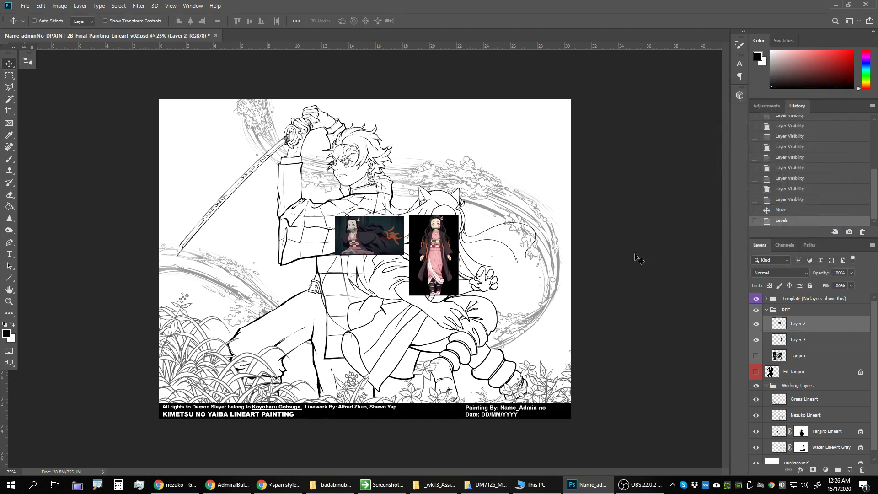
Merge the two Nezuko reference image layers into one layer and enlarge the merged references over the artwork
key(ctrl+e)
key(ctrl+t)
drag(454, 213, 568, 156)
key(Return)
key(ctrl+plus)
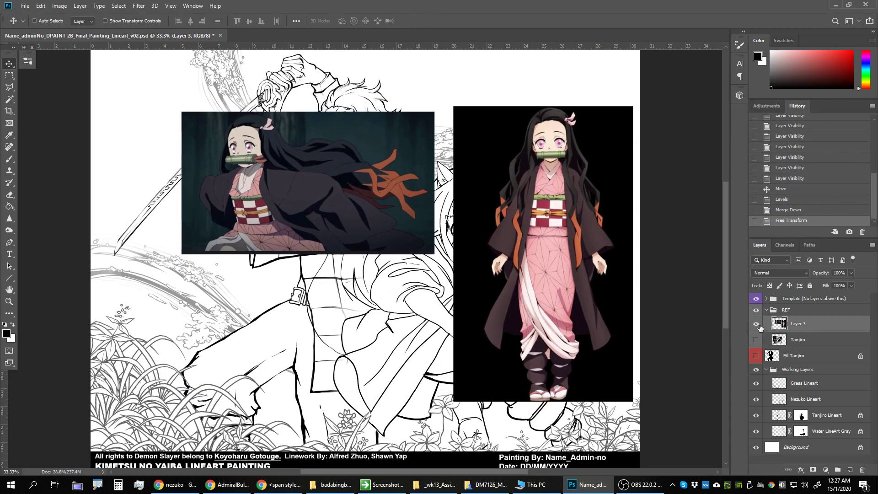
Hide the merged Nezuko references and show the Tanjiro reference layer, making it the active layer
click(756, 324)
click(756, 340)
click(805, 342)
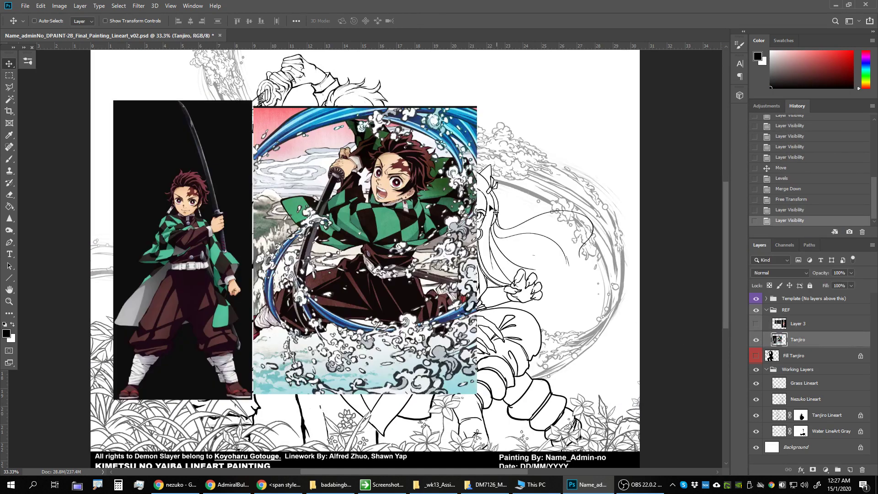
Copy the full-body Tanjiro figure from the reference sheet onto its own layer and hide the original Tanjiro layer
key(m)
drag(234, 159, 113, 375)
key(ctrl+d)
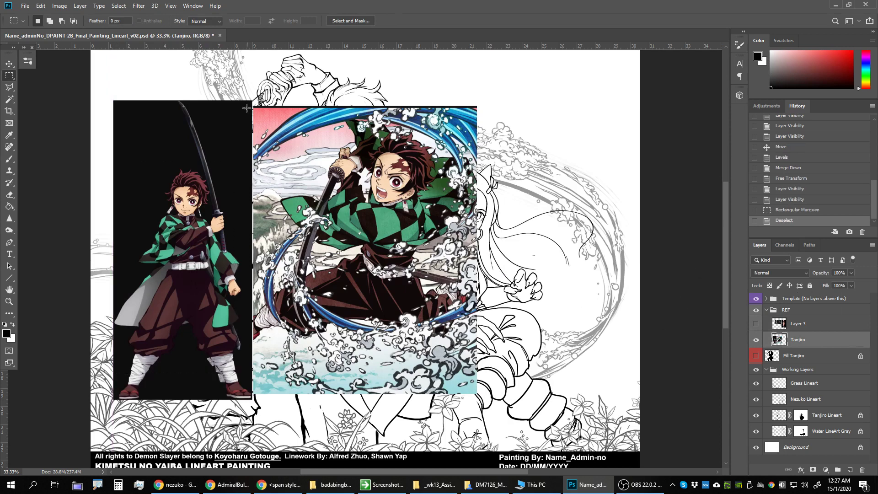
drag(247, 108, 113, 401)
key(ctrl+j)
key(v)
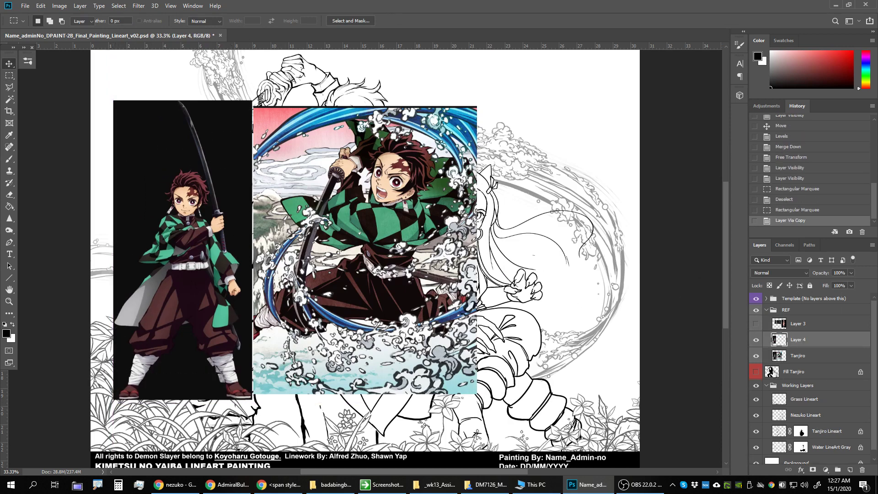
click(756, 355)
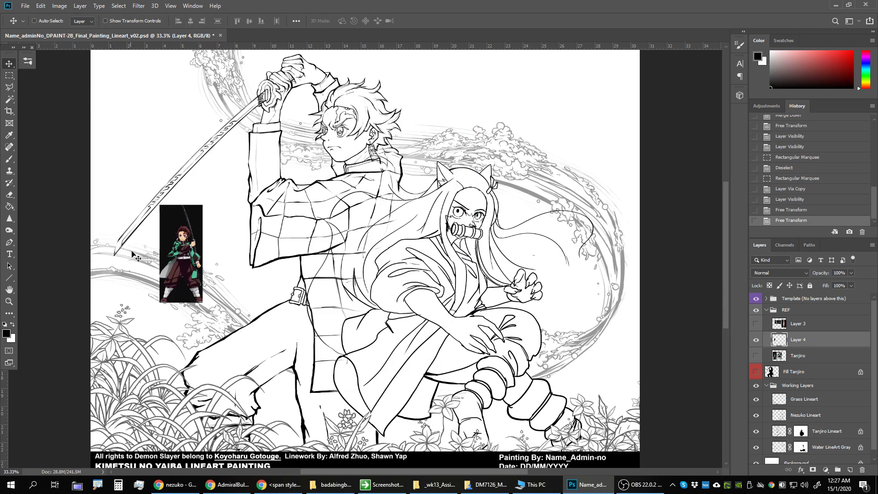
Scale the copied Tanjiro reference to fit the empty upper-left corner of the artwork and place it there
drag(149, 246, 128, 147)
key(ctrl+t)
drag(181, 106, 190, 86)
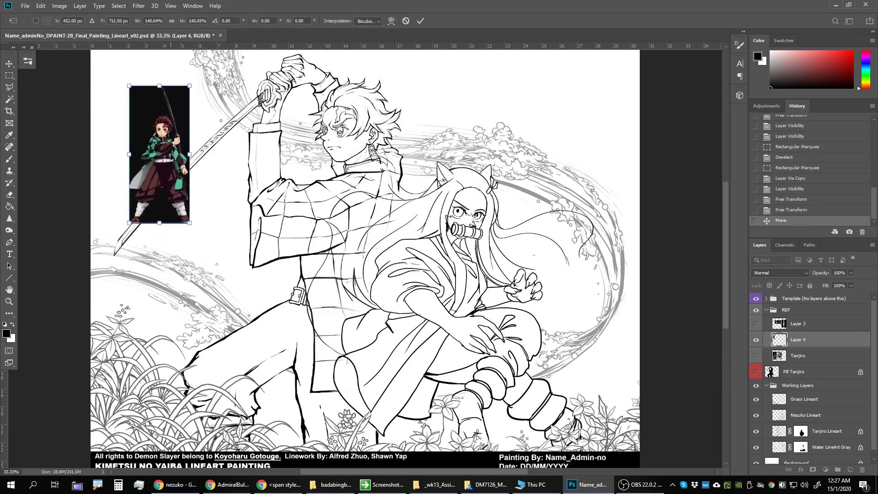
drag(171, 156, 137, 129)
key(Return)
drag(212, 211, 243, 242)
Load the Fill Tanjiro layer's shape as a selection and add a new layer directly above Background
click(812, 375)
ctrl+click(772, 372)
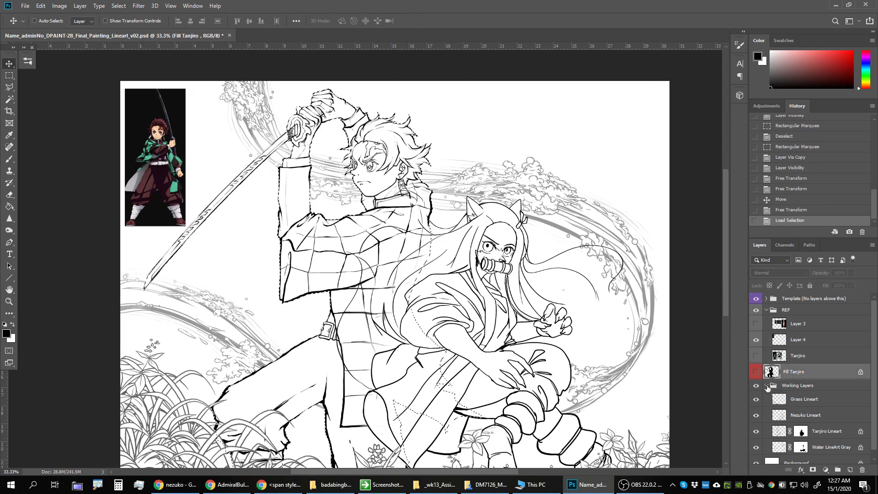
click(767, 385)
click(798, 400)
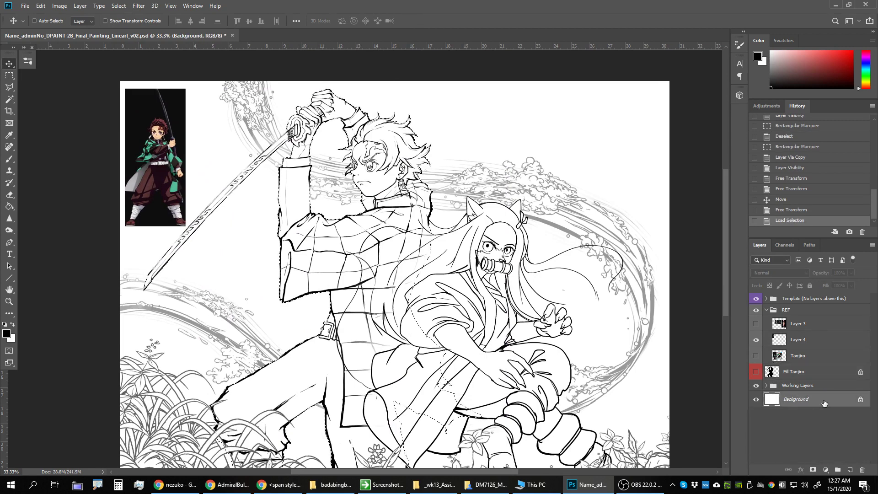
click(850, 469)
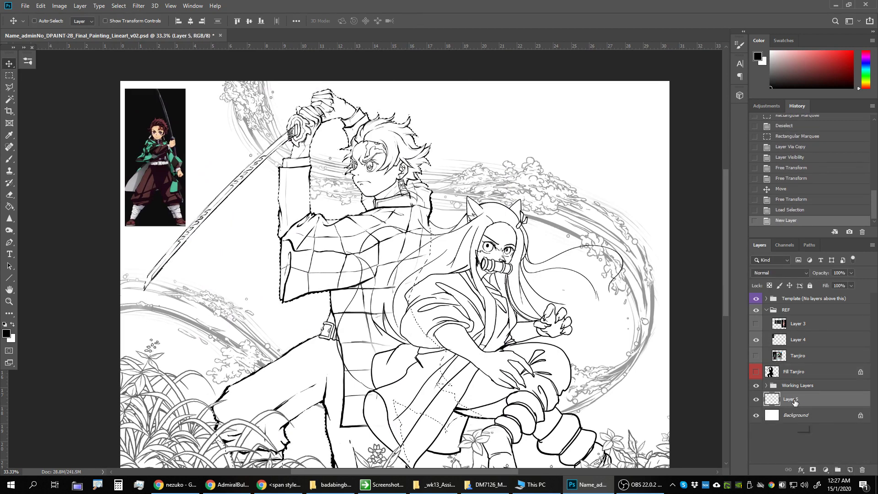
Put the new empty layer in a group named Painting
key(ctrl+g)
double_click(788, 396)
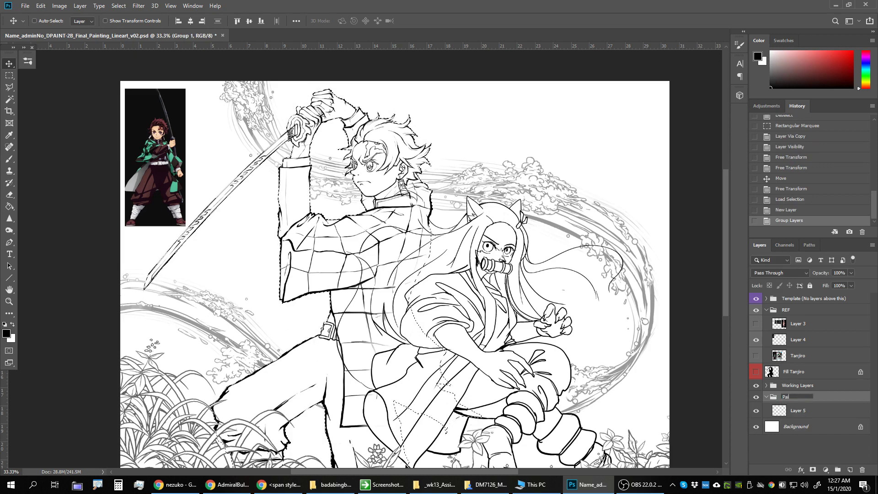
key(Return)
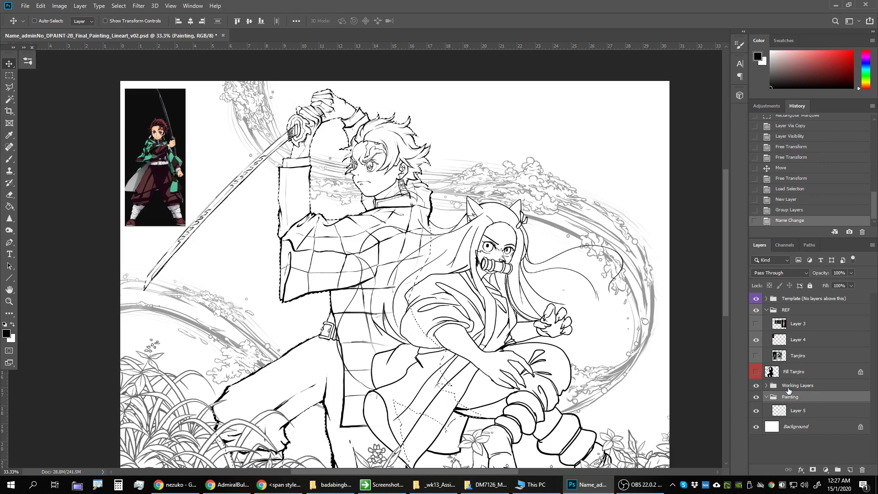
Rename the Working Layers group as Lineart
click(789, 390)
double_click(787, 387)
text(Lineart)
key(Return)
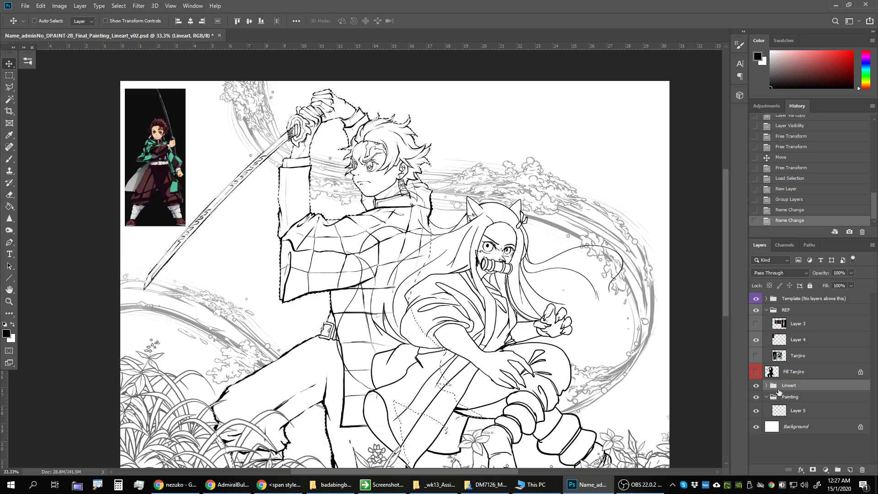
Give the Painting group a green color label
right_click(755, 399)
click(773, 366)
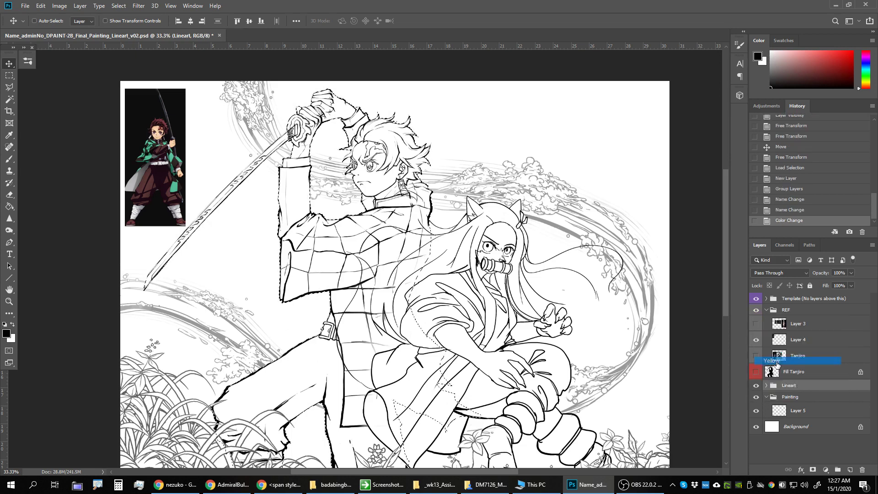
click(804, 397)
right_click(756, 397)
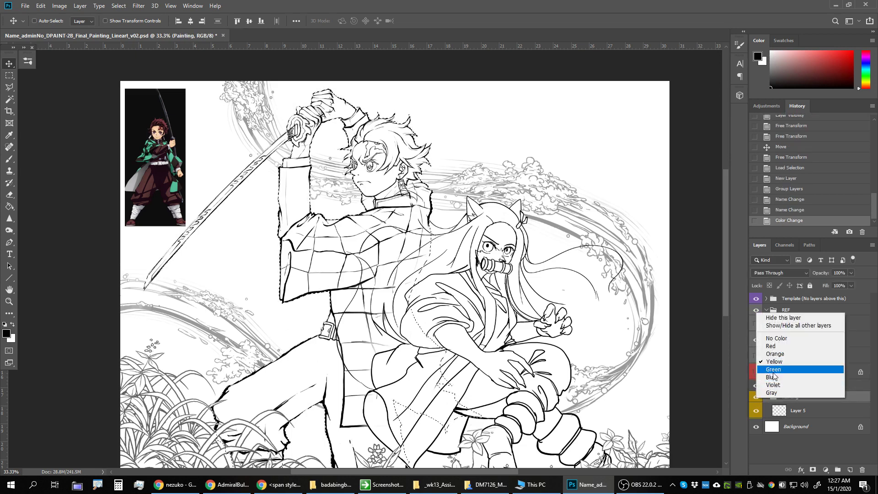
click(775, 376)
Clear the selection on the empty layer in the Painting group and sample the light green of the reference coat for the brush
click(801, 411)
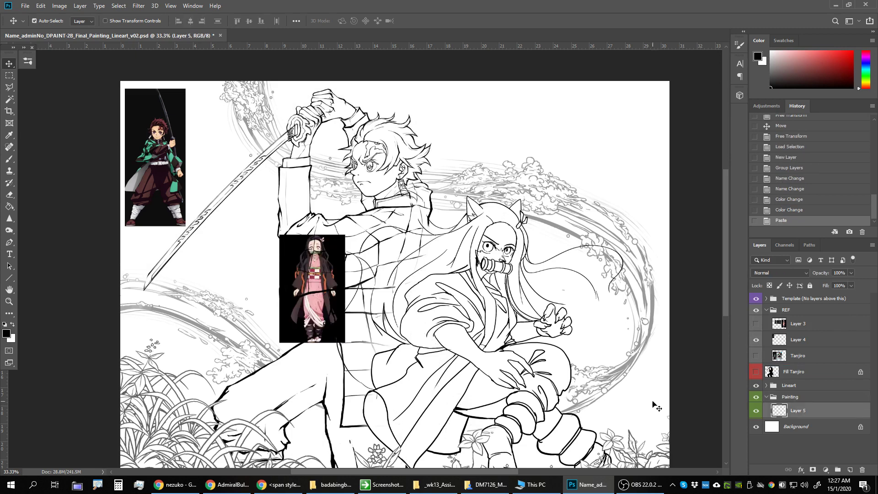
key(ctrl+d)
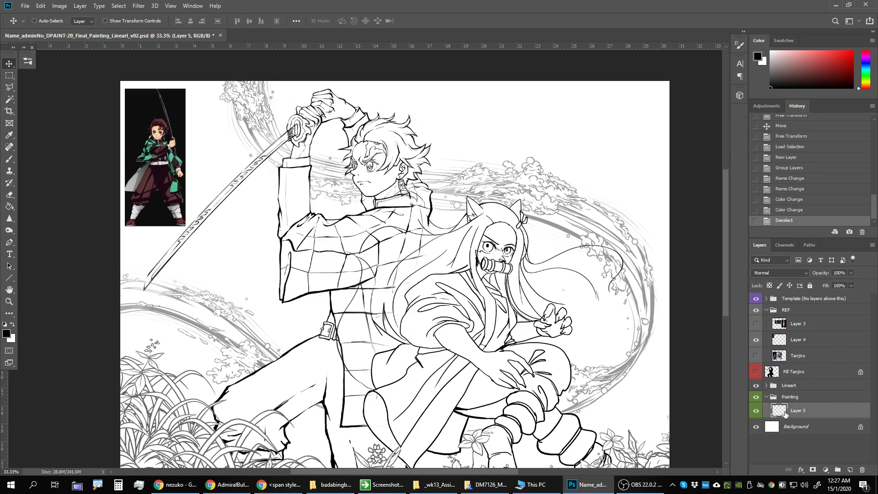
key(b)
key(alt)
alt+click(170, 157)
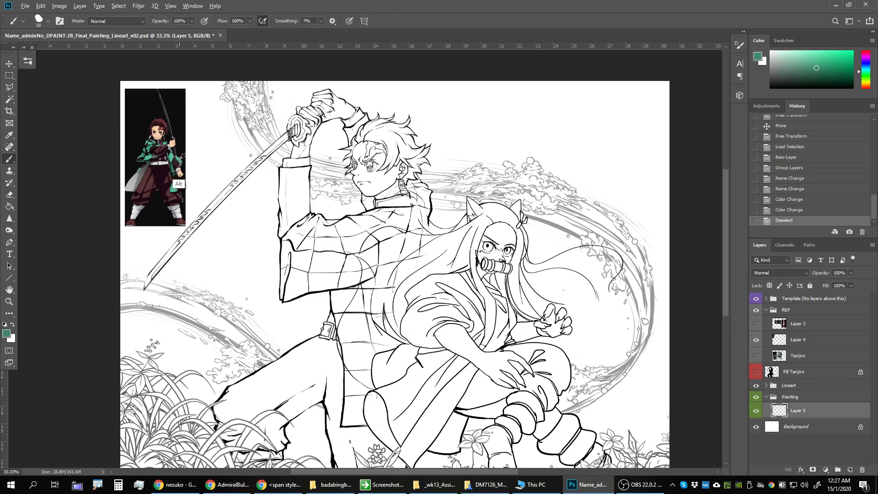
drag(325, 247, 361, 240)
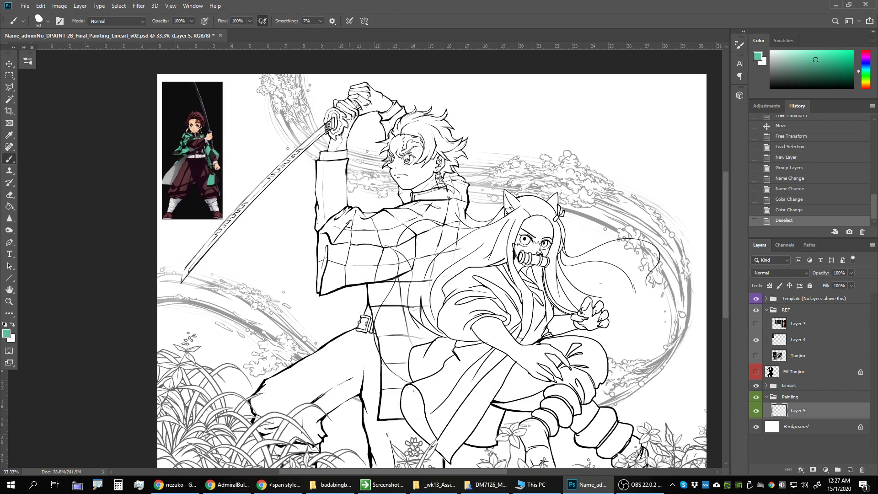
key(ctrl+z)
Fill the Fill Tanjiro silhouette with the sampled green on the layer in the Painting group, then deselect
ctrl+click(773, 372)
key(shift+F5)
key(Return)
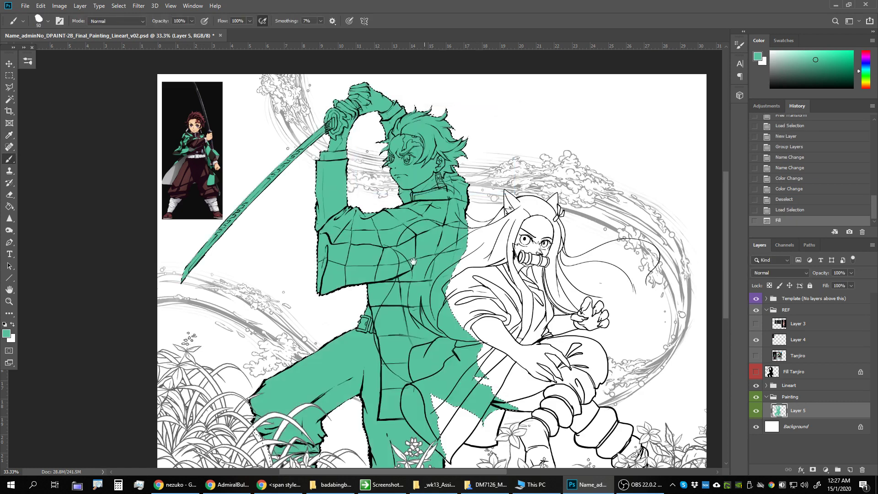
drag(384, 254, 414, 262)
key(ctrl+d)
drag(359, 245, 382, 236)
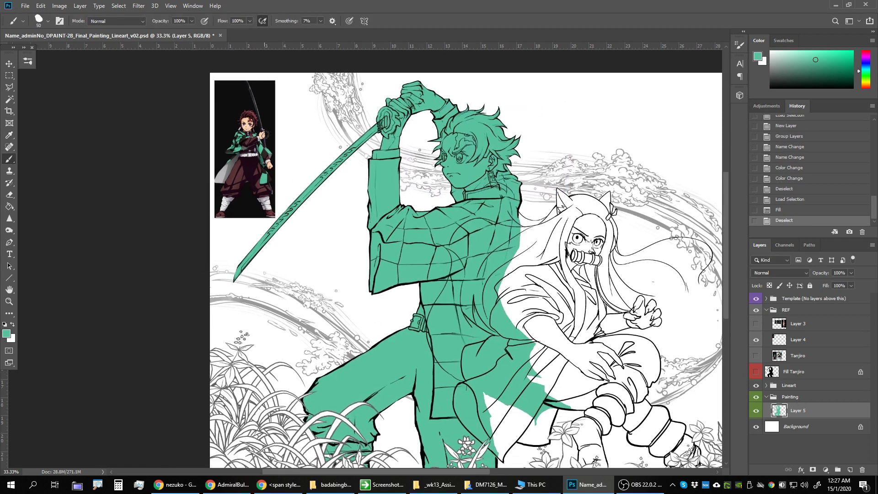
Sample the skin tone from the reference figure as the second color and undo the test dab on the wrist
key(x)
alt+click(261, 136)
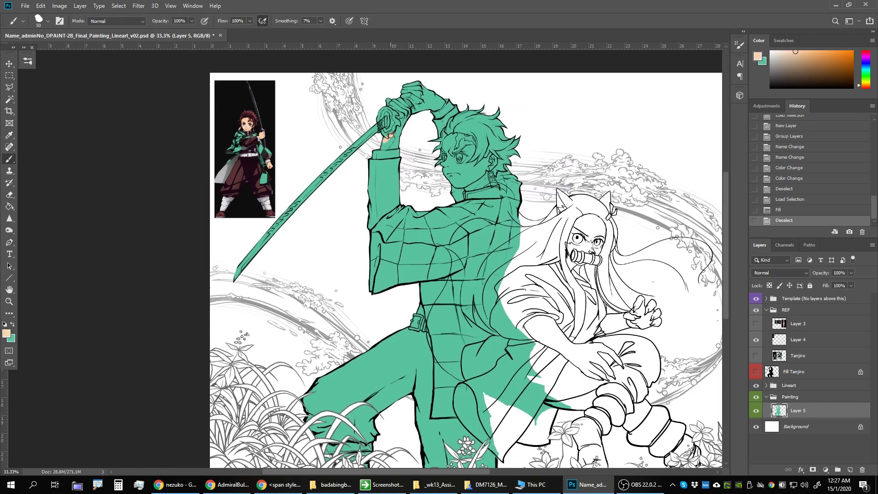
key(ctrl+z)
Rename the green silhouette layer as Base and paint the front wrist in skin tone on a new layer above it
double_click(798, 411)
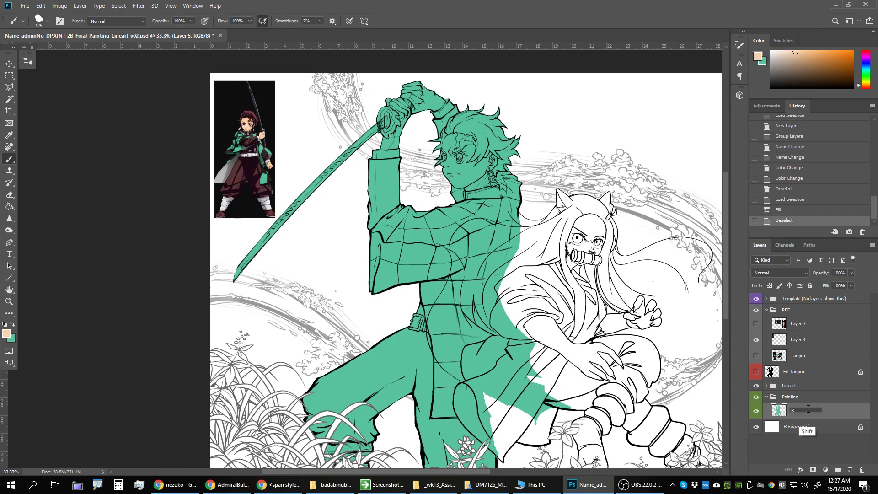
text(Base)
click(851, 470)
scroll(412, 229, up, 1)
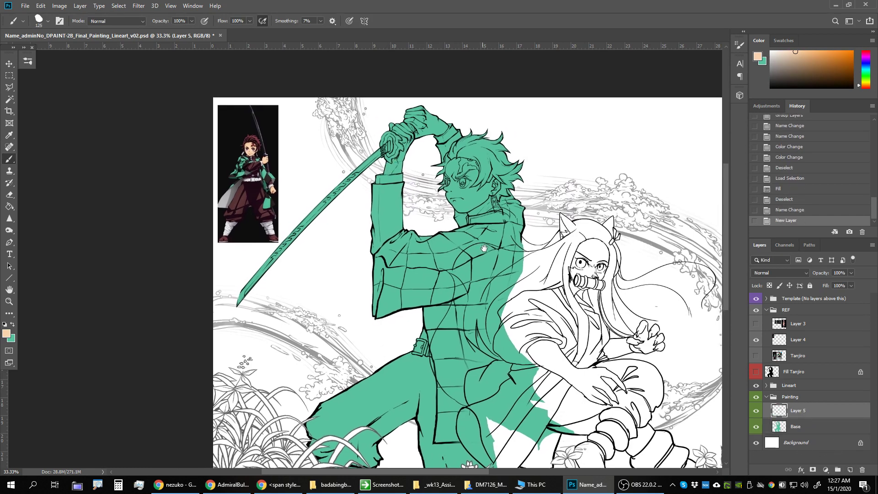
mouse_move(408, 165)
mouse_down()
mouse_move(386, 169)
mouse_move(405, 160)
mouse_up()
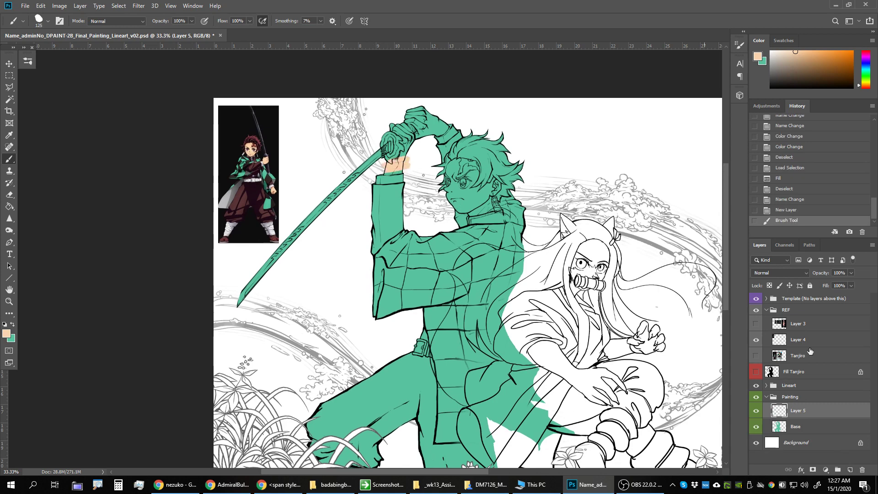
Clip the skin-tone layer to the Base layer and name it Skin
alt+click(809, 417)
double_click(805, 411)
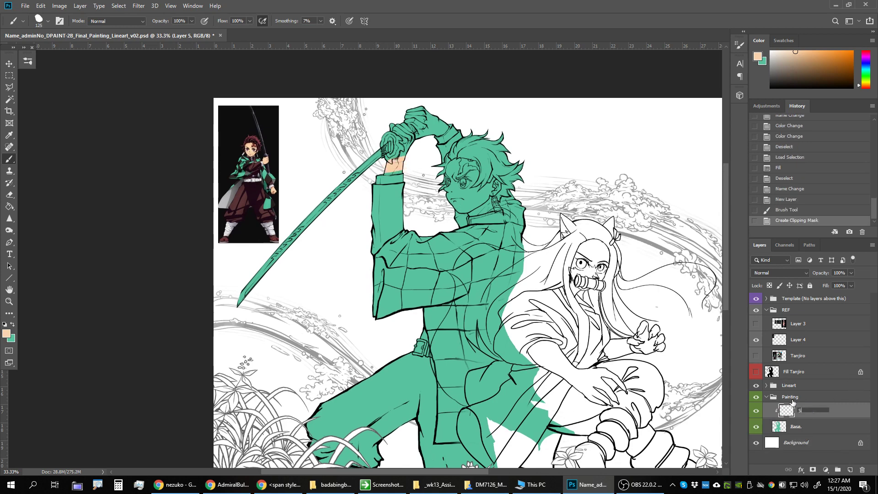
text(Skin)
key(Return)
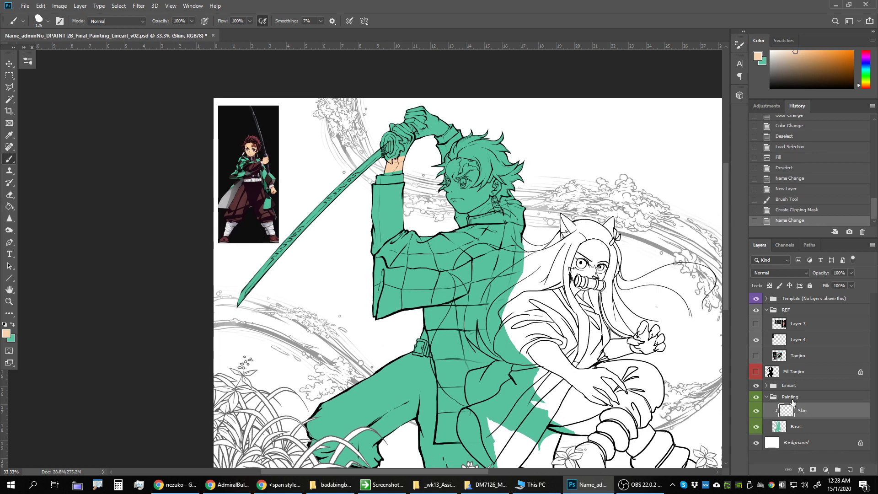
Paint both of Tanjiro's hands on the sword grip, including the wrists, in skin tone
scroll(437, 207, up, 1)
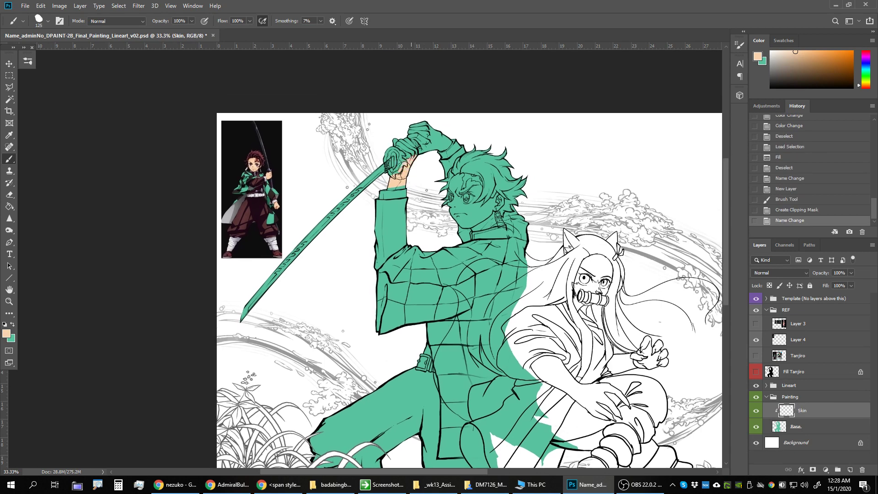
mouse_move(413, 144)
mouse_down()
mouse_move(405, 145)
mouse_move(411, 157)
mouse_up()
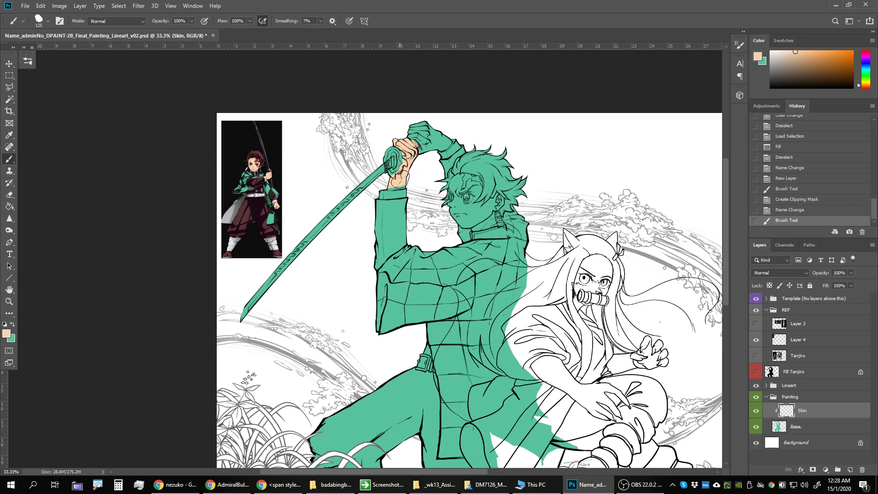
drag(385, 186, 393, 185)
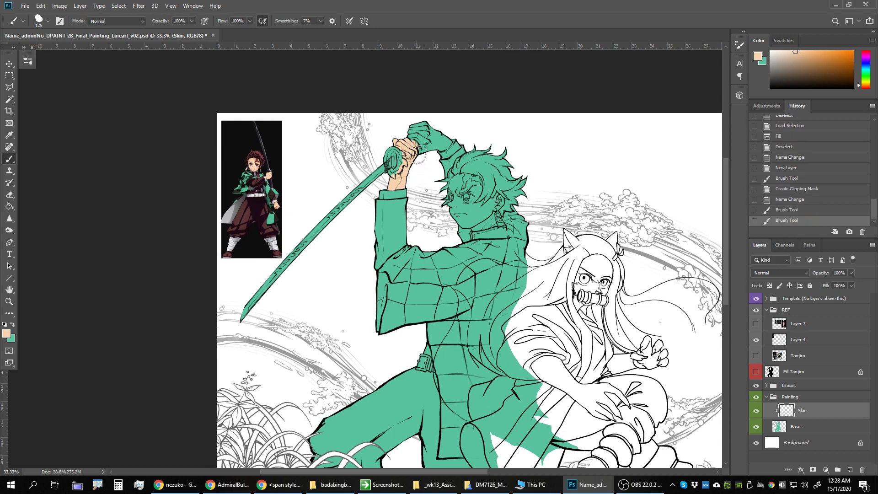
mouse_move(417, 145)
mouse_down()
mouse_move(412, 124)
mouse_move(423, 125)
mouse_move(423, 145)
mouse_move(412, 137)
mouse_move(425, 122)
mouse_move(437, 132)
mouse_move(421, 153)
mouse_move(449, 141)
mouse_up()
Sample the dark maroon of the reference uniform and paint the sleeves on both raised forearms with it
mouse_move(453, 174)
mouse_down()
mouse_move(454, 144)
mouse_move(465, 145)
mouse_move(437, 160)
mouse_move(469, 149)
mouse_move(446, 174)
mouse_move(403, 200)
mouse_move(383, 207)
mouse_move(372, 199)
mouse_move(396, 202)
mouse_move(379, 206)
mouse_move(384, 233)
mouse_move(387, 212)
mouse_move(412, 209)
mouse_move(387, 212)
mouse_up()
key(x)
alt+click(260, 207)
key(ctrl+z)
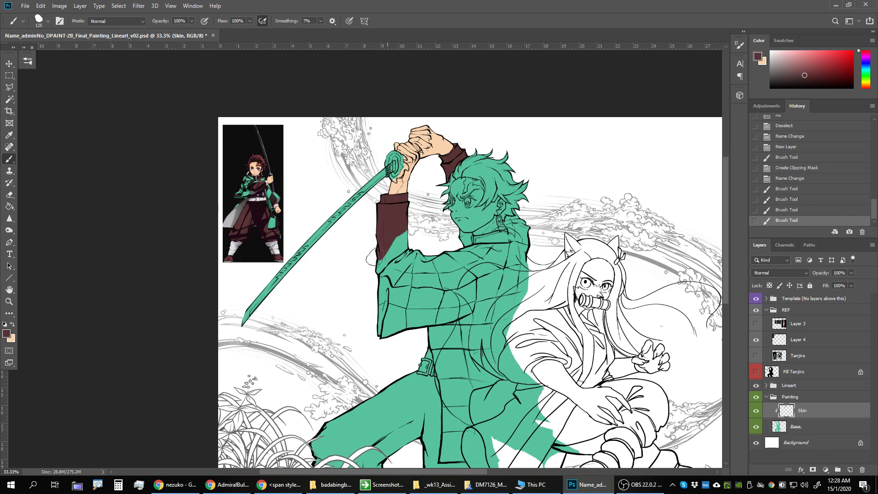
mouse_move(374, 257)
mouse_down()
mouse_move(400, 240)
mouse_move(376, 274)
mouse_move(391, 259)
mouse_up()
Paint the waist above the belt and the trousers in dark maroon, enlarging the brush to 300 for the large areas
scroll(403, 283, down, 2)
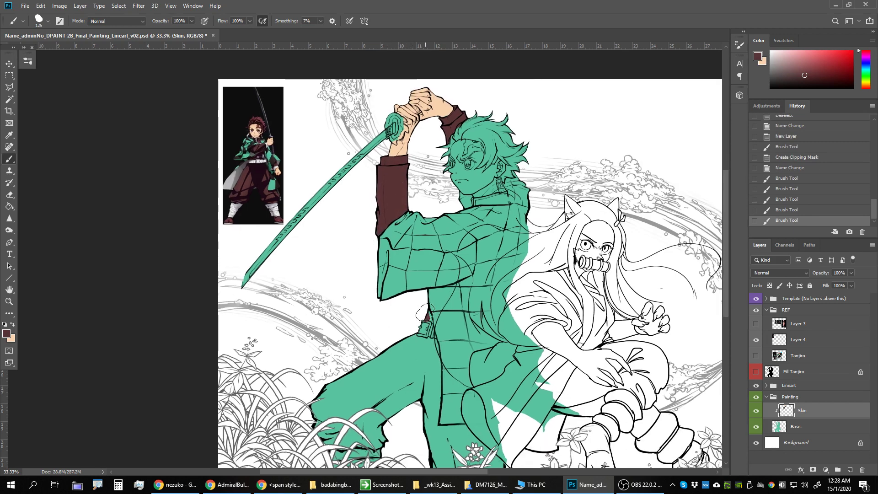
mouse_move(428, 322)
mouse_down()
mouse_move(429, 354)
mouse_move(464, 271)
mouse_move(464, 248)
mouse_move(416, 278)
mouse_move(390, 288)
mouse_move(385, 275)
mouse_move(347, 300)
mouse_move(381, 301)
mouse_move(389, 291)
mouse_move(358, 282)
mouse_move(383, 318)
mouse_move(380, 309)
mouse_move(363, 328)
mouse_move(372, 335)
mouse_move(387, 322)
mouse_move(397, 275)
mouse_move(408, 296)
mouse_move(459, 310)
mouse_move(434, 289)
mouse_move(457, 271)
mouse_move(460, 247)
mouse_move(452, 242)
mouse_move(479, 243)
mouse_move(467, 310)
mouse_move(477, 363)
mouse_move(526, 389)
mouse_move(526, 366)
mouse_move(503, 348)
mouse_move(502, 327)
mouse_move(530, 358)
mouse_up()
key(bracketright)
key(bracketright)
key(bracketright)
key(bracketright)
key(bracketright)
mouse_move(569, 282)
mouse_down()
mouse_move(502, 338)
mouse_move(487, 363)
mouse_move(502, 386)
mouse_up()
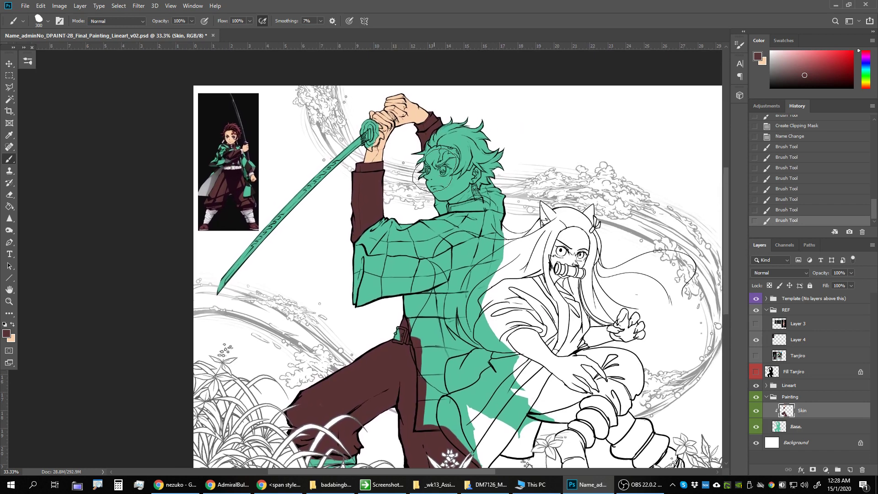
Sample the near-black of the sword in the reference image and paint the whole sword blade with it
key(bracketleft)
key(bracketleft)
key(bracketleft)
key(bracketleft)
key(bracketleft)
key(x)
key(alt)
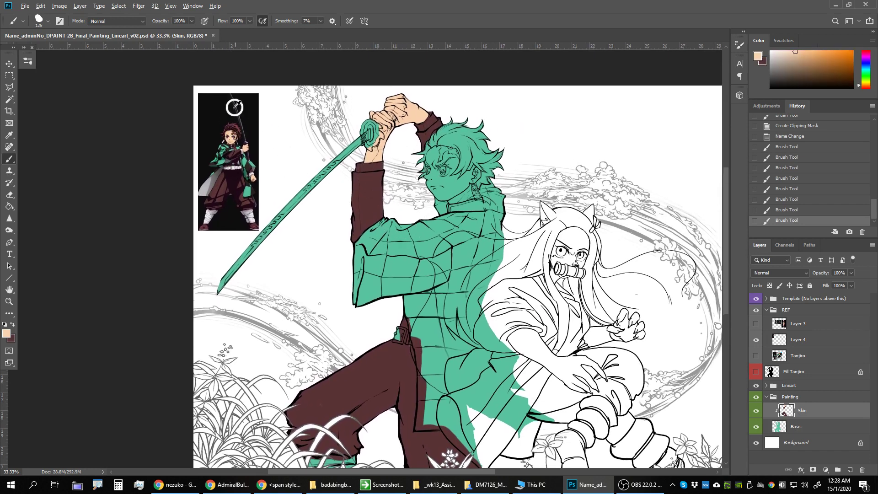
mouse_move(235, 107)
mouse_down()
mouse_move(235, 123)
mouse_move(237, 112)
mouse_move(265, 112)
mouse_move(242, 111)
mouse_move(277, 137)
mouse_move(288, 133)
mouse_move(272, 132)
mouse_up()
click(232, 126)
alt+click(234, 100)
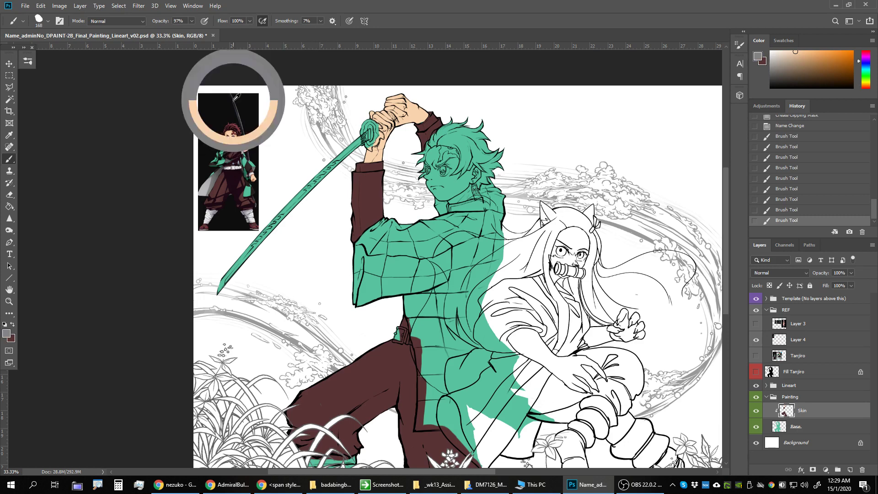
key(alt)
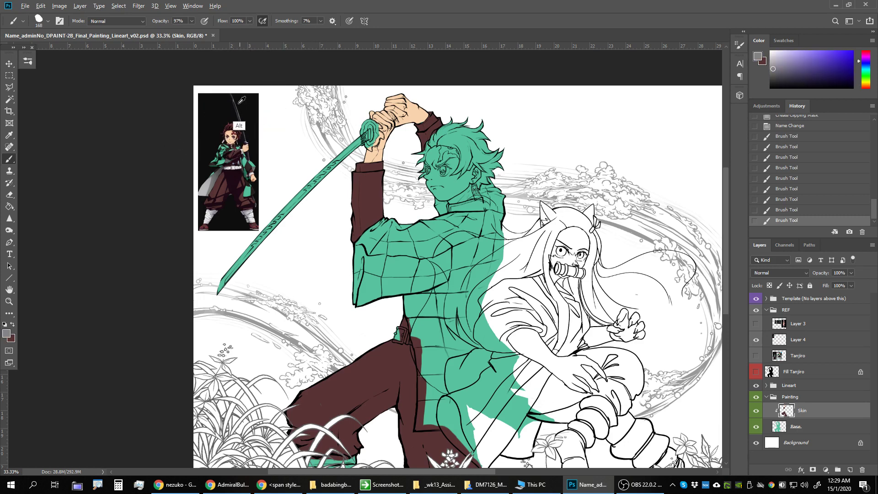
alt+click(238, 101)
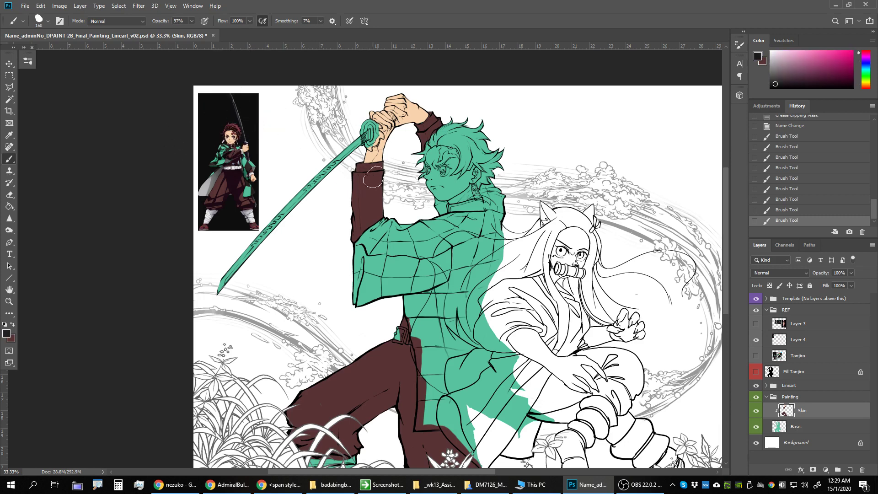
mouse_move(360, 140)
mouse_down()
mouse_move(267, 224)
mouse_move(219, 292)
mouse_up()
drag(328, 168, 292, 216)
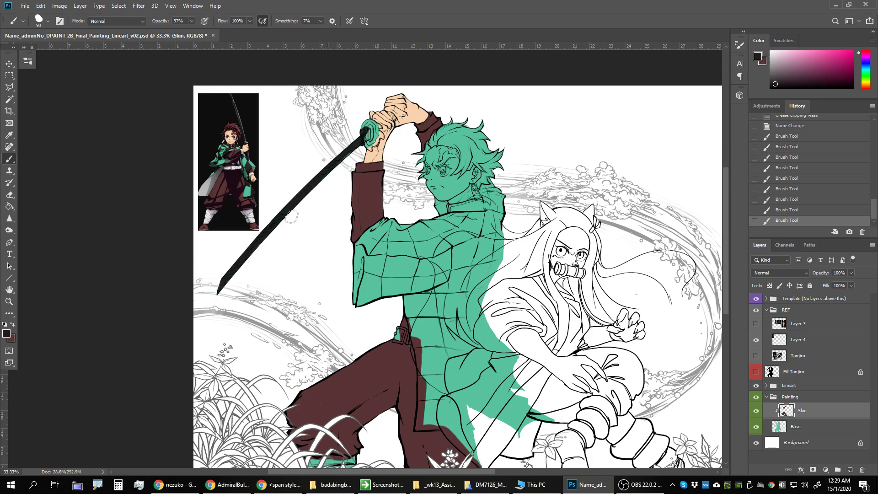
drag(361, 140, 365, 148)
Rename the Skin layer as everything
scroll(402, 222, up, 1)
double_click(803, 411)
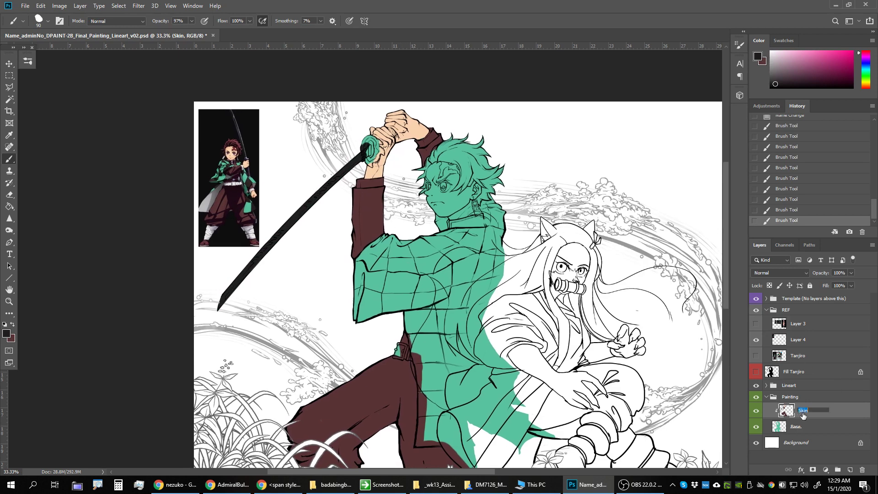
text(everything)
key(Return)
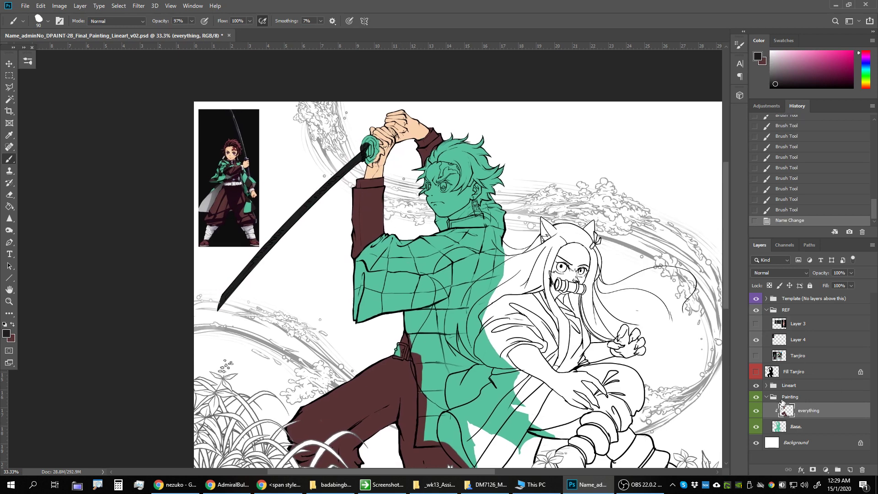
Paint the sword guard in front of the hands in near-black
drag(334, 223, 352, 254)
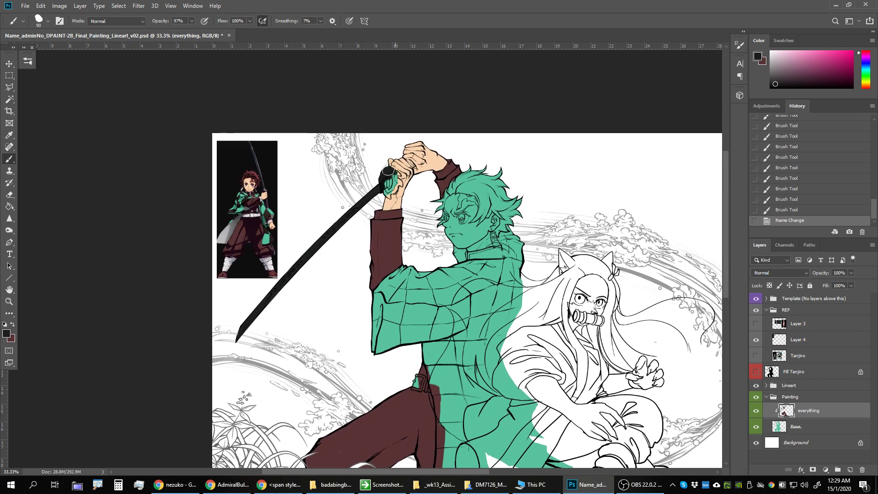
drag(397, 175, 395, 180)
drag(396, 180, 400, 184)
drag(399, 183, 388, 192)
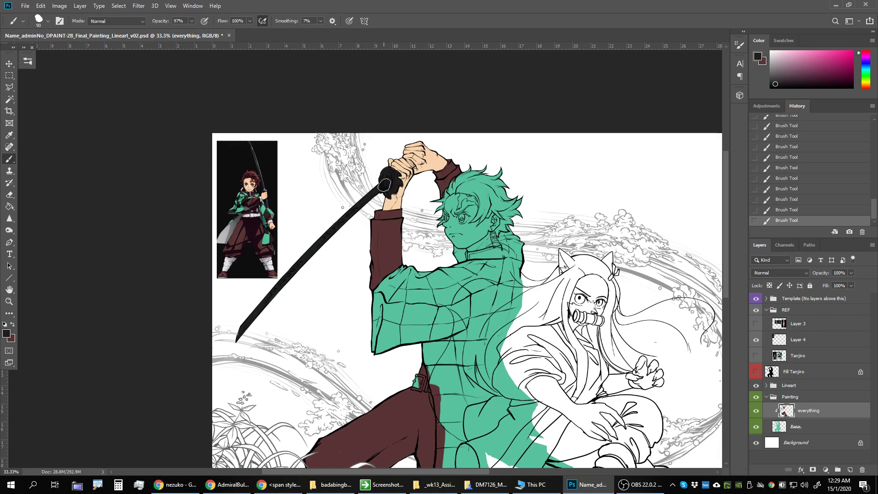
Smudge the paint around the hands and the sword guard to clean up the color edges
key(ctrl+plus)
key(ctrl+plus)
key(ctrl+plus)
drag(343, 227, 330, 284)
key(r)
drag(461, 93, 458, 95)
drag(460, 95, 430, 190)
Build up duplicates of the everything layer, merge the copies into a single layer, and delete the original everything layer
key(ctrl+j)
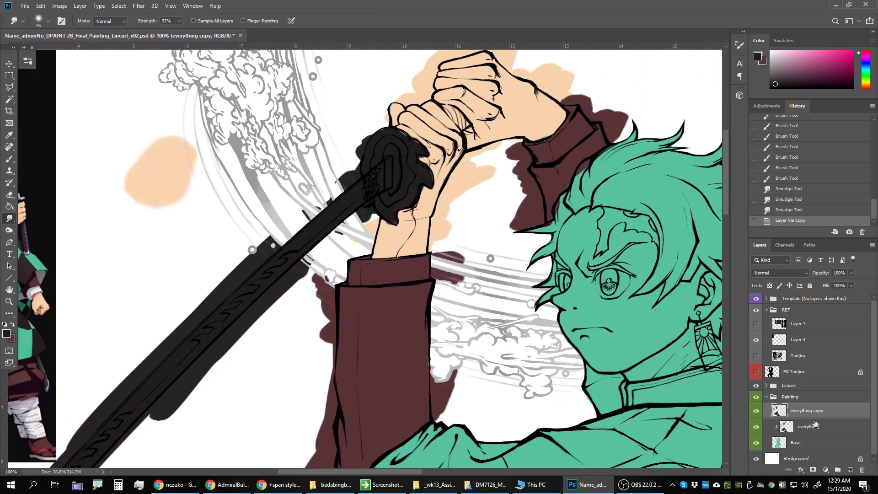
ctrl+click(818, 428)
key(ctrl+j)
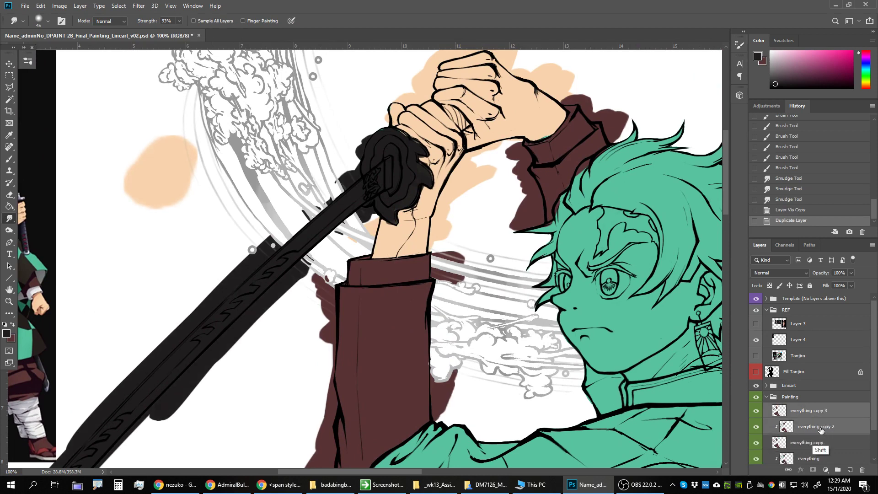
shift+click(810, 441)
key(ctrl+e)
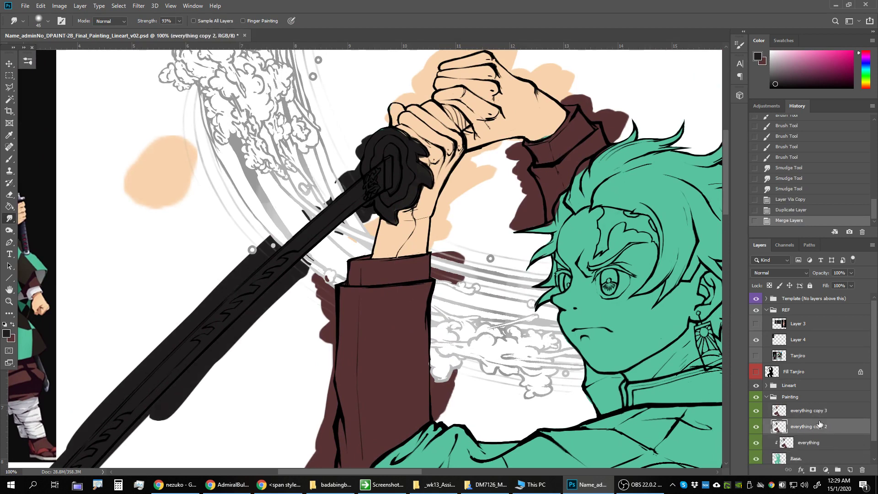
click(812, 415)
key(ctrl+e)
click(806, 430)
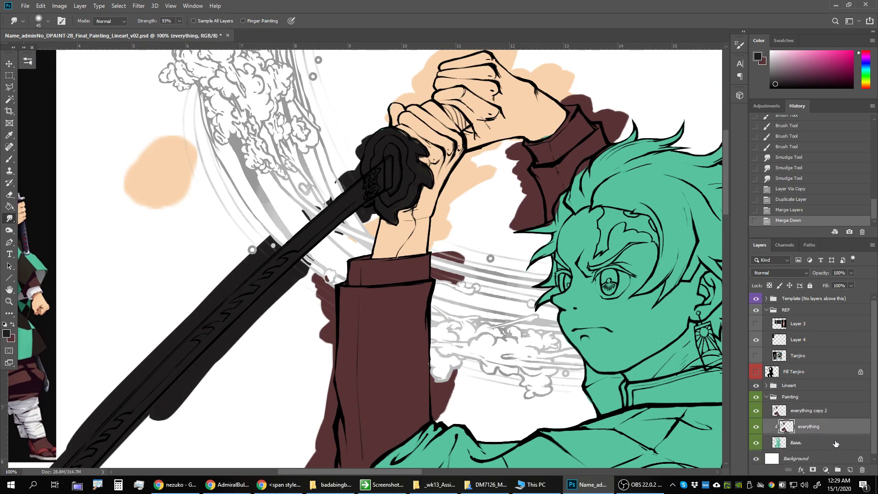
key(Delete)
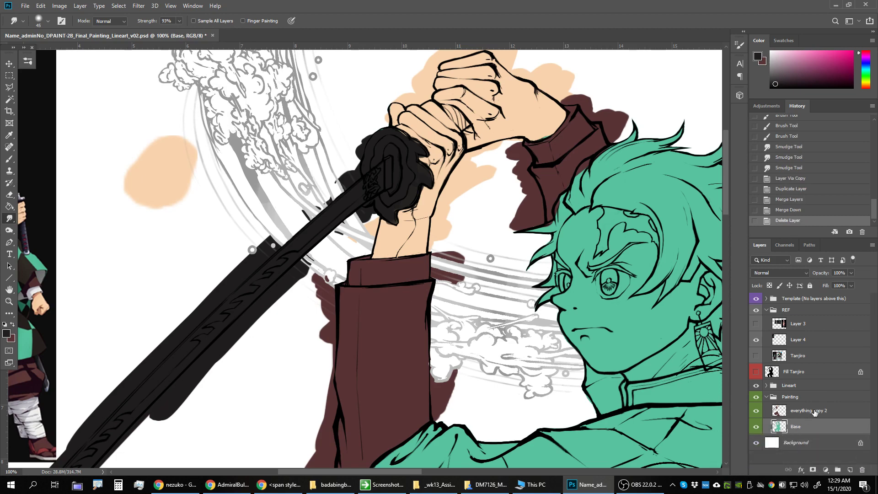
Duplicate the everything copy 2 layer, merge the duplicate back down, and clip the result to the Base layer
click(815, 412)
key(ctrl+j)
key(ctrl+e)
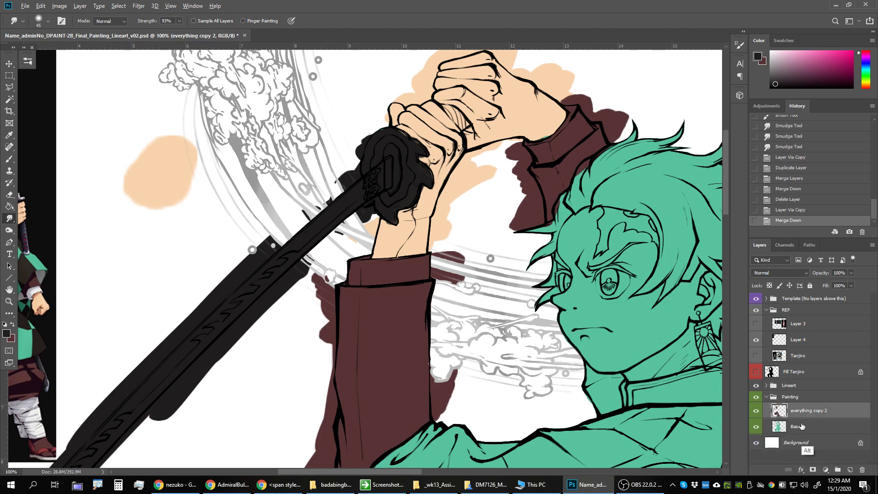
click(798, 427)
alt+click(807, 417)
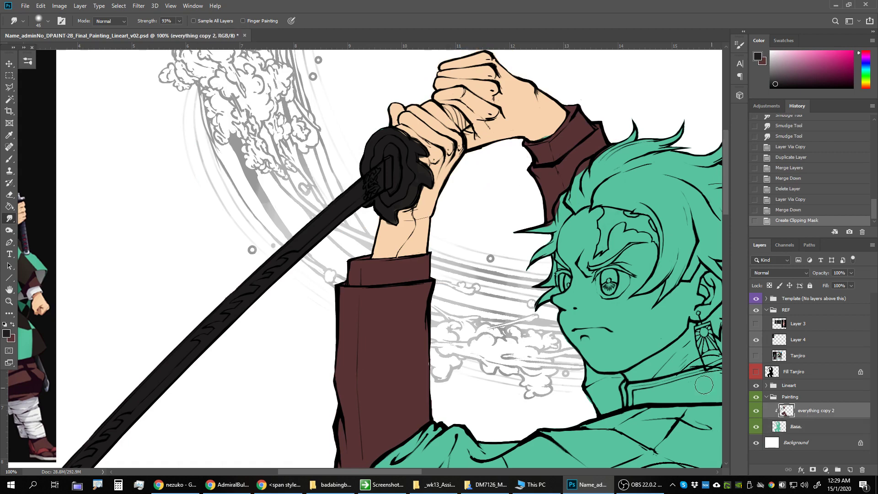
Smudge the color edges at the sleeve cuff, the wrist and the sword guard, reducing the smudge brush to 25
drag(436, 255, 443, 262)
mouse_move(401, 236)
mouse_down()
mouse_move(424, 221)
mouse_move(398, 227)
mouse_up()
key(bracketleft)
drag(401, 215, 409, 231)
drag(405, 198, 411, 203)
drag(404, 197, 414, 215)
drag(413, 190, 408, 217)
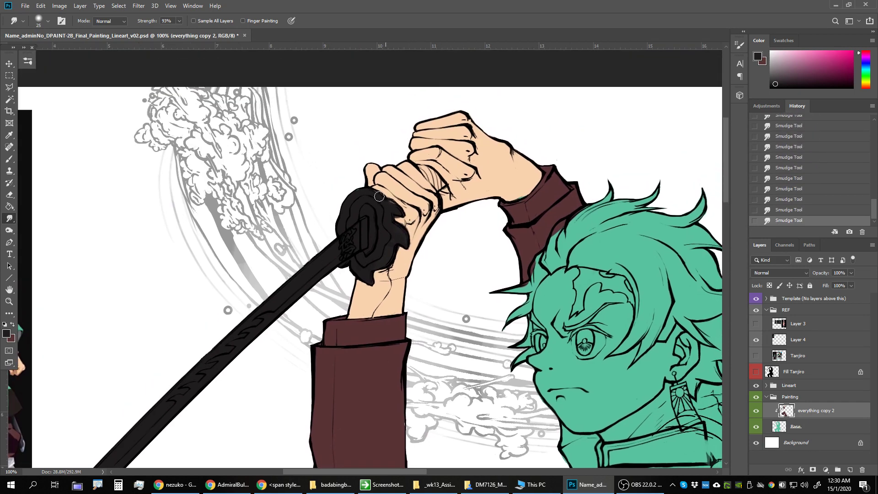
Undo the stray black dab on the forehead, reduce the brush to 15, and darken Tanjiro's far eyebrow in near-black
key(ctrl+minus)
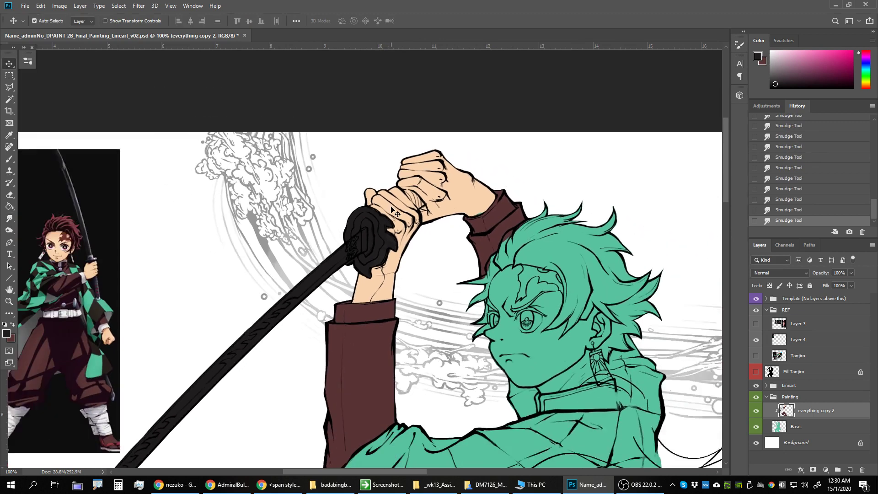
mouse_move(494, 296)
mouse_down()
mouse_move(480, 236)
mouse_move(498, 212)
mouse_up()
key(b)
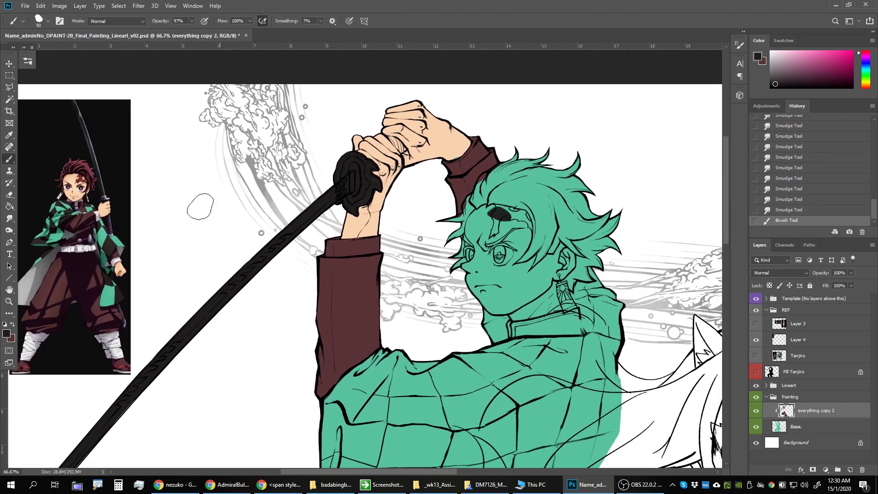
key(ctrl+z)
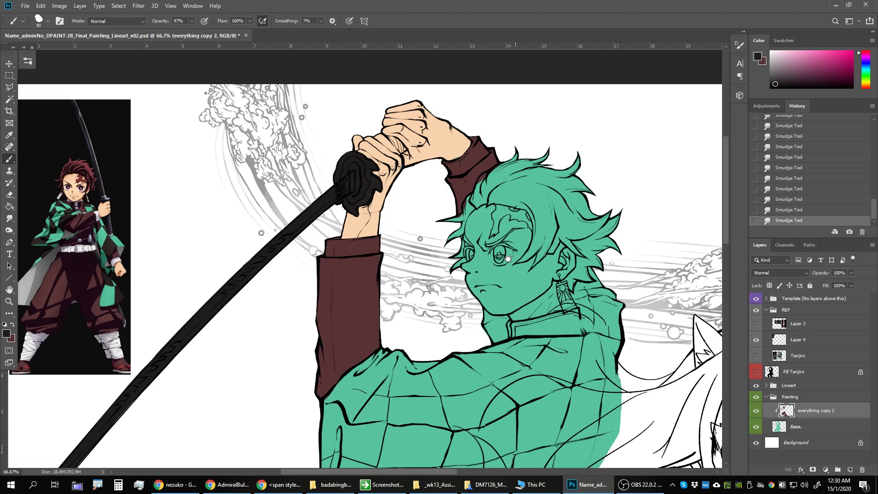
drag(225, 238, 250, 216)
key(bracketleft)
key(bracketleft)
key(bracketleft)
key(bracketleft)
key(bracketleft)
key(bracketleft)
key(bracketleft)
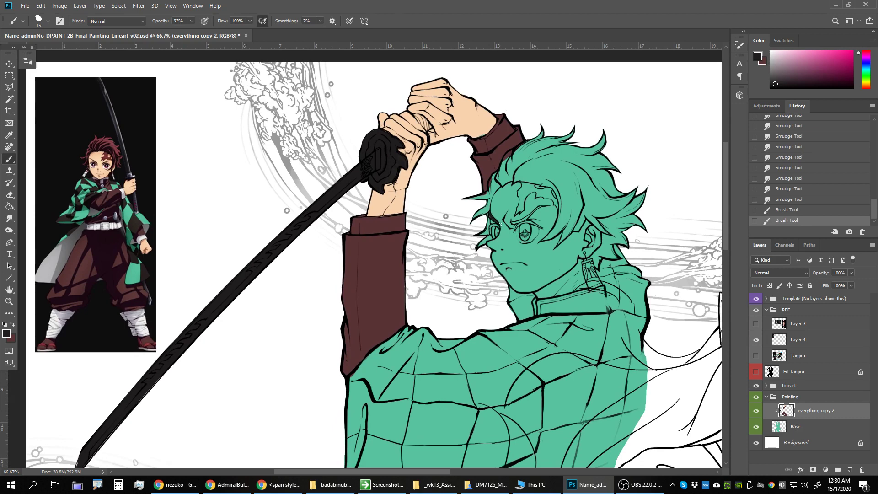
mouse_move(490, 218)
mouse_down()
mouse_move(490, 232)
mouse_move(502, 226)
mouse_up()
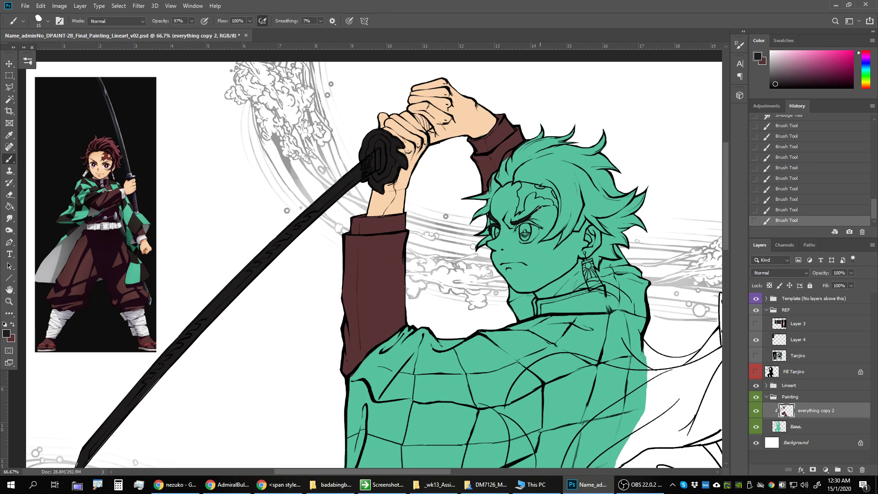
Smudge the near eyebrow and strengthen it with short near-black strokes above the eye
key(r)
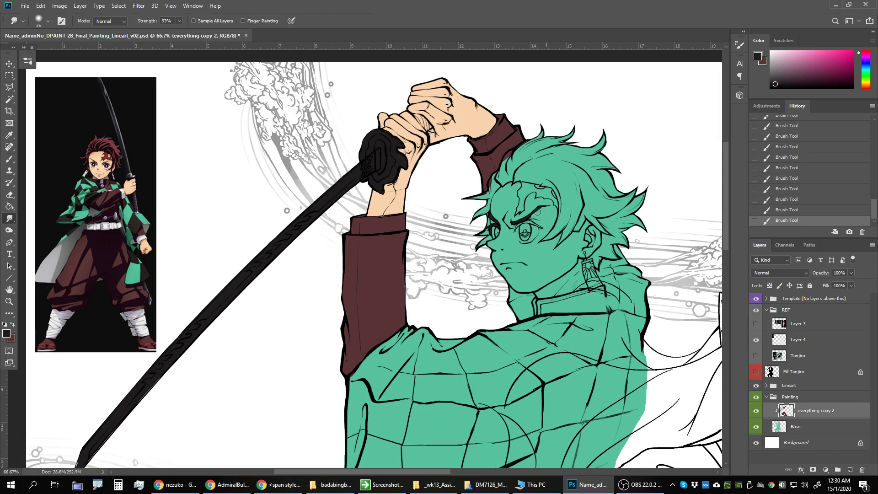
drag(538, 211, 526, 221)
key(b)
drag(525, 219, 537, 219)
drag(539, 218, 544, 219)
drag(543, 219, 543, 220)
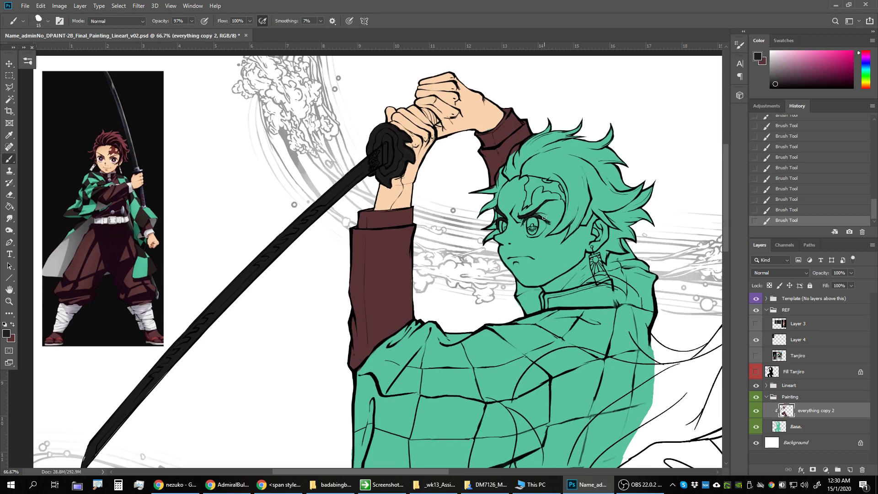
Smudge the paint at the outer ends of the near eyebrow and lashes to refine their shape
key(r)
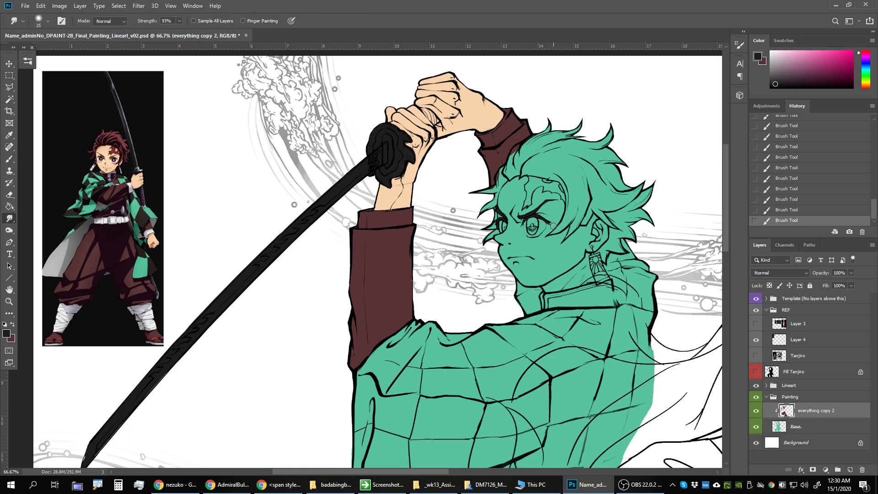
mouse_move(552, 225)
mouse_down()
mouse_move(542, 223)
mouse_move(562, 212)
mouse_move(542, 205)
mouse_move(555, 214)
mouse_up()
key(b)
key(r)
drag(560, 209, 557, 212)
mouse_move(584, 243)
mouse_down()
mouse_move(566, 220)
mouse_move(537, 214)
mouse_up()
key(b)
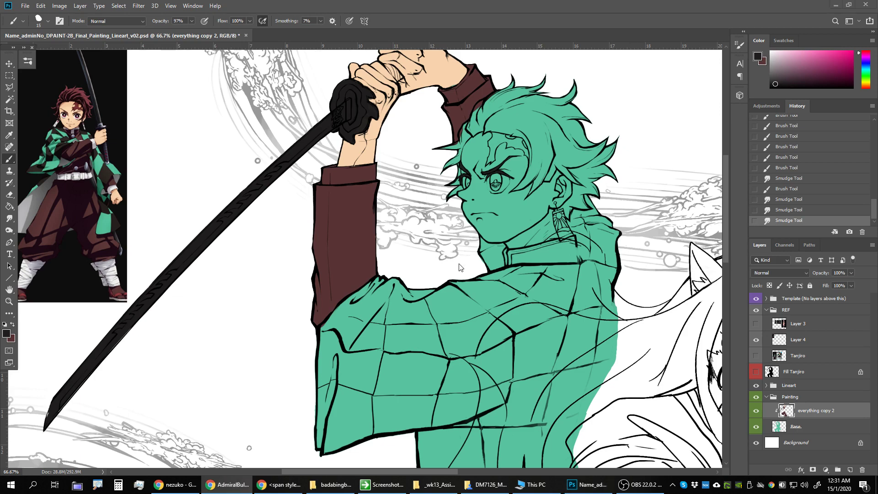
Hide the stray lines at the back of Tanjiro's collar by painting black on the Tanjiro Lineart layer mask
drag(540, 280, 481, 252)
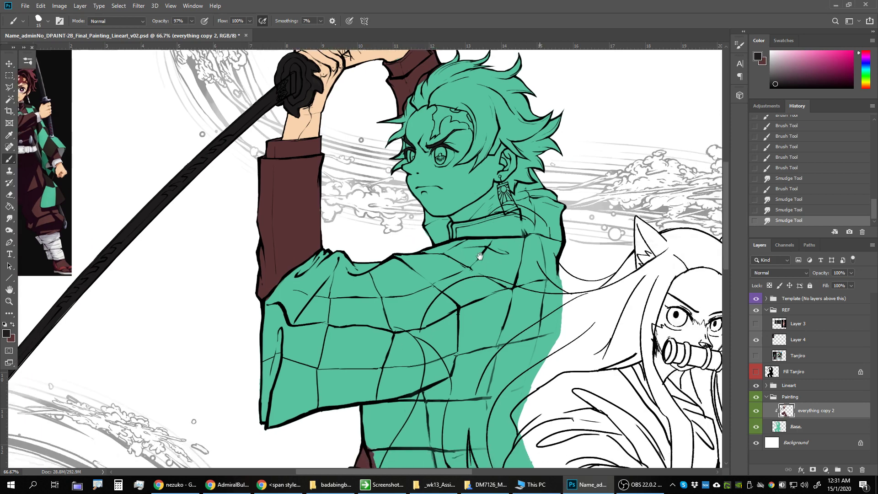
drag(579, 310, 569, 300)
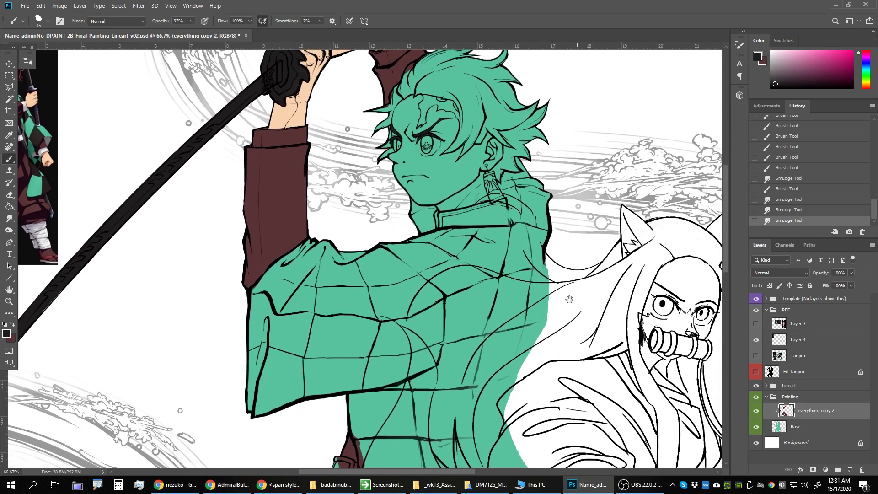
click(766, 386)
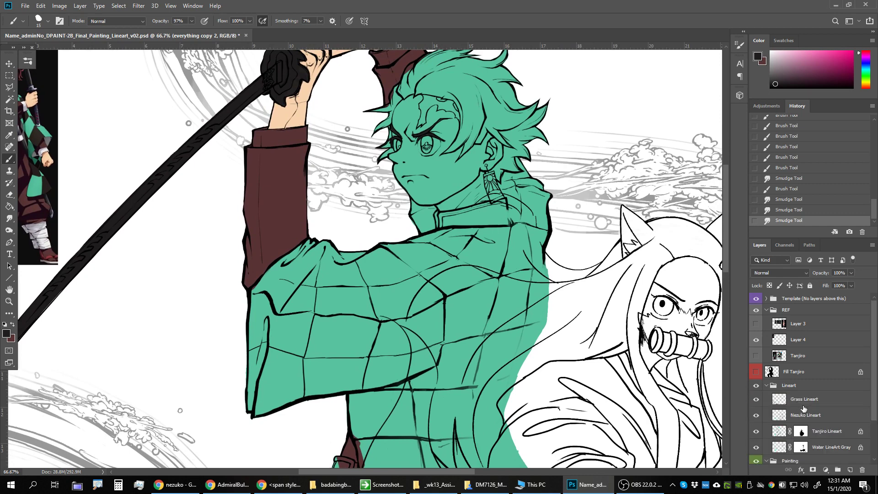
click(812, 435)
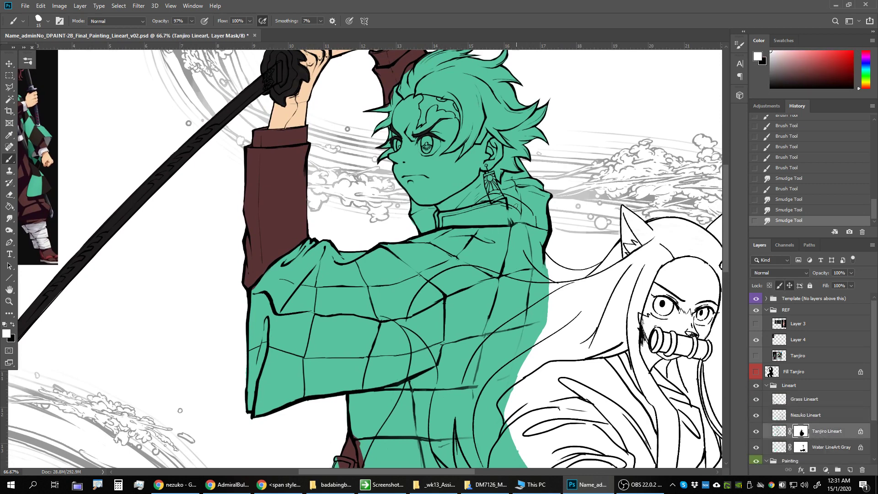
key(x)
mouse_move(509, 206)
mouse_down()
mouse_move(512, 224)
mouse_move(526, 226)
mouse_up()
Touch up the shoulder lines in white on the Tanjiro Lineart mask and reselect the everything copy 2 layer
key(x)
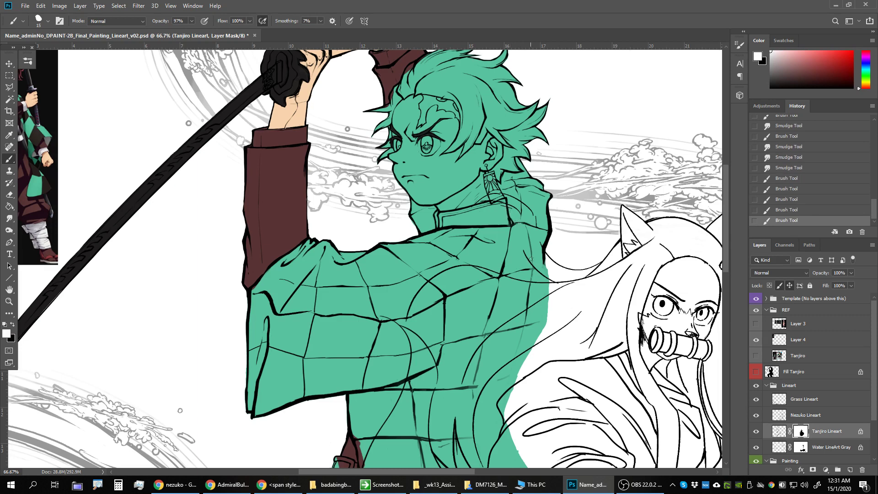
drag(532, 264, 534, 266)
drag(532, 265, 535, 267)
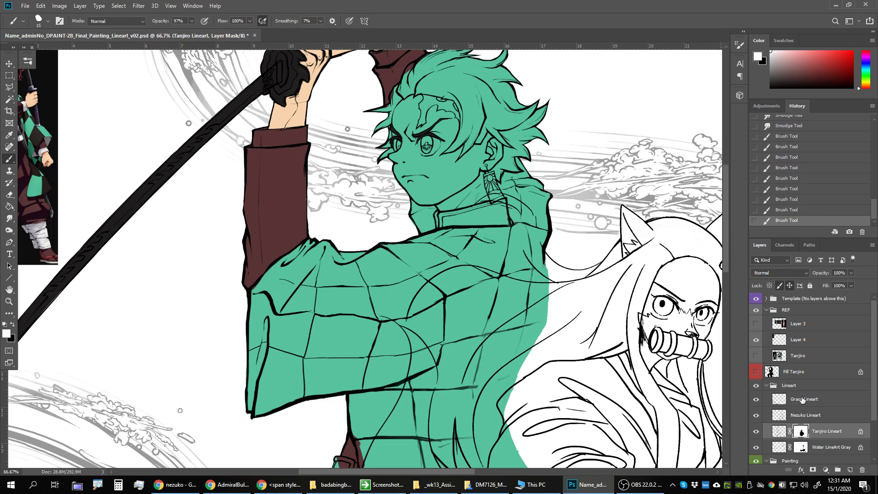
click(770, 386)
click(804, 411)
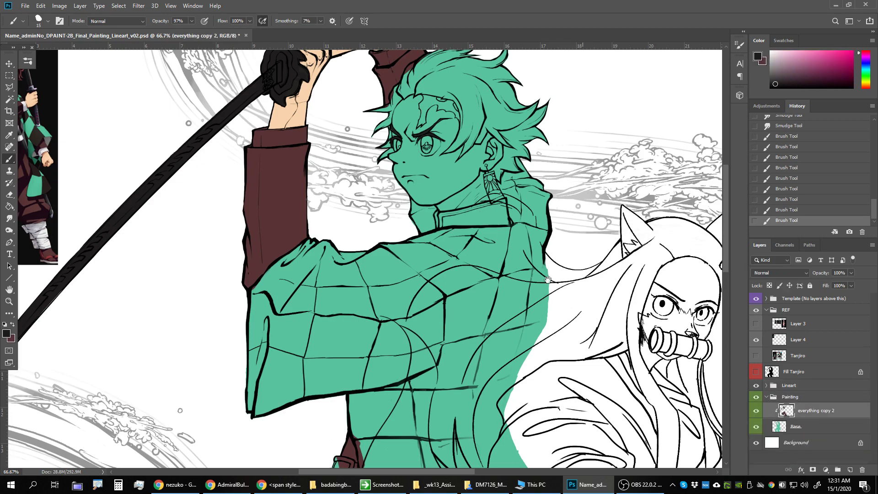
drag(399, 149, 502, 69)
drag(552, 438, 553, 280)
scroll(574, 339, down, 2)
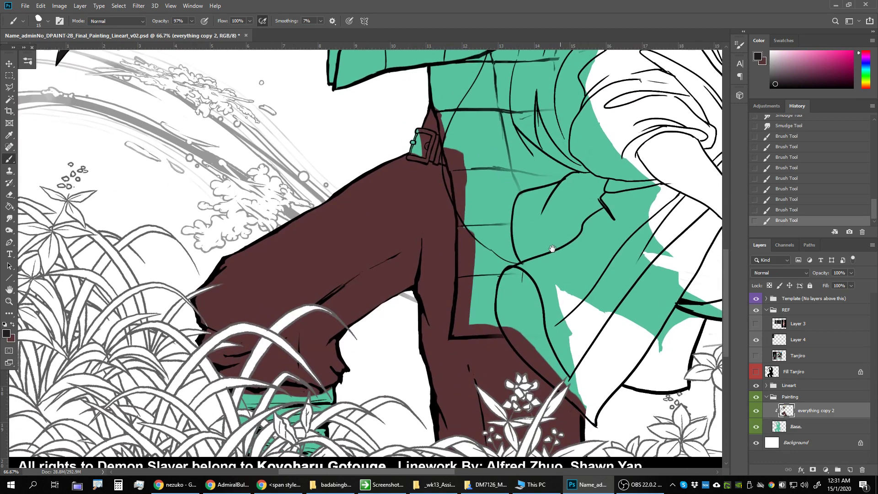
scroll(568, 362, up, 10)
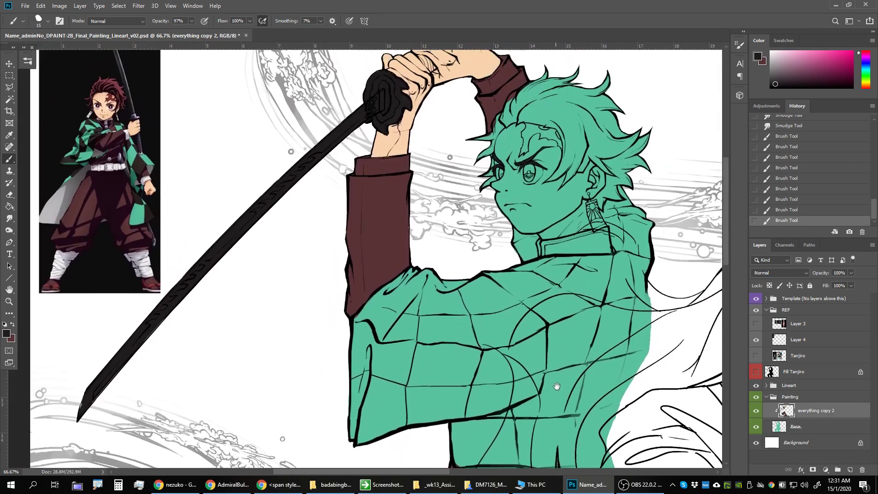
Add a layer above everything copy 2 and lay the first strokes on Tanjiro's shoulder check in black sampled from the reference
drag(557, 387, 557, 440)
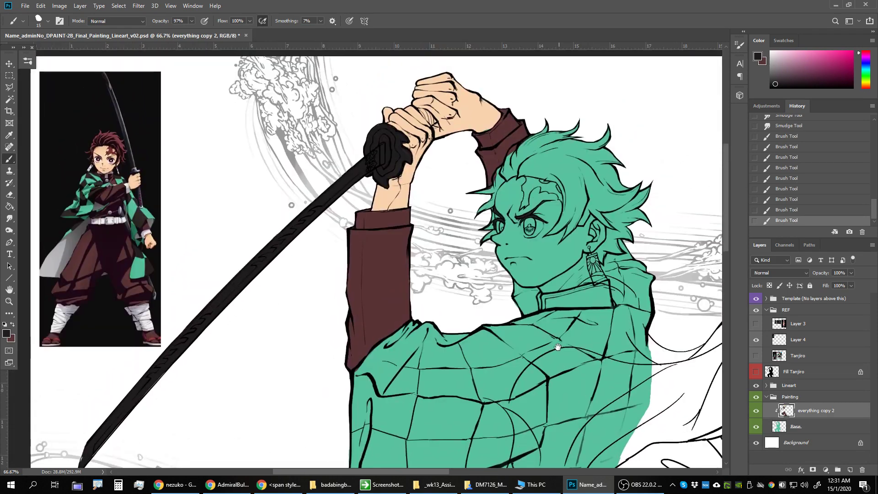
click(849, 469)
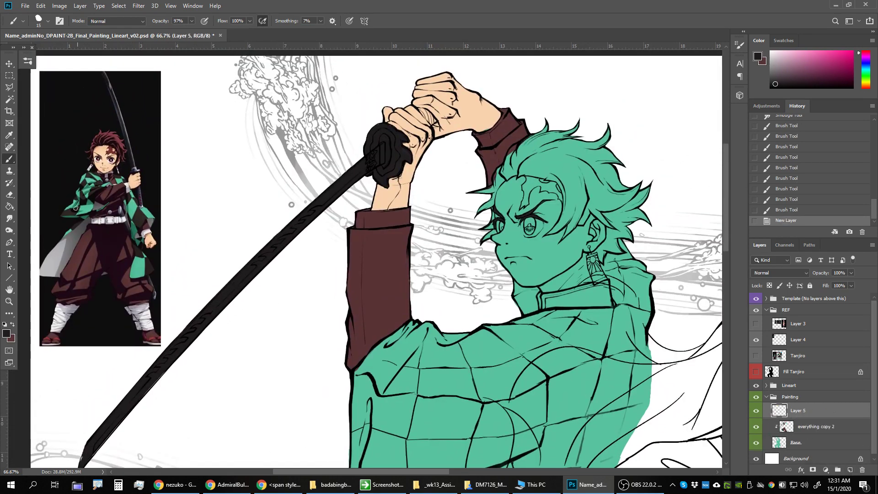
alt+click(126, 205)
alt+click(99, 189)
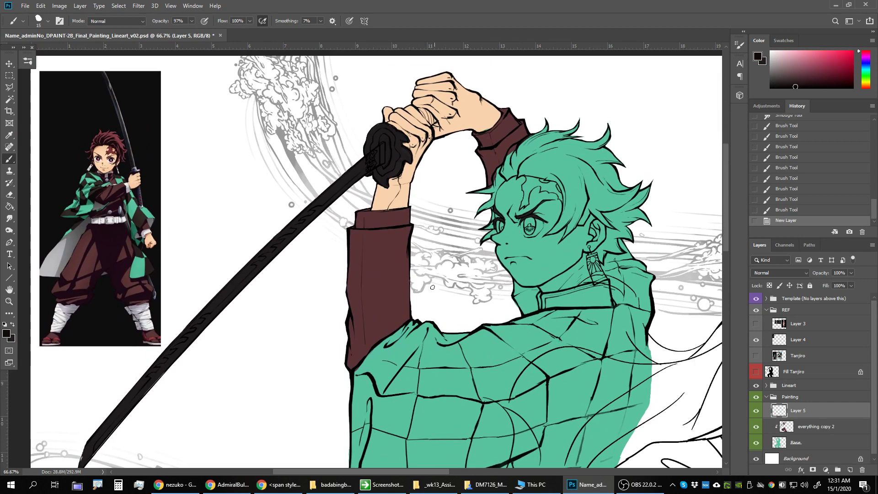
click(426, 346)
click(423, 356)
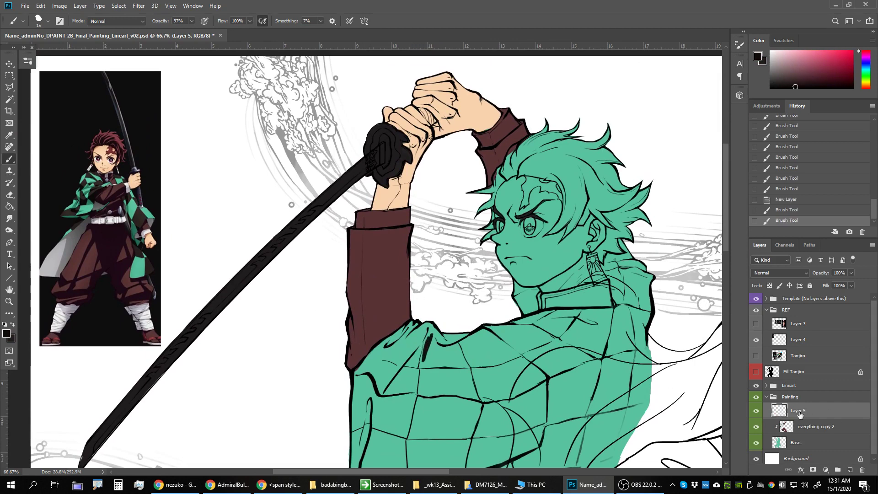
Clip the new layer to Base and rename it Black
key(ctrl+alt+g)
double_click(798, 410)
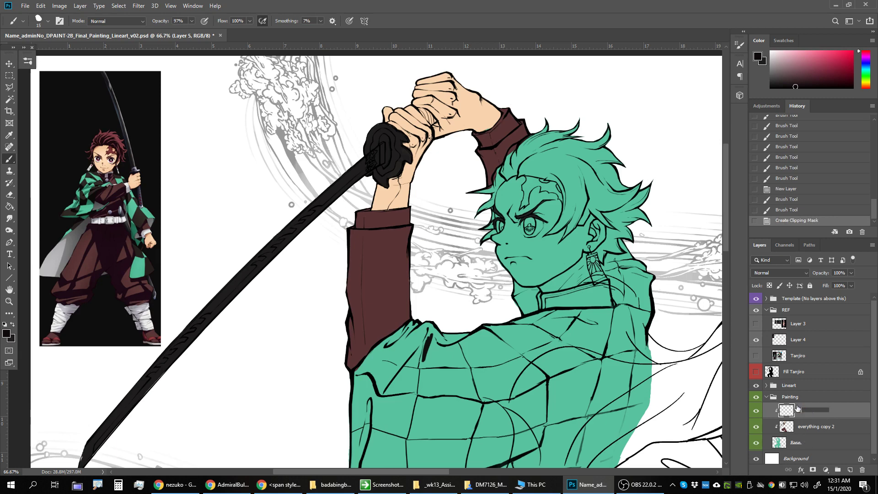
text(Black)
key(Return)
Fill the shoulder check at the top of the sleeve with black using a larger brush and smudge its edges clean
key(bracketright)
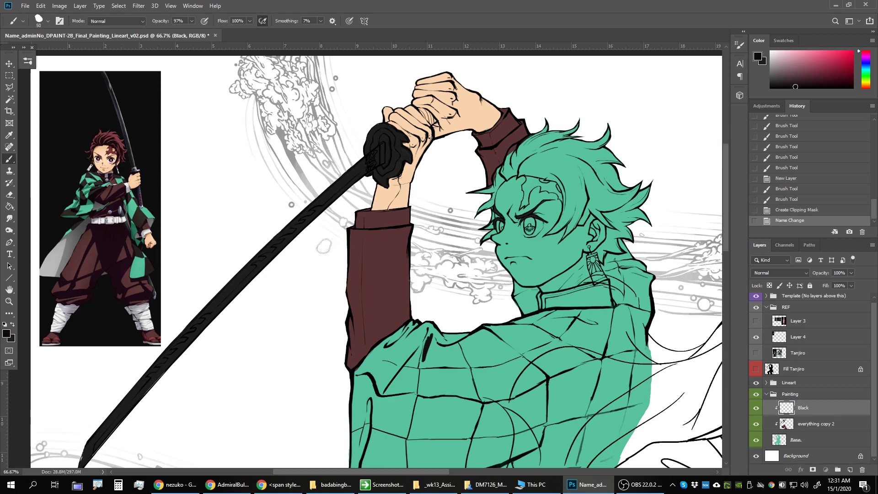
key(bracketright)
key(bracketright)
mouse_move(435, 326)
mouse_down()
mouse_move(429, 360)
mouse_move(460, 333)
mouse_move(455, 352)
mouse_move(423, 364)
mouse_move(455, 353)
mouse_move(461, 362)
mouse_move(463, 351)
mouse_move(467, 364)
mouse_up()
key(r)
drag(460, 358, 468, 367)
mouse_move(460, 365)
mouse_down()
mouse_move(471, 369)
mouse_move(468, 359)
mouse_up()
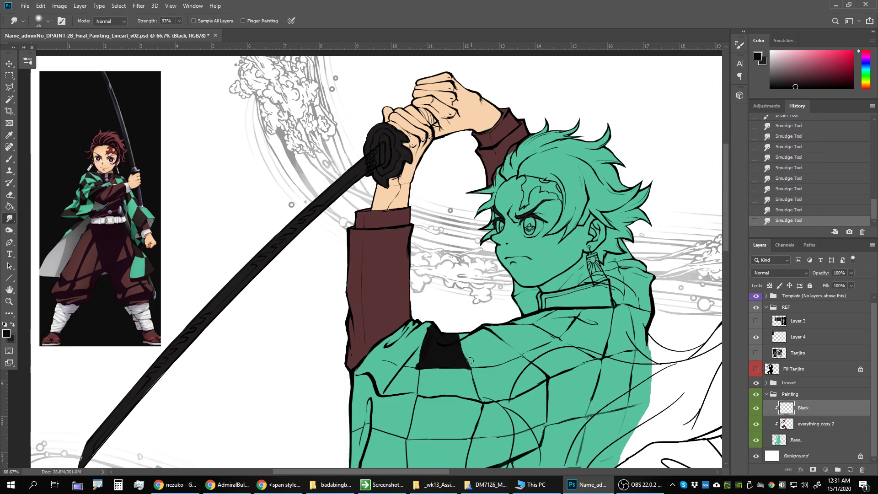
click(471, 361)
Paint the large check at the outer end of the sleeve black and smudge its borders to the pattern lines
drag(425, 358, 487, 288)
key(b)
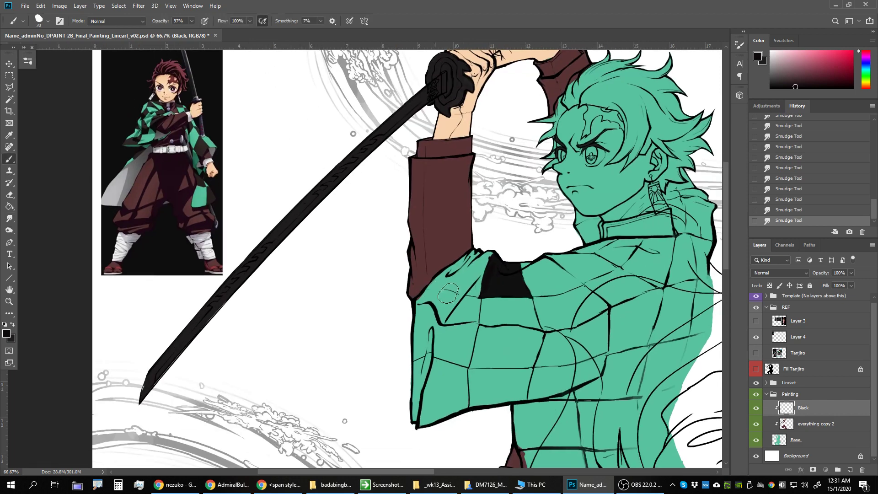
mouse_move(427, 290)
mouse_down()
mouse_move(465, 300)
mouse_move(473, 312)
mouse_move(424, 299)
mouse_move(451, 304)
mouse_move(427, 316)
mouse_move(418, 343)
mouse_move(414, 313)
mouse_move(425, 350)
mouse_move(432, 329)
mouse_move(441, 355)
mouse_move(457, 354)
mouse_move(446, 339)
mouse_move(471, 320)
mouse_move(467, 356)
mouse_move(439, 352)
mouse_move(466, 364)
mouse_up()
mouse_move(505, 328)
mouse_down()
mouse_move(465, 320)
mouse_move(441, 293)
mouse_up()
key(r)
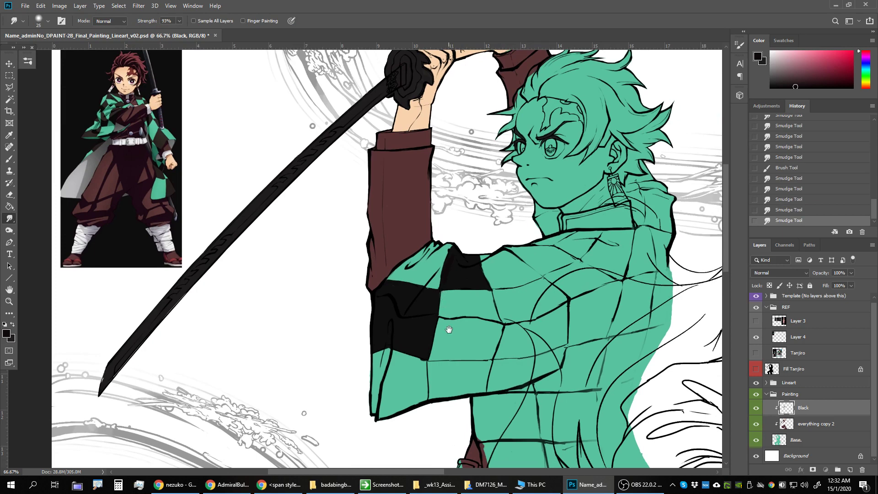
Paint the check along the sleeve's lower hem black
drag(447, 330, 454, 291)
mouse_move(430, 321)
mouse_down()
mouse_move(485, 333)
mouse_move(451, 326)
mouse_move(495, 329)
mouse_move(442, 325)
mouse_move(498, 325)
mouse_move(443, 325)
mouse_move(440, 361)
mouse_move(442, 328)
mouse_move(454, 359)
mouse_move(458, 337)
mouse_move(478, 355)
mouse_move(496, 323)
mouse_move(507, 325)
mouse_move(503, 338)
mouse_move(500, 320)
mouse_move(489, 345)
mouse_move(495, 328)
mouse_move(490, 353)
mouse_up()
key(b)
key(r)
key(b)
mouse_move(446, 336)
mouse_down()
mouse_move(432, 330)
mouse_move(434, 353)
mouse_up()
Clean the lower hem check's edges with a much smaller eraser and touch up its side in black
key(e)
key(bracketleft)
key(bracketleft)
key(bracketleft)
key(bracketleft)
key(bracketleft)
key(bracketleft)
key(bracketleft)
key(bracketleft)
key(bracketleft)
key(bracketleft)
key(bracketleft)
key(bracketleft)
key(b)
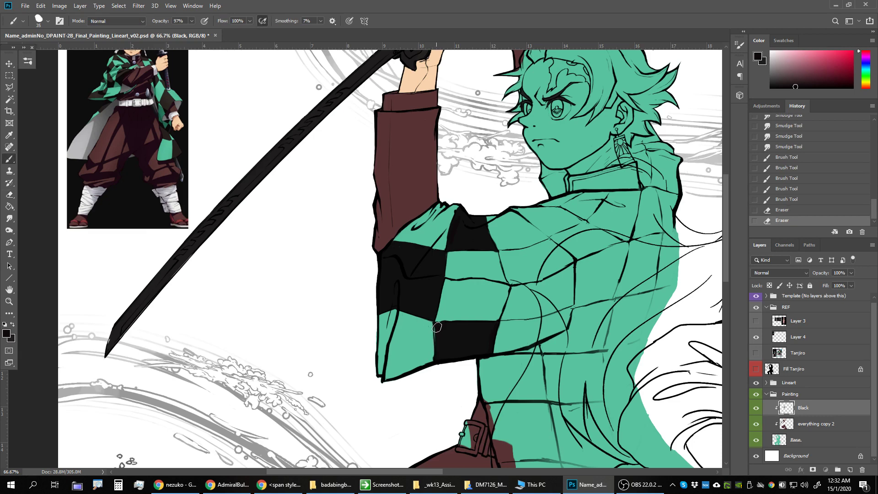
drag(437, 322, 437, 339)
Outline the large mid-sleeve check in black, begin filling it, and set the brush opacity to 100%
drag(511, 330, 501, 290)
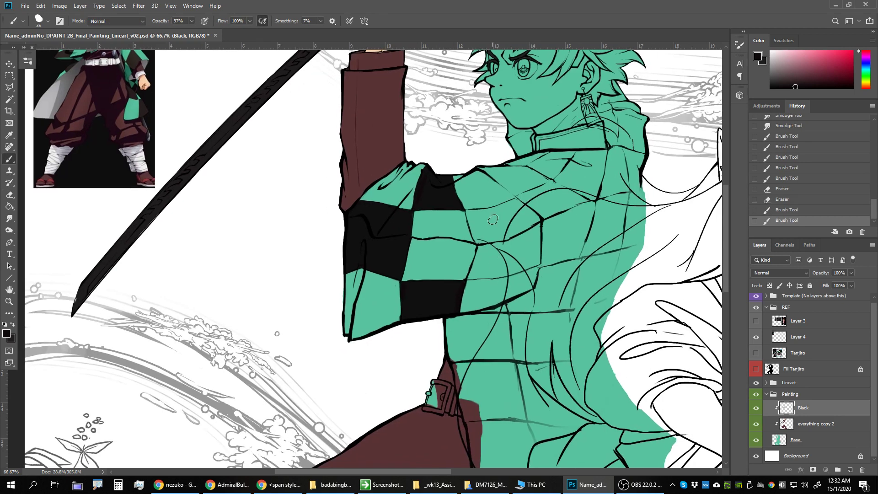
mouse_move(469, 210)
mouse_down()
mouse_move(517, 204)
mouse_move(492, 209)
mouse_move(513, 204)
mouse_move(531, 217)
mouse_move(534, 257)
mouse_up()
click(524, 209)
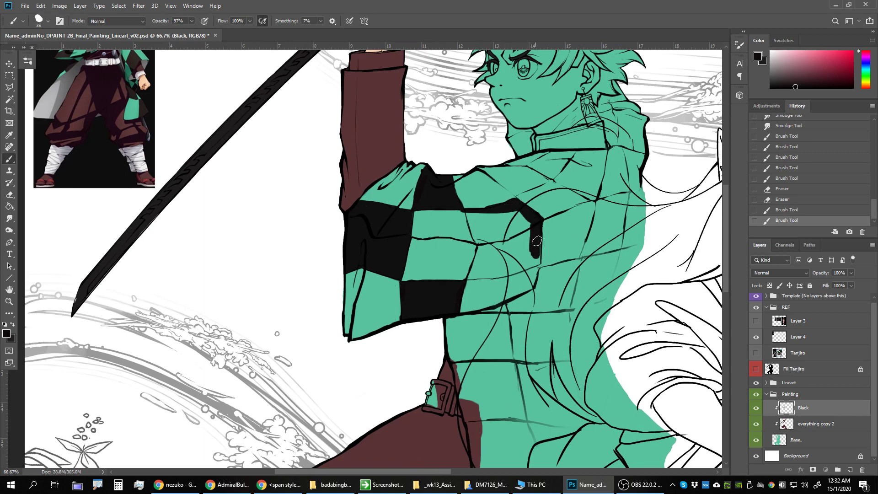
mouse_move(467, 211)
mouse_down()
mouse_move(480, 243)
mouse_move(496, 216)
mouse_move(510, 214)
mouse_move(490, 227)
mouse_move(475, 218)
mouse_move(490, 215)
mouse_move(497, 227)
mouse_move(482, 226)
mouse_move(506, 229)
mouse_up()
key(0)
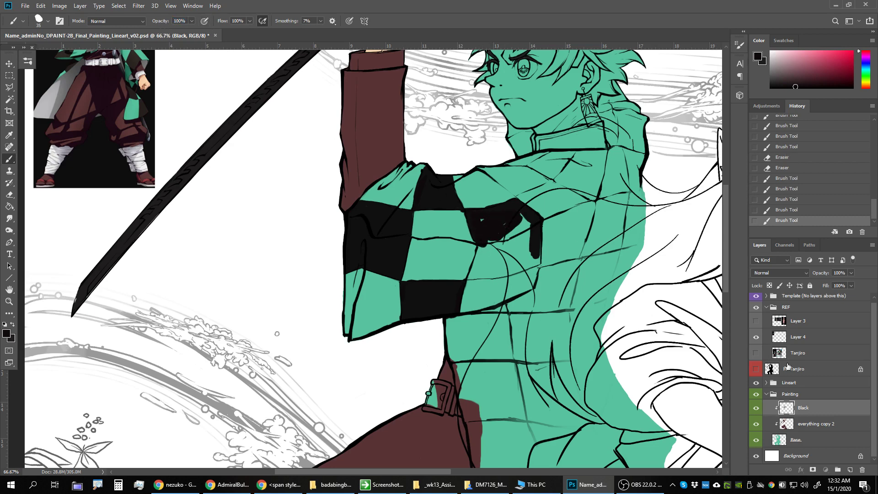
Duplicate the Black layer, merge the copy with the original, and clip the merged layer to Base
key(ctrl+j)
shift+click(811, 421)
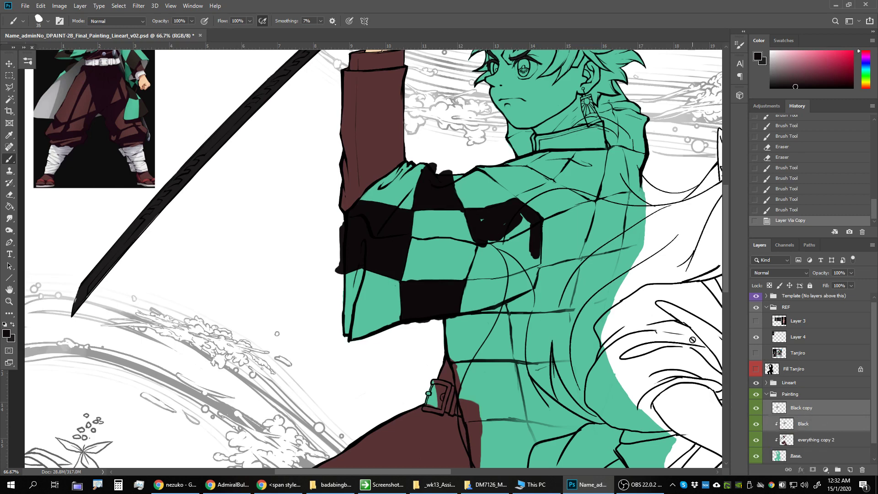
mouse_move(814, 417)
mouse_down()
mouse_move(833, 385)
mouse_move(829, 376)
mouse_move(815, 417)
mouse_up()
key(ctrl+e)
alt+click(815, 416)
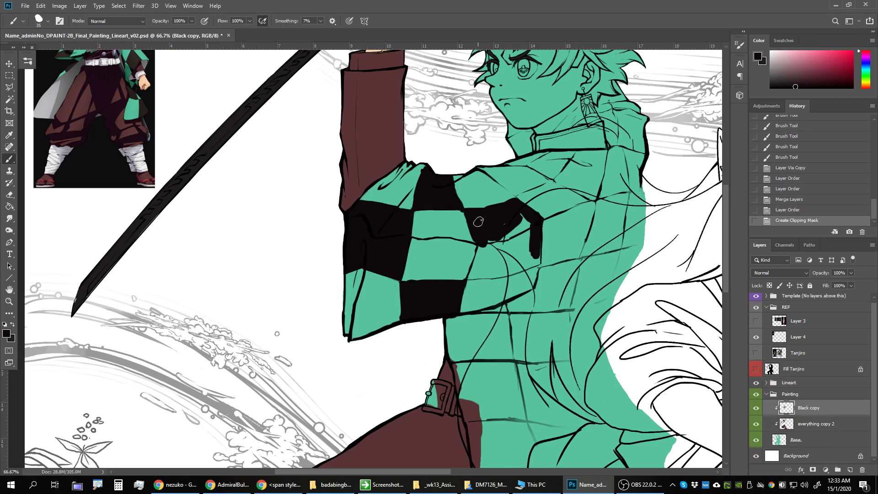
Finish filling the large mid-sleeve check with solid black and smudge its edges
drag(478, 217, 424, 167)
key(r)
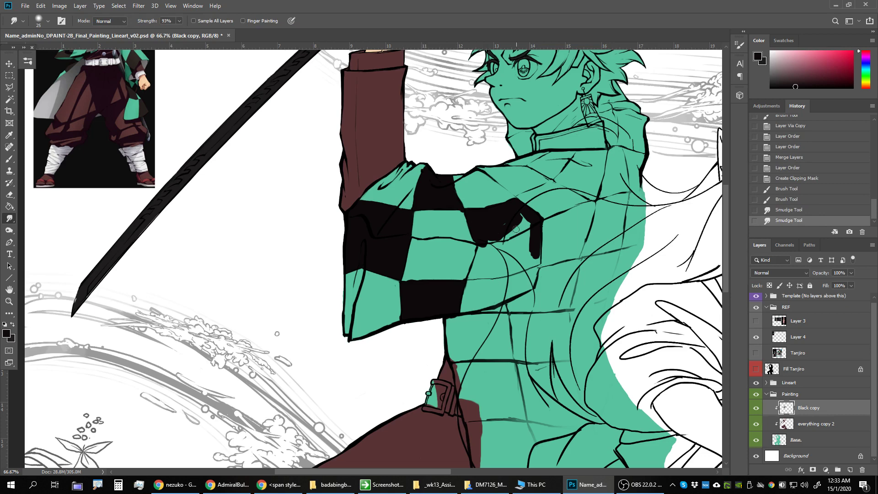
key(b)
mouse_move(487, 240)
mouse_down()
mouse_move(469, 276)
mouse_move(540, 267)
mouse_move(529, 269)
mouse_move(536, 236)
mouse_move(524, 229)
mouse_move(489, 250)
mouse_move(499, 272)
mouse_move(515, 268)
mouse_move(501, 249)
mouse_move(519, 238)
mouse_move(531, 266)
mouse_up()
mouse_move(540, 265)
mouse_down()
mouse_move(472, 315)
mouse_move(506, 312)
mouse_move(546, 325)
mouse_move(581, 309)
mouse_move(562, 315)
mouse_up()
Erase black spill around the mid-sleeve and neighbouring checks and touch up the hem check's upper edge
key(e)
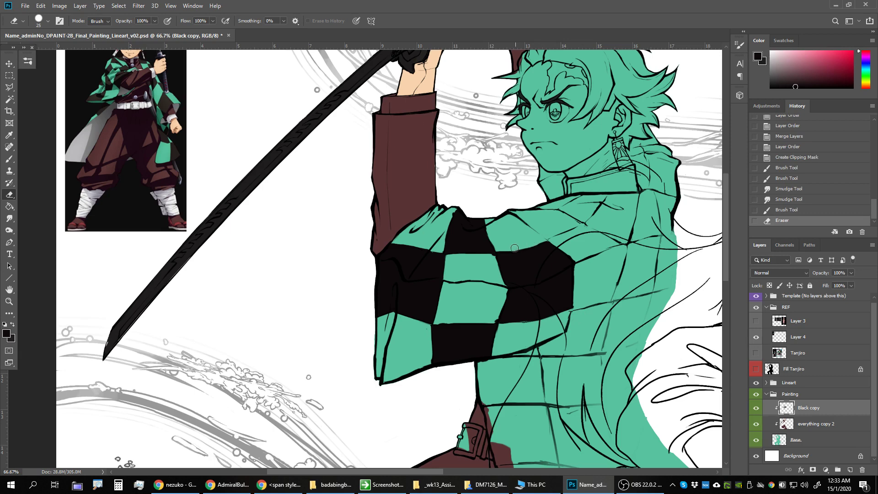
click(550, 236)
click(496, 265)
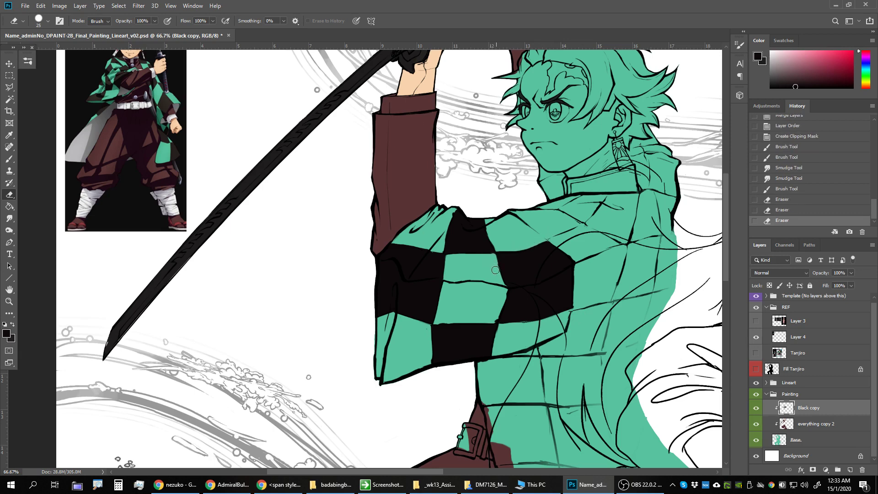
click(491, 318)
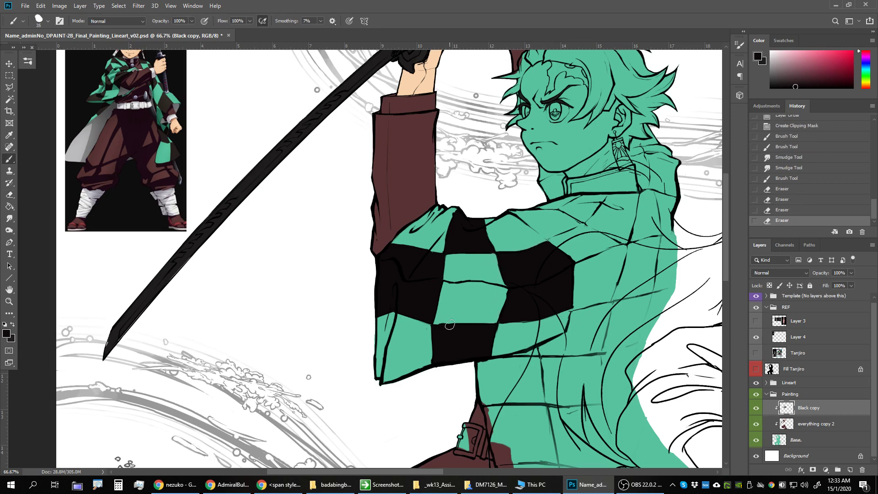
click(450, 320)
Outline the check on top of the shoulder in black and fill it in
drag(563, 320, 453, 329)
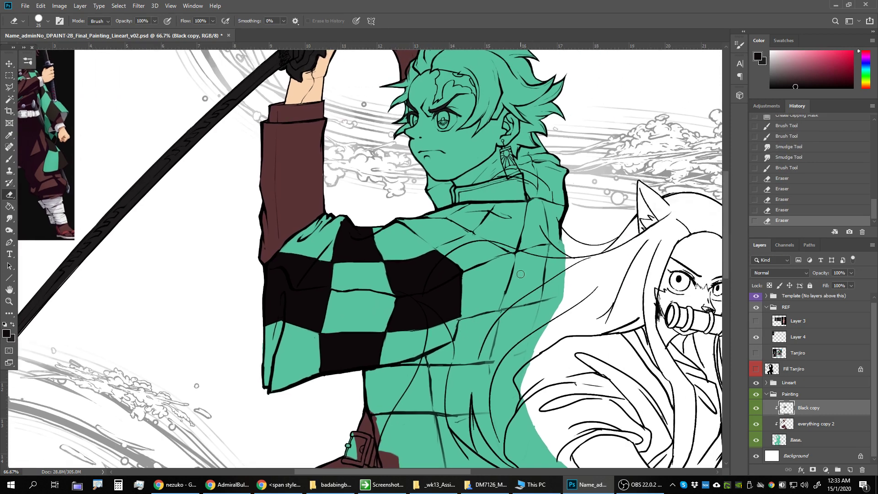
key(b)
drag(400, 221, 472, 232)
drag(473, 232, 433, 249)
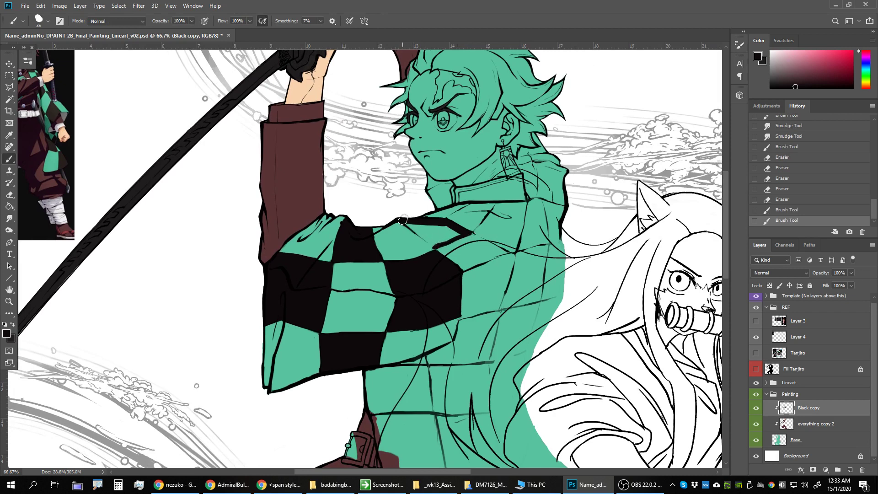
mouse_move(403, 220)
mouse_down()
mouse_move(439, 249)
mouse_move(449, 229)
mouse_up()
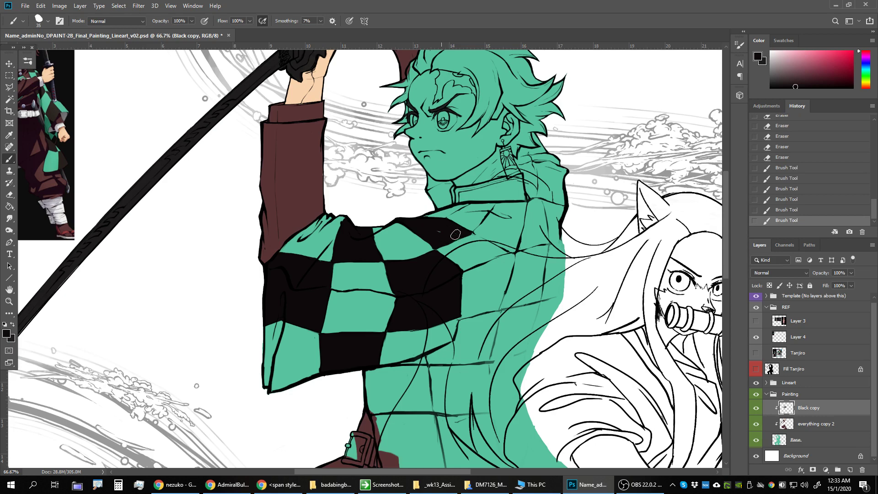
drag(437, 231, 435, 248)
drag(435, 241, 435, 238)
Outline and fill the check just below the collar in black, cleaning its edge
mouse_move(503, 227)
mouse_down()
mouse_move(468, 239)
mouse_move(473, 229)
mouse_move(461, 240)
mouse_move(488, 247)
mouse_move(484, 251)
mouse_up()
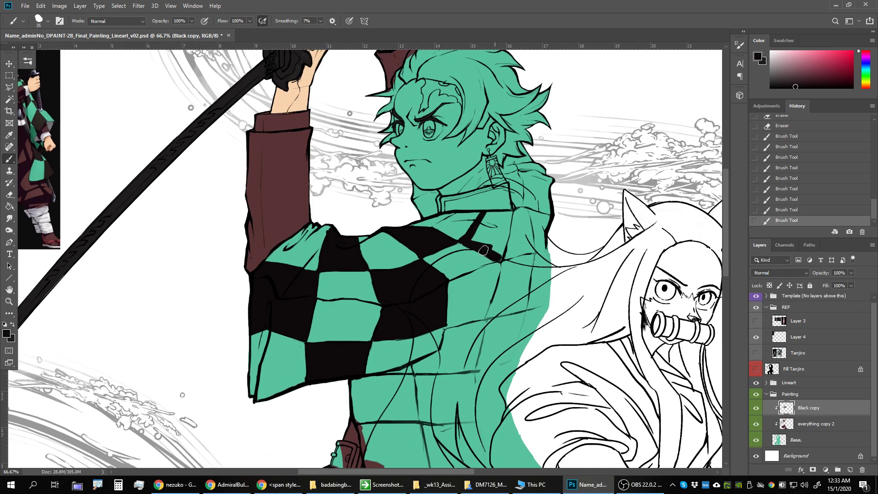
drag(510, 212, 498, 258)
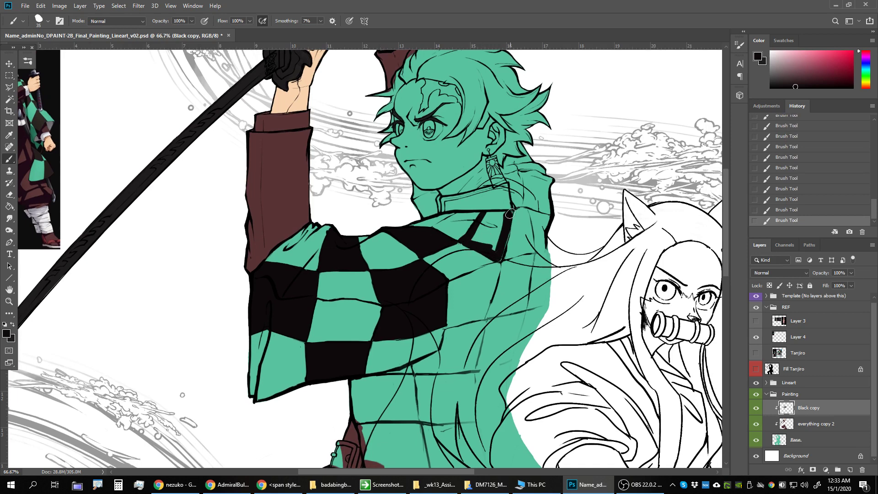
mouse_move(502, 213)
mouse_down()
mouse_move(483, 212)
mouse_move(475, 242)
mouse_move(492, 217)
mouse_move(492, 247)
mouse_move(502, 218)
mouse_move(490, 225)
mouse_move(506, 231)
mouse_move(500, 250)
mouse_move(507, 232)
mouse_move(500, 261)
mouse_move(518, 222)
mouse_move(512, 243)
mouse_move(515, 223)
mouse_move(503, 247)
mouse_up()
key(e)
key(b)
Paint the check on Tanjiro's upper back black and erase the spill around its edges
mouse_move(518, 255)
mouse_down()
mouse_move(497, 216)
mouse_move(491, 229)
mouse_move(511, 216)
mouse_move(497, 233)
mouse_move(484, 229)
mouse_move(484, 257)
mouse_move(466, 278)
mouse_move(512, 269)
mouse_move(496, 254)
mouse_move(483, 268)
mouse_move(487, 261)
mouse_up()
key(e)
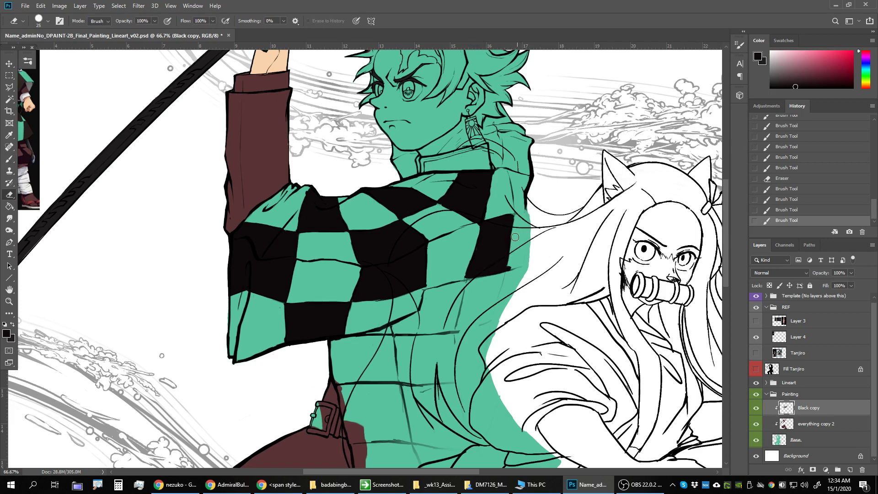
mouse_move(512, 262)
mouse_down()
mouse_move(505, 272)
mouse_move(513, 229)
mouse_move(495, 244)
mouse_up()
Outline and fill the check on the back beside the sleeve's lower edge in black
key(b)
mouse_move(473, 254)
mouse_down()
mouse_move(507, 218)
mouse_move(465, 220)
mouse_move(513, 208)
mouse_move(491, 256)
mouse_up()
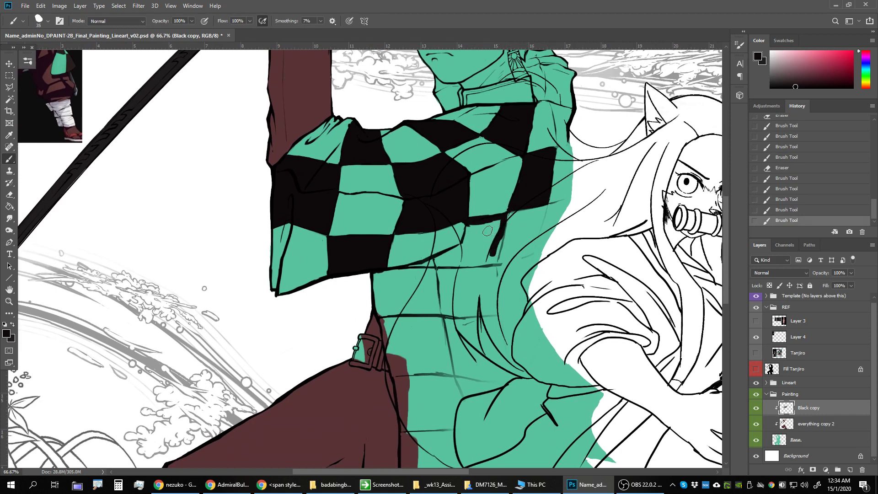
mouse_move(474, 226)
mouse_down()
mouse_move(458, 270)
mouse_move(497, 257)
mouse_move(505, 230)
mouse_move(494, 263)
mouse_move(499, 215)
mouse_move(464, 260)
mouse_move(478, 249)
mouse_move(478, 261)
mouse_move(424, 219)
mouse_move(432, 235)
mouse_up()
drag(364, 244, 433, 228)
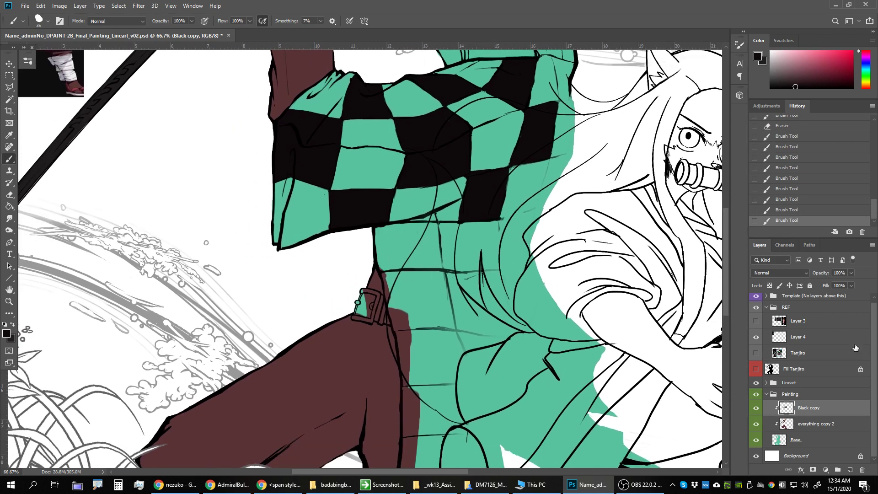
Expand the Lineart group and hide the Nezuko Lineart layer
click(755, 383)
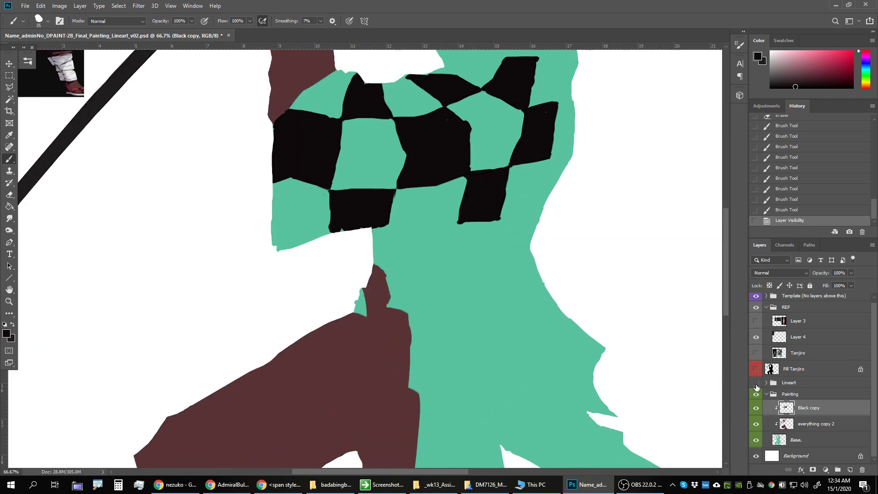
click(755, 383)
click(767, 383)
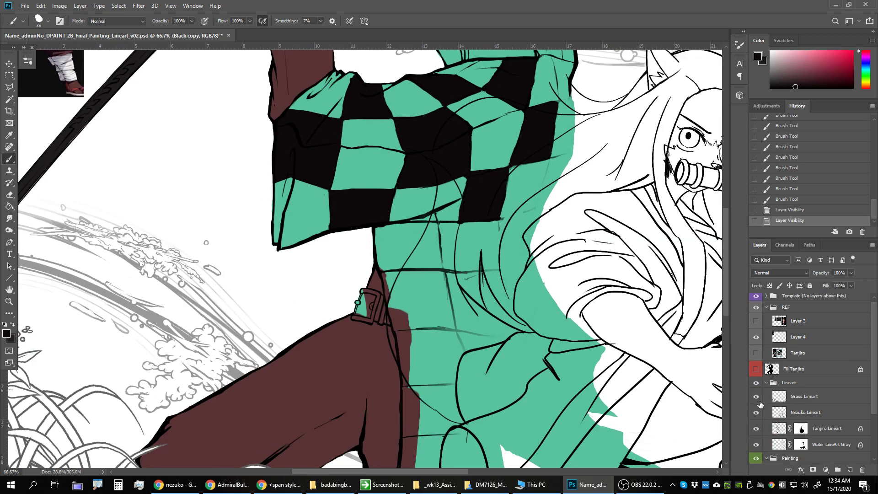
click(755, 412)
drag(561, 307, 550, 289)
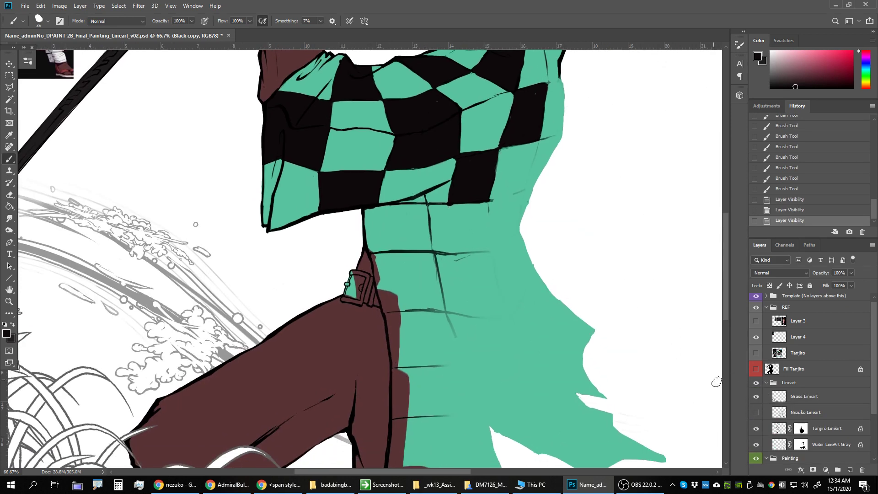
scroll(877, 392, down, 3)
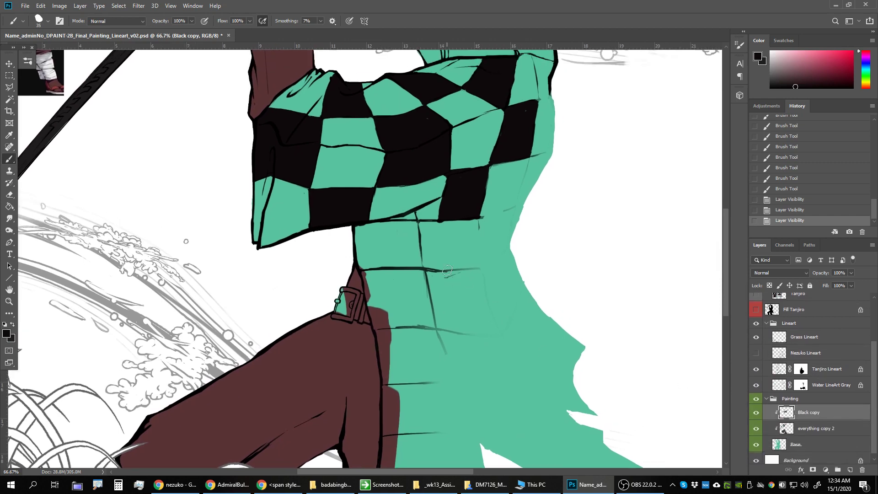
Paint the check at the waist directly beneath the sleeve solid black, following the pattern lines
key(ctrl+minus)
key(ctrl+plus)
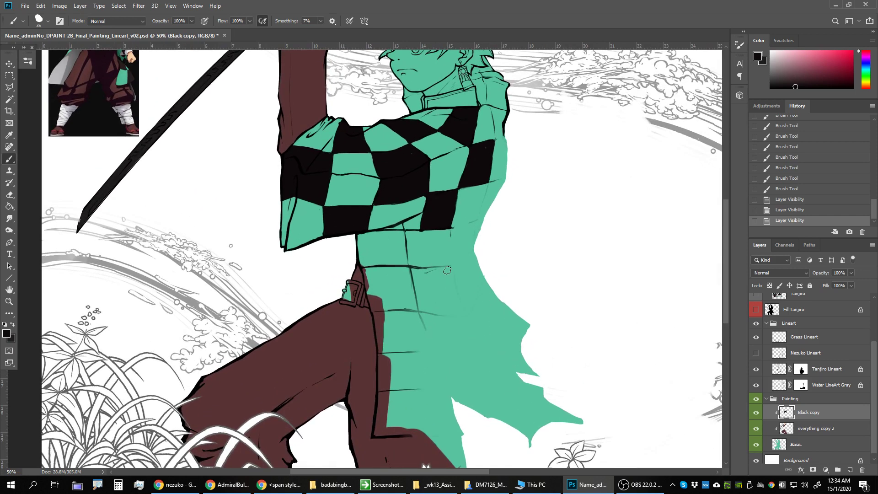
drag(403, 254, 399, 284)
drag(413, 252, 420, 242)
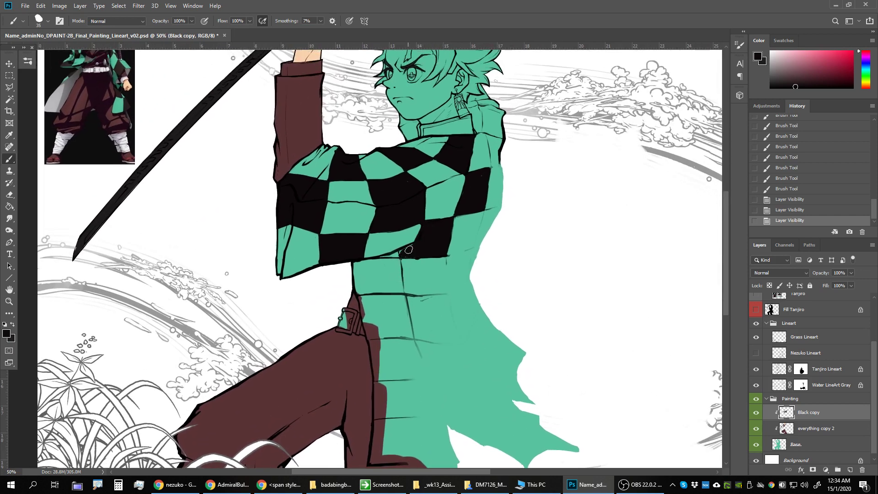
mouse_move(375, 273)
mouse_down()
mouse_move(393, 274)
mouse_move(397, 263)
mouse_move(360, 262)
mouse_move(362, 276)
mouse_move(358, 264)
mouse_move(361, 290)
mouse_move(396, 289)
mouse_up()
mouse_move(398, 258)
mouse_down()
mouse_move(403, 289)
mouse_move(367, 288)
mouse_move(366, 269)
mouse_up()
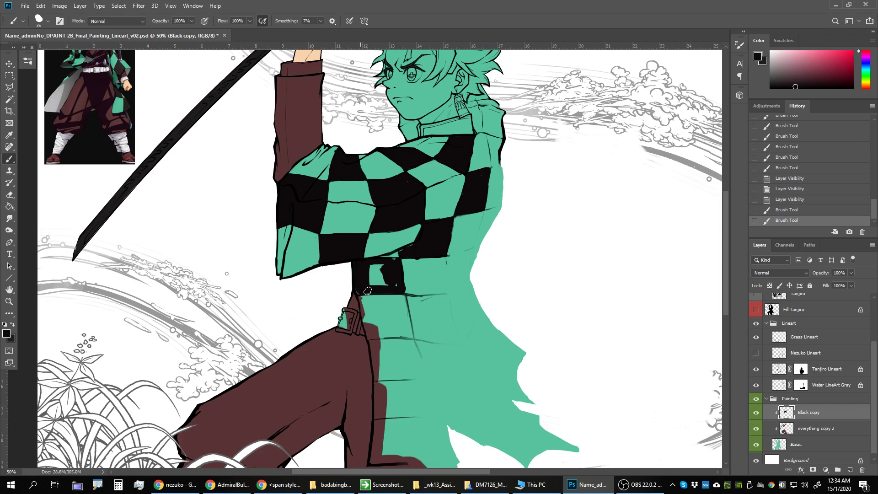
mouse_move(361, 292)
mouse_down()
mouse_move(373, 269)
mouse_move(391, 260)
mouse_up()
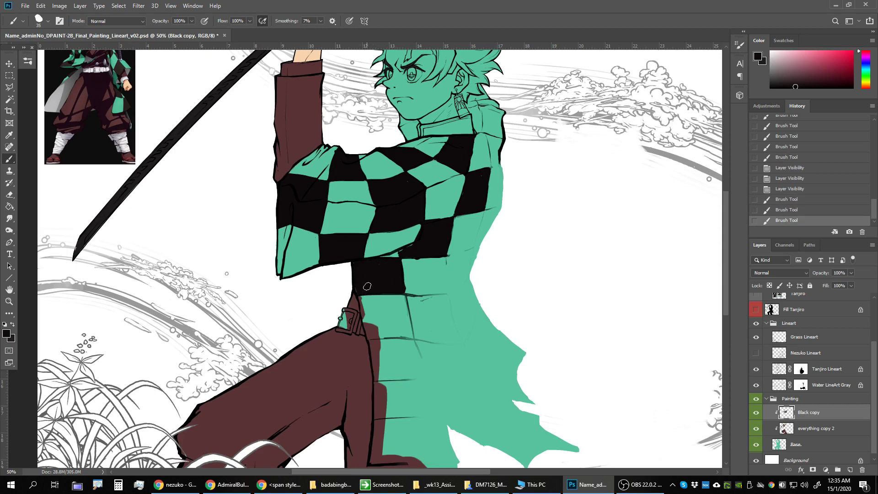
Finish filling the waist check and paint the check diagonally below it on the haori solid black
drag(367, 286, 359, 281)
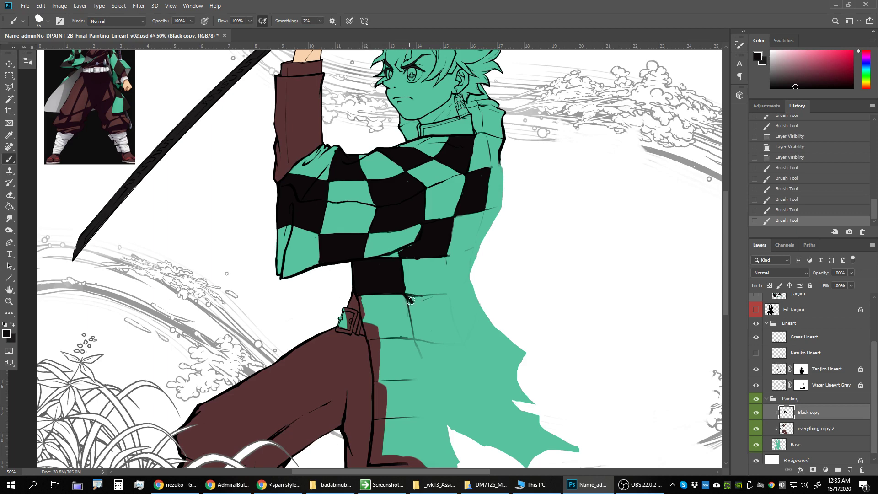
mouse_move(410, 300)
mouse_down()
mouse_move(445, 297)
mouse_move(451, 343)
mouse_up()
mouse_move(410, 307)
mouse_down()
mouse_move(416, 338)
mouse_move(452, 342)
mouse_move(422, 329)
mouse_move(418, 305)
mouse_move(442, 303)
mouse_move(444, 332)
mouse_move(441, 299)
mouse_move(415, 301)
mouse_move(430, 331)
mouse_up()
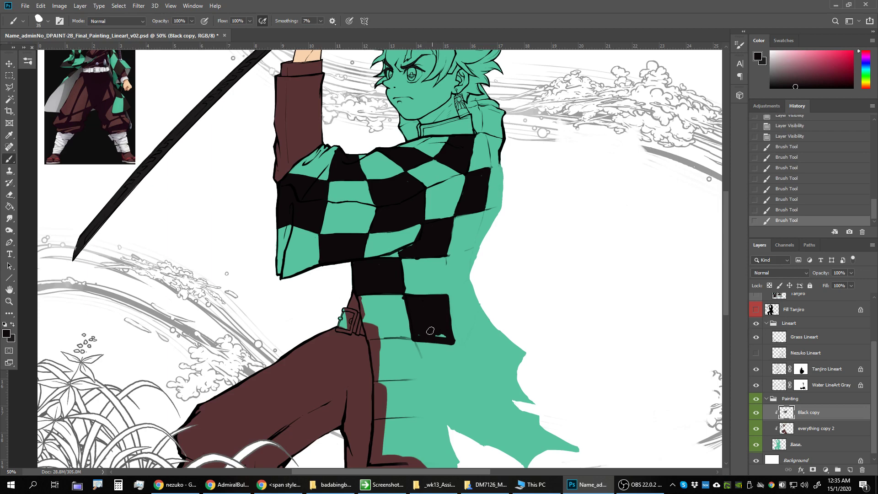
click(417, 331)
Show the Nezuko Lineart layer, then paint the haori check beside the hip black and erase the spill around its edges
click(756, 353)
drag(504, 357, 530, 312)
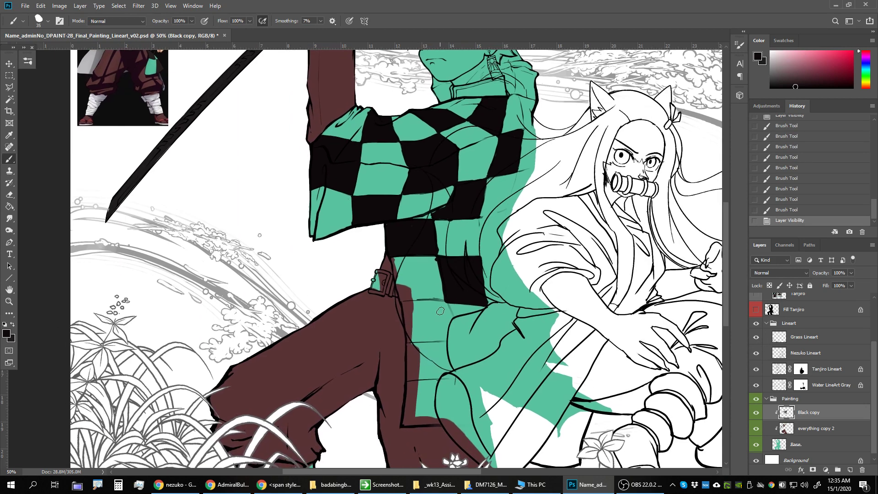
mouse_move(448, 313)
mouse_down()
mouse_move(404, 302)
mouse_move(408, 341)
mouse_move(443, 337)
mouse_move(448, 317)
mouse_move(445, 338)
mouse_move(440, 308)
mouse_move(406, 305)
mouse_move(415, 333)
mouse_move(419, 308)
mouse_move(418, 333)
mouse_move(437, 331)
mouse_move(466, 281)
mouse_move(451, 256)
mouse_move(454, 265)
mouse_move(455, 244)
mouse_move(456, 265)
mouse_move(447, 244)
mouse_up()
click(416, 280)
key(e)
key(b)
mouse_move(588, 337)
mouse_down()
mouse_move(541, 356)
mouse_move(564, 278)
mouse_up()
Hide the Nezuko Lineart layer and paint the check diagonally below the hip check black
click(756, 353)
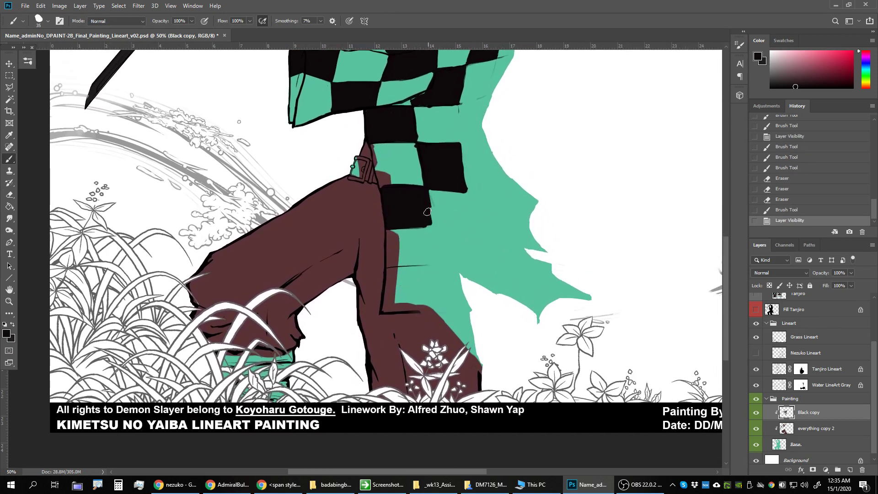
drag(431, 226, 435, 240)
mouse_move(432, 229)
mouse_down()
mouse_move(436, 264)
mouse_move(470, 263)
mouse_move(469, 228)
mouse_move(434, 226)
mouse_move(439, 241)
mouse_move(442, 220)
mouse_move(474, 223)
mouse_move(440, 231)
mouse_move(464, 231)
mouse_move(469, 259)
mouse_move(461, 232)
mouse_move(445, 234)
mouse_move(442, 253)
mouse_move(457, 257)
mouse_move(441, 258)
mouse_move(458, 259)
mouse_move(442, 261)
mouse_move(464, 258)
mouse_move(458, 238)
mouse_move(450, 254)
mouse_move(441, 233)
mouse_move(455, 236)
mouse_move(395, 300)
mouse_move(415, 301)
mouse_up()
key(e)
key(b)
Show the Nezuko Lineart layer and erase the black check overlapping her lineart diagonally below the hip check
click(756, 352)
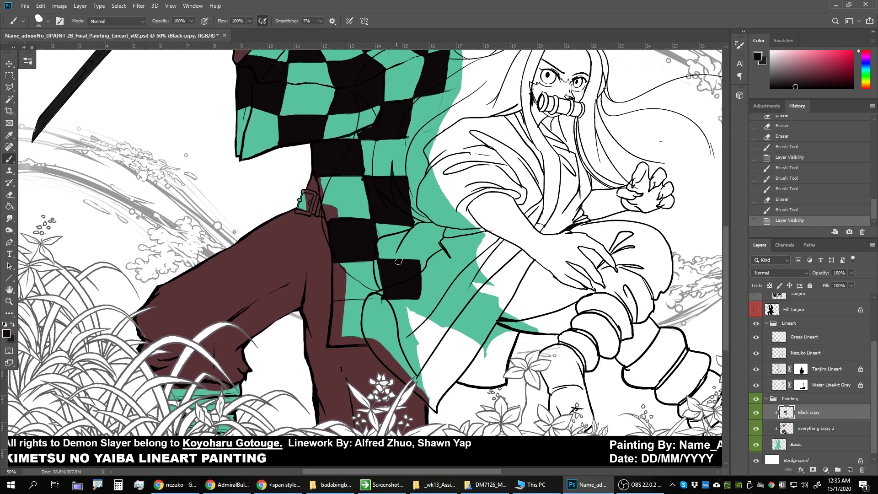
key(e)
mouse_move(384, 254)
mouse_down()
mouse_move(384, 276)
mouse_move(424, 294)
mouse_move(387, 281)
mouse_move(375, 289)
mouse_move(380, 277)
mouse_move(387, 298)
mouse_move(401, 290)
mouse_move(375, 272)
mouse_move(371, 288)
mouse_move(387, 317)
mouse_move(395, 320)
mouse_move(422, 282)
mouse_up()
key(ctrl+alt+z)
key(bracketright)
key(b)
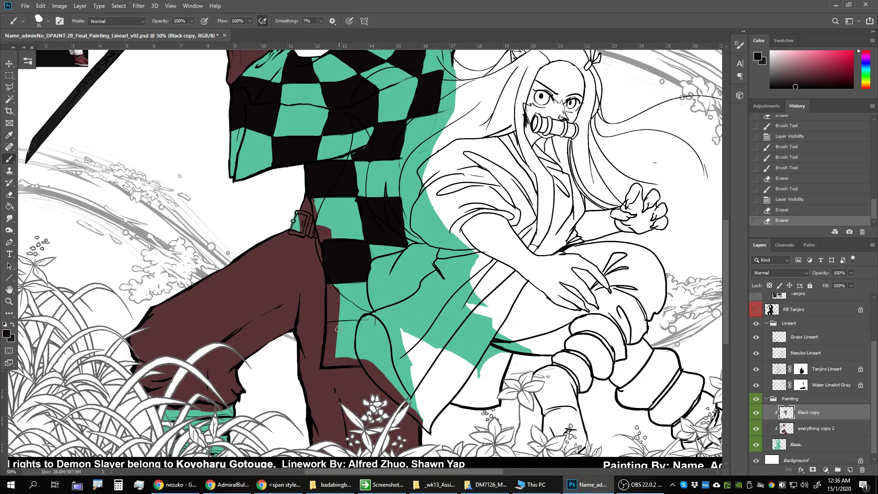
Outline and fill the check at the haori's lower front corner in black and erase the spill around it
mouse_move(328, 322)
mouse_down()
mouse_move(359, 325)
mouse_move(355, 358)
mouse_up()
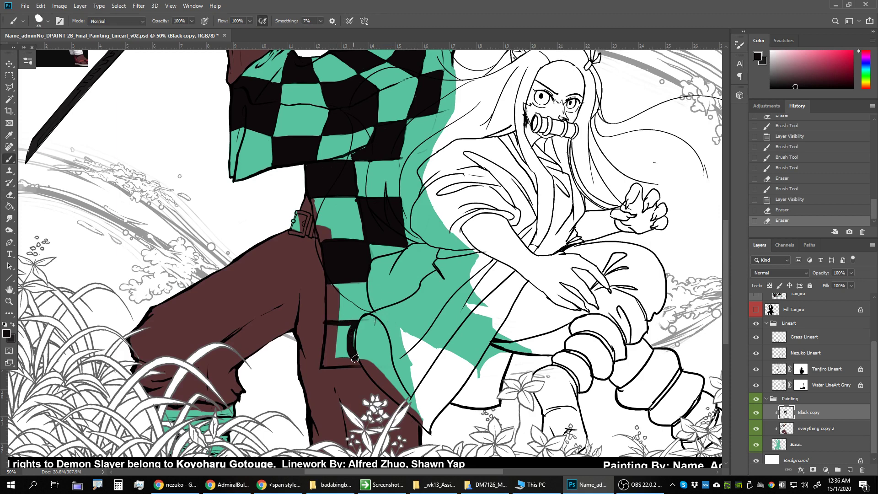
drag(353, 326, 352, 350)
mouse_move(327, 321)
mouse_down()
mouse_move(321, 365)
mouse_move(355, 362)
mouse_move(323, 365)
mouse_move(349, 326)
mouse_move(340, 353)
mouse_move(338, 330)
mouse_move(315, 364)
mouse_up()
key(e)
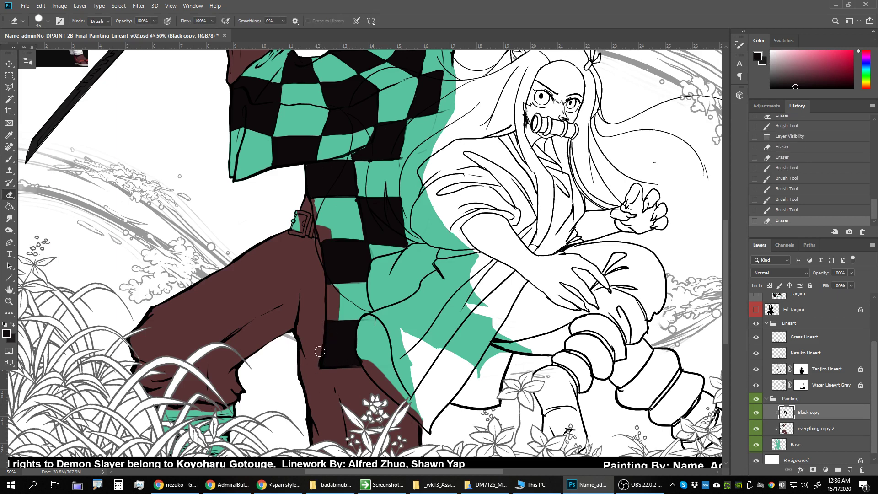
mouse_move(319, 328)
mouse_down()
mouse_move(316, 369)
mouse_move(358, 362)
mouse_move(358, 328)
mouse_move(361, 344)
mouse_move(373, 315)
mouse_move(356, 381)
mouse_up()
key(b)
key(e)
key(b)
Paint the check behind the collar and the one on the back's outer edge black, cleaning up their borders
key(ctrl+minus)
key(ctrl+minus)
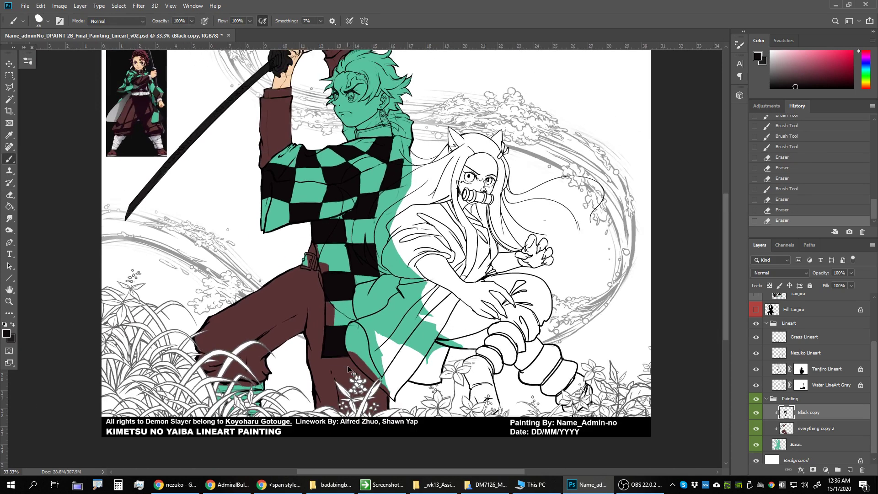
key(ctrl+plus)
key(ctrl+plus)
key(ctrl+plus)
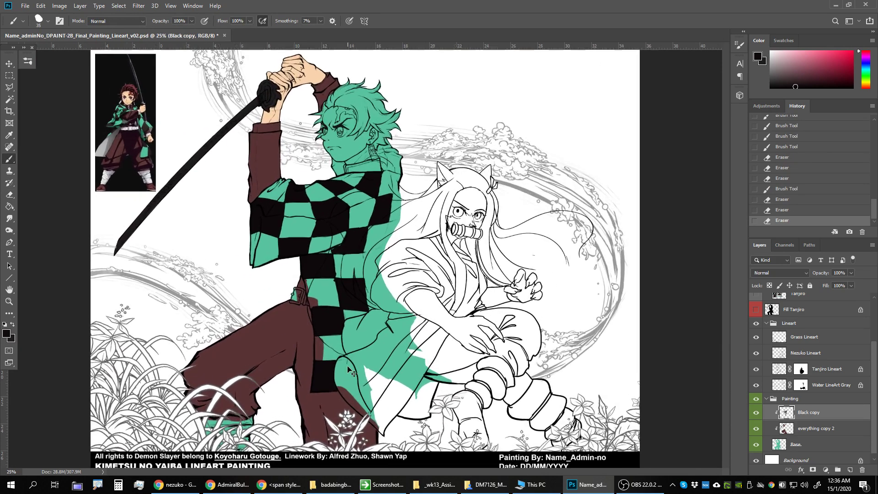
drag(457, 229, 514, 279)
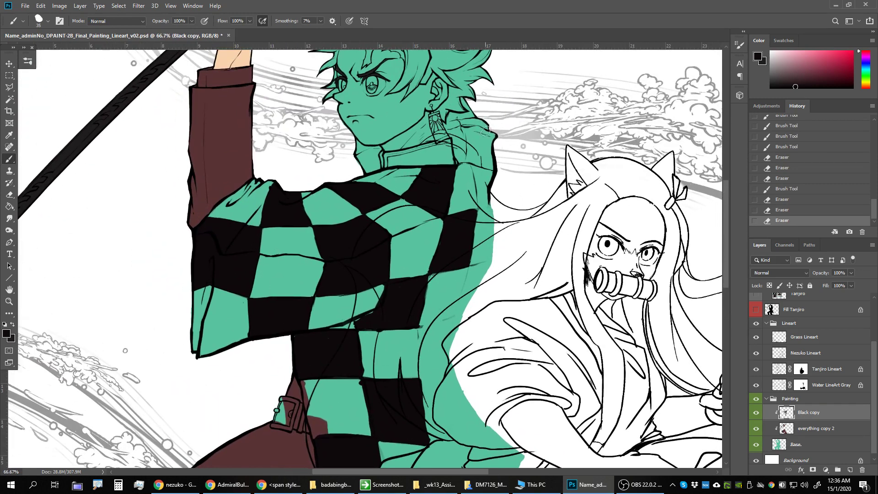
mouse_move(454, 130)
mouse_down()
mouse_move(491, 134)
mouse_move(460, 131)
mouse_move(458, 157)
mouse_move(485, 168)
mouse_move(471, 134)
mouse_move(488, 142)
mouse_move(490, 159)
mouse_move(462, 161)
mouse_up()
drag(458, 162, 455, 165)
mouse_move(471, 211)
mouse_down()
mouse_move(483, 216)
mouse_move(480, 238)
mouse_move(488, 218)
mouse_move(491, 239)
mouse_move(478, 242)
mouse_move(467, 268)
mouse_move(481, 243)
mouse_move(475, 254)
mouse_move(490, 256)
mouse_up()
key(e)
key(b)
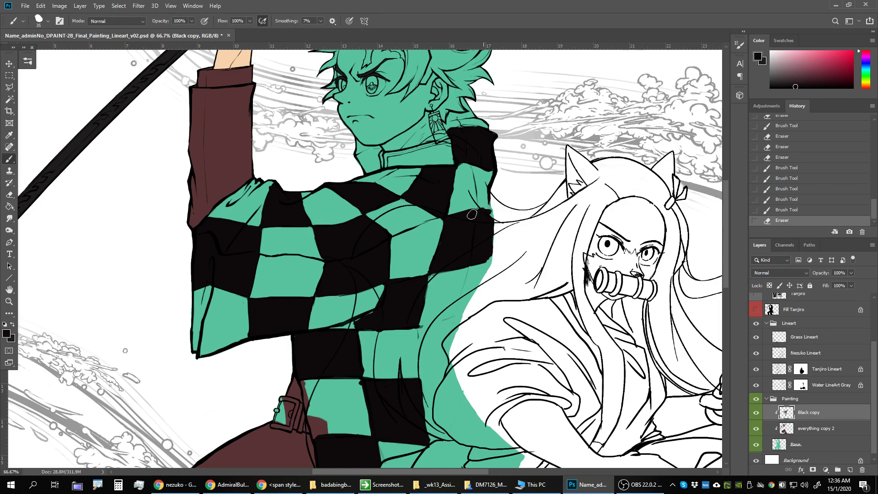
mouse_move(483, 210)
mouse_down()
mouse_move(491, 204)
mouse_move(497, 231)
mouse_up()
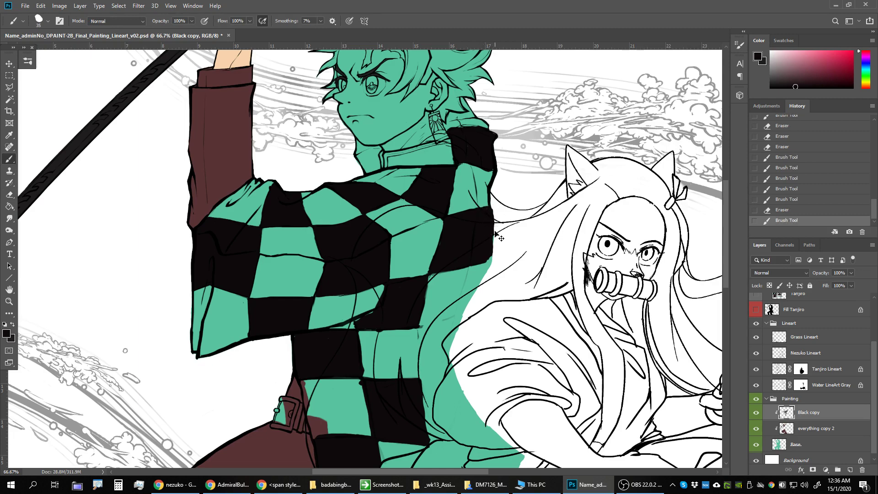
Clean up the edge of the black checks along Tanjiro's upper back with the Eraser
key(ctrl+minus)
key(ctrl+minus)
click(495, 231)
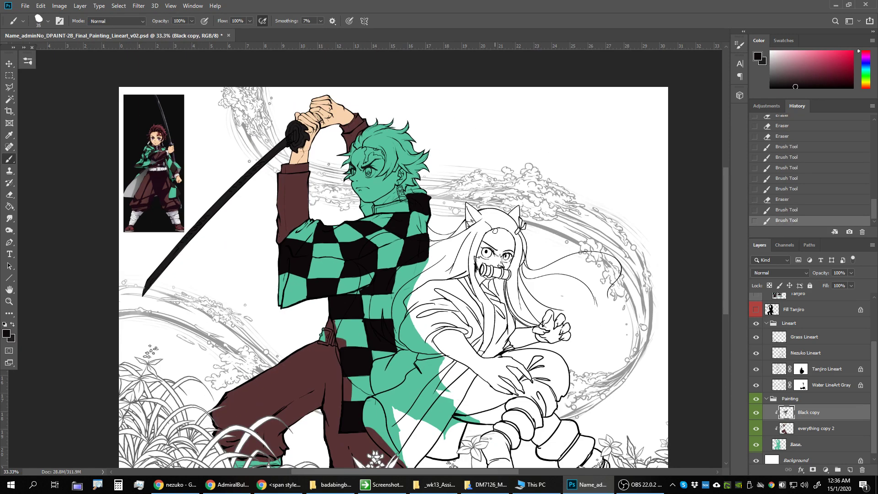
key(e)
drag(425, 231, 428, 234)
drag(429, 232, 533, 247)
key(b)
Toggle the Black copy layer's visibility to review the checks and rename the layer Black Checker
drag(577, 333, 544, 241)
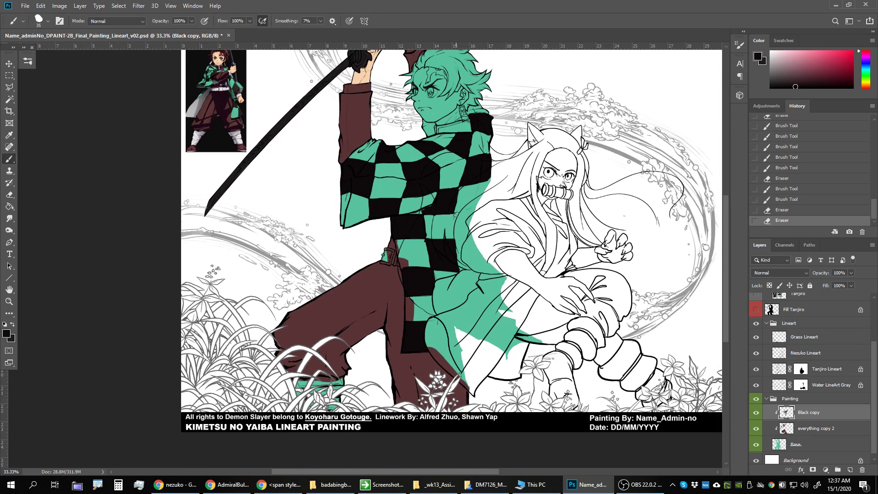
mouse_move(461, 299)
mouse_down()
mouse_move(501, 286)
mouse_move(484, 335)
mouse_up()
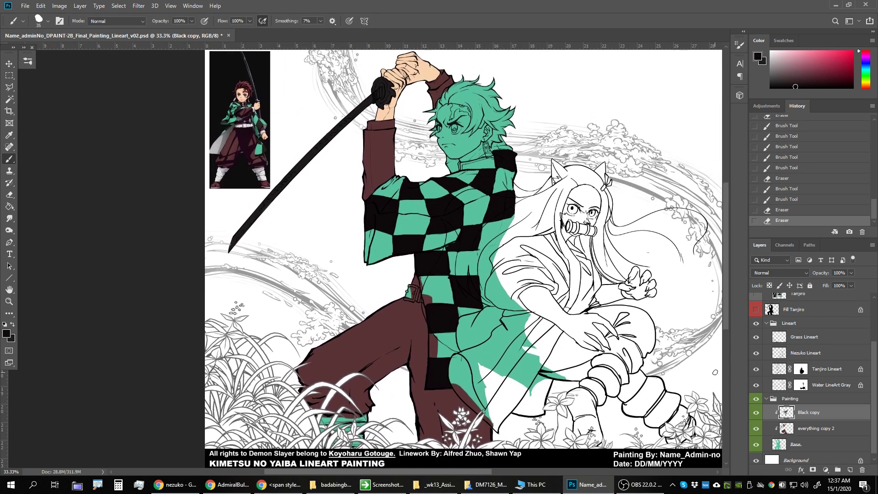
click(754, 414)
click(755, 413)
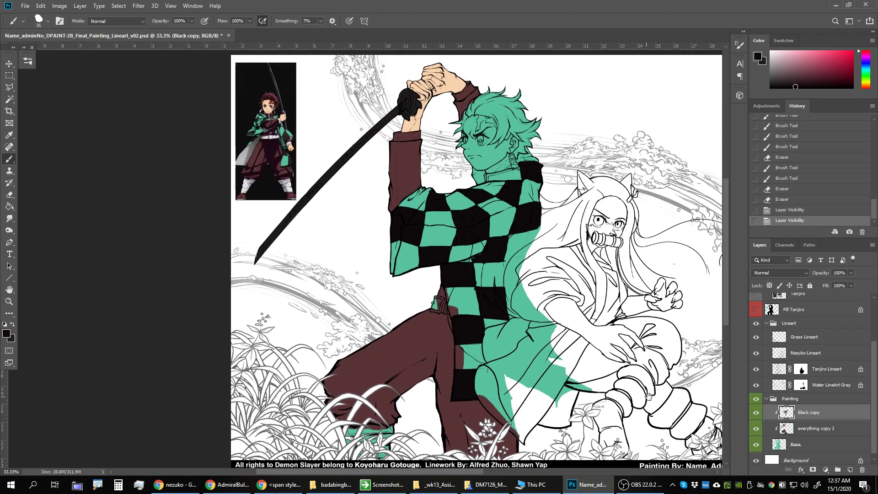
double_click(810, 407)
drag(811, 413, 846, 415)
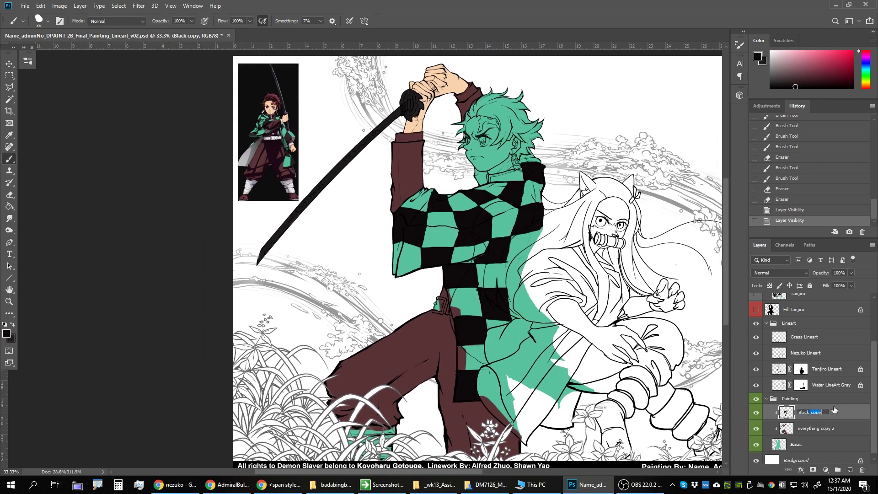
text(Checker)
key(Return)
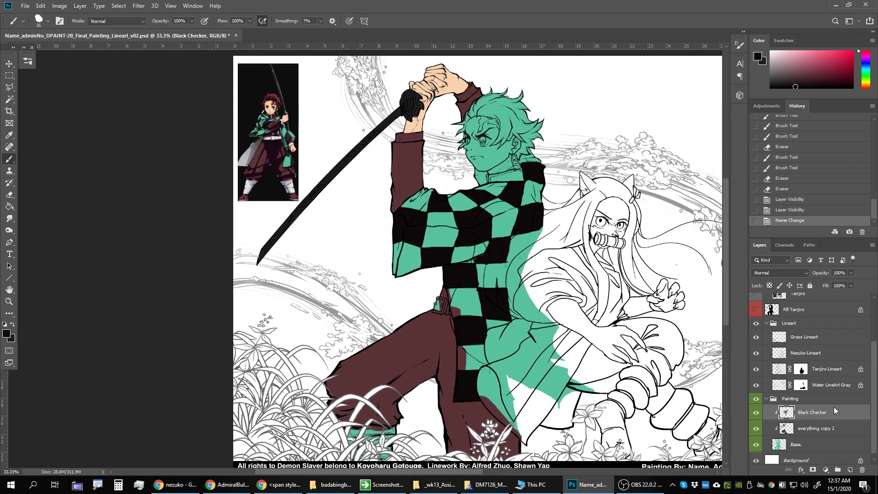
Select the brown trousers and both sleeves on the everything copy 2 layer and cut them to a new layer
click(804, 431)
key(w)
click(417, 339)
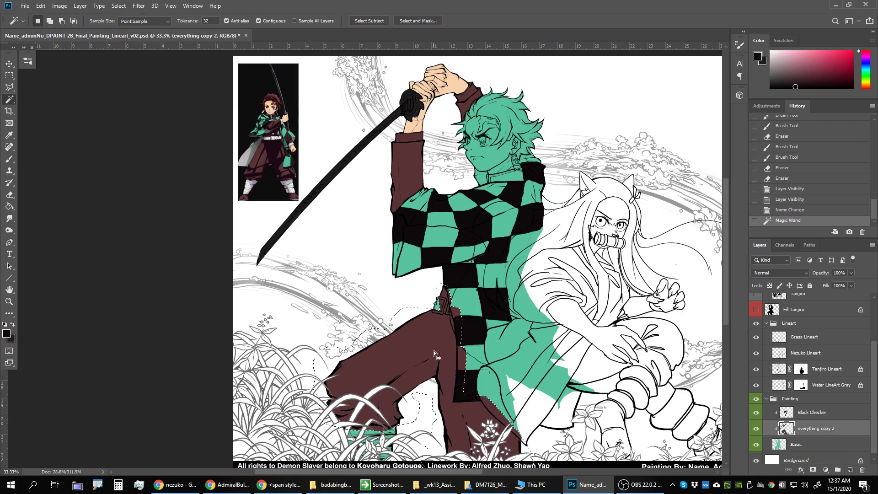
shift+click(402, 189)
shift+click(466, 122)
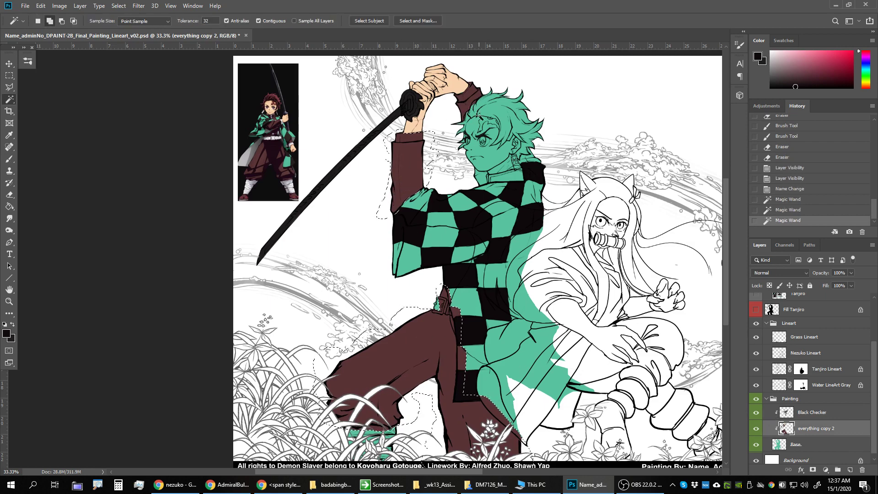
key(ctrl+shift+j)
key(v)
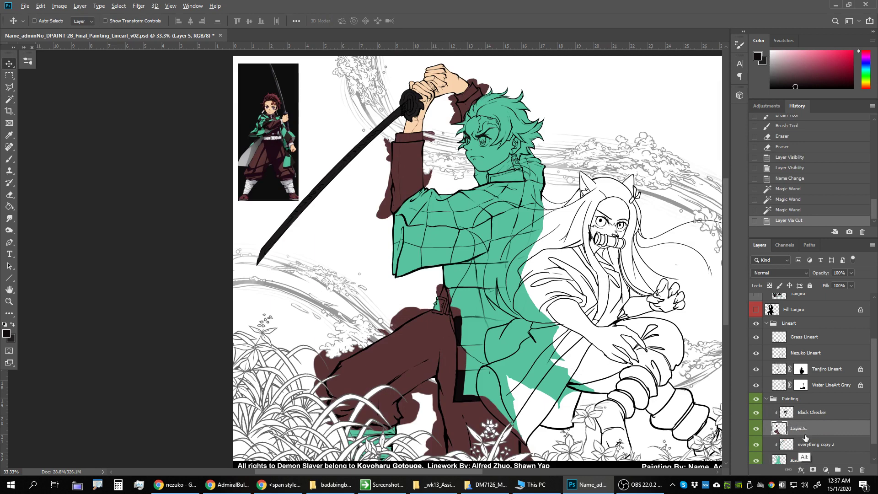
Clip the new layer of brown areas to Base and name it Brown Clothes
key(ctrl+alt+g)
double_click(800, 428)
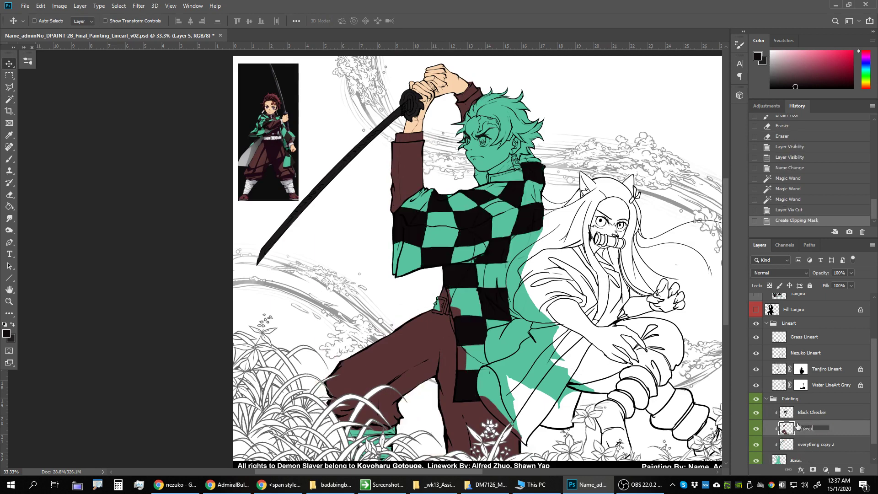
key(Return)
double_click(808, 428)
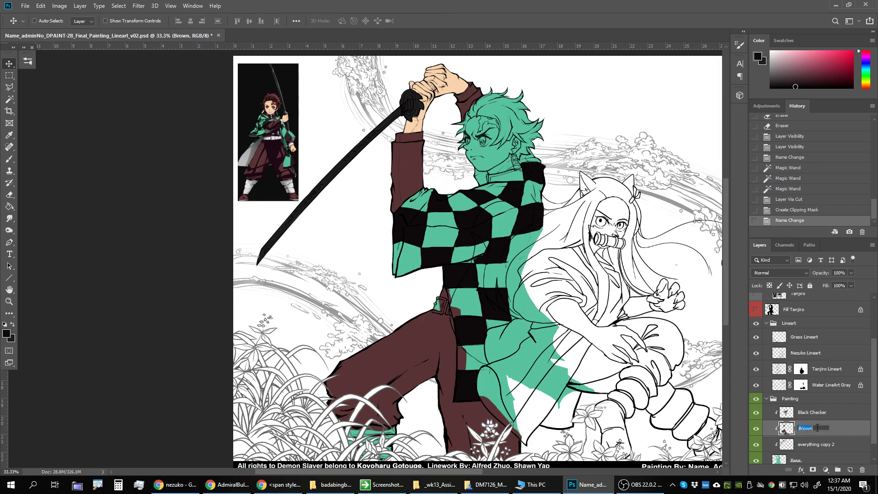
text(Clothes)
key(Return)
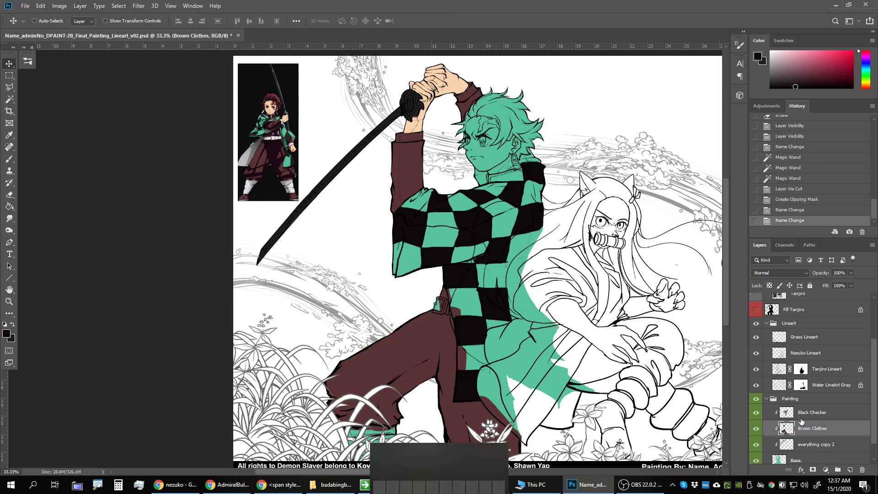
Make the everything copy 2 layer active with the Magic Wand ready and dismiss the on-screen keyboard
scroll(802, 422, up, 1)
scroll(876, 415, down, 3)
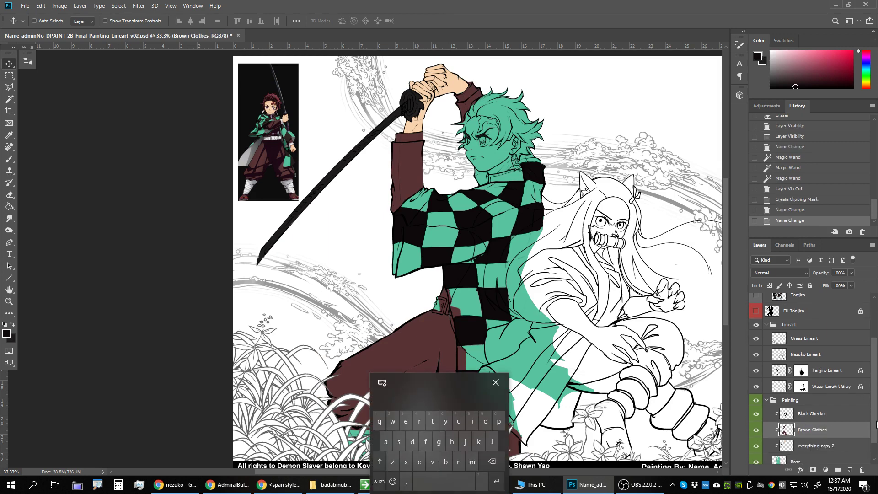
click(816, 423)
key(w)
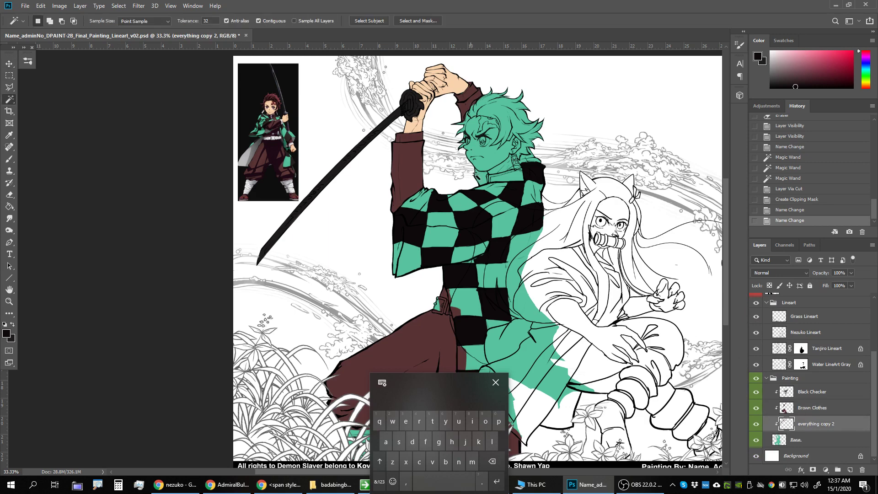
click(496, 382)
click(503, 147)
drag(478, 107, 485, 119)
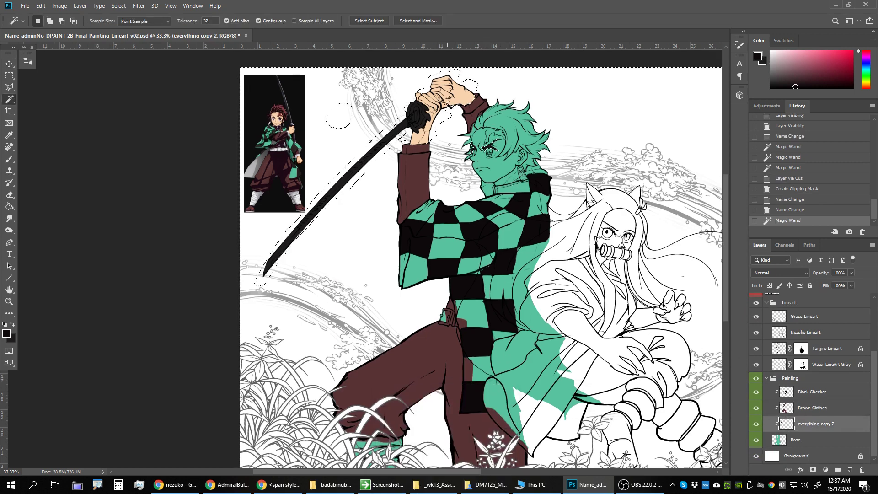
key(ctrl+d)
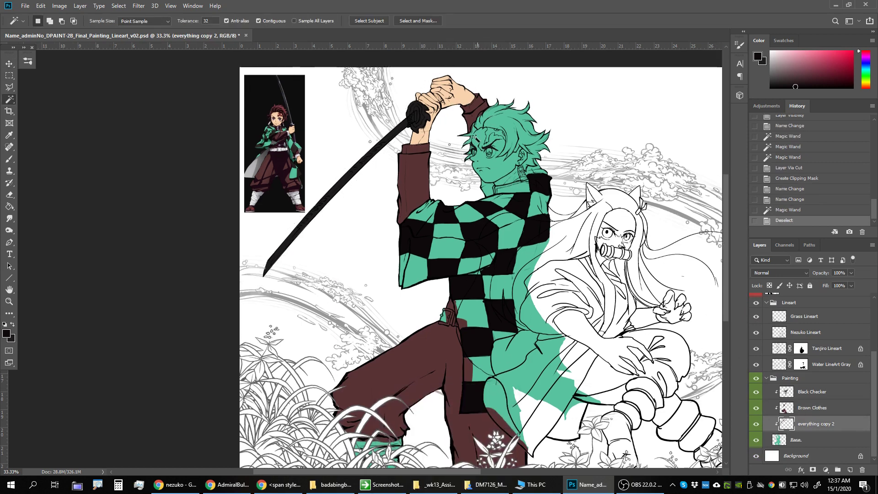
Cut the skin color of the hands to a new layer, clip it to Base and name it Skin
click(454, 104)
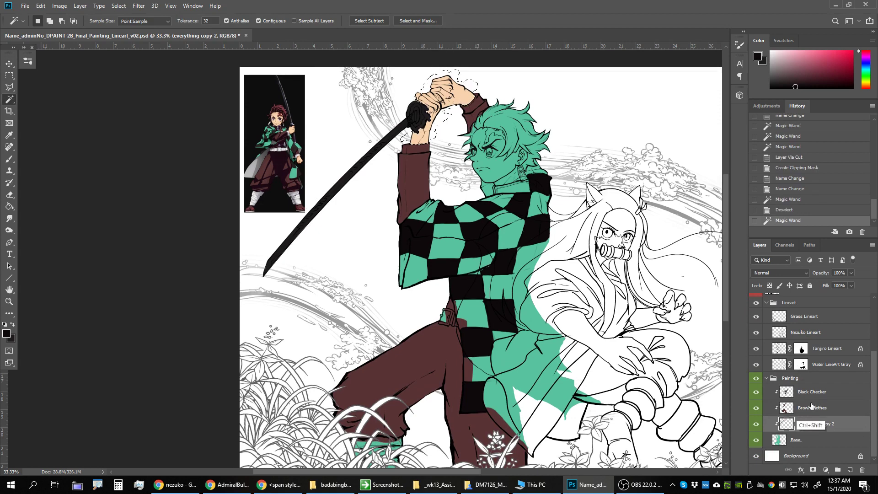
key(ctrl+shift+j)
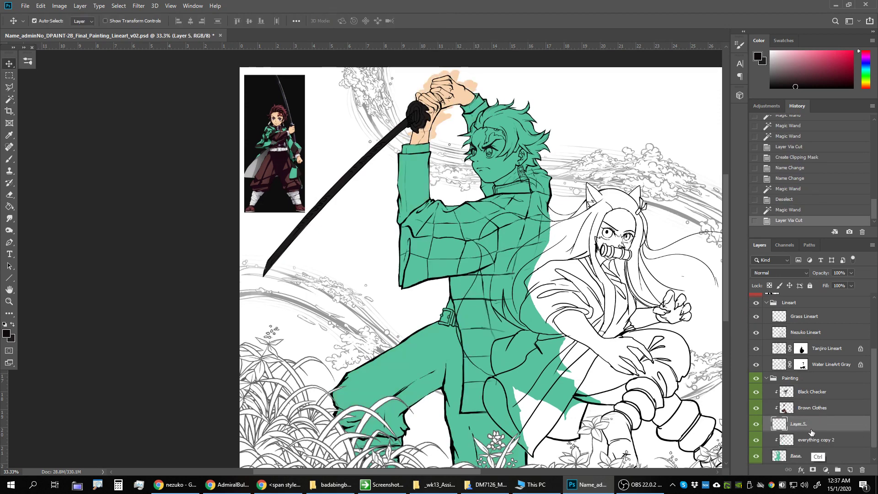
key(ctrl+alt+g)
double_click(806, 424)
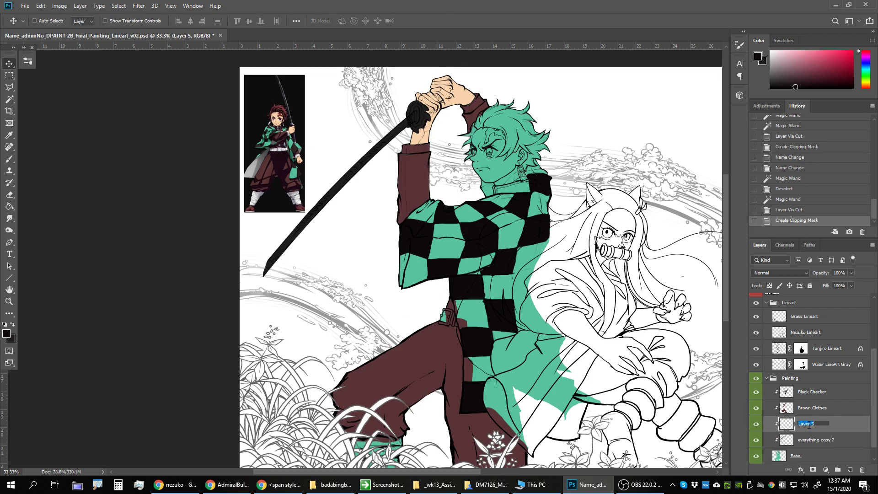
text(Skin)
key(Return)
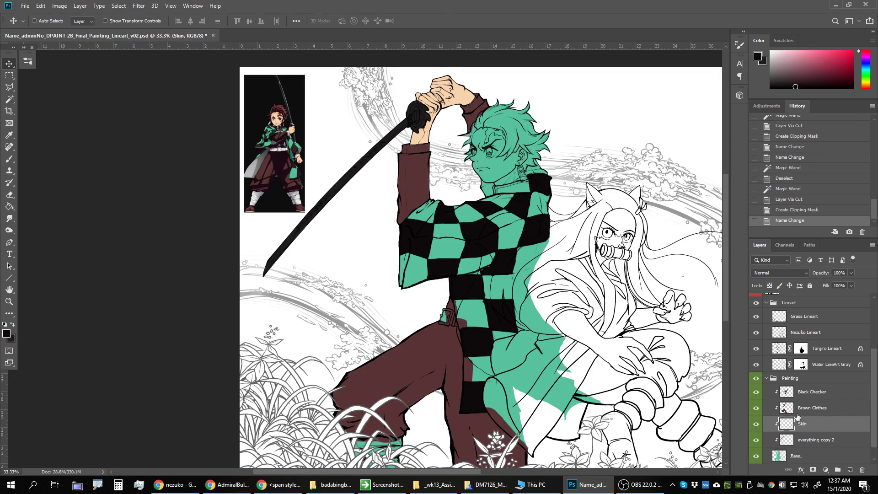
Toggle the Skin layer's visibility off and on to check its contents, and activate the Brush tool
click(756, 424)
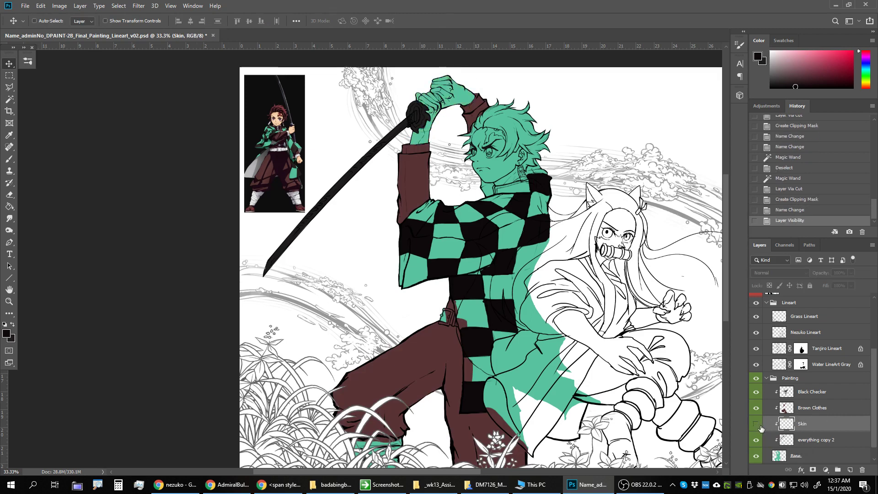
click(757, 425)
key(b)
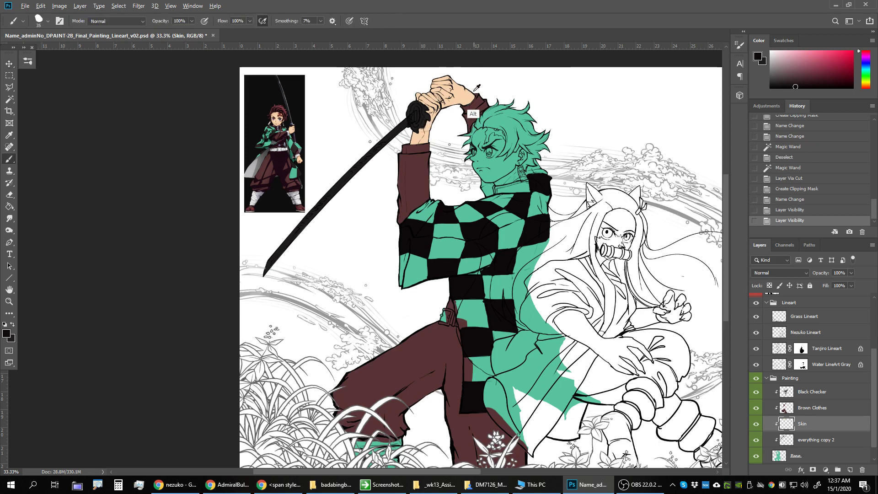
Sample the skin color from the hands, paint the forehead with it, and move the Skin layer below everything copy 2
alt+click(475, 90)
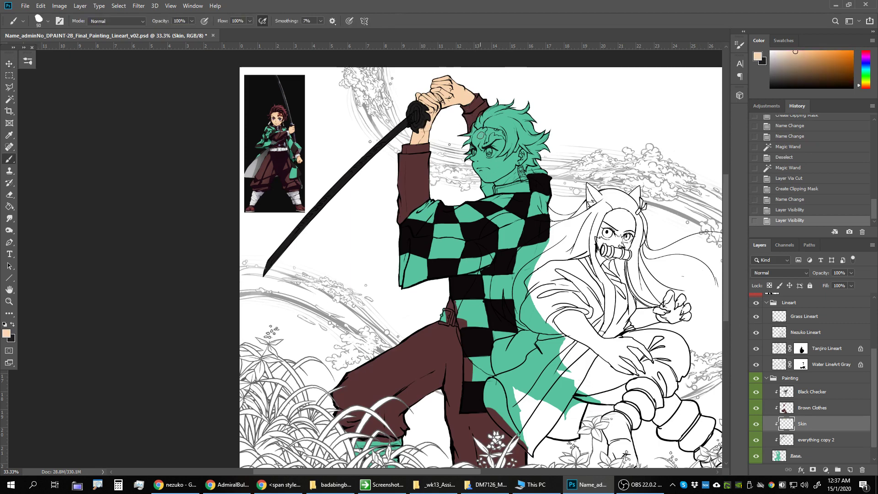
drag(481, 136, 475, 152)
key(ctrl+z)
drag(819, 426, 819, 440)
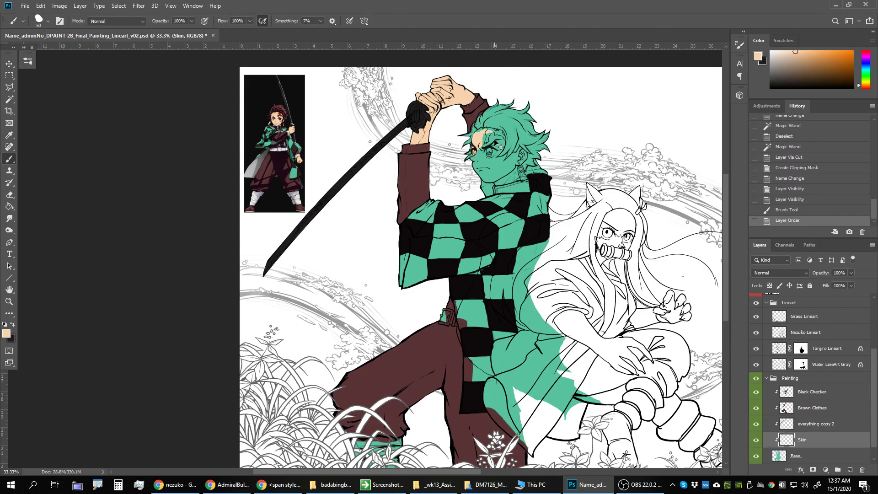
Toggle the everything copy 2 layer's visibility to check its contents and rename it Black eye and sword
key(ctrl+plus)
drag(486, 291, 405, 368)
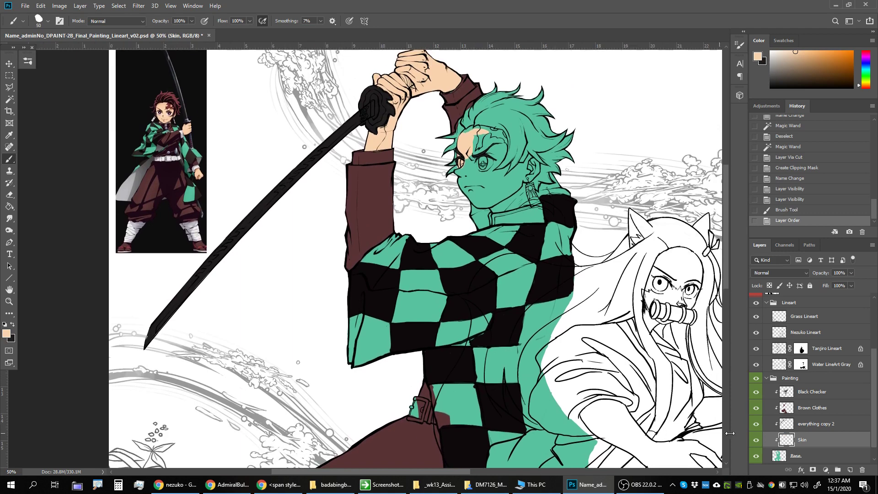
click(757, 424)
click(757, 424)
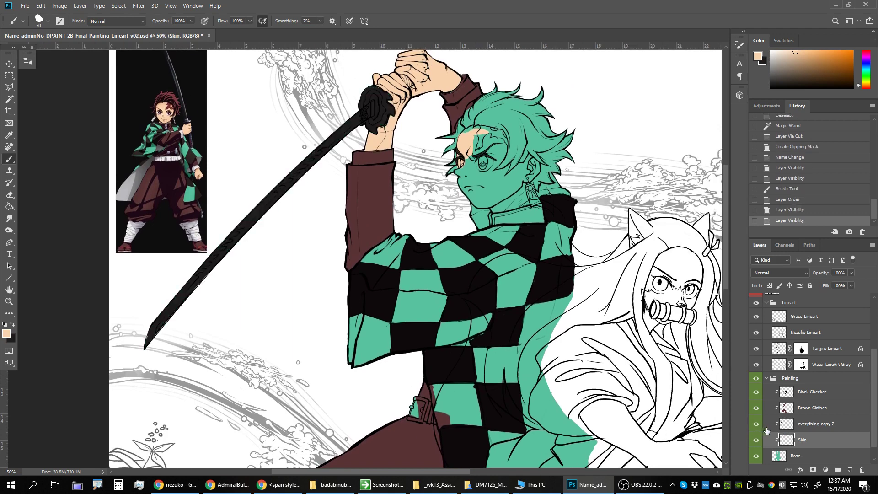
double_click(810, 427)
text(B)
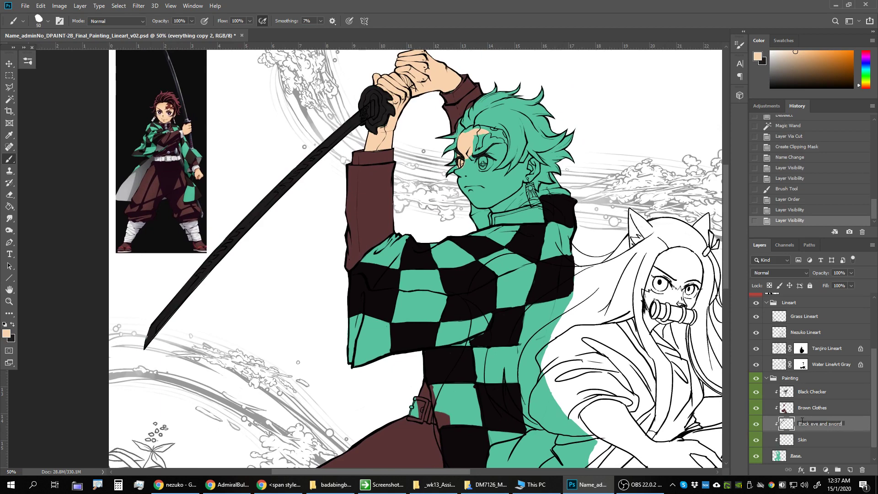
text(lack eye and sword)
key(Return)
Paint more of the forehead on the Skin layer, and select the face area from the Tanjiro Lineart layer with the Magic Wand
click(786, 447)
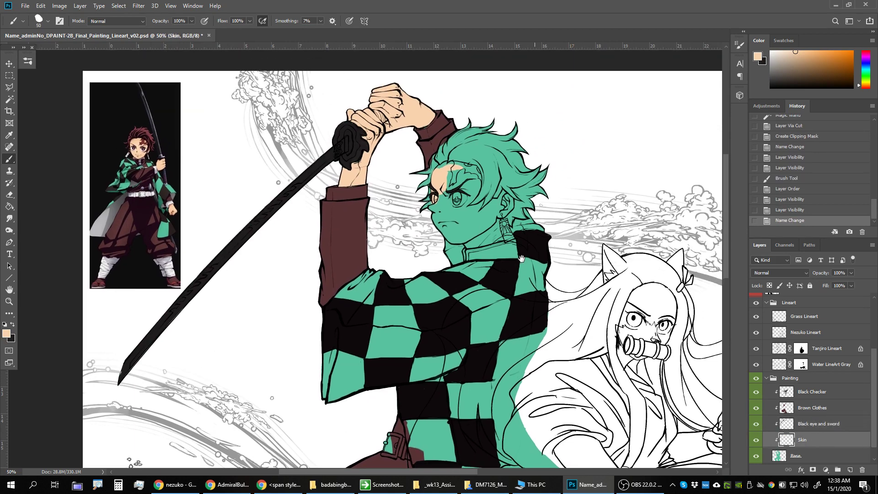
mouse_move(472, 134)
mouse_down()
mouse_move(446, 169)
mouse_move(474, 170)
mouse_move(478, 193)
mouse_move(463, 206)
mouse_up()
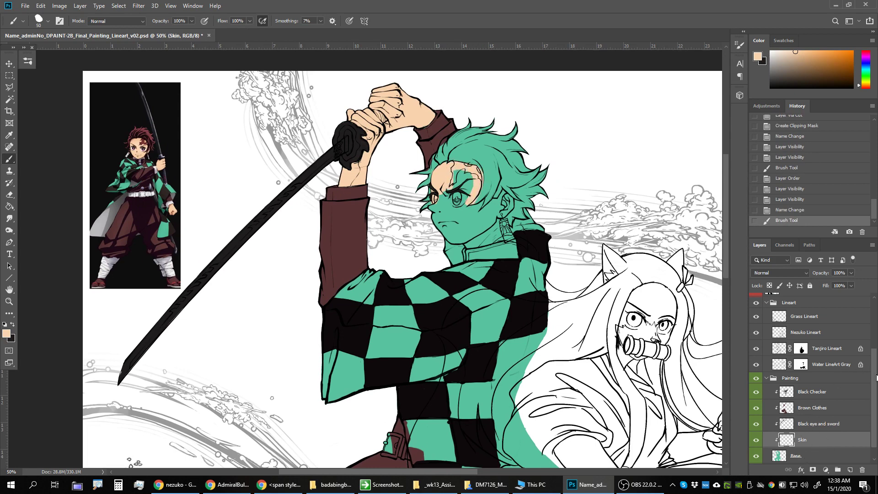
click(828, 334)
click(812, 316)
key(w)
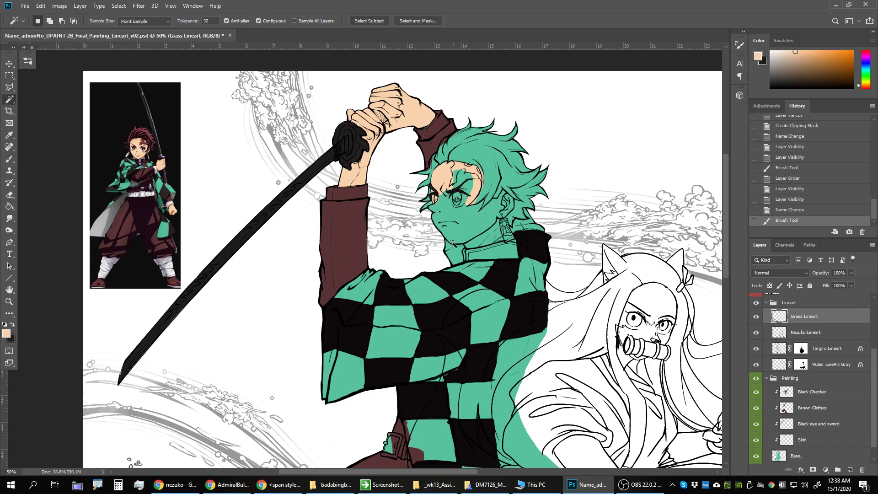
click(827, 349)
click(476, 220)
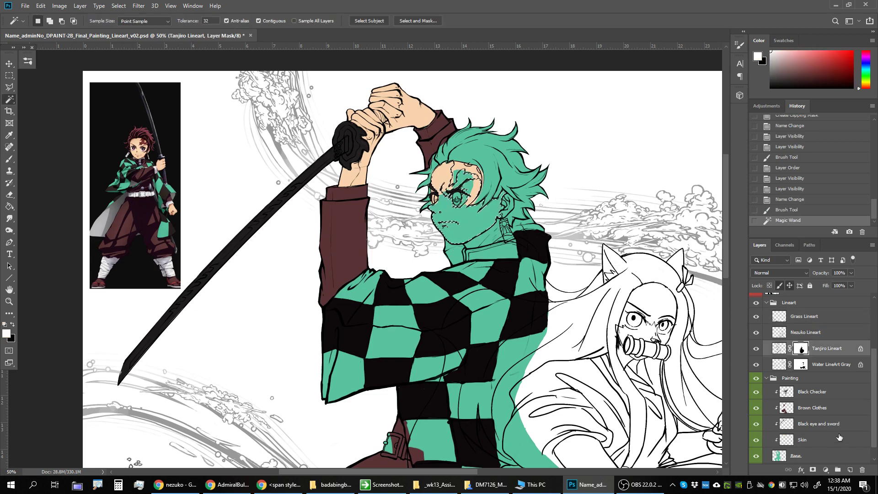
Fill the selected face area with skin color on the Skin layer, deselect, and brush over the remaining gaps on the face
click(802, 440)
key(b)
key(g)
click(463, 213)
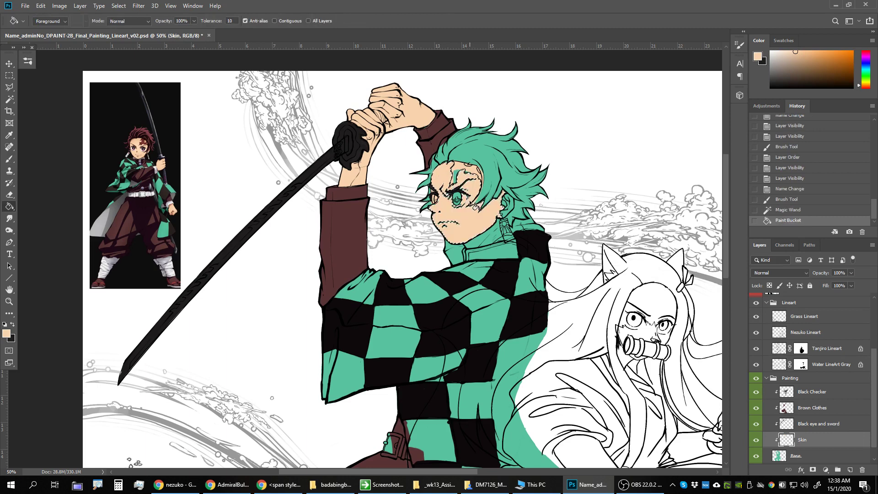
click(464, 214)
key(b)
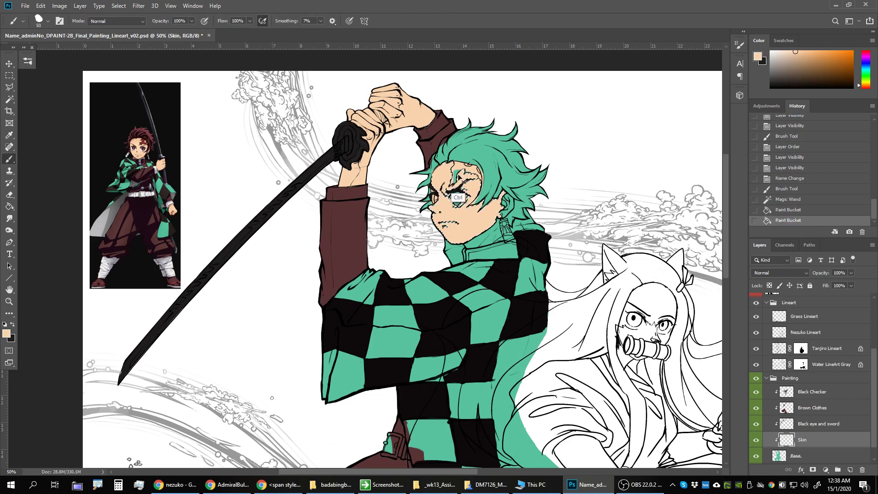
key(ctrl+d)
click(463, 172)
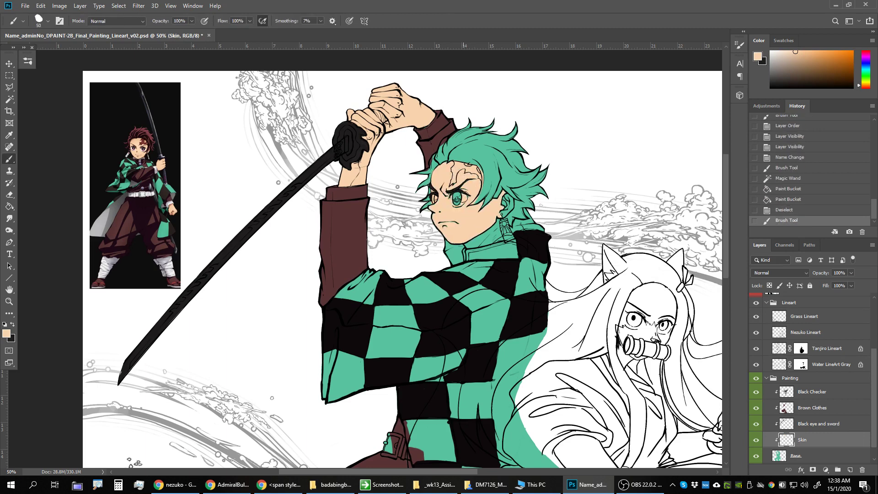
Erase the skin color spilling onto the hair strands beside the far eye, using an eraser reduced to size 20
key(ctrl+plus)
key(ctrl+plus)
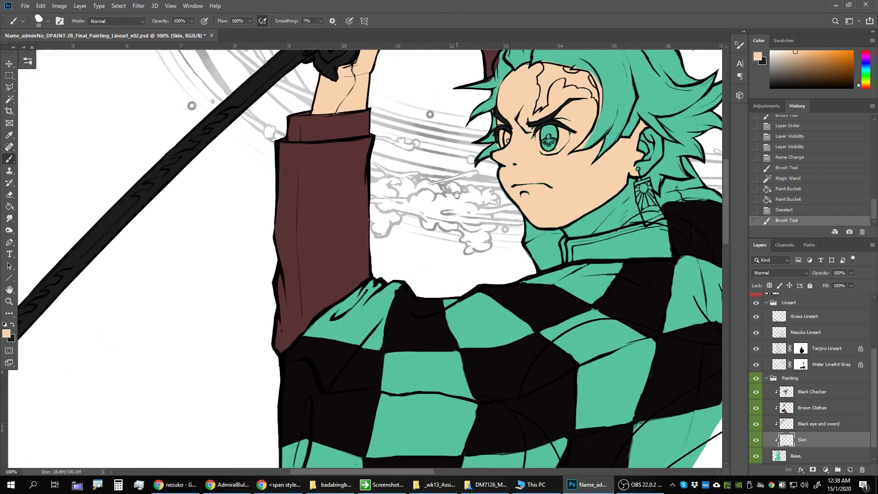
key(ctrl+plus)
key(e)
click(443, 181)
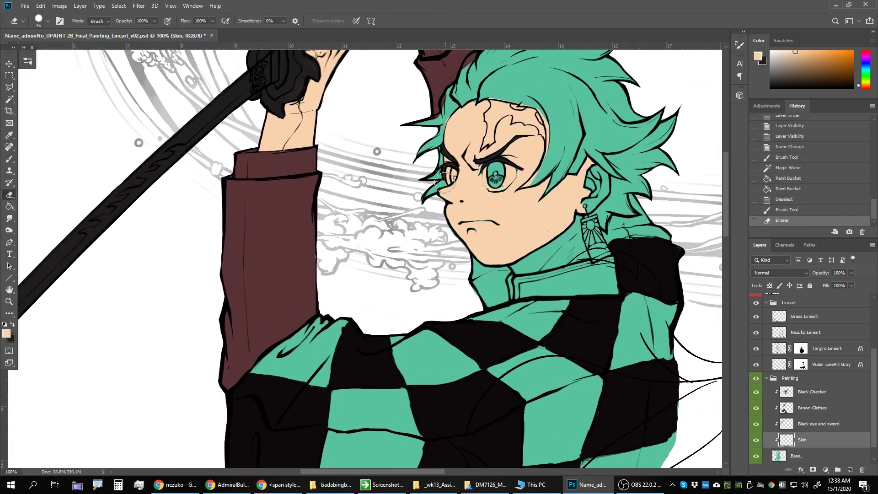
key(bracketleft)
key(bracketleft)
key(bracketleft)
key(bracketleft)
key(bracketleft)
click(445, 183)
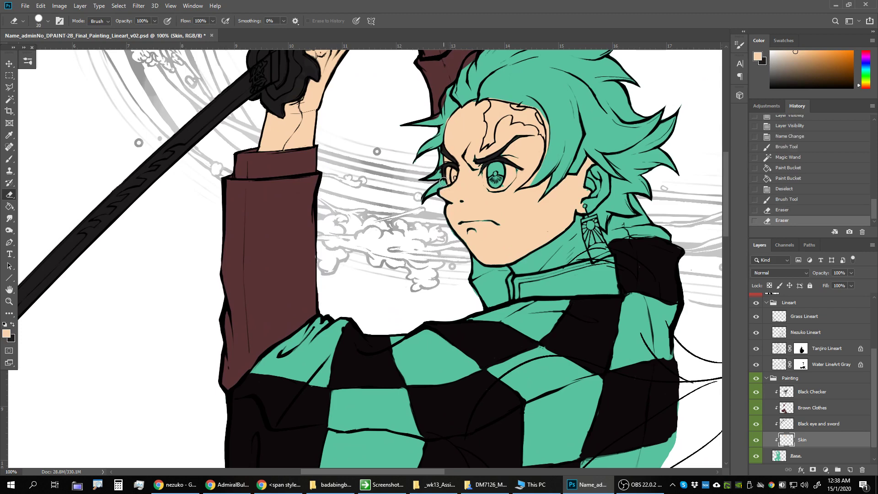
click(445, 175)
click(442, 164)
click(443, 166)
Paint the neck and the ear with skin color on the Skin layer, using a smaller brush for the ear
mouse_move(542, 229)
mouse_down()
mouse_move(464, 252)
mouse_move(471, 249)
mouse_up()
key(b)
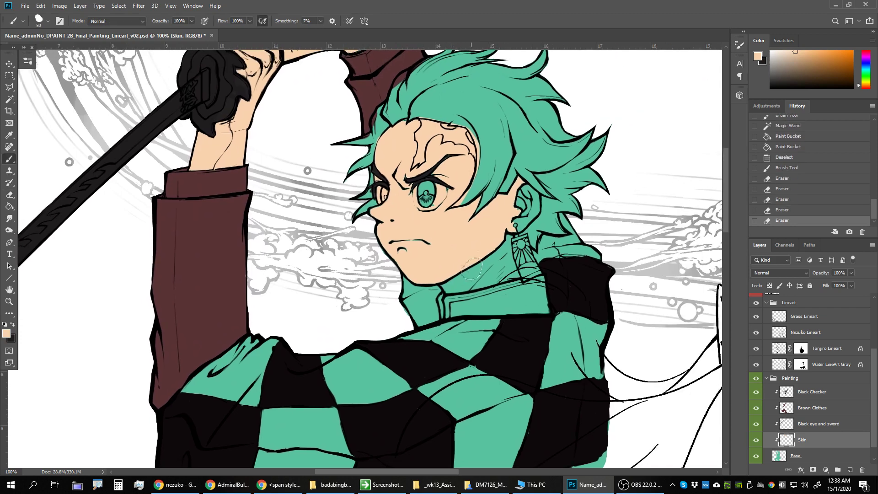
mouse_move(448, 282)
mouse_down()
mouse_move(494, 281)
mouse_move(492, 249)
mouse_move(506, 237)
mouse_up()
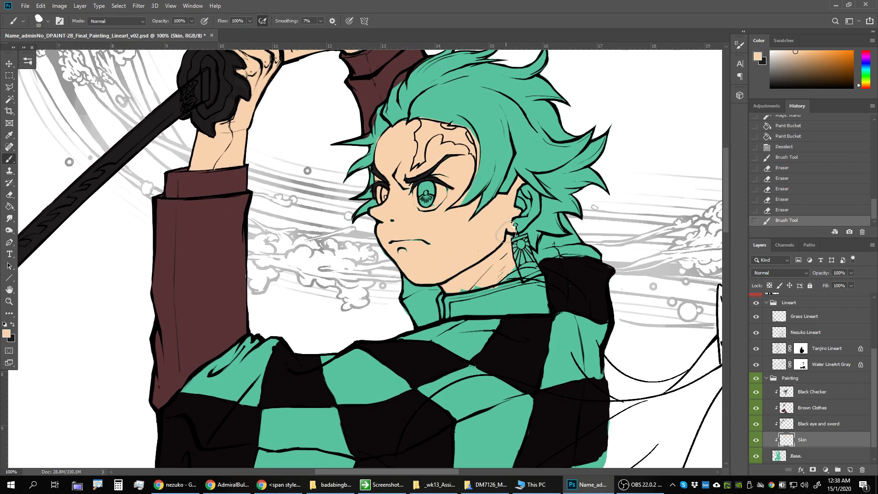
mouse_move(531, 204)
mouse_down()
mouse_move(544, 212)
mouse_move(537, 197)
mouse_move(530, 216)
mouse_up()
mouse_move(529, 219)
mouse_down()
mouse_move(519, 219)
mouse_move(531, 204)
mouse_move(523, 217)
mouse_up()
key([)
key([)
key([)
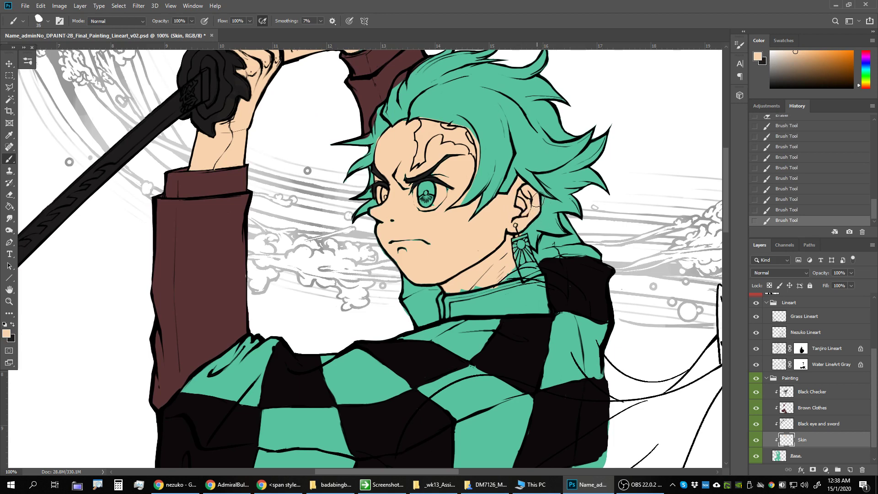
Erase the skin color spill around the earring and touch up the neck's skin edge along the collar
key(e)
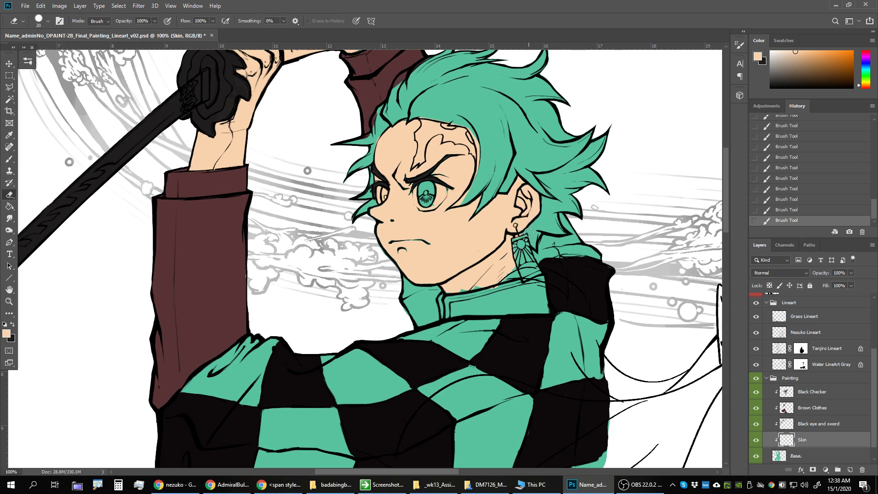
drag(520, 232, 512, 249)
key(b)
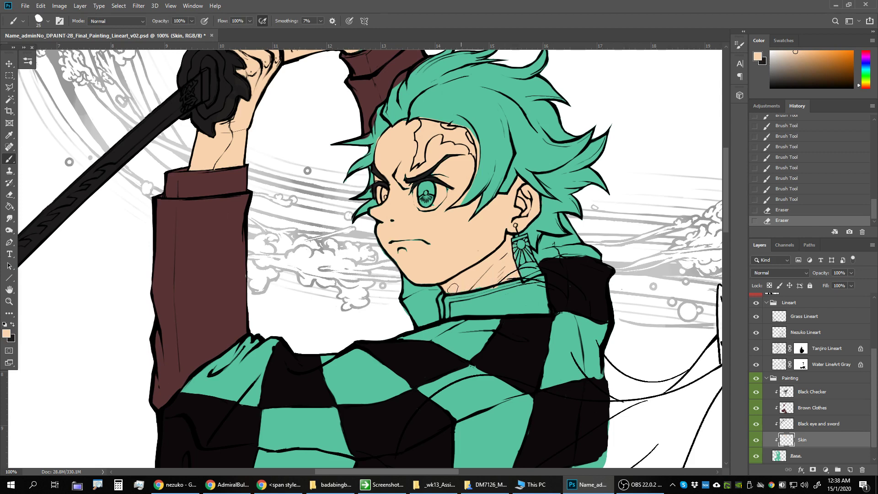
drag(453, 288, 442, 272)
key(e)
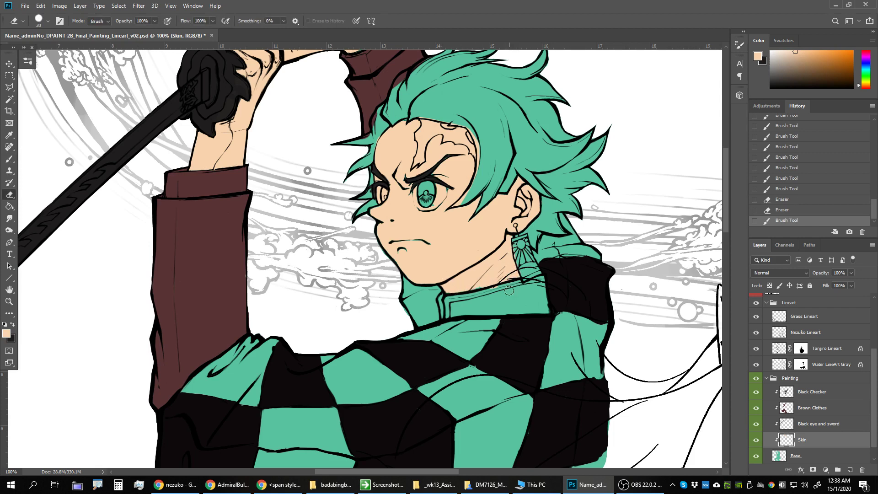
key(b)
drag(485, 293, 463, 285)
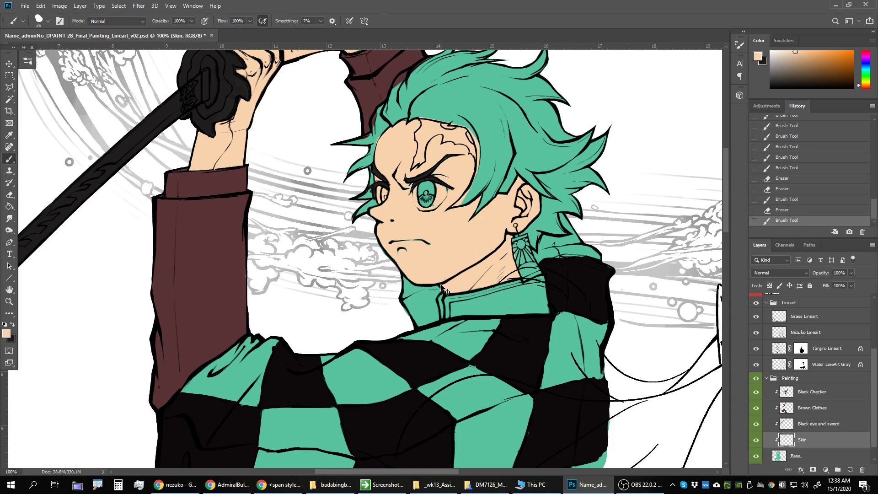
Paint the collar's trim on a new layer above Black Checker, using a gray sampled from the reference figure
scroll(441, 286, down, 2)
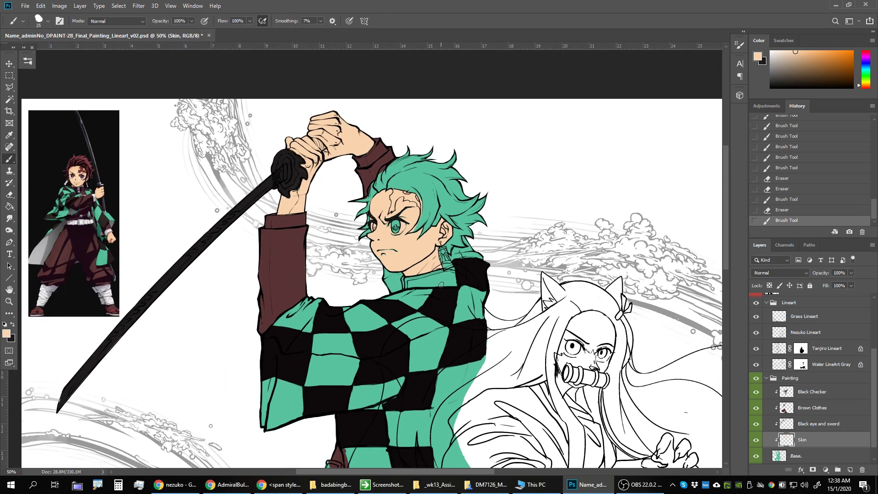
scroll(441, 288, down, 1)
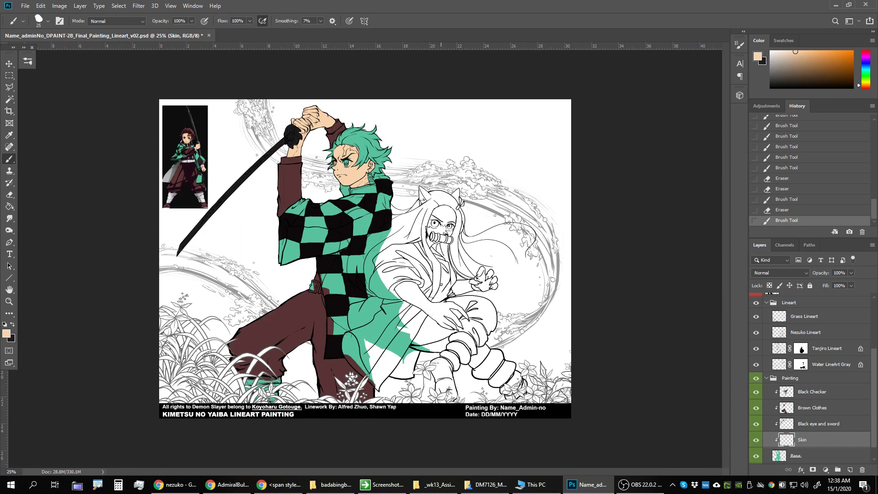
key(ctrl+plus)
key(ctrl+plus)
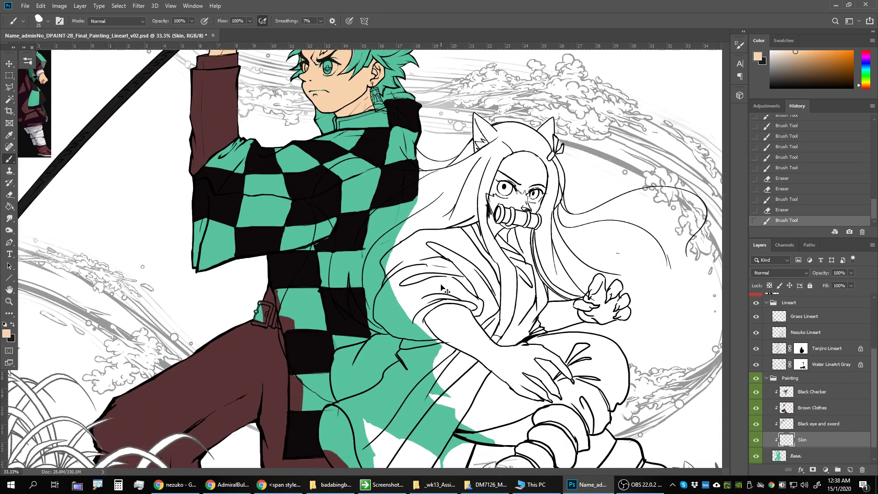
drag(291, 237, 428, 380)
alt+click(158, 167)
alt+click(172, 191)
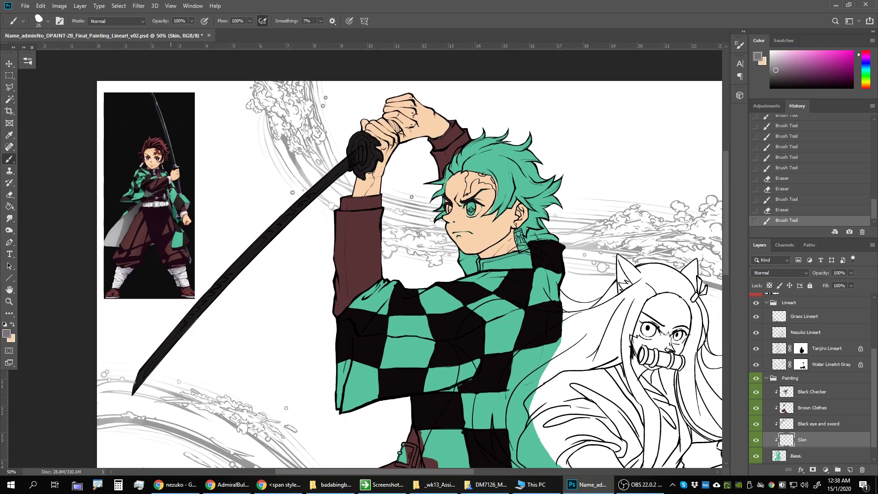
click(827, 398)
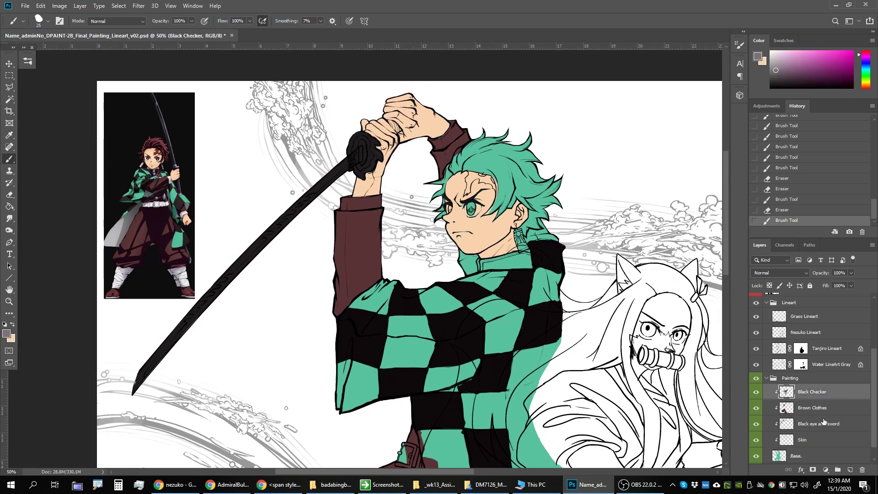
click(850, 470)
mouse_move(522, 252)
mouse_down()
mouse_move(484, 256)
mouse_move(532, 251)
mouse_move(479, 259)
mouse_move(531, 251)
mouse_up()
key(ctrl+z)
key(ctrl+z)
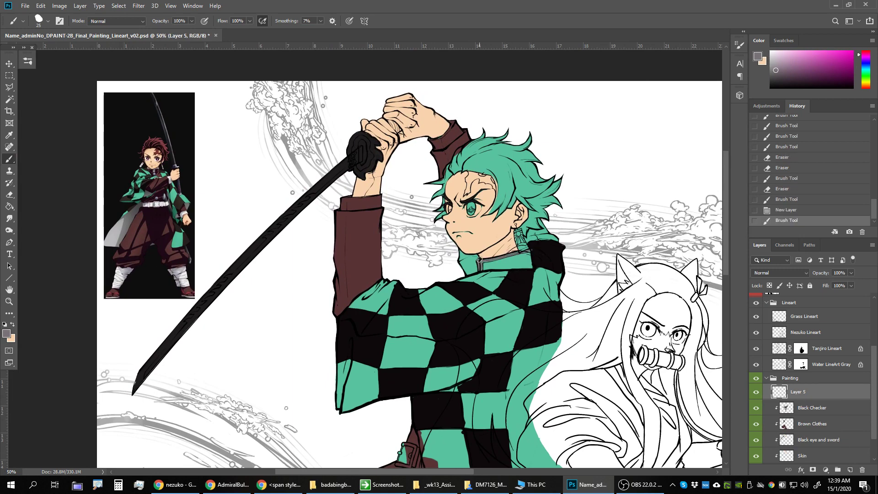
drag(479, 260, 483, 260)
mouse_move(543, 254)
mouse_down()
mouse_move(523, 280)
mouse_move(500, 277)
mouse_up()
Clip the new trim layer to Base and name it Collar
key(x)
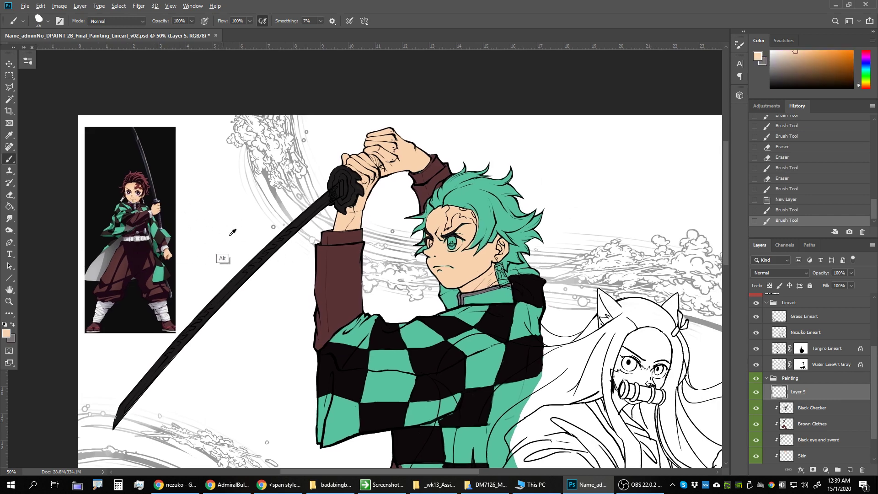
alt+click(828, 400)
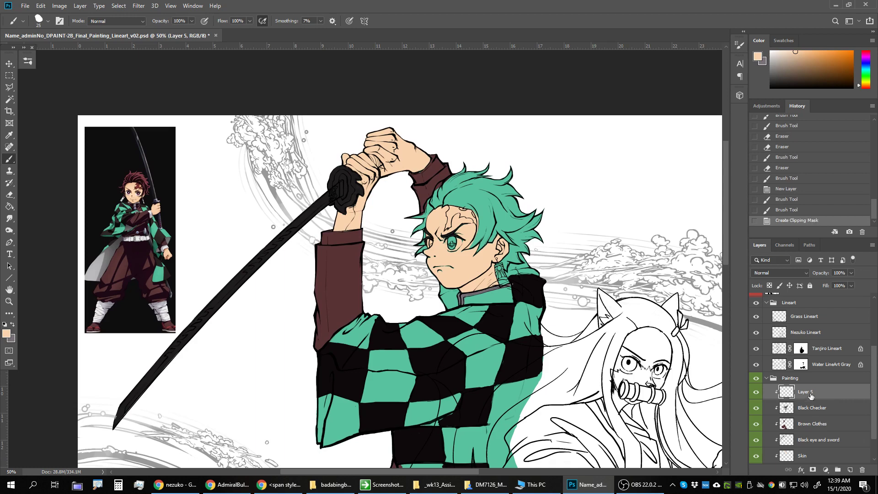
double_click(806, 391)
text(Collar)
key(Return)
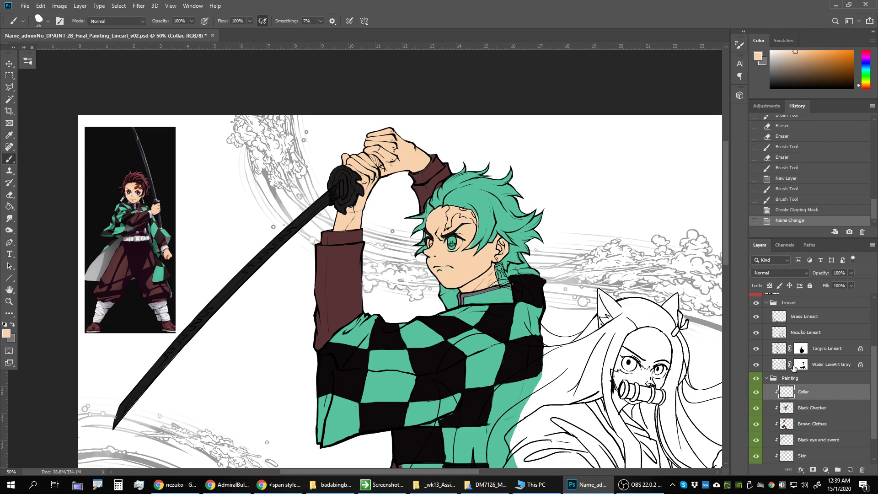
Fill the collar with brown sampled from the sleeve, painting on the Brown Clothes layer
click(808, 430)
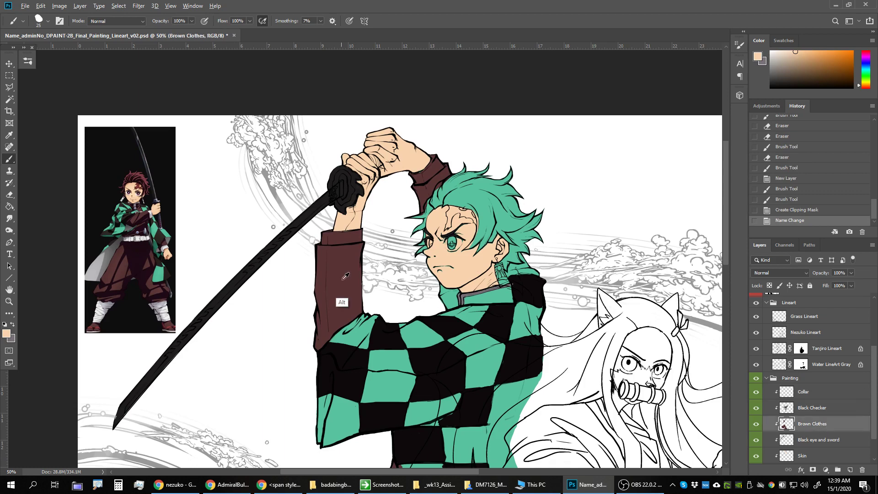
alt+click(339, 301)
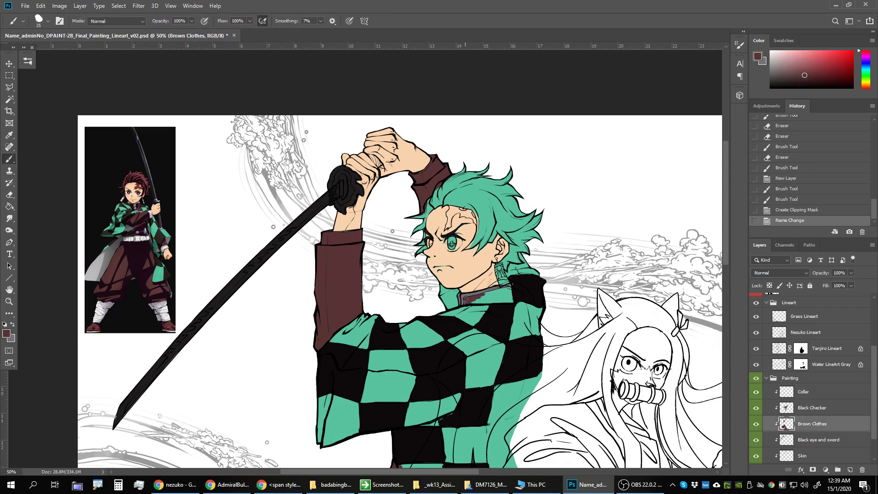
mouse_move(478, 297)
mouse_down()
mouse_move(513, 293)
mouse_move(473, 300)
mouse_up()
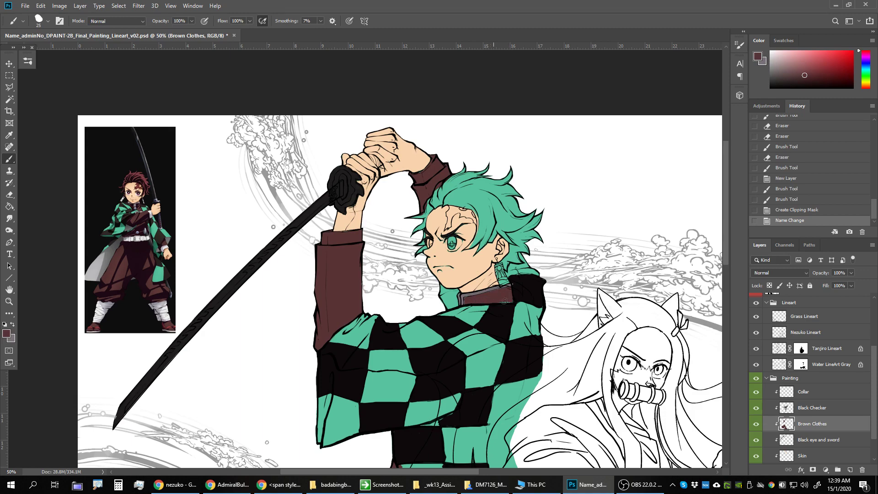
key(ctrl+plus)
key(ctrl+plus)
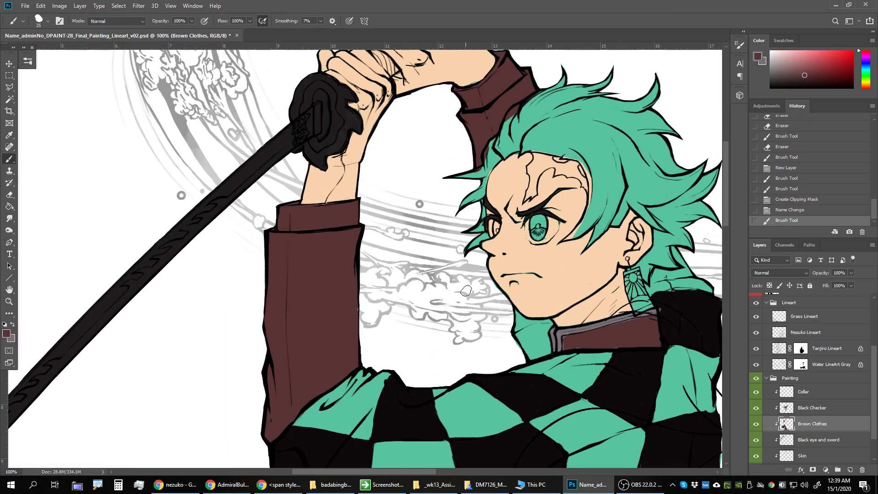
drag(569, 337, 633, 346)
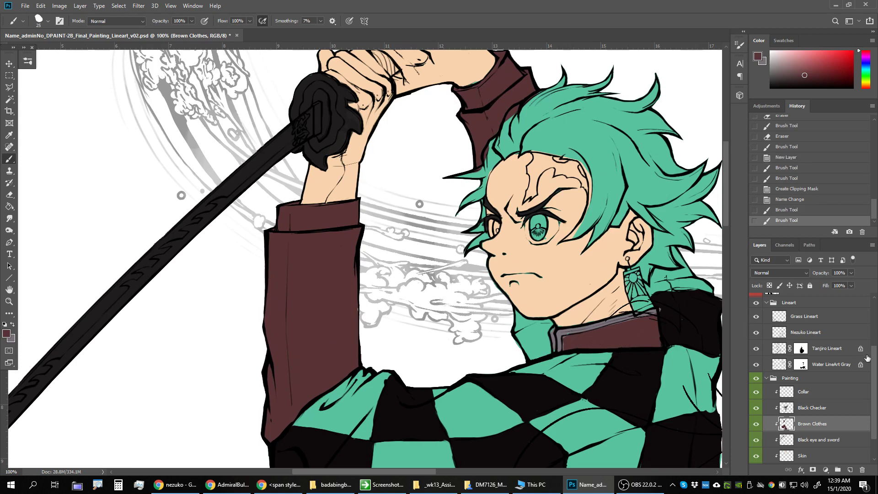
Clean up the collar trim on the Collar layer by erasing its inner edge and repainting it with the sampled gray
click(819, 393)
key(e)
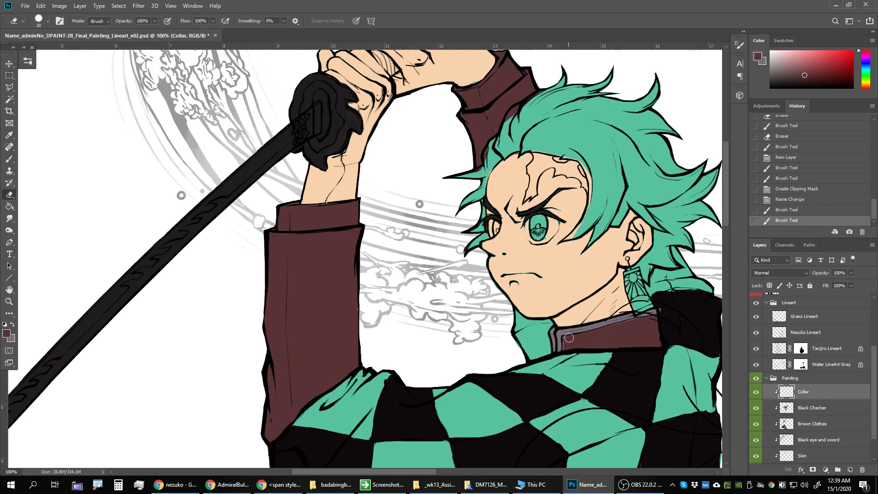
mouse_move(571, 336)
mouse_down()
mouse_move(560, 351)
mouse_move(554, 343)
mouse_up()
key(b)
alt+click(561, 328)
drag(554, 333, 556, 341)
mouse_move(557, 333)
mouse_down()
mouse_move(530, 308)
mouse_move(536, 312)
mouse_up()
key(e)
scroll(541, 323, right, 5)
key(b)
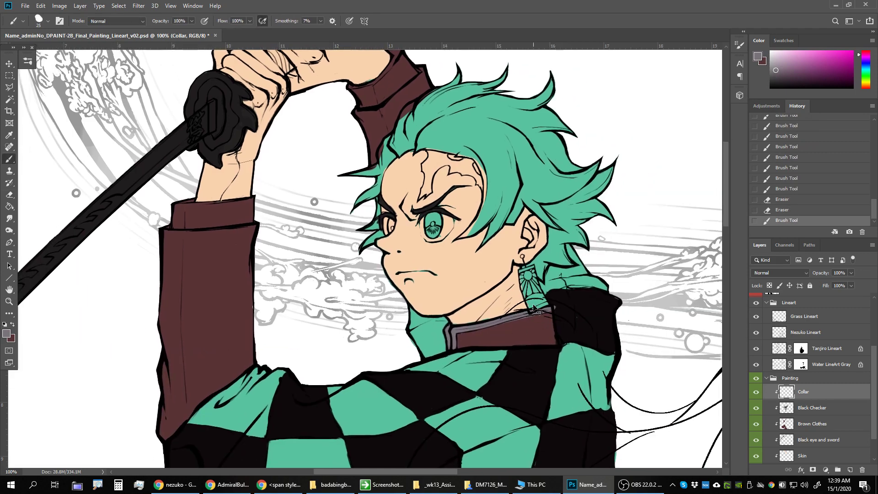
Try desaturating the Base layer
key(ctrl+minus)
key(ctrl+minus)
key(ctrl+minus)
key(ctrl+minus)
key(ctrl+minus)
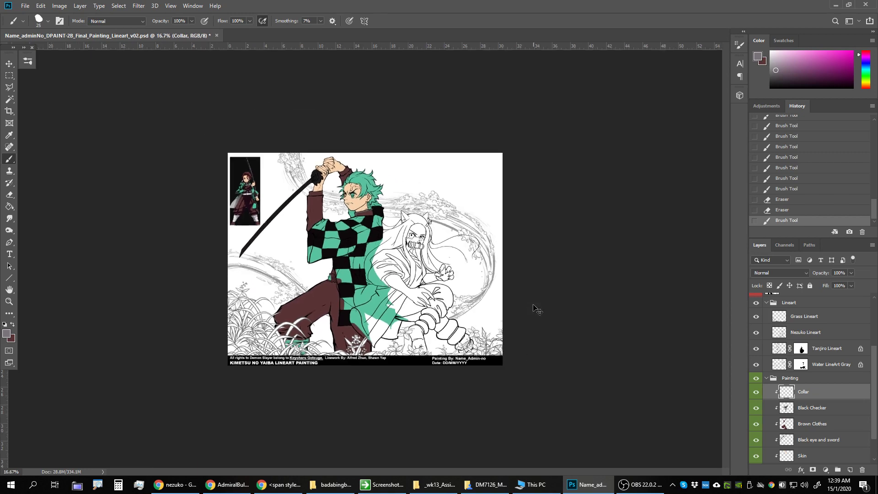
key(ctrl+plus)
key(ctrl+plus)
drag(317, 344, 443, 437)
key(v)
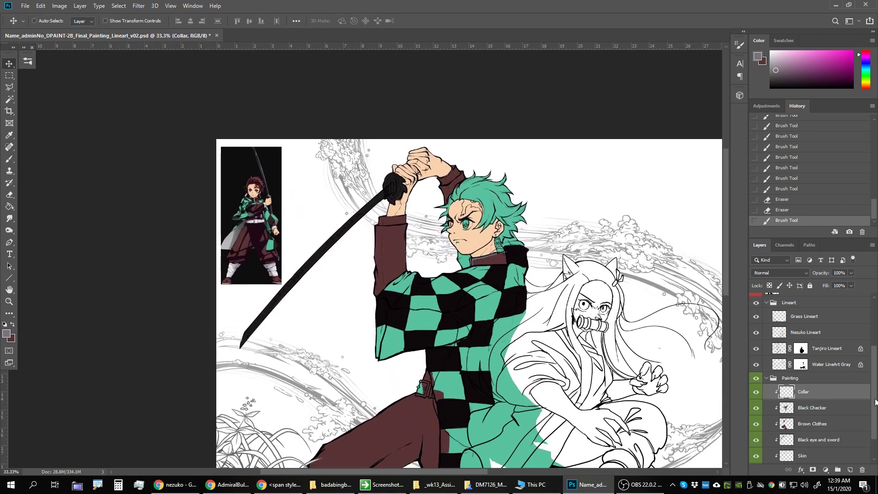
scroll(875, 402, down, 2)
click(817, 439)
key(ctrl+shift+u)
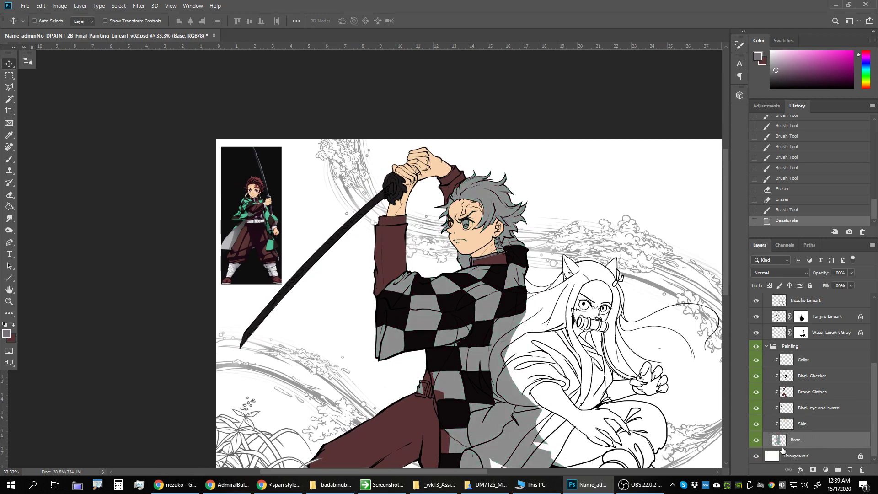
drag(522, 315, 593, 257)
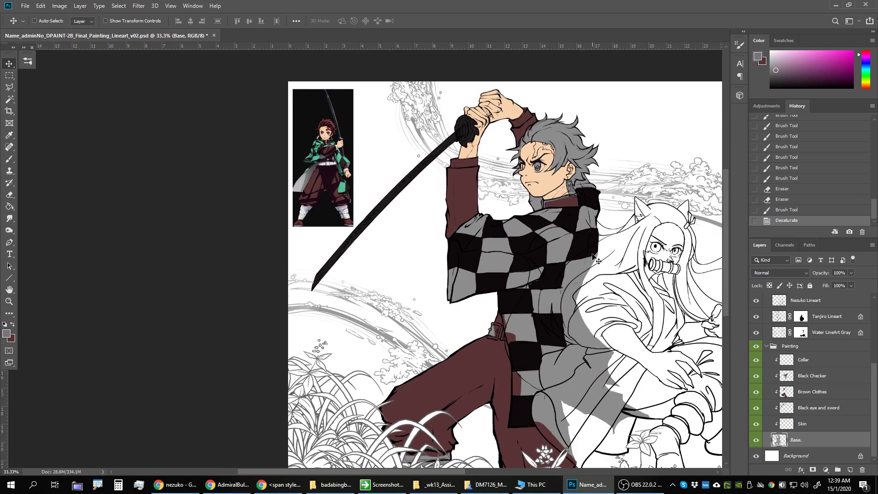
scroll(593, 257, down, 4)
scroll(593, 257, up, 4)
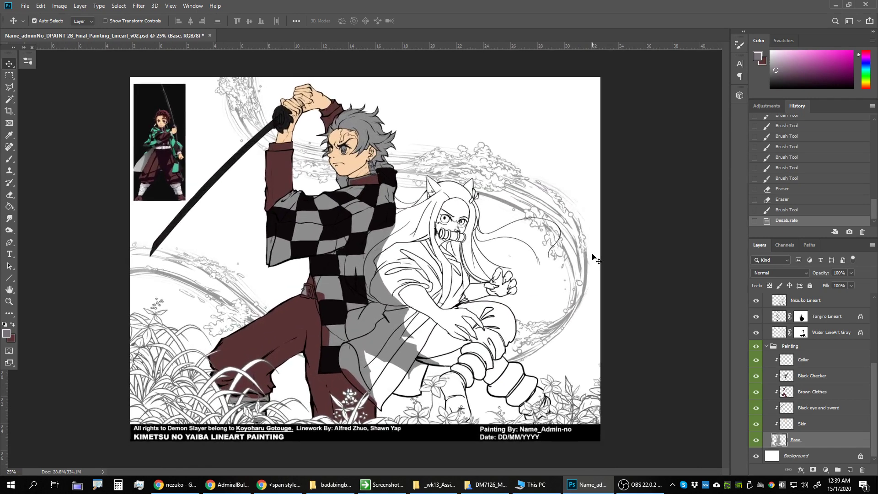
drag(384, 283, 500, 309)
key(Escape)
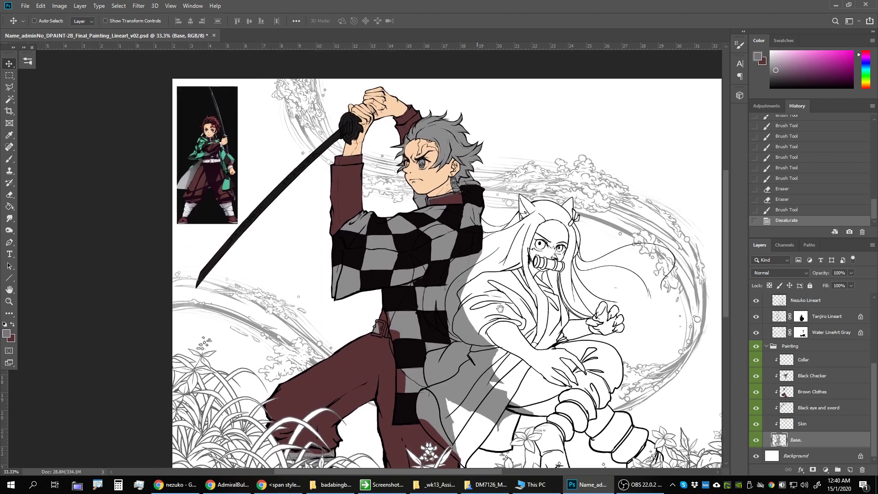
key(ctrl+z)
Outline the checkered haori, including its trailing tail behind Nezuko, with a Polygonal Lasso selection on the Base layer
key(w)
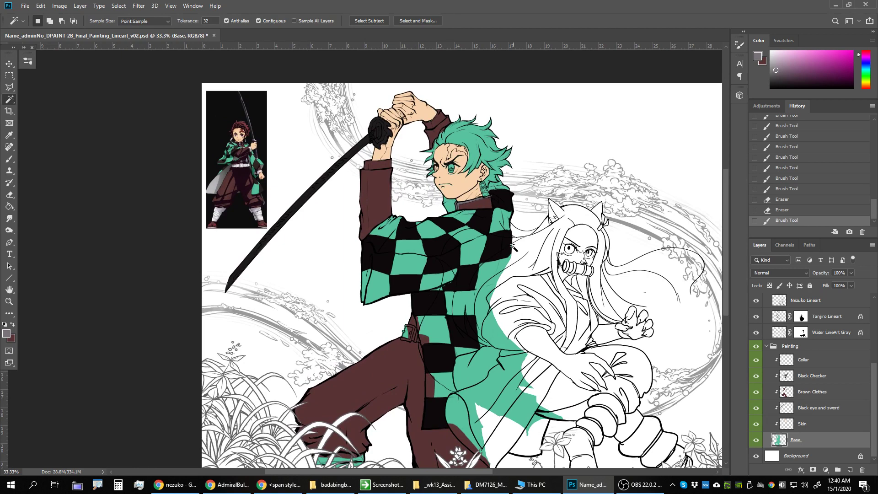
key(ctrl+0)
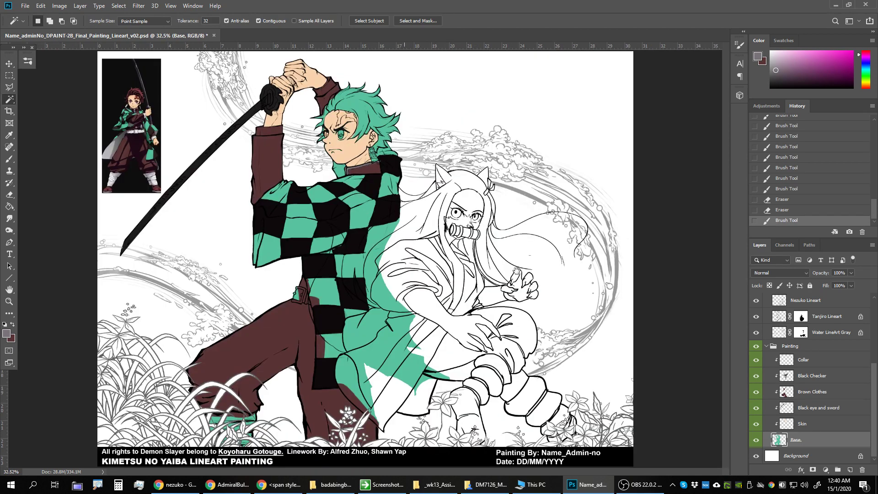
key(f)
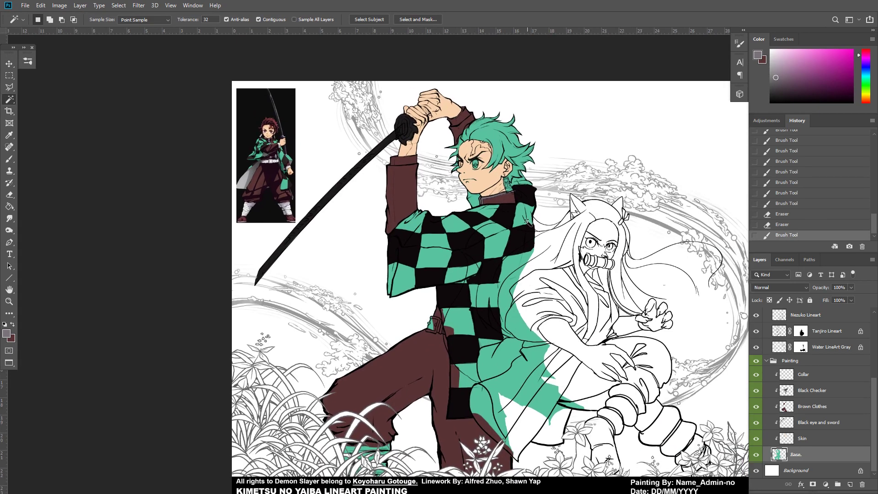
key(l)
click(552, 150)
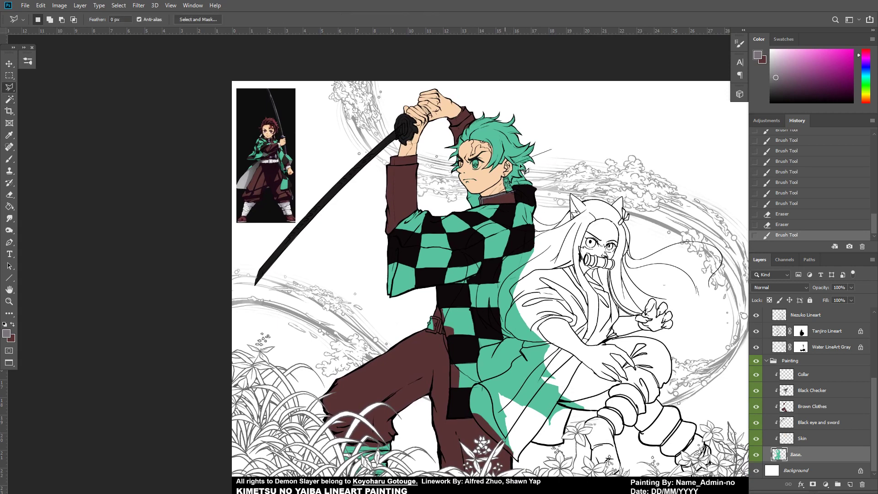
click(531, 157)
click(493, 164)
click(500, 195)
click(485, 203)
click(464, 211)
click(414, 201)
click(382, 201)
click(317, 270)
click(327, 316)
click(382, 329)
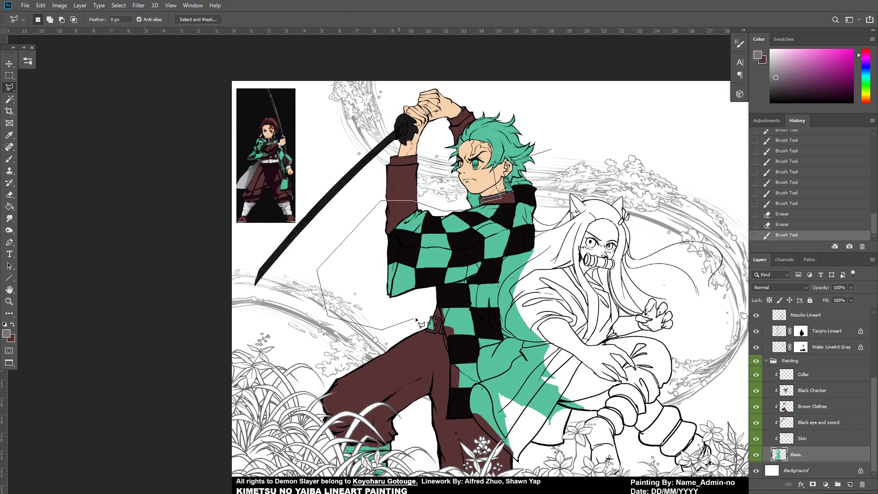
click(421, 317)
click(437, 306)
click(445, 337)
click(466, 419)
click(509, 466)
click(583, 478)
click(664, 461)
click(685, 432)
click(679, 340)
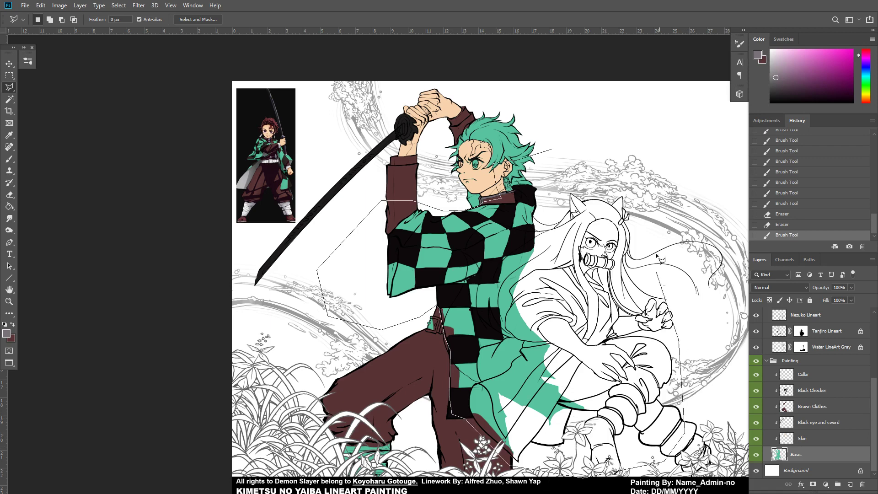
click(650, 237)
click(617, 170)
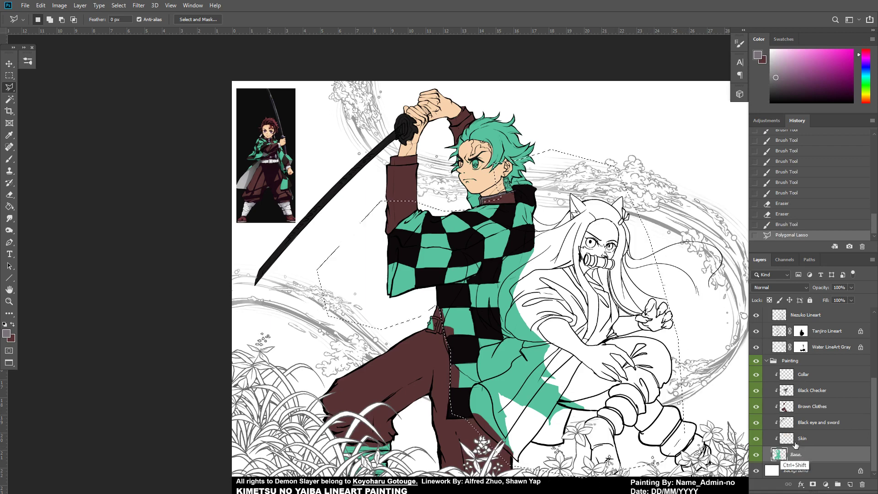
Cut the selected haori area from Base onto a new layer and clip that layer to Base
key(ctrl+shift+j)
drag(812, 456, 809, 446)
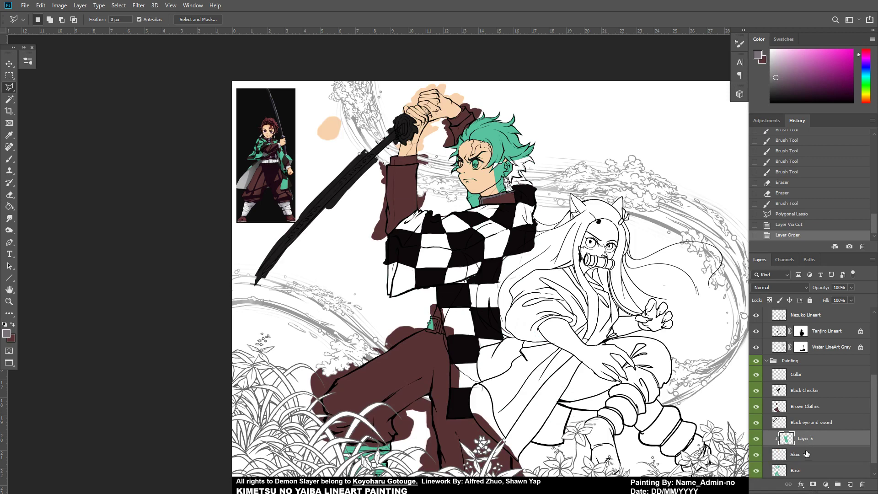
key(ctrl+z)
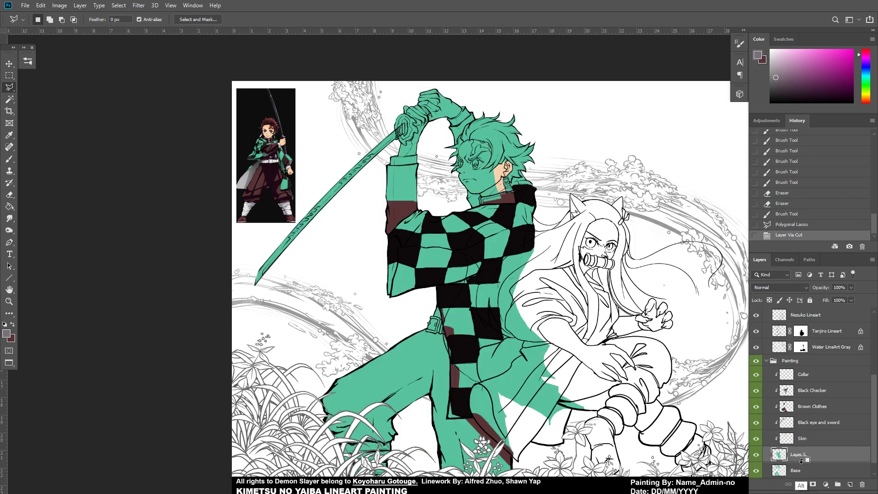
alt+click(801, 460)
Name the new clipped haori layer Green
double_click(805, 455)
text(Ski)
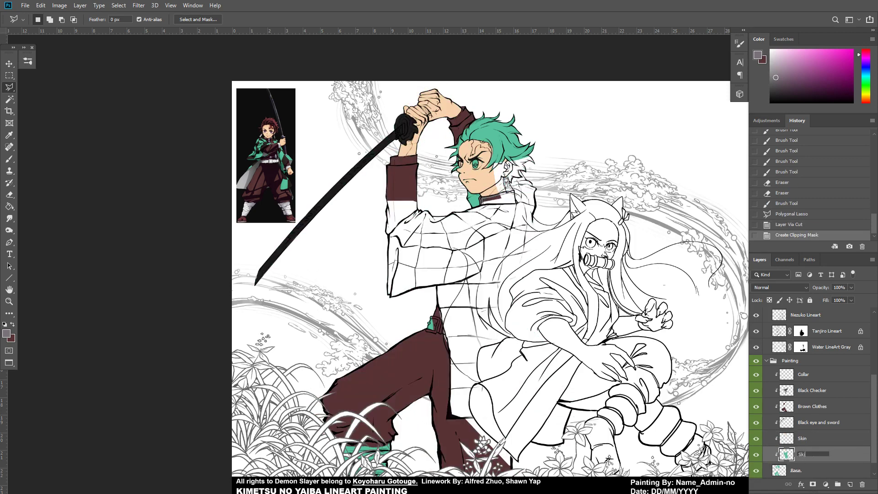
text(n)
key(Return)
scroll(862, 418, down, 1)
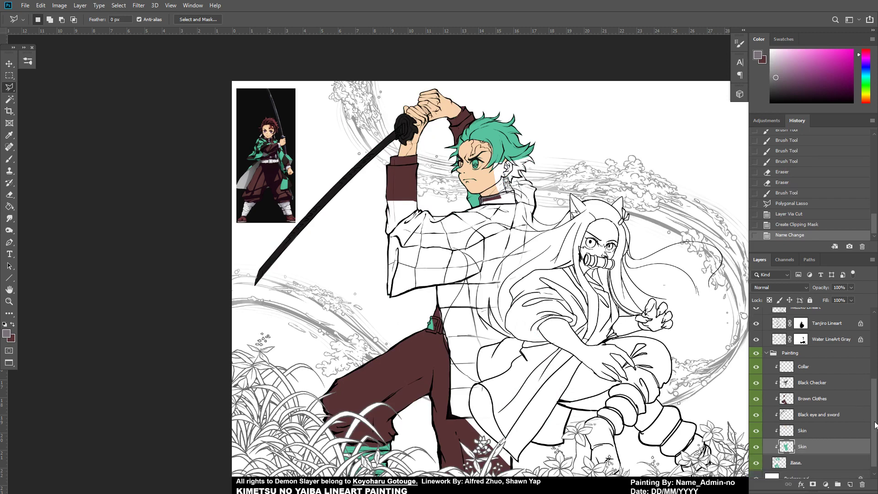
double_click(804, 439)
text(G)
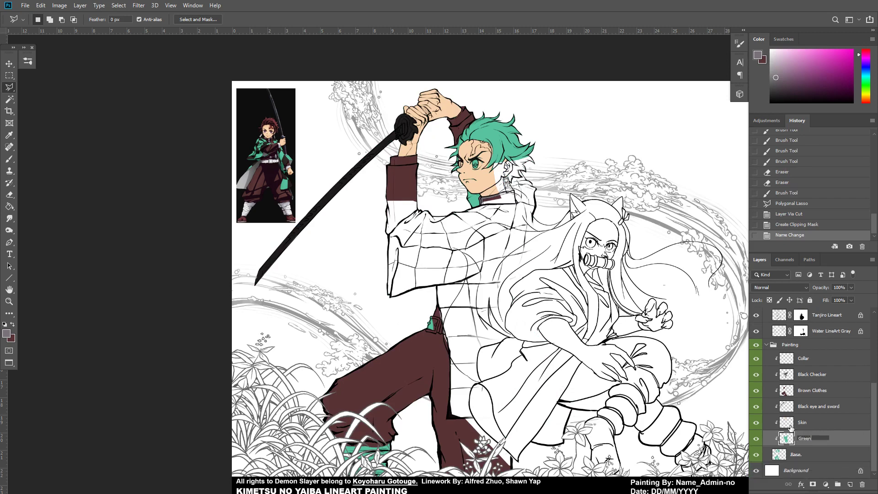
text(reen)
key(Return)
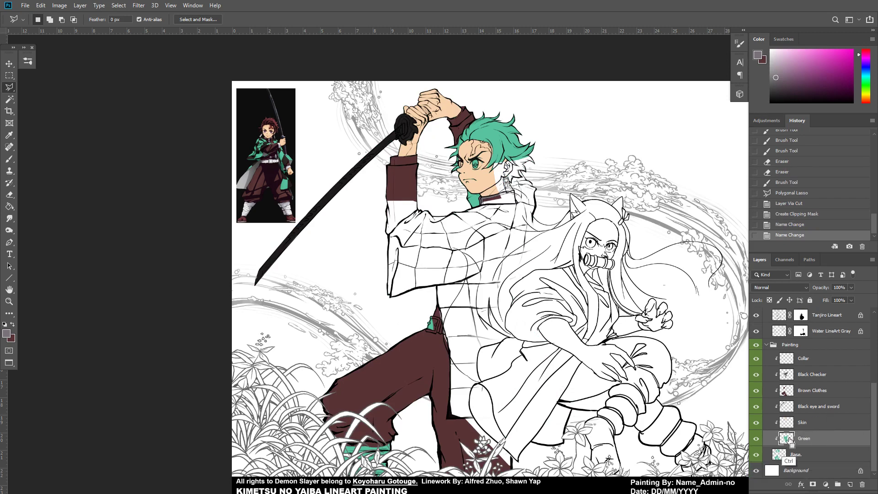
Load the Green layer's shape as a selection, fill it with gray on the Base layer, and deselect
ctrl+click(792, 439)
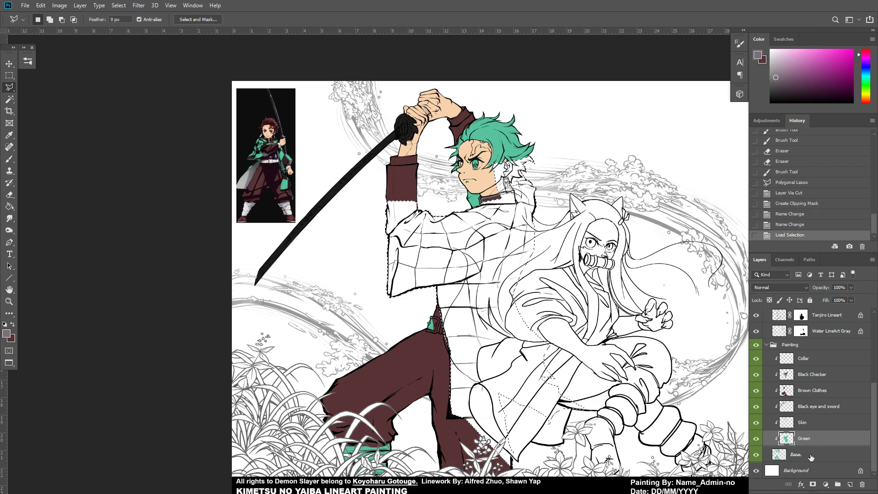
click(810, 454)
key(g)
click(485, 244)
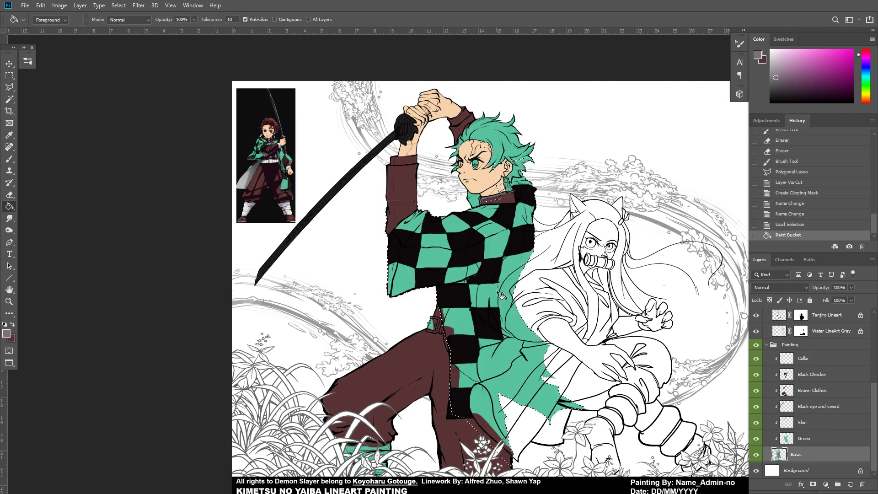
key(ctrl+d)
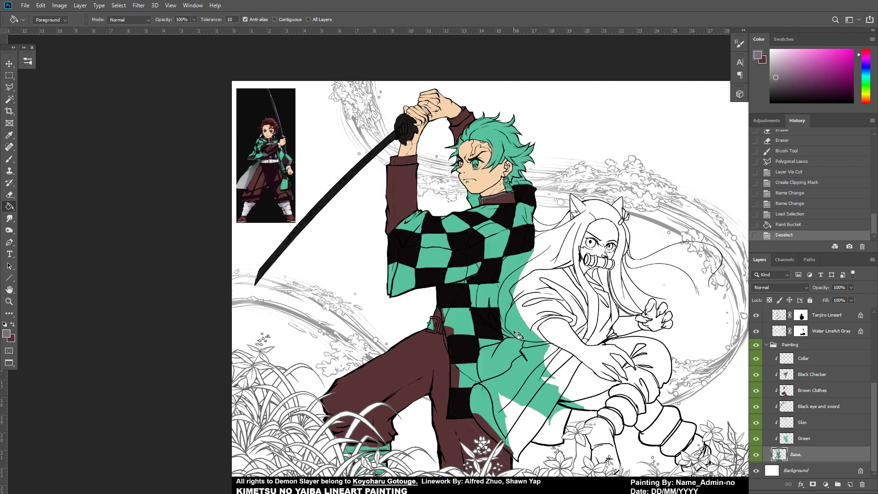
Touch up the Base layer with a short gray brush stroke at the edge of the raised sleeve
scroll(496, 320, up, 3)
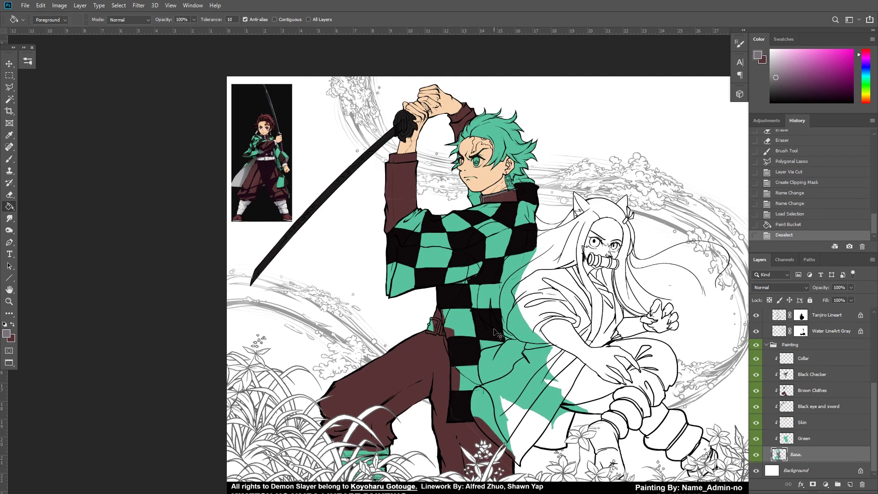
key(r)
drag(469, 292, 472, 289)
key(b)
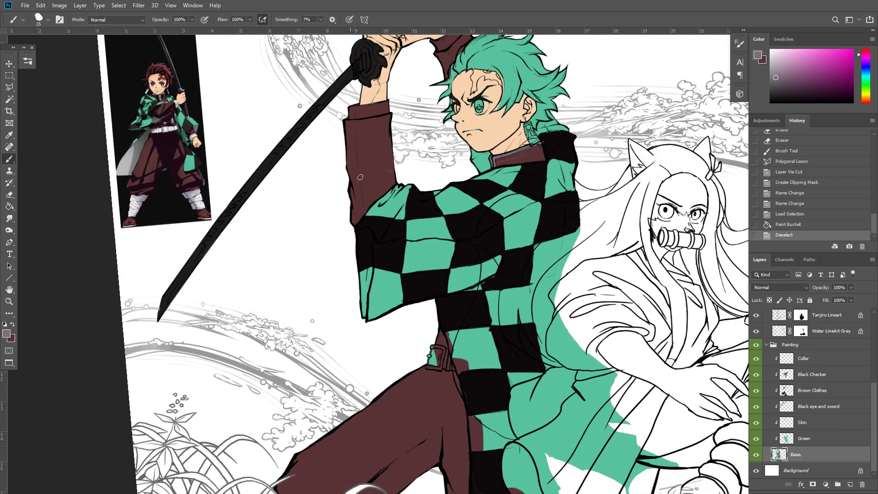
drag(393, 173, 394, 178)
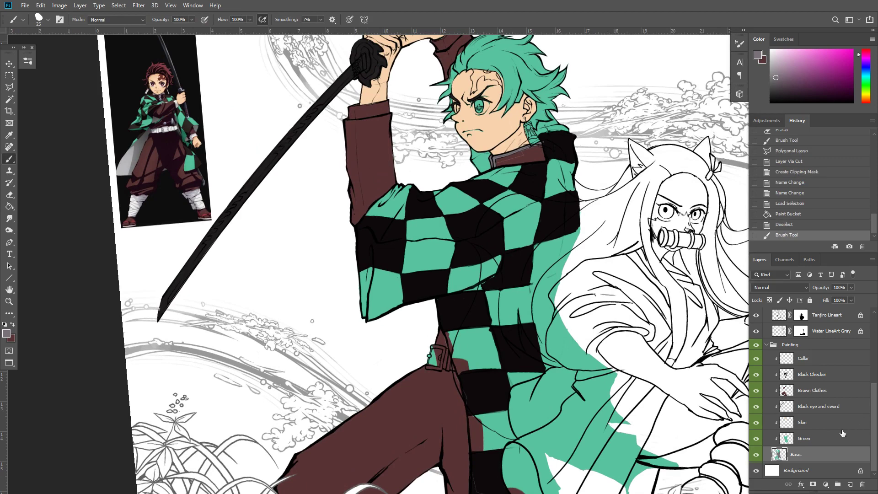
ctrl+click(781, 457)
drag(611, 226, 581, 261)
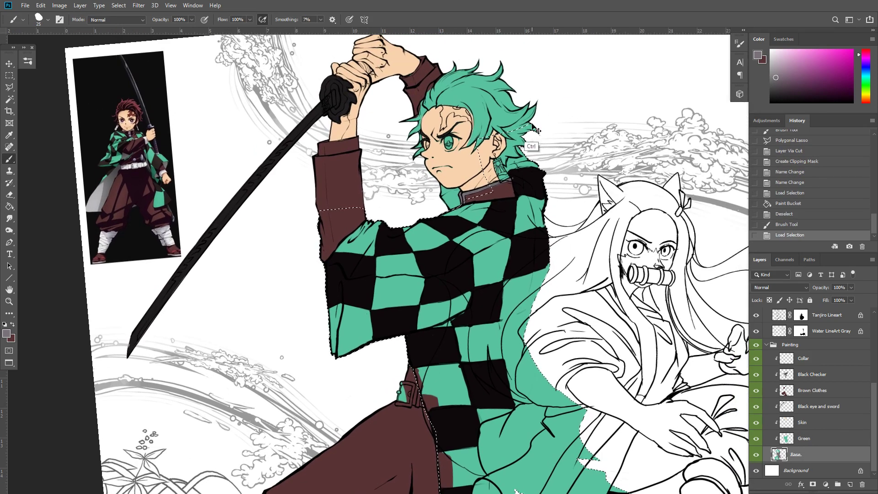
key(ctrl+d)
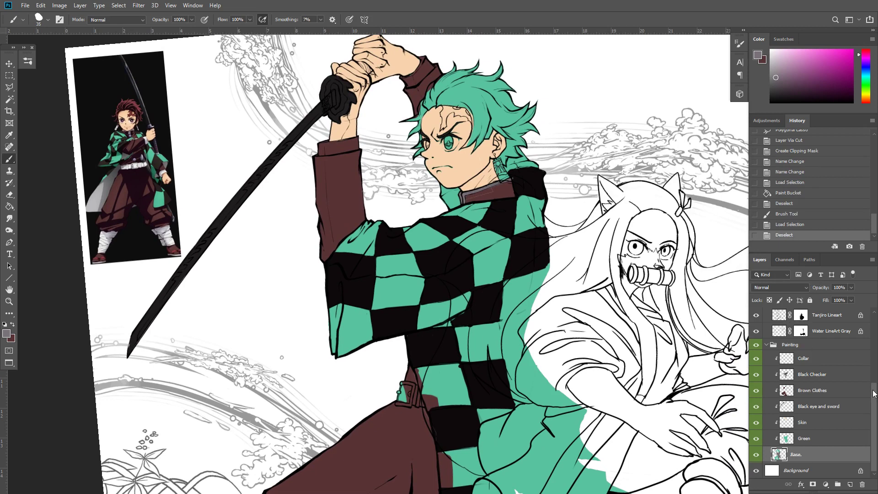
Load the Fill Tanjiro layer's silhouette as a selection, fill it with gray on a new layer directly above Background, and deselect
scroll(874, 393, up, 3)
ctrl+click(772, 314)
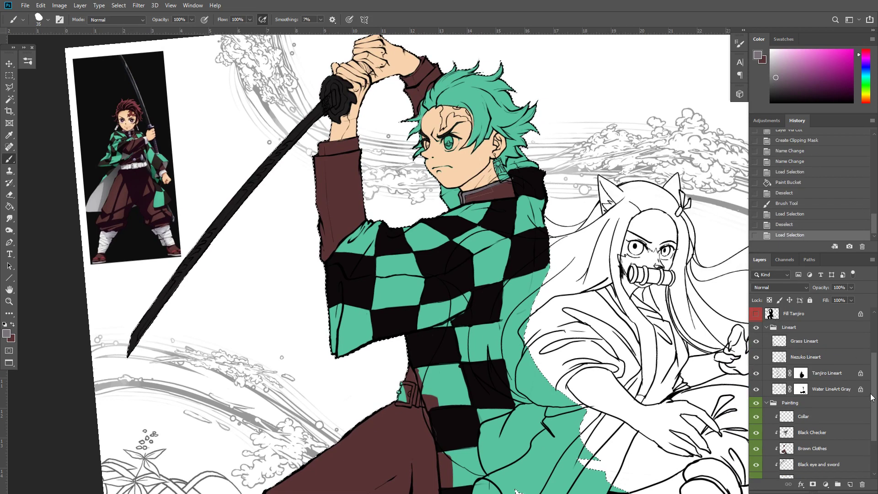
scroll(871, 397, down, 3)
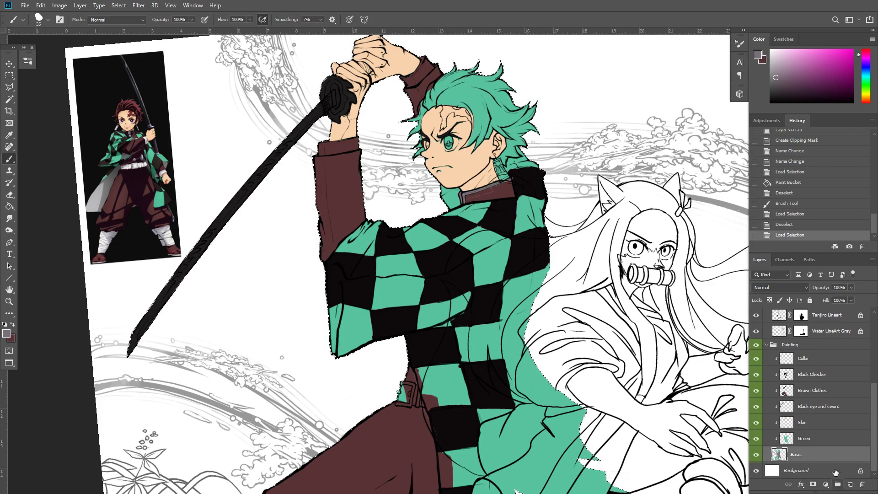
click(835, 472)
click(851, 484)
key(g)
click(554, 348)
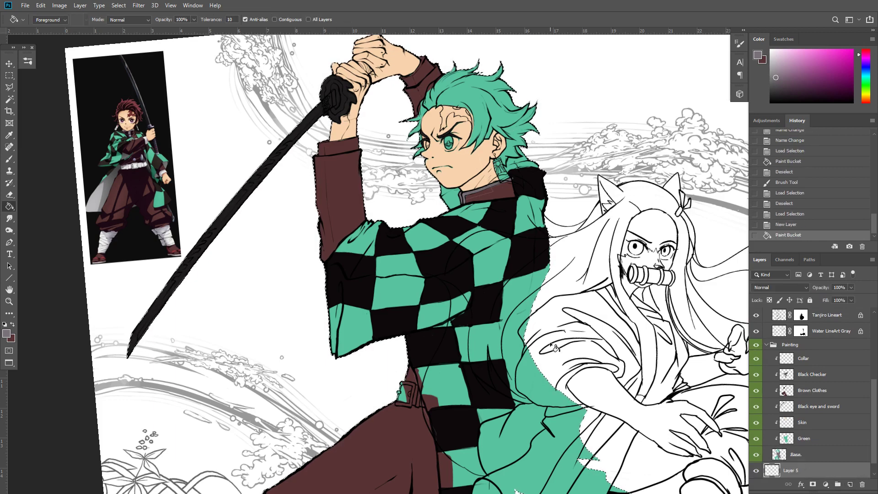
key(ctrl+d)
Delete the old Base layer and move the new gray silhouette layer into the Painting group, directly below Green
key(v)
click(818, 457)
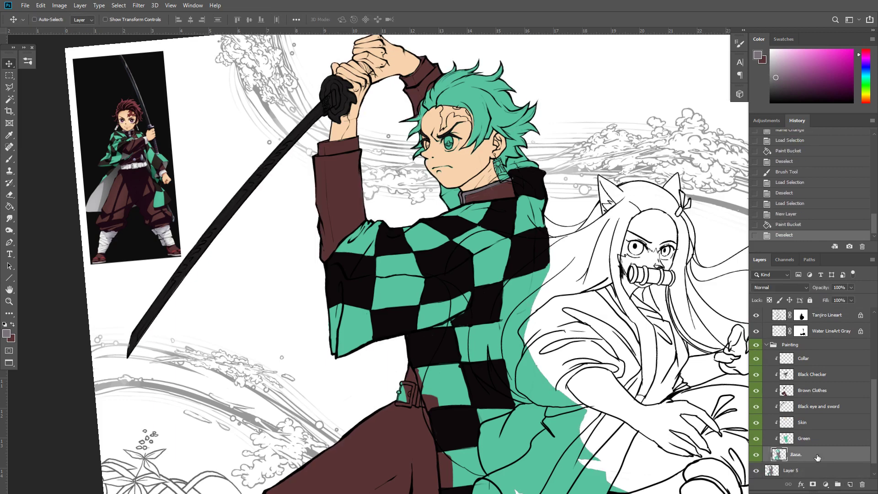
key(Delete)
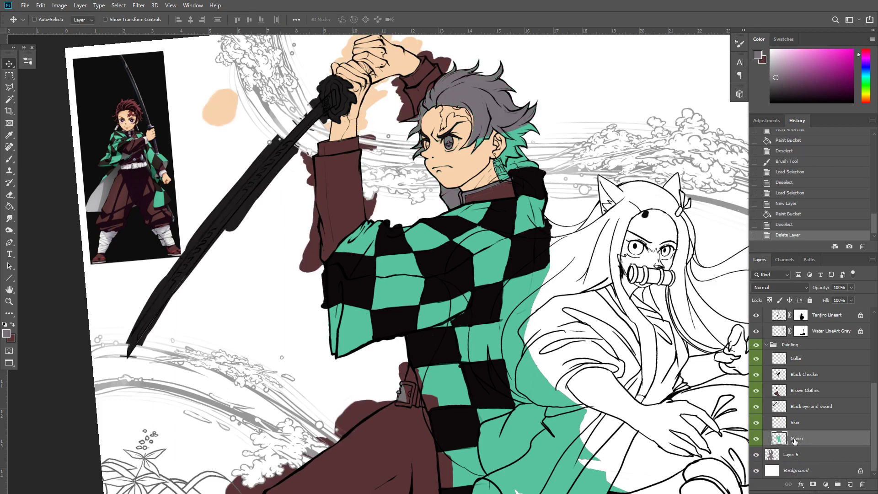
click(794, 424)
click(782, 452)
key(ctrl+bracketright)
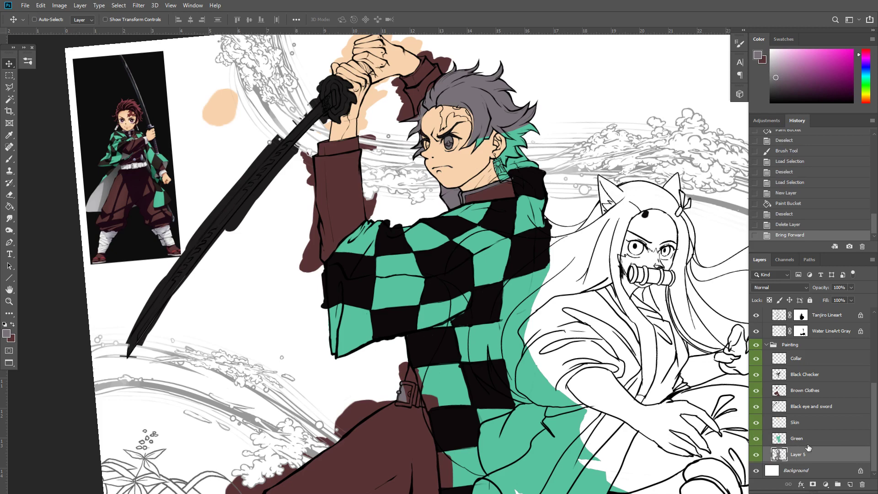
Clip the Green, Skin, Black eye and sword, Brown Clothes, Black Checker and Collar layers to the gray silhouette layer
alt+click(809, 446)
alt+click(809, 430)
alt+click(809, 414)
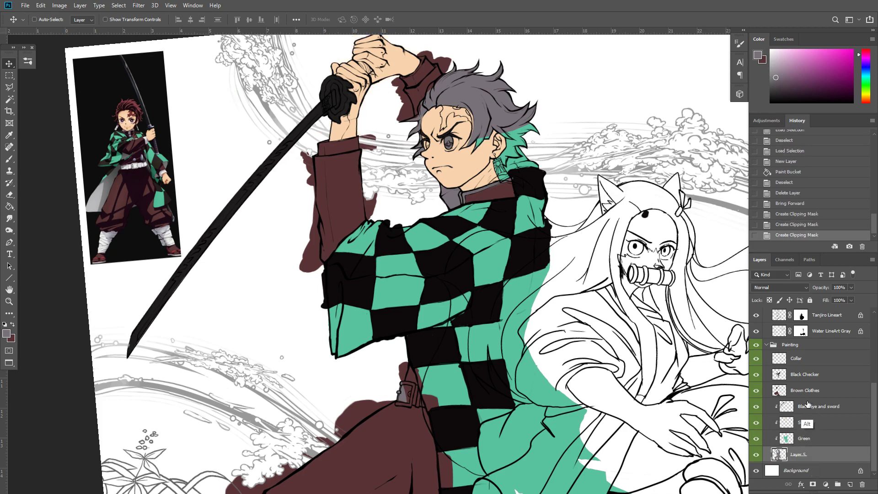
alt+click(809, 398)
alt+click(809, 383)
alt+click(809, 366)
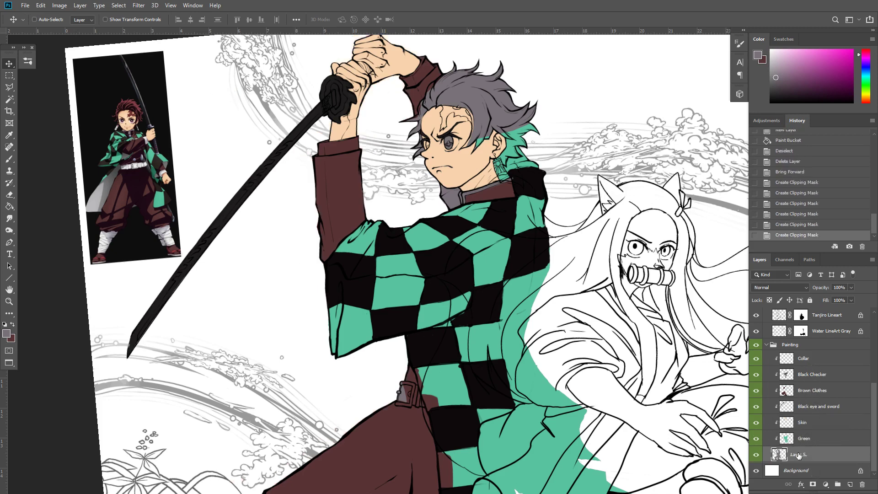
Rename the gray silhouette layer as Base
double_click(799, 454)
text(Base)
key(Return)
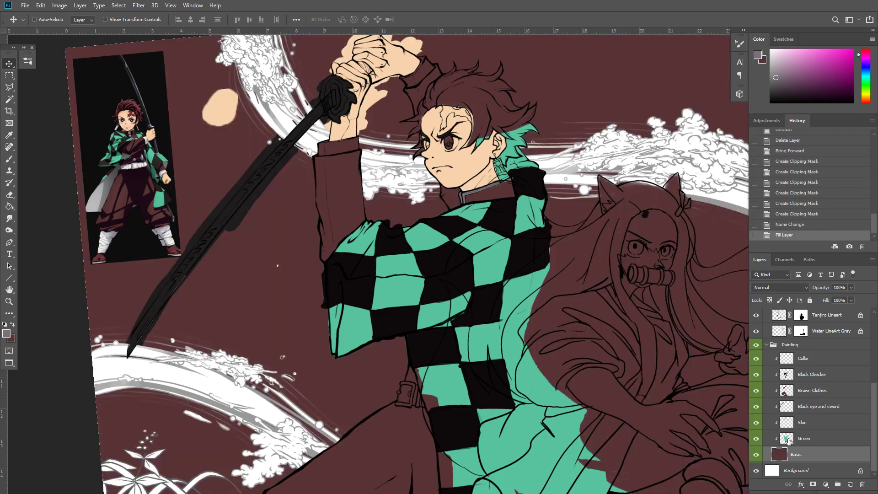
Erase the stray green from the back of Tanjiro's hair on the Green layer
key(ctrl+minus)
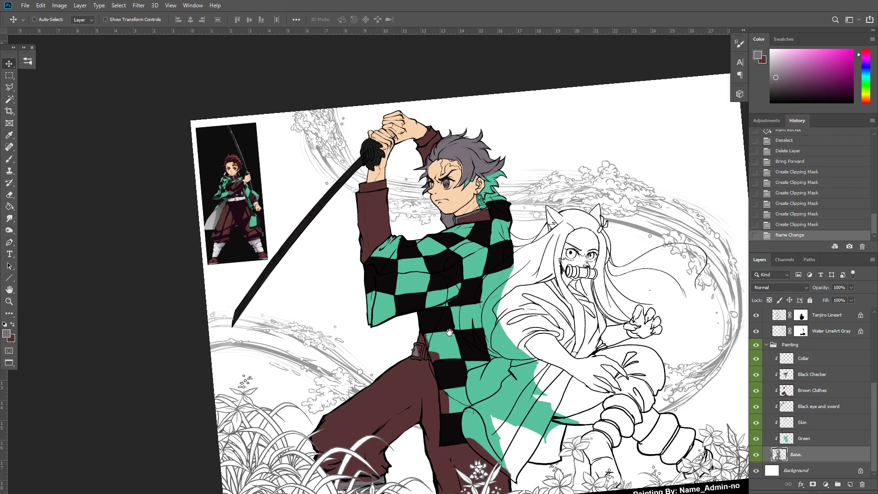
drag(450, 332, 456, 289)
key(Escape)
drag(512, 340, 532, 320)
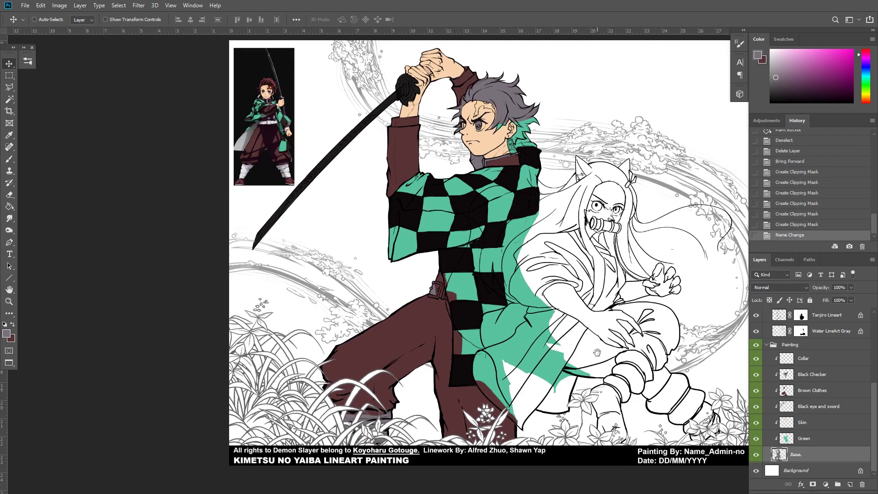
drag(597, 352, 588, 405)
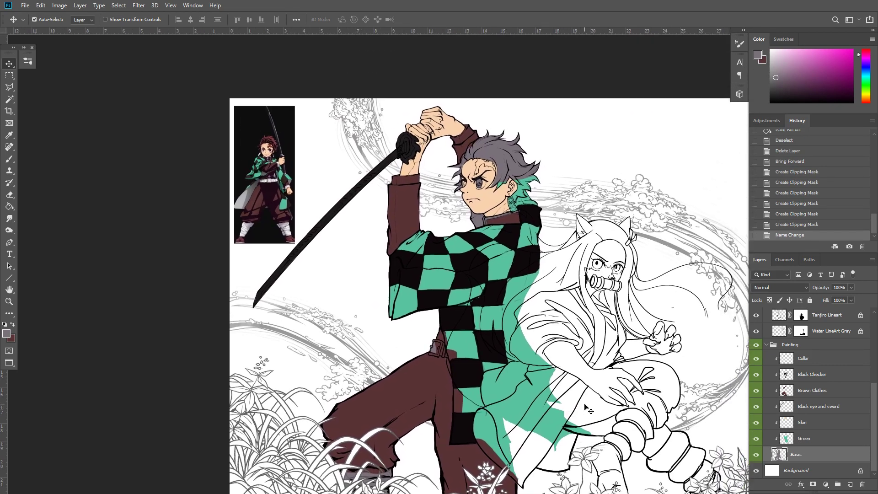
key(ctrl+plus)
click(818, 439)
drag(600, 281, 536, 364)
key(e)
mouse_move(528, 183)
mouse_down()
mouse_move(496, 197)
mouse_move(533, 182)
mouse_up()
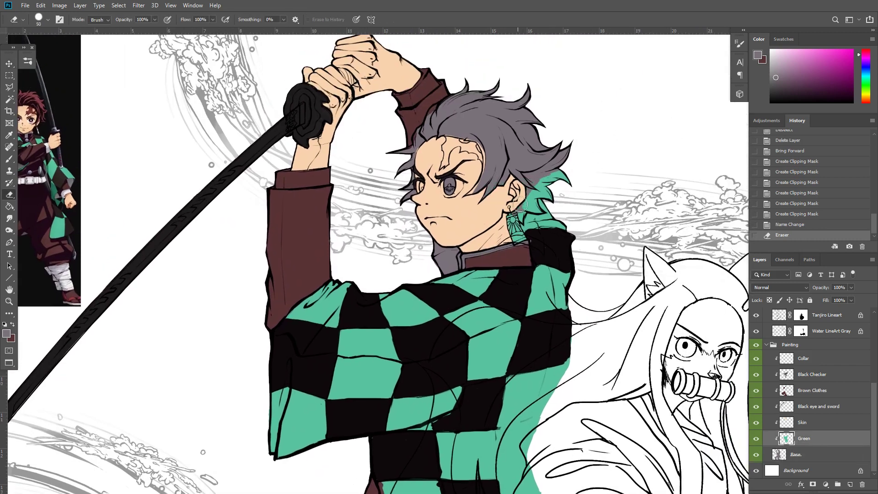
mouse_move(522, 214)
mouse_down()
mouse_move(541, 211)
mouse_move(549, 192)
mouse_up()
mouse_move(546, 191)
mouse_down()
mouse_move(545, 182)
mouse_move(566, 179)
mouse_move(564, 219)
mouse_up()
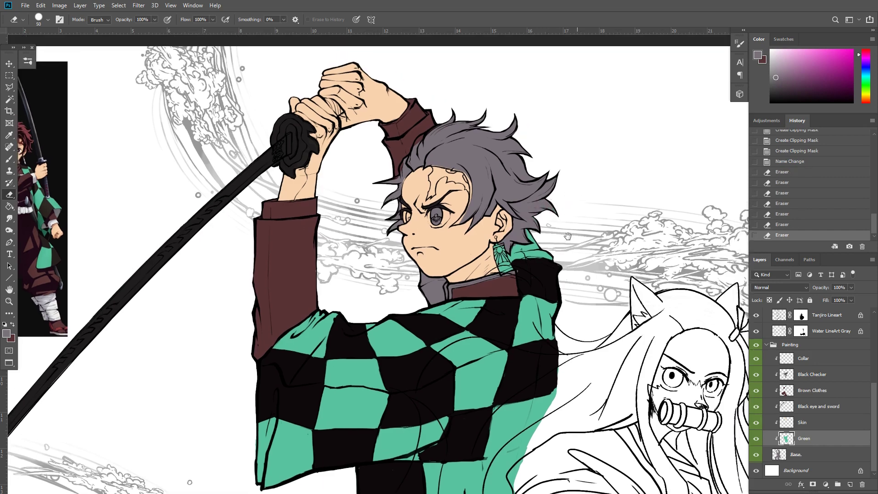
Try smudging the green edge below the back of Tanjiro's hair, and revert all the smudge strokes
key(r)
drag(519, 249, 538, 234)
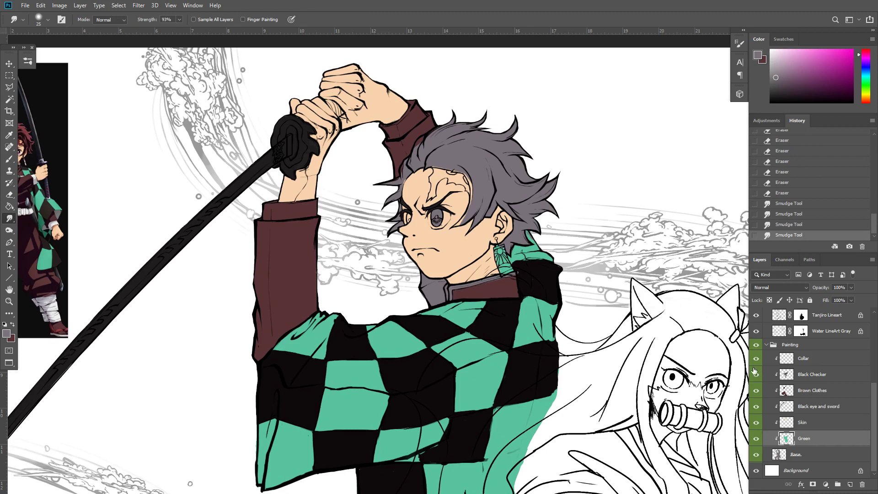
key(ctrl+z)
key(ctrl+z)
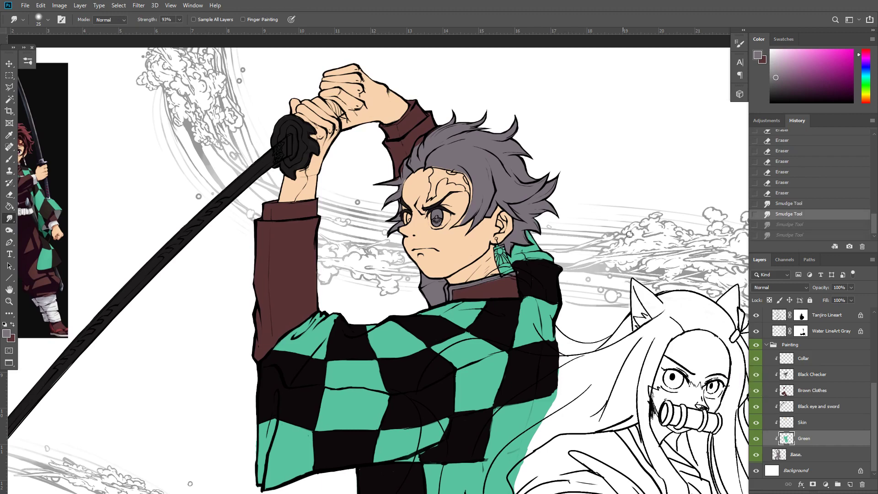
click(801, 195)
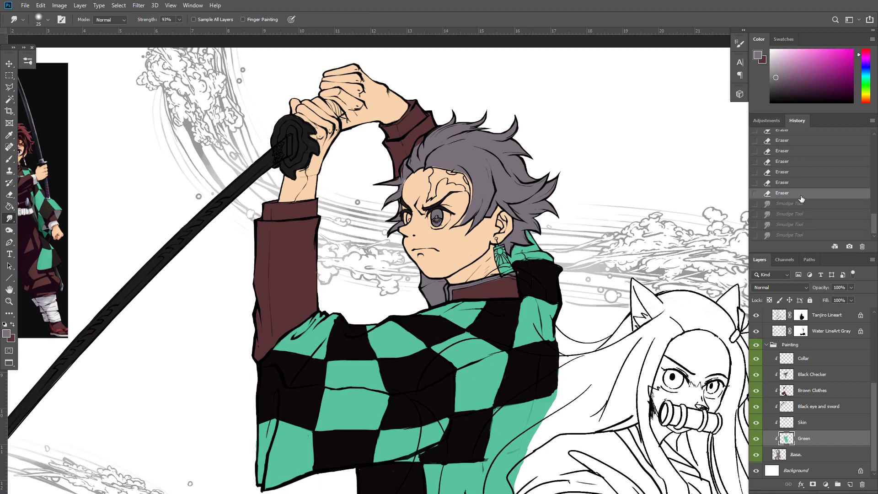
Fill the gaps between Tanjiro's hair and the haori's collar with the sampled haori green, using a size 10 brush on the Green layer
scroll(444, 263, up, 5)
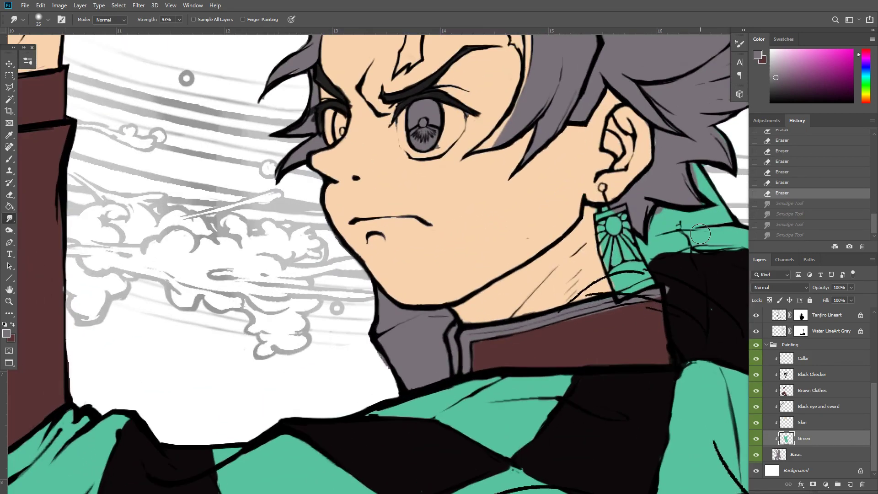
key(b)
alt+click(672, 211)
key(bracketleft)
key(bracketleft)
key(bracketleft)
key(bracketleft)
key(bracketleft)
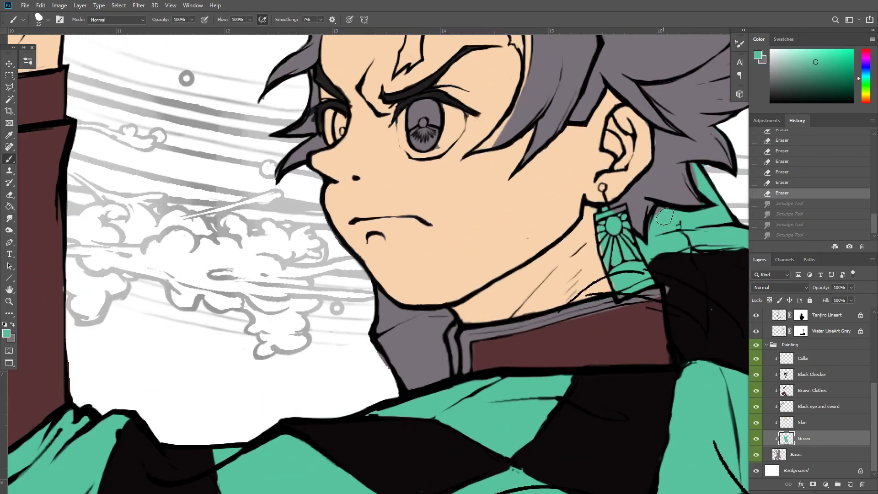
mouse_move(664, 216)
mouse_down()
mouse_move(650, 242)
mouse_move(669, 204)
mouse_up()
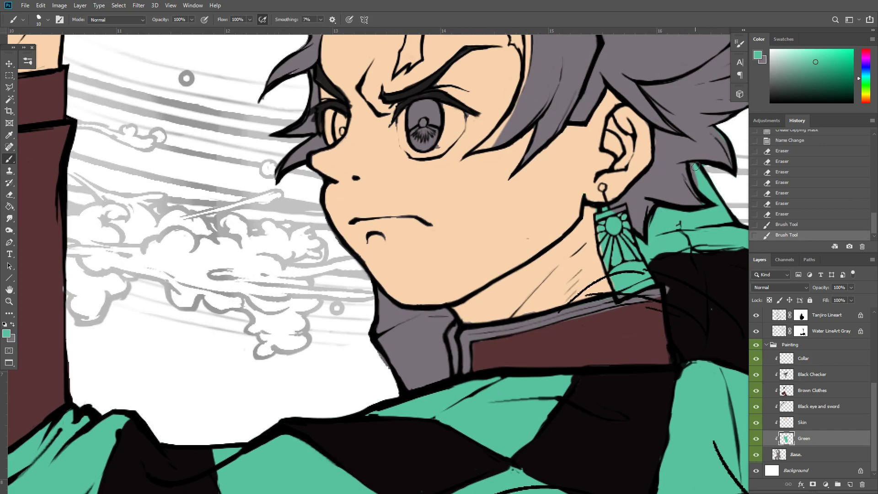
drag(695, 167, 709, 197)
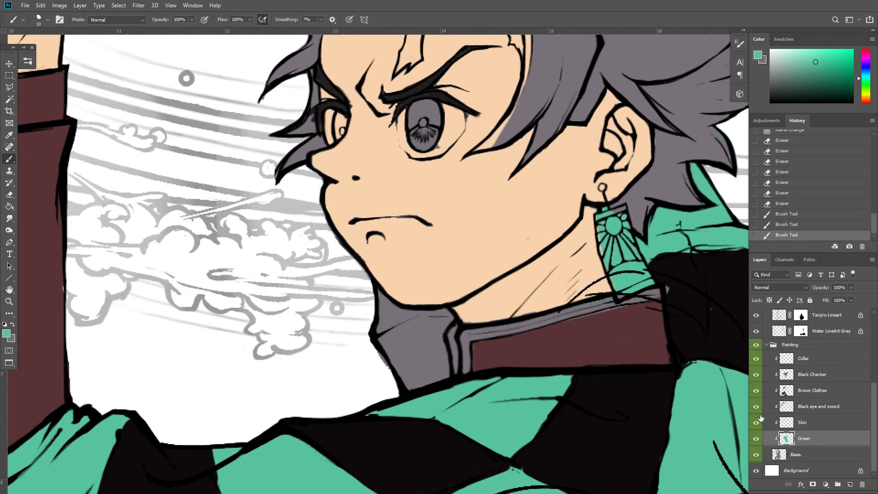
Select the Collar layer and sample the dark red hair color from the full-body reference picture
click(799, 454)
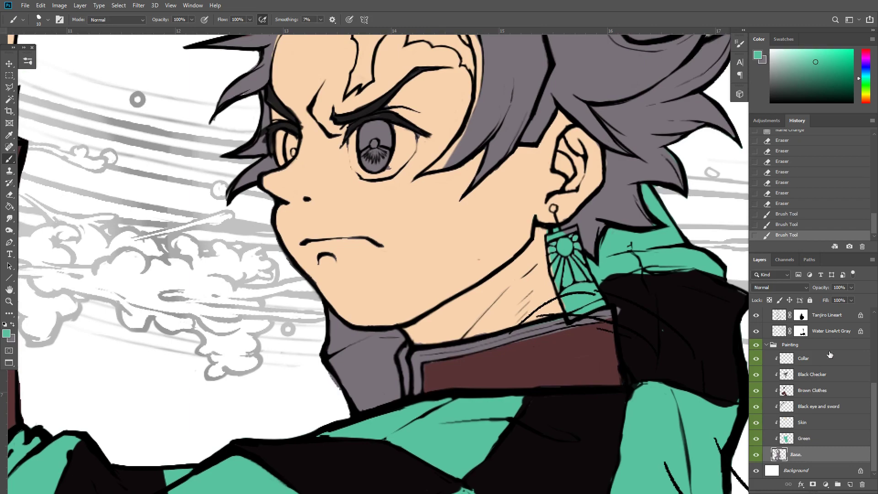
key(ctrl+minus)
key(ctrl+minus)
key(ctrl+minus)
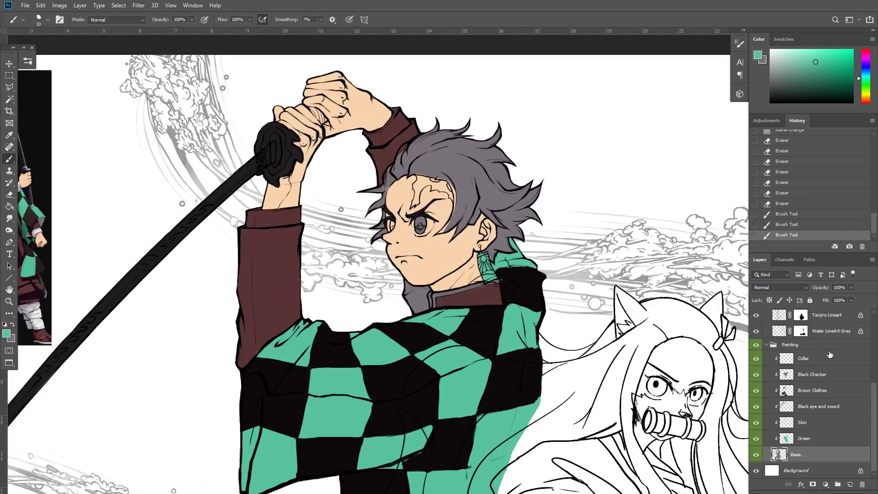
click(829, 357)
drag(146, 183, 271, 168)
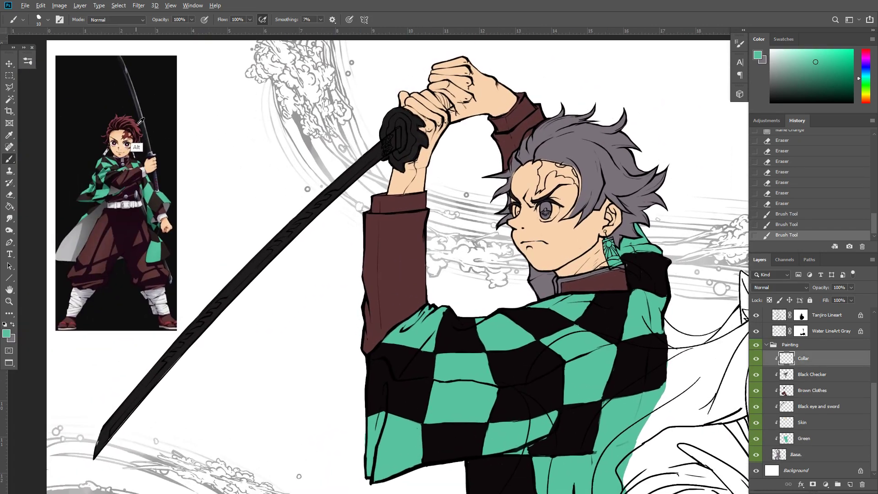
alt+click(139, 124)
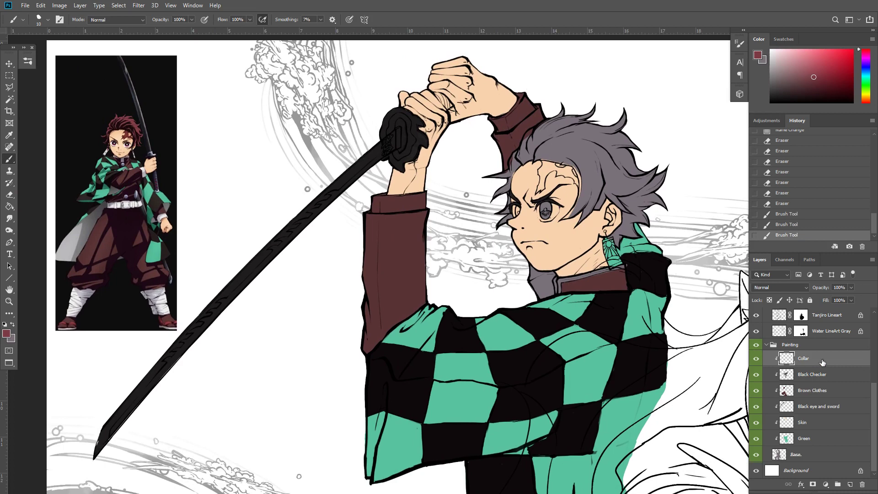
Show the Tanjiro reference layer to examine his hair and clothing colors, and hide it again
drag(643, 358, 533, 391)
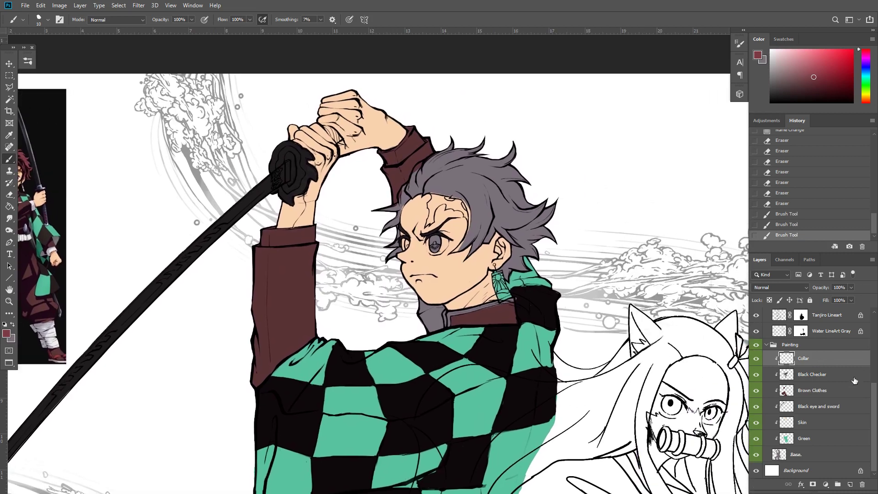
scroll(874, 397, up, 5)
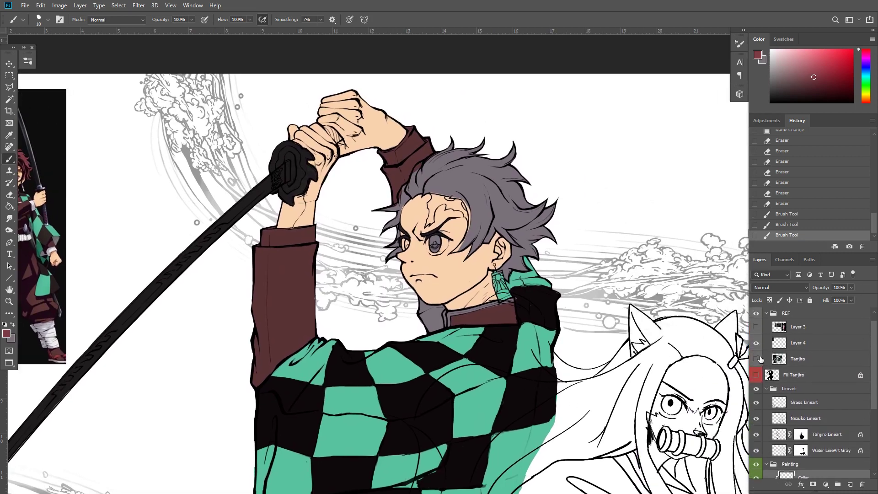
click(757, 360)
click(797, 359)
drag(672, 377, 696, 365)
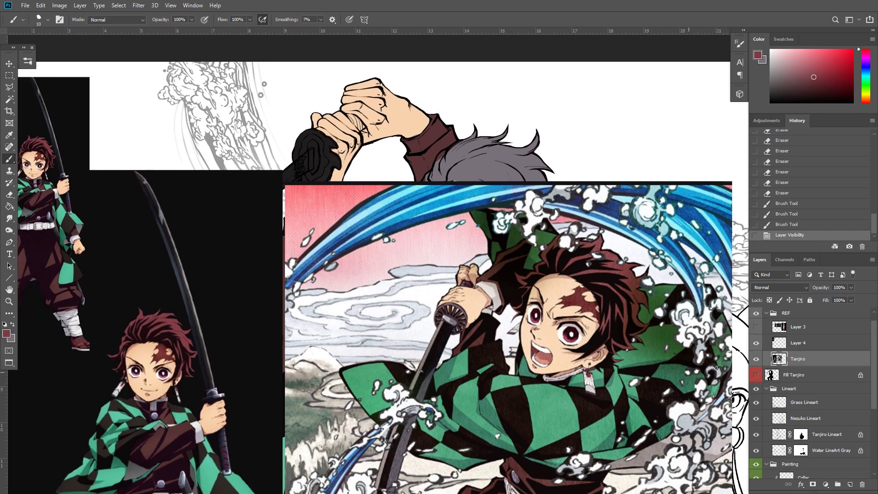
click(756, 359)
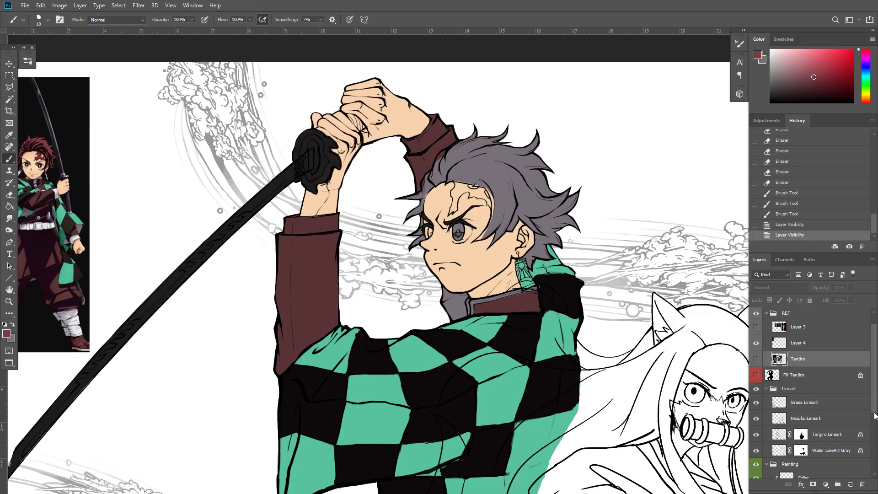
Select all of Tanjiro's hair sections, including the strands beside his face, with the Magic Wand on the Tanjiro Lineart layer
scroll(875, 416, down, 4)
click(832, 390)
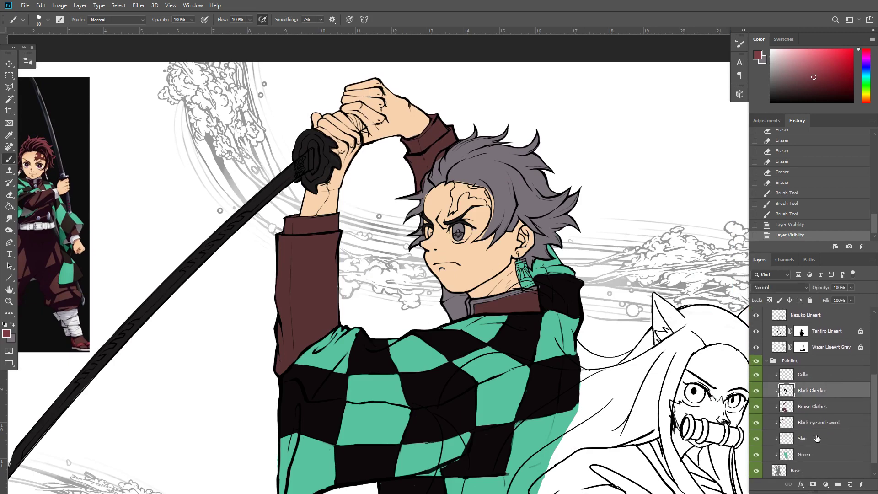
click(825, 333)
key(w)
click(504, 185)
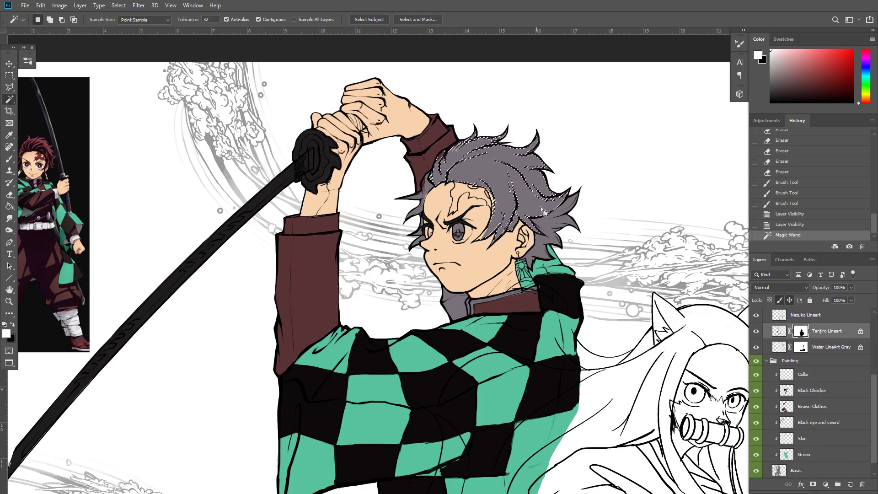
shift+click(547, 231)
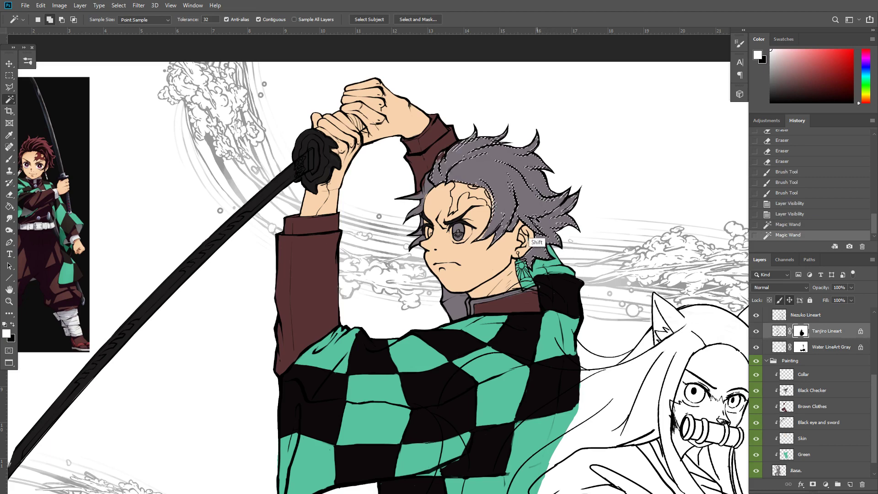
shift+click(428, 191)
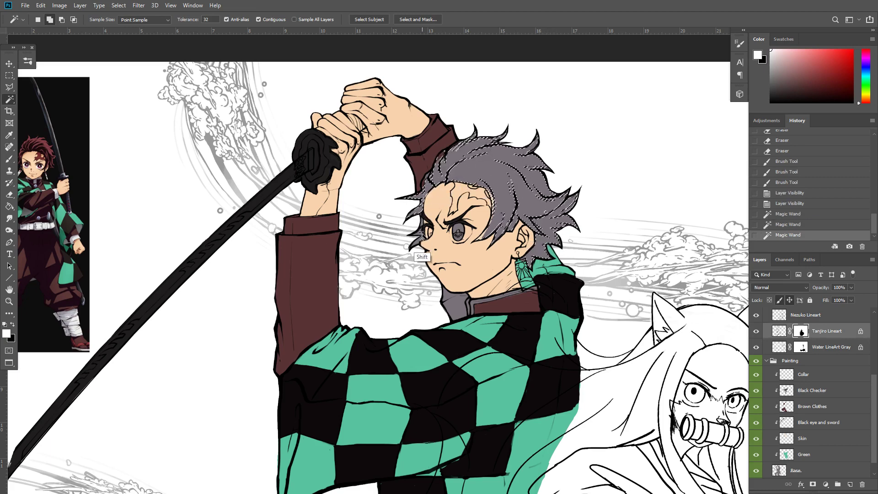
shift+click(421, 240)
shift+click(420, 246)
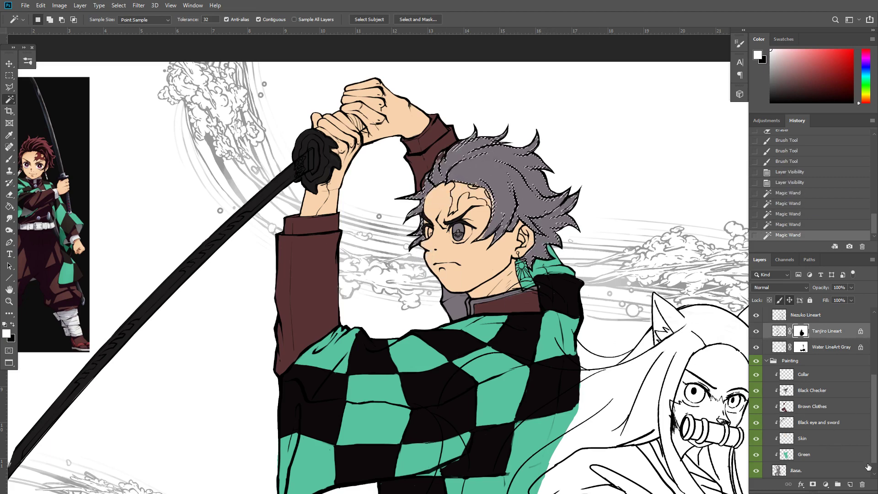
Add a new layer above Collar, fill the selected hair with the dark red foreground color, and clear the selection
click(814, 374)
click(850, 484)
key(g)
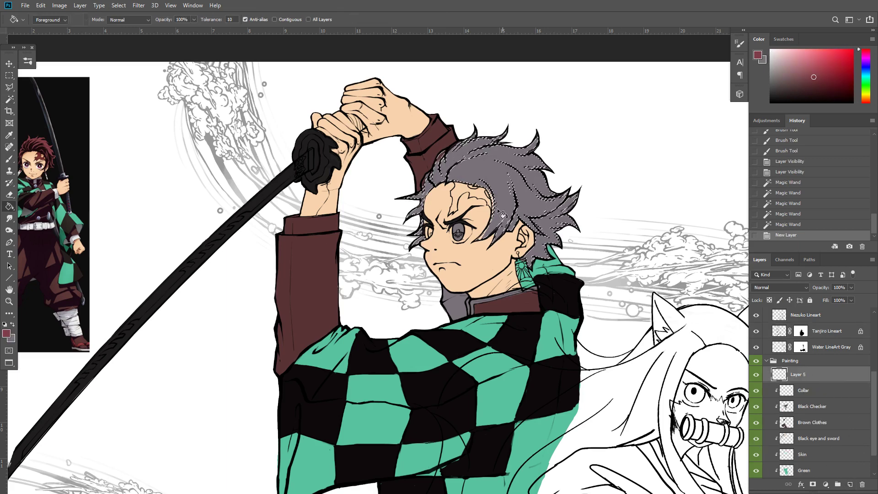
click(534, 195)
key(ctrl+d)
key(b)
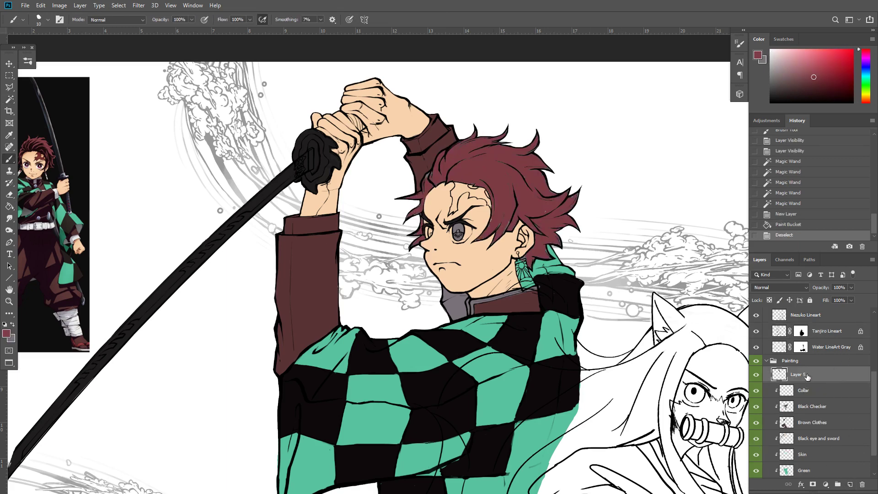
key(ctrl+alt+f)
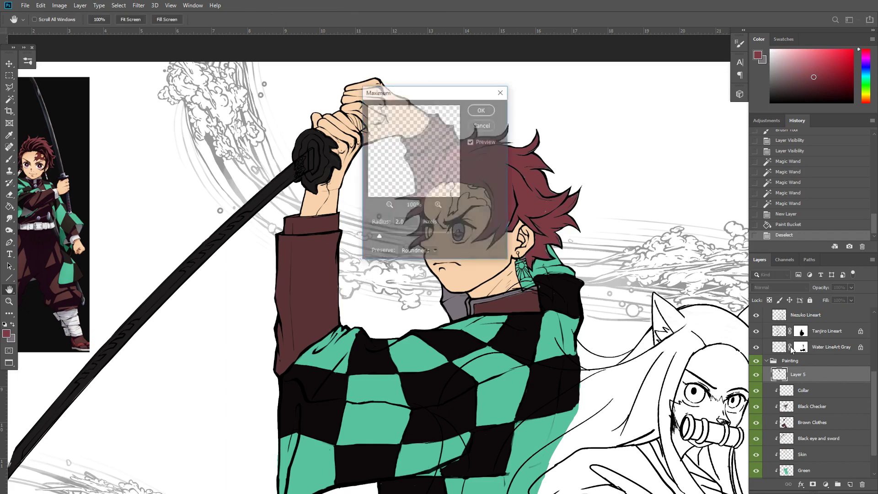
key(Return)
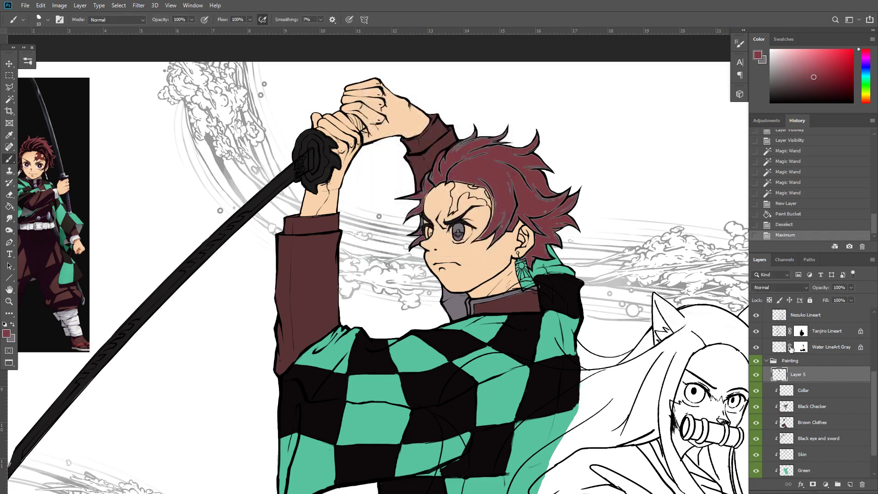
key(ctrl+z)
Expand the dark red hair fill under the lineart by applying the Minimum filter three times
key(ctrl+alt+f)
key(Return)
key(ctrl+f)
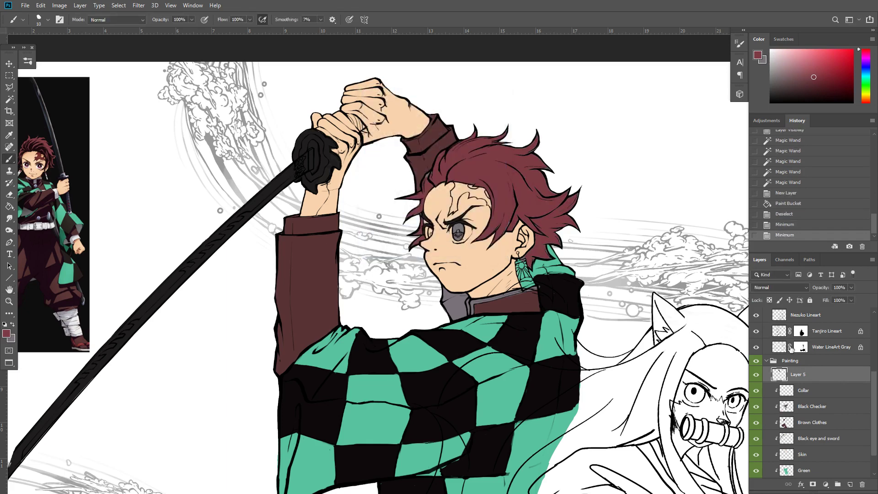
Clip the new dark red layer to the Base and rename it Hair
key(ctrl+alt+g)
double_click(801, 374)
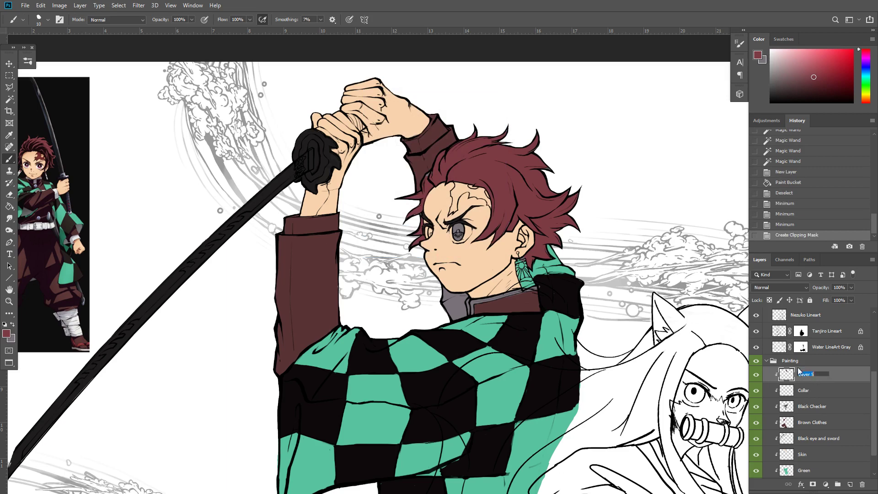
text(Hair)
key(Return)
Paint dark red over the gaps along the front edge of the hair beside the raised sleeve with a size 20 brush
drag(493, 252, 574, 304)
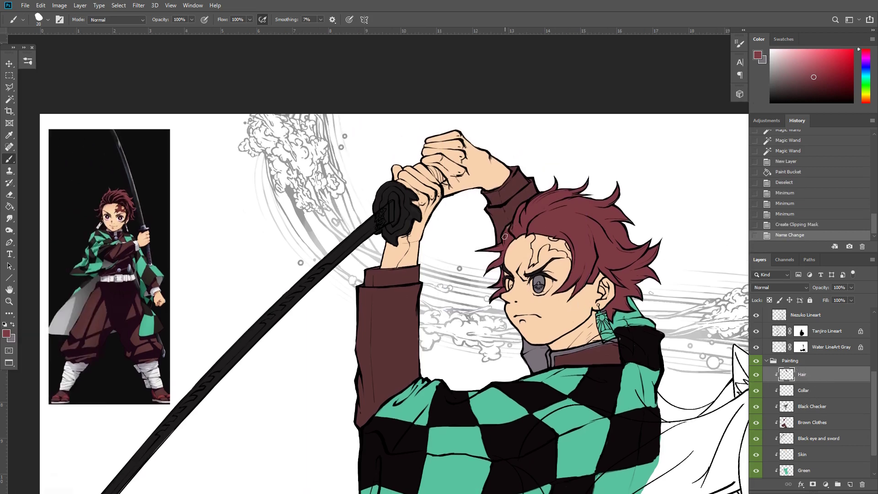
drag(506, 235, 531, 213)
mouse_move(594, 203)
mouse_down()
mouse_move(553, 199)
mouse_move(528, 219)
mouse_up()
Fill the small gaps in the hair strands beside Tanjiro's eyebrow with dark red, using a smaller brush
key(ctrl+plus)
key(ctrl+plus)
key(ctrl+plus)
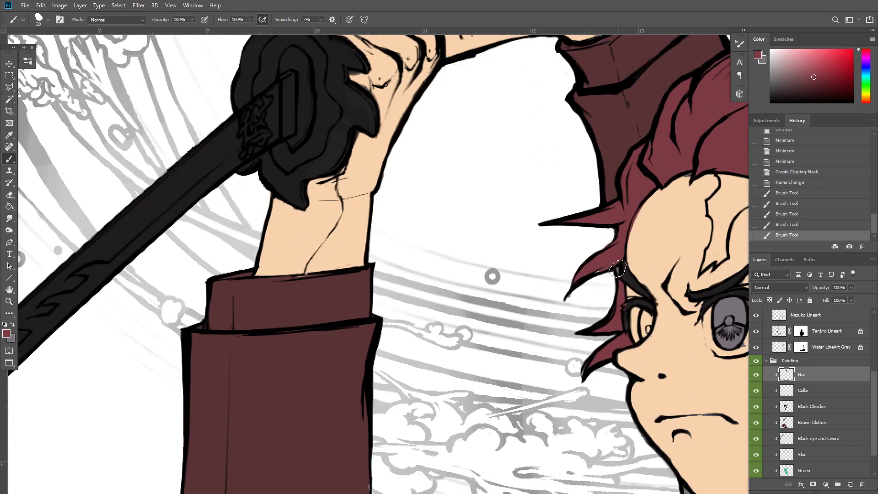
key(bracketleft)
key(bracketleft)
key(bracketleft)
drag(617, 270, 618, 275)
mouse_move(617, 269)
mouse_down()
mouse_move(619, 284)
mouse_move(617, 271)
mouse_up()
mouse_move(616, 268)
mouse_down()
mouse_move(589, 274)
mouse_move(570, 302)
mouse_up()
Smudge the edges of the hair strands in front of the face on the Hair layer and on the Base layer
key(r)
mouse_move(570, 268)
mouse_down()
mouse_move(558, 273)
mouse_move(568, 279)
mouse_up()
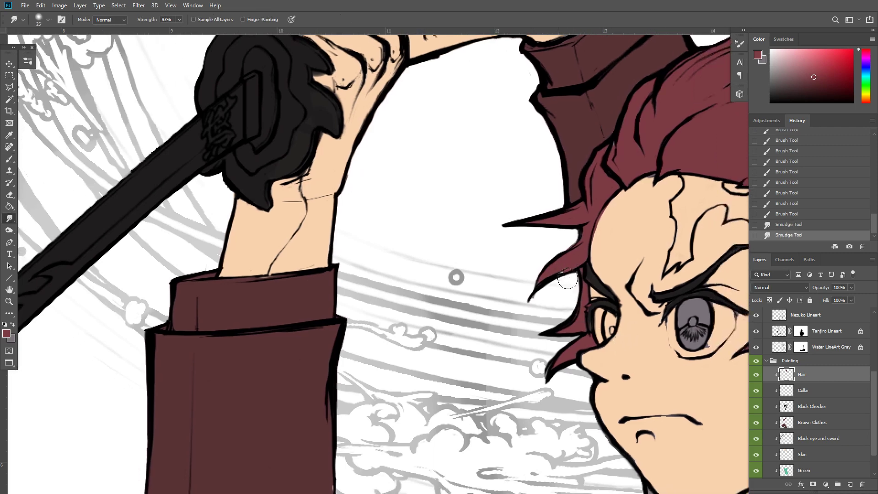
click(757, 375)
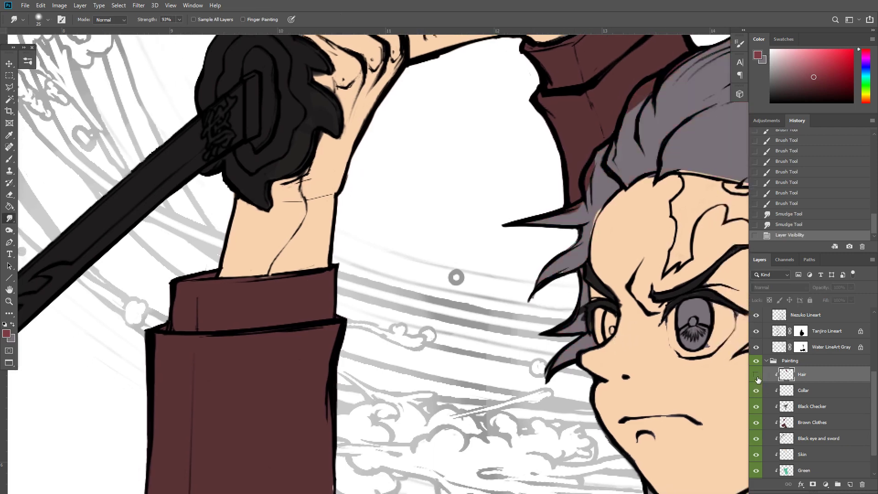
click(756, 376)
scroll(876, 447, down, 2)
click(794, 455)
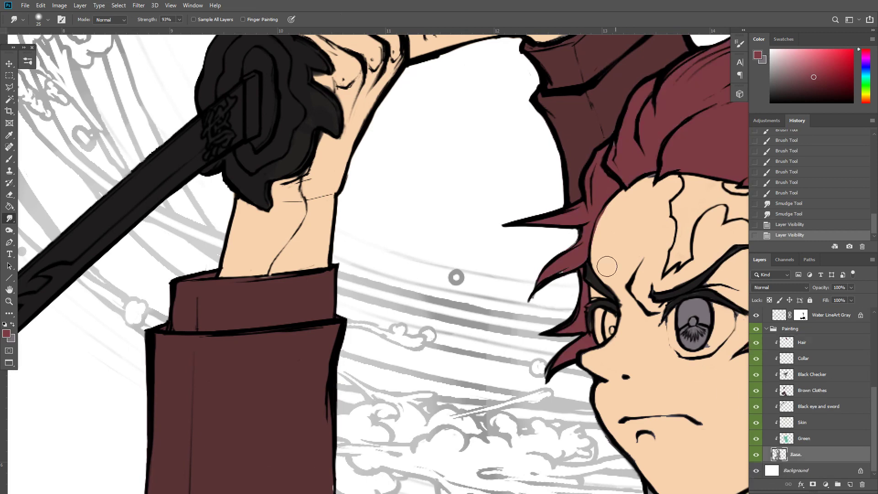
drag(555, 275, 564, 267)
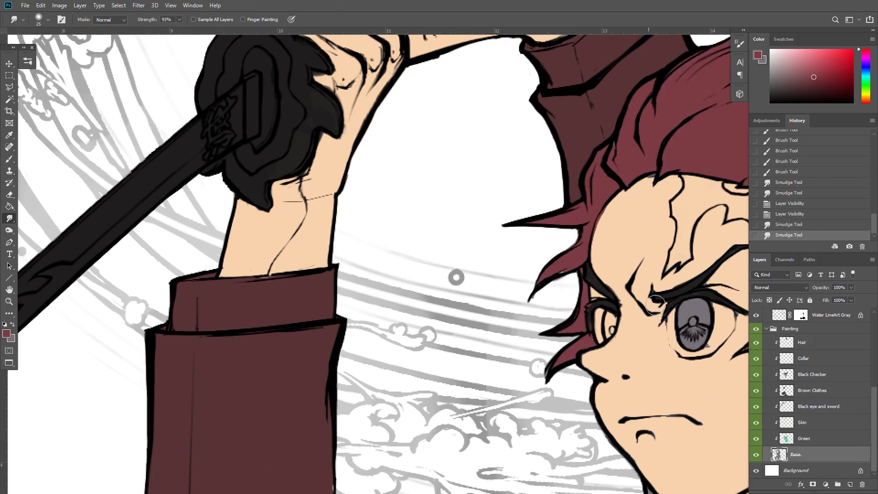
Compare the artwork with the Base and Hair layers shown and hidden, and check the Hair layer's blending mode
alt+click(756, 456)
alt+click(757, 456)
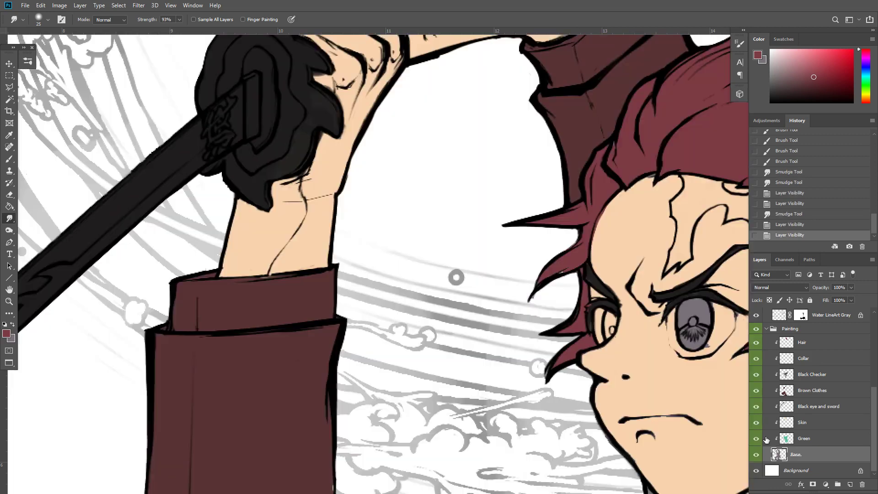
key(v)
click(829, 352)
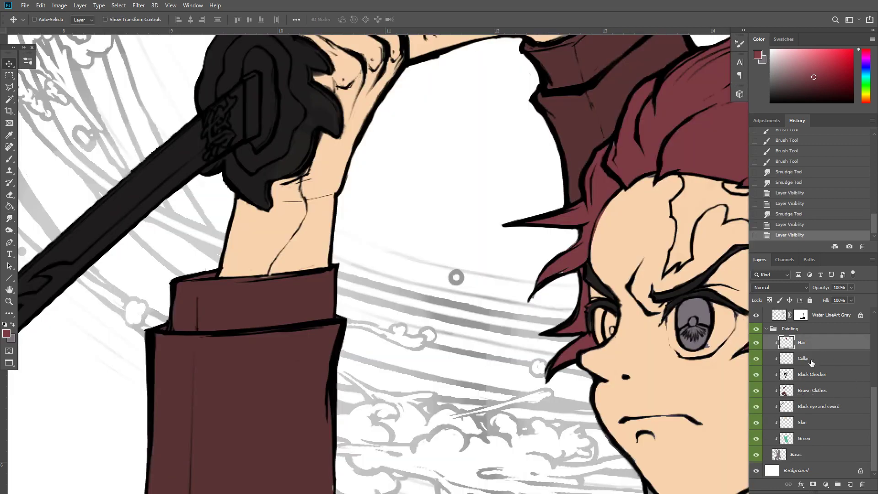
click(757, 347)
click(757, 346)
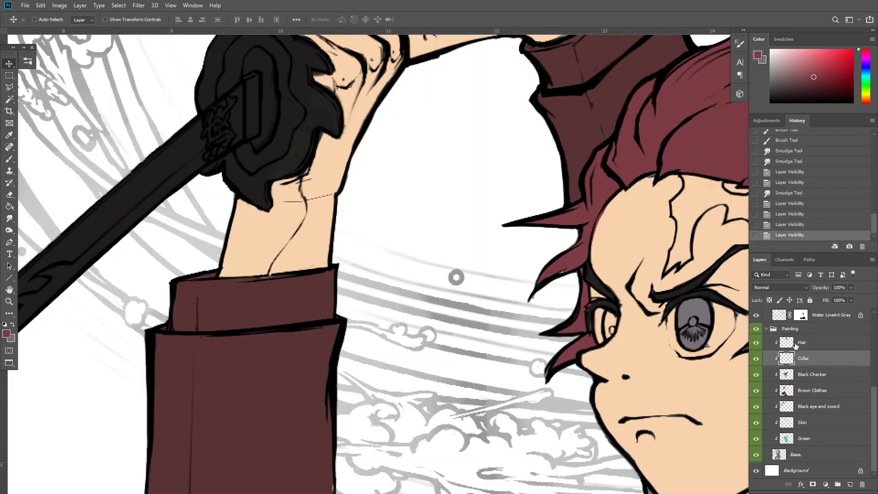
click(780, 349)
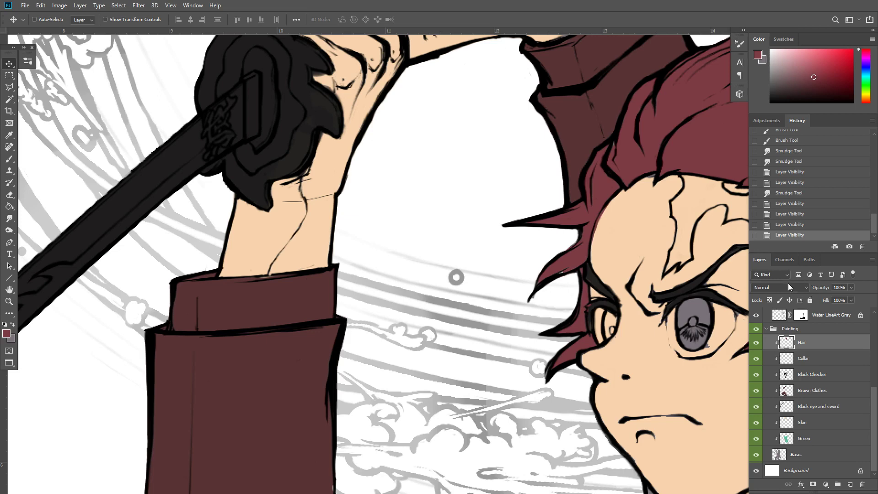
click(789, 285)
click(779, 256)
drag(740, 310, 677, 325)
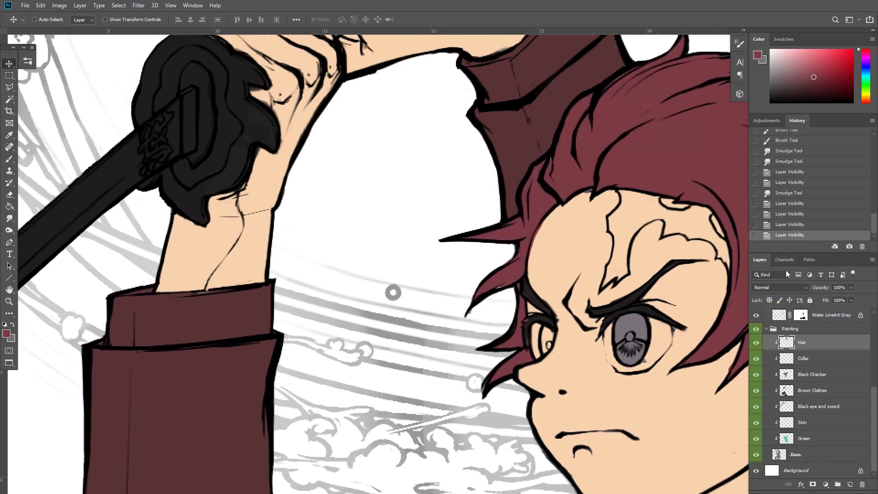
click(781, 287)
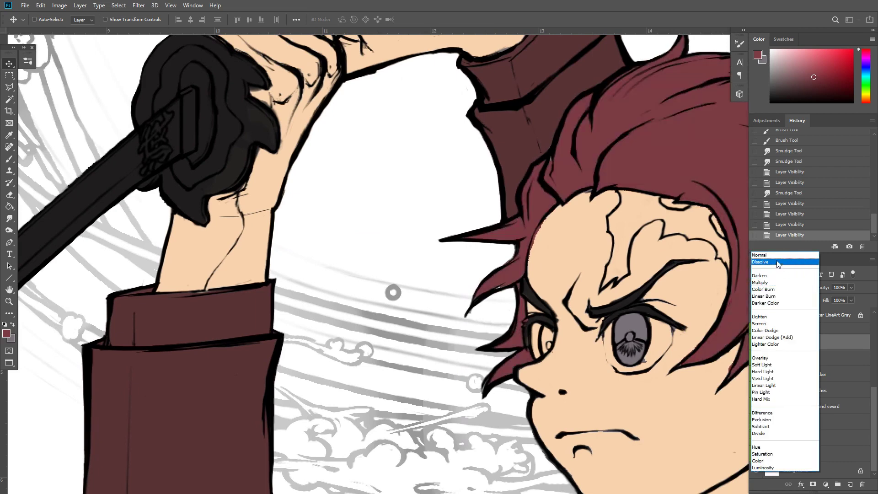
click(764, 255)
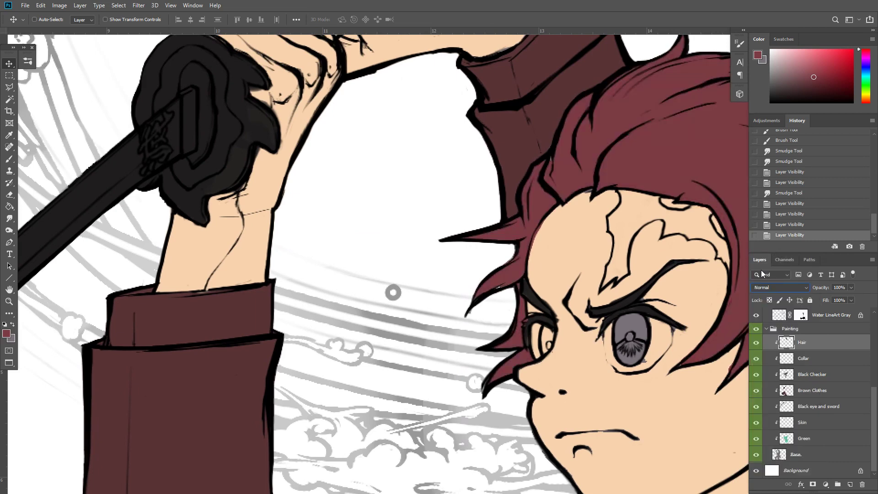
click(752, 347)
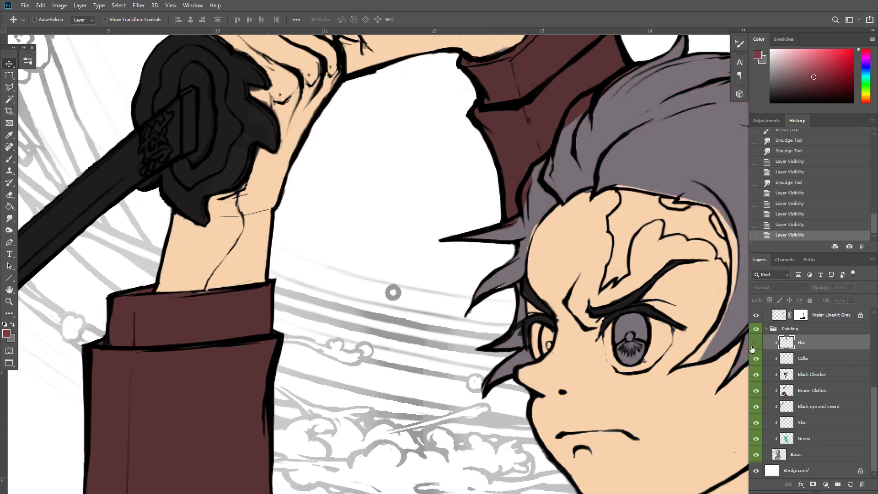
click(753, 344)
Touch up the hair strand in front of the face with dark red and check the Hair layer's coverage
drag(538, 300, 469, 315)
key(b)
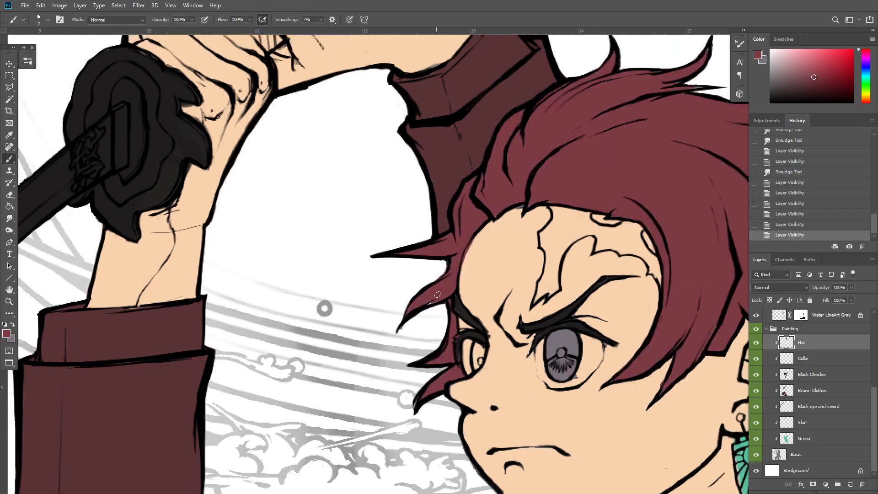
click(423, 305)
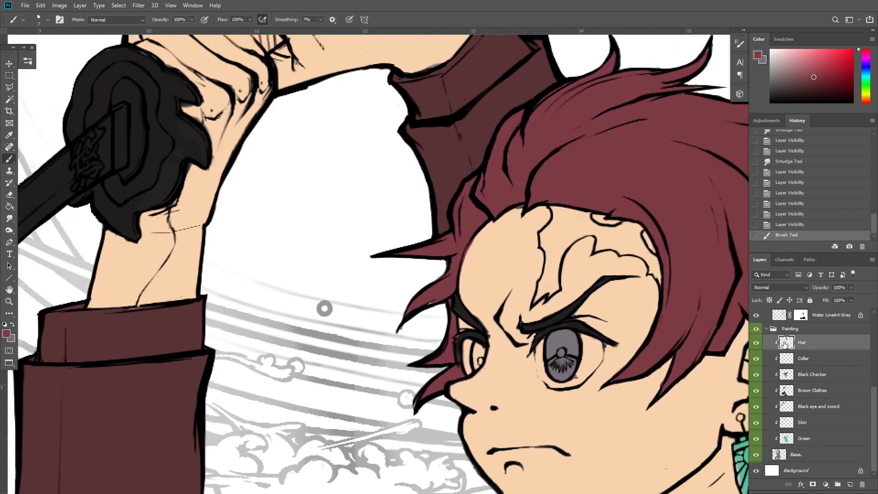
click(752, 347)
click(753, 343)
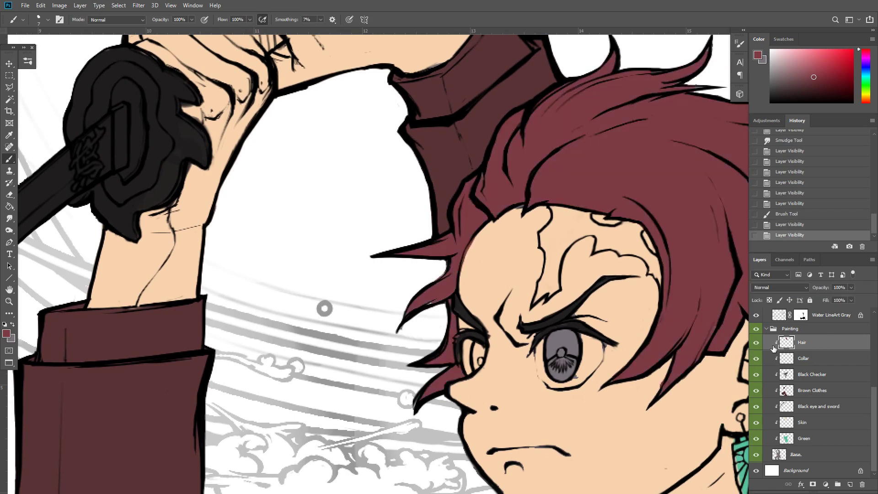
Hide all the clipped color layers from Hair to Green to examine the gray Base, and show them again
drag(758, 347, 759, 414)
click(758, 424)
click(757, 439)
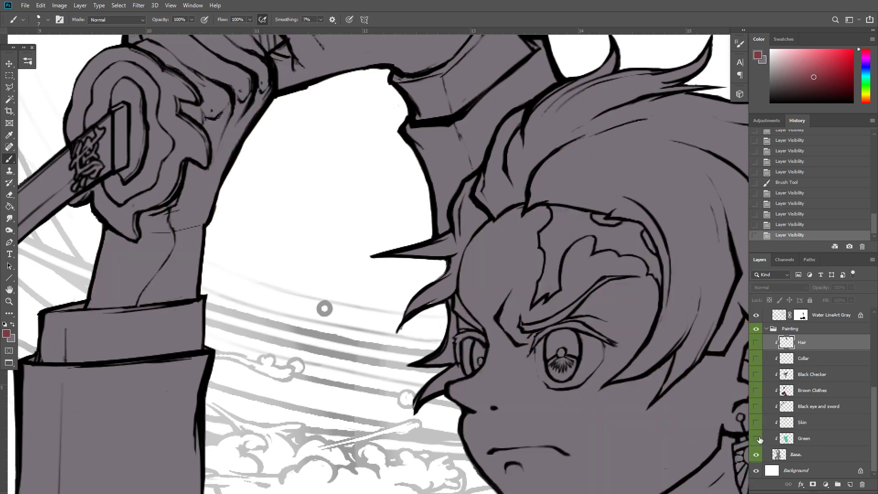
click(757, 438)
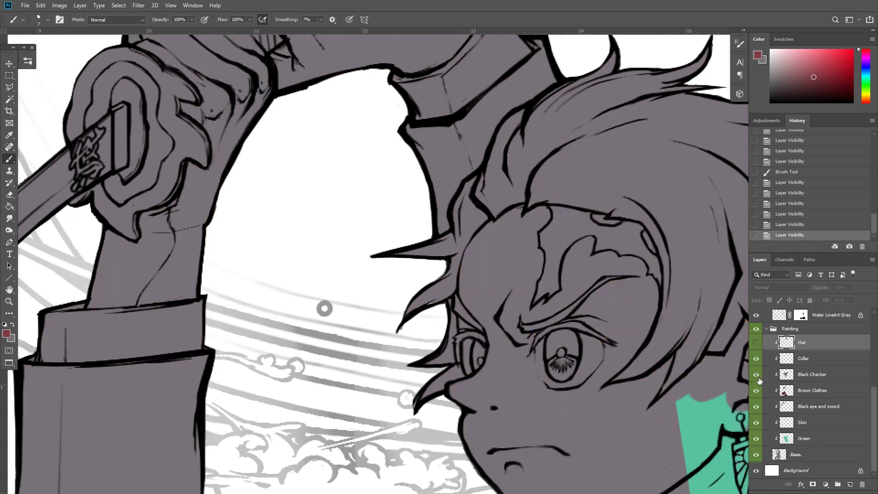
drag(759, 380, 758, 360)
click(758, 343)
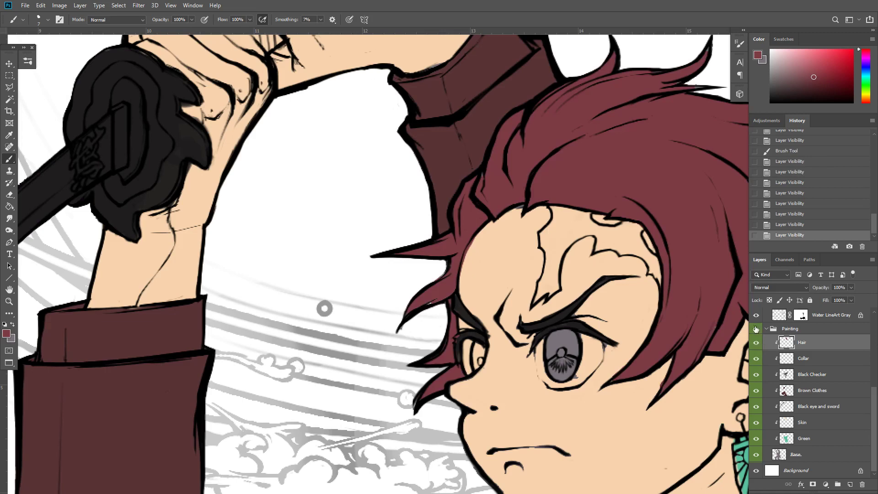
Toggle the Painting group and the Tanjiro Lineart layer to compare the flat colors with the lines
click(756, 328)
click(756, 329)
scroll(814, 379, up, 3)
click(756, 353)
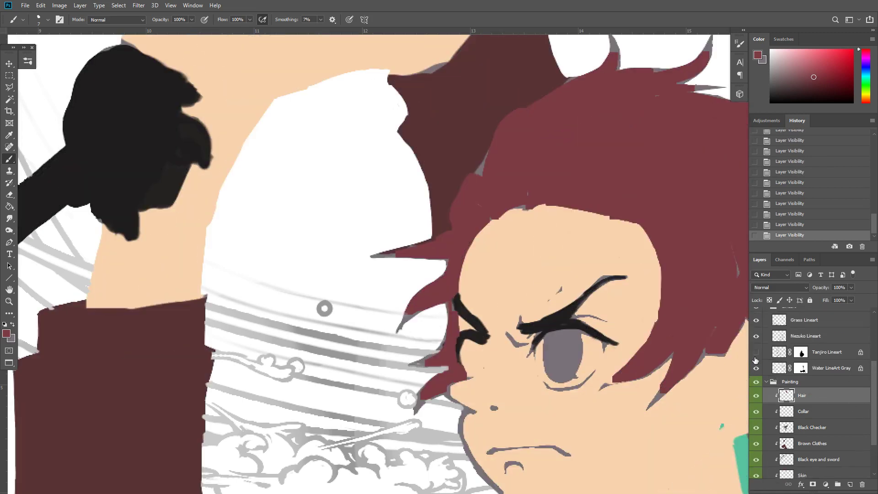
click(756, 353)
click(756, 353)
click(756, 353)
Change the blending mode of the Tanjiro Lineart layer and reselect the Hair layer
click(801, 354)
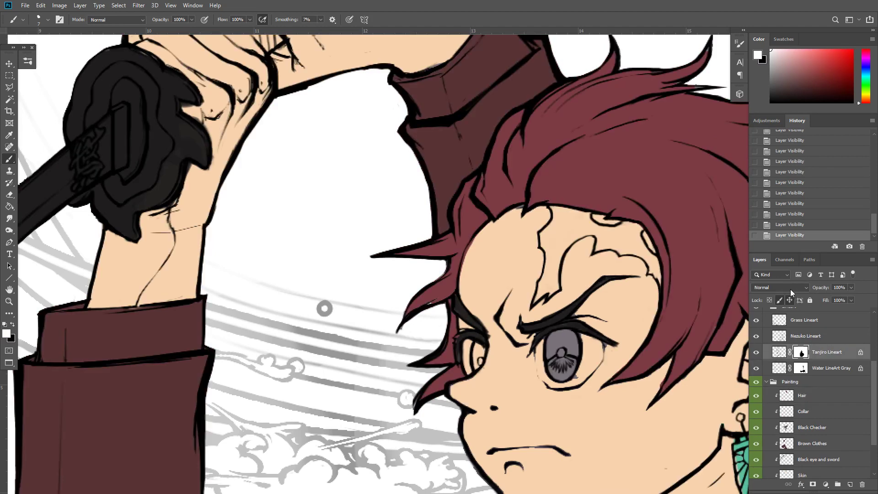
click(790, 288)
click(786, 287)
click(795, 397)
Brush a dark red mark into the lower part of Tanjiro's gray iris on the Hair layer
drag(627, 328, 528, 355)
key(v)
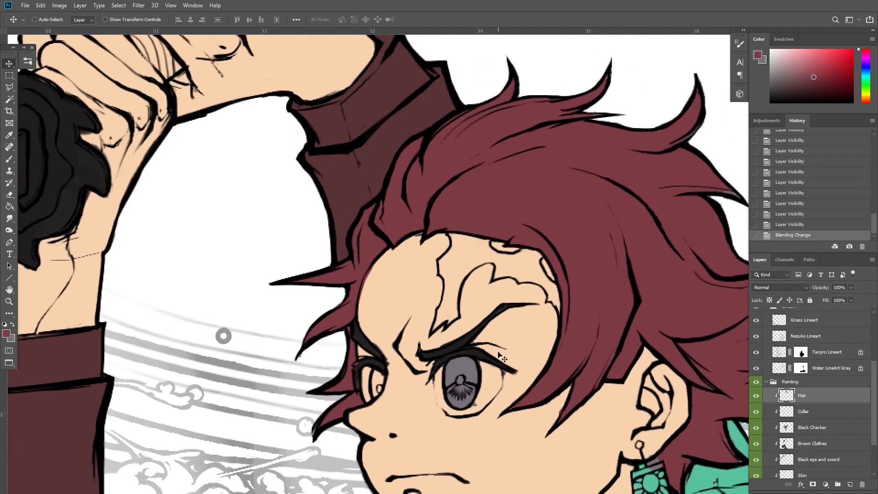
scroll(498, 352, down, 6)
scroll(499, 353, up, 6)
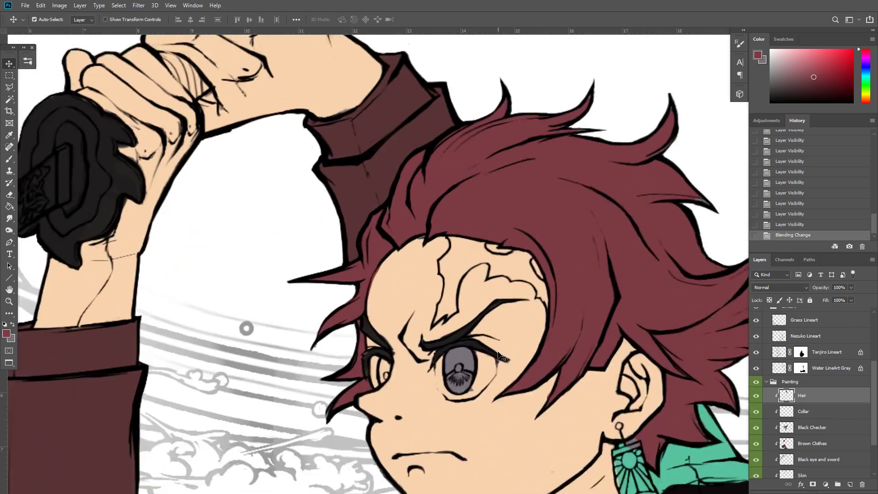
key(b)
drag(463, 392, 465, 398)
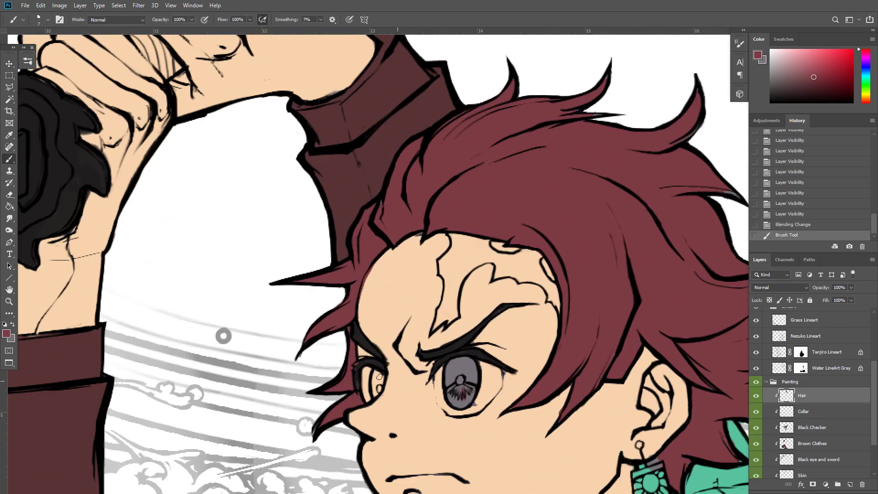
Erase the dark red spill around the far eye's lashes and eyebrow on the Hair layer with a small eraser
key(e)
key(bracketleft)
key(bracketleft)
key(bracketleft)
key(bracketleft)
key(bracketleft)
key(bracketleft)
key(bracketleft)
key(bracketleft)
key(bracketleft)
key(bracketleft)
key(bracketleft)
key(bracketleft)
key(bracketleft)
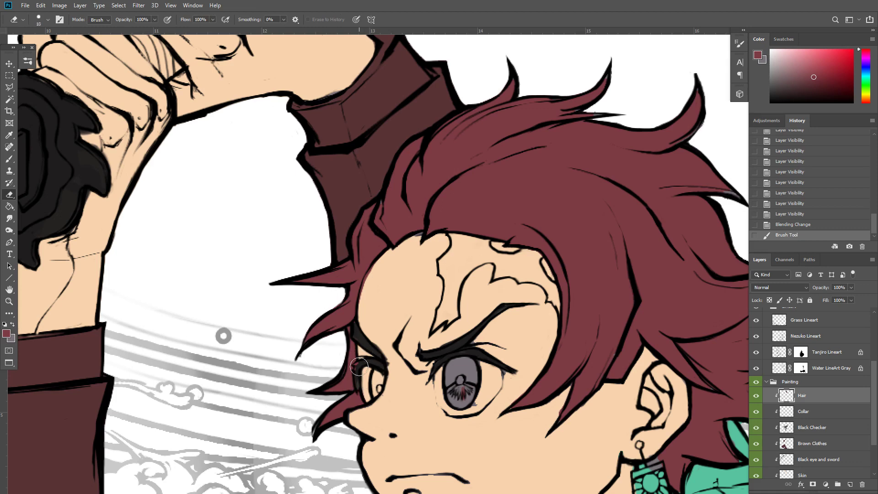
click(361, 361)
click(363, 362)
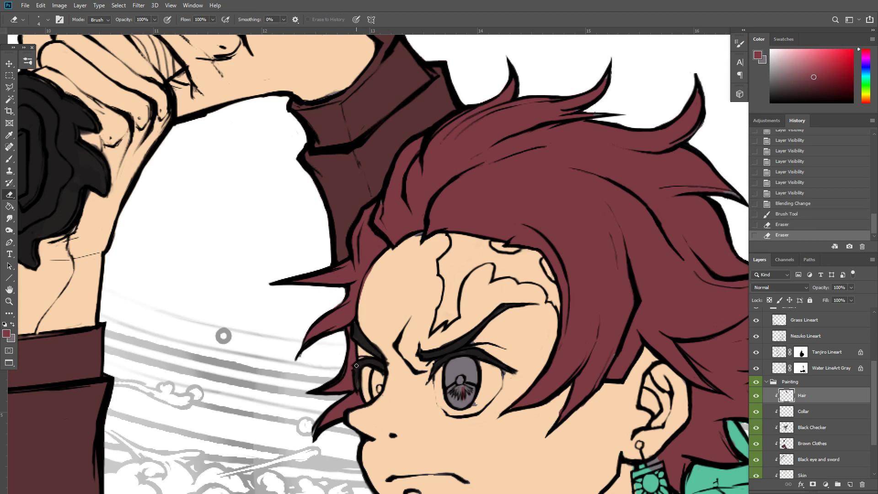
drag(357, 365, 360, 389)
drag(359, 379, 359, 387)
drag(356, 327, 357, 334)
click(359, 343)
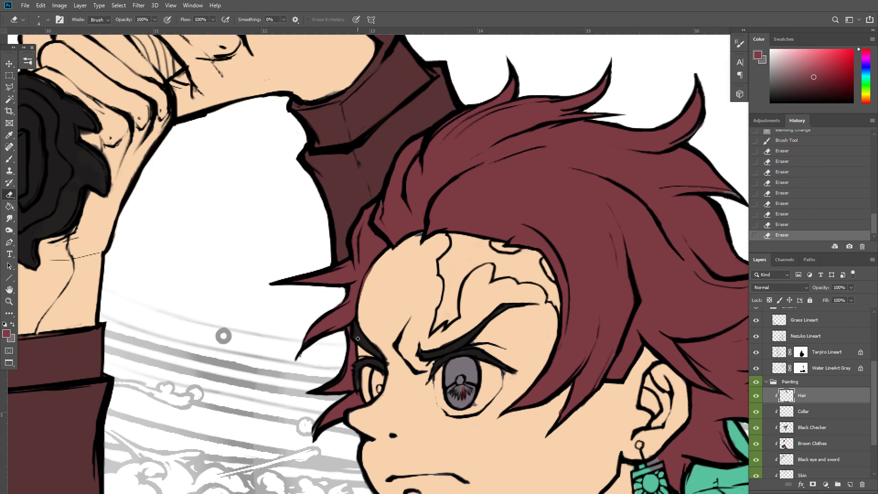
key(ctrl+minus)
key(ctrl+minus)
key(ctrl+minus)
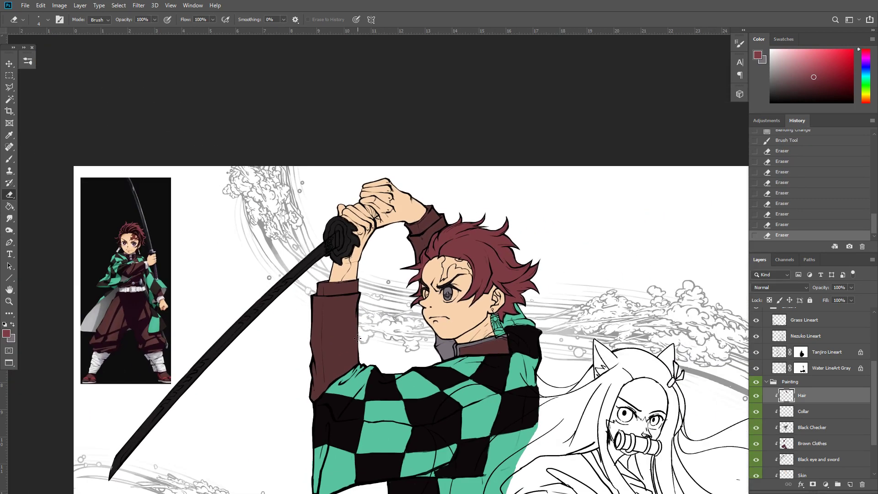
Brush dark red over the lower half of the near eye's iris on the Hair layer
key(ctrl+plus)
key(ctrl+plus)
key(ctrl+plus)
key(ctrl+plus)
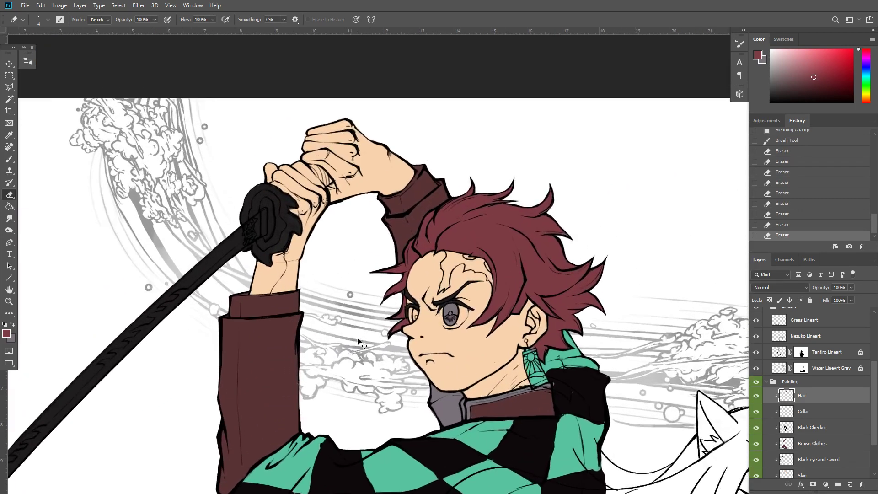
key(b)
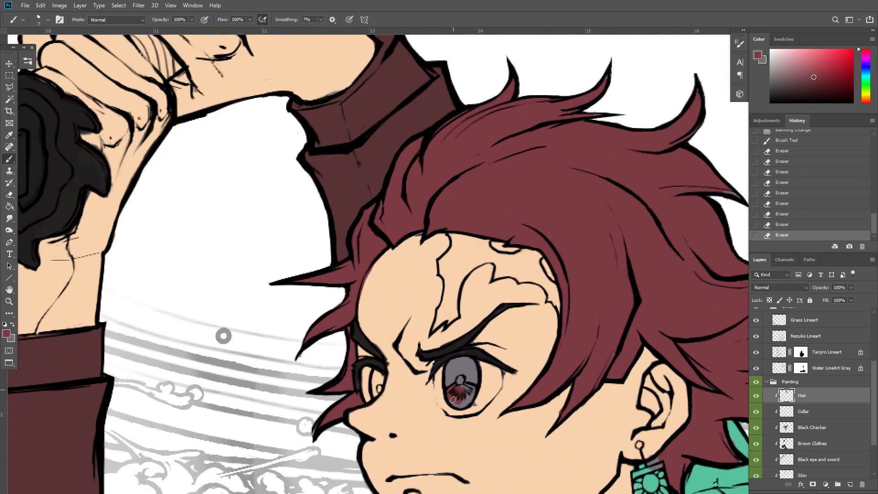
drag(452, 400, 465, 402)
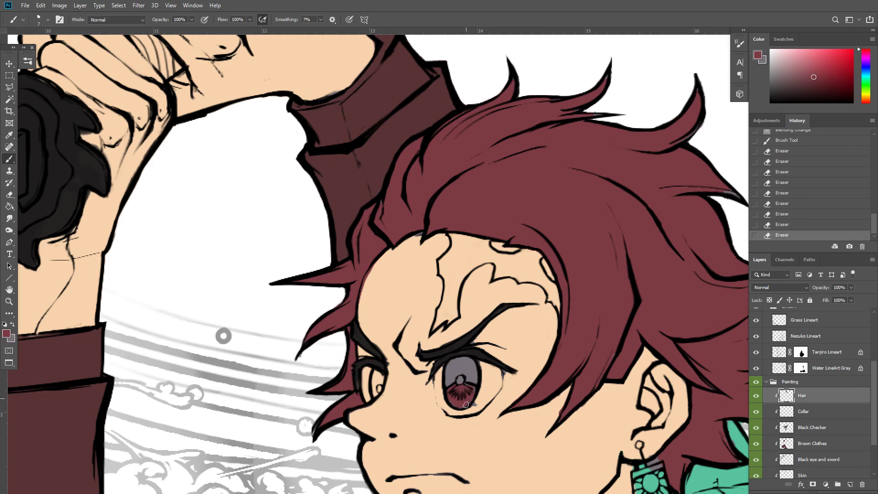
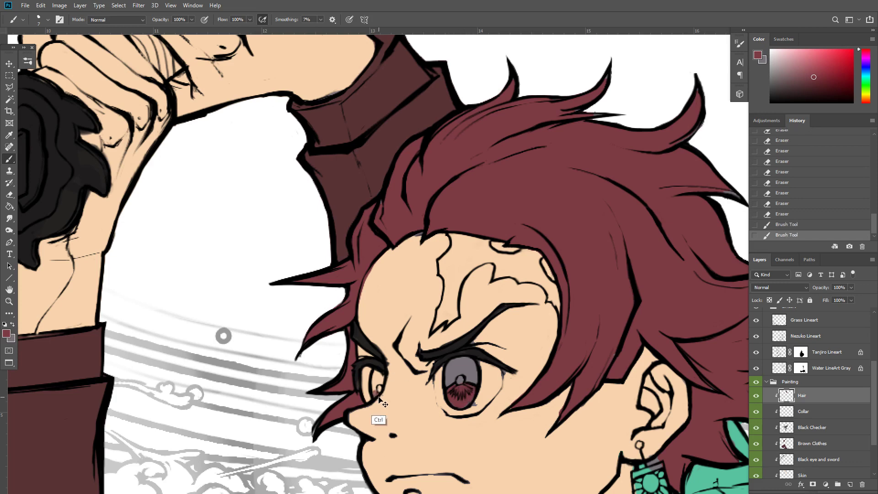
key(ctrl+minus)
drag(370, 387, 664, 306)
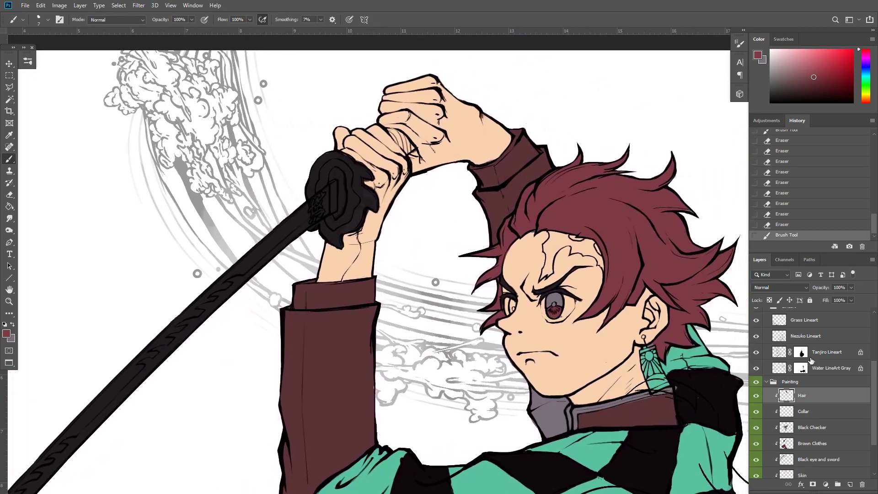
Add a layer named Black above the Hair layer and clip it to the layers below
click(850, 484)
double_click(799, 396)
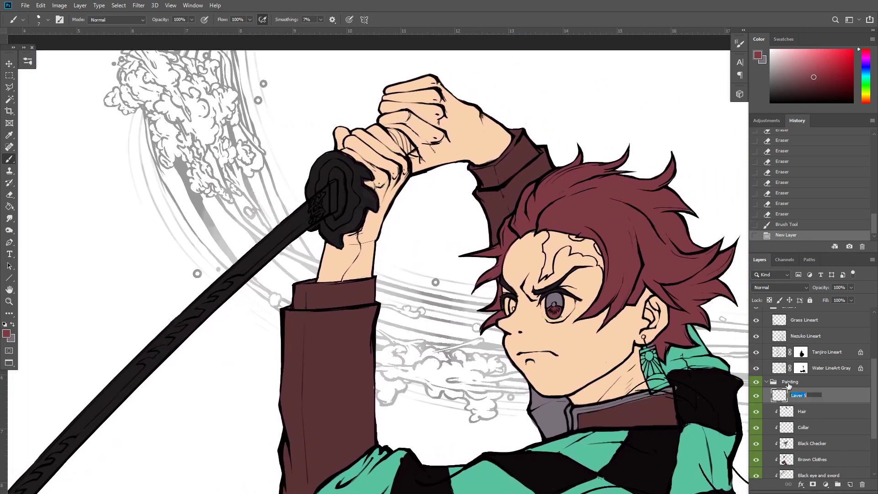
key(Return)
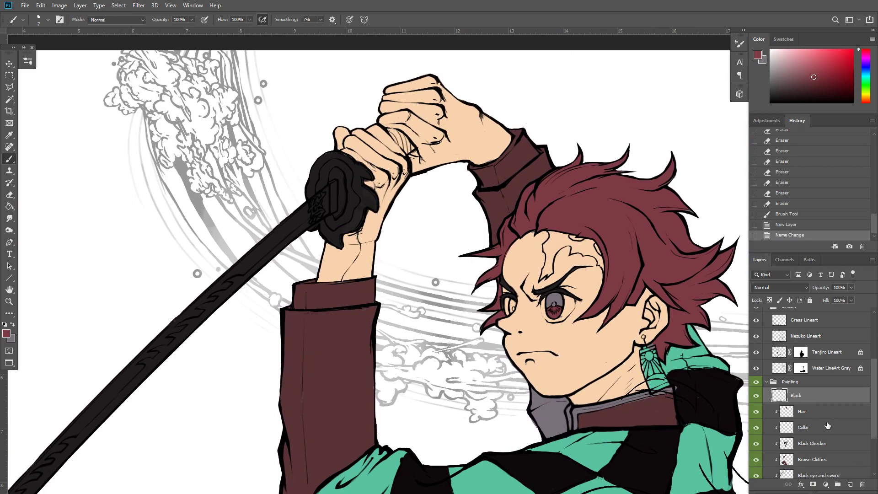
alt+click(819, 404)
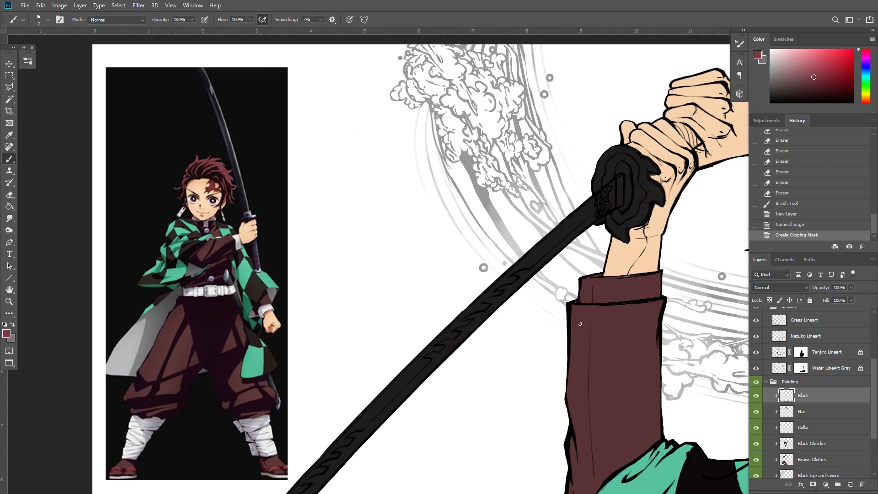
Sample a near-black from the reference image and brush the first shadow strokes onto the front hair on the Black layer
key(x)
alt+click(199, 197)
drag(490, 327, 219, 353)
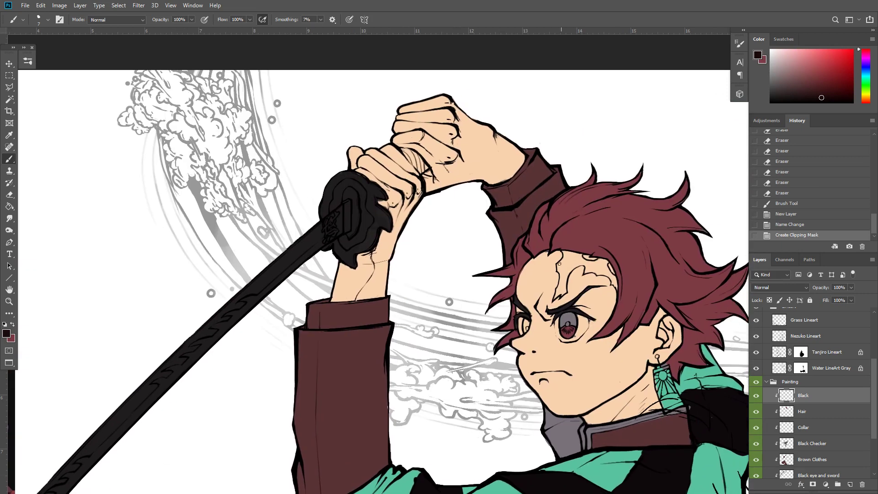
drag(550, 218, 544, 240)
drag(569, 208, 550, 234)
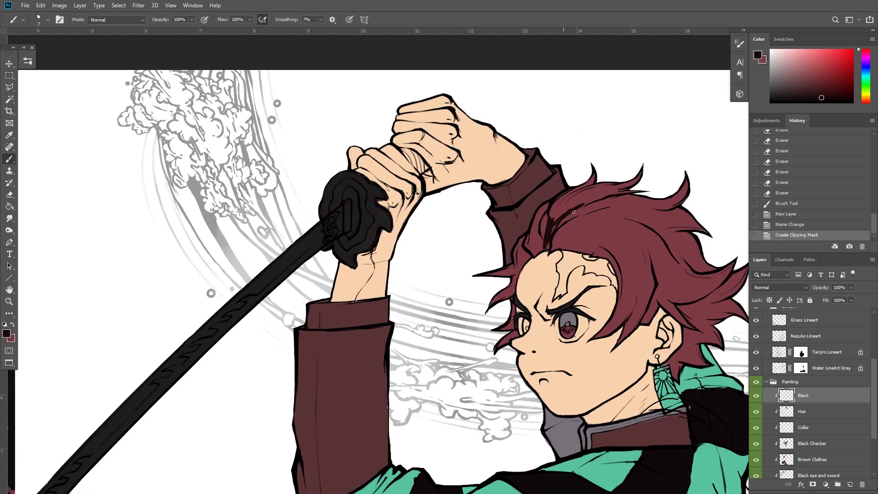
Shade the front locks above the forehead and beside the far side of the face in near-black with a larger brush
key(bracketright)
key(bracketright)
key(bracketright)
key(bracketright)
key(bracketright)
key(bracketright)
drag(592, 198, 539, 237)
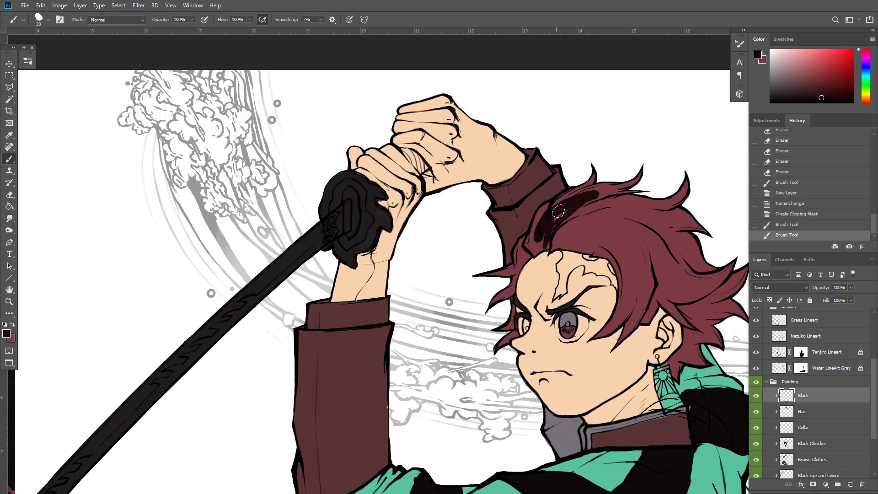
key(ctrl+z)
mouse_move(590, 200)
mouse_down()
mouse_move(553, 240)
mouse_move(551, 214)
mouse_move(542, 217)
mouse_move(542, 247)
mouse_move(531, 236)
mouse_move(519, 249)
mouse_move(524, 262)
mouse_move(503, 273)
mouse_move(520, 267)
mouse_move(503, 300)
mouse_move(528, 316)
mouse_move(517, 306)
mouse_move(515, 347)
mouse_up()
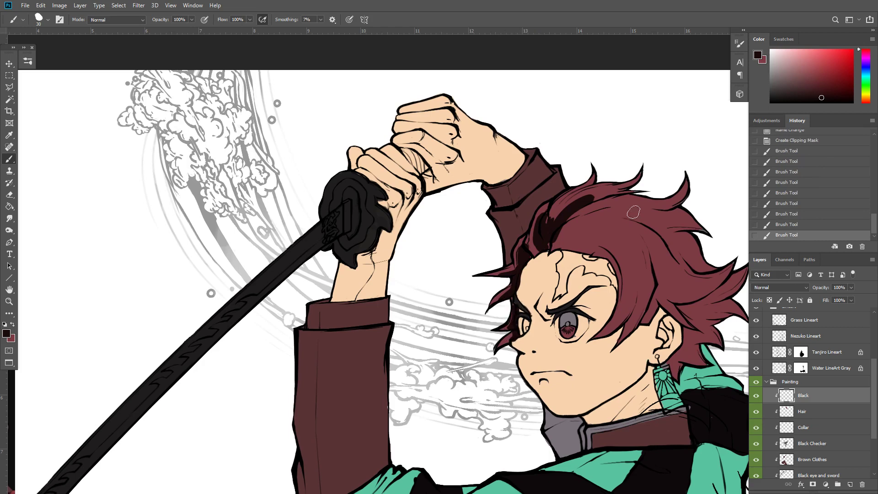
Brush near-black shadows over the fringe and the back locks, and set the Black layer's opacity to 33%
mouse_move(600, 214)
mouse_down()
mouse_move(558, 243)
mouse_move(603, 244)
mouse_move(579, 242)
mouse_move(605, 231)
mouse_move(642, 250)
mouse_move(673, 304)
mouse_move(707, 296)
mouse_move(690, 312)
mouse_up()
key(ctrl+z)
drag(686, 316, 606, 321)
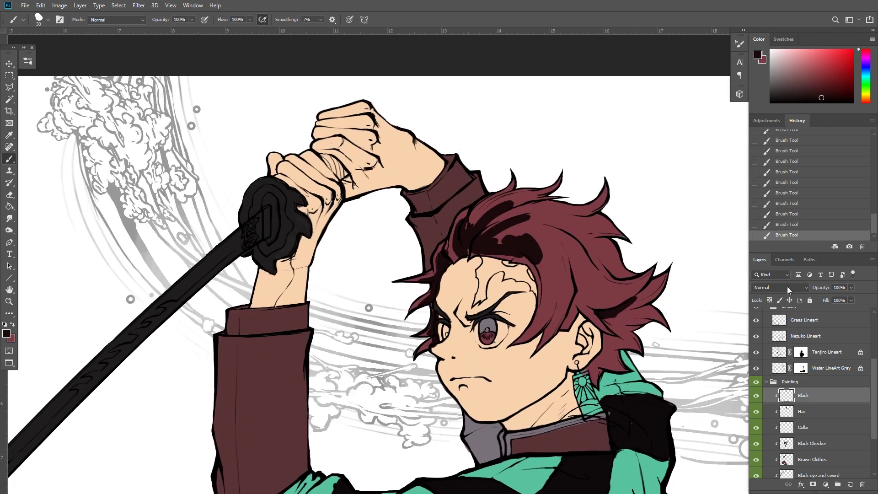
drag(817, 288, 780, 293)
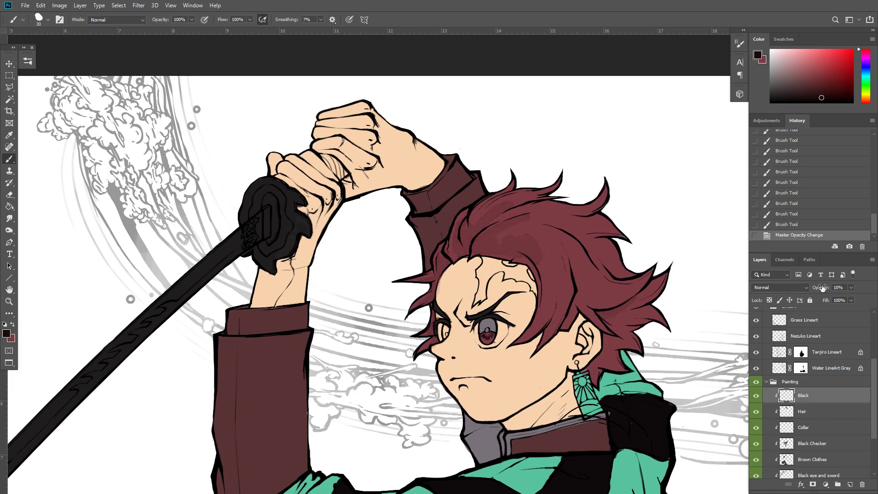
mouse_move(822, 289)
mouse_down()
mouse_move(841, 288)
mouse_move(833, 290)
mouse_up()
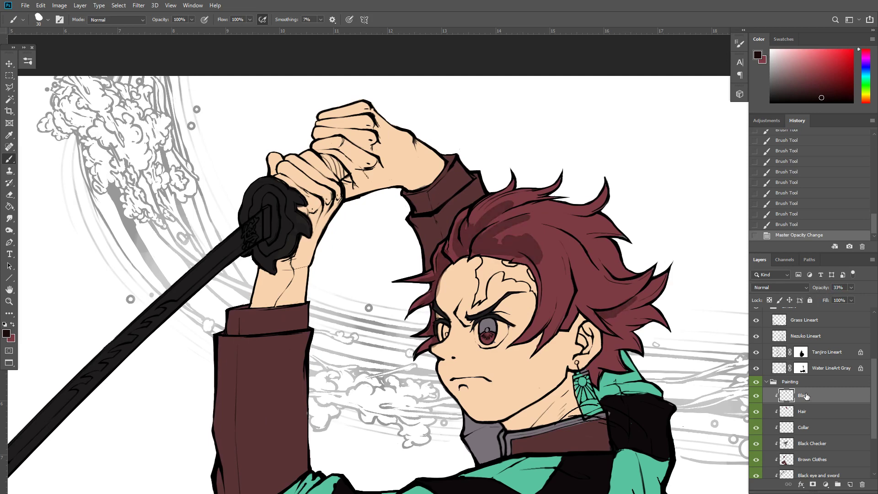
double_click(803, 396)
drag(577, 288, 576, 280)
key(s)
key(h)
key(a)
key(d)
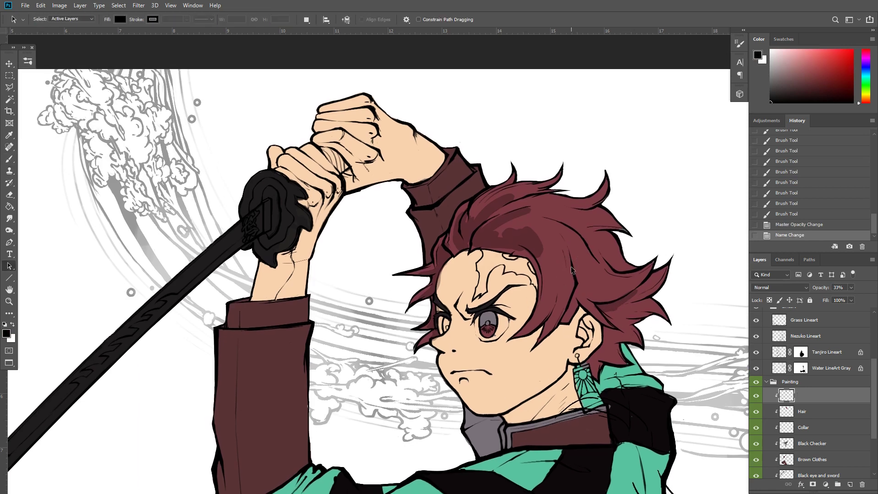
key(ctrl+z)
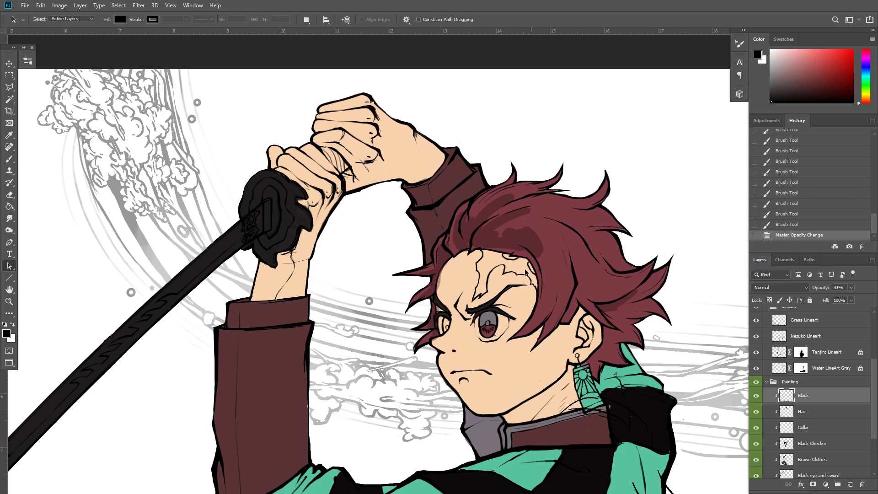
Brush black shadows across the crown, the side fringe and the locks behind the ear on the Black layer
drag(520, 240, 529, 218)
key(b)
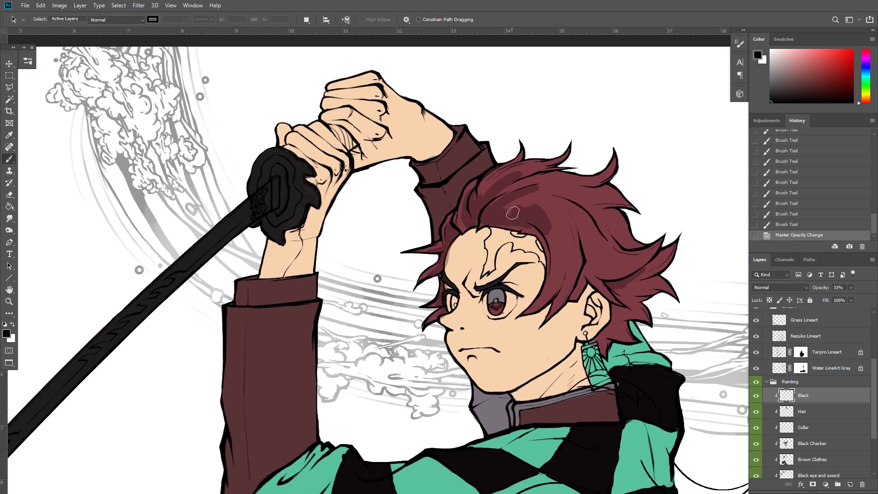
mouse_move(510, 223)
mouse_down()
mouse_move(530, 194)
mouse_move(512, 198)
mouse_move(553, 249)
mouse_move(549, 231)
mouse_move(553, 276)
mouse_move(547, 274)
mouse_move(562, 274)
mouse_move(556, 298)
mouse_move(567, 243)
mouse_move(567, 270)
mouse_move(587, 268)
mouse_move(602, 288)
mouse_move(577, 327)
mouse_up()
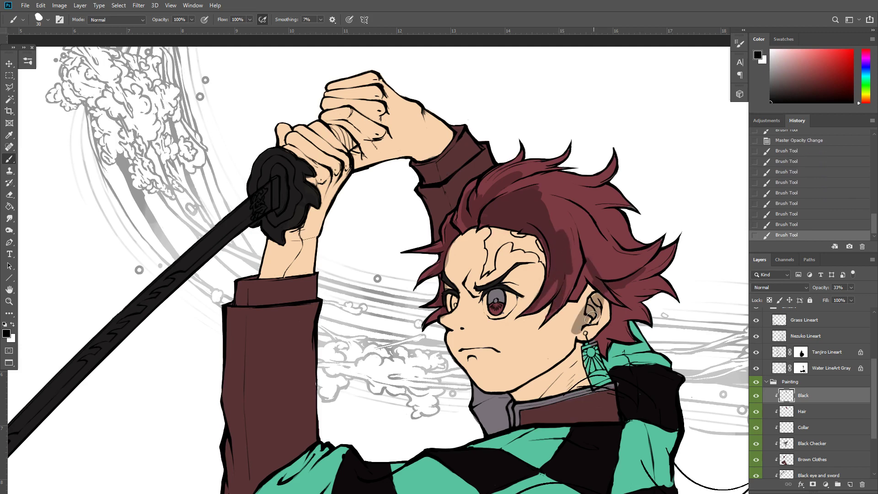
key(ctrl+z)
mouse_move(585, 264)
mouse_down()
mouse_move(595, 277)
mouse_move(594, 260)
mouse_move(632, 275)
mouse_up()
mouse_move(624, 314)
mouse_down()
mouse_move(627, 339)
mouse_move(607, 335)
mouse_move(604, 351)
mouse_move(607, 338)
mouse_move(582, 342)
mouse_up()
Smudge the dark red on the Hair layer into the lineart of the lock below the ear, using a smaller smudge brush
key(r)
key(ctrl+z)
click(818, 412)
scroll(585, 341, up, 3)
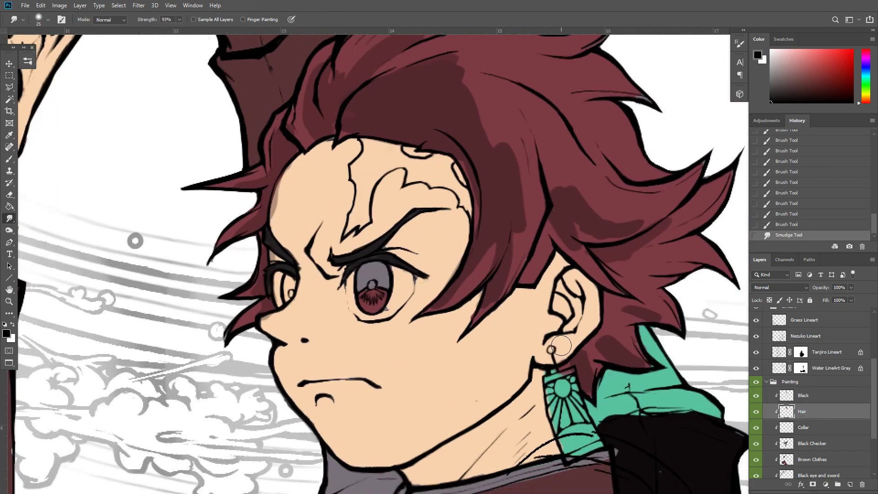
mouse_move(562, 346)
mouse_down()
mouse_move(568, 375)
mouse_move(565, 368)
mouse_move(579, 362)
mouse_move(547, 371)
mouse_move(573, 364)
mouse_move(548, 382)
mouse_move(571, 367)
mouse_move(555, 377)
mouse_move(600, 368)
mouse_move(582, 363)
mouse_move(583, 383)
mouse_up()
key(bracketleft)
key(bracketleft)
drag(586, 379, 590, 389)
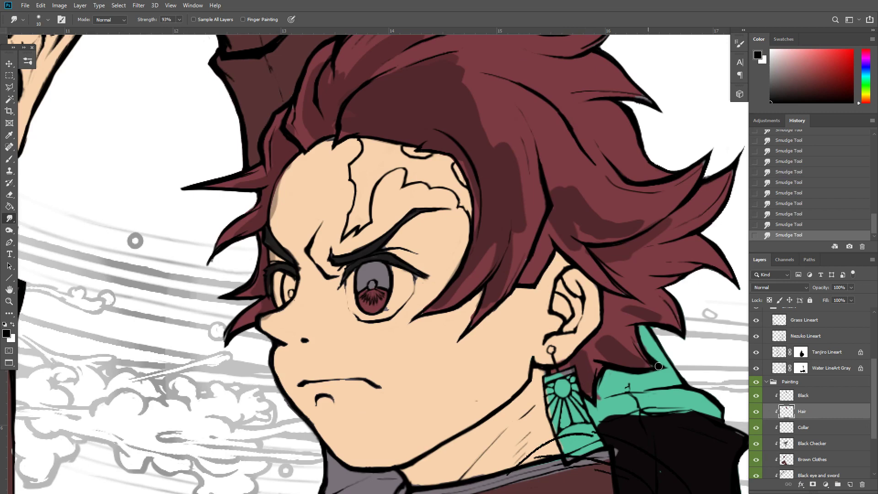
Toggle the Black layer's visibility to check the shadows, and smudge its shading in the lock below the ear
drag(679, 299, 624, 320)
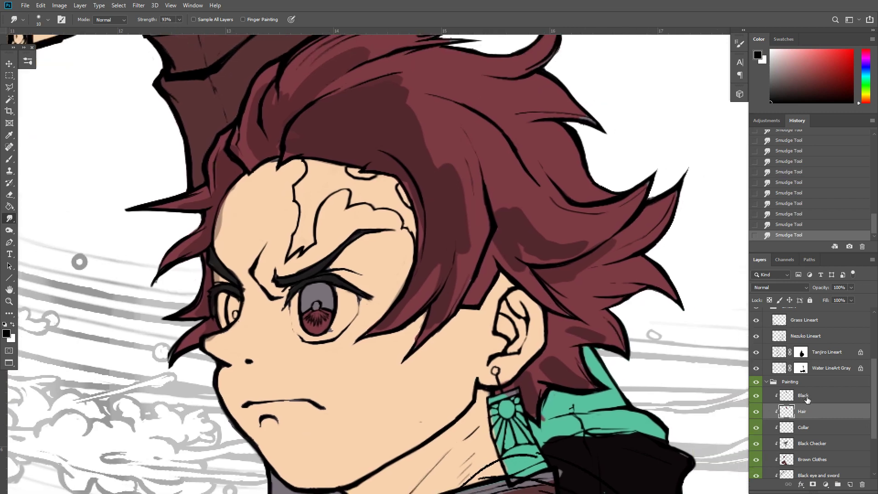
click(806, 398)
click(757, 396)
click(757, 397)
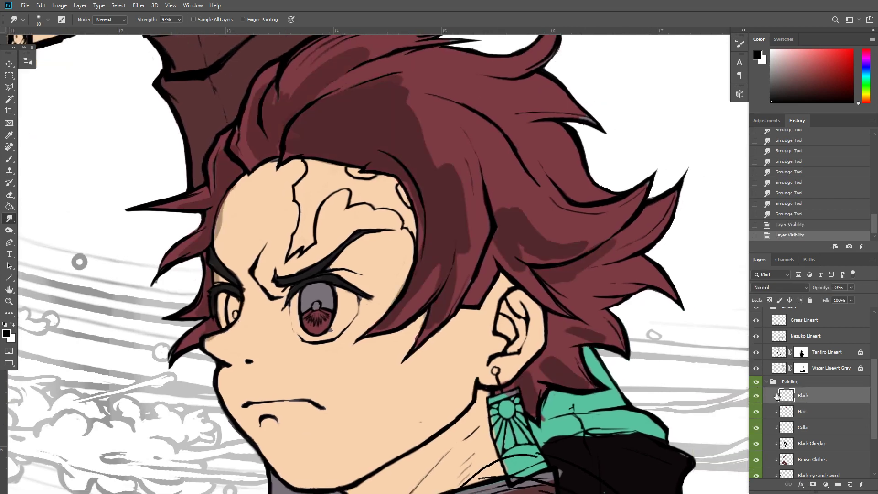
drag(513, 386, 521, 381)
drag(515, 388, 532, 369)
drag(531, 380, 541, 359)
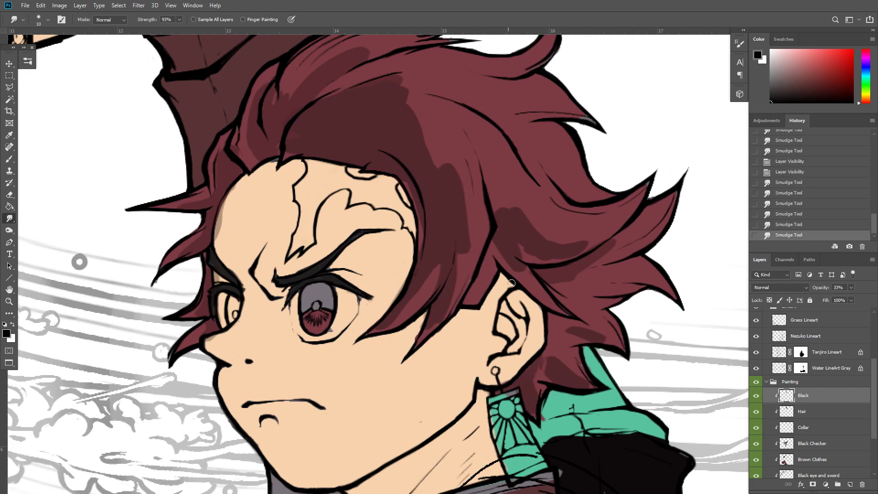
Blend the shadows above the ear and along the back locks on the Black layer with a larger smudge brush
key(bracketright)
key(bracketright)
key(bracketright)
drag(520, 252, 537, 275)
drag(517, 255, 563, 299)
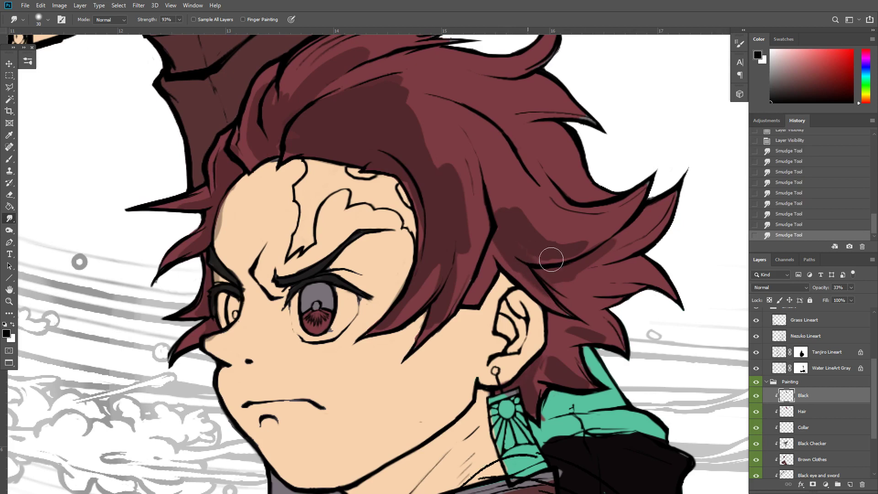
drag(545, 255, 556, 253)
mouse_move(549, 252)
mouse_down()
mouse_move(634, 215)
mouse_move(600, 250)
mouse_move(641, 228)
mouse_up()
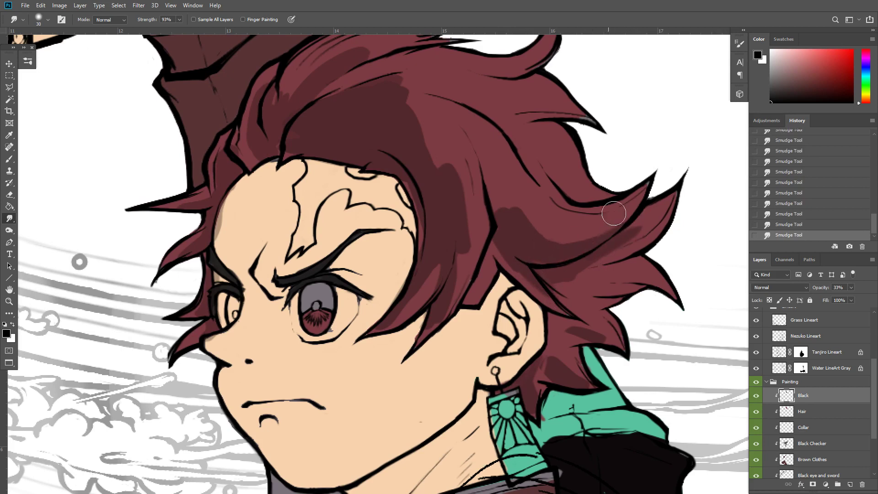
Smudge the shadow edges along the side fringe and crown on the Black layer into soft transitions
mouse_move(499, 201)
mouse_down()
mouse_move(483, 171)
mouse_move(502, 255)
mouse_up()
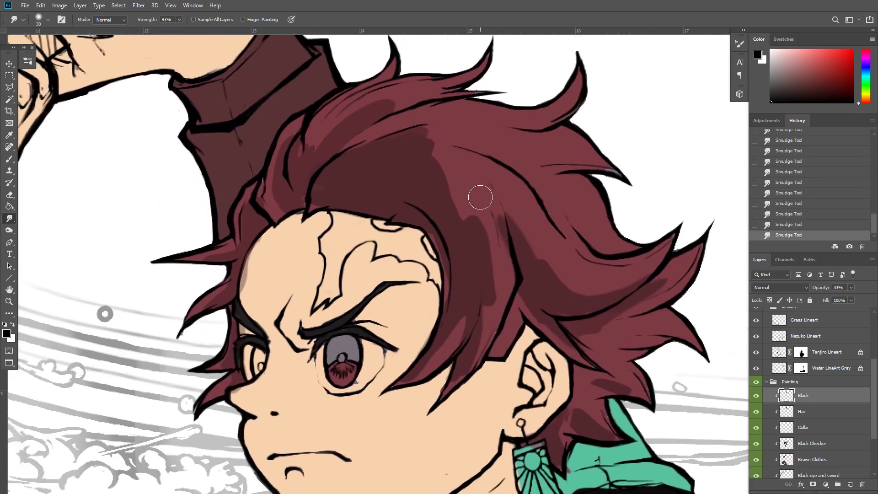
mouse_move(478, 225)
mouse_down()
mouse_move(501, 301)
mouse_move(489, 272)
mouse_move(485, 317)
mouse_move(453, 316)
mouse_up()
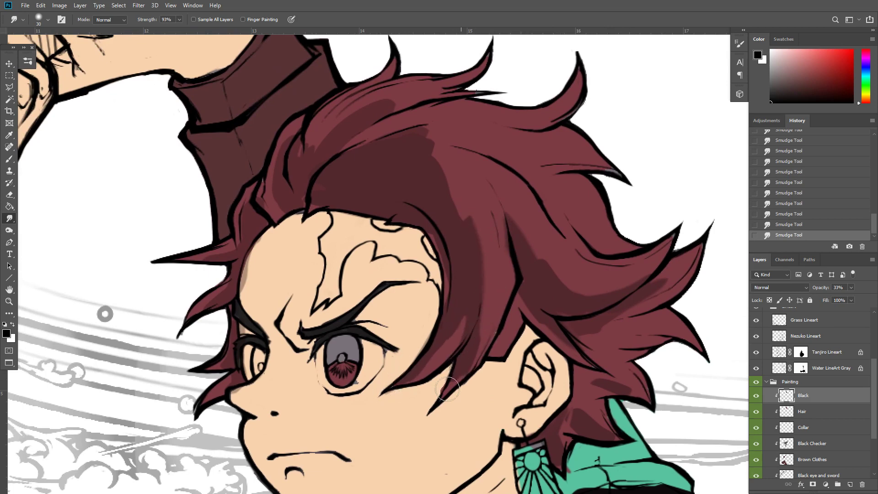
mouse_move(466, 213)
mouse_down()
mouse_move(428, 169)
mouse_move(447, 162)
mouse_move(415, 146)
mouse_move(433, 146)
mouse_move(460, 211)
mouse_move(476, 222)
mouse_move(458, 222)
mouse_move(489, 245)
mouse_up()
drag(459, 222, 487, 232)
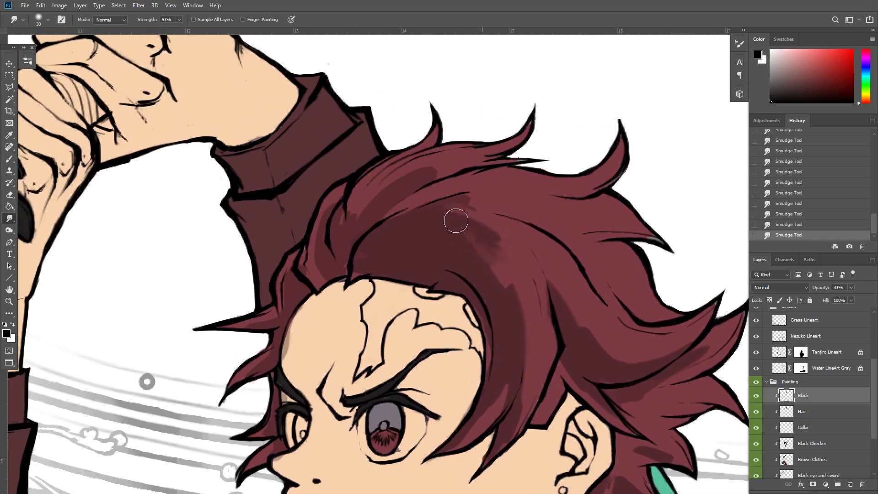
mouse_move(453, 208)
mouse_down()
mouse_move(427, 208)
mouse_move(432, 216)
mouse_move(454, 191)
mouse_move(417, 179)
mouse_move(481, 163)
mouse_move(337, 207)
mouse_up()
key(ctrl+minus)
key(ctrl+minus)
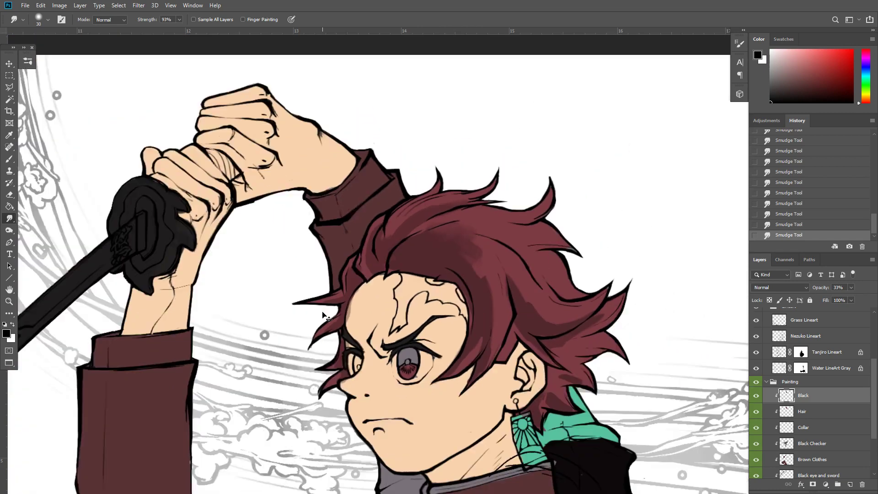
drag(322, 312, 360, 263)
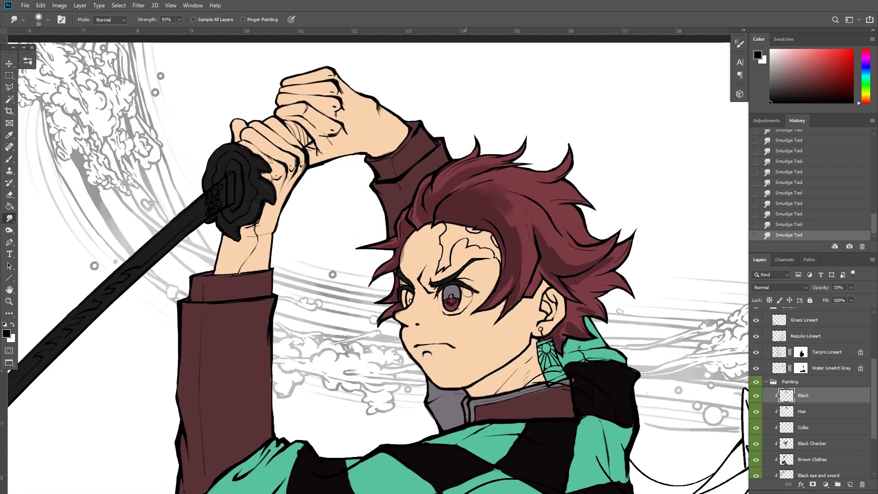
Add a new layer above the Black layer and brush black over the upper part of the near eye's iris
drag(527, 355, 537, 318)
click(852, 485)
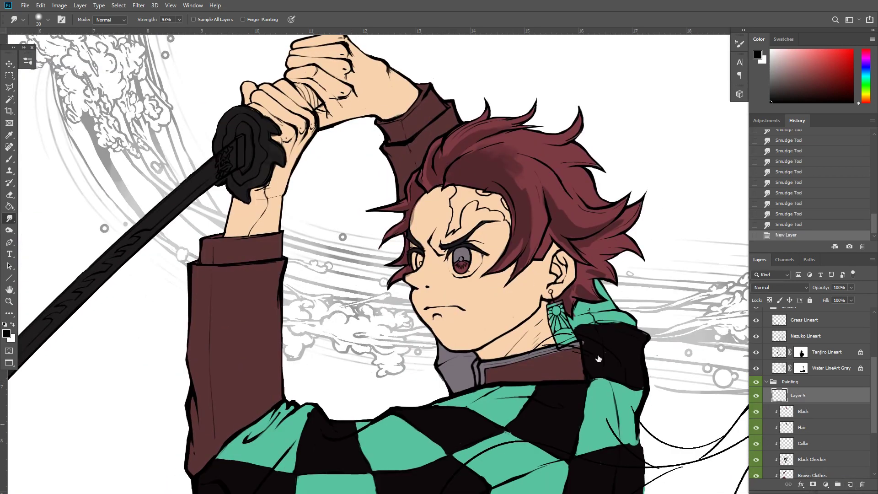
key(b)
drag(462, 252, 458, 262)
drag(458, 258, 463, 251)
drag(458, 263, 467, 244)
mouse_move(460, 258)
mouse_down()
mouse_move(467, 243)
mouse_move(459, 266)
mouse_move(456, 251)
mouse_up()
scroll(451, 253, up, 3)
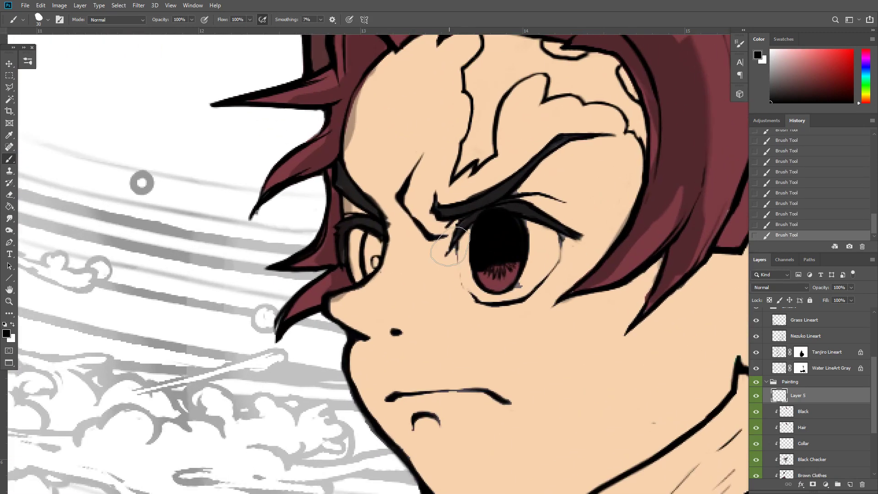
Brush black into the far eye's iris on the new layer and erase the spill and stray shading around that eye
mouse_move(366, 251)
mouse_down()
mouse_move(371, 258)
mouse_move(373, 239)
mouse_move(359, 260)
mouse_move(356, 240)
mouse_up()
key(e)
mouse_move(356, 240)
mouse_down()
mouse_move(359, 276)
mouse_move(344, 296)
mouse_up()
click(805, 411)
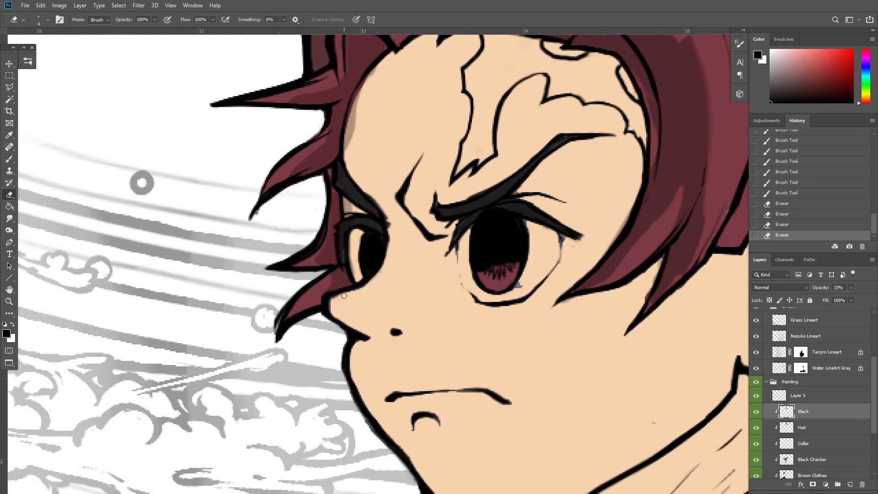
click(800, 398)
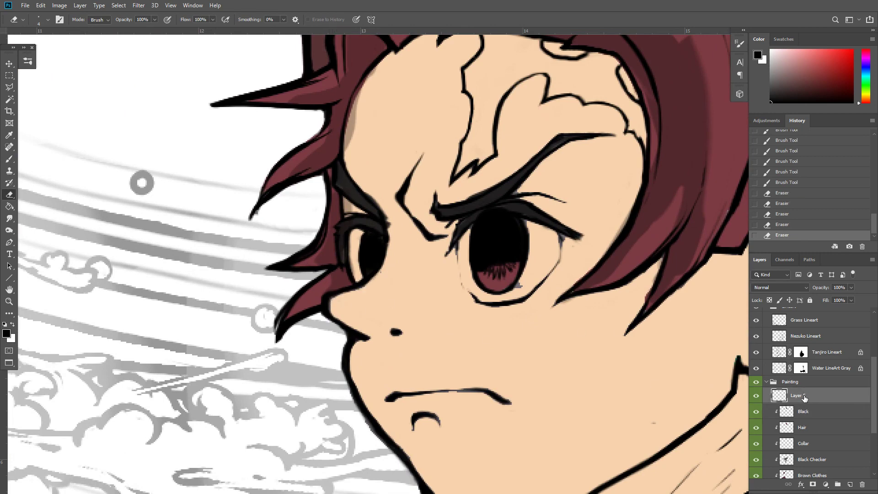
Rename the new layer holding the black iris paint as Black Eye
double_click(804, 398)
text(Black Egg)
click(795, 387)
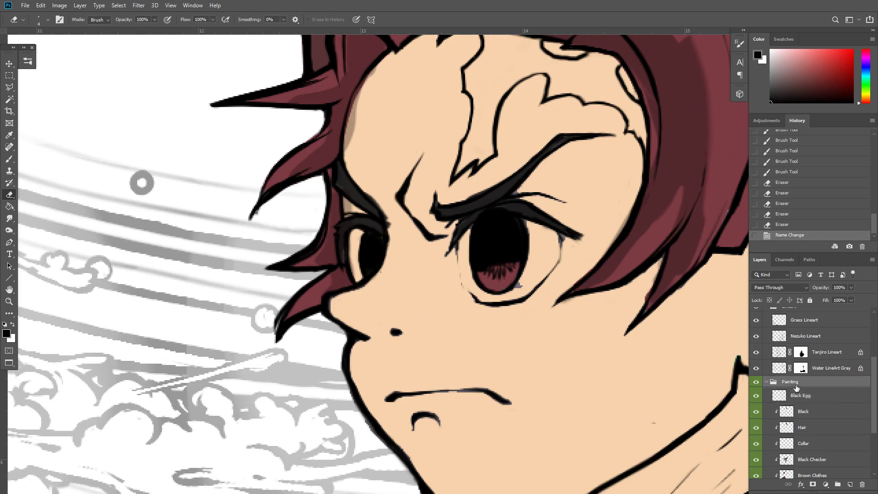
double_click(810, 396)
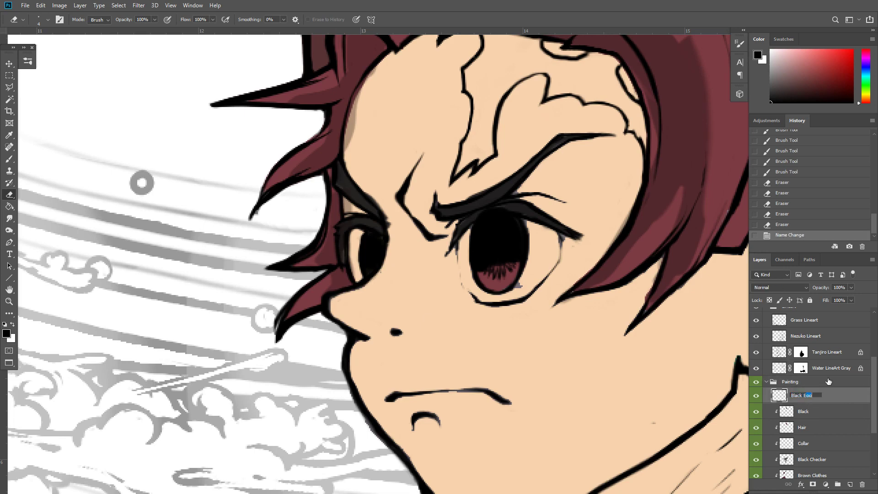
text(ye)
key(Return)
Review the whole illustration beside the character reference and return to Tanjiro's face
key(ctrl+minus)
key(ctrl+minus)
key(ctrl+minus)
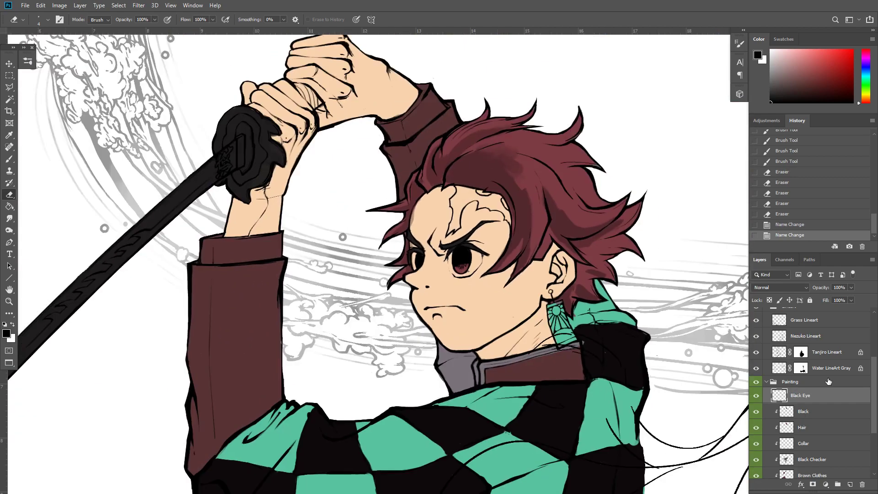
key(ctrl+minus)
key(ctrl+minus)
key(ctrl+minus)
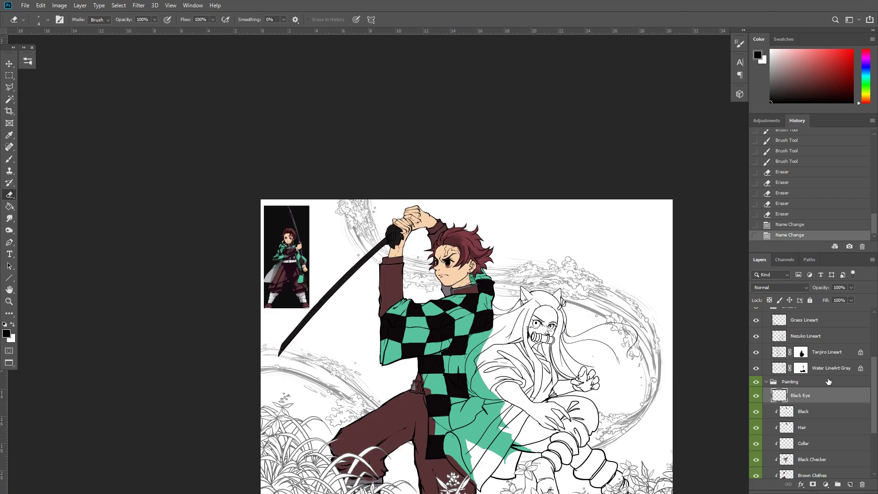
key(ctrl+minus)
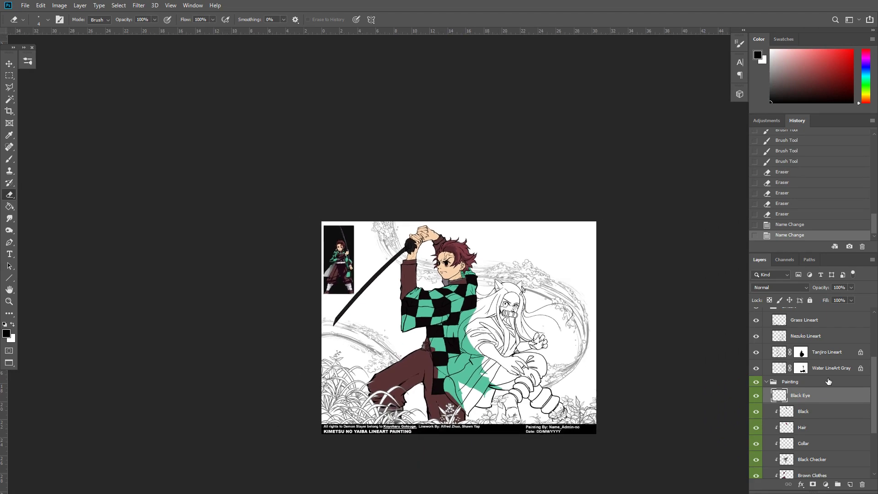
key(ctrl+minus)
key(ctrl+plus)
key(ctrl+plus)
key(ctrl+plus)
key(ctrl+plus)
key(ctrl+plus)
key(ctrl+plus)
key(ctrl+plus)
key(ctrl+plus)
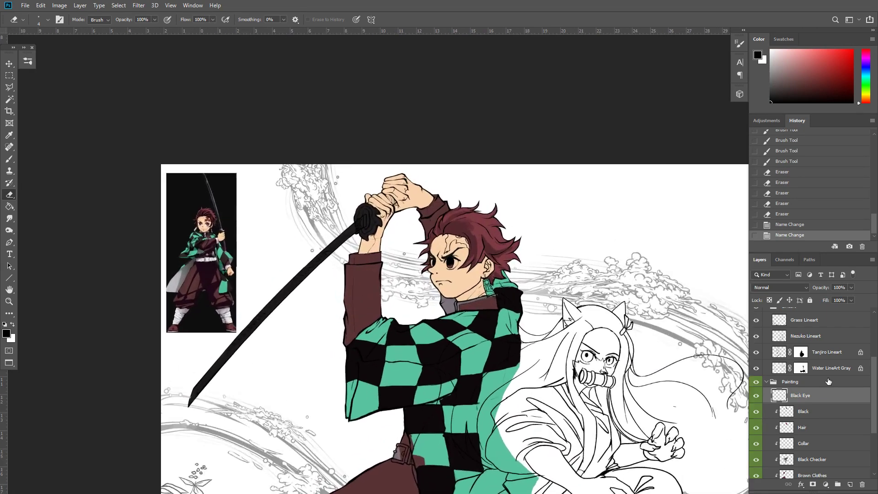
Compare the eyes with the Black Eye layer hidden and shown, and move it below the Black layer in the clipped stack
key(shift+r)
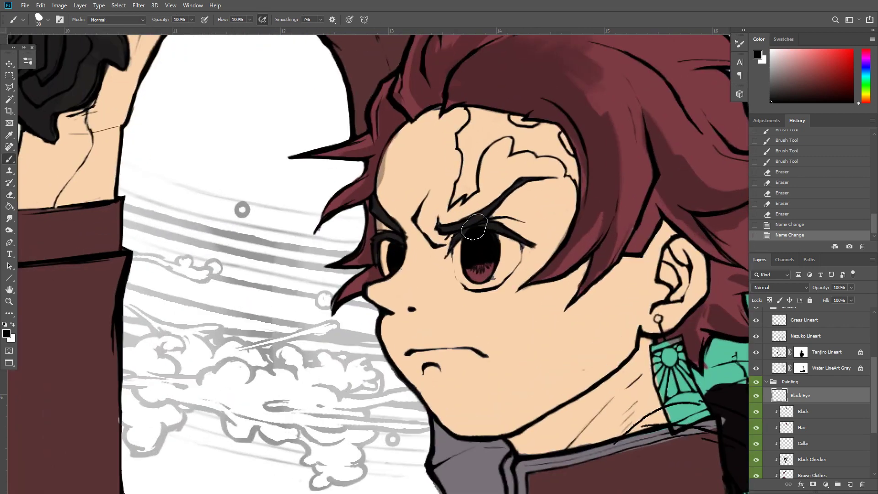
click(801, 413)
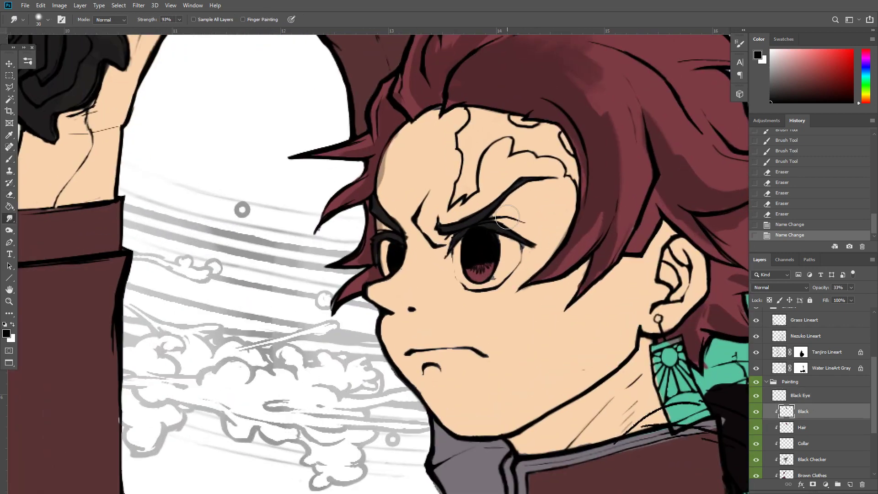
click(757, 397)
click(757, 397)
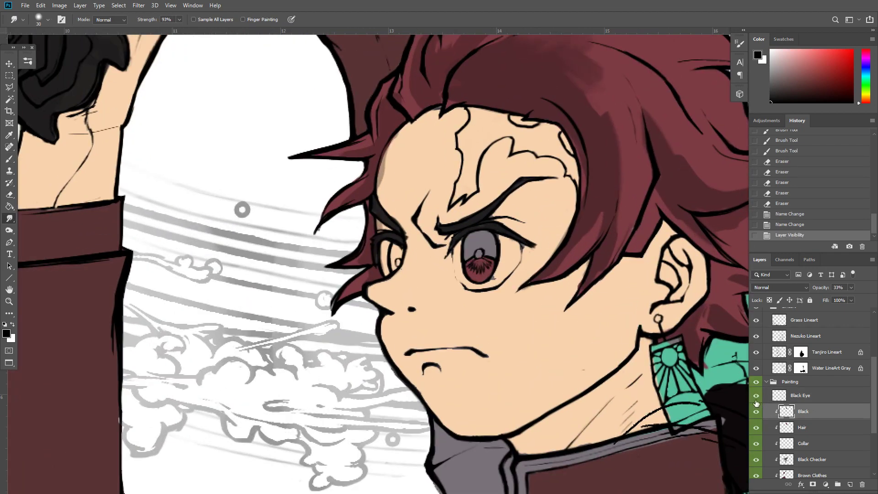
click(757, 397)
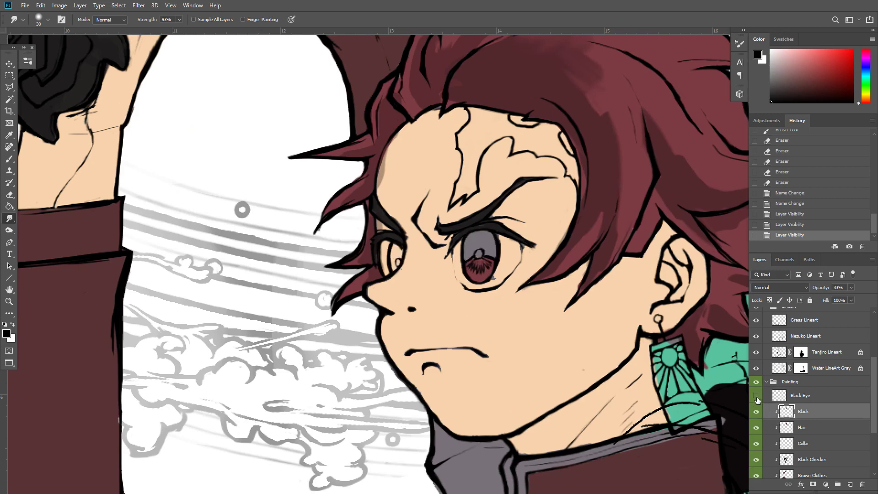
click(757, 397)
click(819, 397)
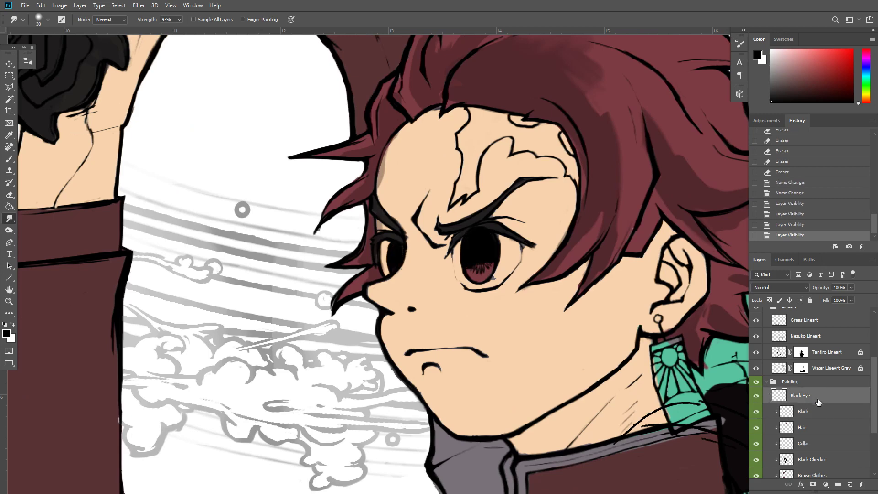
drag(818, 402, 876, 409)
Cut the eyebrow and eye area from the Black eye and sword layer onto a new layer using a rectangular selection
drag(873, 421, 874, 449)
scroll(799, 381, up, 2)
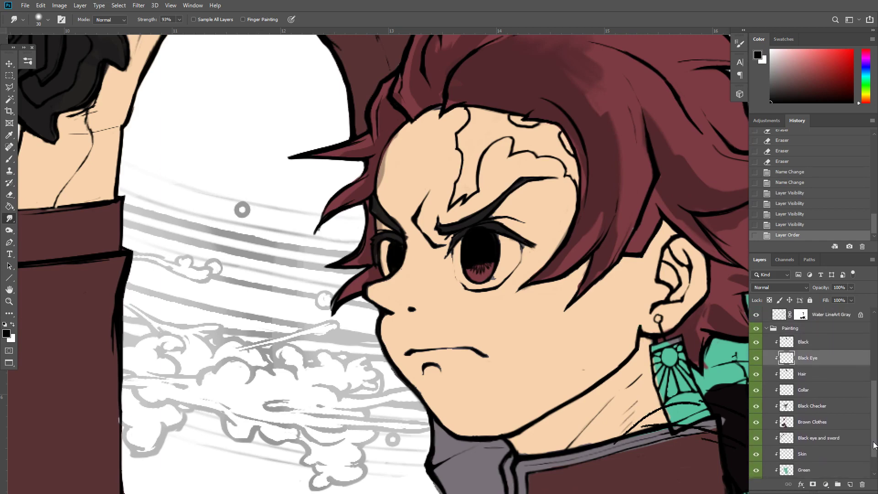
click(756, 378)
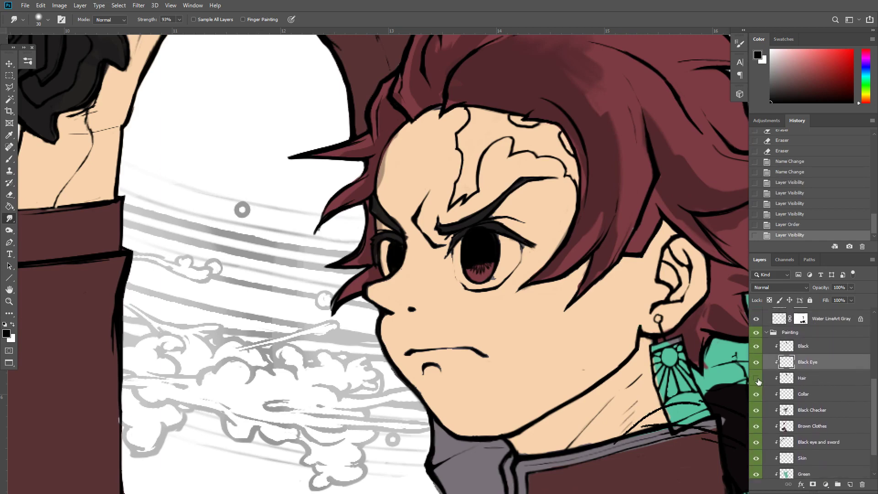
click(756, 378)
click(757, 442)
click(757, 443)
click(809, 442)
key(m)
drag(609, 139, 286, 337)
key(ctrl+shift+j)
Move the cut-out layer to the top of the Painting group and clip it and the released layers beneath it again
drag(825, 440, 816, 340)
alt+click(819, 450)
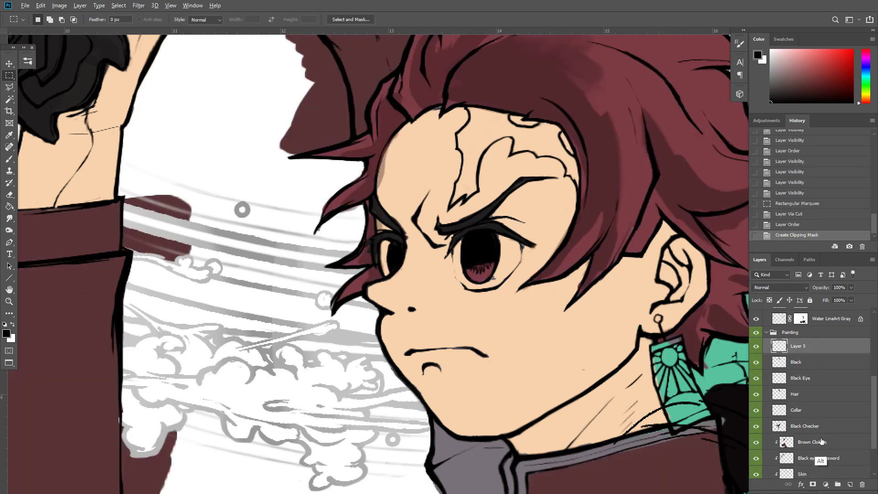
alt+click(818, 434)
alt+click(817, 418)
alt+click(815, 402)
alt+click(814, 386)
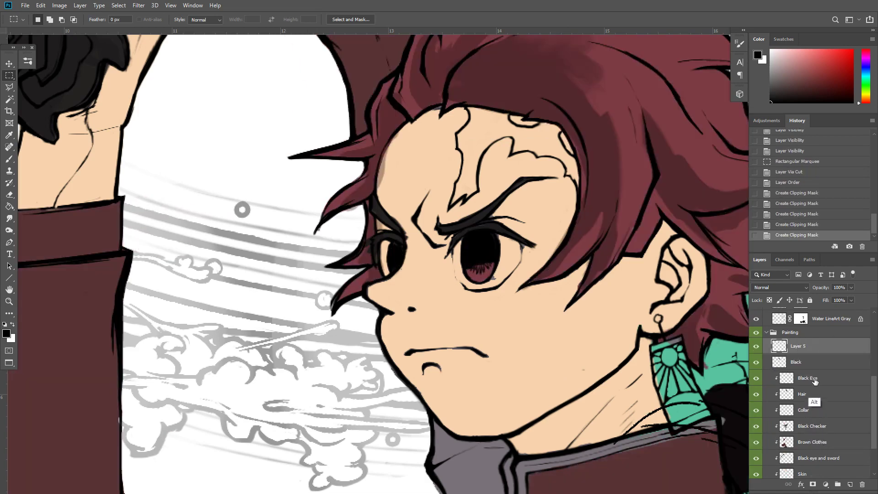
alt+click(812, 370)
alt+click(794, 354)
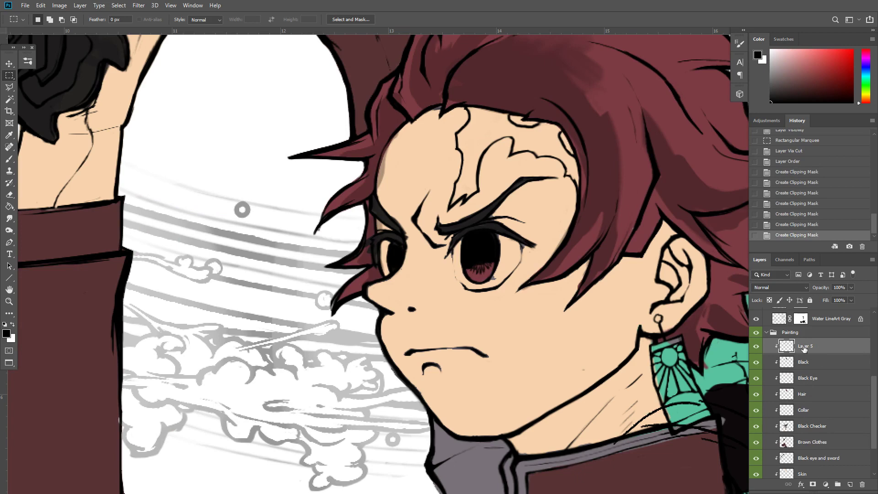
Name the cut-out layer Black eye and check its contents by hiding and showing it
double_click(804, 346)
text(Black eye)
key(Return)
click(757, 347)
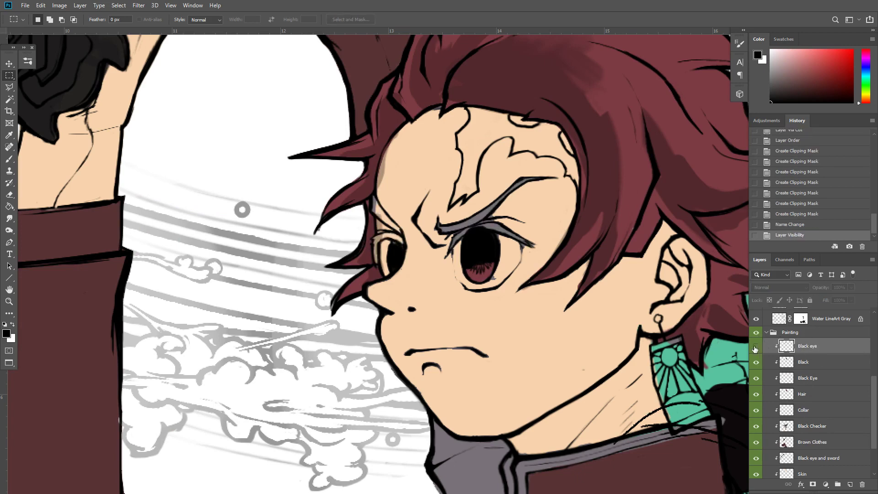
click(756, 346)
Rename the cut-out top layer as Eyebrow
double_click(813, 347)
text(E)
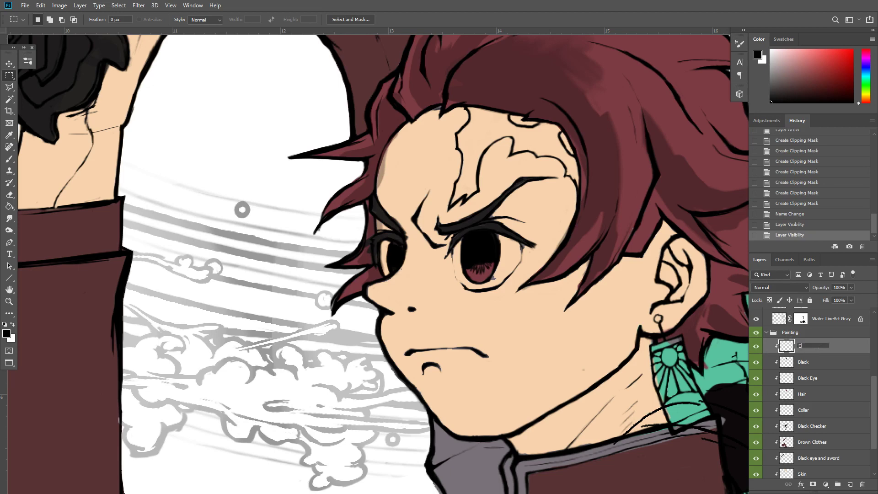
text(yebrow)
key(Return)
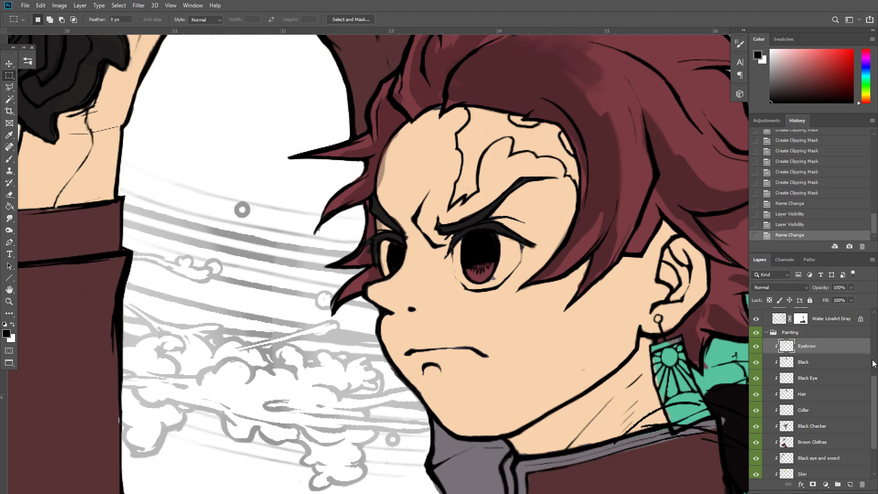
Hide the Black layer, compare the face without the Eyebrow layer, and make the Eyebrow layer active
click(756, 363)
click(757, 362)
click(764, 361)
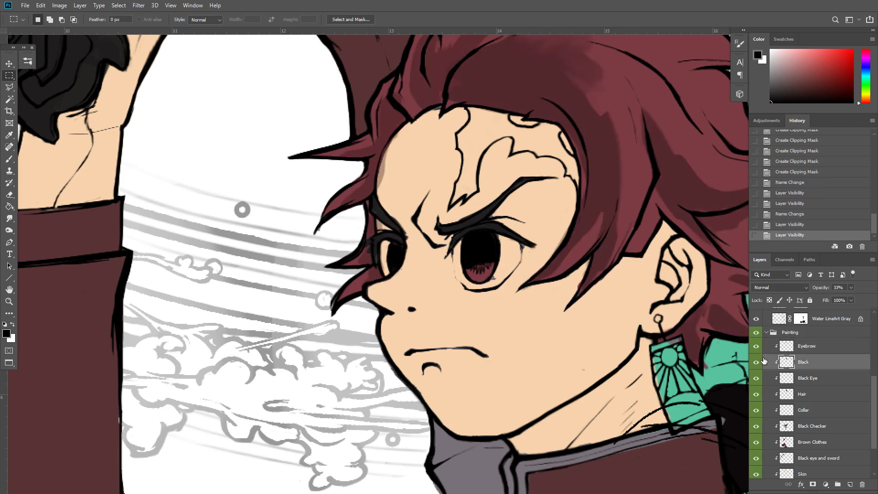
click(755, 362)
click(756, 347)
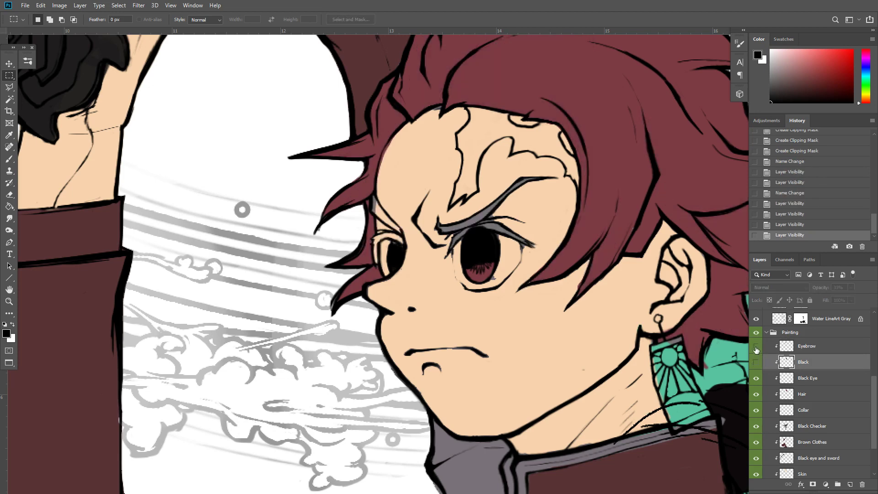
click(755, 346)
click(768, 347)
Clean up the outer edges of the far eye and eyebrow on the Eyebrow layer with the Eraser and a smaller Smudge brush
key(e)
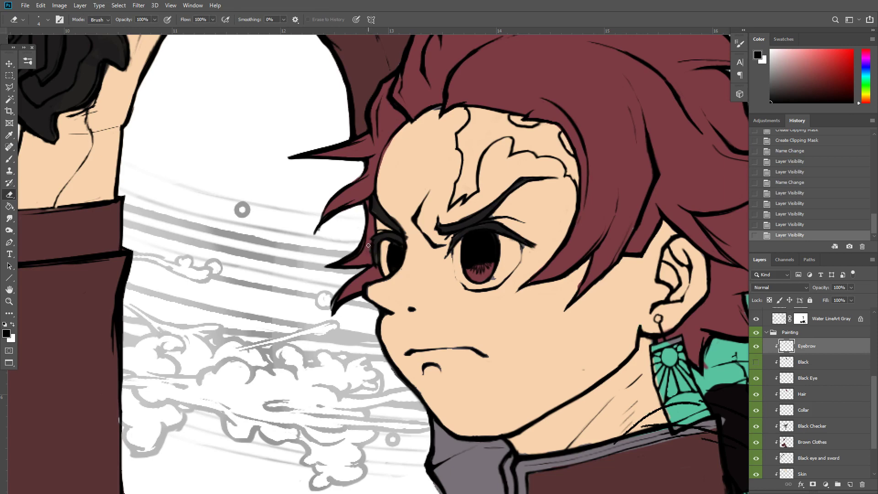
drag(368, 245, 377, 271)
key(r)
key(e)
key(r)
key(e)
key(r)
mouse_move(371, 208)
mouse_down()
mouse_move(397, 205)
mouse_move(383, 217)
mouse_move(380, 204)
mouse_move(385, 226)
mouse_move(375, 198)
mouse_up()
key(bracketleft)
key(bracketleft)
key(bracketleft)
key(bracketleft)
mouse_move(381, 208)
mouse_down()
mouse_move(376, 201)
mouse_move(383, 204)
mouse_up()
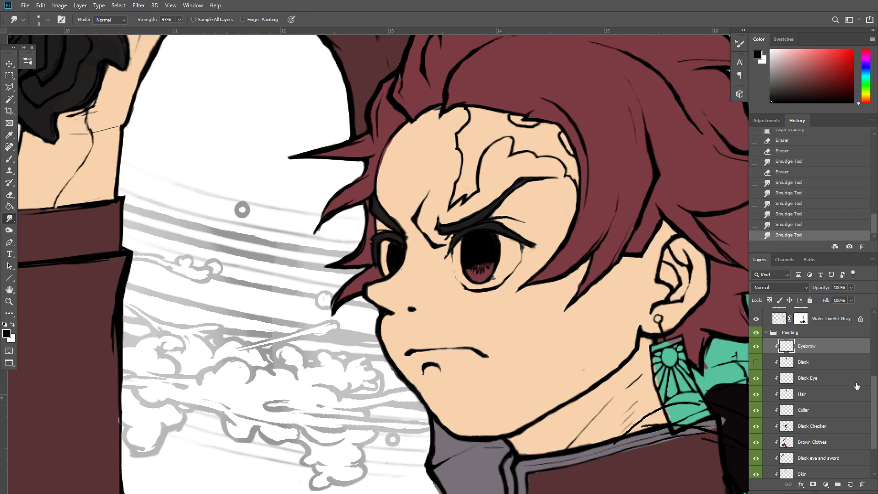
Check the fills beneath the lineart by toggling the Lineart group, Painting group and Eyebrow layer, and isolating the Base layer
scroll(758, 339, up, 3)
click(757, 324)
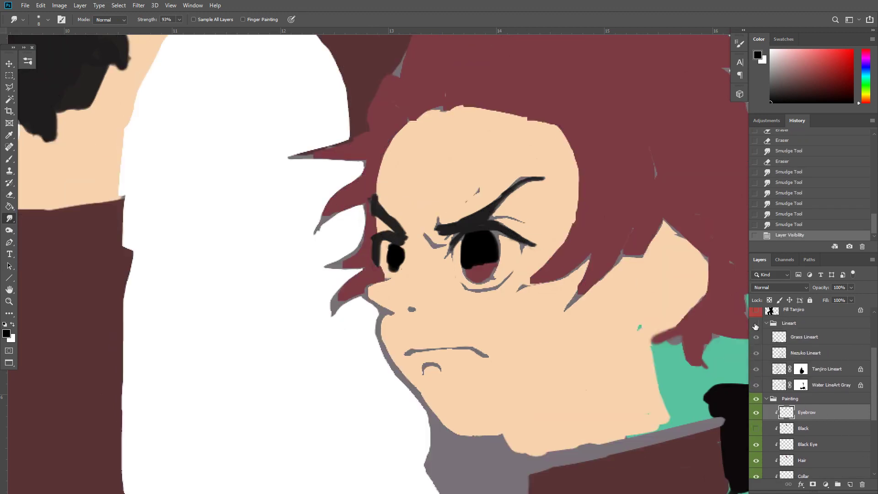
click(757, 324)
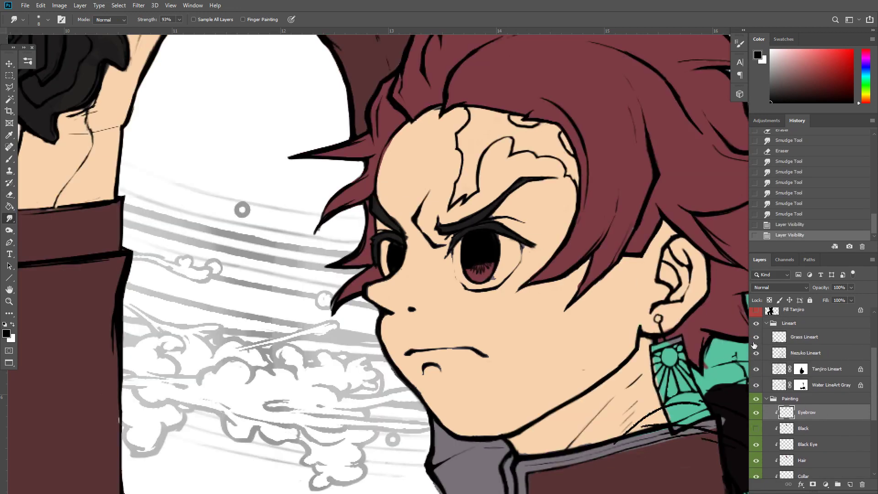
click(757, 399)
click(756, 401)
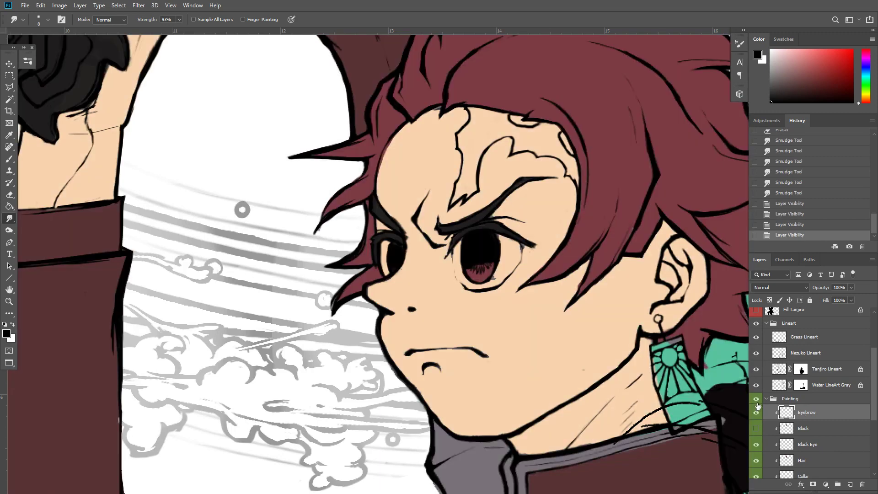
click(756, 413)
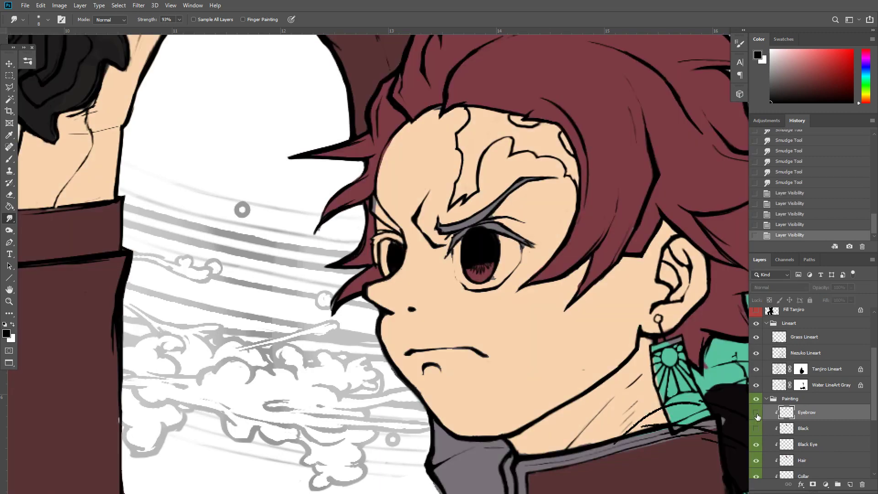
click(756, 413)
drag(874, 416, 874, 465)
alt+click(757, 458)
alt+click(756, 458)
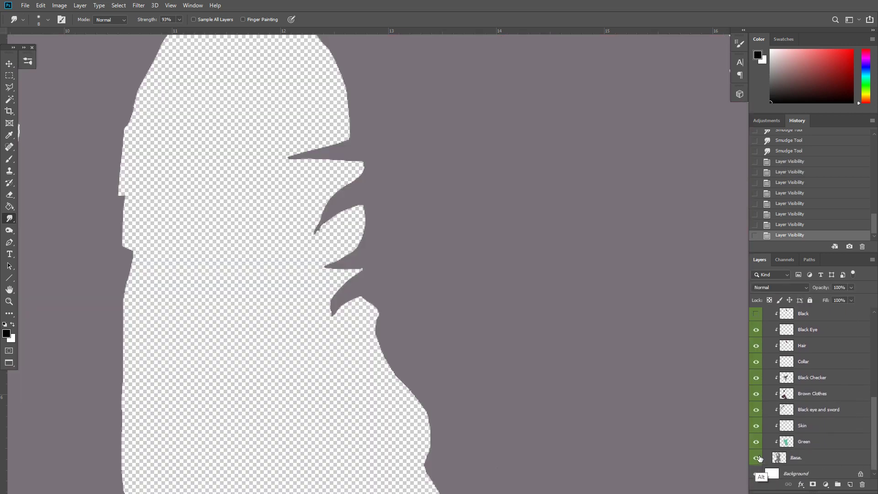
Smudge the skin color around the near eye on the Skin layer
click(795, 429)
drag(489, 218, 491, 219)
mouse_move(489, 219)
mouse_down()
mouse_move(508, 216)
mouse_move(460, 237)
mouse_up()
drag(471, 242, 494, 278)
drag(497, 275, 530, 253)
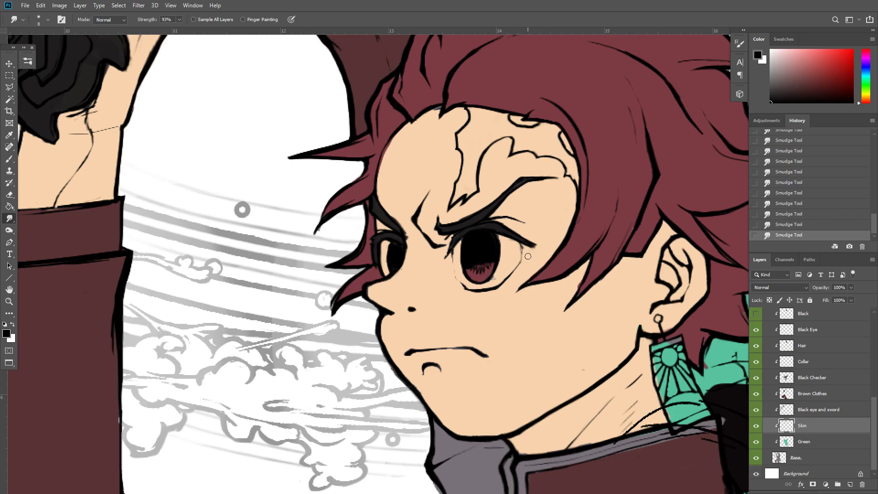
Show the Black shading layer again and rename it as Black hiar
scroll(500, 272, up, 1)
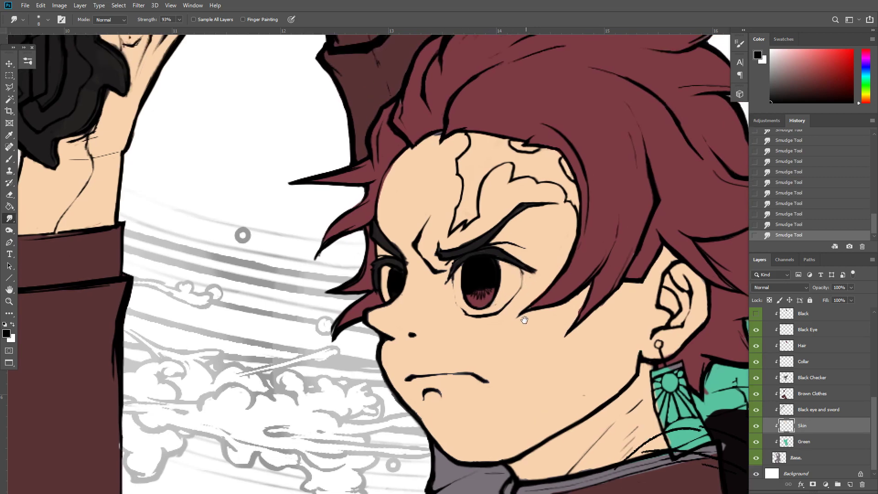
scroll(874, 408, up, 3)
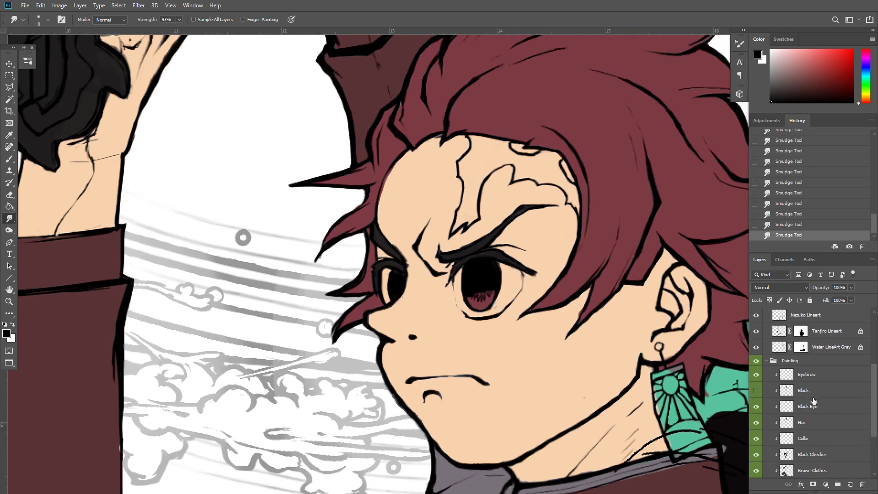
click(756, 390)
click(799, 390)
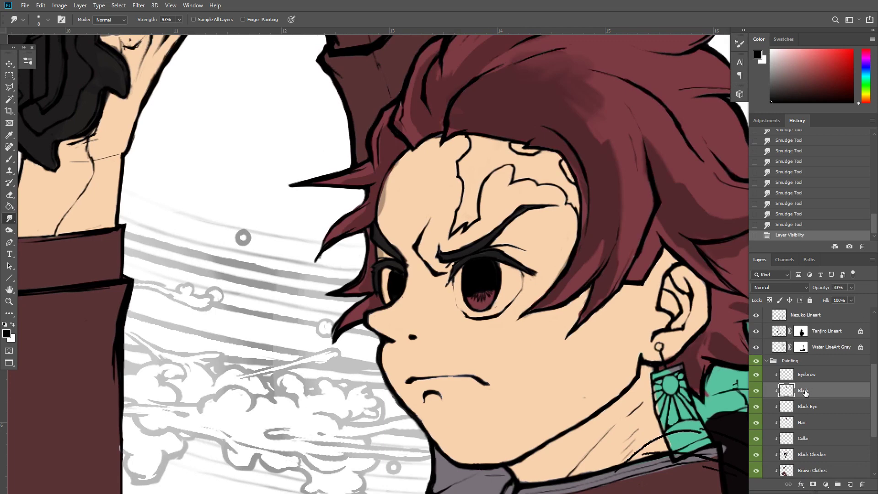
double_click(805, 391)
text(H)
key(Return)
Check the Eyebrow layer by toggling its visibility, and smudge the upper part of the near eye on the Black Eye layer
click(756, 375)
click(756, 374)
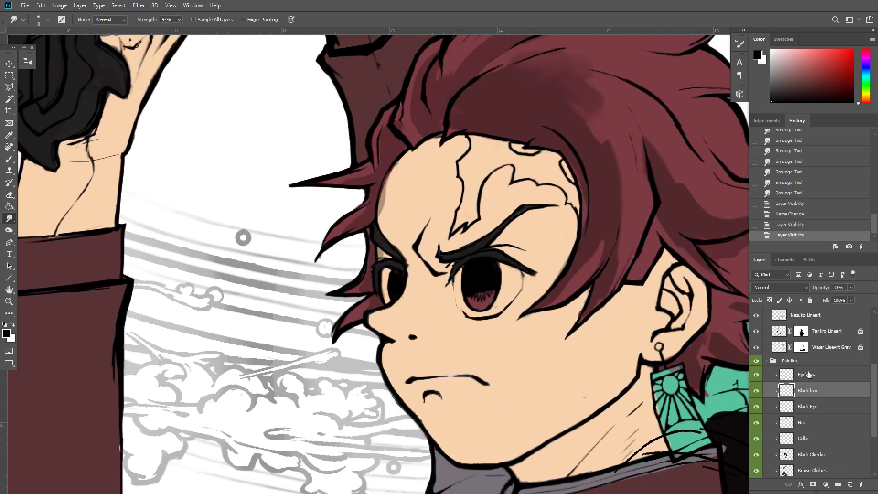
click(784, 376)
click(807, 426)
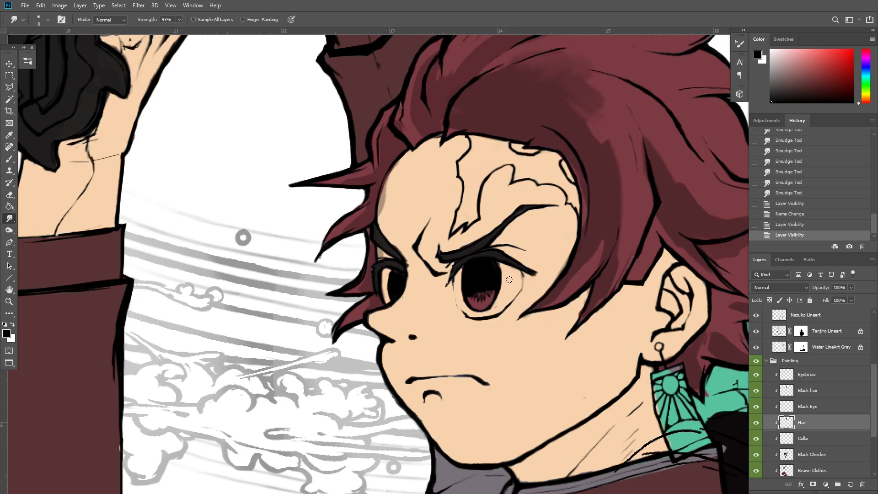
click(785, 405)
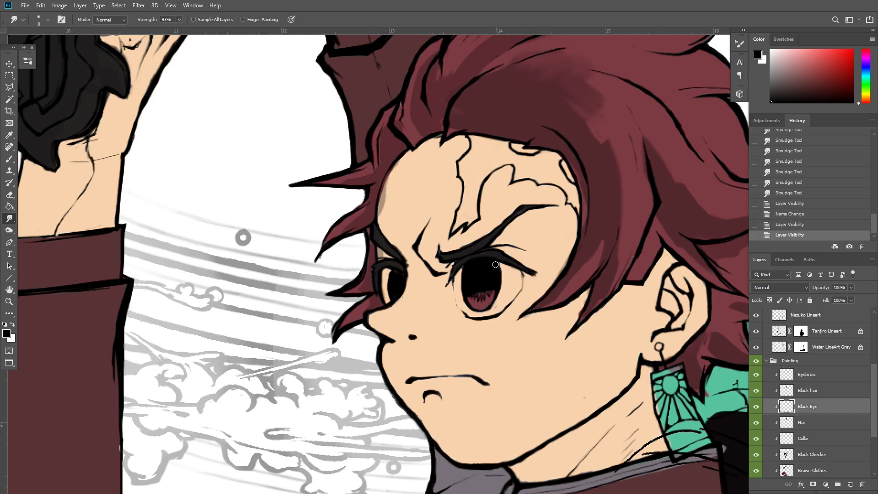
drag(496, 264, 500, 263)
drag(497, 266, 502, 269)
Smudge the skin color along the near eye's upper edge on the Skin layer with a size 10 brush
scroll(841, 433, down, 2)
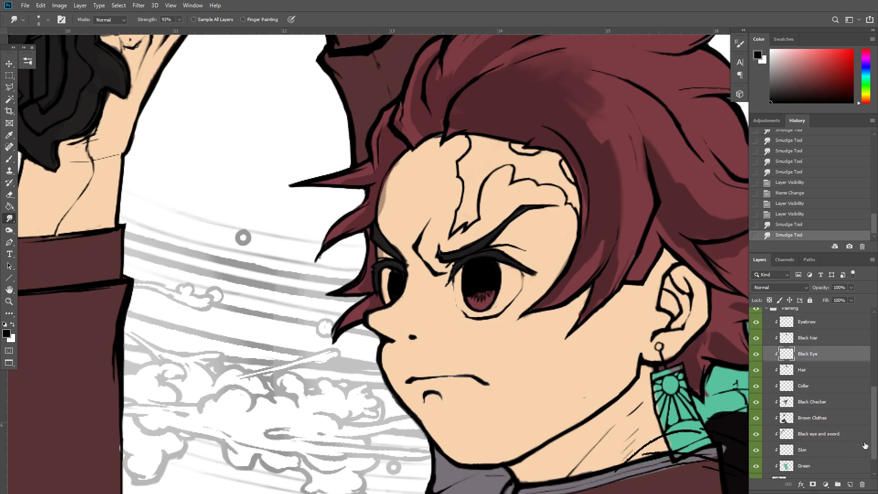
click(842, 450)
key(bracketright)
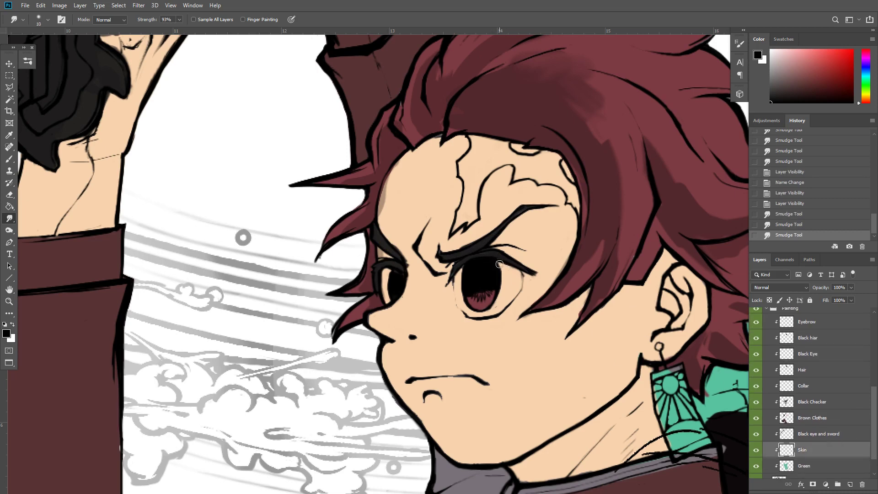
click(495, 261)
Blend the black down into the near eye's red iris on the Black Eye layer with a smaller Smudge brush, toggling the layer to compare
click(814, 360)
drag(493, 286, 491, 295)
drag(489, 287, 484, 296)
mouse_move(482, 288)
mouse_down()
mouse_move(481, 296)
mouse_move(488, 289)
mouse_up()
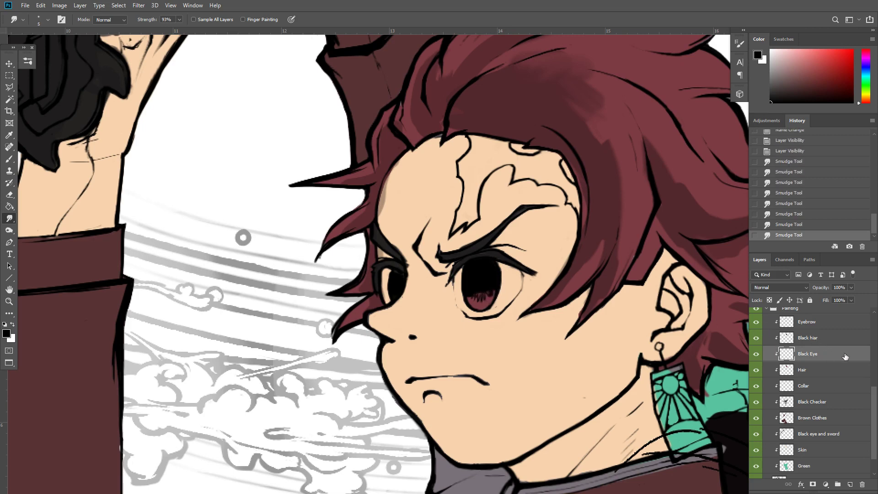
click(757, 355)
click(757, 354)
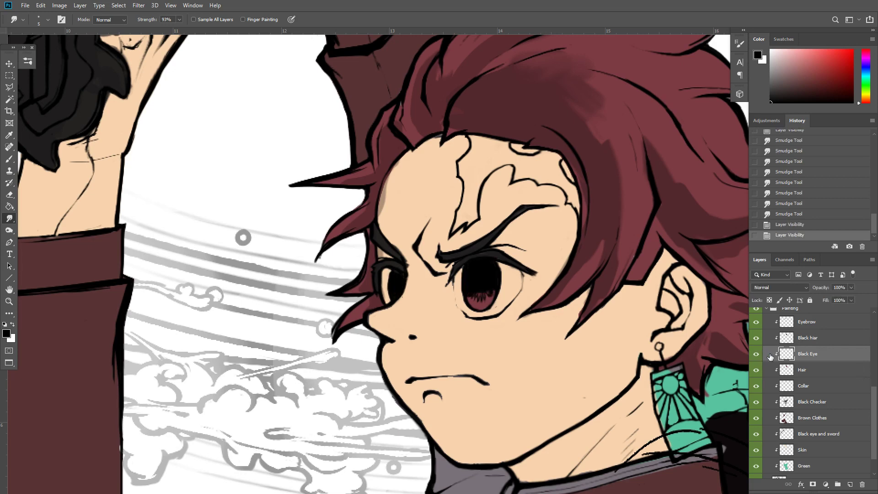
drag(490, 296, 491, 290)
drag(489, 298, 478, 291)
mouse_move(485, 298)
mouse_down()
mouse_move(481, 291)
mouse_move(476, 301)
mouse_move(477, 290)
mouse_up()
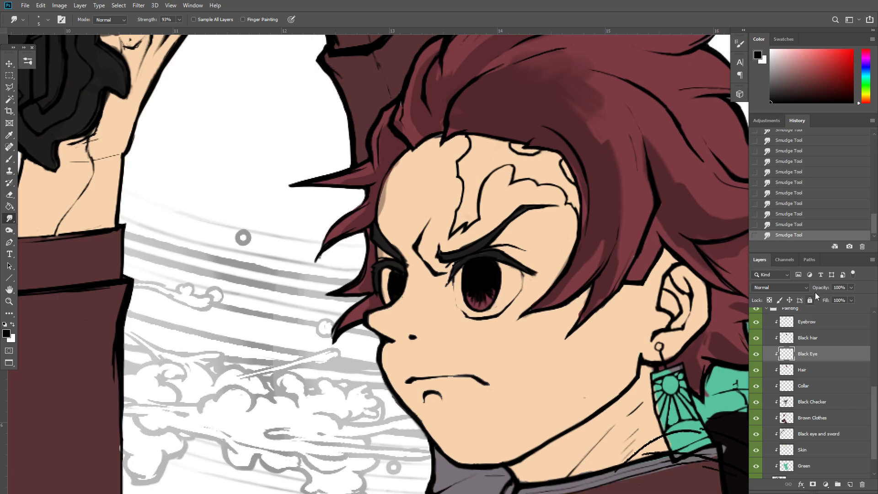
Lower the Black Eye layer's opacity and add a new clipped layer directly above it
mouse_move(815, 288)
mouse_down()
mouse_move(799, 289)
mouse_move(823, 288)
mouse_up()
click(850, 484)
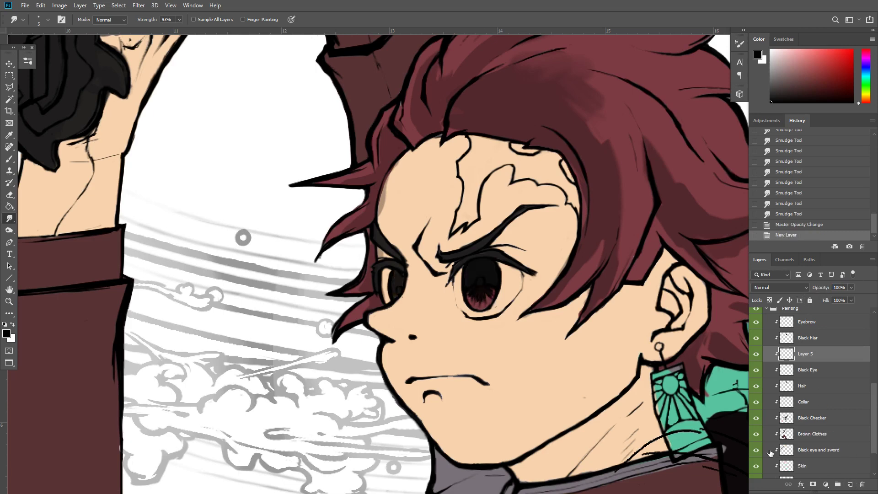
Paint small white highlight dots in the pupils of both eyes on the new layer with the Brush tool
key(b)
key(x)
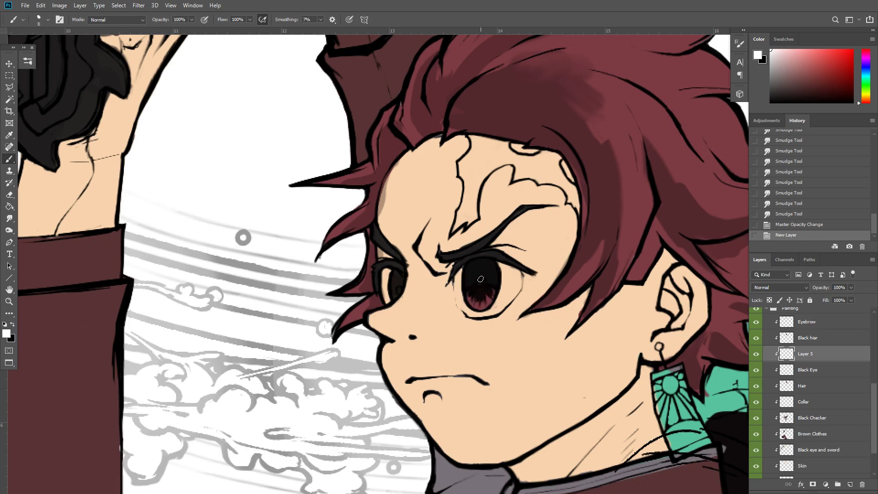
click(479, 283)
click(479, 281)
click(479, 282)
click(479, 282)
click(480, 281)
click(480, 281)
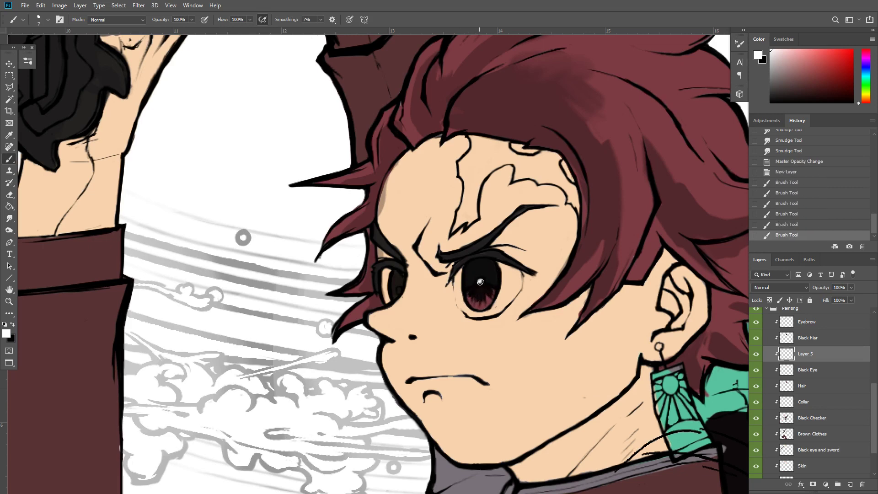
click(480, 281)
click(399, 292)
click(398, 291)
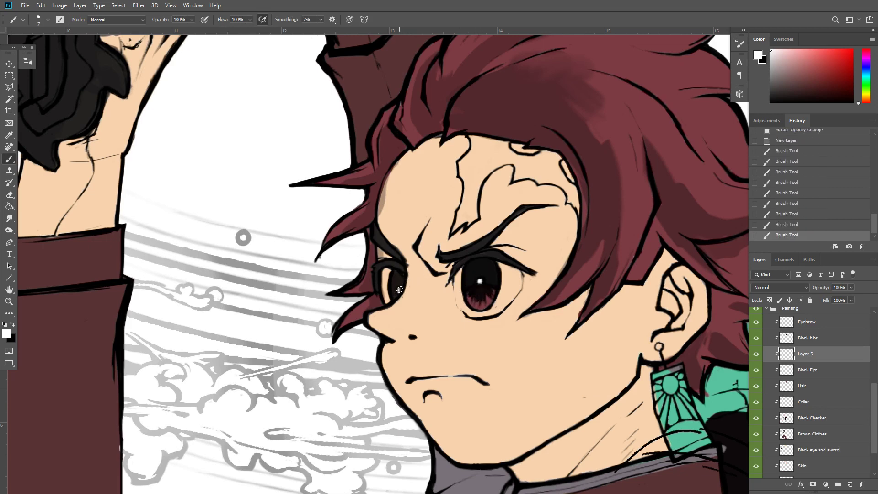
Bring the highlight layer forward above the Eyebrow layer and reinforce the white dots in both pupils
key(ctrl+bracketright)
key(ctrl+bracketright)
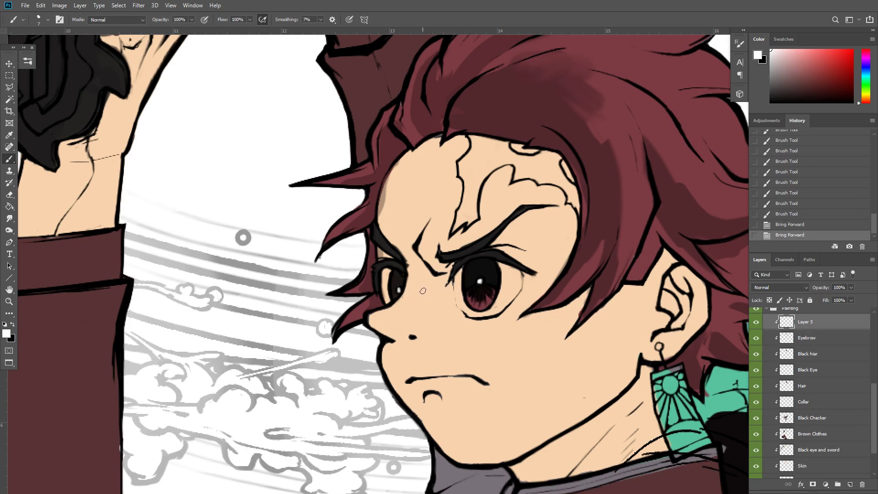
click(481, 282)
click(480, 282)
click(479, 281)
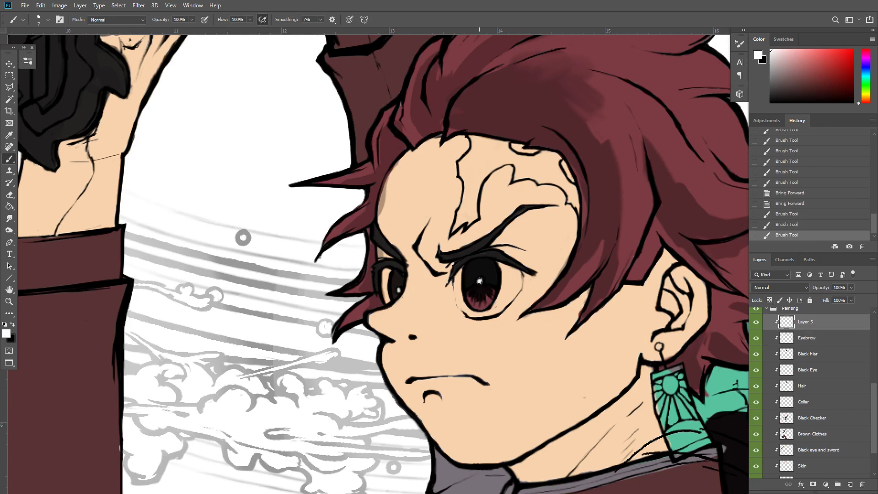
click(480, 282)
click(480, 282)
click(399, 290)
click(399, 290)
click(399, 291)
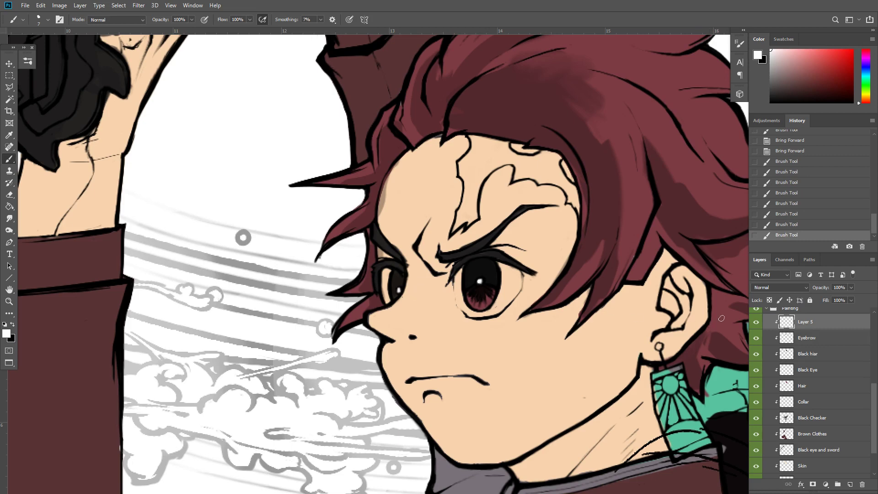
Check what the Eyebrow, Black hiar and Hair layers contain by hiding and showing each one
click(809, 339)
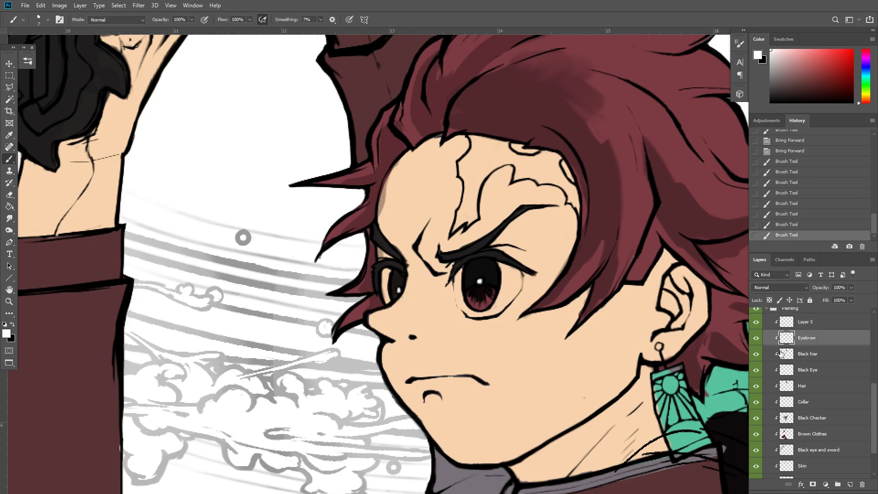
click(756, 339)
click(757, 339)
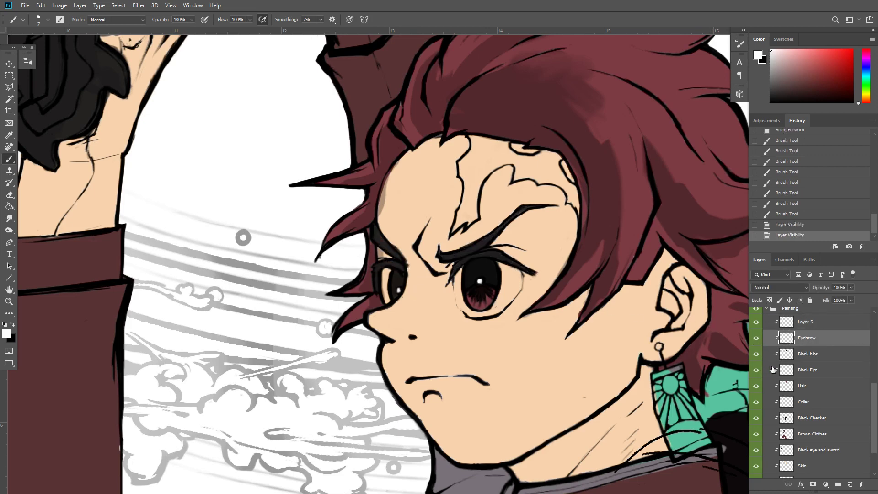
click(821, 354)
click(756, 354)
click(756, 355)
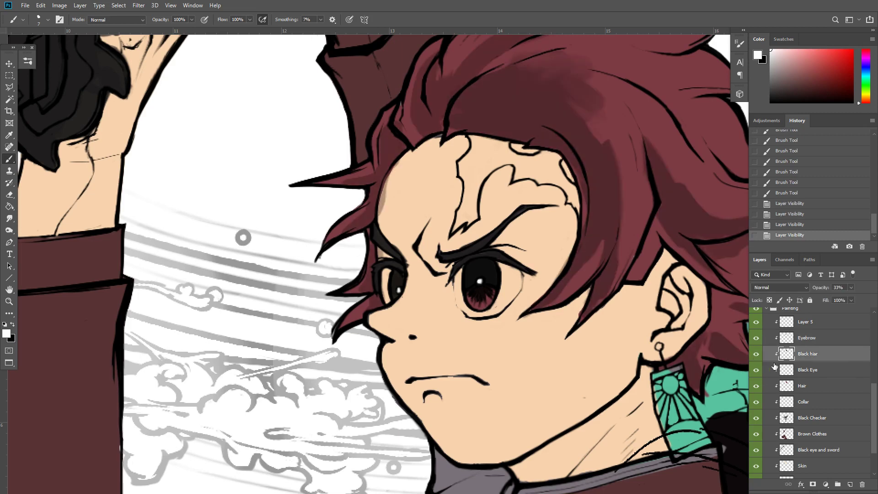
click(807, 386)
click(757, 385)
click(756, 385)
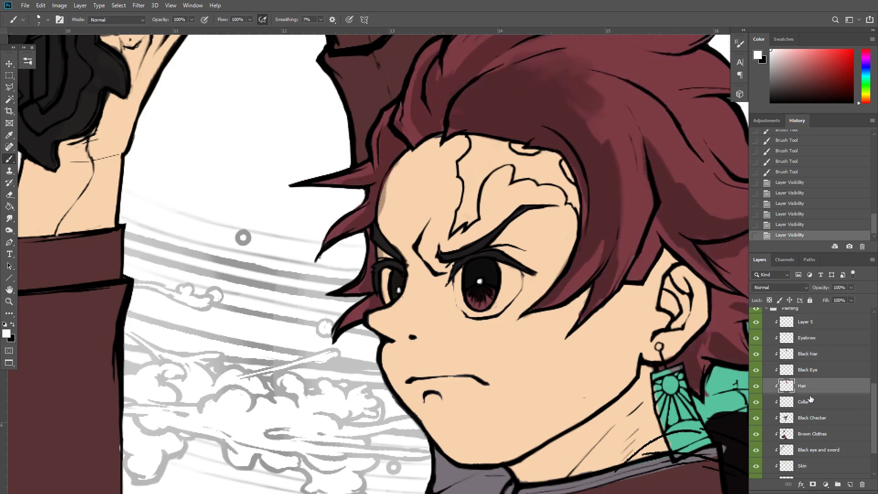
click(816, 417)
Darken the larger eye's iris with black brush strokes on the Black Eye layer and set that layer's opacity to 95%
click(810, 369)
click(756, 370)
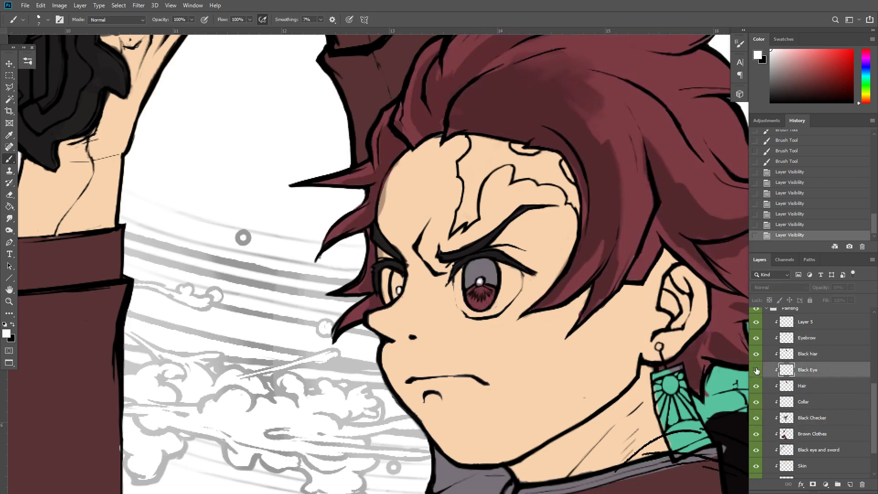
click(756, 371)
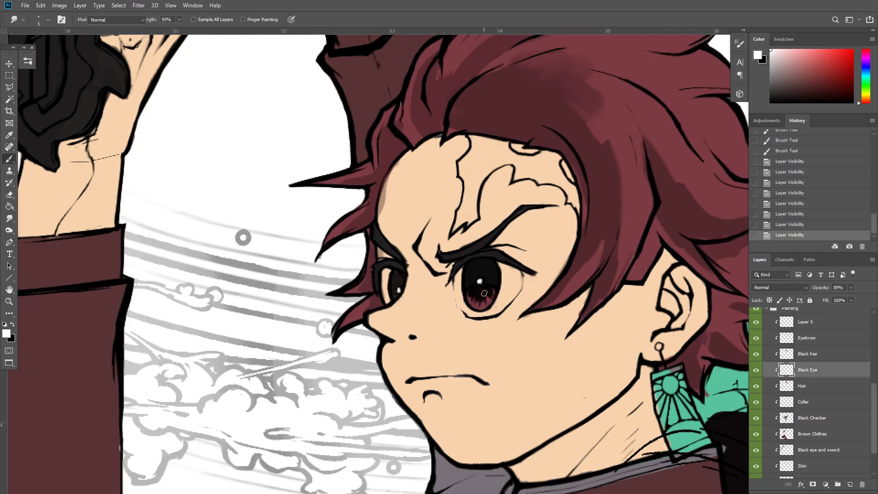
key(x)
drag(483, 292, 492, 294)
key(ctrl+z)
drag(493, 293, 489, 300)
drag(484, 290, 495, 288)
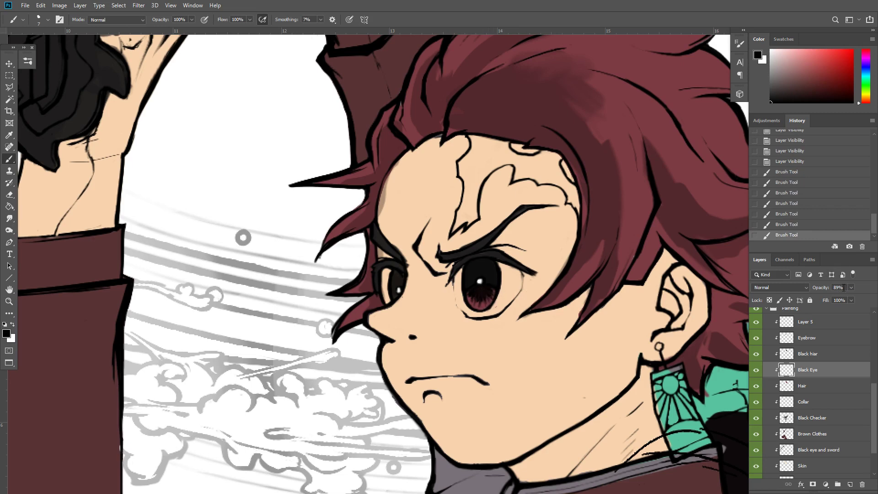
click(844, 288)
text(95)
drag(531, 324, 542, 309)
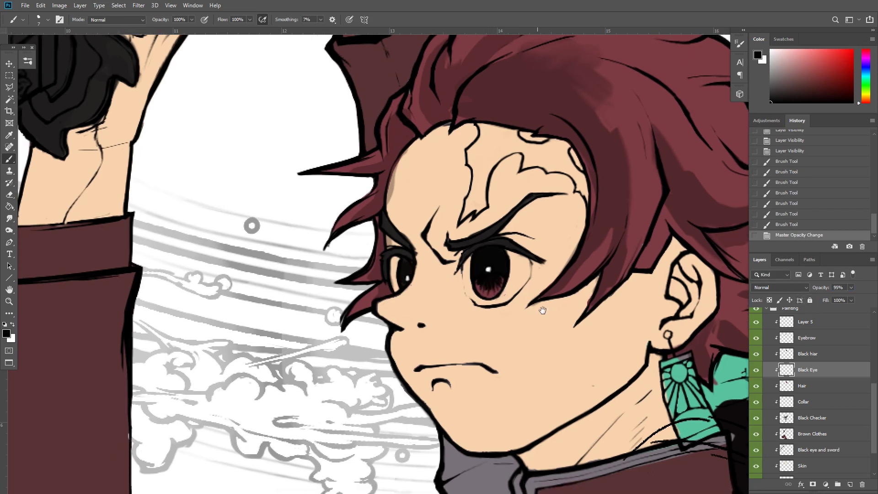
Rename the highlight layer as White highlight eye
double_click(806, 322)
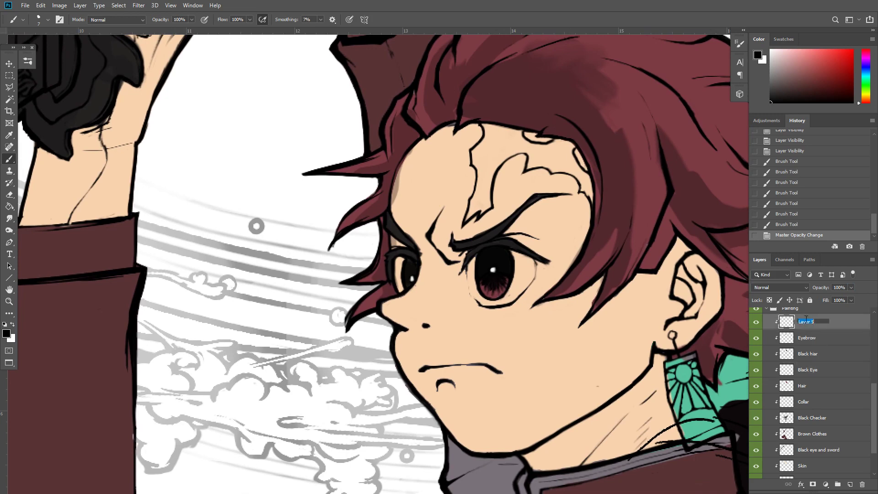
text(W)
click(799, 313)
key(e)
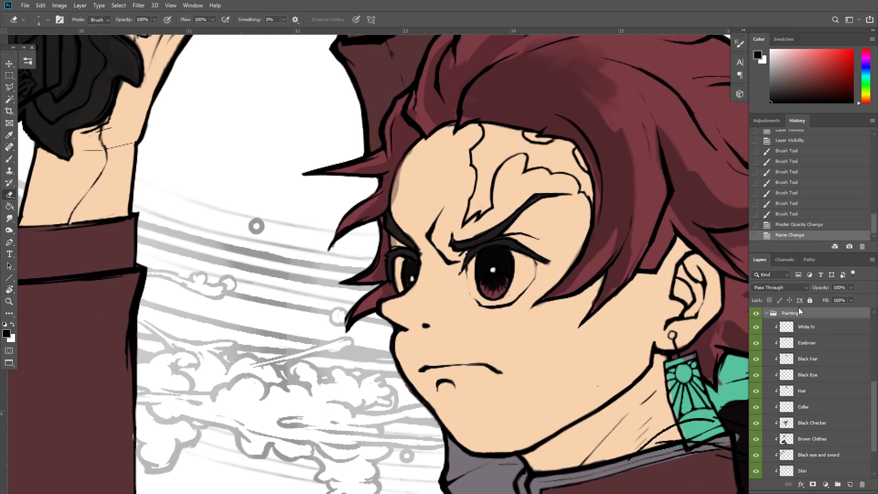
double_click(819, 327)
click(821, 327)
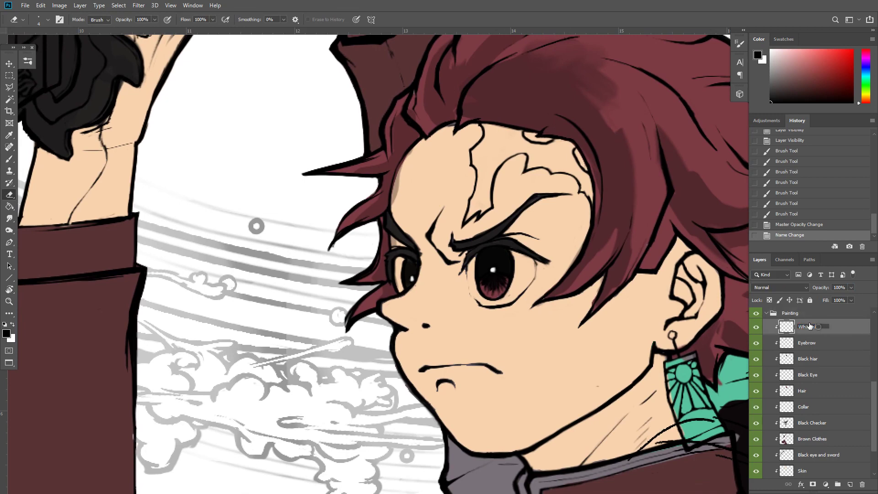
text(ghlight eye)
key(Return)
Add a new layer above White highlight eye, clip it to the layers below and name it White
drag(617, 303, 646, 261)
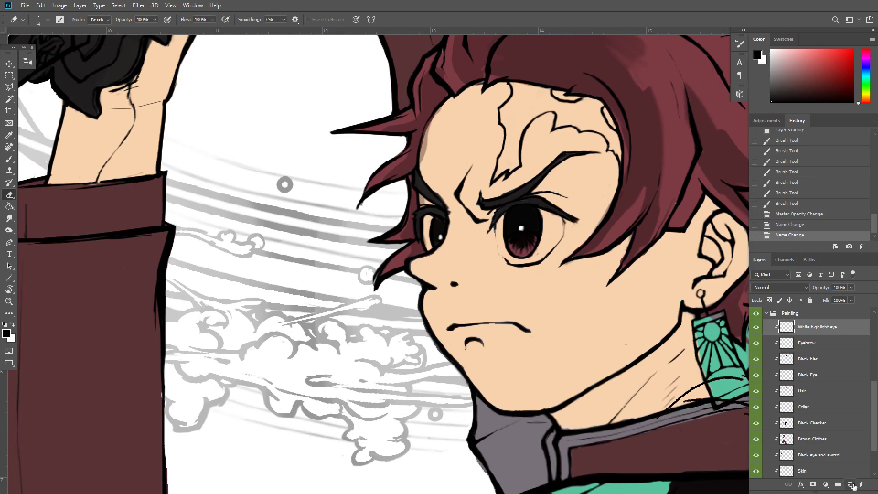
click(854, 486)
key(ctrl+alt+g)
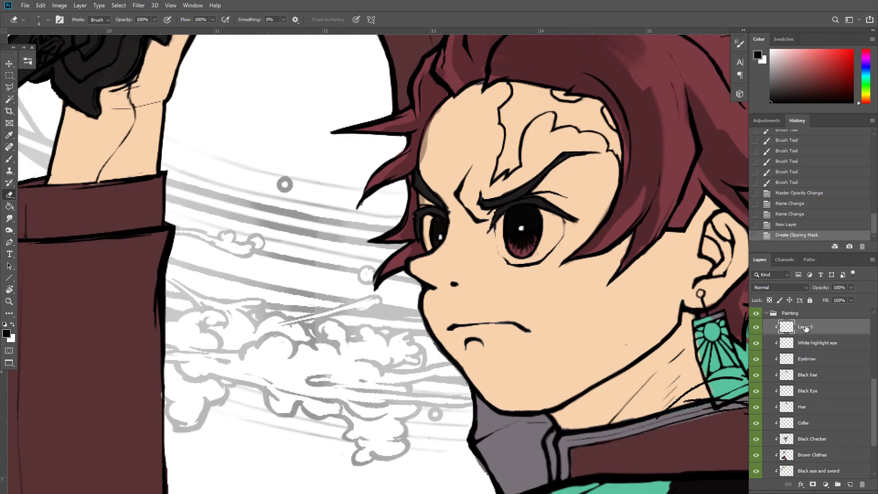
double_click(805, 327)
text(White)
key(Return)
Brush the first white strokes beside the larger eye's iris on the White layer
key(ctrl+minus)
key(ctrl+minus)
key(ctrl+minus)
key(ctrl+minus)
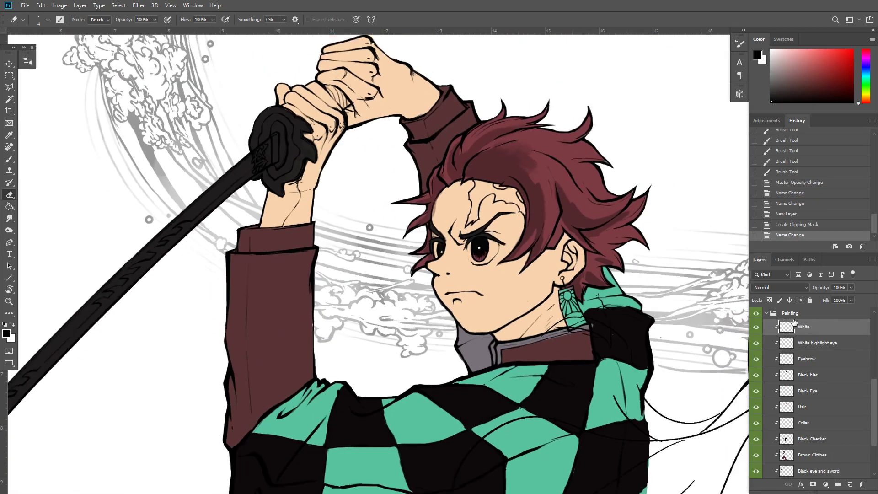
key(ctrl+plus)
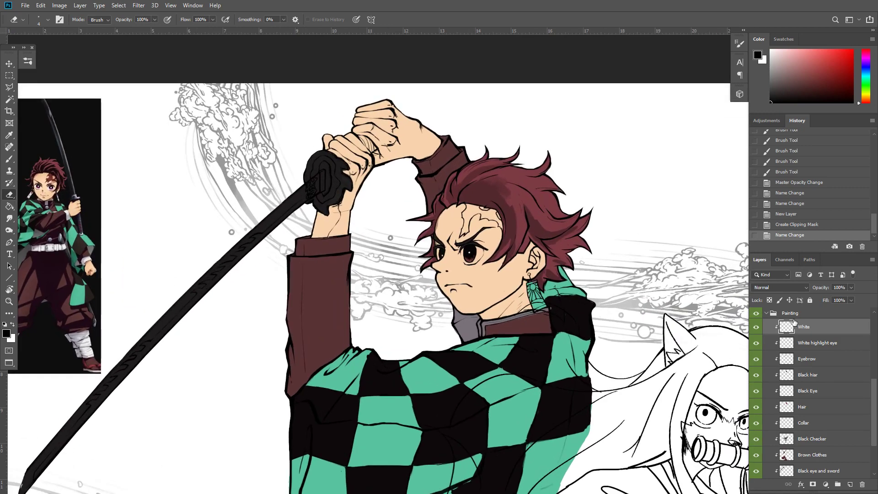
key(ctrl+plus)
key(ctrl+plus)
key(ctrl+plus)
key(b)
key(x)
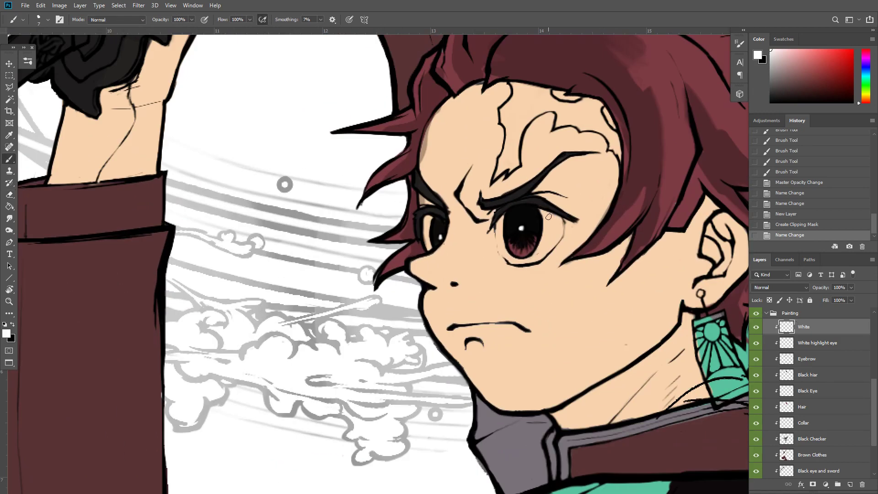
drag(549, 216, 547, 228)
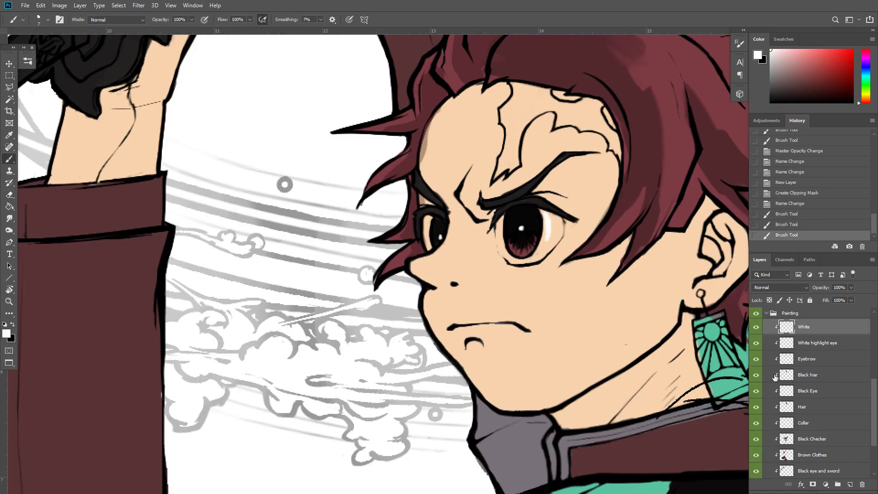
Turn off the Windows night light and return to the painting
key(super)
key(super+a)
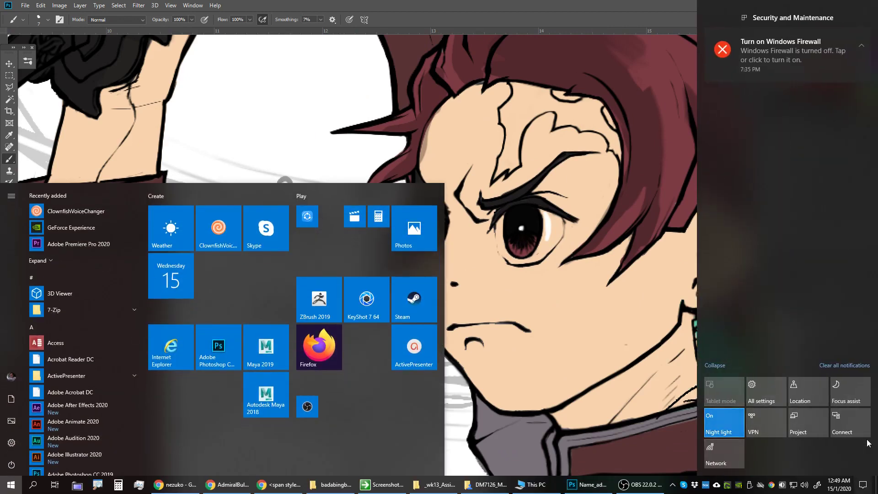
click(725, 422)
click(583, 214)
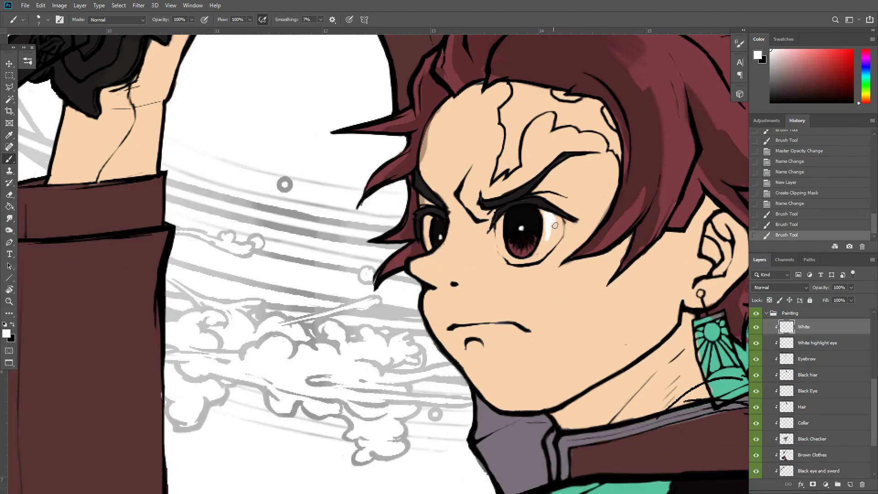
Fill the remaining whites of both eyes with white brush strokes around the irises
mouse_move(550, 217)
mouse_down()
mouse_move(553, 241)
mouse_move(543, 213)
mouse_move(542, 255)
mouse_move(544, 247)
mouse_move(527, 261)
mouse_move(504, 255)
mouse_move(501, 219)
mouse_move(503, 239)
mouse_up()
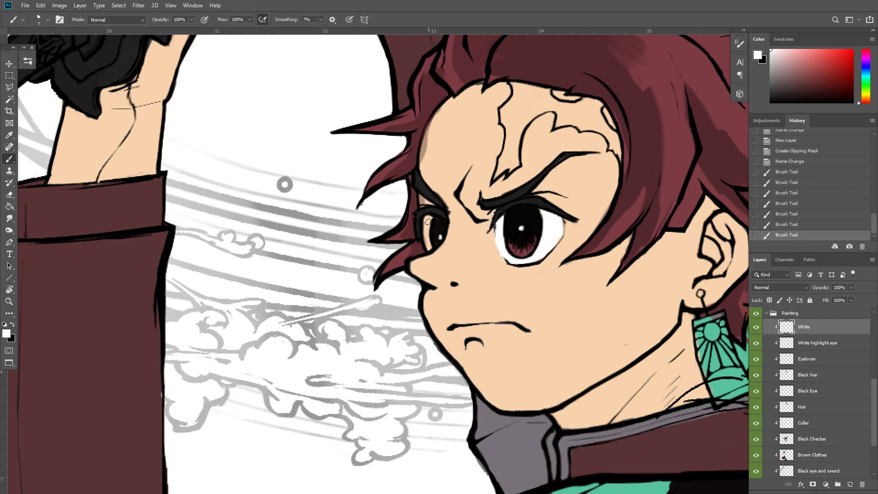
mouse_move(425, 217)
mouse_down()
mouse_move(427, 249)
mouse_move(426, 240)
mouse_up()
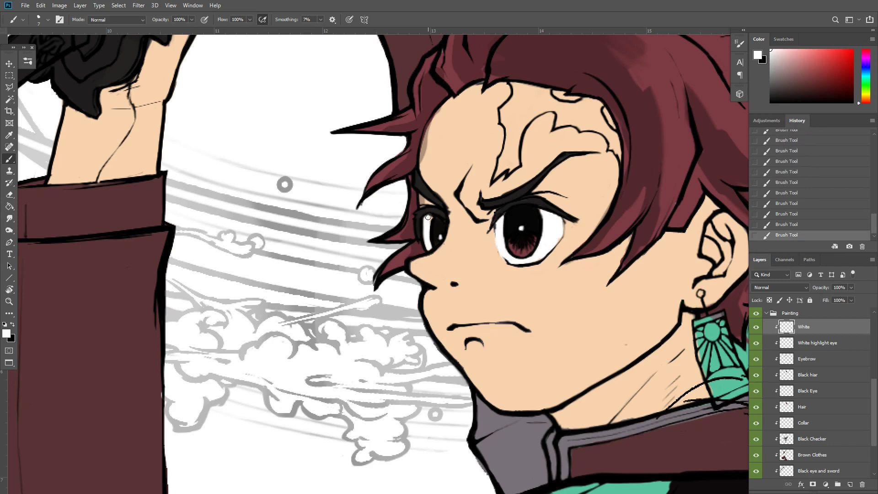
Erase stray shading near the far eyebrow and along the forehead's edge on the Black hiar layer
click(823, 376)
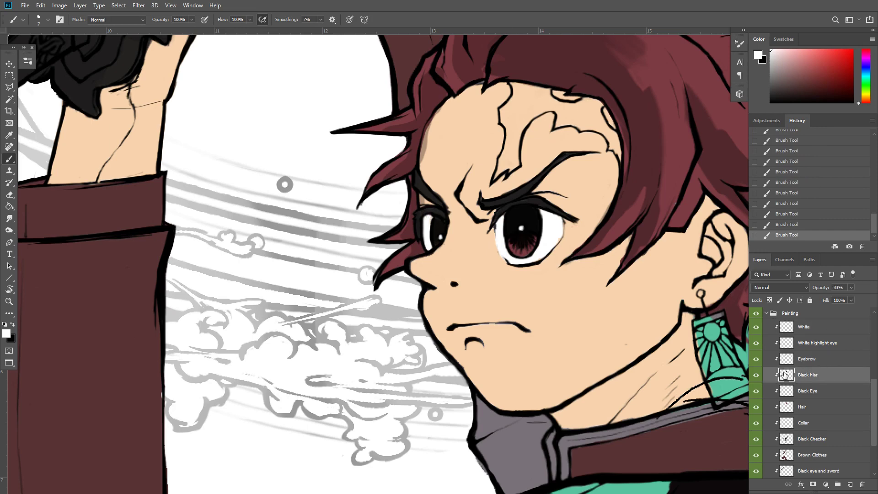
key(e)
drag(422, 205, 422, 185)
mouse_move(427, 154)
mouse_down()
mouse_move(424, 137)
mouse_move(427, 163)
mouse_up()
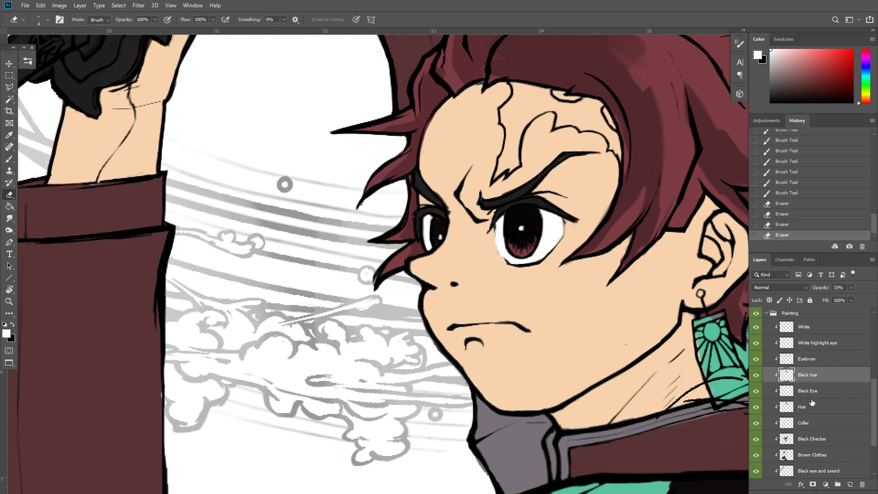
Rename the Hair layer as Hair Red and erase its spill along the forehead's outer edge
click(805, 408)
text(Hair Red)
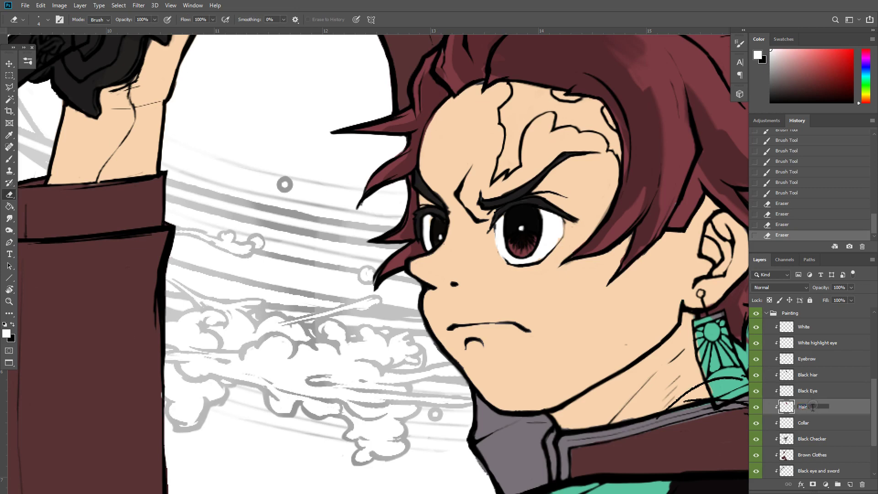
drag(434, 185, 441, 209)
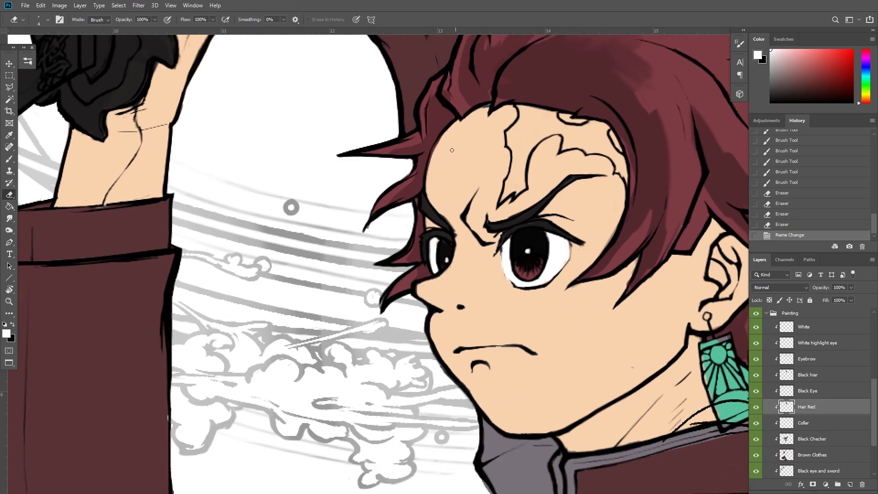
mouse_move(445, 132)
mouse_down()
mouse_move(430, 164)
mouse_move(433, 149)
mouse_move(430, 187)
mouse_up()
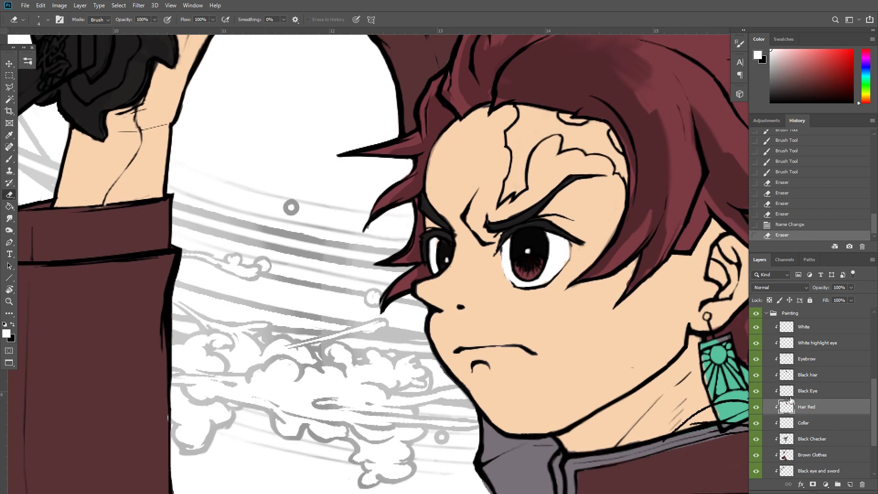
Erase the leftover dark shading along the forehead's hairline and around the scar on the Black hiar layer
click(757, 376)
click(757, 376)
click(798, 376)
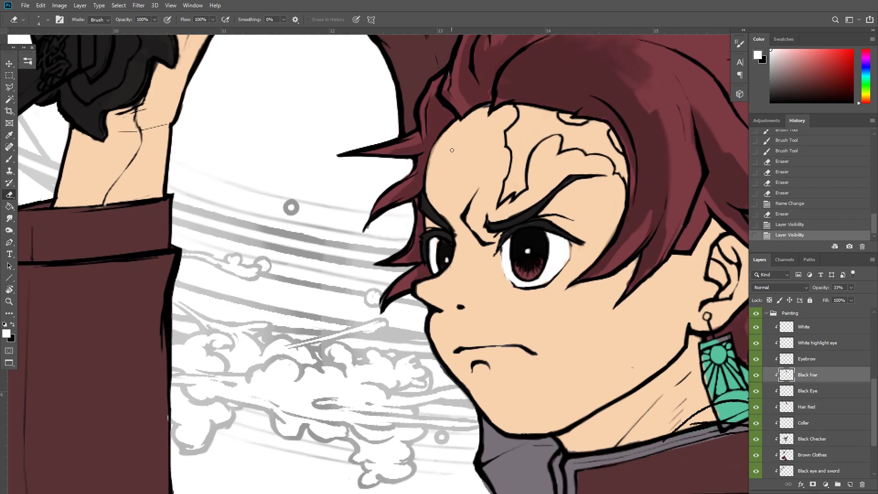
drag(443, 138, 438, 143)
drag(437, 143, 429, 163)
mouse_move(432, 156)
mouse_down()
mouse_move(428, 177)
mouse_move(445, 133)
mouse_up()
drag(450, 130, 493, 104)
drag(507, 123, 513, 135)
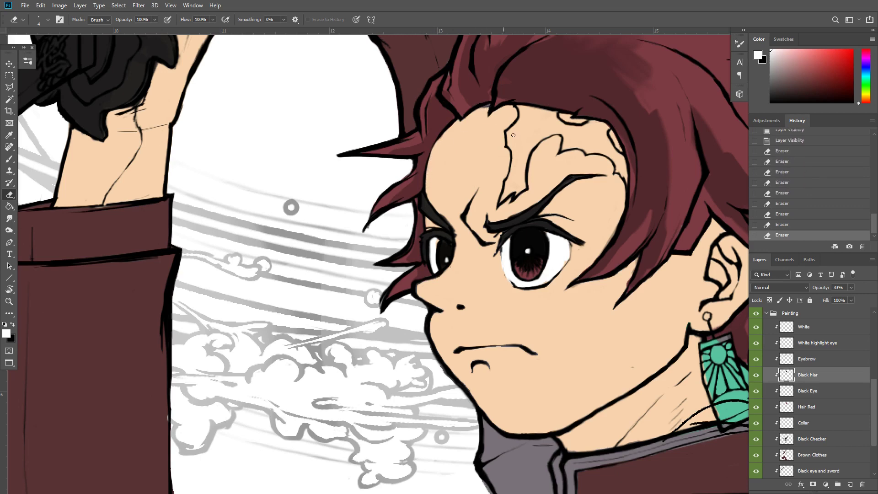
Check what the Black Eye layer covers by hiding and showing it
click(756, 391)
click(756, 392)
click(756, 392)
click(756, 391)
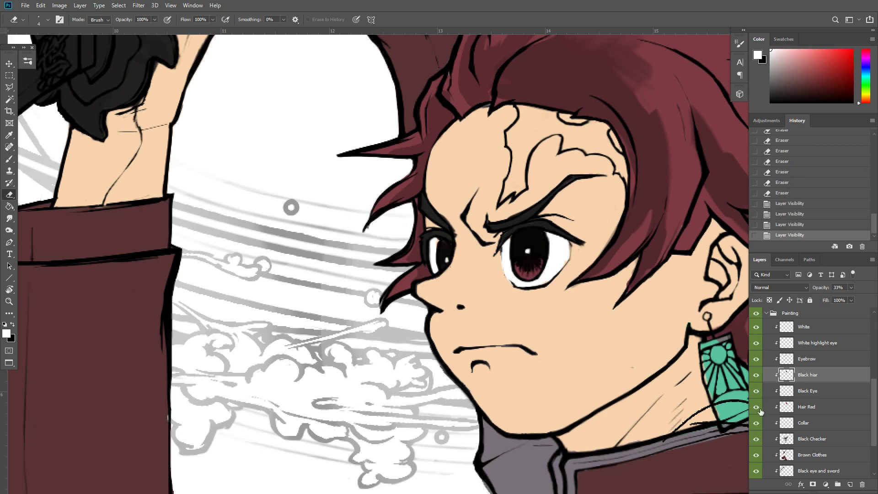
Check what the Collar, Black Checker and Brown Clothes layers and the Painting group cover by hiding and showing each one
click(756, 423)
click(756, 423)
click(756, 439)
click(756, 439)
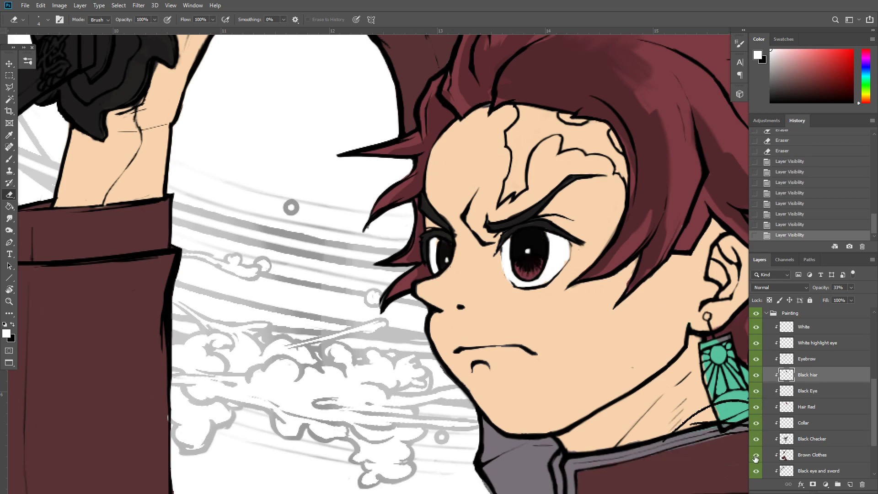
click(756, 455)
click(756, 455)
click(757, 314)
click(756, 314)
Smudge the skin colour on the Skin layer up to the hairline at the forehead's upper edge
ctrl+click(471, 166)
key(r)
drag(482, 111, 487, 107)
drag(484, 111, 485, 110)
drag(482, 108, 485, 109)
drag(483, 108, 486, 110)
key(v)
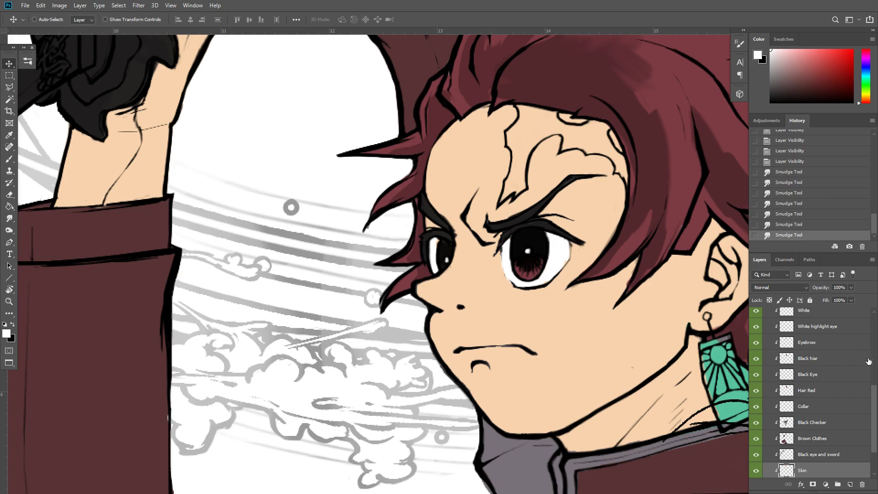
Check the colouring beneath the line art by hiding and showing the Lineart group
scroll(805, 388, up, 3)
click(756, 324)
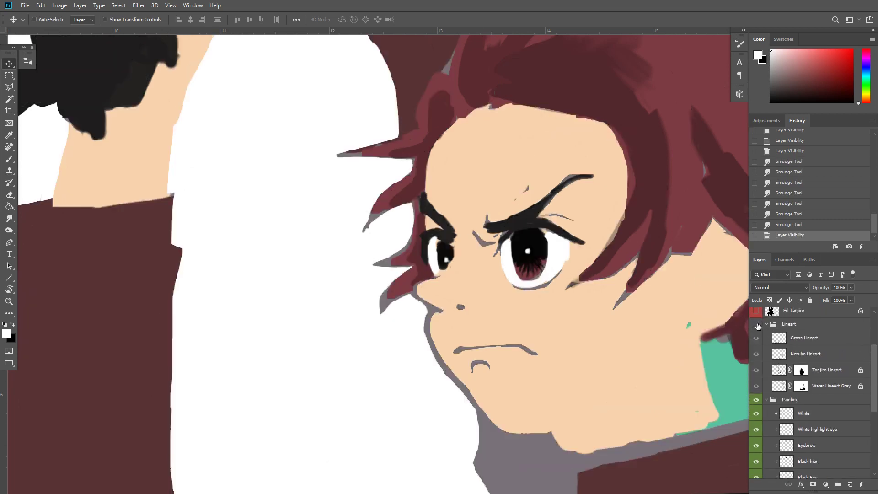
click(757, 326)
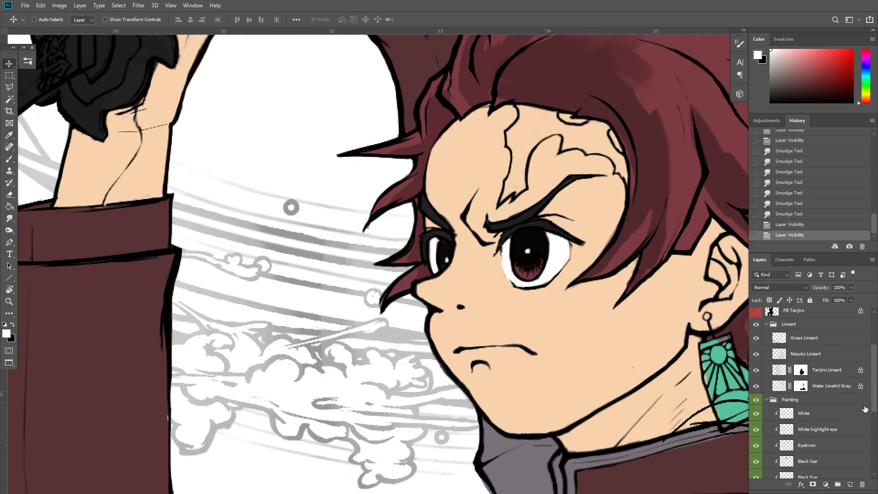
Select the White layer and sample the dark red of the sword handle in the reference picture as the brush colour
click(850, 411)
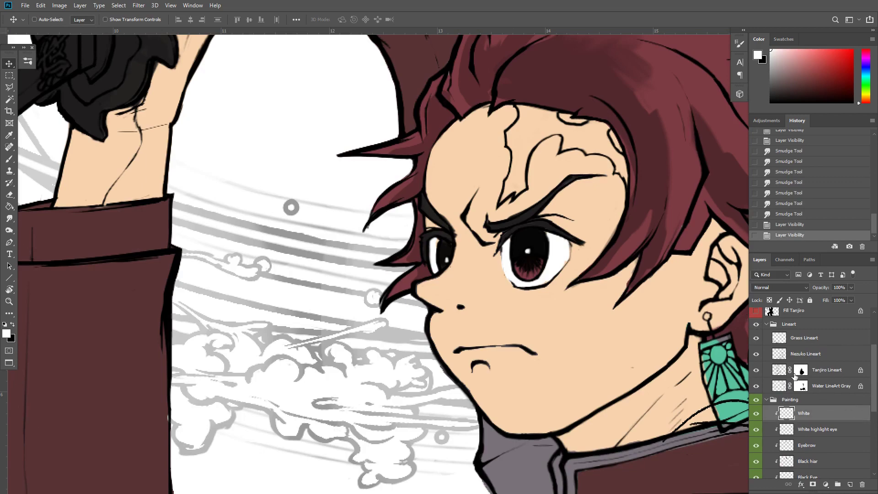
key(ctrl+minus)
key(ctrl+minus)
key(ctrl+minus)
key(ctrl+minus)
key(ctrl+minus)
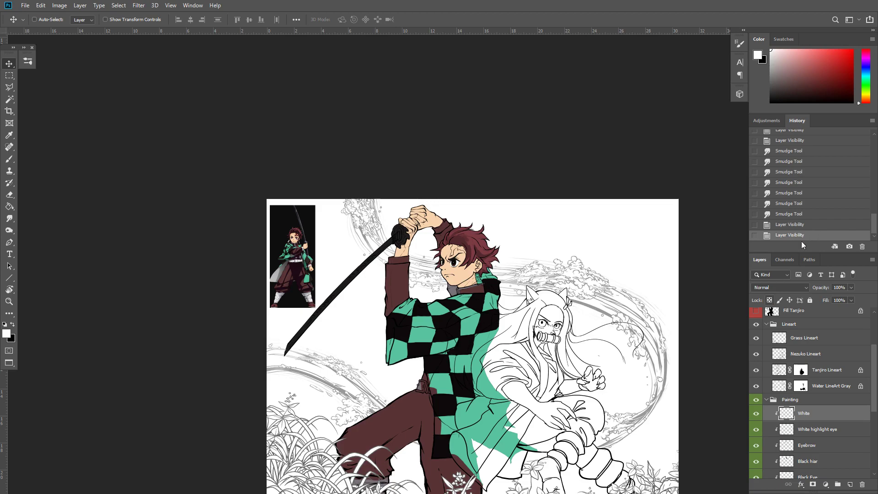
drag(599, 410, 627, 346)
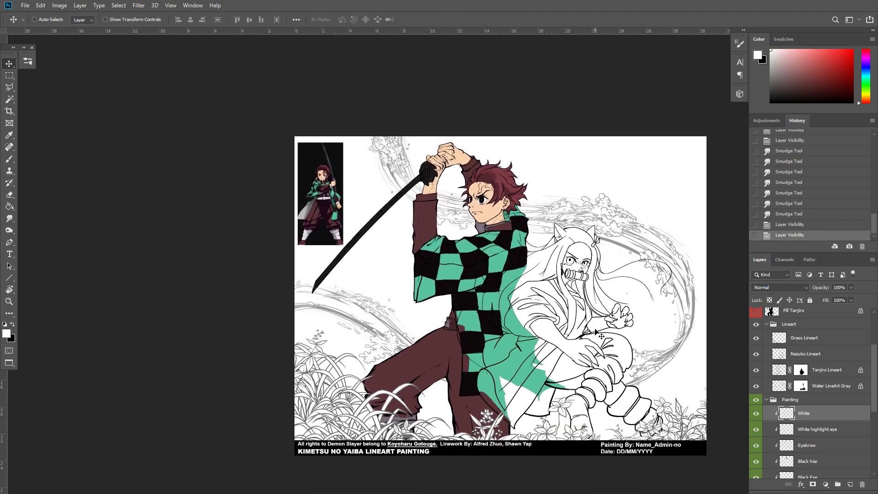
key(ctrl+plus)
key(ctrl+plus)
key(ctrl+plus)
drag(591, 252, 544, 282)
key(ctrl+plus)
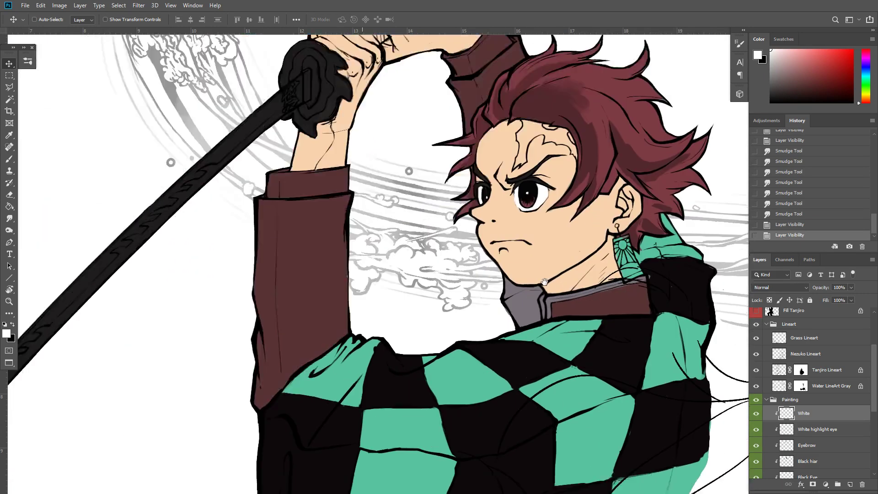
mouse_move(156, 339)
mouse_down()
mouse_move(437, 298)
mouse_move(423, 330)
mouse_up()
key(b)
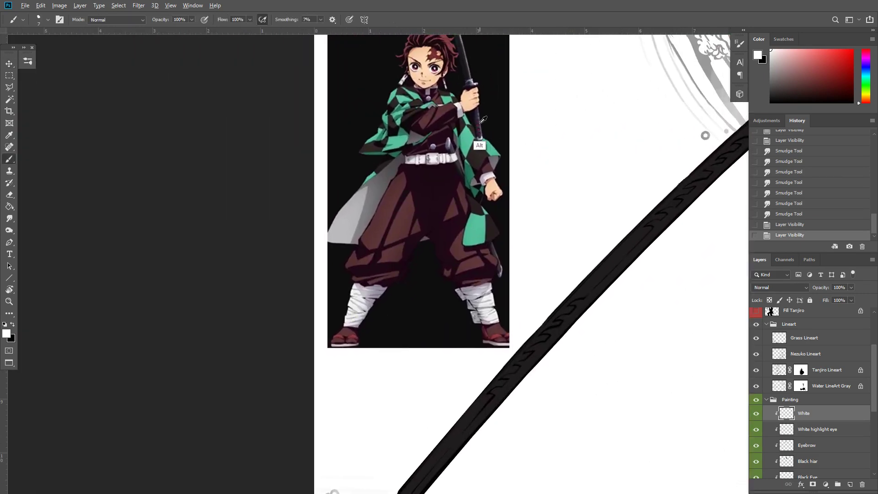
alt+click(482, 121)
alt+click(481, 121)
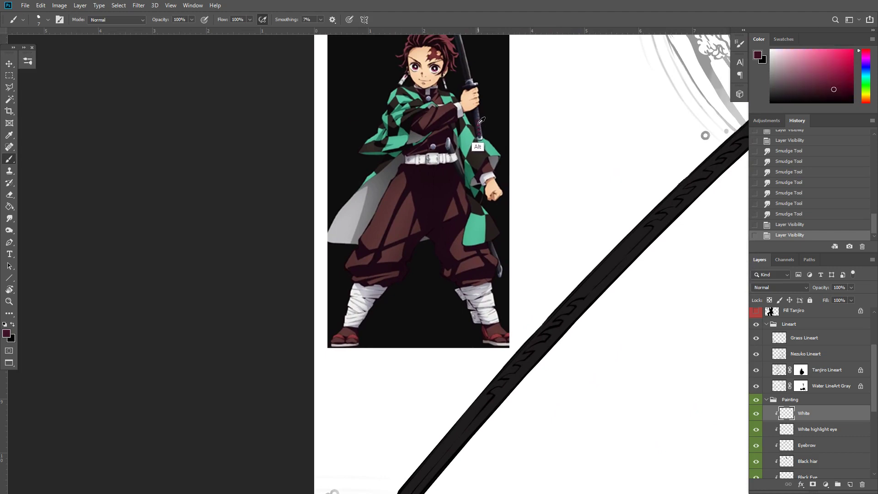
alt+click(482, 122)
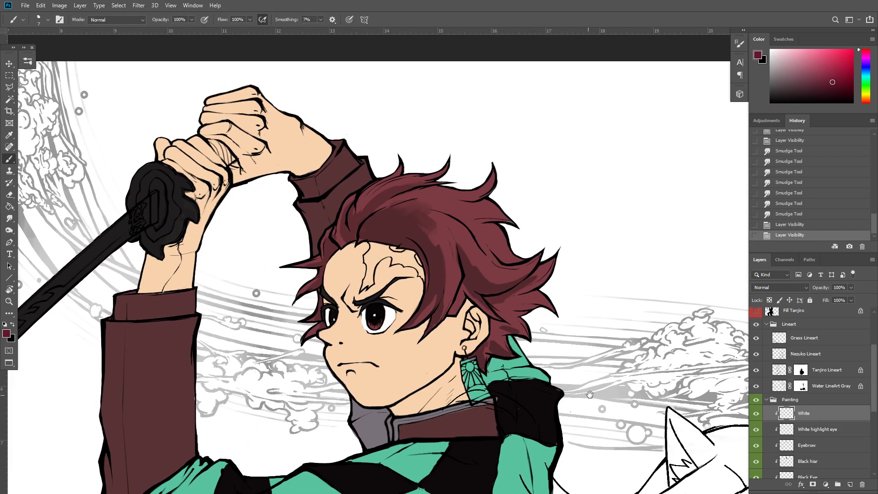
Add a new layer above the White layer and paint the earring's central circle dark red with a larger brush
drag(590, 394, 605, 371)
click(851, 484)
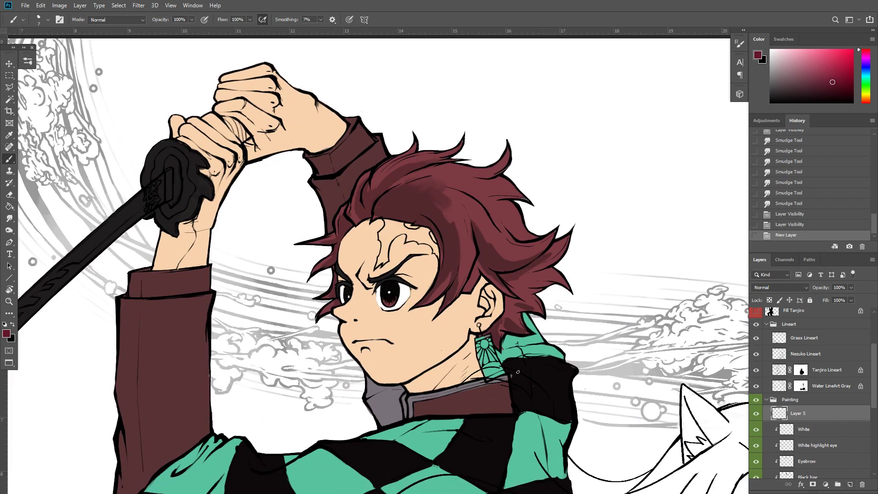
key(bracketright)
key(bracketright)
key(bracketright)
click(486, 343)
click(485, 343)
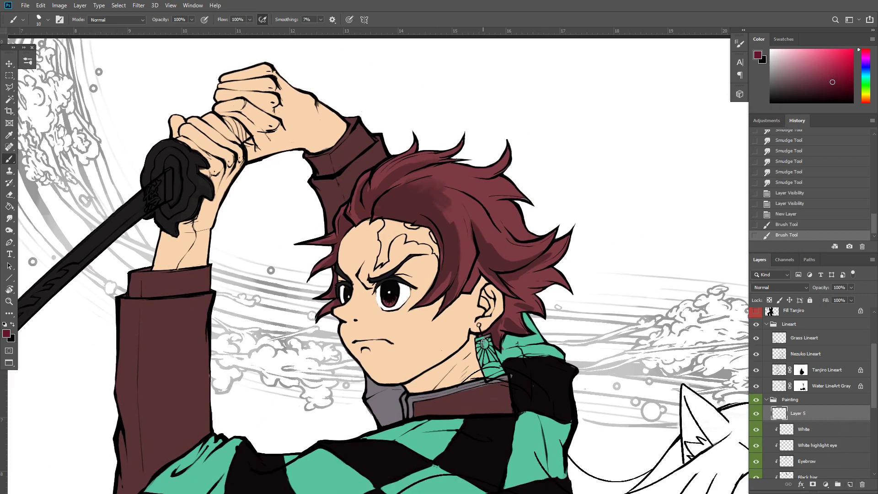
click(485, 343)
click(491, 339)
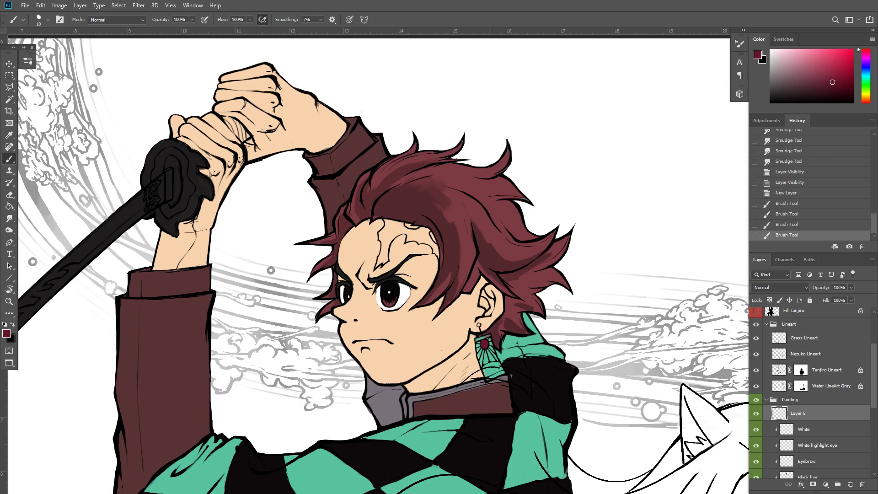
click(534, 277)
Fill out the red circle on the earring and erase the paint spilling past its outline
key(ctrl+plus)
key(ctrl+plus)
drag(505, 356, 525, 302)
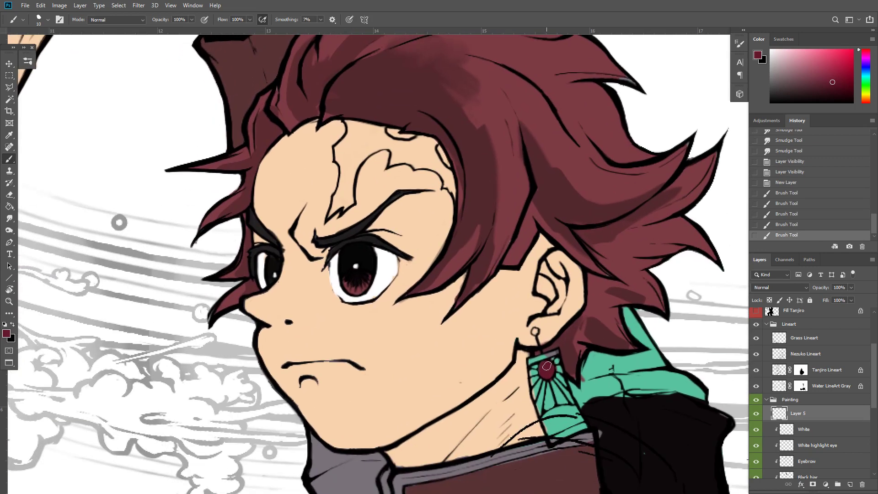
click(548, 375)
click(551, 364)
key(e)
click(557, 368)
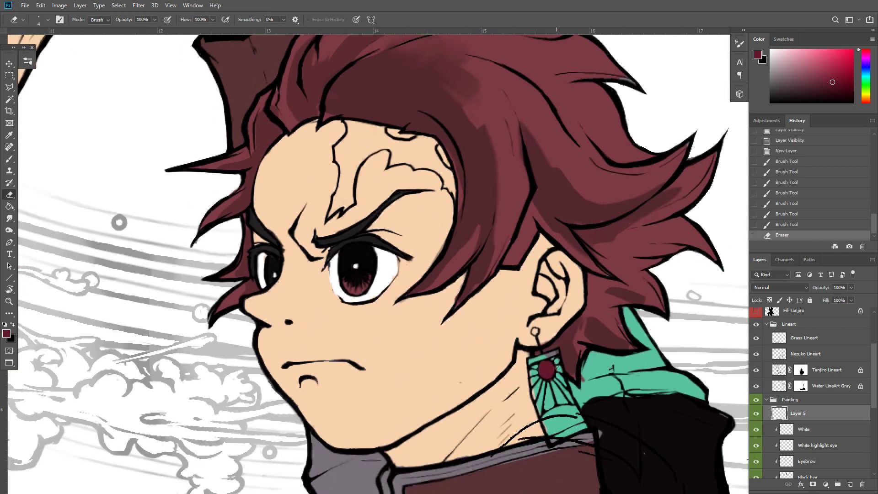
click(559, 369)
Brighten the earring's red with a Levels adjustment and touch up the circle with the Brush tool
key(ctrl+l)
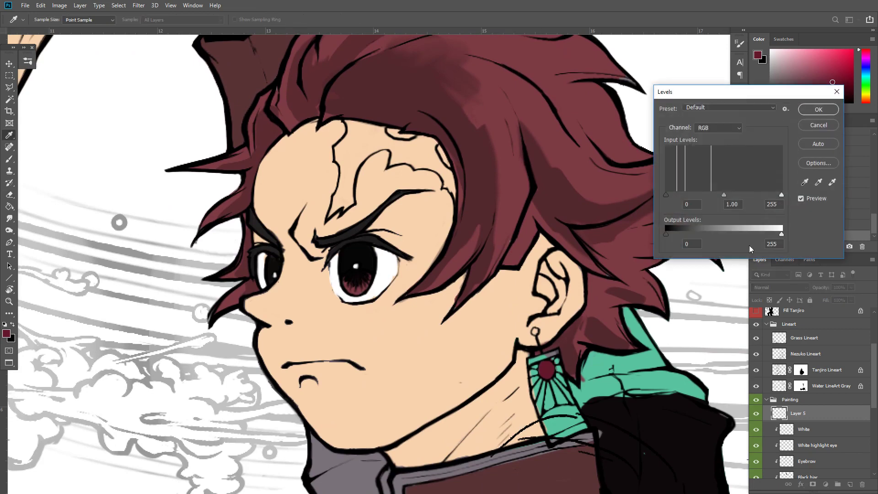
mouse_move(782, 194)
mouse_down()
mouse_move(758, 196)
mouse_move(770, 196)
mouse_up()
key(Return)
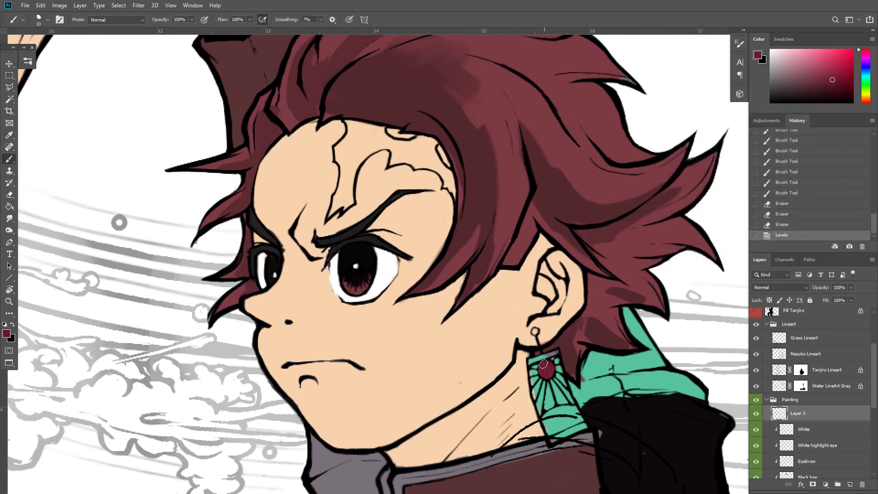
click(545, 370)
click(547, 372)
click(549, 365)
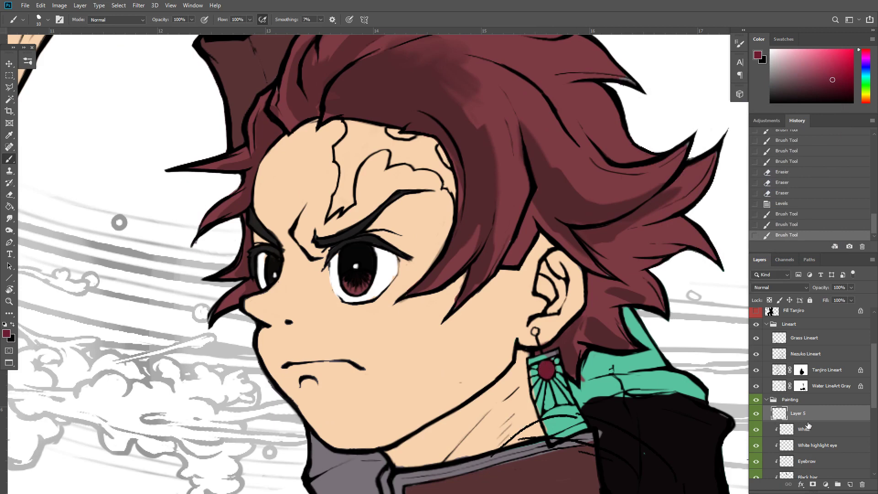
Clip the new earring layer to the layers below and rename it as Earing red
alt+click(807, 421)
double_click(806, 414)
text(Ear)
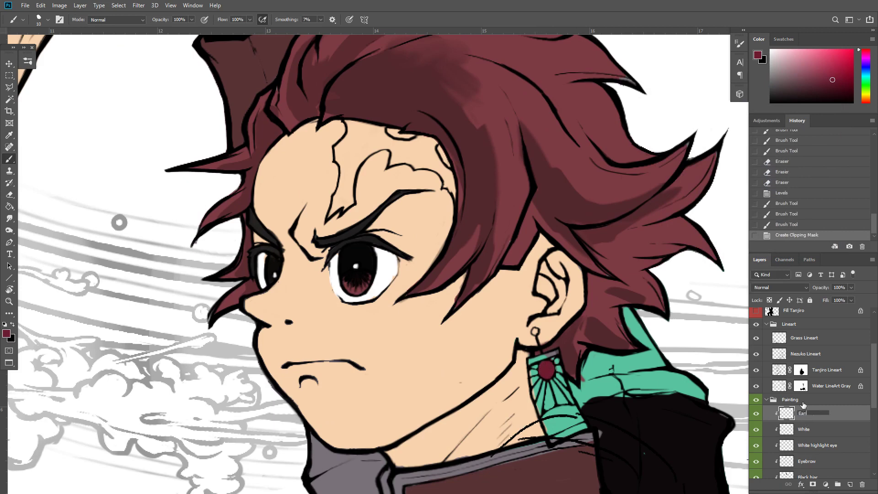
text(ing red)
key(Return)
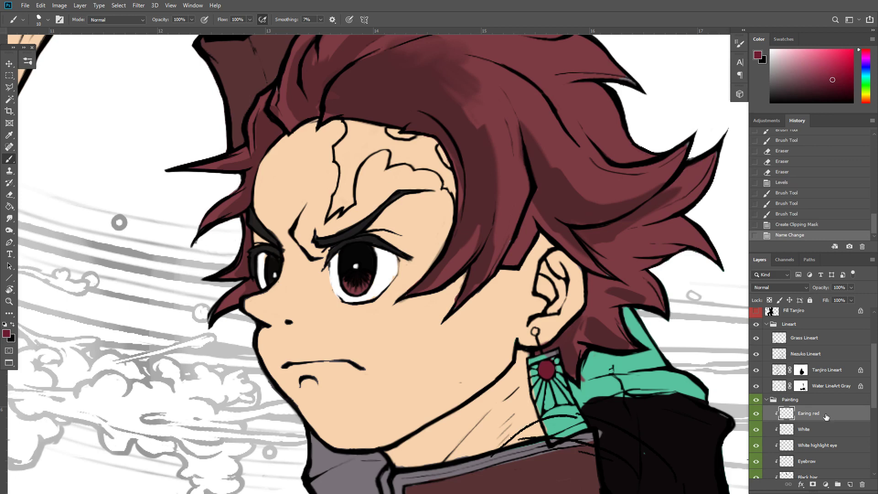
key(v)
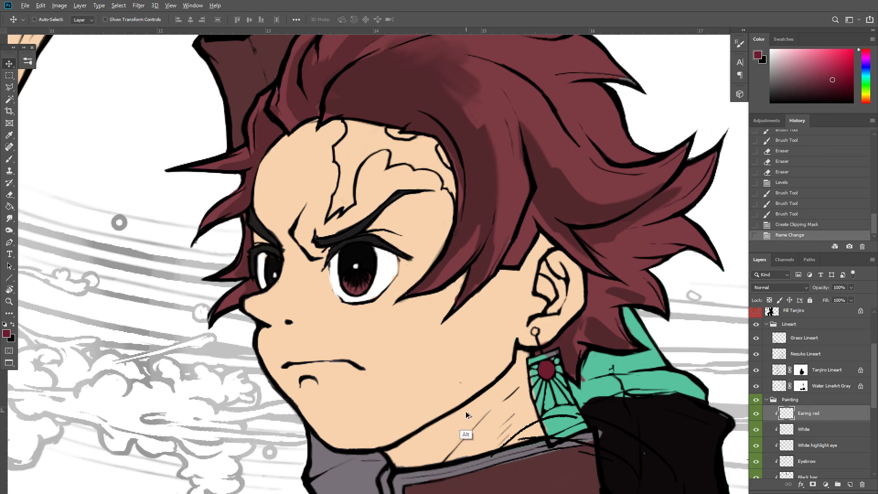
ctrl+click(464, 359)
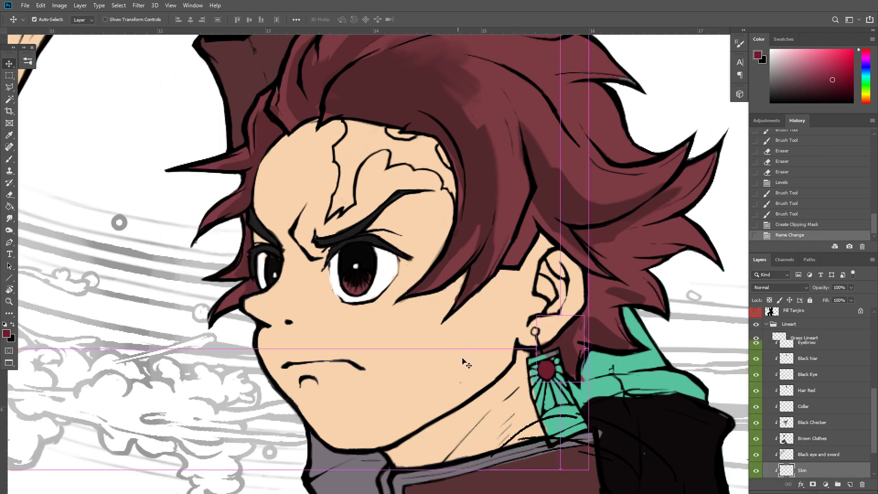
key(r)
key(e)
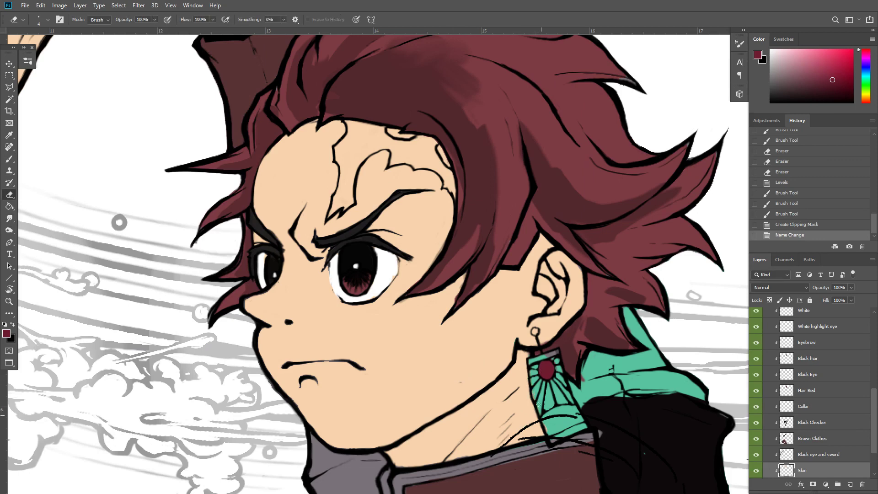
mouse_move(544, 420)
mouse_down()
mouse_move(544, 355)
mouse_move(551, 335)
mouse_move(553, 342)
mouse_up()
Smudge the Hair Red layer's colour up to the line art around the lower locks behind the ear
key(v)
ctrl+click(544, 355)
key(e)
key(s)
drag(607, 298, 638, 257)
drag(640, 256, 642, 273)
mouse_move(638, 255)
mouse_down()
mouse_move(634, 243)
mouse_move(598, 235)
mouse_up()
drag(590, 229, 564, 225)
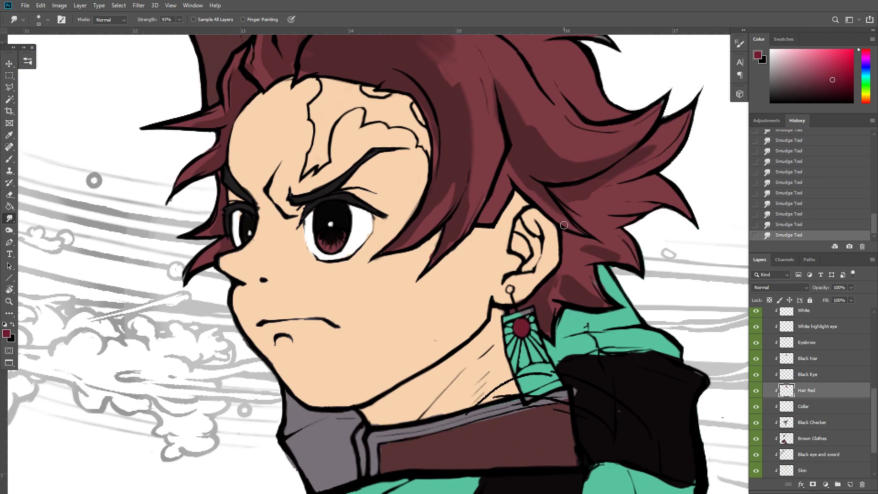
drag(622, 237, 568, 316)
drag(623, 242, 585, 293)
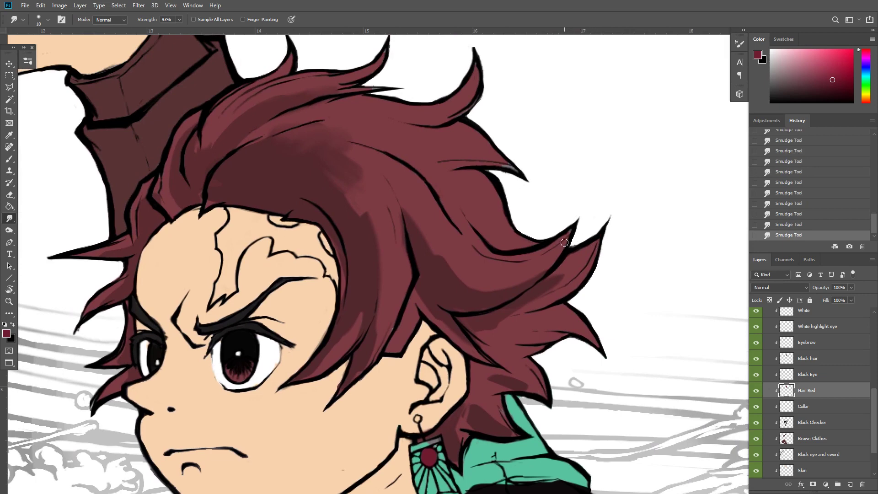
Smudge the Hair Red colour into the outlines of the upper back spikes, the crown and the front locks
drag(563, 275, 582, 308)
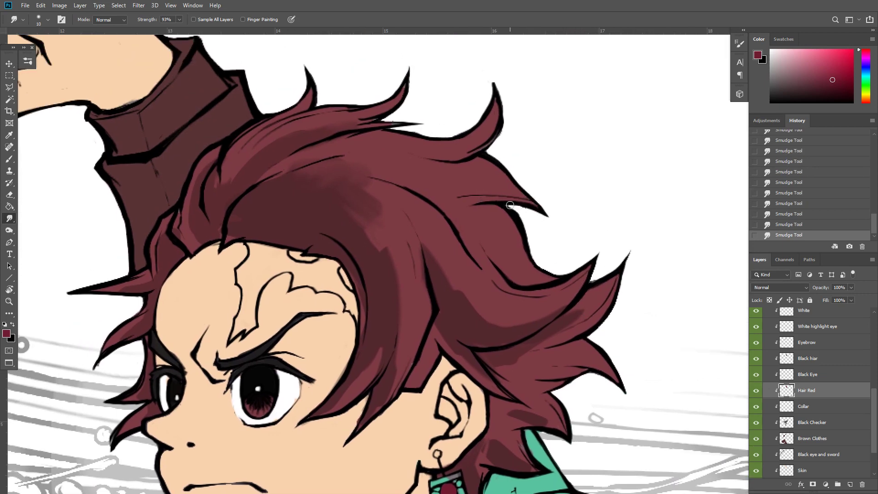
drag(482, 146, 496, 193)
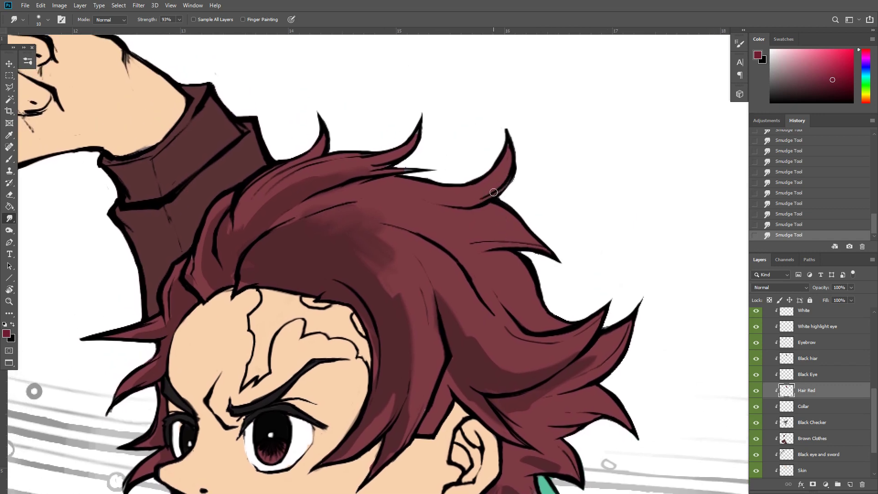
drag(492, 182, 560, 217)
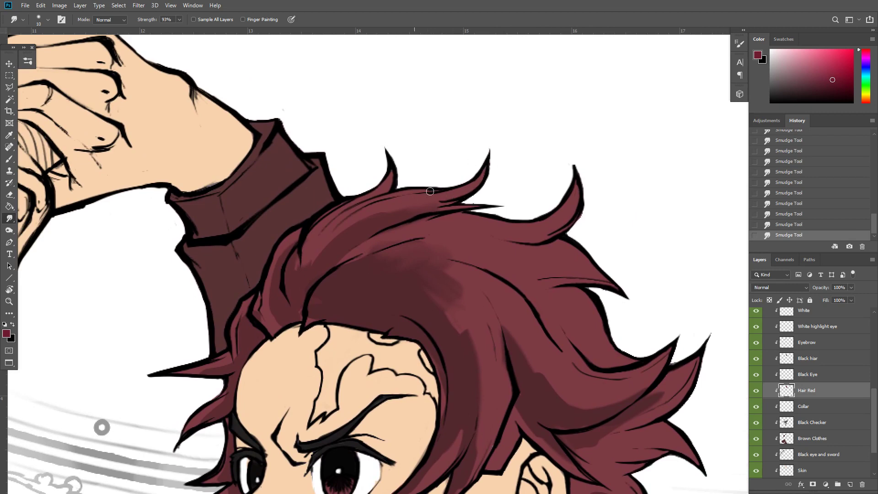
drag(471, 202, 563, 194)
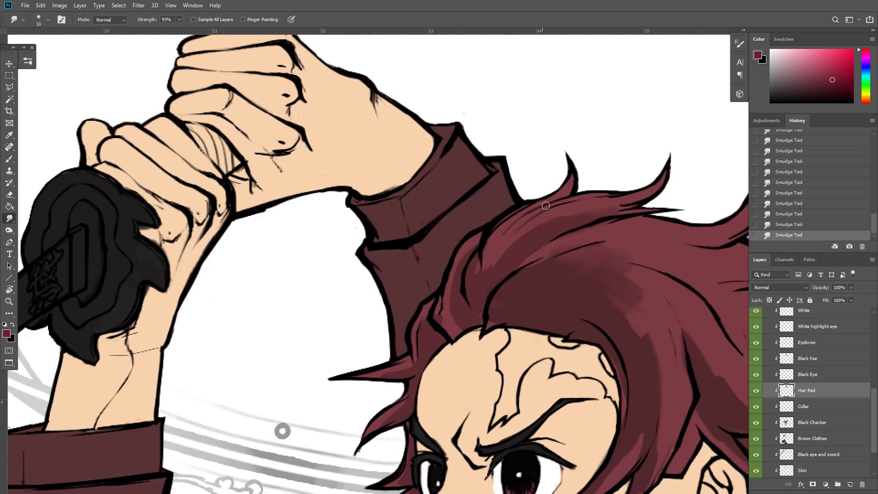
drag(457, 284, 480, 240)
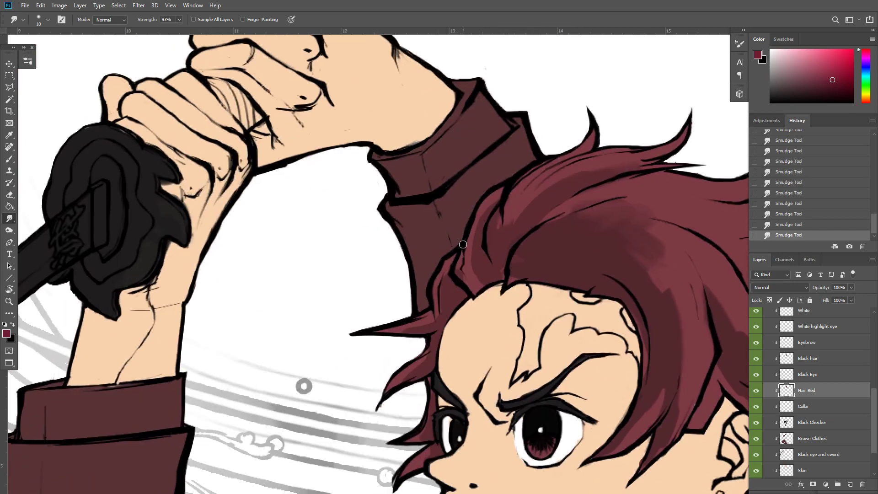
scroll(465, 307, down, 2)
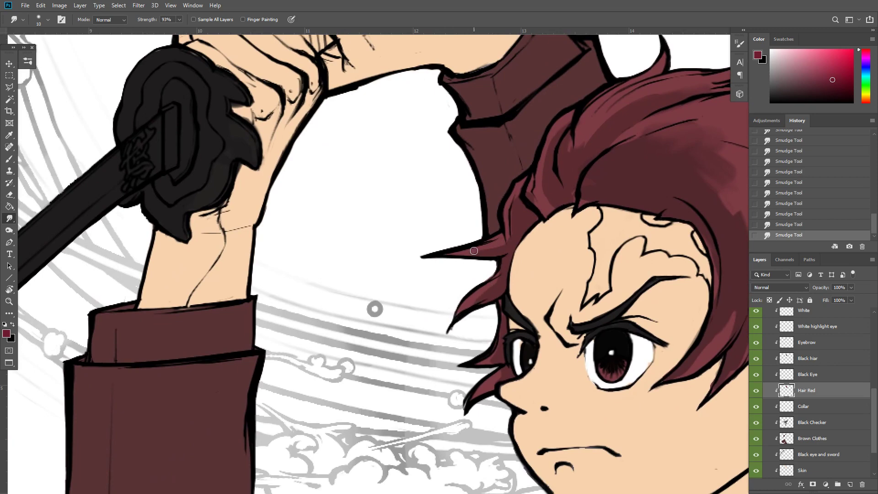
scroll(458, 252, down, 1)
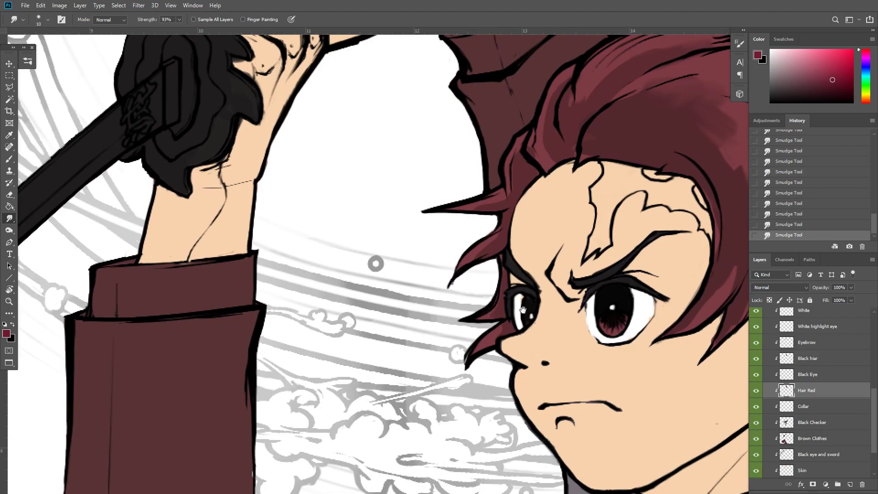
Make the Collar layer active by picking the grey collar trim at the swordsman's neck
drag(522, 310, 459, 296)
key(ctrl+minus)
key(ctrl+minus)
scroll(478, 284, down, 1)
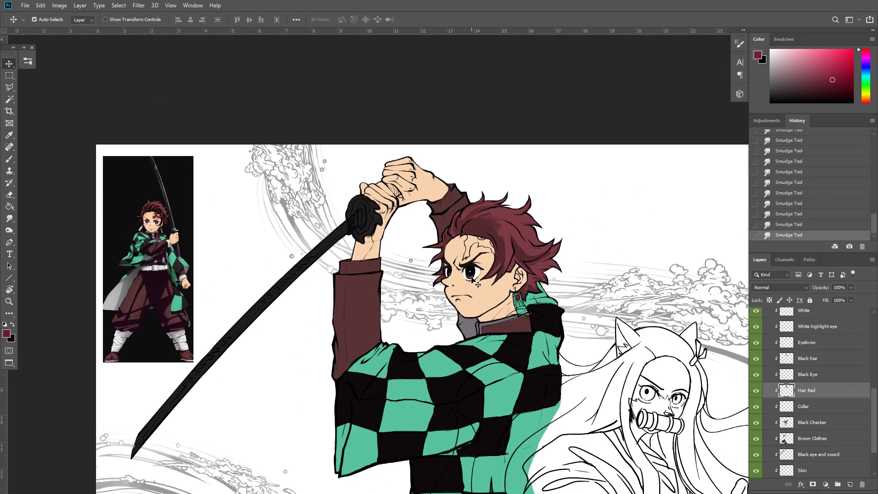
scroll(472, 278, up, 6)
key(b)
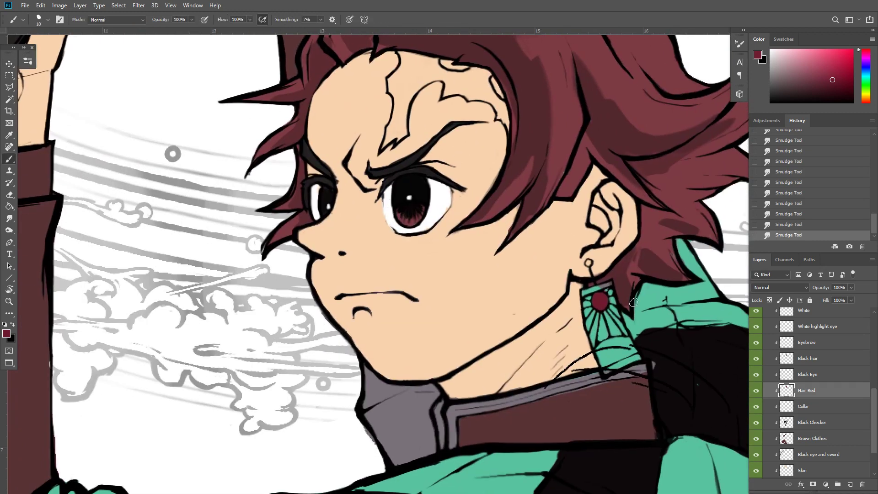
key(v)
ctrl+click(572, 385)
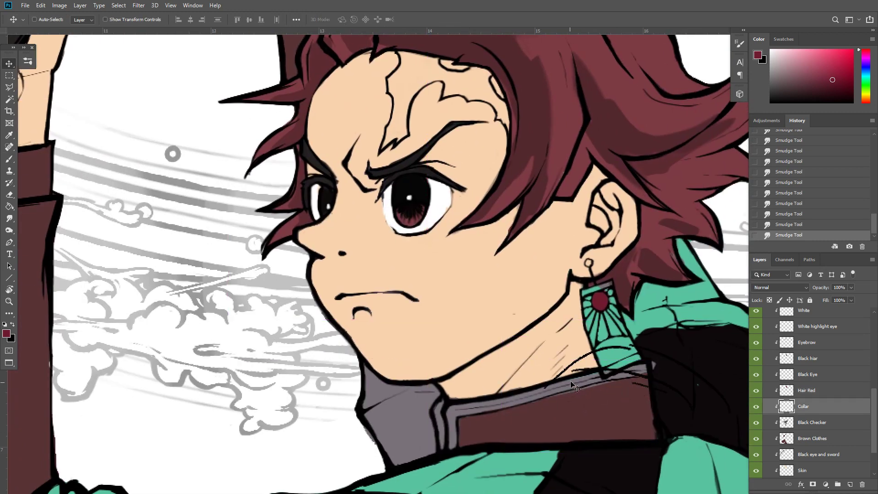
key(r)
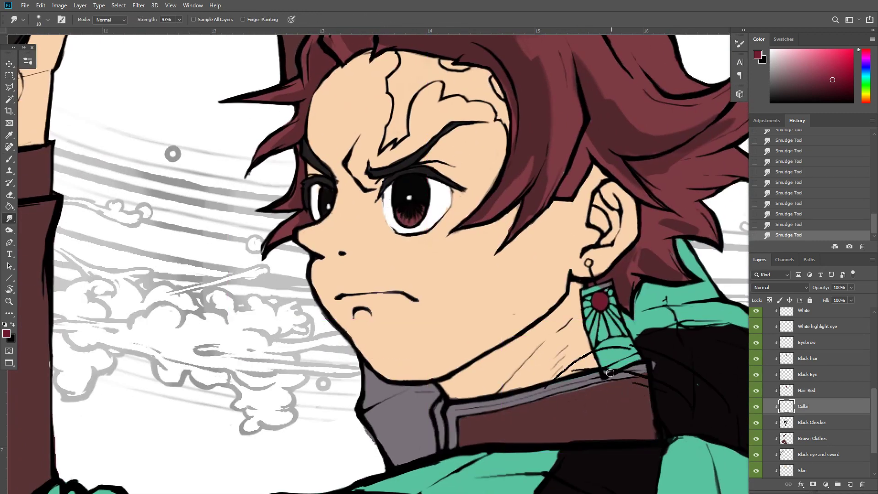
drag(656, 375, 706, 345)
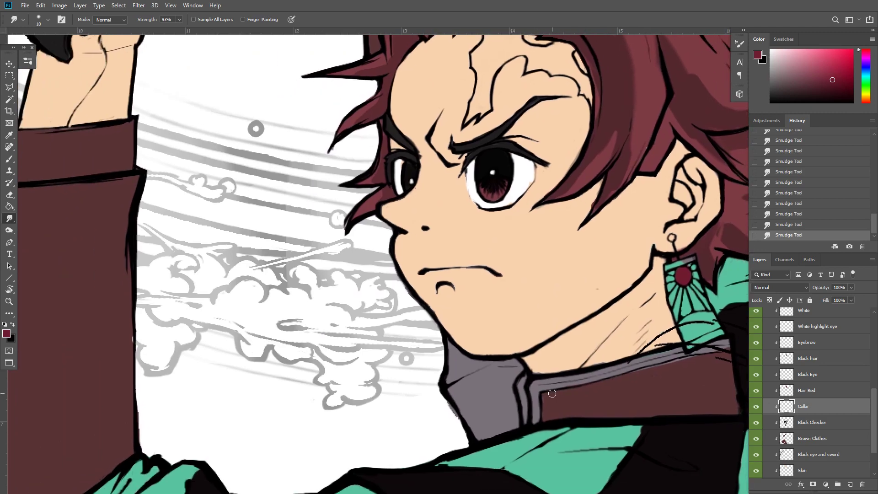
key(ctrl+minus)
key(ctrl+minus)
key(ctrl+minus)
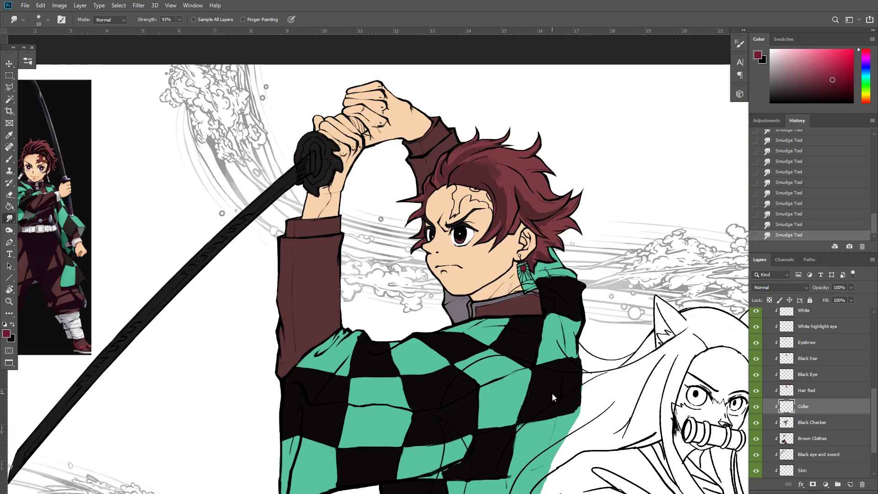
Brighten the Collar layer with a Levels adjustment, setting the white input level to 192
drag(302, 310, 142, 267)
key(ctrl+plus)
drag(663, 341, 583, 305)
key(v)
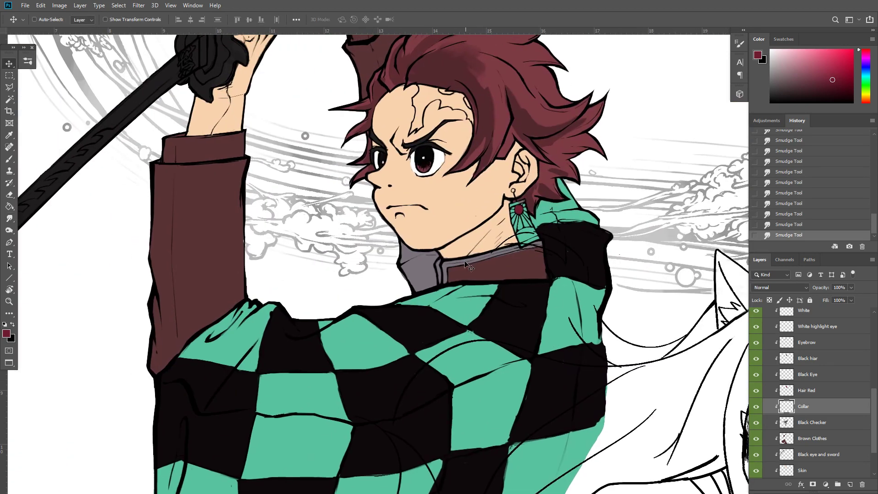
key(ctrl)
key(ctrl+l)
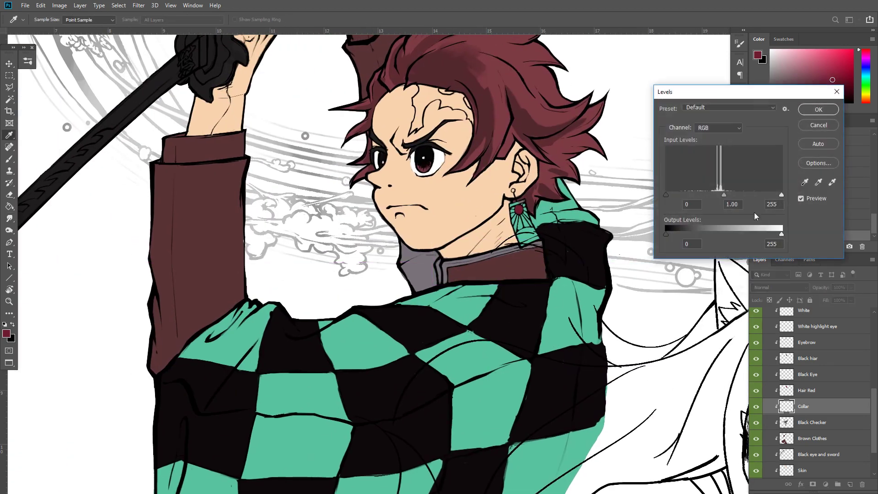
drag(782, 196, 753, 200)
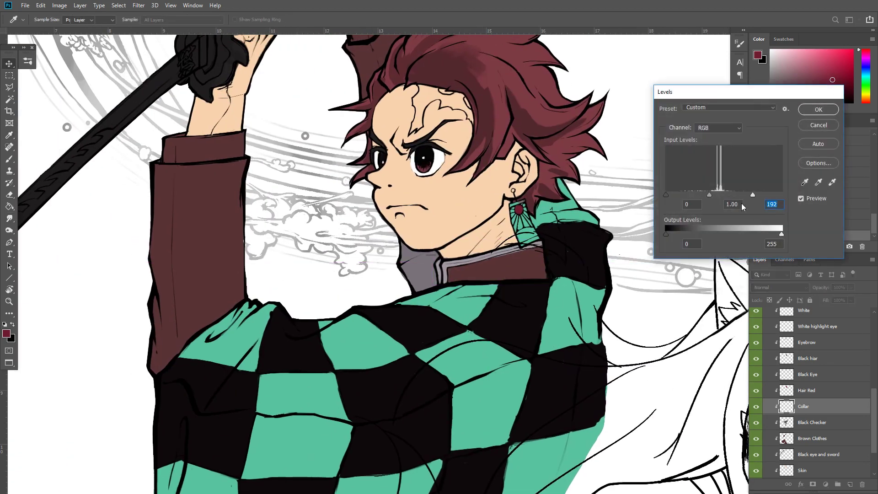
key(Return)
Erase the Collar layer's excess colour along the lower and front edges of the collar trim
scroll(442, 264, up, 3)
key(e)
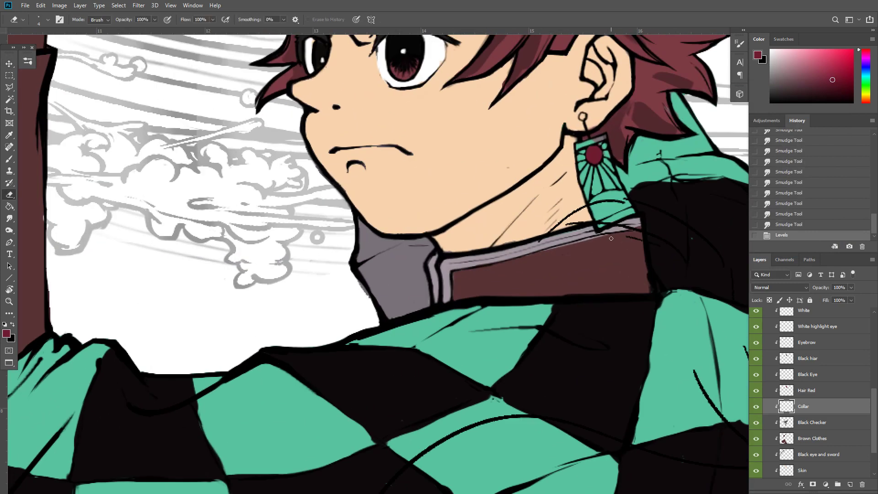
mouse_move(594, 240)
mouse_down()
mouse_move(468, 277)
mouse_move(453, 299)
mouse_up()
Smudge the Collar layer's colour up to the line art below the earring and at the trim's front corner
key(r)
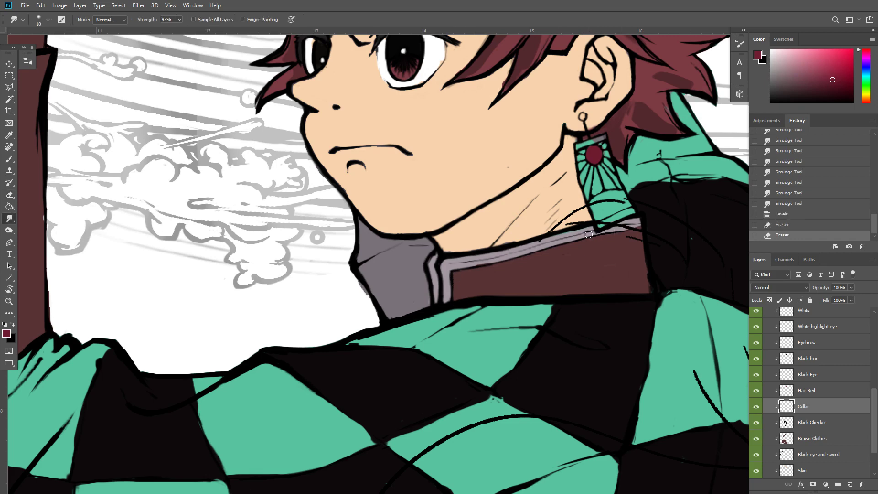
drag(594, 233, 623, 224)
drag(611, 227, 582, 229)
drag(573, 231, 551, 239)
drag(551, 238, 567, 234)
drag(446, 261, 453, 251)
drag(458, 250, 468, 248)
drag(670, 204, 614, 232)
Select the Black Checker layer and toggle its visibility to examine the black squares around the collar and shoulder
key(v)
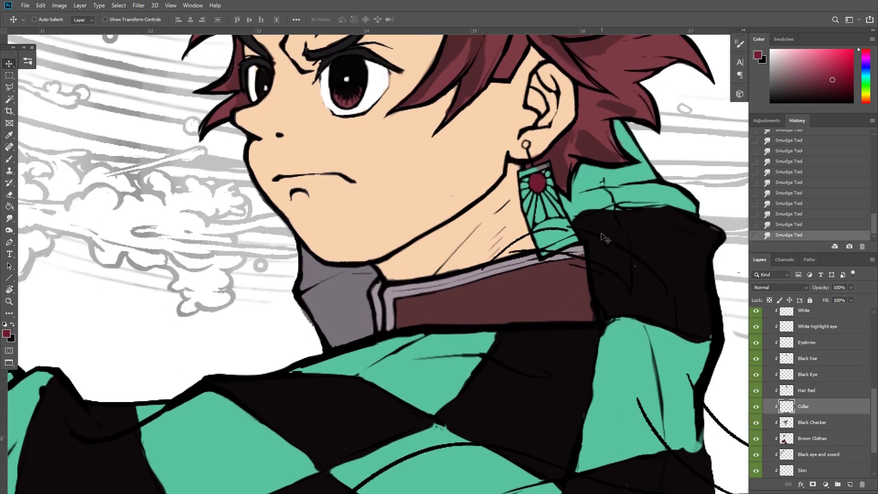
ctrl+click(601, 237)
drag(595, 281, 517, 307)
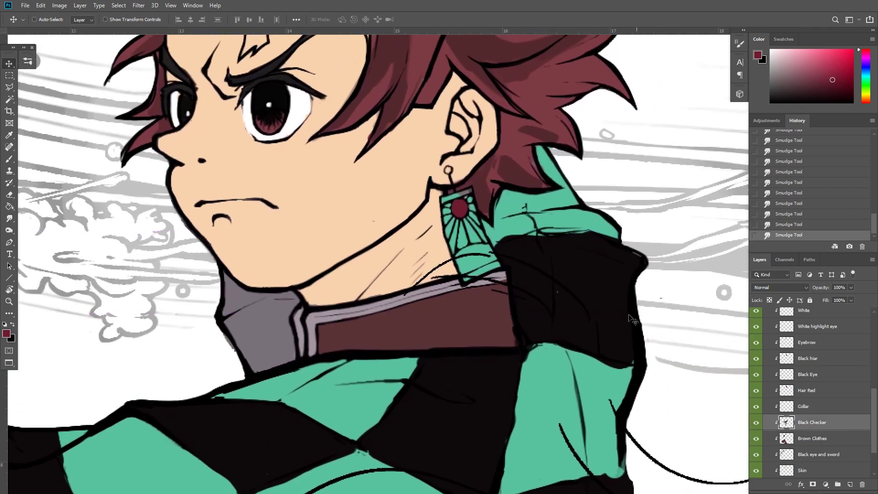
click(756, 424)
click(756, 425)
drag(544, 226, 530, 261)
key(ctrl+minus)
scroll(531, 258, down, 4)
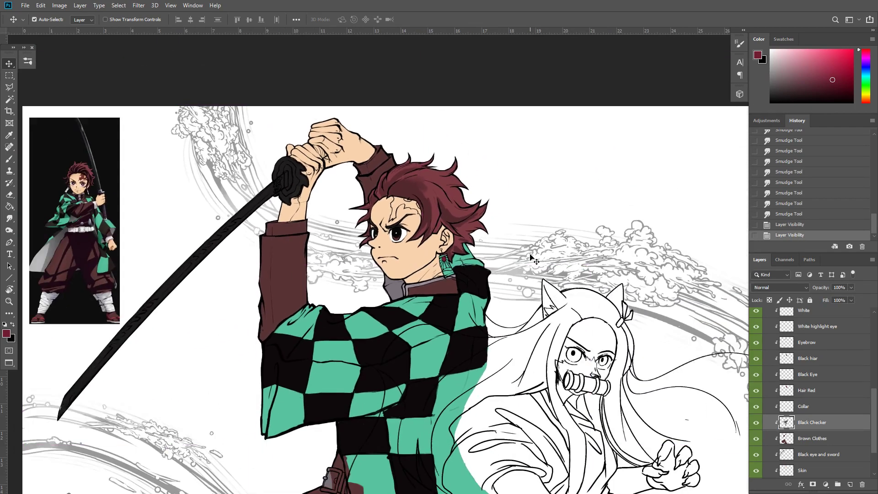
scroll(531, 259, up, 3)
scroll(443, 256, up, 5)
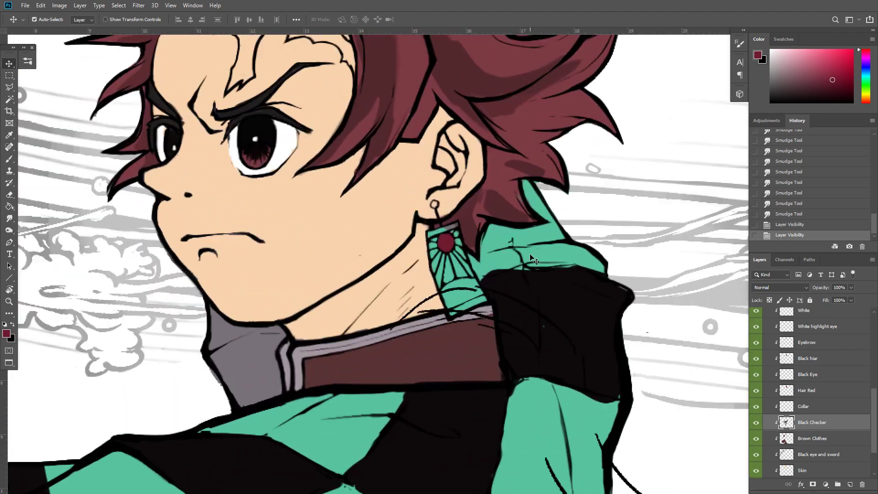
click(755, 425)
click(755, 425)
Smudge the Black Checker colour inside the black square behind the neck and along its lower edge
key(r)
drag(543, 320, 544, 327)
drag(543, 322, 578, 354)
mouse_move(581, 357)
mouse_down()
mouse_move(612, 381)
mouse_move(621, 402)
mouse_up()
drag(566, 393, 613, 401)
drag(600, 405, 619, 400)
drag(607, 404, 617, 401)
Erase the Black Checker colour spilling over the lower edge of the black square behind the neck, using a larger eraser
key(e)
click(594, 405)
click(583, 401)
click(580, 401)
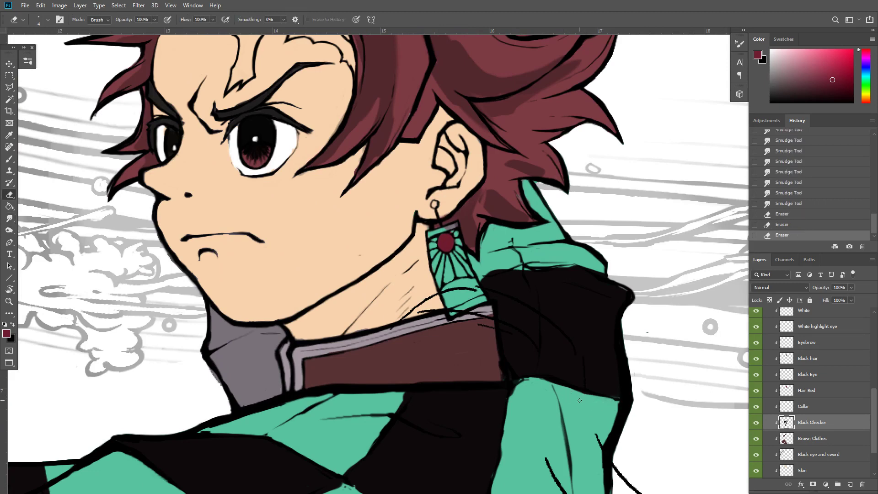
key(bracketright)
key(bracketright)
key(bracketright)
drag(559, 392, 614, 402)
key(ctrl+z)
key(ctrl+z)
key(ctrl+z)
drag(520, 391, 509, 405)
drag(532, 357, 530, 395)
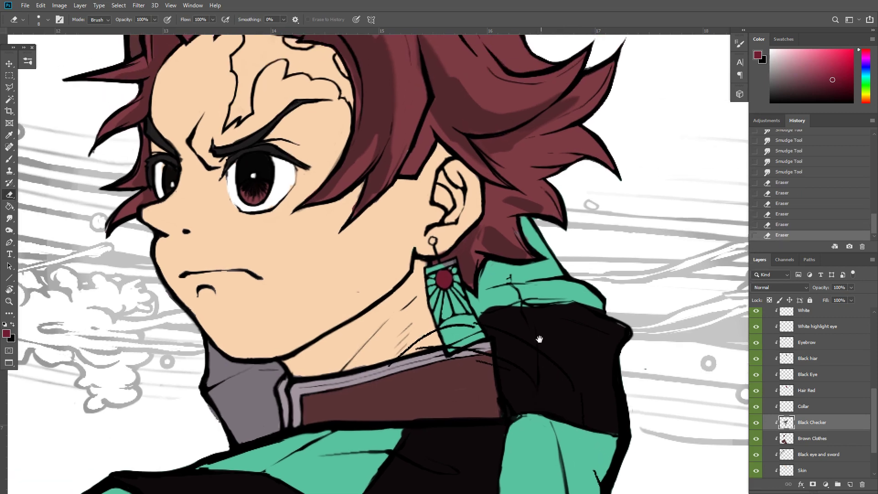
Paint the bar across the top of the earring black with the Brush tool
drag(540, 339, 566, 336)
key(b)
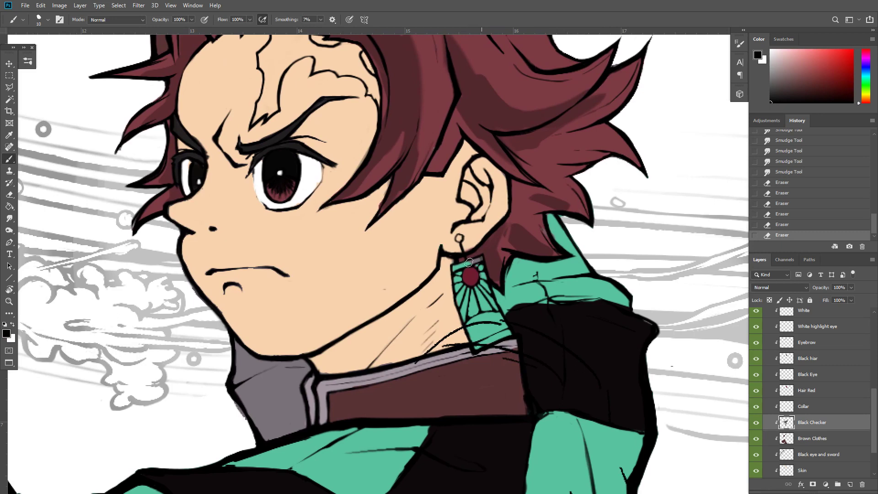
drag(469, 263, 460, 265)
mouse_move(482, 259)
mouse_down()
mouse_move(455, 272)
mouse_move(498, 260)
mouse_up()
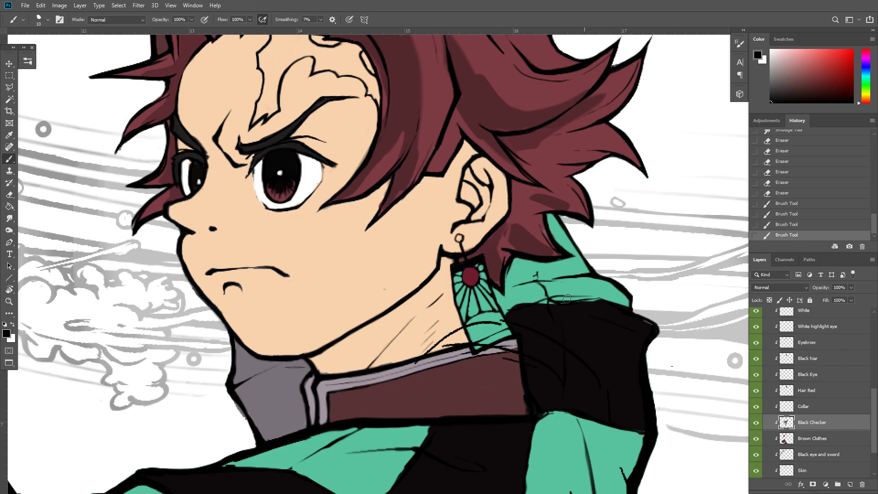
Select the earring's black top bar with the Magic Wand, cut it to a new layer and clip that layer
key(w)
click(478, 260)
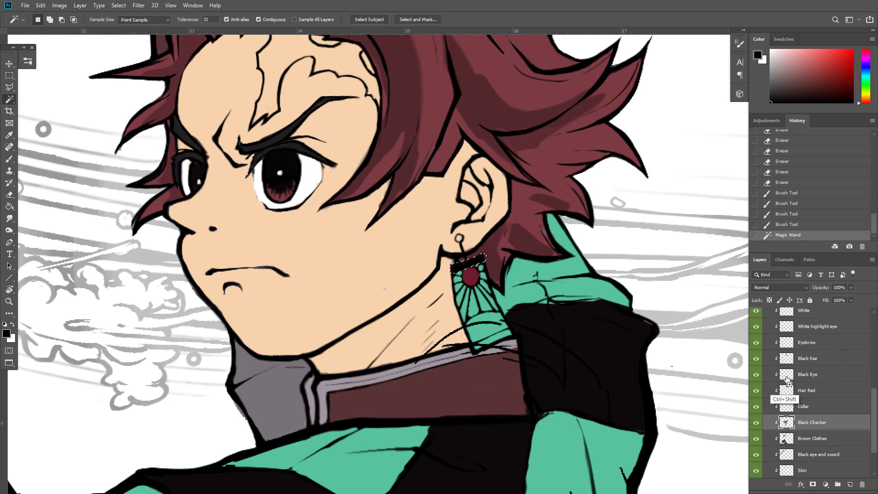
key(ctrl+shift+j)
key(ctrl+z)
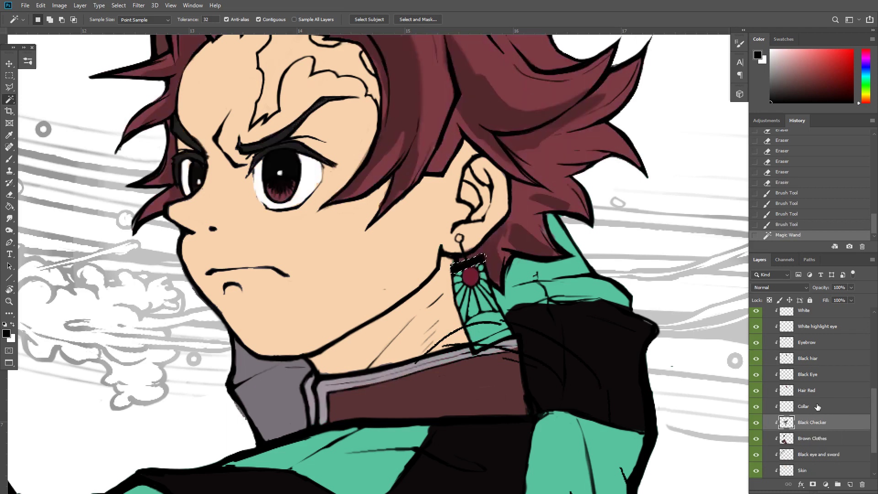
key(ctrl+shift+j)
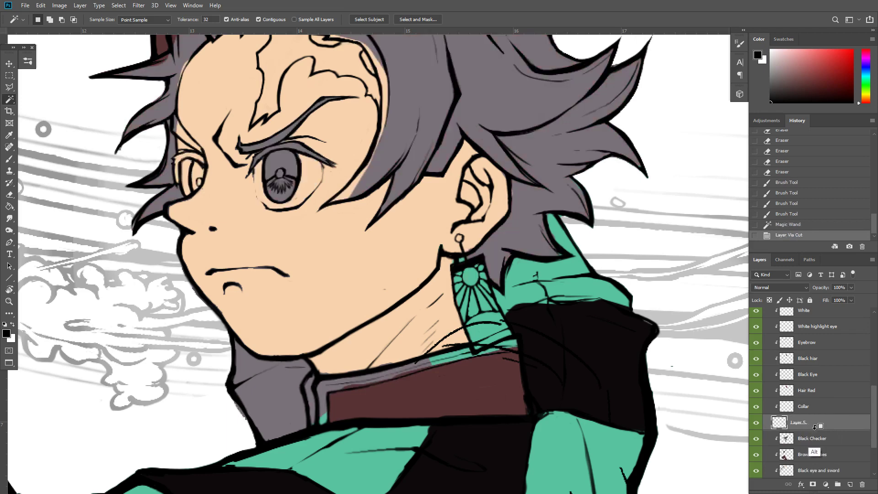
alt+click(814, 426)
Move the cut-out layer to the top of the Painting group and rename it Earing black
drag(815, 426, 809, 320)
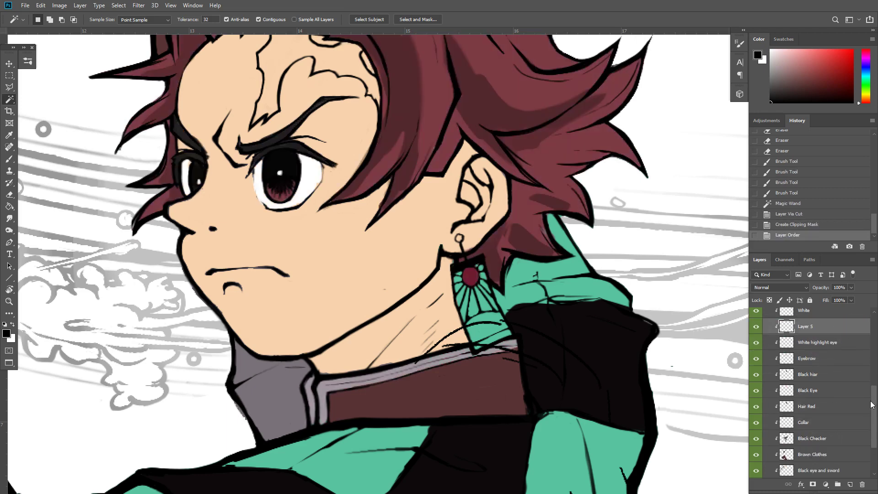
mouse_move(872, 405)
mouse_down()
mouse_move(871, 384)
mouse_move(821, 359)
mouse_up()
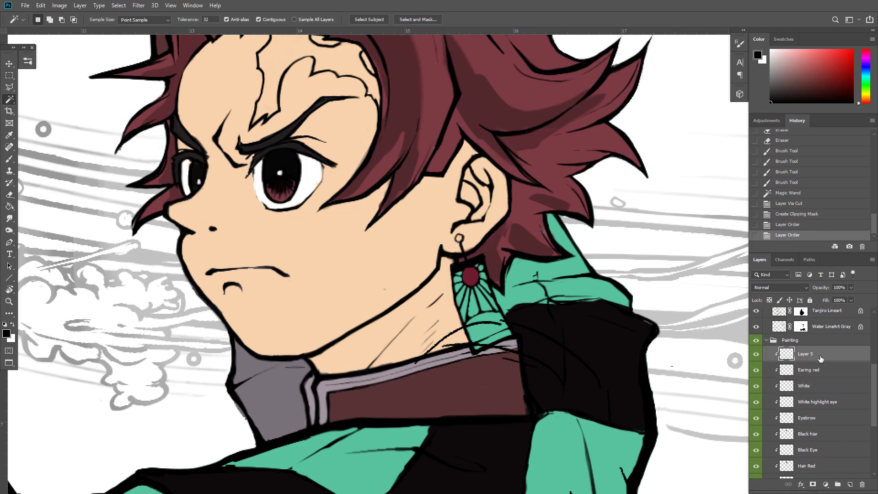
double_click(812, 353)
text(Earing black)
key(Return)
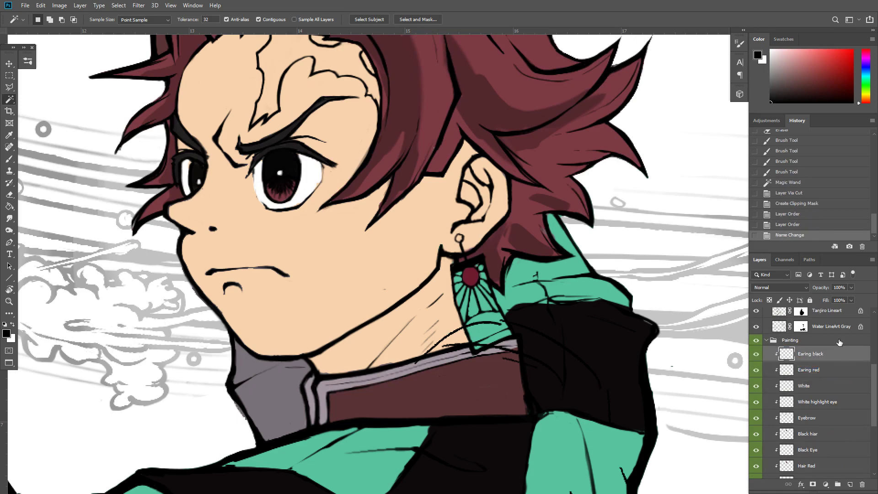
Erase excess black around the earring's red circle and paint the earring's bottom edge black
key(e)
drag(461, 280, 471, 267)
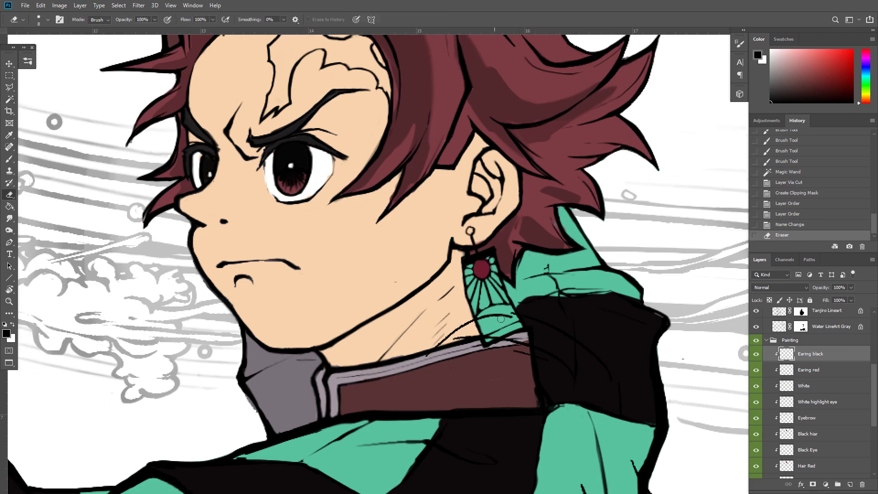
key(b)
drag(488, 339, 521, 327)
key(ctrl+minus)
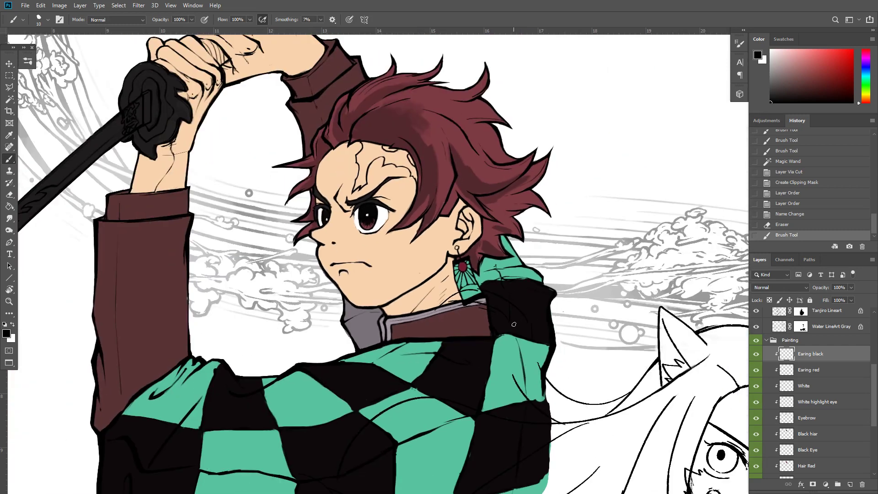
scroll(516, 327, up, 2)
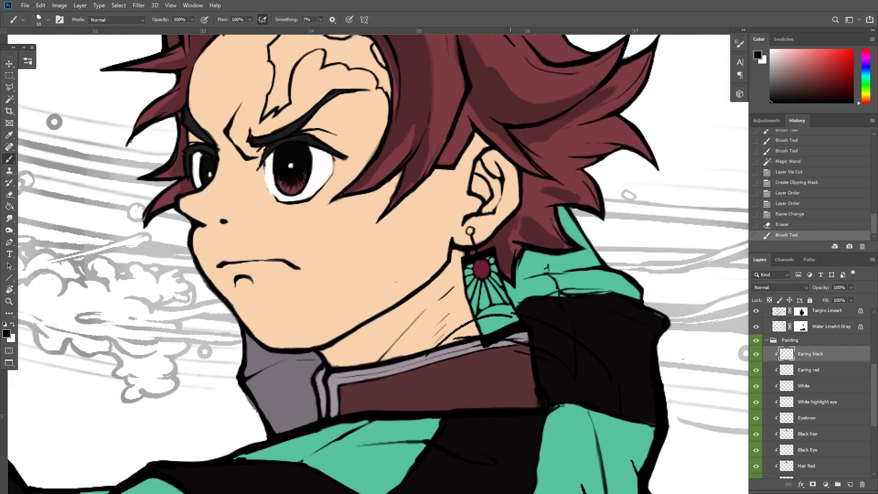
Add a new clipped layer above Earing black and name it Earring White
click(850, 485)
key(ctrl+alt+g)
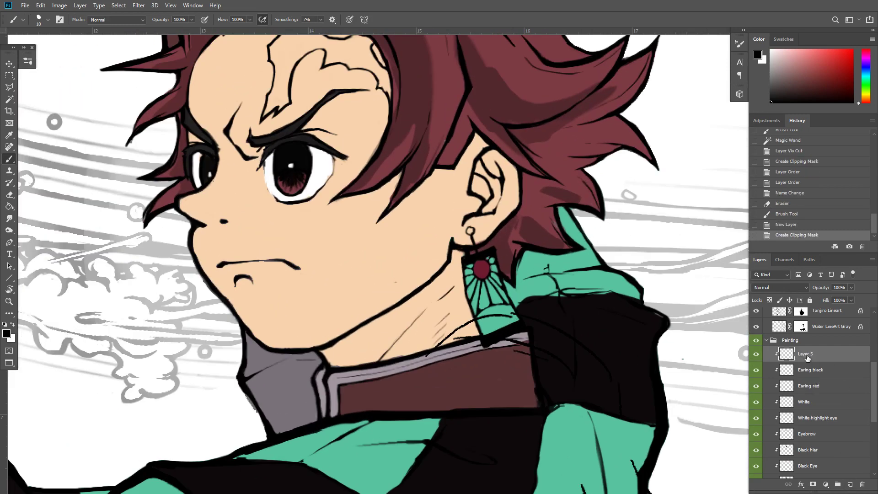
double_click(805, 353)
key(Return)
Paint the earring's rays and lower section white on the Earring White layer
scroll(501, 282, down, 1)
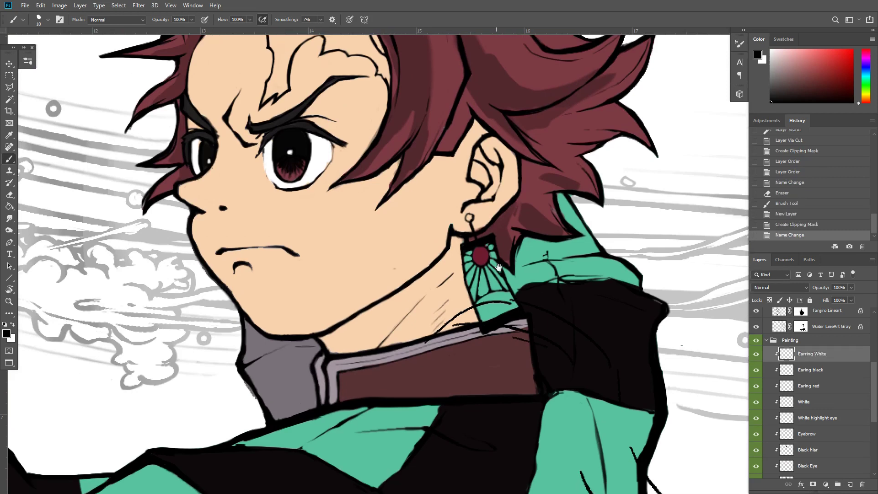
key(x)
mouse_move(466, 259)
mouse_down()
mouse_move(490, 269)
mouse_move(491, 244)
mouse_move(514, 306)
mouse_move(486, 316)
mouse_up()
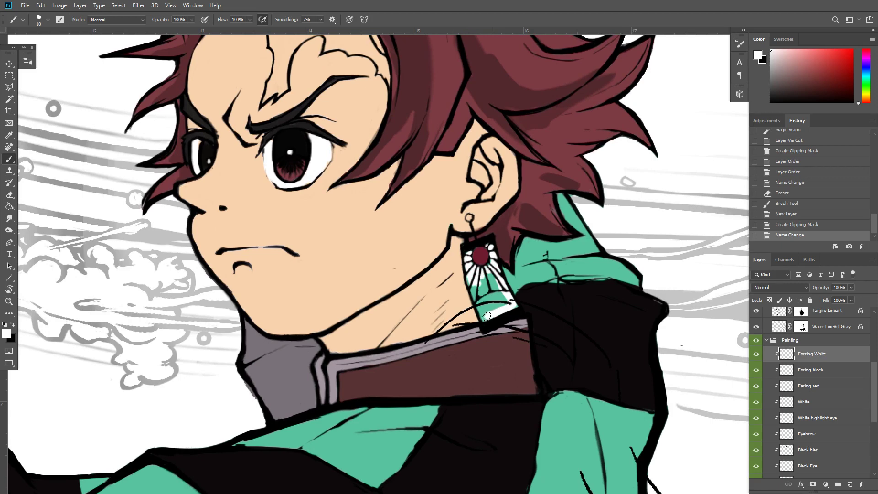
mouse_move(503, 275)
mouse_down()
mouse_move(502, 295)
mouse_move(476, 292)
mouse_move(477, 302)
mouse_move(475, 295)
mouse_move(502, 305)
mouse_up()
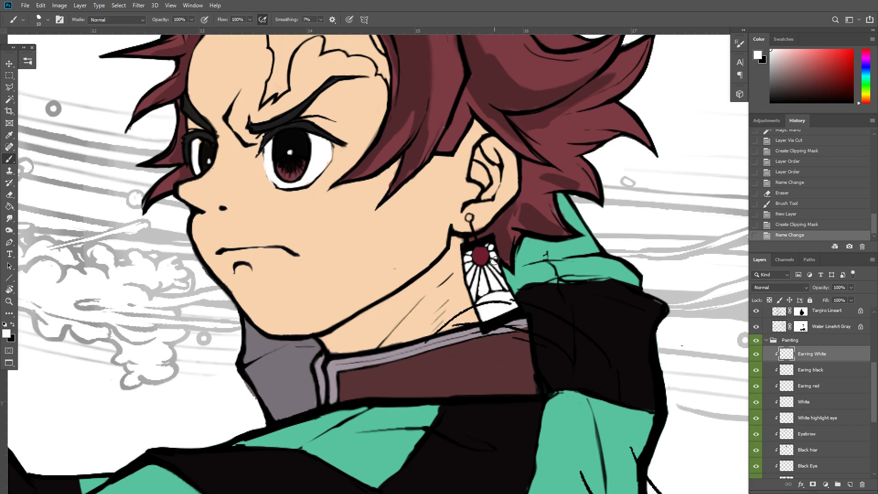
drag(490, 246, 502, 208)
scroll(483, 240, down, 6)
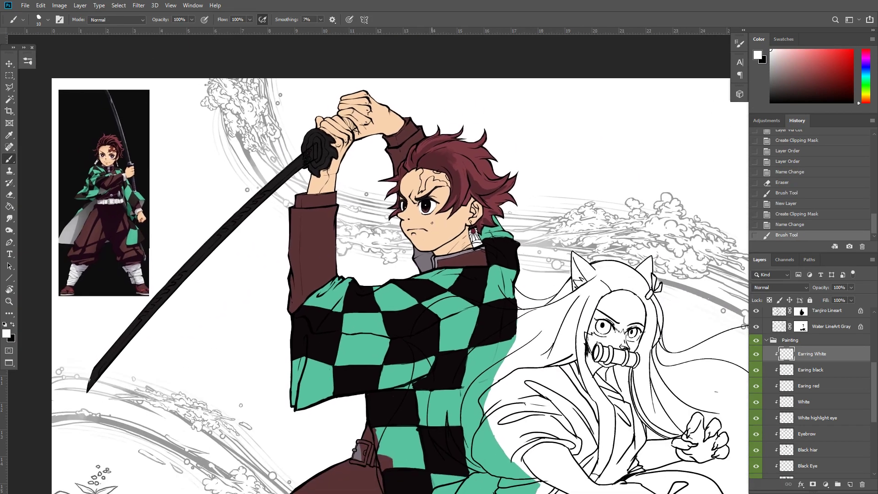
drag(442, 313, 526, 176)
key(ctrl+BackSpace)
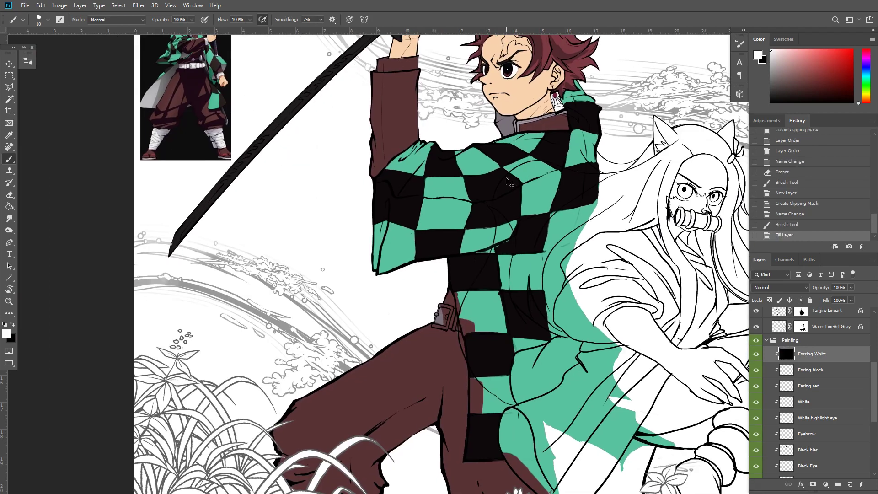
key(ctrl+z)
key(ctrl+minus)
scroll(506, 179, up, 2)
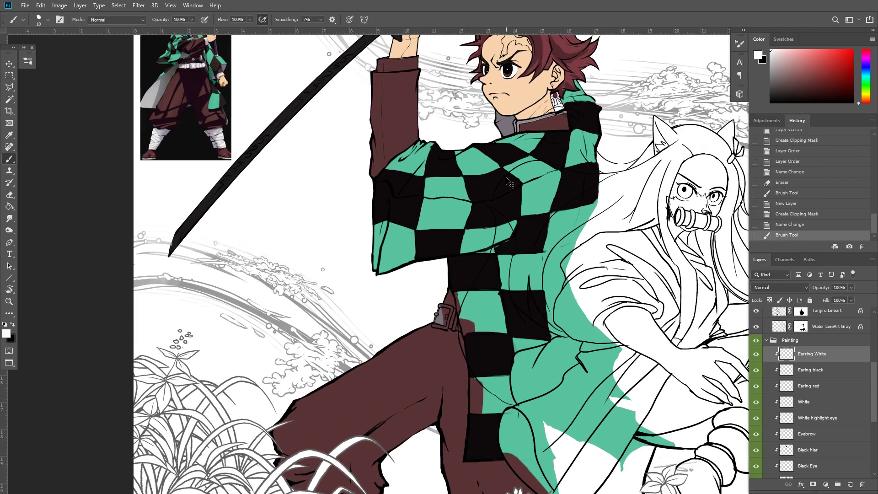
Paint the belt buckle's frame and small side pin white with the brush, and smudge the pin's edges
scroll(506, 179, up, 5)
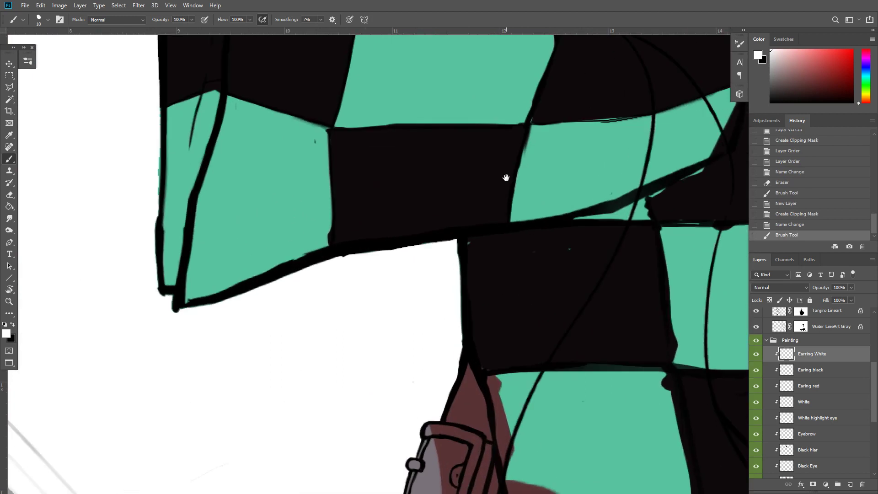
drag(506, 178, 537, 234)
mouse_move(487, 335)
mouse_down()
mouse_move(520, 332)
mouse_move(493, 330)
mouse_move(530, 343)
mouse_move(505, 417)
mouse_move(458, 415)
mouse_move(467, 411)
mouse_move(455, 408)
mouse_move(503, 414)
mouse_move(465, 416)
mouse_move(503, 418)
mouse_up()
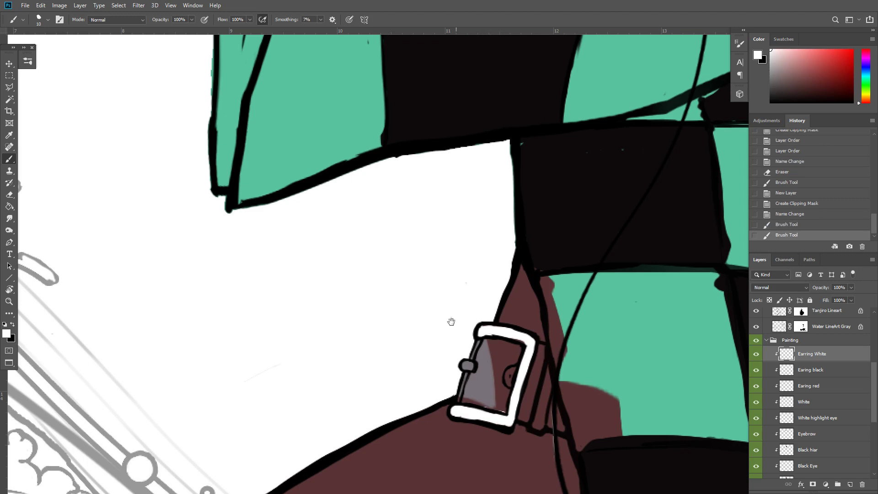
mouse_move(451, 322)
mouse_down()
mouse_move(570, 380)
mouse_move(425, 341)
mouse_up()
drag(606, 394, 466, 305)
mouse_move(604, 366)
mouse_down()
mouse_move(560, 284)
mouse_move(462, 183)
mouse_up()
mouse_move(636, 411)
mouse_down()
mouse_move(525, 306)
mouse_move(414, 300)
mouse_up()
mouse_move(620, 280)
mouse_down()
mouse_move(515, 276)
mouse_move(482, 121)
mouse_up()
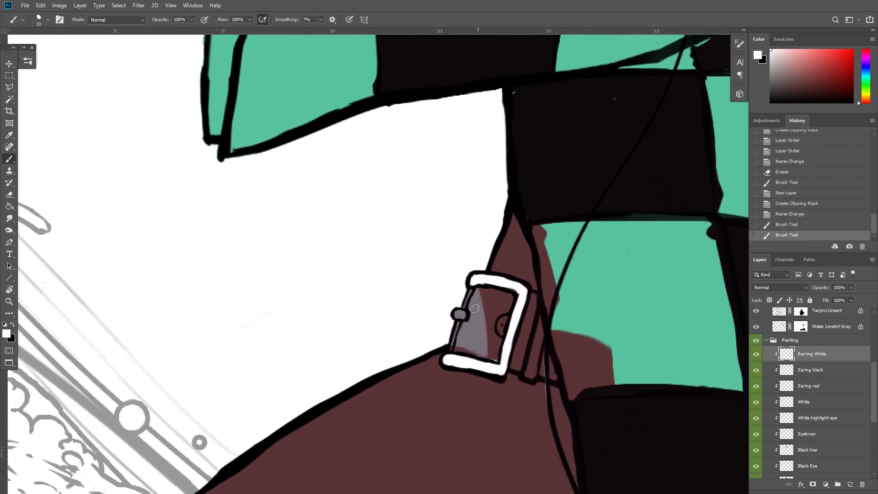
drag(470, 295, 468, 301)
drag(452, 336, 456, 310)
key(r)
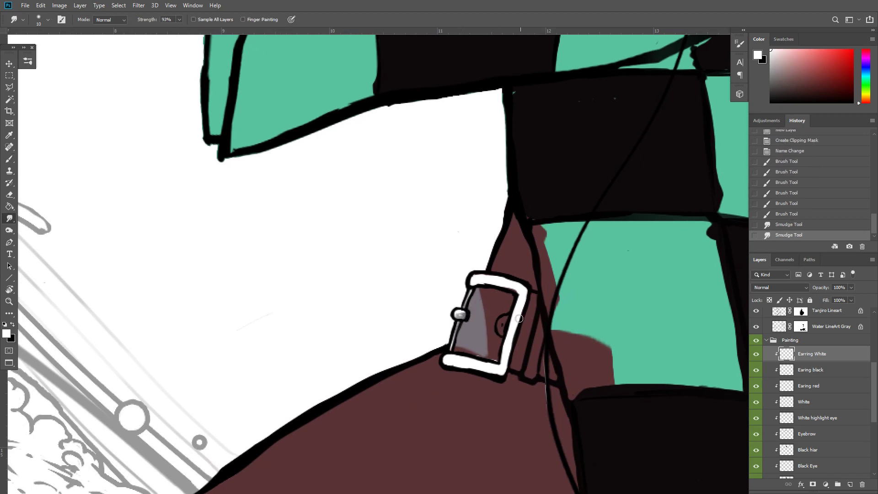
Outline the inside of the buckle and the adjoining belt loops with the Polygonal Lasso, fill the area white and deselect it
key(g)
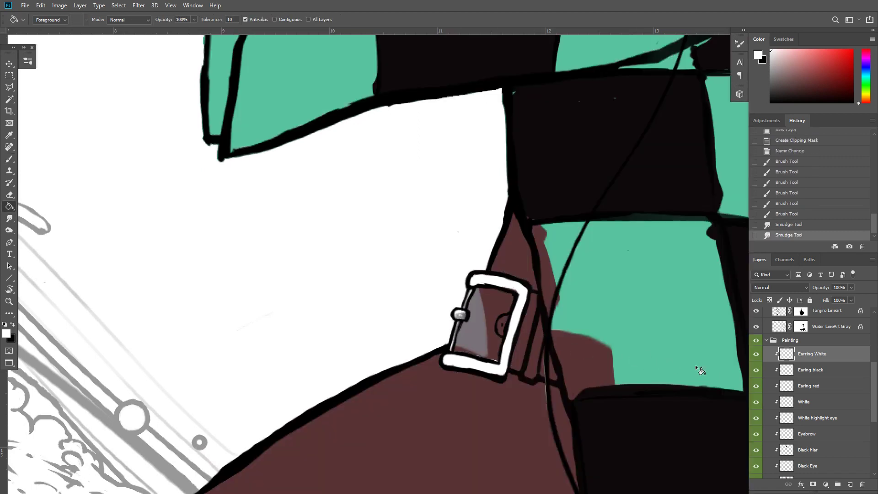
key(l)
click(498, 282)
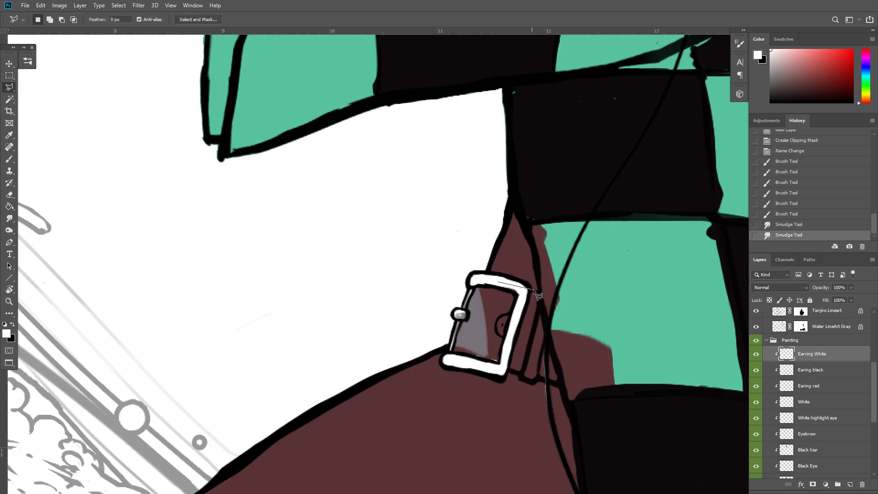
click(537, 291)
click(559, 382)
click(534, 379)
click(520, 373)
click(449, 355)
click(495, 281)
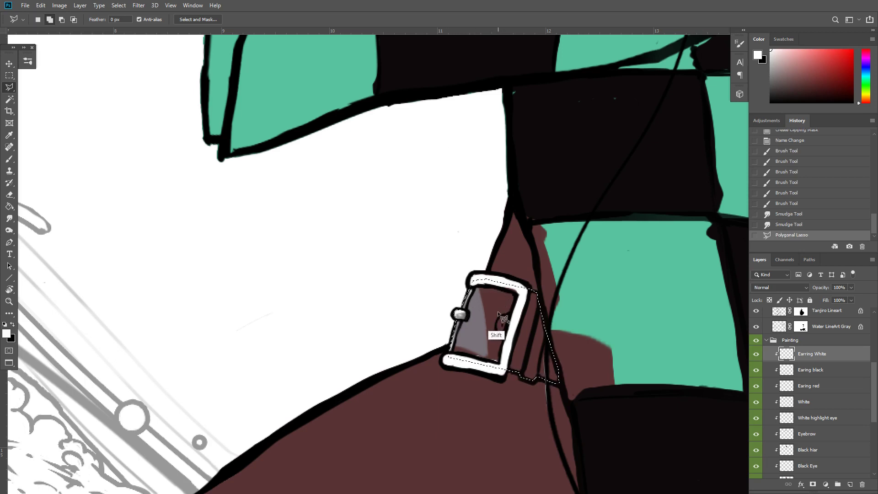
key(shift+BackSpace)
key(Return)
key(ctrl+d)
Select a rectangle around the belt buckle and lower its white output level with Levels to make it light grey
key(m)
drag(634, 242, 365, 425)
key(ctrl+l)
drag(782, 234, 751, 233)
key(Return)
Select a rectangle around the earring, slightly lower its white output level with Levels, and deselect it
key(ctrl+minus)
key(ctrl+minus)
key(ctrl+minus)
key(ctrl+minus)
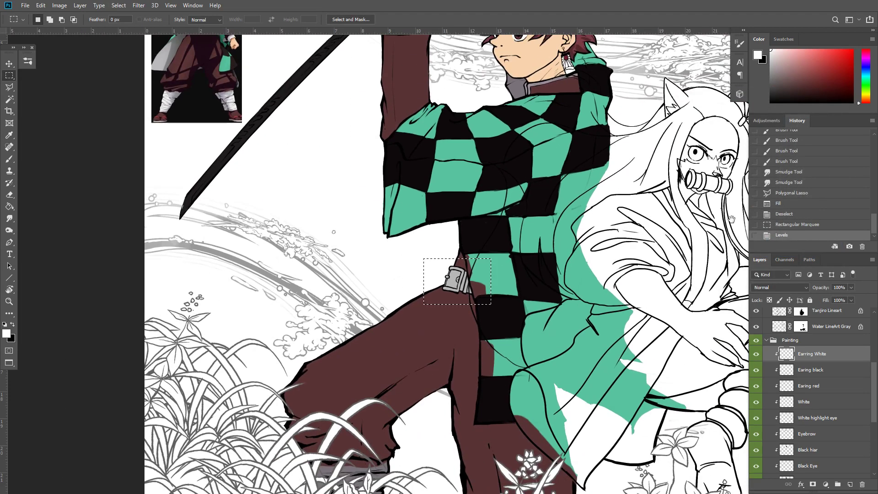
drag(479, 300, 436, 348)
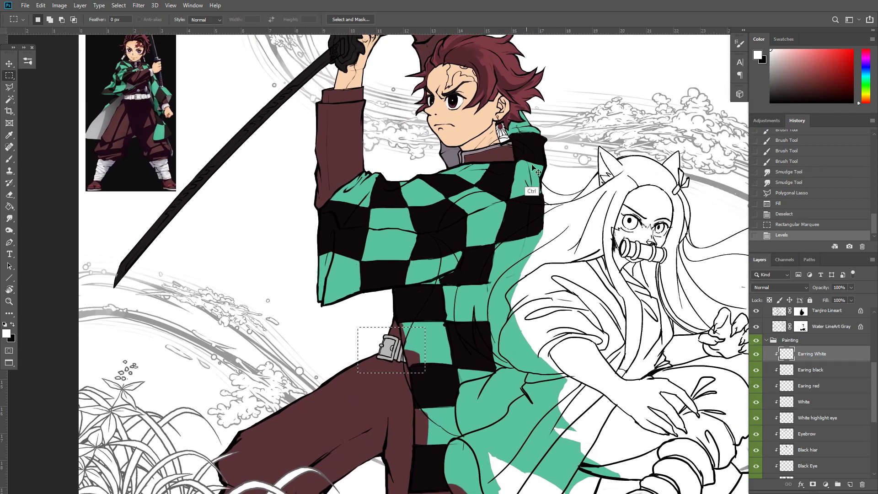
drag(540, 78, 374, 172)
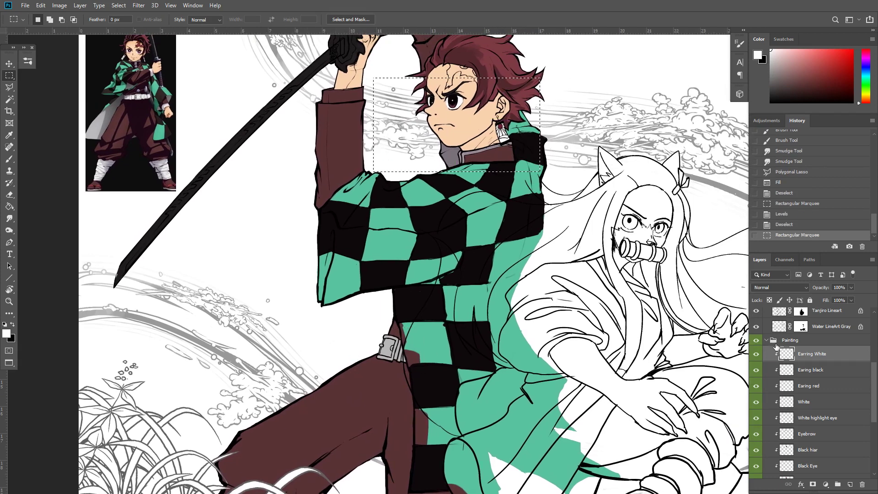
key(ctrl+comma)
key(ctrl+comma)
drag(476, 102, 570, 186)
key(ctrl+l)
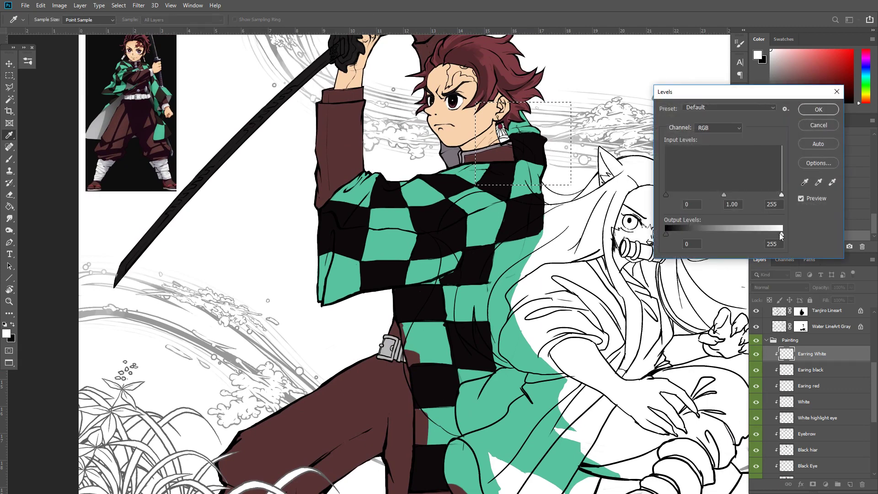
drag(781, 234, 767, 233)
key(Return)
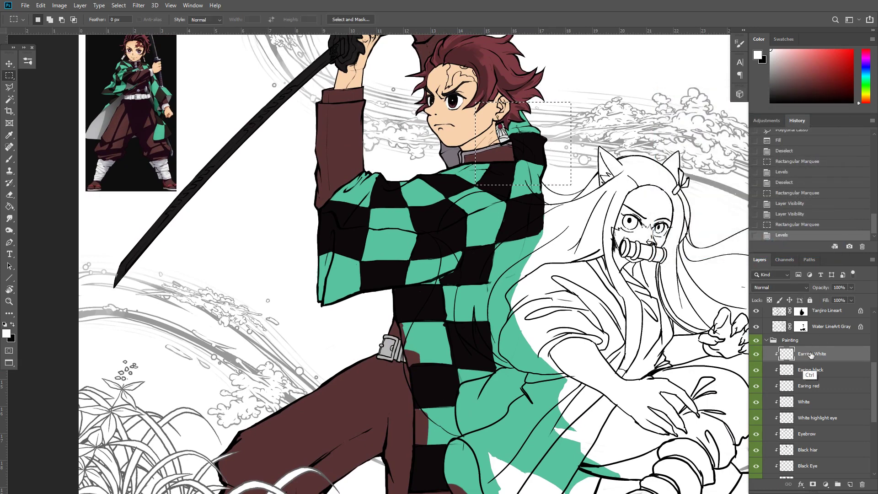
key(ctrl+d)
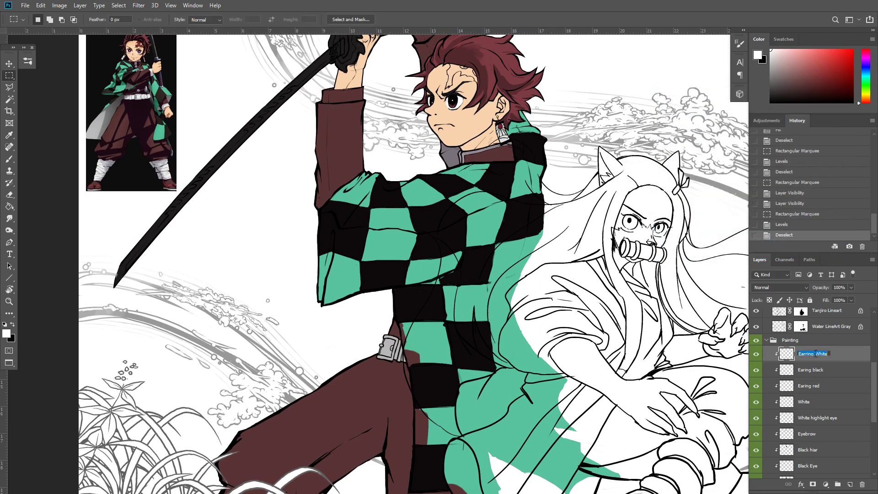
Rename the Earring White layer as Earring & Belt White
double_click(812, 354)
text(& Belt)
key(Return)
Pick the Brown Clothes layer from the trousers and move it below the Green layer, directly above Base
drag(500, 302, 534, 302)
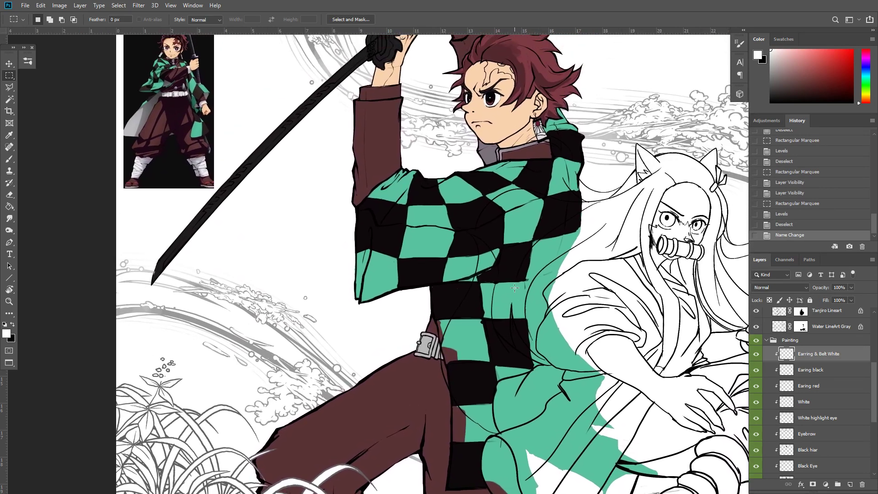
key(v)
ctrl+click(414, 396)
drag(493, 398, 521, 327)
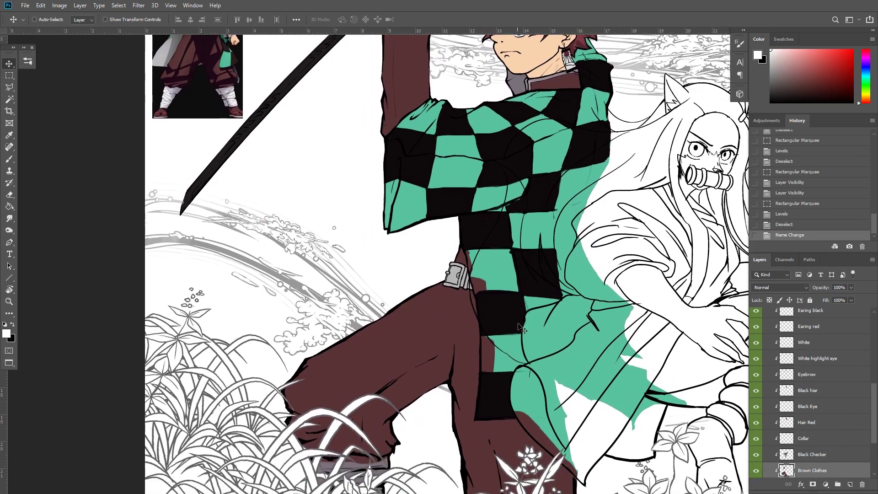
key(e)
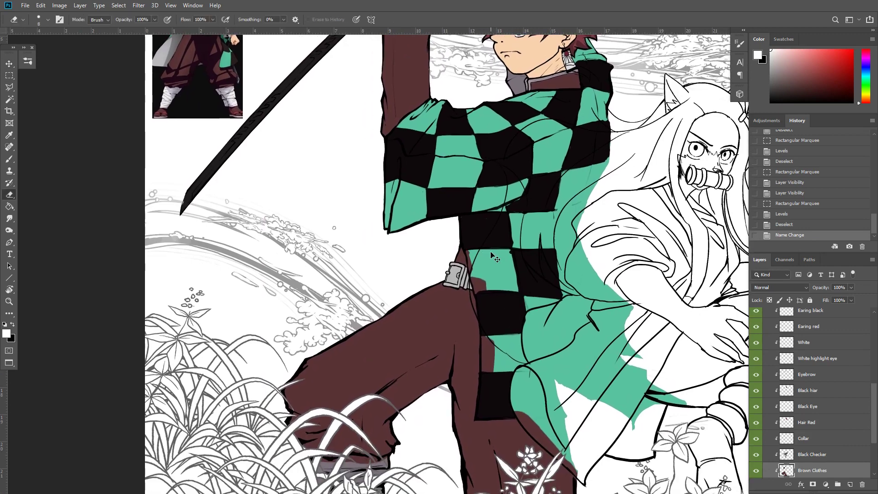
key(ctrl+plus)
drag(564, 333, 598, 272)
key(v)
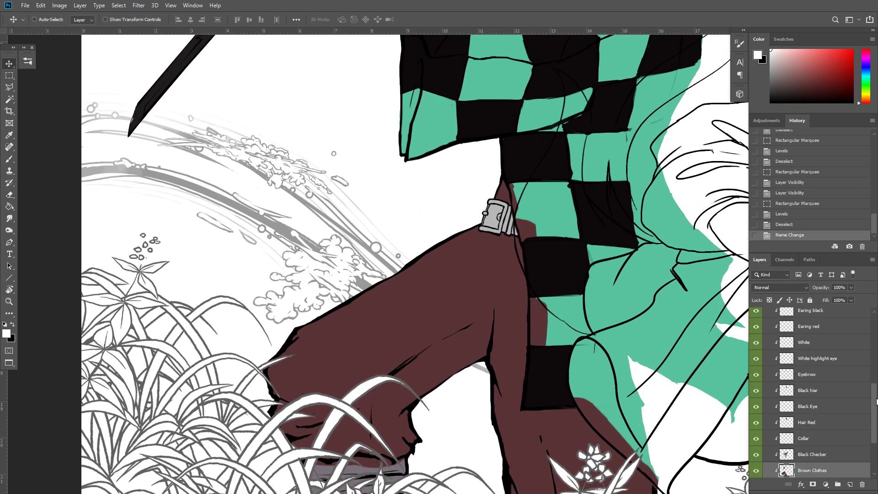
drag(876, 402, 874, 437)
drag(814, 394, 809, 430)
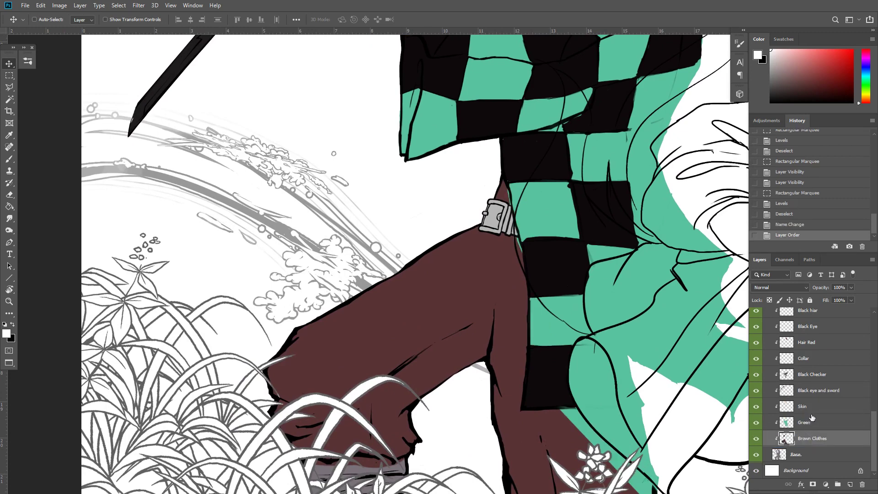
On the Green layer, erase the green spilling over the brown trouser leg below the coat with an enlarged eraser
click(809, 426)
drag(670, 368, 611, 279)
key(e)
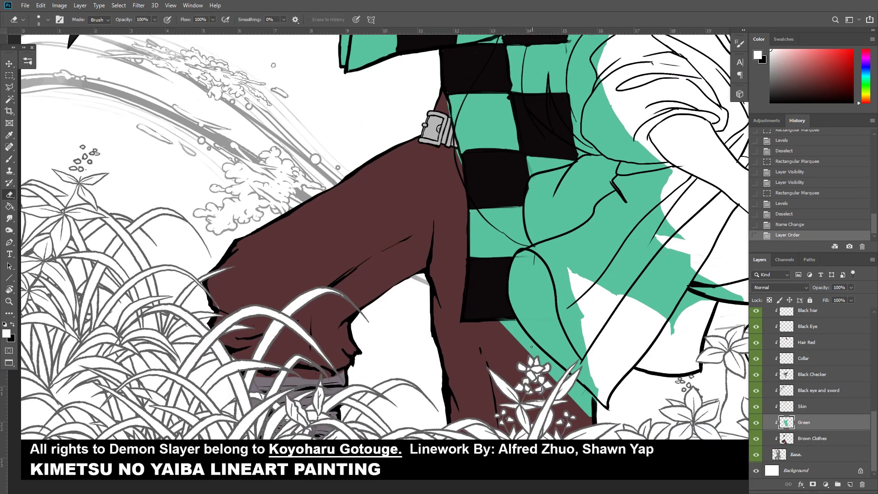
key(bracketright)
key(bracketright)
key(bracketright)
key(bracketright)
key(bracketright)
key(bracketright)
mouse_move(515, 331)
mouse_down()
mouse_move(591, 395)
mouse_move(566, 388)
mouse_move(602, 423)
mouse_move(549, 371)
mouse_up()
Smudge the green edge along the coat's lower tip so it follows the lineart
key(r)
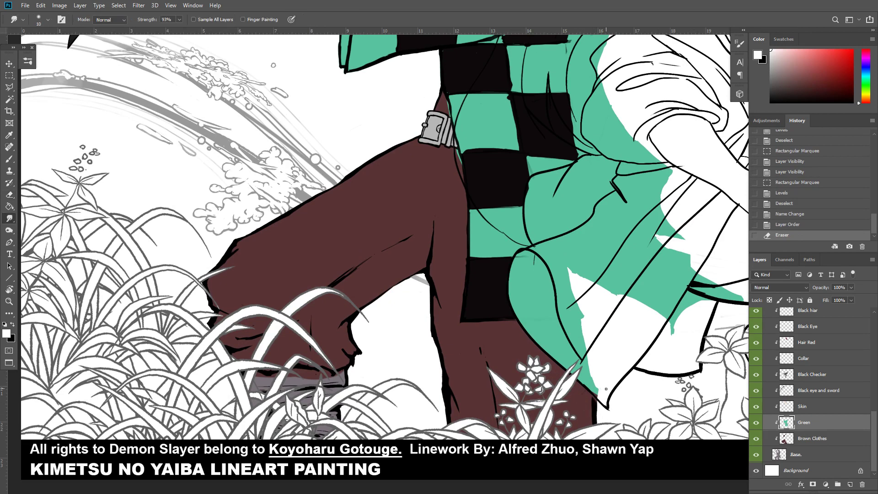
drag(600, 397, 597, 400)
drag(597, 395, 593, 394)
drag(593, 389, 593, 389)
drag(592, 387, 583, 372)
Erase the stray green beside the belt and along the coat's front edge over the trousers
drag(546, 284, 557, 379)
key(e)
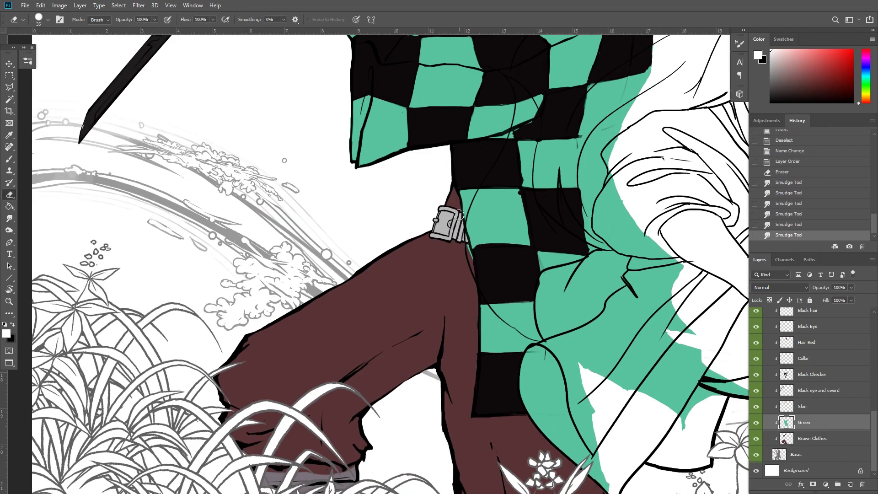
drag(459, 215, 462, 219)
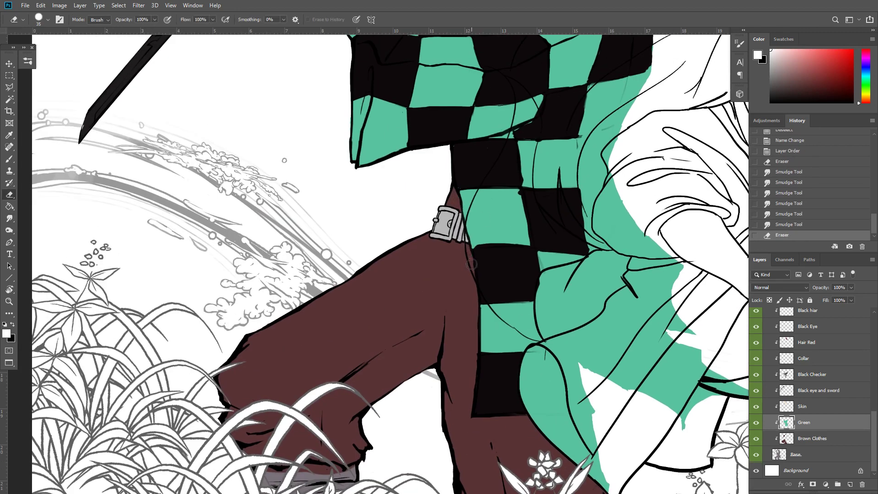
drag(472, 264, 468, 261)
drag(467, 280, 458, 340)
On the Black Checker layer, smudge the edges of the black squares around the sleeve hem and waist to fit the lineart
key(ctrl+minus)
key(ctrl+minus)
key(ctrl+minus)
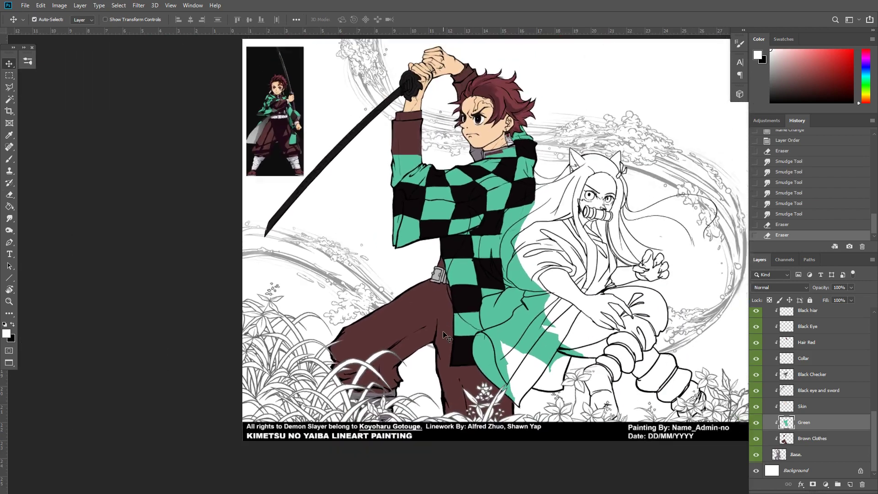
scroll(446, 337, down, 1)
scroll(446, 336, up, 5)
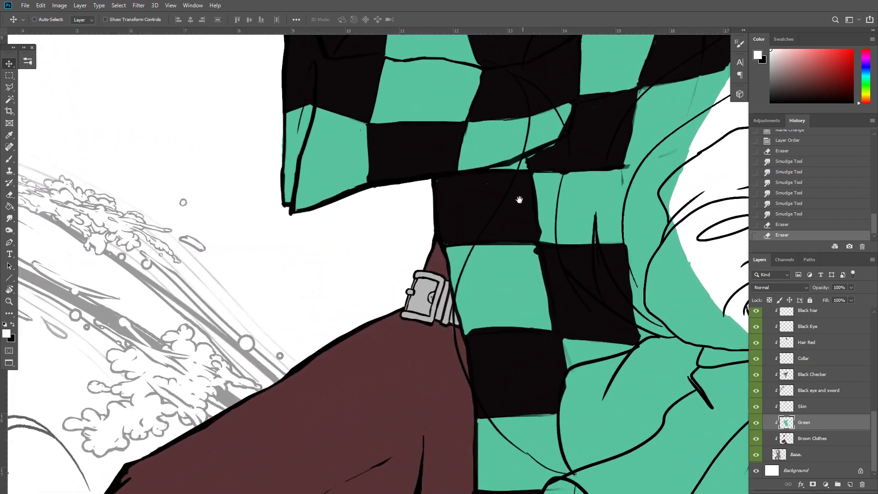
drag(533, 194, 515, 220)
ctrl+click(578, 177)
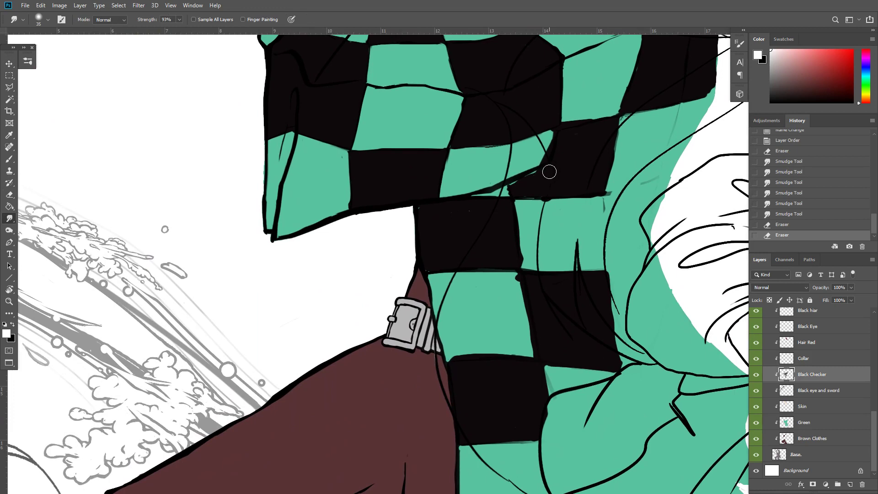
drag(550, 172, 538, 174)
drag(545, 170, 507, 192)
mouse_move(522, 188)
mouse_down()
mouse_move(518, 195)
mouse_move(533, 194)
mouse_up()
mouse_move(526, 195)
mouse_down()
mouse_move(544, 194)
mouse_move(424, 210)
mouse_up()
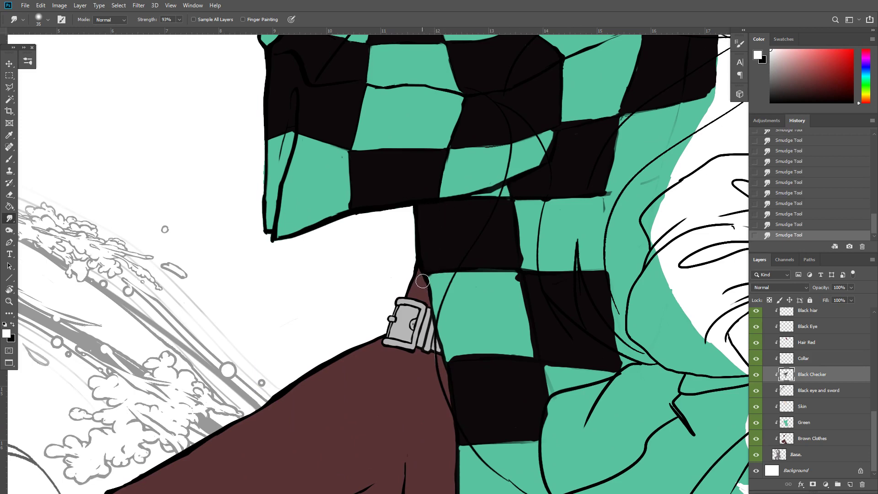
drag(430, 213, 416, 269)
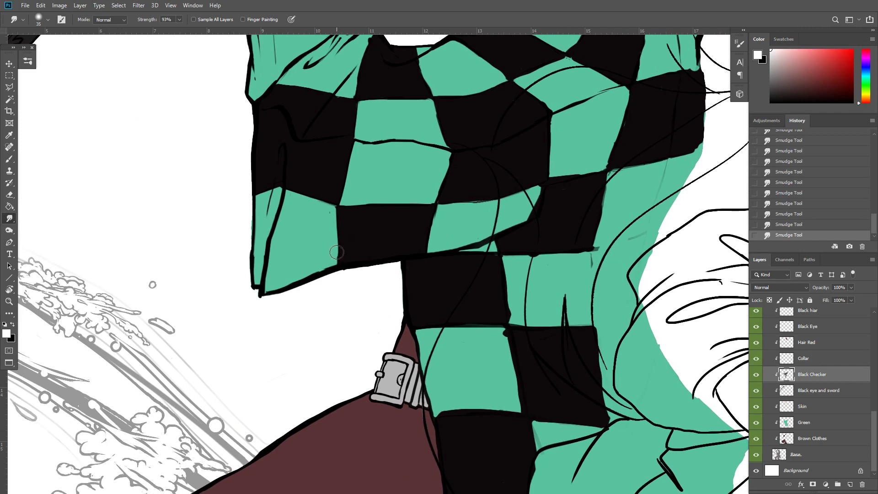
key(ctrl+minus)
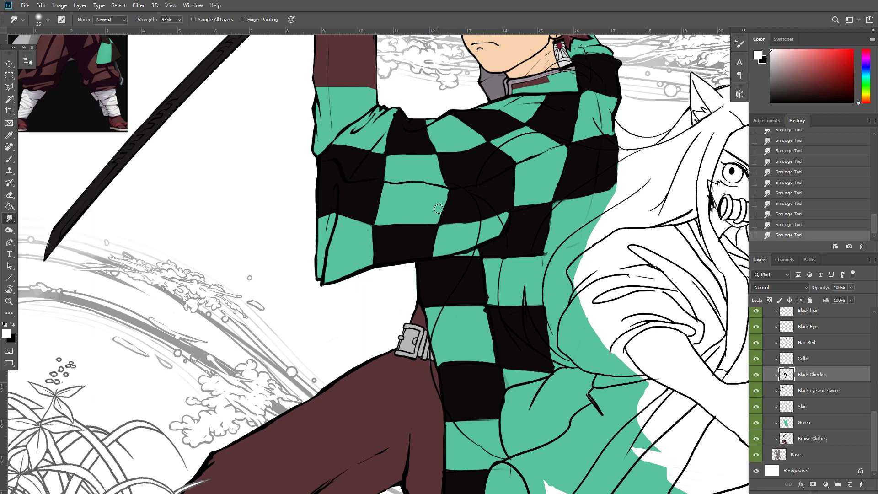
drag(466, 232, 432, 270)
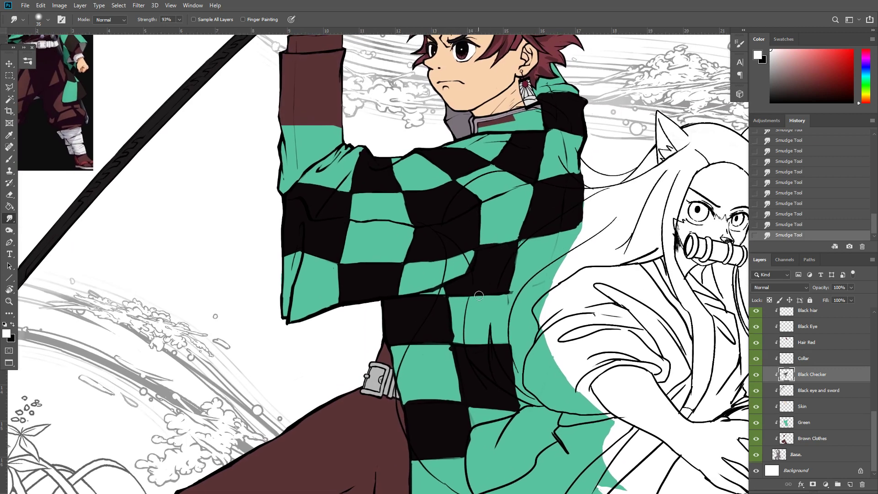
drag(506, 307, 515, 241)
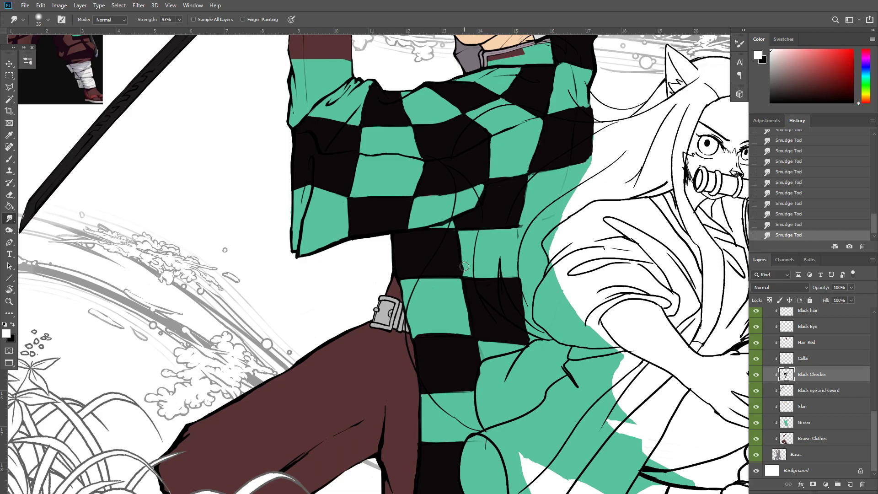
On the Green layer, clear the green covering the raised forearm's brown sleeve inside a Magic Wand selection made on Brown Clothes, and deselect
key(ctrl+minus)
key(ctrl+minus)
key(ctrl+minus)
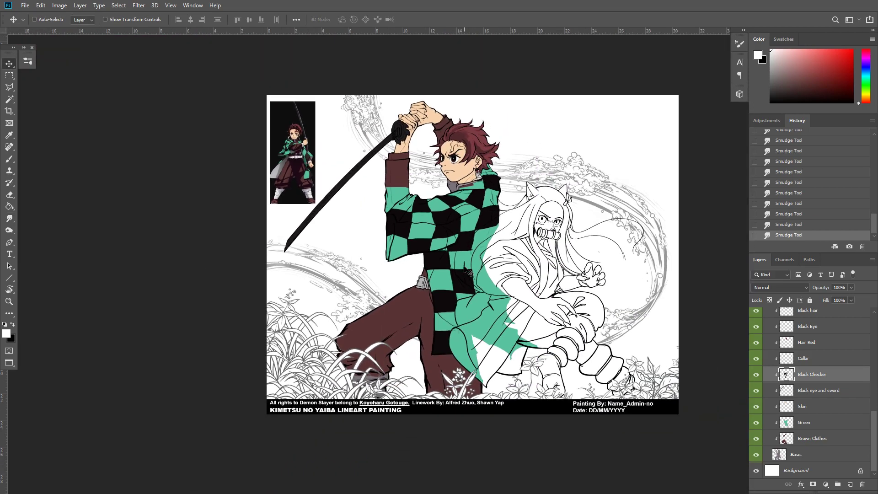
key(ctrl+plus)
key(ctrl+plus)
key(ctrl+plus)
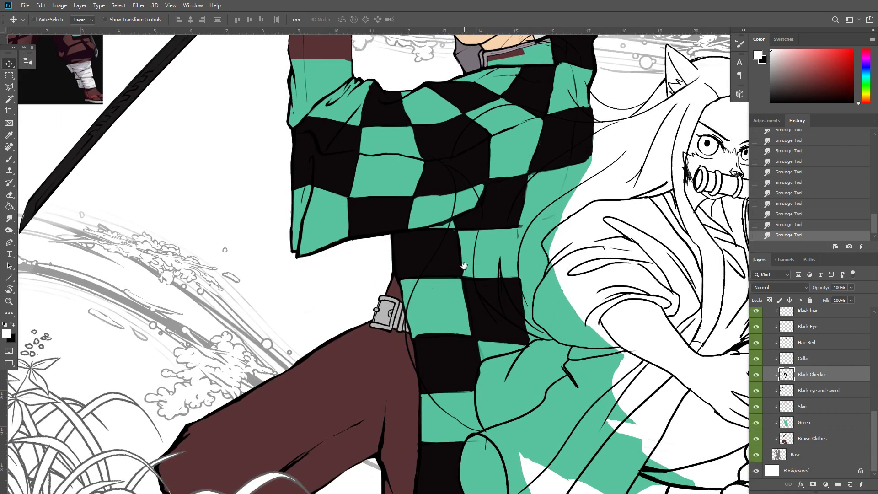
drag(388, 227, 476, 414)
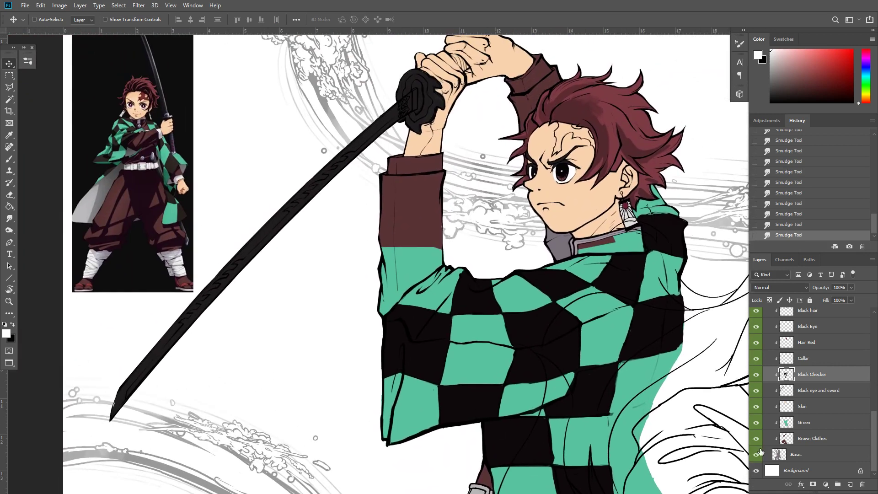
click(817, 428)
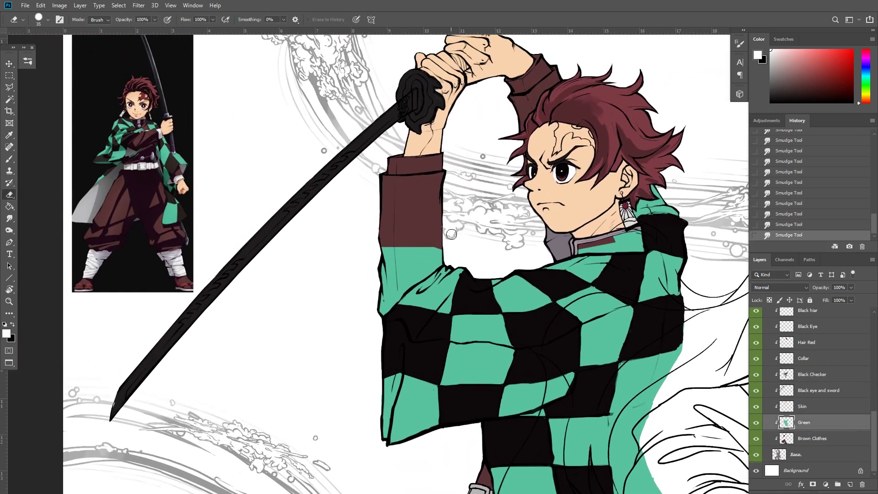
click(812, 438)
key(w)
click(438, 232)
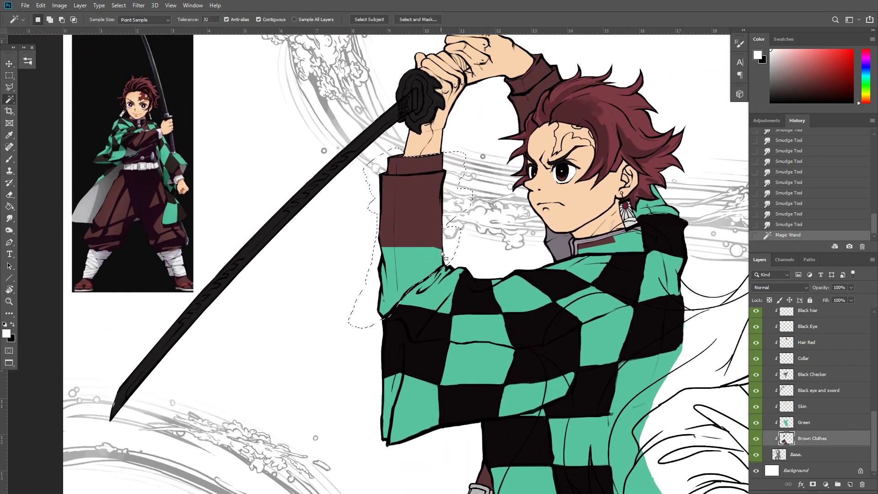
click(805, 422)
key(Delete)
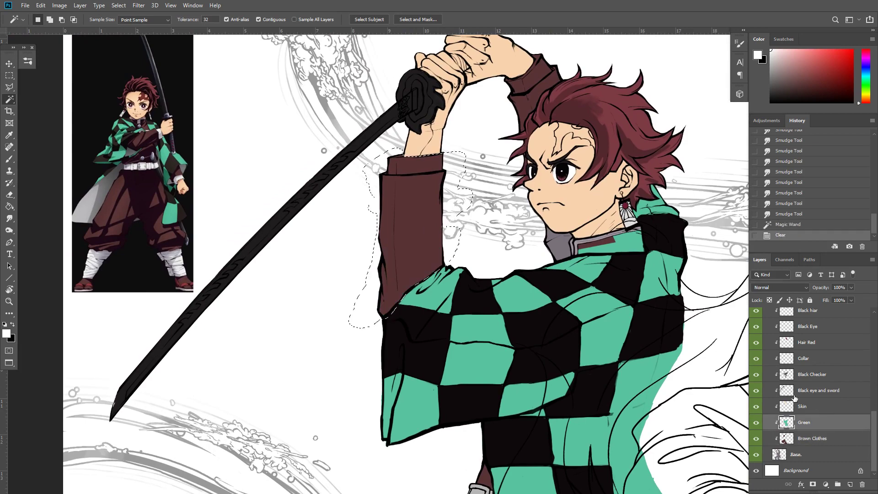
drag(547, 280, 492, 291)
key(ctrl+d)
key(v)
key(ctrl+minus)
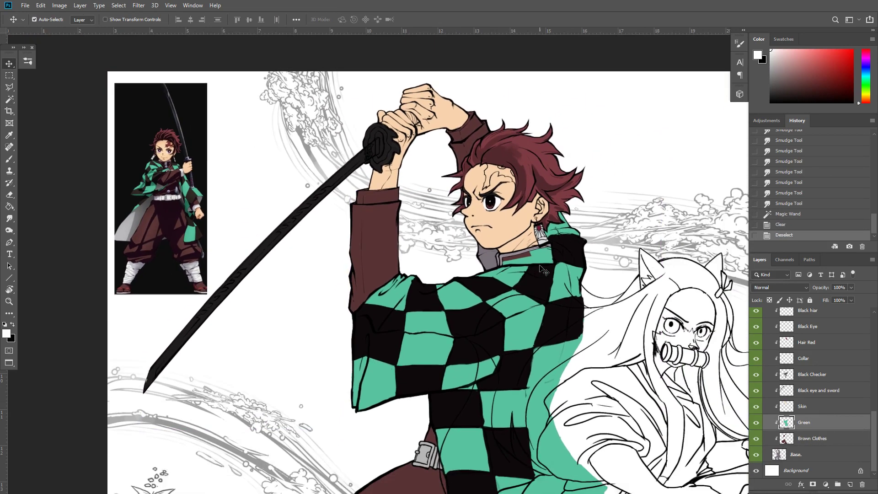
Load the Brown Clothes layer's outline as a selection, erase the green over the collar on the Green layer with an enlarged eraser, and deselect
key(ctrl+BackSpace)
key(ctrl+z)
key(ctrl+minus)
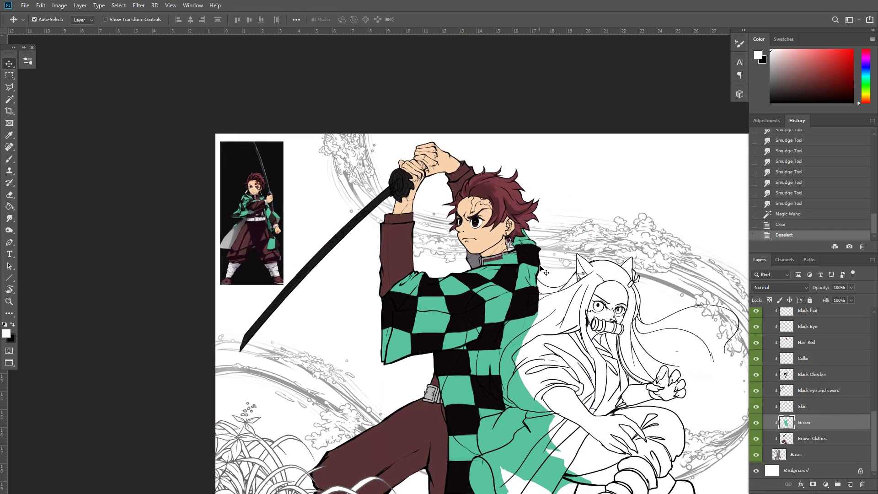
key(ctrl+plus)
key(ctrl+plus)
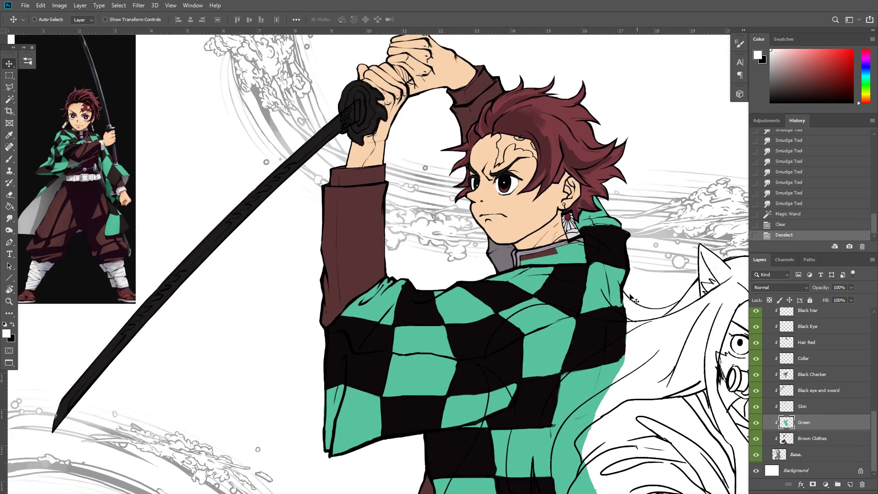
click(812, 439)
key(w)
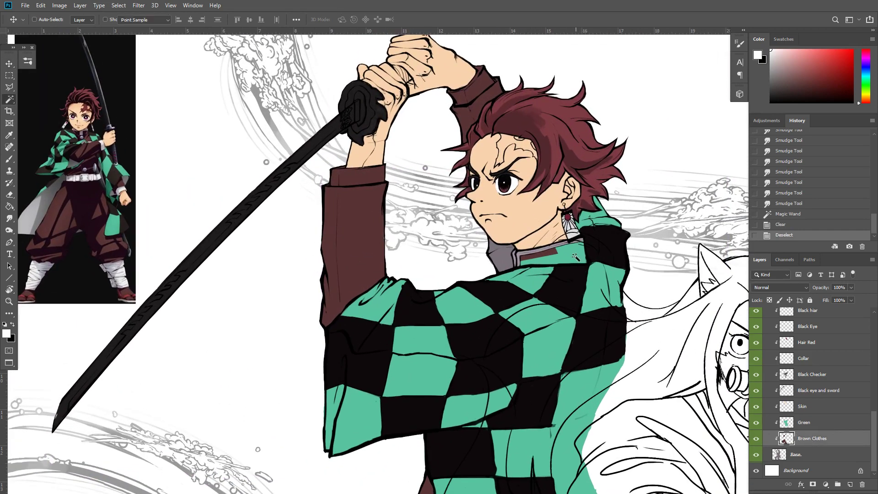
ctrl+click(785, 440)
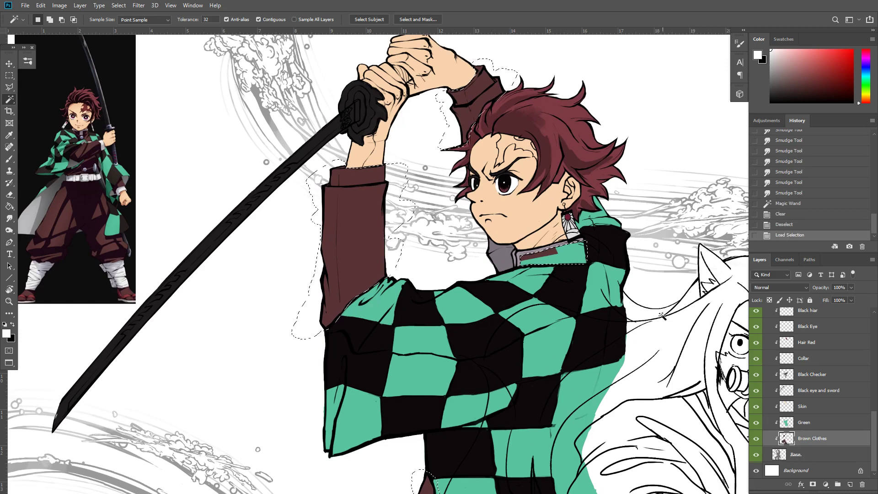
key(e)
key(bracketright)
key(bracketright)
key(bracketright)
key(bracketright)
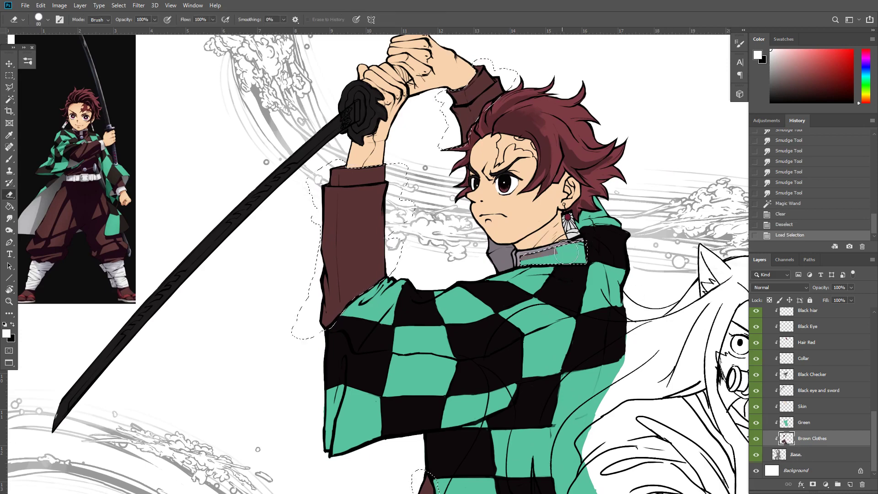
click(815, 422)
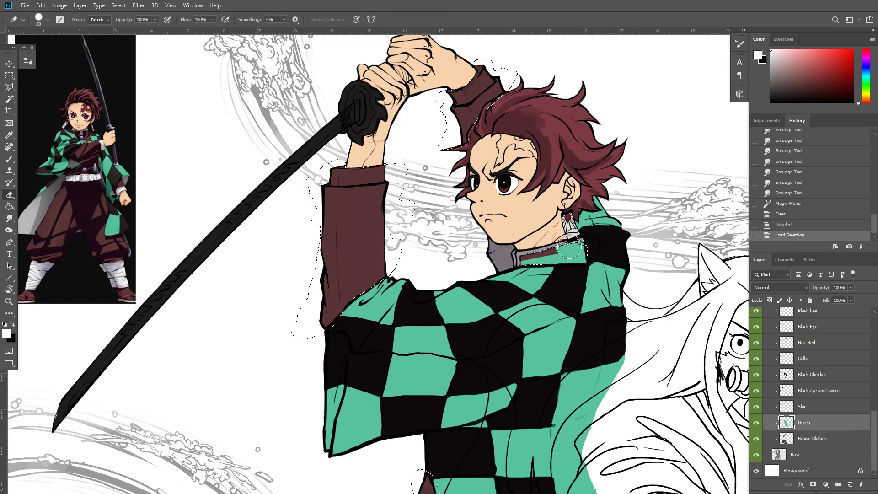
drag(532, 257, 559, 255)
key(ctrl+d)
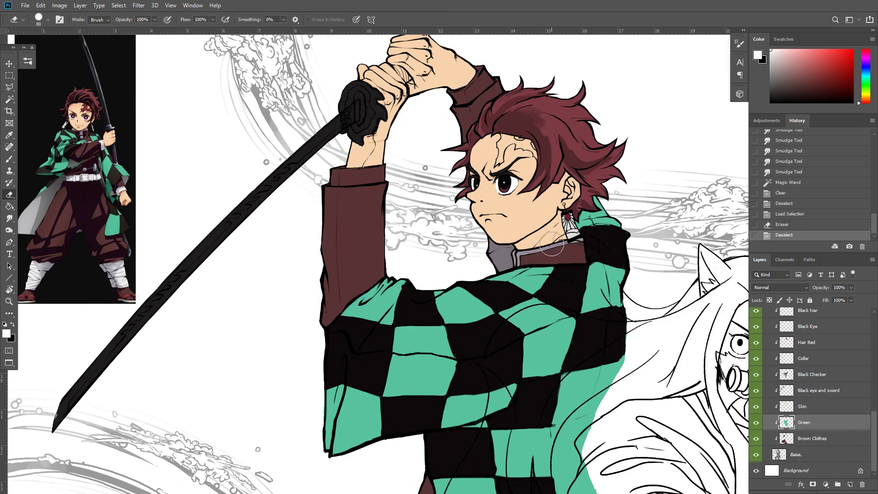
Examine the whole illustration zoomed out and the brown sleeve and collar up close
key(v)
key(ctrl+minus)
key(ctrl+minus)
key(ctrl+minus)
key(ctrl+minus)
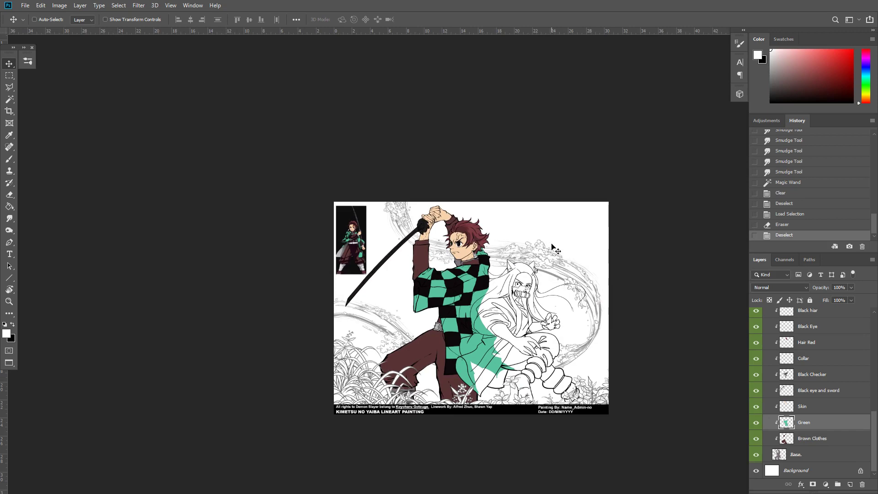
key(ctrl+plus)
key(ctrl+plus)
key(ctrl+plus)
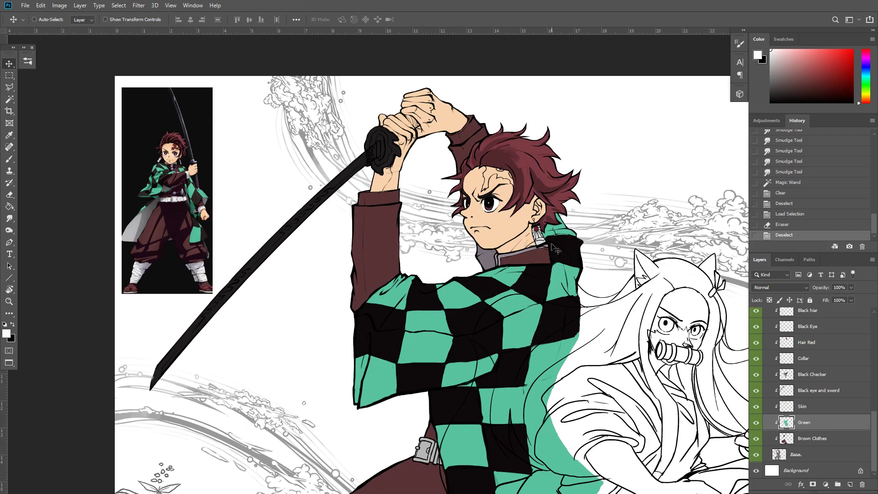
key(ctrl+plus)
key(ctrl+plus)
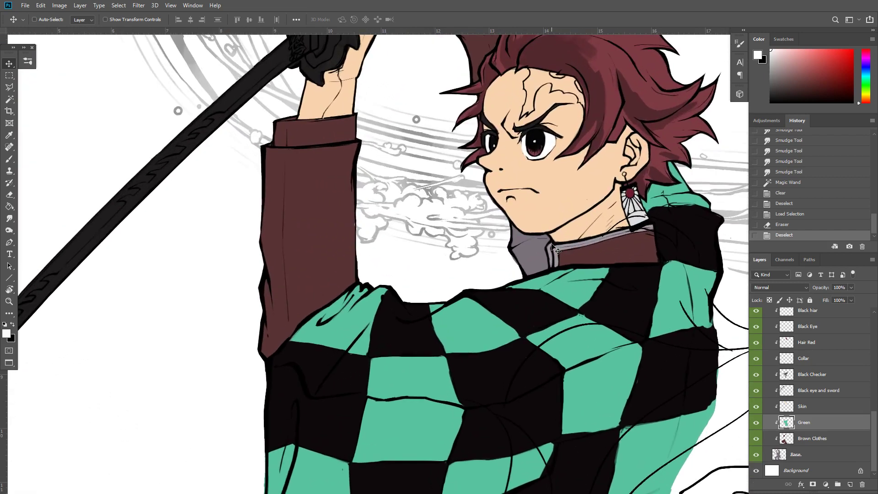
Make Black eye and sword the active layer and sample the sword guard's dark colour for the Brush
drag(552, 244, 663, 396)
ctrl+click(505, 190)
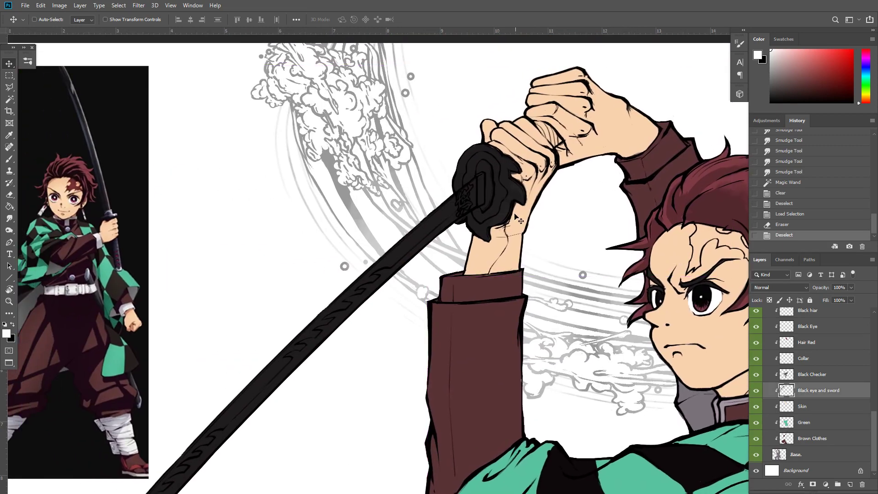
drag(532, 258, 493, 301)
key(ctrl+plus)
key(ctrl+plus)
key(b)
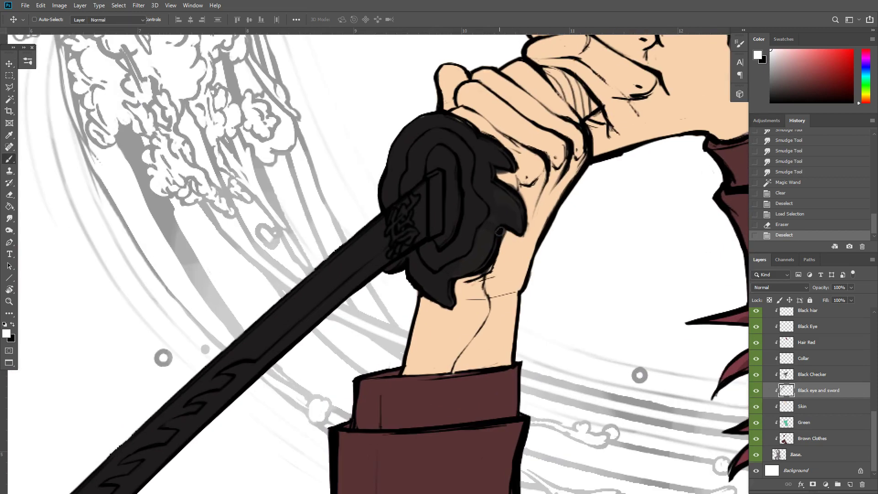
alt+click(499, 192)
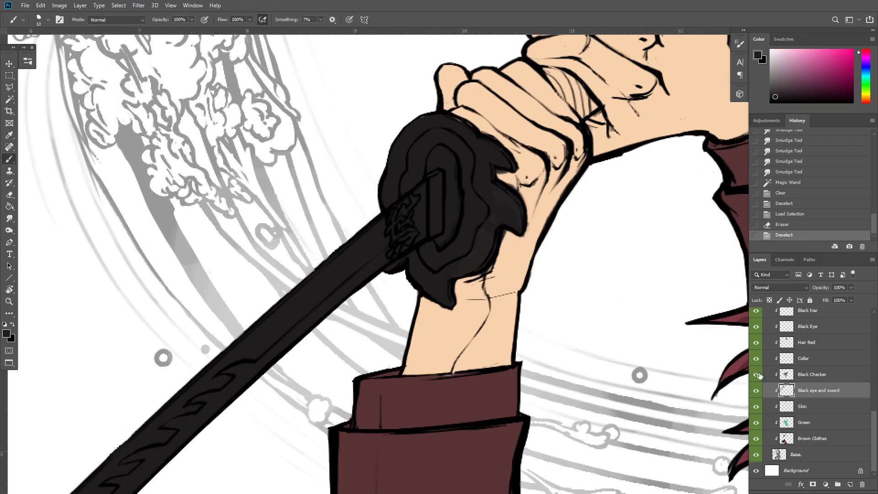
key(ctrl+j)
key(ctrl+z)
key(d)
mouse_move(491, 187)
mouse_down()
mouse_move(499, 208)
mouse_move(494, 202)
mouse_move(508, 195)
mouse_up()
key(ctrl+z)
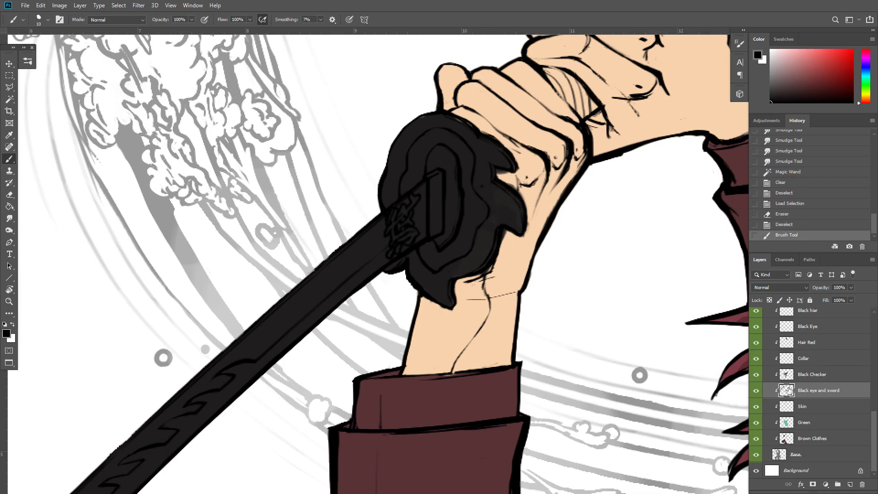
key(ctrl+j)
key(ctrl+z)
Resample the sword guard's dark colour, paint the guard's edge beside the wrist, and apply a Paint Bucket fill
alt+click(501, 233)
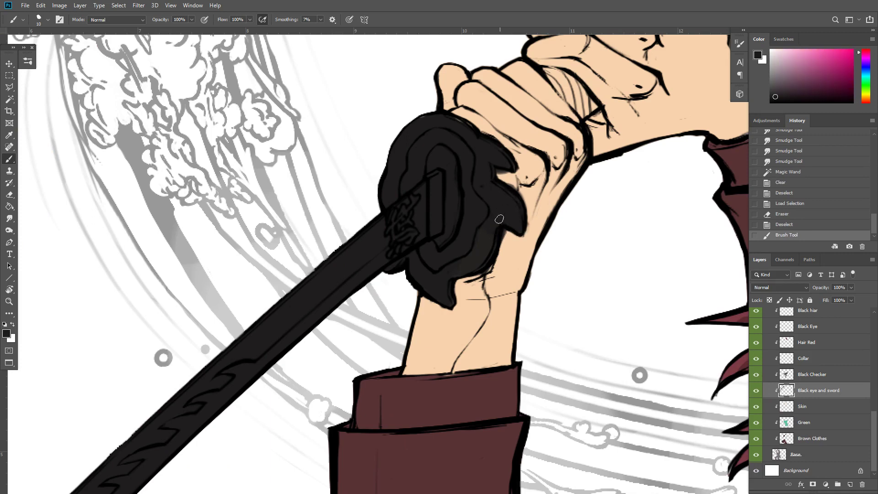
click(499, 219)
key(g)
click(528, 241)
key(e)
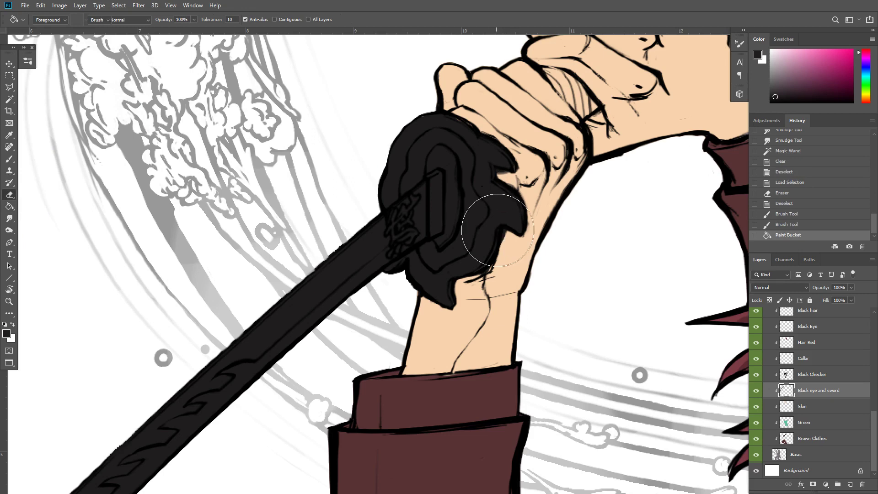
key(bracketleft)
key(bracketleft)
key(bracketleft)
key(bracketleft)
key(bracketleft)
key(bracketleft)
key(bracketleft)
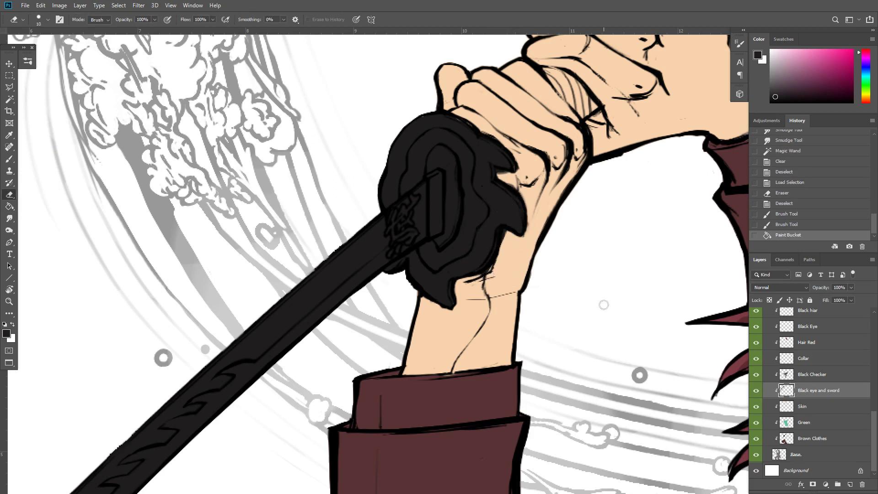
drag(501, 248, 517, 226)
key(ctrl+z)
Move the Skin layer above Black eye and sword and smudge the wrist's skin edge along the lower sword guard
click(822, 406)
key(r)
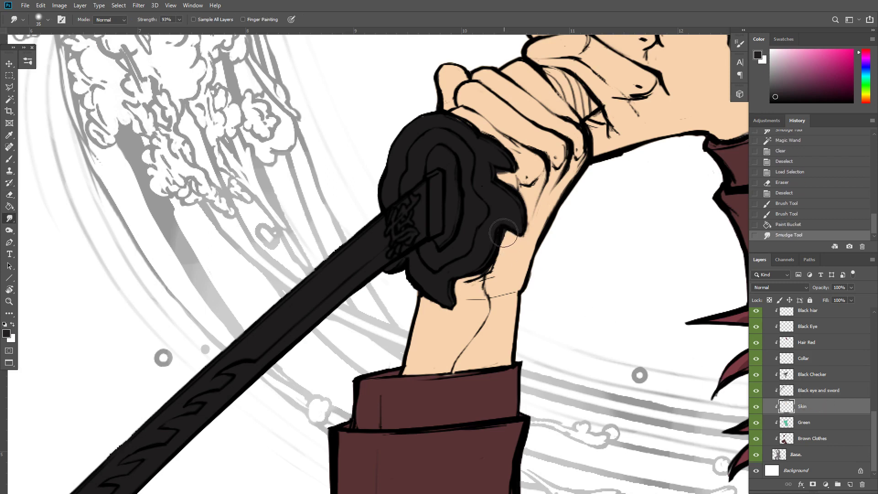
drag(806, 402, 805, 381)
mouse_move(503, 218)
mouse_down()
mouse_move(506, 236)
mouse_move(478, 286)
mouse_move(497, 274)
mouse_move(480, 281)
mouse_move(485, 275)
mouse_up()
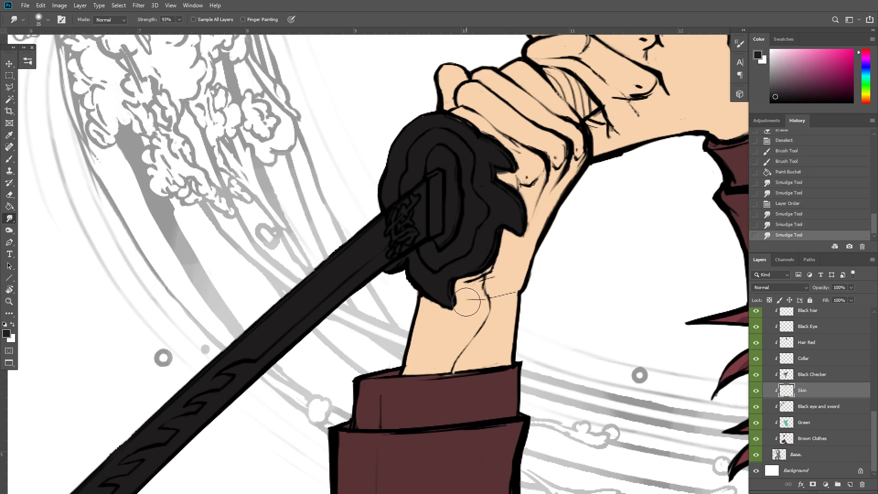
drag(443, 321, 429, 300)
drag(441, 315, 440, 309)
drag(454, 268, 430, 300)
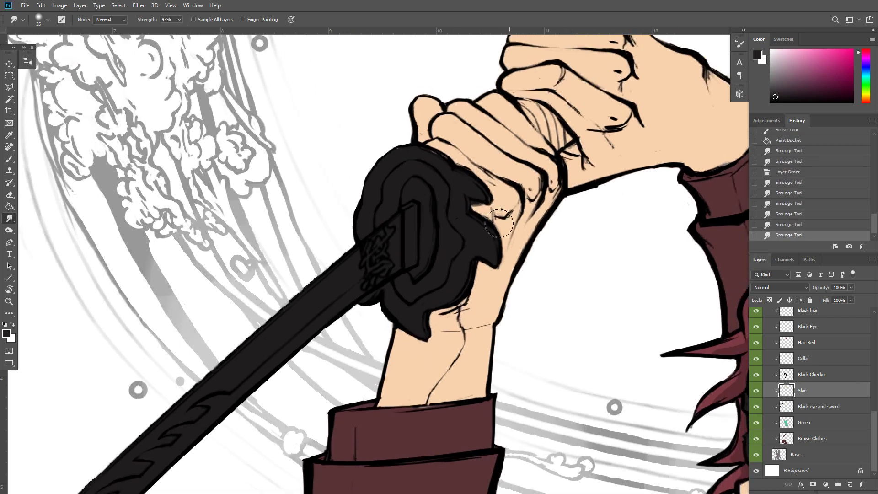
Smudge the skin along the guard's spikes and beneath the fingers, reducing the smudge brush to size 10
drag(500, 223, 475, 205)
key(bracketleft)
key(bracketleft)
key(bracketleft)
key(bracketleft)
key(bracketleft)
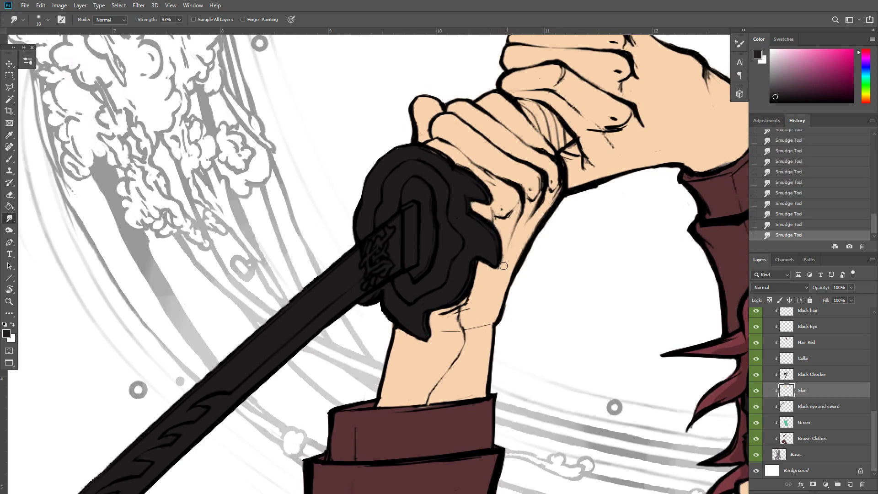
drag(476, 167, 471, 189)
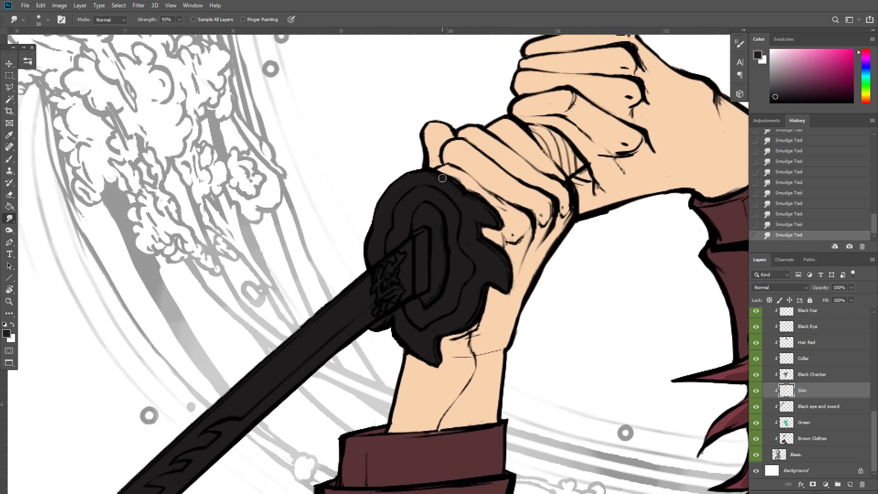
Paint the handle between the two hands dark on Black eye and sword, and erase the skin covering it on the Skin layer
click(818, 411)
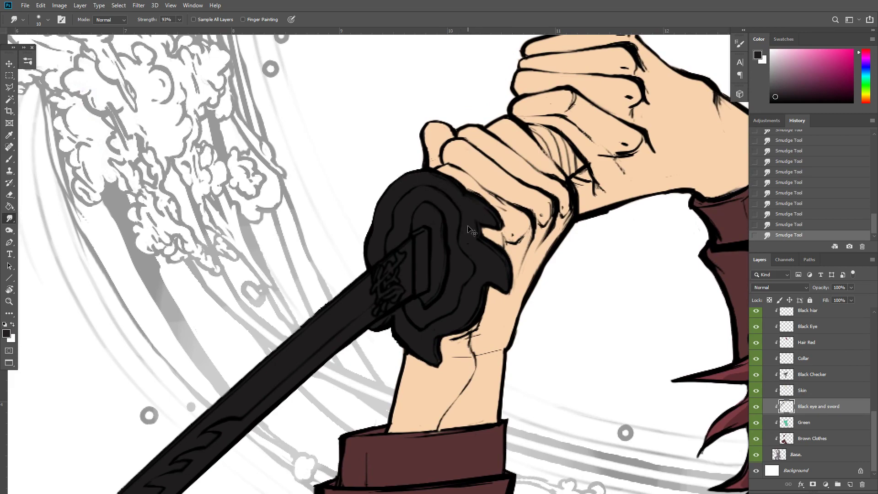
scroll(471, 231, down, 5)
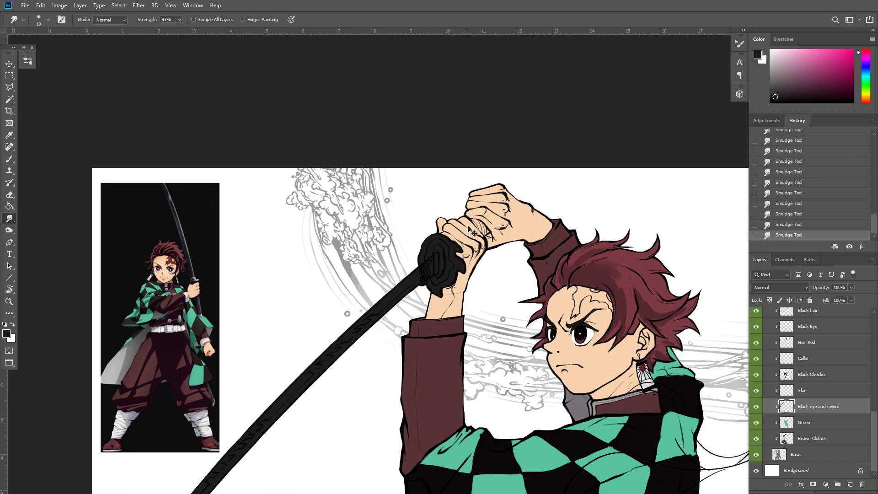
scroll(473, 233, up, 6)
key(b)
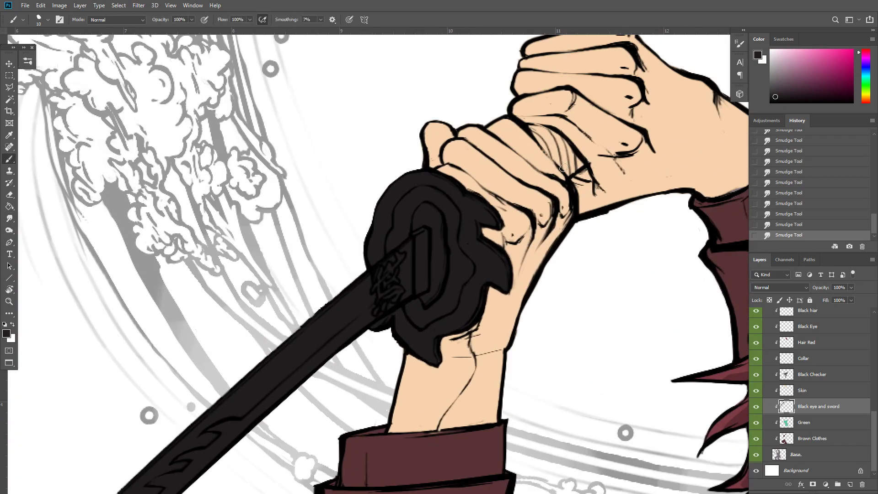
mouse_move(541, 138)
mouse_down()
mouse_move(557, 141)
mouse_move(575, 166)
mouse_move(548, 144)
mouse_up()
click(826, 394)
key(e)
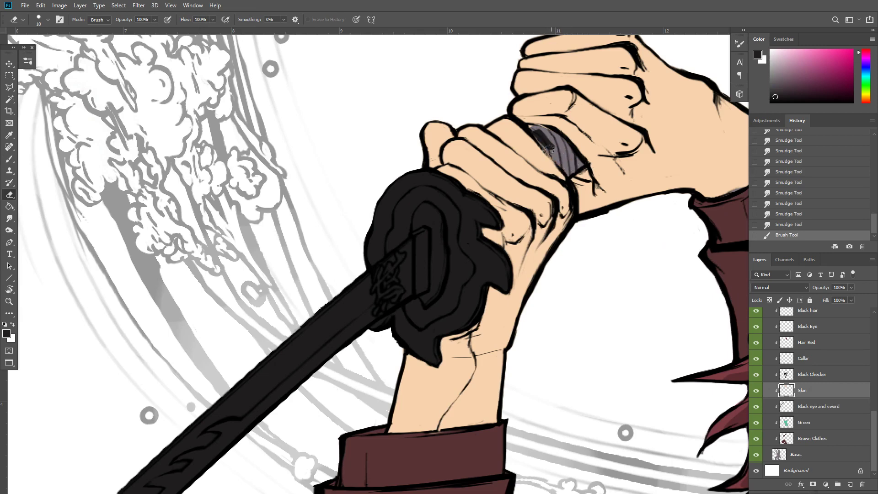
drag(539, 128, 545, 133)
Select the exposed handle gap with the Magic Wand, paint it dark on the Black eye and sword layer with an enlarged brush, and deselect
key(w)
click(560, 149)
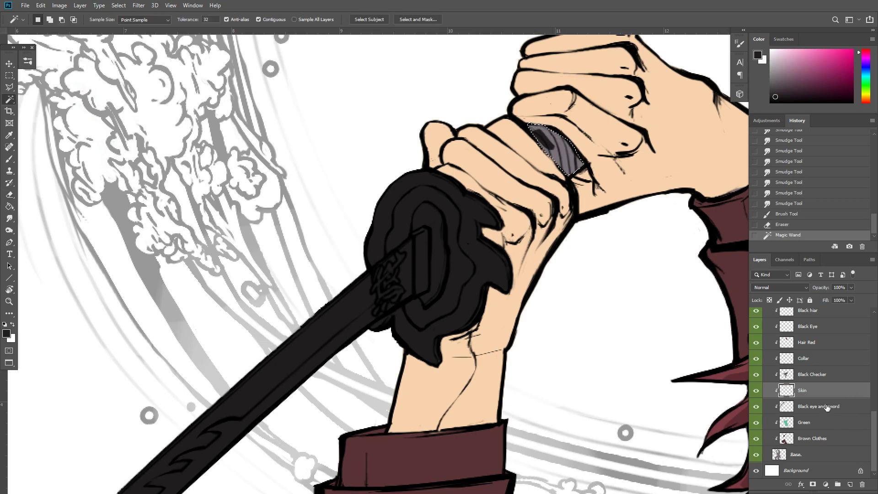
click(827, 406)
key(b)
mouse_move(532, 126)
mouse_down()
mouse_move(578, 158)
mouse_move(589, 155)
mouse_move(583, 145)
mouse_move(544, 139)
mouse_move(552, 161)
mouse_move(575, 140)
mouse_move(566, 183)
mouse_move(557, 160)
mouse_up()
key(bracketright)
key(bracketright)
key(bracketright)
key(bracketright)
key(bracketright)
key(ctrl+d)
Smudge the edges of the dark handle and the surrounding skin on their layers so both meet the lineart between the hands
key(r)
mouse_move(551, 152)
mouse_down()
mouse_move(550, 135)
mouse_move(589, 165)
mouse_move(563, 167)
mouse_up()
click(823, 393)
drag(567, 175, 572, 165)
drag(573, 172, 576, 156)
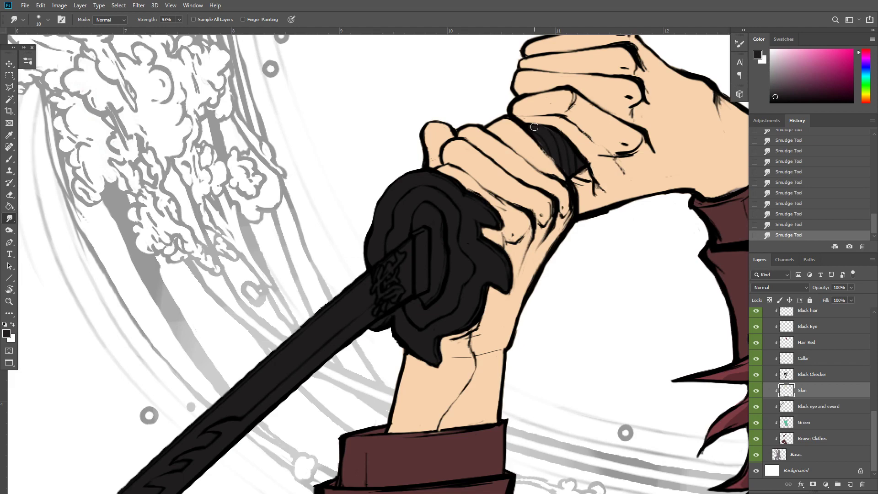
Inspect the whole illustration, then the sword, checkered haori and collar, for remaining colouring flaws
key(ctrl+minus)
key(ctrl+minus)
key(ctrl+minus)
key(ctrl+minus)
key(ctrl+minus)
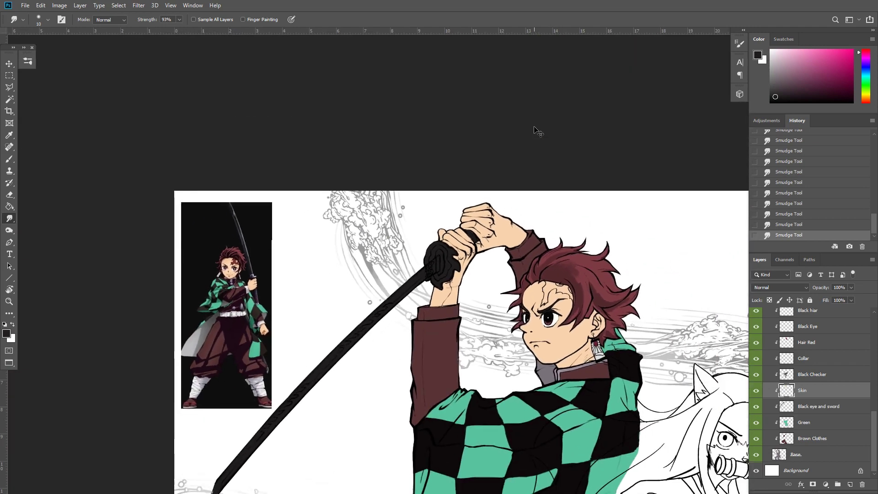
key(ctrl+minus)
key(ctrl+minus)
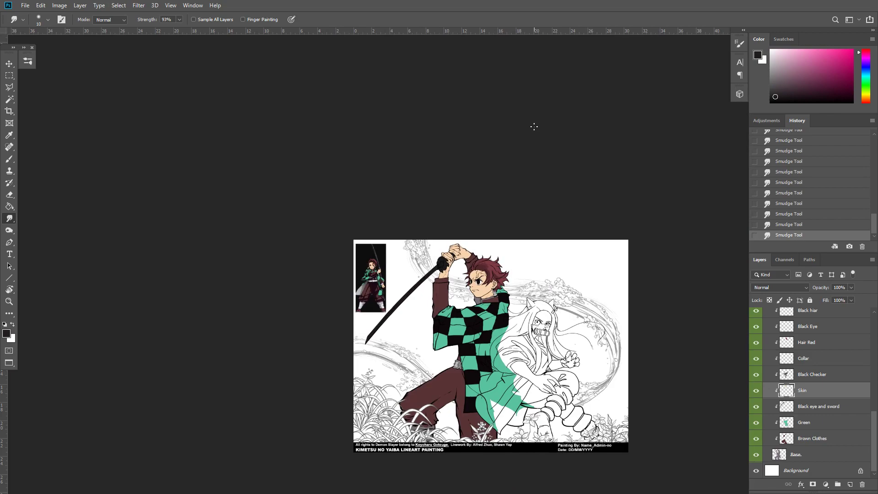
key(ctrl+plus)
key(ctrl+plus)
key(ctrl+plus)
key(ctrl+plus)
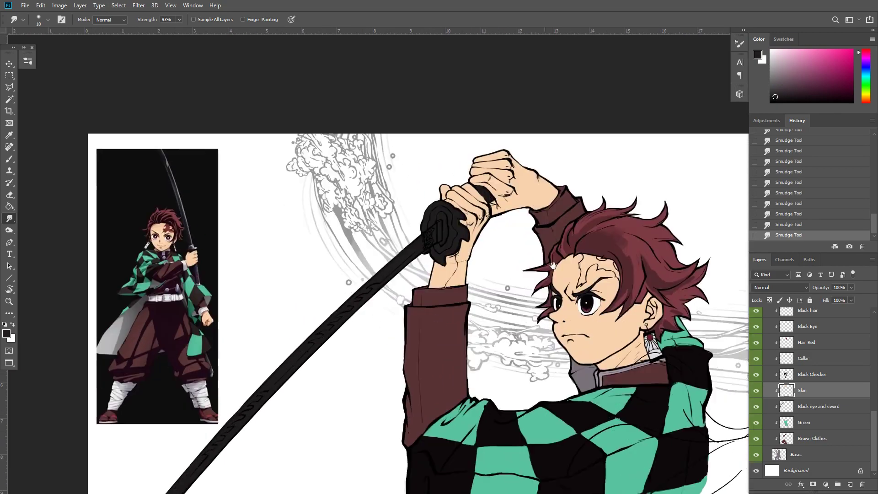
drag(553, 265, 680, 30)
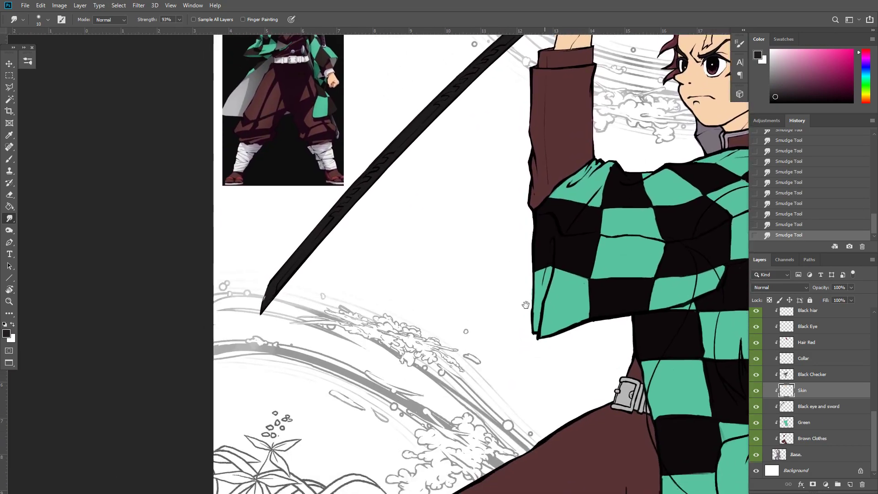
drag(592, 285, 387, 331)
key(ctrl+plus)
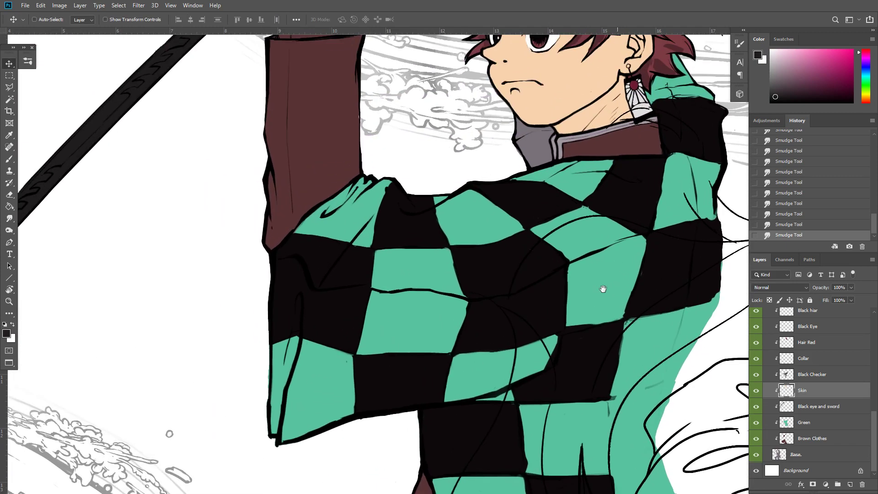
drag(615, 268, 576, 328)
Toggle the Black eye and sword and Base layers' visibility to check which layer holds the stray colour
click(834, 410)
key(e)
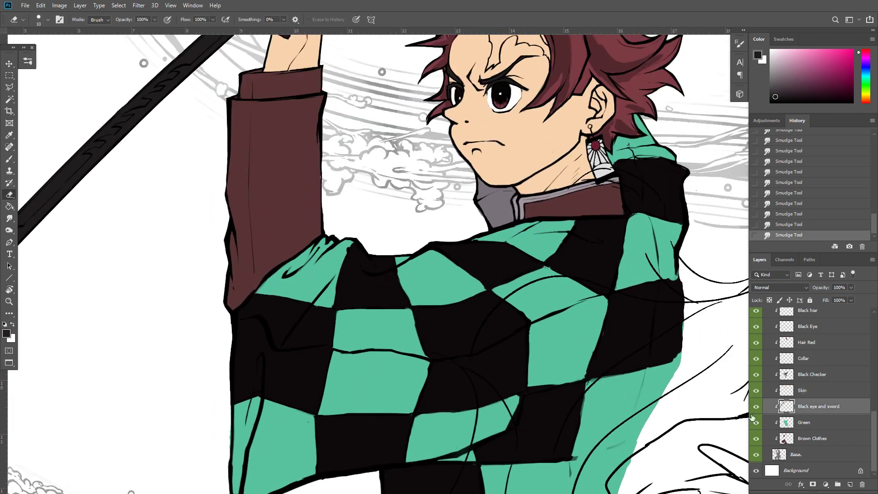
click(756, 406)
click(756, 406)
alt+click(763, 455)
alt+click(763, 454)
Erase the stray colour along the collar's outer edge on the Base layer
click(779, 453)
key(ctrl+plus)
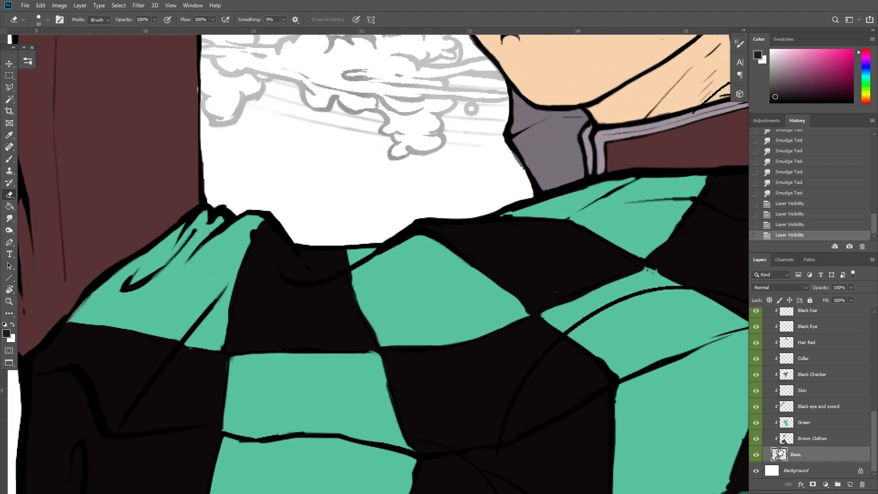
mouse_move(510, 156)
mouse_down()
mouse_move(524, 175)
mouse_move(517, 164)
mouse_up()
drag(516, 163, 525, 178)
Mask out stray lineart along the collar's outer edge by painting black on the Tanjiro Lineart mask with a size 5 brush
scroll(868, 427, up, 5)
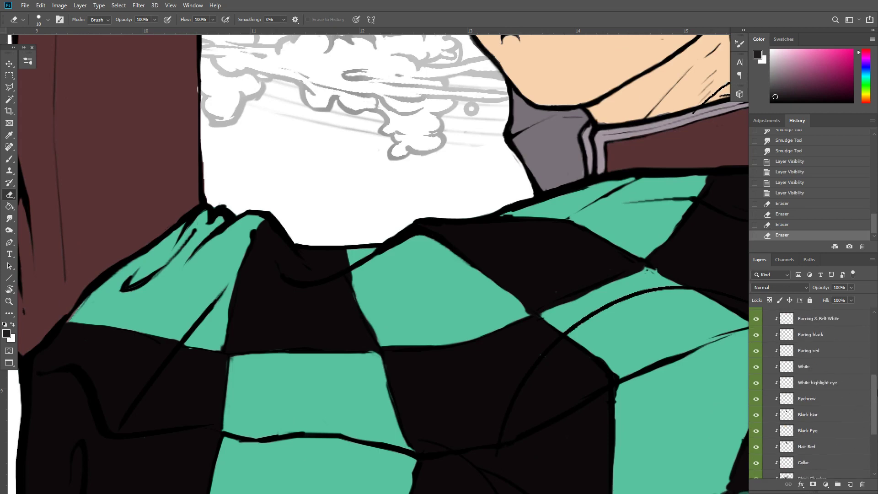
click(823, 362)
key(x)
key(b)
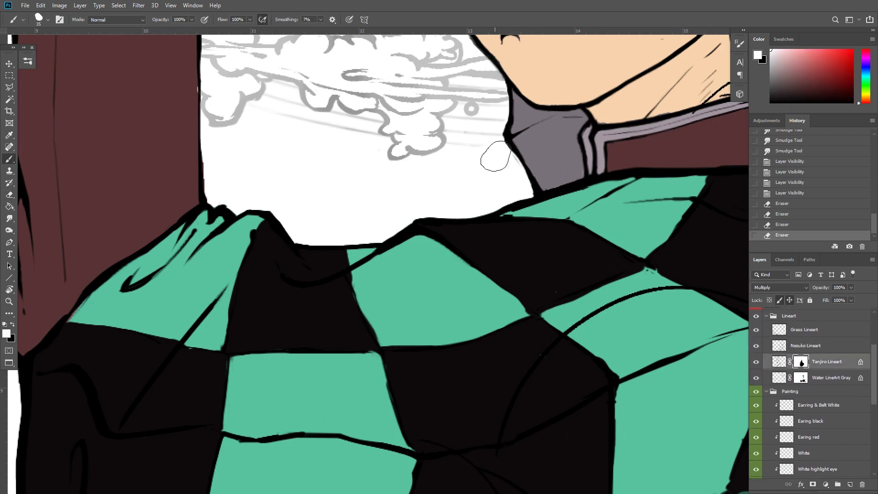
key(x)
key(bracketleft)
key(bracketleft)
key(bracketleft)
key(bracketleft)
key(bracketleft)
key(bracketleft)
key(bracketleft)
key(bracketleft)
key(bracketleft)
drag(510, 151, 518, 163)
drag(512, 153, 515, 158)
click(523, 178)
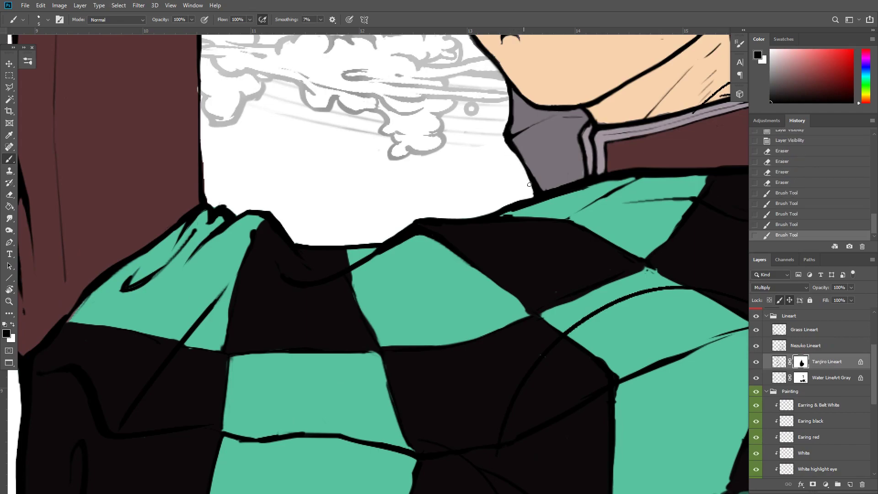
click(530, 185)
Paint the grey collar section below the chin on the Brown Clothes layer with sampled collar brown, enlarging the brush to 15
scroll(524, 196, down, 4)
scroll(522, 194, down, 5)
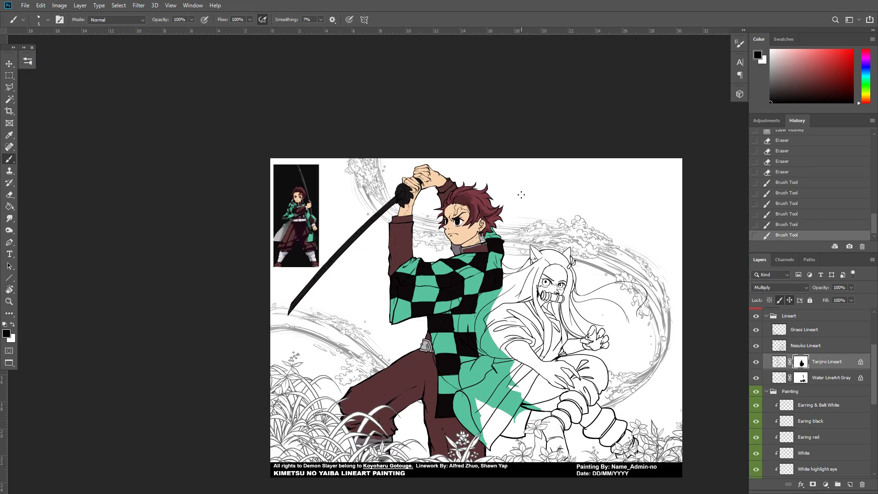
scroll(521, 195, up, 5)
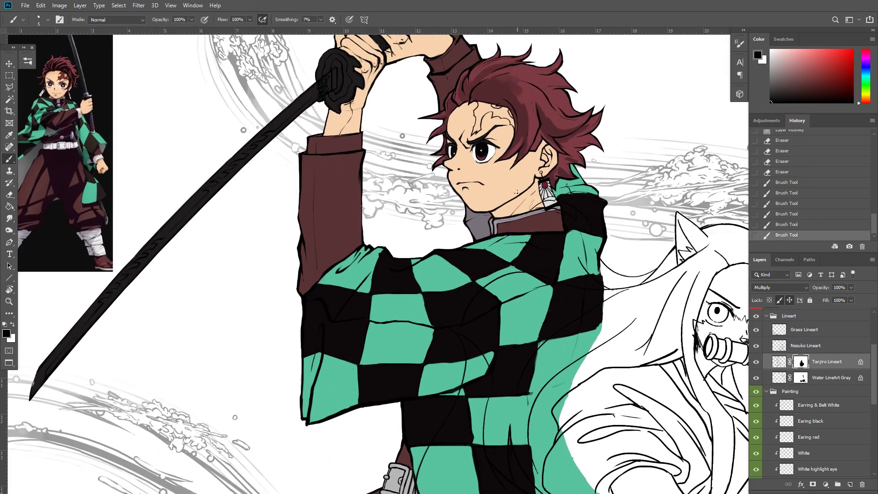
scroll(872, 394, down, 1)
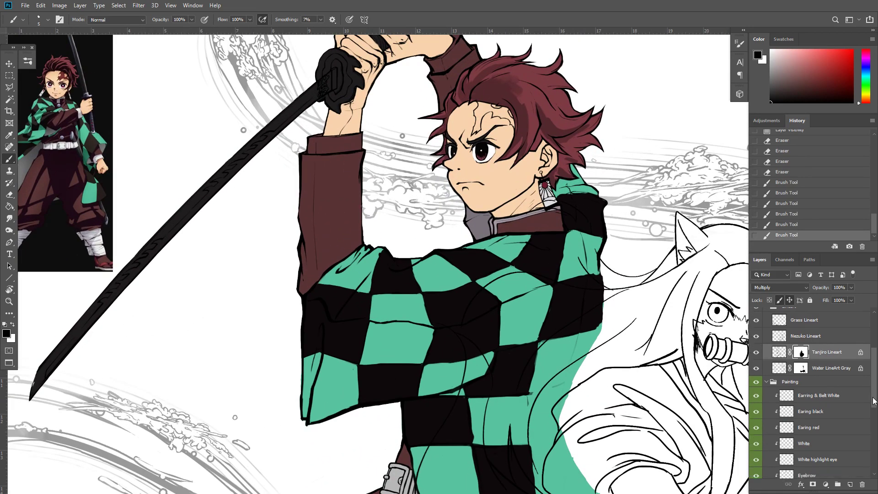
click(774, 348)
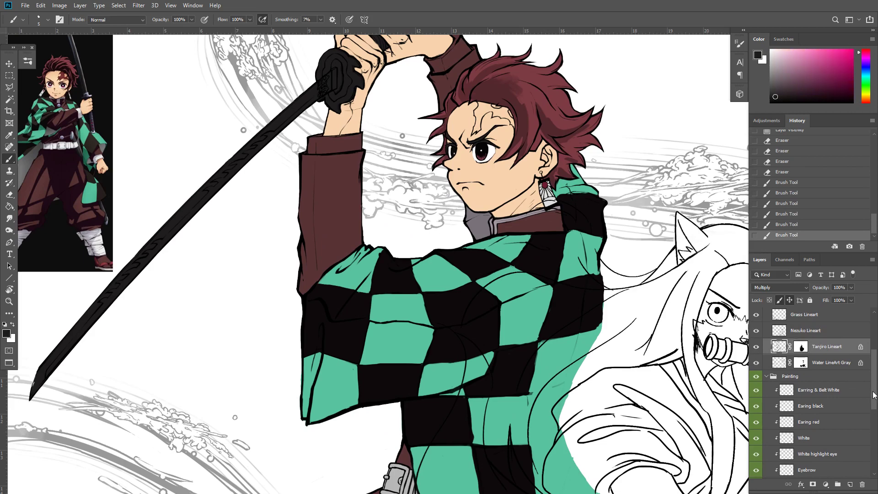
drag(873, 394, 871, 442)
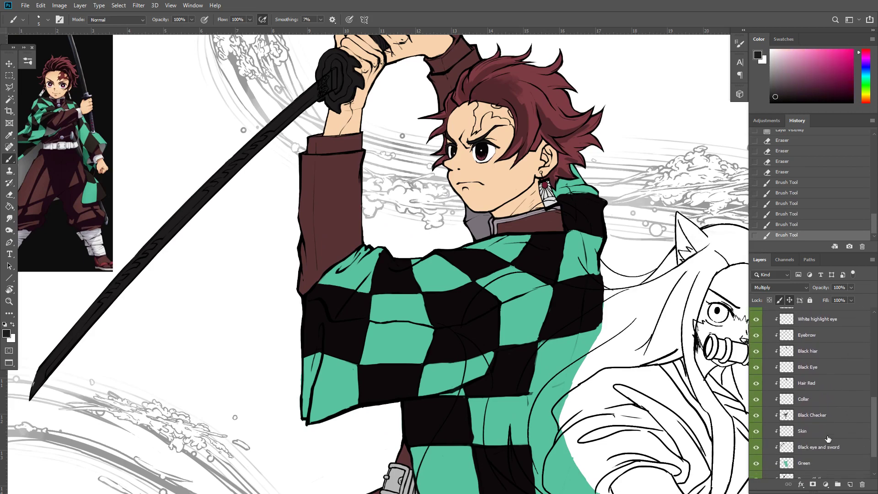
click(853, 419)
drag(871, 424, 876, 446)
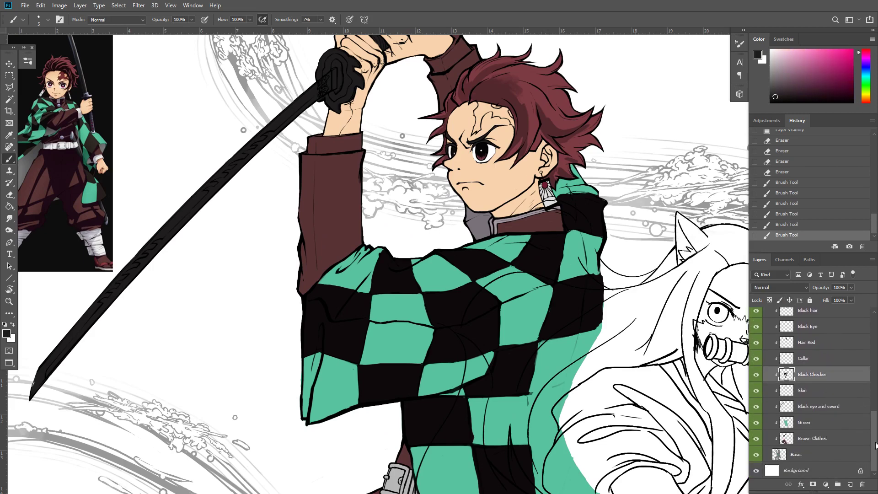
click(843, 442)
key(ctrl+plus)
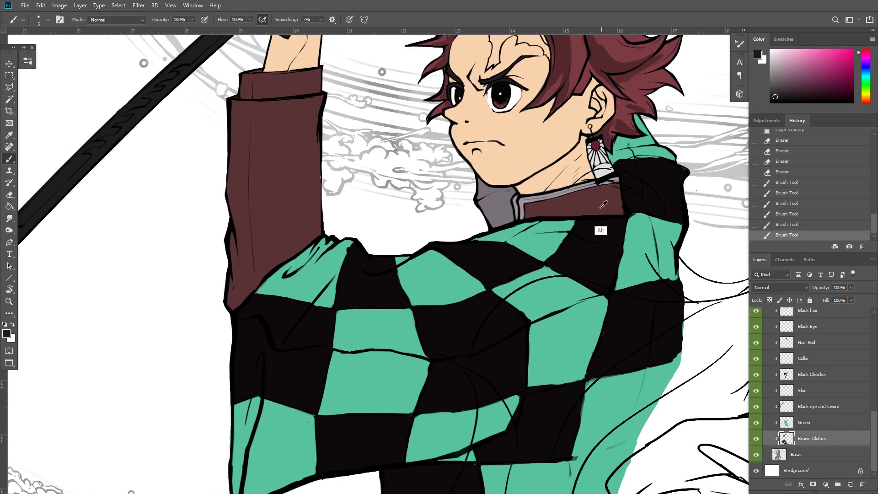
alt+click(569, 210)
drag(485, 201, 492, 208)
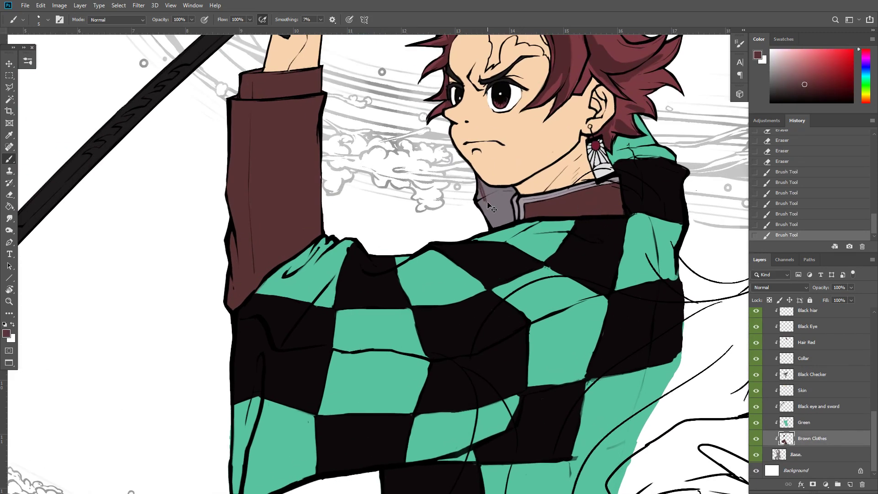
scroll(488, 203, up, 2)
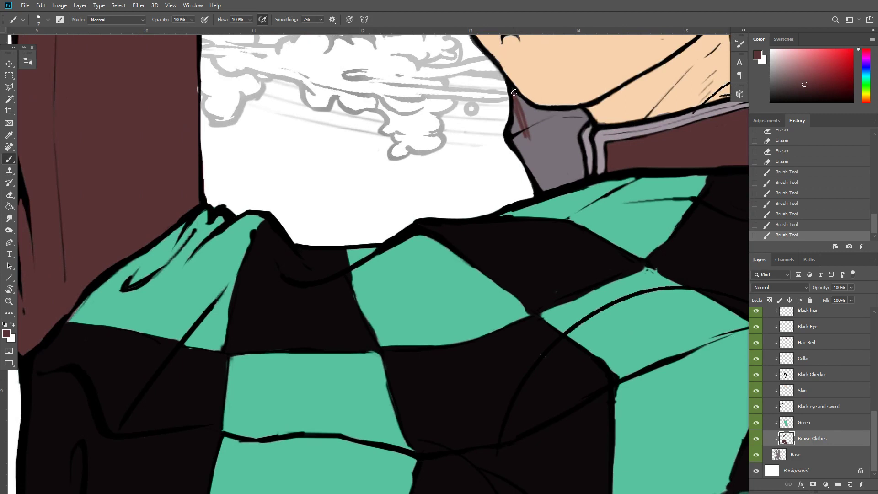
mouse_move(514, 92)
mouse_down()
mouse_move(523, 114)
mouse_move(578, 110)
mouse_move(571, 146)
mouse_move(575, 136)
mouse_move(581, 176)
mouse_move(573, 151)
mouse_move(568, 176)
mouse_move(562, 141)
mouse_up()
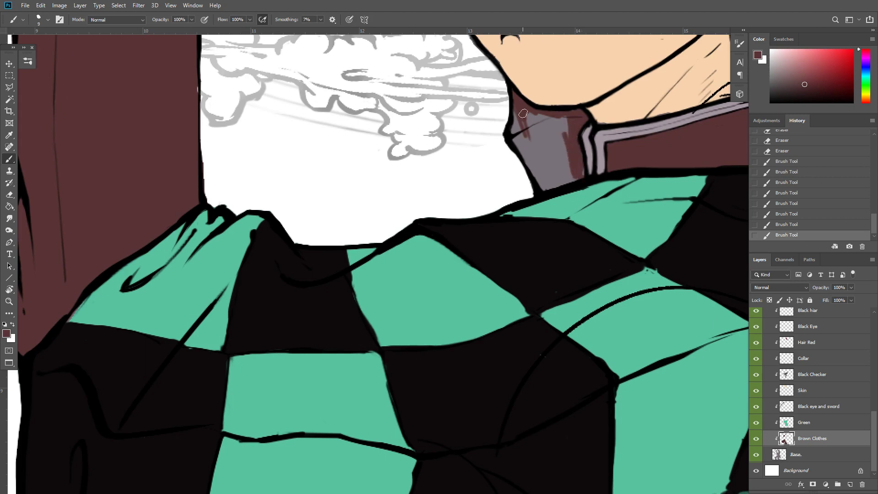
key(bracketright)
key(bracketright)
mouse_move(522, 114)
mouse_down()
mouse_move(516, 133)
mouse_move(545, 186)
mouse_move(571, 178)
mouse_move(557, 147)
mouse_move(573, 179)
mouse_move(564, 118)
mouse_move(540, 119)
mouse_move(542, 140)
mouse_move(522, 122)
mouse_move(551, 175)
mouse_move(533, 121)
mouse_move(565, 174)
mouse_move(552, 126)
mouse_move(544, 164)
mouse_move(574, 114)
mouse_move(574, 153)
mouse_up()
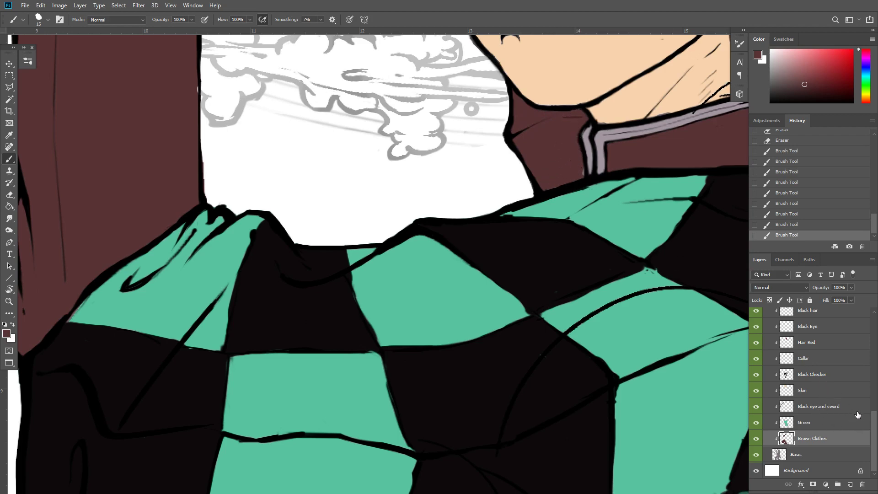
Erase the excess grey beside the collar's trim on the Collar layer
click(842, 379)
click(830, 359)
key(e)
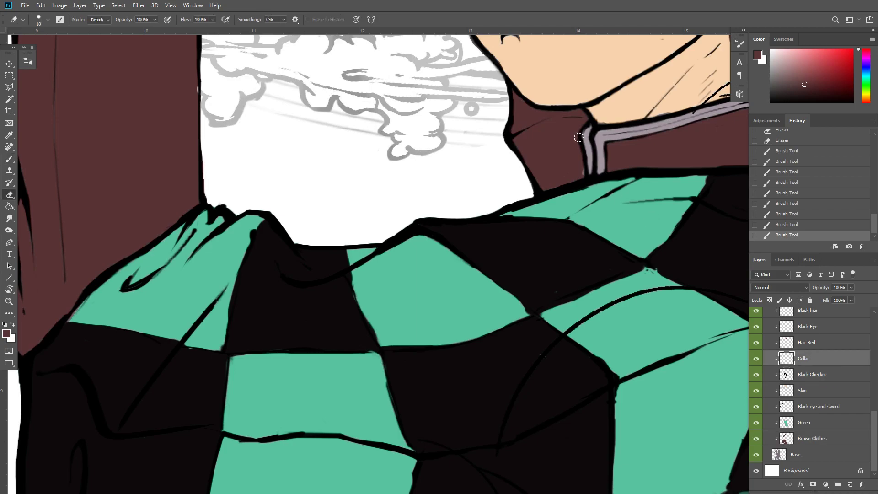
drag(578, 149, 582, 183)
scroll(575, 163, down, 5)
scroll(572, 163, down, 5)
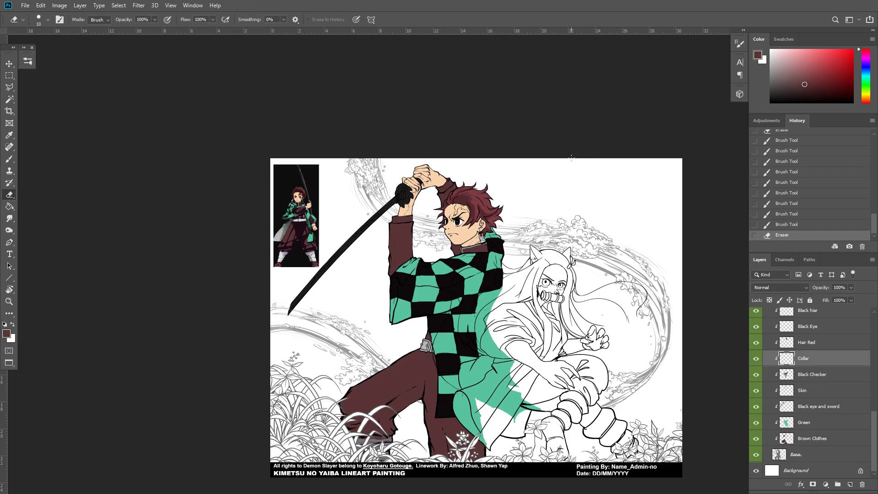
scroll(572, 157, up, 4)
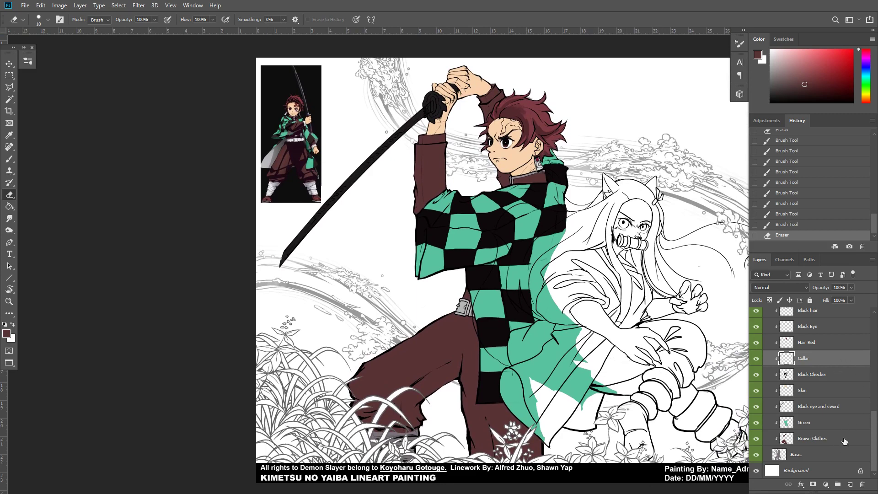
scroll(845, 441, up, 5)
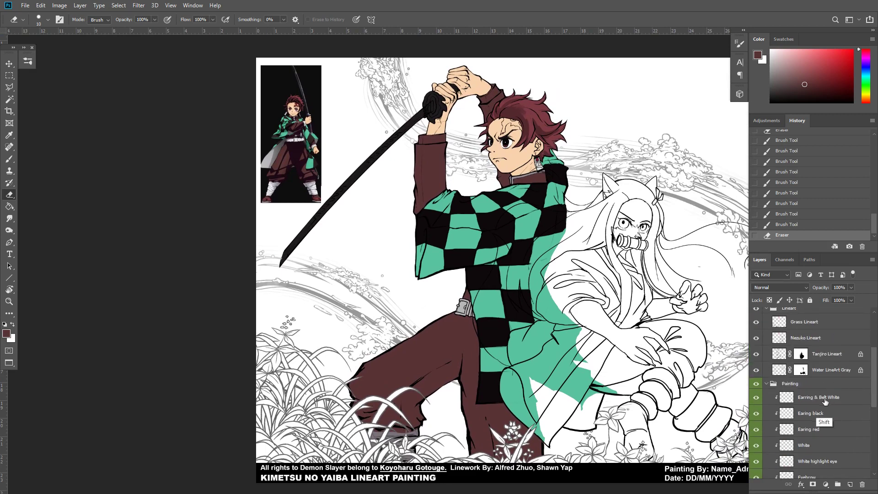
shift+click(826, 401)
key(ctrl+g)
double_click(800, 443)
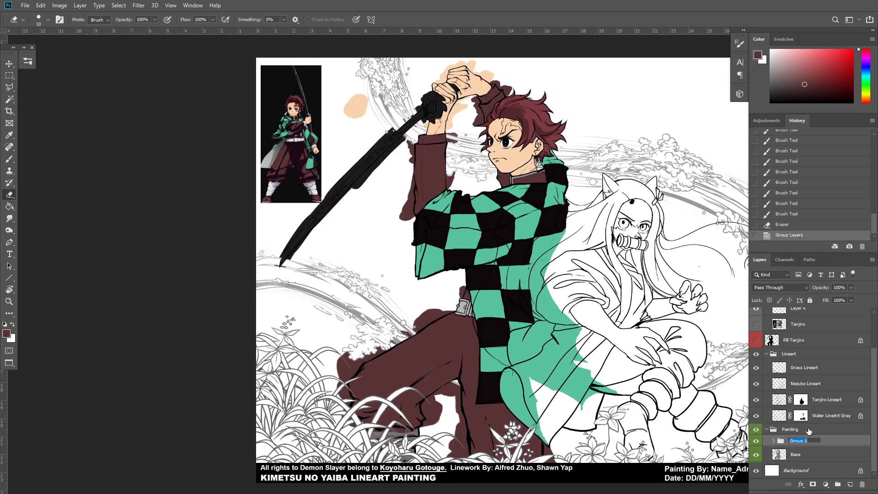
key(ctrl+z)
Group the layers from Earring & Belt White down to Base and name the group Tanjiro Painting
click(842, 330)
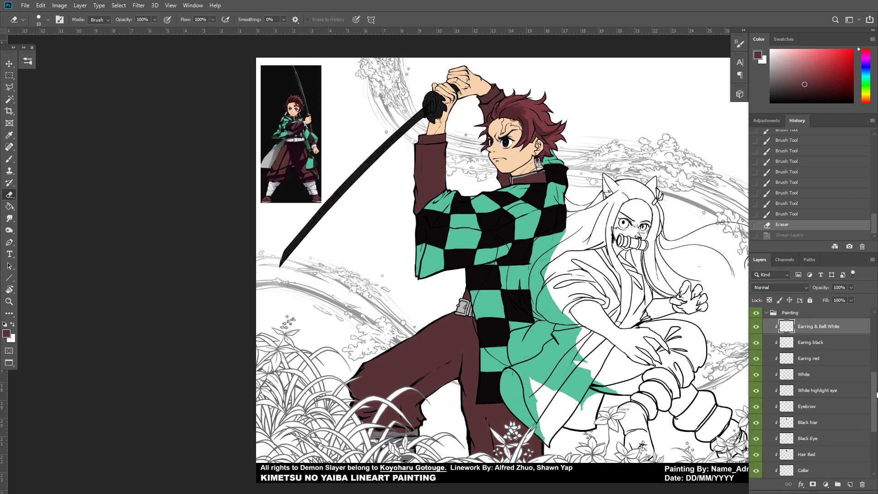
drag(873, 394, 873, 433)
shift+click(837, 455)
key(ctrl+g)
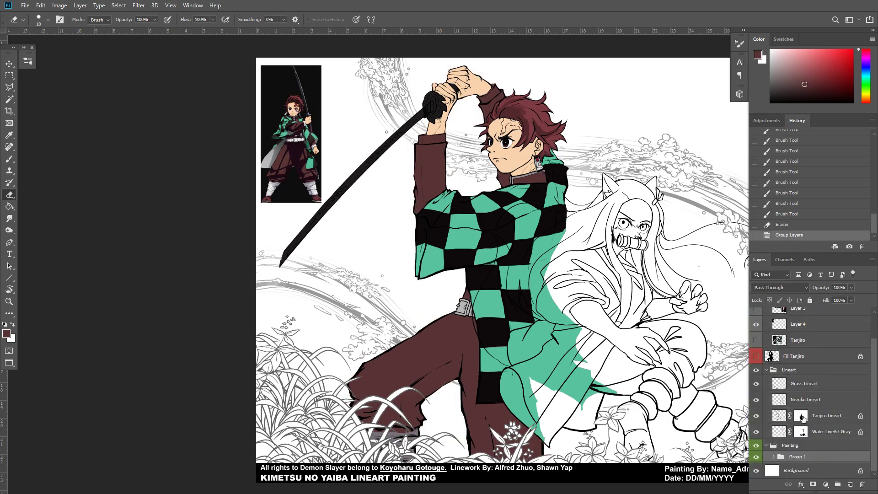
double_click(799, 458)
key(Return)
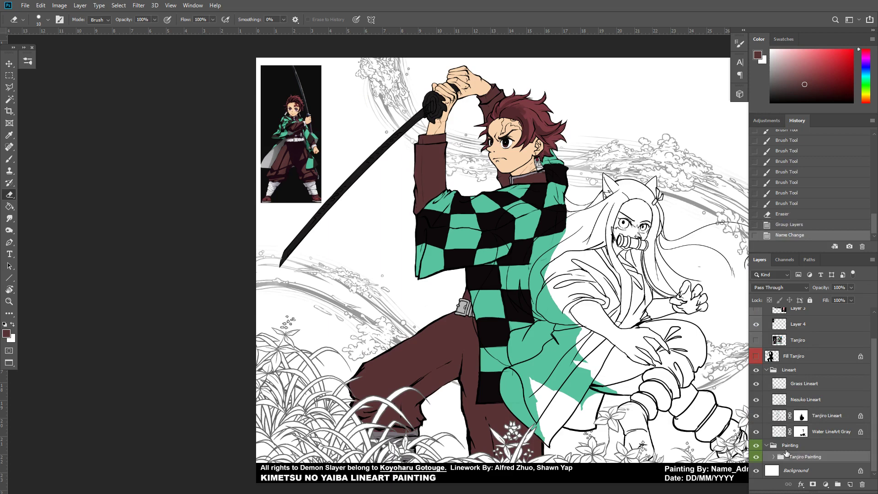
Create a merged copy of the Tanjiro Painting group and hide the original group
key(ctrl+alt+e)
key(v)
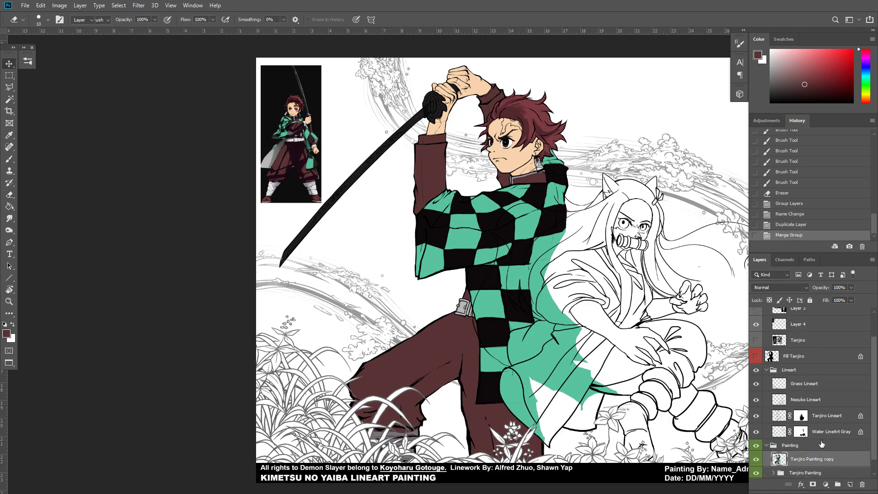
click(757, 473)
click(757, 459)
click(756, 460)
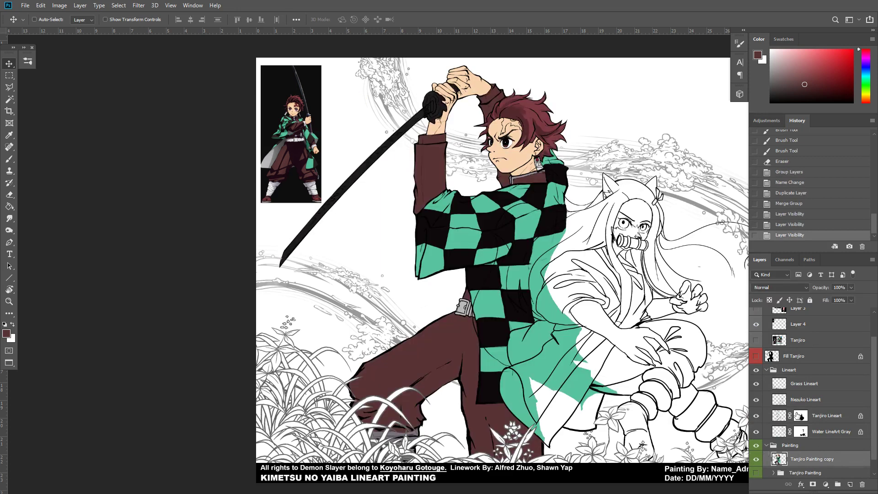
Sample the forehead scar's red from the reference picture, delete the merged Tanjiro Painting copy, and show the original group again
scroll(577, 315, down, 2)
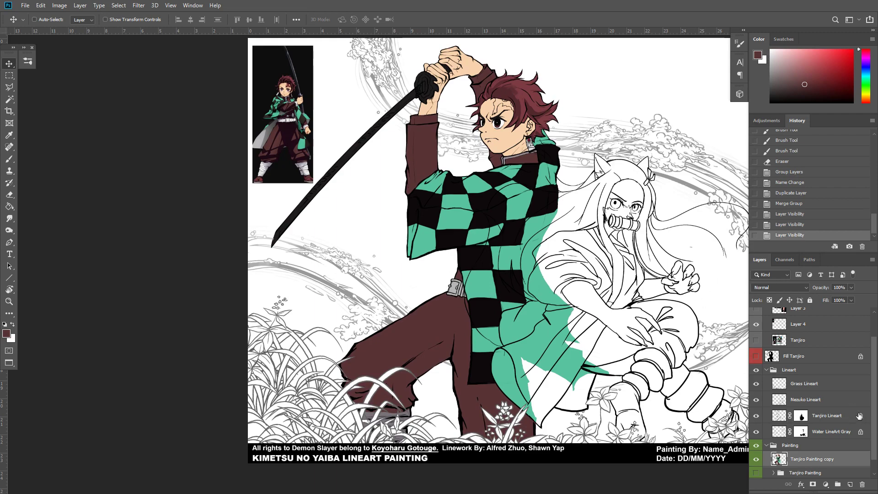
drag(627, 238, 601, 339)
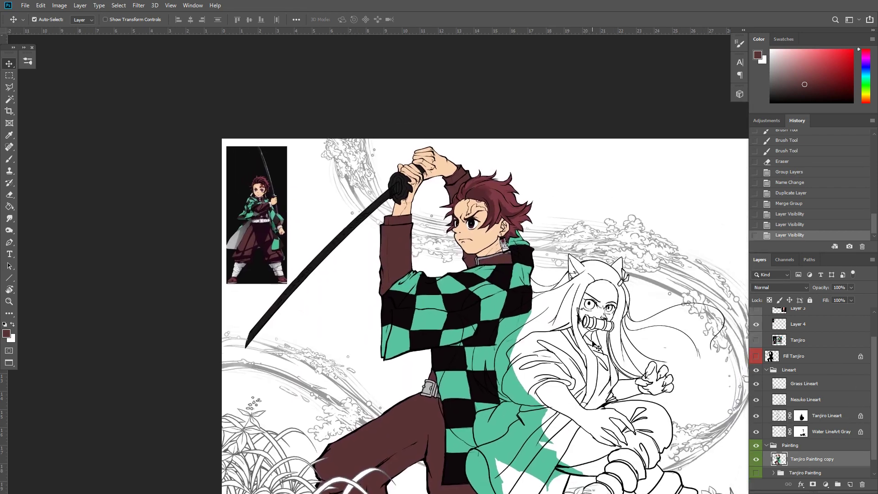
key(ctrl+plus)
key(ctrl+plus)
key(b)
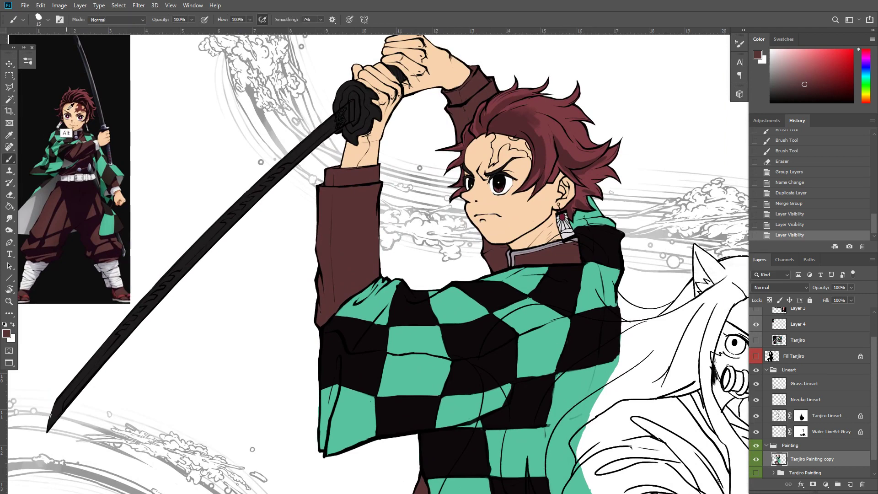
alt+click(82, 101)
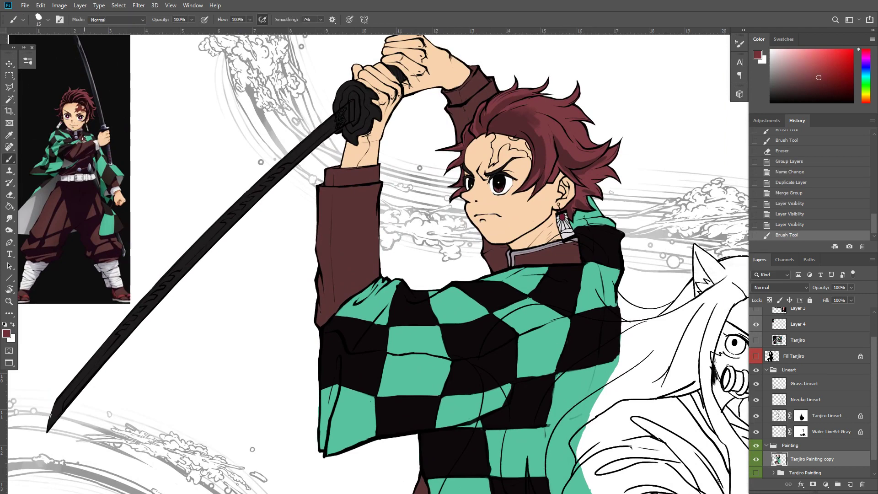
key(Delete)
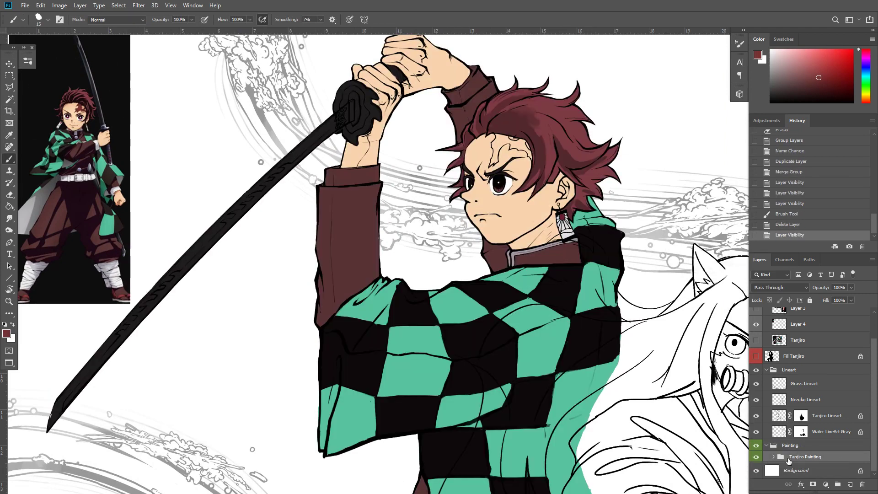
Add a new layer at the top of the Tanjiro Painting group and paint a first red stroke on the forehead scar
click(773, 457)
click(845, 473)
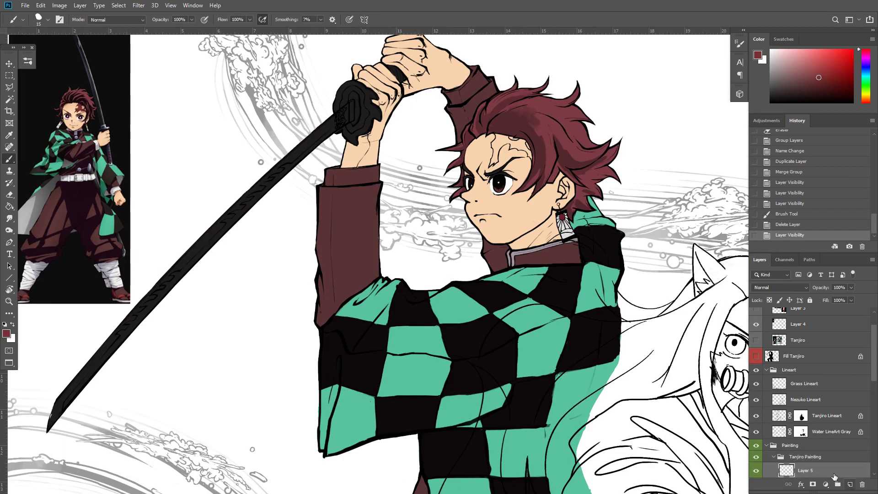
key(ctrl+shift+alt+n)
key(ctrl+plus)
drag(704, 141, 607, 252)
key(ctrl+plus)
key(ctrl+plus)
mouse_move(401, 114)
mouse_down()
mouse_move(403, 136)
mouse_move(386, 147)
mouse_move(399, 160)
mouse_up()
Select the area inside the forehead scar's outline on the Tanjiro Lineart layer with the contiguous Magic Wand
click(823, 419)
click(782, 416)
key(w)
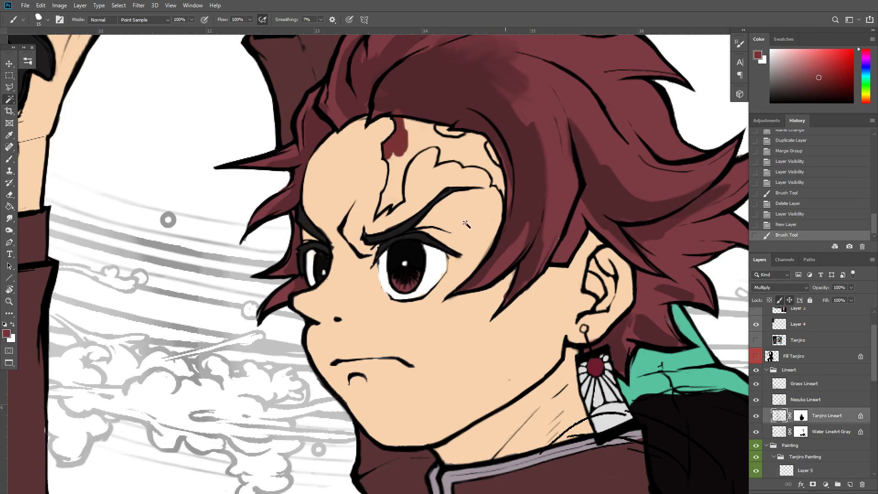
click(414, 142)
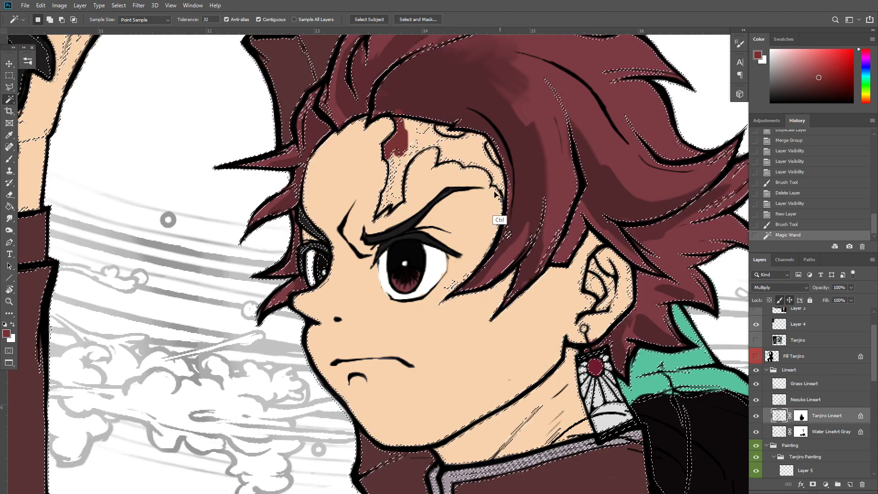
key(ctrl+d)
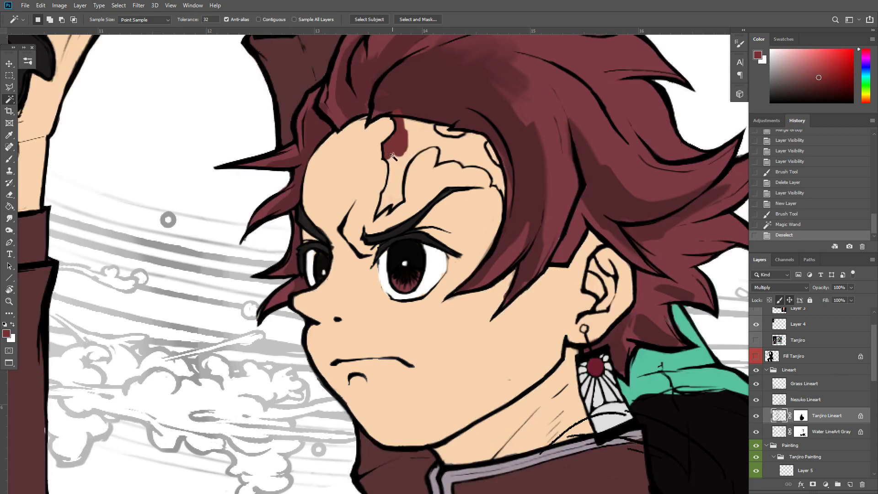
click(414, 141)
key(ctrl+d)
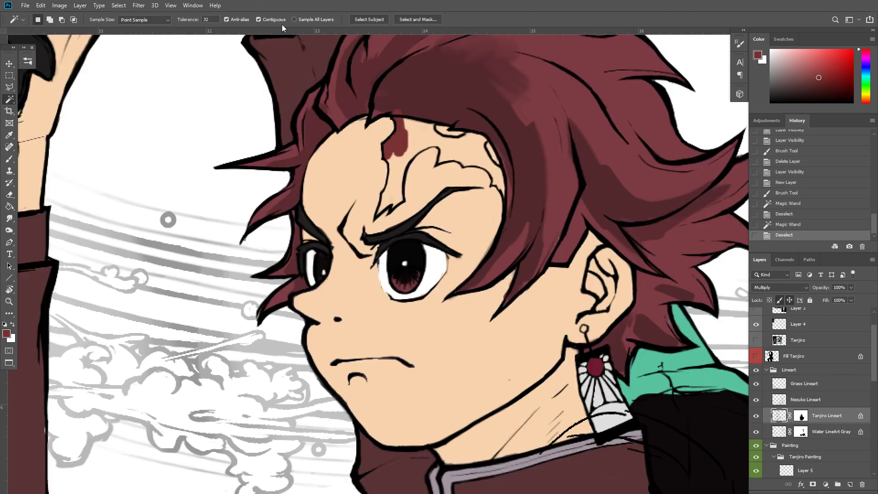
shift+click(425, 139)
shift+click(421, 146)
shift+click(416, 149)
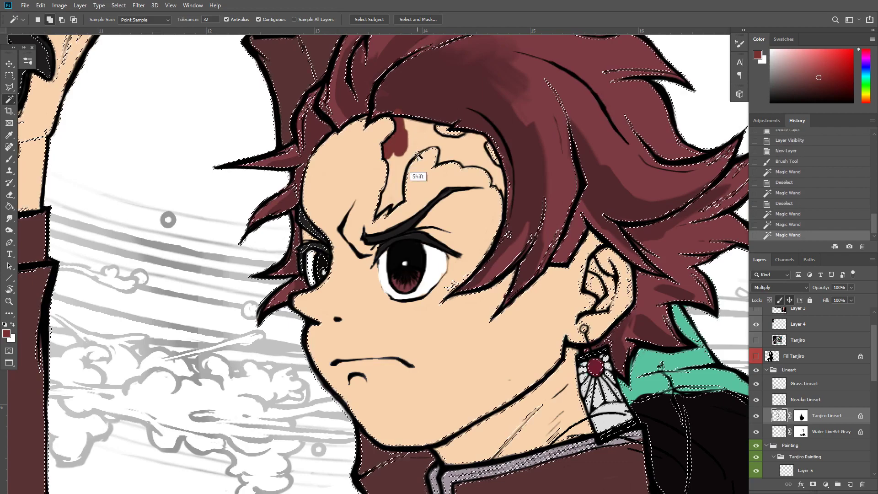
Paint the forehead scar red on the new layer within the selection, keeping the selection edges hidden, and deselect
drag(875, 376, 874, 413)
click(811, 364)
key(ctrl+h)
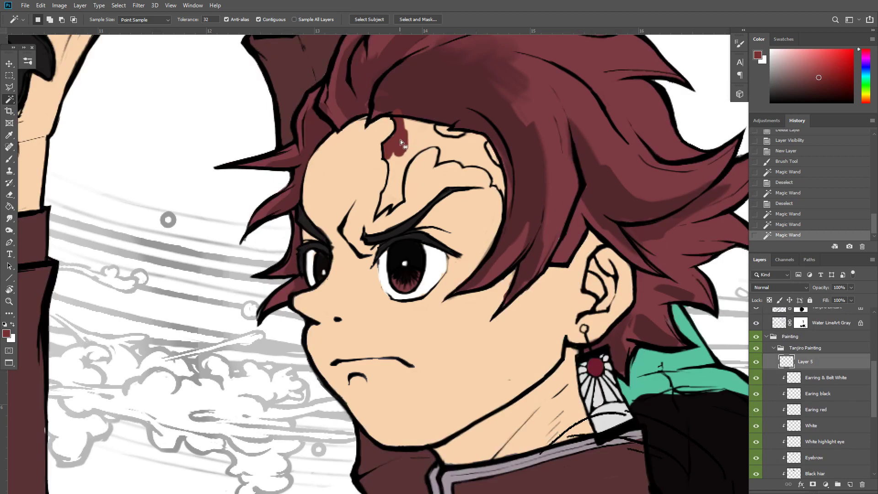
key(b)
mouse_move(402, 130)
mouse_down()
mouse_move(400, 161)
mouse_move(380, 213)
mouse_move(402, 189)
mouse_move(403, 209)
mouse_move(412, 129)
mouse_move(430, 128)
mouse_move(410, 122)
mouse_move(433, 132)
mouse_move(405, 140)
mouse_move(414, 150)
mouse_move(405, 123)
mouse_move(419, 150)
mouse_move(483, 139)
mouse_move(469, 157)
mouse_move(449, 145)
mouse_move(442, 158)
mouse_move(460, 157)
mouse_move(463, 145)
mouse_move(478, 163)
mouse_move(480, 151)
mouse_move(503, 182)
mouse_move(497, 176)
mouse_move(501, 204)
mouse_move(489, 178)
mouse_up()
key(ctrl+d)
Smudge the scar's red edges to the lineart and brush in the remaining gaps down to its lower tip
key(r)
mouse_move(487, 182)
mouse_down()
mouse_move(478, 149)
mouse_move(468, 161)
mouse_move(490, 148)
mouse_up()
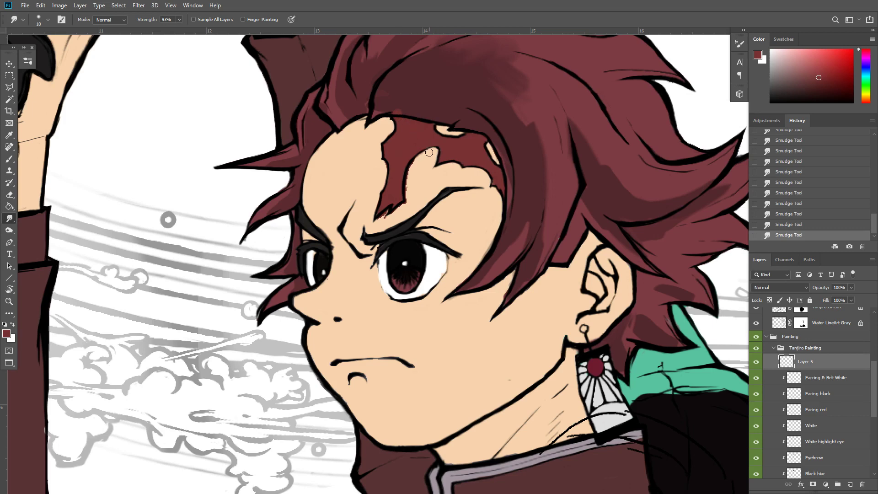
mouse_move(429, 153)
mouse_down()
mouse_move(412, 166)
mouse_move(420, 159)
mouse_move(408, 193)
mouse_move(419, 149)
mouse_move(397, 180)
mouse_move(417, 151)
mouse_up()
key(b)
mouse_move(418, 150)
mouse_down()
mouse_move(405, 166)
mouse_move(399, 193)
mouse_move(415, 192)
mouse_move(397, 209)
mouse_up()
key(r)
drag(404, 200, 383, 218)
drag(389, 208, 380, 223)
Examine the whole illustration at a reduced zoom to check the coloured scar against the rest of the figure
key(ctrl+plus)
key(ctrl+minus)
key(ctrl+minus)
key(ctrl+minus)
key(ctrl+minus)
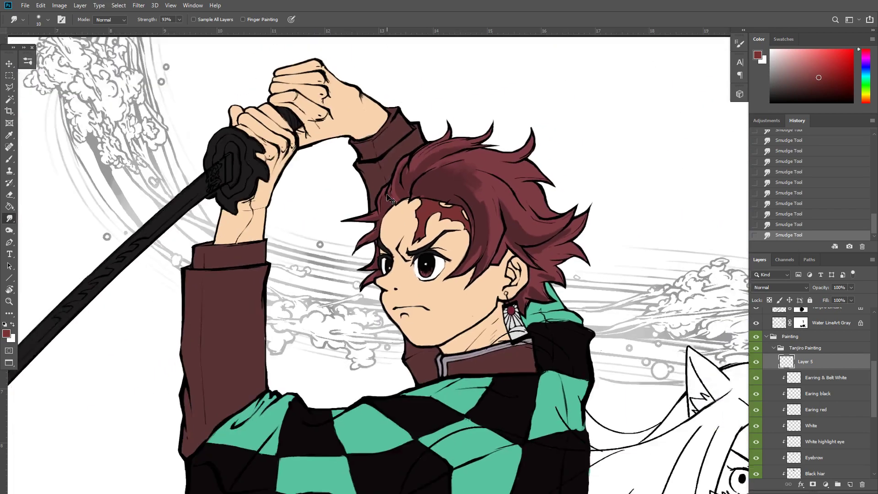
scroll(387, 195, down, 3)
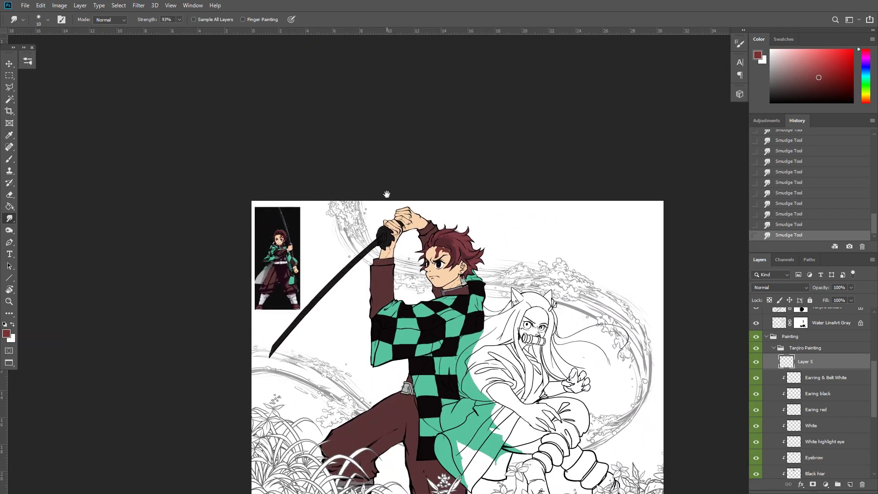
drag(387, 194, 420, 84)
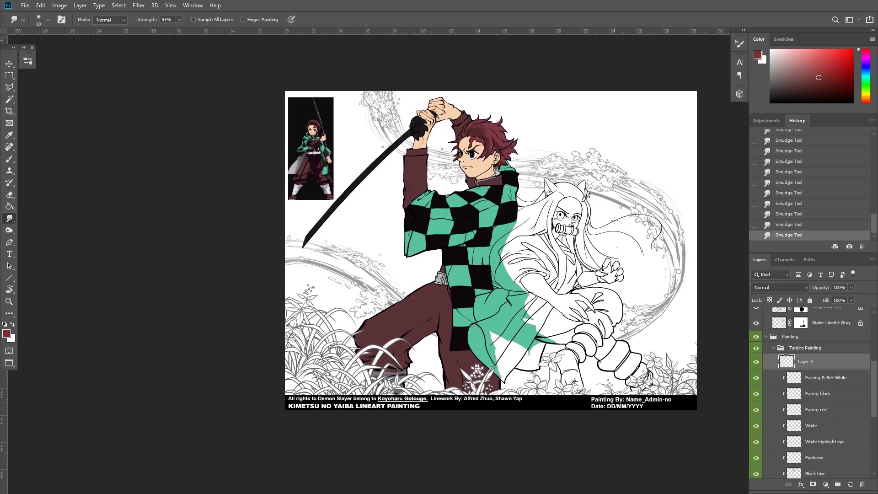
scroll(617, 225, up, 1)
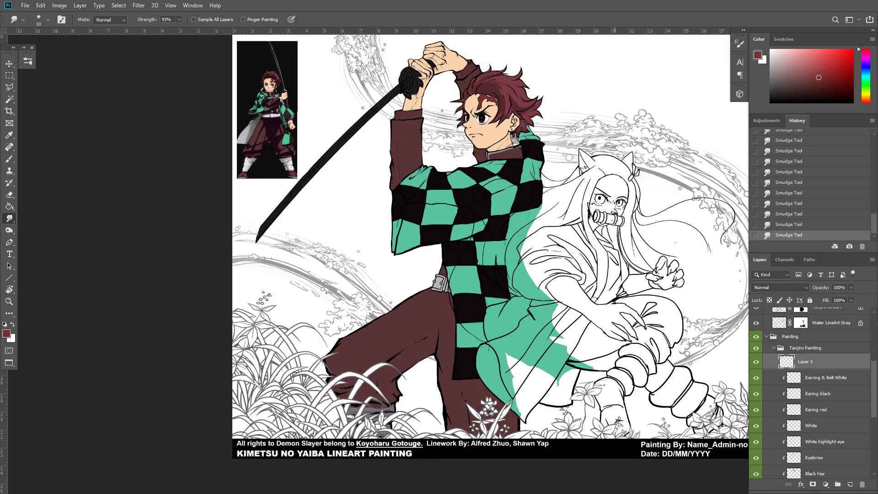
drag(476, 275, 384, 282)
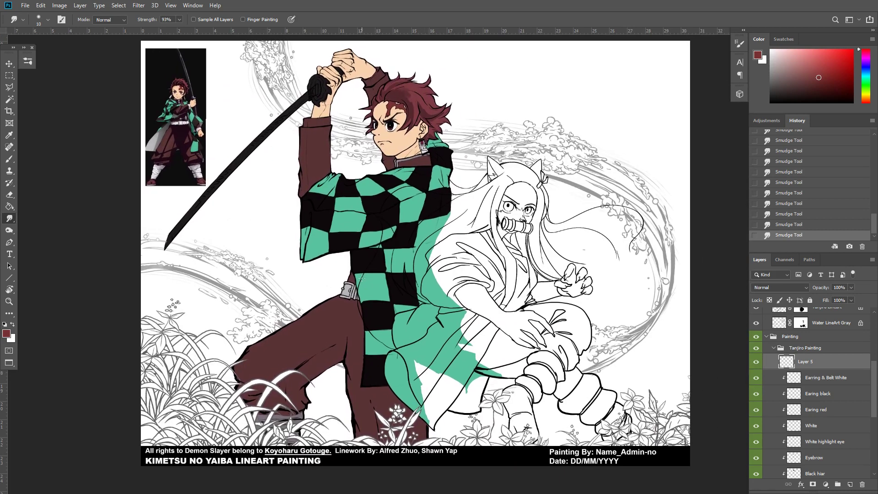
drag(445, 299, 519, 312)
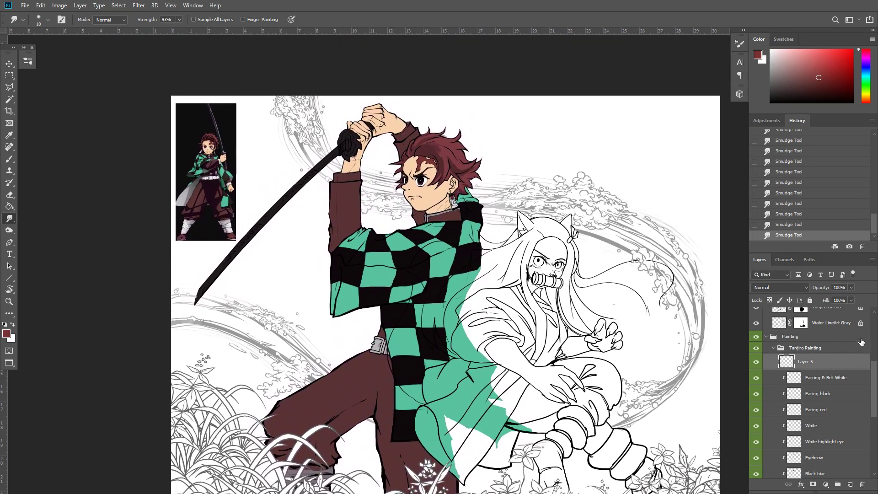
Swap the Layer 4 reference for Layer 3, place its full-body Nezuko picture beside her lineart, and sample the dark coat colour
drag(875, 372, 873, 327)
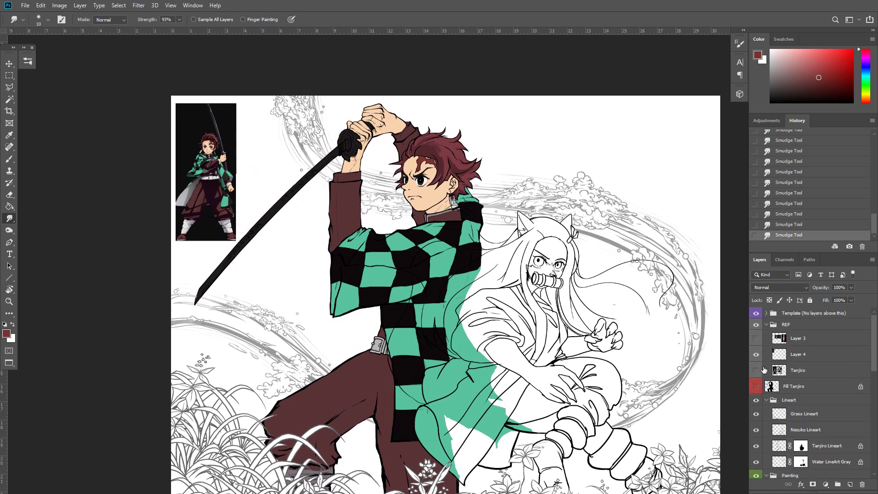
click(756, 338)
click(756, 354)
click(783, 338)
key(v)
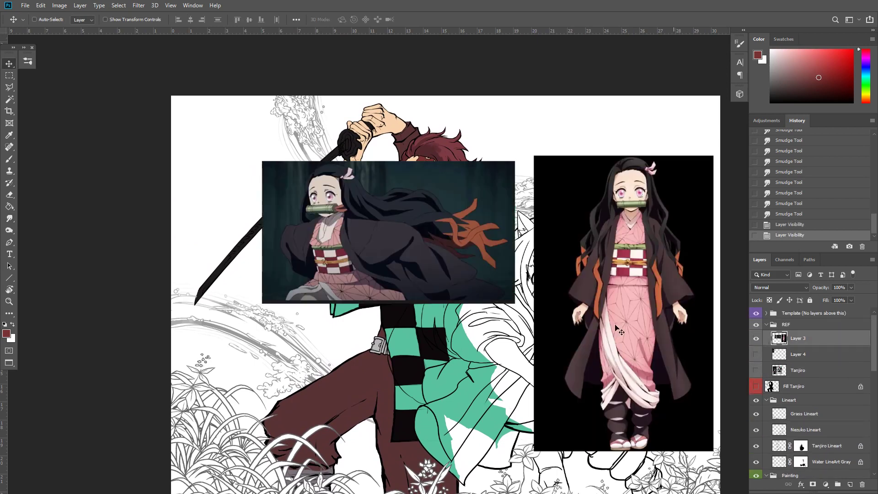
mouse_move(692, 331)
mouse_down()
mouse_move(461, 353)
mouse_move(355, 324)
mouse_move(340, 362)
mouse_move(358, 296)
mouse_up()
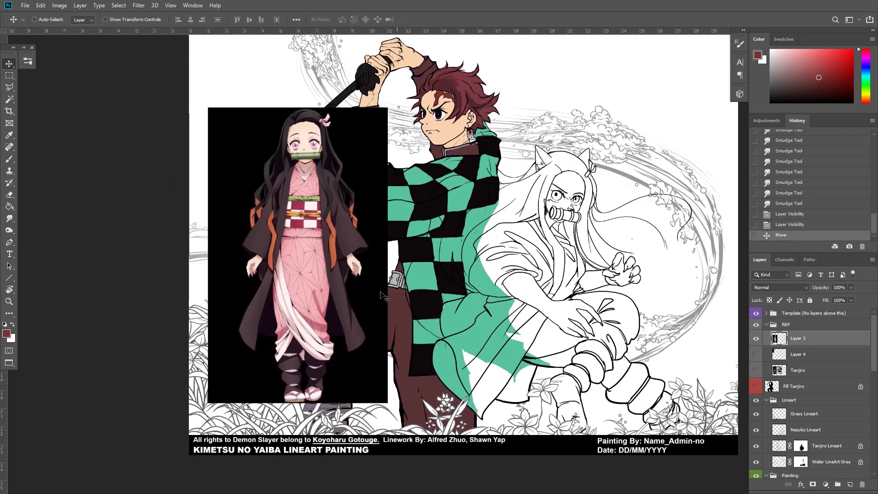
key(b)
alt+click(350, 231)
Rename the scar layer in the Tanjiro Painting group as Scar red and clip it to the layers below
scroll(781, 427, down, 5)
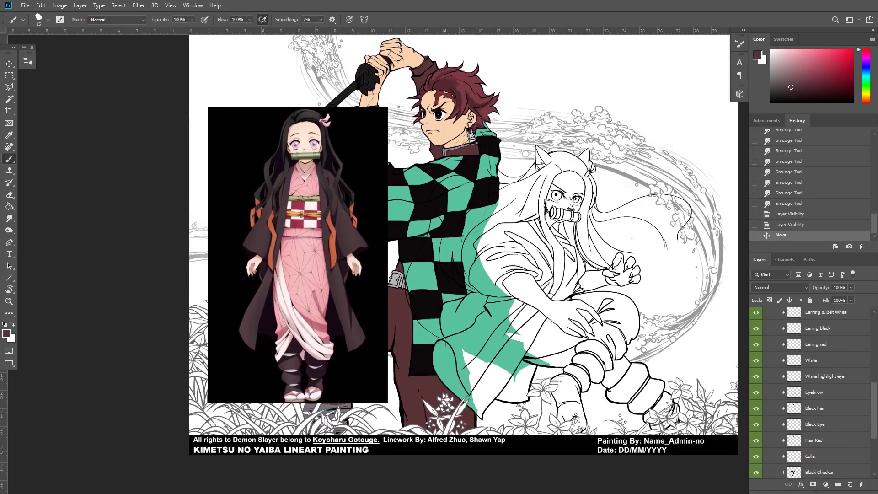
click(774, 398)
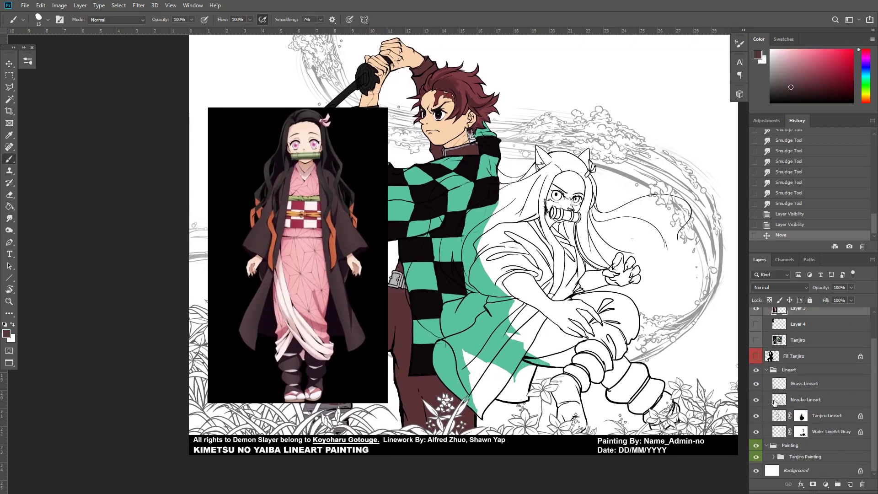
click(801, 458)
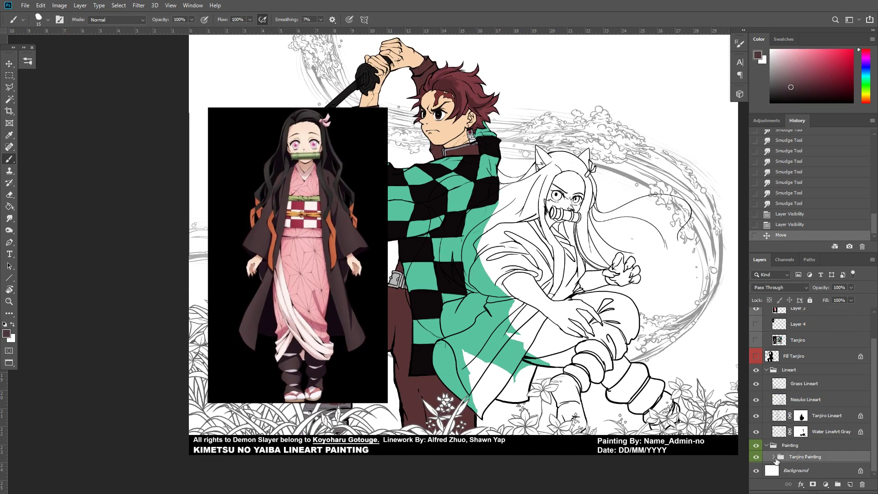
click(774, 457)
click(770, 469)
click(755, 471)
click(755, 471)
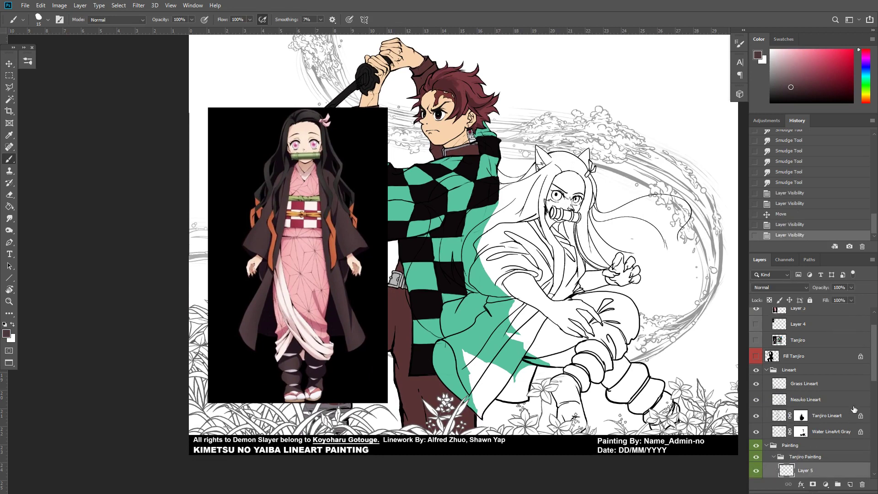
scroll(854, 409, down, 3)
double_click(809, 403)
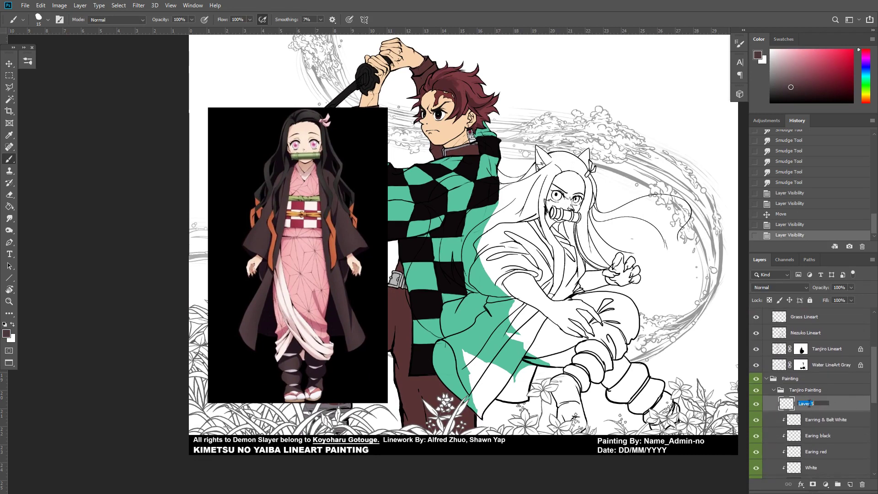
text(Scar red)
key(Return)
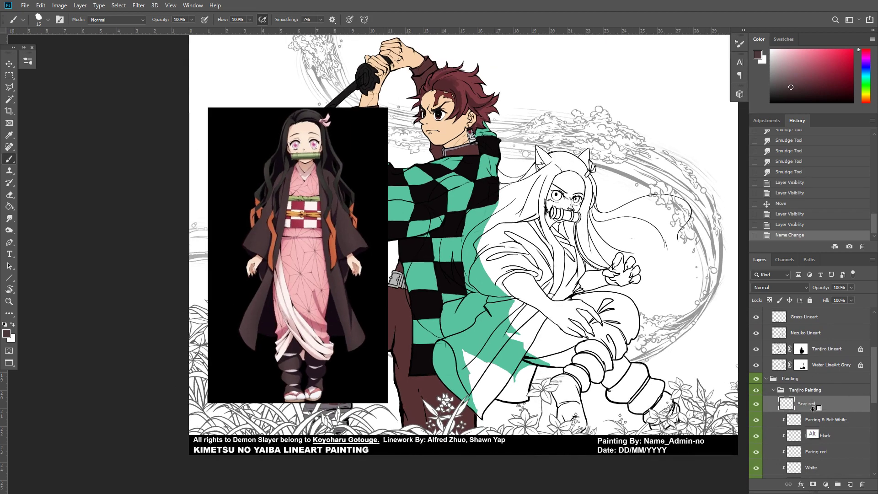
alt+click(813, 411)
Collapse the Tanjiro Painting group and add a new layer above it in the Painting group
click(776, 390)
click(774, 390)
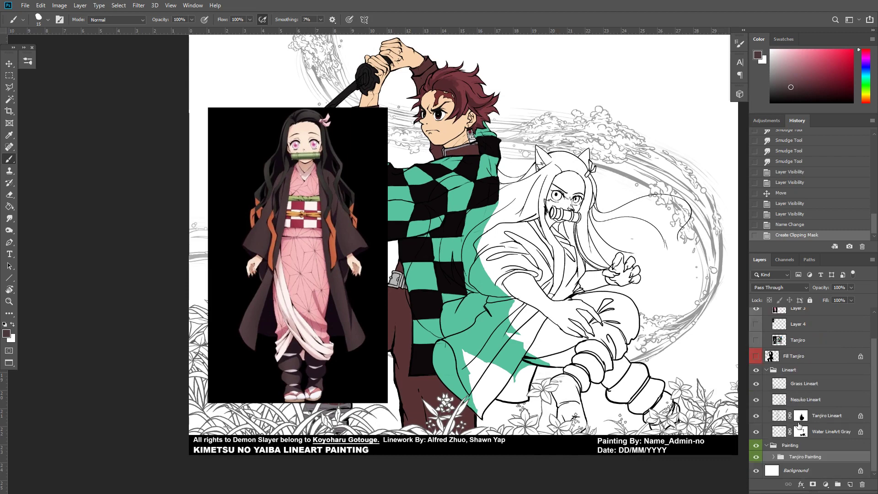
click(850, 484)
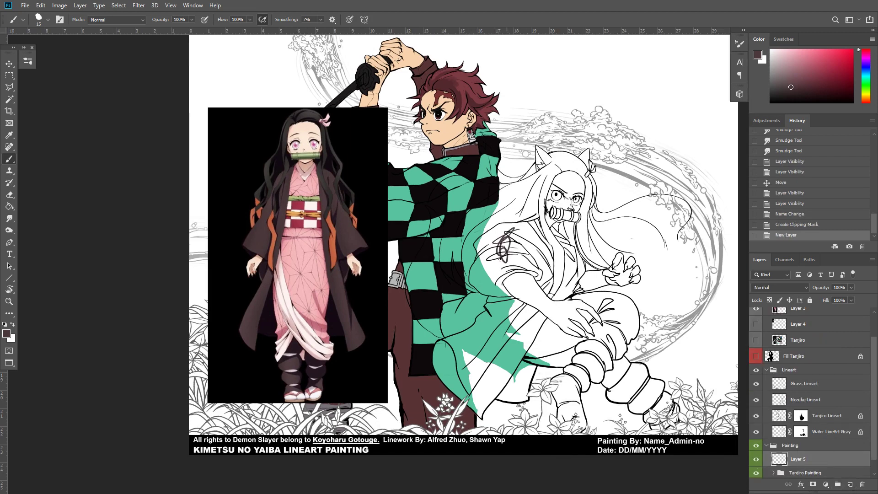
Select the enclosed sleeve and skirt areas of Nezuko's coat on the Nezuko Lineart layer with the Magic Wand
click(808, 400)
key(w)
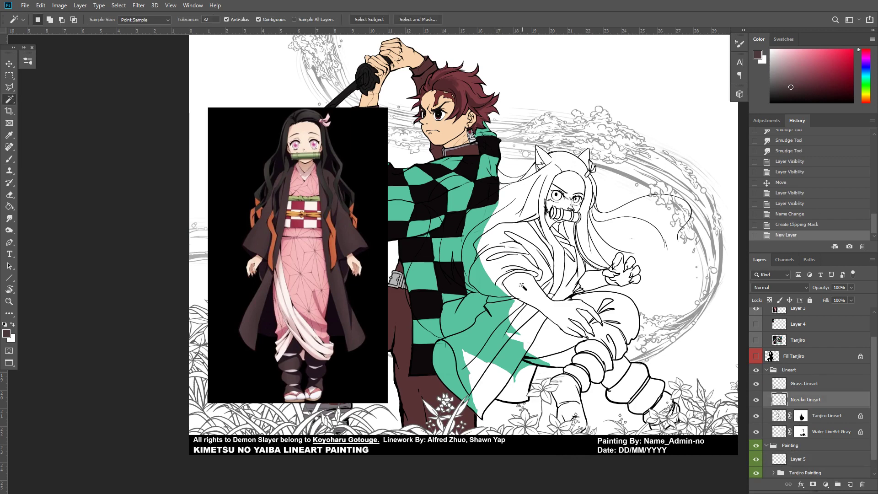
click(517, 267)
shift+click(508, 325)
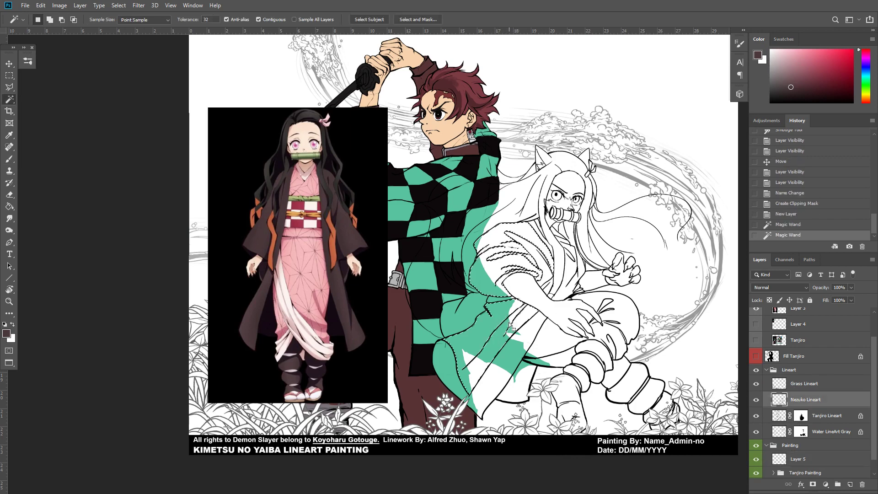
shift+click(480, 321)
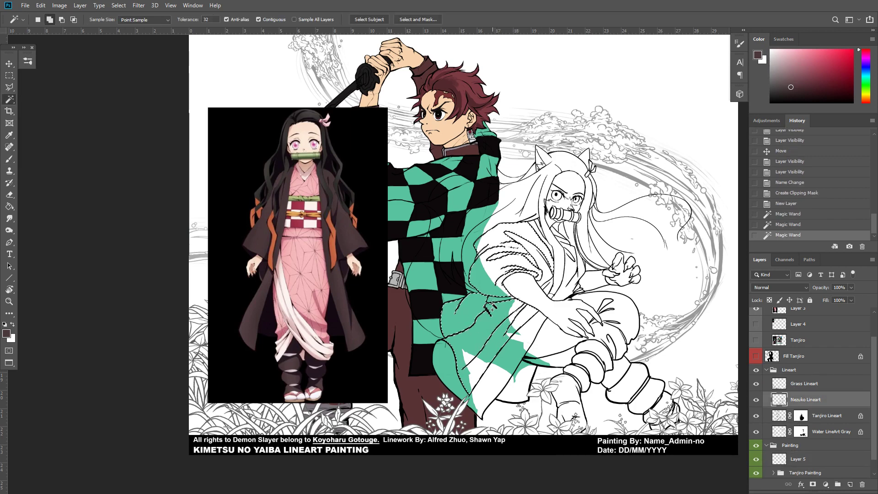
shift+click(447, 365)
shift+click(505, 365)
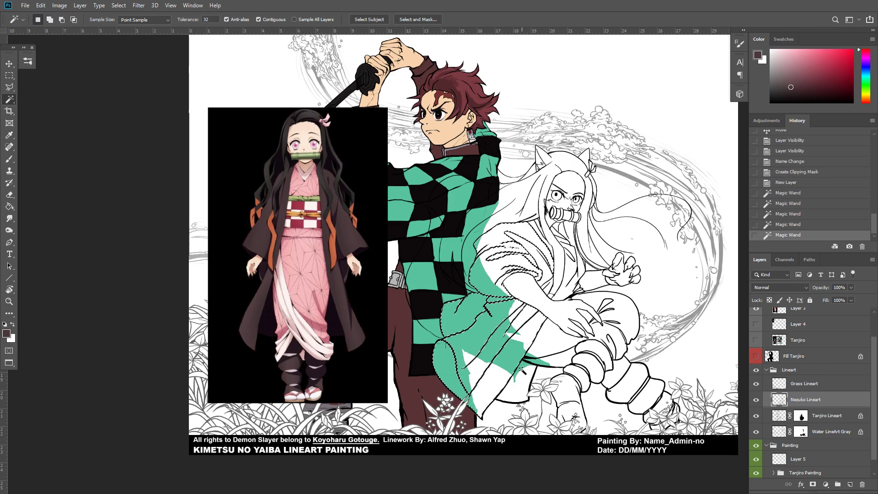
Add the coat's lower hem and remaining shoulder area to the selection, declining the Sticky Keys offer
key(shift)
key(shift)
key(shift)
key(shift)
key(shift)
shift+click(523, 386)
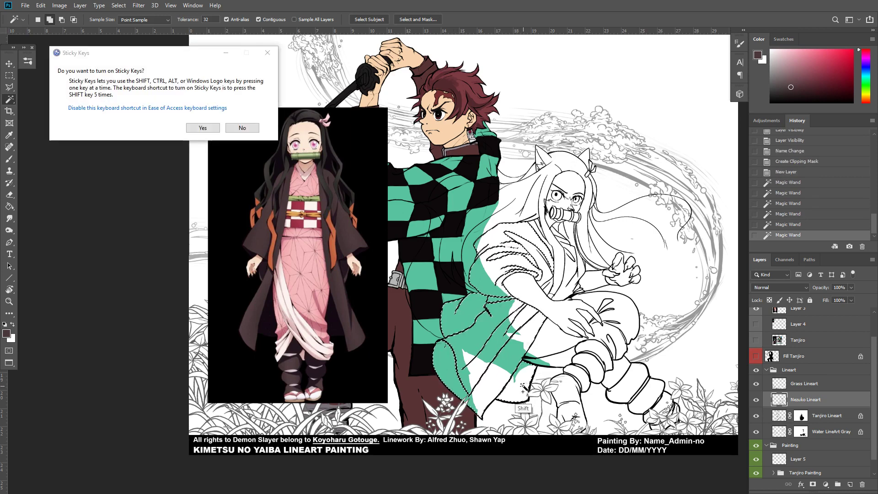
click(250, 129)
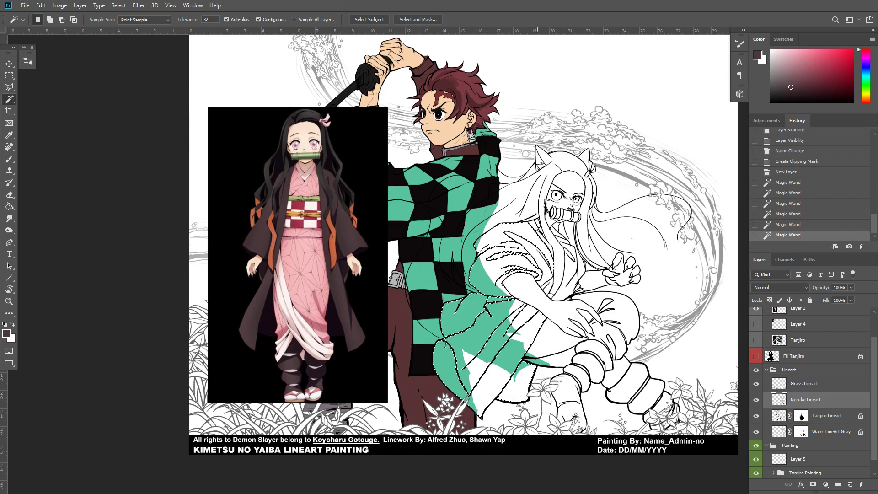
key(shift)
shift+click(537, 235)
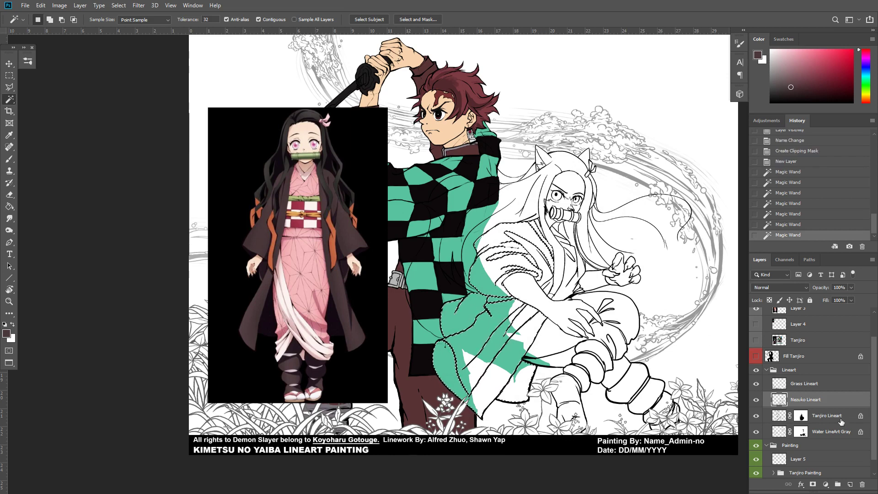
Fill the selected coat areas on Layer 5 with the sampled dark brown and clear the selection
click(850, 463)
key(g)
click(554, 276)
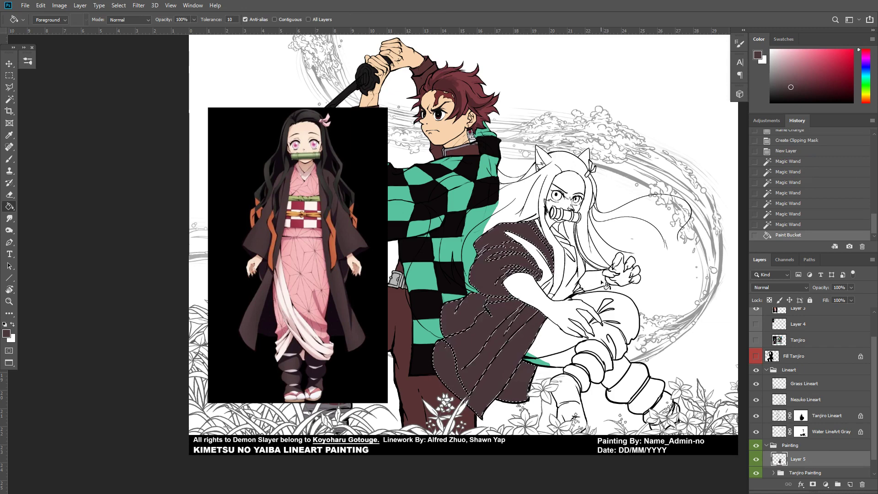
key(ctrl+d)
key(b)
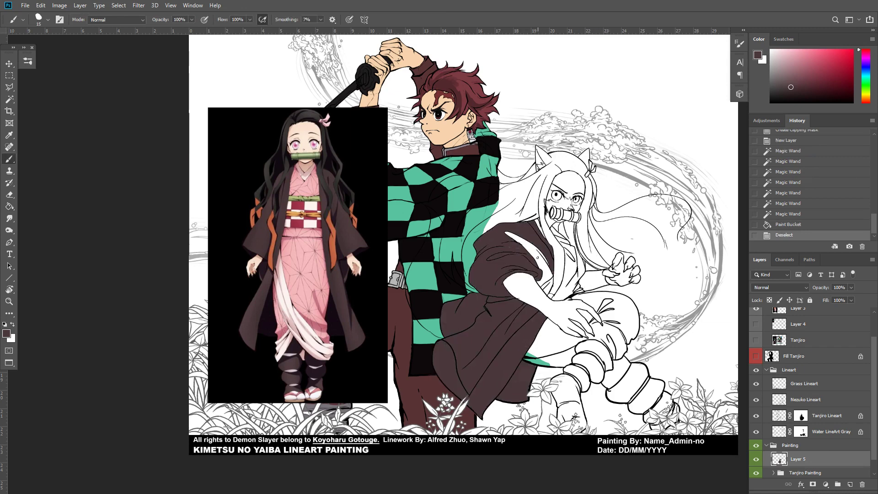
Spread the coat fill under the lineart by applying the Minimum filter with a 1-pixel radius three times
key(ctrl+alt+f)
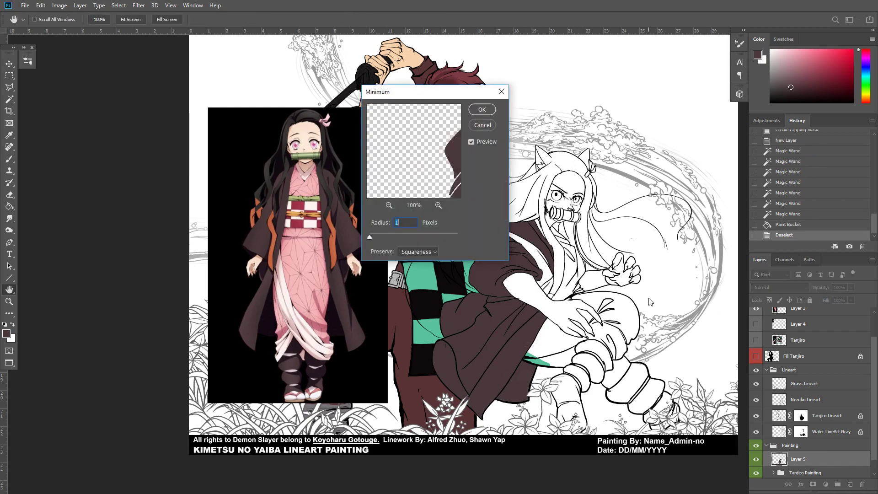
key(Return)
key(ctrl+alt+f)
key(ctrl+plus)
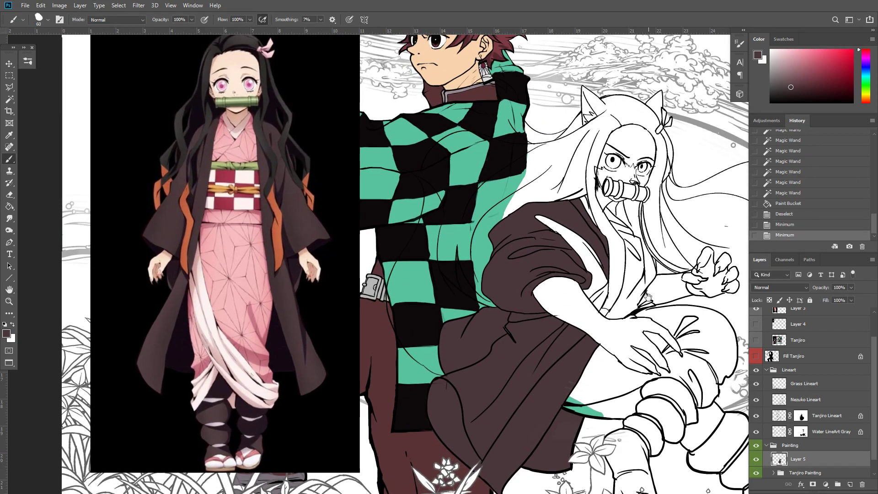
drag(648, 298, 621, 289)
key(ctrl+alt+f)
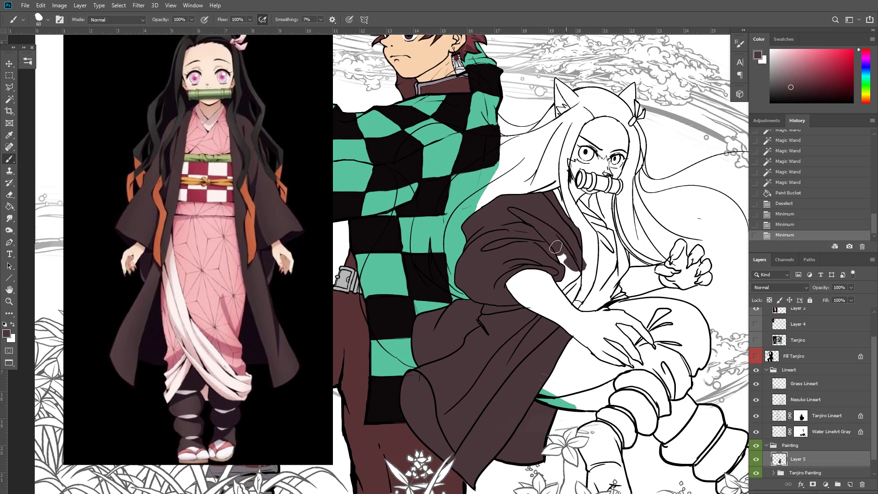
Paint the uncoloured gap at the coat's inner sleeve edge and erase the overspill along the hair strand
drag(565, 278, 554, 271)
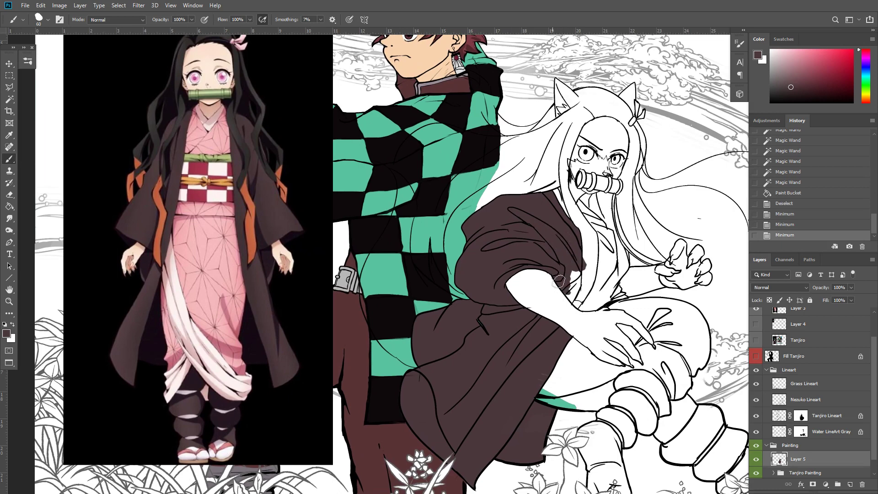
mouse_move(559, 281)
mouse_down()
mouse_move(571, 293)
mouse_move(579, 277)
mouse_move(573, 298)
mouse_move(580, 278)
mouse_move(570, 276)
mouse_move(571, 292)
mouse_up()
key(e)
mouse_move(595, 239)
mouse_down()
mouse_move(545, 257)
mouse_move(550, 268)
mouse_up()
key(b)
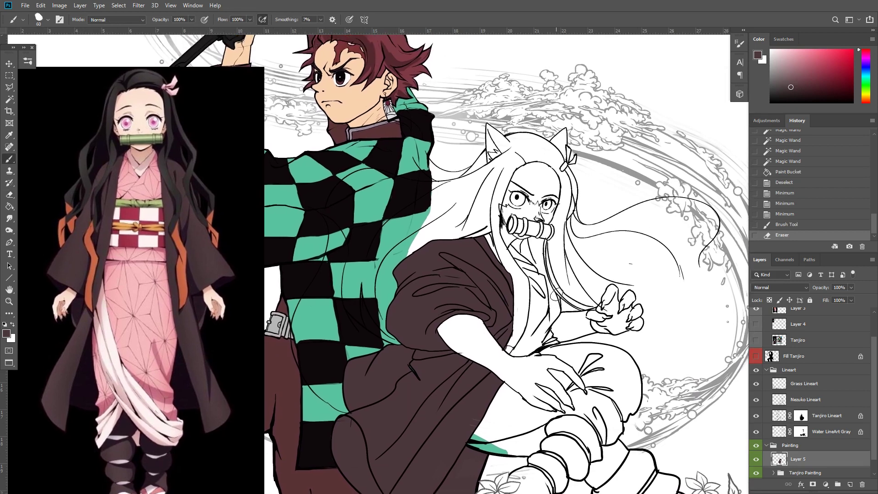
Paint the coat's far lapel dark brown from chest to collar and erase the excess near the neck
drag(553, 300, 553, 312)
mouse_move(553, 295)
mouse_down()
mouse_move(546, 331)
mouse_move(556, 310)
mouse_move(543, 328)
mouse_move(550, 340)
mouse_move(553, 333)
mouse_move(541, 348)
mouse_move(555, 341)
mouse_move(549, 334)
mouse_move(558, 313)
mouse_up()
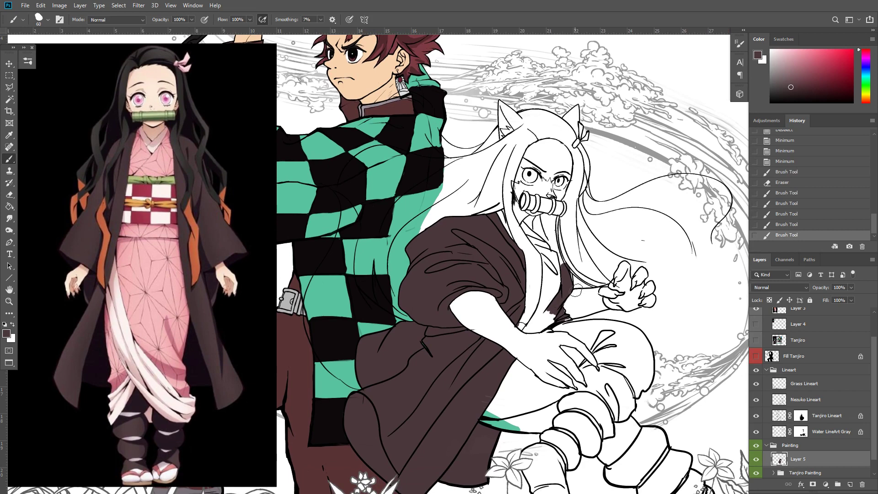
drag(554, 317, 573, 317)
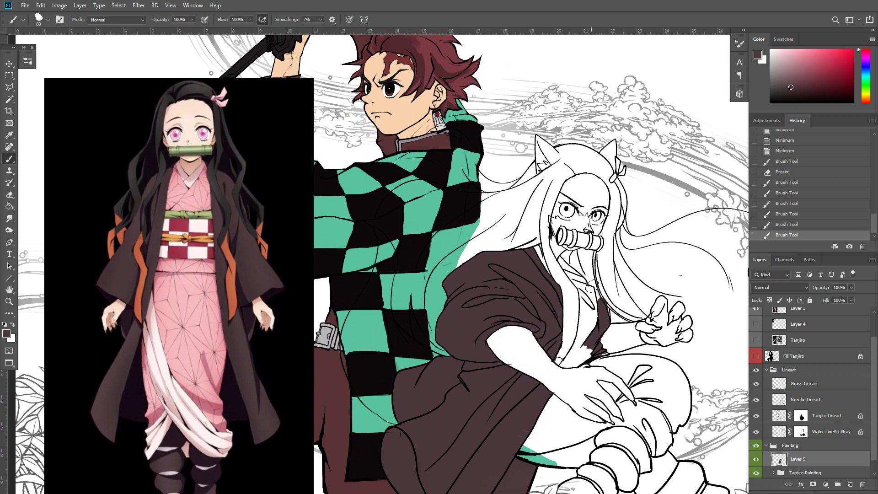
mouse_move(591, 286)
mouse_down()
mouse_move(600, 307)
mouse_move(584, 272)
mouse_move(597, 280)
mouse_move(606, 316)
mouse_move(593, 281)
mouse_move(566, 259)
mouse_move(579, 265)
mouse_up()
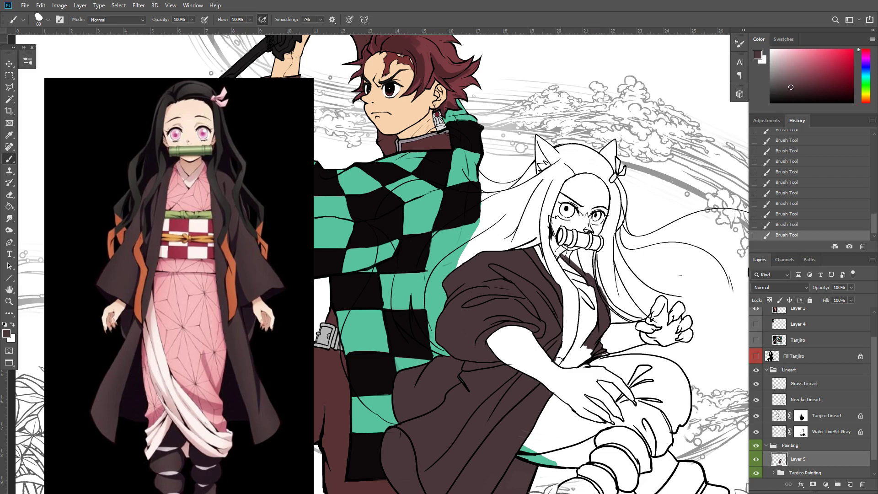
key(e)
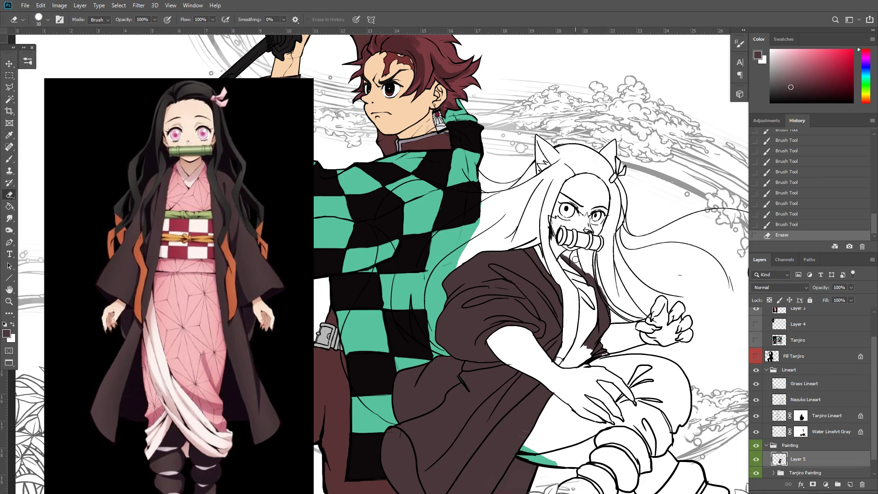
drag(567, 256, 583, 269)
Duplicate the coat layer and merge the copy down, rename it Brown girl, and erase stray colour near the collar
key(ctrl+plus)
key(ctrl+j)
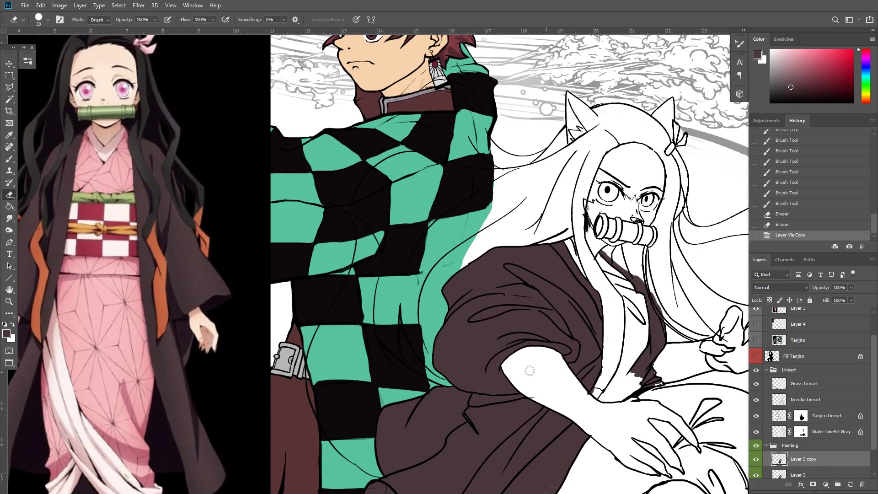
key(ctrl+e)
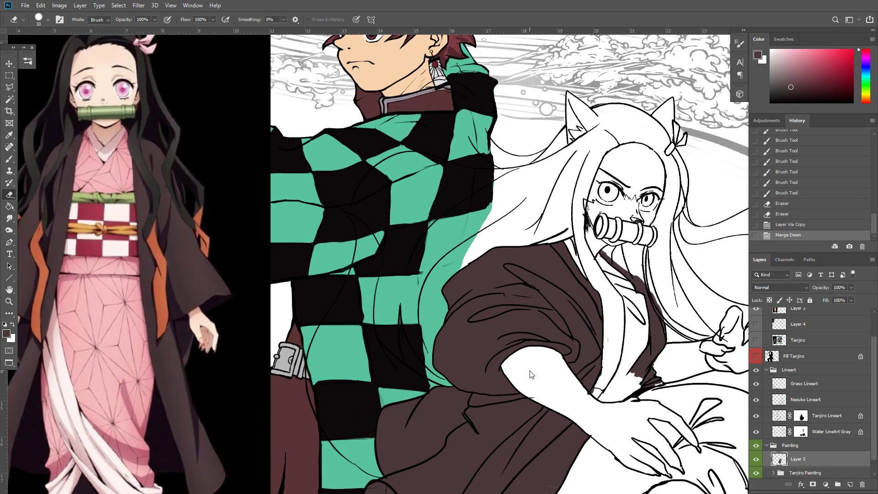
double_click(800, 460)
text(Brown girl)
key(Return)
drag(607, 268, 608, 270)
Add a layer above Brown girl, sample the pale skin colour from the reference's face, and paint Nezuko's forehead and face
drag(679, 352, 653, 332)
key(b)
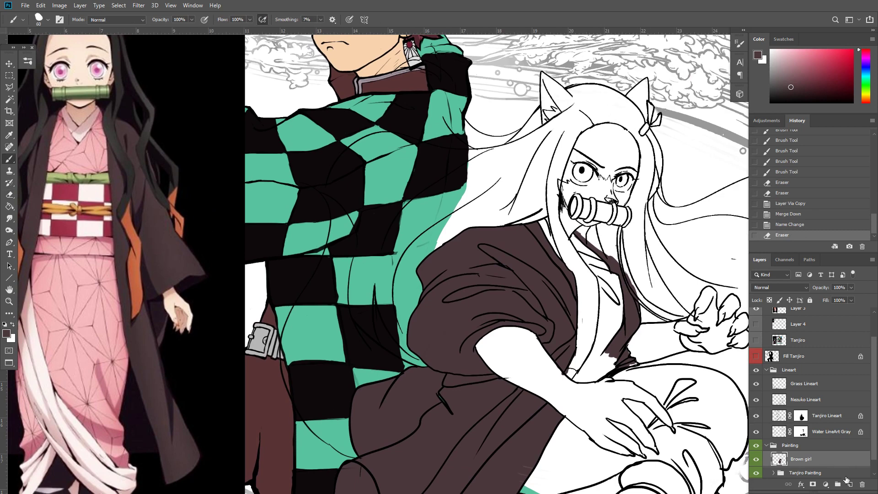
click(849, 484)
alt+click(76, 74)
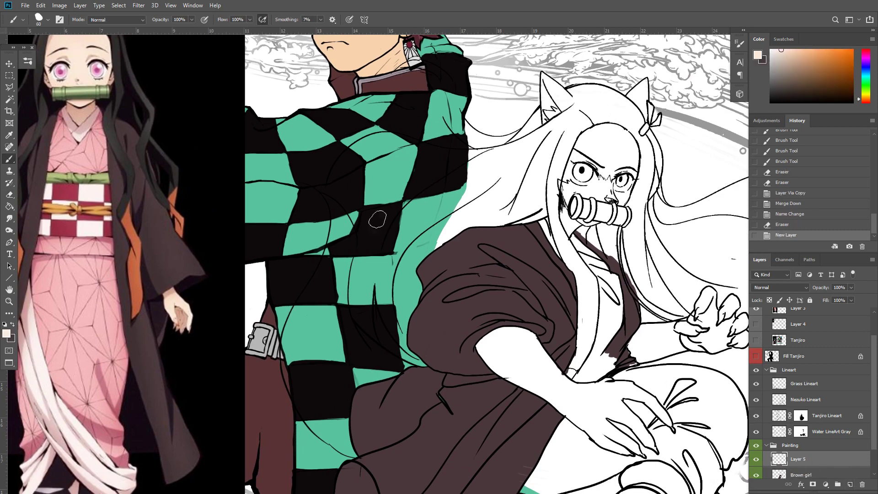
drag(629, 251, 605, 266)
mouse_move(593, 159)
mouse_down()
mouse_move(570, 183)
mouse_move(576, 153)
mouse_move(558, 196)
mouse_move(551, 187)
mouse_move(547, 205)
mouse_move(541, 200)
mouse_move(550, 210)
mouse_move(565, 197)
mouse_move(581, 203)
mouse_move(569, 212)
mouse_move(583, 192)
mouse_move(602, 205)
mouse_move(611, 174)
mouse_move(595, 188)
mouse_move(611, 174)
mouse_move(604, 165)
mouse_move(599, 185)
mouse_up()
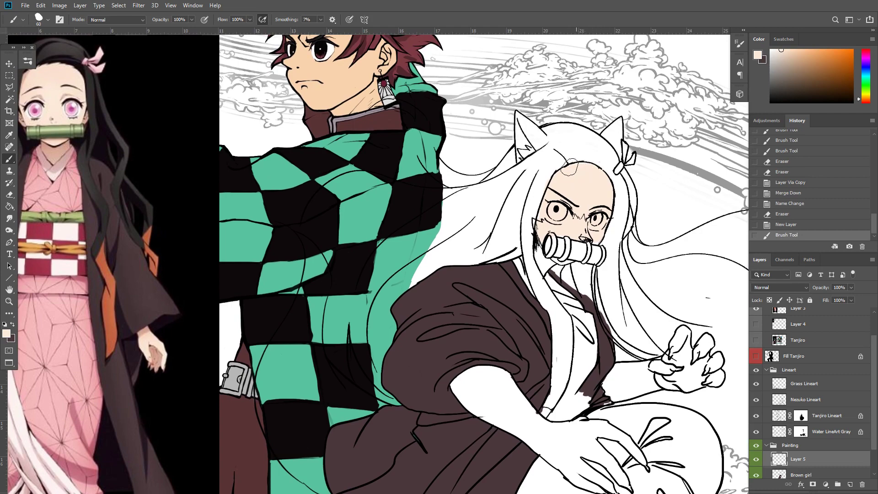
drag(569, 167, 564, 172)
drag(585, 203, 593, 175)
Paint the remaining skin on Nezuko's cheeks, chin and neck around the bamboo muzzle
key(ctrl+minus)
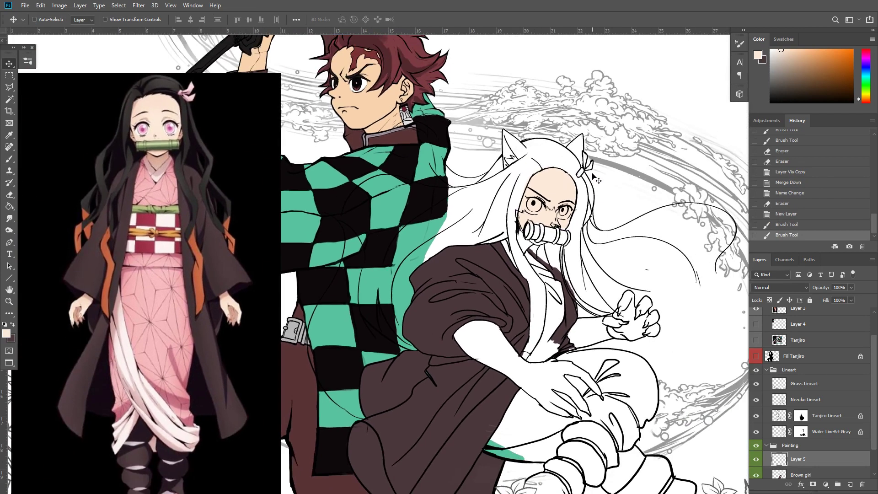
key(ctrl+minus)
key(ctrl+plus)
key(ctrl+plus)
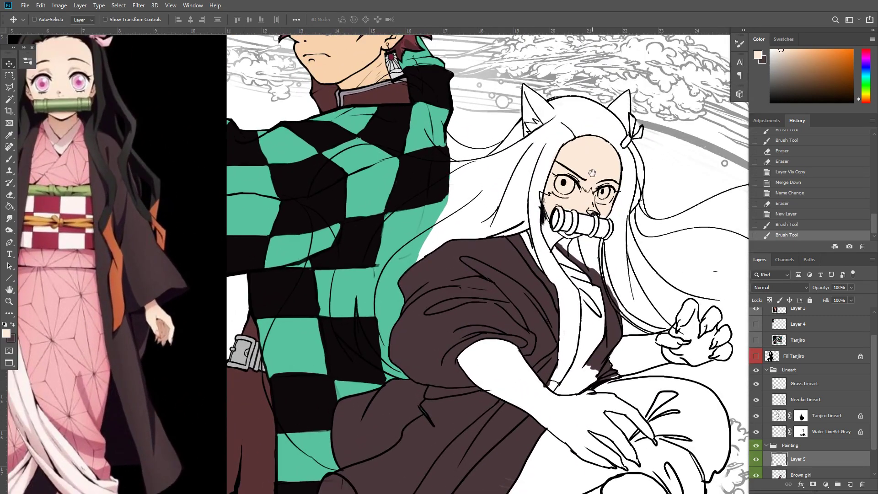
drag(592, 173, 565, 135)
click(543, 168)
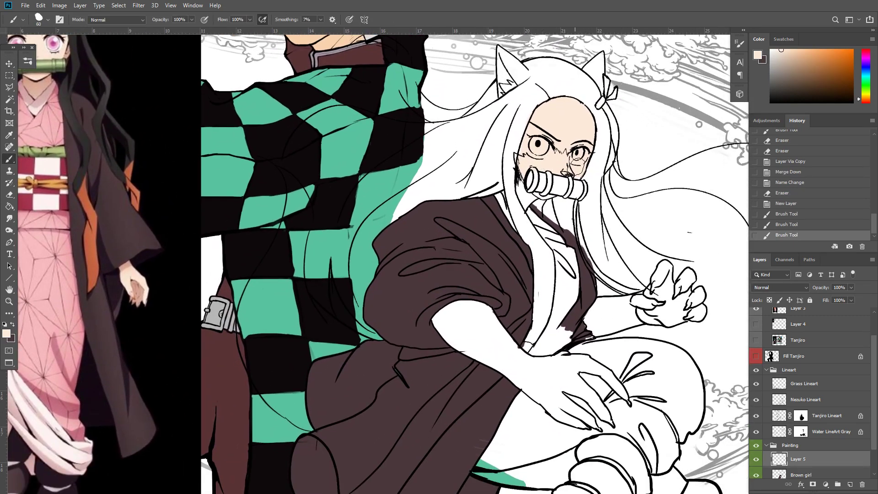
drag(580, 175, 578, 168)
drag(578, 168, 568, 199)
drag(504, 201, 512, 231)
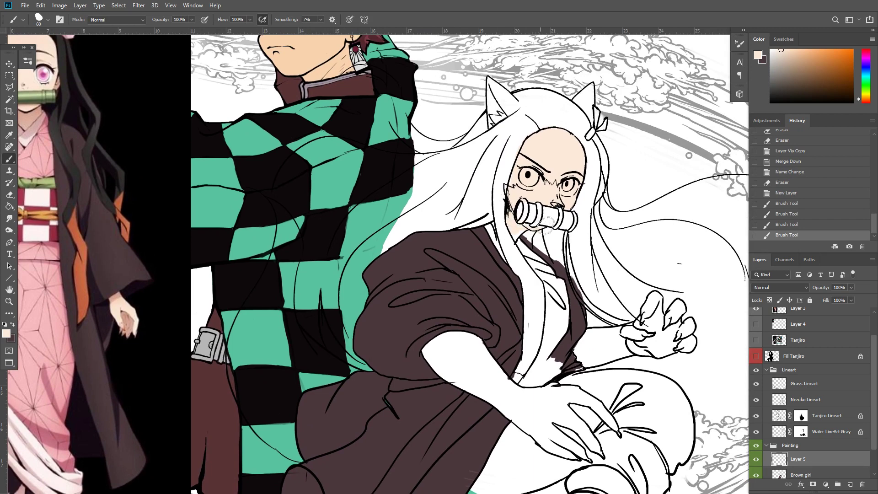
click(533, 225)
click(515, 221)
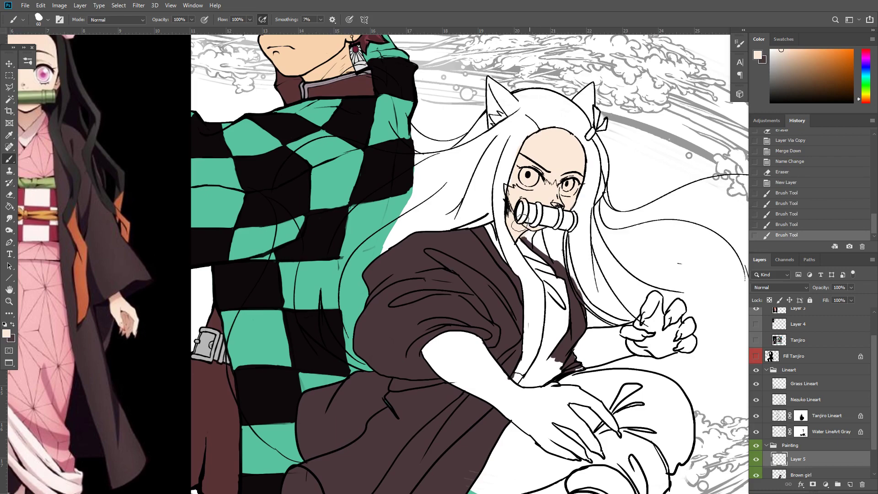
drag(515, 221, 496, 272)
drag(495, 228, 490, 240)
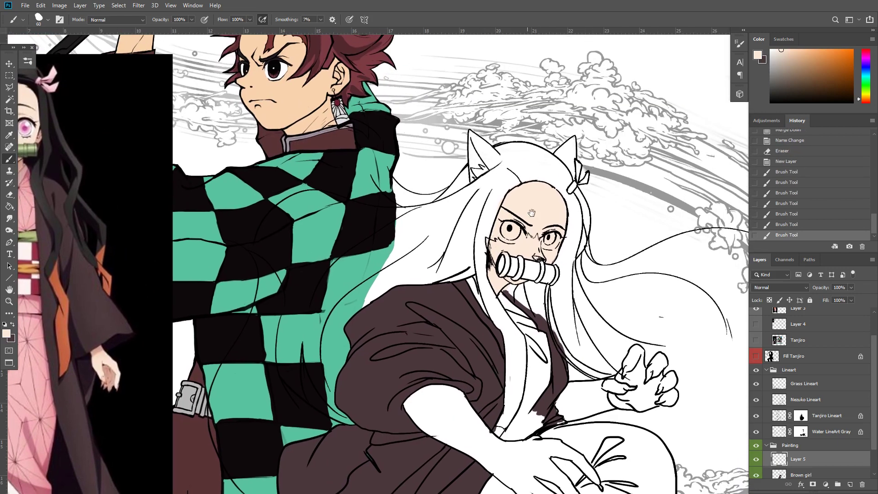
Select Nezuko's forearms and hands on the Nezuko Lineart layer with the Magic Wand
mouse_move(557, 230)
mouse_down()
mouse_move(541, 247)
mouse_move(578, 169)
mouse_up()
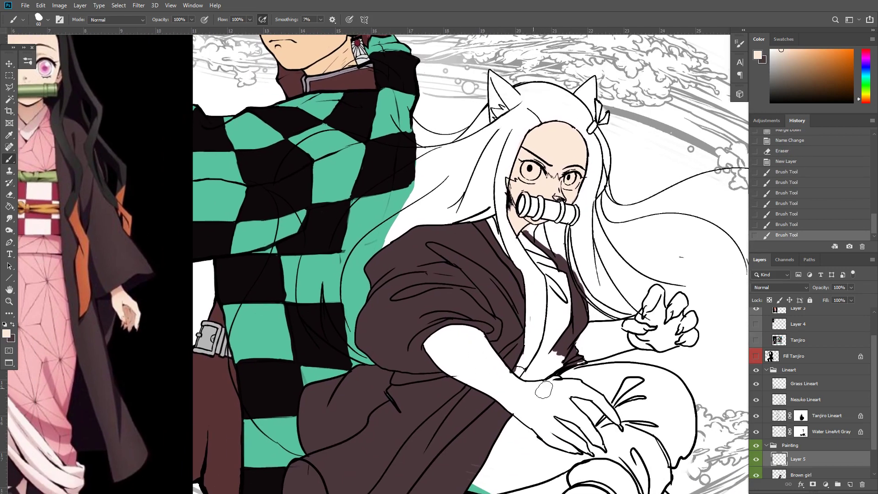
click(828, 400)
key(w)
click(576, 365)
drag(576, 367, 564, 276)
shift+click(648, 249)
shift+click(634, 238)
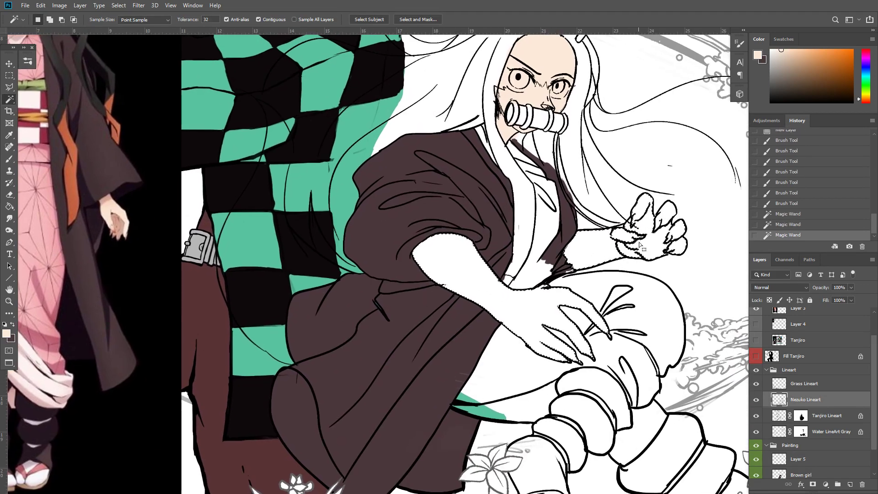
Fill the selected arms and hands on Layer 5 with the skin colour, deselect, and spread the fill with the Minimum filter
drag(657, 405, 553, 464)
click(817, 463)
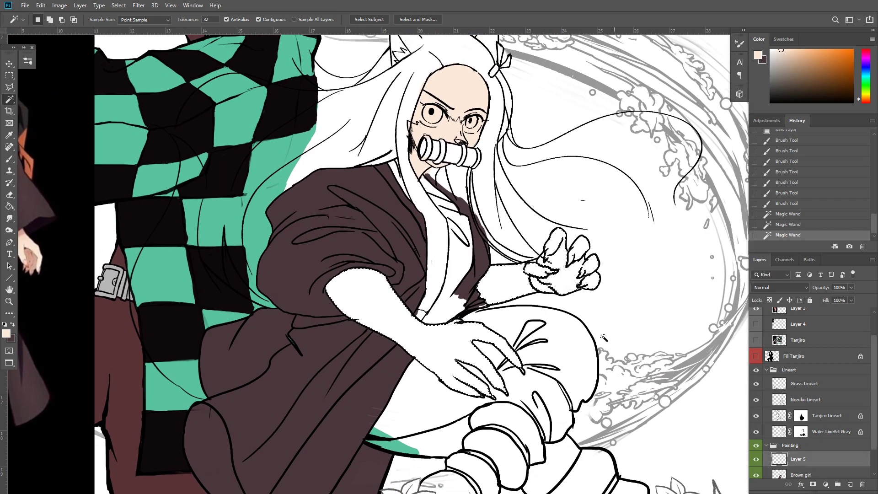
key(g)
click(615, 318)
key(ctrl+d)
key(v)
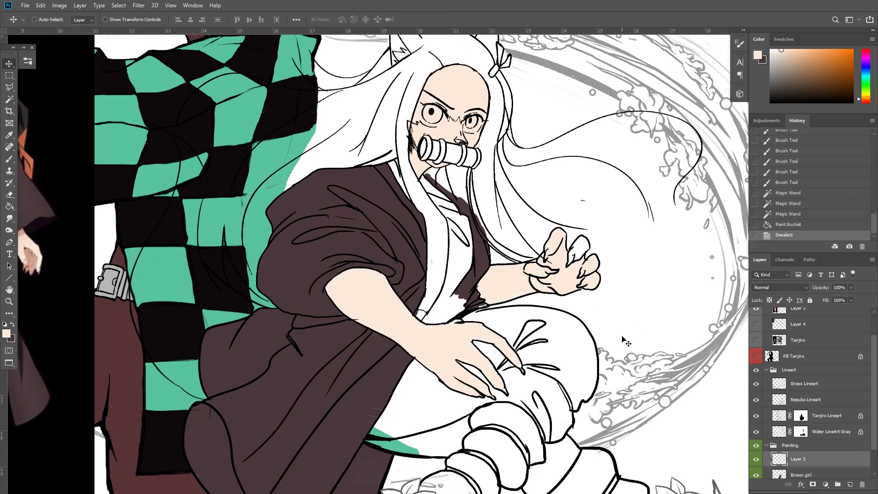
key(ctrl+alt+f)
key(Return)
Erase the skin colour spilling past the line art at Nezuko's hairline, bamboo muzzle, chin and neck
drag(565, 255, 533, 308)
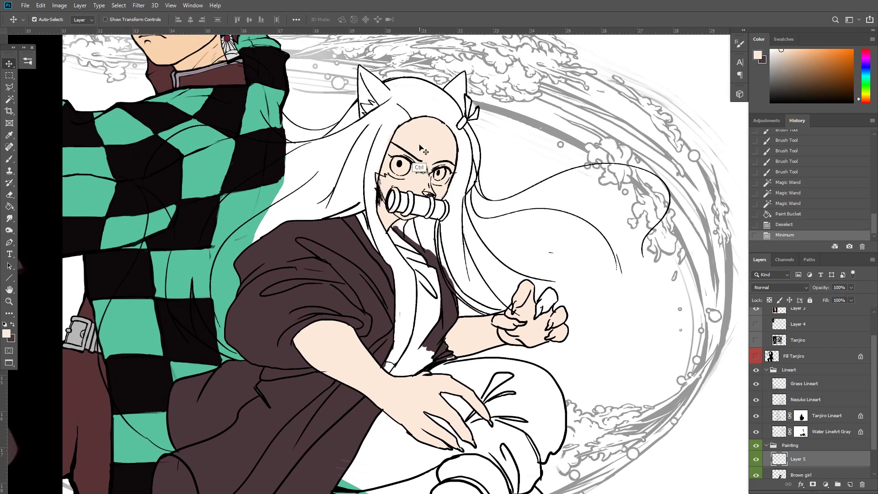
key(e)
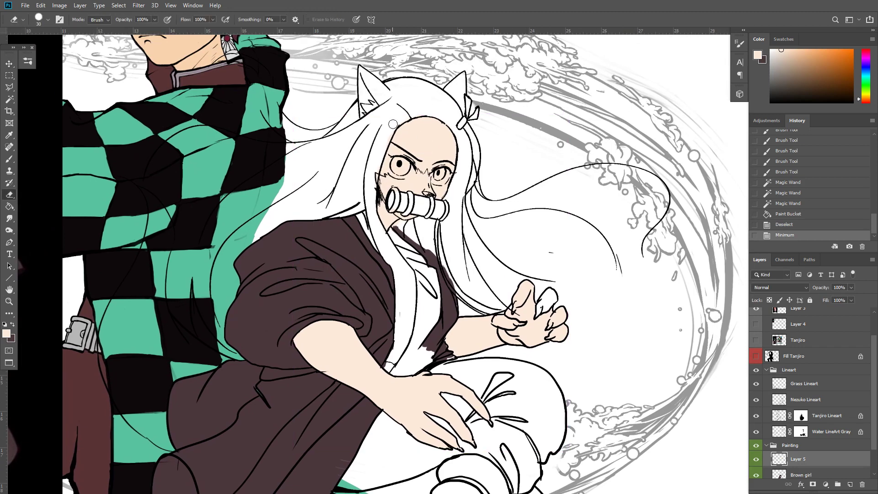
click(413, 108)
drag(472, 242, 587, 164)
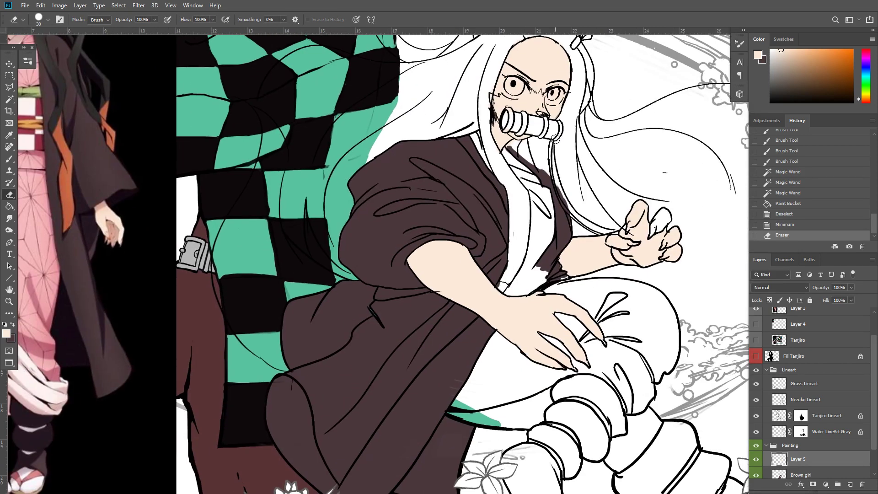
click(507, 150)
click(512, 146)
click(516, 145)
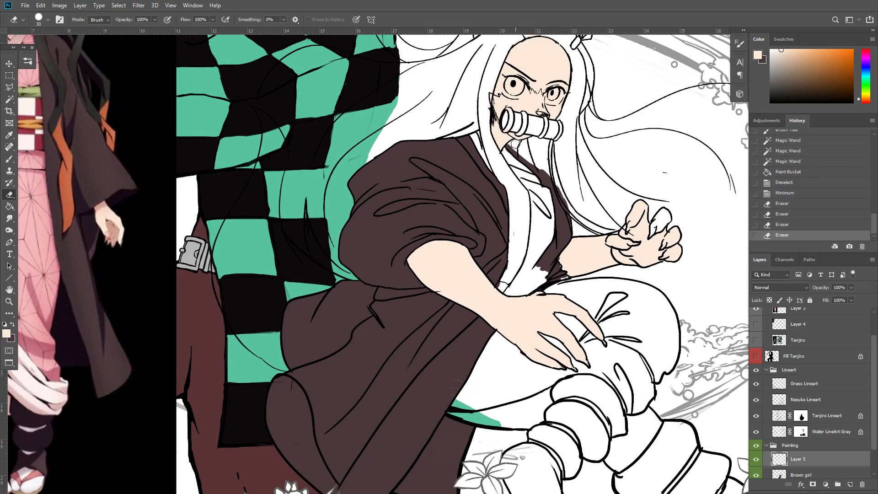
click(531, 116)
click(523, 122)
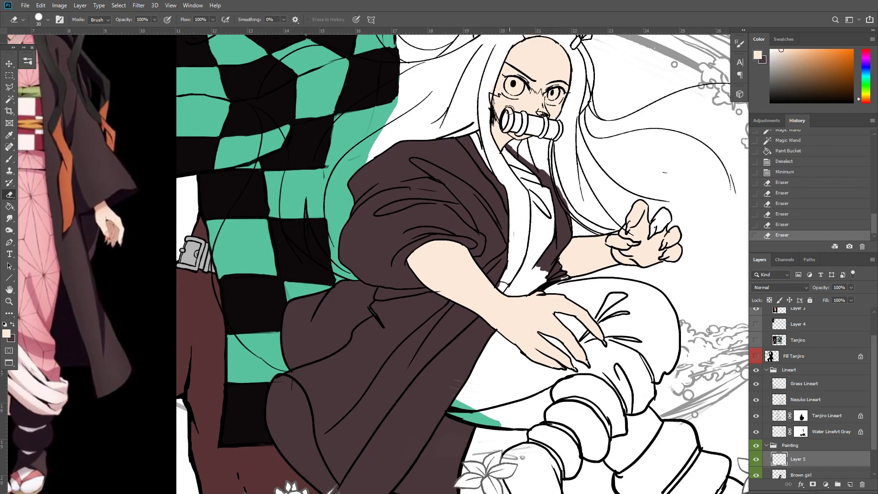
click(506, 125)
click(497, 150)
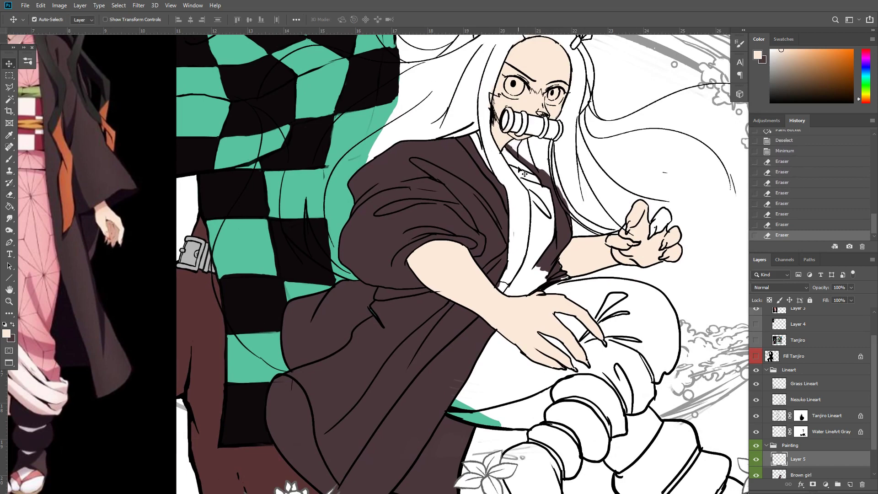
Paint the unfilled finger of Nezuko's raised hand with the skin colour, using a smaller brush
key(ctrl+minus)
key(ctrl+plus)
key(b)
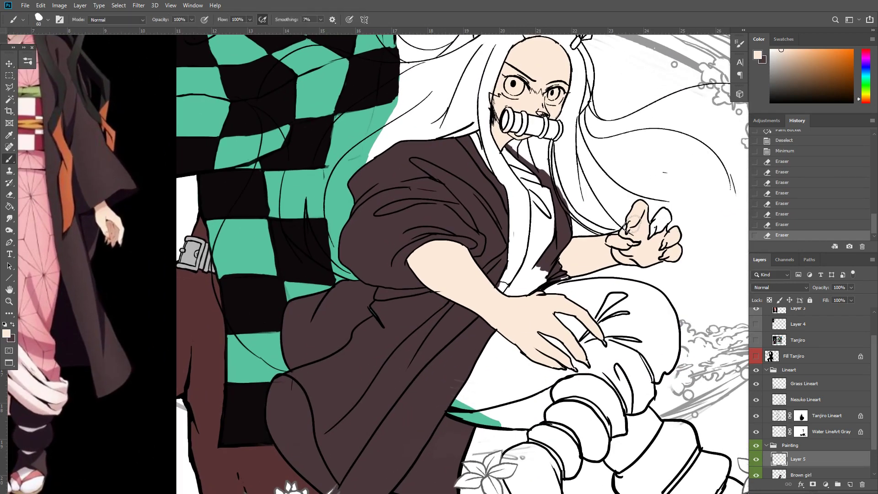
drag(657, 220, 664, 224)
key(bracketleft)
key(bracketleft)
key(bracketleft)
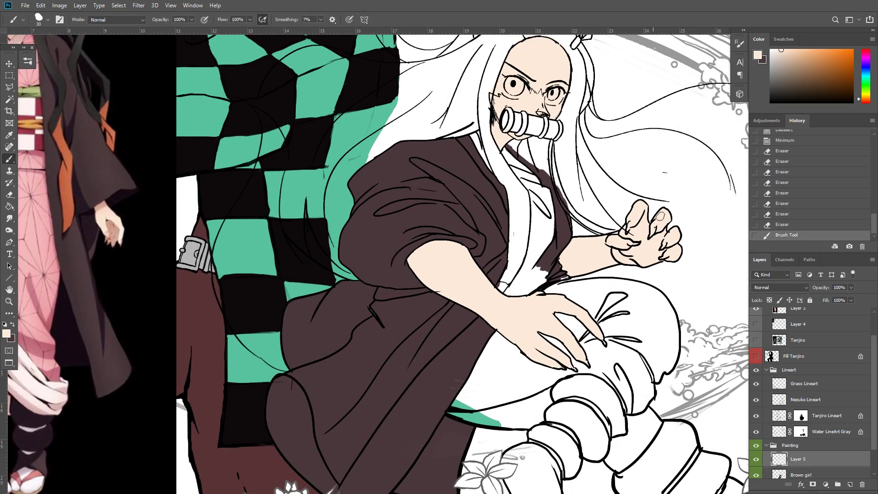
drag(660, 216, 652, 228)
Sample the kimono's pink from the Nezuko reference picture as the painting colour
key(ctrl+minus)
key(ctrl+minus)
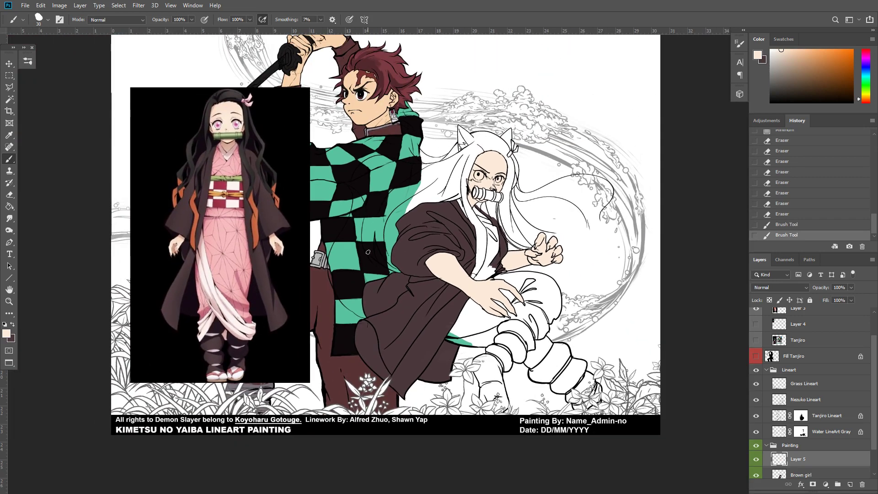
drag(602, 289, 626, 245)
key(x)
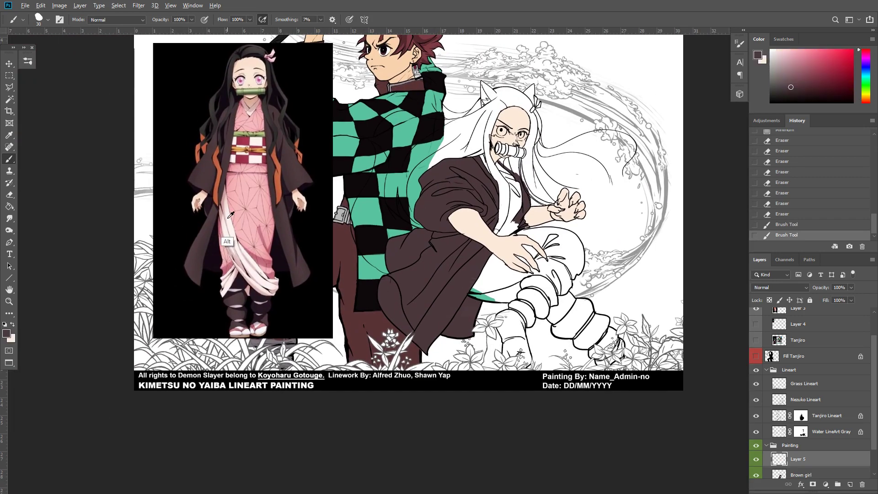
alt+click(254, 225)
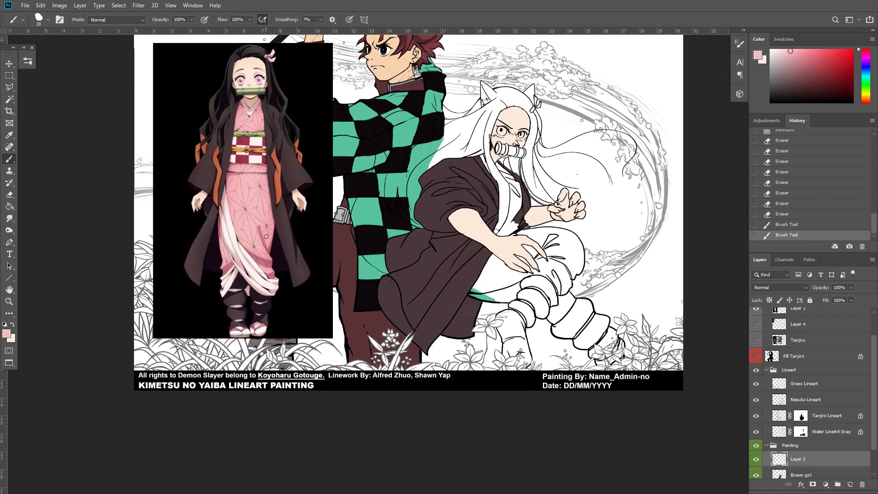
Rename Layer 5 to "Skin" and add a new layer above it
double_click(798, 459)
text(Skin)
key(Return)
click(850, 484)
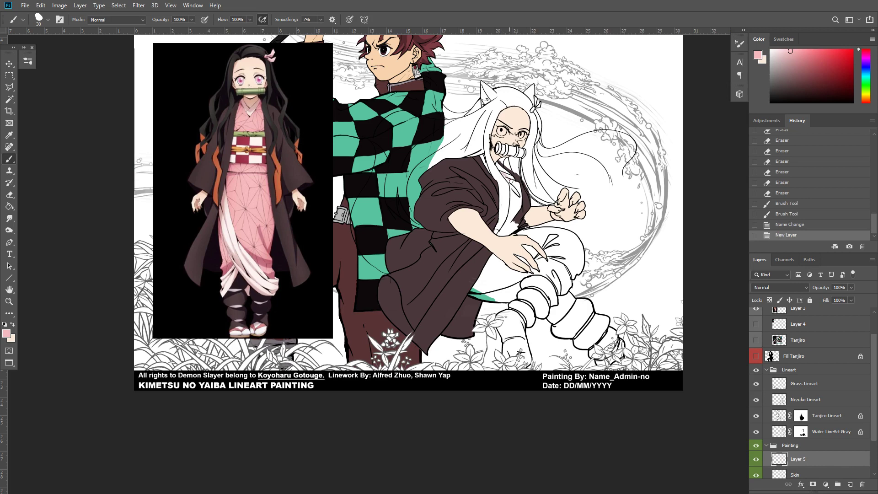
Paint Nezuko's kimono pink at the collar and chest on the new layer
drag(503, 172, 505, 177)
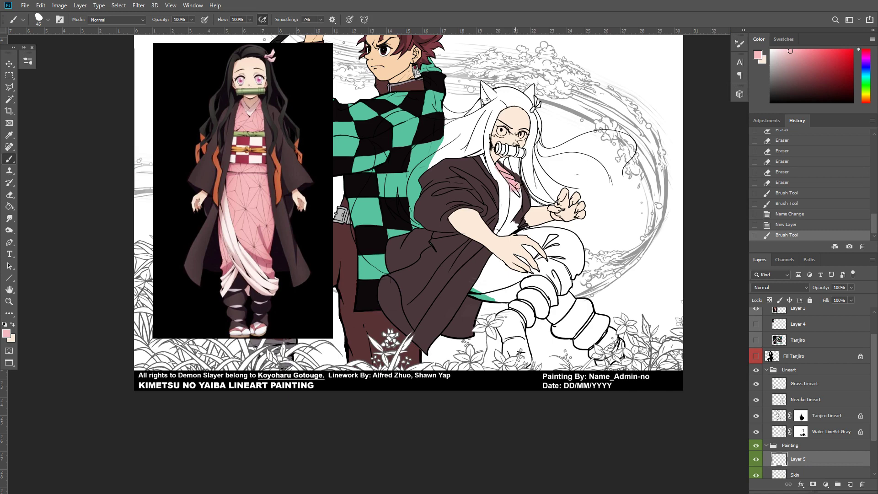
drag(515, 191, 514, 208)
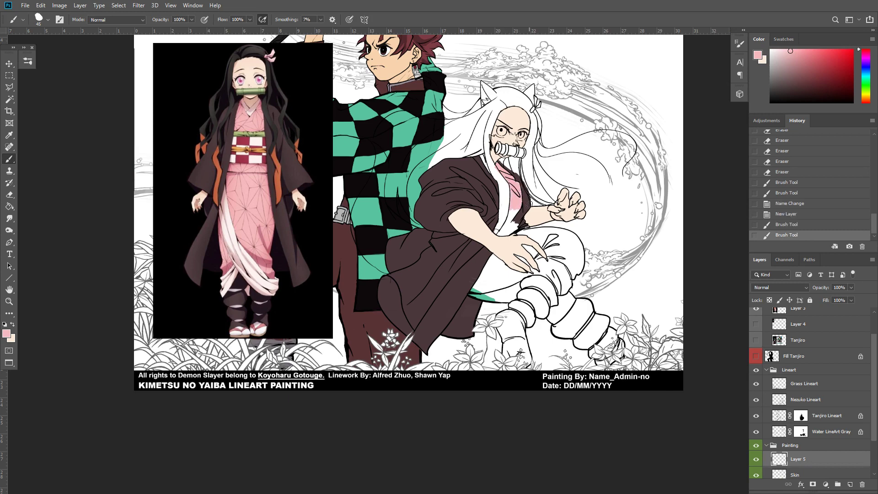
Move the pink layer below Brown girl and paint the kimono front down to the waist
scroll(877, 426, down, 3)
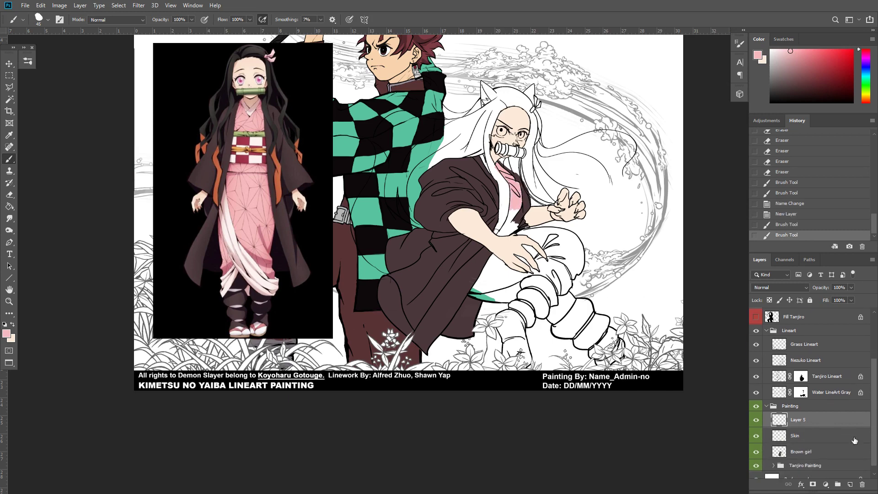
drag(798, 419, 798, 458)
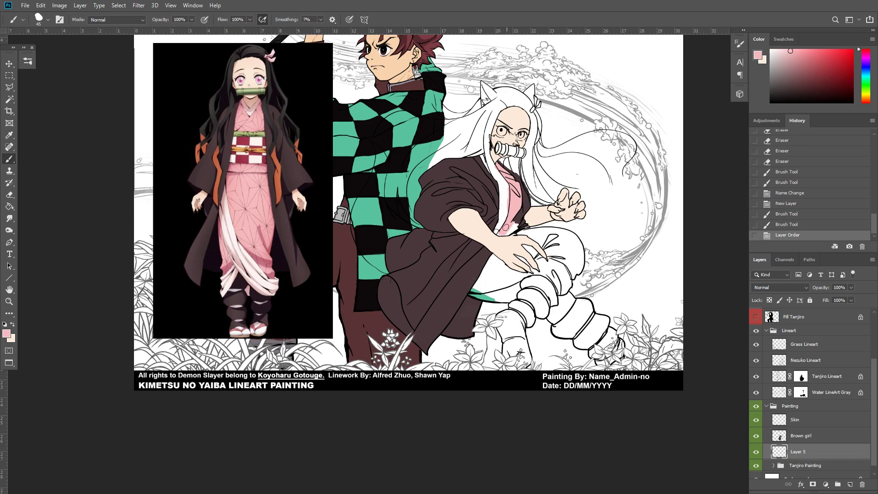
drag(506, 228, 511, 223)
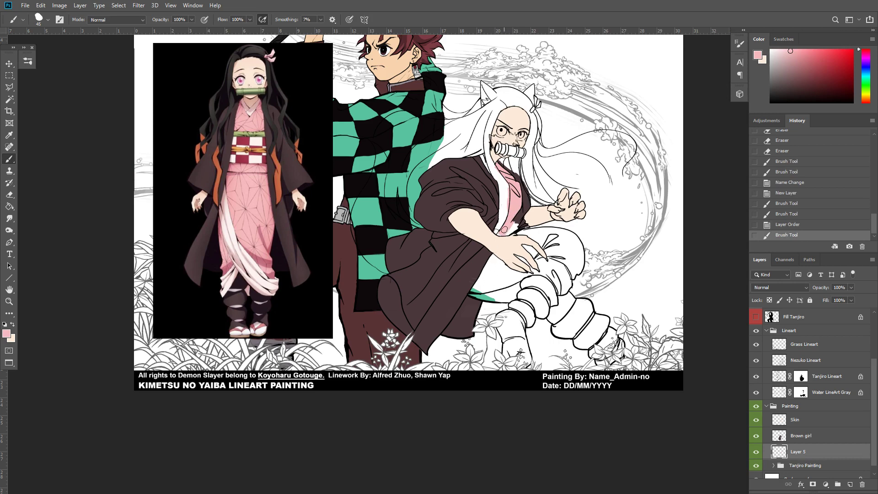
click(506, 232)
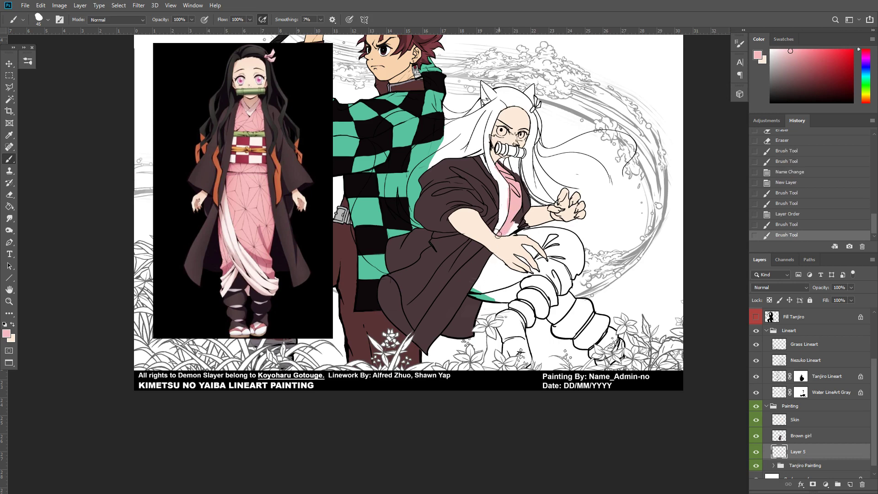
click(501, 236)
Paint the kimono skirt pink from the coat edge across the thigh and around the hand, enlarging the brush for the wider areas
drag(496, 257, 480, 290)
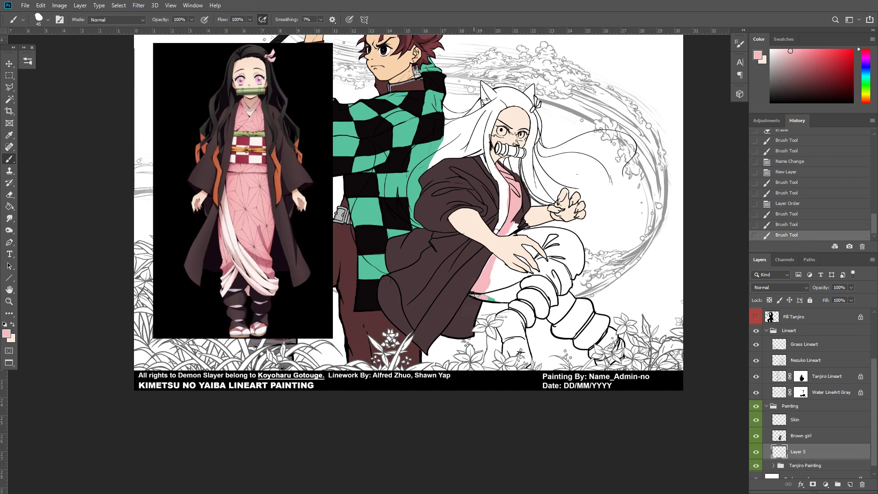
click(479, 284)
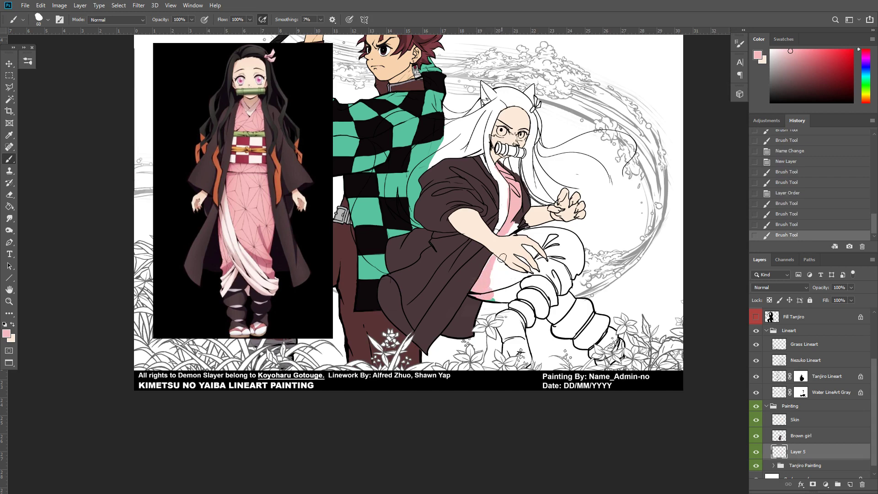
key(bracketright)
key(bracketright)
key(bracketright)
mouse_move(498, 275)
mouse_down()
mouse_move(490, 293)
mouse_move(501, 300)
mouse_move(510, 294)
mouse_move(510, 302)
mouse_move(519, 277)
mouse_move(503, 271)
mouse_move(521, 277)
mouse_move(524, 250)
mouse_move(541, 256)
mouse_move(556, 234)
mouse_move(529, 247)
mouse_move(525, 234)
mouse_move(534, 229)
mouse_move(544, 243)
mouse_move(521, 240)
mouse_up()
mouse_move(524, 244)
mouse_down()
mouse_move(557, 302)
mouse_move(599, 300)
mouse_up()
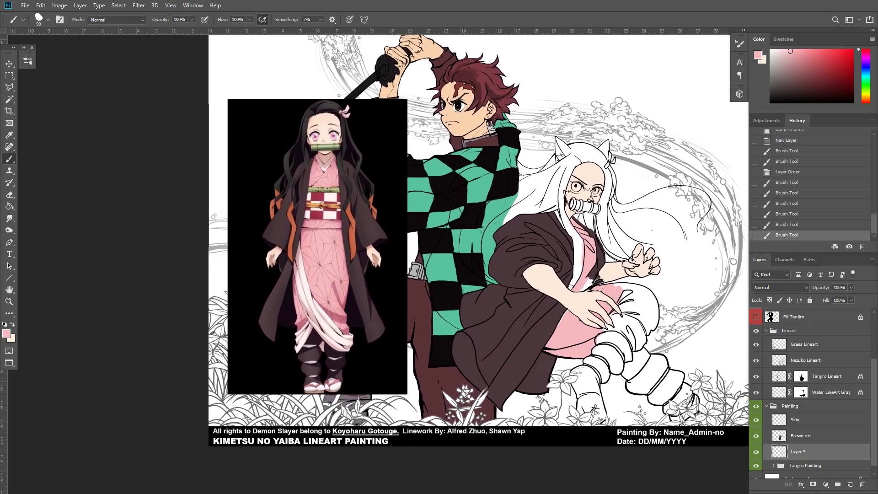
Toggle the Painting and Lineart groups off and on to check the flat colours against the line art
drag(629, 267, 550, 285)
key(v)
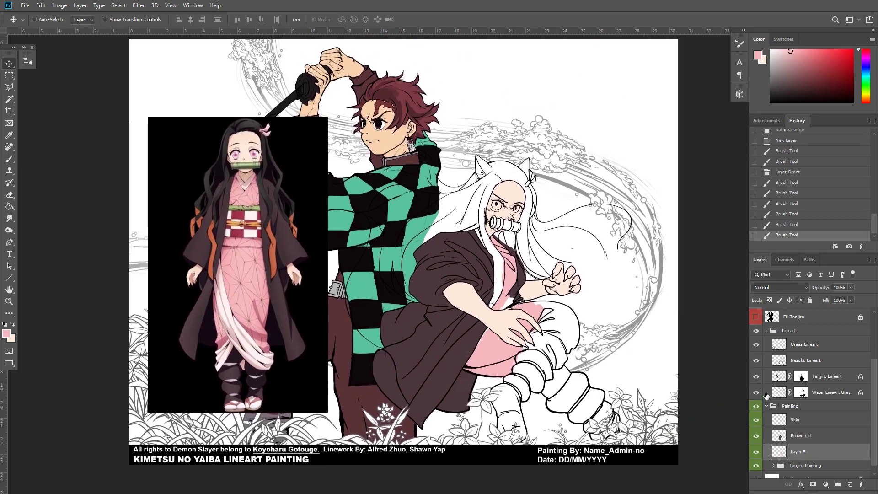
click(756, 405)
click(756, 406)
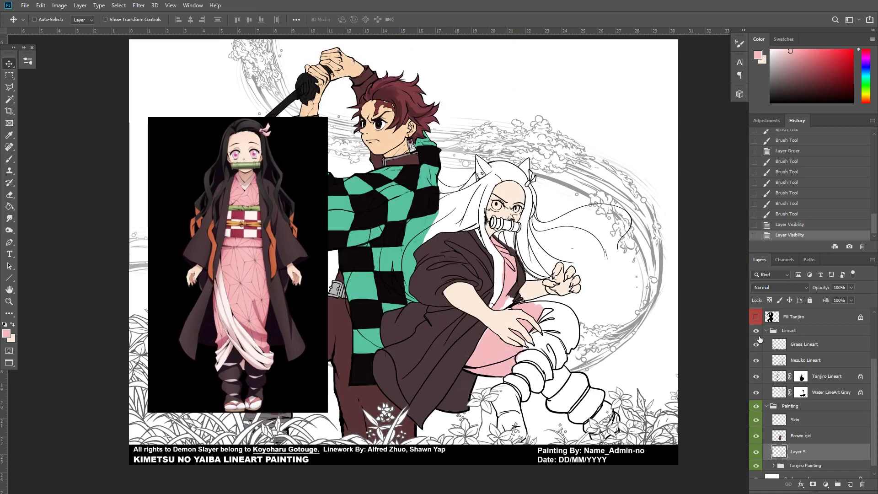
click(756, 330)
click(756, 331)
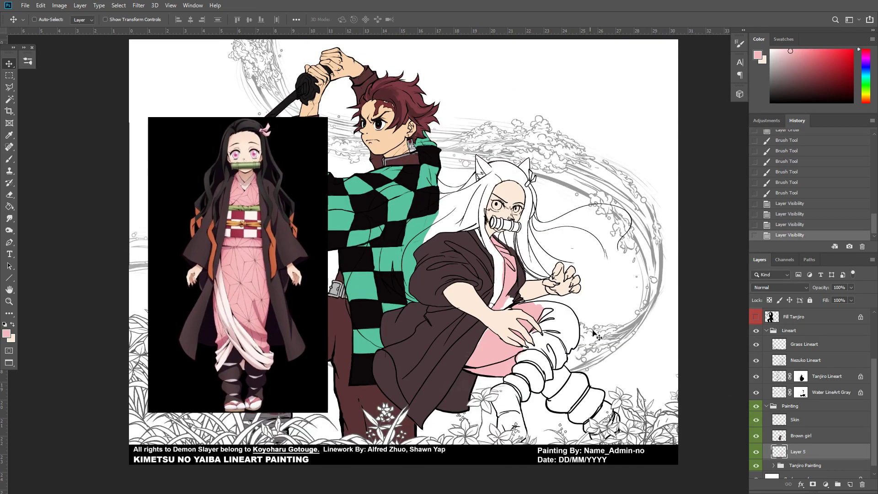
mouse_move(874, 372)
mouse_down()
mouse_move(873, 337)
mouse_move(870, 388)
mouse_up()
drag(534, 302, 481, 271)
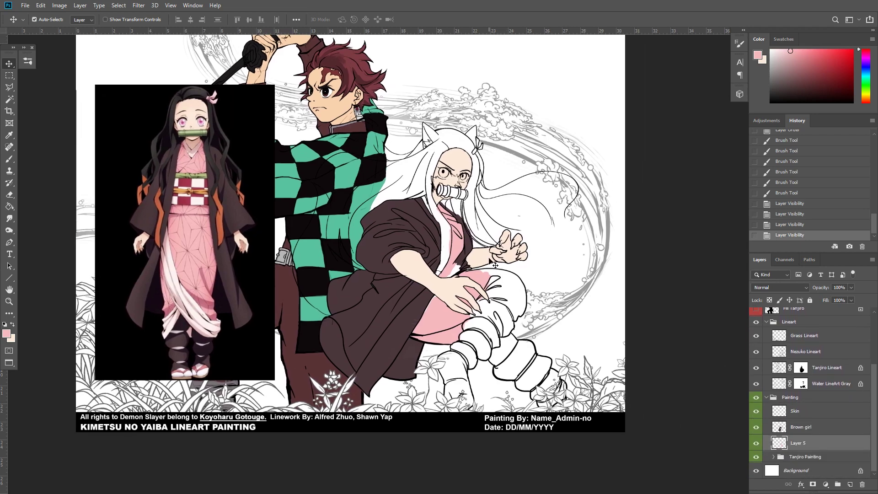
Brush more pink over the kimono skirt between the coat edge and the thigh
key(ctrl+minus)
key(ctrl+plus)
key(ctrl+plus)
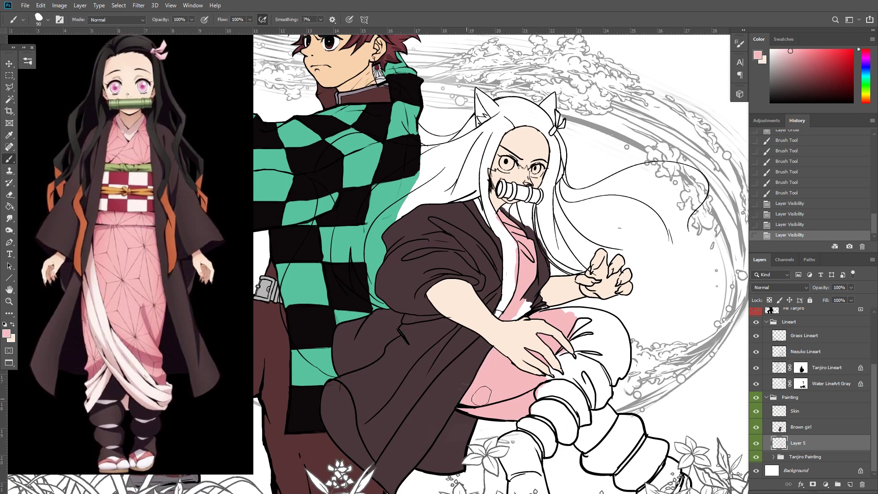
mouse_move(482, 396)
mouse_down()
mouse_move(505, 394)
mouse_move(469, 378)
mouse_move(518, 304)
mouse_up()
On the Brown girl layer, sample the coat's brown and touch up the coat edge beside the pink skirt with the Smudge tool
click(810, 431)
key(x)
alt+click(462, 370)
key(ctrl+equal)
key(r)
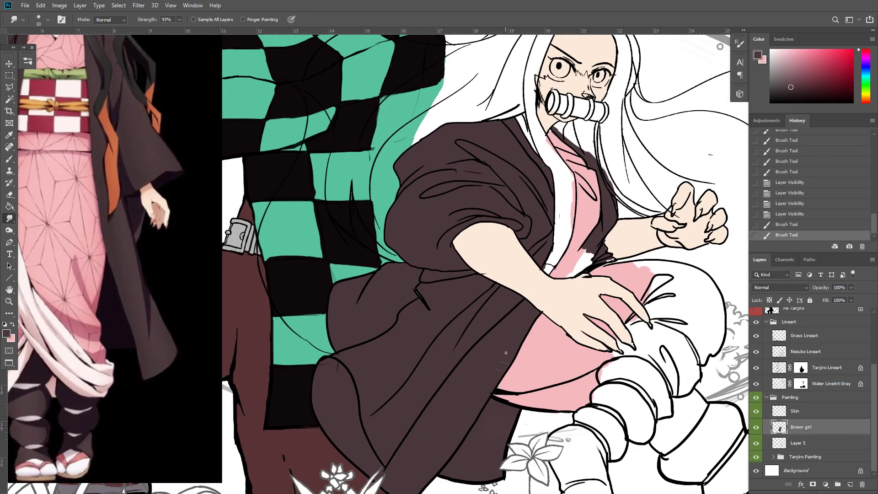
click(517, 380)
Compare the picture with the Skin layer hidden and shown, and brush the coat brown along its lower front edge
click(756, 412)
click(756, 412)
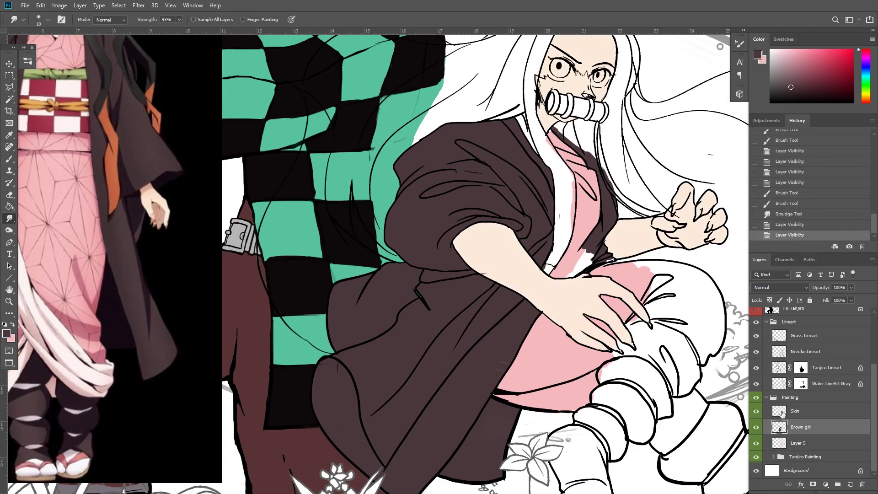
key(b)
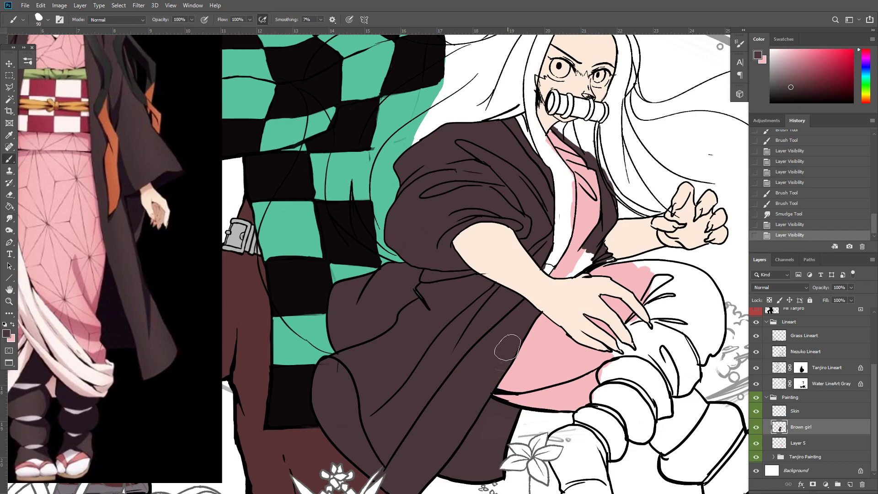
key(x)
key(x)
click(494, 375)
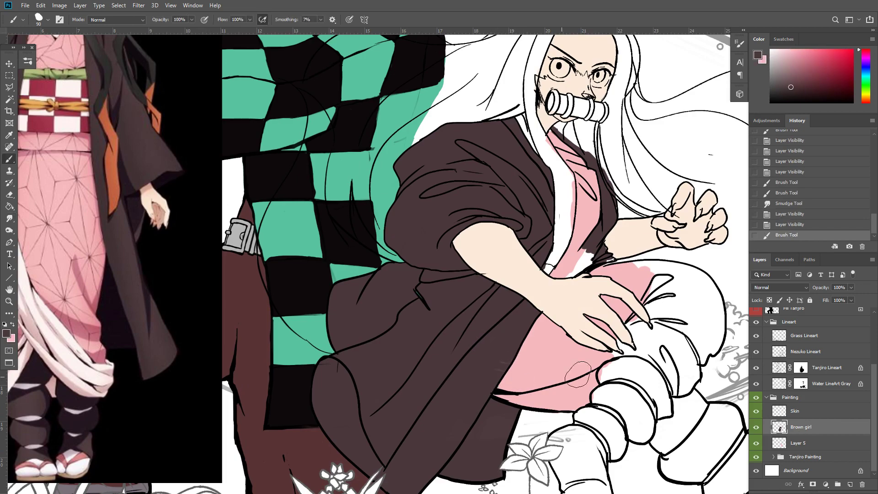
Toggle the Brown girl, Skin, Tanjiro Lineart and Water LineArt Gray layers off and on to trace the stray gray lines
click(757, 428)
click(757, 428)
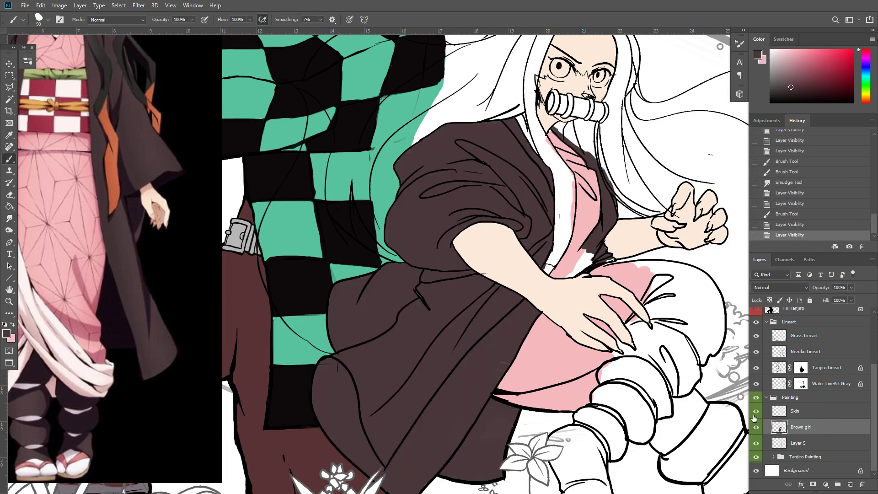
key(ctrl+plus)
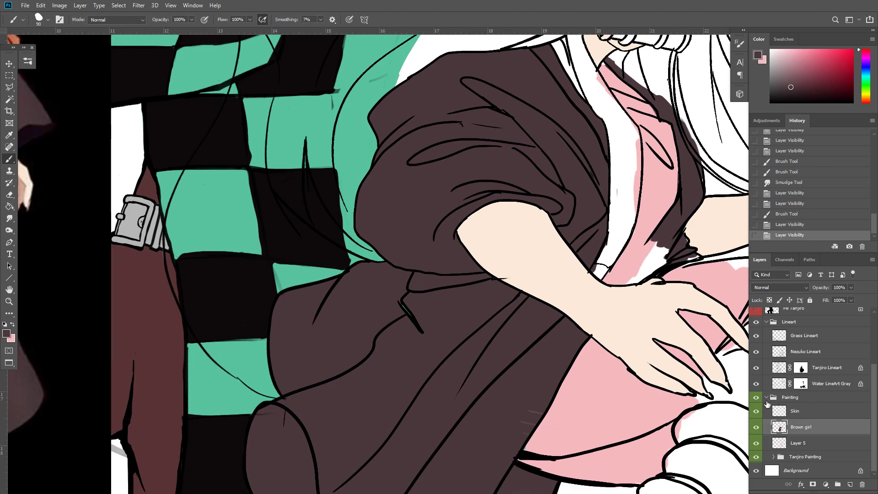
mouse_move(757, 413)
mouse_down()
mouse_move(757, 443)
mouse_move(757, 412)
mouse_up()
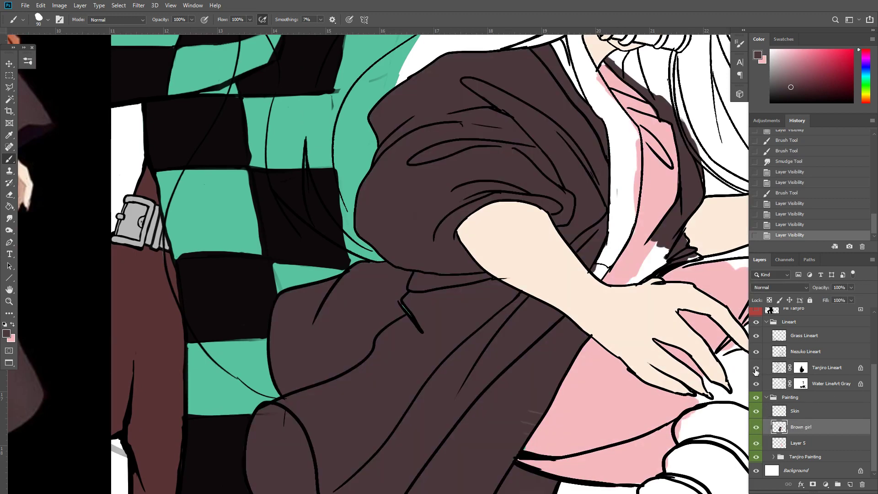
click(756, 368)
click(756, 368)
click(756, 383)
click(756, 384)
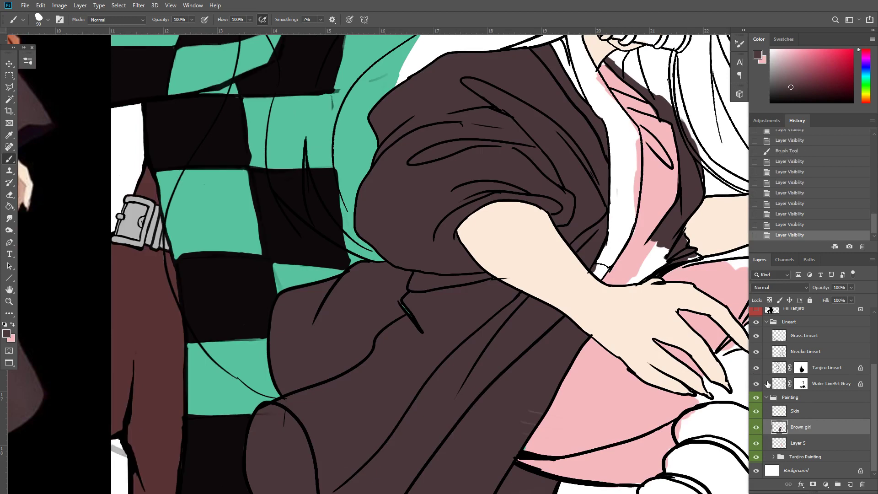
On the Water LineArt Gray layer mask, brush black over the stray gray lines crossing the coat edge and pink skirt
click(774, 388)
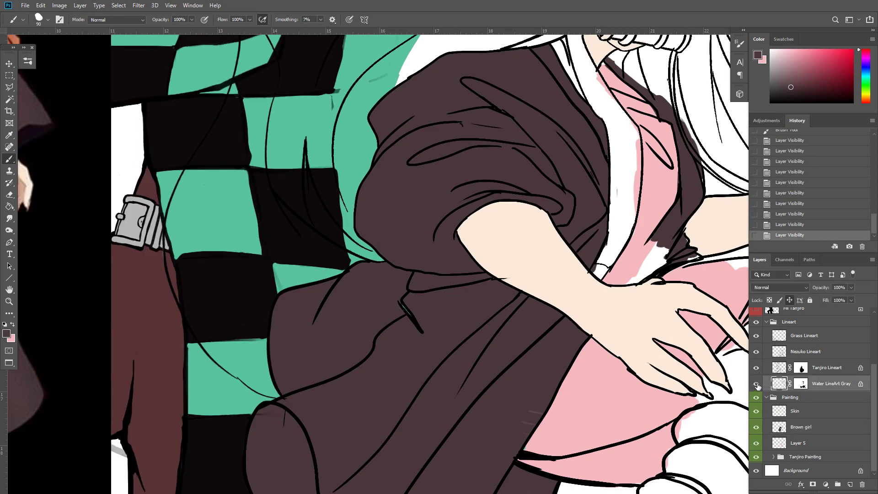
drag(681, 414, 699, 274)
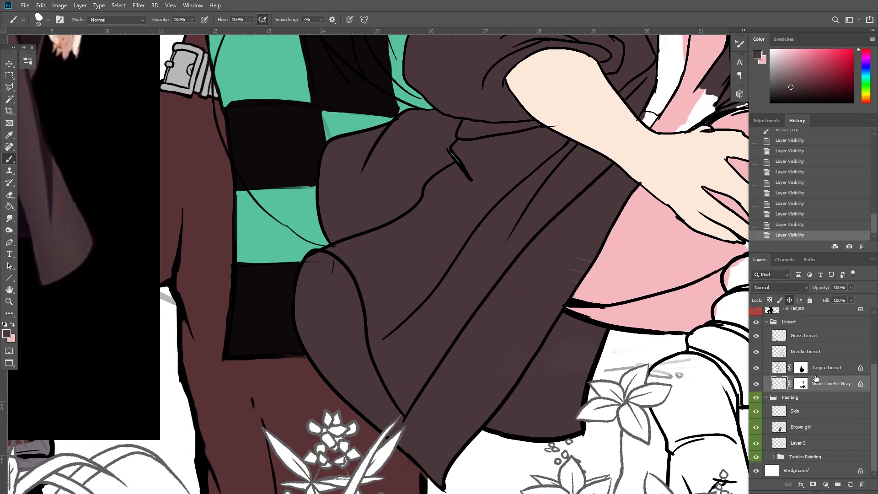
click(801, 384)
mouse_move(604, 260)
mouse_down()
mouse_move(585, 242)
mouse_move(602, 240)
mouse_move(546, 276)
mouse_move(597, 274)
mouse_move(566, 285)
mouse_move(605, 281)
mouse_up()
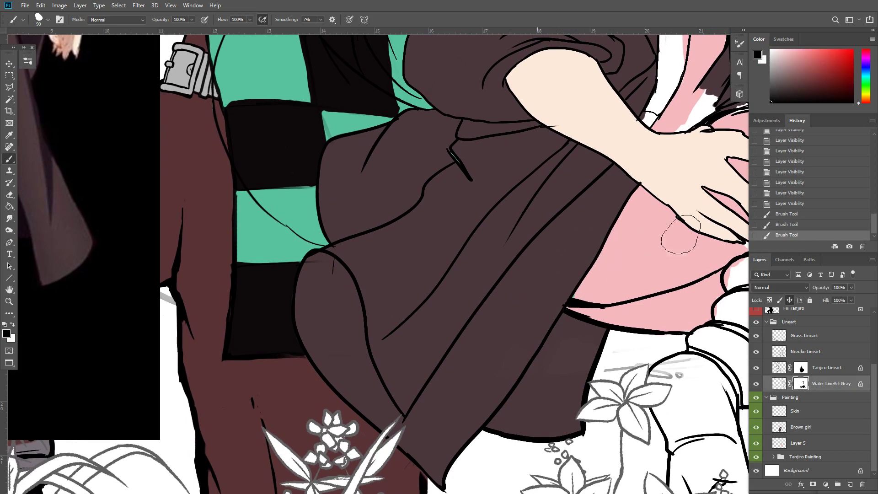
mouse_move(647, 254)
mouse_down()
mouse_move(573, 310)
mouse_move(552, 296)
mouse_move(510, 288)
mouse_up()
drag(578, 326, 416, 269)
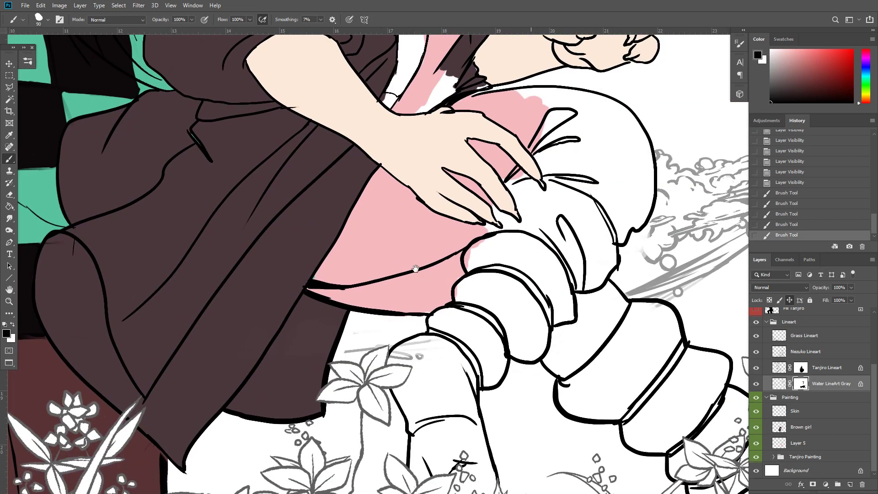
Mask out the gray lines around the wrapped legs and below the skirt on the Water LineArt Gray layer
mouse_move(446, 344)
mouse_down()
mouse_move(398, 367)
mouse_move(466, 381)
mouse_up()
drag(674, 352, 605, 364)
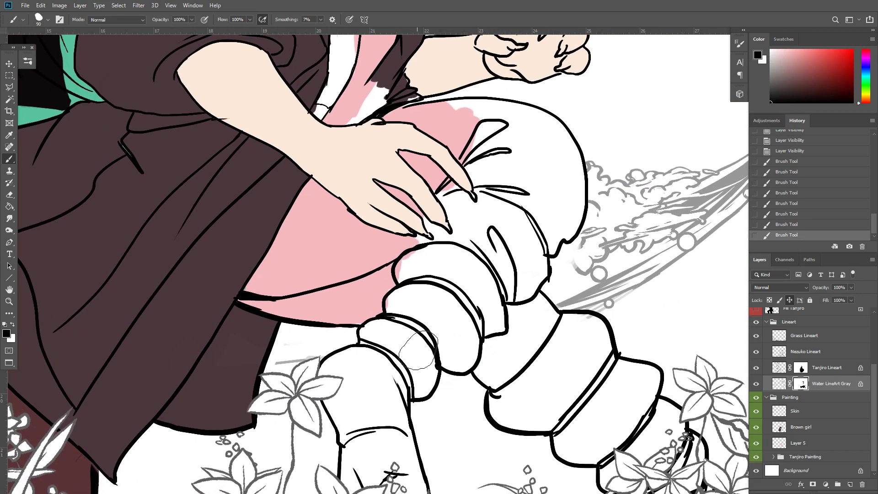
drag(339, 367, 336, 396)
mouse_move(409, 425)
mouse_down()
mouse_move(414, 266)
mouse_move(437, 321)
mouse_up()
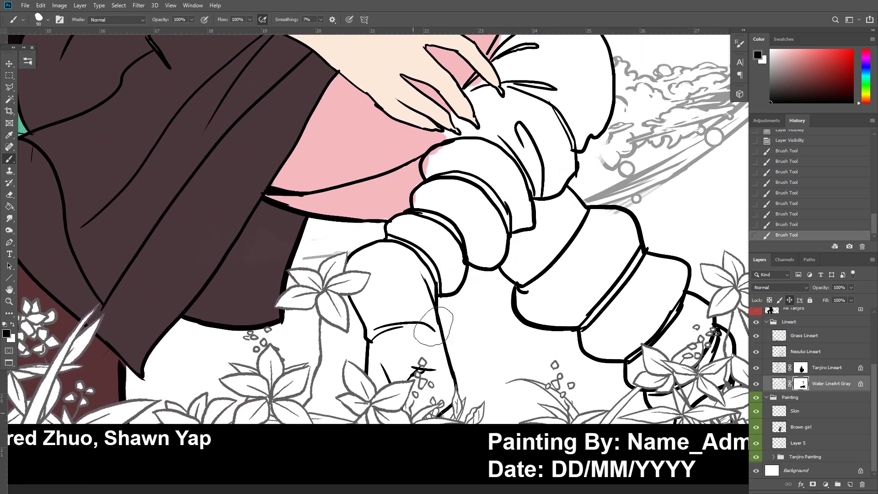
click(441, 379)
drag(391, 288, 439, 358)
Refine the Water LineArt Gray mask around the legs and flowers, alternating between black and white paint
key(x)
mouse_move(366, 323)
mouse_down()
mouse_move(342, 333)
mouse_move(357, 326)
mouse_up()
key(x)
mouse_move(666, 225)
mouse_down()
mouse_move(547, 280)
mouse_move(537, 281)
mouse_move(541, 264)
mouse_move(524, 278)
mouse_move(527, 269)
mouse_move(539, 311)
mouse_move(516, 321)
mouse_up()
key(x)
key(x)
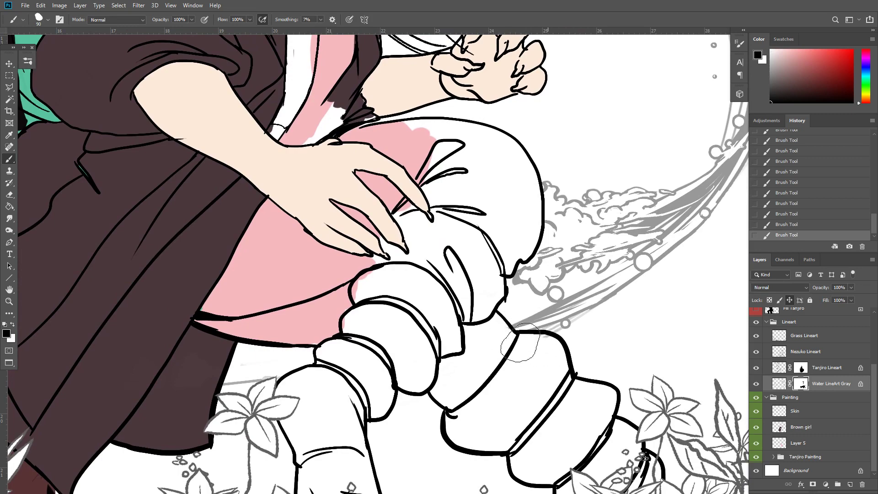
drag(589, 415, 542, 384)
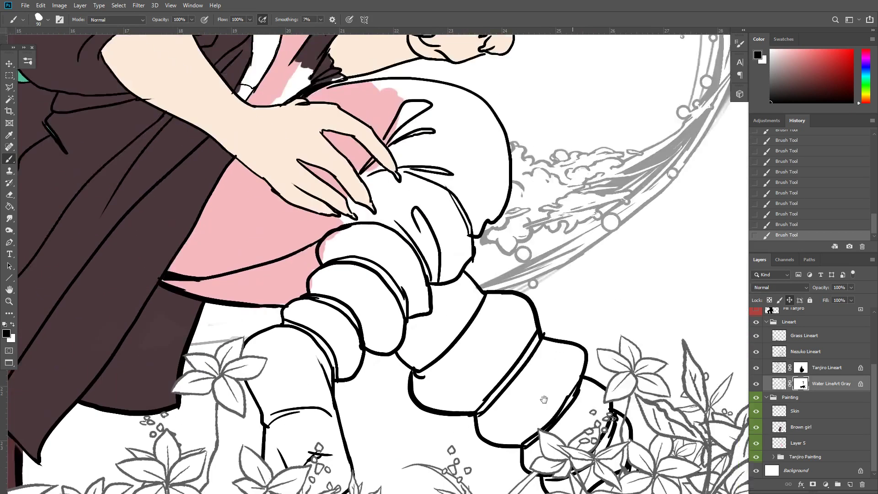
drag(542, 214, 518, 403)
drag(434, 324, 576, 292)
mouse_move(547, 412)
mouse_down()
mouse_move(522, 357)
mouse_move(528, 336)
mouse_move(524, 347)
mouse_up()
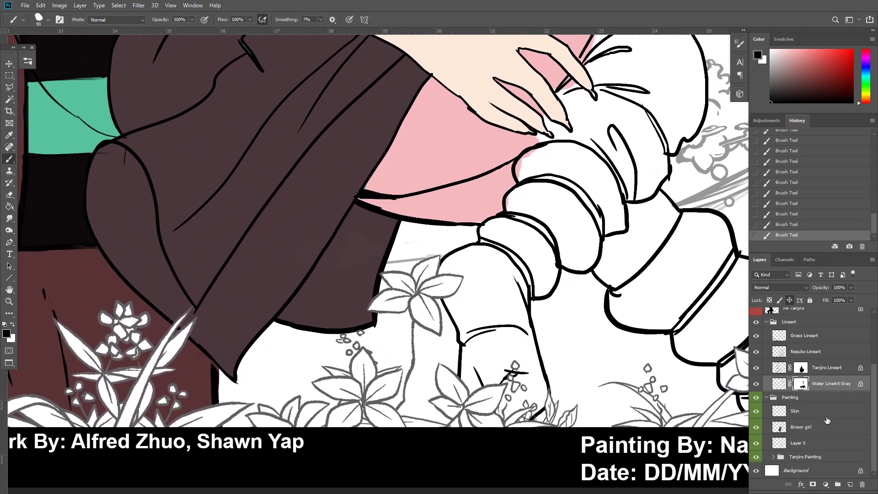
Toggle the Skin layer and Layer 5 to identify their contents, and rename Layer 5 as Pink
click(805, 443)
click(799, 417)
drag(467, 266, 453, 351)
click(756, 410)
click(756, 411)
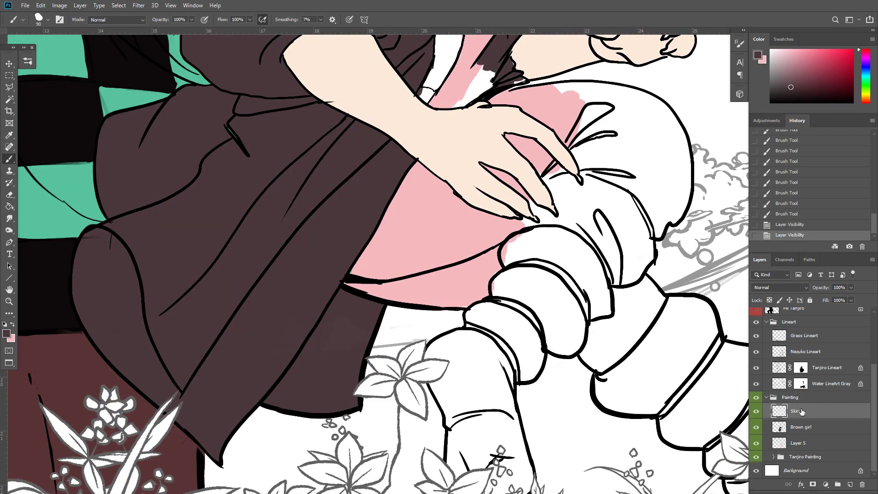
click(801, 430)
click(756, 444)
click(756, 443)
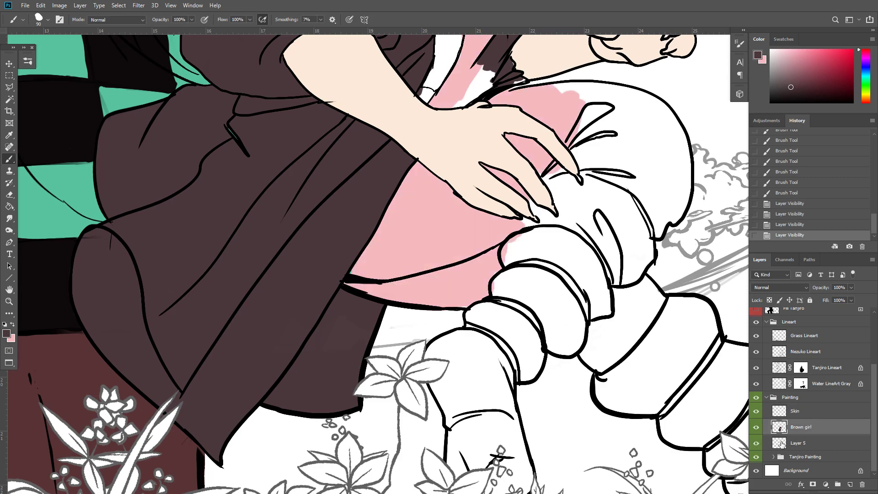
double_click(798, 443)
text(Pink)
click(787, 427)
key(j)
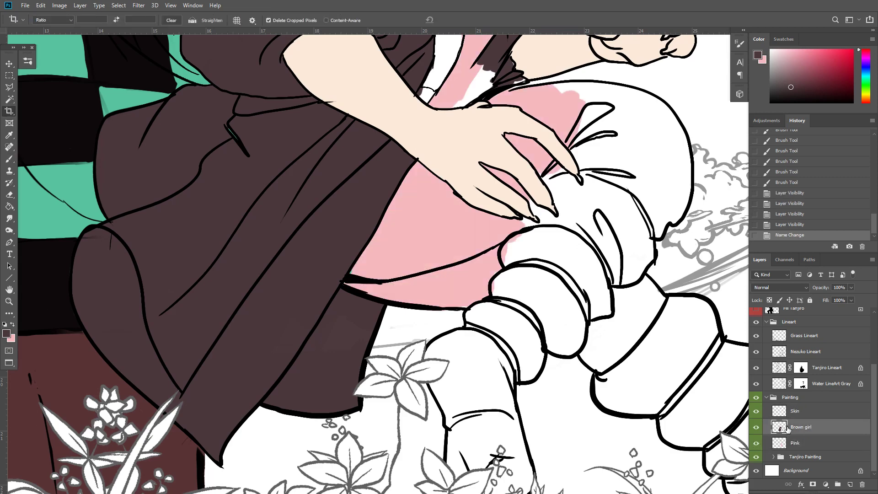
click(358, 276)
key(bracketleft)
key(bracketleft)
key(bracketleft)
key(bracketleft)
key(bracketleft)
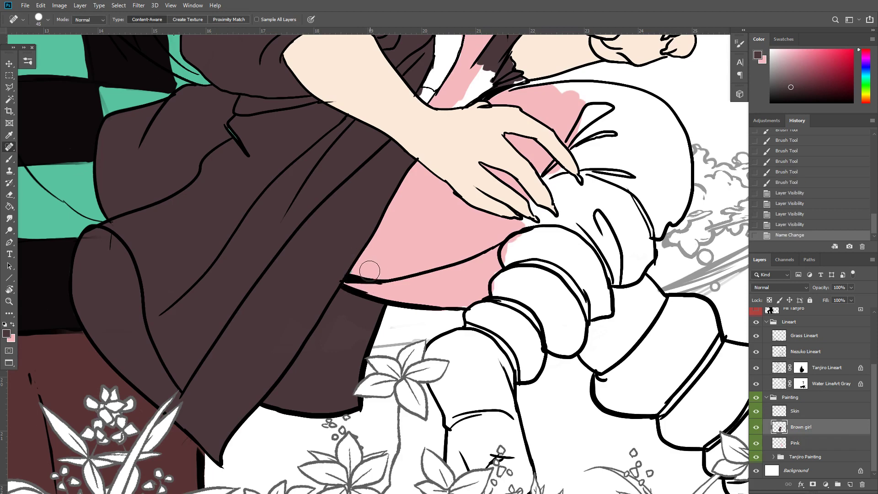
On the Pink layer, brush pink with a smaller brush into the skirt corner beside the coat and along the fold line
key(x)
key(b)
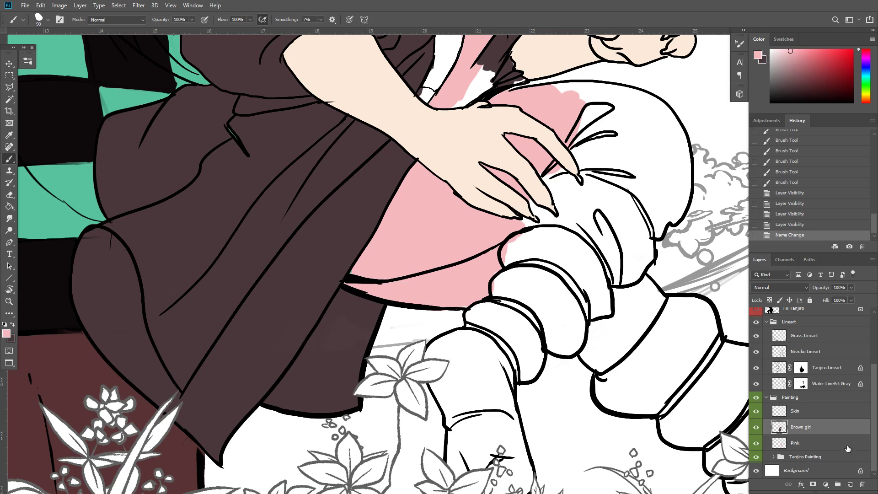
click(824, 447)
key(bracketleft)
key(bracketleft)
key(bracketleft)
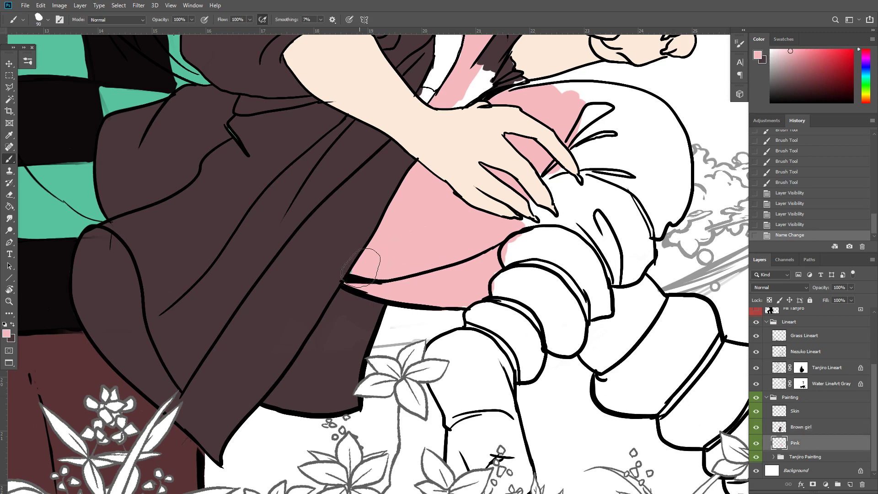
key(bracketleft)
drag(354, 273, 365, 270)
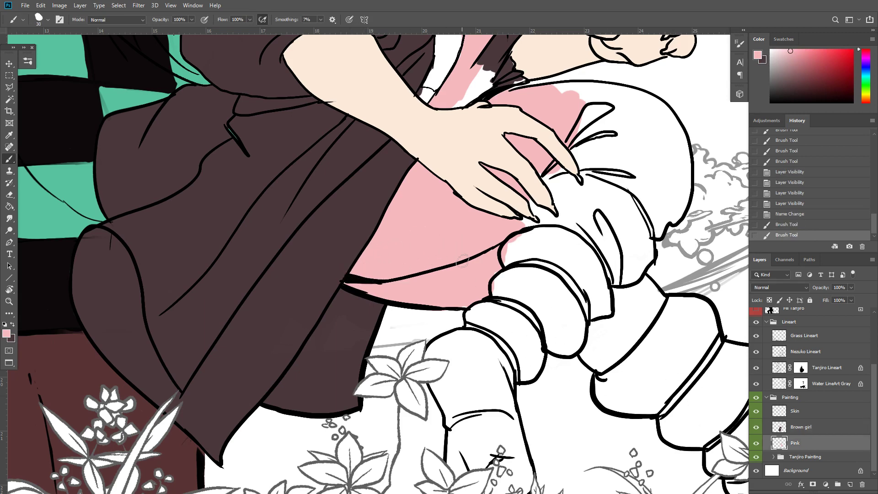
click(488, 264)
Brush the kimono pink over the thigh and bent knee, filling around the fold lines beside the hand
drag(588, 186, 485, 349)
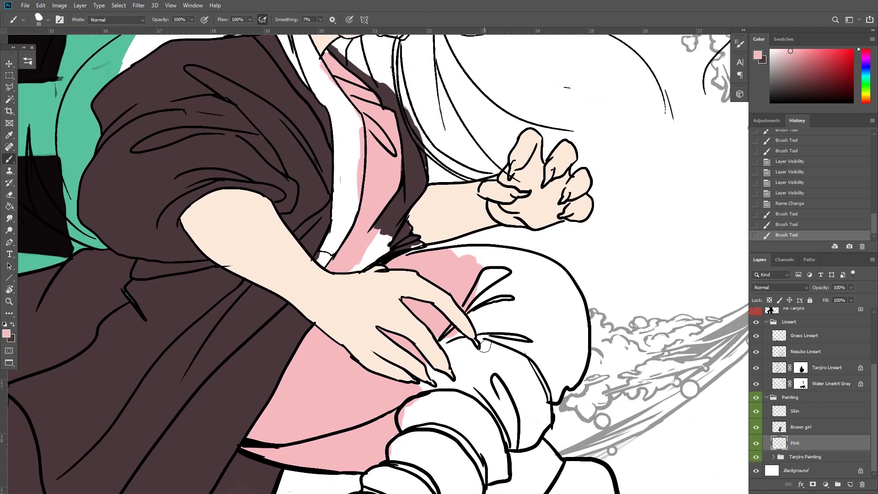
key(ctrl+minus)
scroll(487, 352, down, 4)
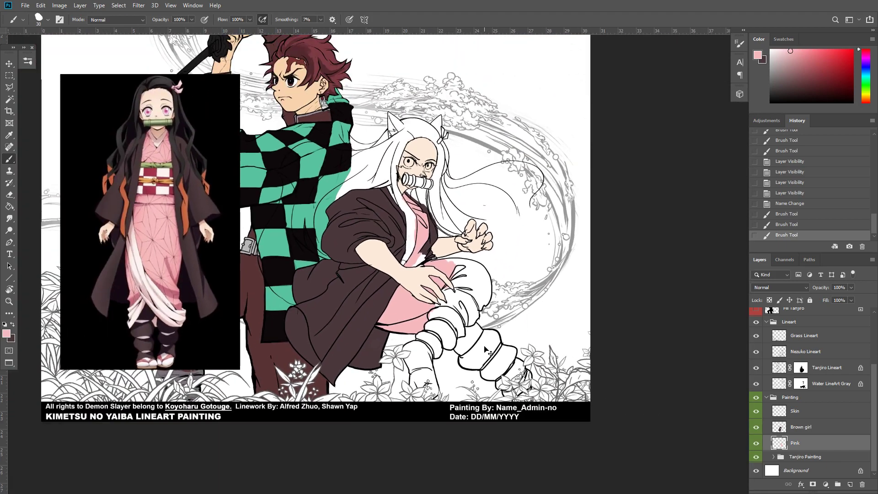
key(ctrl+plus)
drag(485, 348, 574, 349)
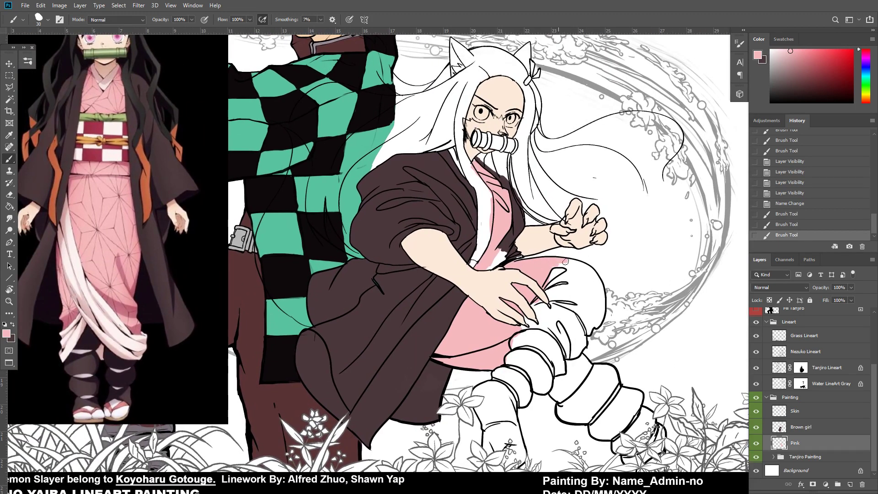
mouse_move(572, 263)
mouse_down()
mouse_move(580, 291)
mouse_move(575, 260)
mouse_move(559, 263)
mouse_move(595, 300)
mouse_up()
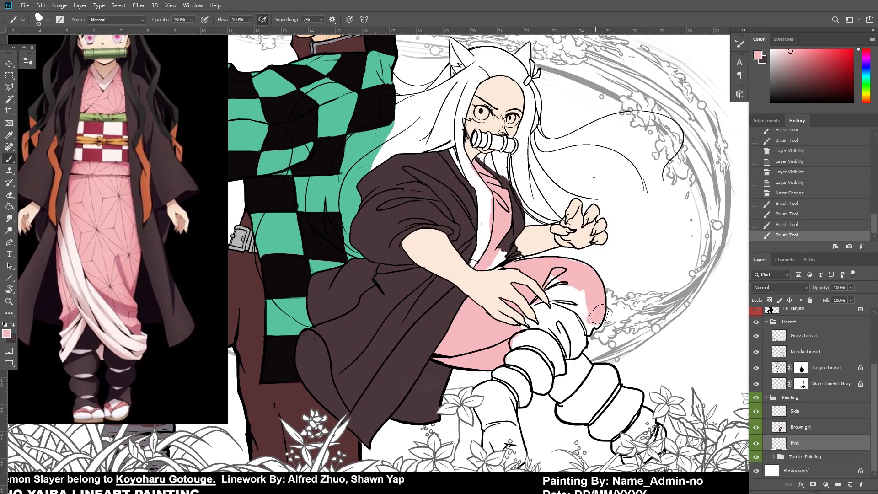
mouse_move(585, 335)
mouse_down()
mouse_move(585, 313)
mouse_move(562, 303)
mouse_up()
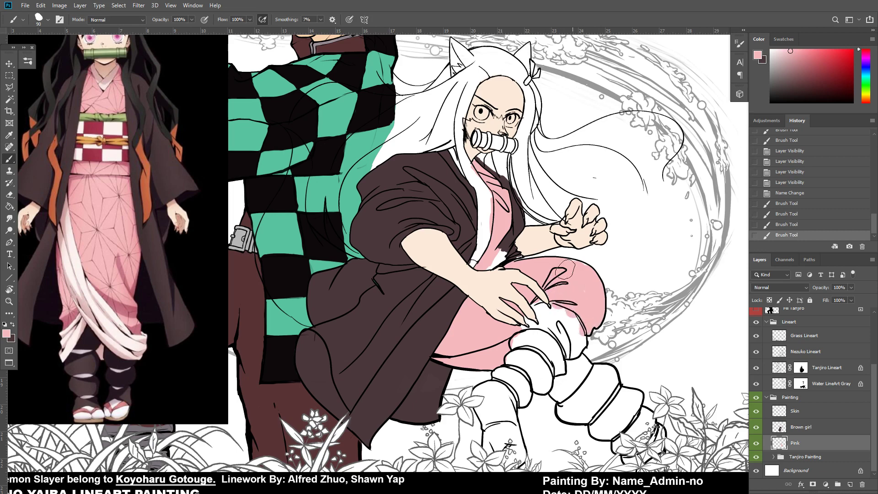
drag(566, 270, 571, 267)
mouse_move(559, 288)
mouse_down()
mouse_move(542, 305)
mouse_move(549, 309)
mouse_move(542, 360)
mouse_move(528, 347)
mouse_move(545, 330)
mouse_up()
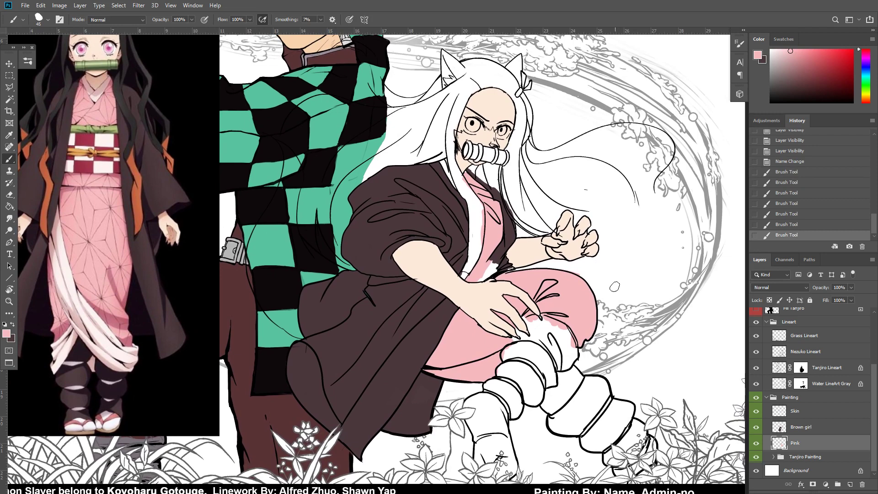
Erase the pink spilling past the top of the knee and touch up the pink along the kimono's lower edge
key(e)
drag(569, 269, 577, 275)
key(b)
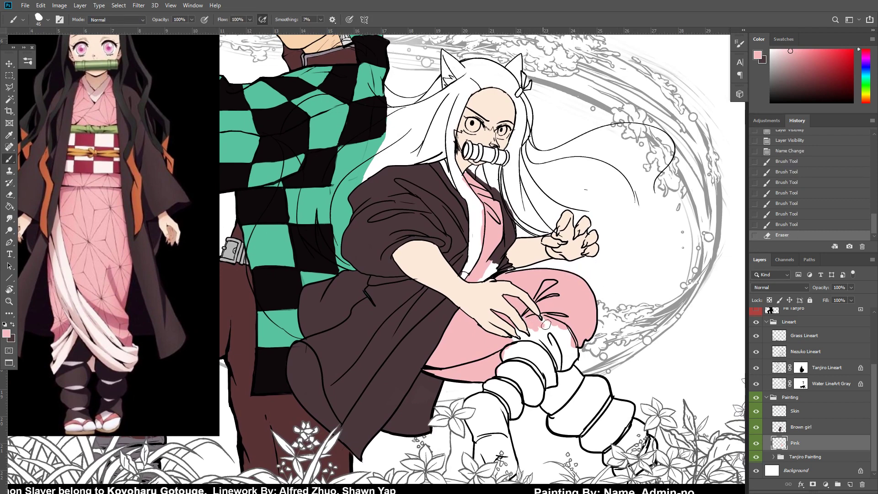
mouse_move(552, 320)
mouse_down()
mouse_move(564, 338)
mouse_move(598, 310)
mouse_up()
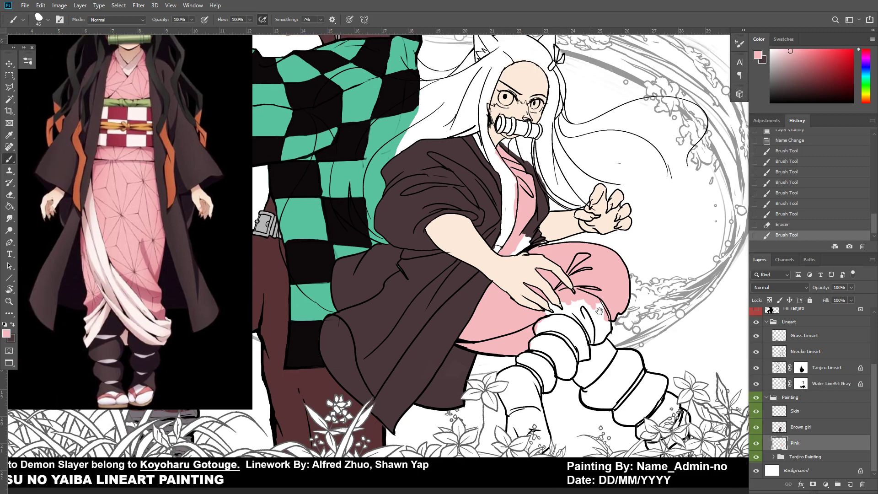
On the Brown girl layer, brush the coat brown onto the leg area just below the pink knee
key(x)
click(814, 433)
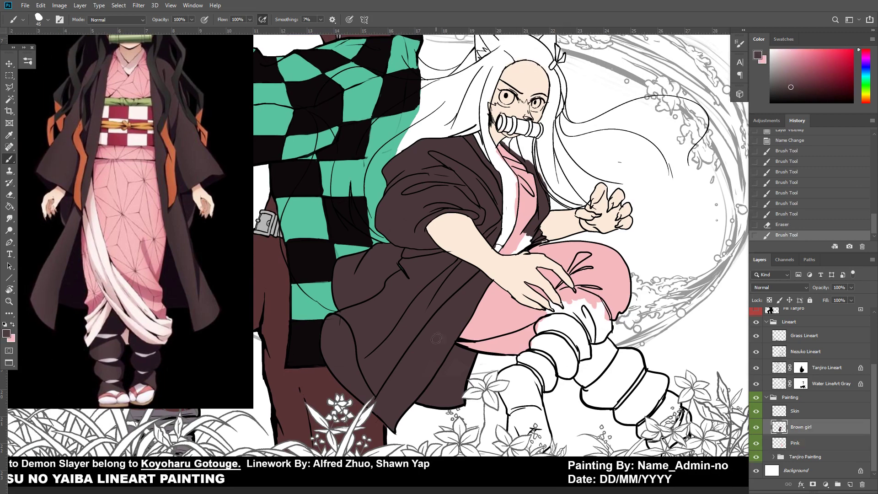
key(x)
key(x)
mouse_move(570, 296)
mouse_down()
mouse_move(588, 296)
mouse_move(594, 319)
mouse_up()
key(ctrl+z)
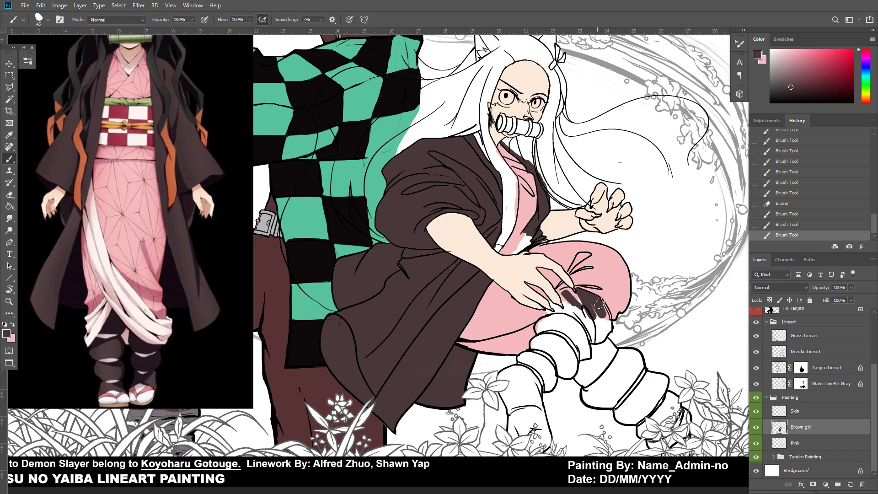
drag(603, 306, 597, 321)
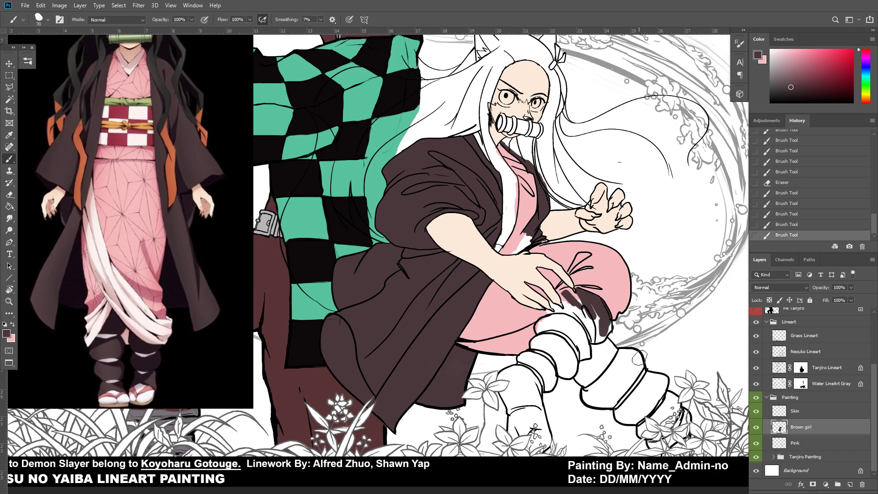
Brush brown over the rear leg's wrappings down to the foot, enlarging the brush for the lower part
mouse_move(639, 362)
mouse_down()
mouse_move(625, 380)
mouse_move(625, 357)
mouse_up()
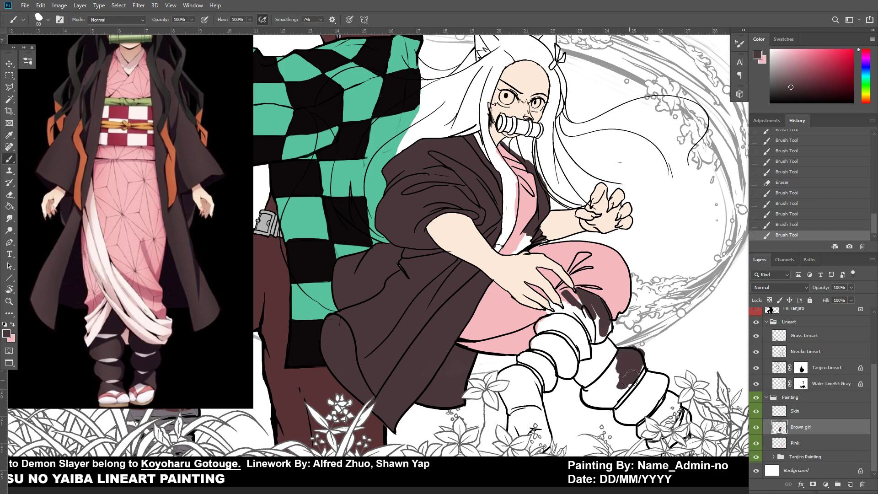
drag(616, 381, 606, 379)
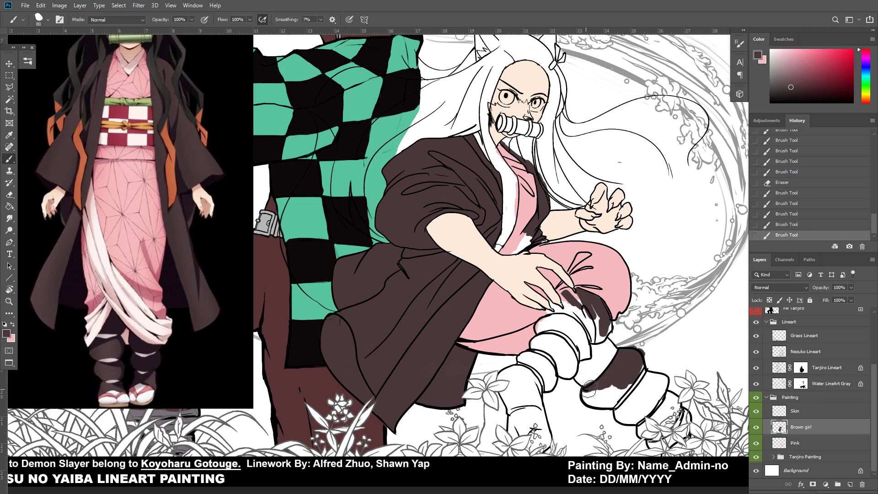
mouse_move(605, 402)
mouse_down()
mouse_move(638, 379)
mouse_move(685, 433)
mouse_move(670, 397)
mouse_move(643, 397)
mouse_move(634, 371)
mouse_move(641, 371)
mouse_move(684, 408)
mouse_move(610, 391)
mouse_move(612, 404)
mouse_move(602, 395)
mouse_move(651, 448)
mouse_move(647, 422)
mouse_move(665, 413)
mouse_move(667, 396)
mouse_move(640, 364)
mouse_up()
key(bracketright)
key(bracketright)
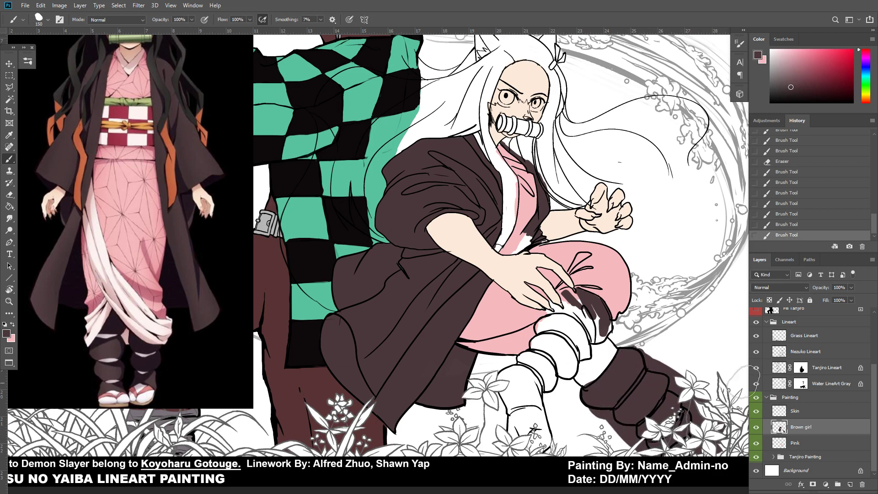
Magic Wand the empty area outside Nezuko's outline on the Nezuko Lineart layer, and try clearing it on the Brown girl layer
click(826, 385)
click(805, 352)
key(w)
click(687, 352)
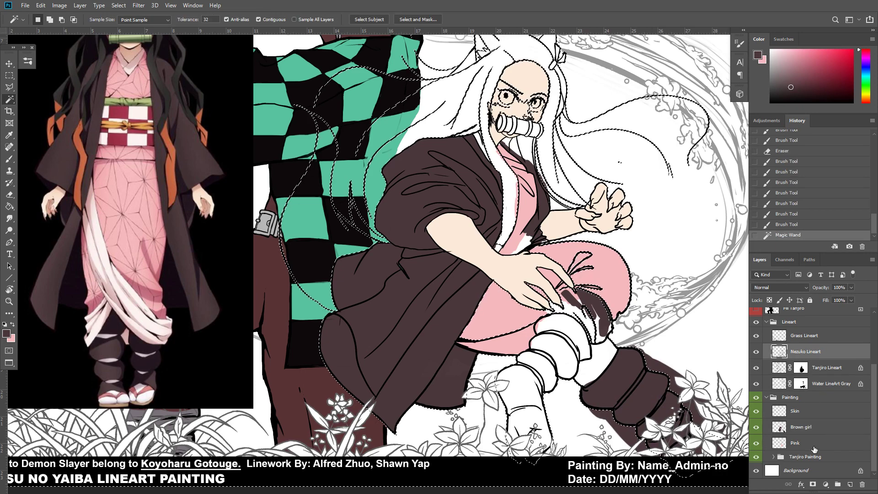
click(802, 427)
key(Delete)
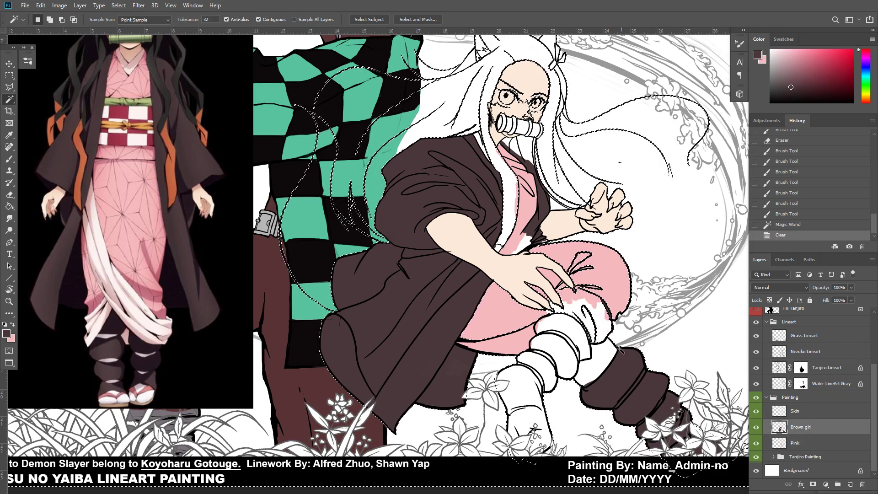
key(ctrl+z)
Erase the brown spilling outside the rear leg's wrappings on the Brown girl layer with a larger eraser, and deselect
key(e)
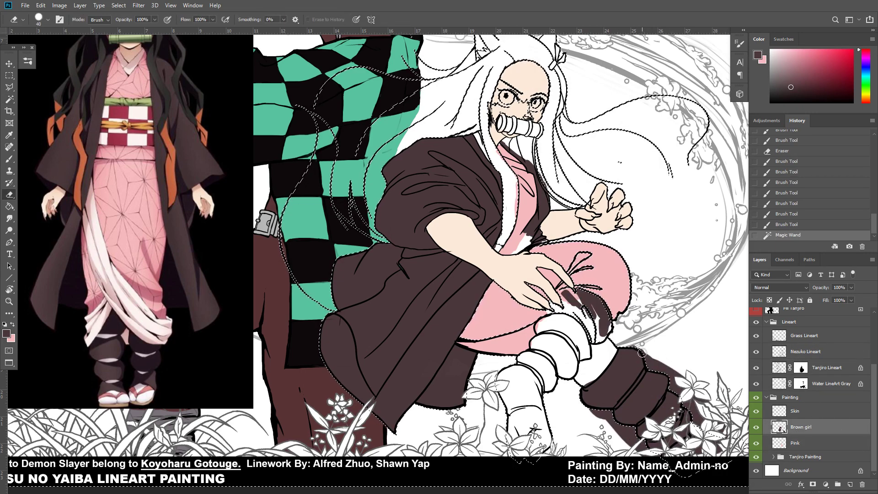
key(bracketright)
key(bracketright)
key(bracketright)
key(bracketright)
drag(642, 352, 718, 432)
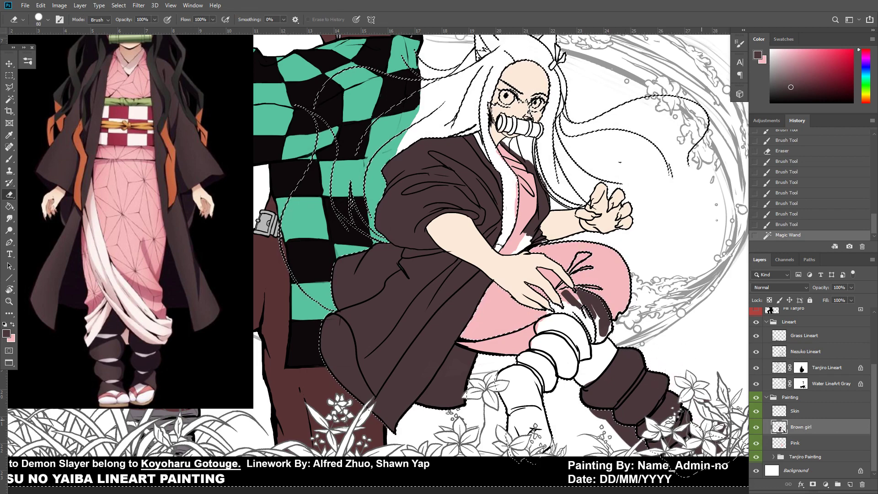
mouse_move(652, 432)
mouse_down()
mouse_move(595, 419)
mouse_move(594, 399)
mouse_up()
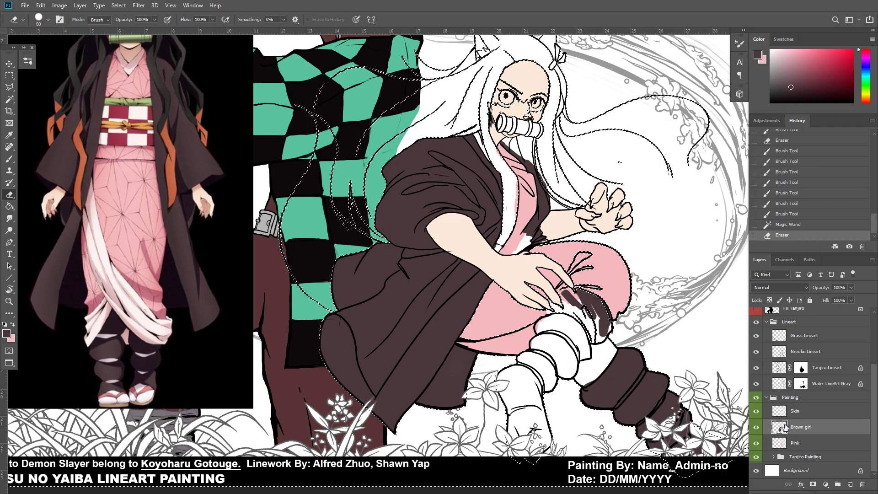
key(ctrl+d)
key(w)
click(571, 361)
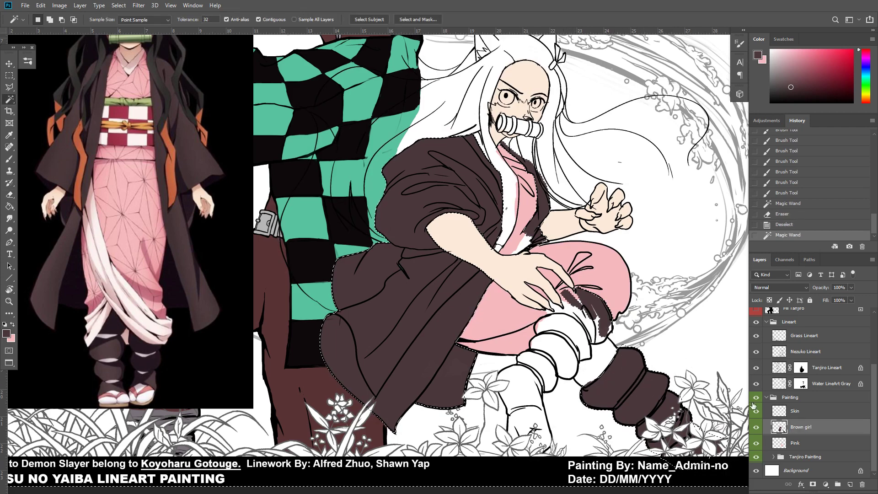
key(ctrl+d)
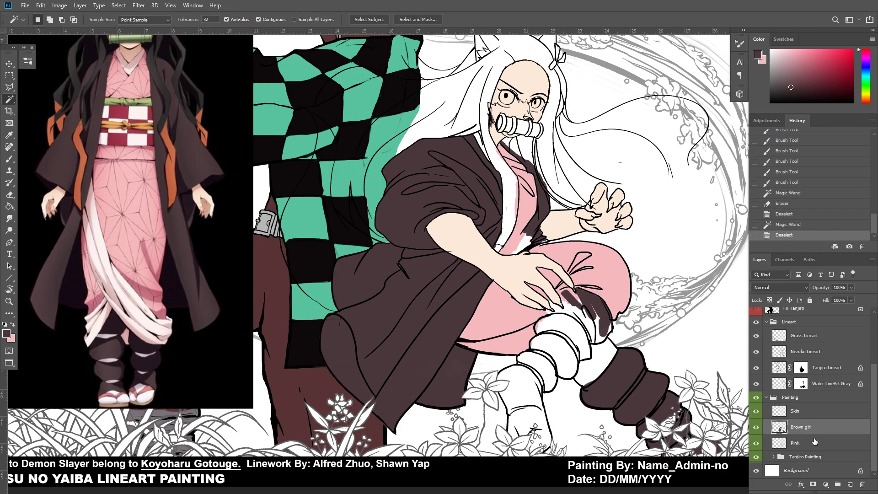
Magic Wand the front leg's three upper wrap bands on Nezuko Lineart and fill them with brown on the Brown girl layer
click(780, 351)
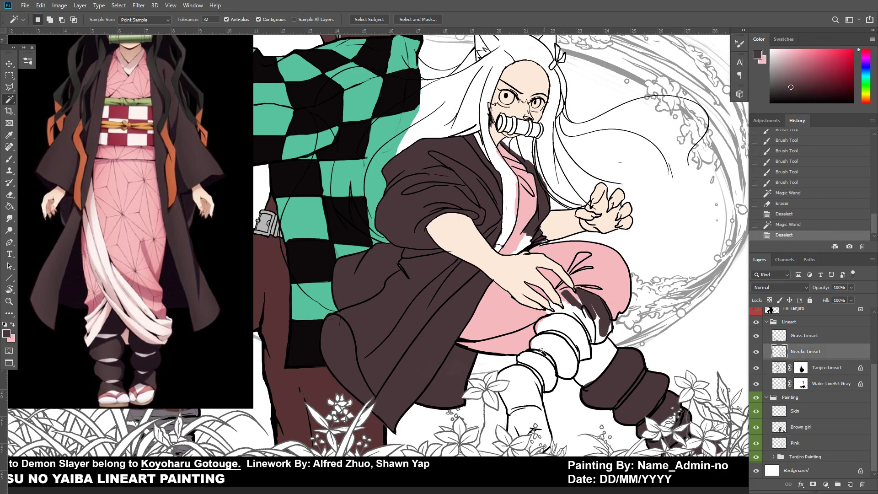
click(552, 354)
shift+click(544, 366)
shift+click(574, 326)
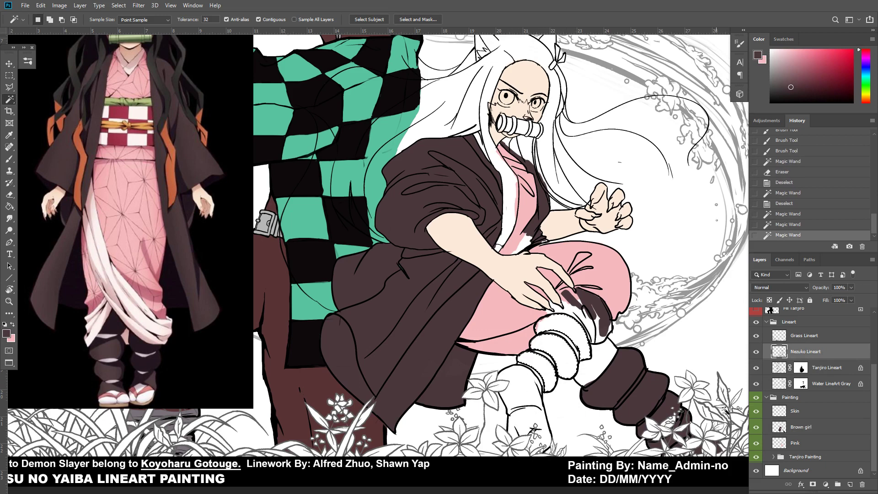
click(809, 430)
key(g)
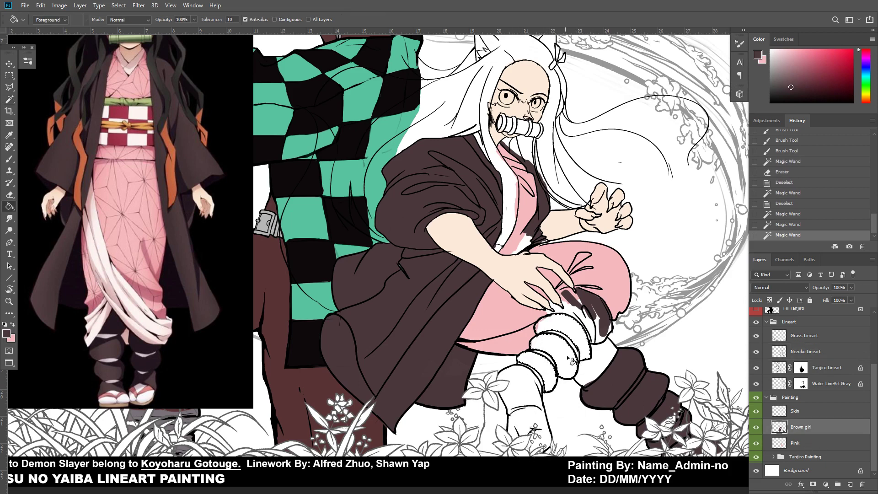
click(555, 340)
key(ctrl+d)
Try touching up the edges of the front leg's brown wrap bands with a smaller brush, and undo the strokes
key(b)
key(bracketleft)
drag(562, 338, 575, 358)
key(bracketleft)
key(bracketleft)
key(bracketleft)
drag(576, 355, 577, 361)
drag(577, 359, 577, 353)
drag(576, 350, 575, 352)
key(ctrl+alt+z)
key(ctrl+alt+z)
key(ctrl+alt+z)
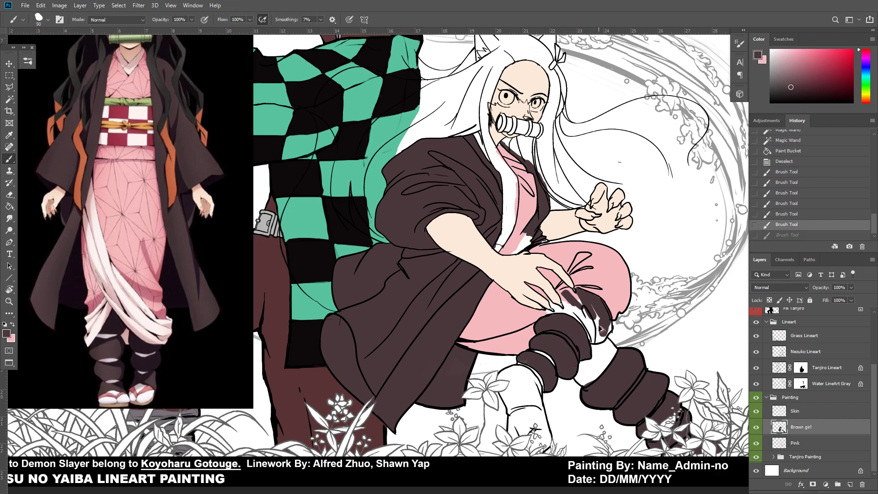
key(ctrl+alt+z)
key(ctrl+alt+z)
key(ctrl+alt+z)
key(ctrl+alt+z)
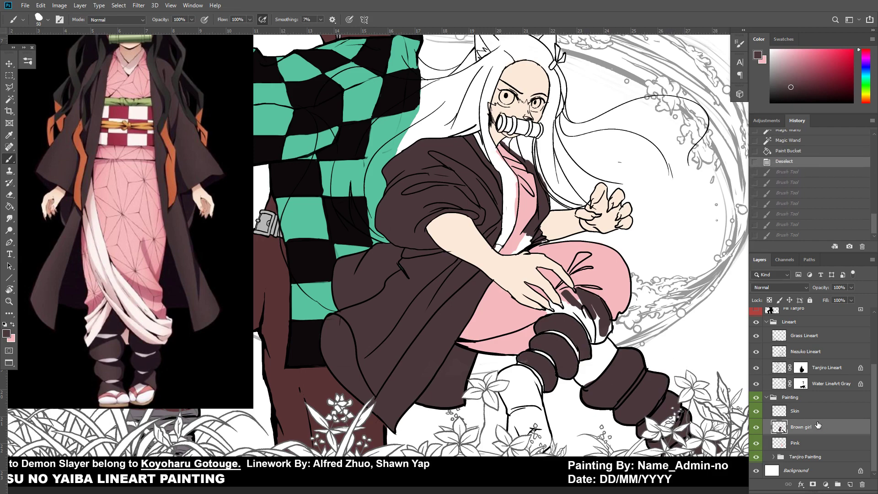
Touch up the brown along the edge of the lowest filled wrap band on the front leg
key(ctrl+plus)
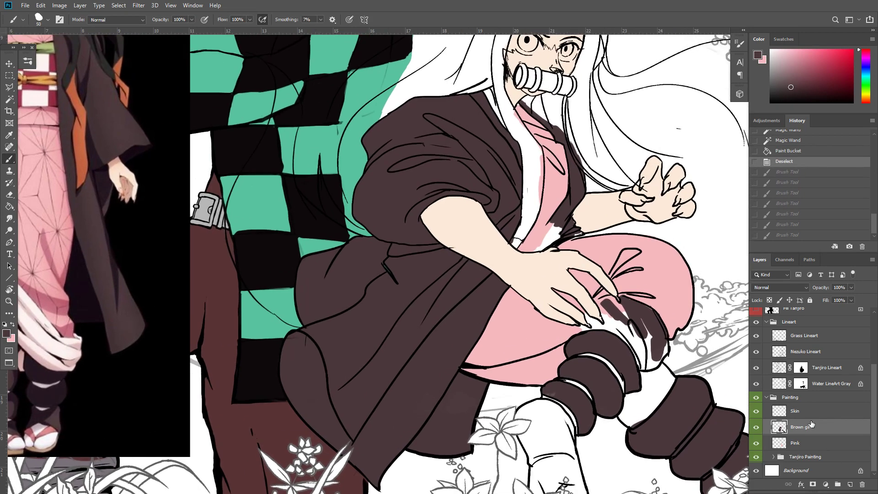
mouse_move(532, 369)
mouse_down()
mouse_move(582, 325)
mouse_move(614, 341)
mouse_up()
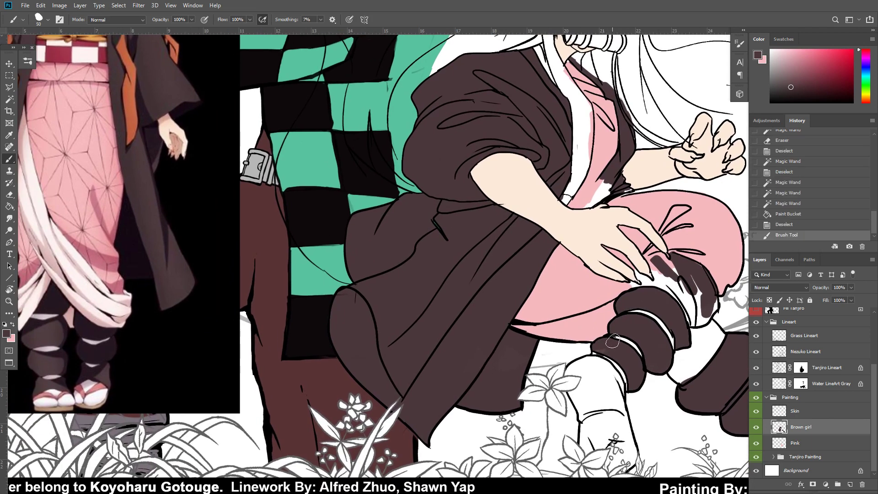
click(607, 351)
Set the Water LineArt Gray layer's blending mode to Multiply
click(798, 385)
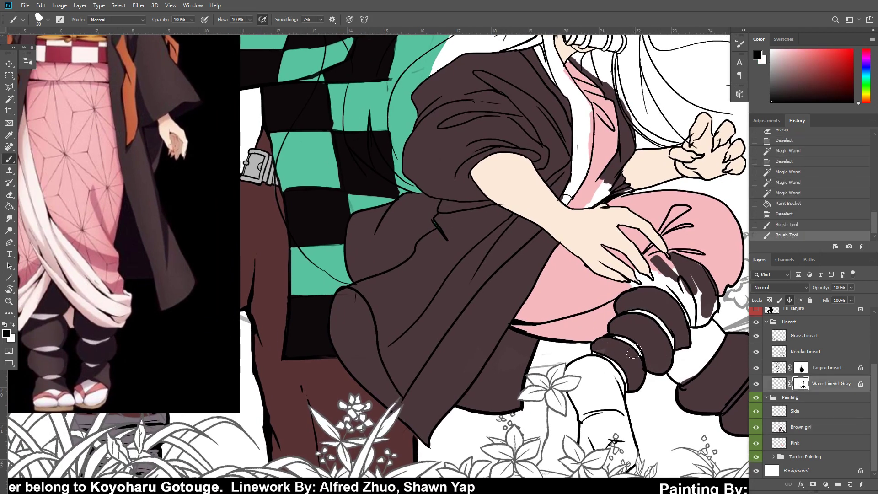
click(780, 287)
click(773, 288)
drag(658, 370, 574, 377)
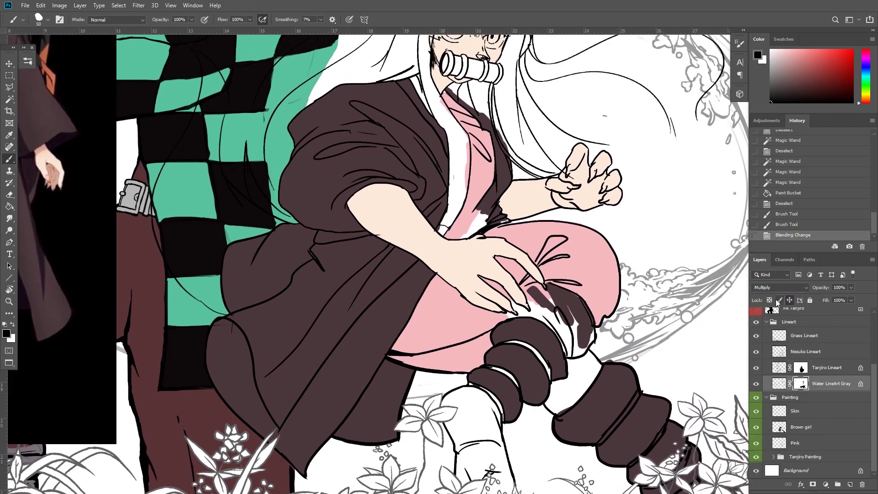
Try the Multiply blending mode on the whole Lineart group, and undo it
click(797, 323)
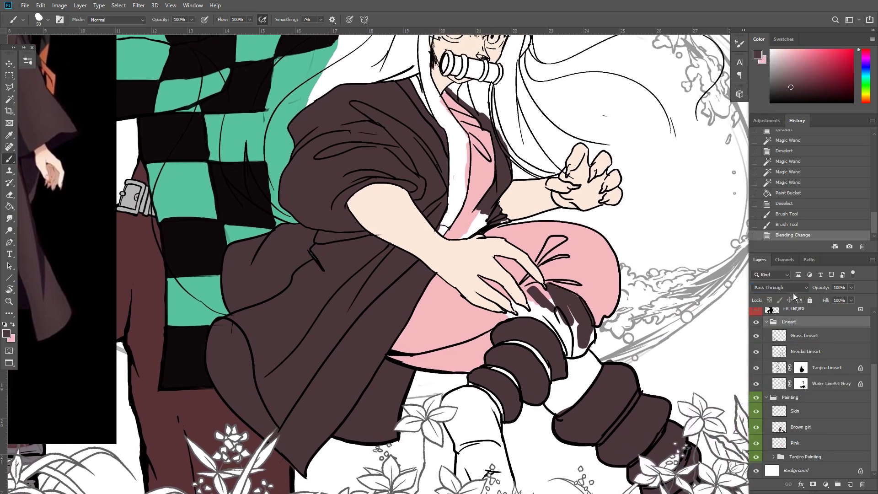
click(795, 287)
click(788, 327)
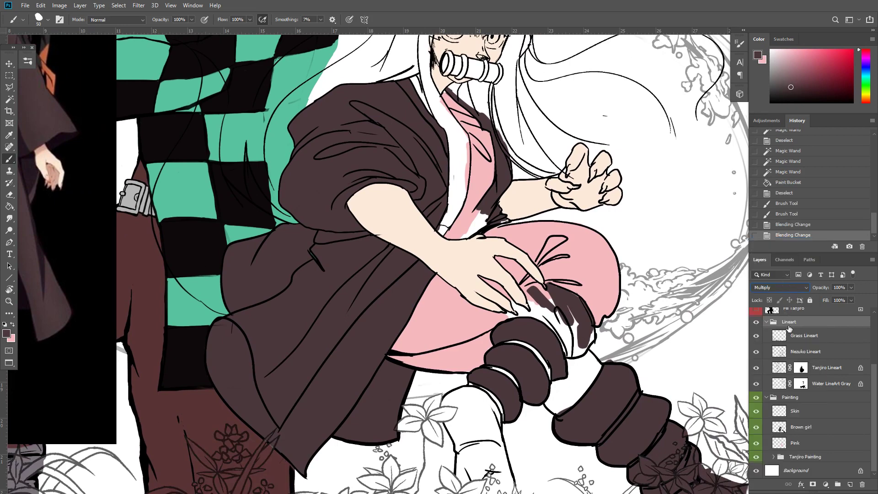
key(ctrl+z)
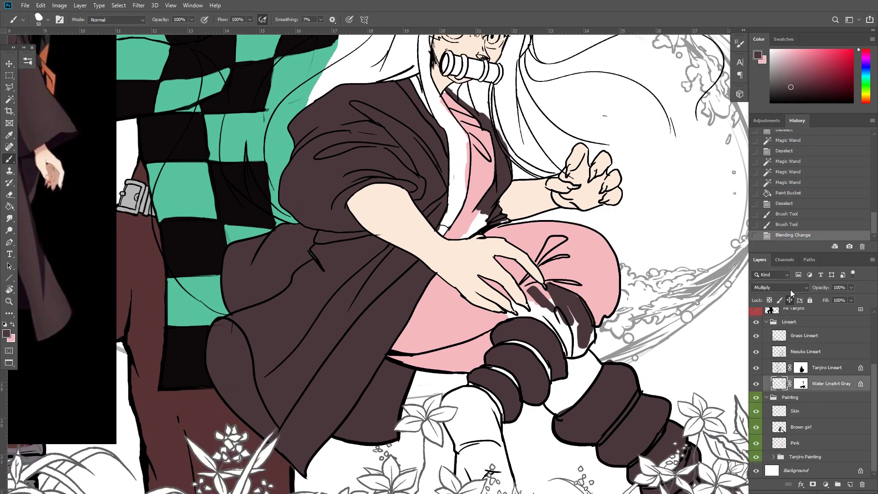
Paint black on the Water LineArt Gray layer's mask to hide the stray gray line between the coat and the front leg
click(791, 289)
click(784, 284)
drag(596, 393, 635, 355)
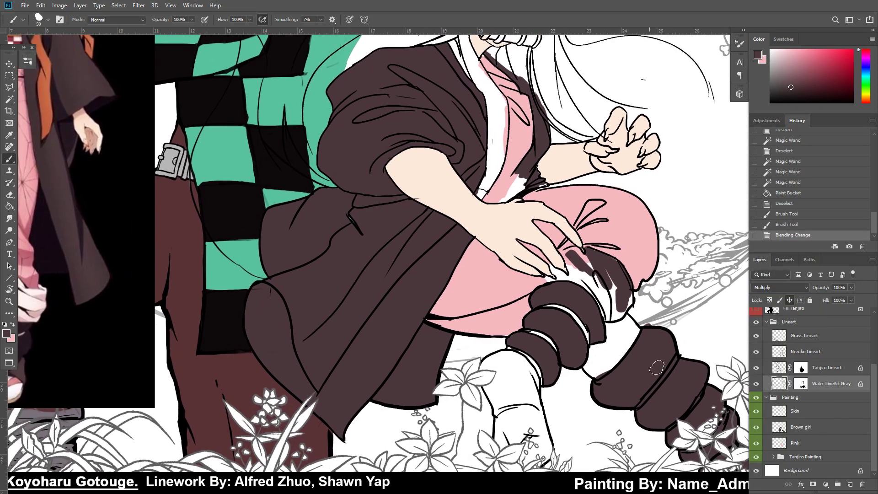
click(803, 384)
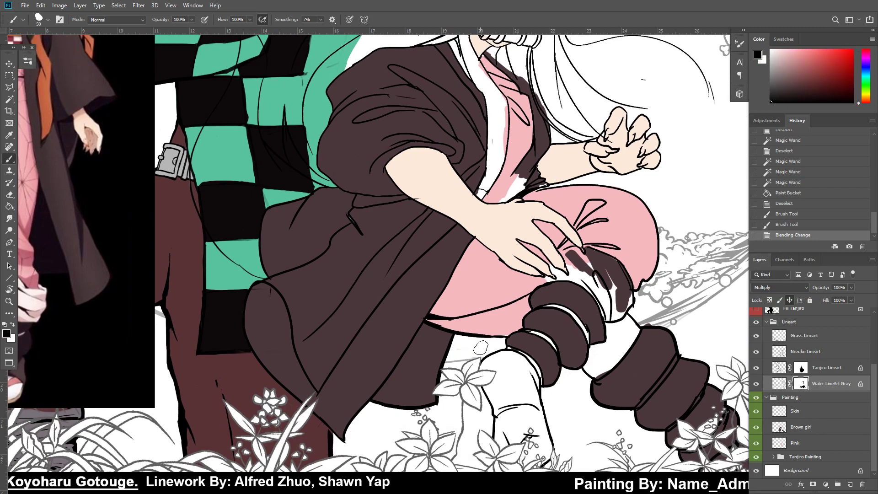
drag(474, 346, 484, 348)
mouse_move(645, 412)
mouse_down()
mouse_move(684, 360)
mouse_move(719, 375)
mouse_up()
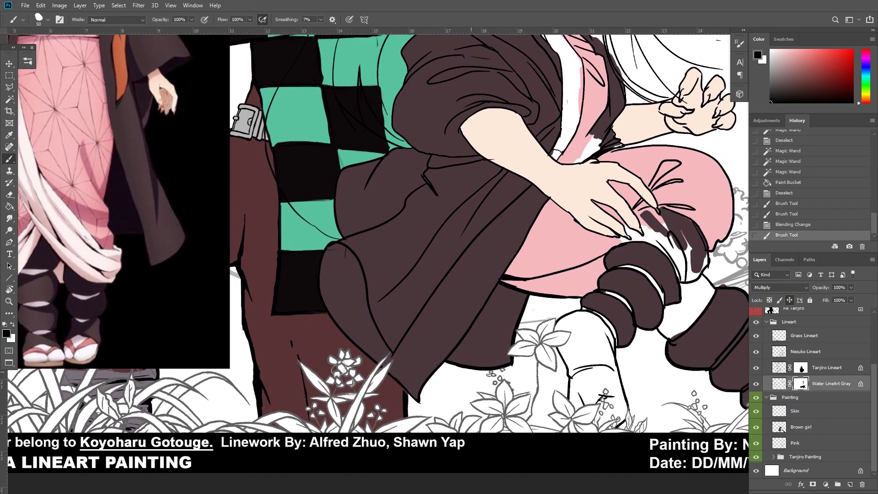
Sample the tan from the reference girl's sandal and add a new layer named Sandals above the Skin layer
key(x)
click(796, 412)
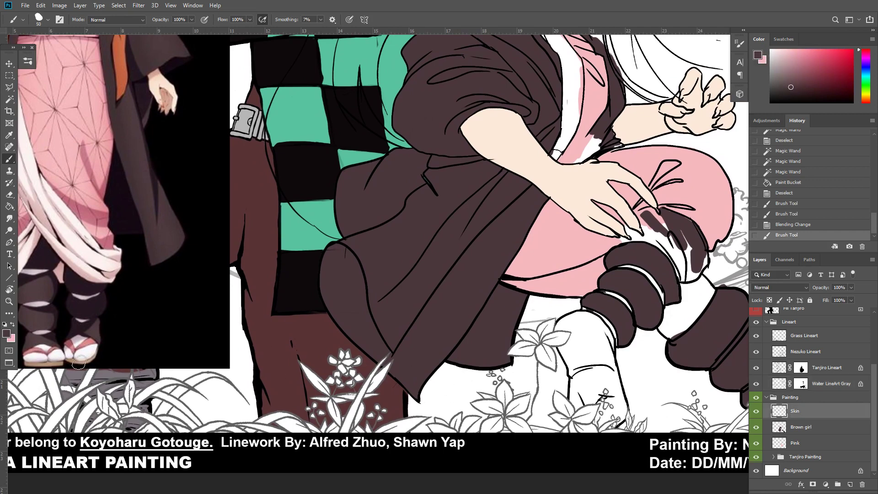
alt+click(53, 364)
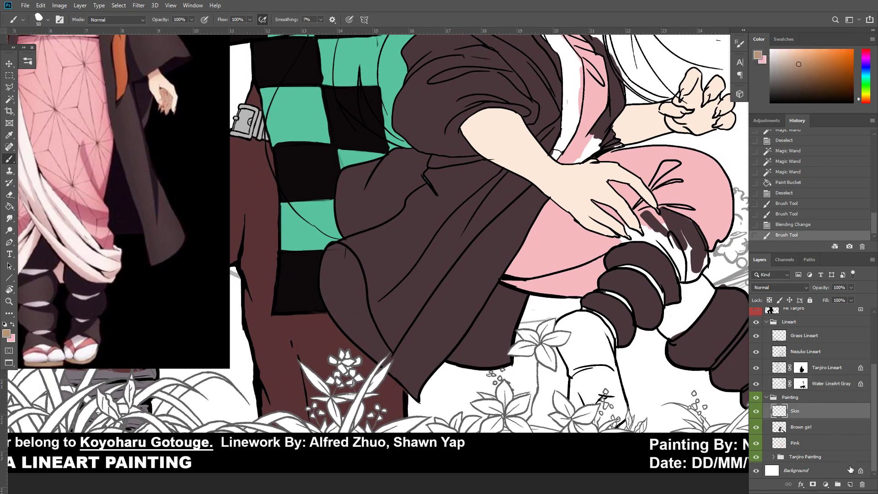
click(850, 484)
double_click(807, 412)
text(S)
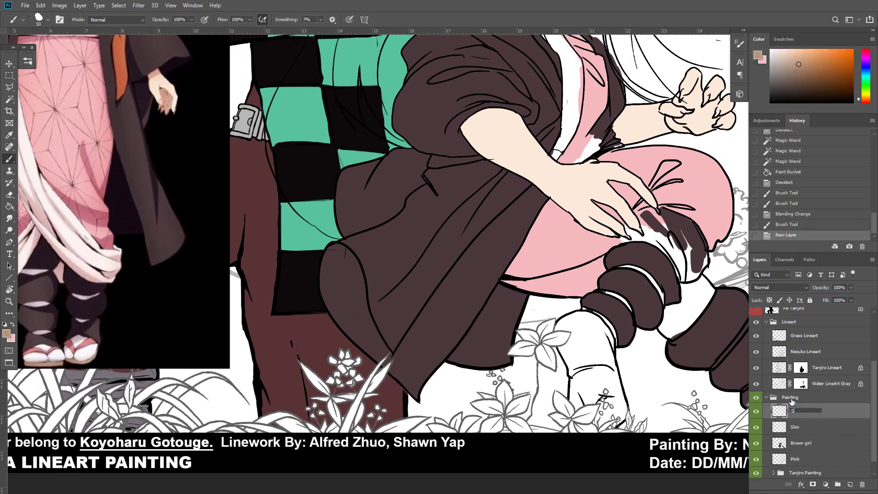
text(andals)
key(Return)
Brush the sampled tan down the girl's front lower leg and foot, undoing the last stroke
drag(717, 321, 733, 321)
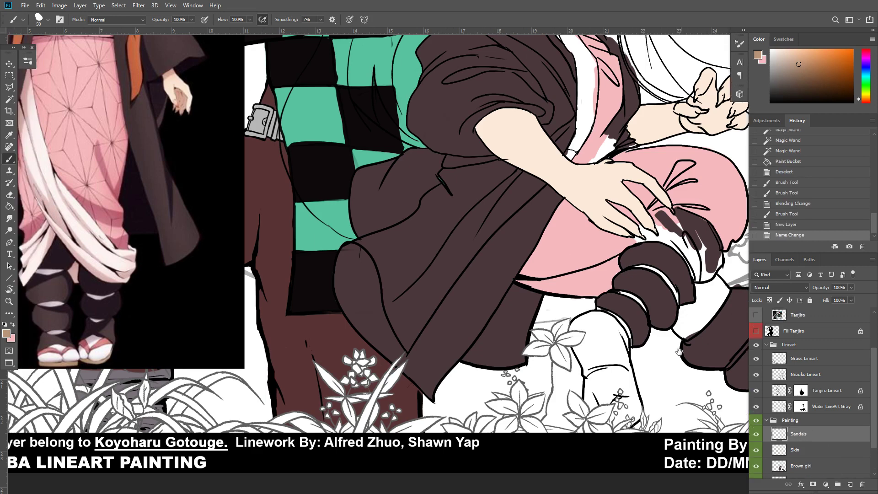
drag(681, 367, 662, 353)
drag(594, 320, 608, 368)
drag(606, 359, 610, 383)
mouse_move(607, 368)
mouse_down()
mouse_move(611, 385)
mouse_move(606, 359)
mouse_move(620, 401)
mouse_up()
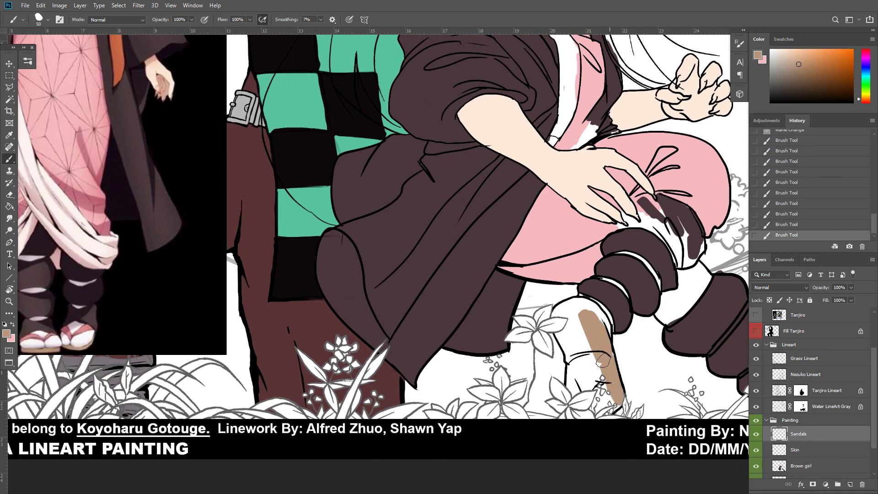
drag(595, 352, 610, 405)
key(ctrl+z)
Sample the off-white of the reference girl's sock and rename the Sandals layer to Socks
alt+click(55, 341)
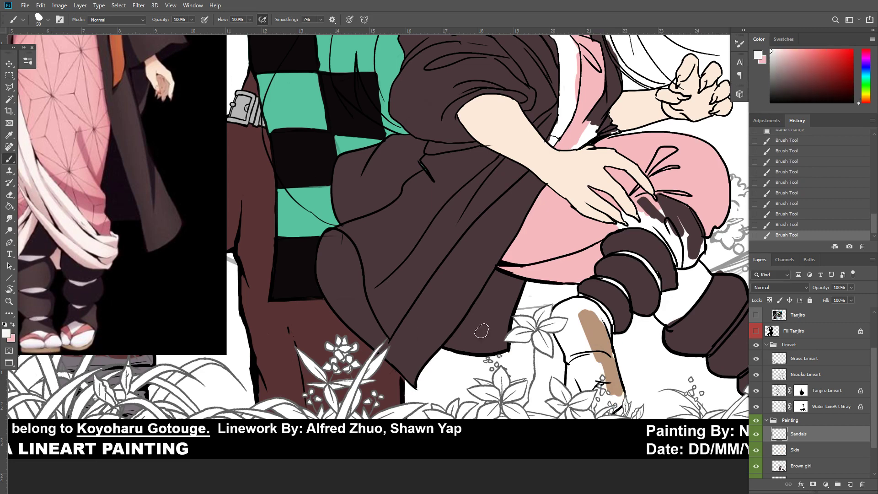
double_click(795, 432)
text(Socks)
key(Return)
Recolour the tan strokes on the front lower leg with the off-white fill and brush in the rest of the sock
scroll(782, 427, up, 3)
key(g)
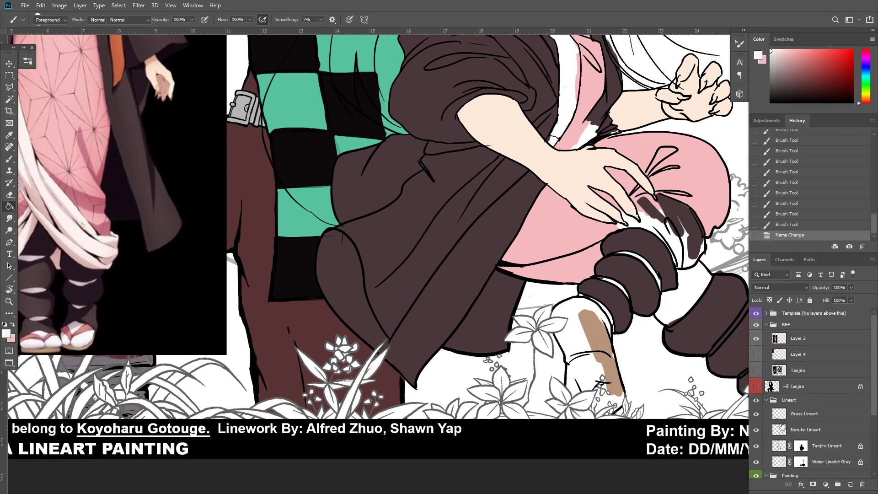
scroll(613, 348, up, 1)
click(600, 342)
mouse_move(622, 364)
mouse_down()
mouse_move(602, 326)
mouse_move(537, 272)
mouse_move(544, 305)
mouse_up()
key(b)
Add a new empty layer directly above the Background layer
scroll(849, 462, down, 3)
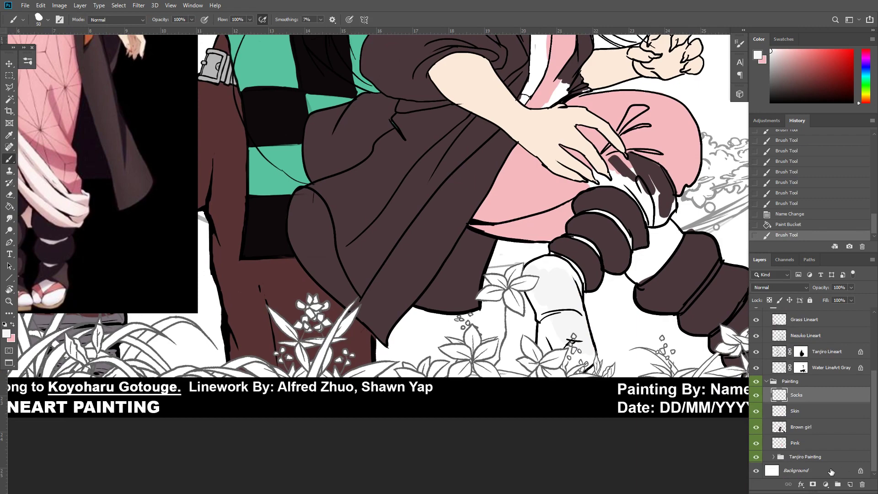
click(831, 471)
key(ctrl+shift+alt+n)
key(ctrl+minus)
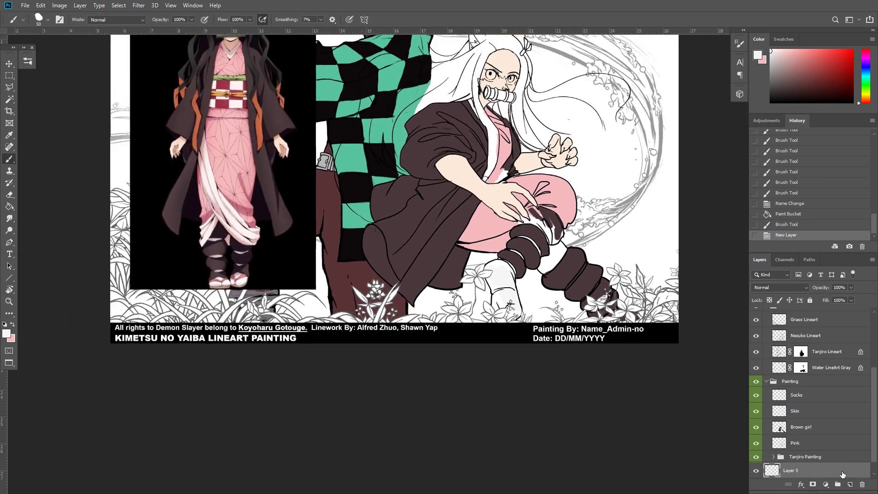
key(ctrl+minus)
drag(466, 277, 442, 393)
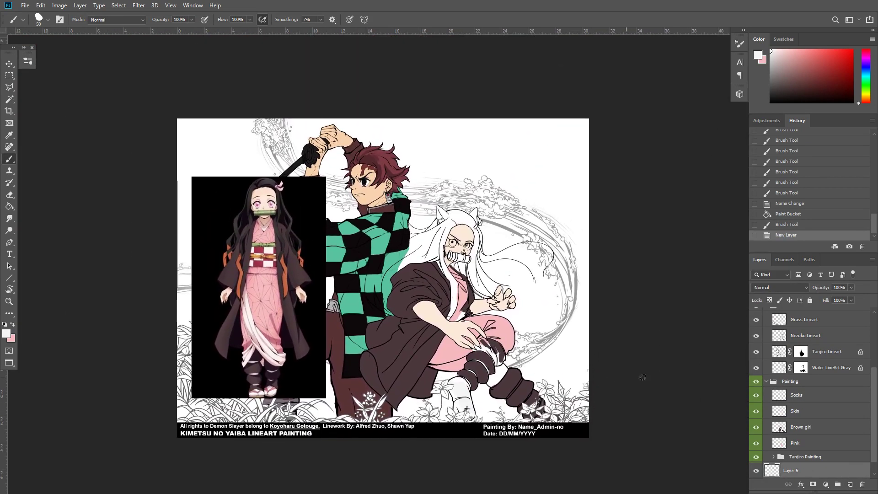
Hide the Lineart group and show it again to check the colours beneath it
key(v)
scroll(872, 382, up, 2)
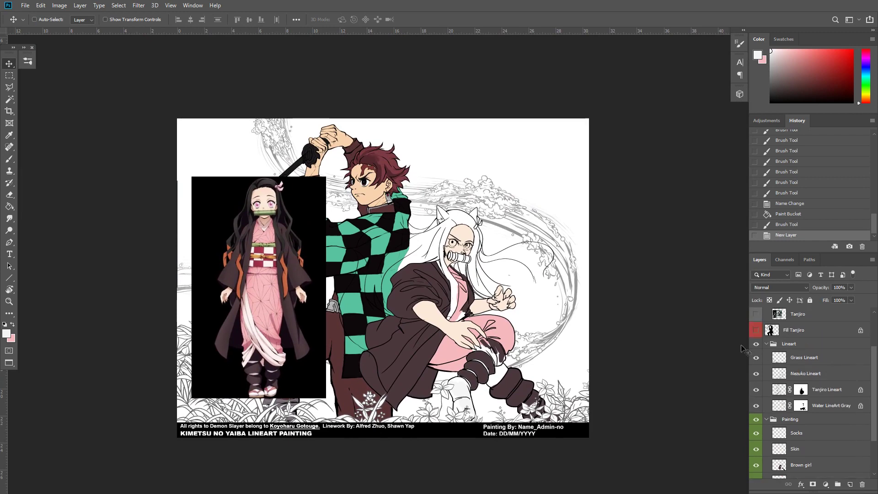
click(756, 344)
key(b)
click(755, 344)
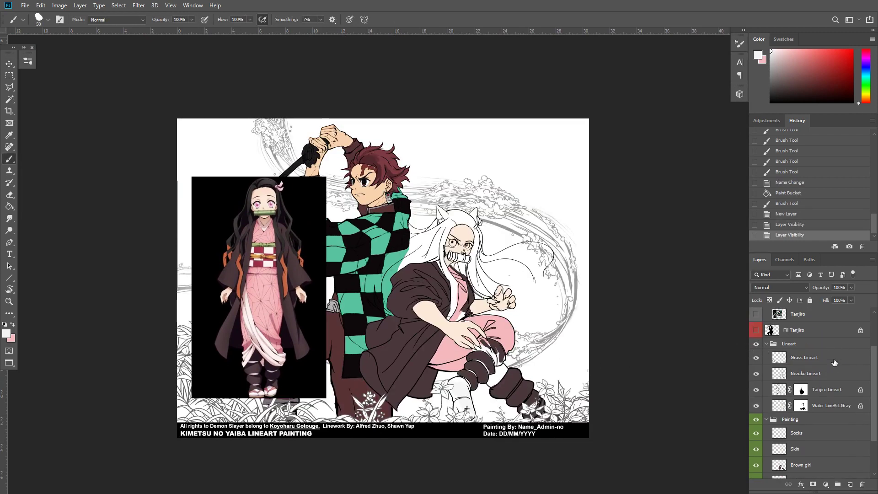
Collapse the REF group and hide it so the reference image no longer covers the artwork
scroll(875, 360, up, 3)
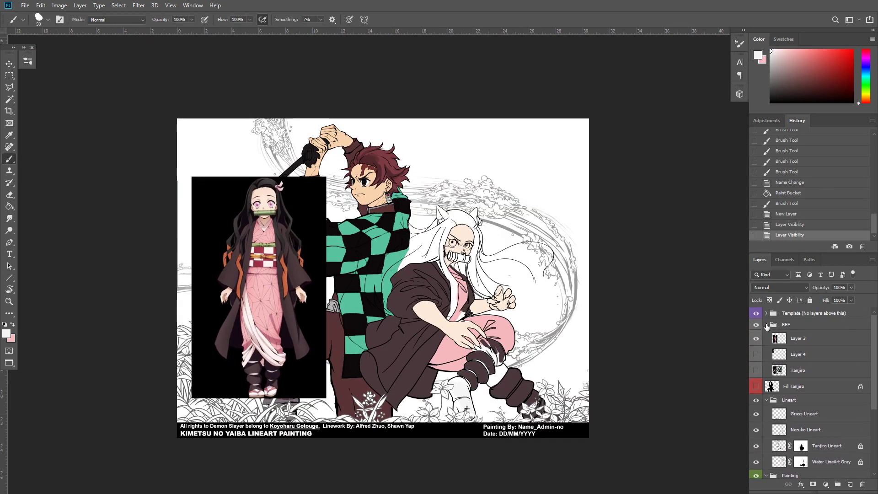
click(766, 324)
click(757, 325)
Unlock the Fill Tanjiro silhouette layer and delete it, keeping the REF group hidden
click(780, 339)
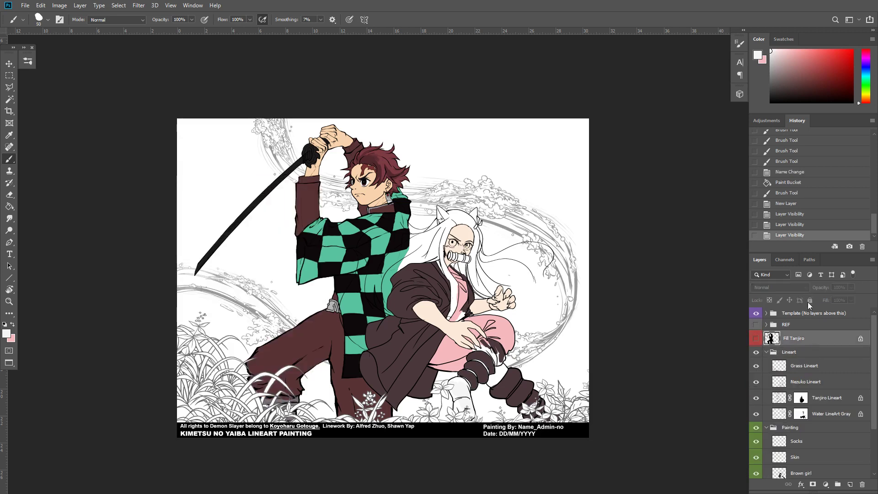
click(756, 338)
click(810, 303)
click(809, 300)
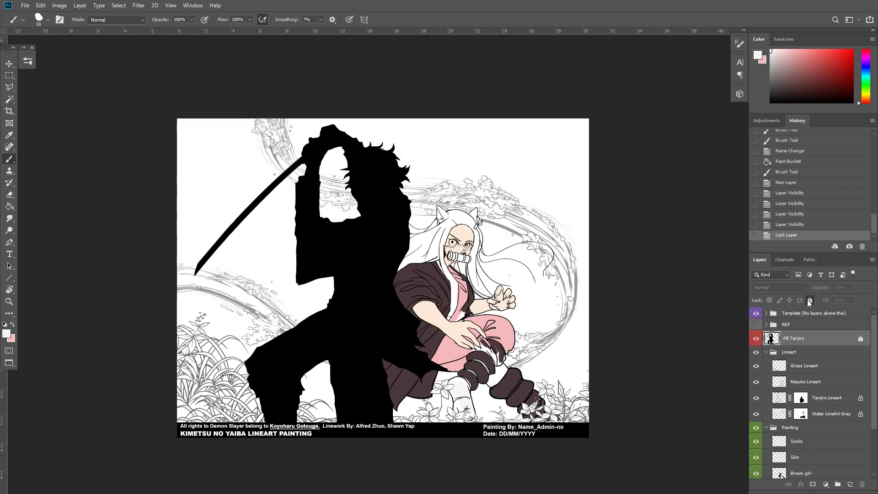
click(809, 300)
click(790, 302)
drag(798, 338, 862, 484)
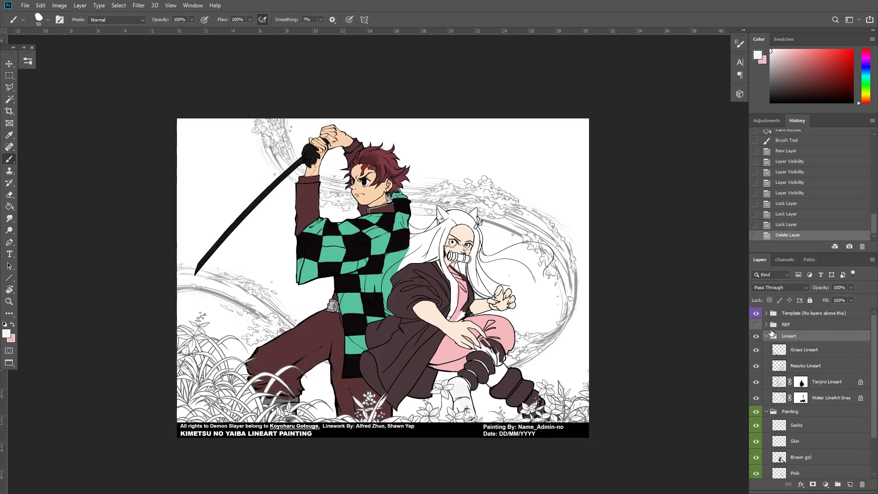
click(756, 325)
click(757, 326)
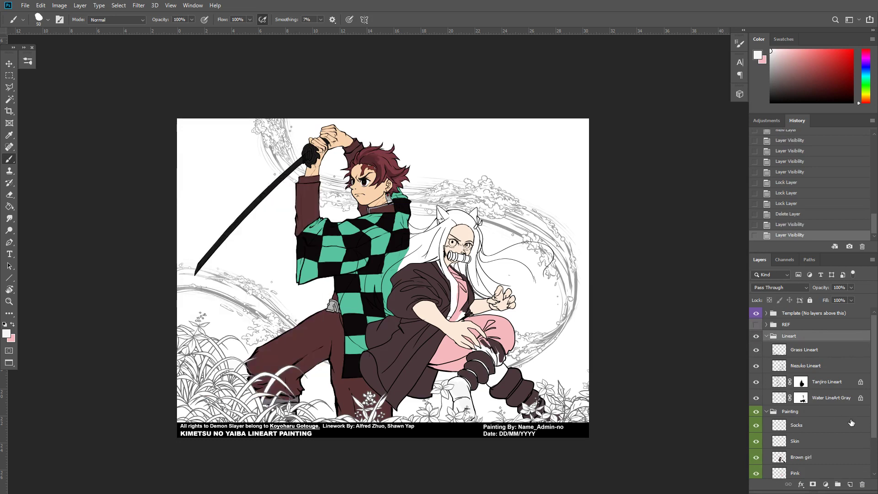
Delete the empty layer directly above the Background layer
scroll(876, 420, down, 3)
click(808, 457)
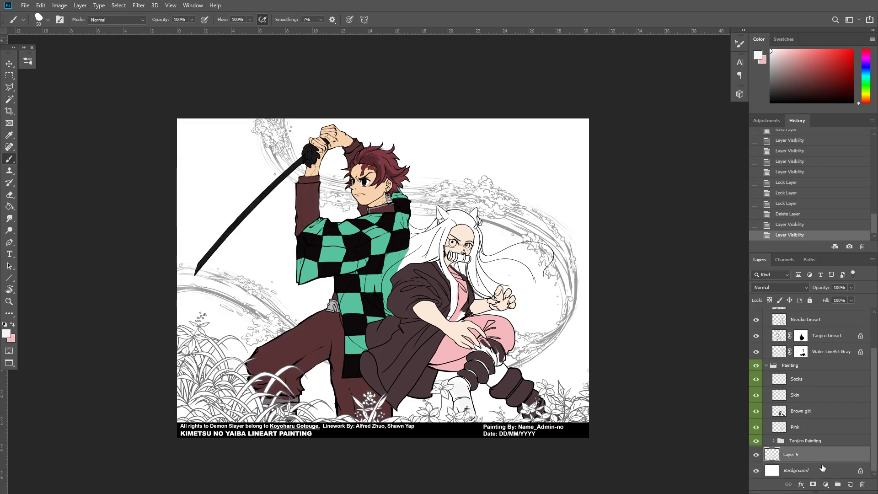
key(Delete)
Set up the Gradient tool with orange as the foreground colour and blue as the background colour
key(d)
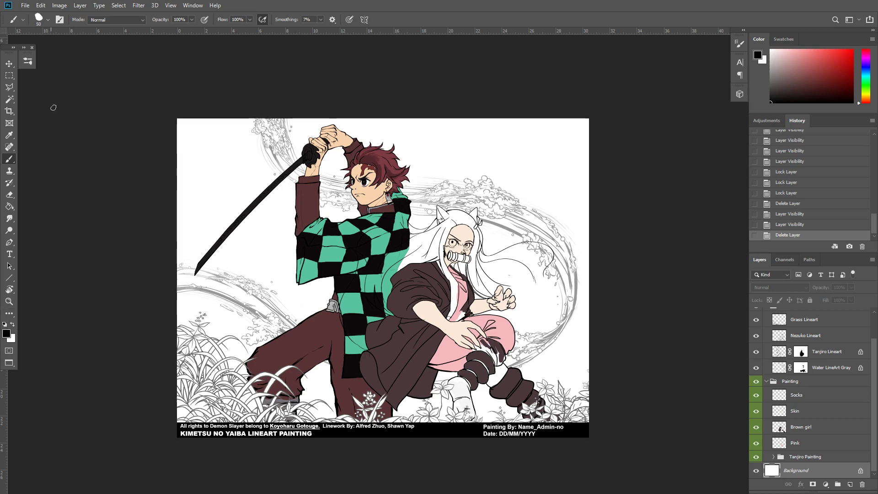
key(shift+g)
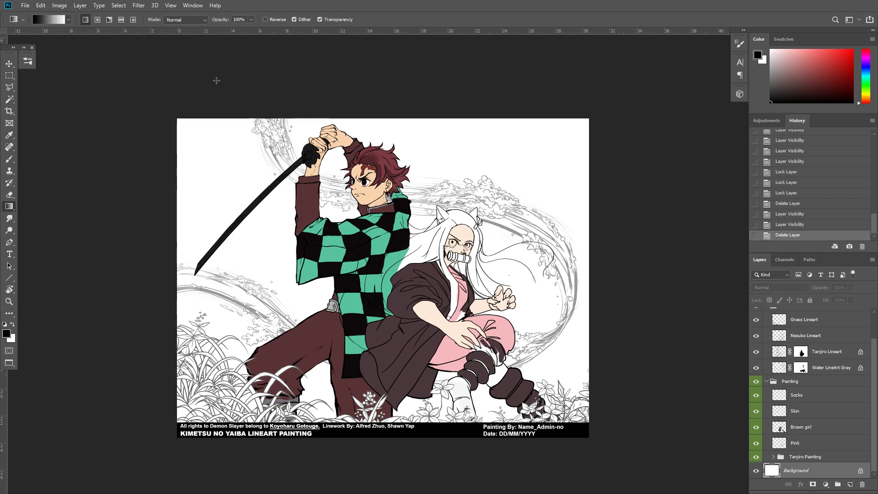
click(868, 68)
click(830, 54)
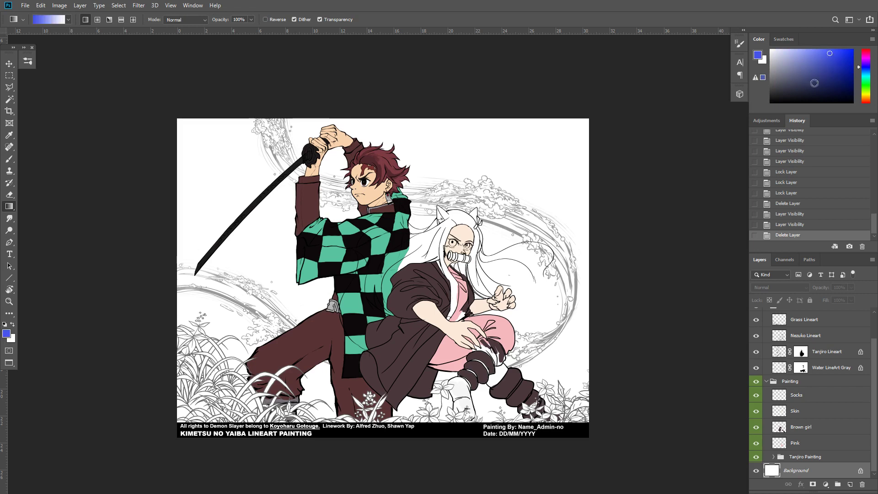
key(x)
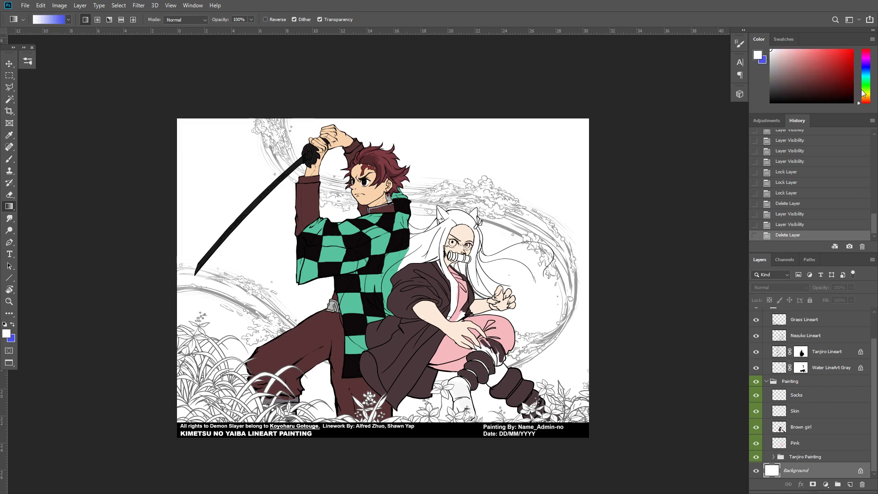
click(865, 95)
drag(812, 67, 847, 49)
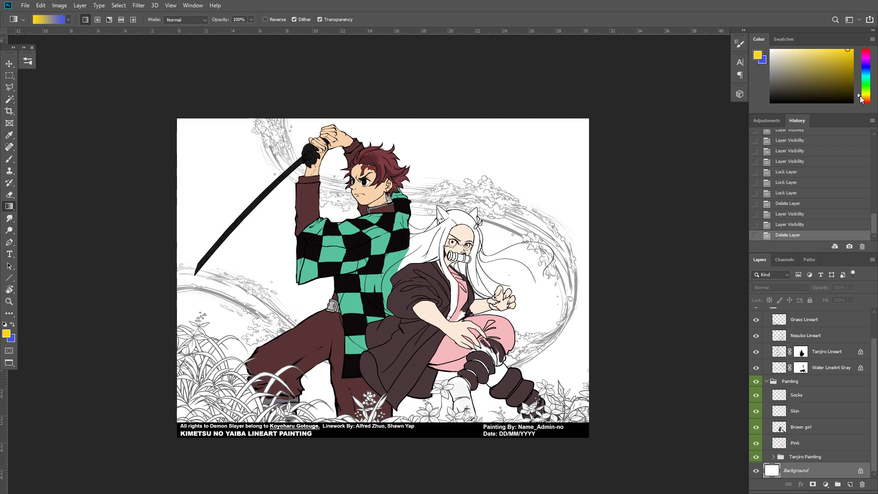
click(864, 97)
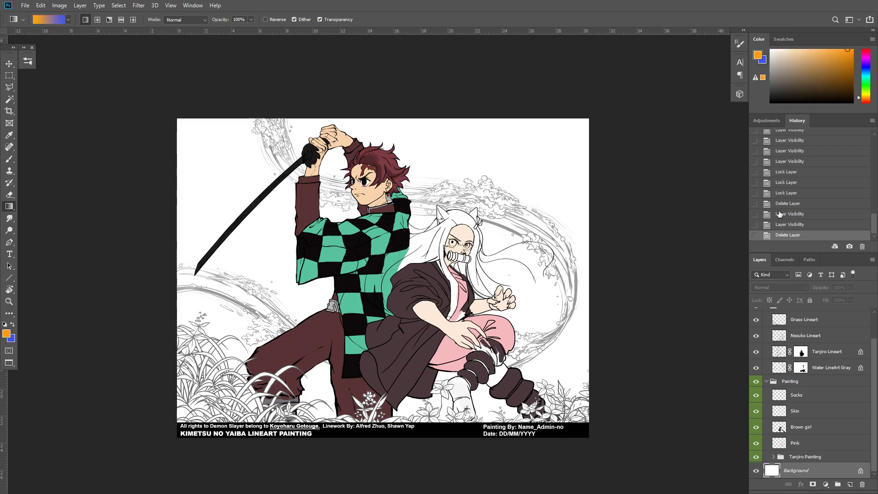
Fill the Background layer with a slightly slanted linear gradient from orange above to blue below, undoing the trial gradients
drag(440, 164, 446, 325)
key(ctrl+z)
drag(341, 137, 580, 427)
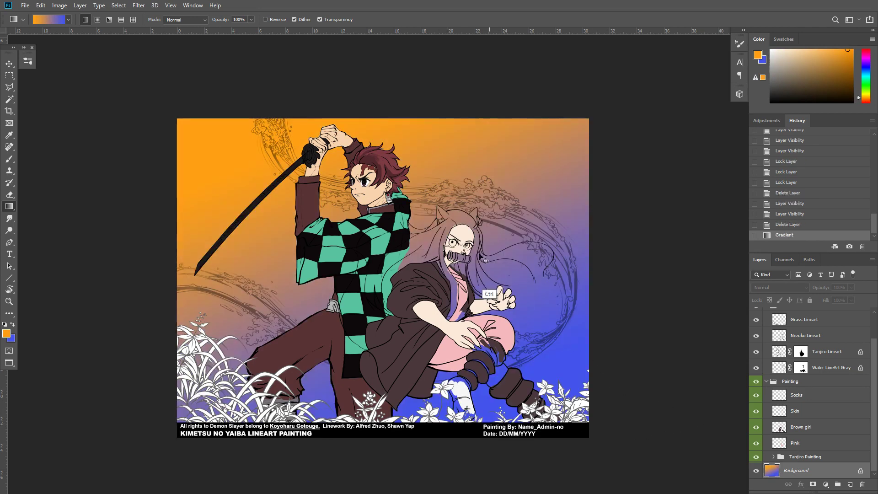
key(ctrl+z)
drag(394, 146, 438, 340)
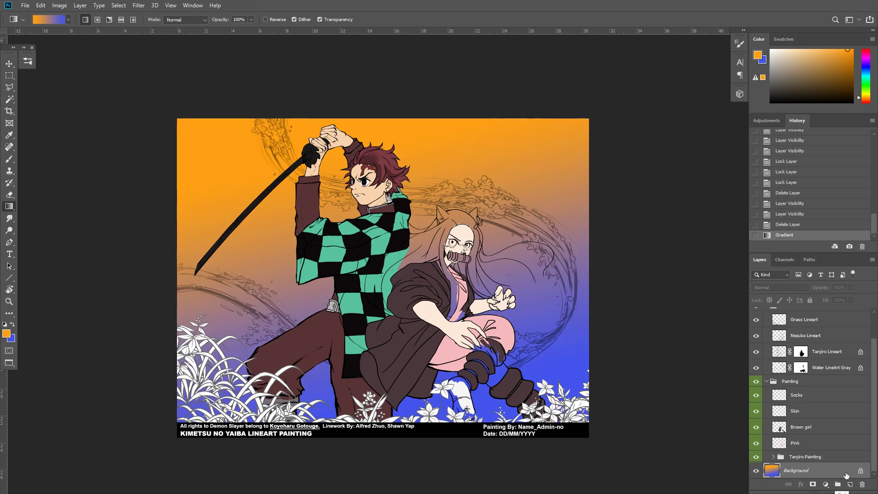
Add a layer above the Background, fill it with orange and lower its opacity to 39%
click(849, 484)
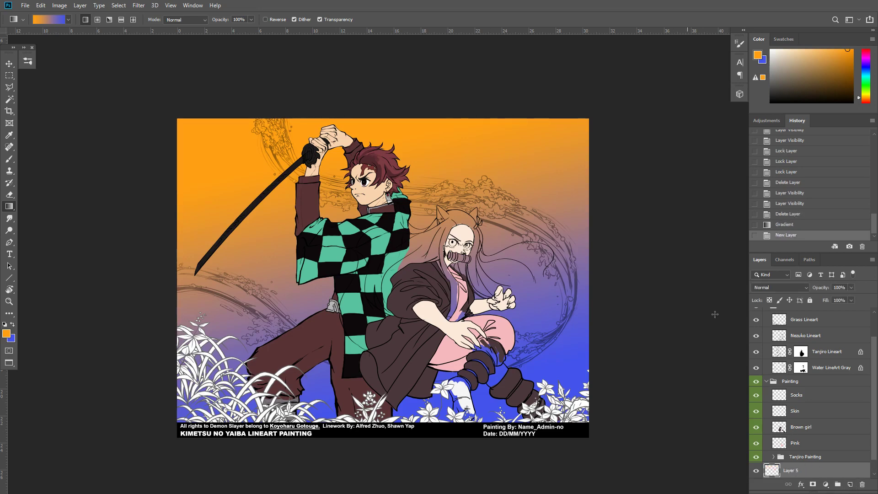
key(shift+g)
click(458, 254)
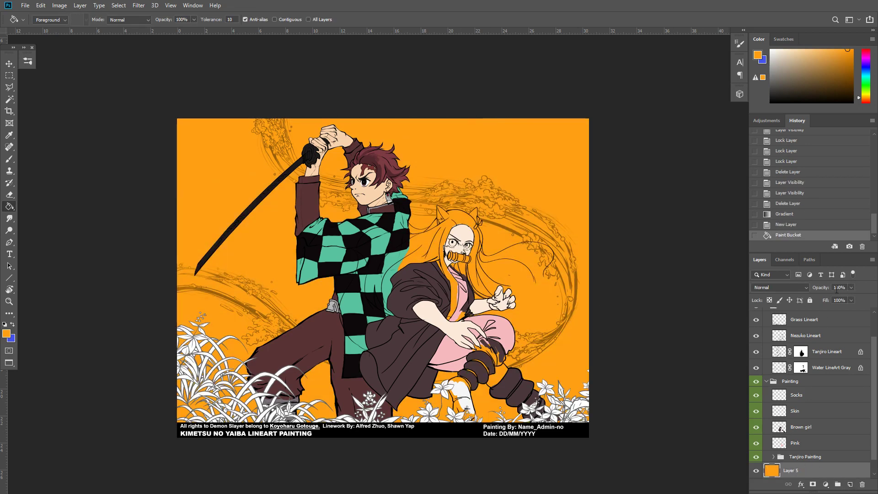
drag(822, 287, 800, 292)
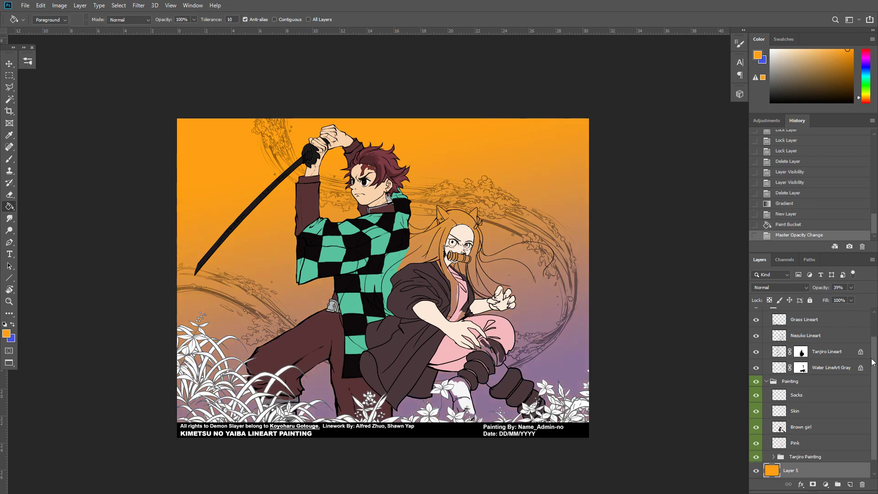
Duplicate the orange layer and the Background gradient, merge the copies into one layer and hide the original orange layer
scroll(872, 362, down, 1)
click(831, 474)
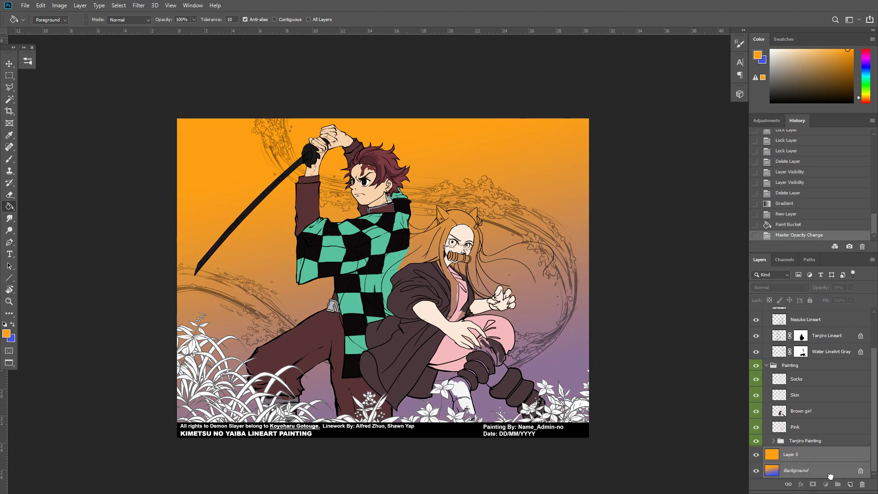
key(ctrl+j)
key(ctrl+e)
click(756, 470)
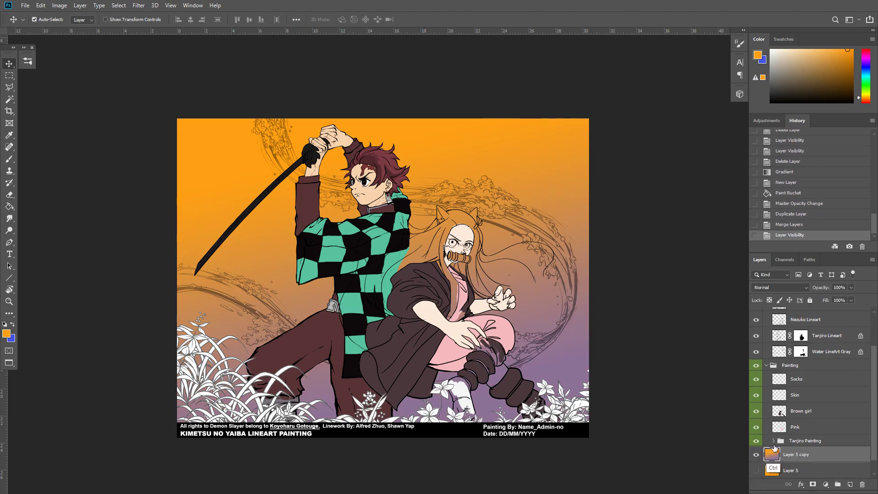
Reduce the merged gradient layer's saturation to -61 with Hue/Saturation
key(ctrl+u)
mouse_move(677, 211)
mouse_down()
mouse_move(652, 212)
mouse_move(663, 215)
mouse_up()
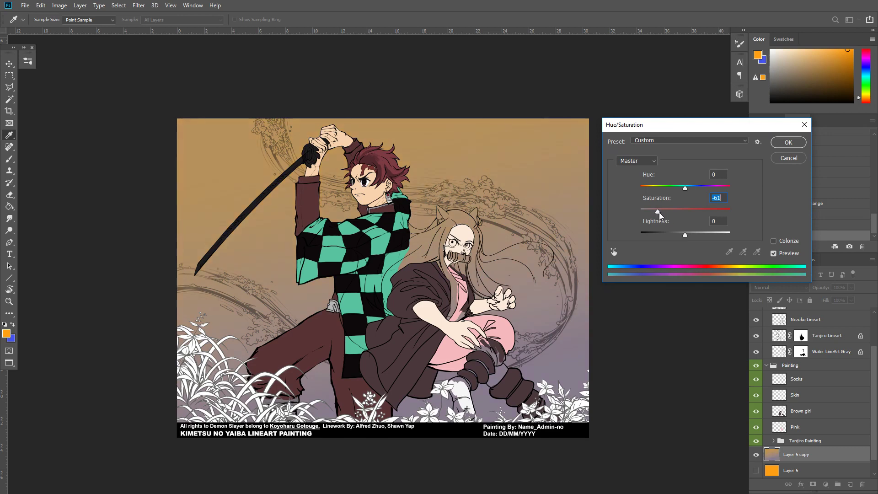
key(Return)
key(ctrl+plus)
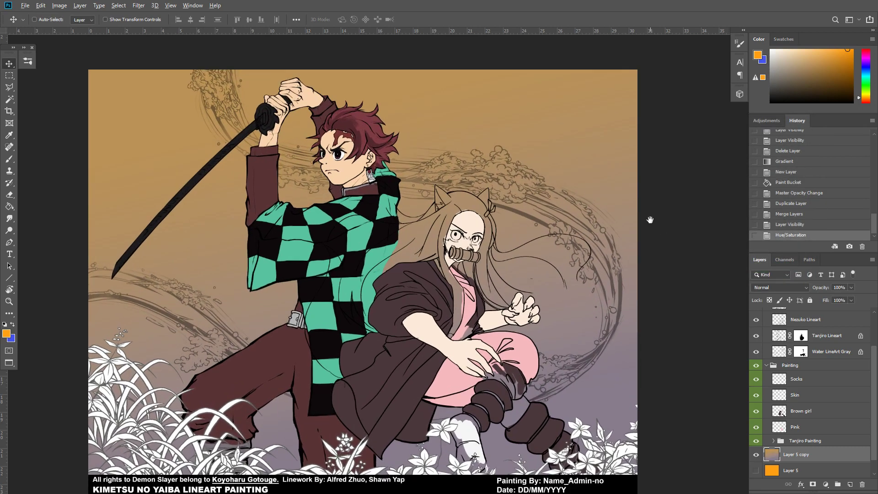
drag(650, 220, 680, 169)
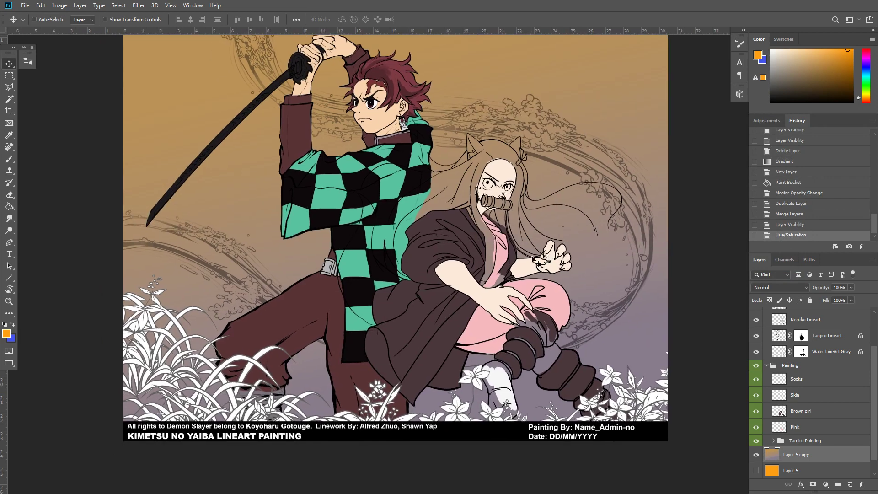
drag(532, 255, 510, 266)
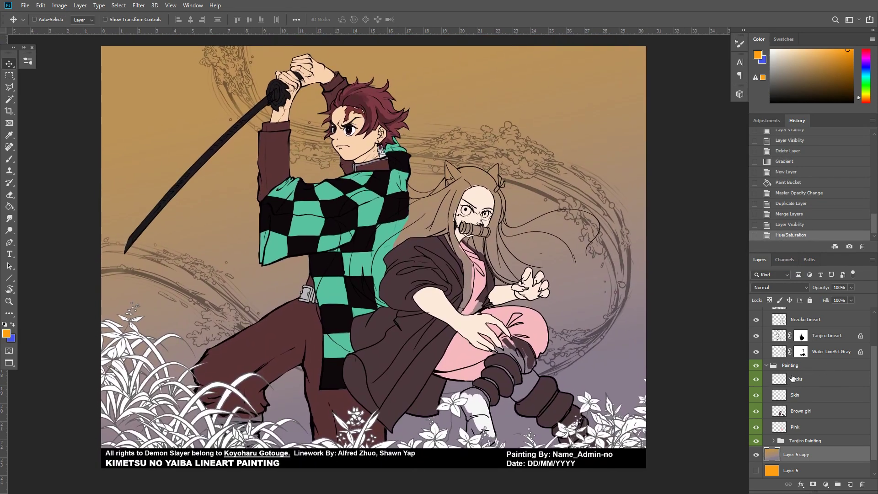
Collapse the Painting group, toggle its visibility to compare, and try a lower group opacity before restoring it to 100%
click(772, 367)
click(767, 365)
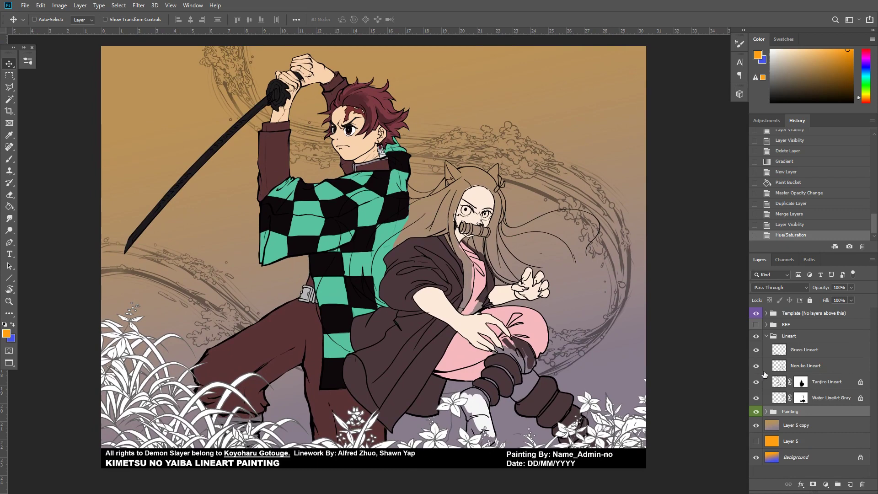
click(756, 411)
click(756, 411)
click(756, 411)
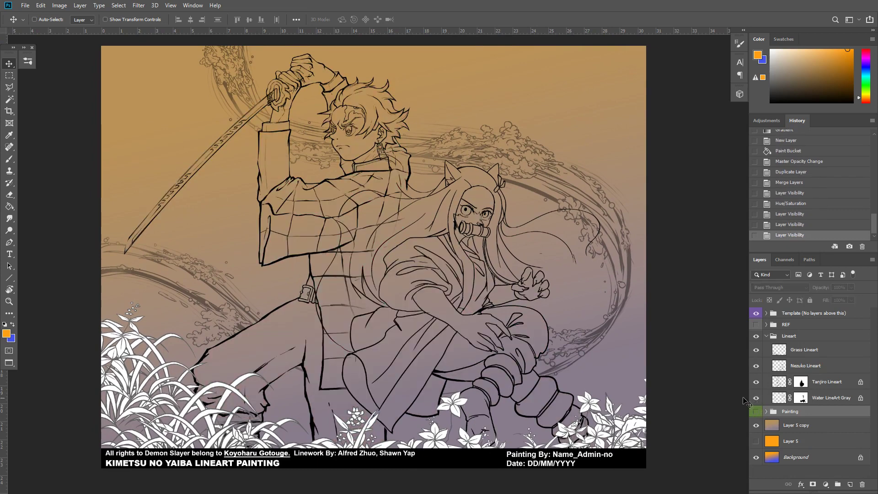
click(756, 412)
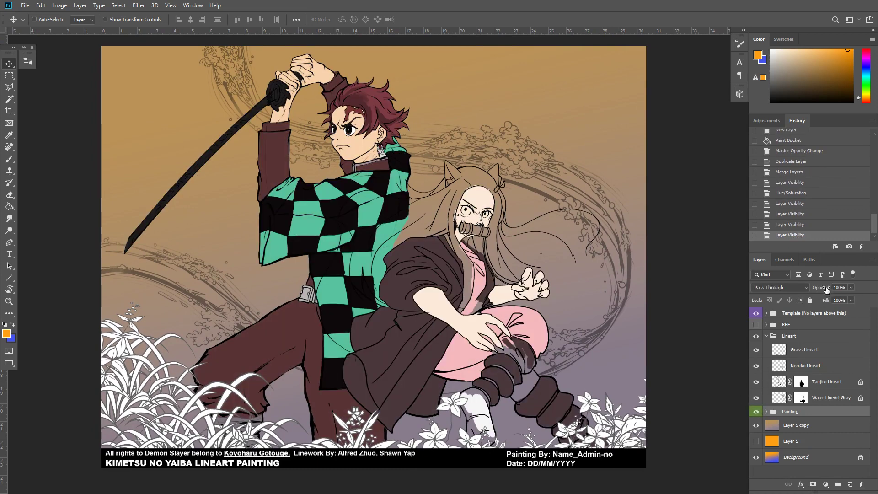
mouse_move(826, 289)
mouse_down()
mouse_move(786, 296)
mouse_move(849, 288)
mouse_up()
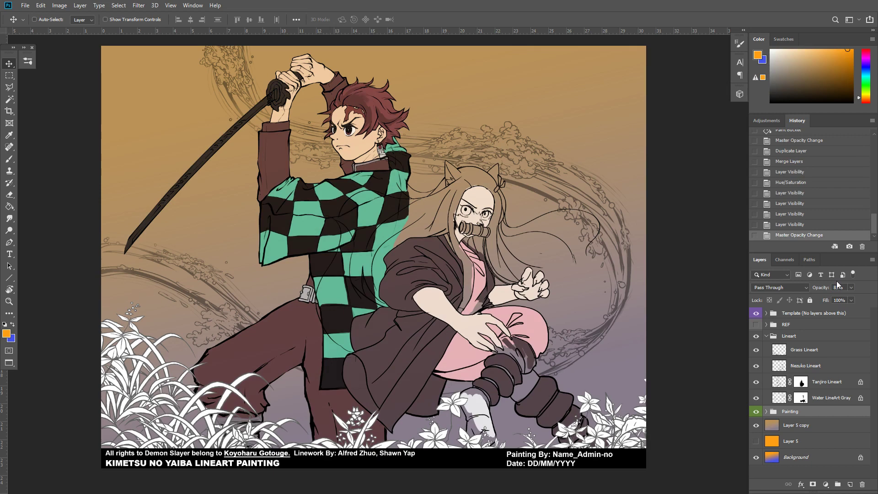
drag(818, 288, 874, 287)
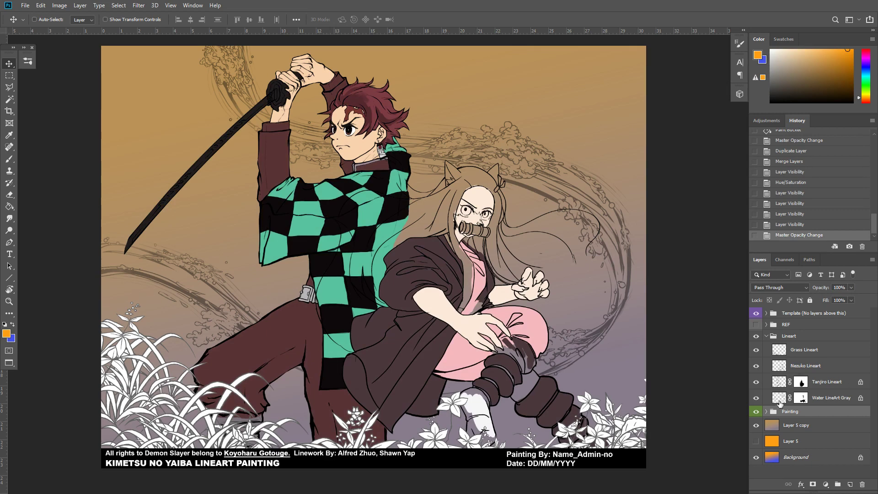
Erase the brown spilling over Tanjiro's ankle wraps below the trouser leg on the Brown Clothes layer
click(767, 412)
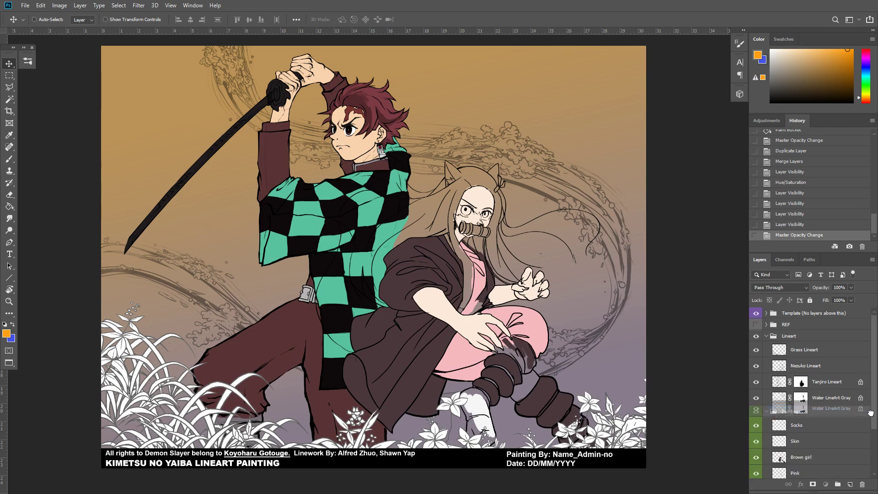
click(829, 397)
scroll(829, 412, down, 3)
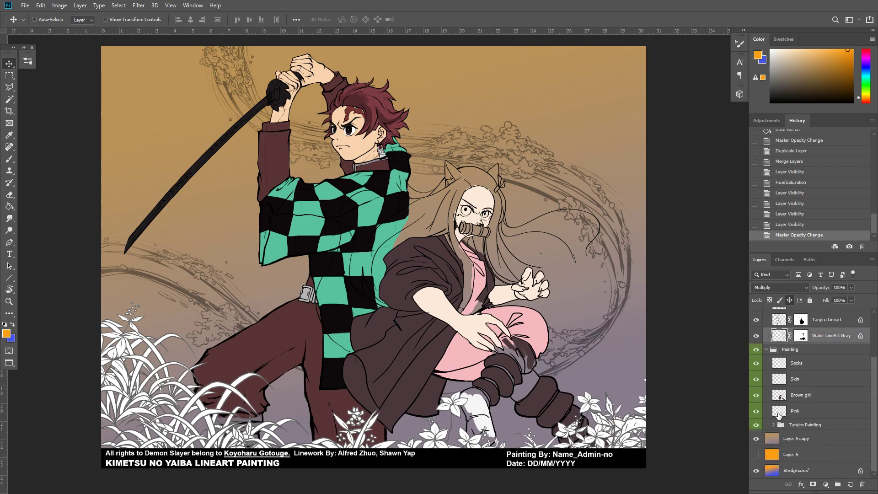
click(773, 425)
scroll(866, 425, down, 5)
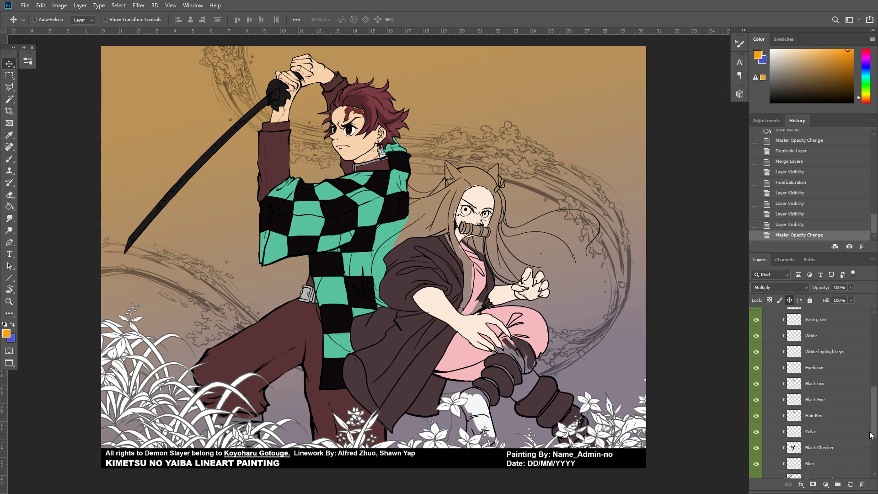
scroll(871, 442, down, 2)
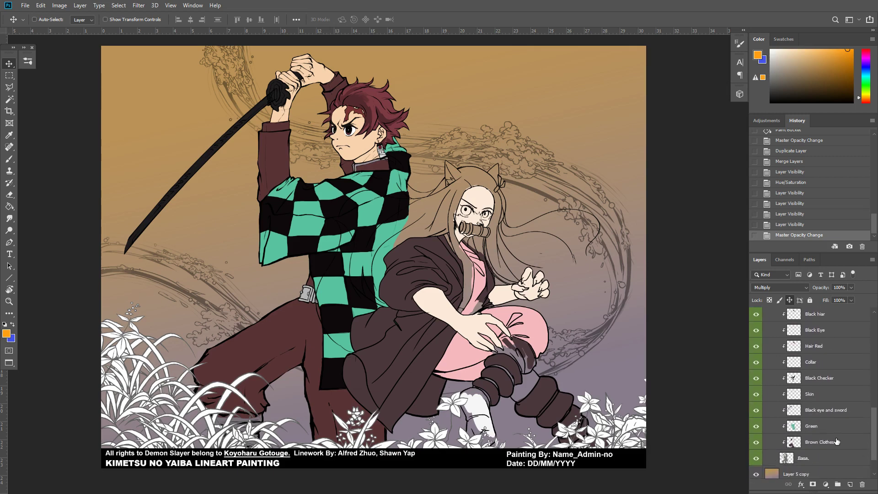
click(819, 442)
drag(355, 376, 566, 292)
key(e)
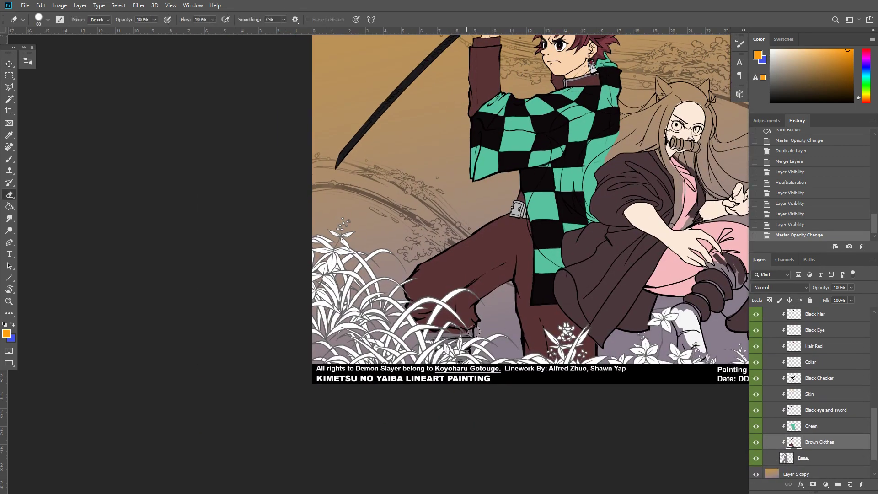
drag(477, 331, 406, 358)
key(ctrl+plus)
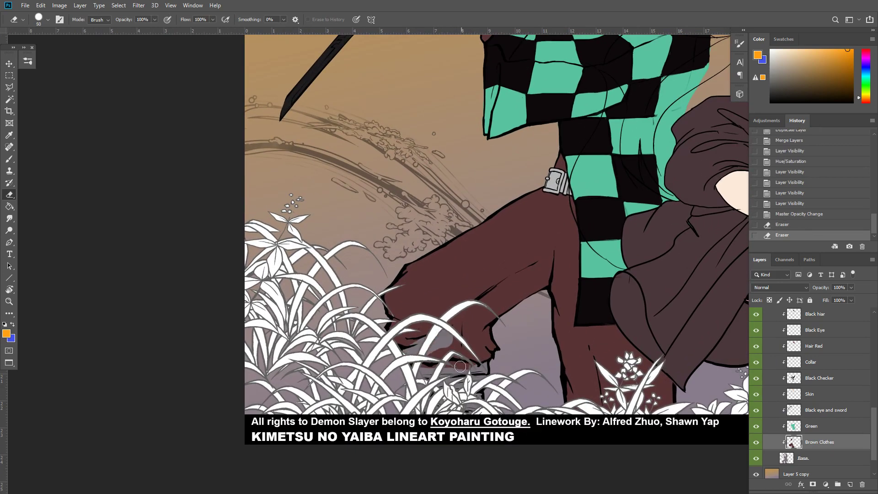
Undo the last eraser stroke and erase the brown around Tanjiro's ankle again with a smaller eraser
key(ctrl+z)
key(bracketleft)
key(bracketleft)
key(bracketleft)
drag(472, 365, 366, 377)
key(ctrl+minus)
key(ctrl+minus)
key(ctrl+minus)
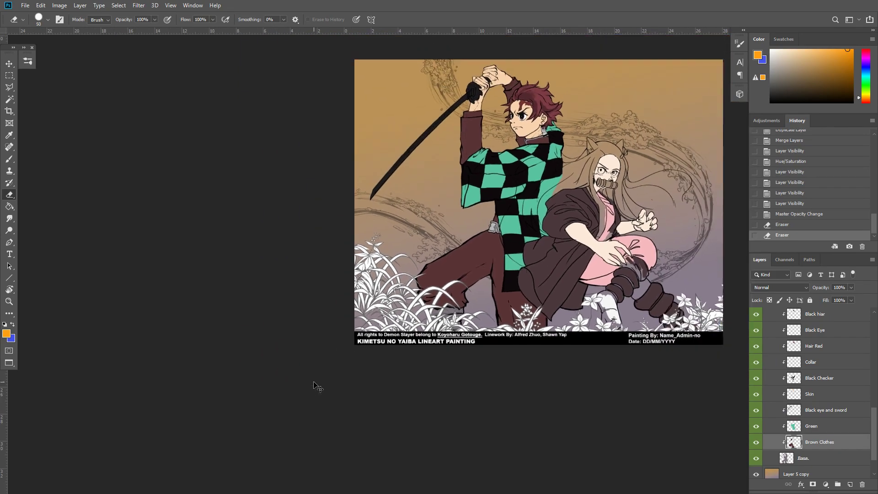
Hide the Grass Lineart layer to inspect the characters' legs and feet, and show it again
key(v)
drag(526, 303, 457, 313)
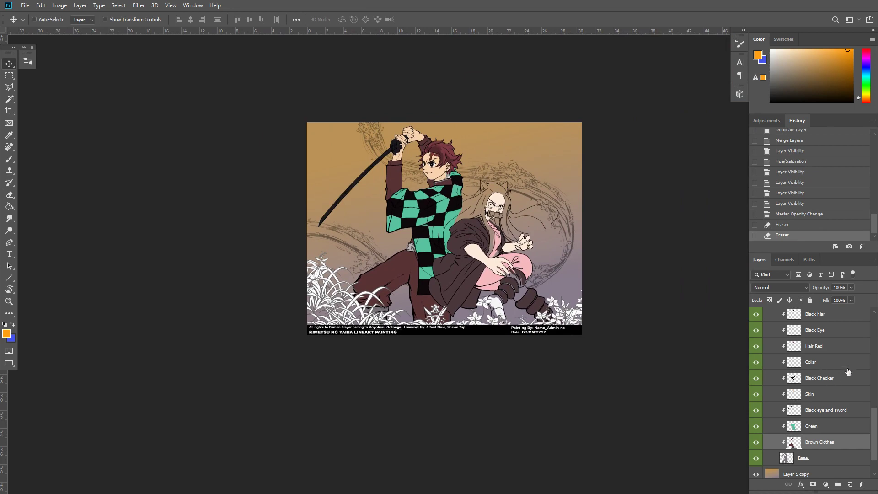
drag(874, 417, 874, 319)
click(756, 350)
key(ctrl+plus)
key(ctrl+plus)
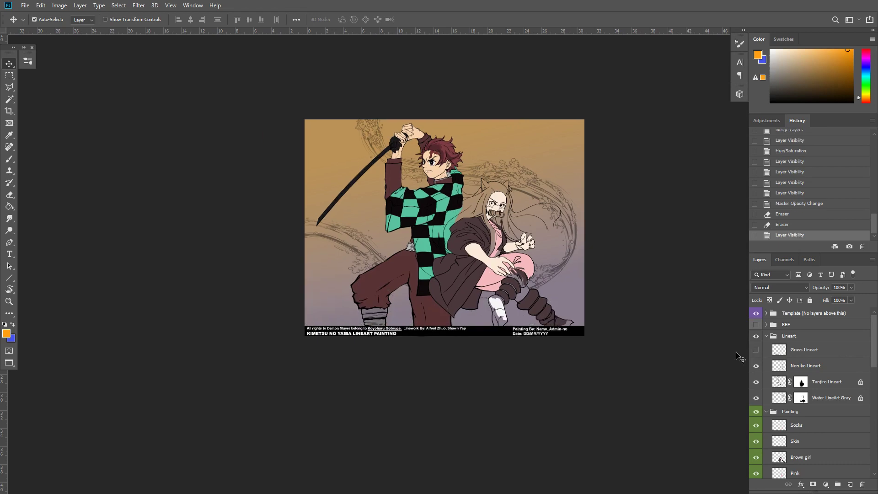
drag(529, 300, 515, 403)
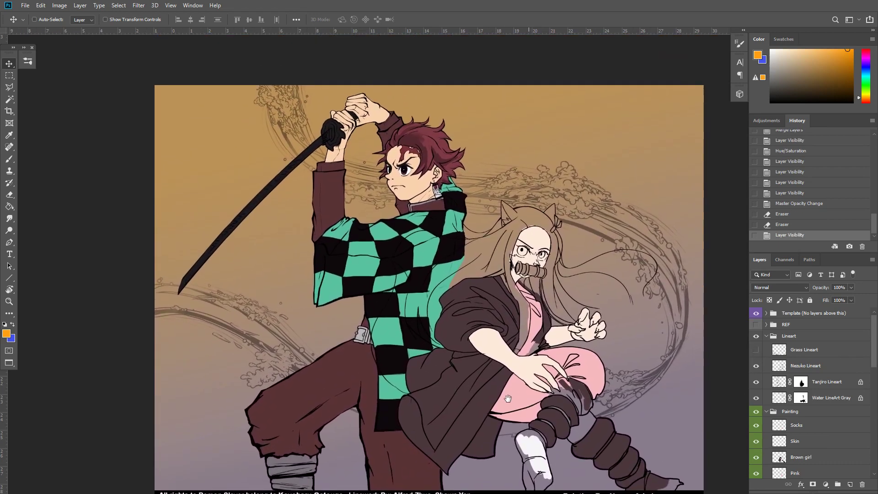
click(756, 350)
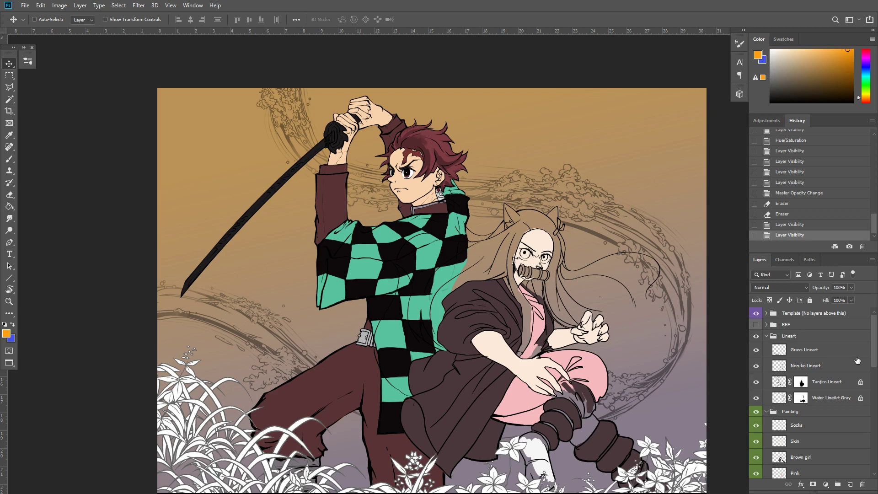
Collapse the Tanjiro Painting group and make a brush stroke on the Socks layer beside Nezuko's white sock
scroll(874, 358, down, 15)
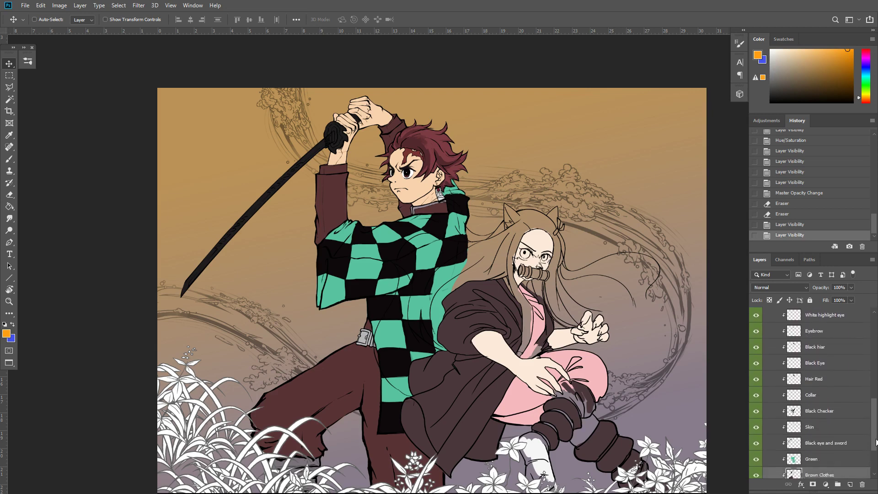
drag(585, 401, 503, 282)
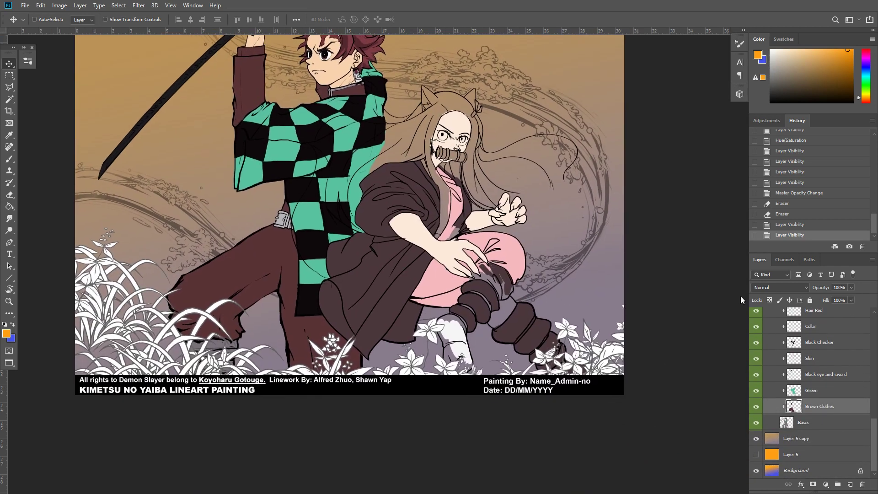
drag(875, 433, 870, 365)
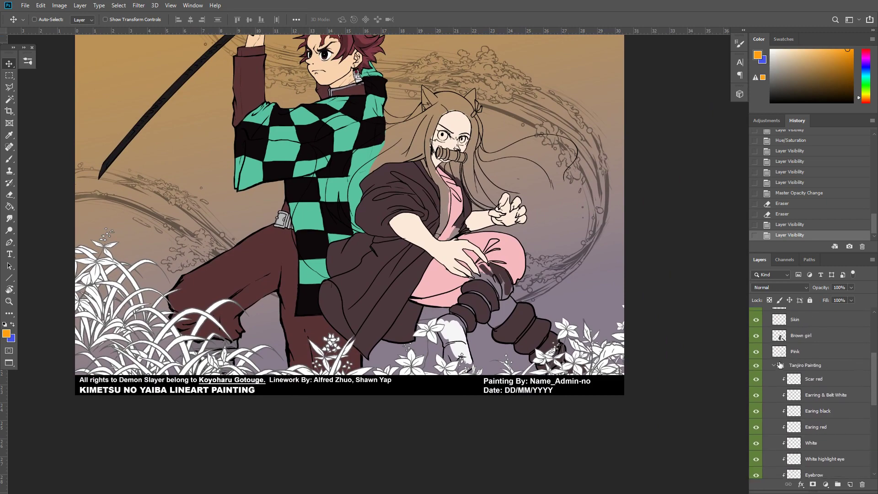
click(774, 365)
click(802, 366)
scroll(441, 266, up, 4)
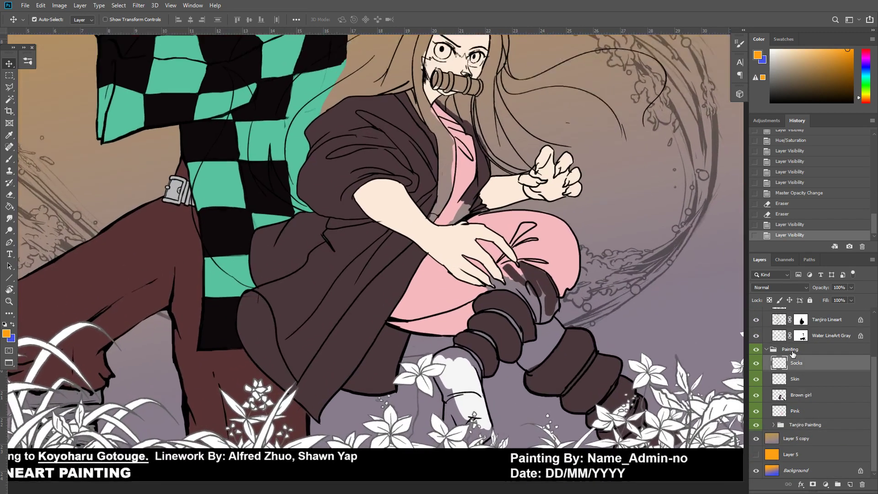
drag(466, 320, 497, 274)
key(b)
drag(511, 360, 504, 384)
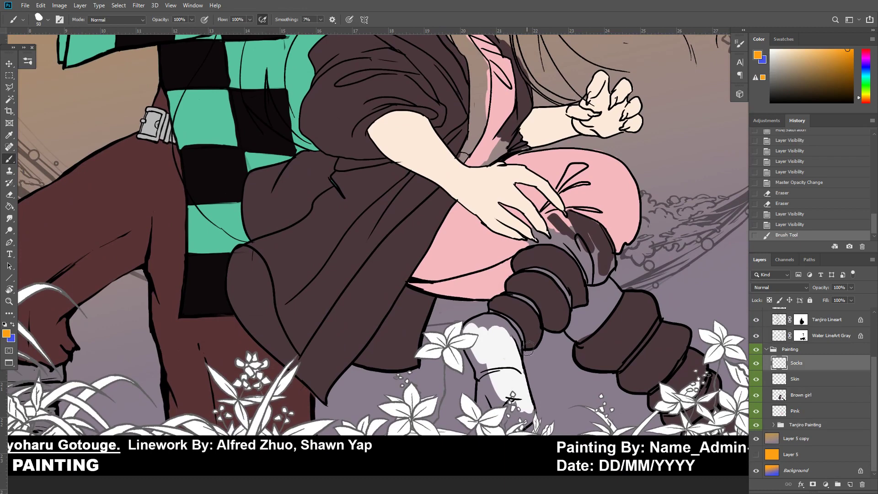
Show the REF group and move the reference picture next to Nezuko's legs
key(v)
scroll(819, 334, up, 3)
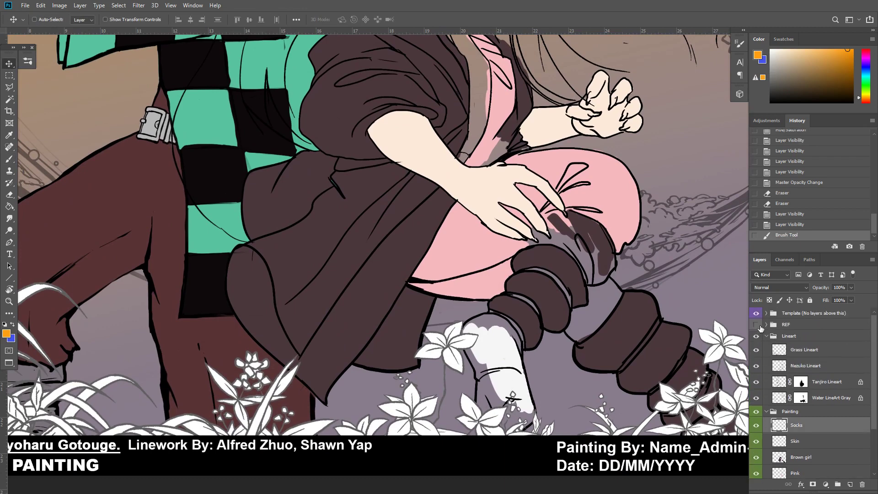
click(757, 325)
click(791, 323)
drag(183, 274, 395, 249)
drag(479, 345, 349, 328)
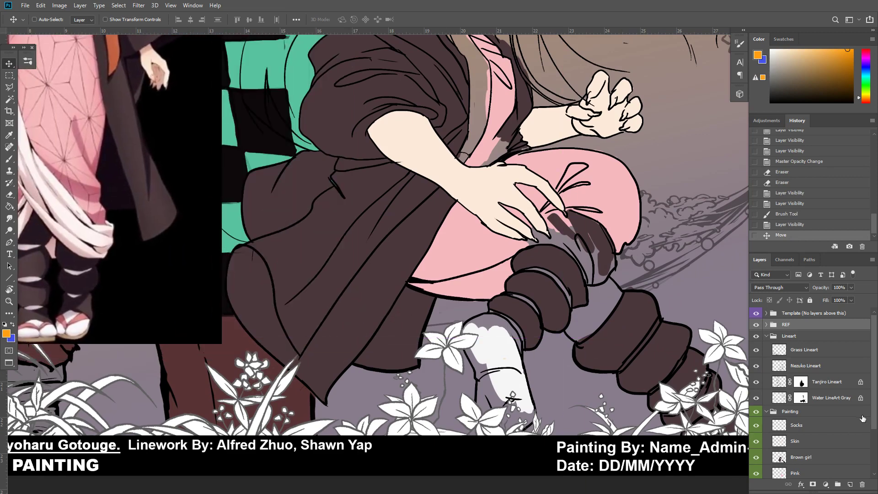
drag(875, 420, 876, 448)
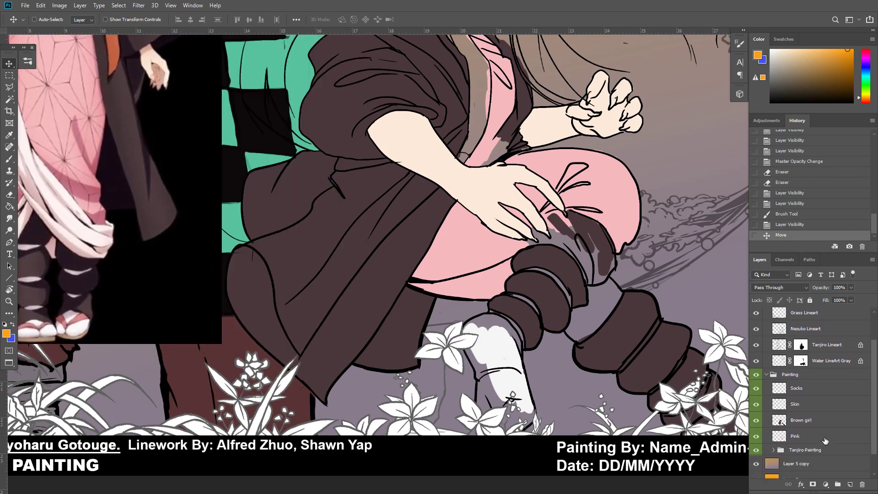
Sample the sock's off-white and paint the uncoloured upper part of Nezuko's sock on the Socks layer
click(809, 388)
key(b)
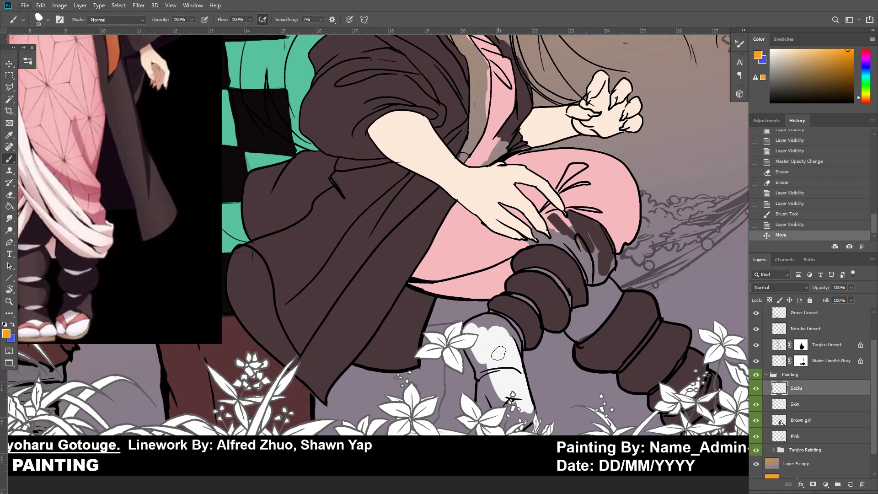
alt+click(492, 373)
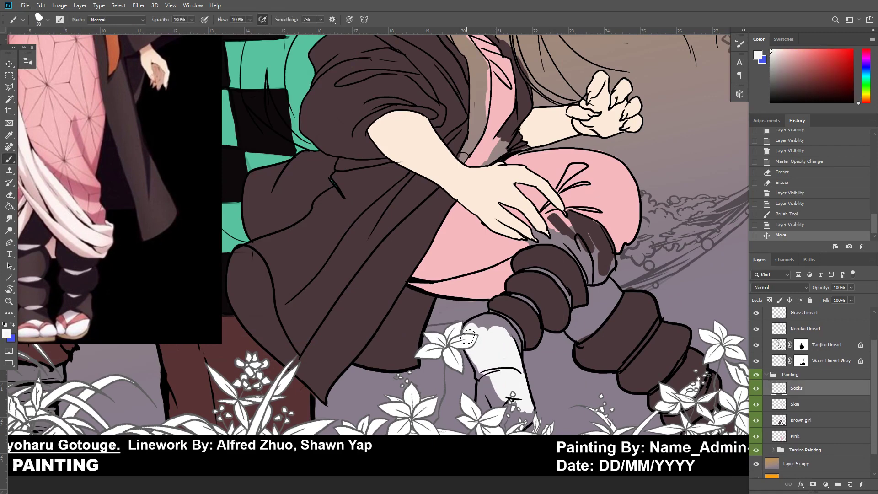
mouse_move(472, 325)
mouse_down()
mouse_move(503, 323)
mouse_move(492, 320)
mouse_move(517, 347)
mouse_up()
key(bracketleft)
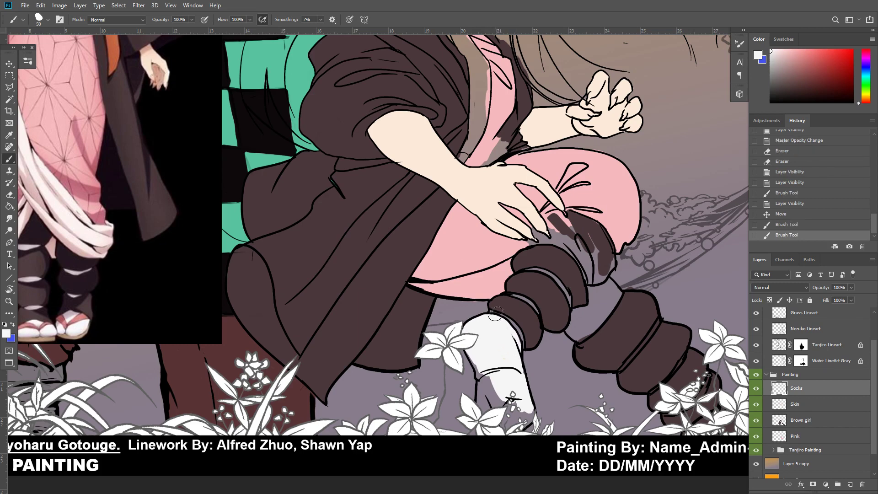
Fill the remaining gaps along the sock's upper edge beneath the dark leg wrap, using a progressively smaller brush
mouse_move(494, 312)
mouse_down()
mouse_move(509, 329)
mouse_move(521, 339)
mouse_up()
key(bracketleft)
key(bracketleft)
key(bracketleft)
key(bracketleft)
key(bracketleft)
drag(513, 328, 522, 341)
drag(507, 322, 522, 359)
mouse_move(500, 364)
mouse_down()
mouse_move(468, 352)
mouse_move(472, 379)
mouse_move(465, 365)
mouse_up()
Erase the off-white overspill around the upper edge of Nezuko's sock and enlarge the brush
key(e)
mouse_move(466, 366)
mouse_down()
mouse_move(486, 380)
mouse_move(478, 402)
mouse_move(479, 386)
mouse_move(483, 403)
mouse_move(497, 387)
mouse_move(485, 367)
mouse_move(490, 407)
mouse_move(494, 376)
mouse_move(493, 390)
mouse_move(482, 417)
mouse_move(491, 430)
mouse_move(494, 397)
mouse_move(502, 402)
mouse_move(504, 394)
mouse_move(521, 423)
mouse_move(527, 419)
mouse_move(531, 312)
mouse_up()
key(b)
key(bracketright)
key(bracketright)
key(bracketright)
key(bracketright)
key(ctrl+plus)
scroll(536, 313, up, 1)
Clean the sock's outer edge with the Eraser and Smudge tools and paint over the leftover mark on its surface
key(e)
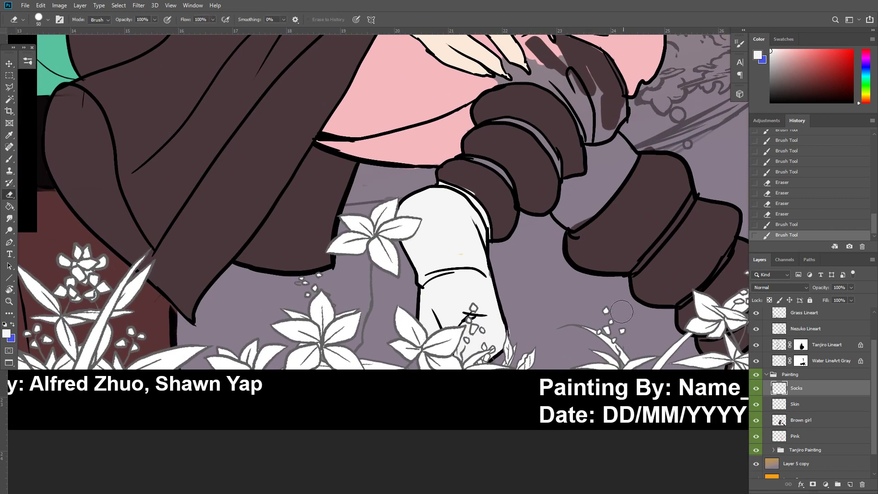
drag(513, 325, 518, 341)
mouse_move(501, 275)
mouse_down()
mouse_move(494, 320)
mouse_move(483, 320)
mouse_move(486, 335)
mouse_up()
key(r)
drag(482, 315, 484, 326)
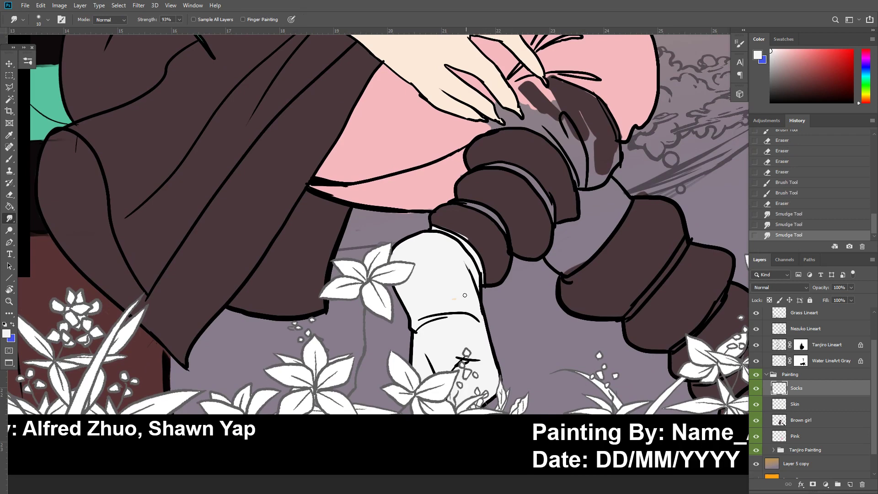
key(b)
mouse_move(455, 301)
mouse_down()
mouse_move(456, 315)
mouse_move(481, 328)
mouse_up()
Paint the gap between the two lowest bands of Nezuko's leg wrap off-white and smudge its end into the lineart
drag(577, 222, 535, 299)
key([)
key([)
key([)
key([)
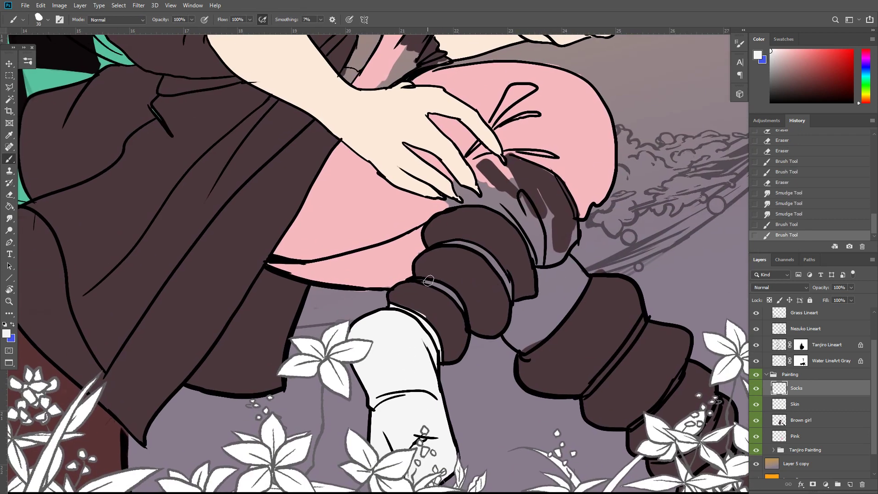
drag(420, 280, 459, 305)
drag(441, 283, 463, 308)
mouse_move(463, 308)
mouse_down()
mouse_move(469, 326)
mouse_move(436, 284)
mouse_move(393, 275)
mouse_move(465, 308)
mouse_up()
key(r)
drag(467, 315, 464, 307)
drag(466, 313, 463, 306)
Paint the next gap up between the leg wrap bands off-white and smooth its edge with the Smudge tool
key(b)
drag(440, 243, 479, 256)
drag(460, 242, 509, 284)
drag(498, 267, 510, 281)
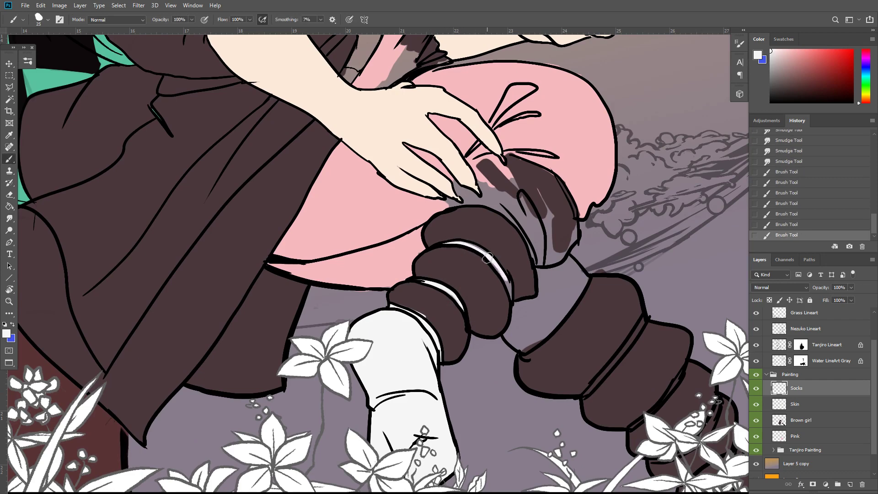
drag(485, 254, 505, 281)
mouse_move(504, 280)
mouse_down()
mouse_move(513, 297)
mouse_move(505, 277)
mouse_up()
key(r)
mouse_move(483, 254)
mouse_down()
mouse_move(493, 263)
mouse_move(460, 241)
mouse_up()
key(b)
Erase stray paint below the hem of Nezuko's pink kimono and around the leg wrap, working across the Socks, Skin and Pink layers
key(b)
key(e)
drag(364, 292, 353, 293)
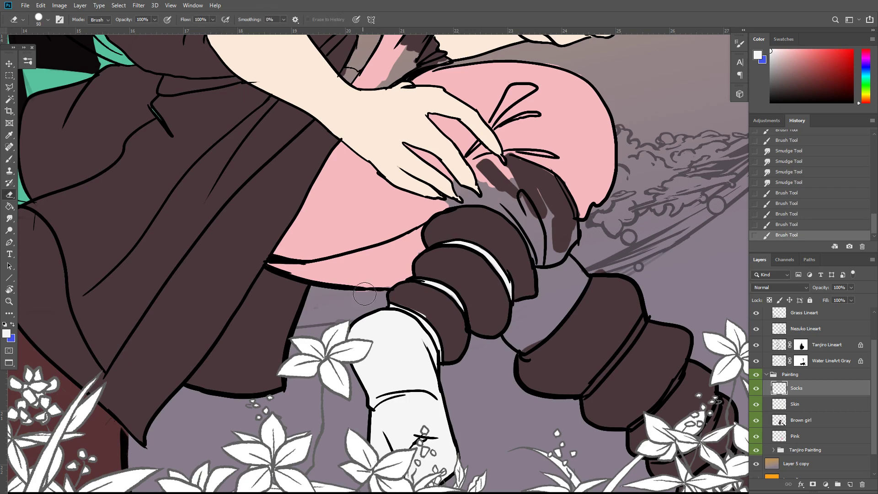
click(800, 416)
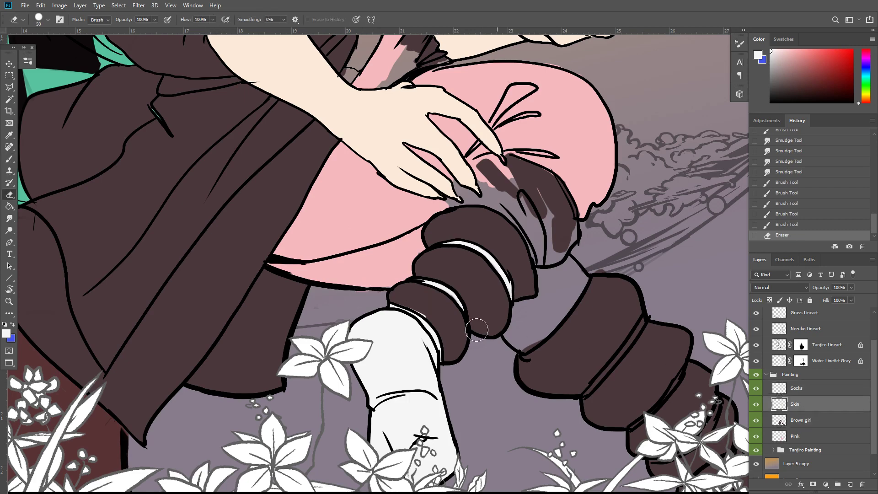
click(795, 404)
mouse_move(366, 295)
mouse_down()
mouse_move(347, 295)
mouse_move(378, 294)
mouse_move(333, 292)
mouse_up()
key(ctrl+z)
click(806, 437)
key(bracketleft)
key(bracketleft)
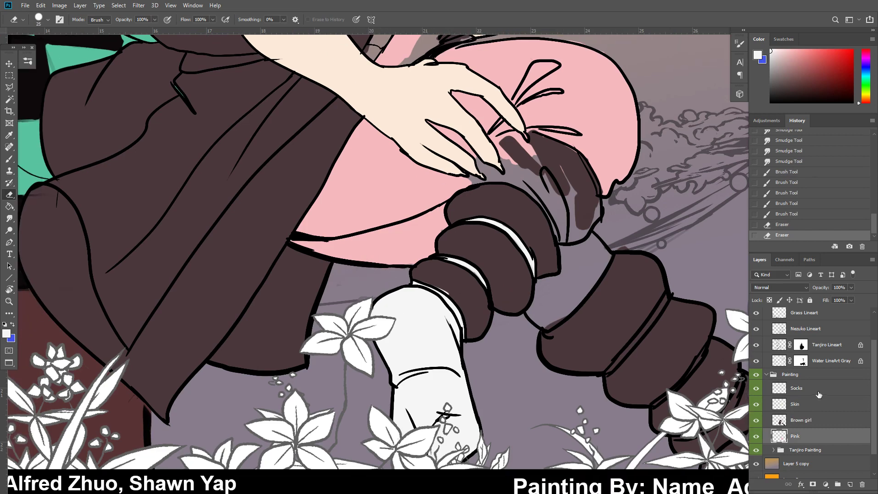
click(819, 393)
mouse_move(453, 293)
mouse_down()
mouse_move(434, 283)
mouse_move(463, 277)
mouse_up()
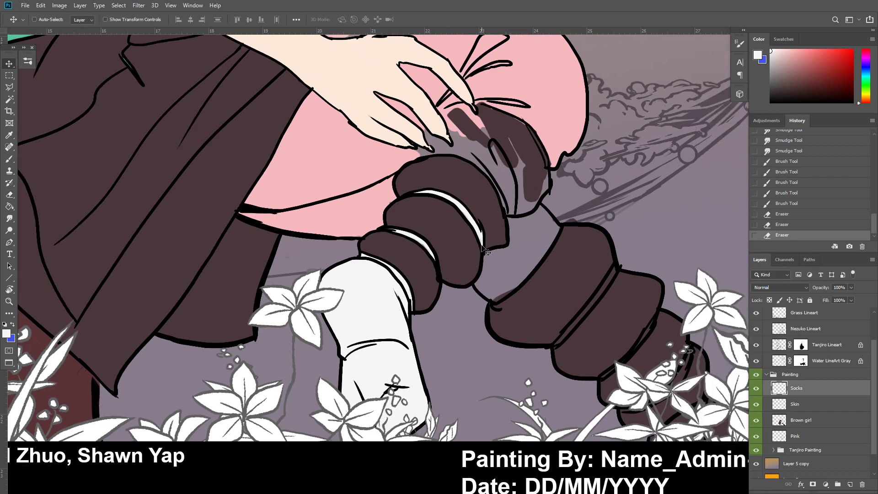
Paint the gap between the two upper bands of Nezuko's other leg wrap off-white and erase the overspill at its end
scroll(484, 249, down, 5)
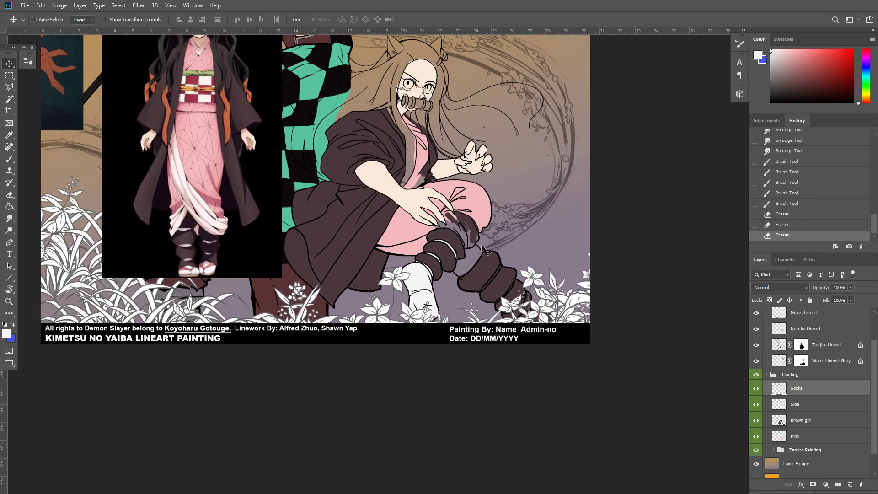
scroll(483, 250, up, 3)
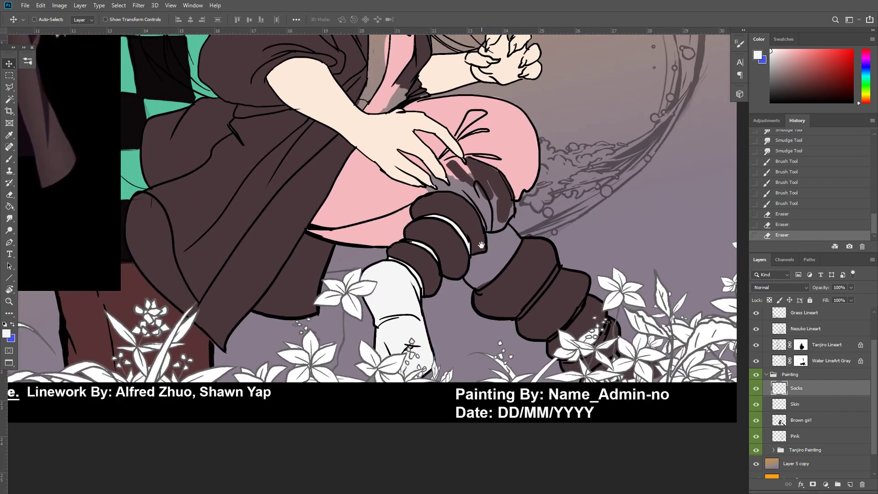
drag(482, 245, 498, 211)
key(b)
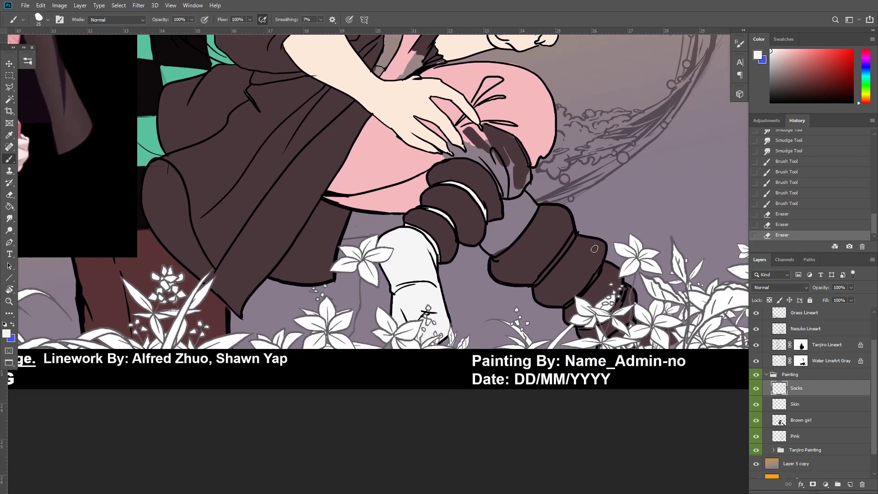
drag(573, 235, 540, 280)
key(e)
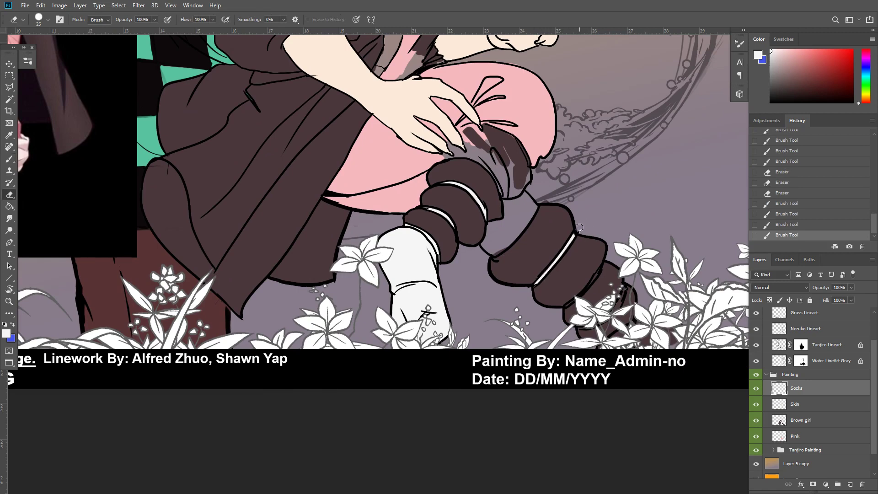
click(580, 234)
Paint the next gap down on the same leg wrap off-white and erase the excess at its lower end
key(b)
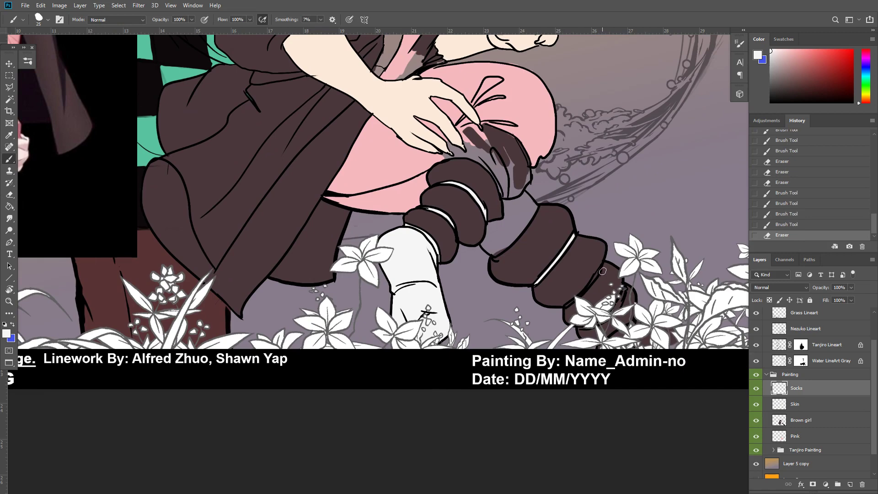
mouse_move(602, 270)
mouse_down()
mouse_move(566, 309)
mouse_move(606, 271)
mouse_move(561, 311)
mouse_up()
key(e)
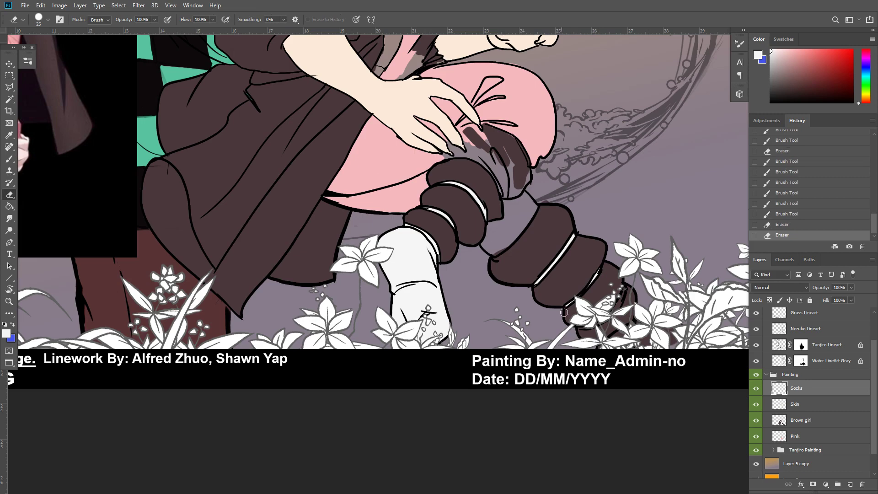
click(564, 312)
Touch up the lowest wrap gap beside the flowers with off-white and erase the paint outside the lineart
key(b)
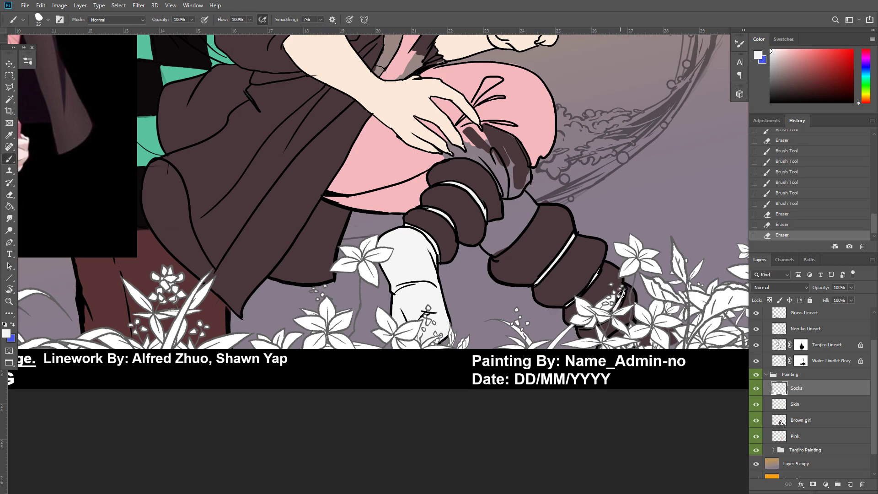
drag(624, 288, 618, 306)
key(e)
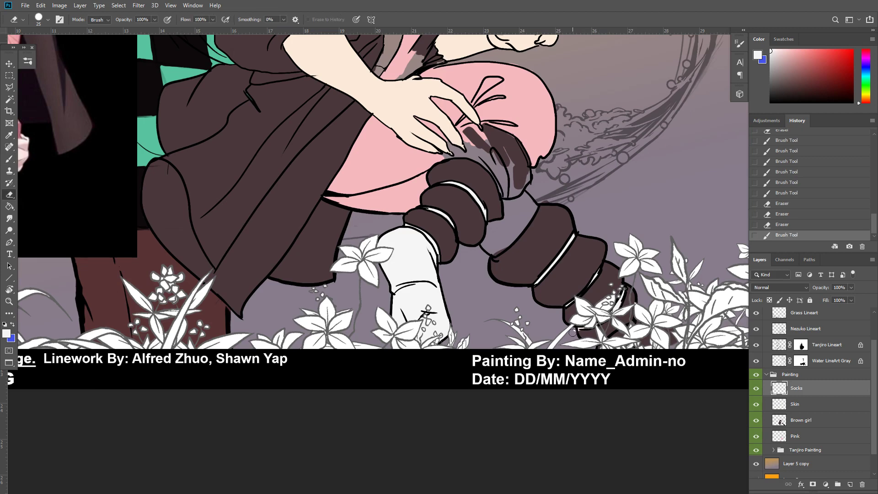
click(574, 331)
drag(623, 320, 614, 357)
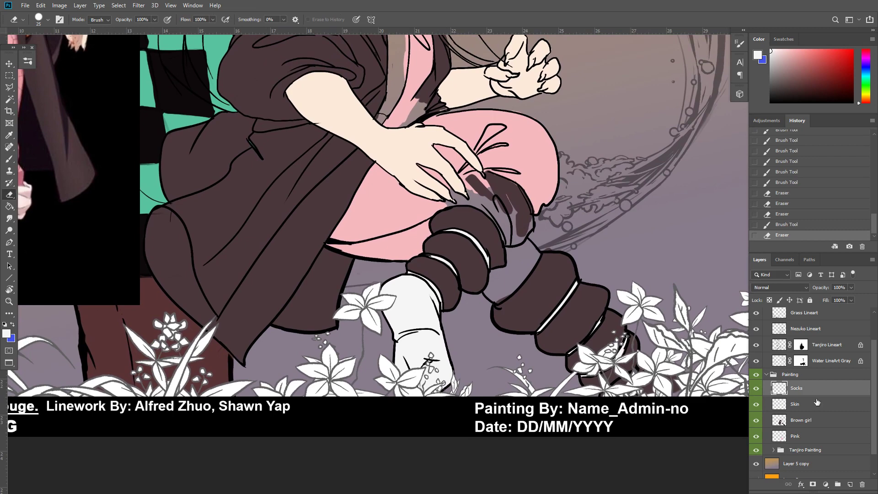
On the Brown girl layer, erase stray brown along the leg wrap's upper edge and the rough brown strokes over the knee
click(813, 421)
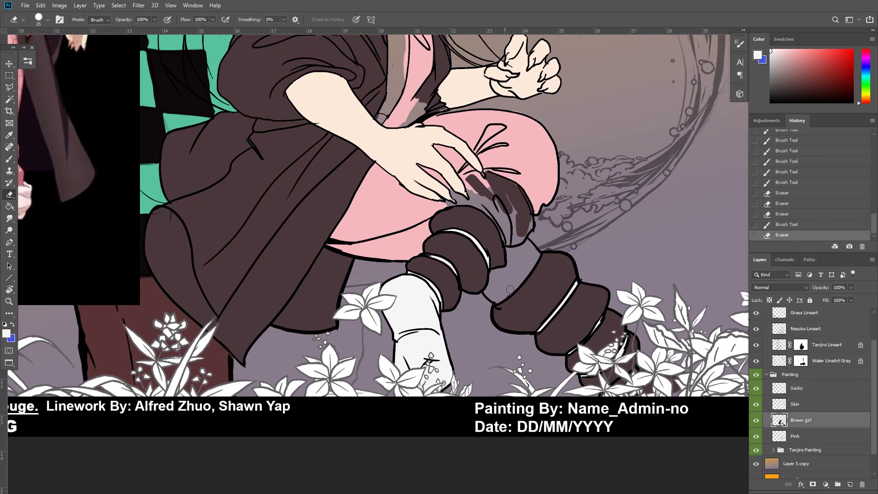
mouse_move(498, 302)
mouse_down()
mouse_move(540, 252)
mouse_move(557, 247)
mouse_up()
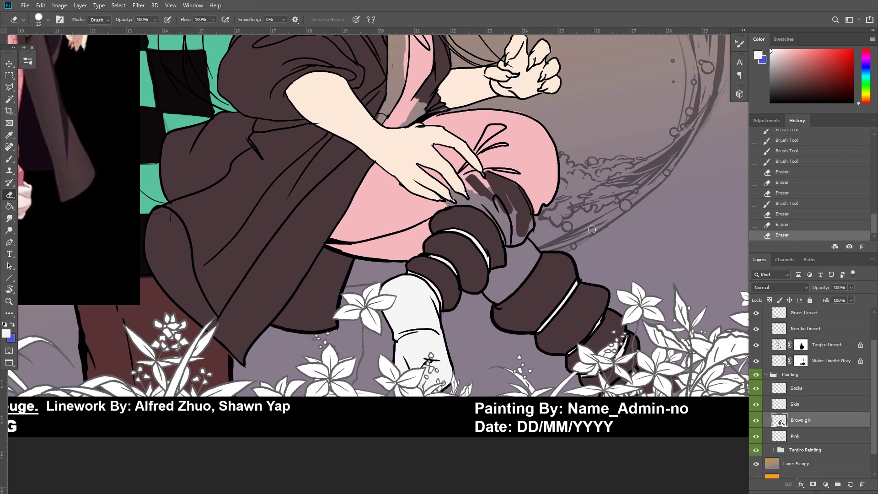
scroll(592, 232, down, 3)
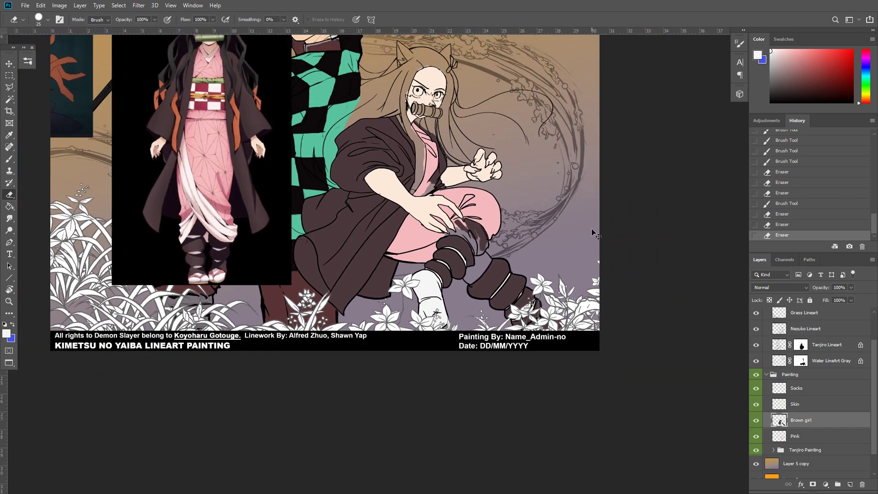
scroll(596, 235, up, 3)
drag(504, 253, 541, 304)
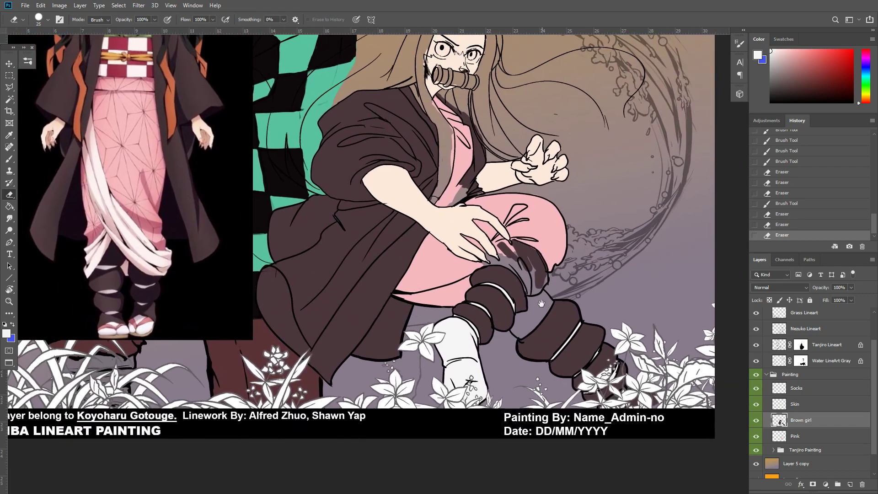
key(bracketright)
key(bracketright)
mouse_move(493, 237)
mouse_down()
mouse_move(518, 258)
mouse_move(532, 256)
mouse_move(539, 294)
mouse_move(533, 276)
mouse_move(540, 283)
mouse_up()
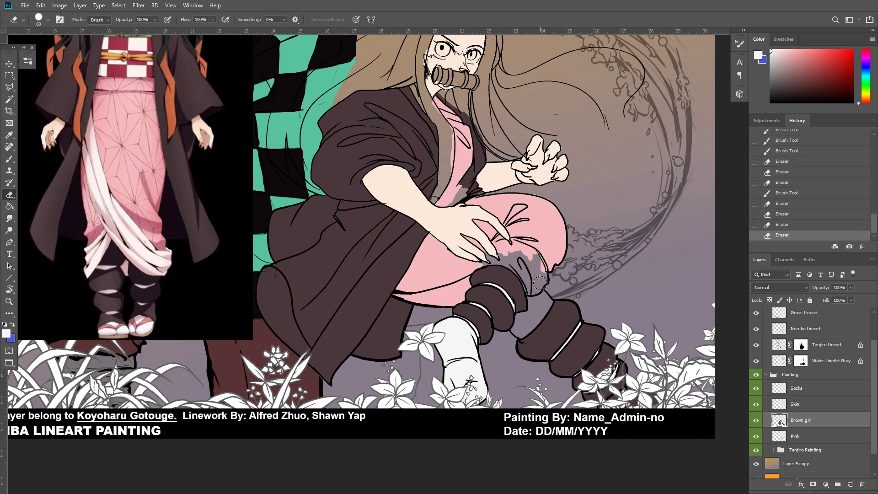
On the Pink layer, sample the kimono pink and fill the area between the knee and the far leg wrap
key(alt+bracketleft)
key(b)
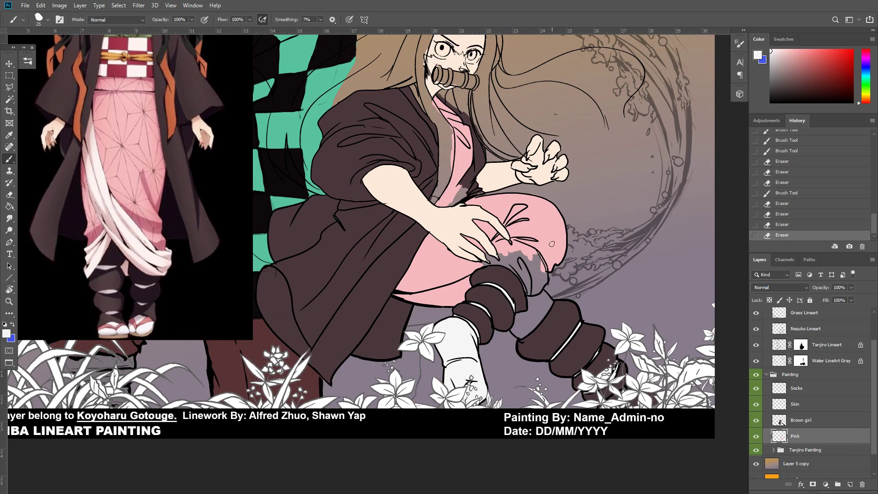
key(x)
alt+click(552, 266)
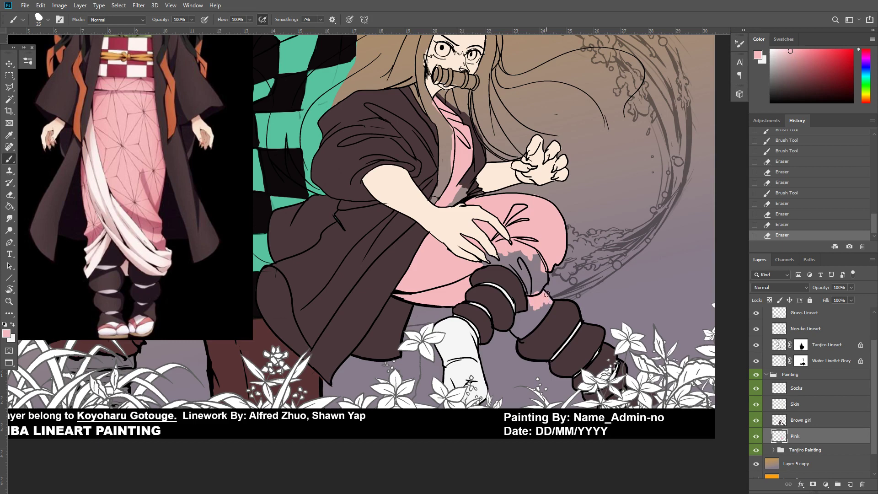
mouse_move(548, 298)
mouse_down()
mouse_move(543, 315)
mouse_move(536, 302)
mouse_up()
drag(536, 319, 535, 318)
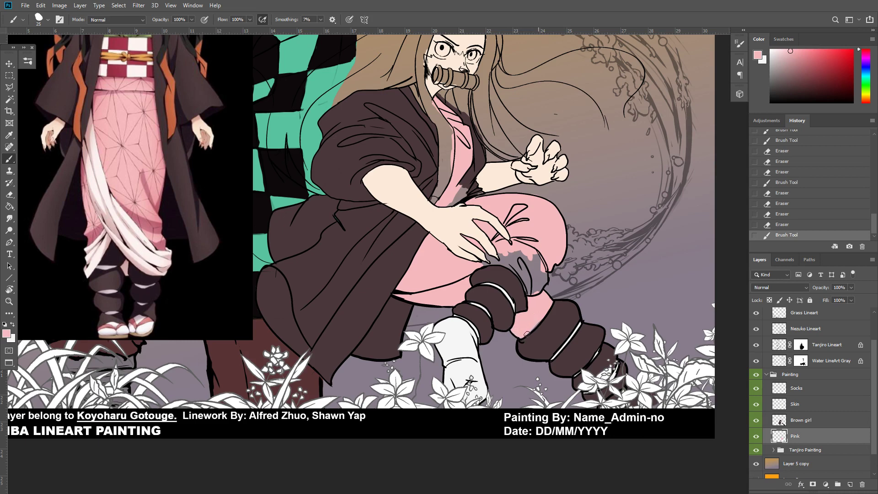
mouse_move(544, 307)
mouse_down()
mouse_move(542, 296)
mouse_move(530, 322)
mouse_up()
Paint the unfilled patch of kimono below Nezuko's hand pink with a larger brush
drag(509, 285, 537, 329)
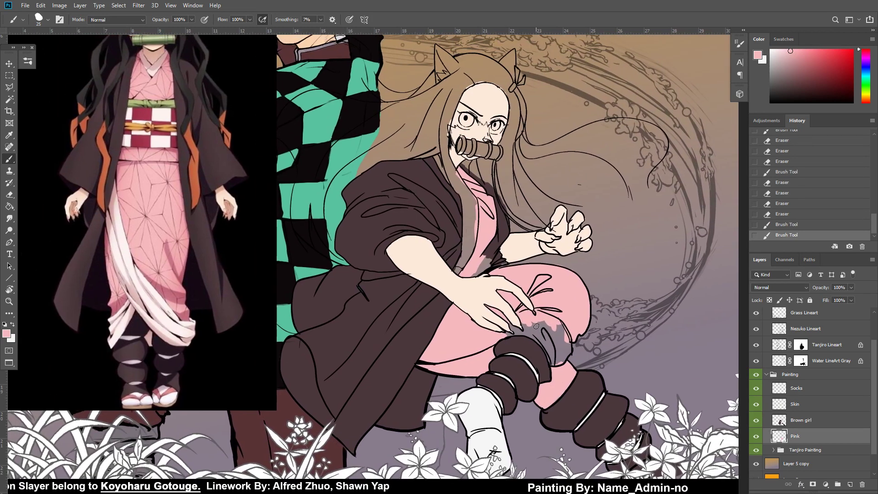
key(ctrl+minus)
key(ctrl+minus)
key(ctrl+plus)
key(ctrl+plus)
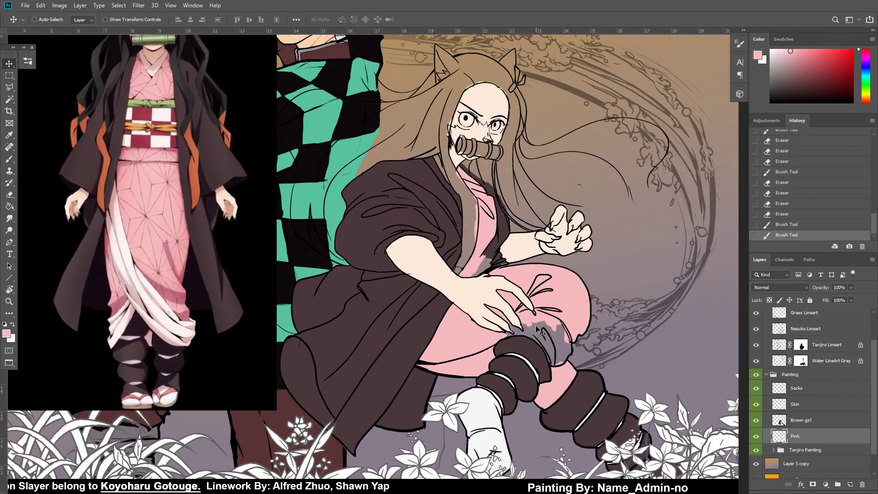
scroll(539, 332, down, 2)
key(b)
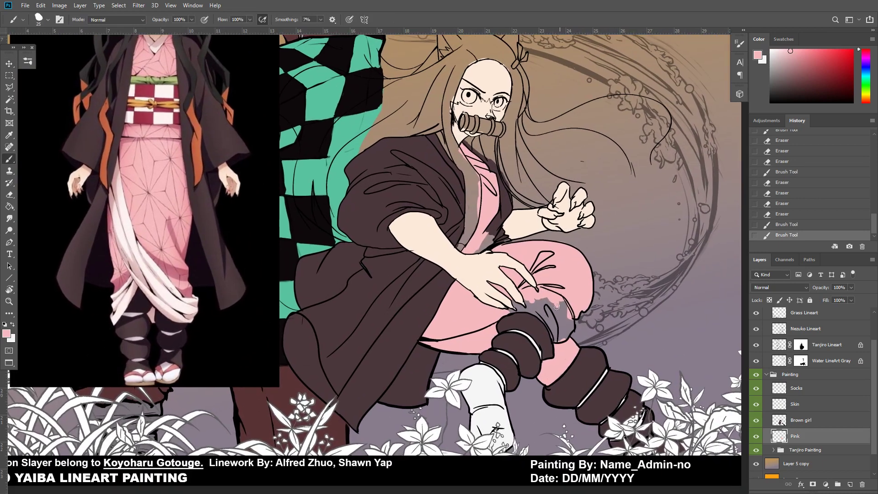
click(552, 307)
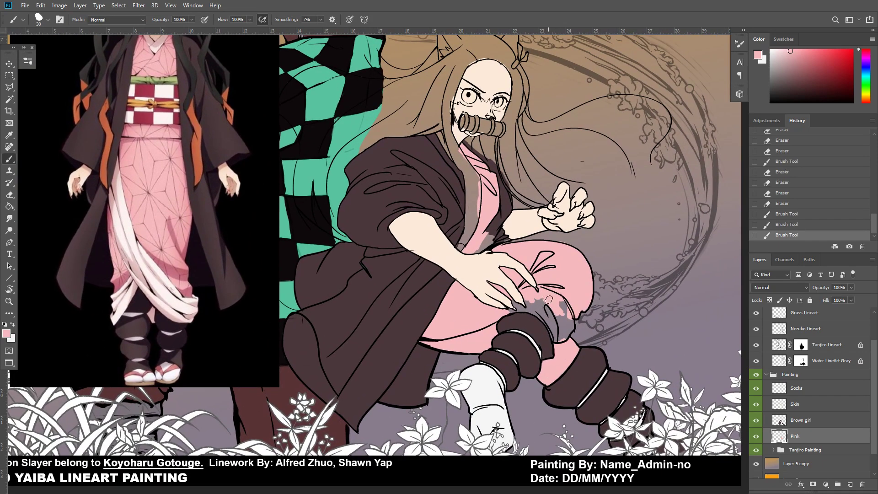
key(bracketright)
key(bracketright)
key(bracketright)
mouse_move(561, 319)
mouse_down()
mouse_move(572, 323)
mouse_move(567, 332)
mouse_move(554, 327)
mouse_move(550, 307)
mouse_move(530, 303)
mouse_move(551, 325)
mouse_move(537, 313)
mouse_up()
key(ctrl+plus)
Erase the pink overspill outside the knee's outer contour with a smaller eraser
key(e)
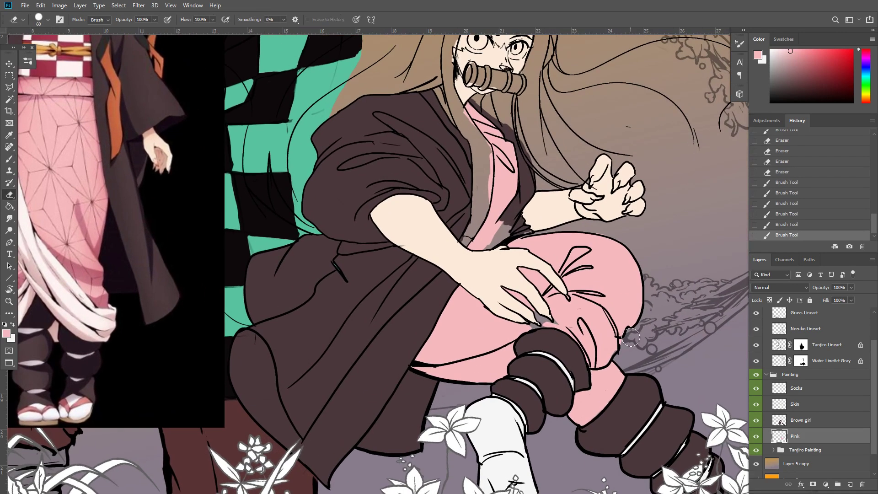
key(bracketleft)
key(bracketleft)
key(bracketleft)
key(bracketleft)
key(bracketleft)
key(bracketleft)
drag(623, 335, 605, 355)
Fill the remaining gaps around the knee folds and beneath the fingertips with pink, using a smaller brush for the tight spots
key(b)
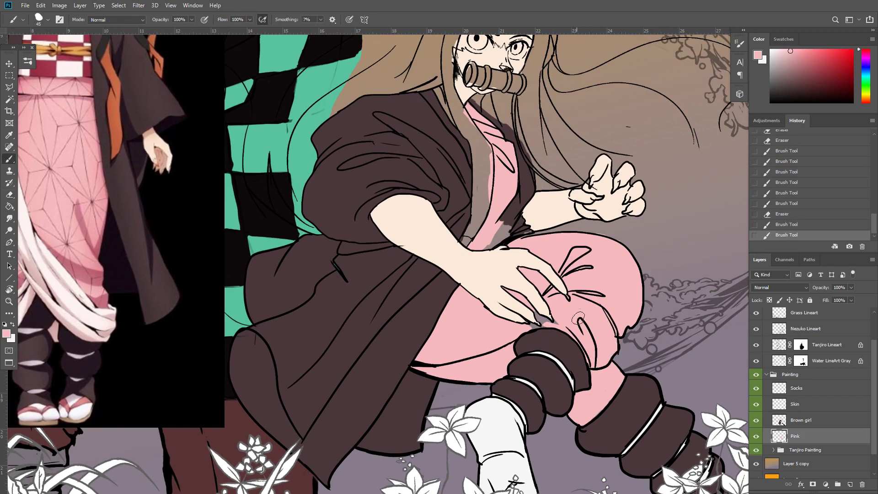
mouse_move(578, 319)
mouse_down()
mouse_move(582, 309)
mouse_move(556, 312)
mouse_up()
key(bracketleft)
key(bracketleft)
key(bracketleft)
key(bracketleft)
key(bracketleft)
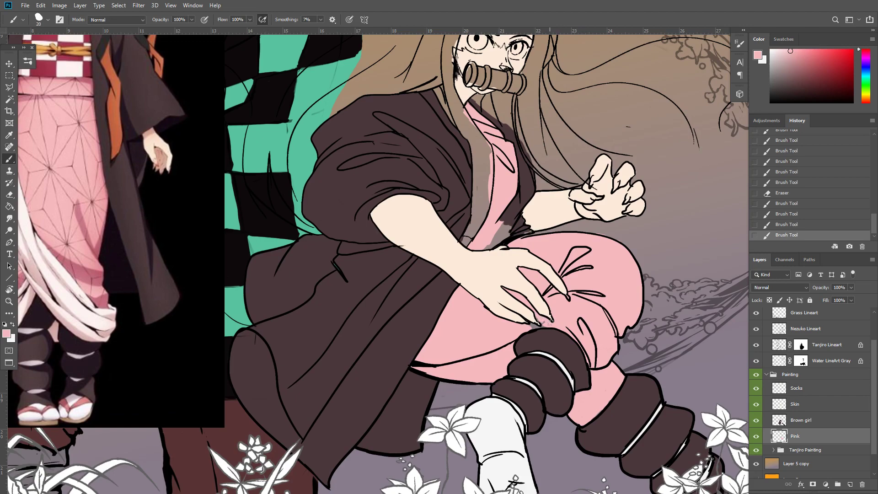
drag(542, 322, 535, 326)
Sample the black hair colour from the Nezuko reference picture as the foreground colour
key(ctrl+minus)
key(ctrl+minus)
key(ctrl+minus)
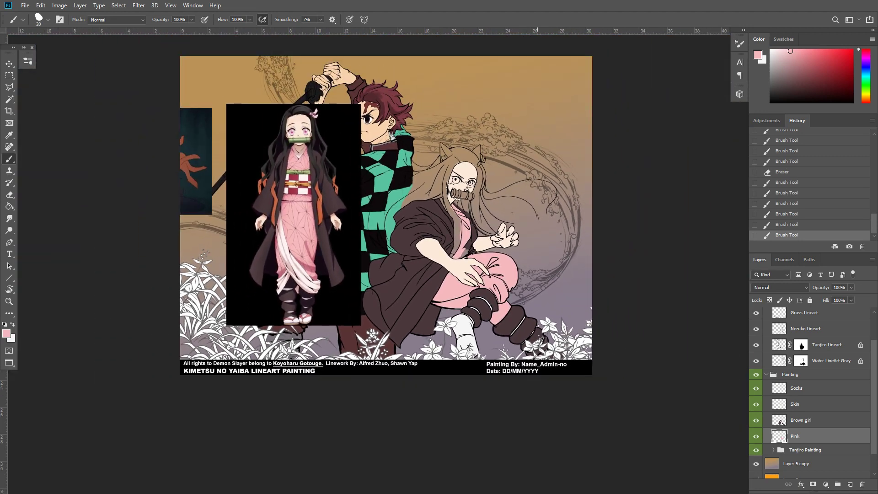
key(ctrl+plus)
key(ctrl+plus)
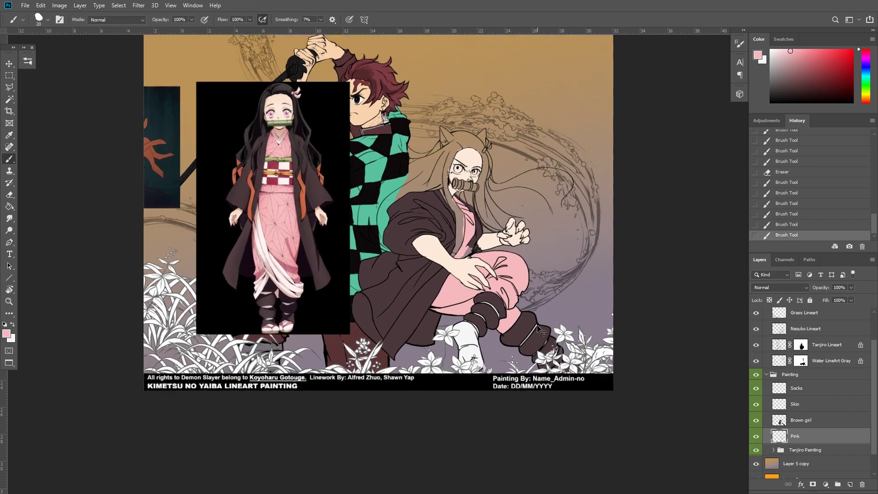
drag(413, 216, 457, 292)
drag(415, 258, 460, 299)
key(x)
alt+click(272, 96)
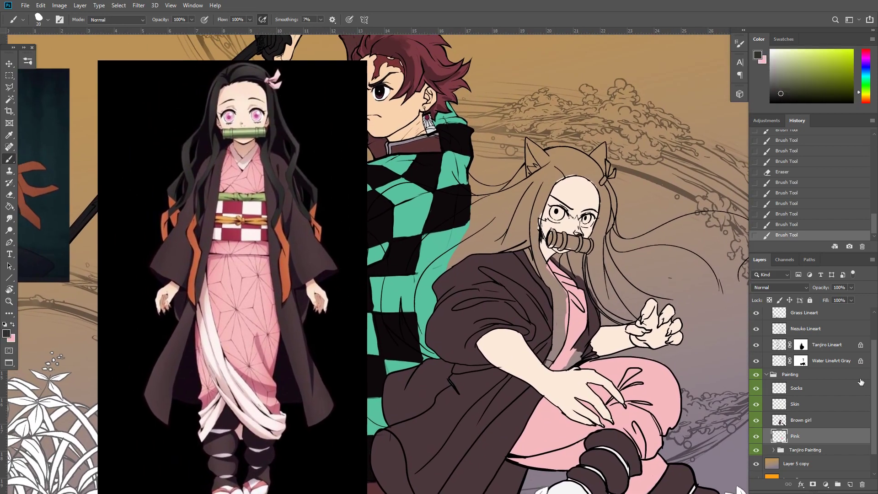
Create a new layer above Socks and name it Black hair
click(822, 390)
click(850, 485)
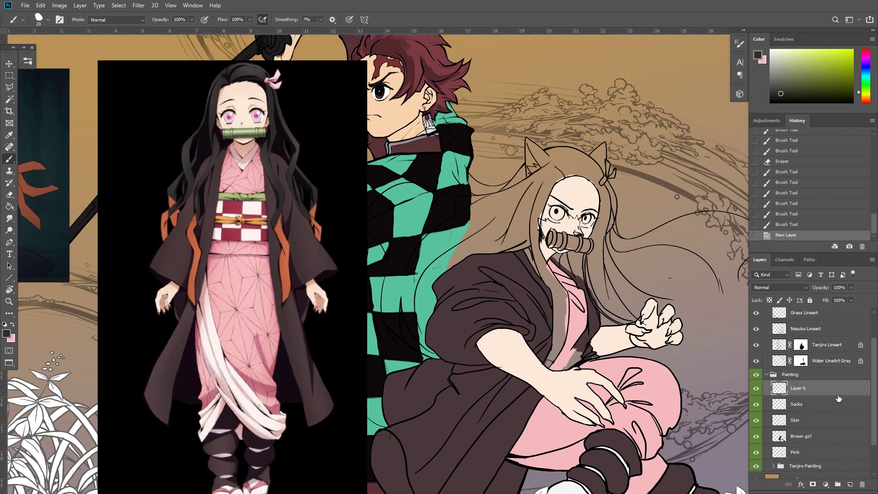
double_click(800, 390)
text(Black hair)
key(Return)
key(Escape)
Dab the dark hair colour beside Nezuko's eye and hide the REF group
drag(592, 219, 590, 224)
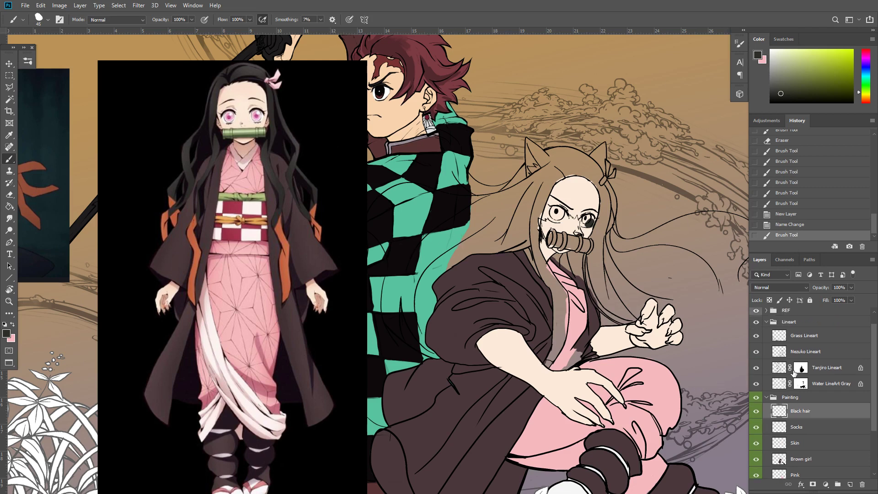
scroll(787, 380, up, 2)
scroll(787, 361, up, 1)
click(756, 324)
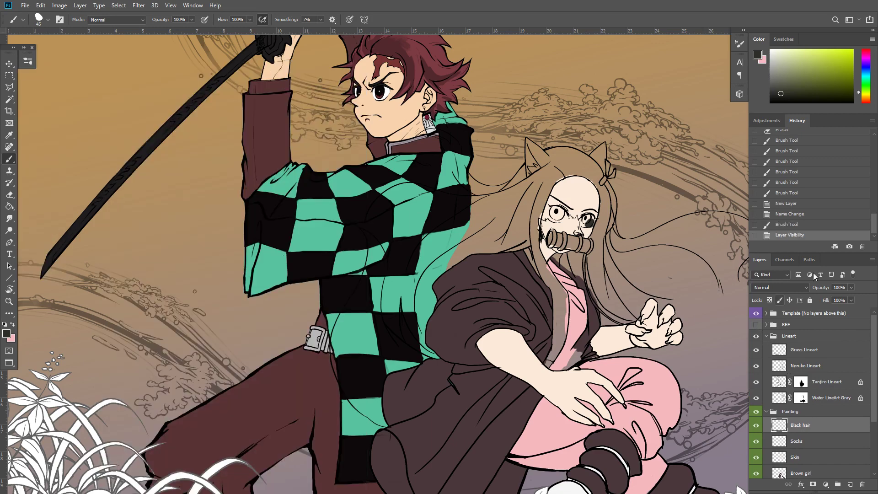
Capture a screenshot of the artwork with the Black hair layer temporarily hidden
click(757, 426)
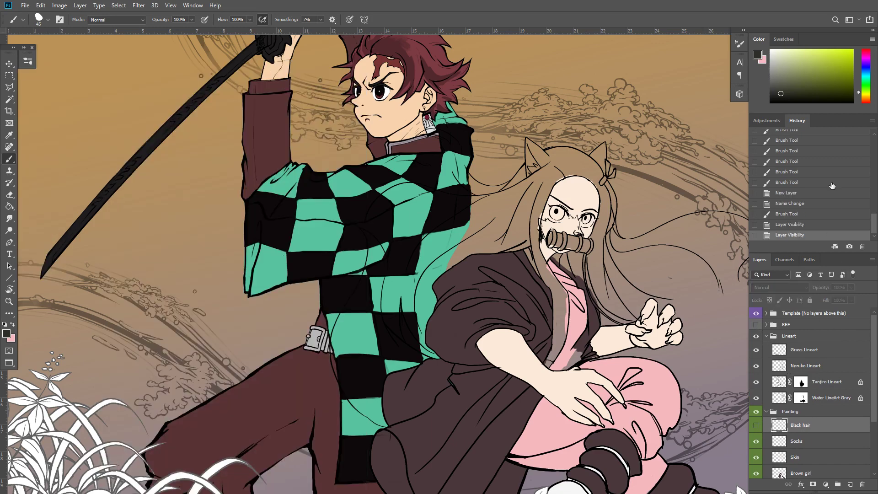
key(Print)
drag(720, 36, 30, 491)
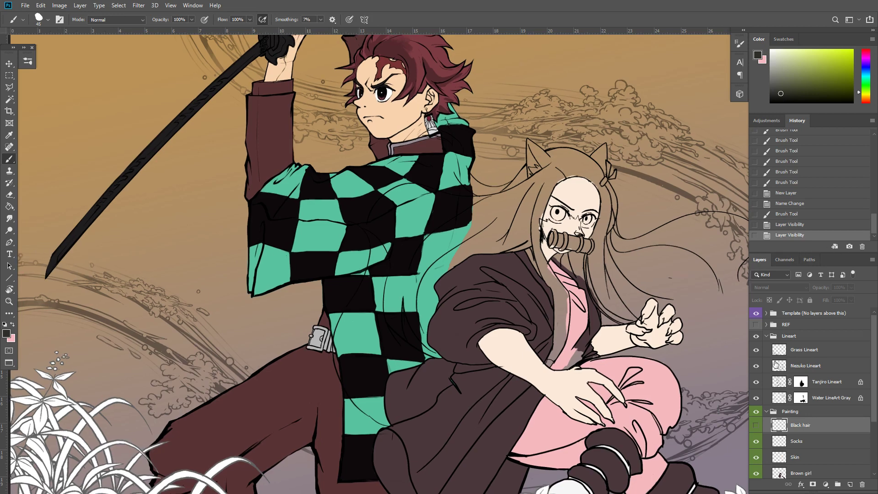
click(756, 425)
On the Black hair layer, erase the dark dab beside Nezuko's eye and clear a rectangular area around her head
drag(598, 255, 588, 265)
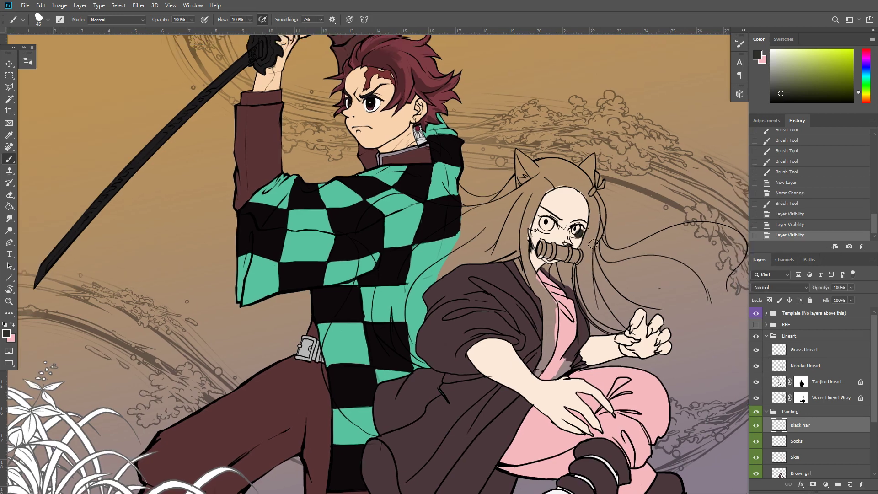
key(e)
mouse_move(591, 234)
mouse_down()
mouse_move(574, 243)
mouse_move(585, 229)
mouse_up()
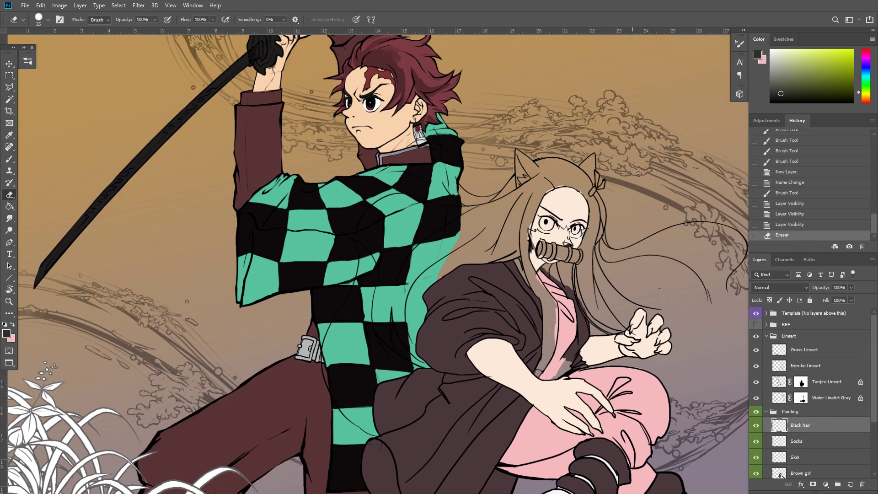
key(m)
drag(417, 154, 668, 248)
key(Delete)
key(ctrl+d)
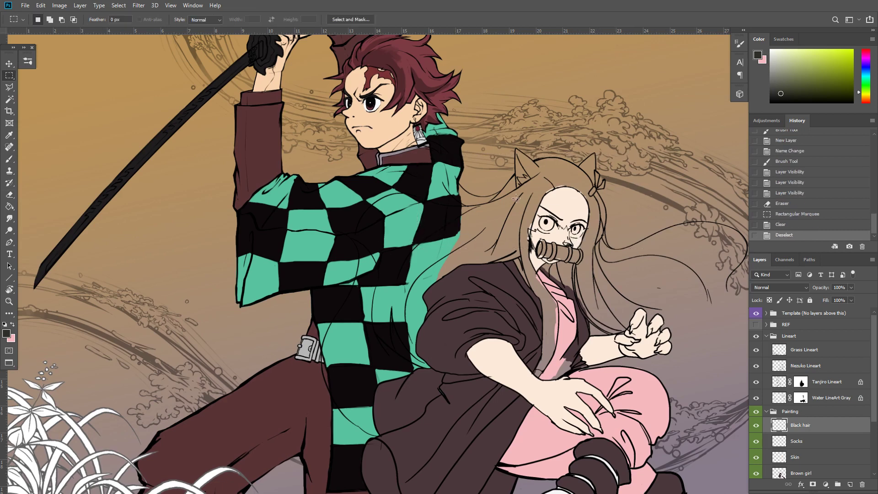
Paint dark strokes on Nezuko's back-swept hair behind her ear and beside her cheek, rotating the canvas to follow the strands
key(b)
mouse_move(535, 184)
mouse_down()
mouse_move(501, 208)
mouse_move(485, 208)
mouse_move(408, 280)
mouse_up()
key(r)
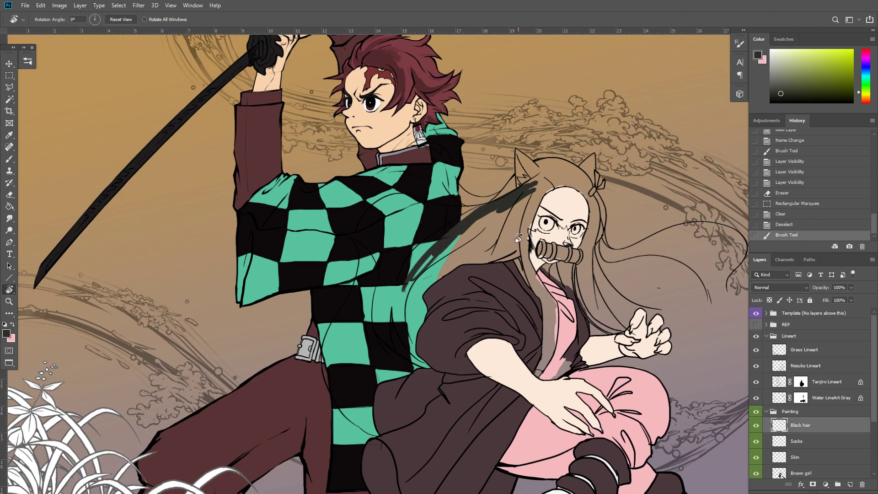
mouse_move(459, 249)
mouse_down()
mouse_move(494, 293)
mouse_move(589, 365)
mouse_move(552, 290)
mouse_up()
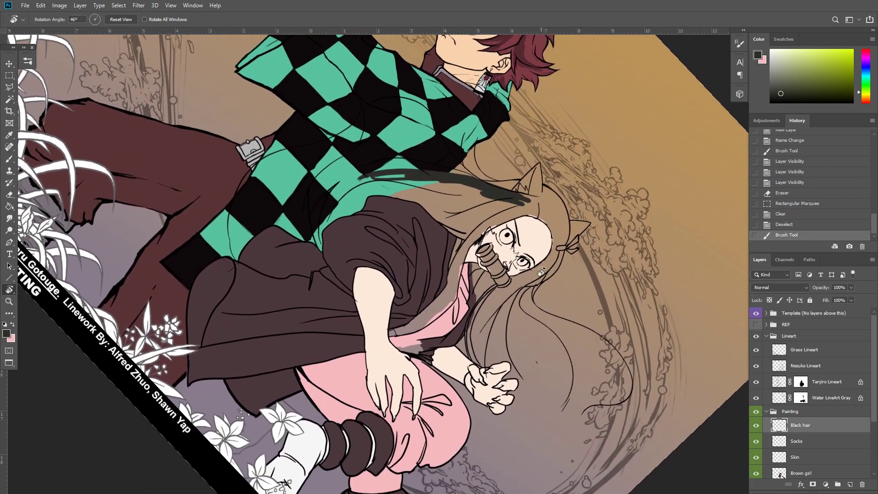
key(b)
mouse_move(551, 259)
mouse_down()
mouse_move(504, 281)
mouse_move(533, 272)
mouse_move(501, 290)
mouse_move(541, 266)
mouse_move(488, 306)
mouse_move(503, 283)
mouse_move(492, 300)
mouse_move(503, 282)
mouse_up()
drag(479, 311, 474, 347)
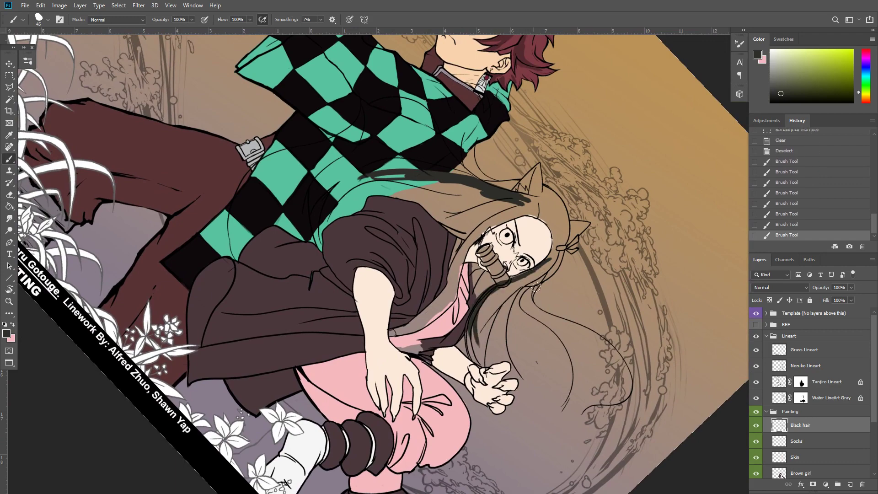
Rotate the canvas further and paint dark strands along the hair lock from Nezuko's muzzle to her raised hand
key(r)
mouse_move(586, 313)
mouse_down()
mouse_move(522, 348)
mouse_move(505, 295)
mouse_up()
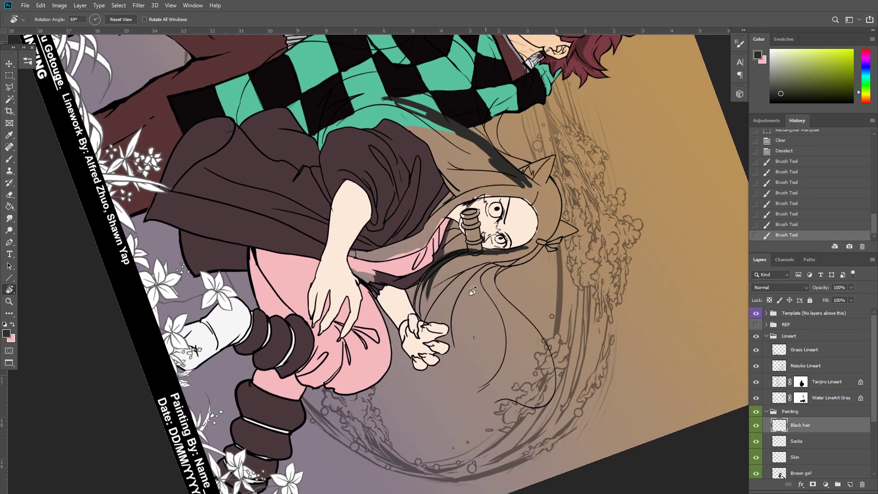
key(b)
mouse_move(453, 260)
mouse_down()
mouse_move(422, 311)
mouse_move(433, 277)
mouse_move(422, 321)
mouse_up()
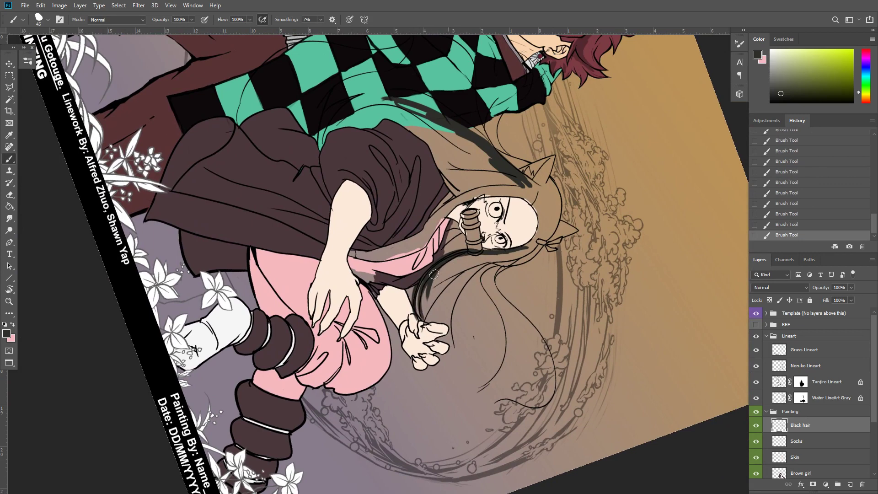
drag(433, 272, 429, 341)
mouse_move(470, 258)
mouse_down()
mouse_move(440, 325)
mouse_move(472, 270)
mouse_move(447, 311)
mouse_move(457, 267)
mouse_move(512, 410)
mouse_move(463, 267)
mouse_move(439, 318)
mouse_move(460, 256)
mouse_move(455, 341)
mouse_up()
drag(456, 276, 452, 281)
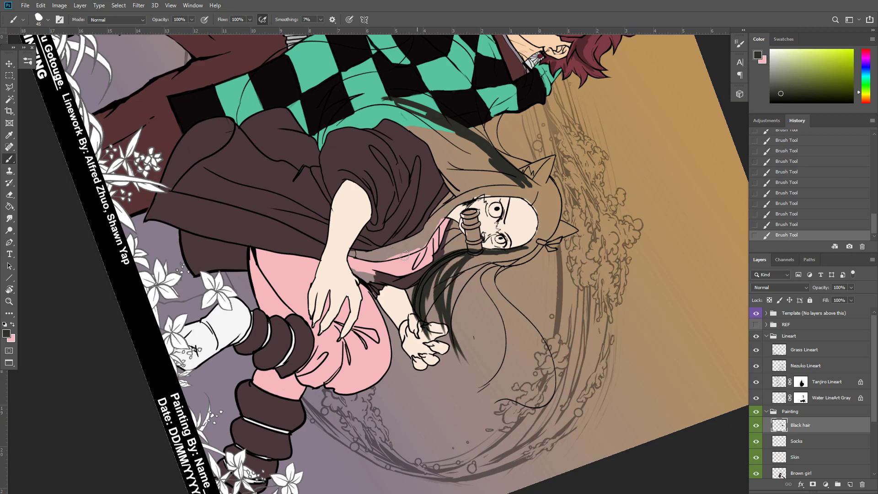
Fill the gaps in the hair lock above the raised hand and thicken the dark hair beside Nezuko's cheek
click(40, 23)
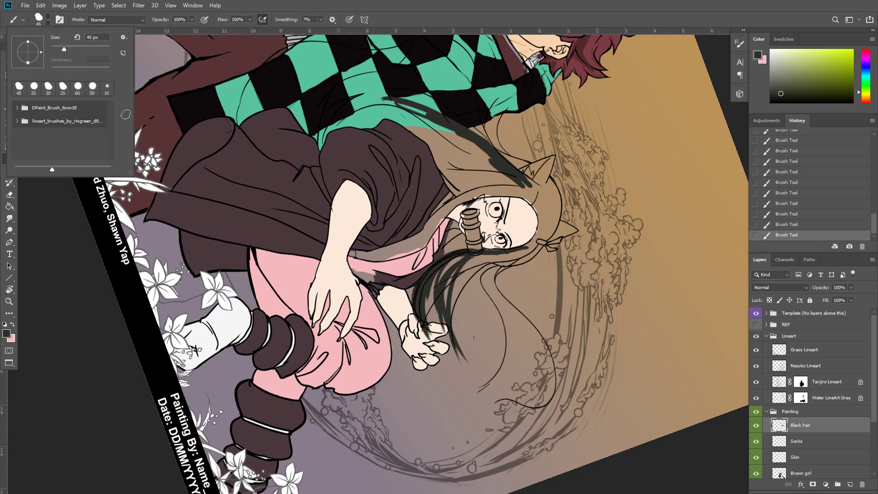
click(41, 21)
drag(445, 268, 429, 329)
mouse_move(454, 269)
mouse_down()
mouse_move(435, 318)
mouse_move(427, 301)
mouse_up()
mouse_move(462, 270)
mouse_down()
mouse_move(444, 316)
mouse_move(448, 298)
mouse_up()
mouse_move(471, 262)
mouse_down()
mouse_move(449, 321)
mouse_move(457, 288)
mouse_move(473, 271)
mouse_move(453, 319)
mouse_up()
drag(509, 263, 464, 280)
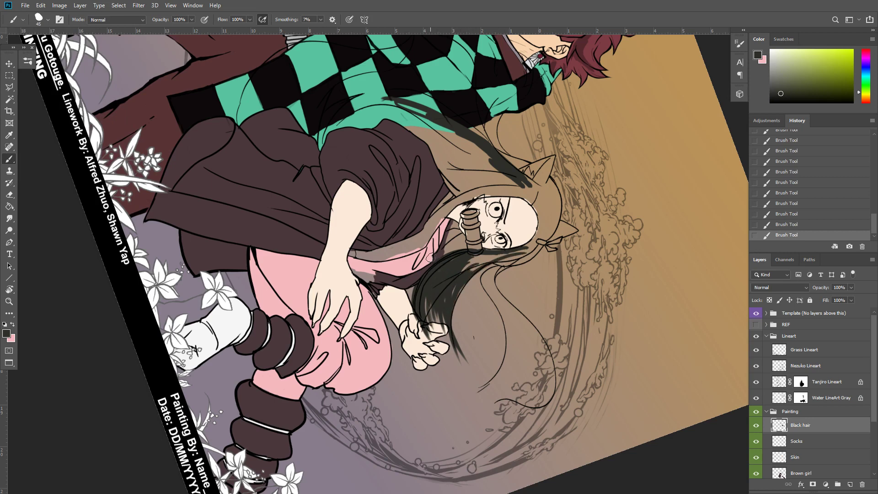
Open the brush library, choose Sampled Brush 1 7 at 45 px, and close the brush settings
key(F5)
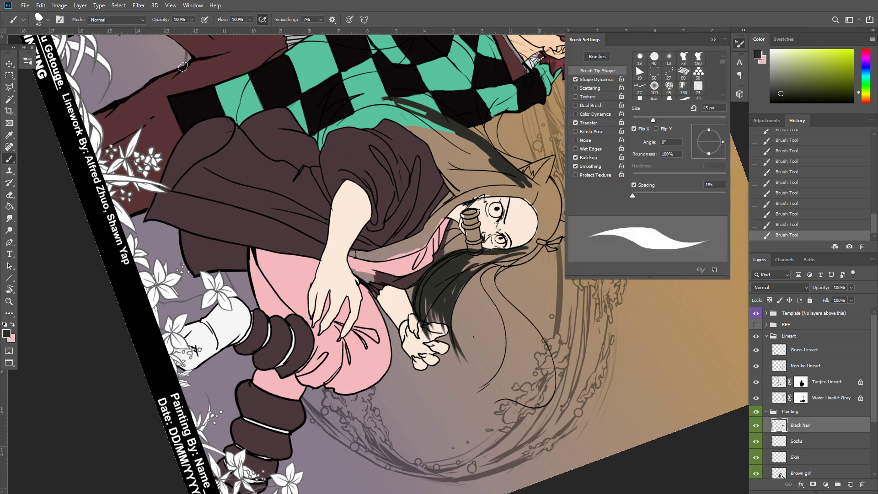
click(603, 56)
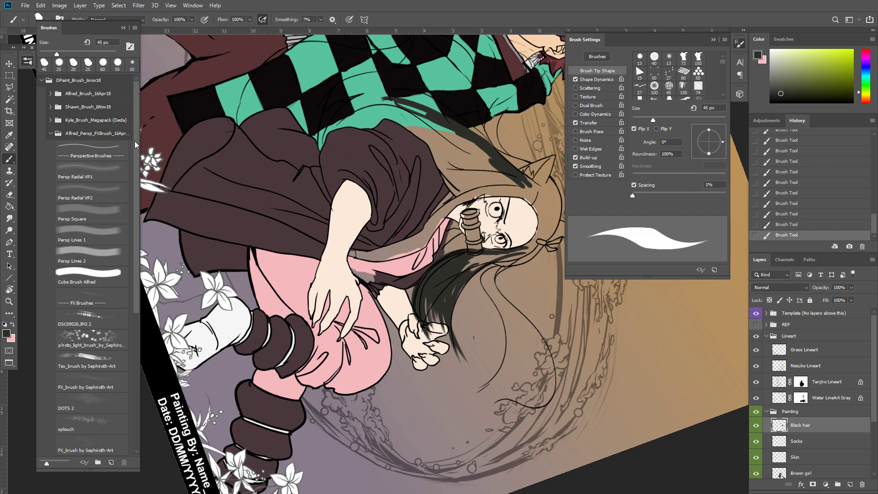
mouse_move(137, 144)
mouse_down()
mouse_move(138, 274)
mouse_move(161, 368)
mouse_up()
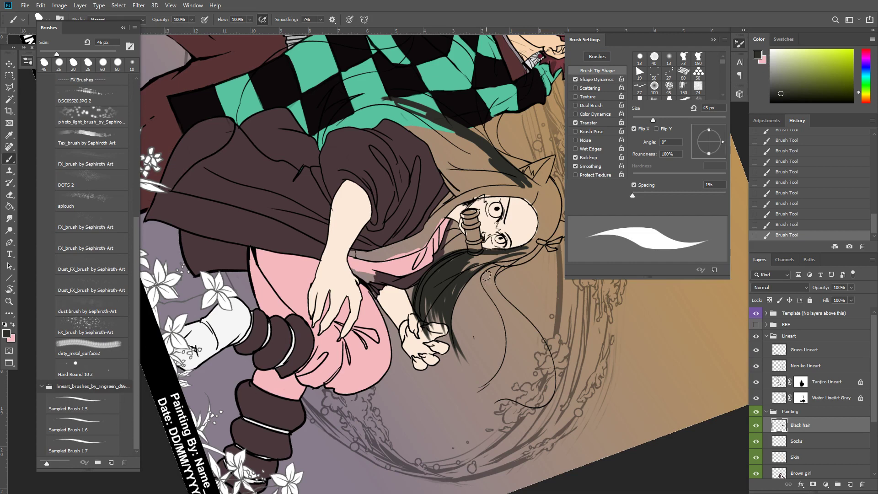
key(period)
mouse_move(93, 27)
mouse_down()
mouse_move(93, 37)
mouse_move(77, 42)
mouse_move(93, 37)
mouse_up()
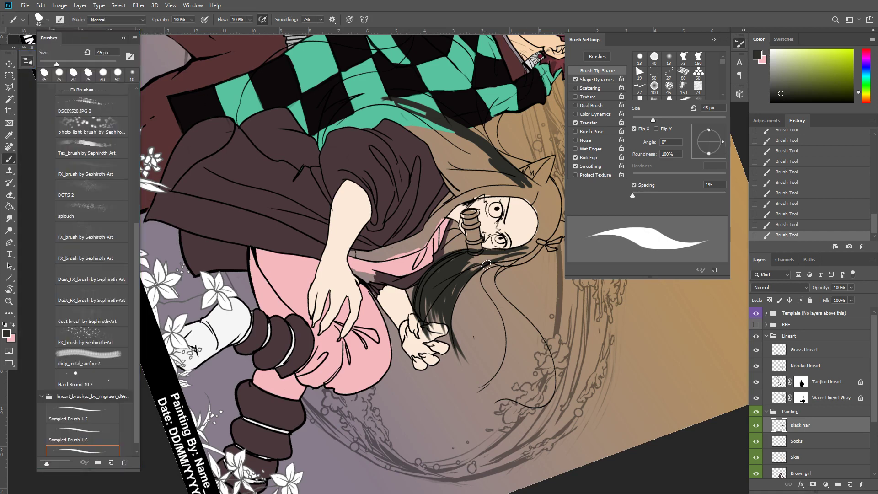
click(739, 44)
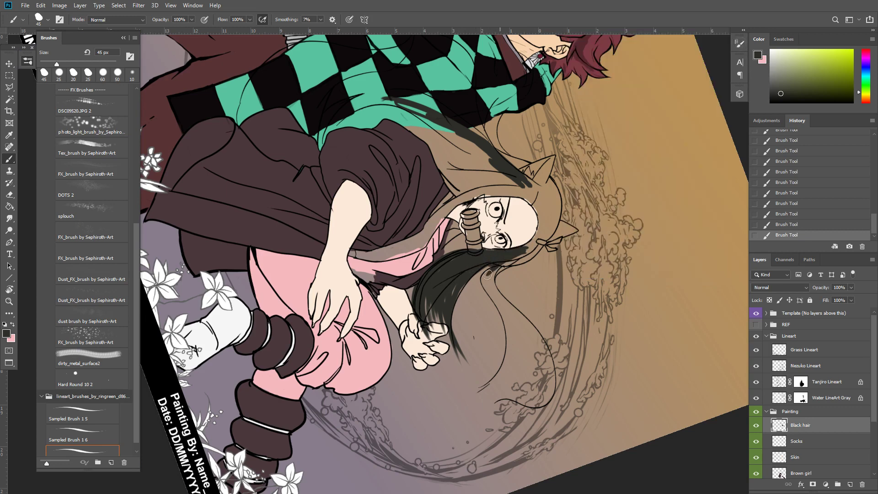
Paint the two long wind-blown strands that branch away from the main lock behind Nezuko's head
mouse_move(497, 265)
mouse_down()
mouse_move(486, 283)
mouse_move(509, 340)
mouse_up()
mouse_move(487, 287)
mouse_down()
mouse_move(497, 360)
mouse_move(481, 397)
mouse_up()
drag(499, 267, 539, 356)
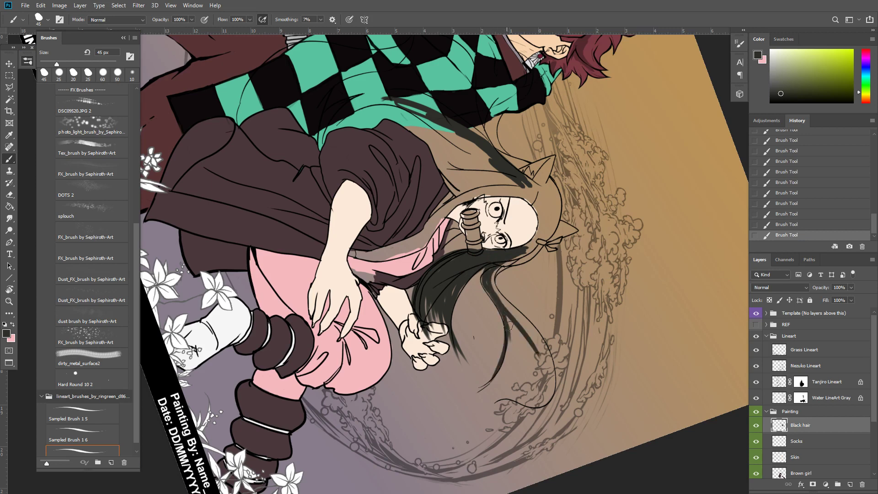
drag(498, 298, 525, 396)
drag(505, 298, 538, 392)
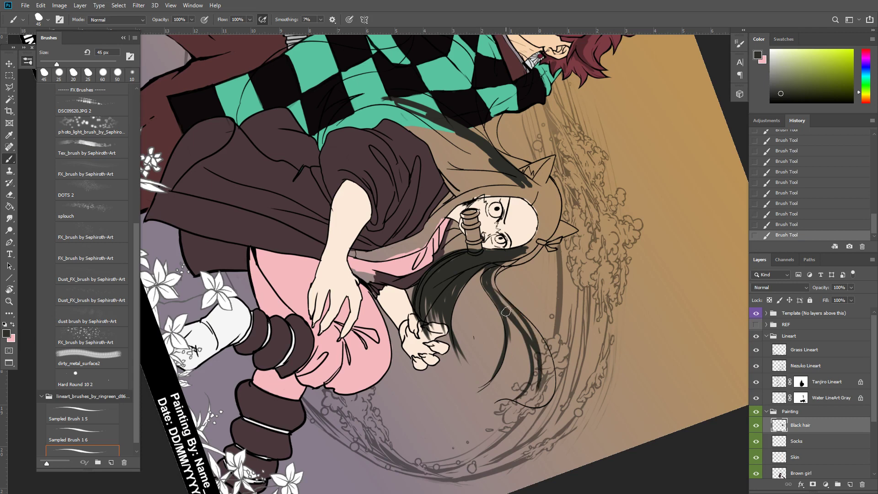
mouse_move(503, 299)
mouse_down()
mouse_move(528, 339)
mouse_move(534, 373)
mouse_move(500, 267)
mouse_move(499, 304)
mouse_move(512, 279)
mouse_up()
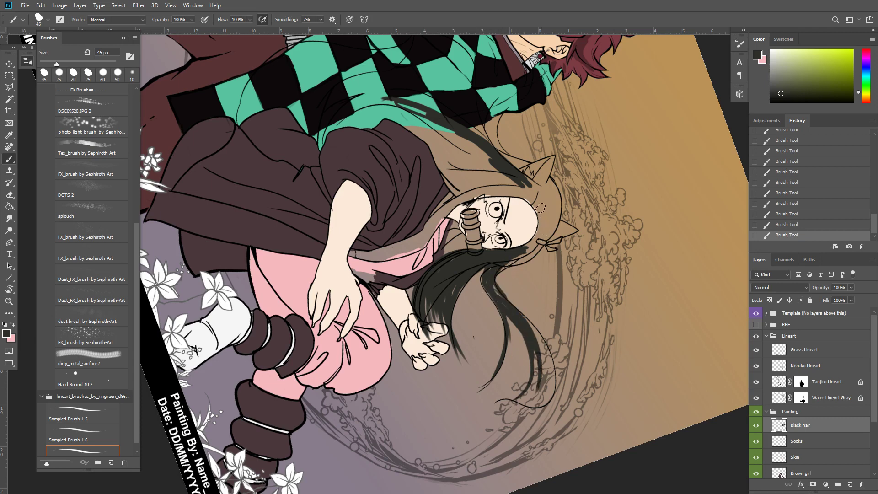
Paint the hair around Nezuko's forehead and crown between the ear shapes, and reset the canvas rotation
drag(540, 208, 520, 256)
drag(538, 202, 534, 241)
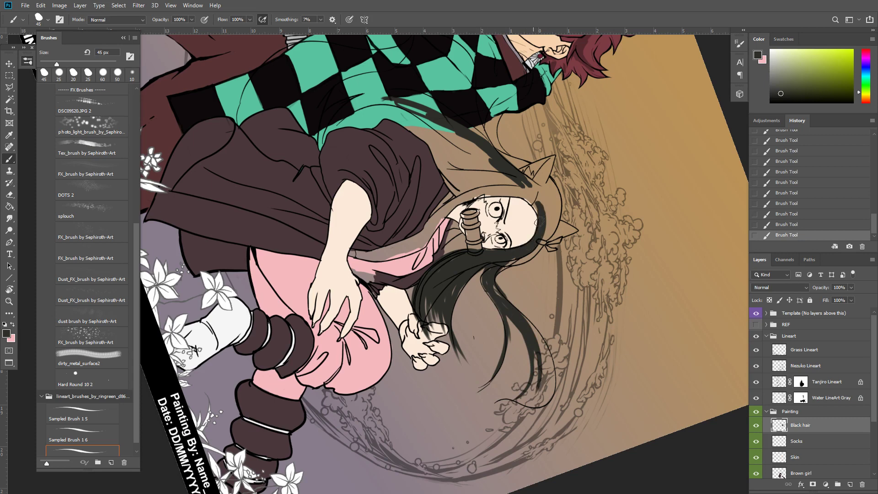
drag(544, 201, 534, 251)
mouse_move(544, 185)
mouse_down()
mouse_move(559, 200)
mouse_move(545, 235)
mouse_up()
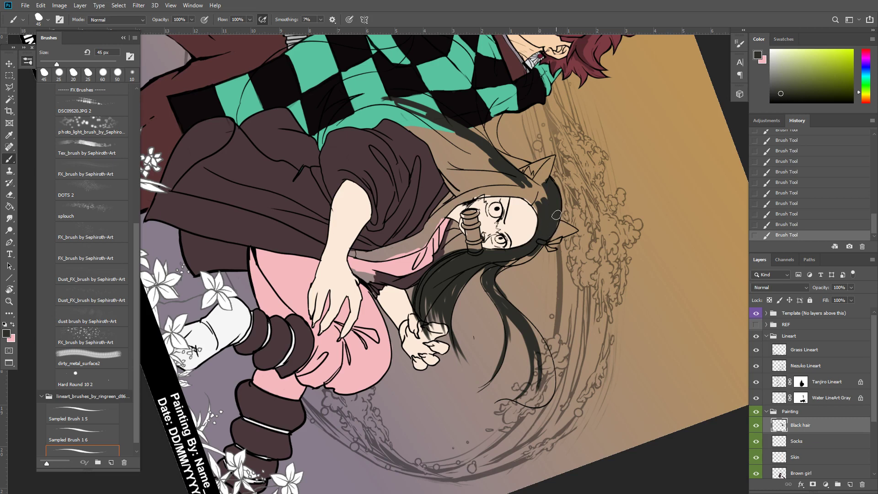
key(Escape)
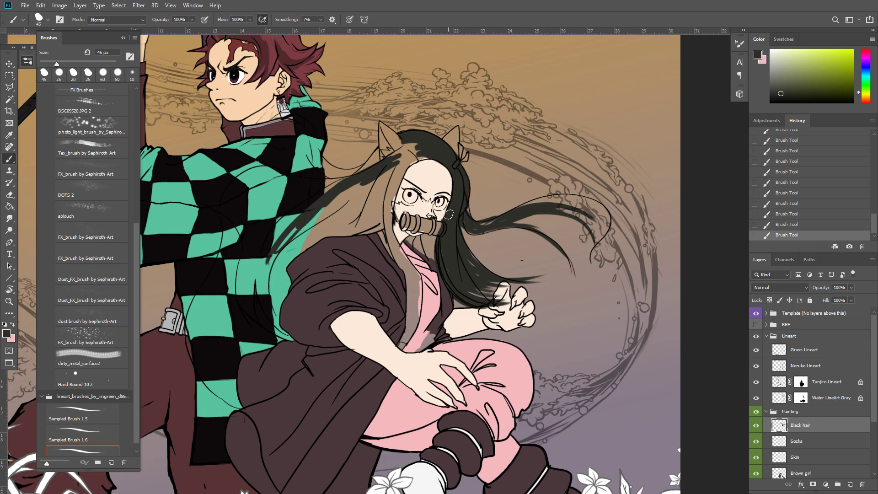
Smudge the inner edge and lower tips of the hair lock into fine strands over the robe using a 35 px Smudge tool
scroll(449, 204, up, 2)
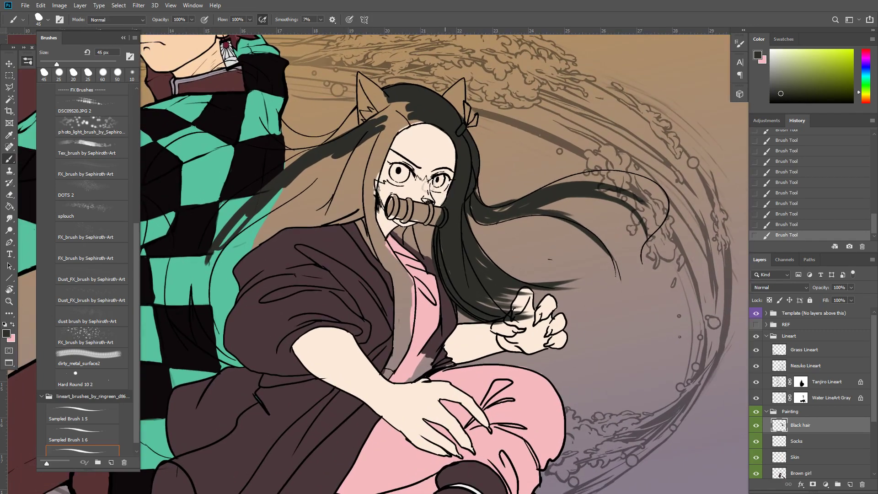
drag(462, 245, 465, 223)
key(r)
click(429, 255)
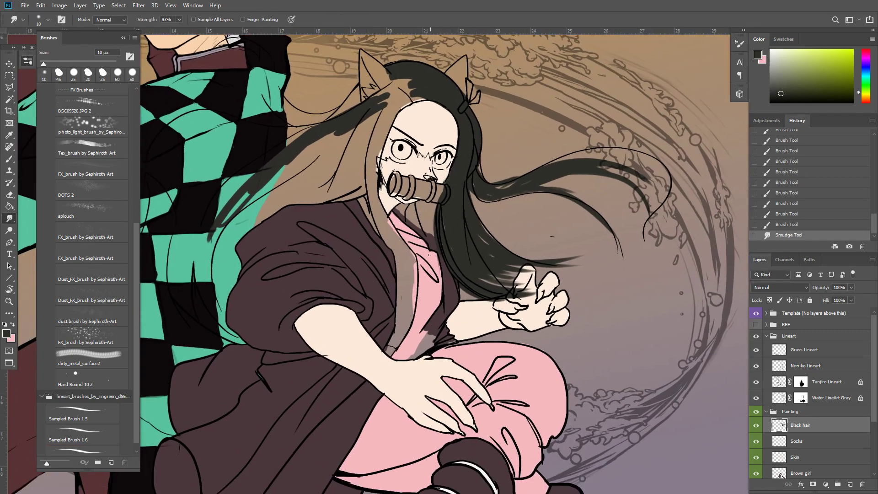
key(bracketright)
drag(436, 257, 419, 280)
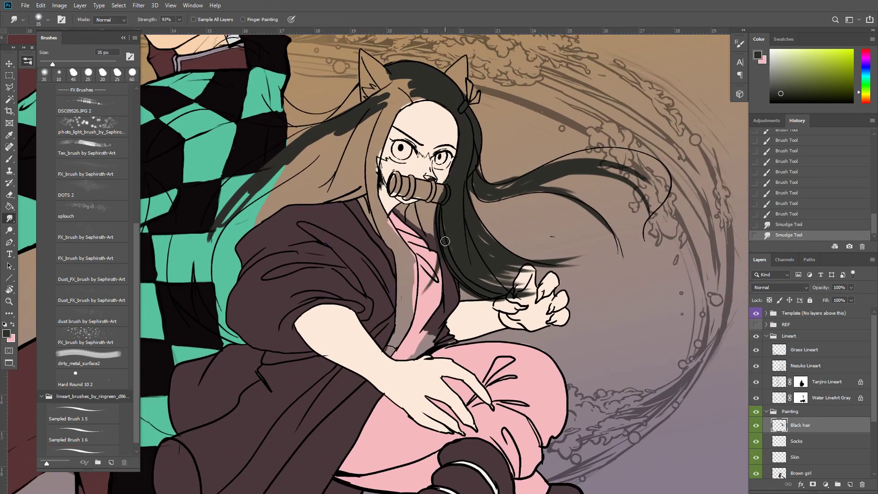
drag(445, 241, 446, 254)
drag(447, 218, 464, 308)
drag(480, 317, 464, 285)
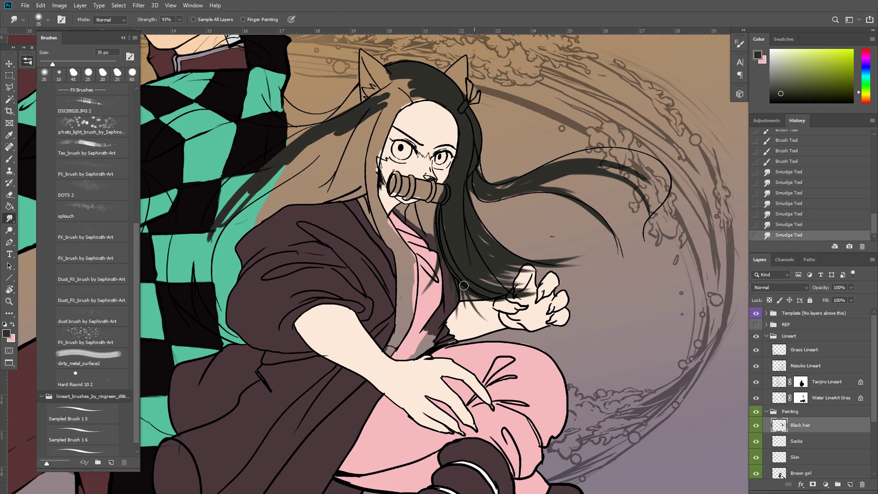
drag(444, 236, 453, 260)
drag(449, 231, 452, 258)
mouse_move(452, 208)
mouse_down()
mouse_move(460, 252)
mouse_move(450, 257)
mouse_up()
Fill and smudge the hair beside the bamboo muzzle and erase the dark paint covering the muzzle's end
key(b)
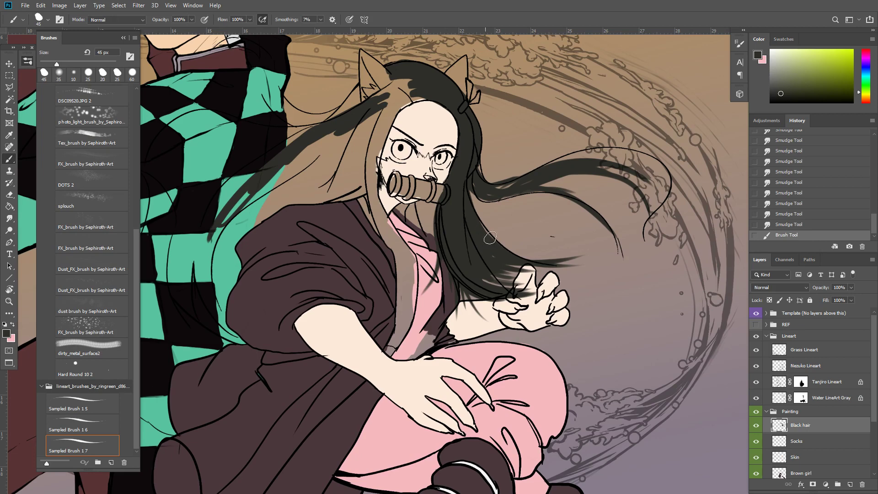
mouse_move(500, 195)
mouse_down()
mouse_move(497, 179)
mouse_move(476, 192)
mouse_up()
key(r)
mouse_move(473, 174)
mouse_down()
mouse_move(477, 206)
mouse_move(456, 169)
mouse_move(446, 194)
mouse_up()
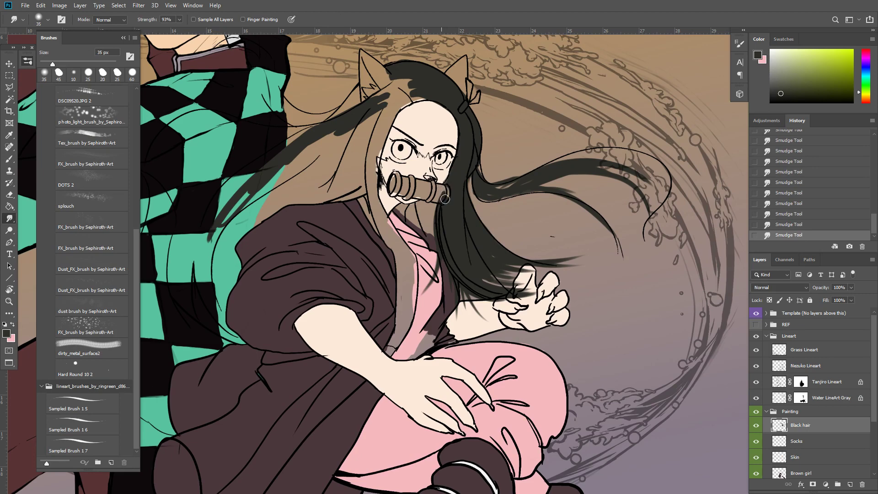
key(e)
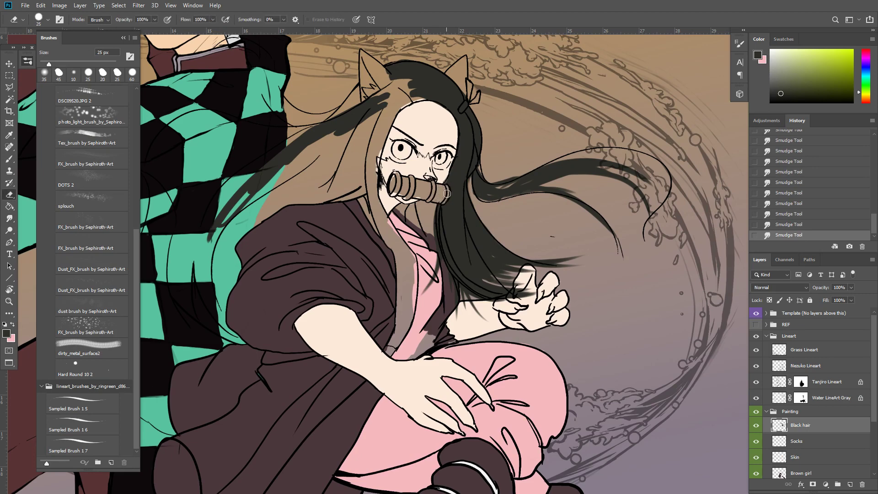
drag(447, 194, 486, 194)
Paint the upper wind-blown strand out to its line art and smudge its outer edge toward the tip
key(r)
key(b)
drag(487, 196, 594, 158)
key(r)
mouse_move(572, 164)
mouse_down()
mouse_move(602, 153)
mouse_move(556, 164)
mouse_move(630, 145)
mouse_up()
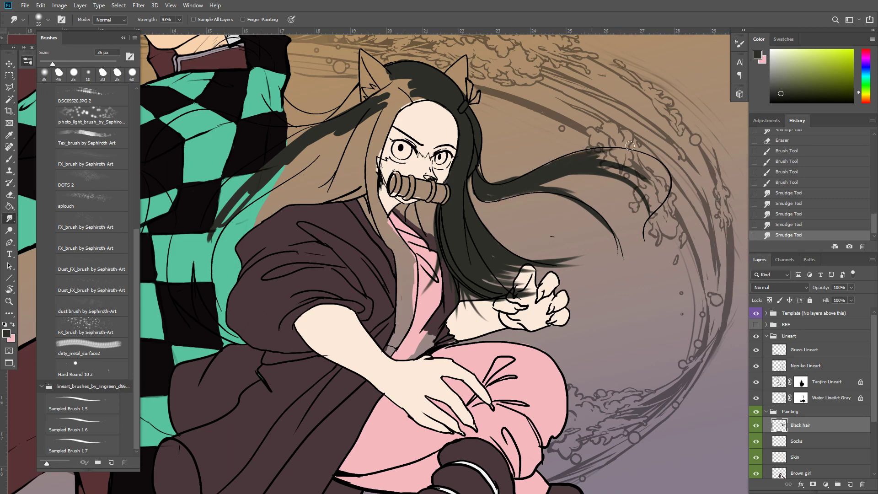
mouse_move(536, 175)
mouse_down()
mouse_move(644, 154)
mouse_move(604, 151)
mouse_move(631, 150)
mouse_move(623, 153)
mouse_move(663, 173)
mouse_move(639, 166)
mouse_move(630, 145)
mouse_move(602, 143)
mouse_move(645, 146)
mouse_move(600, 143)
mouse_up()
Erase the paint spilling outside the wind-blown strands and smudge the strand's lower edge outward
key(e)
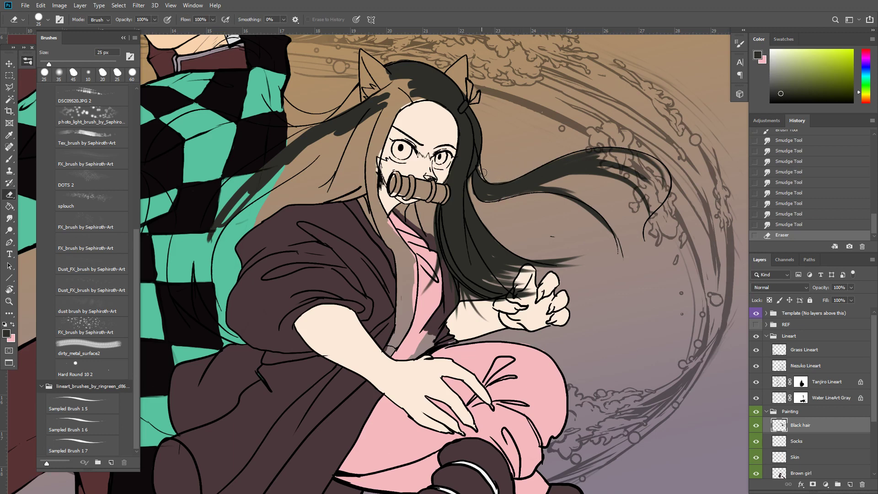
mouse_move(483, 172)
mouse_down()
mouse_move(480, 164)
mouse_move(499, 182)
mouse_move(512, 178)
mouse_move(497, 195)
mouse_move(613, 199)
mouse_up()
key(r)
drag(544, 184, 597, 188)
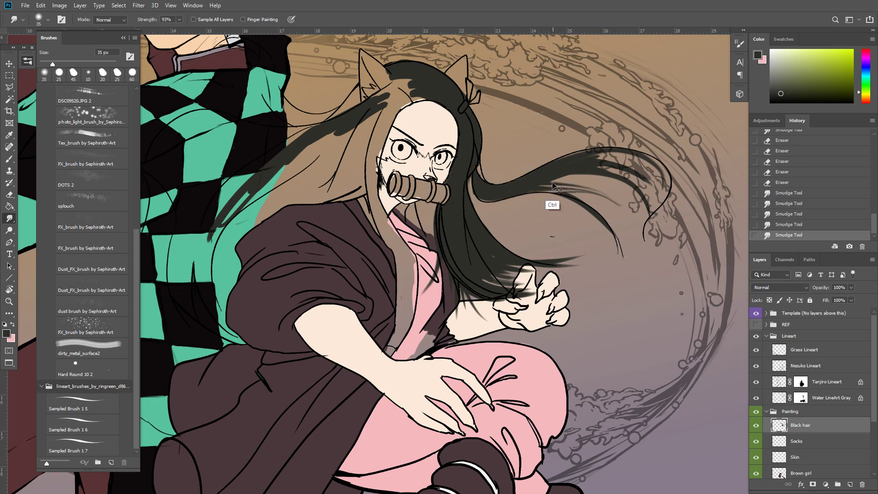
Undo the last three smudge strokes and smudge the underside of the wind-blown strand again along its curve
key(ctrl+z)
key(ctrl+z)
key(ctrl+z)
drag(532, 189, 556, 191)
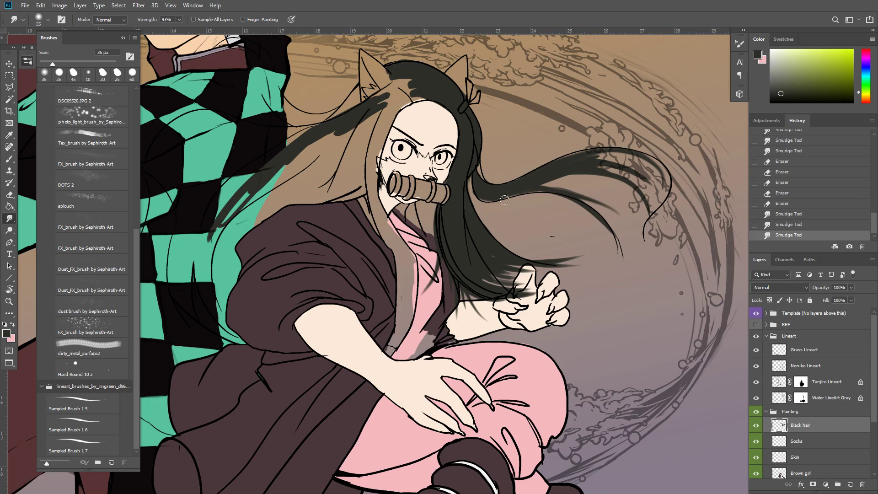
drag(504, 200, 560, 207)
mouse_move(510, 194)
mouse_down()
mouse_move(564, 188)
mouse_move(610, 236)
mouse_up()
Erase the dark paint around the drooping end of the lower wind-blown strand
key(b)
key(e)
mouse_move(578, 205)
mouse_down()
mouse_move(615, 235)
mouse_move(618, 261)
mouse_up()
drag(599, 224, 612, 247)
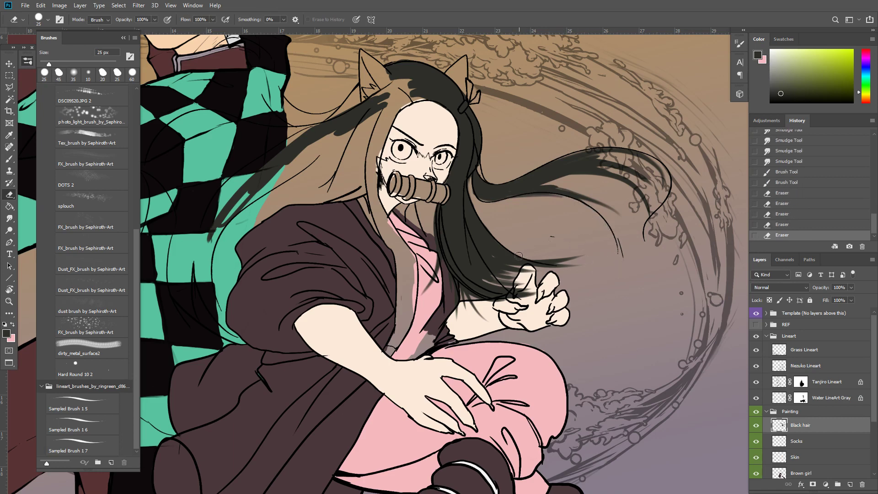
Smudge the tips of the main hair lock outward into wispy strands across Nezuko's raised hand
key(s)
drag(490, 252, 520, 267)
drag(505, 259, 587, 279)
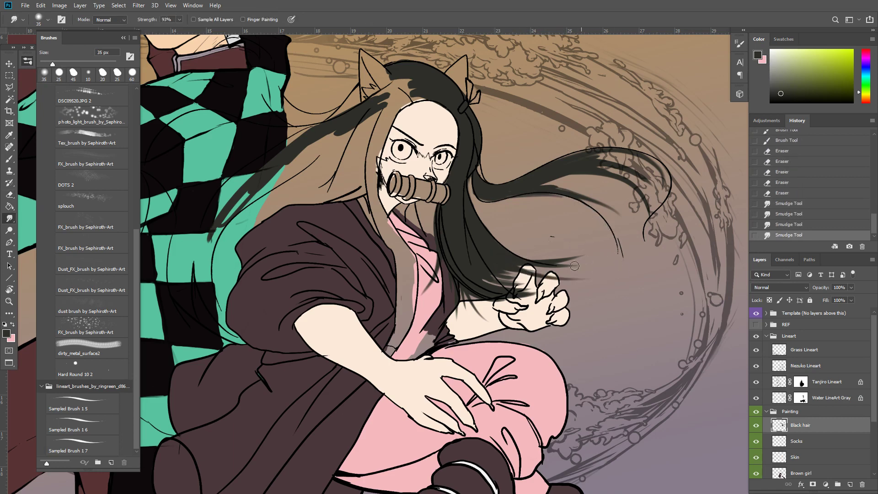
mouse_move(497, 272)
mouse_down()
mouse_move(558, 280)
mouse_move(532, 289)
mouse_move(597, 276)
mouse_up()
drag(530, 259, 618, 251)
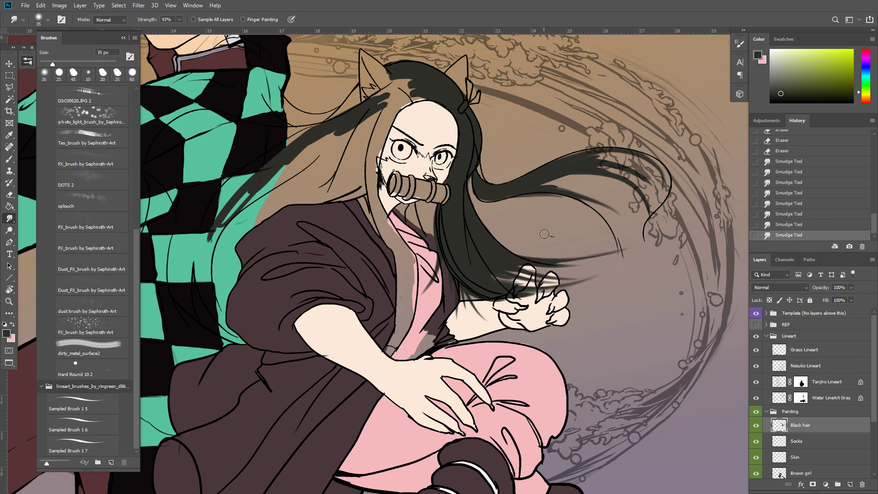
Smudge the base of the wind-blown strand, try erasing its lower edge, and undo that erasure
drag(483, 192, 491, 201)
mouse_move(483, 191)
mouse_down()
mouse_move(539, 184)
mouse_move(479, 204)
mouse_move(564, 201)
mouse_up()
key(e)
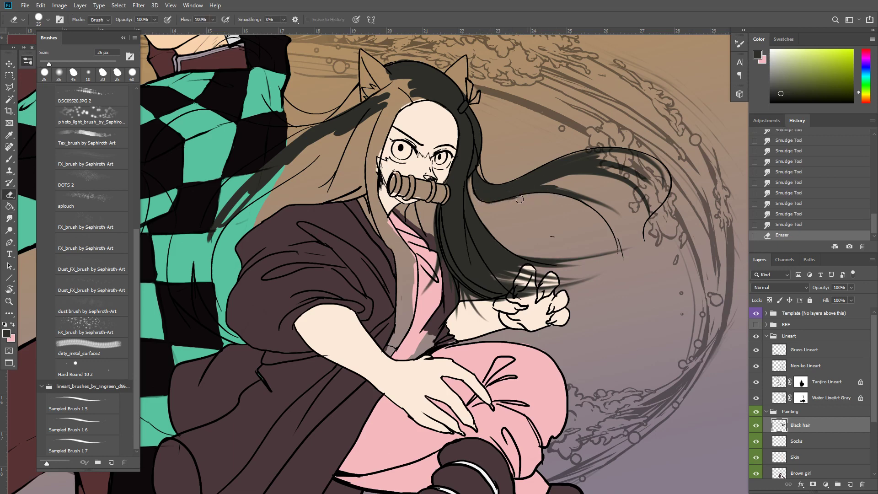
drag(495, 204, 480, 195)
key(ctrl+z)
drag(525, 228, 483, 262)
Smudge the main hair lock below the bamboo muzzle toward the raised hand
key(r)
drag(450, 233, 451, 233)
drag(450, 233, 501, 259)
mouse_move(577, 241)
mouse_down()
mouse_move(610, 239)
mouse_move(565, 230)
mouse_move(517, 246)
mouse_up()
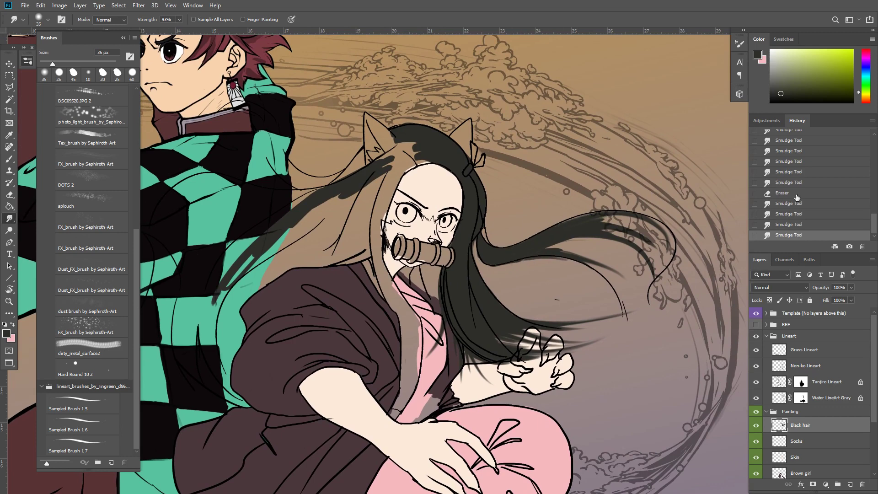
Step back through the history to the state before the main hair lock was smudged across Nezuko's raised hand
click(797, 196)
click(803, 162)
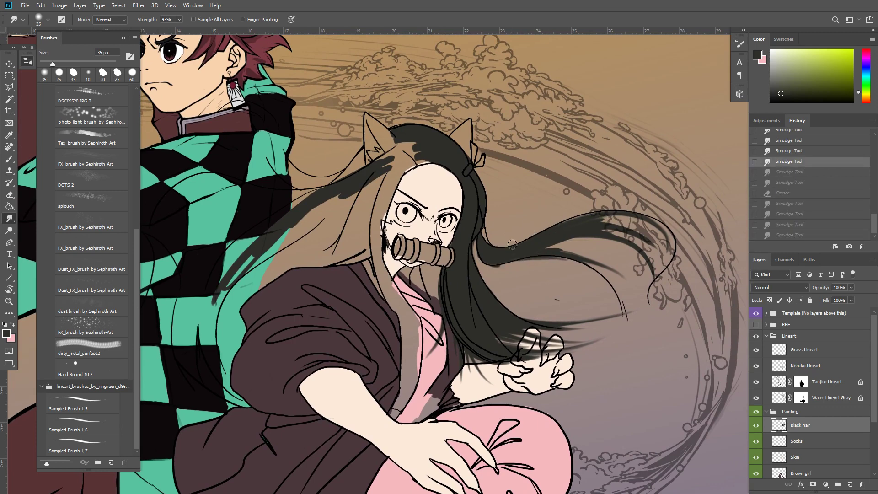
click(823, 142)
scroll(842, 157, up, 4)
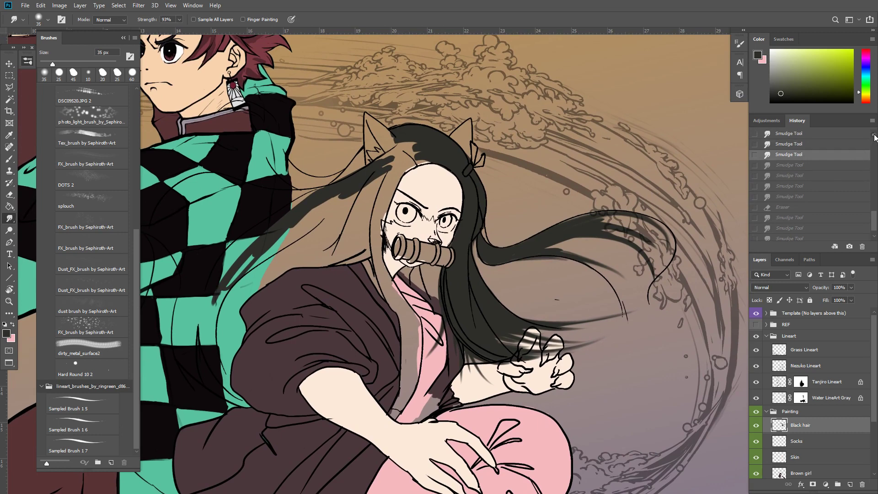
click(843, 157)
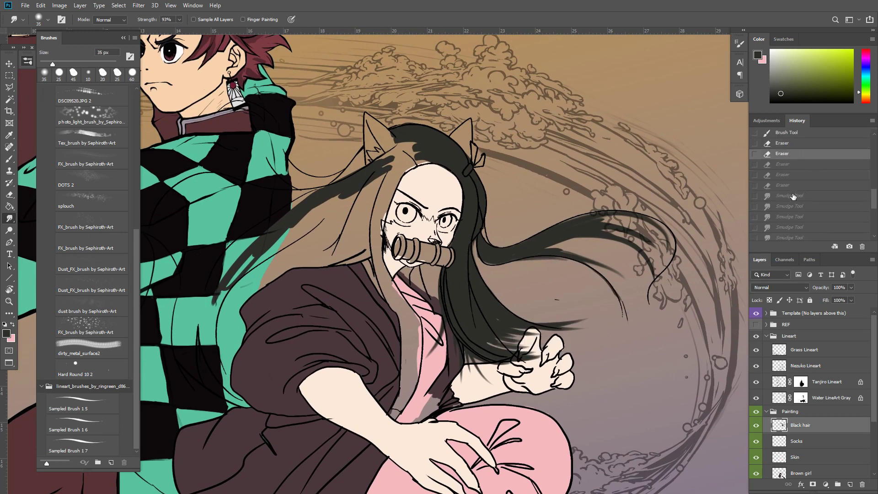
click(826, 196)
click(823, 227)
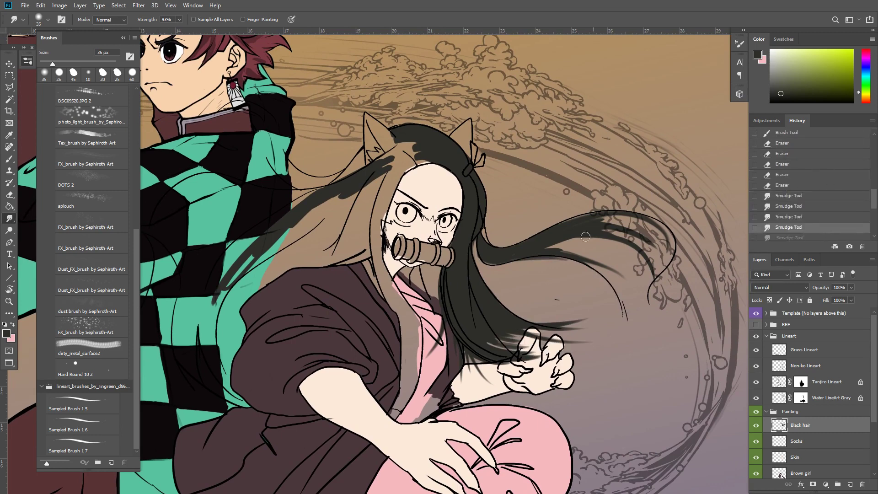
Smudge the underside of the wind-blown strand outward and down into thin wispy hairs, undoing the first attempt
drag(546, 259, 610, 302)
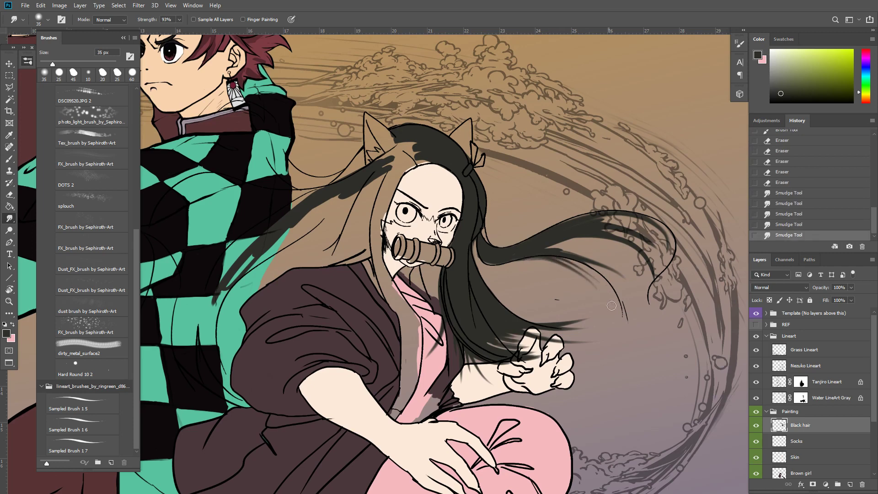
key(ctrl+z)
mouse_move(558, 255)
mouse_down()
mouse_move(629, 292)
mouse_move(634, 321)
mouse_up()
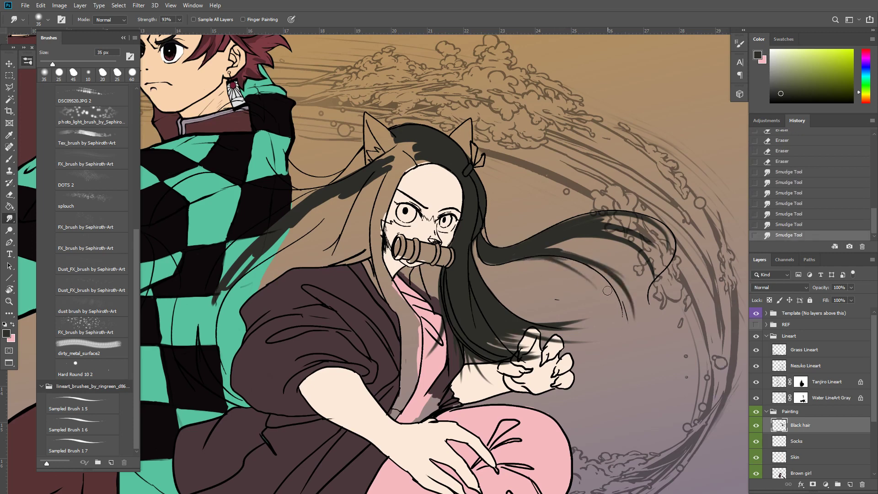
drag(583, 263, 637, 338)
drag(548, 246, 602, 256)
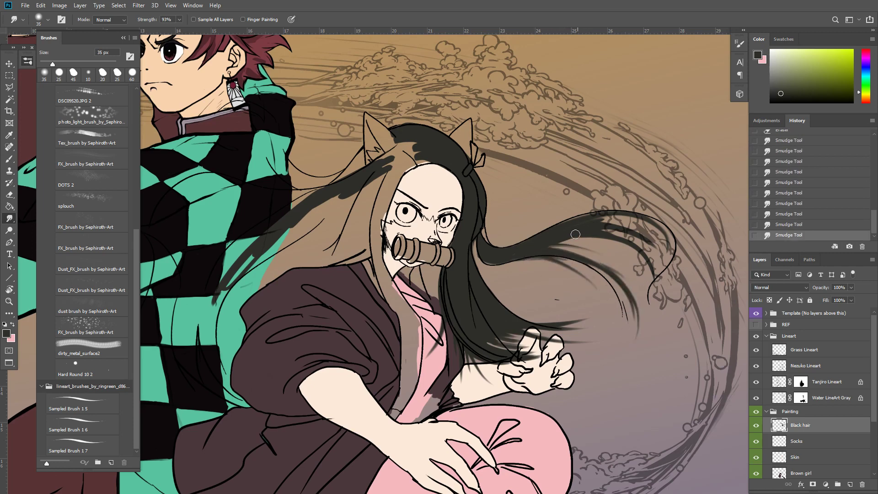
Paint the front hair lock running from Nezuko's temple down beside her cheek with the dark hair color
mouse_move(402, 151)
mouse_down()
mouse_move(391, 158)
mouse_move(403, 165)
mouse_move(398, 171)
mouse_move(436, 158)
mouse_move(394, 178)
mouse_move(377, 254)
mouse_up()
key(b)
key(r)
key(e)
key(b)
mouse_move(382, 227)
mouse_down()
mouse_move(379, 273)
mouse_move(375, 249)
mouse_move(384, 277)
mouse_up()
mouse_move(377, 249)
mouse_down()
mouse_move(406, 314)
mouse_move(517, 248)
mouse_move(510, 280)
mouse_move(510, 257)
mouse_up()
key(e)
key(b)
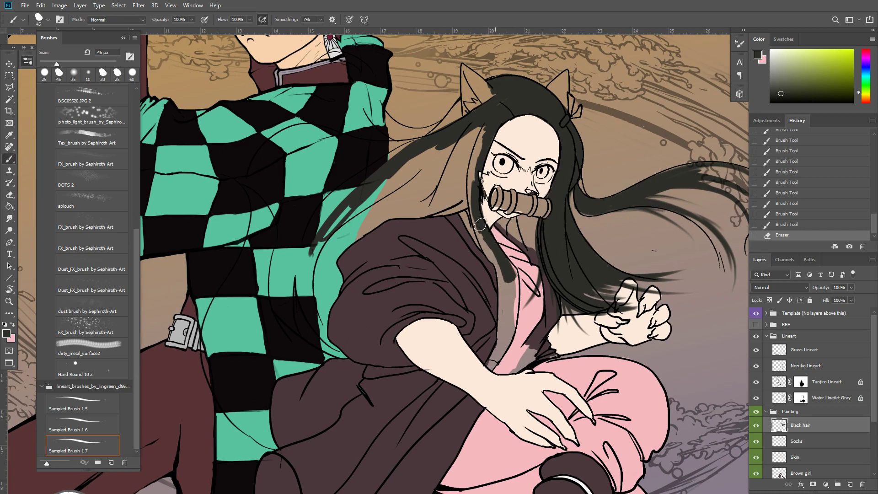
Extend the dark front lock from Nezuko's jaw down over her chest along the kimono collar
drag(481, 224, 508, 287)
drag(504, 256, 511, 269)
mouse_move(509, 266)
mouse_down()
mouse_move(561, 208)
mouse_move(548, 199)
mouse_move(566, 191)
mouse_move(556, 239)
mouse_move(569, 184)
mouse_move(559, 234)
mouse_up()
key(space)
key(e)
key(r)
key(space)
key(b)
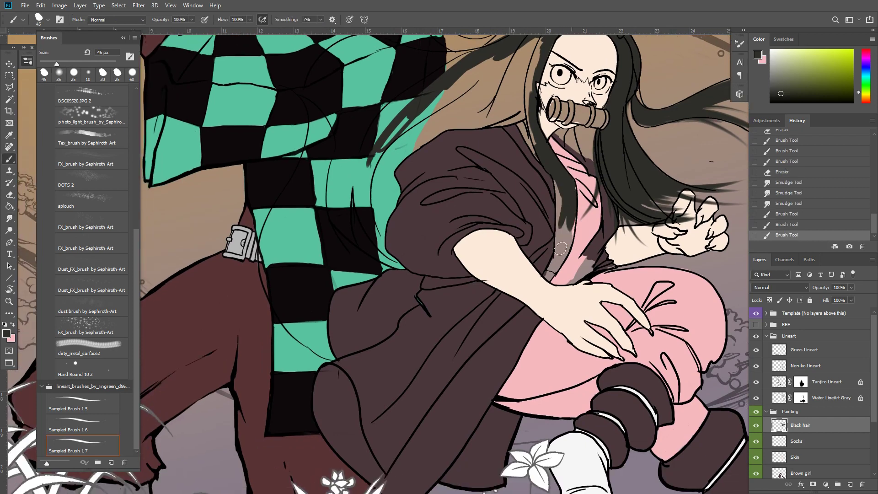
drag(559, 198, 569, 252)
Erase the excess dark paint along the outer edge of the front lock beside the robe's collar
key(e)
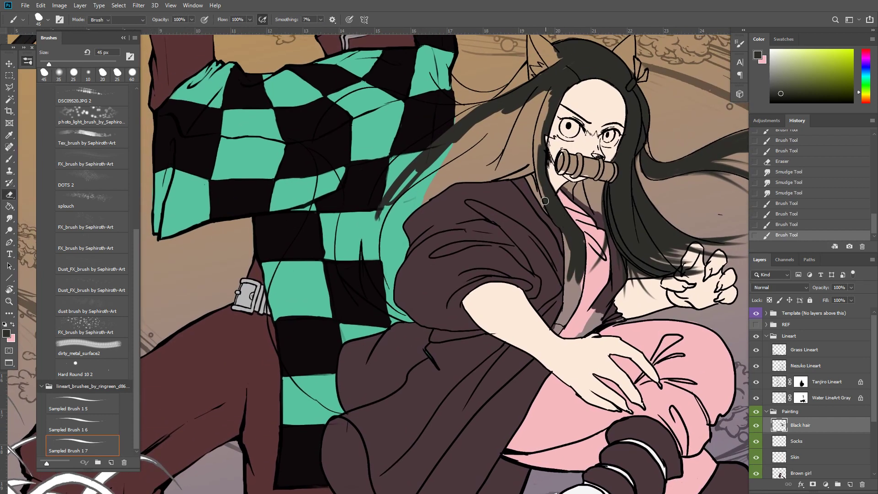
drag(544, 202, 555, 223)
drag(551, 215, 568, 282)
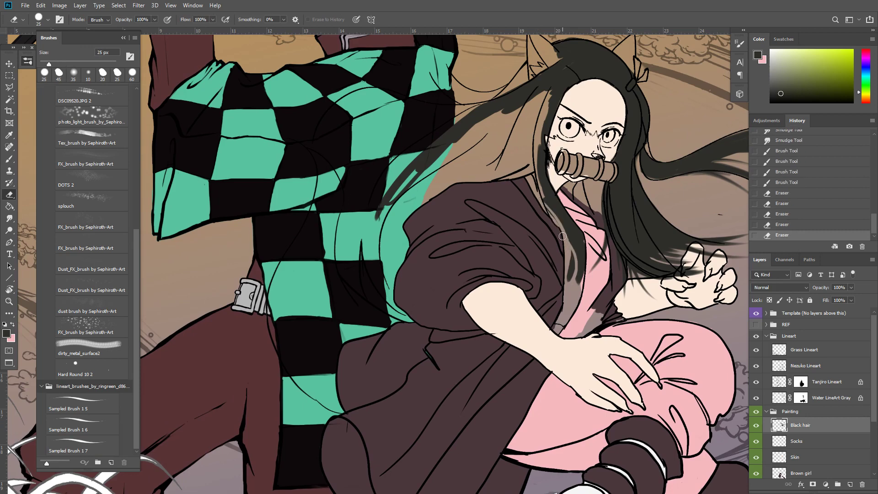
drag(569, 250, 567, 280)
key(r)
key(e)
mouse_move(564, 247)
mouse_down()
mouse_move(566, 287)
mouse_move(574, 288)
mouse_move(567, 313)
mouse_move(580, 279)
mouse_up()
key(r)
key(e)
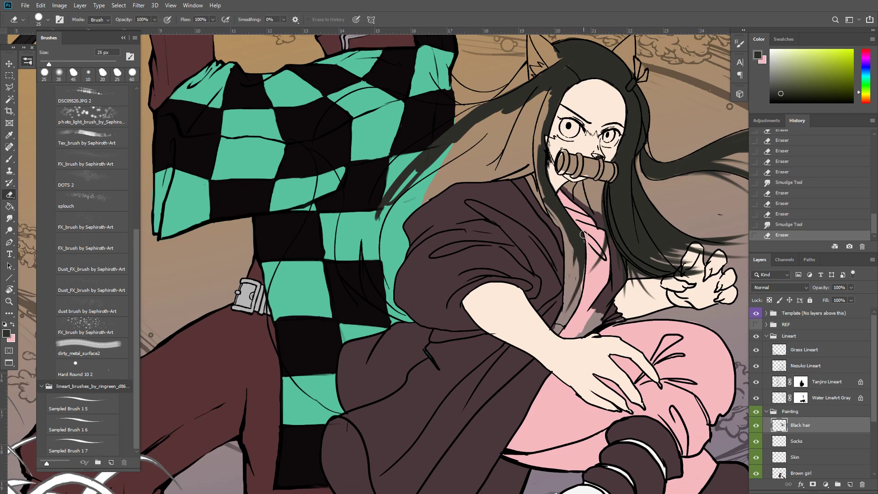
Trim the front lock's inner edge over the pink kimono with the eraser and smudge its lower end thinner
drag(584, 234, 585, 252)
mouse_move(535, 189)
mouse_down()
mouse_move(594, 272)
mouse_move(587, 256)
mouse_up()
key(r)
drag(583, 274, 590, 247)
mouse_move(591, 292)
mouse_down()
mouse_move(588, 270)
mouse_move(601, 284)
mouse_up()
key(e)
mouse_move(600, 283)
mouse_down()
mouse_move(594, 262)
mouse_move(590, 293)
mouse_up()
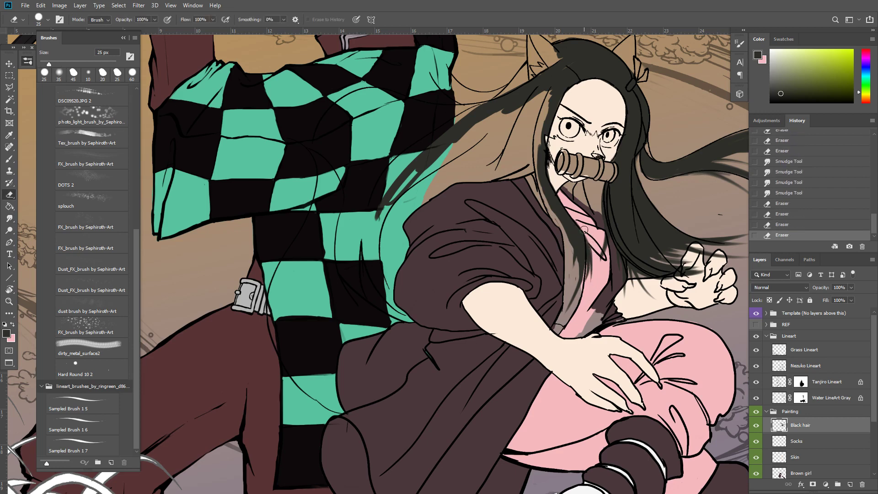
drag(584, 229, 587, 280)
drag(582, 235, 586, 278)
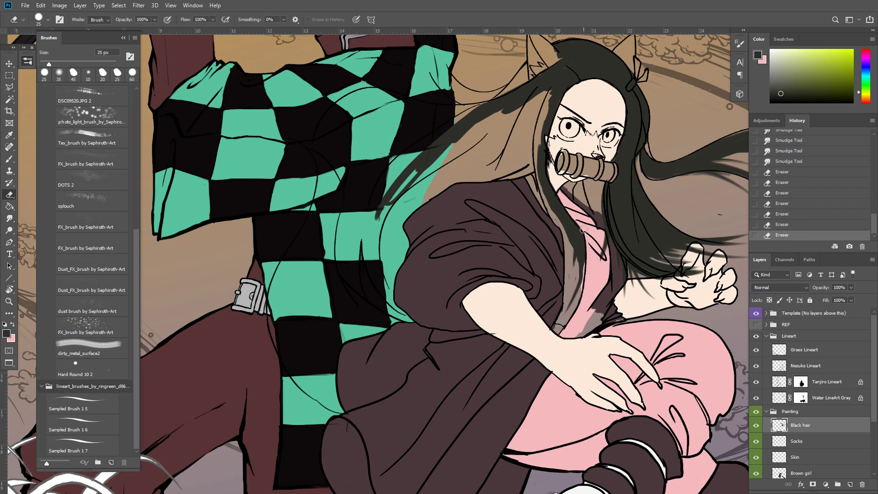
Smudge the front lock's tip downward into fine strands and clean its outer edge with the eraser
key(r)
drag(589, 240, 582, 277)
drag(581, 241, 583, 288)
drag(580, 247, 581, 300)
drag(541, 190, 569, 252)
key(e)
drag(559, 242, 567, 252)
mouse_move(555, 229)
mouse_down()
mouse_move(573, 323)
mouse_move(535, 256)
mouse_move(475, 280)
mouse_move(405, 261)
mouse_move(458, 245)
mouse_up()
Paint the long loose strand curving across Tanjiro's checkered haori and the hair just below Nezuko's ear
key(b)
key(r)
key(b)
mouse_move(488, 210)
mouse_down()
mouse_move(527, 179)
mouse_move(476, 209)
mouse_up()
drag(527, 150, 472, 215)
mouse_move(501, 184)
mouse_down()
mouse_move(433, 234)
mouse_move(429, 301)
mouse_up()
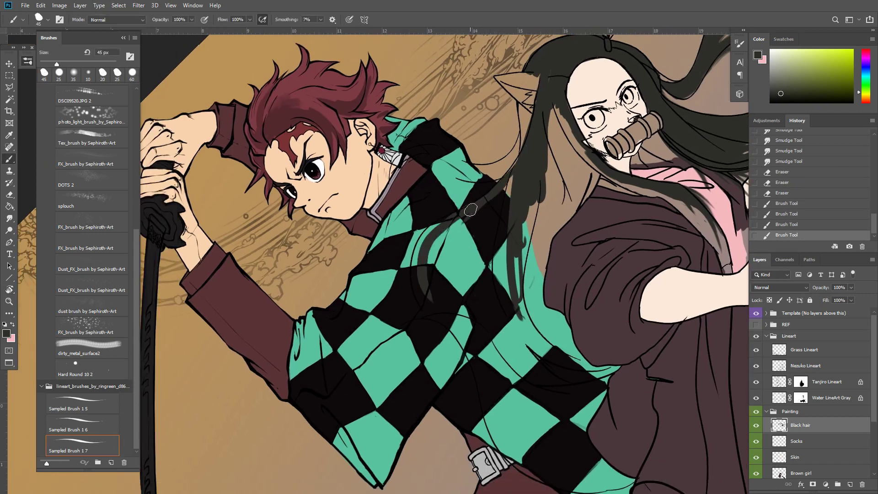
drag(471, 210, 435, 325)
mouse_move(443, 227)
mouse_down()
mouse_move(505, 188)
mouse_move(487, 197)
mouse_up()
drag(526, 161, 497, 191)
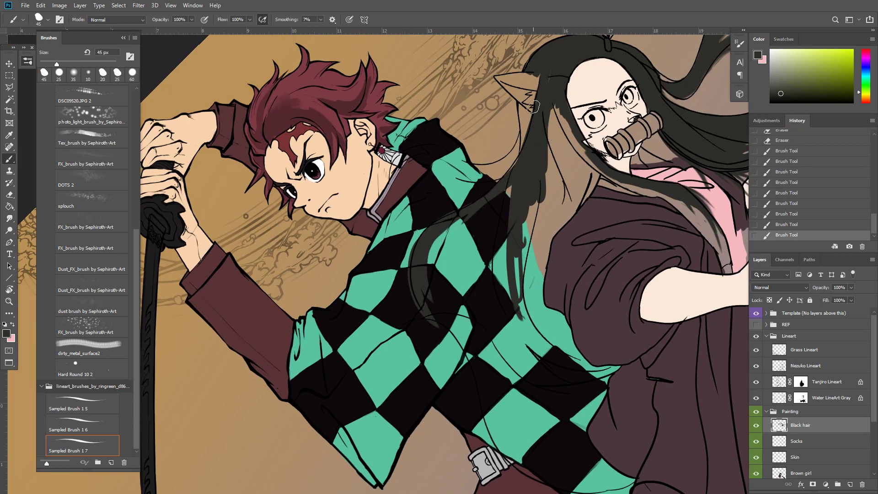
mouse_move(518, 106)
mouse_down()
mouse_move(533, 120)
mouse_move(531, 164)
mouse_up()
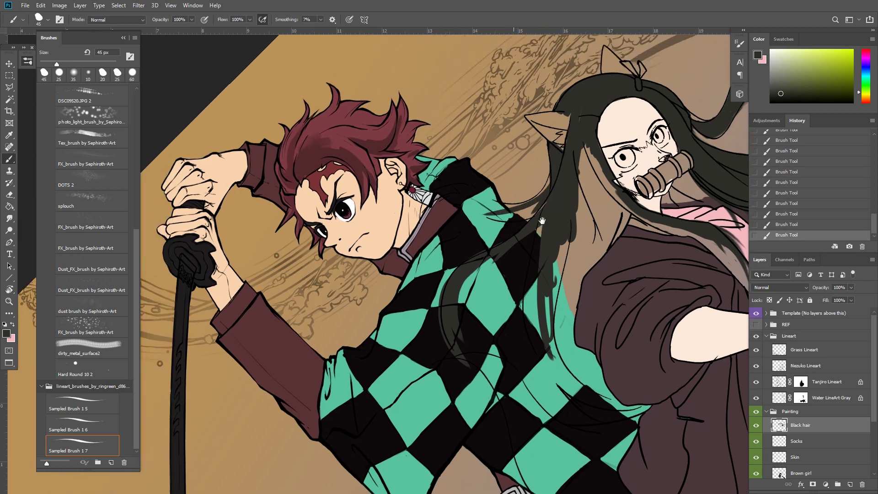
Paint tapered dark strands fanning out from Nezuko's back hair over the checkered haori
mouse_move(508, 160)
mouse_down()
mouse_move(539, 196)
mouse_move(507, 201)
mouse_up()
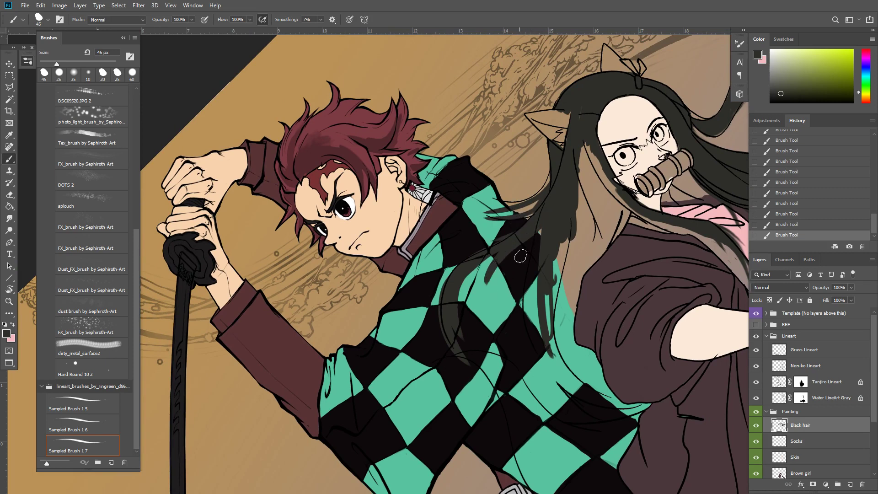
drag(541, 222, 494, 274)
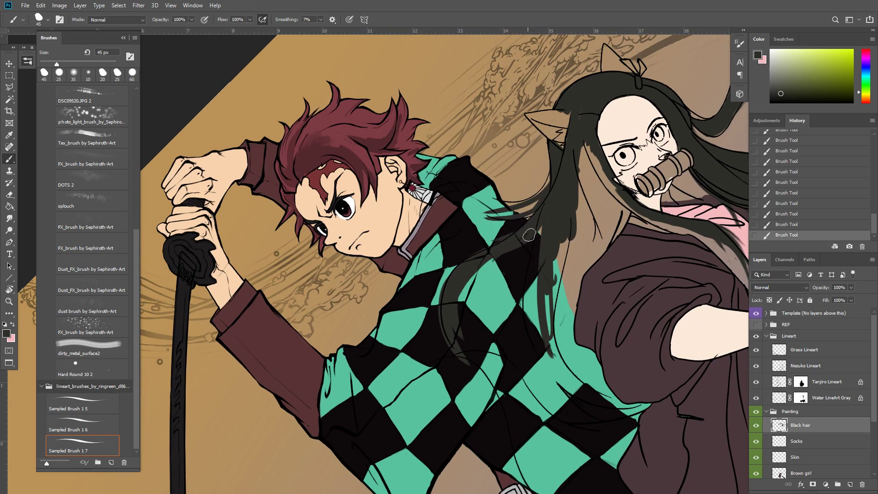
drag(541, 223, 489, 299)
drag(543, 225, 549, 333)
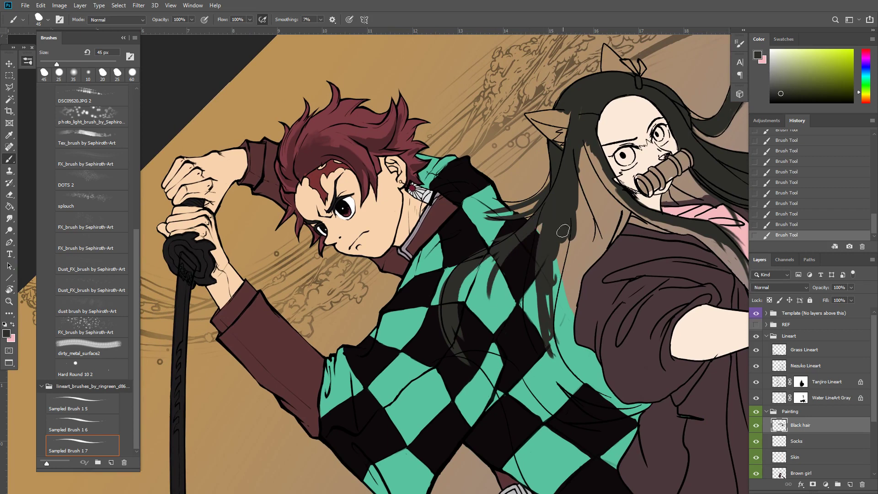
drag(540, 222, 549, 370)
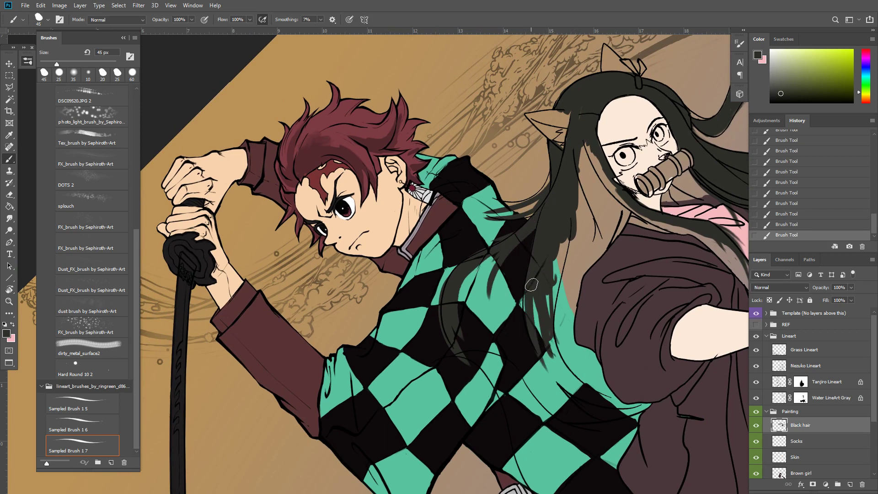
drag(544, 250, 567, 381)
Paint dark strokes from Nezuko's temple through the unfilled back hair and down along her robe's shoulder
drag(584, 137, 582, 224)
drag(597, 161, 588, 210)
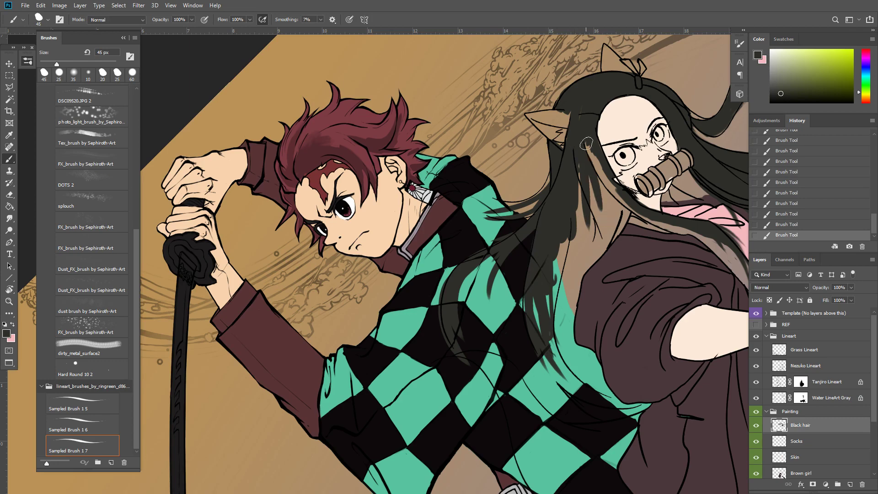
drag(590, 140, 576, 251)
drag(582, 184, 557, 336)
drag(598, 240, 561, 386)
drag(612, 287, 554, 401)
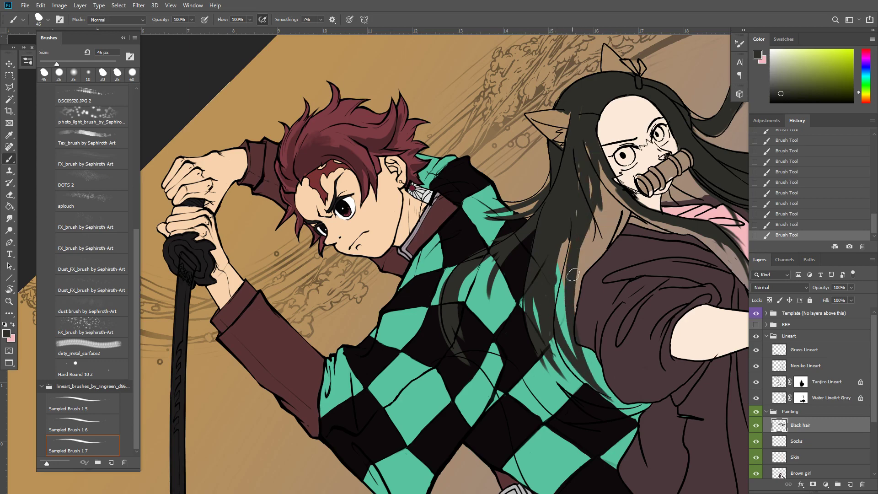
key(Escape)
Fill the teal and brown gaps between the back hair strands above the robe's shoulder with dark paint
mouse_move(549, 286)
mouse_down()
mouse_move(582, 215)
mouse_move(577, 190)
mouse_up()
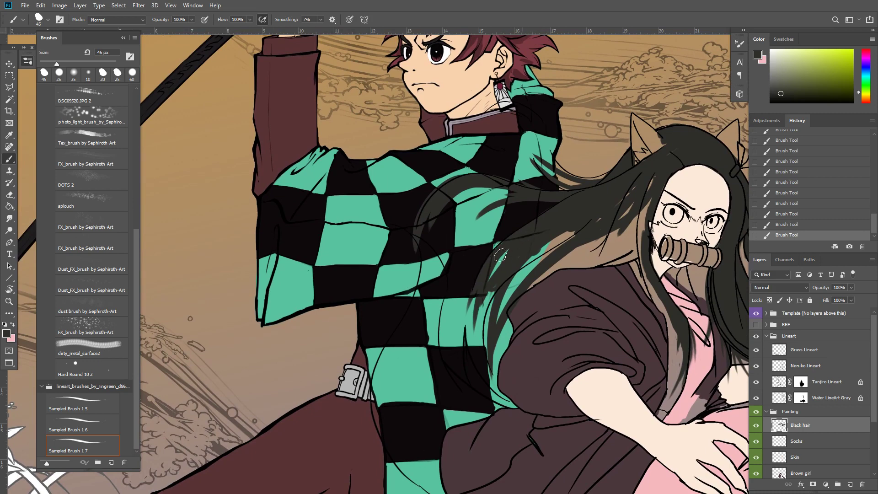
drag(500, 255, 495, 268)
drag(522, 247, 491, 280)
drag(504, 283, 571, 237)
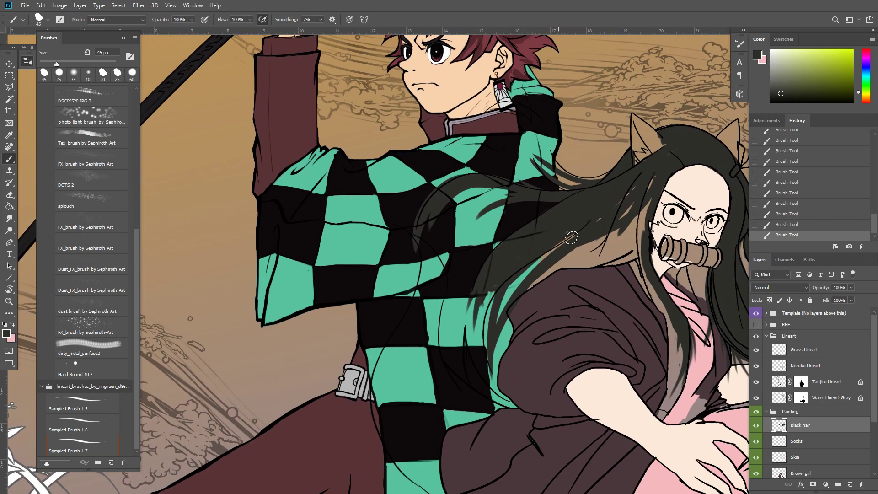
drag(514, 270, 492, 314)
drag(549, 254, 504, 312)
drag(581, 230, 538, 260)
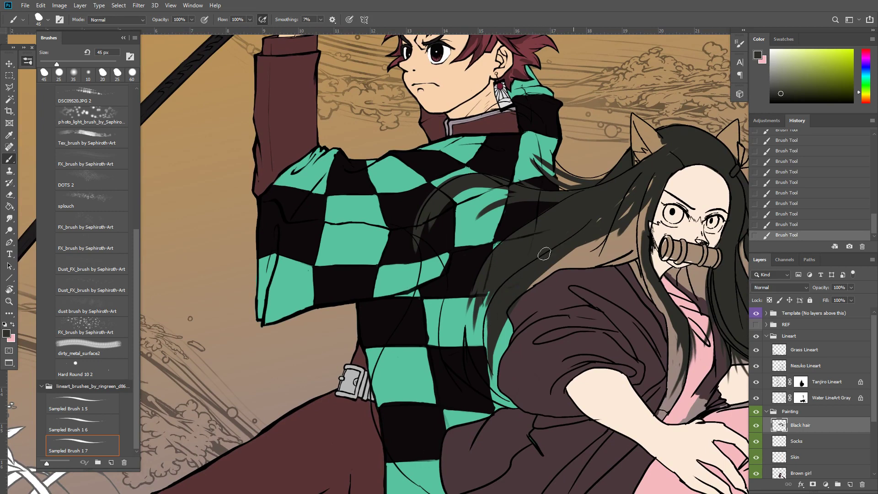
Fill the unpainted hair between Nezuko's ear and temple with dark paint
drag(641, 182, 626, 213)
mouse_move(667, 153)
mouse_down()
mouse_move(527, 196)
mouse_move(538, 195)
mouse_move(493, 241)
mouse_up()
key(e)
key(b)
key(ctrl+plus)
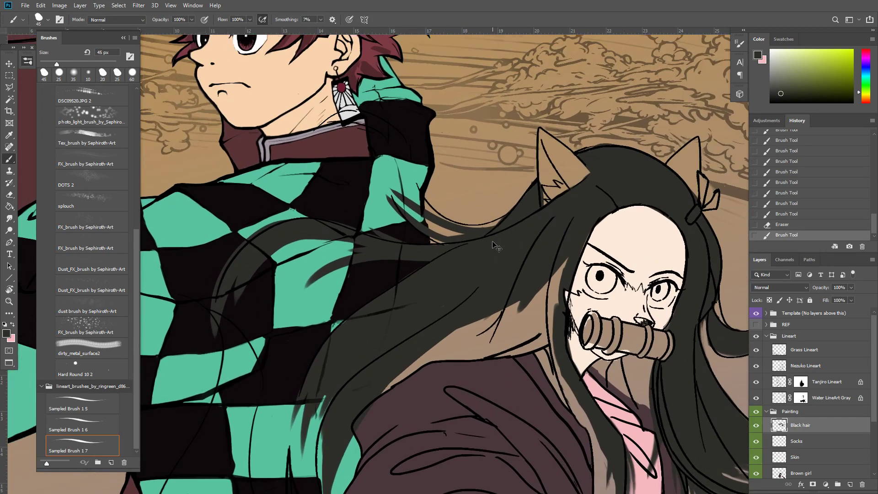
drag(488, 210, 406, 189)
Clean the hair edges by the ribbon and the crown with the eraser and a brush reduced to 10 px
key(e)
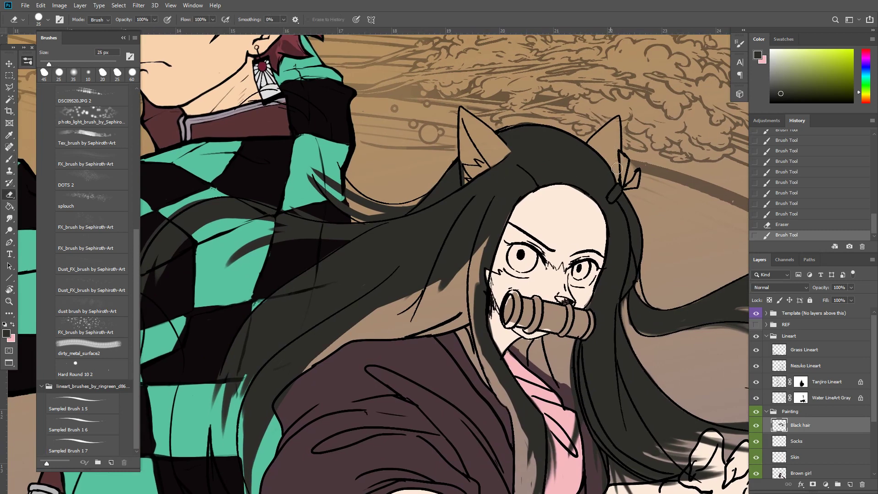
drag(617, 169, 618, 172)
key(b)
key(bracketleft)
key(bracketleft)
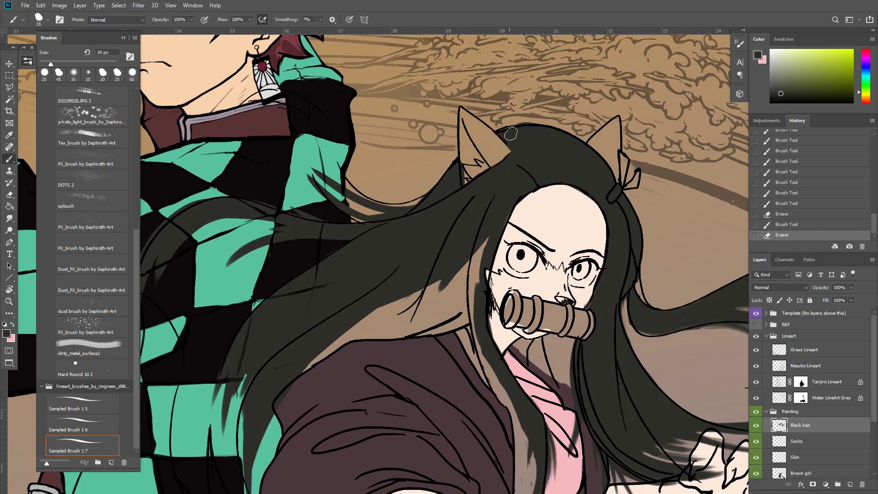
key(bracketleft)
key(bracketleft)
click(510, 132)
key(e)
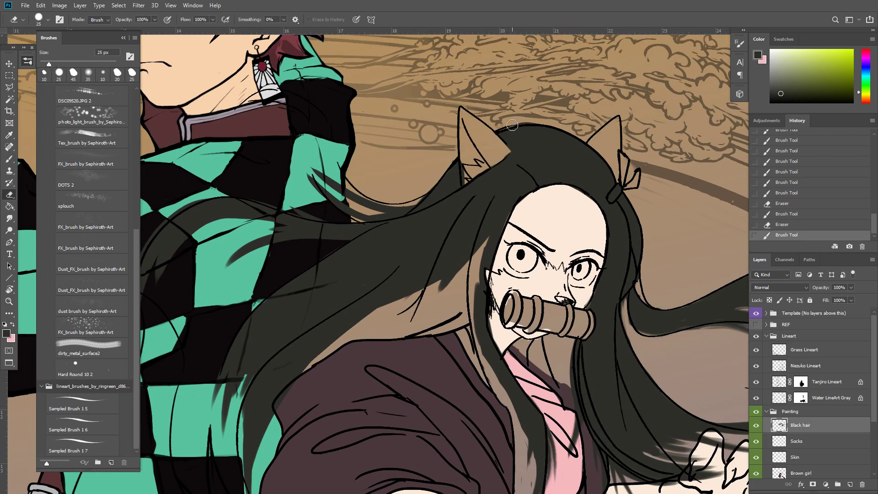
drag(522, 122, 525, 120)
drag(525, 185, 545, 147)
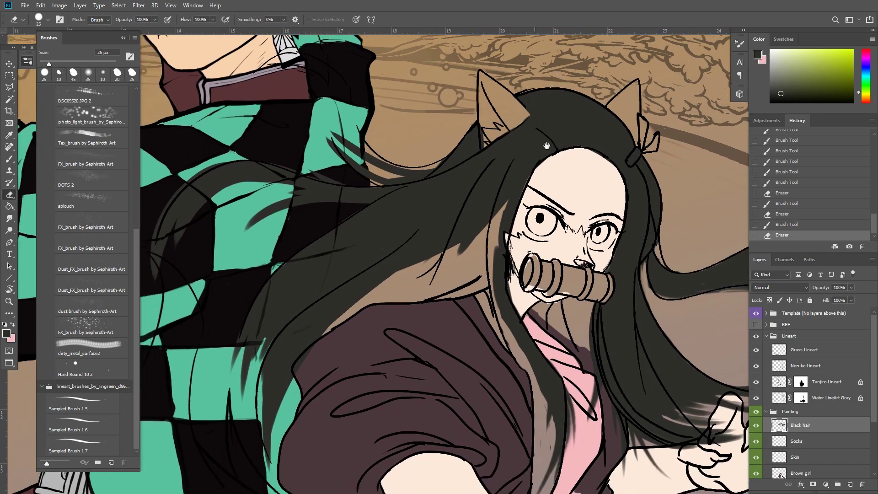
Touch up the forehead hairline and the thin strands behind the ear with the 10 px brush, erasing overspill
key(b)
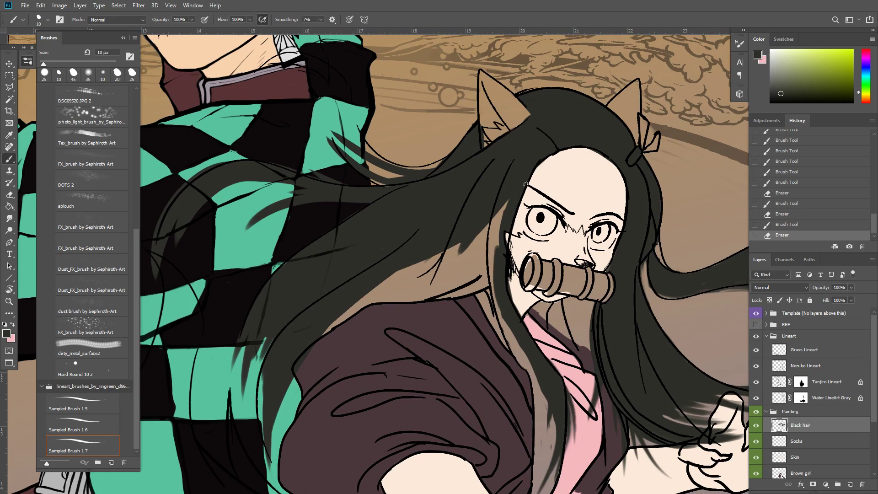
click(526, 184)
drag(517, 145, 522, 163)
key(e)
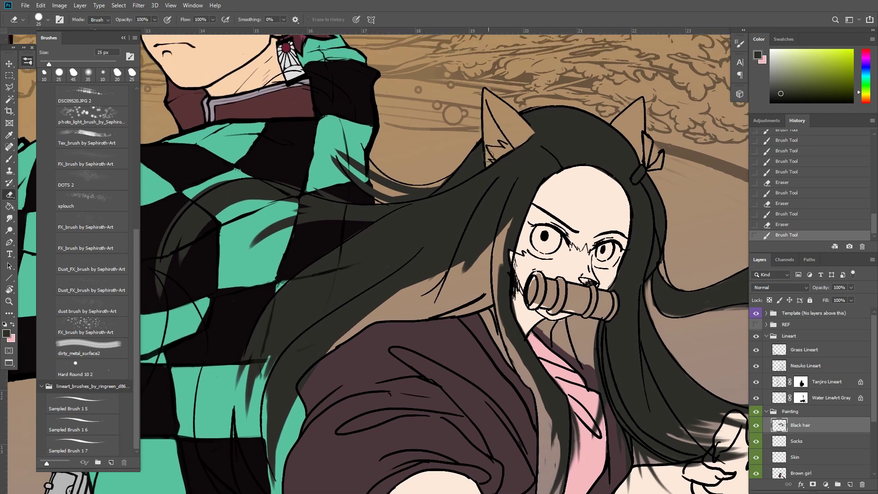
drag(487, 138, 466, 165)
key(b)
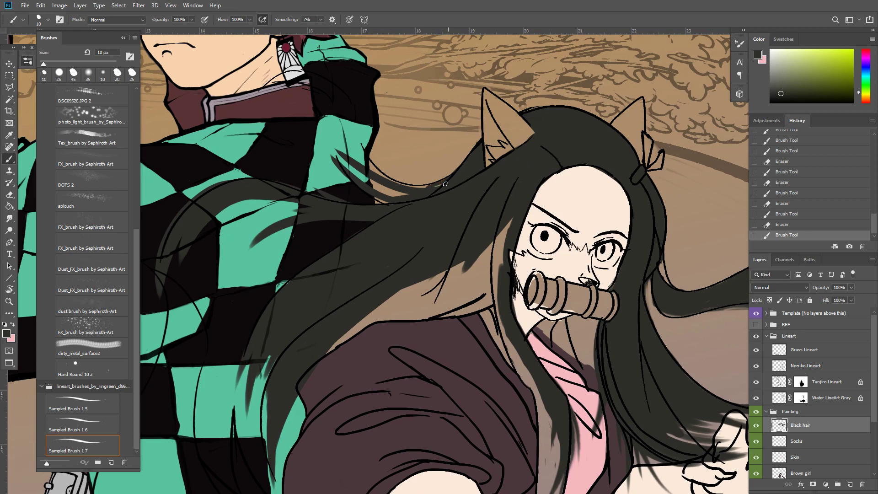
drag(409, 186, 419, 184)
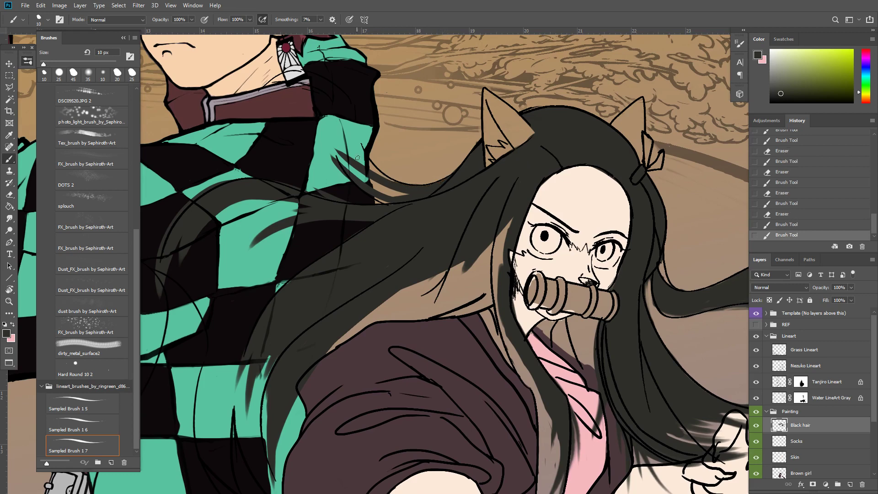
Paint thin dark hair strands over the teal shoulder check of the haori, smudging and erasing their tips
drag(372, 168, 376, 172)
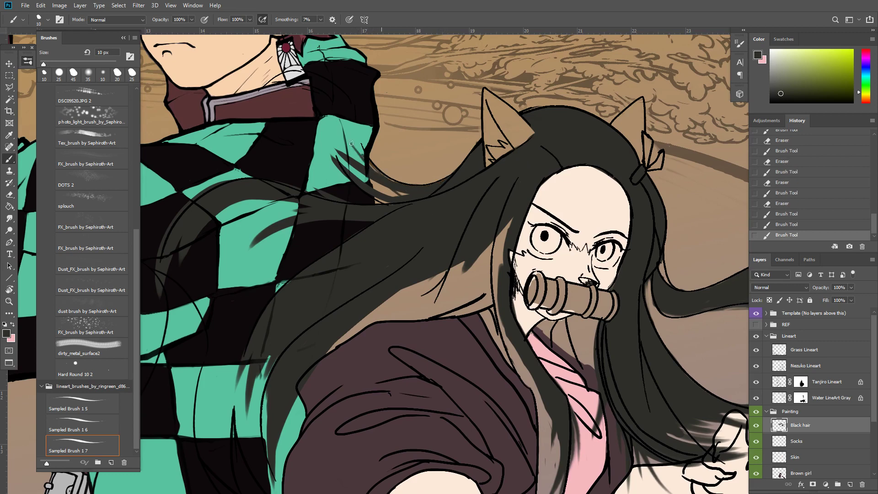
drag(401, 185, 404, 184)
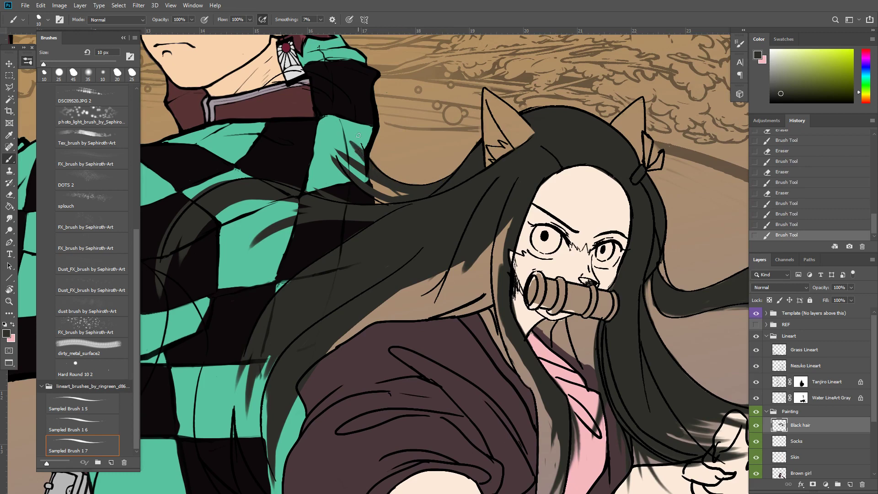
click(10, 219)
mouse_move(358, 143)
mouse_down()
mouse_move(347, 119)
mouse_move(362, 160)
mouse_up()
key(e)
mouse_move(343, 123)
mouse_down()
mouse_move(373, 171)
mouse_move(341, 134)
mouse_move(364, 149)
mouse_up()
drag(372, 169, 359, 145)
key(b)
drag(377, 174, 353, 138)
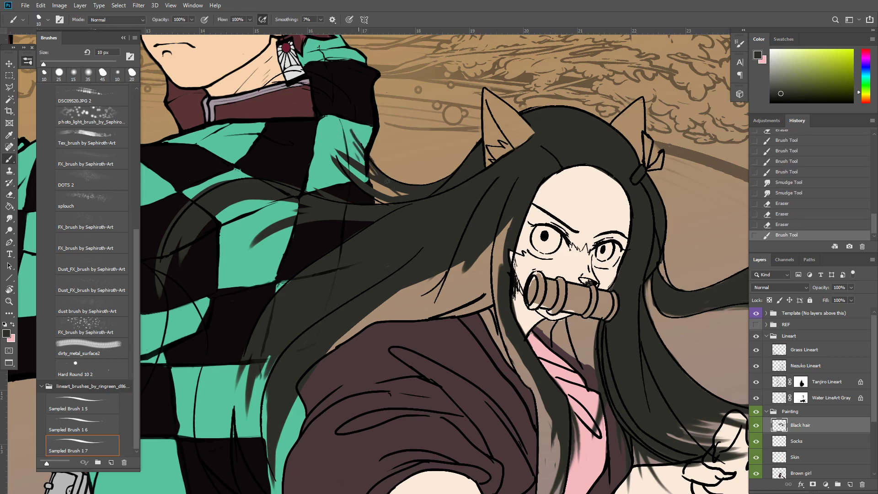
Fill the brown gap in the back strand beside the haori's shoulder with dark paint and erase the overspill
drag(365, 170, 360, 138)
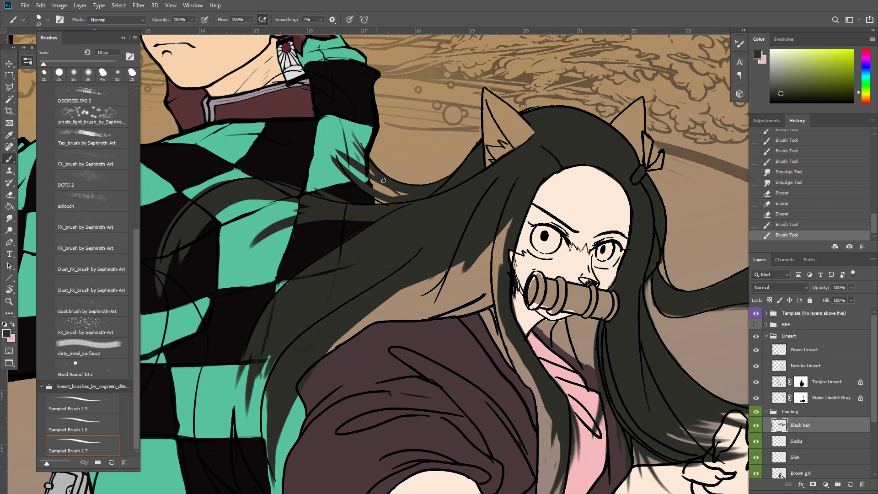
drag(390, 184, 366, 160)
key(e)
mouse_move(347, 123)
mouse_down()
mouse_move(361, 167)
mouse_move(401, 197)
mouse_up()
key(b)
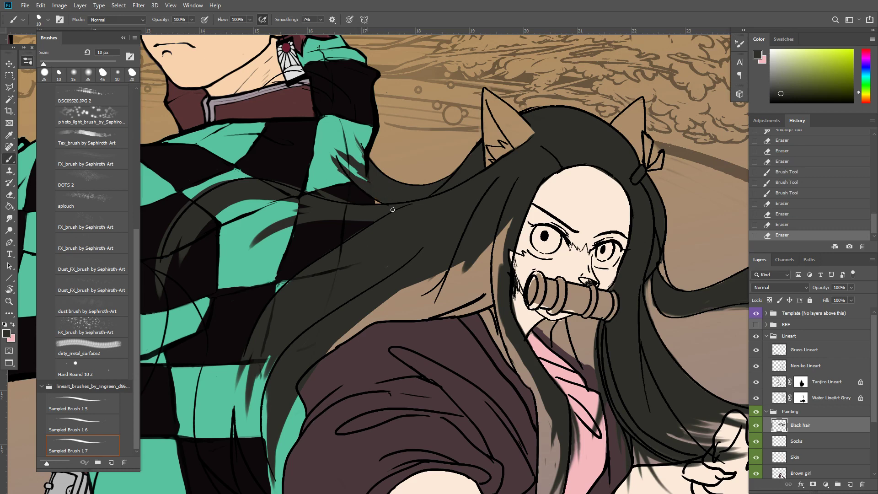
drag(393, 209, 396, 205)
Trim the strand tips on the teal shoulder check with the eraser and smudge them into fine wisps
key(e)
drag(334, 159, 344, 176)
drag(337, 161, 343, 175)
drag(331, 147, 342, 157)
mouse_move(337, 149)
mouse_down()
mouse_move(352, 160)
mouse_move(330, 127)
mouse_up()
key(r)
mouse_move(384, 197)
mouse_down()
mouse_move(352, 166)
mouse_move(366, 179)
mouse_move(350, 177)
mouse_move(343, 158)
mouse_up()
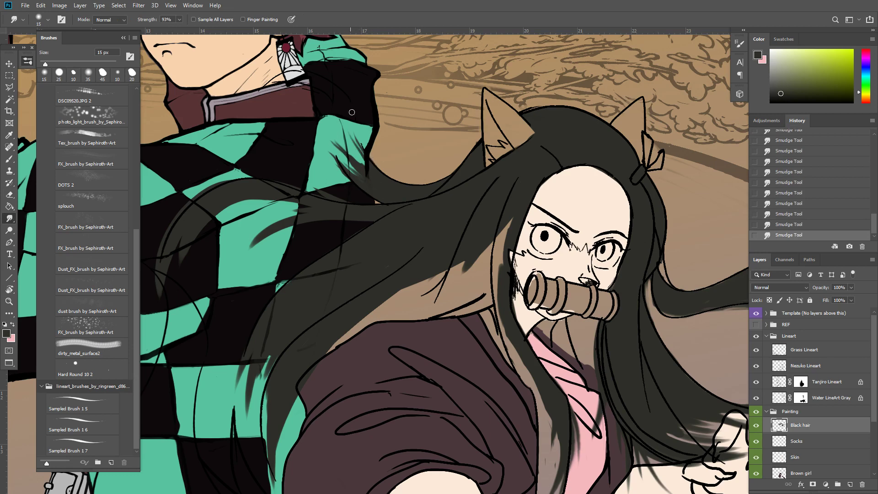
Extend the dark paint into the brown gap behind the cheek strand and erase overspill beside the face
drag(431, 173, 435, 119)
key(b)
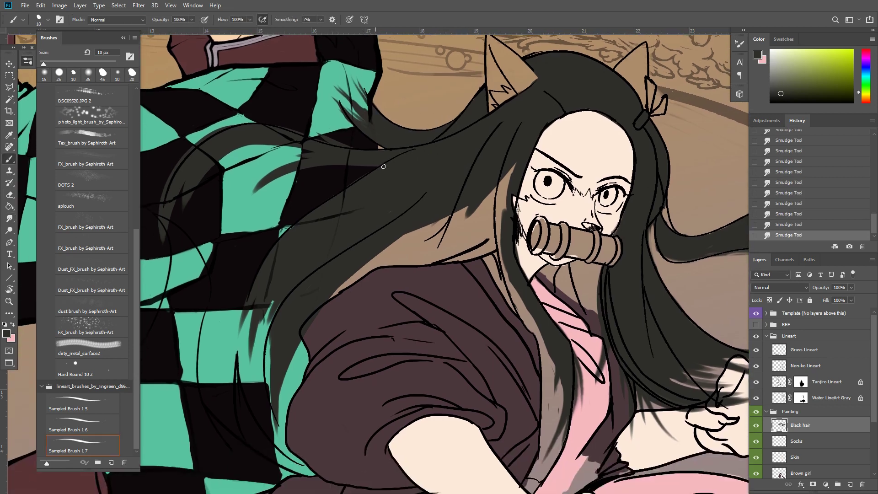
drag(384, 167, 289, 174)
drag(486, 183, 468, 206)
mouse_move(494, 182)
mouse_down()
mouse_move(471, 206)
mouse_move(480, 205)
mouse_up()
drag(509, 179, 467, 216)
key(e)
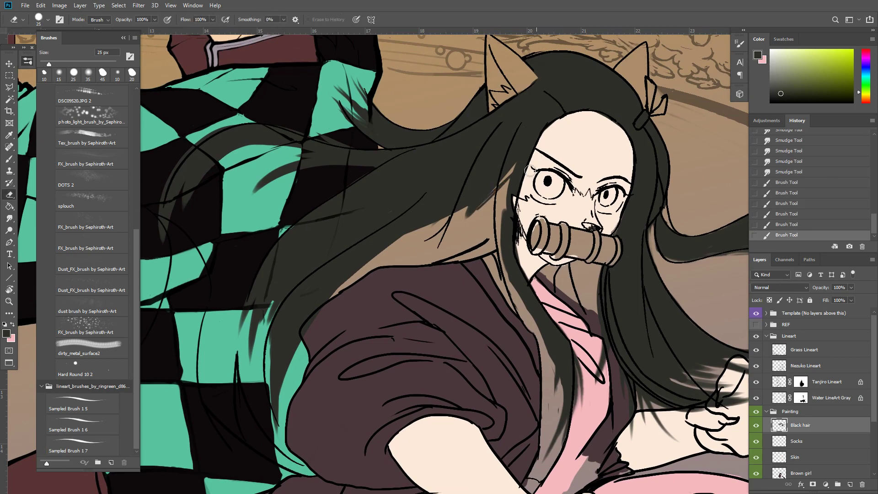
drag(530, 171, 527, 164)
Enlarge the brush to 40 px and fill the brown area between the cheek strand and the robe's shoulder with dark paint
drag(519, 179, 510, 112)
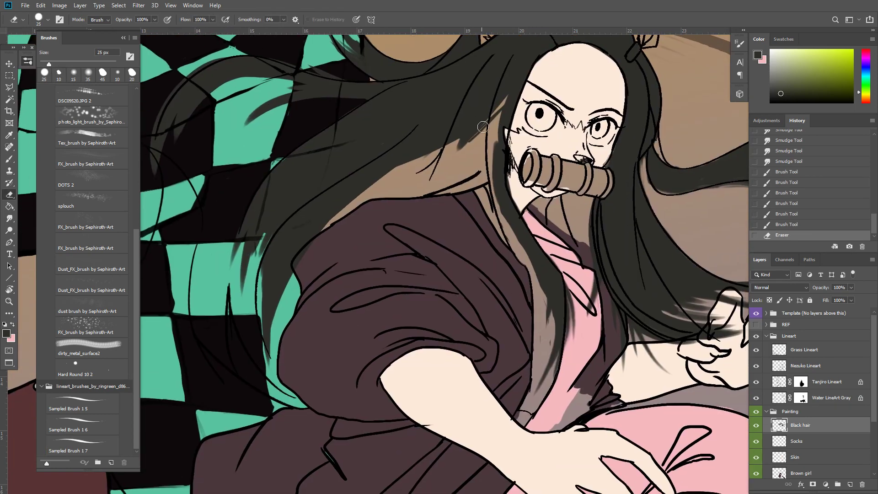
key(b)
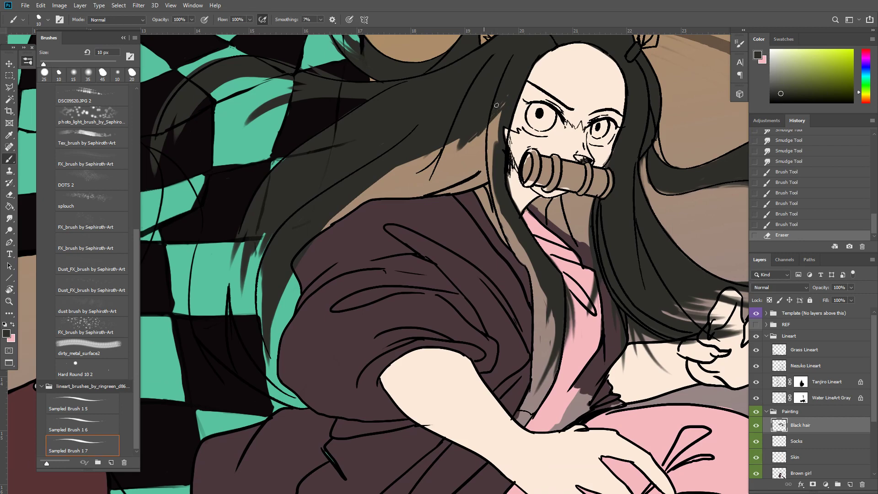
key(])
key(])
key(])
key(])
key(])
key(])
mouse_move(496, 105)
mouse_down()
mouse_move(479, 134)
mouse_move(501, 96)
mouse_move(483, 123)
mouse_move(476, 163)
mouse_up()
mouse_move(488, 145)
mouse_down()
mouse_move(477, 177)
mouse_move(498, 135)
mouse_move(470, 188)
mouse_up()
mouse_move(490, 169)
mouse_down()
mouse_move(439, 190)
mouse_move(475, 183)
mouse_move(478, 151)
mouse_move(455, 181)
mouse_up()
mouse_move(462, 133)
mouse_down()
mouse_move(370, 180)
mouse_move(420, 180)
mouse_move(399, 188)
mouse_move(425, 192)
mouse_move(377, 193)
mouse_move(359, 188)
mouse_move(366, 173)
mouse_move(346, 175)
mouse_move(344, 184)
mouse_move(362, 196)
mouse_move(305, 228)
mouse_move(364, 196)
mouse_move(319, 231)
mouse_move(363, 198)
mouse_up()
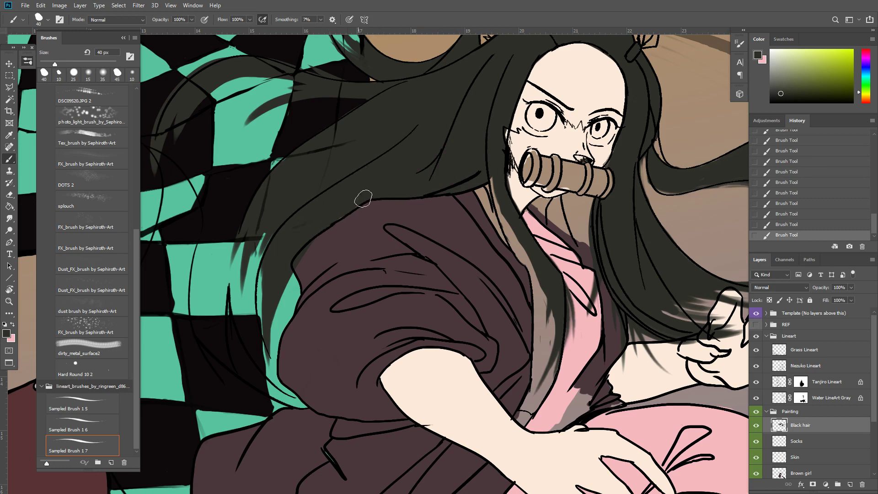
Paint the remaining gaps in the back hair along the robe's sleeve edge with the 40 px brush
mouse_move(305, 247)
mouse_down()
mouse_move(358, 189)
mouse_move(354, 220)
mouse_up()
key(e)
key(b)
mouse_move(322, 194)
mouse_down()
mouse_move(315, 216)
mouse_move(325, 184)
mouse_move(315, 267)
mouse_up()
drag(316, 204, 319, 279)
Paint and smudge the lower tips of the back hair into tapered wisps over the teal checks beside the sleeve
drag(372, 190, 501, 207)
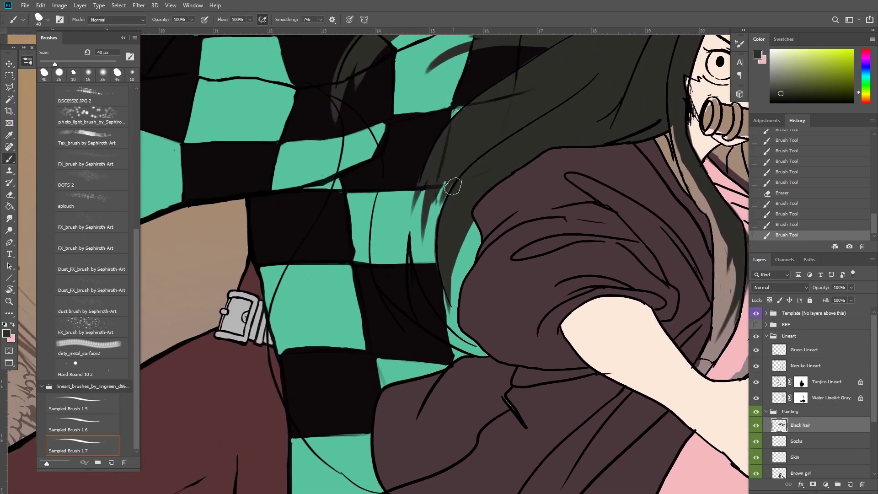
key(r)
drag(463, 167, 435, 265)
key(b)
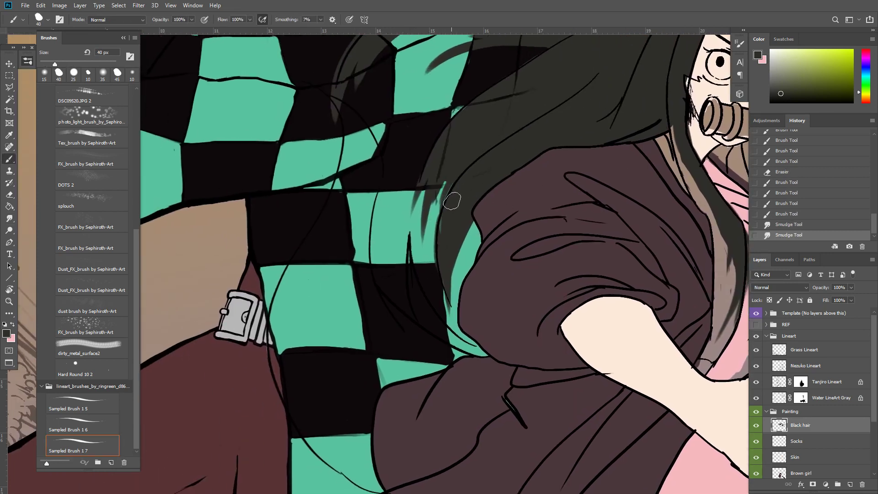
mouse_move(452, 201)
mouse_down()
mouse_move(440, 219)
mouse_move(458, 231)
mouse_up()
key(r)
mouse_move(460, 274)
mouse_down()
mouse_move(465, 231)
mouse_move(454, 317)
mouse_move(446, 256)
mouse_move(451, 286)
mouse_up()
drag(443, 182, 431, 236)
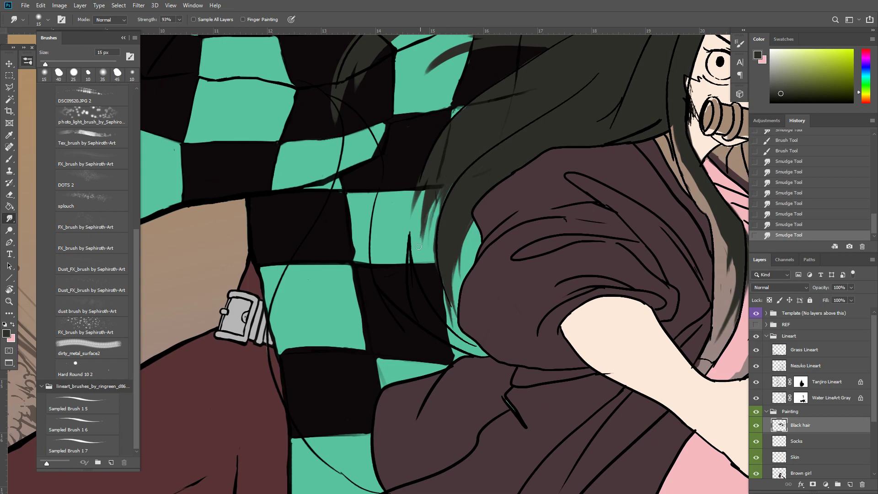
drag(448, 183, 432, 237)
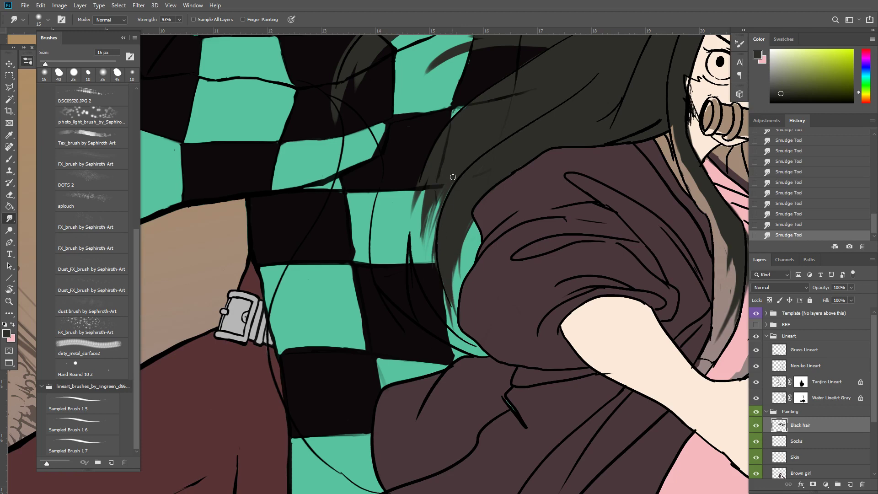
drag(447, 186, 415, 277)
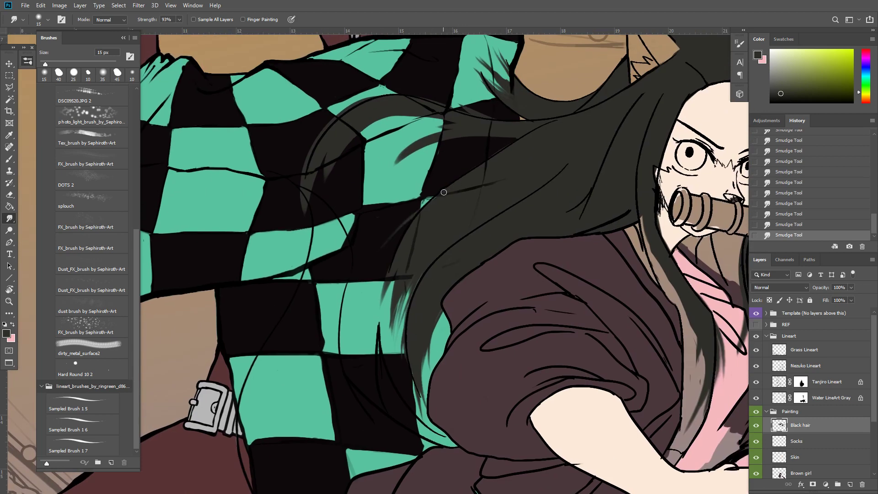
Smudge wisps out of the back hair across the haori and erase overspill along the hair's upper edge
drag(437, 189, 376, 211)
drag(450, 192, 397, 204)
drag(479, 155, 454, 184)
mouse_move(401, 173)
mouse_down()
mouse_move(350, 221)
mouse_move(352, 205)
mouse_up()
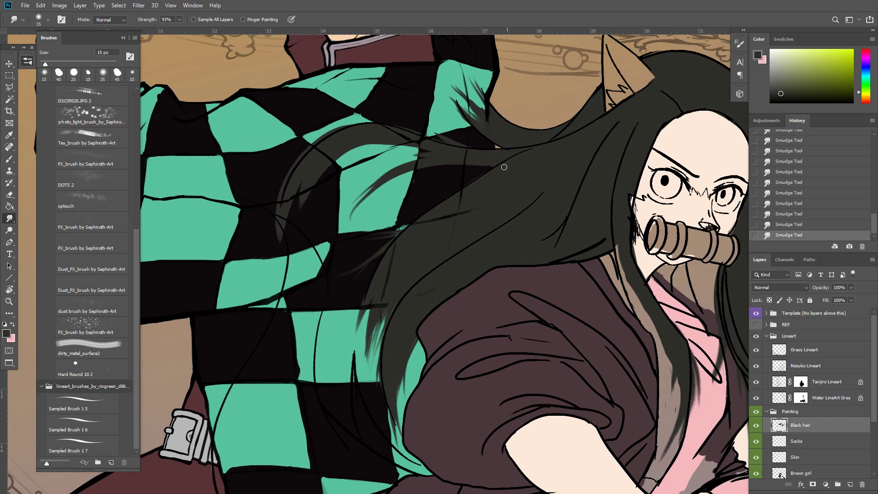
key(e)
click(482, 172)
click(482, 171)
click(463, 183)
click(447, 188)
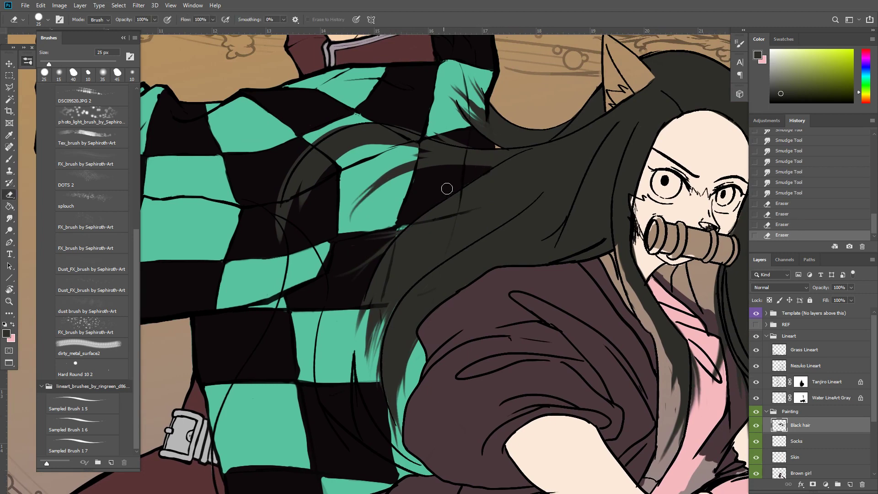
drag(498, 156, 460, 178)
Smudge the inner edge of the curved back strand into fine wisps over the haori, undoing one stroke
key(r)
drag(443, 143, 415, 124)
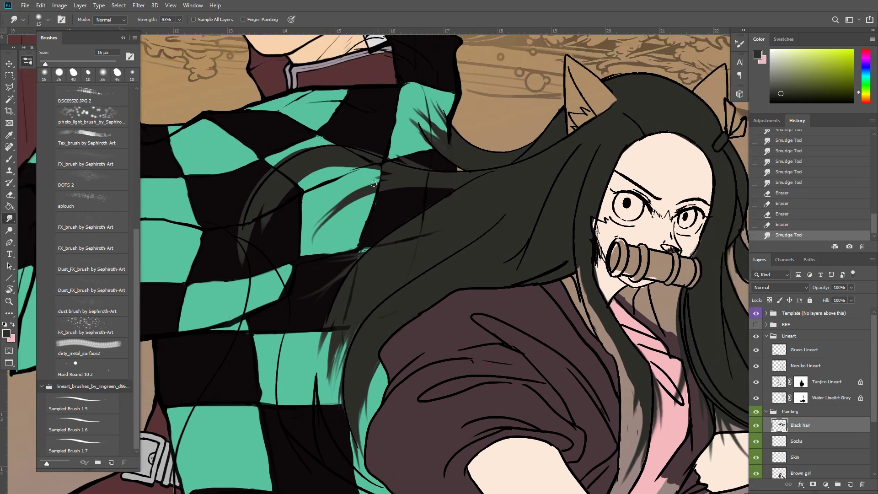
mouse_move(383, 174)
mouse_down()
mouse_move(320, 176)
mouse_move(304, 188)
mouse_up()
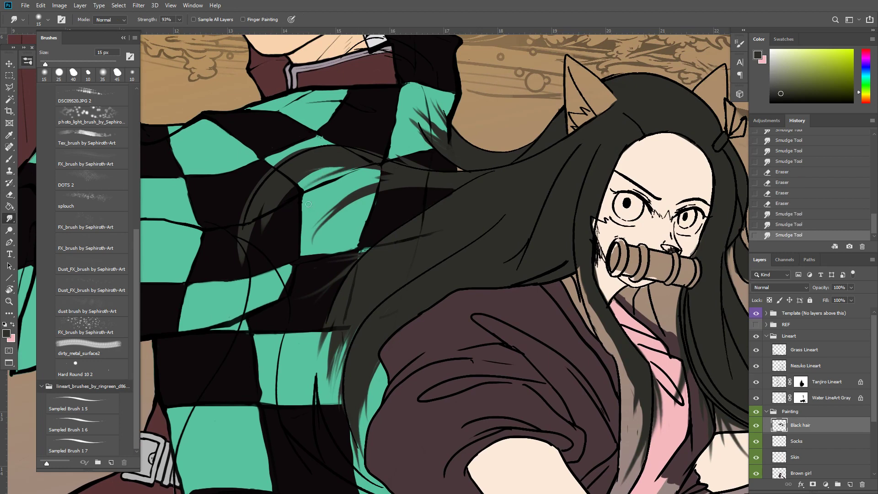
key(ctrl+z)
drag(344, 169, 301, 187)
drag(332, 163, 291, 186)
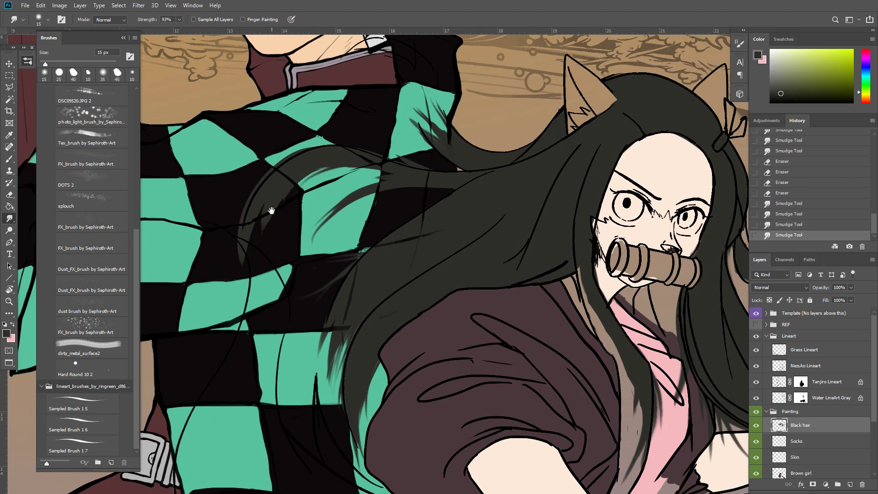
Smudge the hanging end of the curved back strand into soft points, undoing the unwanted strokes
drag(257, 215, 292, 189)
drag(304, 255, 306, 264)
drag(294, 188, 285, 249)
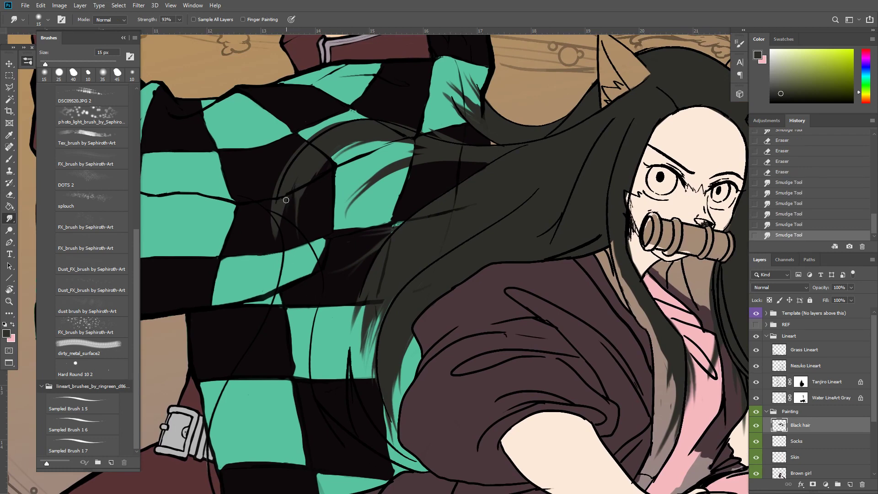
key(ctrl+z)
drag(291, 196, 292, 274)
drag(279, 210, 278, 249)
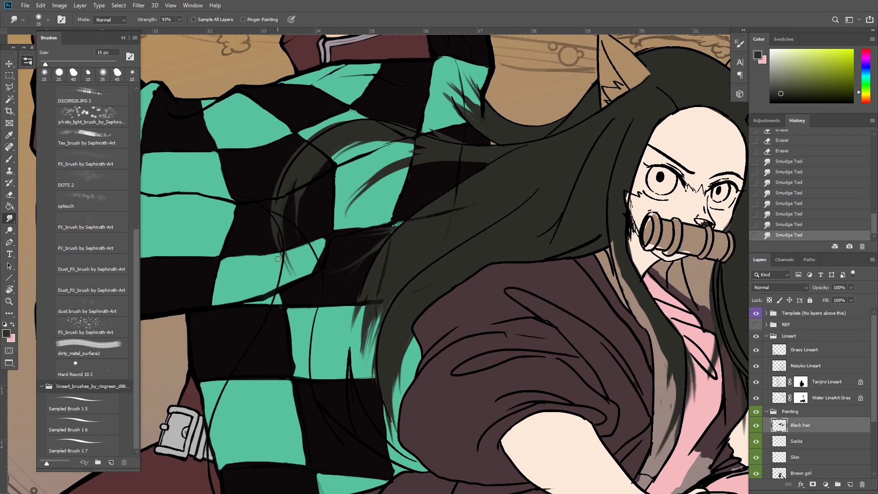
mouse_move(593, 128)
mouse_down()
mouse_move(527, 172)
mouse_move(499, 176)
mouse_up()
key(ctrl+z)
Smudge the dark paint to the outline at the bend where the windblown strand leaves the head
drag(673, 189, 554, 144)
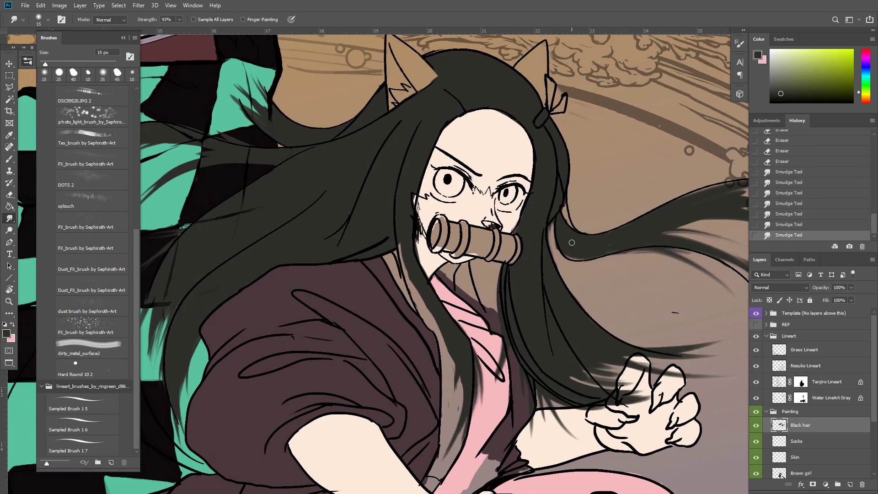
drag(572, 242, 566, 248)
drag(567, 245, 568, 257)
drag(570, 252, 579, 258)
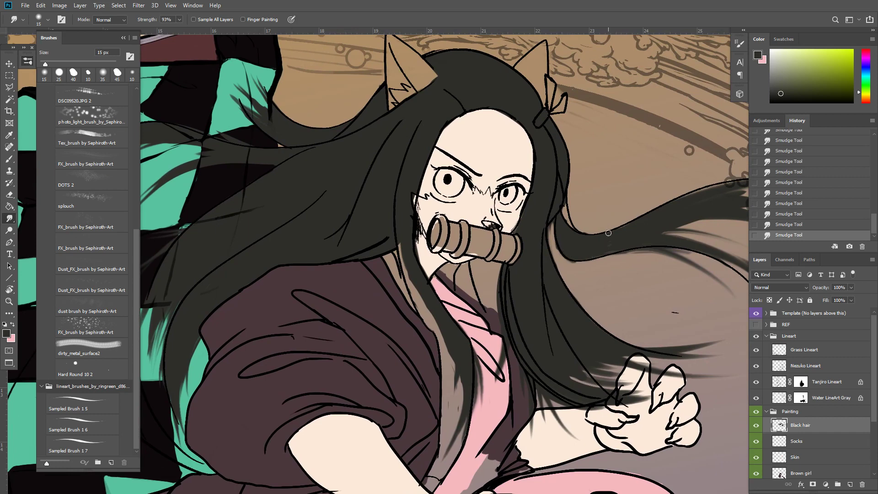
Clean the base of the windblown strand with brush, eraser and smudge strokes along its outline
drag(608, 233, 508, 223)
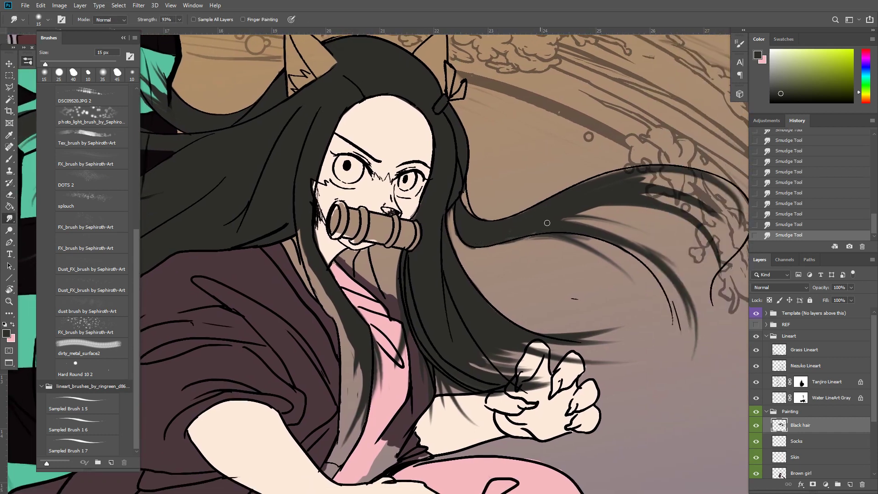
key(b)
mouse_move(535, 212)
mouse_down()
mouse_move(500, 223)
mouse_move(553, 237)
mouse_move(501, 249)
mouse_move(553, 251)
mouse_move(458, 240)
mouse_up()
key(e)
key(r)
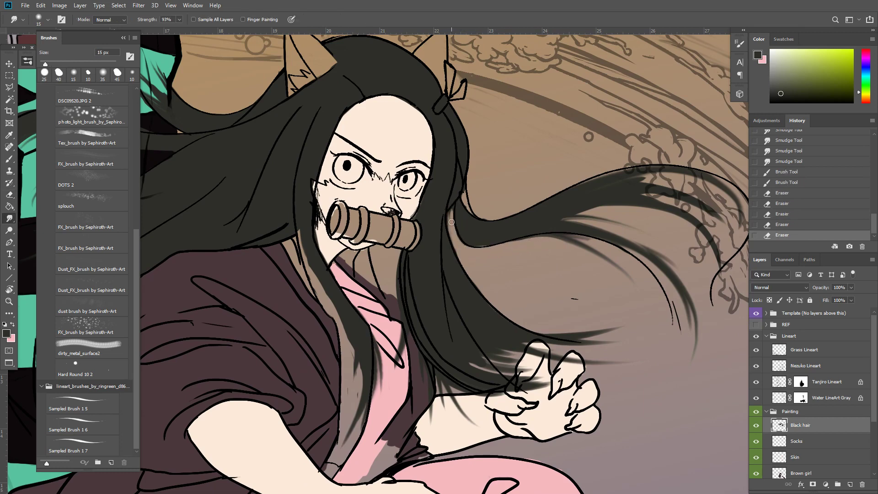
mouse_move(453, 204)
mouse_down()
mouse_move(452, 214)
mouse_move(454, 204)
mouse_up()
key(e)
drag(455, 236, 450, 210)
mouse_move(461, 257)
mouse_down()
mouse_move(452, 240)
mouse_move(495, 242)
mouse_up()
key(r)
Refine the windblown strand's upper curve over the water swirl by painting, erasing and smudging its edges
drag(633, 220, 508, 231)
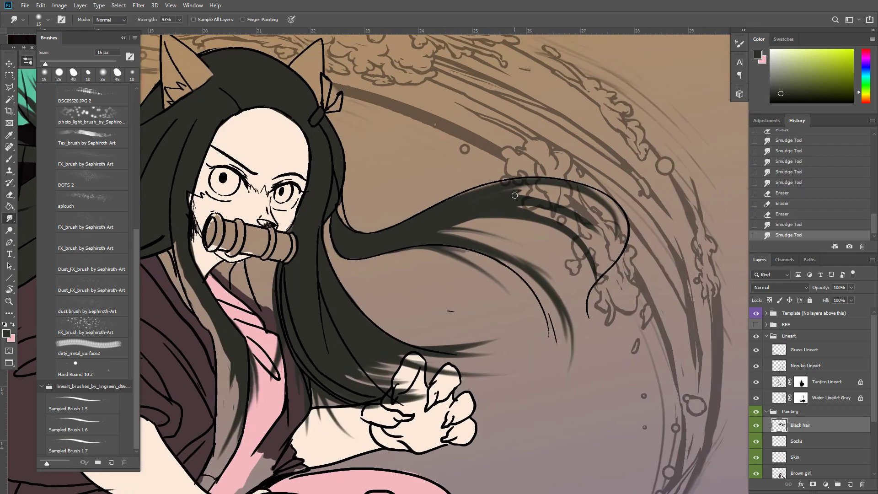
mouse_move(512, 194)
mouse_down()
mouse_move(550, 186)
mouse_move(449, 201)
mouse_move(491, 175)
mouse_up()
key(b)
key(e)
drag(578, 174, 507, 169)
key(b)
mouse_move(455, 176)
mouse_down()
mouse_move(489, 178)
mouse_move(471, 171)
mouse_move(553, 192)
mouse_move(544, 194)
mouse_up()
key(r)
mouse_move(512, 181)
mouse_down()
mouse_move(545, 198)
mouse_move(547, 217)
mouse_up()
Smudge the windblown strand's lower wisps outward into long, thin tips
drag(535, 236, 561, 166)
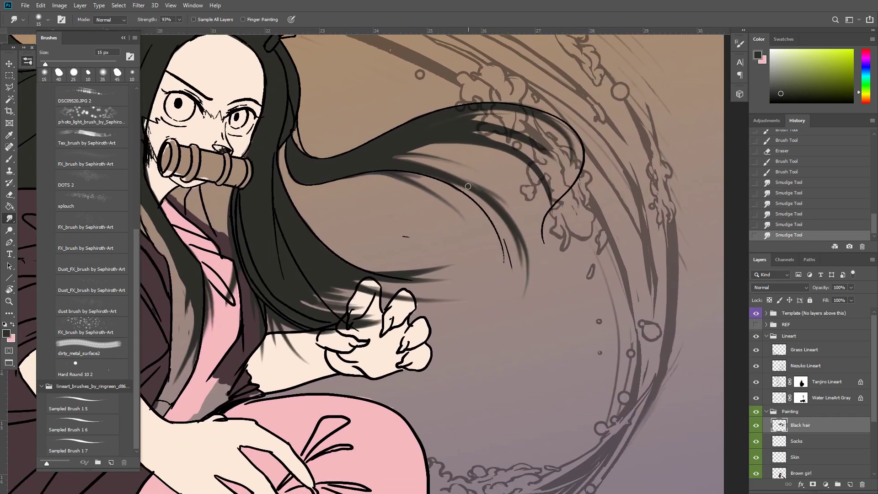
drag(468, 187, 536, 220)
drag(476, 189, 546, 225)
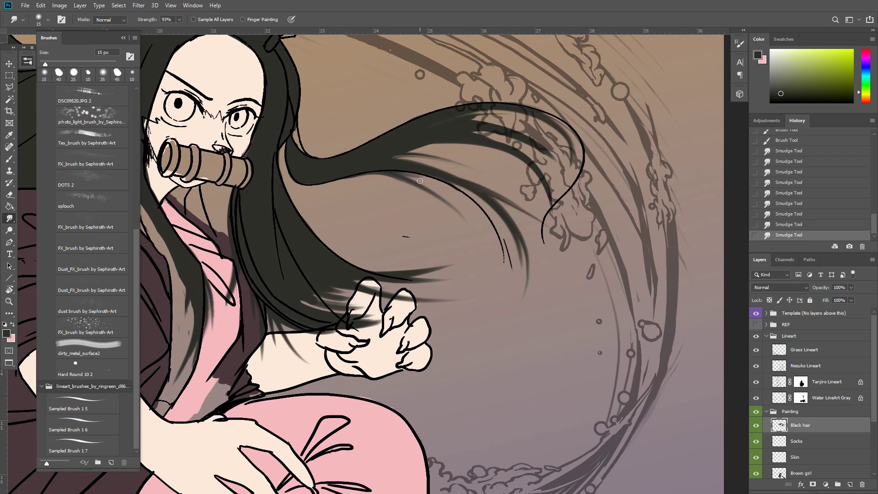
drag(402, 174, 463, 202)
Smudge the hair ends around the raised hand and the strand beside the robe's collar into fine tapered tips
drag(442, 236, 590, 173)
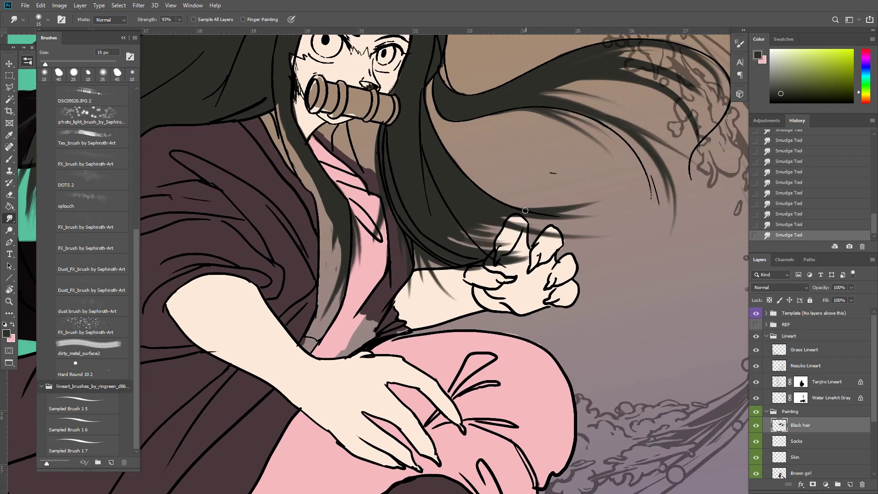
mouse_move(528, 210)
mouse_down()
mouse_move(617, 201)
mouse_move(536, 211)
mouse_move(606, 205)
mouse_move(581, 199)
mouse_up()
mouse_move(487, 236)
mouse_down()
mouse_move(510, 225)
mouse_move(558, 250)
mouse_up()
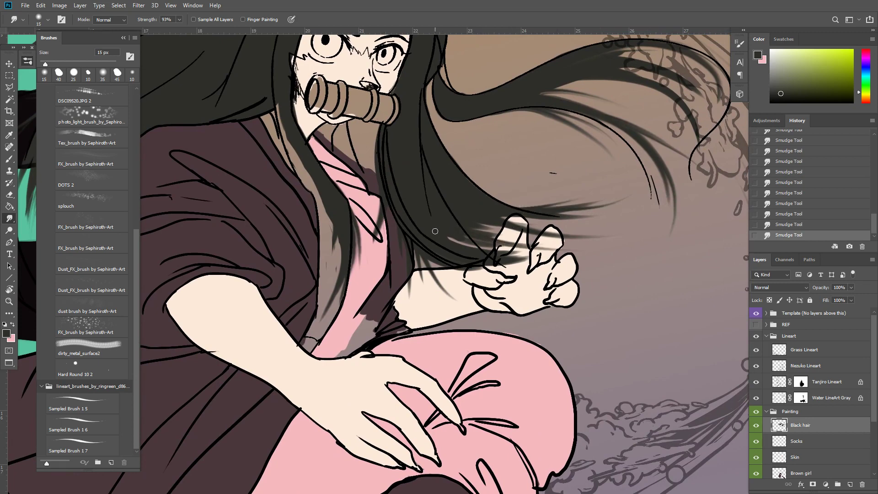
mouse_move(435, 232)
mouse_down()
mouse_move(501, 256)
mouse_move(553, 258)
mouse_move(630, 238)
mouse_up()
drag(562, 218, 638, 222)
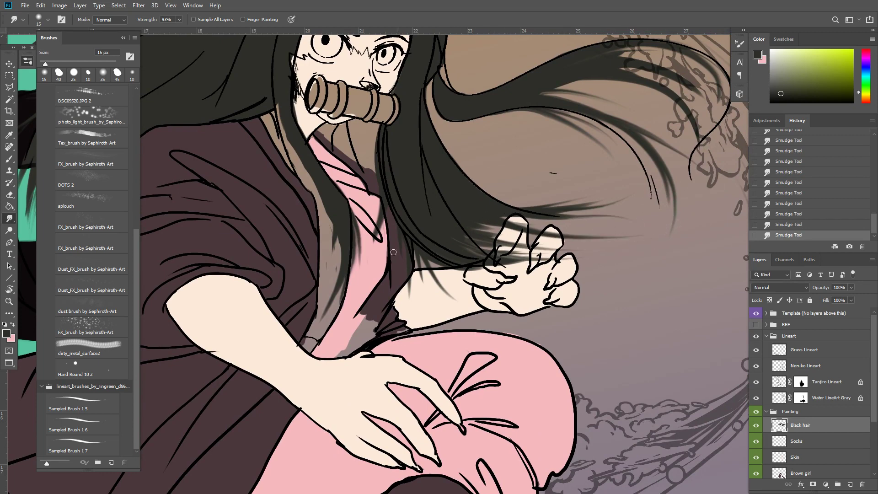
drag(379, 222, 373, 275)
Erase stray hair paint around the neck and collar beneath the bamboo muzzle
key(ctrl+minus)
drag(385, 209, 430, 198)
key(e)
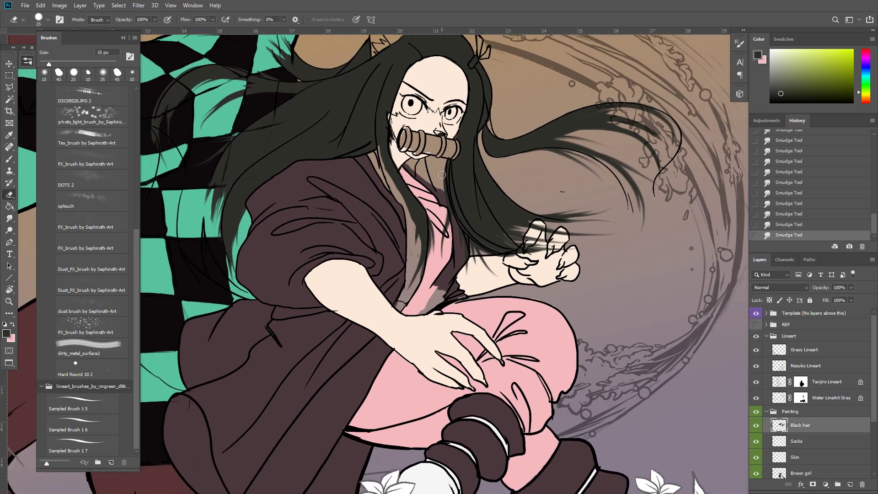
mouse_move(441, 165)
mouse_down()
mouse_move(446, 192)
mouse_move(501, 248)
mouse_up()
key(b)
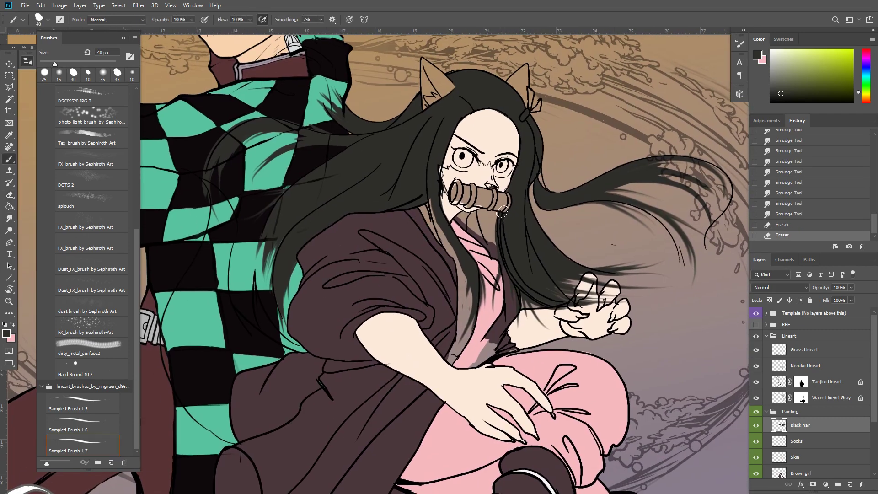
Paint black hair below the bamboo muzzle, alongside the pink kimono collar
mouse_move(502, 214)
mouse_down()
mouse_move(496, 232)
mouse_move(486, 214)
mouse_move(478, 219)
mouse_move(488, 240)
mouse_move(486, 225)
mouse_up()
drag(489, 234, 501, 258)
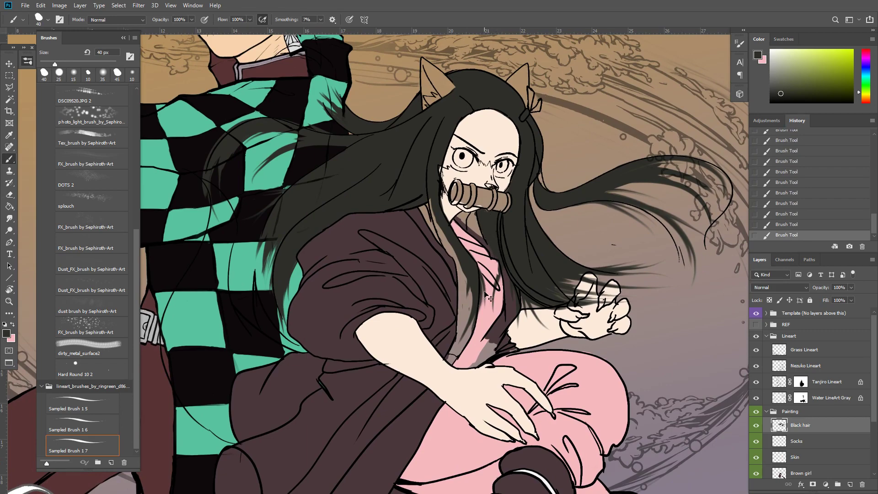
Paint thin dark hair wisps over the neck area just beneath the bamboo muzzle, using a smaller brush
key(ctrl+0)
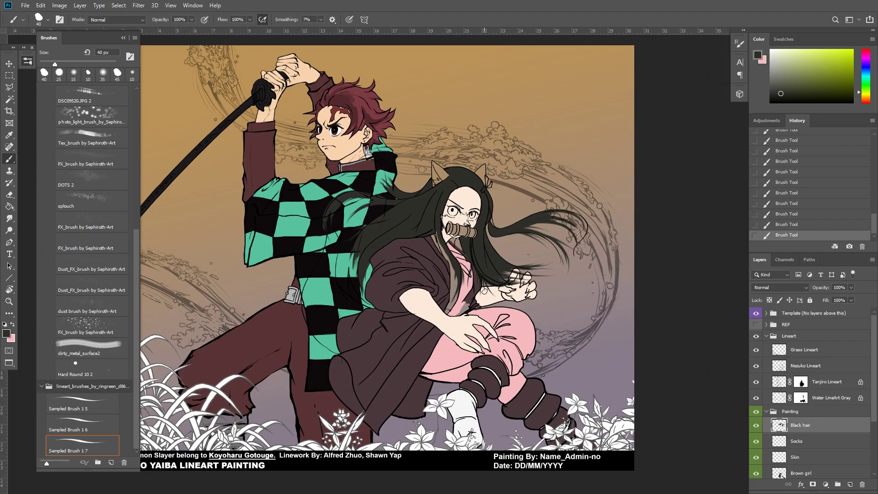
key(ctrl+plus)
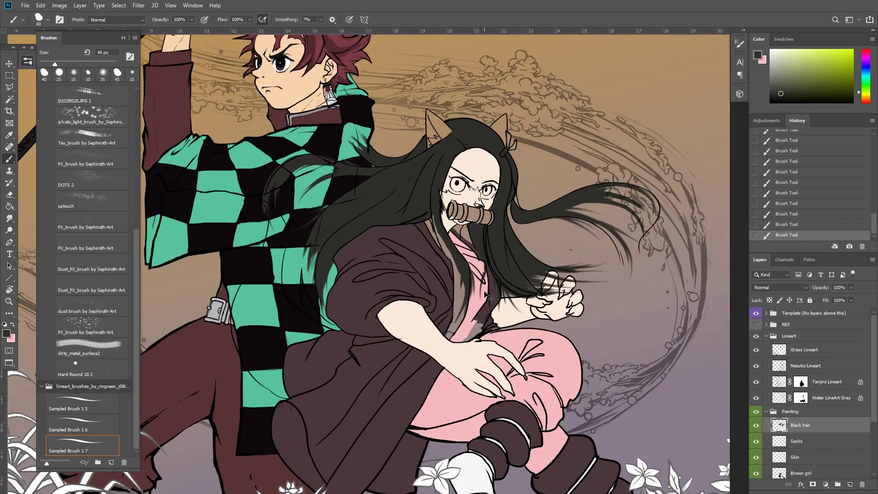
key(ctrl+minus)
key(ctrl+minus)
key(ctrl+minus)
key(ctrl+plus)
scroll(487, 297, up, 6)
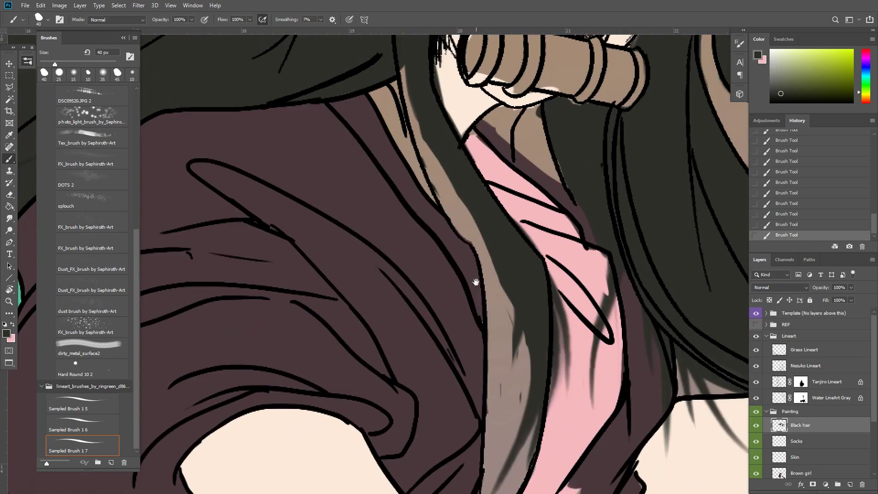
drag(590, 173, 549, 210)
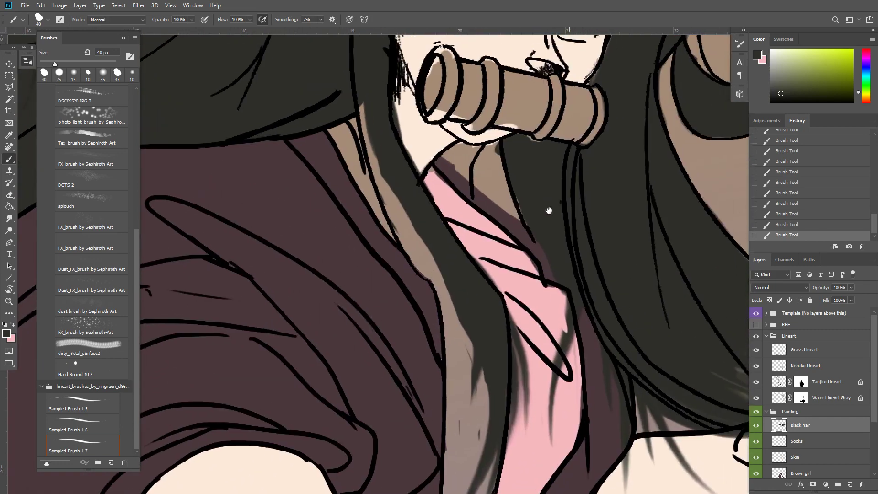
key(bracketleft)
key(bracketleft)
key(bracketleft)
key(bracketleft)
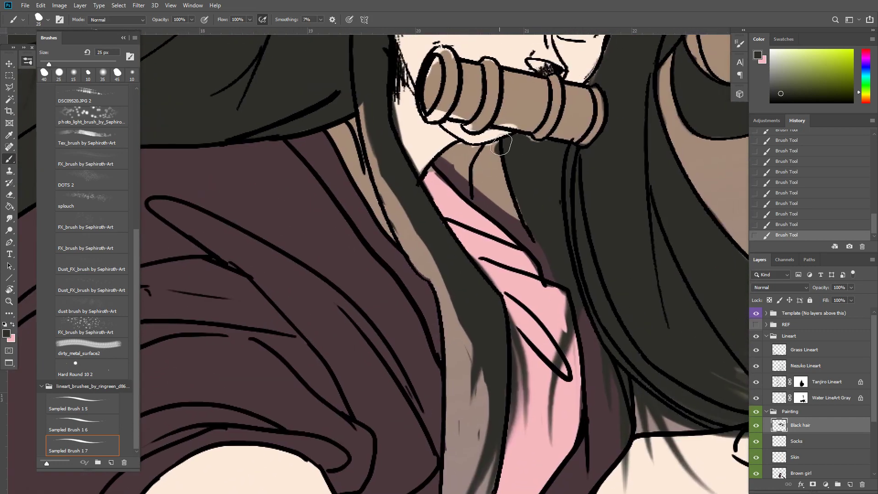
mouse_move(482, 159)
mouse_down()
mouse_move(476, 196)
mouse_move(501, 201)
mouse_up()
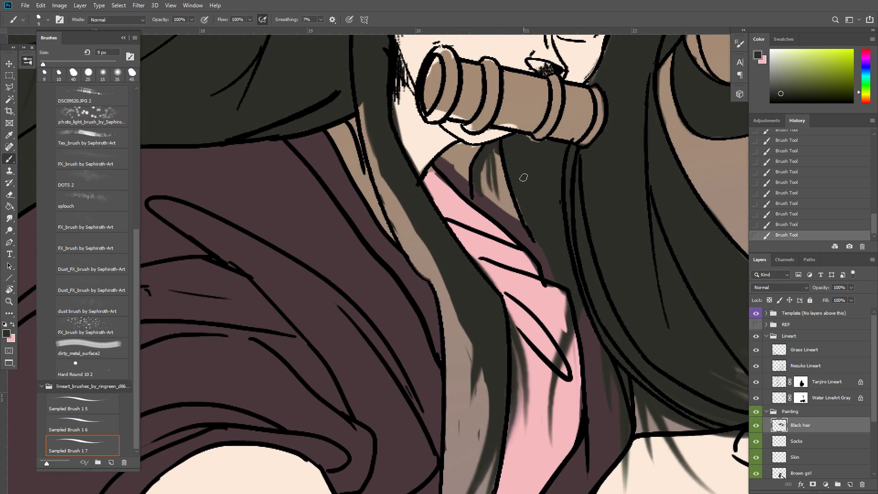
Fill the gap between the wisps beneath the muzzle with solid black hair using a 25 px brush
key(bracketright)
key(bracketright)
key(bracketright)
key(bracketright)
mouse_move(500, 156)
mouse_down()
mouse_move(488, 192)
mouse_move(523, 220)
mouse_move(496, 208)
mouse_up()
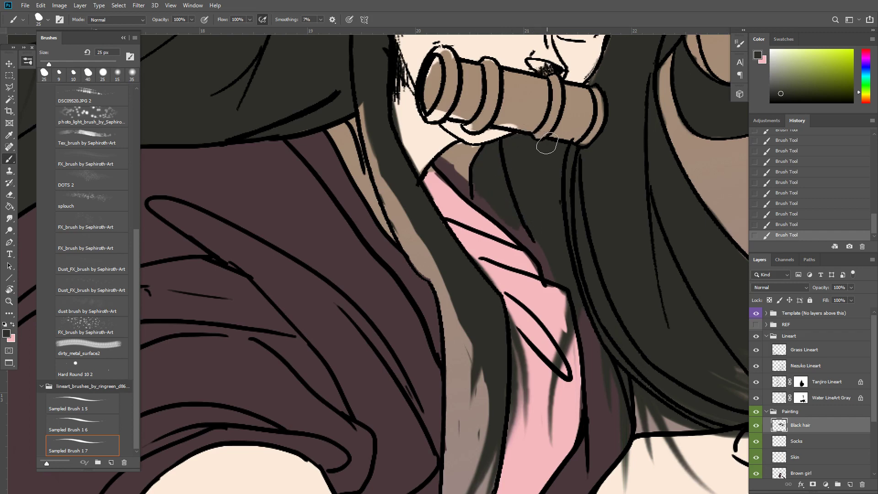
Smudge the new hair's edge beneath the muzzle and erase its overspill along the pink kimono collar
key(r)
mouse_move(491, 146)
mouse_down()
mouse_move(476, 202)
mouse_move(507, 216)
mouse_move(541, 257)
mouse_move(531, 224)
mouse_move(531, 240)
mouse_move(514, 234)
mouse_move(534, 259)
mouse_move(510, 233)
mouse_move(544, 270)
mouse_up()
key(e)
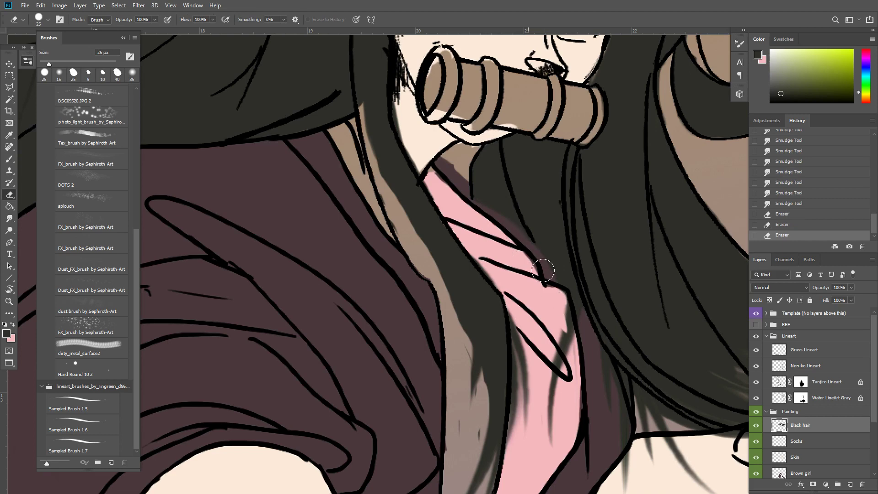
drag(570, 313, 534, 255)
mouse_move(508, 209)
mouse_down()
mouse_move(532, 239)
mouse_move(549, 282)
mouse_move(550, 313)
mouse_up()
Paint more black hair beside the kimono's collar edge and smudge it into the dark robe
key(b)
mouse_move(534, 211)
mouse_down()
mouse_move(534, 269)
mouse_move(540, 236)
mouse_move(528, 284)
mouse_up()
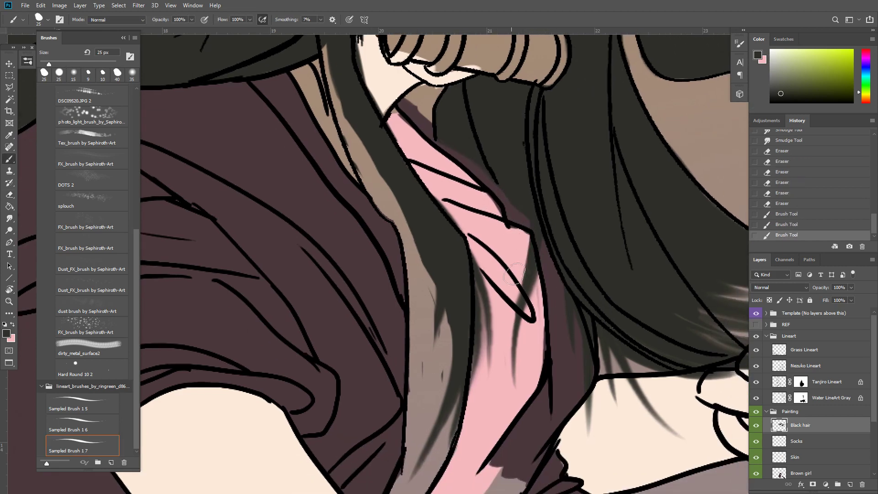
key(r)
drag(543, 214, 537, 252)
mouse_move(536, 221)
mouse_down()
mouse_move(531, 286)
mouse_move(539, 216)
mouse_up()
Erase stray hair paint at the neck below the muzzle with a 25 px eraser and undo the last erasing stroke
key(ctrl+minus)
key(ctrl+minus)
key(ctrl+minus)
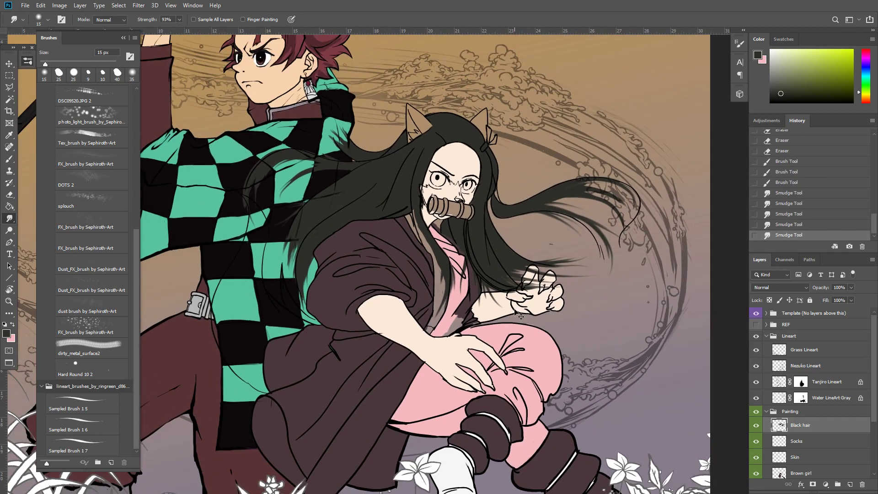
key(ctrl+plus)
key(ctrl+plus)
key(e)
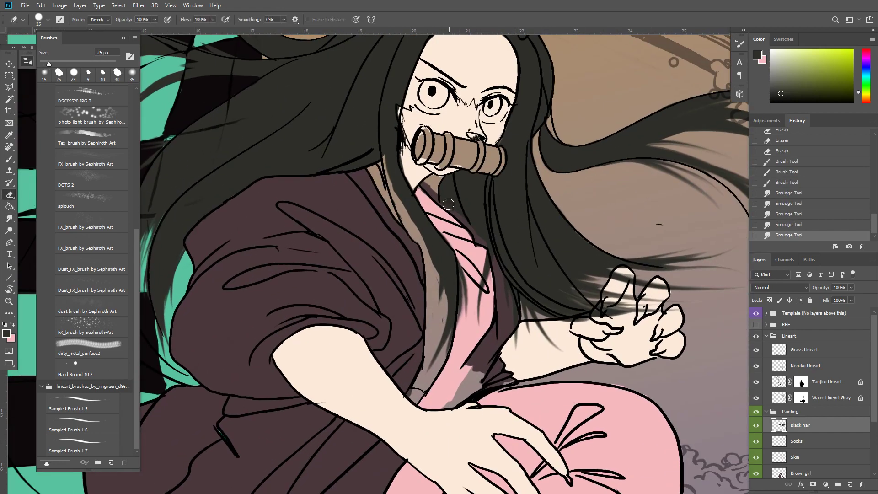
drag(449, 204, 436, 190)
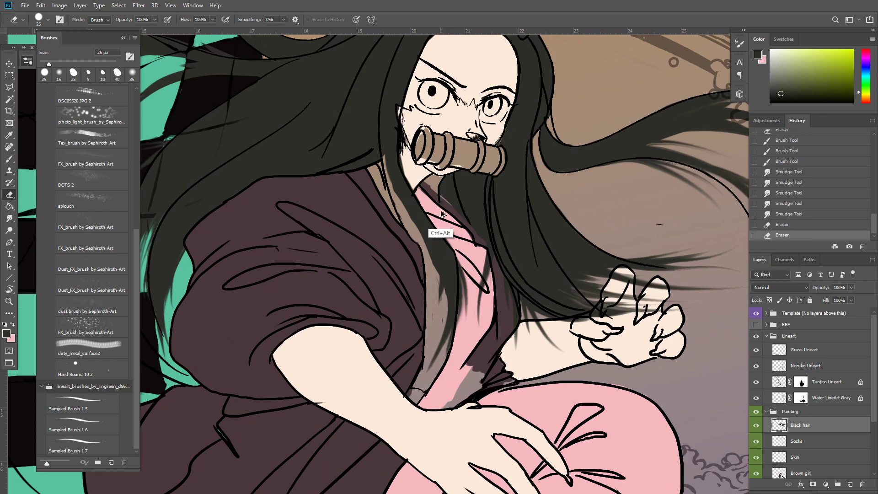
key(ctrl+alt+z)
Show the REF group and sample the dark pink of the reference character's eye as the brush colour
scroll(446, 236, down, 4)
scroll(446, 234, up, 2)
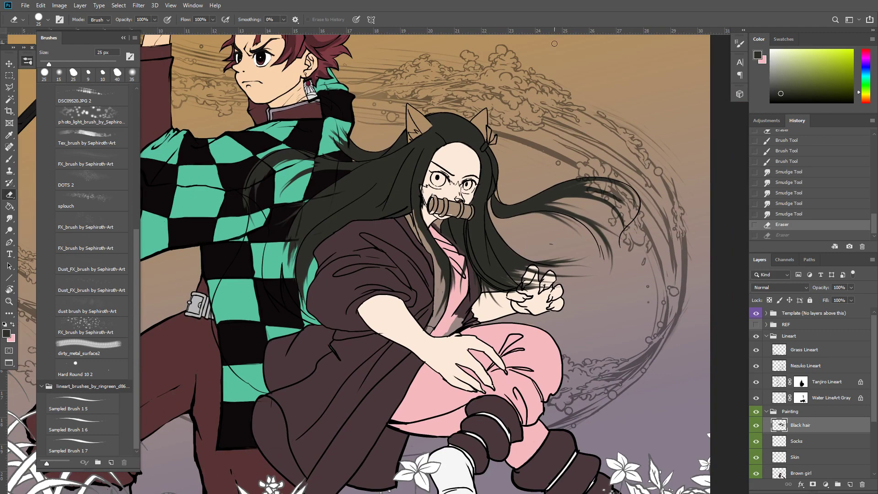
drag(397, 257, 543, 357)
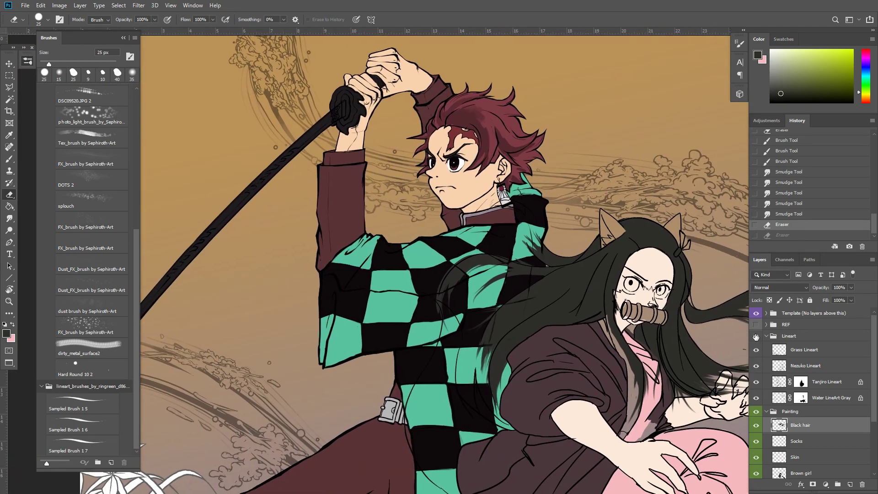
click(757, 325)
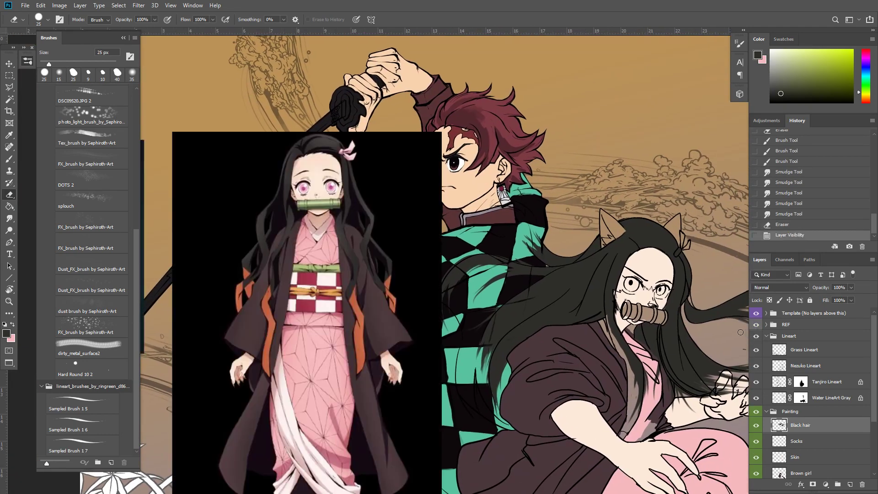
key(b)
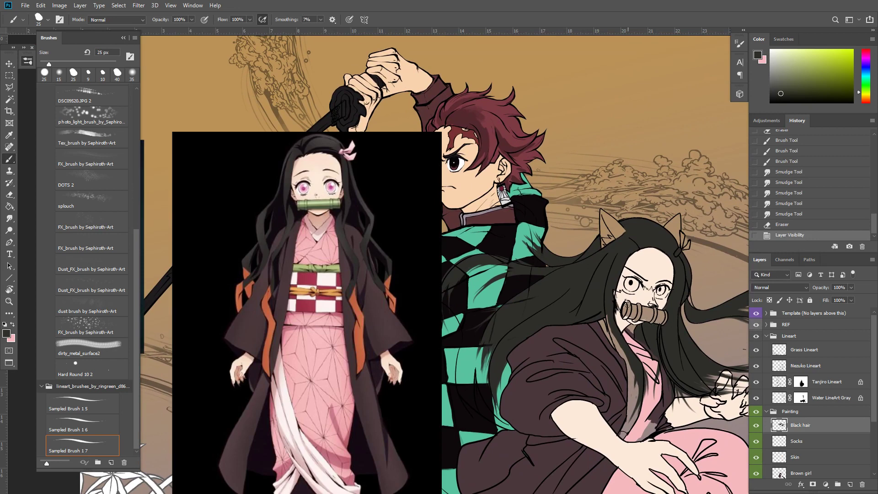
drag(621, 320, 588, 282)
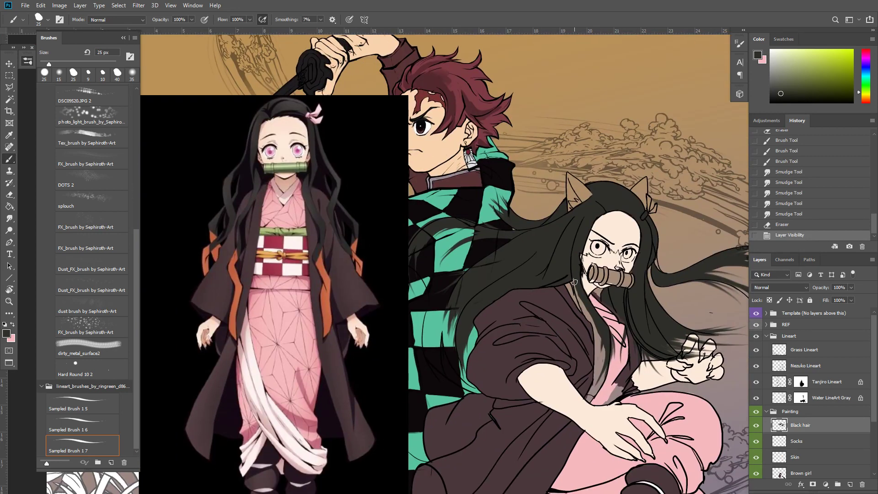
scroll(575, 283, down, 3)
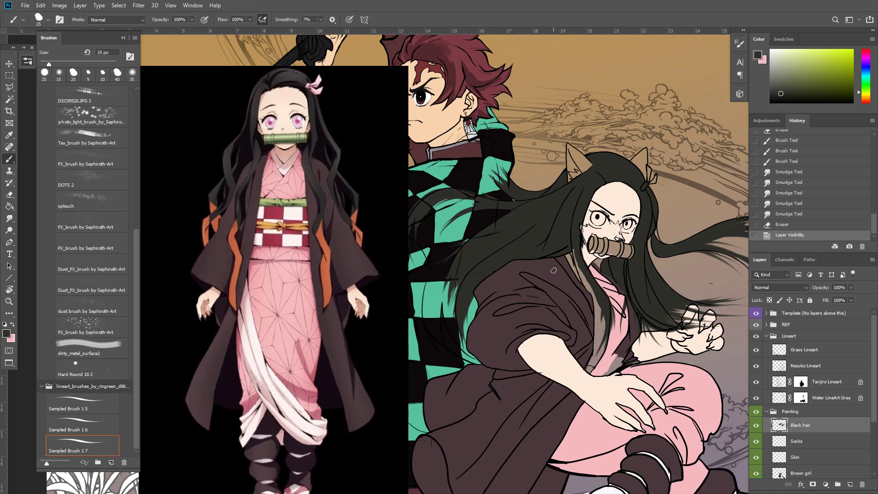
alt+click(297, 120)
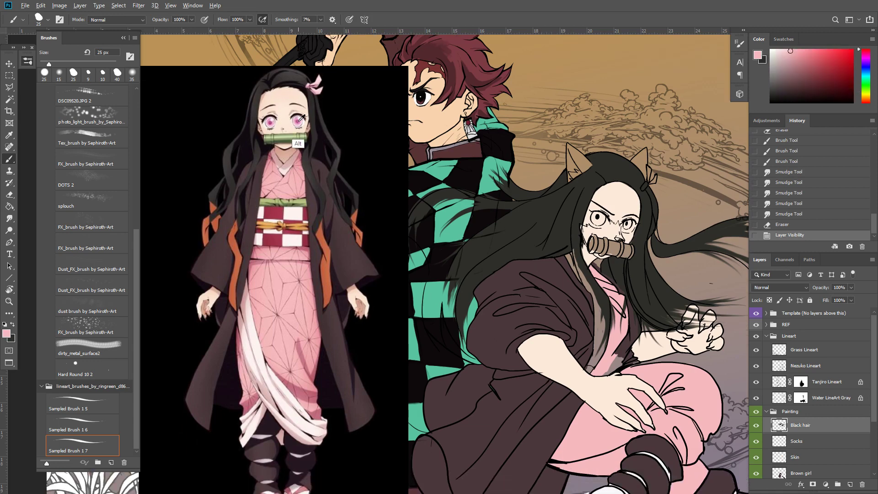
alt+click(300, 120)
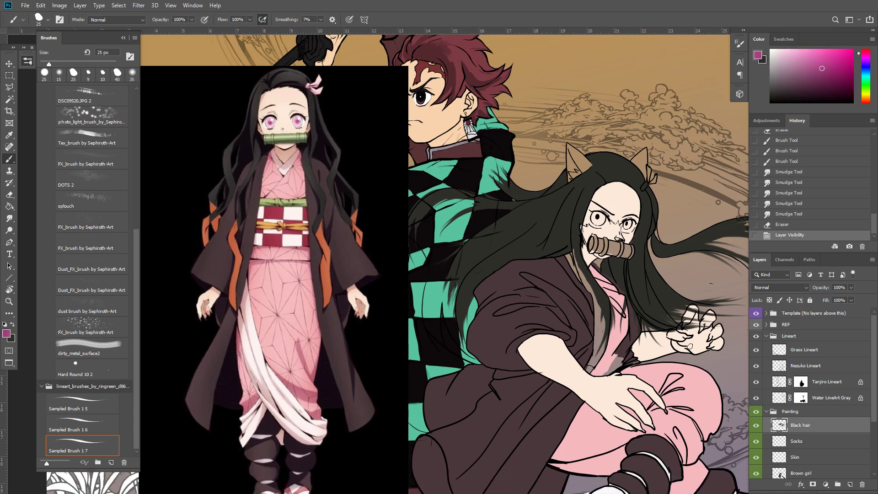
Create a new layer above Black hair and name it "Pink eye"
click(850, 484)
double_click(799, 426)
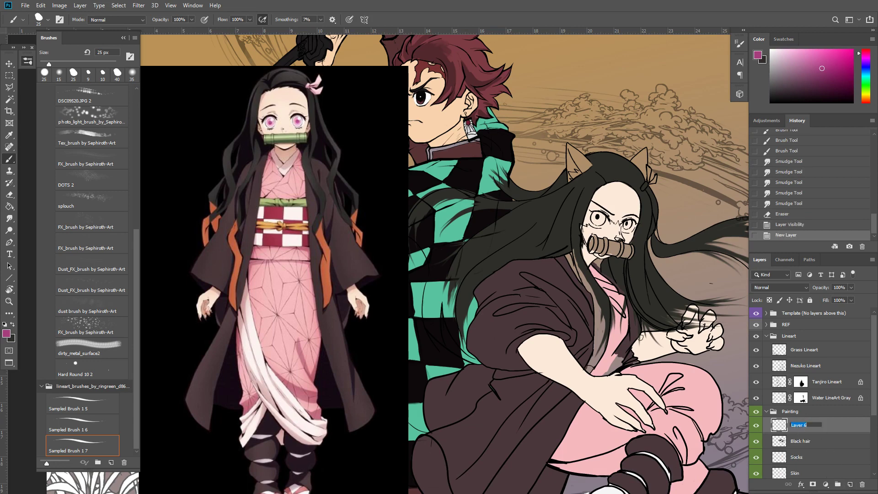
text(Pink eye)
key(Return)
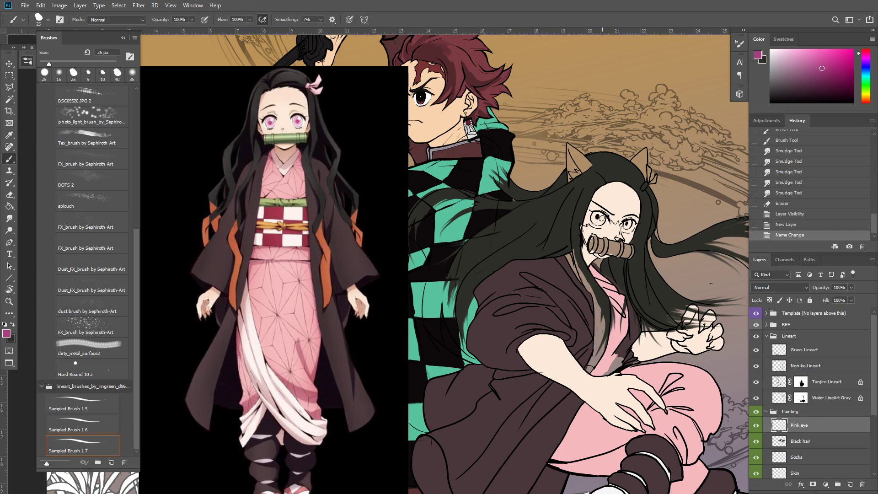
Paint the pupil of Nezuko's larger eye dark pink with a 25 px brush on the Pink eye layer
click(600, 217)
click(600, 218)
click(598, 218)
click(598, 218)
drag(650, 325, 565, 346)
key(v)
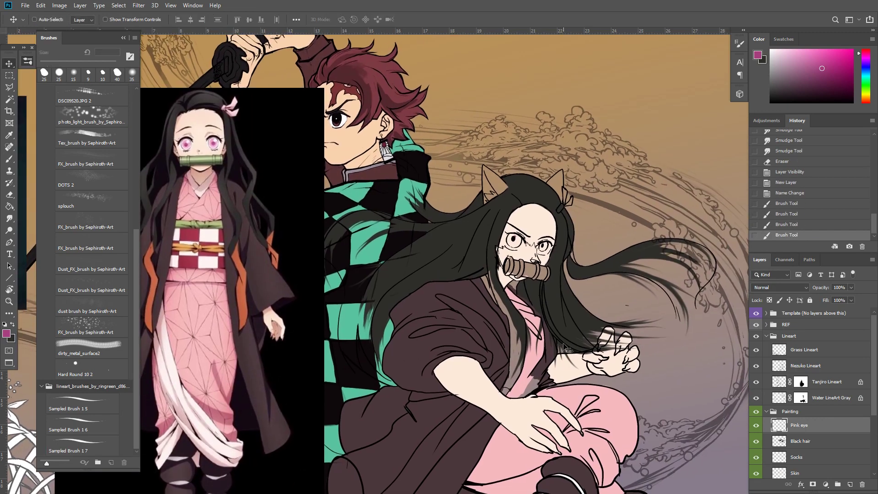
alt+scroll(566, 348, up, 5)
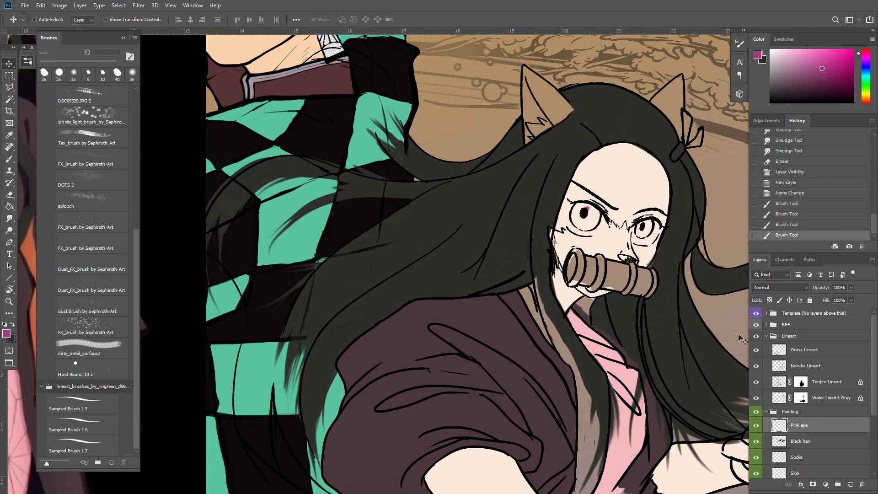
drag(583, 220, 592, 219)
key(b)
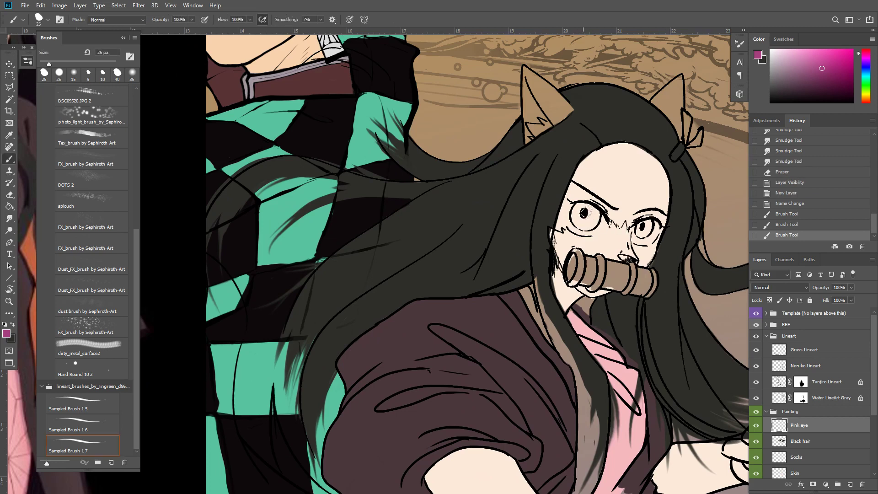
click(586, 212)
Add a layer mask to Nezuko Lineart and paint black on it over the larger eye's pupil to hide the black lines
click(806, 366)
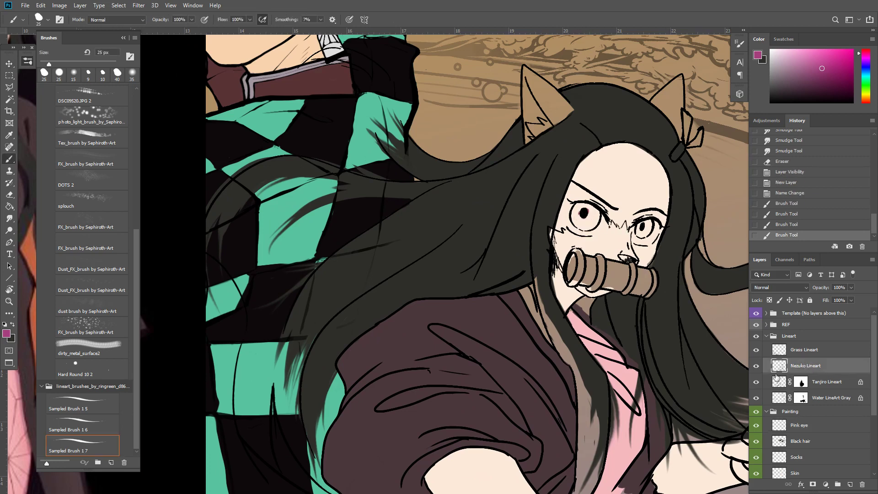
click(813, 484)
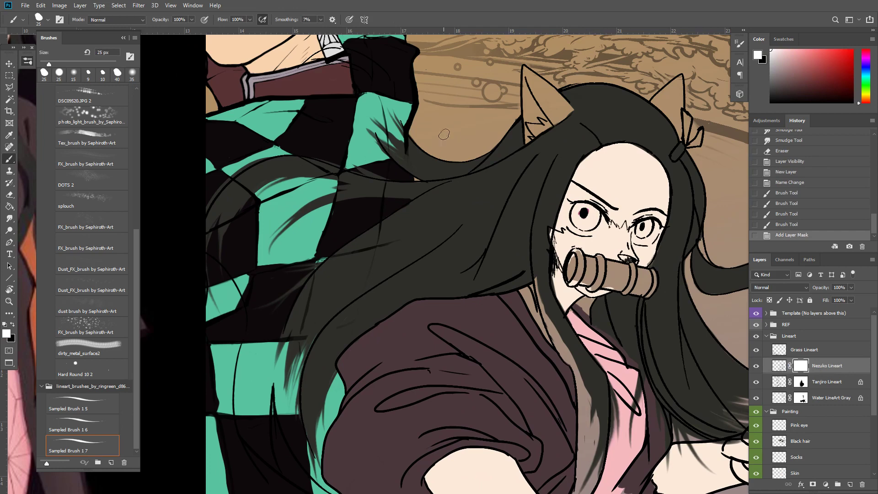
key(x)
drag(580, 214, 583, 215)
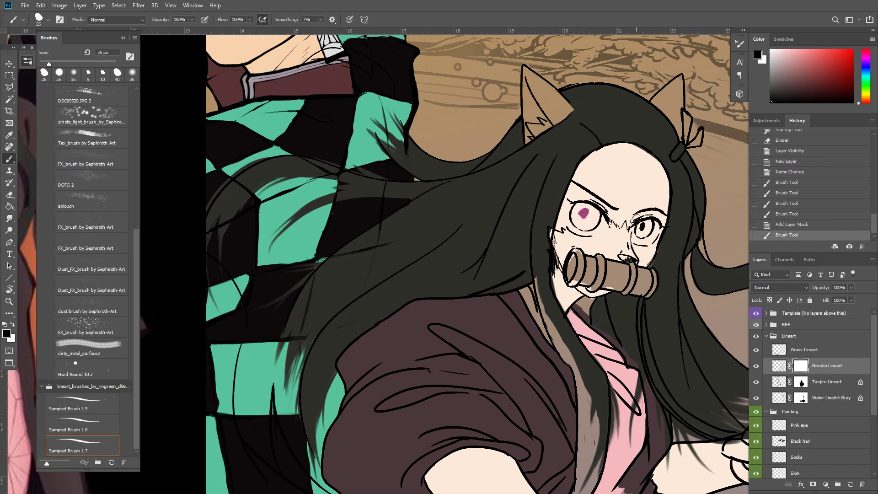
Sample the pupil's pink, then select the areas around that pupil on the Nezuko Lineart layer with the Magic Wand
click(812, 425)
alt+click(583, 213)
click(787, 369)
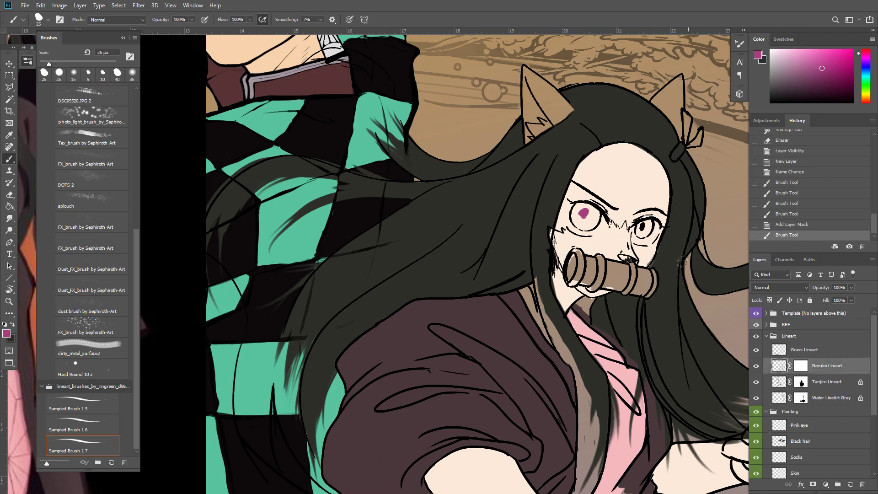
key(w)
key(shift+w)
click(577, 221)
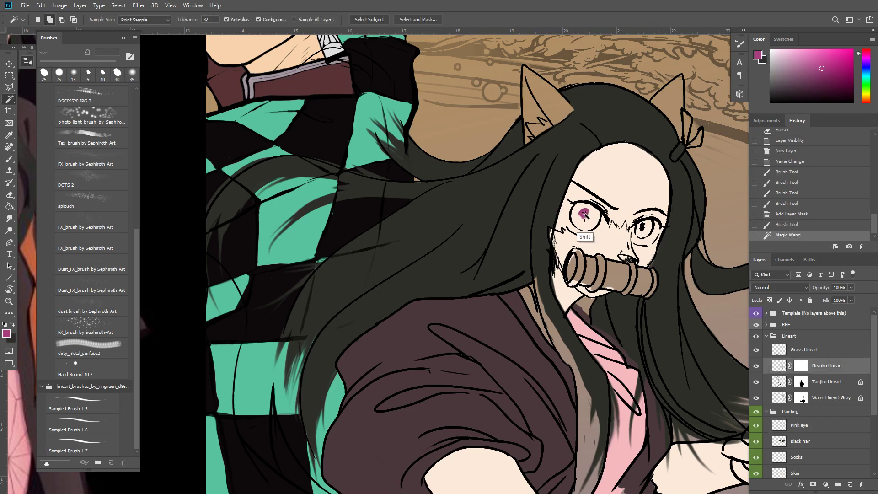
shift+click(581, 222)
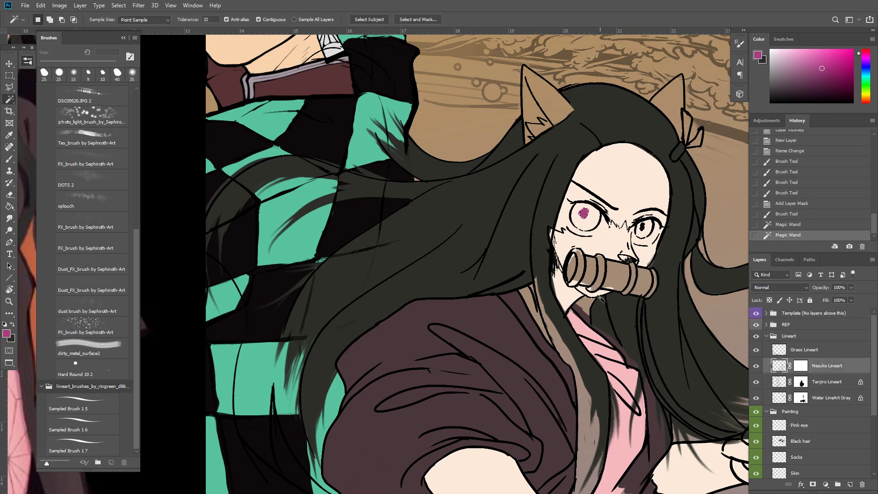
Add a new layer above Pink eye and try to fill both of Nezuko's eyes with the sampled pink using the Paint Bucket
click(801, 425)
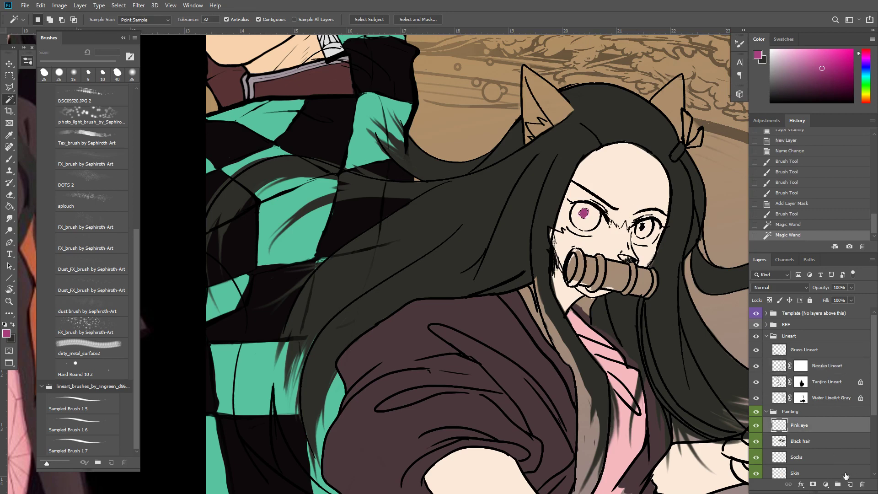
click(850, 484)
key(g)
click(590, 217)
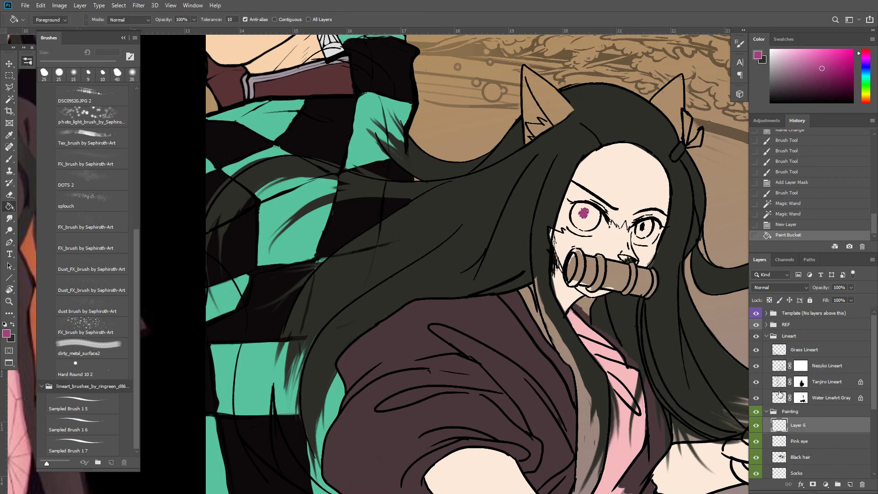
click(643, 228)
click(644, 231)
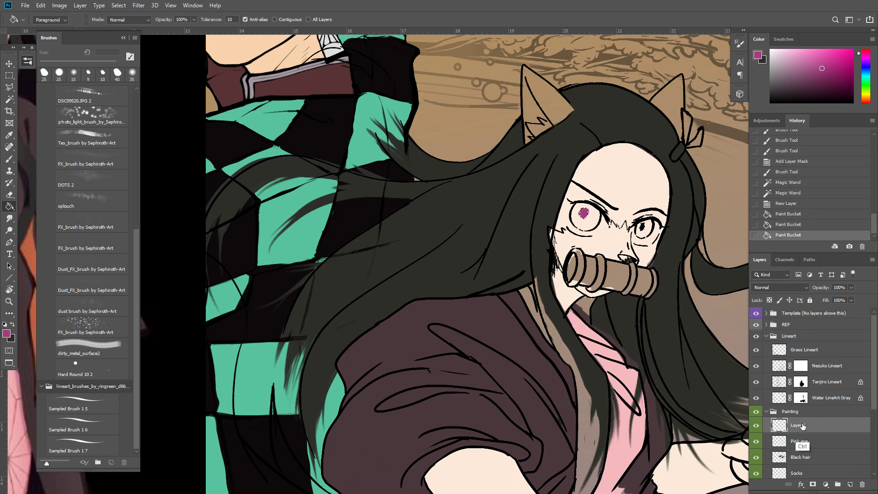
Fill both of Nezuko's pupils with the sampled pink on Layer 6 and clear the selection
drag(665, 256, 674, 238)
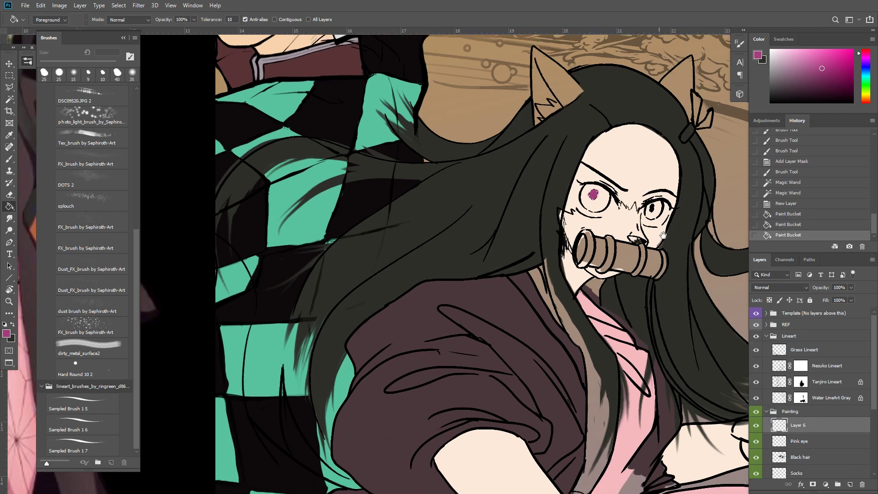
click(649, 220)
click(596, 203)
key(ctrl+d)
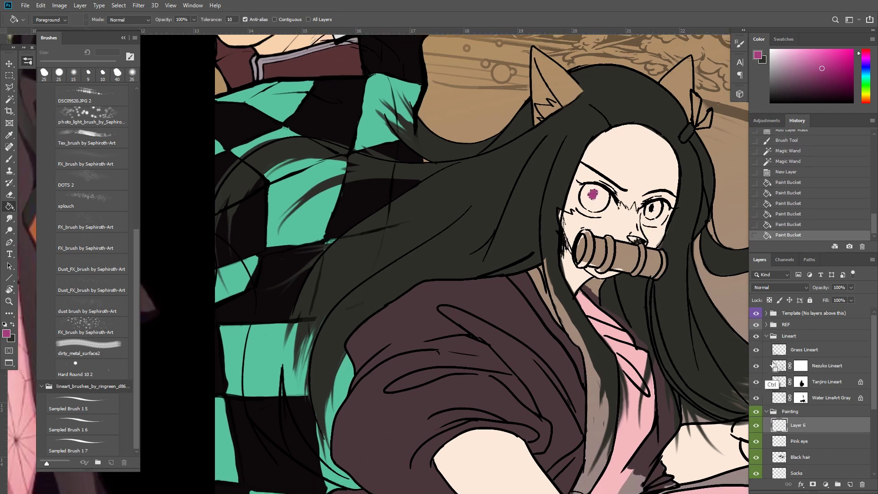
Delete the old Pink eye layer and rename Layer 6 as Pink Eye
key(v)
click(783, 437)
key(Delete)
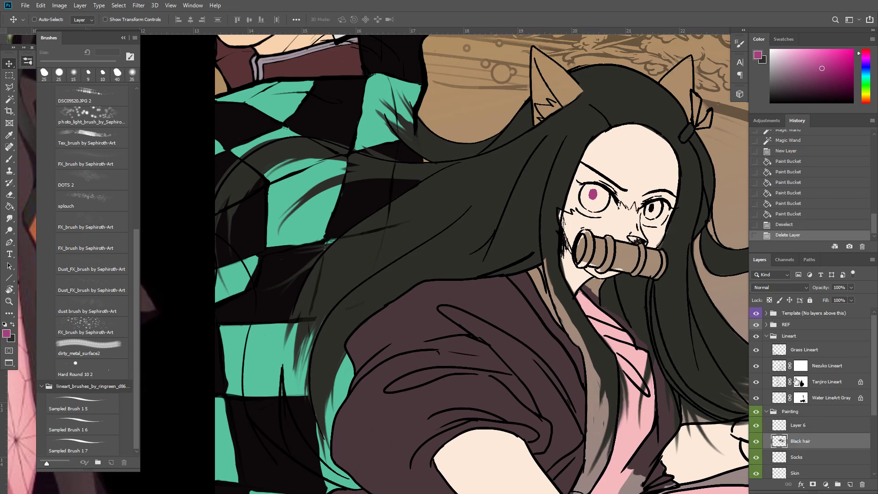
click(756, 366)
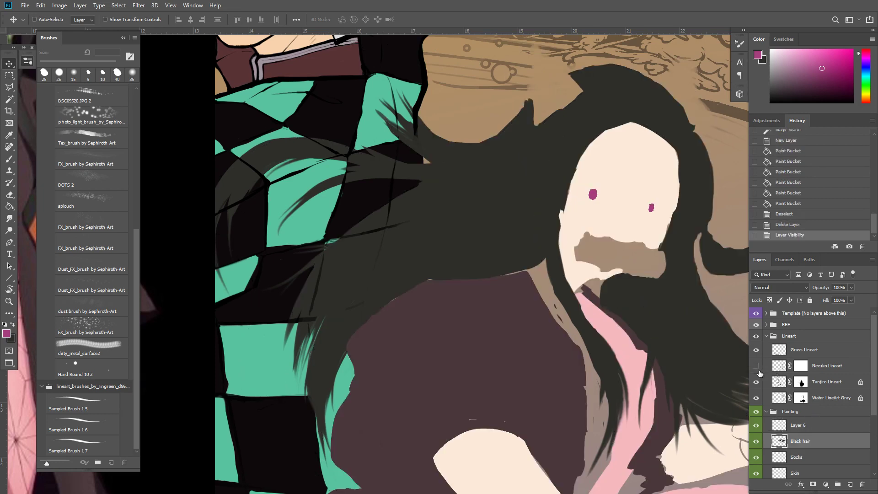
click(798, 427)
double_click(798, 426)
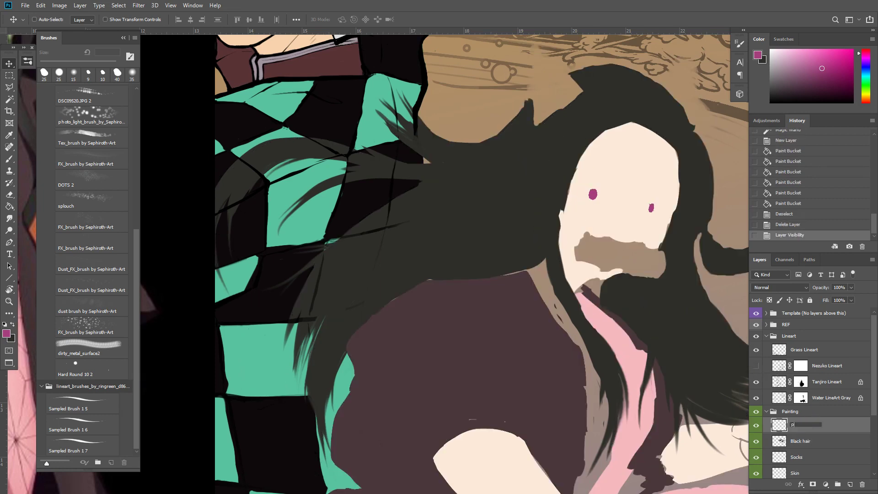
text(Pink Eye)
key(Return)
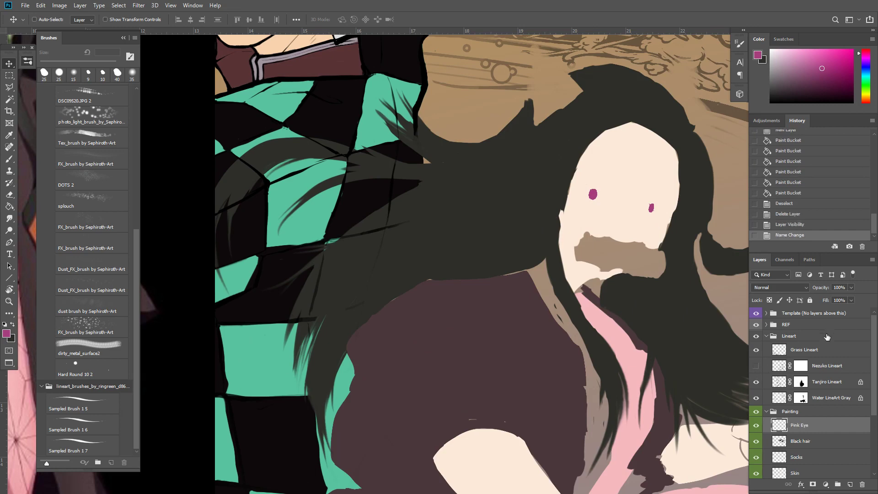
Show Nezuko Lineart and paint black on its mask over the smaller eye's pupil with a 25 px brush
click(757, 365)
click(801, 366)
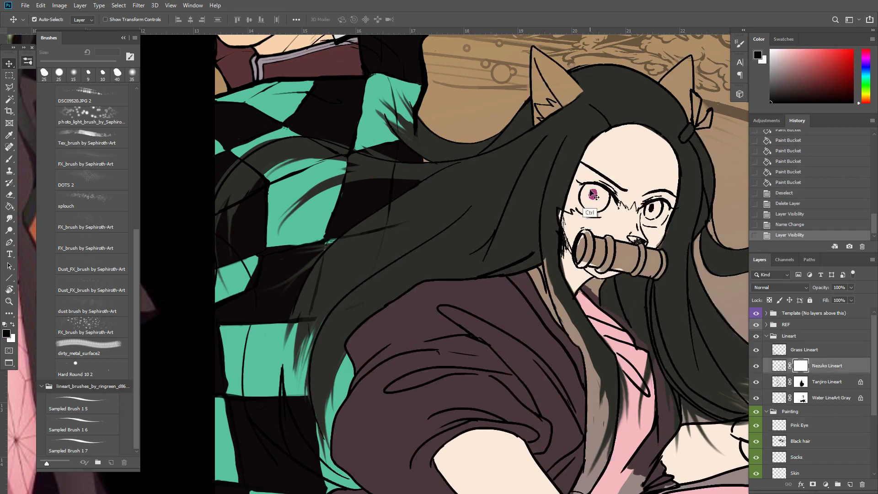
key(b)
drag(655, 207, 652, 213)
drag(653, 210, 654, 210)
drag(654, 209, 656, 212)
mouse_move(660, 208)
mouse_down()
mouse_move(593, 245)
mouse_move(531, 263)
mouse_up()
Smudge the Nezuko Lineart mask around the smaller eye's pupil with a 15 px Smudge tool
key(ctrl+plus)
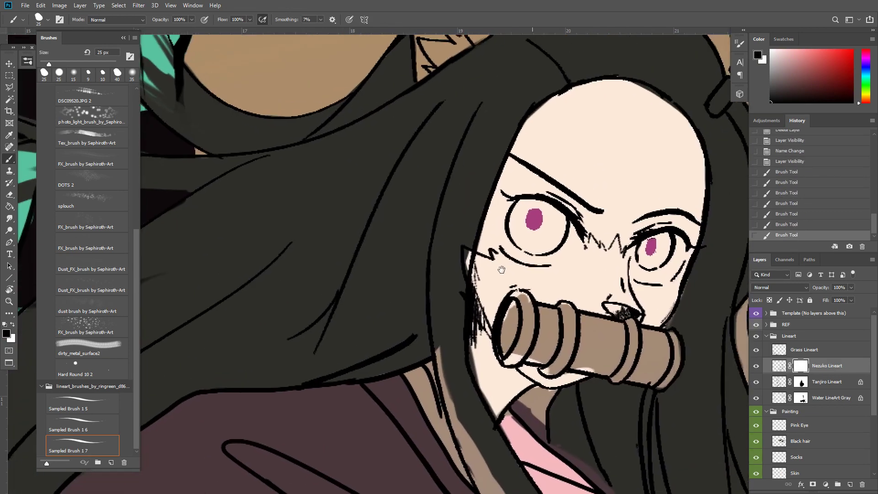
key(r)
mouse_move(636, 247)
mouse_down()
mouse_move(633, 255)
mouse_move(648, 247)
mouse_up()
drag(648, 243, 654, 250)
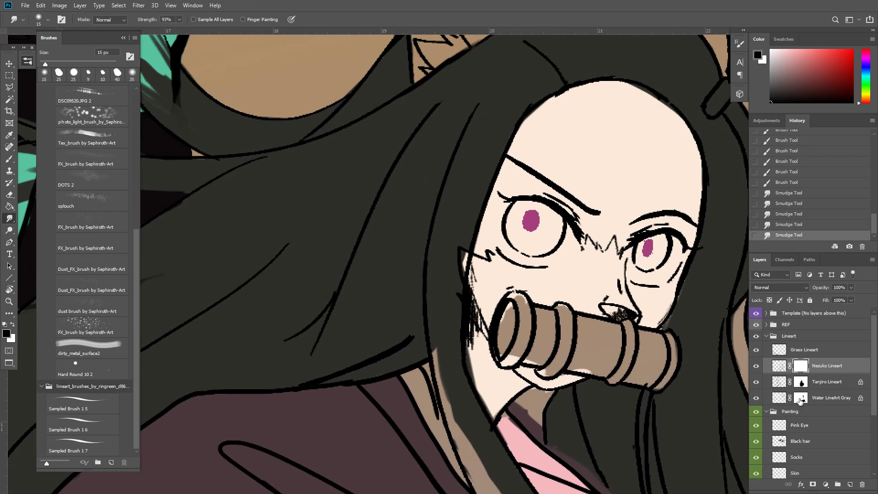
Apply a 0.9-pixel Gaussian Blur to the Pink Eye layer and merge a duplicate of the layer into it
click(809, 429)
key(ctrl+alt+f)
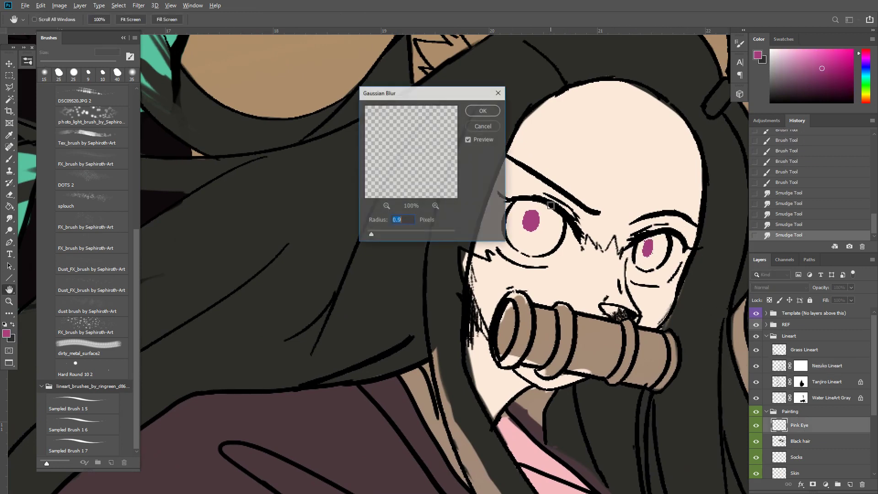
key(Return)
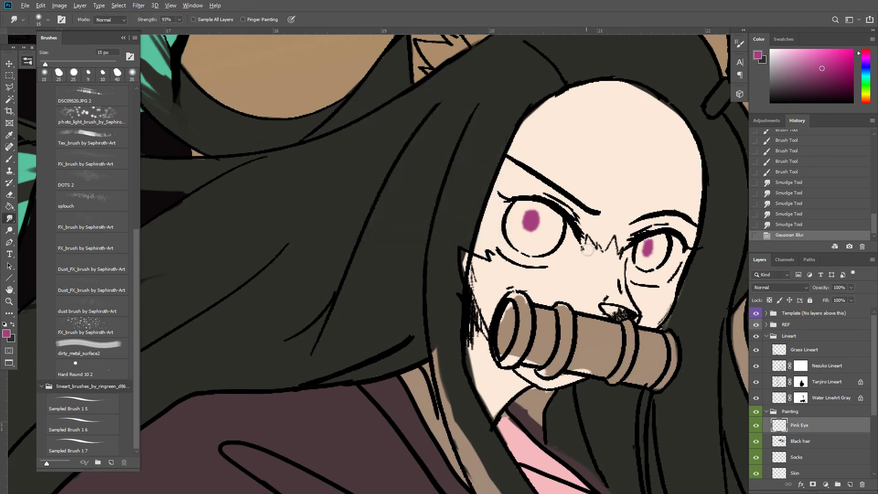
key(ctrl+j)
key(ctrl+e)
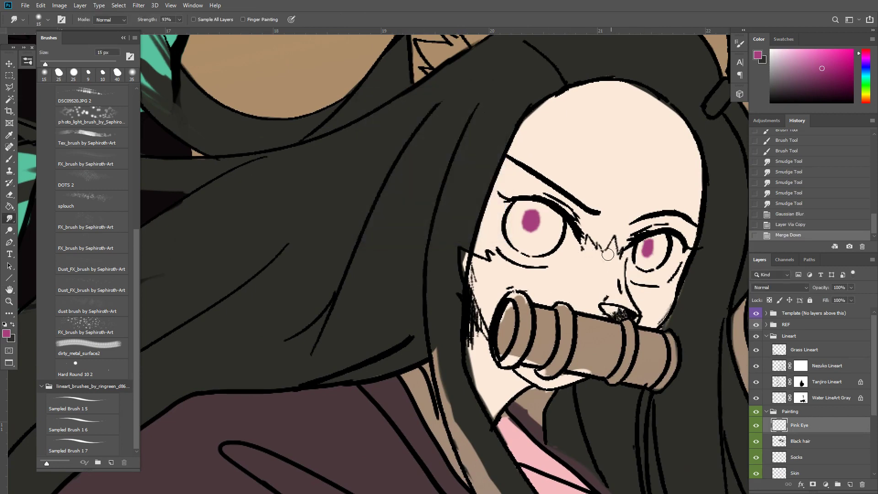
Apply another 0.9-pixel Gaussian Blur to the Pink Eye layer and smudge the smaller eye's pupil
key(ctrl+alt+f)
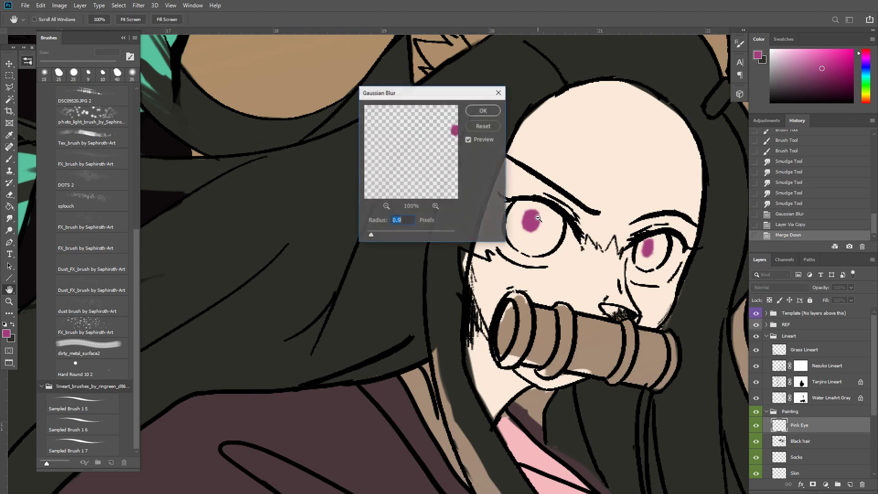
key(Return)
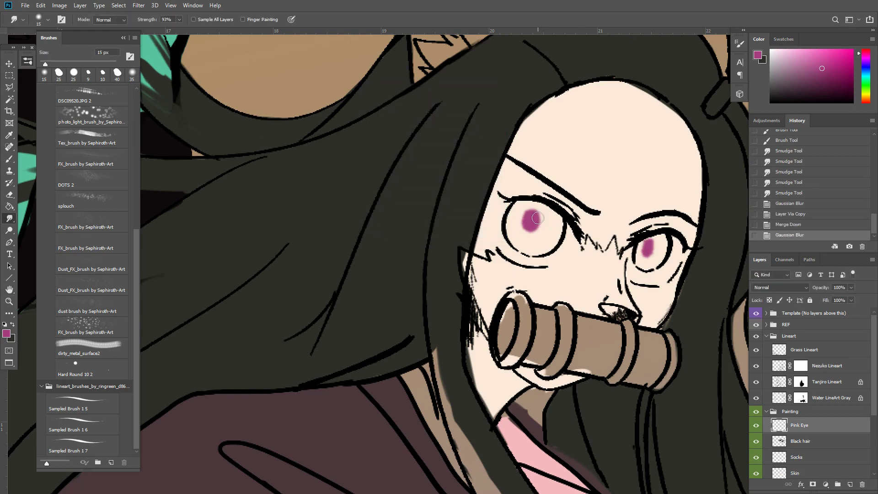
drag(646, 236, 652, 245)
Sample the light pink from the eye in Nezuko's reference image and add a new layer above Pink Eye
key(ctrl+minus)
key(ctrl+minus)
key(ctrl+minus)
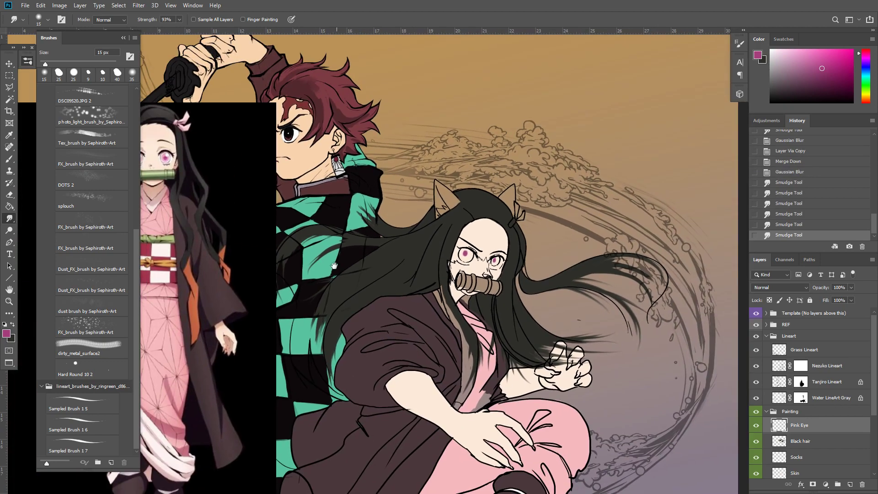
drag(334, 265, 388, 262)
key(b)
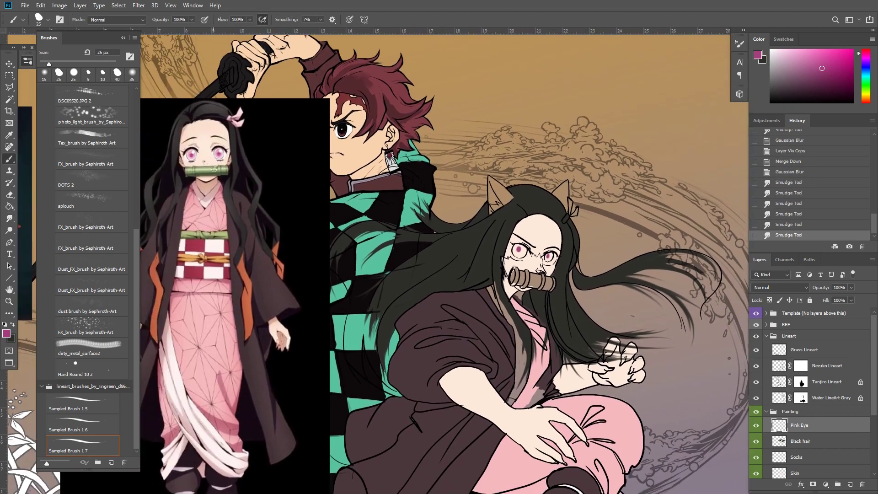
alt+click(225, 145)
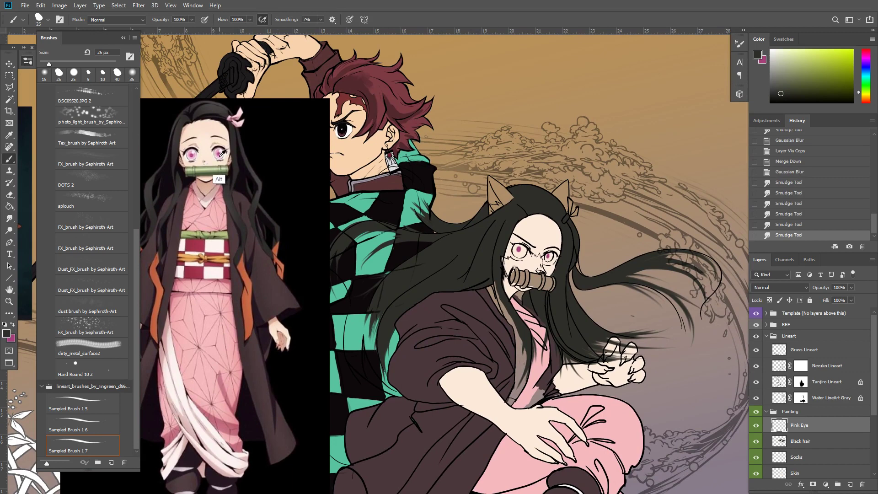
alt+click(222, 153)
alt+click(219, 156)
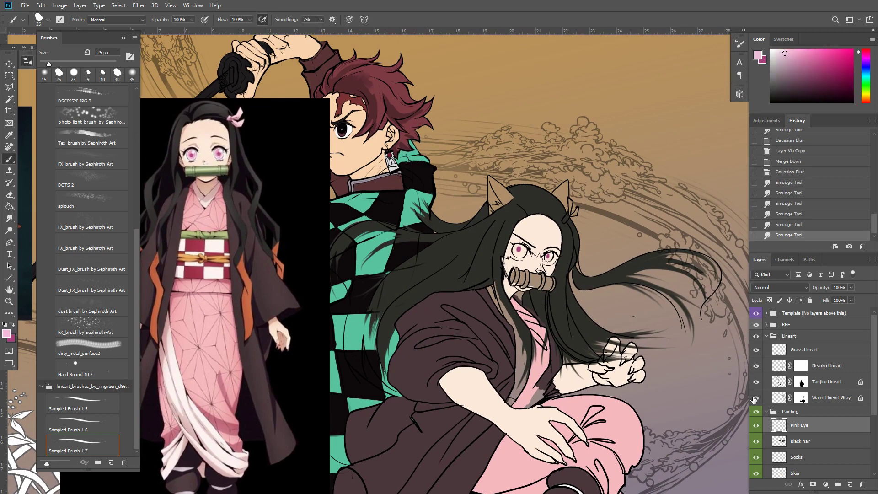
click(850, 484)
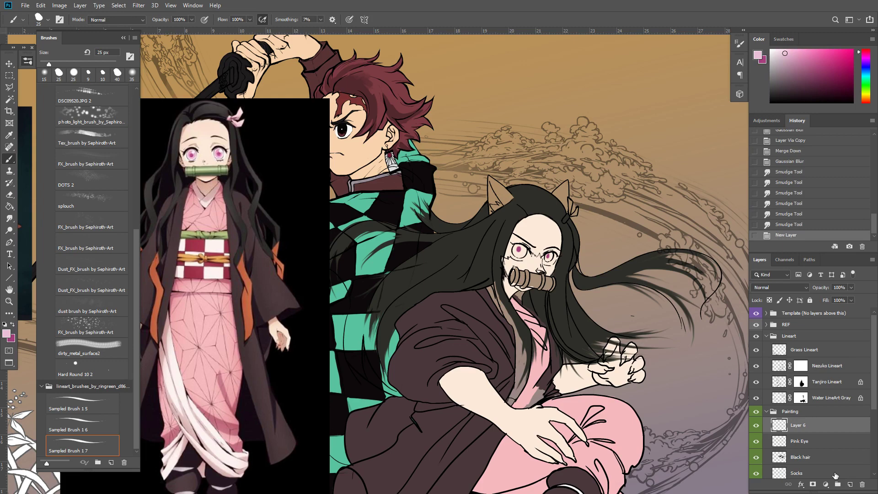
Paint the iris of Nezuko's larger eye light pink on Layer 6 with a 45 px brush
key(ctrl+plus)
key(ctrl+plus)
key(ctrl+plus)
drag(617, 209, 448, 204)
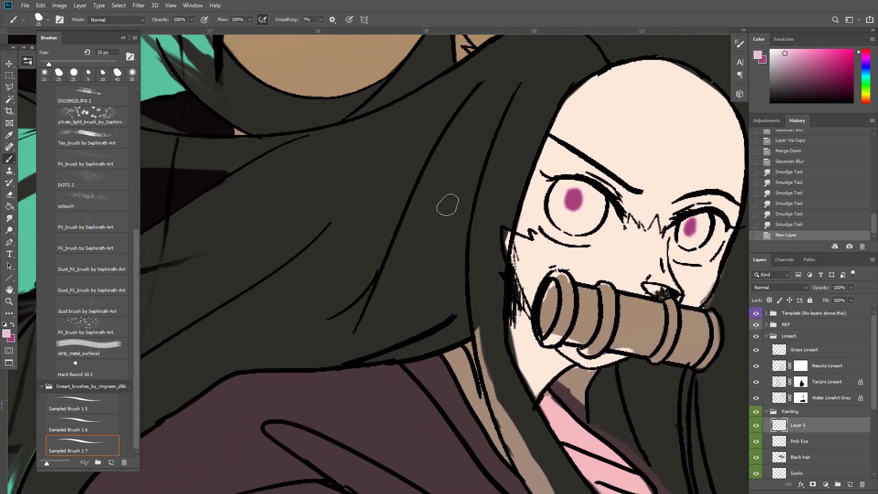
key(bracketright)
key(bracketright)
key(bracketright)
key(bracketright)
mouse_move(566, 195)
mouse_down()
mouse_move(588, 214)
mouse_move(582, 198)
mouse_move(587, 206)
mouse_move(591, 199)
mouse_move(594, 218)
mouse_move(566, 202)
mouse_up()
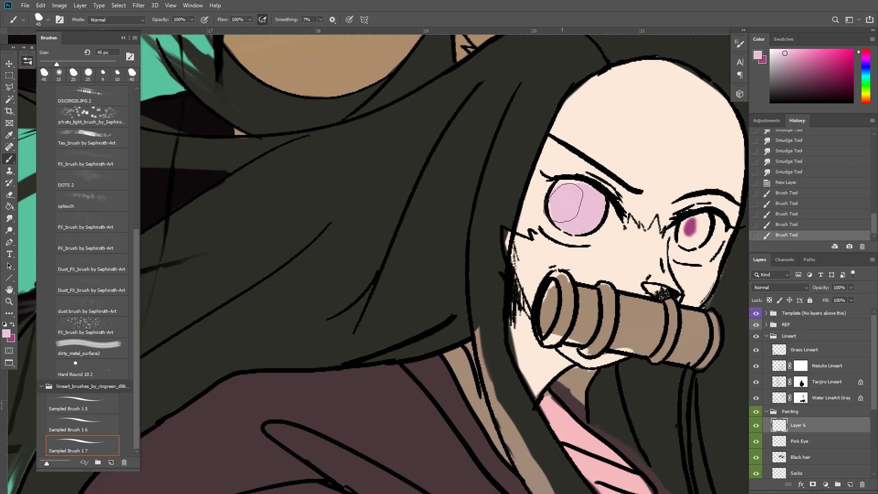
Paint the smaller eye's iris light pink with a 10 px brush and place Layer 6 below Pink Eye
key(bracketleft)
key(bracketleft)
key(bracketleft)
key(bracketleft)
click(552, 203)
mouse_move(702, 223)
mouse_down()
mouse_move(693, 234)
mouse_move(685, 224)
mouse_move(704, 237)
mouse_move(702, 216)
mouse_up()
key(v)
drag(821, 431, 813, 444)
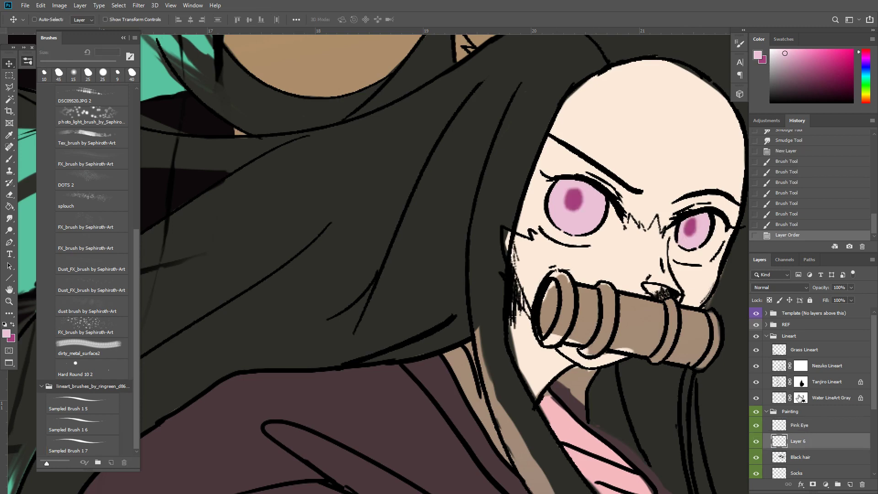
Smudge the smaller eye's pupil on the Pink Eye layer, enlarging the Smudge tool from 15 to 40 px
click(799, 425)
key(r)
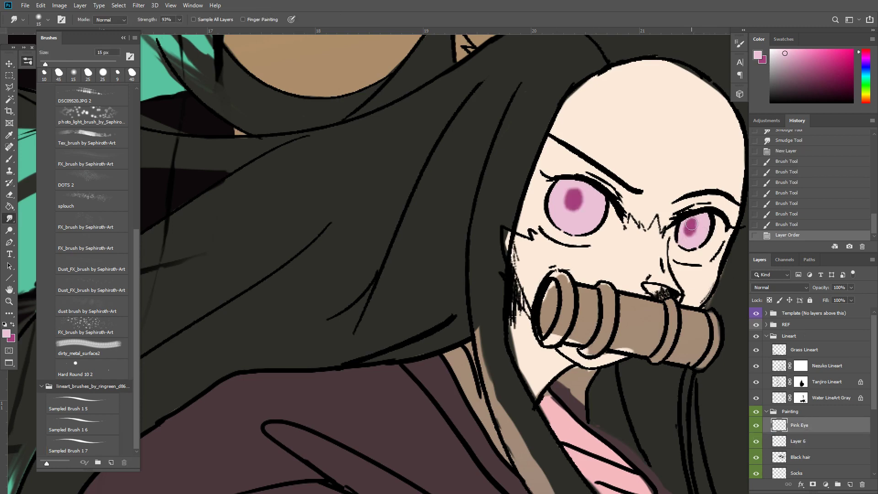
drag(691, 224, 692, 225)
drag(692, 225, 693, 213)
key(bracketright)
key(bracketright)
key(bracketright)
key(bracketright)
key(bracketright)
key(ctrl+minus)
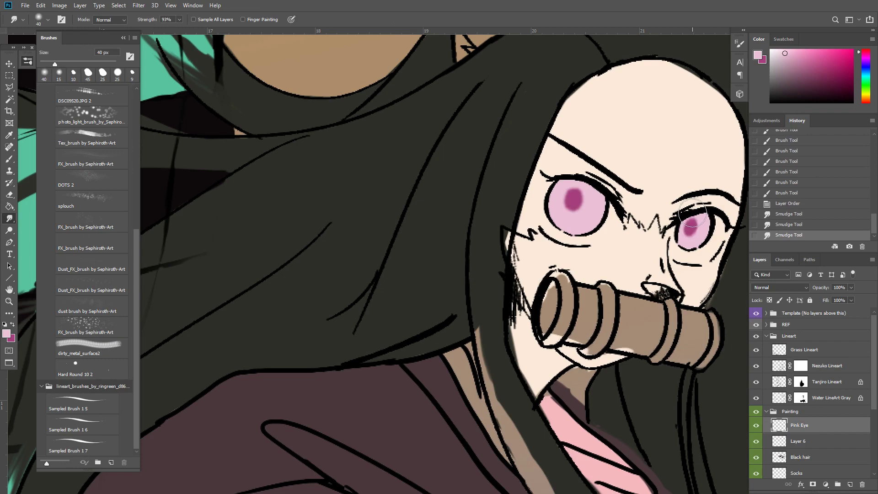
key(ctrl+minus)
key(ctrl+plus)
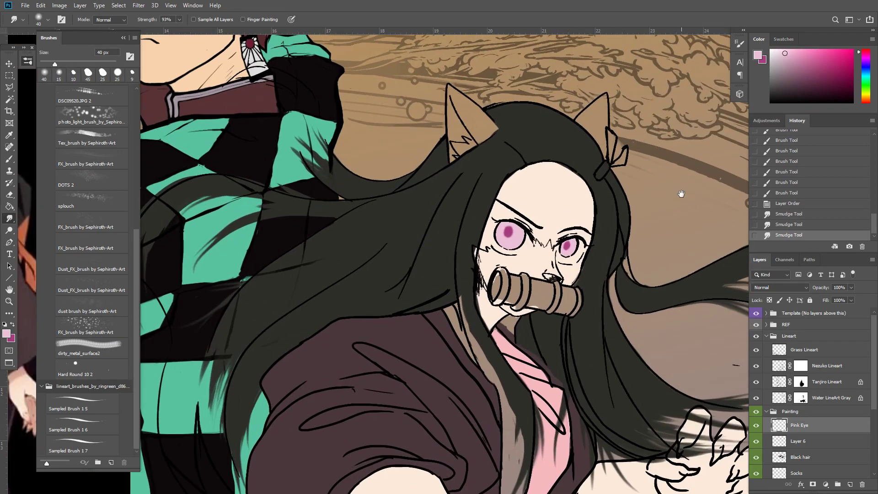
Check the eyes with the Pink Eye layer hidden and shown, and rename Layer 6 as Light Pink
key(v)
drag(364, 262, 581, 303)
key(ctrl+minus)
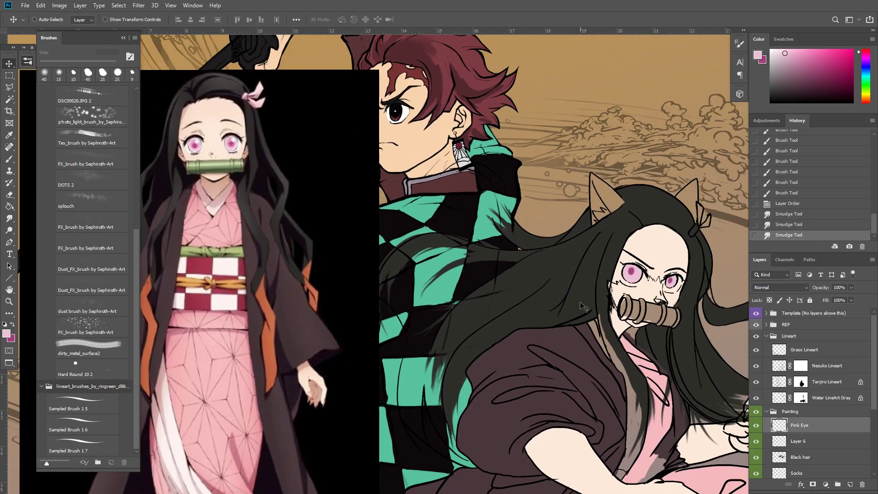
drag(645, 355, 596, 337)
click(757, 426)
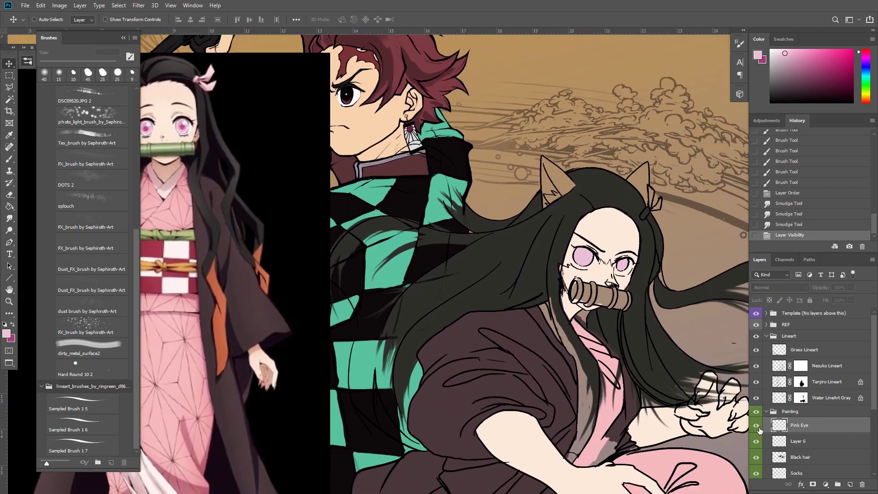
click(756, 426)
double_click(798, 441)
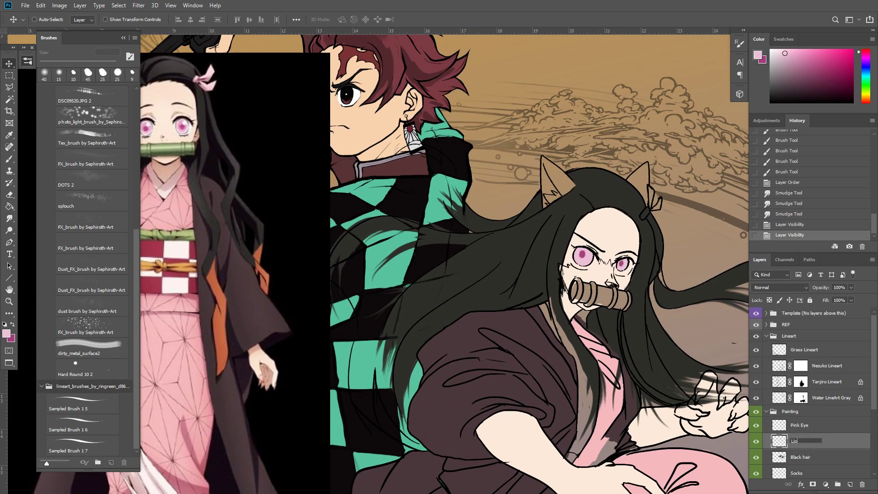
key(Return)
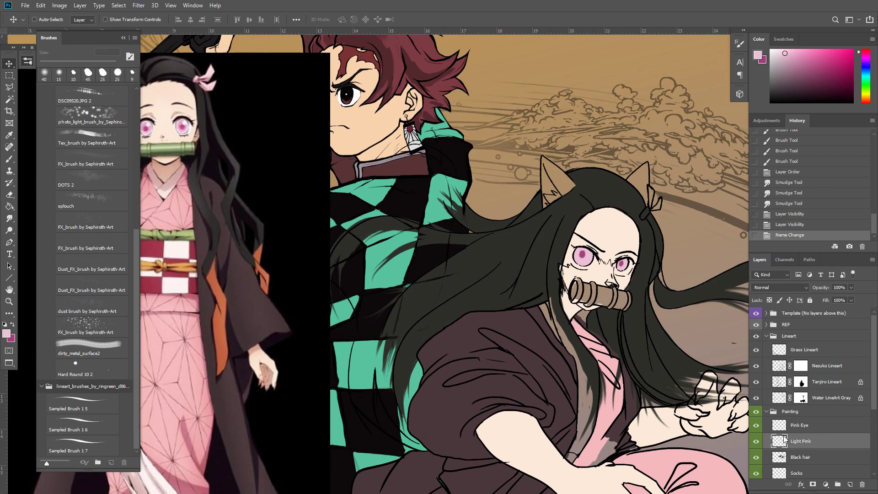
Add a new layer above Pink Eye and dab a white highlight on the larger eye's pupil
click(849, 484)
key(b)
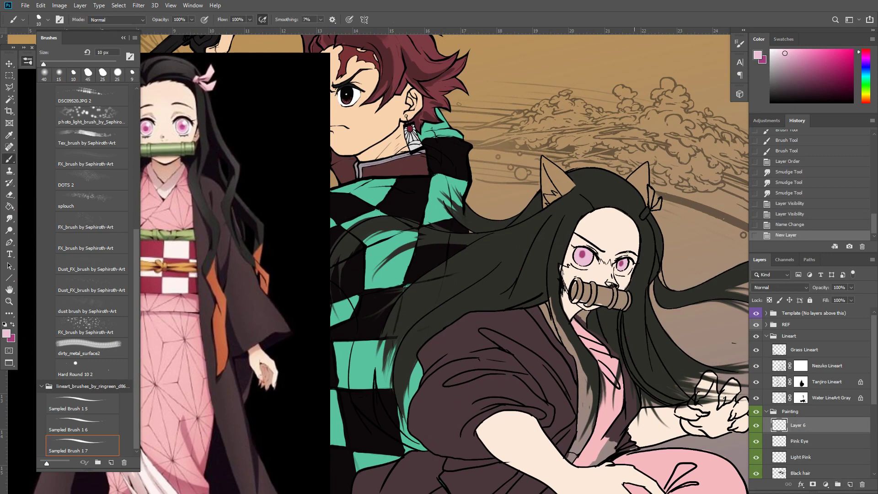
key(d)
key(x)
key(bracketright)
key(bracketright)
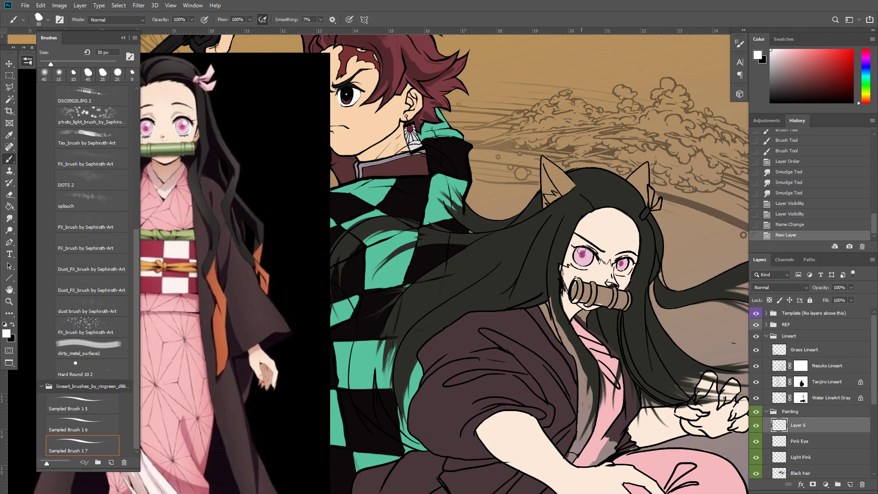
click(581, 249)
click(581, 249)
click(581, 250)
click(581, 251)
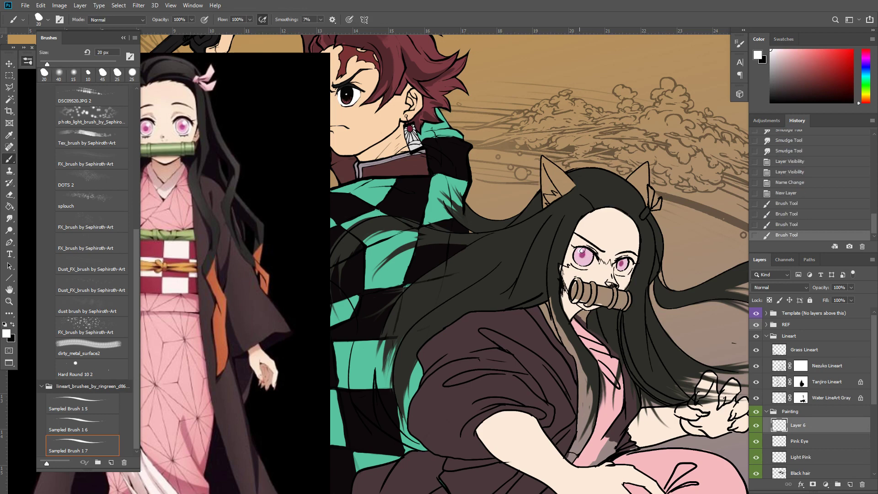
click(582, 251)
click(582, 252)
Select the larger eye's white highlight with a rectangular marquee and duplicate it onto the smaller eye
key(m)
drag(568, 240, 626, 268)
key(v)
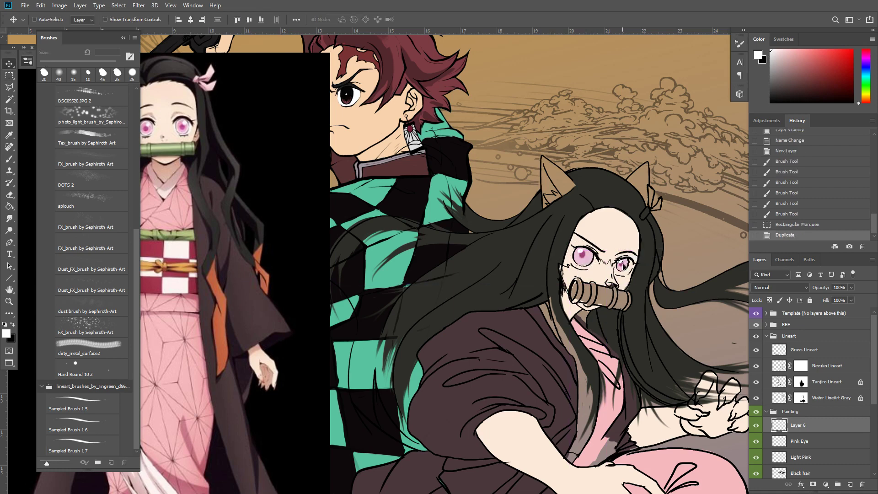
key(ctrl+t)
key(Escape)
key(ctrl+t)
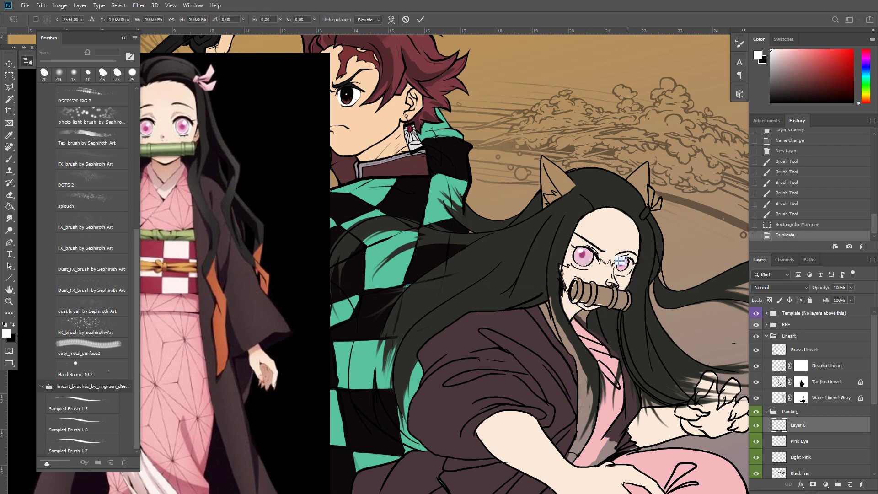
key(Escape)
Nudge the duplicated highlight into place on the smaller eye's pupil
key(ctrl+plus)
drag(556, 293, 442, 294)
key(Left)
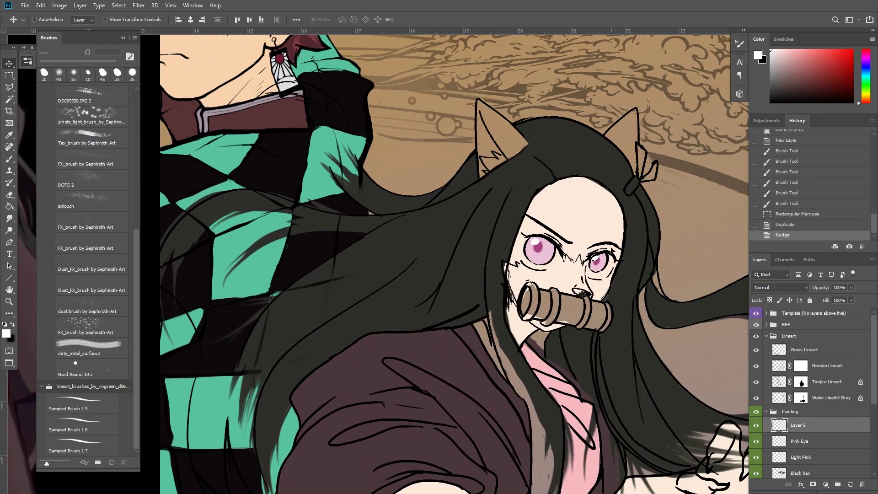
Adjust the duplicated highlight on the smaller eye with Free Transform, nudge it slightly left and clear the selection
key(ctrl+t)
drag(588, 252, 595, 259)
key(Return)
key(Left)
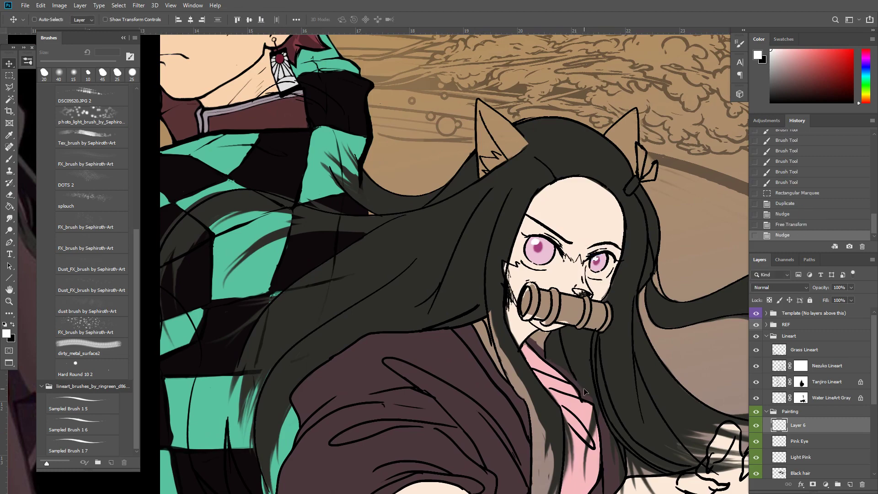
key(ctrl+d)
Rename Layer 6 as Eye highlight and group it with the Pink Eye and Light Pink layers
key(ctrl+minus)
key(ctrl+minus)
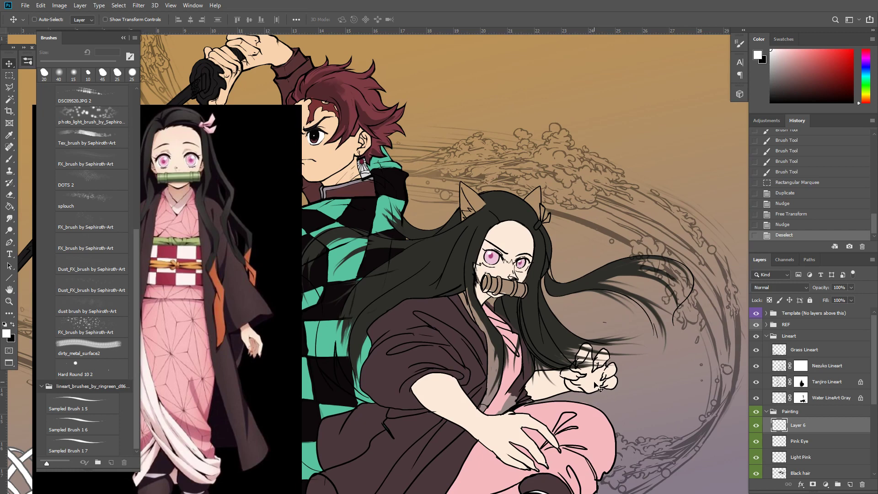
key(b)
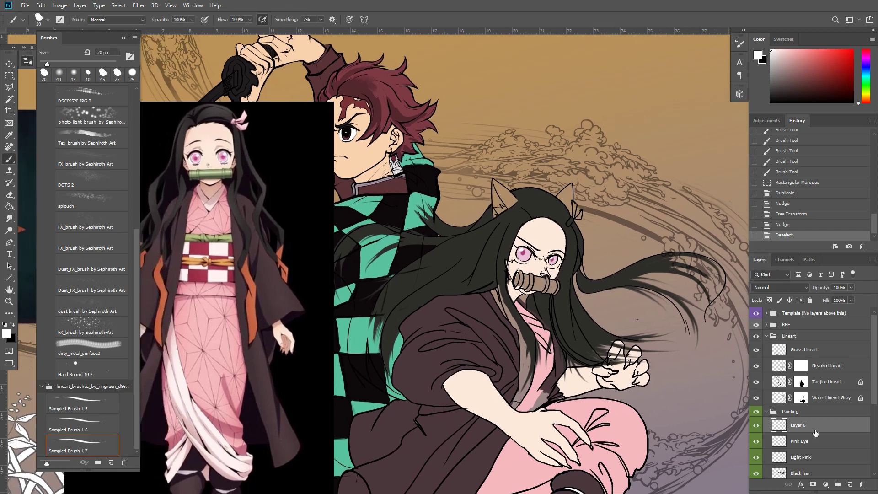
double_click(798, 425)
text(Eye highlight)
key(Return)
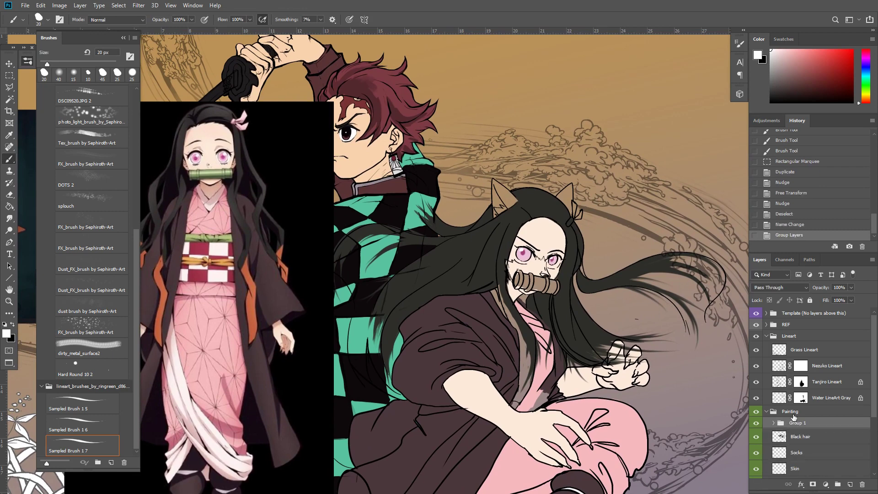
Rename the new group of eye layers as Eye
key(shift+b)
double_click(800, 423)
text(Eye)
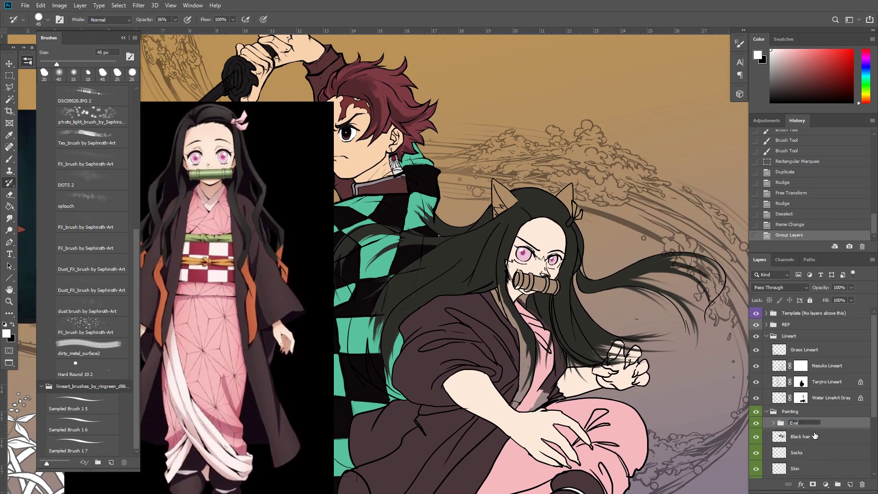
key(Return)
Save the document as a new file in the Z_Teacher_PSD folder, replacing the Name_adminNo part of the file name with the author's name
key(ctrl+shift+s)
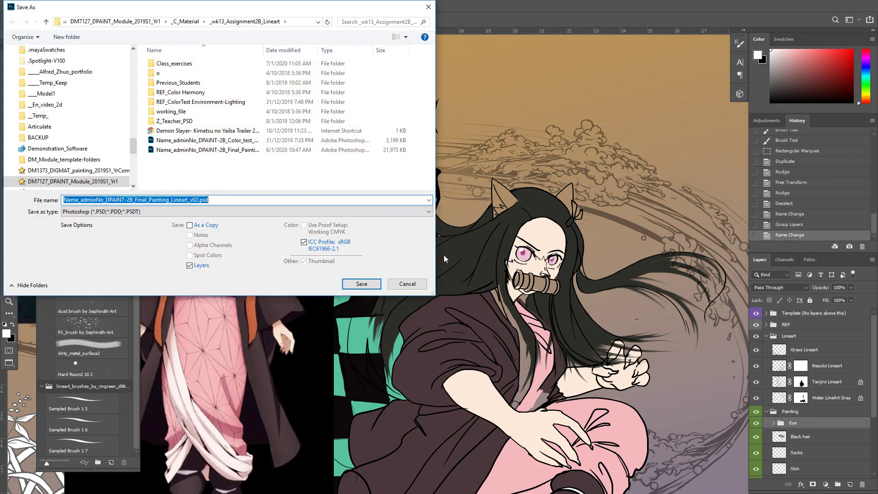
double_click(233, 121)
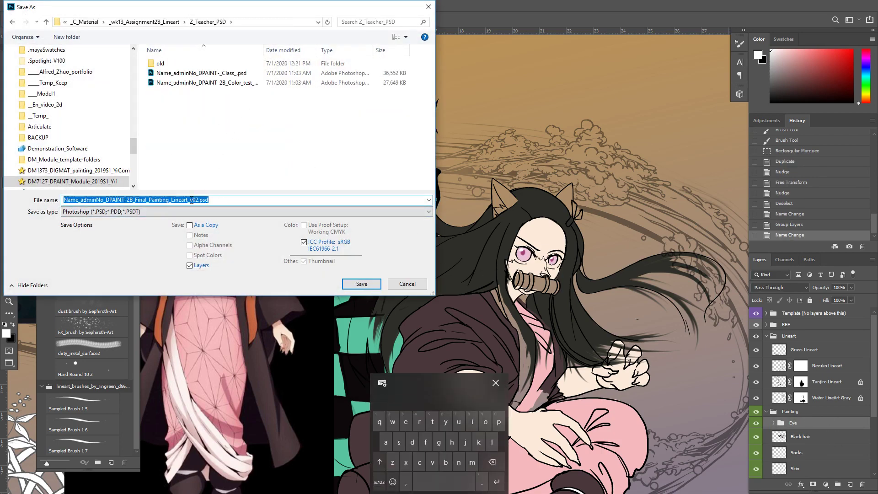
click(193, 200)
drag(108, 200, 2, 191)
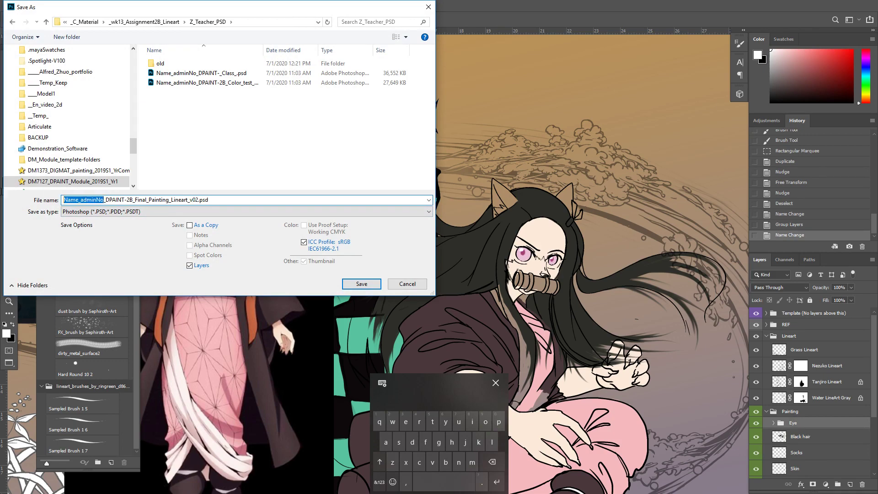
text(Alfred_)
key(Return)
key(Return)
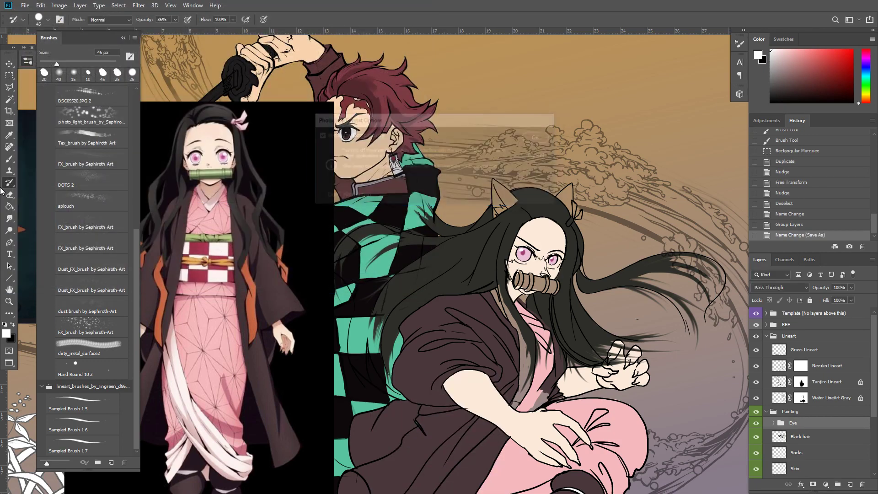
Add a new layer above Black hair in the Painting group and name it Green mouth
drag(665, 347, 656, 279)
key(v)
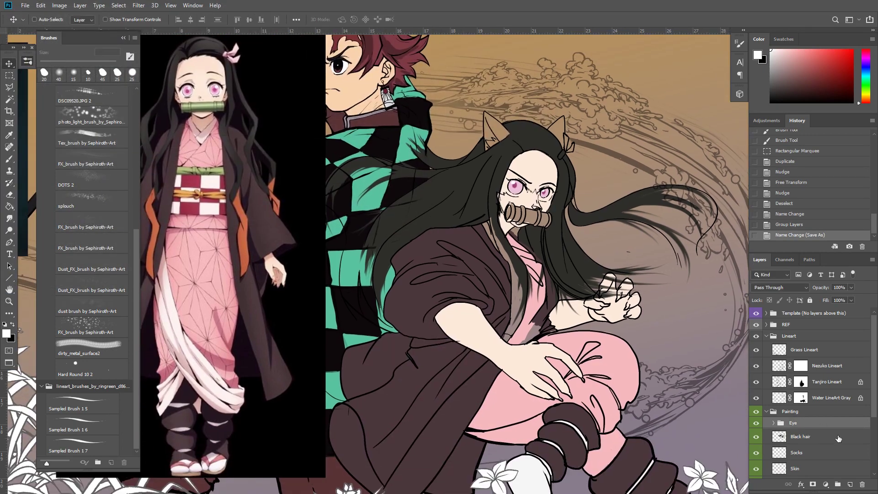
click(842, 439)
click(850, 484)
double_click(801, 439)
text(G)
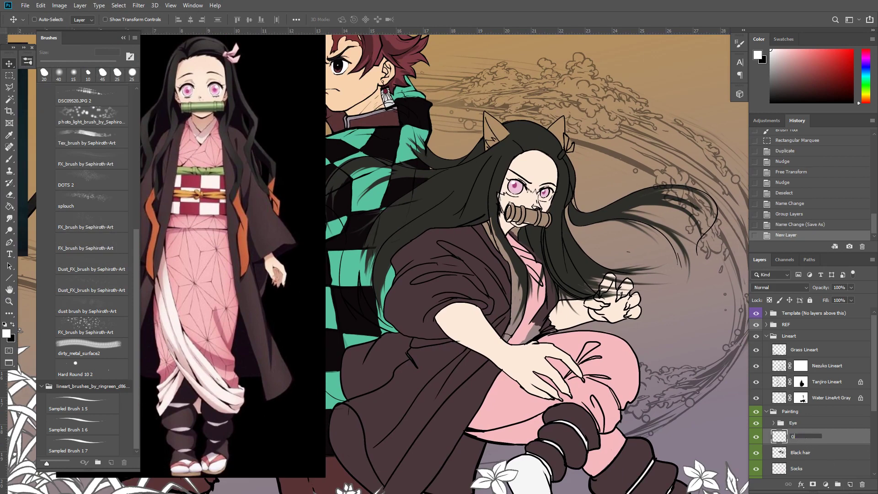
text(reen mouth)
key(Return)
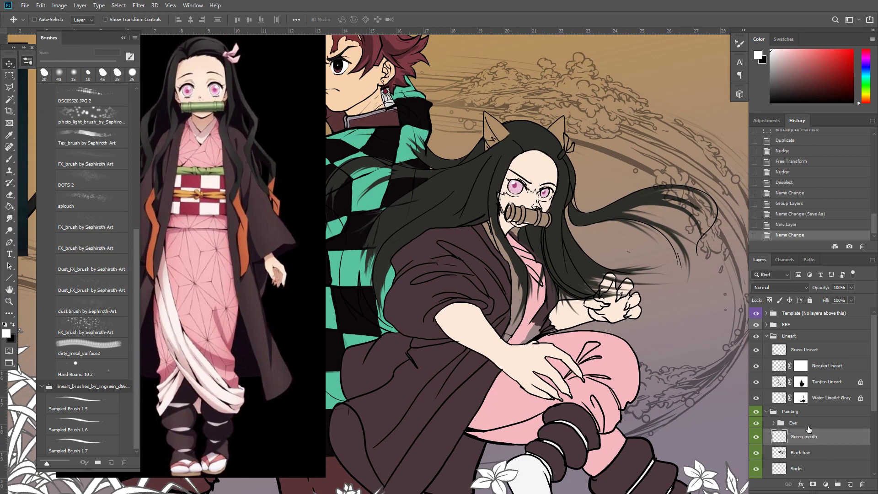
Sample the green of the bamboo muzzle in the Nezuko reference image as the brush colour
key(b)
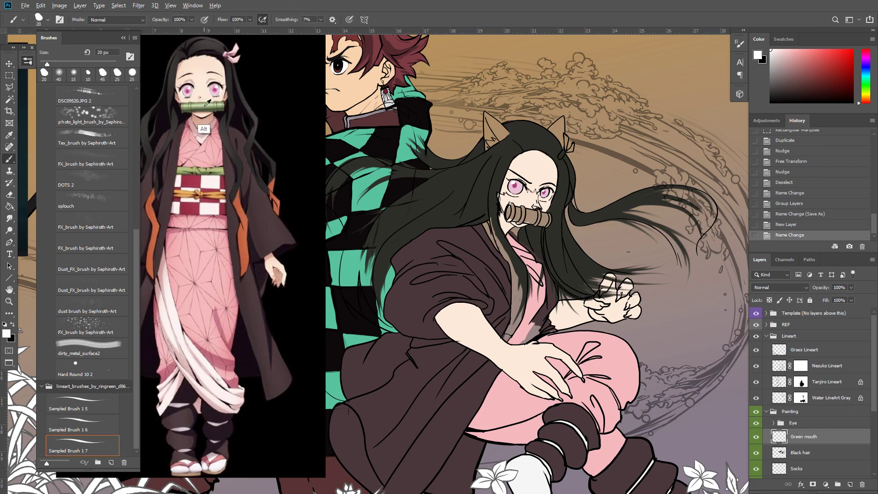
alt+click(207, 105)
alt+click(206, 107)
Select all segments and rings of Nezuko's bamboo muzzle with the Magic Wand on the Nezuko Lineart layer
drag(703, 297, 645, 321)
key(ctrl+plus)
key(ctrl+plus)
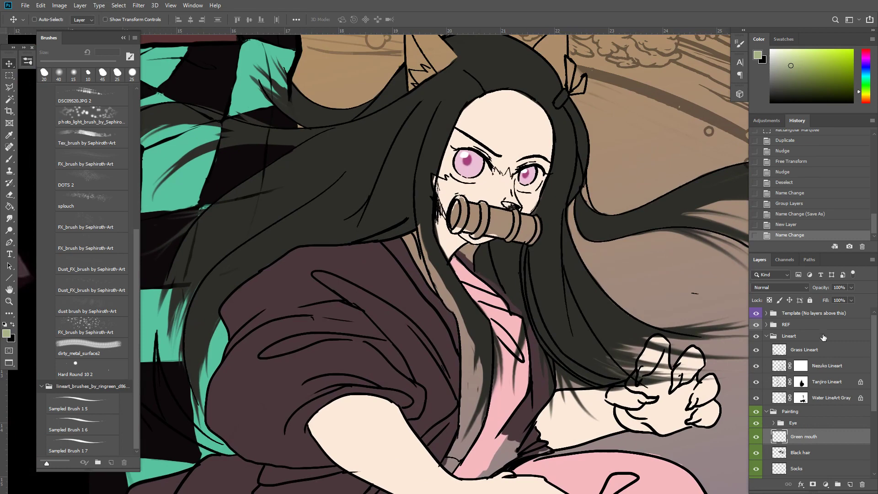
click(779, 365)
key(w)
click(507, 228)
shift+click(528, 225)
shift+click(529, 225)
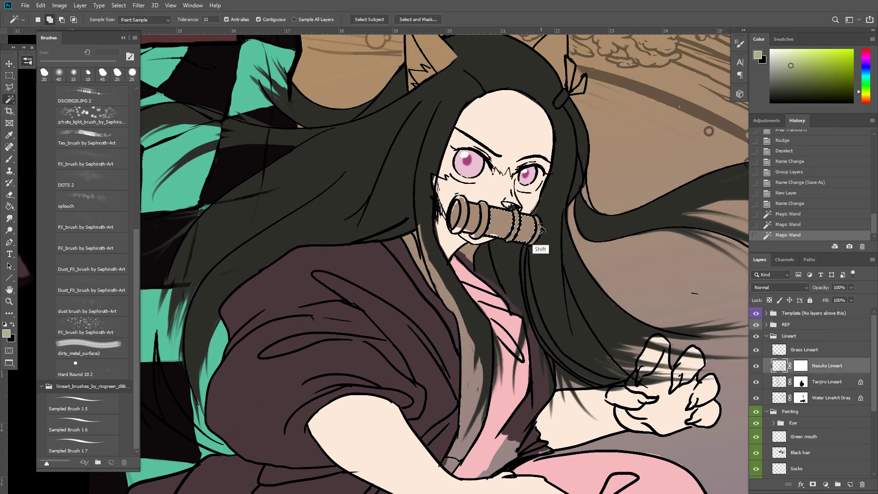
shift+click(537, 227)
shift+click(485, 221)
shift+click(474, 221)
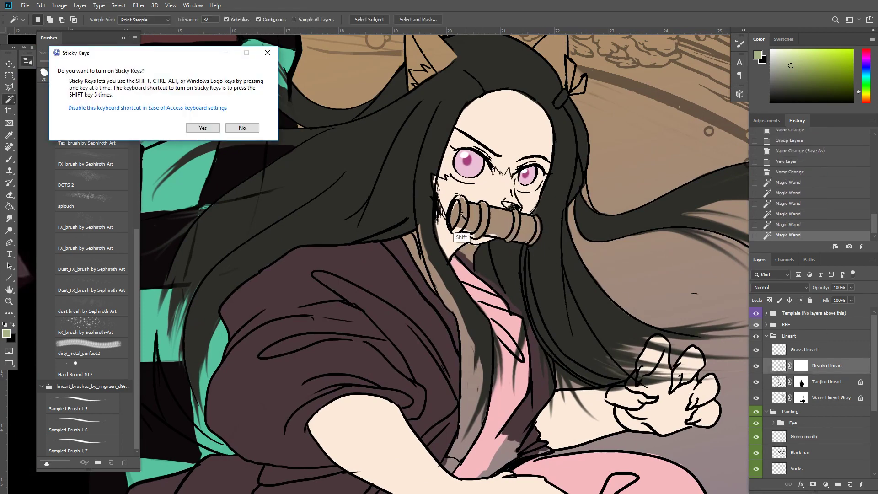
key(Escape)
shift+click(457, 215)
shift+click(457, 216)
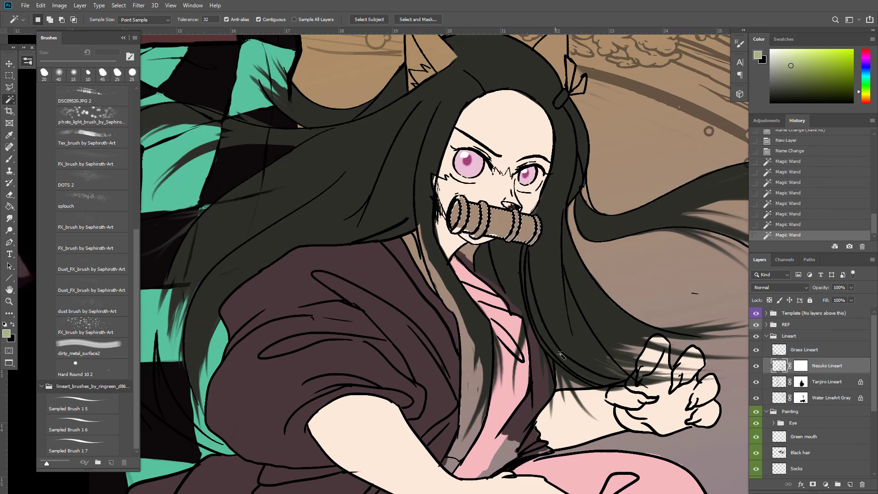
Fill the selected muzzle areas with the sampled green on the Green mouth layer and deselect
click(811, 438)
key(g)
click(501, 225)
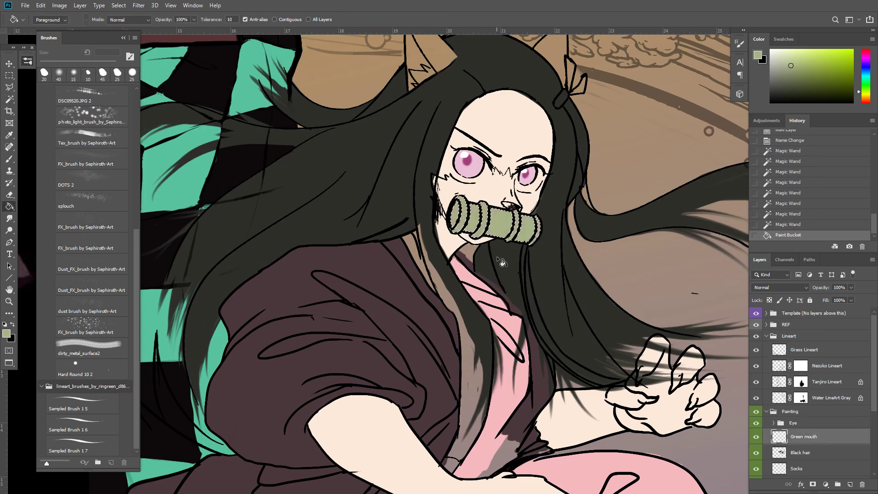
key(ctrl+d)
key(v)
key(ctrl+alt+s)
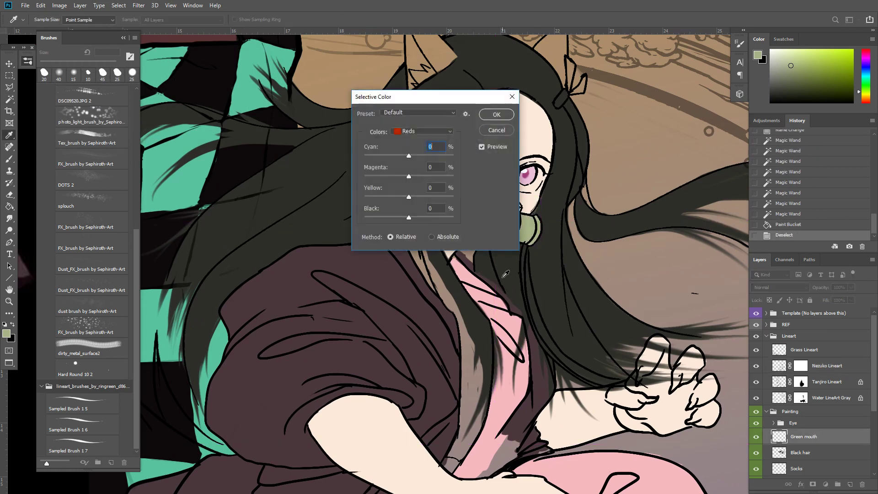
key(Return)
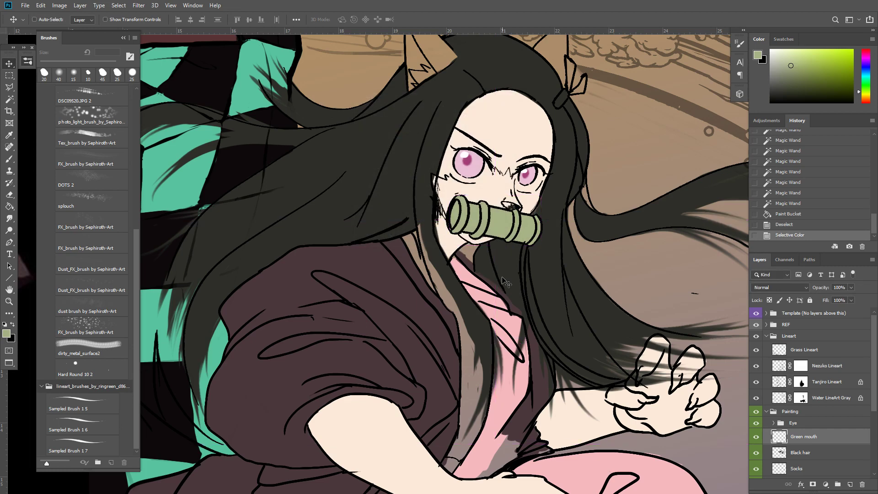
click(828, 222)
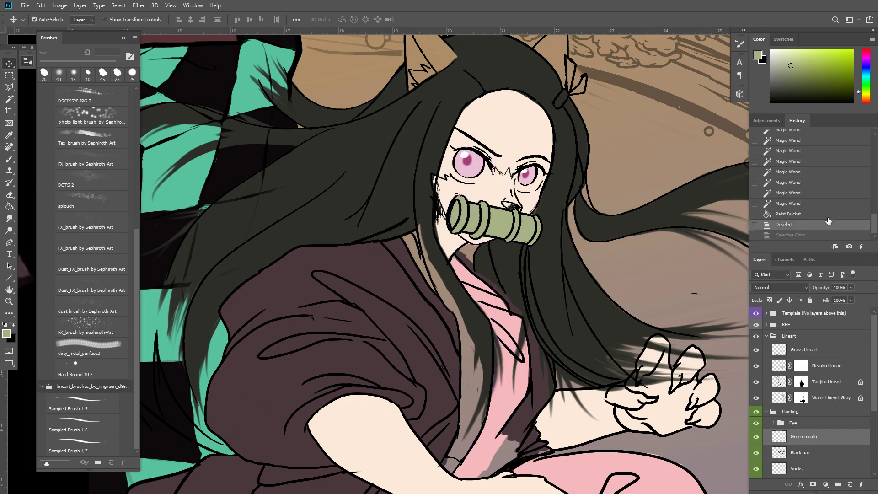
Apply the Minimum filter twice to the Green mouth layer to spread the fill under the line art
key(ctrl+alt+f)
key(Return)
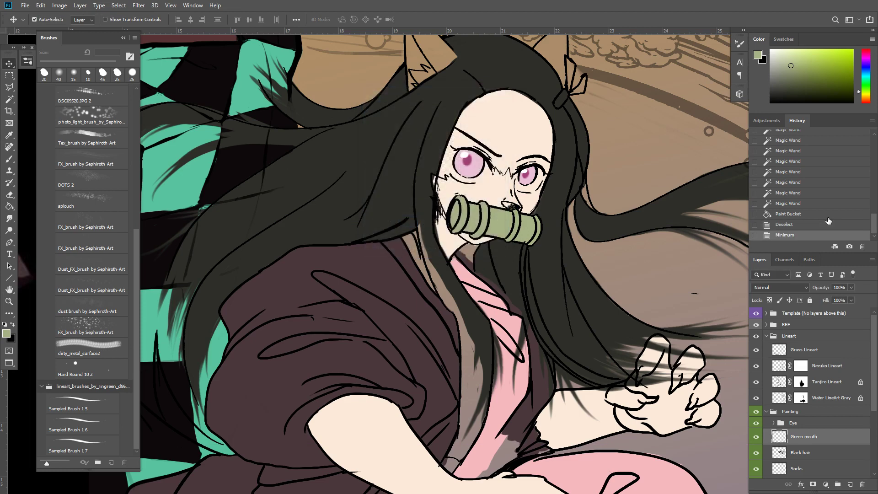
key(ctrl+alt+f)
Paint over the remaining gaps in the green muzzle fill, isolating the Green mouth layer while filling, and restore the other layers
key(b)
drag(455, 221, 453, 229)
drag(453, 228, 477, 217)
alt+click(757, 436)
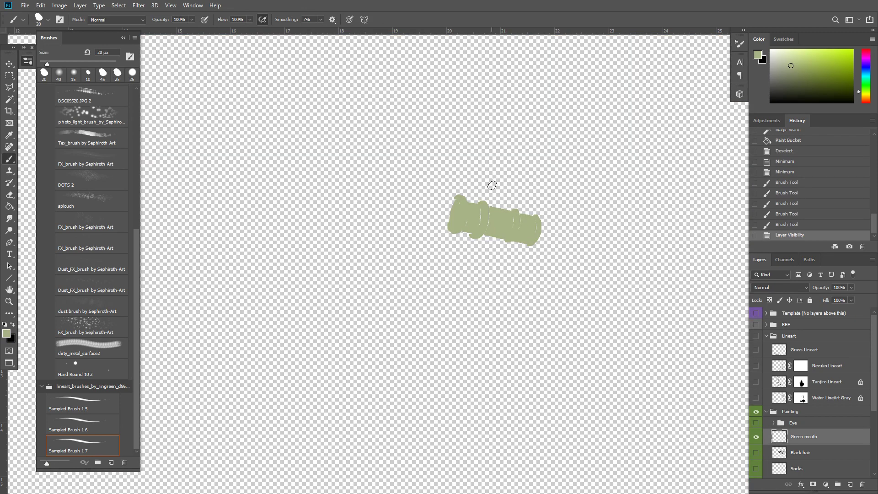
drag(478, 212, 519, 216)
key(ctrl+plus)
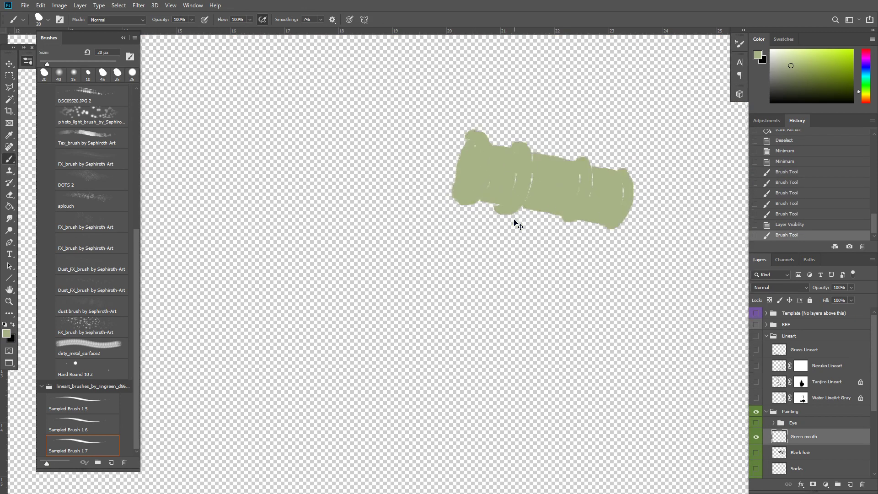
mouse_move(474, 143)
mouse_down()
mouse_move(485, 187)
mouse_move(535, 185)
mouse_move(529, 166)
mouse_move(511, 157)
mouse_move(534, 155)
mouse_move(527, 177)
mouse_move(509, 185)
mouse_move(521, 195)
mouse_move(611, 179)
mouse_move(597, 170)
mouse_move(627, 182)
mouse_move(634, 203)
mouse_up()
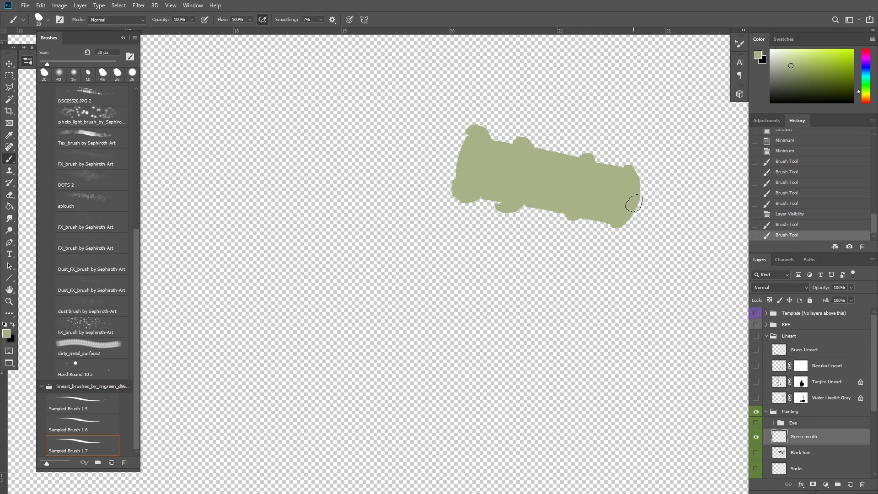
scroll(698, 186, up, 1)
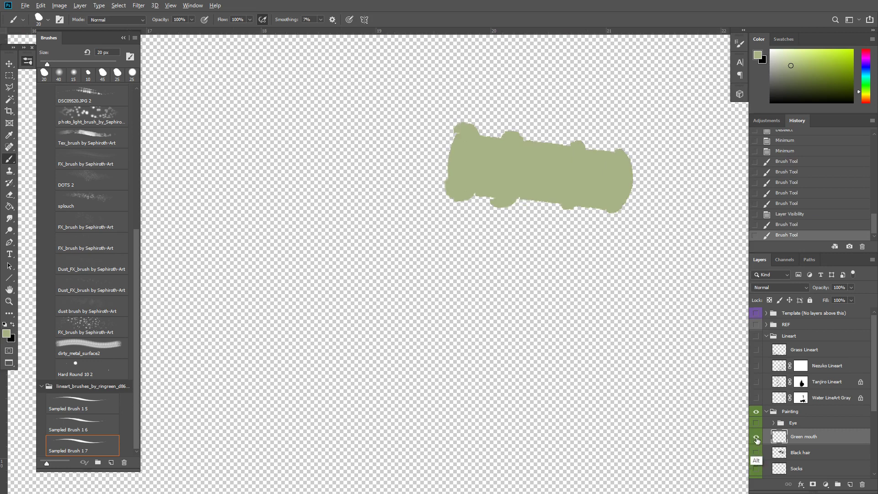
alt+click(756, 439)
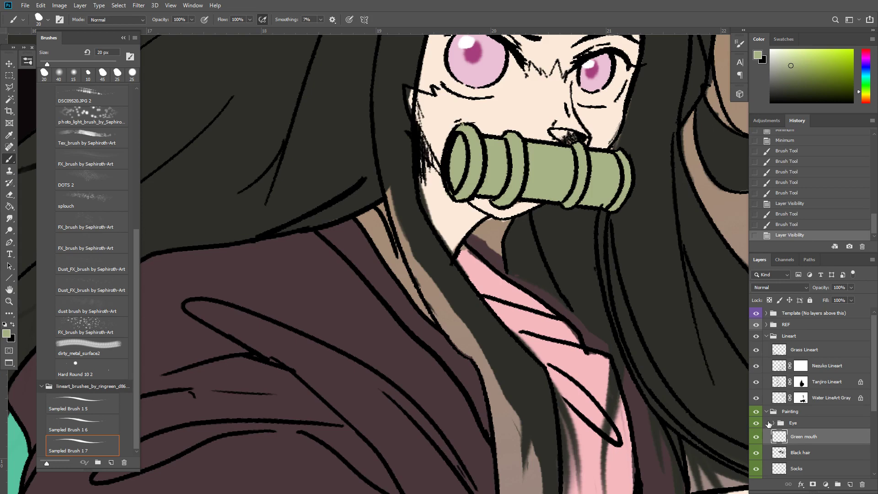
Toggle the Eye group's visibility to compare Nezuko's face with and without the eye colours
click(757, 422)
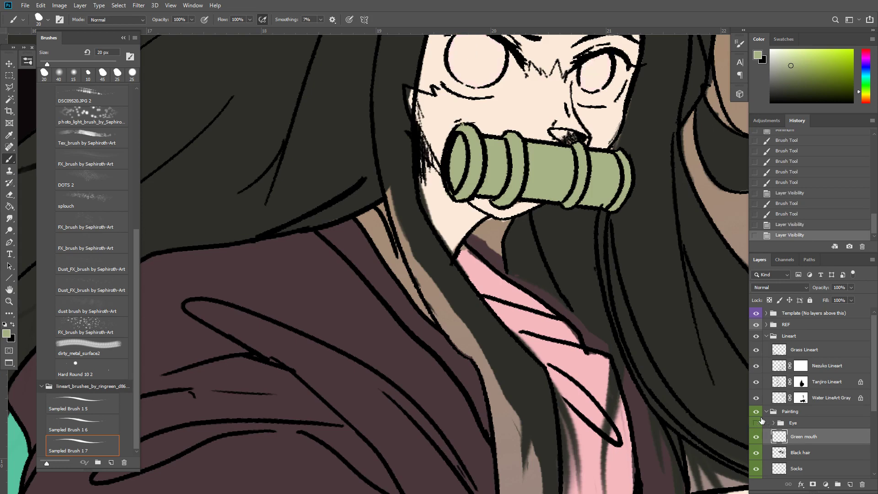
click(758, 422)
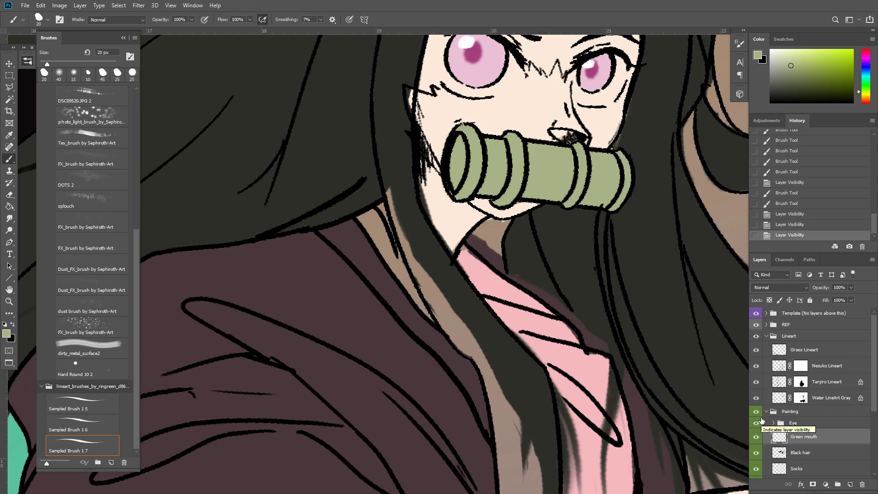
click(758, 421)
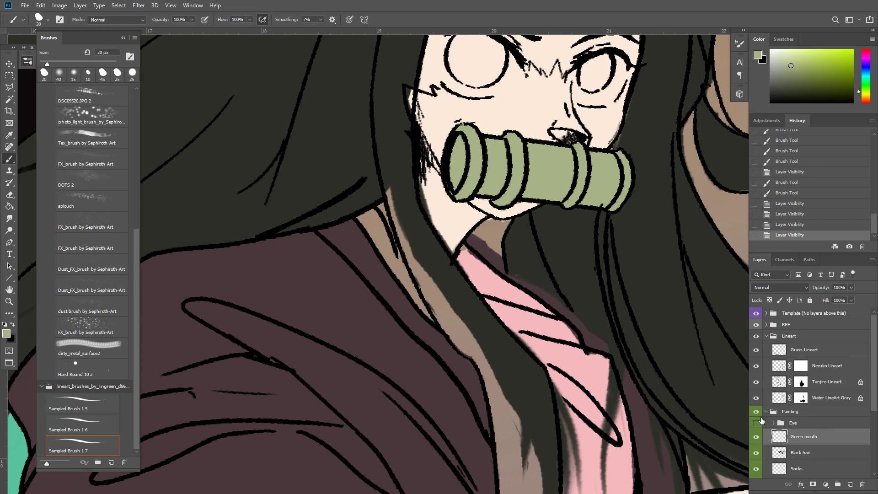
click(761, 420)
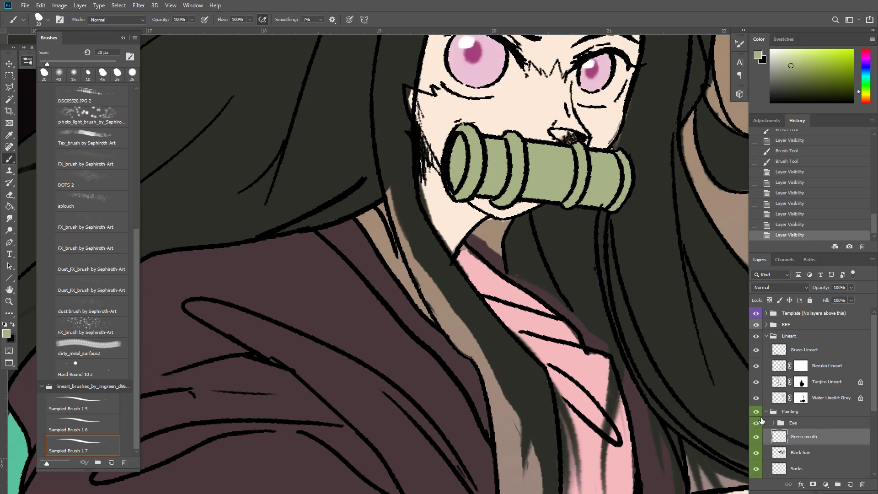
click(757, 422)
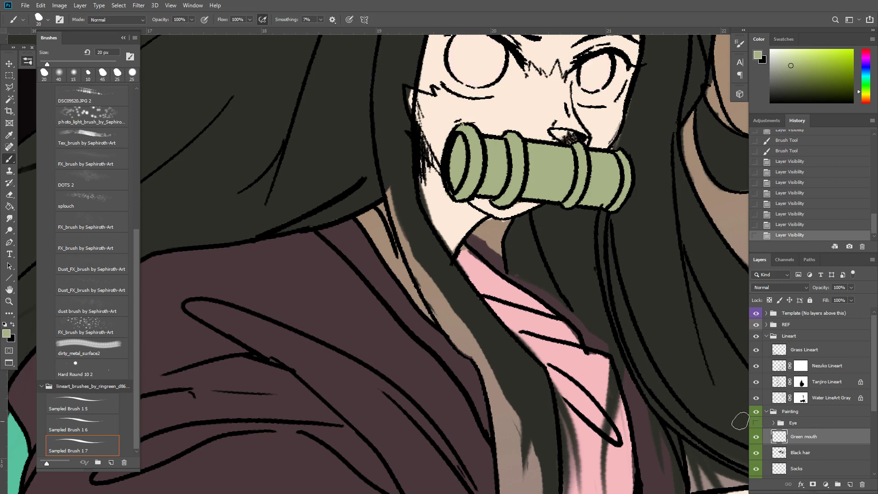
drag(740, 421, 744, 415)
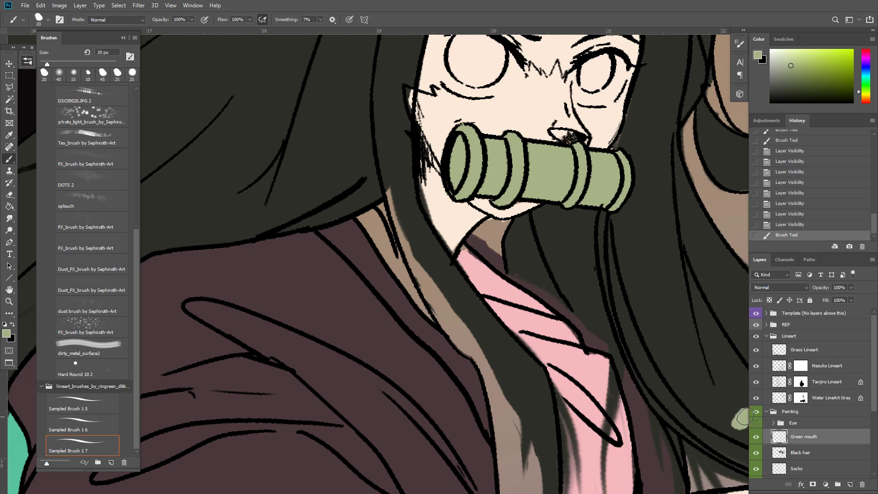
key(shift+minus)
key(ctrl+minus)
key(ctrl+minus)
key(ctrl+minus)
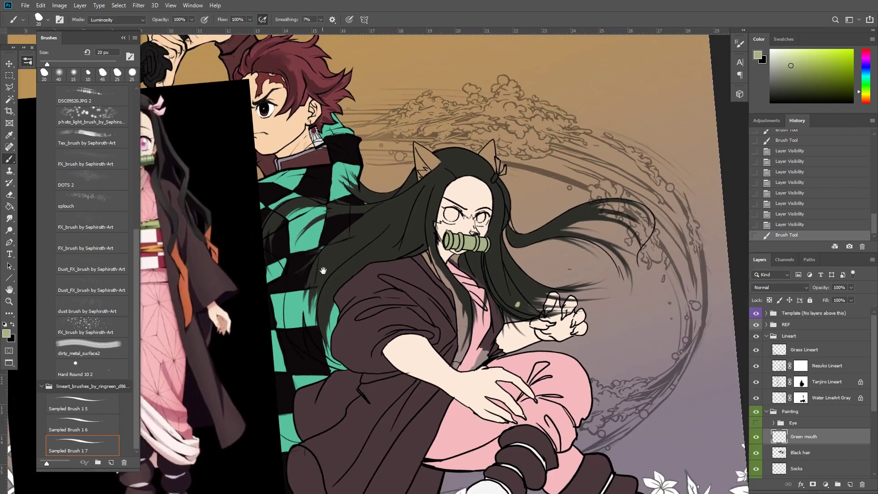
drag(323, 271, 393, 261)
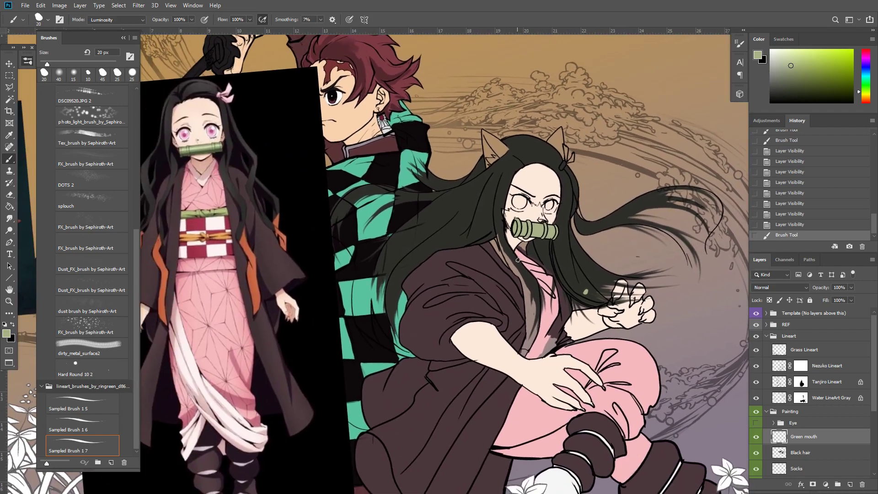
Clear the stray green spot over Nezuko's hair ends on the Green mouth layer using a rectangular selection, and deselect
drag(518, 260, 545, 278)
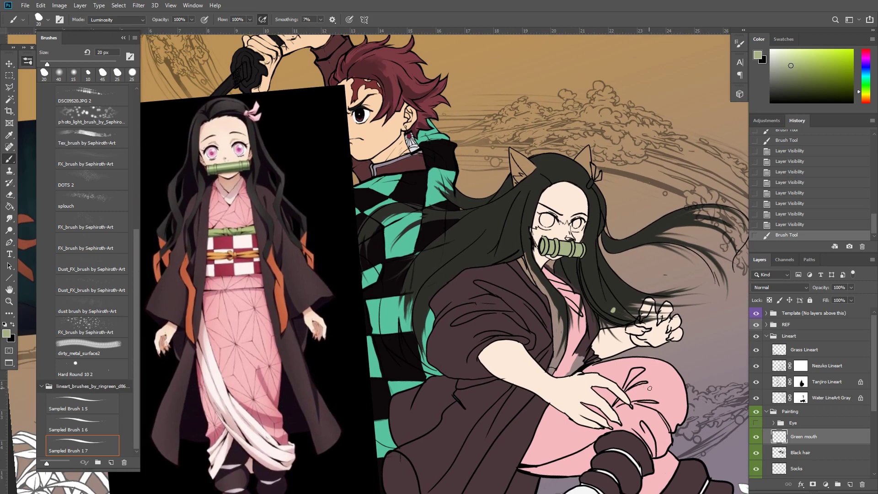
key(m)
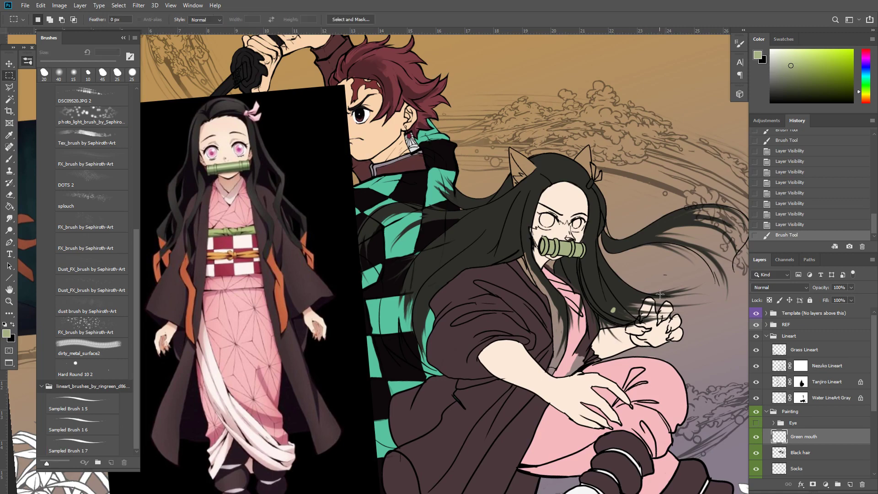
drag(662, 292, 555, 338)
key(Delete)
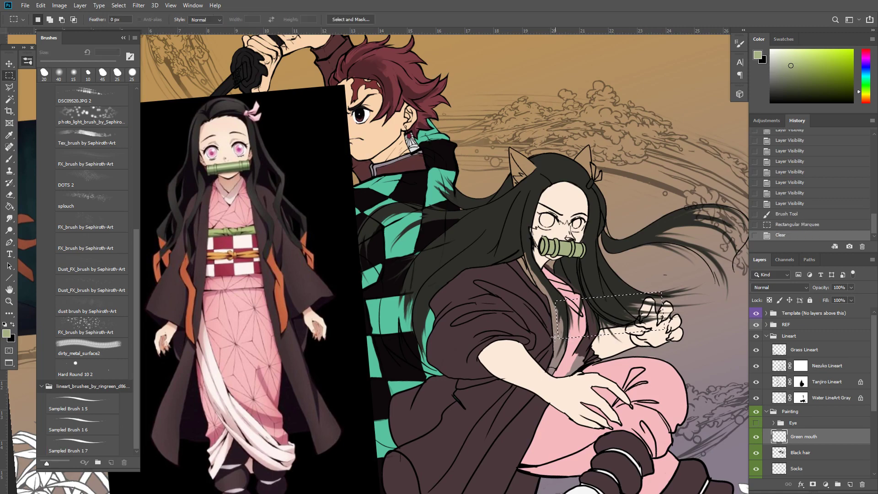
drag(511, 274, 566, 282)
key(ctrl+d)
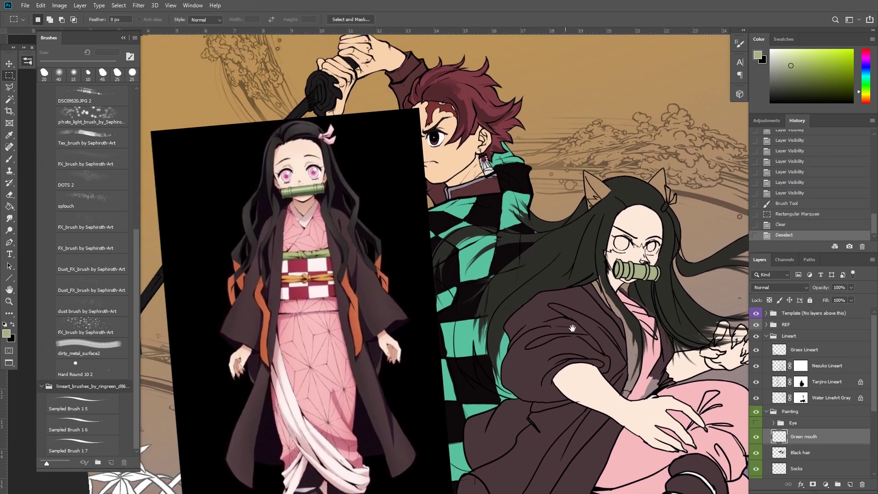
drag(566, 323, 581, 345)
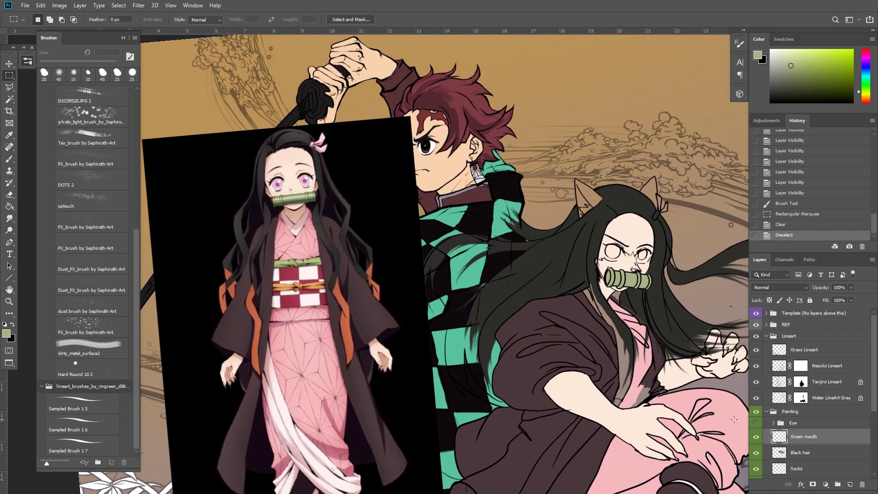
Show the Eye group, hide the REF group and check the Nezuko Lineart layer's visibility
click(756, 423)
drag(604, 313, 617, 321)
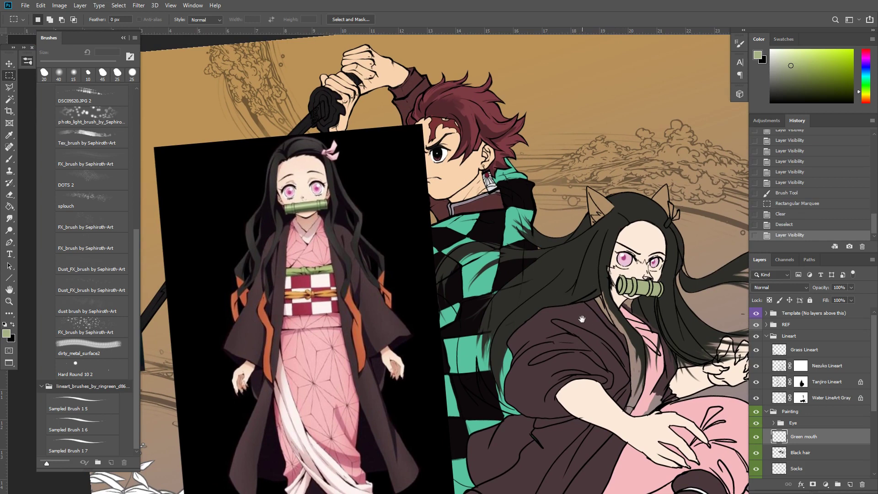
drag(594, 333, 614, 346)
key(v)
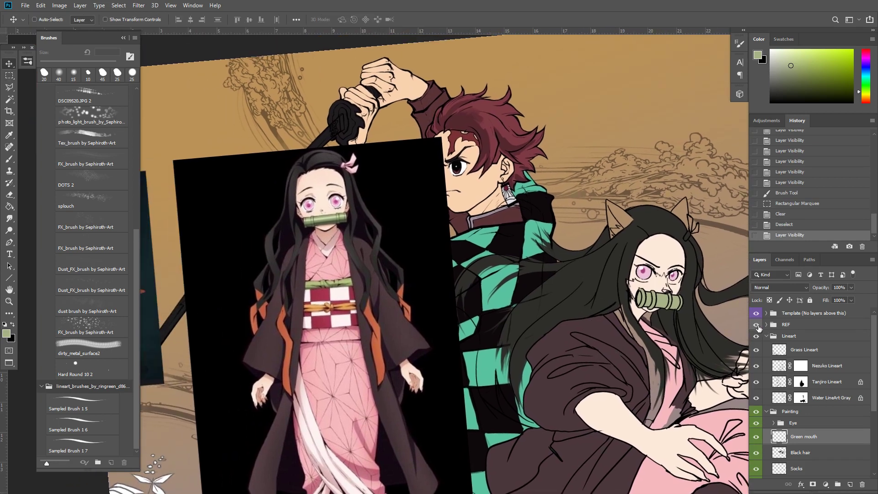
click(756, 325)
click(757, 325)
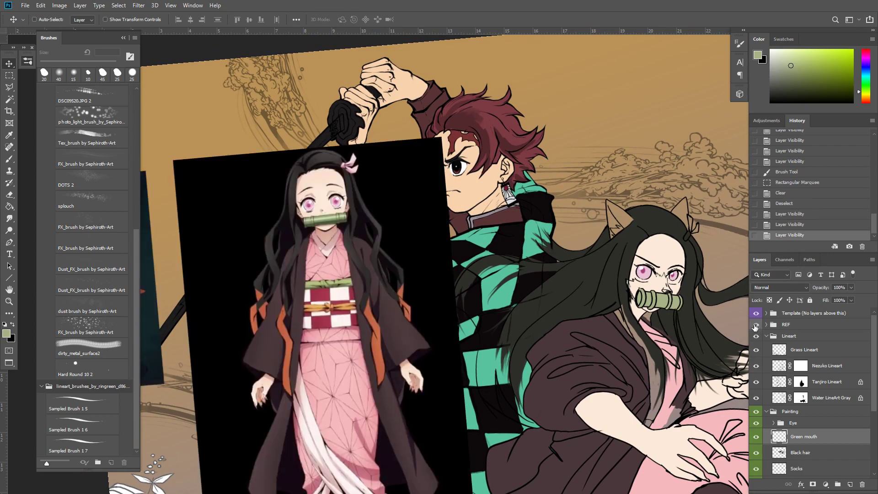
click(756, 325)
click(756, 366)
click(756, 366)
Try to paint over Tanjiro's near-eye highlight on the Tanjiro Lineart layer mask with an 8 px black brush
drag(686, 331, 666, 367)
key(ctrl+plus)
key(ctrl+plus)
key(ctrl+plus)
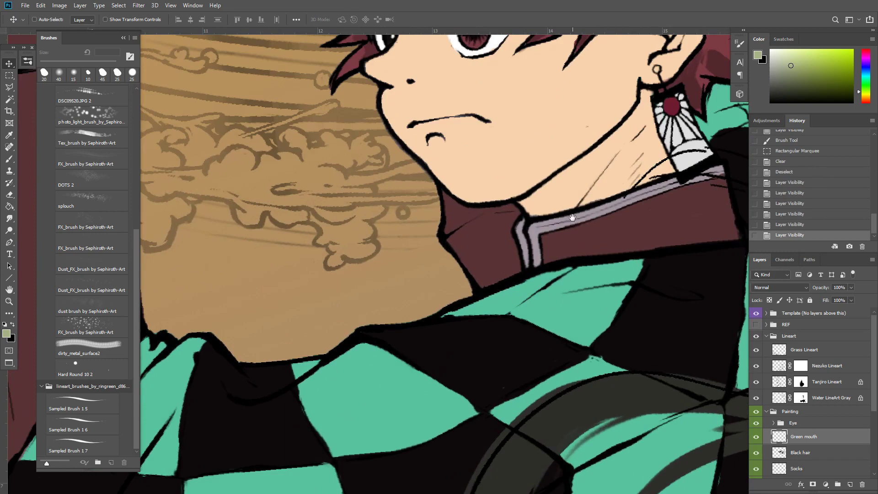
drag(572, 218, 549, 319)
click(801, 383)
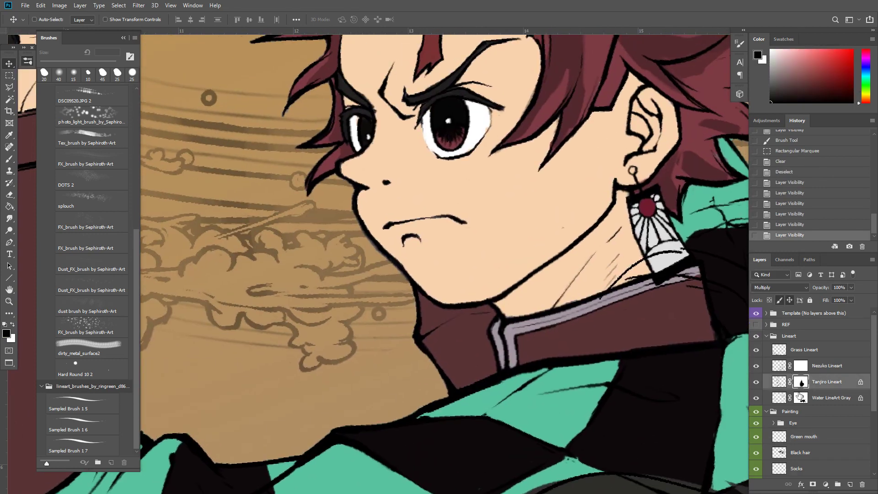
key(b)
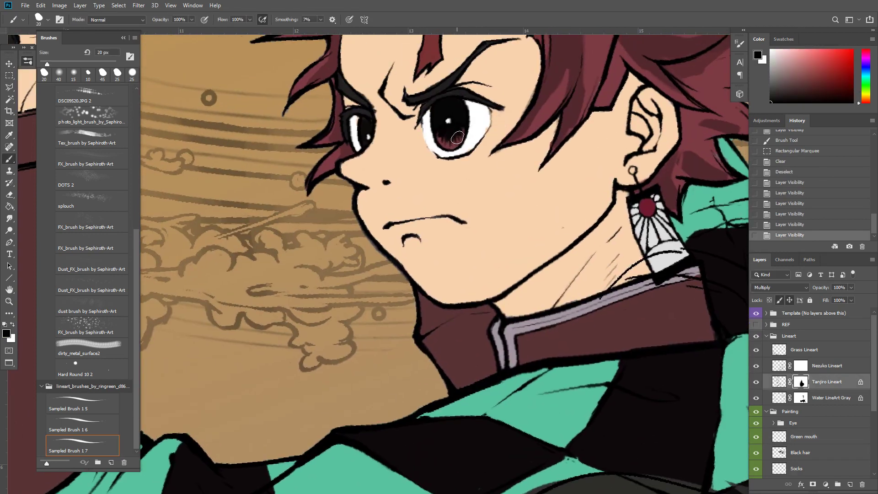
key(bracketleft)
key(bracketleft)
key(bracketleft)
click(449, 122)
key(ctrl+z)
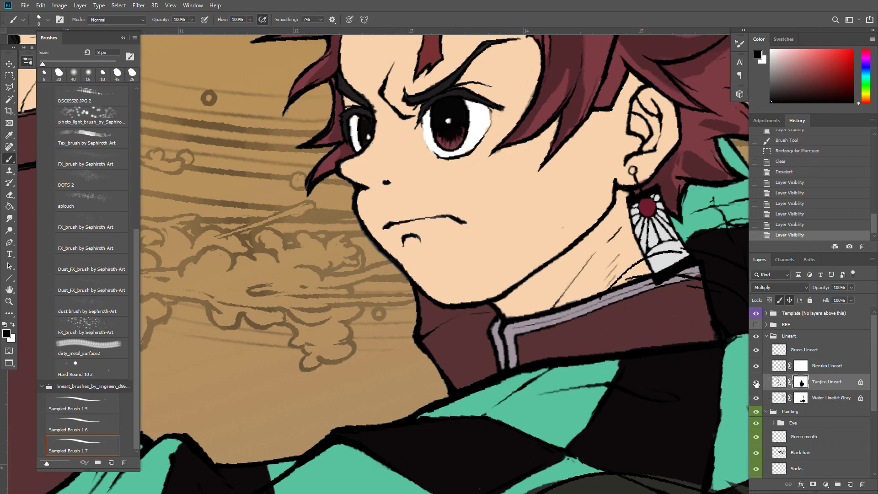
click(757, 383)
click(756, 383)
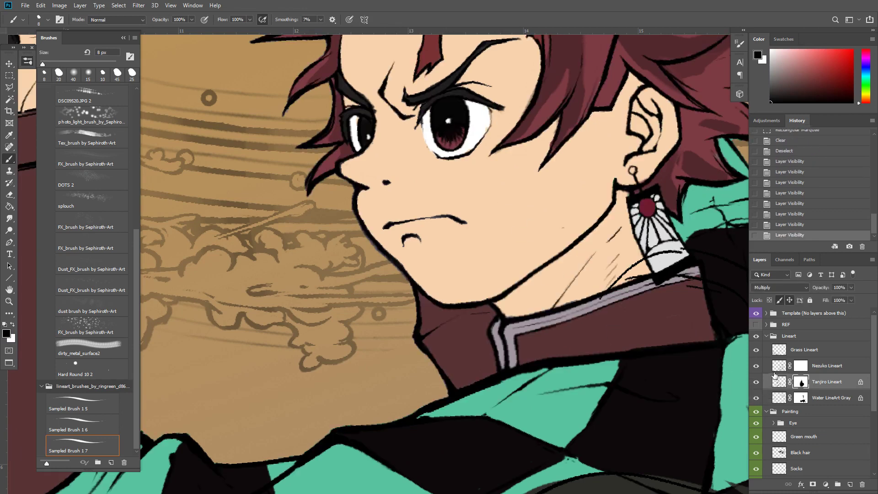
Group Nezuko's colour layers from Eye through Pink inside the Painting group, and hide the new group
click(788, 422)
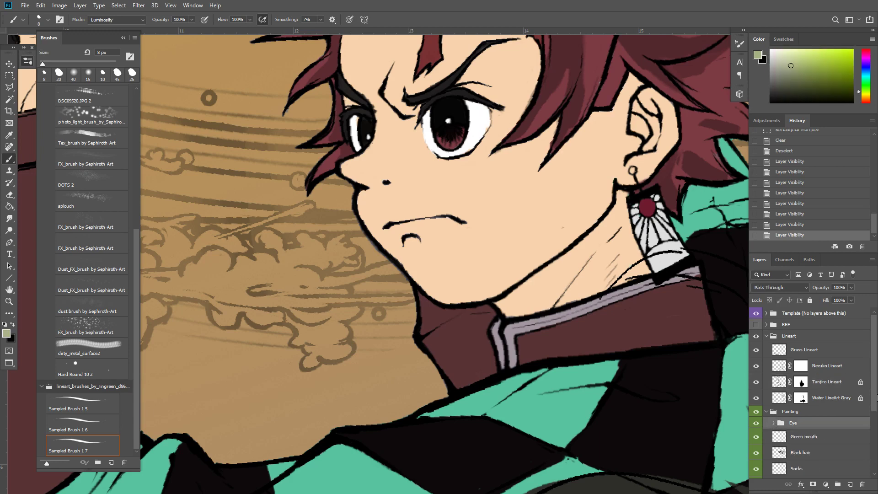
drag(874, 397, 874, 453)
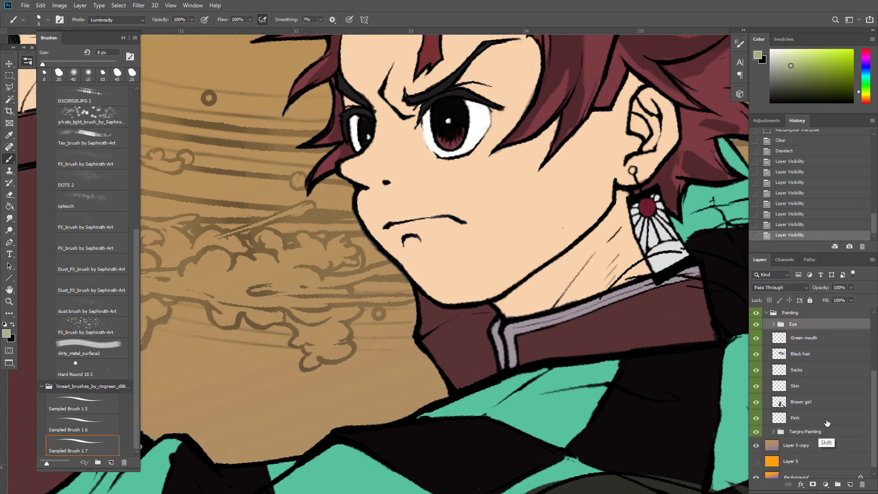
shift+click(825, 421)
key(ctrl+g)
click(756, 413)
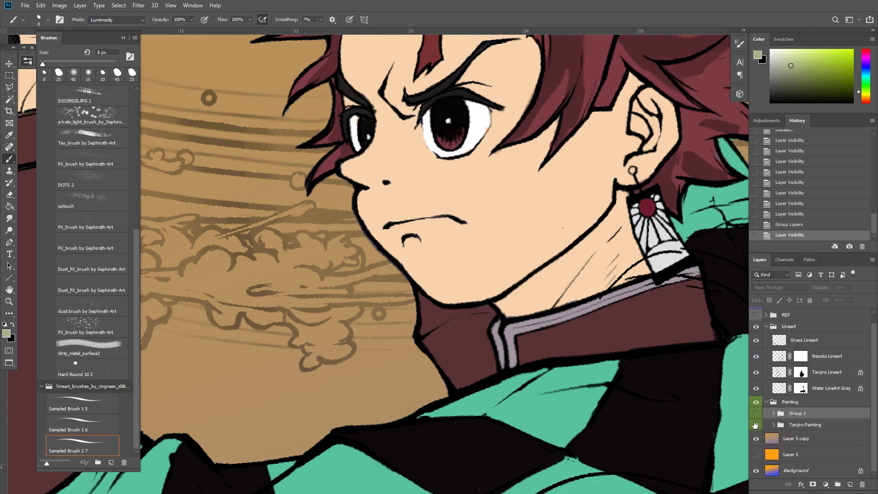
Open the Tanjiro Painting group and toggle the White and White highlight eye layers to find the one holding the eye highlights
click(756, 424)
click(756, 425)
click(788, 425)
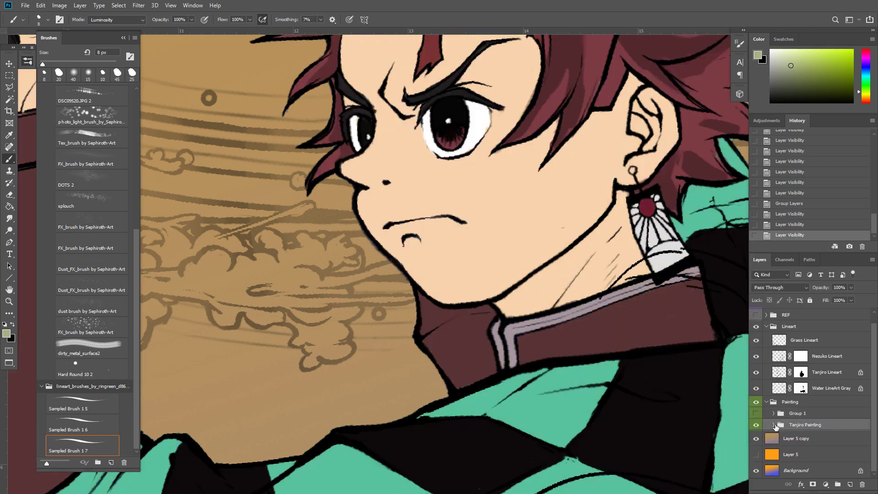
click(773, 425)
click(756, 372)
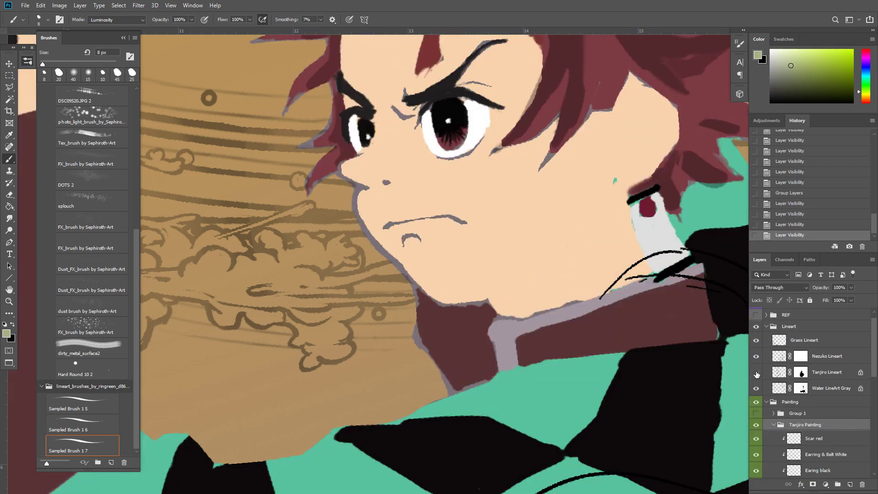
click(756, 372)
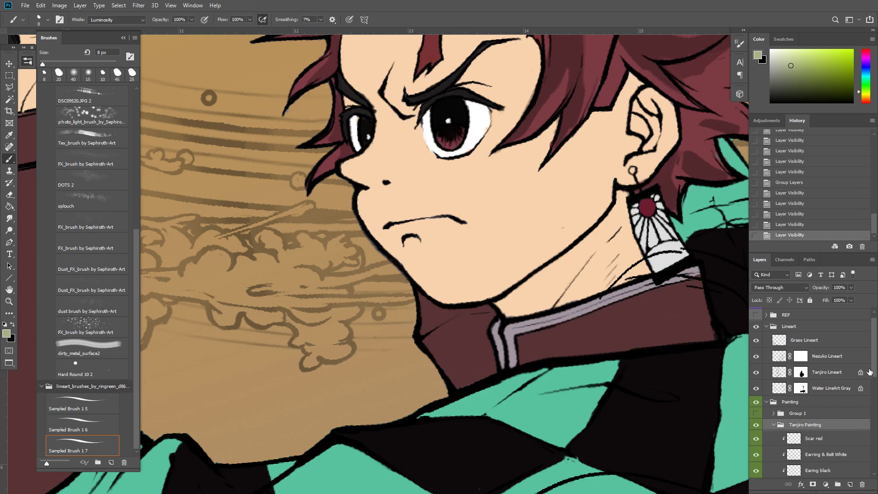
drag(872, 374, 874, 405)
click(814, 410)
click(756, 411)
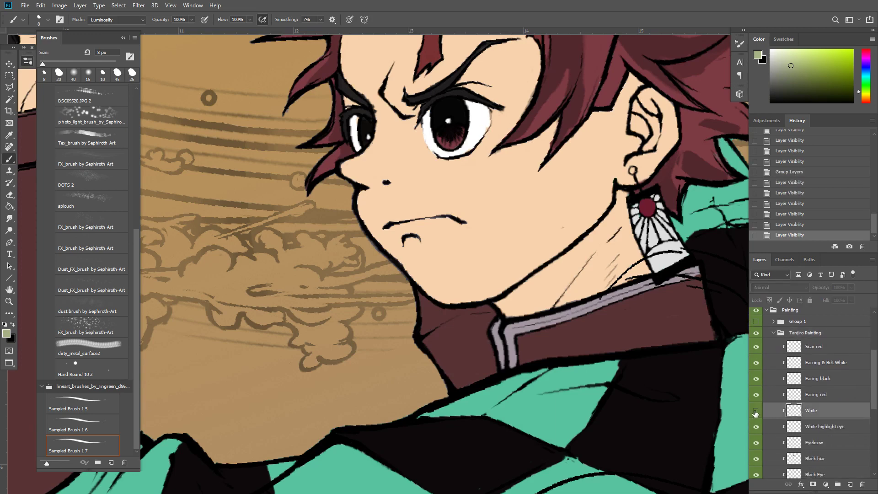
click(756, 411)
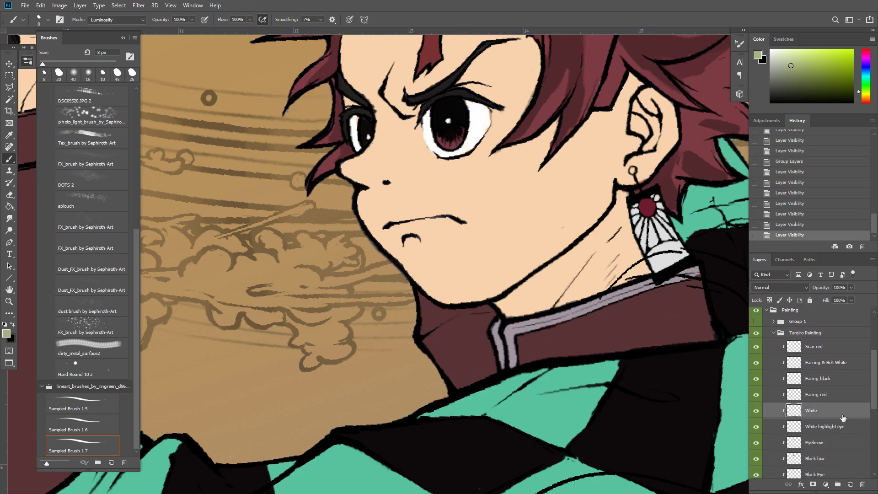
click(828, 431)
click(756, 427)
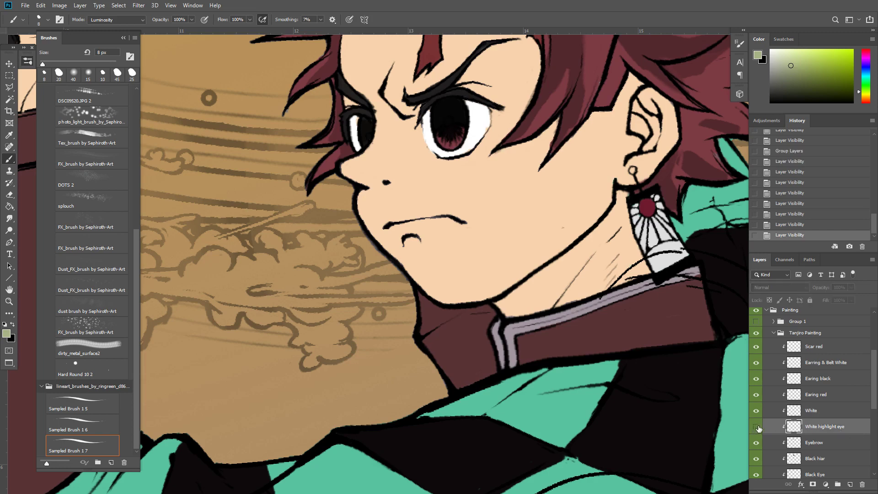
click(757, 428)
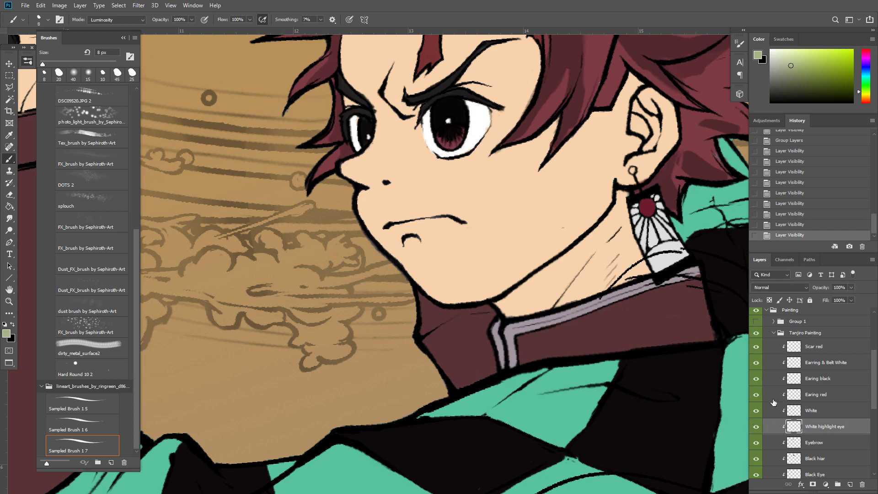
Thicken Tanjiro's eye highlights by merging a nudged, clipped duplicate of the White highlight eye layer into the original
key(ctrl+j)
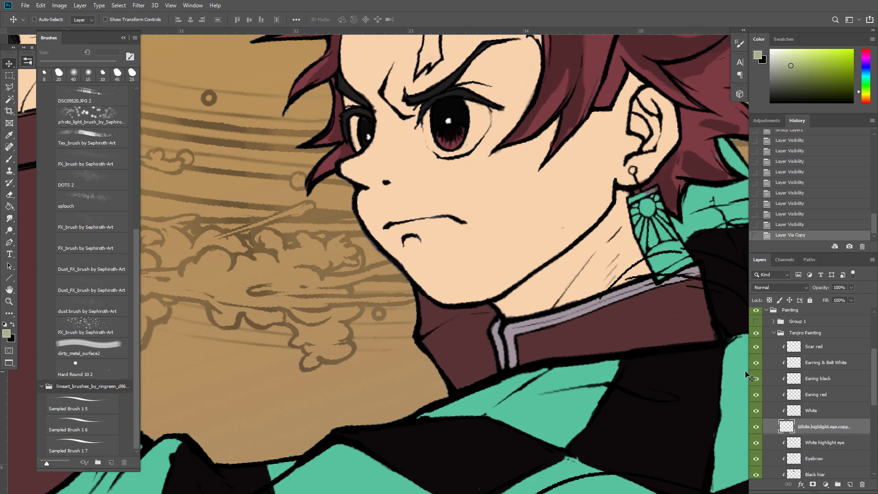
key(Left)
drag(827, 431, 828, 350)
key(ctrl+z)
key(ctrl+alt+g)
key(ctrl+e)
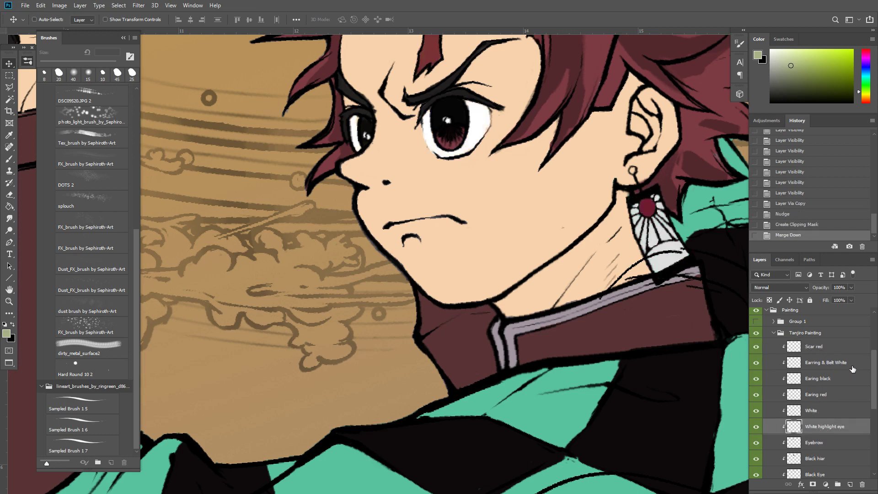
Enlarge the highlights in both of Tanjiro's eyes with white dabs from the 8 px brush on the White highlight eye layer
key(b)
key(d)
key(x)
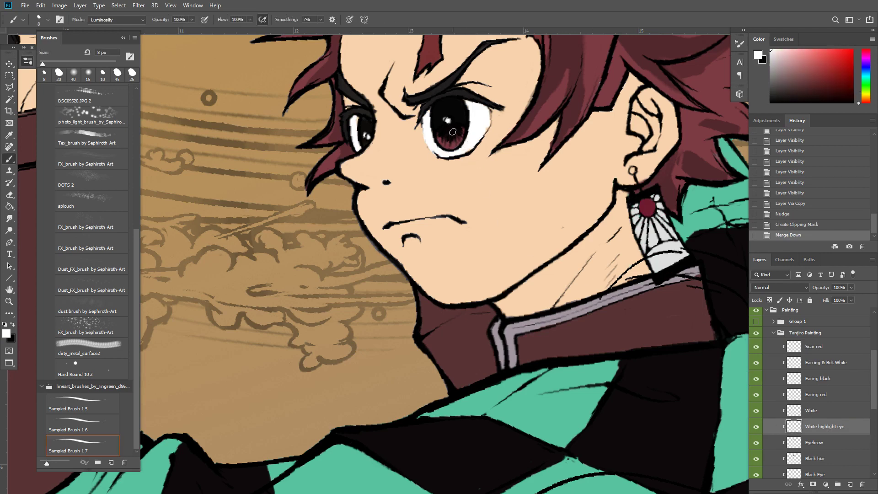
click(447, 119)
click(447, 120)
click(447, 118)
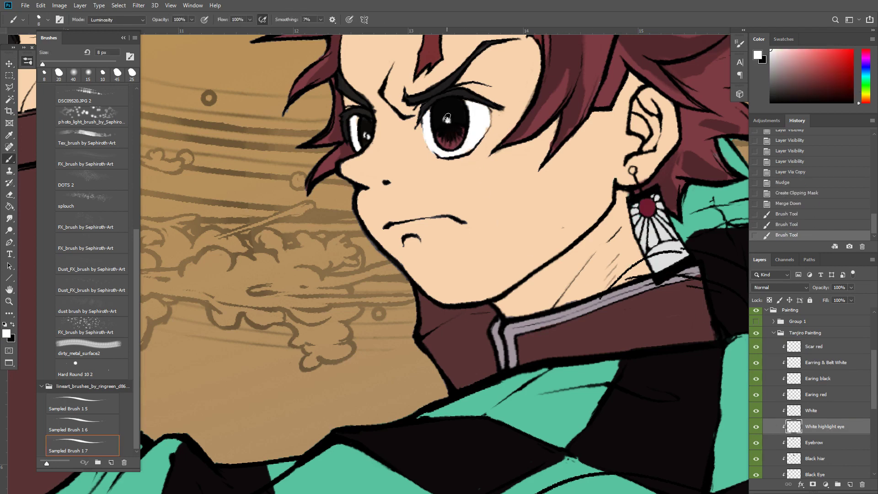
click(446, 117)
click(447, 118)
click(369, 135)
click(369, 135)
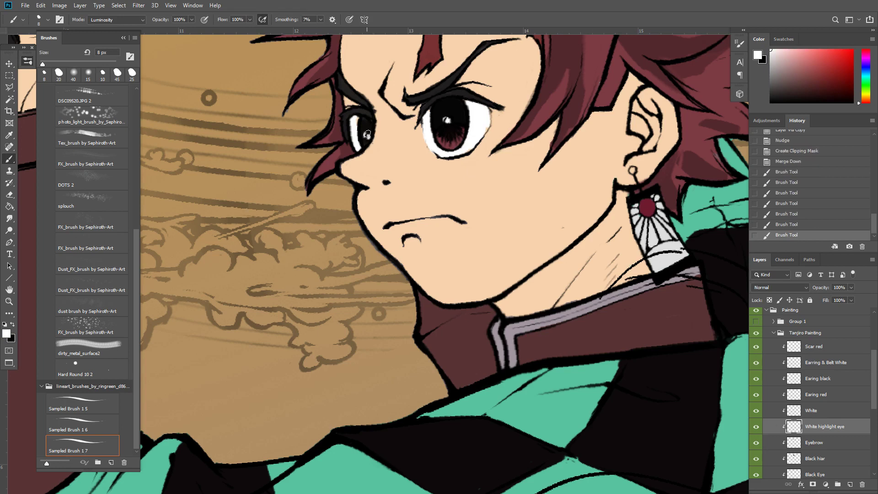
click(371, 133)
click(372, 131)
Trim the edges of the highlight in Tanjiro's far eye with the Eraser, reduced to 7 px
key(e)
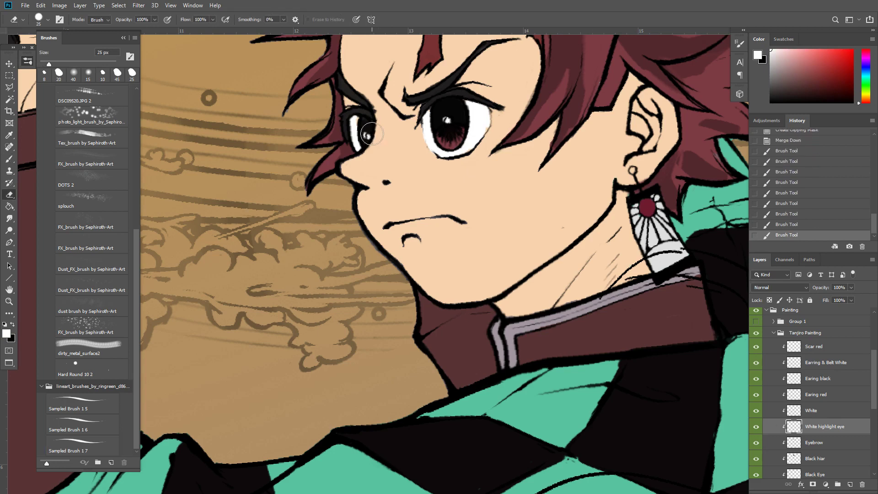
key(bracketleft)
key(bracketleft)
key(bracketleft)
key(bracketleft)
key(bracketleft)
key(bracketleft)
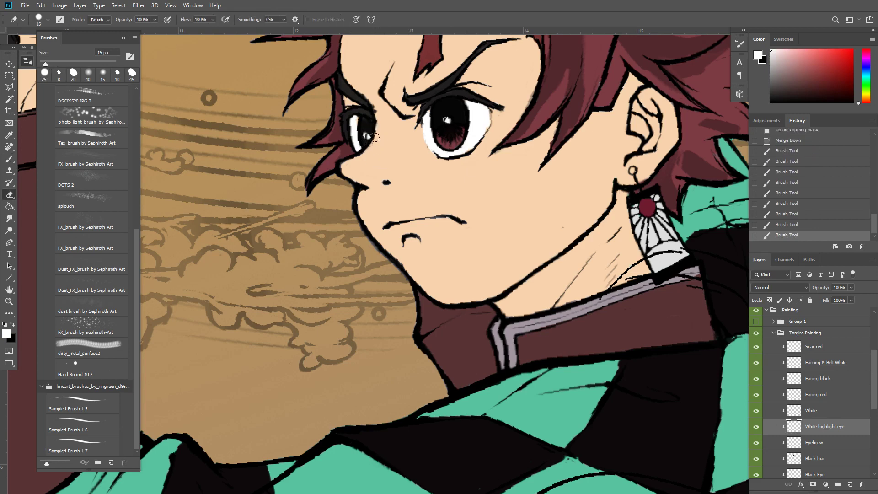
click(370, 135)
click(368, 136)
click(371, 133)
click(370, 136)
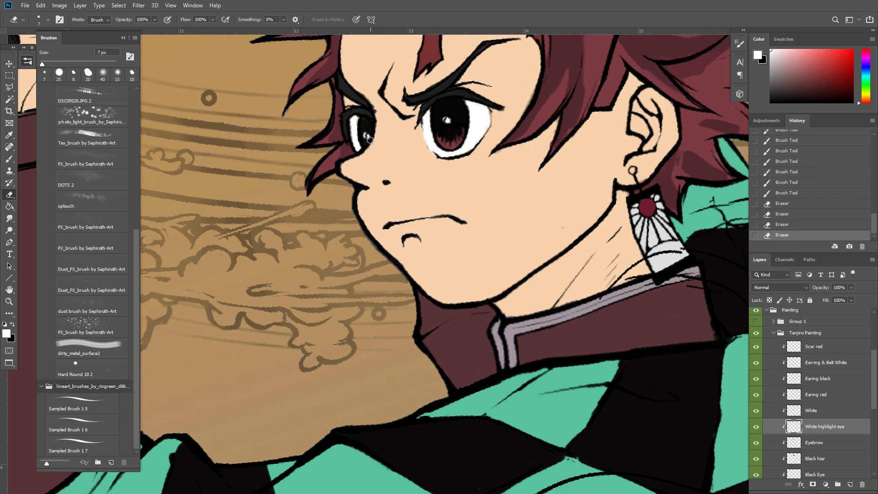
click(370, 136)
click(370, 137)
click(371, 134)
click(370, 137)
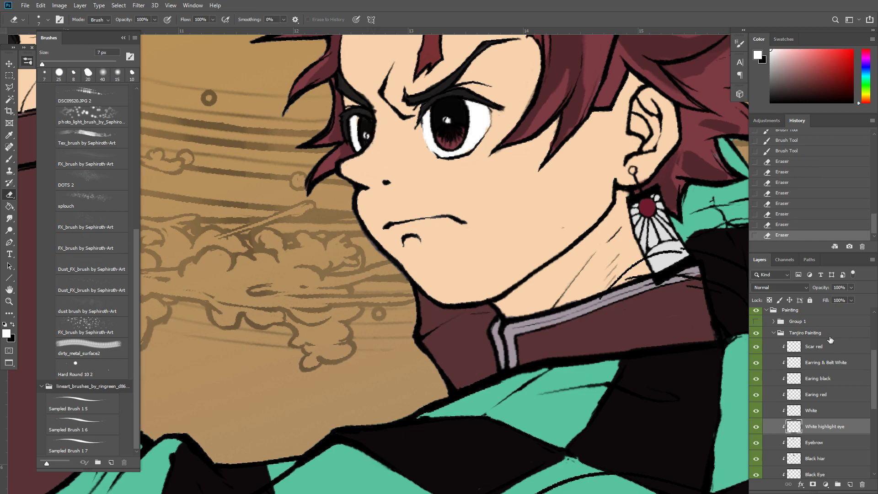
Mask out the Tanjiro Lineart over the white highlights in both of his eyes with small black dabs of an 8 px brush
scroll(814, 389, up, 4)
click(827, 352)
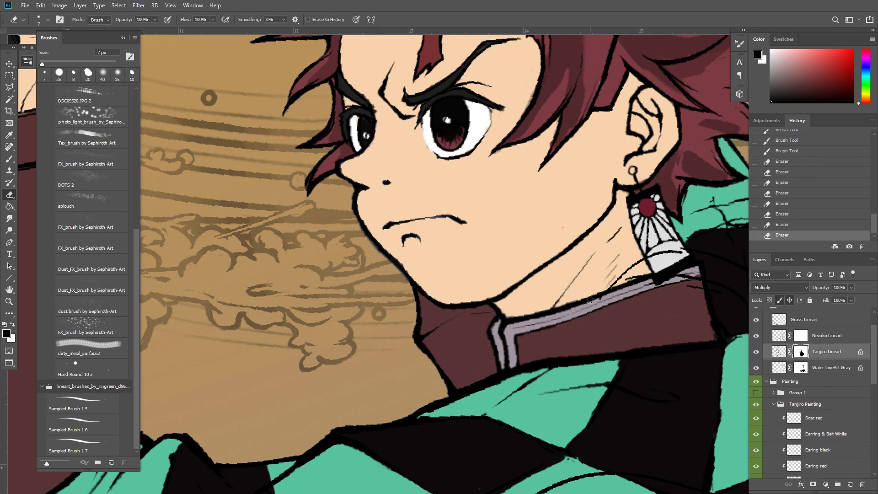
key(b)
key(x)
click(446, 120)
click(446, 120)
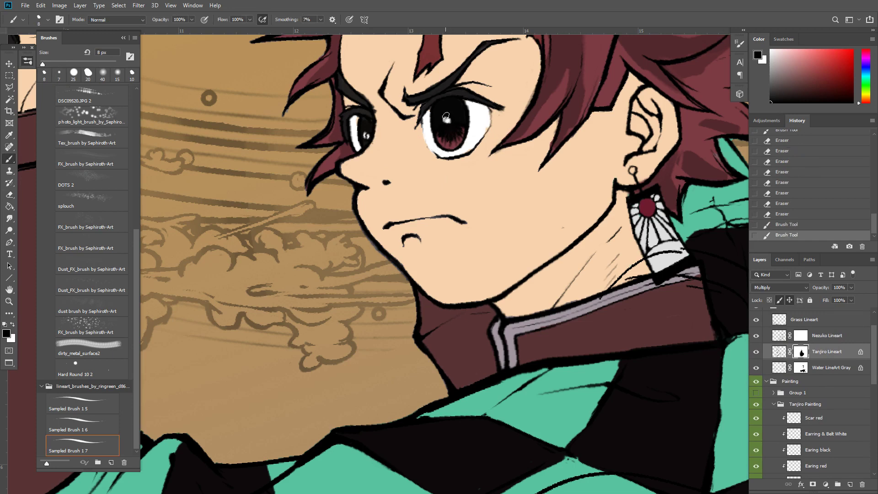
click(446, 120)
click(447, 121)
click(447, 121)
click(446, 122)
click(447, 120)
click(447, 121)
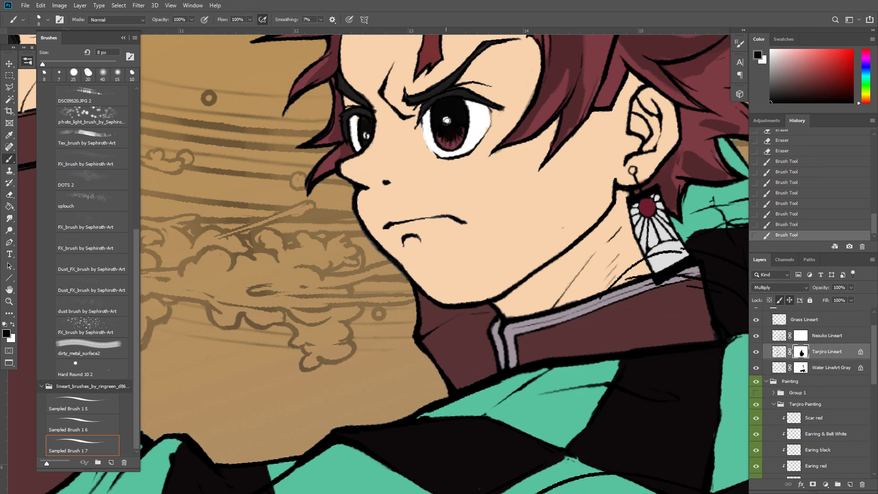
click(447, 122)
click(366, 135)
key(ctrl+minus)
key(ctrl+plus)
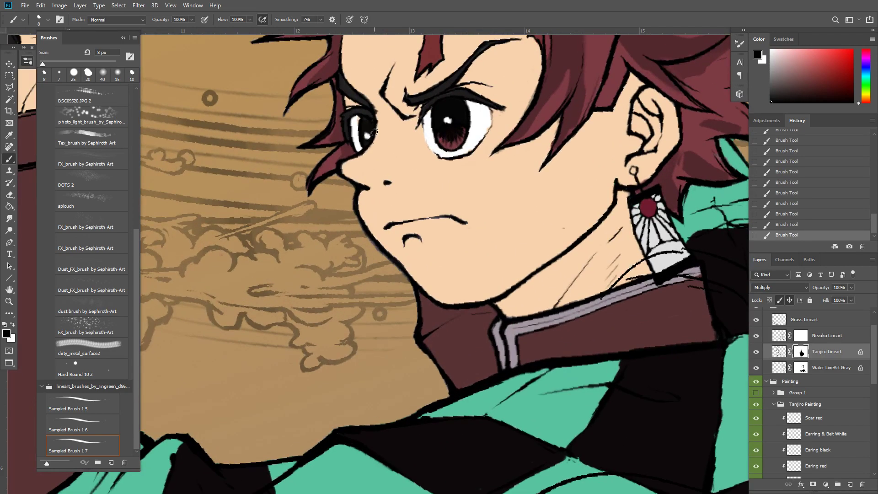
Make Group 1 in the Painting group visible and rename it Nezuko
drag(877, 373, 876, 393)
click(838, 438)
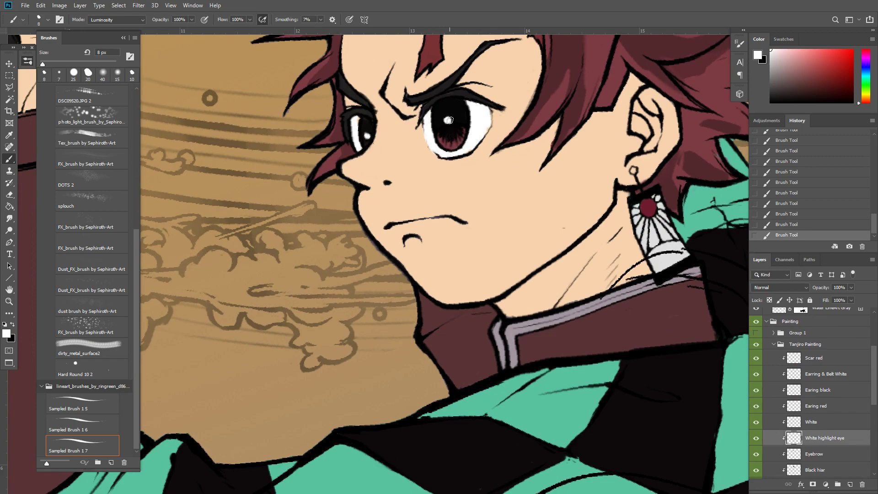
key(ctrl+minus)
key(ctrl+minus)
key(ctrl+minus)
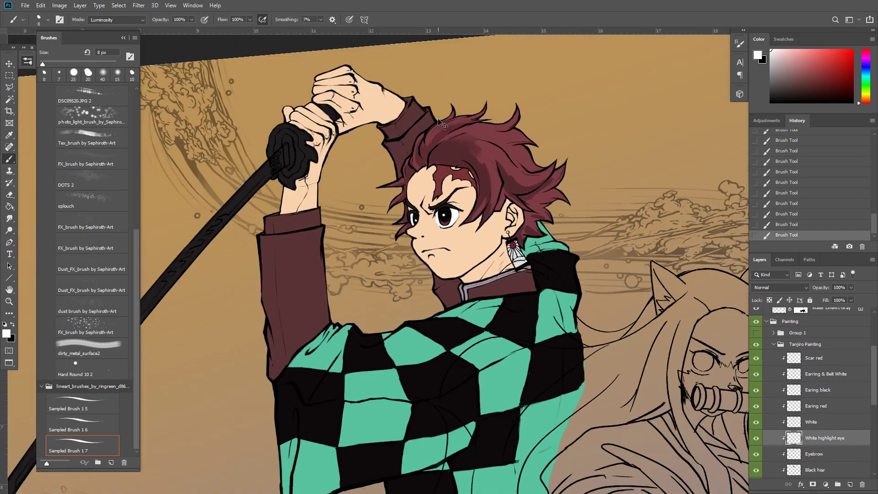
drag(400, 262, 392, 228)
key(Escape)
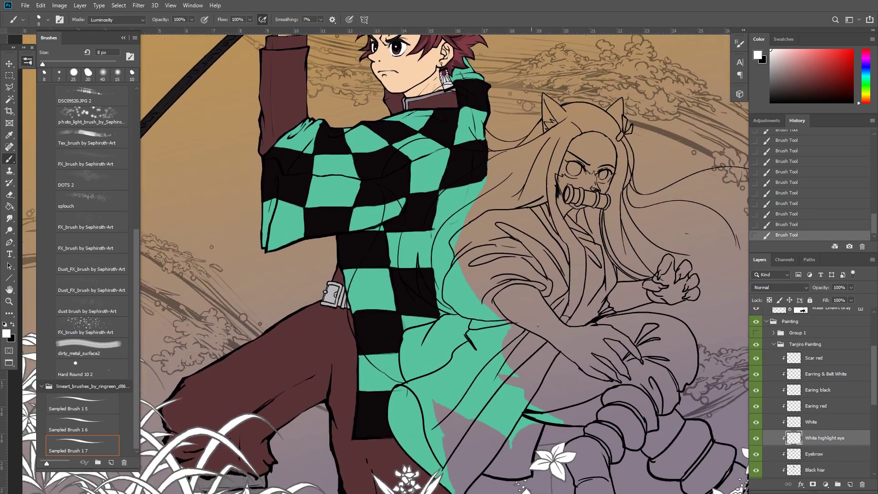
click(756, 333)
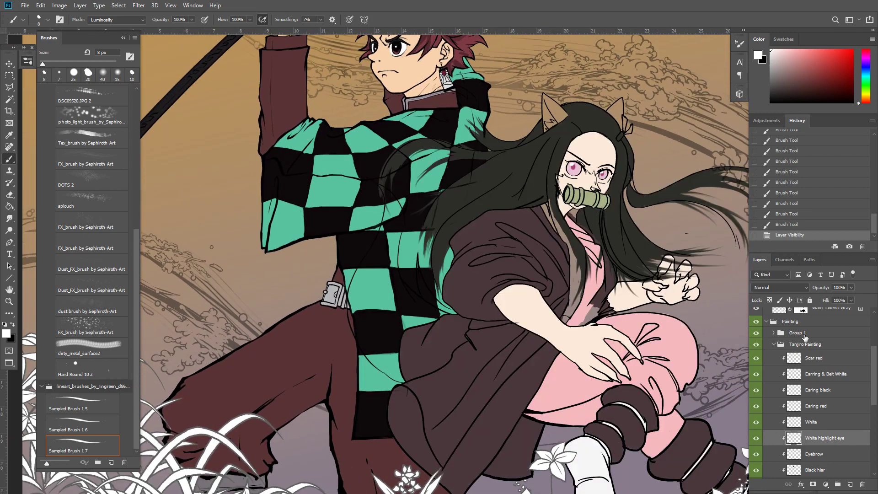
double_click(801, 335)
text(Ne)
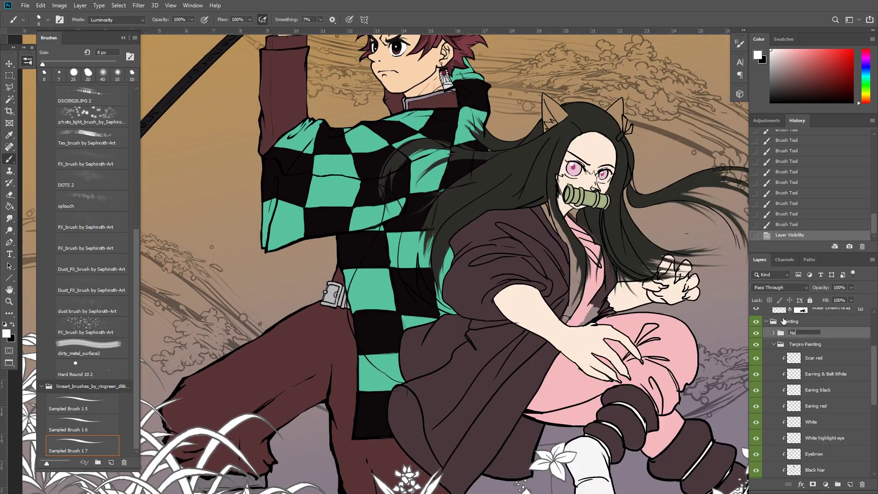
text(zuko)
key(Return)
Check Nezuko's flat colours by toggling the visibility of the Nezuko group, its Eye group and its Black hair layer
key(ctrl+minus)
key(ctrl+minus)
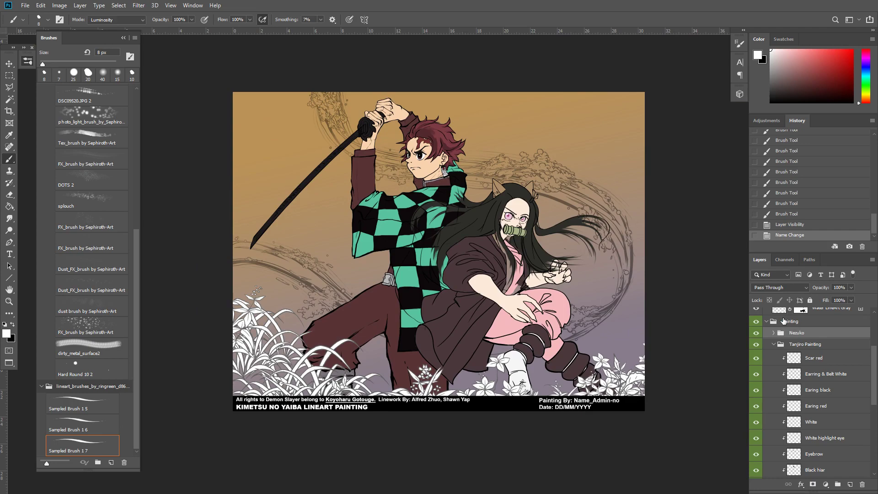
key(ctrl+plus)
key(ctrl+plus)
drag(407, 211, 310, 308)
key(ctrl+plus)
key(ctrl+plus)
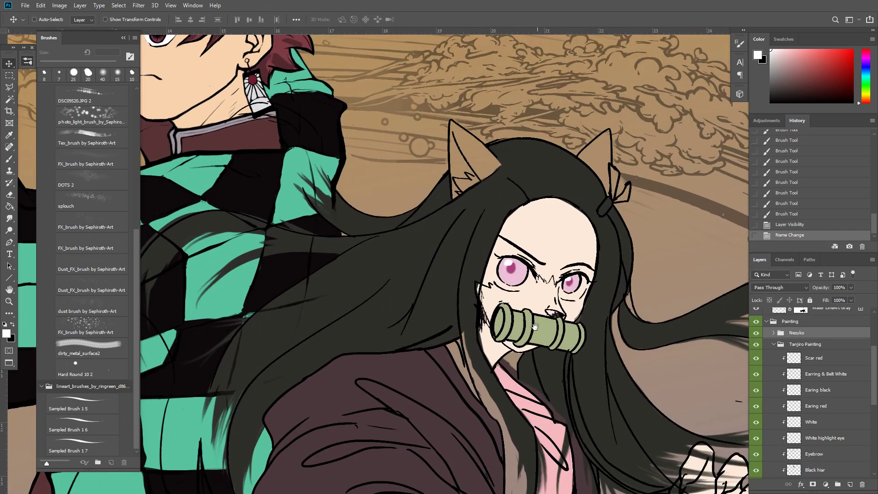
drag(515, 311, 496, 326)
key(b)
click(757, 333)
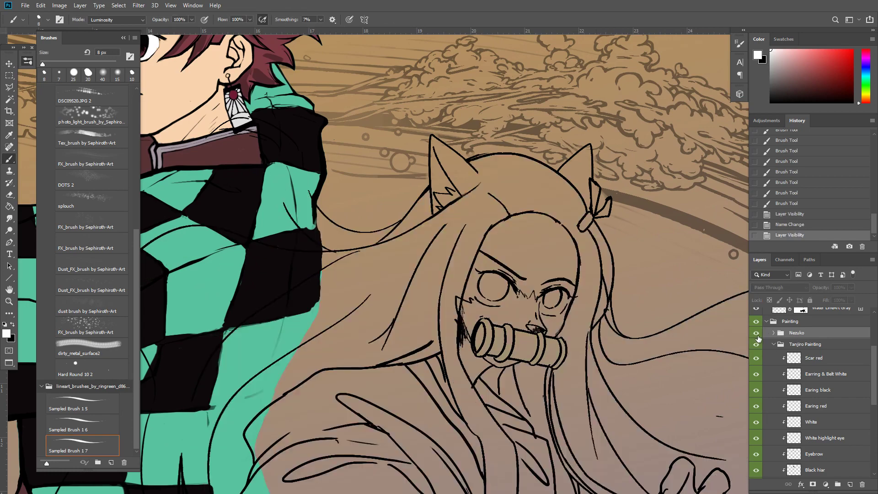
click(757, 333)
mouse_move(606, 342)
mouse_down()
mouse_move(588, 317)
mouse_move(579, 272)
mouse_up()
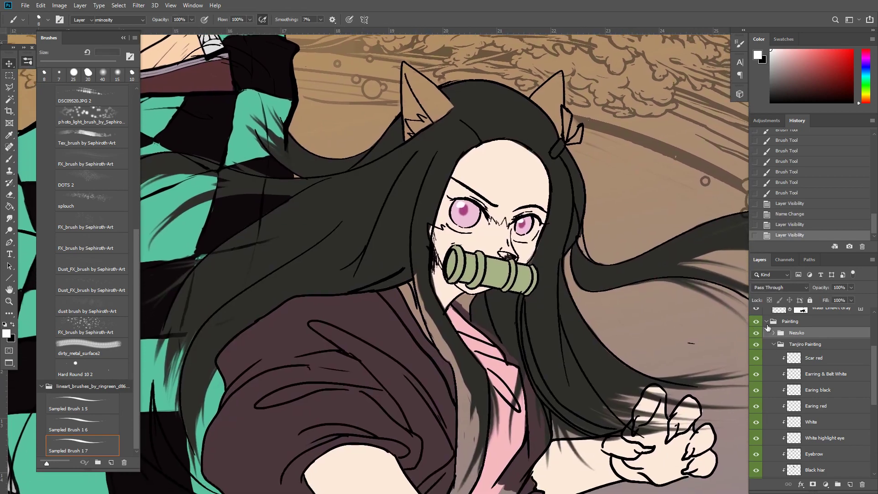
key(v)
click(773, 333)
click(756, 344)
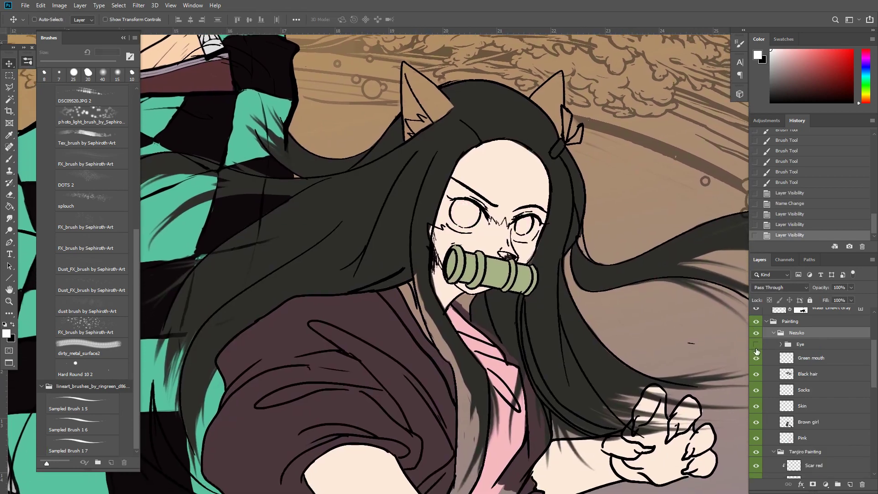
click(756, 344)
click(756, 373)
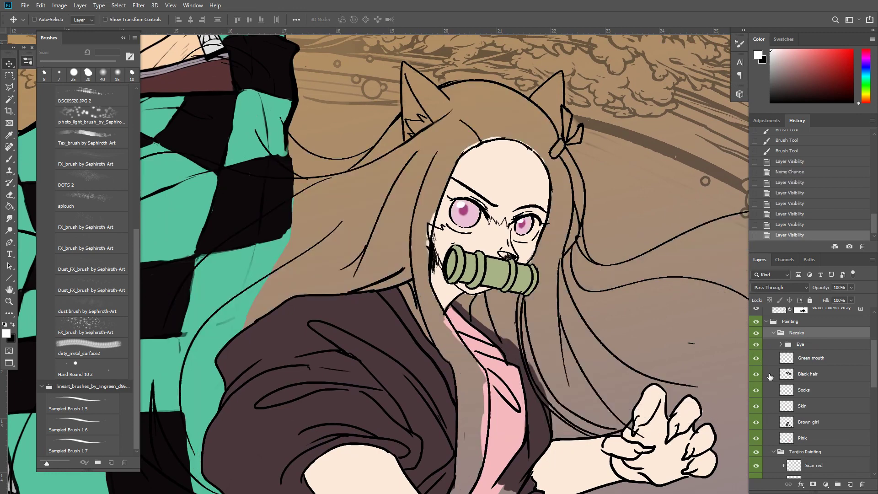
click(757, 374)
Smudge the Black hair layer along the edges of Nezuko's face, reducing the Smudge brush to 20 px
click(809, 374)
key(r)
drag(544, 242, 538, 248)
drag(543, 246, 533, 262)
drag(536, 259, 545, 306)
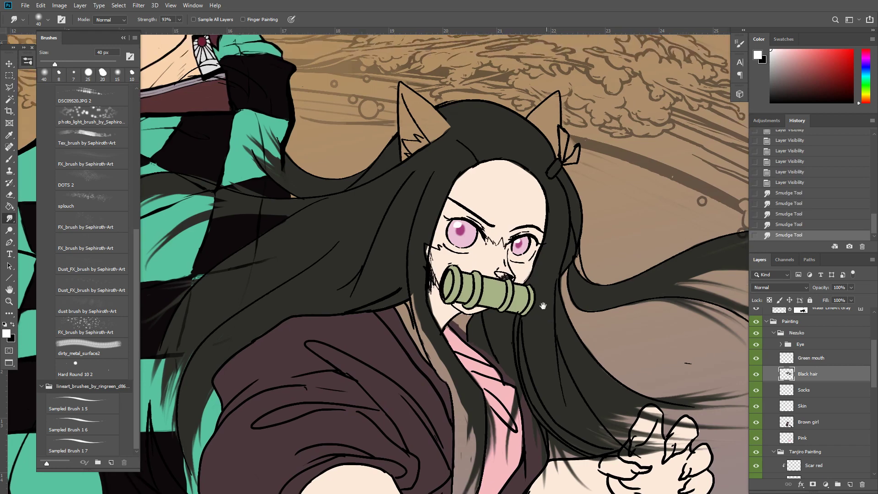
mouse_move(431, 251)
mouse_down()
mouse_move(428, 237)
mouse_move(439, 238)
mouse_move(428, 252)
mouse_up()
key(bracketleft)
key(bracketleft)
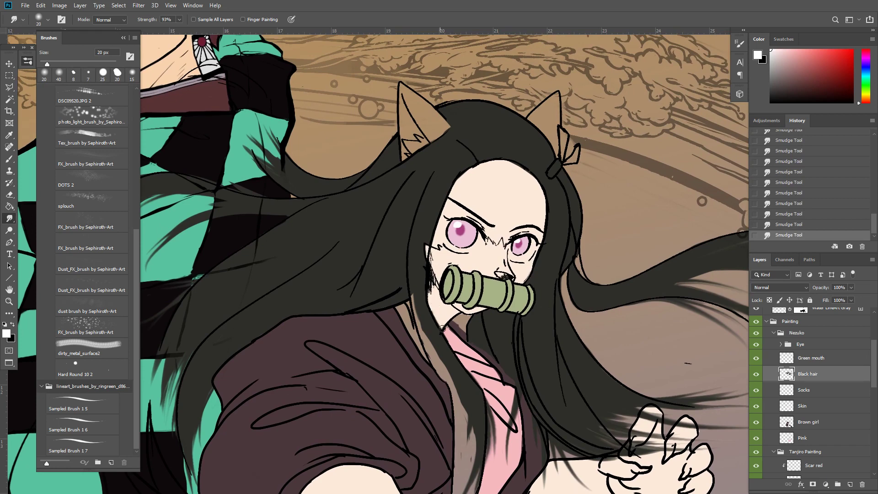
Examine the hair strands and pink collar below Nezuko's face, picking the Pink and Black hair layers from the canvas
drag(467, 335, 470, 242)
key(ctrl+plus)
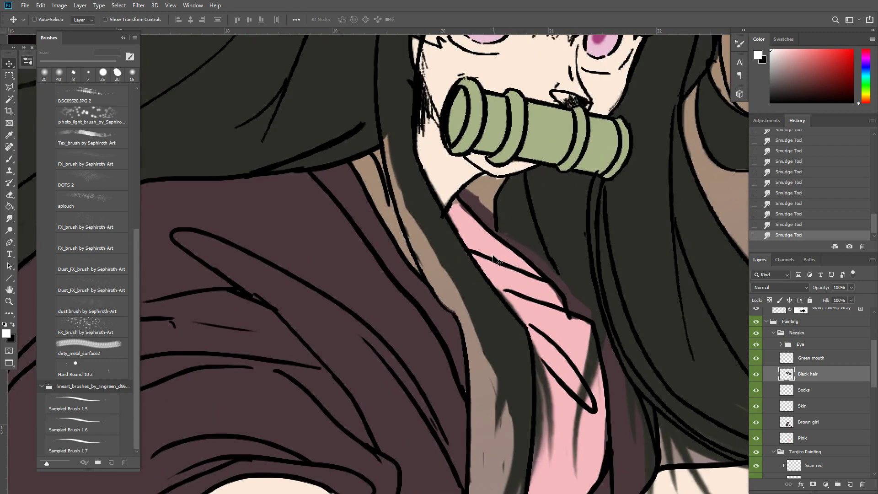
ctrl+click(433, 220)
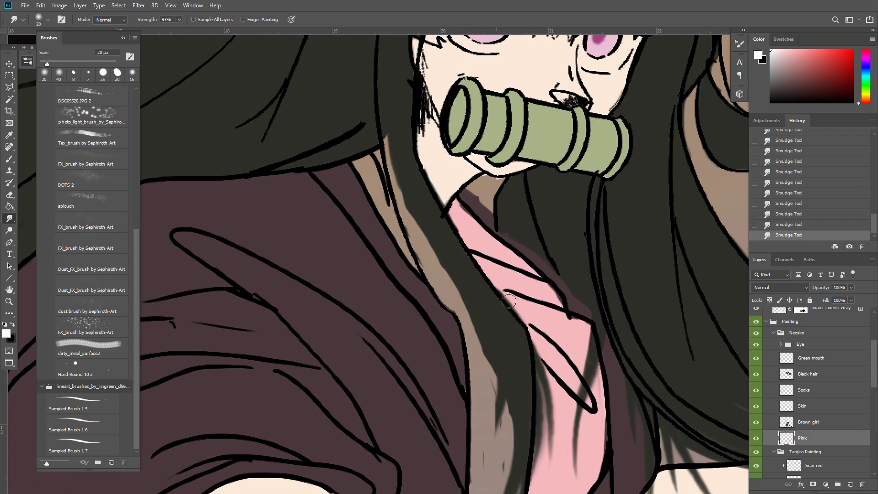
ctrl+click(510, 338)
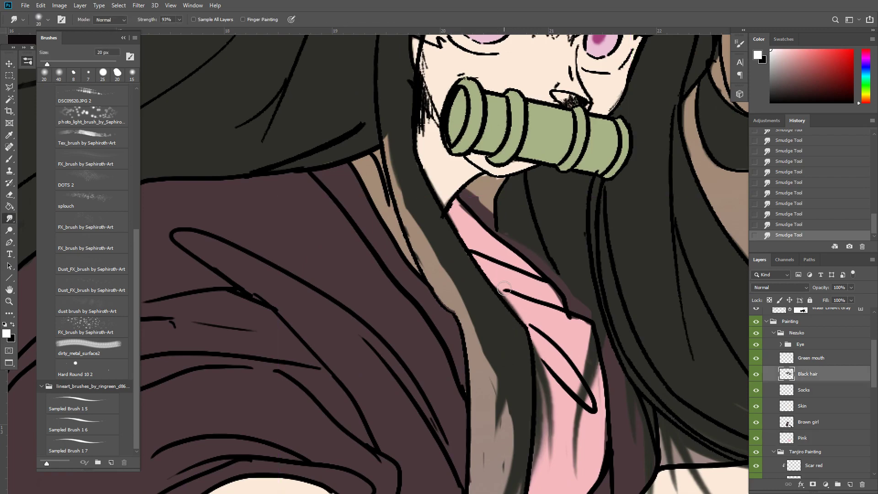
drag(530, 304, 536, 362)
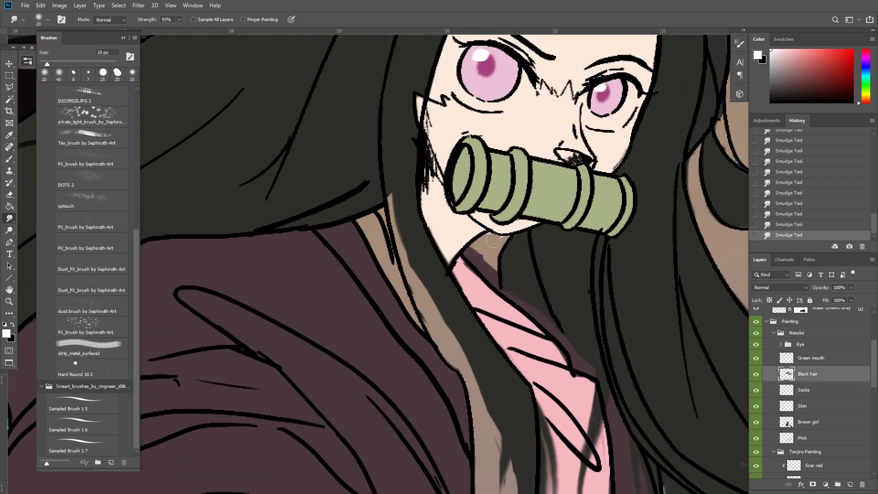
key(ctrl+minus)
key(ctrl+minus)
key(ctrl+minus)
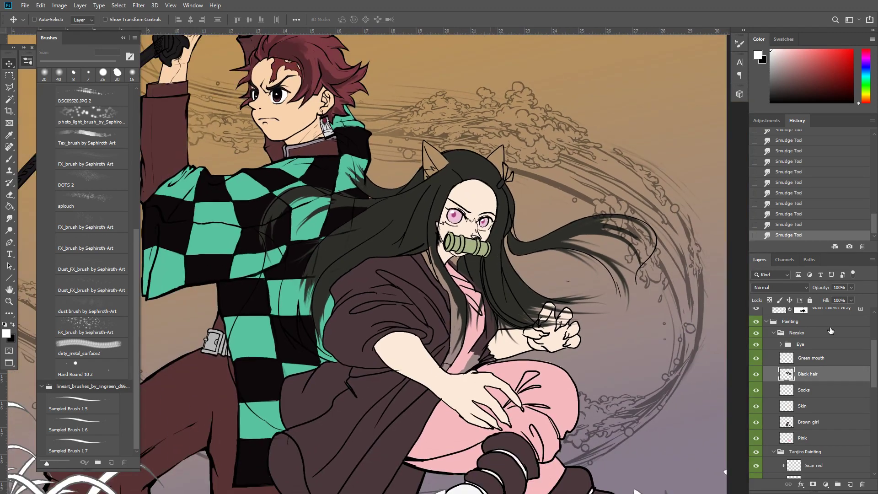
Try the Nezuko Lineart layer at 56% opacity, then restore it to 100%
scroll(874, 355, up, 3)
click(825, 349)
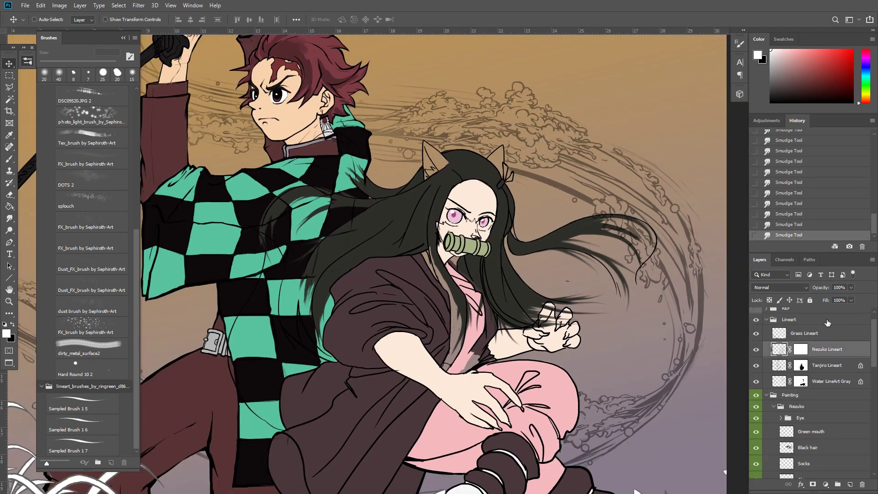
drag(823, 287, 805, 288)
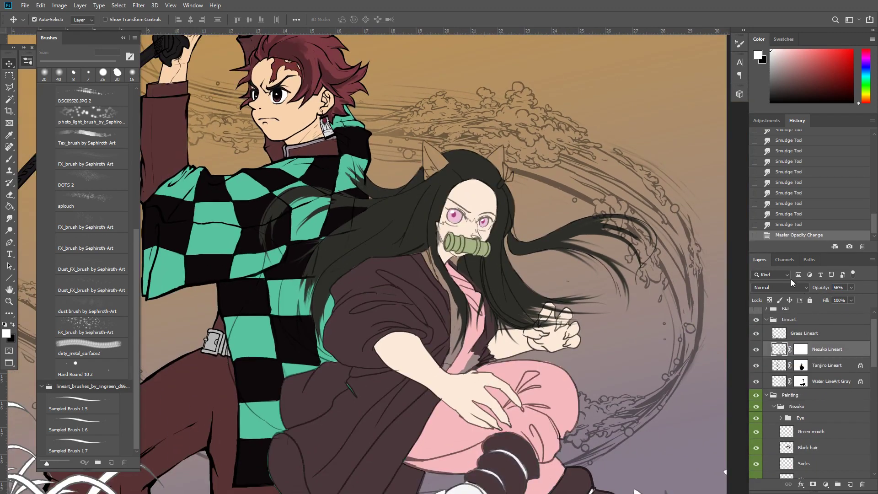
key(ctrl+0)
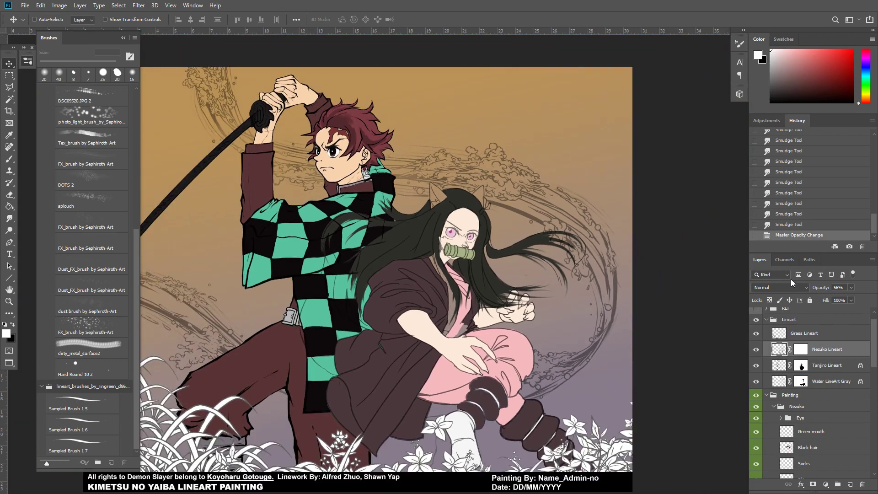
key(ctrl+plus)
key(ctrl+plus)
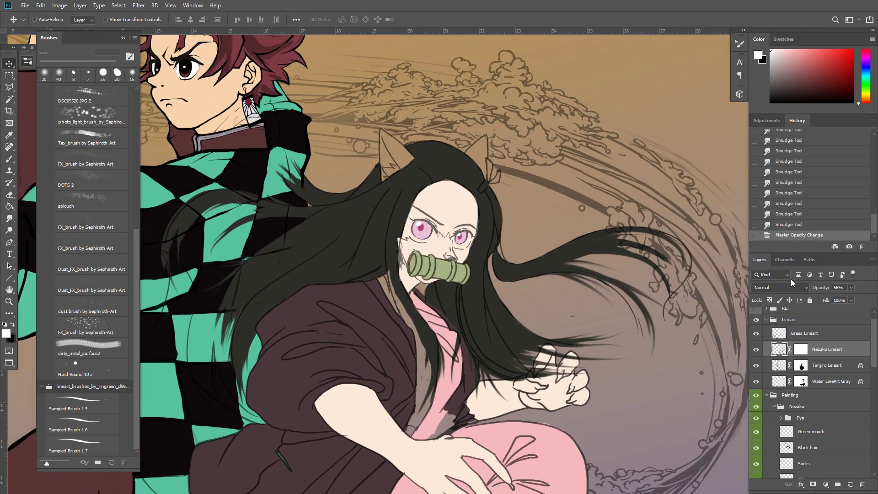
drag(823, 288, 867, 283)
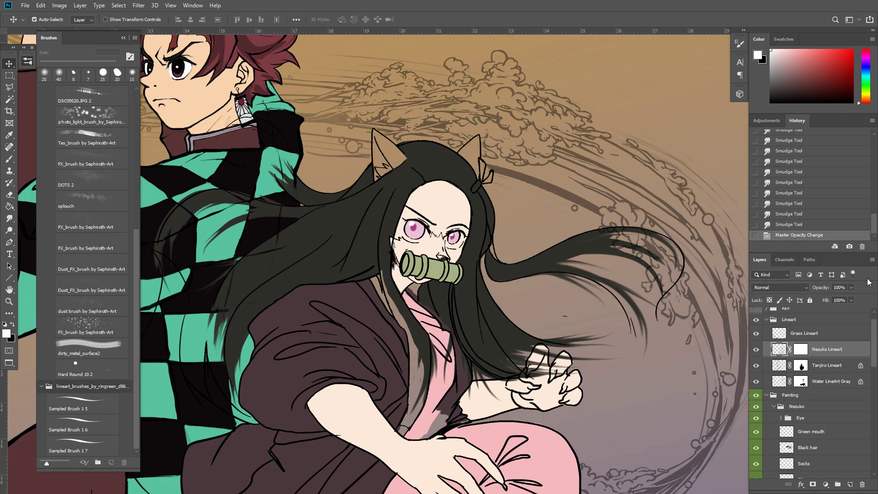
Dab black with the 8 px brush on the Nezuko Lineart mask to hide stray marks on her cheek beside the hair
key(ctrl+plus)
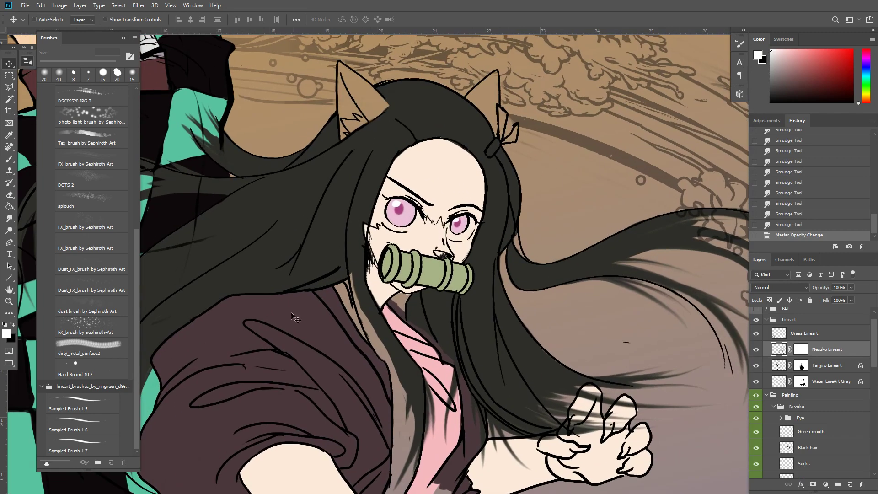
drag(309, 306, 456, 415)
key(ctrl+minus)
key(ctrl+minus)
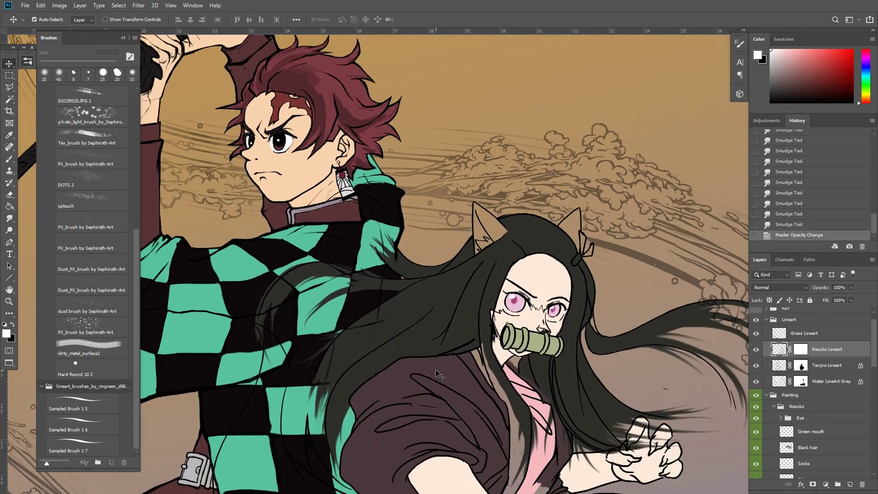
key(ctrl+minus)
key(ctrl+plus)
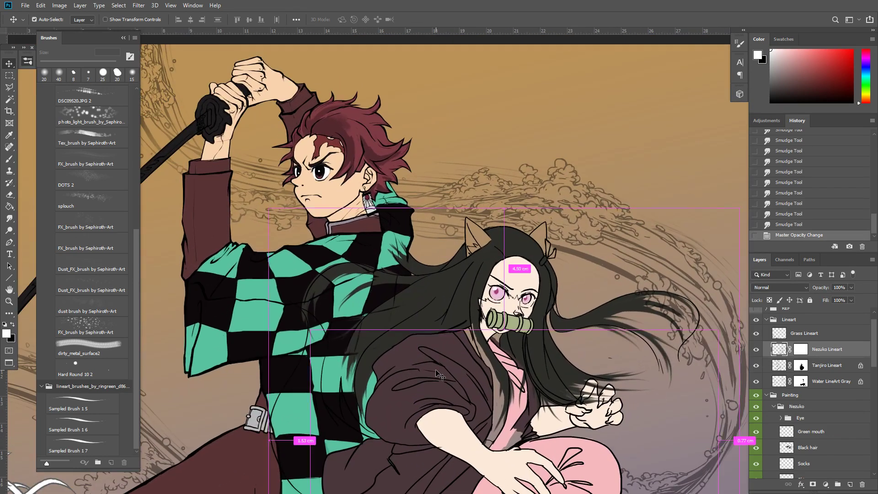
key(ctrl+plus)
key(ctrl+plus)
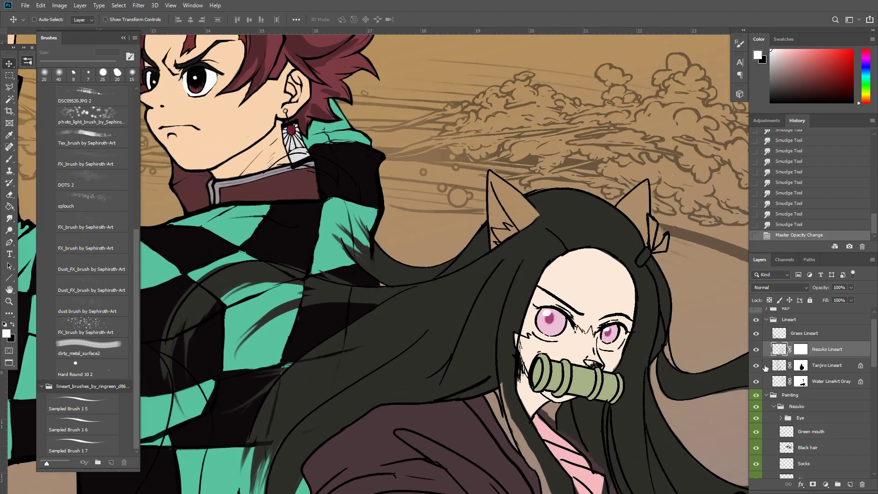
click(801, 349)
key(d)
key(b)
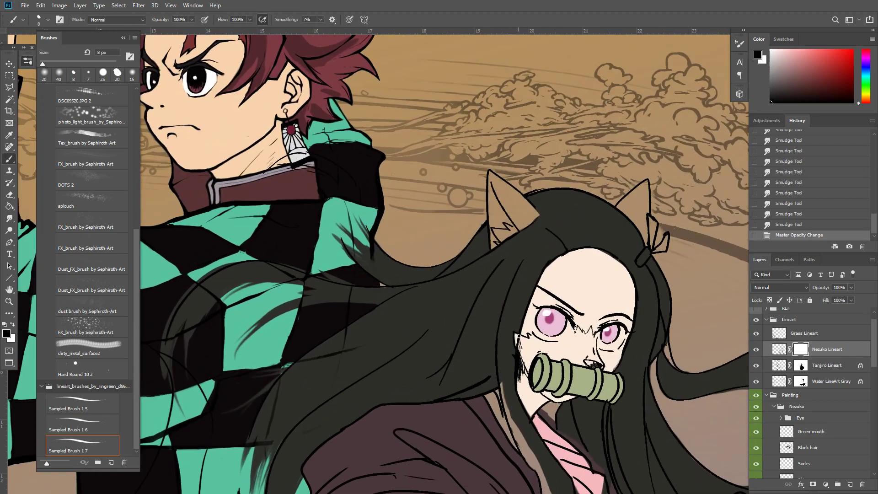
click(524, 339)
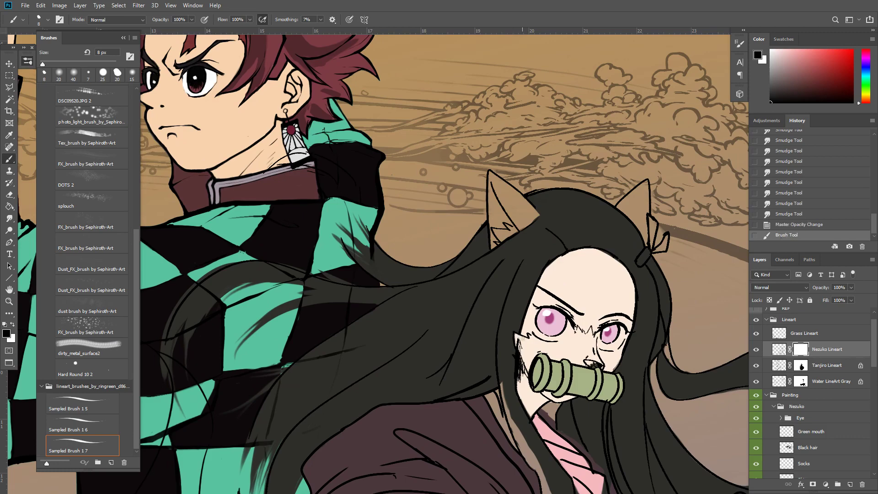
click(525, 339)
click(525, 339)
Retouch the Nezuko Lineart mask with short 8 px brush strokes down the hair edge between her eye and the bamboo muzzle
key(ctrl+plus)
key(ctrl+plus)
mouse_move(573, 381)
mouse_down()
mouse_move(537, 283)
mouse_move(554, 330)
mouse_move(563, 322)
mouse_up()
key(x)
key(x)
drag(561, 312, 560, 320)
drag(558, 311, 558, 320)
drag(556, 311, 557, 326)
mouse_move(558, 316)
mouse_down()
mouse_move(566, 346)
mouse_move(561, 339)
mouse_move(560, 365)
mouse_move(571, 371)
mouse_move(558, 357)
mouse_up()
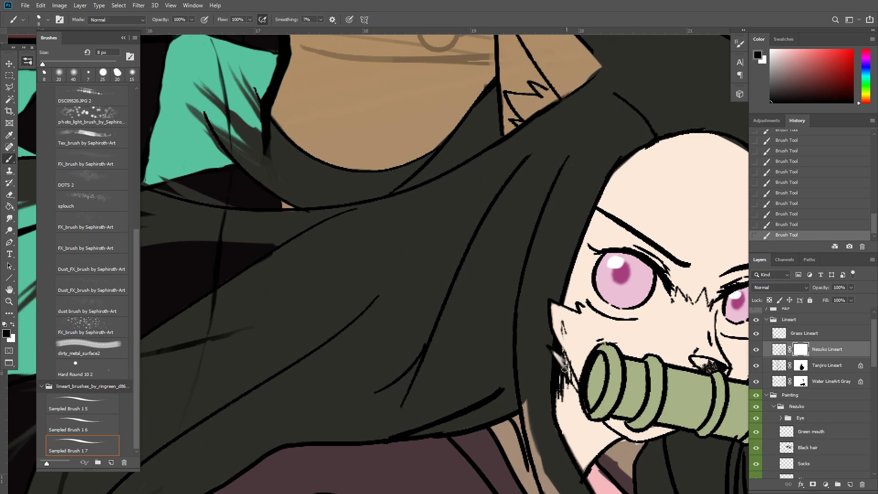
key(x)
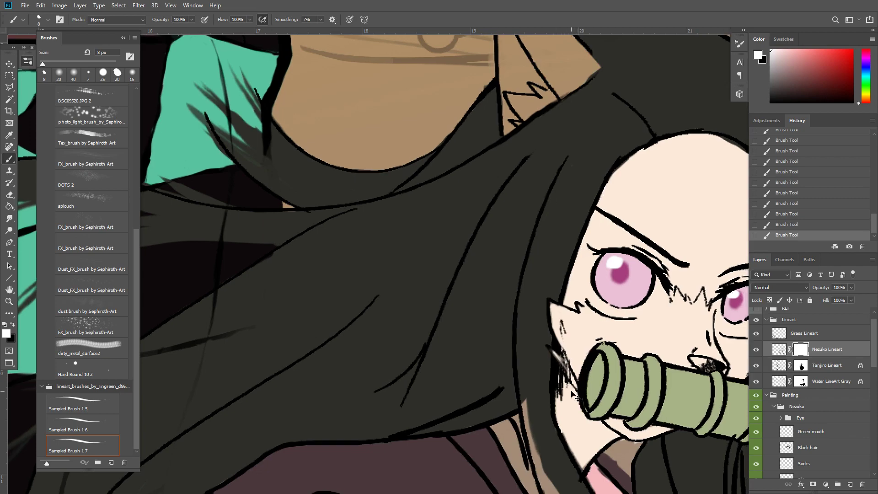
Review the whole painting, and check Nezuko's face and flowing hair up close
key(ctrl+minus)
key(ctrl+minus)
key(ctrl+minus)
key(ctrl+minus)
key(ctrl+minus)
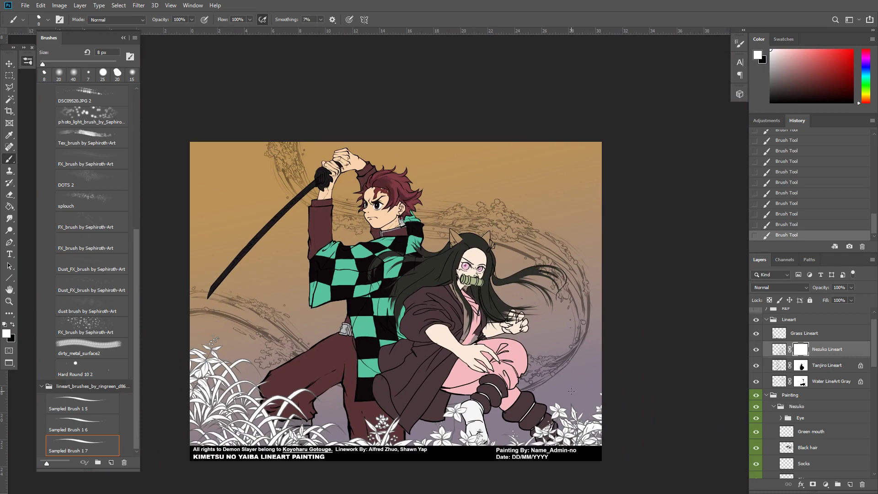
key(ctrl+minus)
key(ctrl+plus)
key(ctrl+plus)
key(ctrl+plus)
key(ctrl+plus)
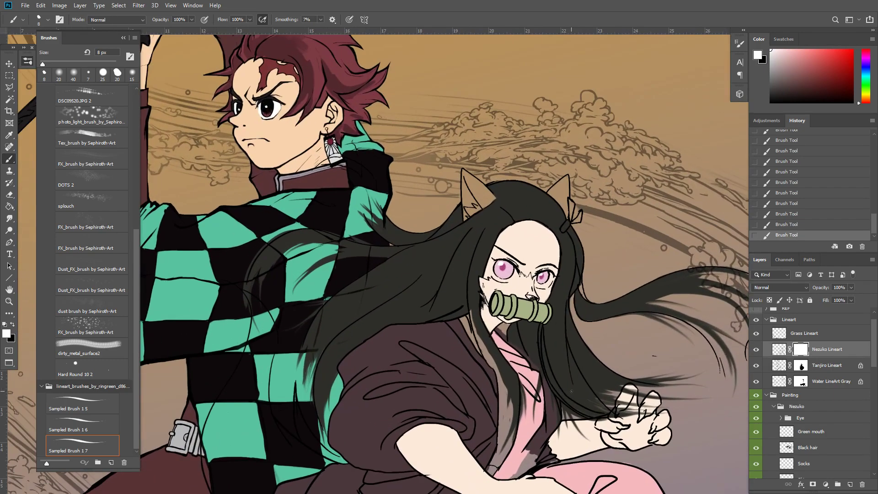
mouse_move(396, 321)
mouse_down()
mouse_move(353, 300)
mouse_move(347, 282)
mouse_up()
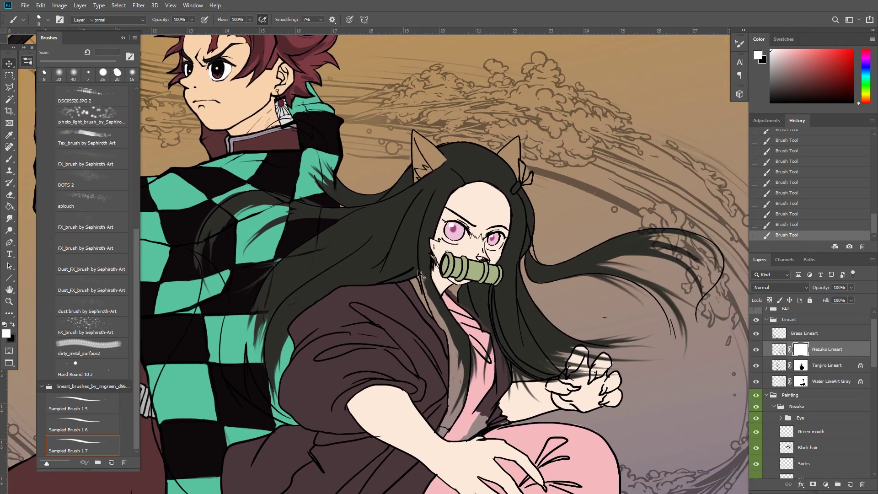
Try smudging the windblown strands on the Black hair layer at 20 px, undo the stroke, and toggle the layer's visibility to check it
key(v)
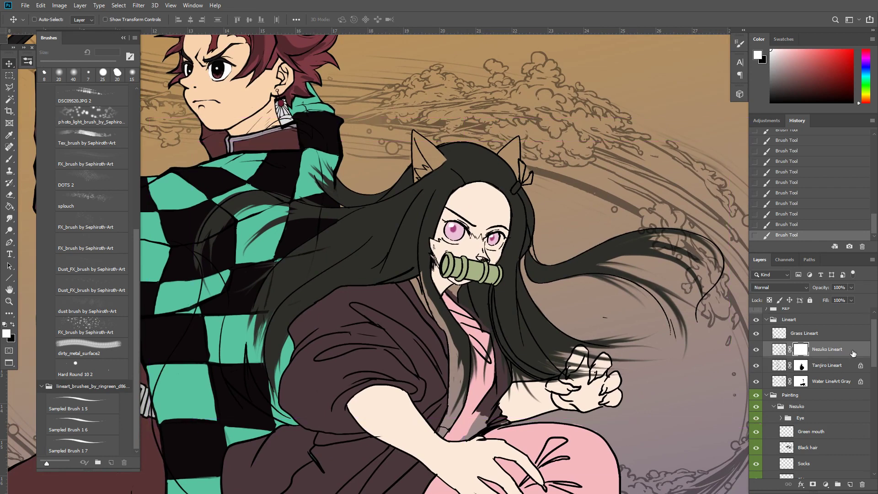
click(821, 448)
key(r)
drag(604, 278, 633, 323)
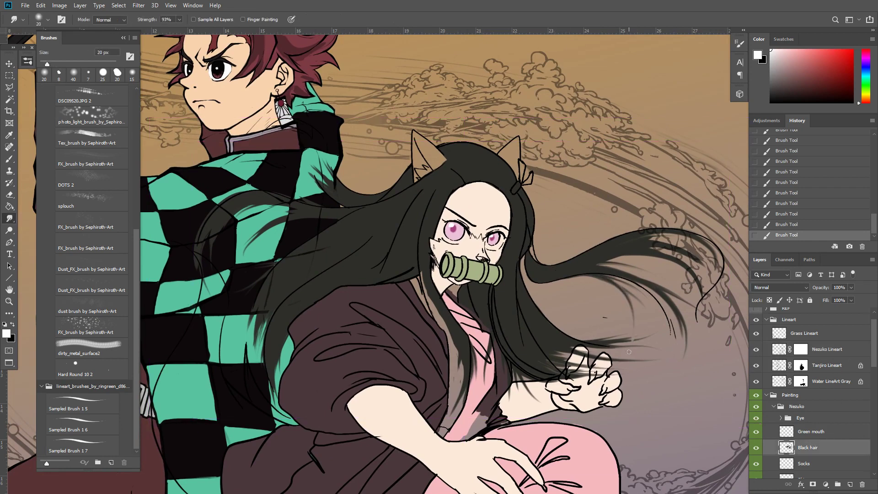
key(ctrl+z)
click(756, 447)
click(755, 447)
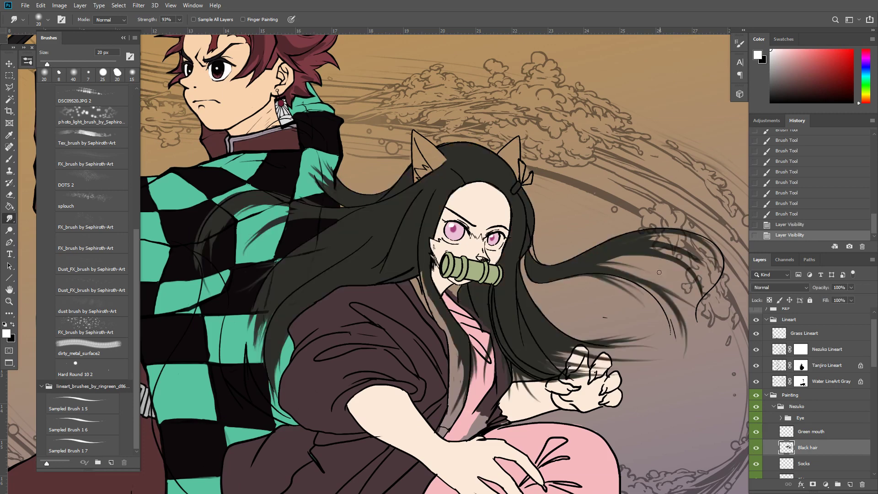
Smudge the windblown strands on the Black hair layer into tapered wisps with the 20 px brush, undoing unwanted strokes
drag(677, 260, 684, 280)
drag(608, 276, 635, 295)
key(ctrl+z)
drag(575, 275, 603, 287)
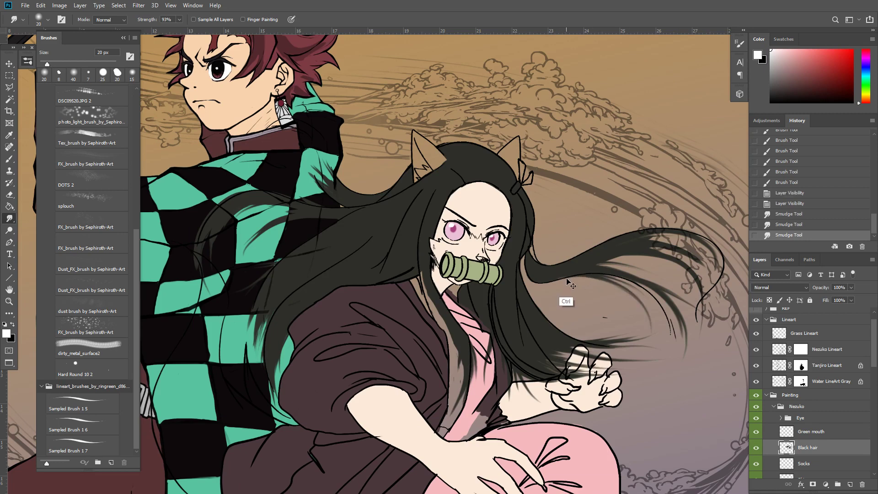
drag(641, 316, 603, 295)
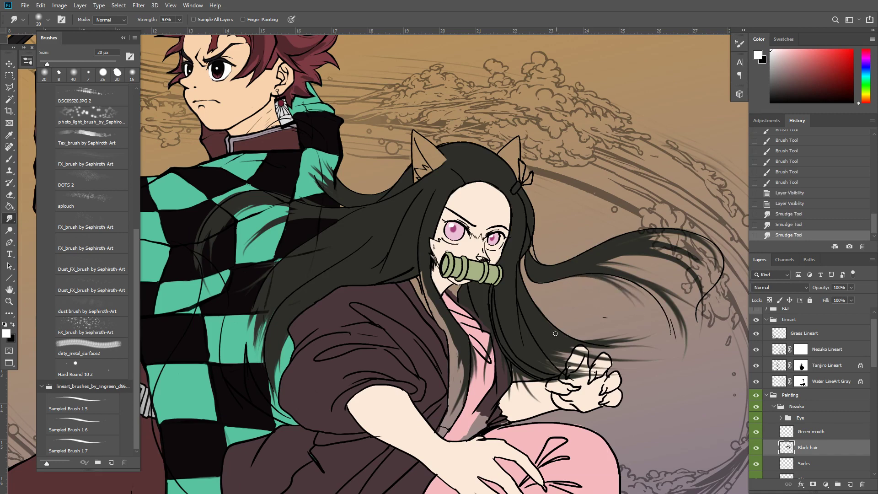
drag(556, 332, 642, 334)
key(ctrl+z)
key(ctrl+z)
key(ctrl+z)
Smudge the Black hair layer's edge where the windblown lock leaves the hair beside Nezuko's face
mouse_move(531, 233)
mouse_down()
mouse_move(533, 248)
mouse_move(538, 212)
mouse_up()
key(ctrl+plus)
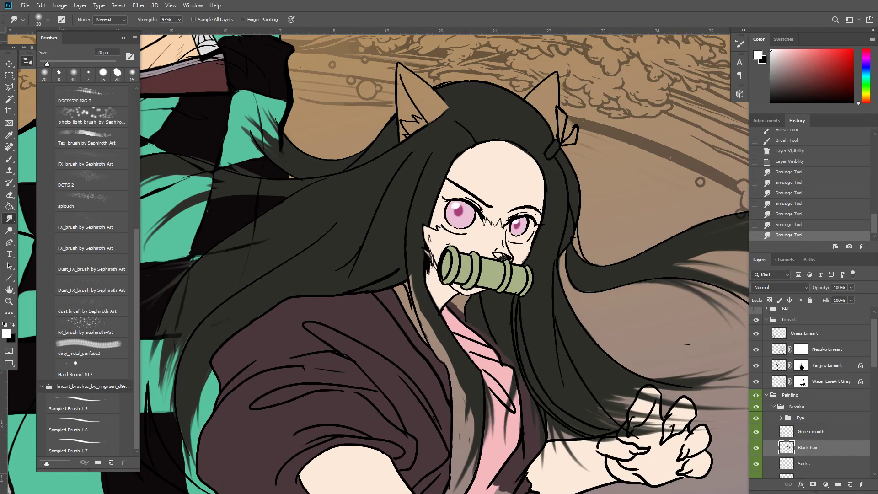
drag(580, 251, 587, 260)
drag(583, 256, 594, 264)
drag(590, 258, 596, 264)
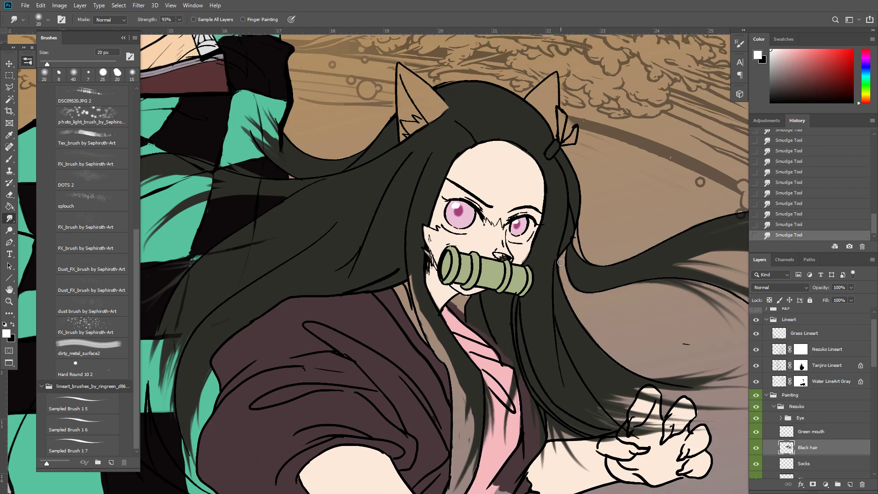
Enlarge the Smudge brush to 45 px and pull out the hair tips above Nezuko's raised hand
scroll(570, 280, down, 4)
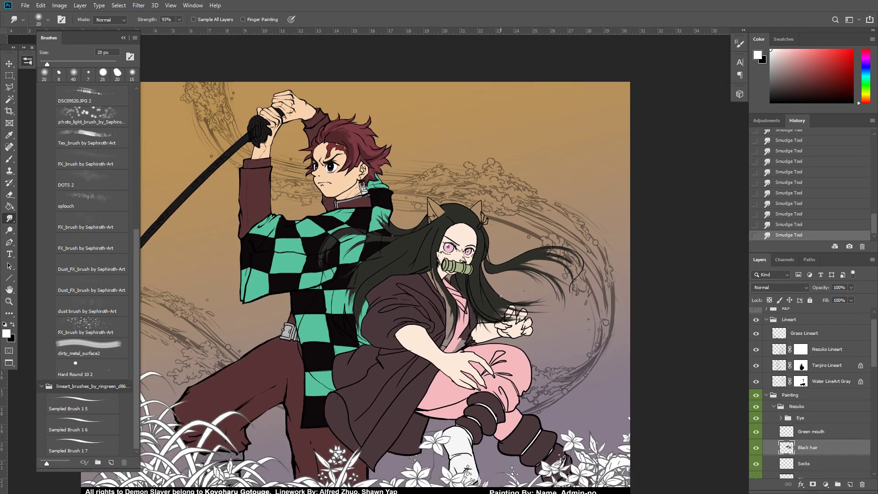
key(bracketright)
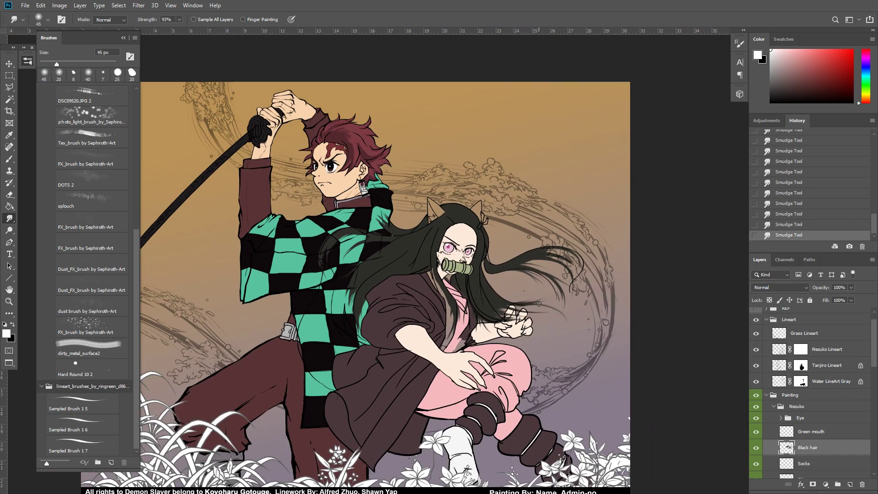
drag(534, 305, 571, 319)
Erase the stray ends of the hair tips beyond Nezuko's raised hand, enlarging the eraser to 30 px
key(e)
click(558, 316)
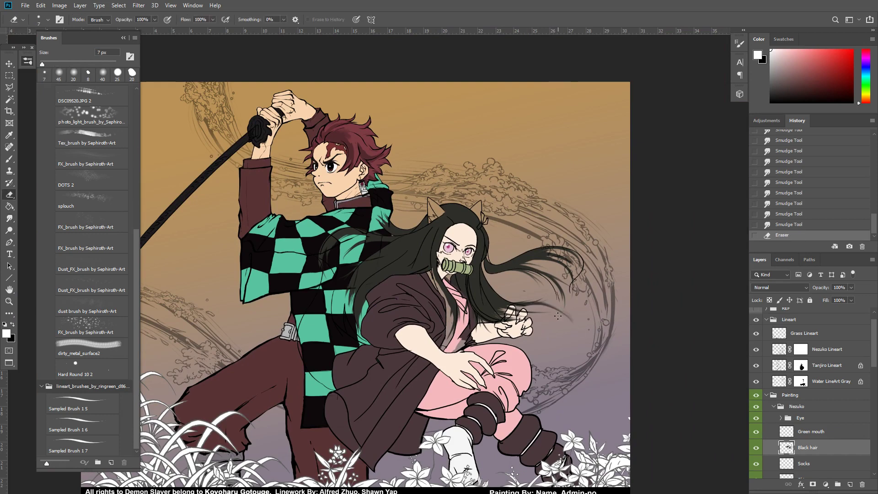
key(bracketright)
key(bracketright)
key(bracketright)
key(bracketright)
key(bracketright)
key(bracketright)
key(bracketright)
drag(571, 318, 565, 314)
drag(570, 319, 564, 314)
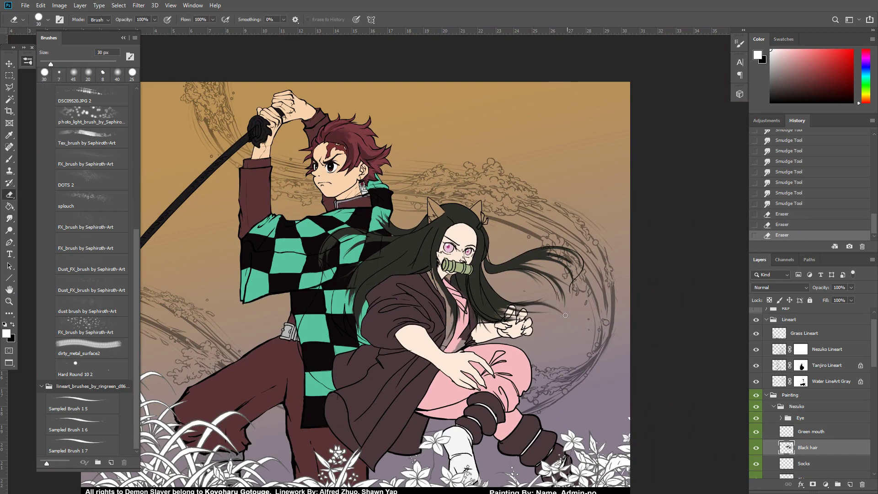
click(567, 316)
click(565, 313)
click(566, 313)
Smudge the lower wisps of the windblown lock with the 45 px brush, undoing the extra stroke, and check layer visibility
key(r)
click(555, 285)
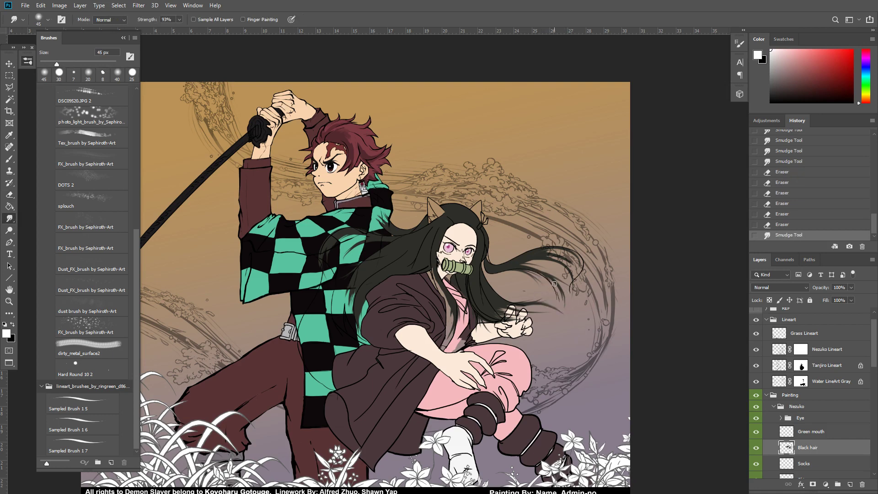
mouse_move(555, 284)
mouse_down()
mouse_move(546, 280)
mouse_move(578, 304)
mouse_up()
key(ctrl+z)
drag(482, 290, 554, 284)
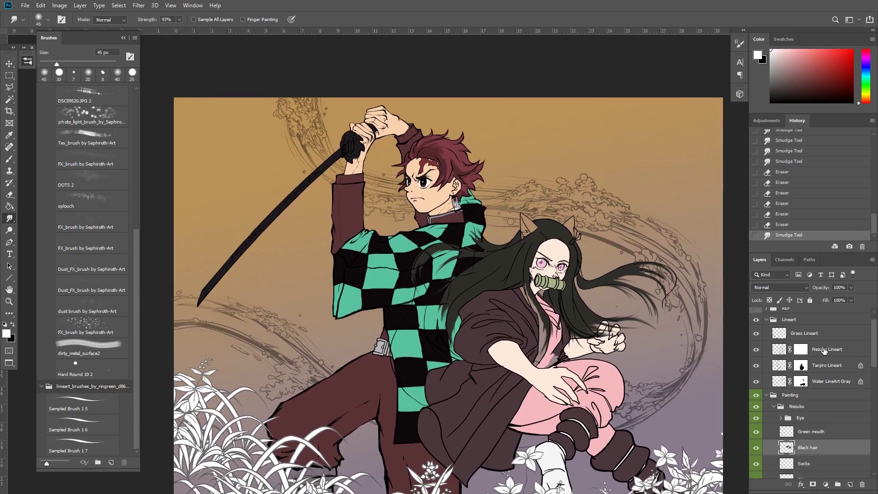
click(754, 422)
click(754, 422)
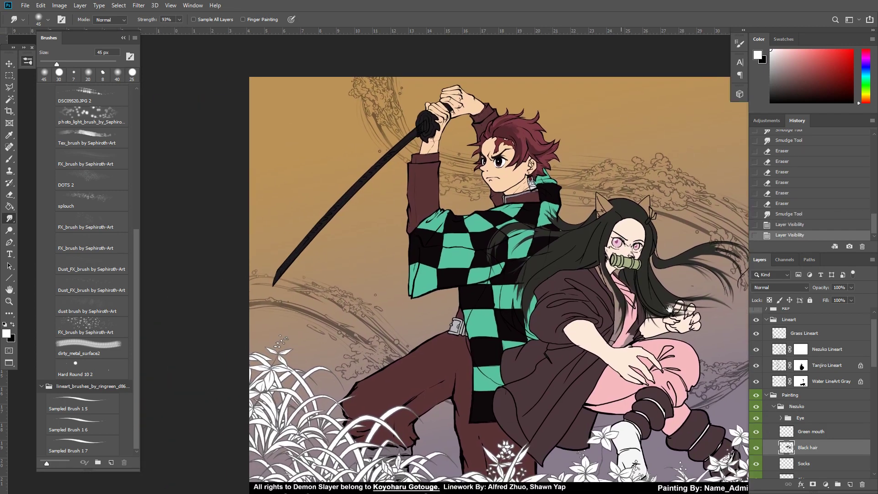
Show the reference images and sample the orange from Nezuko's full-body reference as the brush colour
drag(670, 309, 643, 308)
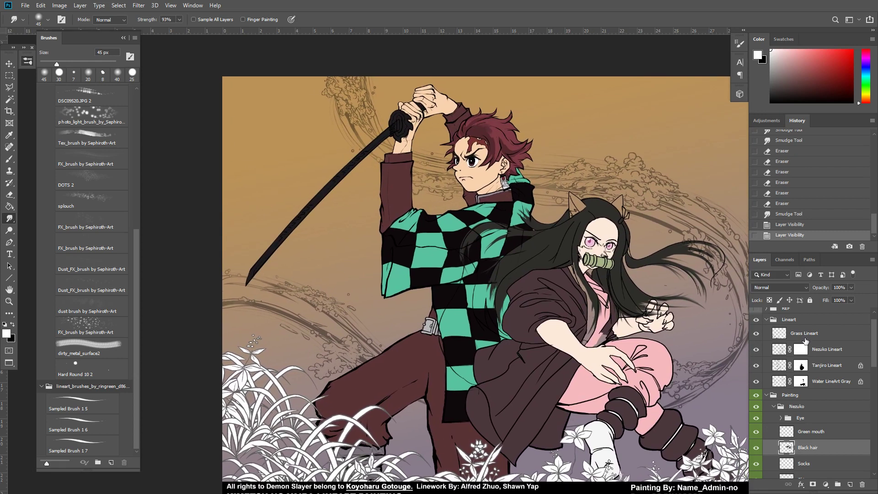
click(757, 310)
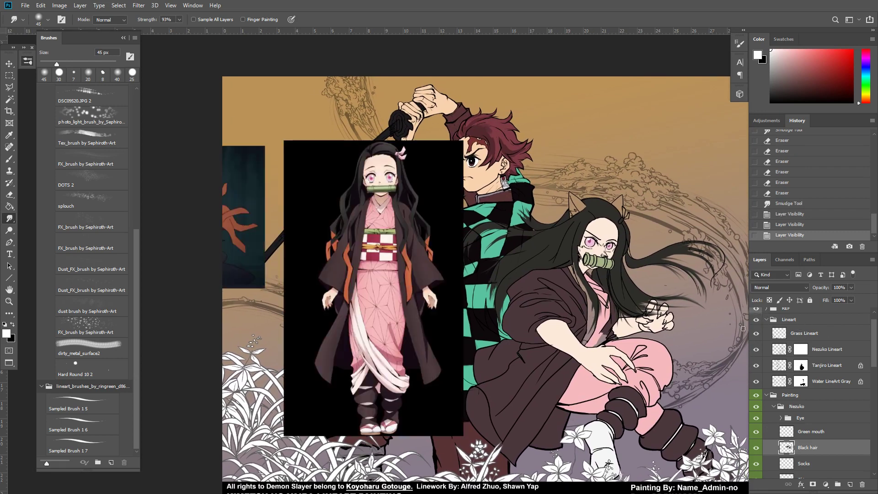
key(b)
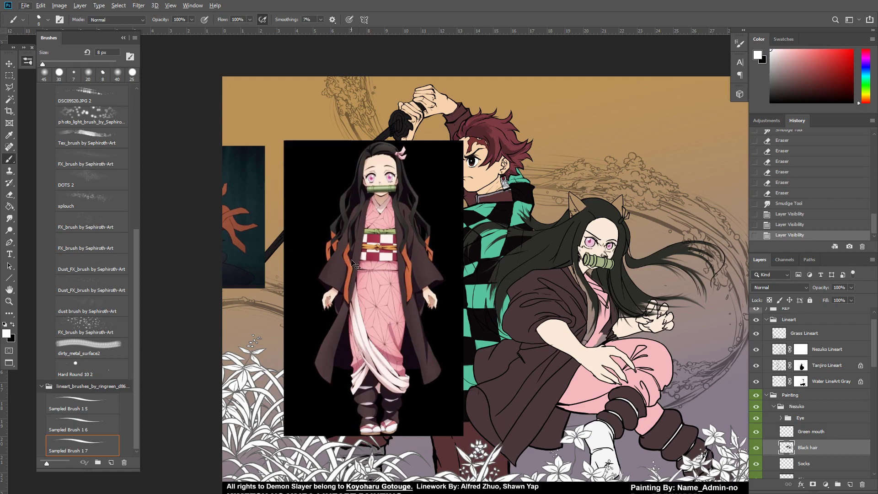
scroll(352, 263, up, 2)
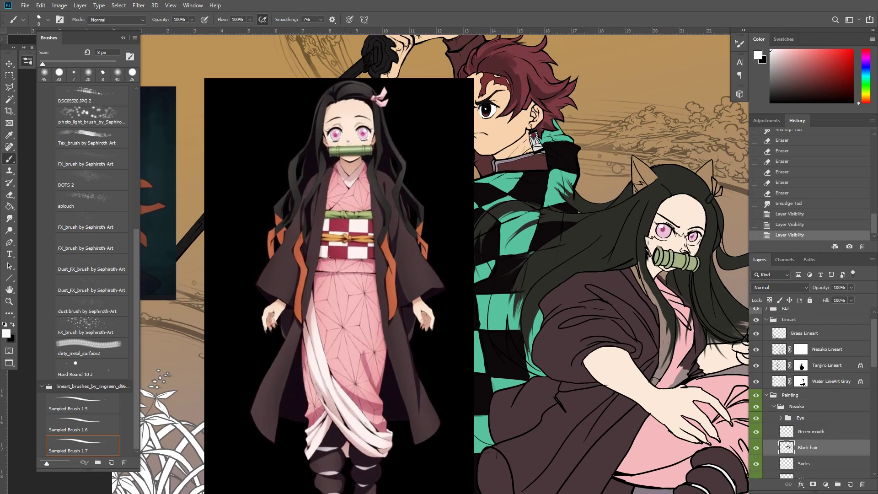
drag(459, 322, 431, 319)
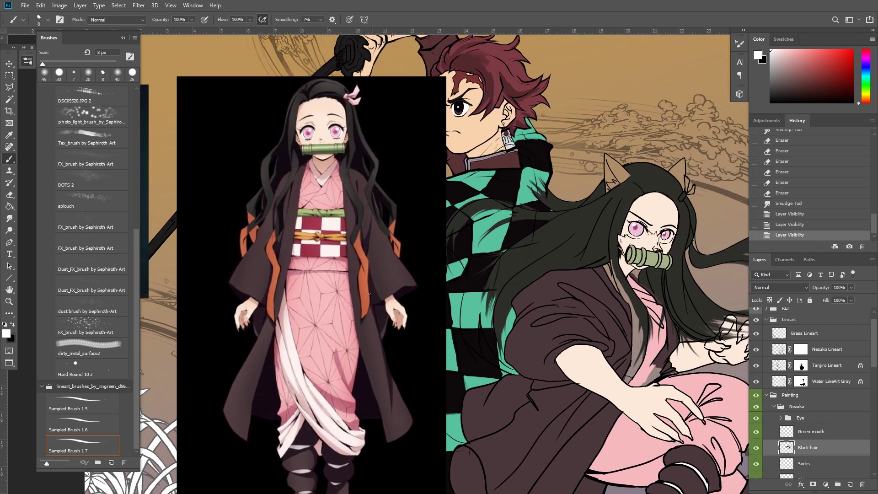
alt+click(362, 310)
drag(633, 351, 602, 349)
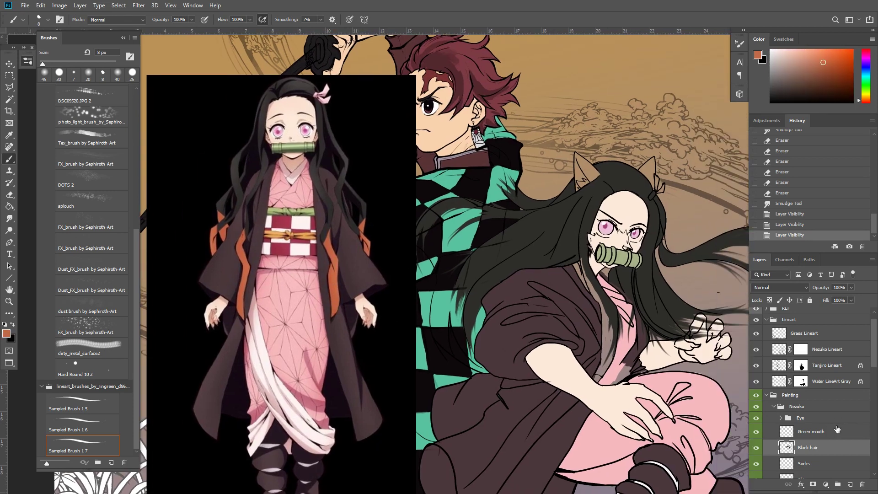
Add a new layer named "Orange Hair" directly above the Black hair layer
click(850, 484)
double_click(808, 448)
text(Ora)
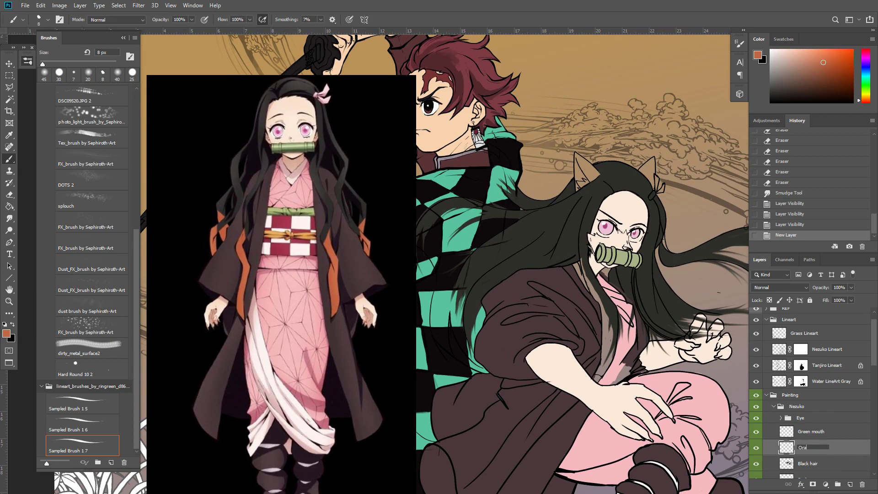
text(nge Hair)
key(Return)
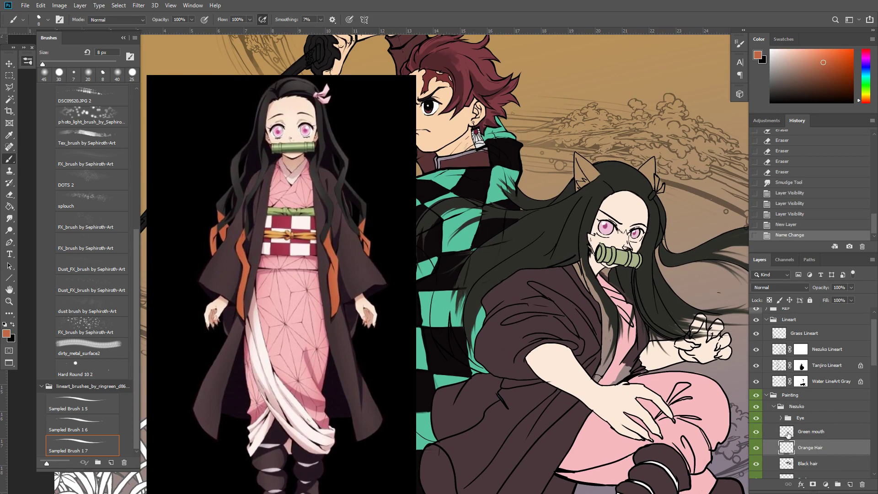
Enlarge the brush to 25 px and paint orange on the lower part of the hair strand beside Nezuko's pink collar
drag(774, 405, 730, 410)
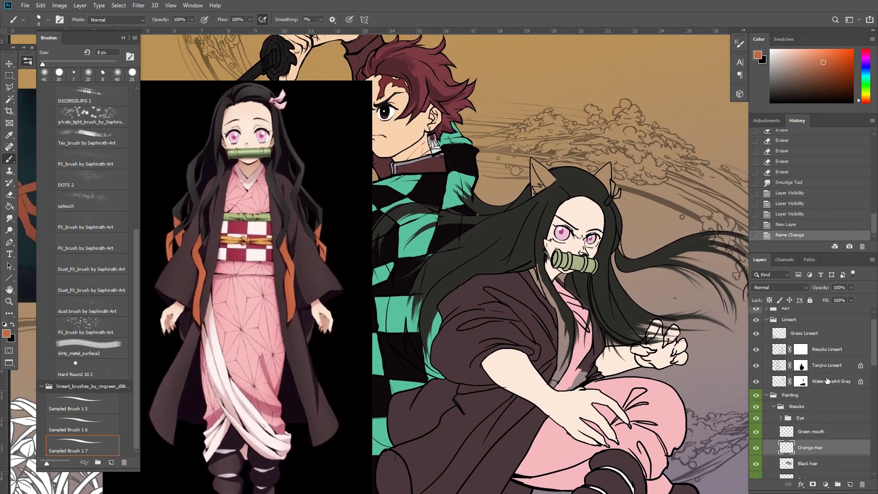
drag(597, 387, 551, 390)
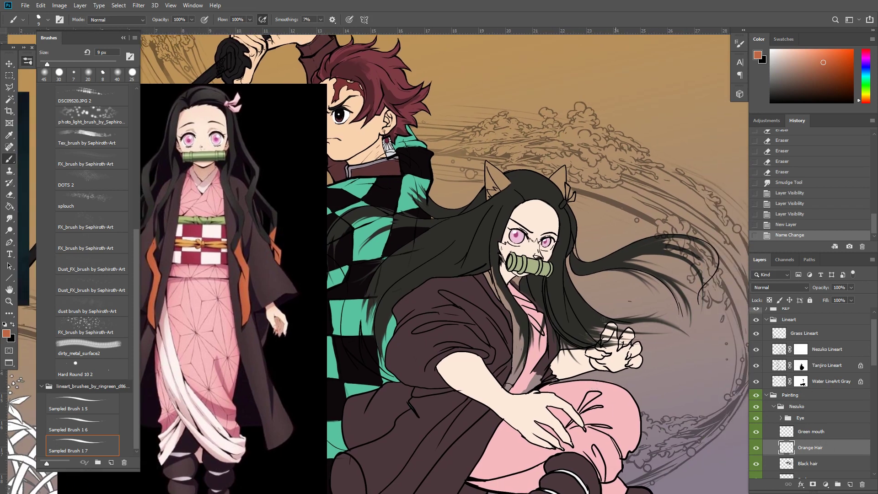
key(bracketright)
key(bracketright)
key(bracketright)
key(bracketright)
drag(509, 314, 570, 314)
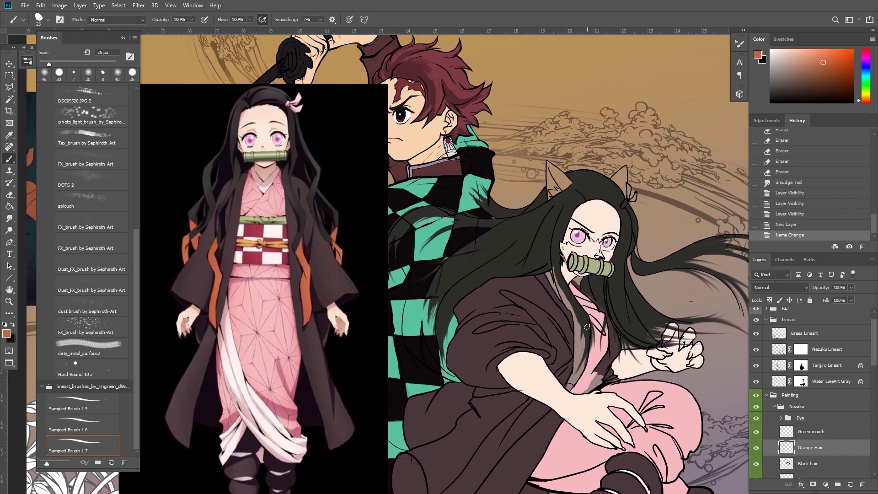
mouse_move(585, 318)
mouse_down()
mouse_move(577, 352)
mouse_move(589, 320)
mouse_move(590, 348)
mouse_up()
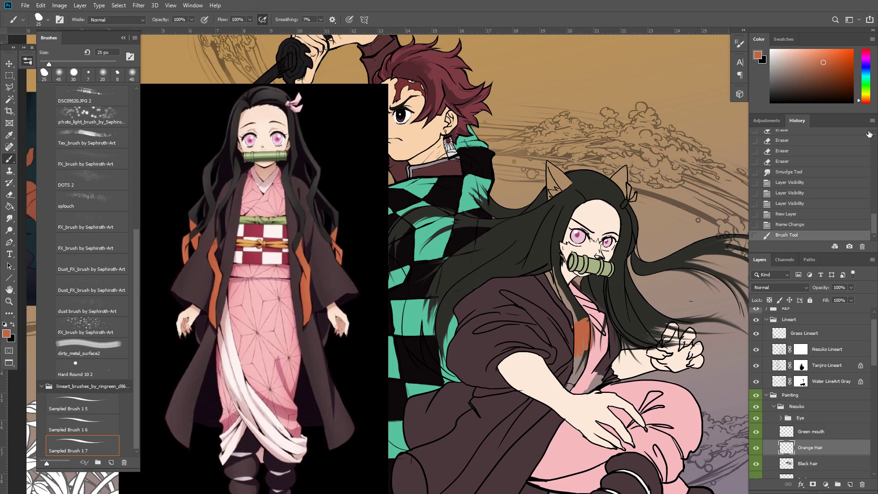
Recolour the painted orange area on the Orange Hair layer with a brighter orange using the Paint Bucket
key(g)
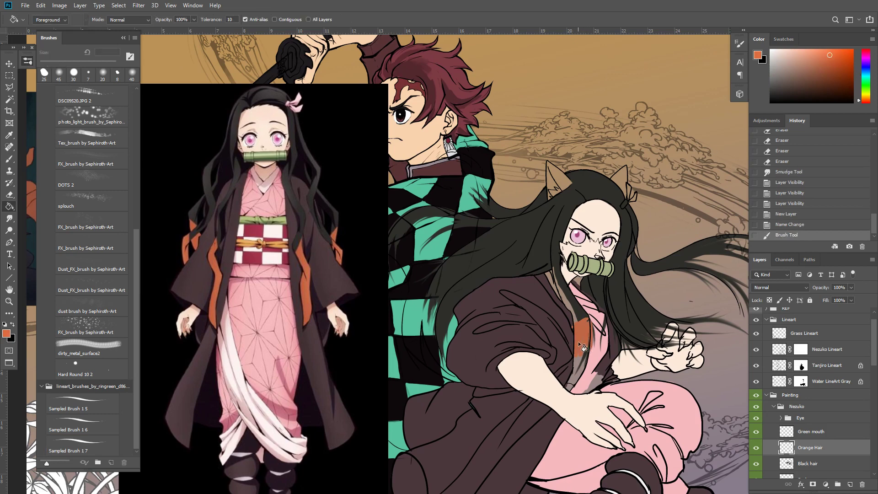
click(580, 333)
key(b)
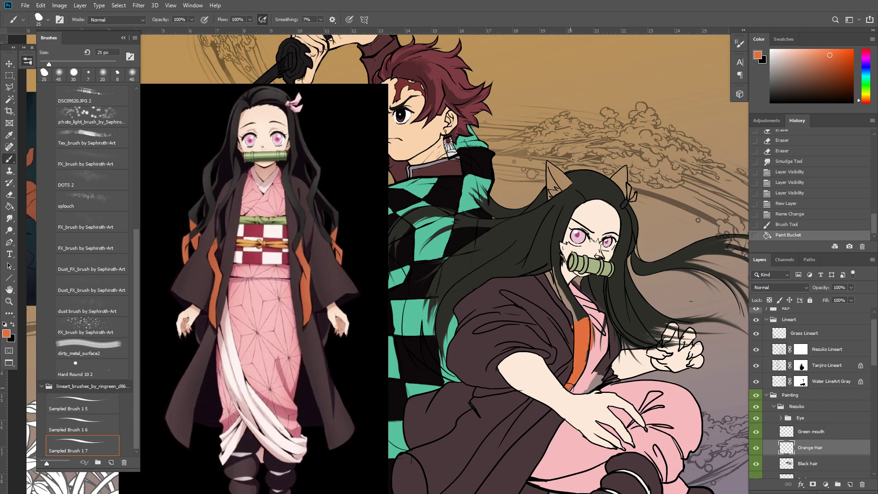
Paint the rest of the strip beside Nezuko's pink collar orange, from her neck down to her forearm, tidying its edges
mouse_move(571, 387)
mouse_down()
mouse_move(594, 325)
mouse_move(585, 355)
mouse_up()
key(e)
key(b)
drag(587, 348, 583, 349)
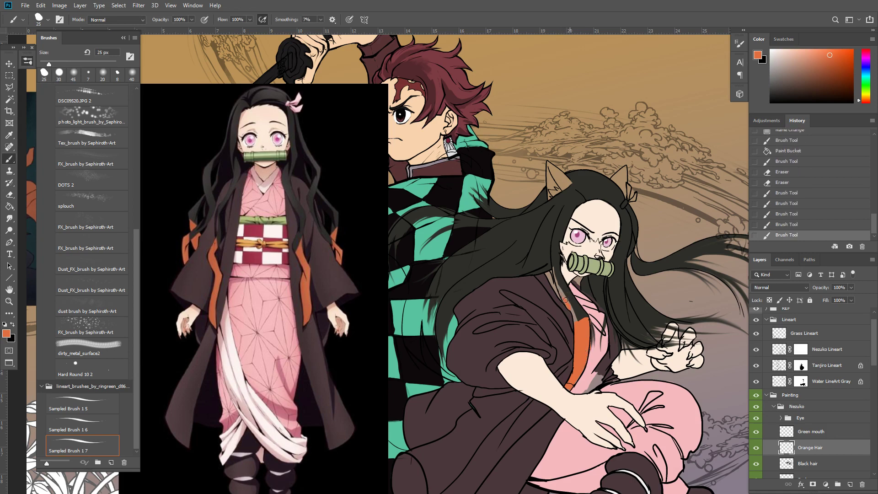
drag(573, 302, 577, 320)
drag(578, 317, 577, 323)
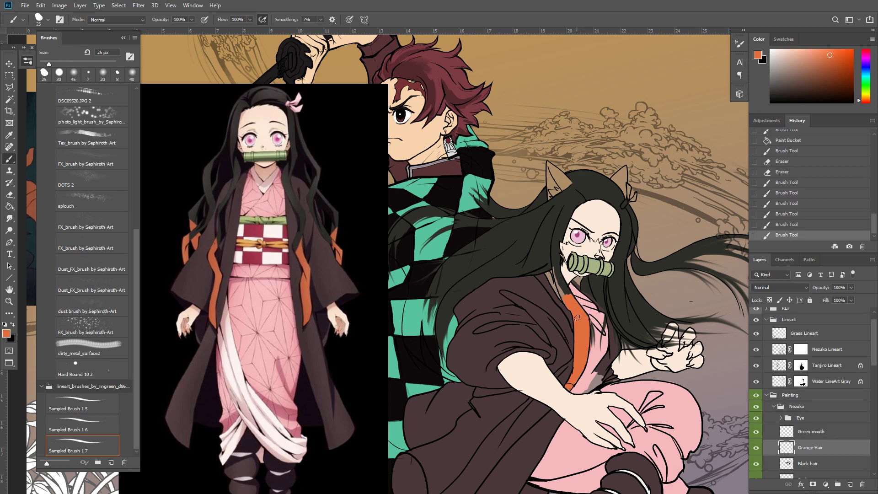
Paste the grey-background Nezuko reference picture as a new layer and move it up beside the full-body reference
click(577, 342)
drag(460, 317, 513, 309)
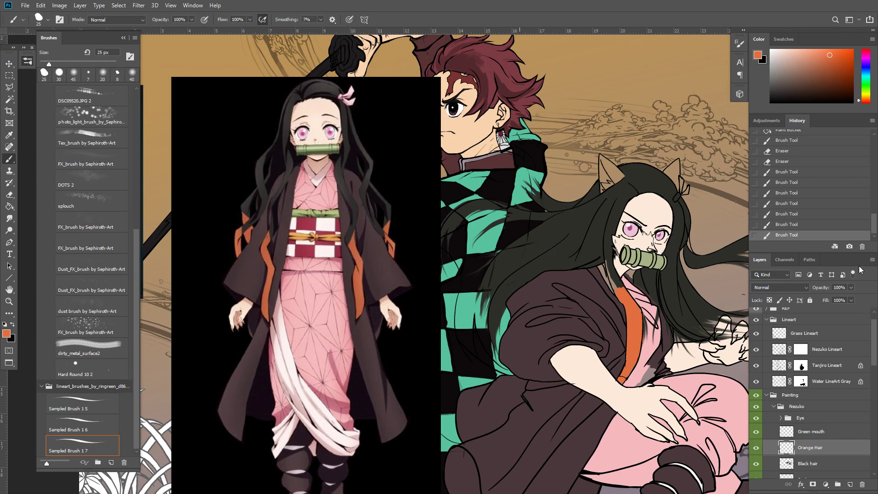
drag(669, 220, 667, 210)
key(ctrl+v)
key(v)
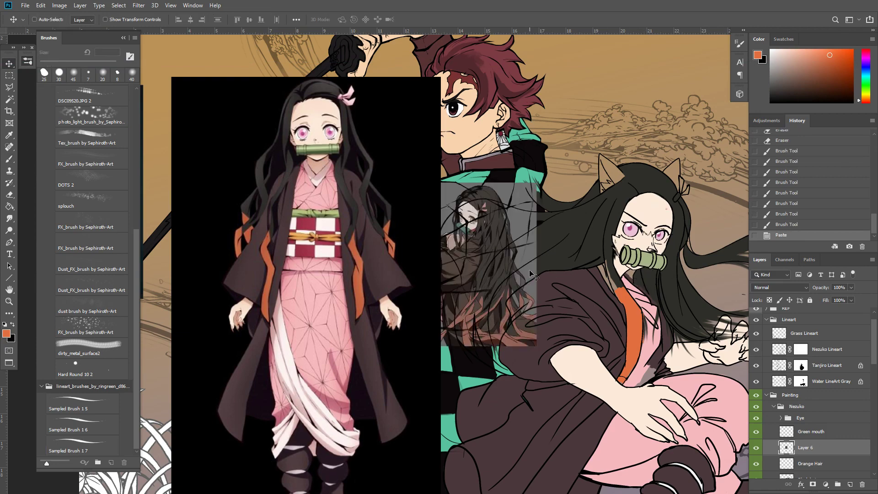
drag(548, 244, 567, 194)
Bring the pasted picture and the full-body Nezuko reference to the front of the layer stack
key(ctrl+shift+bracketright)
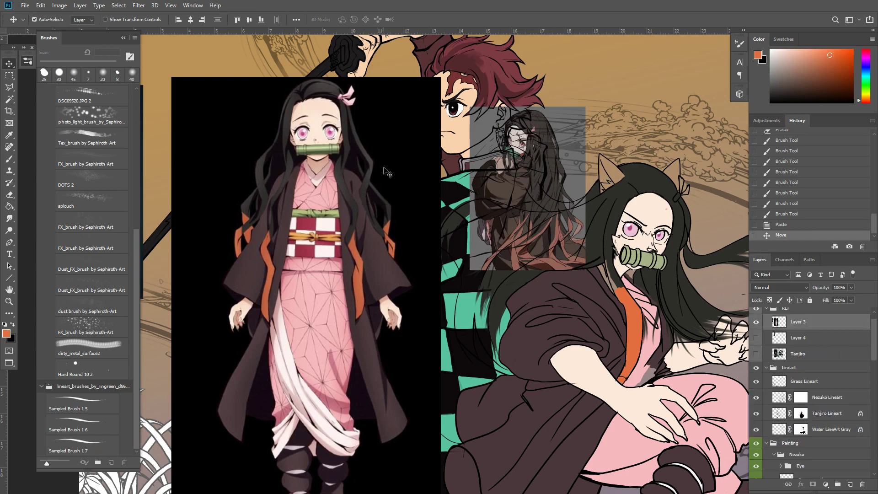
key(ctrl+shift+bracketright)
key(ctrl+shift+bracketleft)
key(ctrl+bracketleft)
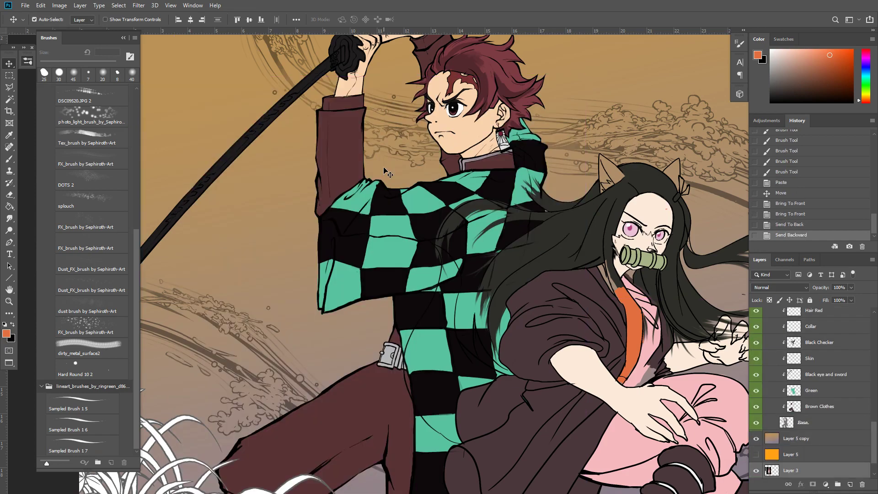
key(ctrl+shift+bracketright)
key(ctrl+shift+bracketright)
key(ctrl+shift+bracketright)
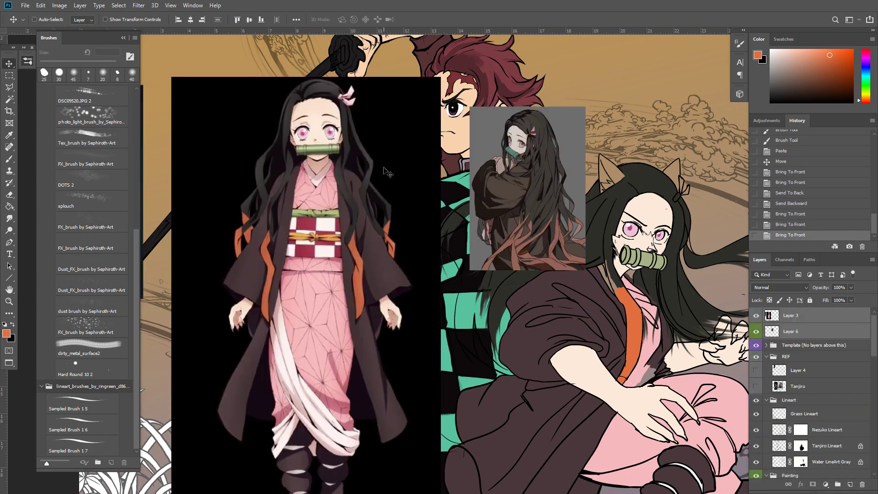
Merge Layer 3 with Layer 6 and place the merged reference layer at the top of the REF group
click(808, 316)
key(ctrl+e)
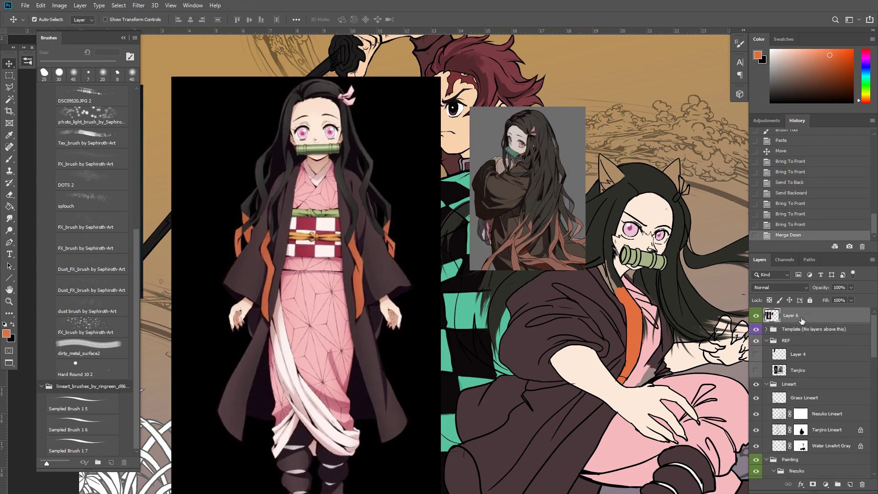
drag(802, 318, 804, 353)
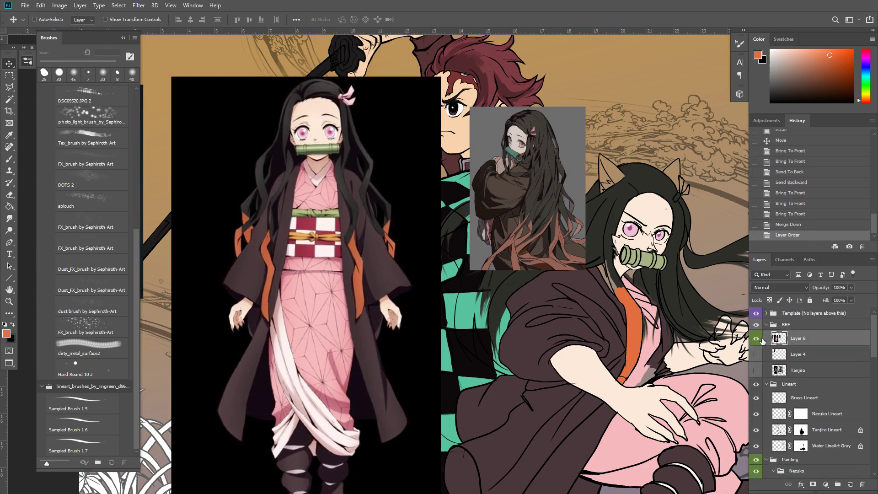
Select the grey-background picture with a rectangular marquee, align it beside the full-body reference and enlarge it to nearly double its height
key(m)
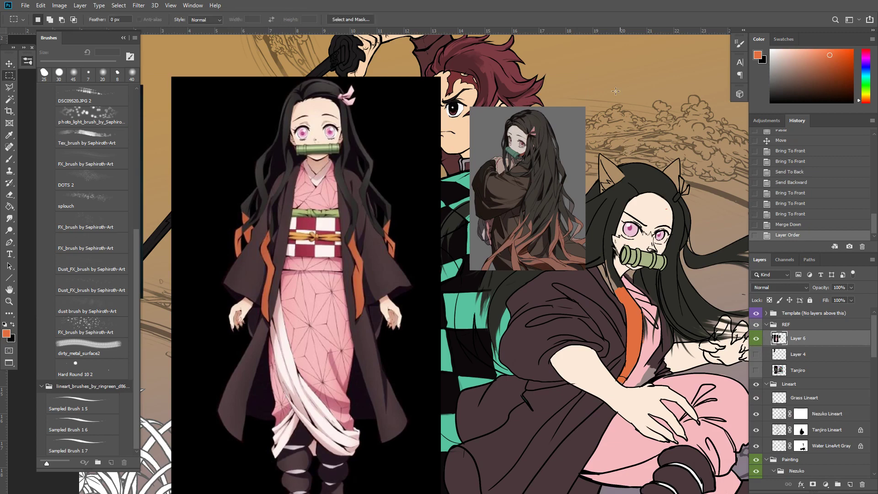
drag(621, 73, 464, 286)
key(v)
mouse_move(526, 215)
mouse_down()
mouse_move(524, 199)
mouse_move(500, 185)
mouse_up()
key(ctrl+t)
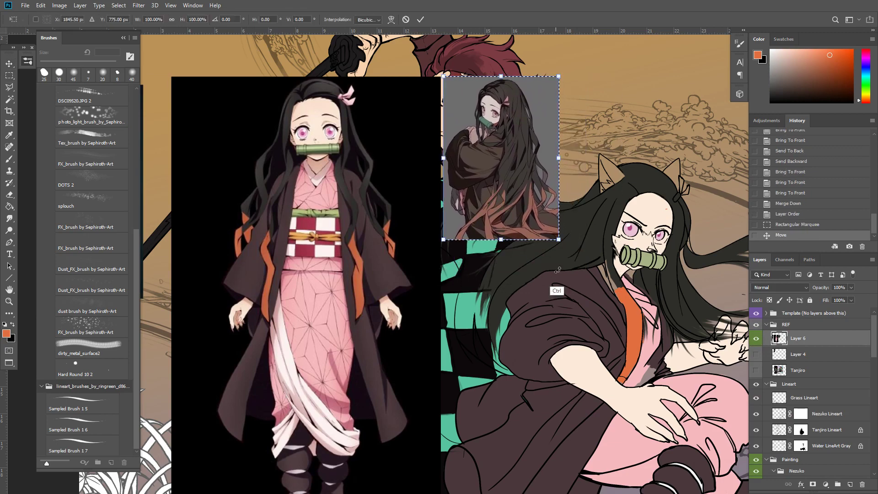
drag(559, 239, 635, 347)
key(Return)
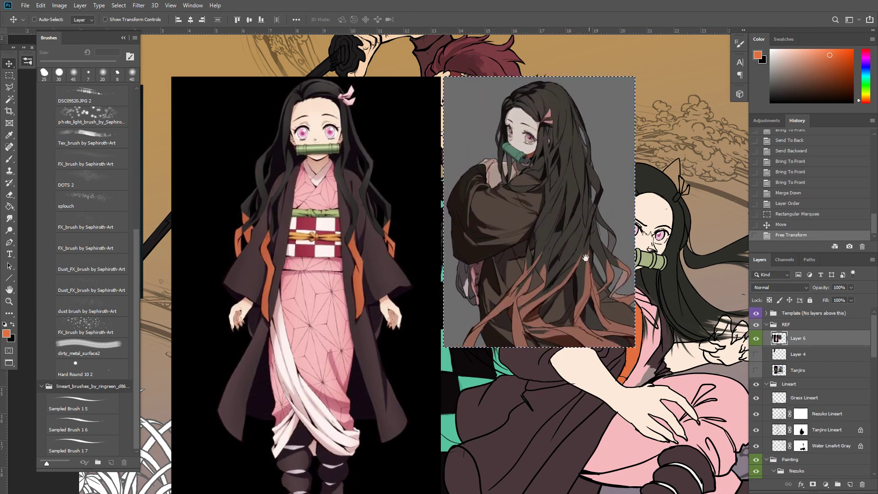
Deselect and move the merged reference pictures upward until they clear the painted Nezuko
drag(586, 257, 542, 116)
key(ctrl+d)
scroll(511, 241, down, 3)
drag(531, 172, 471, 205)
drag(474, 306, 489, 250)
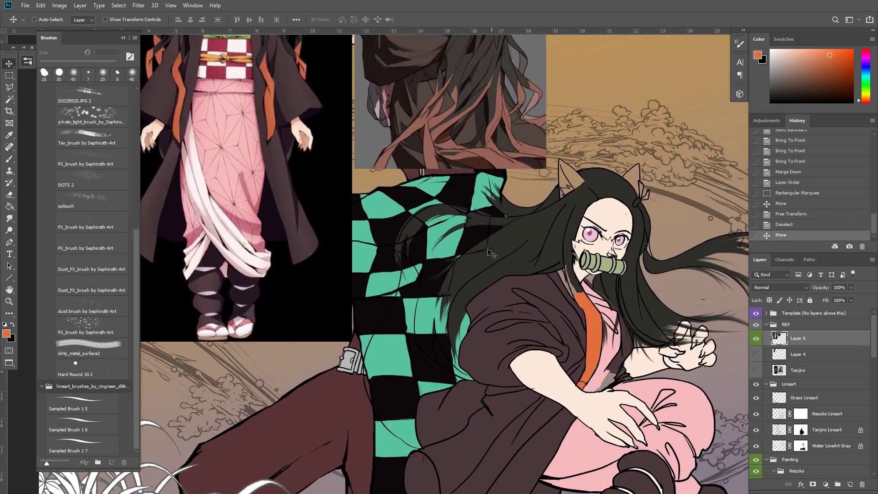
scroll(492, 254, right, 4)
scroll(494, 274, down, 1)
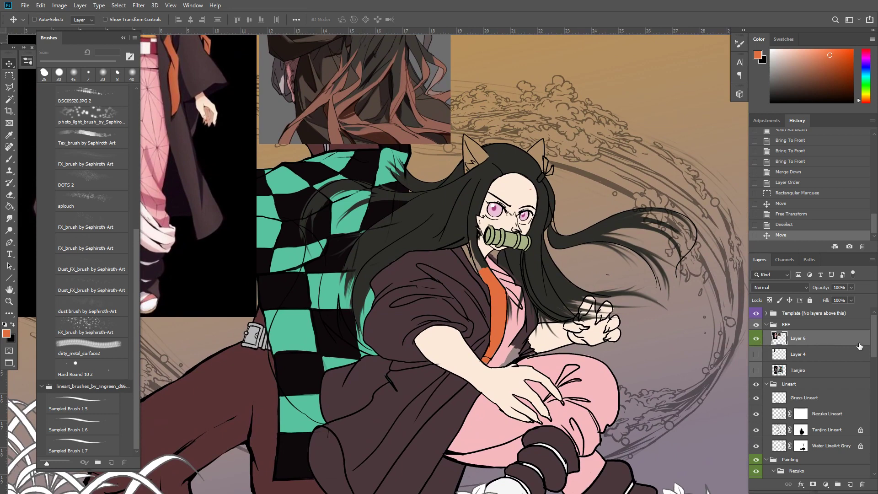
Move the Orange Hair layer above Green mouth in the Nezuko group, undoing the reorder of the Black hair layer
scroll(845, 367, down, 5)
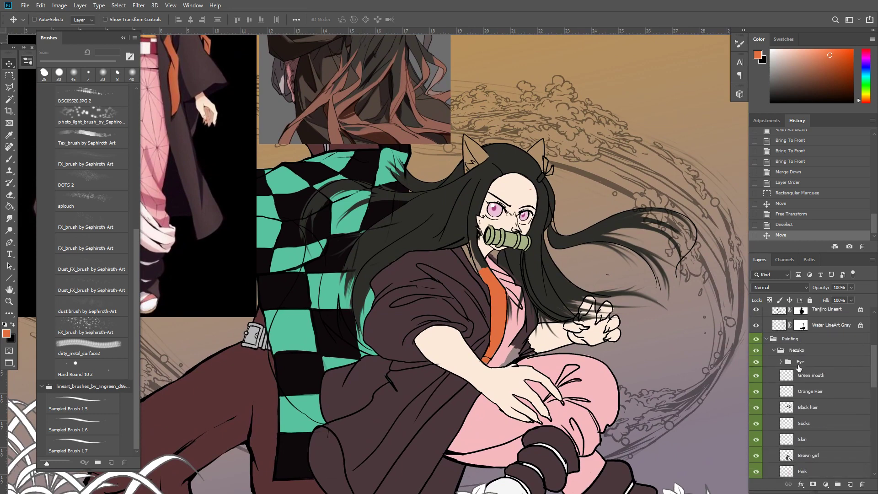
click(767, 377)
click(773, 392)
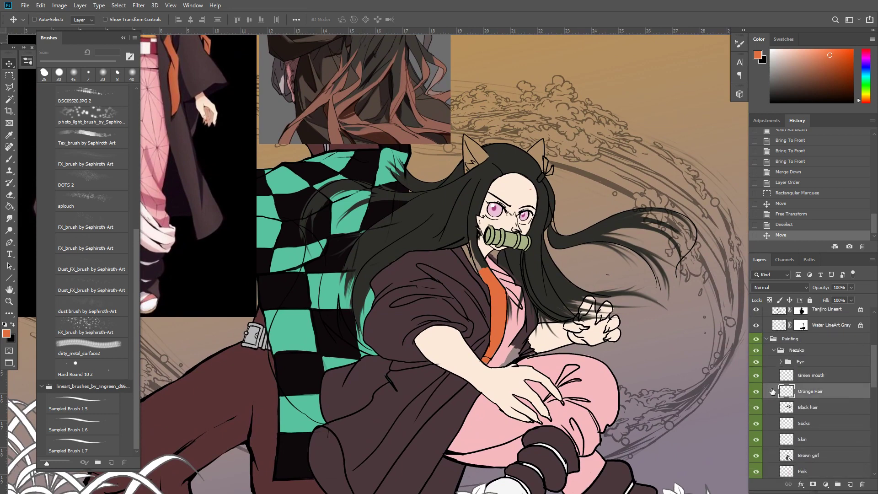
drag(801, 395, 810, 380)
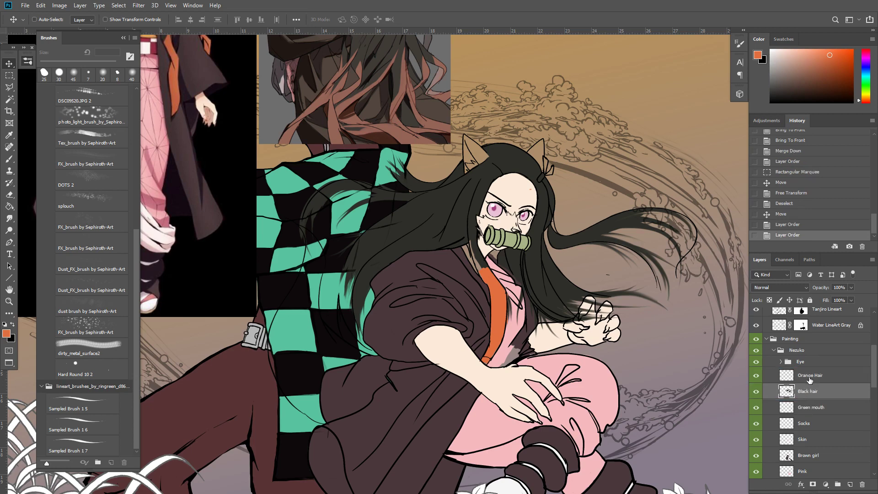
key(ctrl+z)
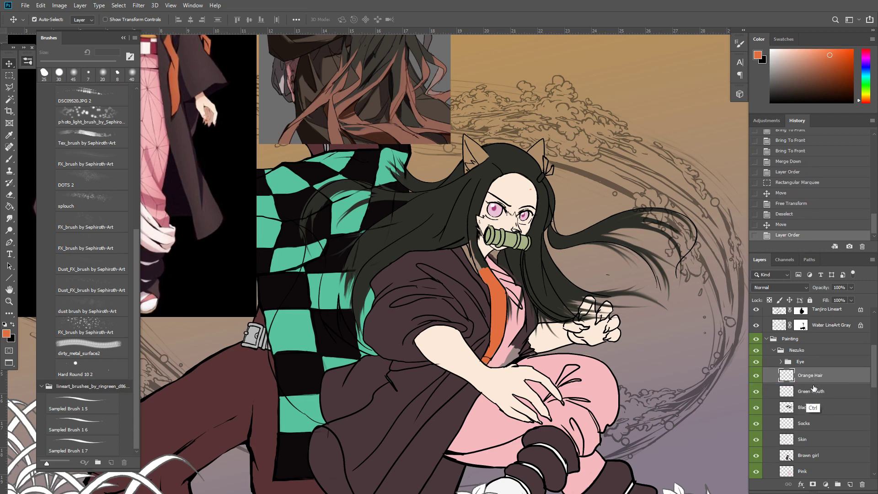
mouse_move(488, 286)
mouse_down()
mouse_move(535, 311)
mouse_move(556, 338)
mouse_up()
key(e)
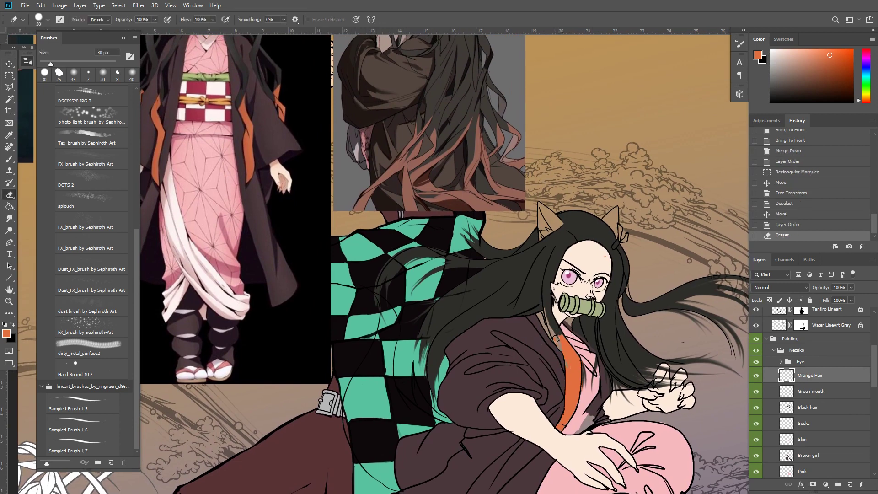
key(ctrl+z)
Make the Black hair layer active and hide the Orange Hair layer
click(819, 409)
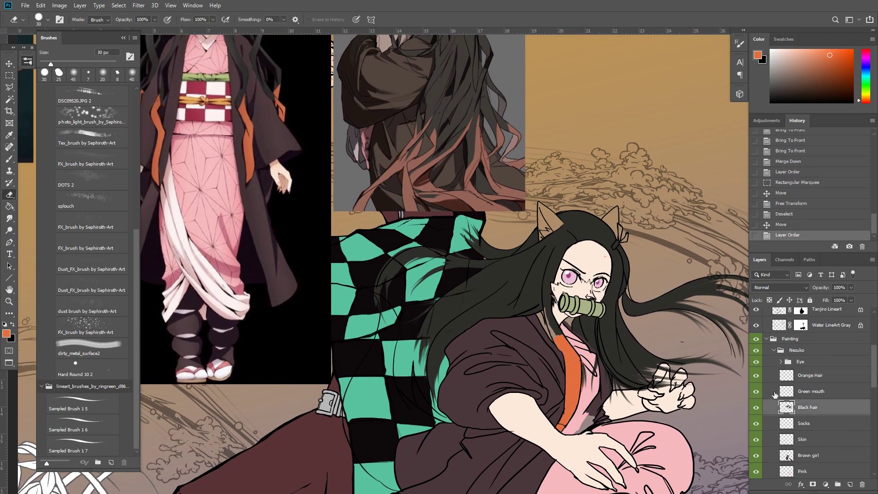
click(756, 375)
click(756, 408)
click(756, 407)
Sample the dark hair colour and paint the strand down beside Nezuko's pink collar, cleaning its edge with the Eraser
key(b)
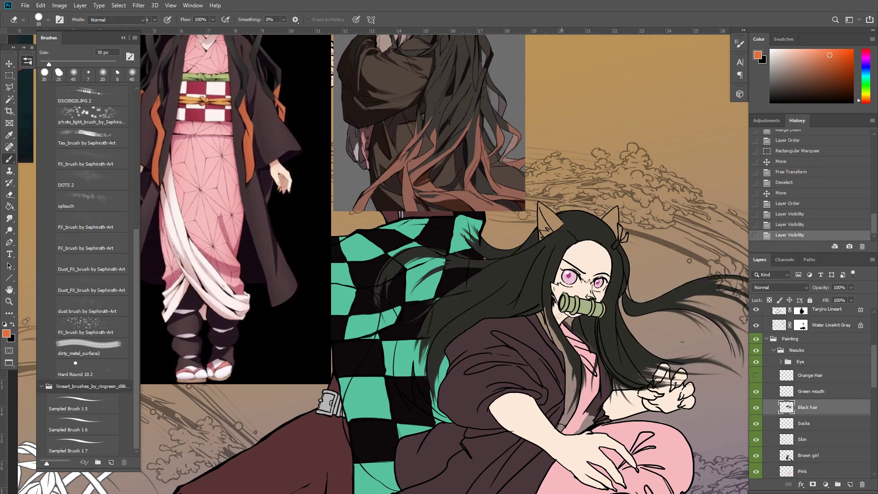
key(x)
mouse_move(547, 302)
mouse_down()
mouse_move(549, 330)
mouse_move(558, 346)
mouse_move(549, 320)
mouse_move(567, 361)
mouse_move(526, 249)
mouse_up()
alt+click(550, 325)
key(ctrl+plus)
mouse_move(613, 278)
mouse_down()
mouse_move(628, 232)
mouse_move(635, 262)
mouse_move(640, 246)
mouse_move(648, 268)
mouse_move(641, 278)
mouse_up()
drag(632, 221, 421, 305)
key(ctrl+plus)
key(e)
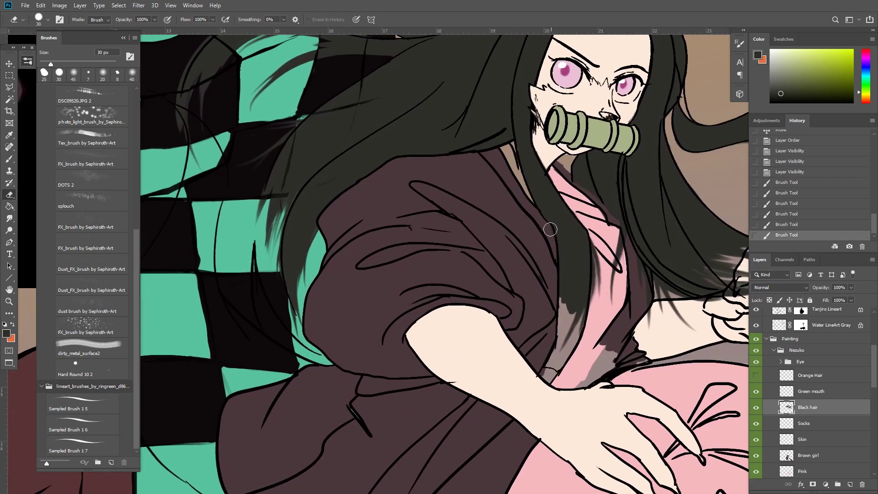
mouse_move(550, 225)
mouse_down()
mouse_move(552, 209)
mouse_move(553, 227)
mouse_move(556, 219)
mouse_up()
key(b)
Show the Orange Hair layer again and extend the orange at the strand's upper end toward Nezuko's neck
click(756, 375)
click(807, 380)
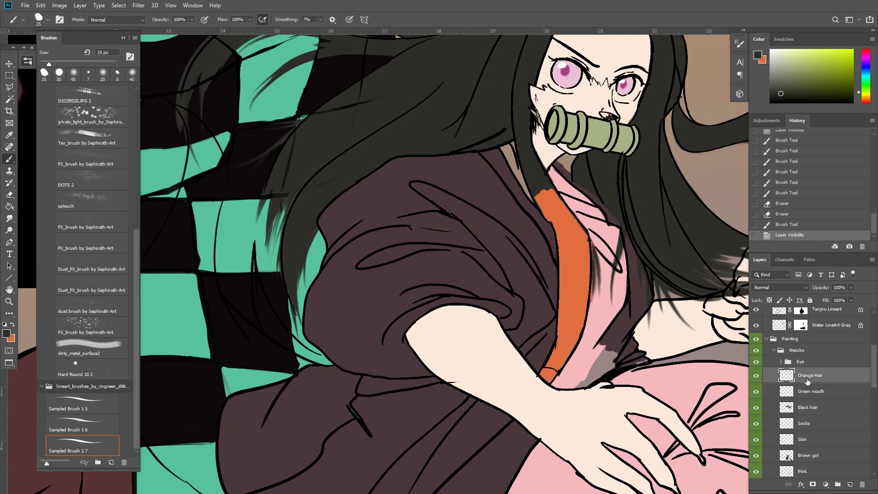
key(x)
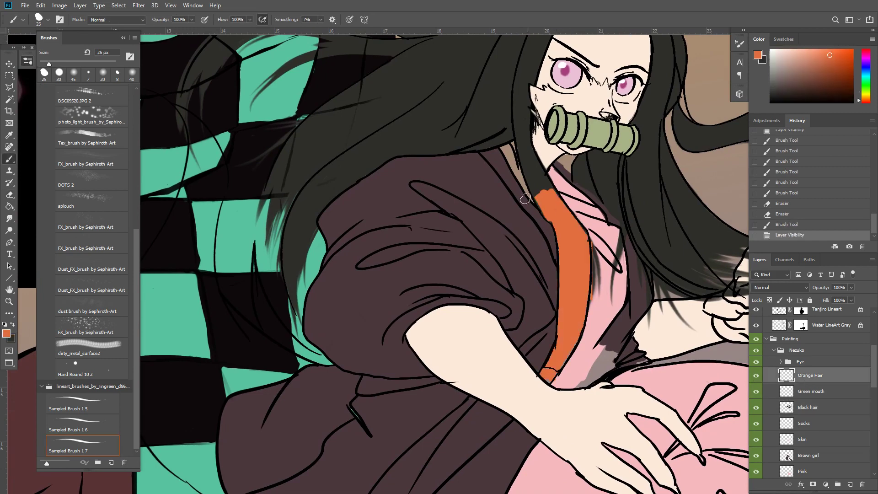
mouse_move(543, 197)
mouse_down()
mouse_move(546, 178)
mouse_move(548, 187)
mouse_up()
drag(548, 184, 543, 173)
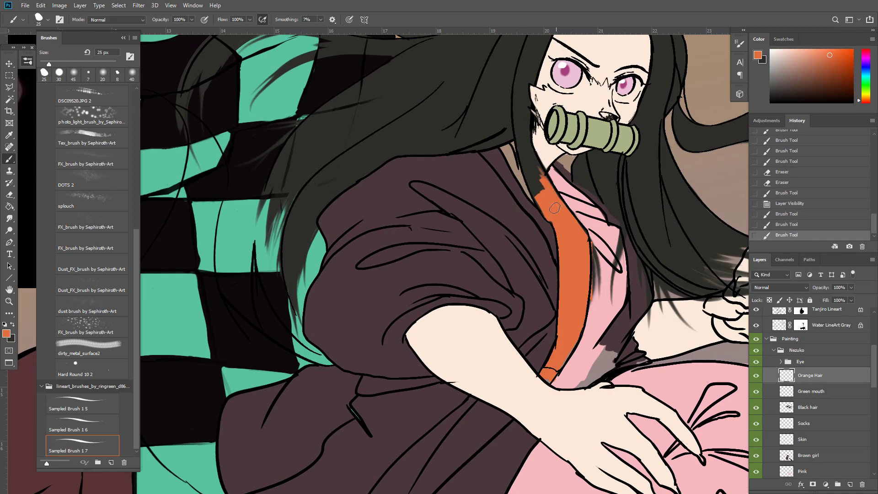
key(ctrl+plus)
key(ctrl+minus)
key(ctrl+minus)
key(ctrl+minus)
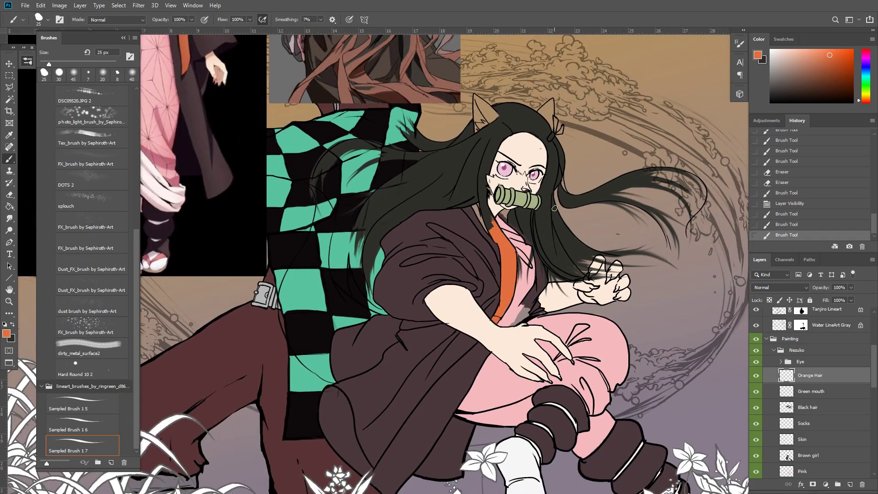
Smudge the upper end of the orange strand into the black hair and erase along its outer edge
drag(546, 209, 566, 272)
click(9, 218)
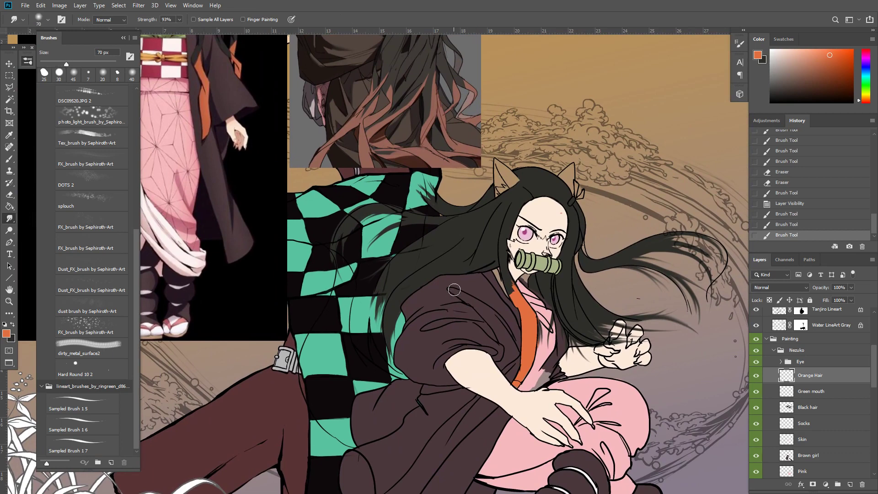
key(bracketright)
key(bracketright)
drag(516, 289, 501, 241)
key(ctrl+z)
mouse_move(517, 282)
mouse_down()
mouse_move(505, 247)
mouse_move(516, 305)
mouse_move(507, 285)
mouse_up()
key(e)
mouse_move(507, 288)
mouse_down()
mouse_move(523, 351)
mouse_move(525, 327)
mouse_move(523, 348)
mouse_up()
key(ctrl+z)
key(r)
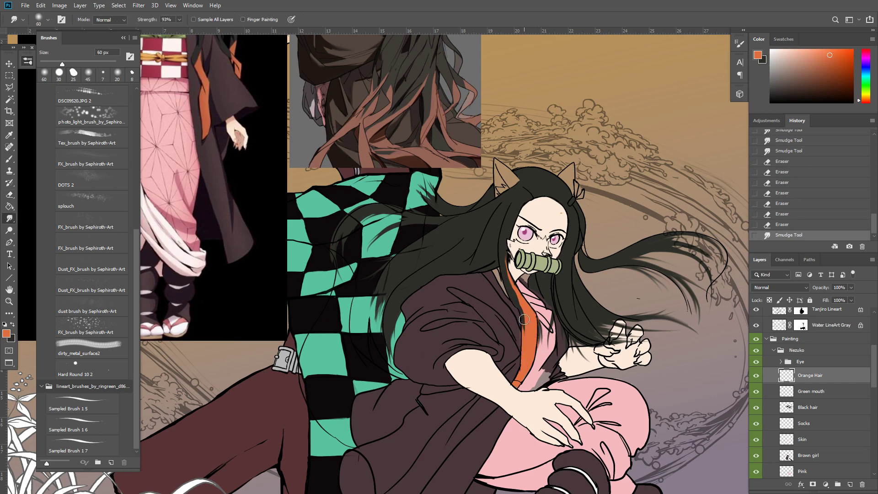
Refine the tapered orange strand beside the collar by alternating Smudge and Eraser strokes along its edge
mouse_move(522, 316)
mouse_down()
mouse_move(526, 355)
mouse_move(520, 318)
mouse_up()
key(e)
key(r)
key(e)
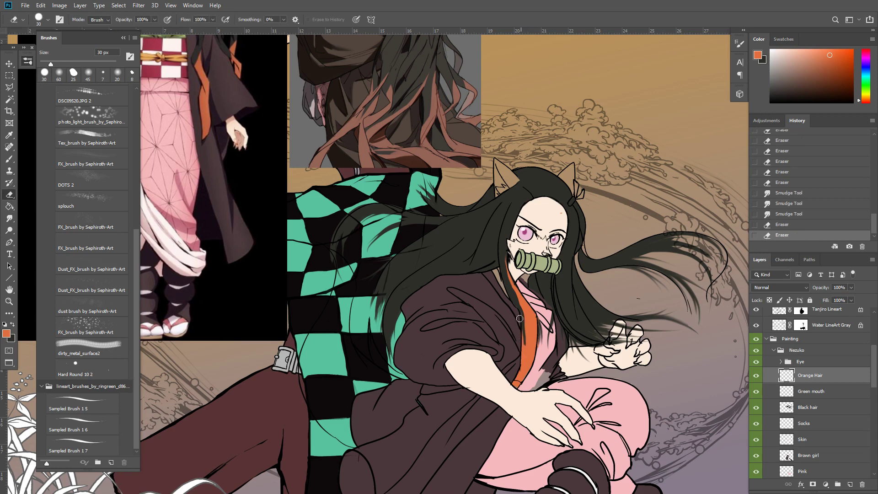
mouse_move(506, 274)
mouse_down()
mouse_move(522, 312)
mouse_move(504, 252)
mouse_move(507, 265)
mouse_move(511, 223)
mouse_move(512, 266)
mouse_move(508, 235)
mouse_move(507, 268)
mouse_move(488, 288)
mouse_move(525, 311)
mouse_move(475, 343)
mouse_up()
key(r)
key(bracketleft)
key(bracketleft)
key(bracketleft)
key(e)
Paint orange streaks along the lower edge of Nezuko's hair behind her shoulder with the 25 px brush
key(b)
key(ctrl+z)
drag(525, 319, 488, 350)
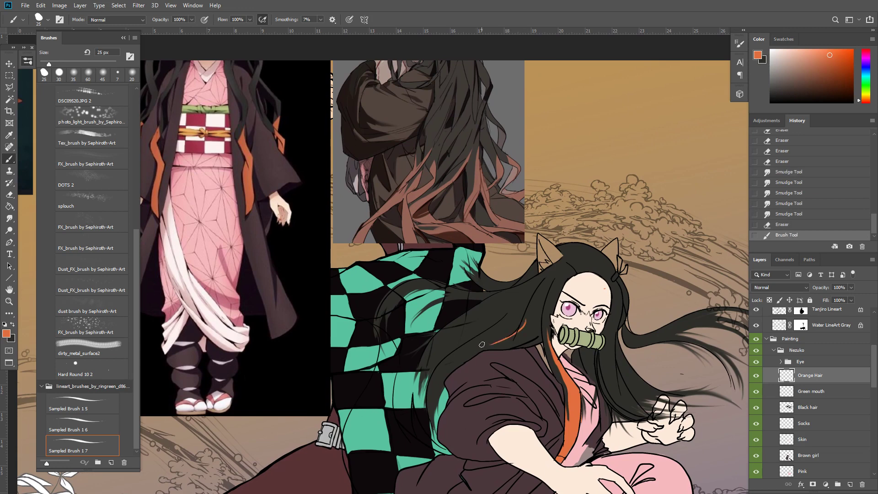
key(ctrl+z)
mouse_move(502, 322)
mouse_down()
mouse_move(441, 367)
mouse_move(466, 346)
mouse_move(438, 382)
mouse_up()
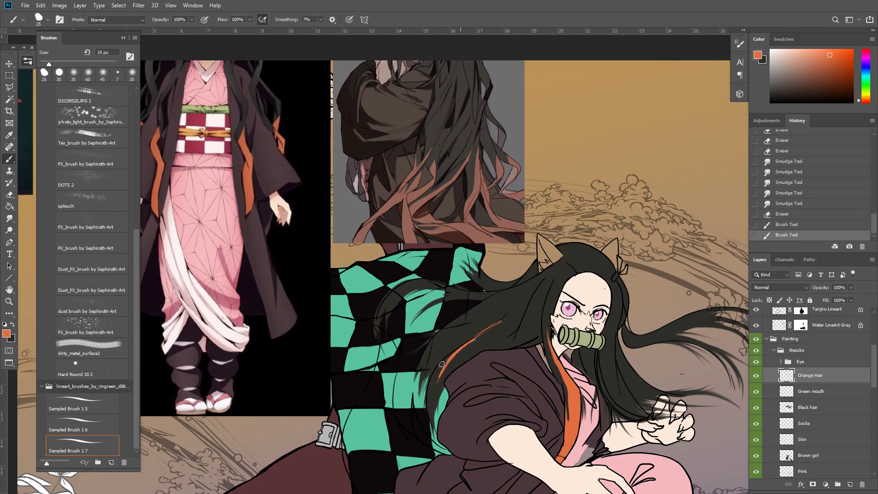
drag(452, 353, 434, 400)
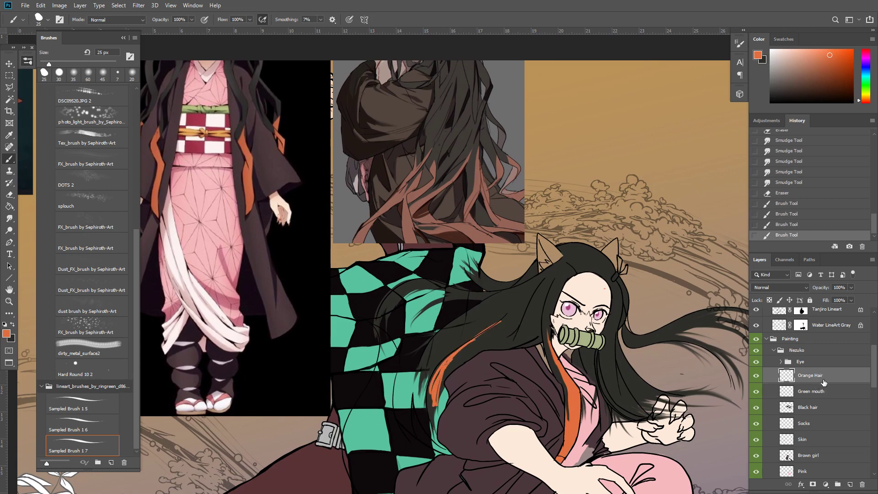
Move the Orange Hair layer directly above Black hair and clip it to that layer
drag(823, 382, 821, 401)
key(ctrl+alt+g)
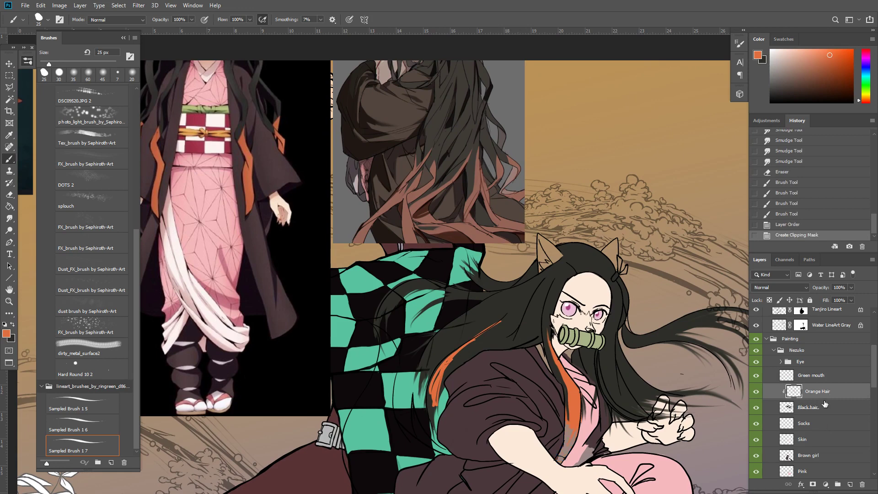
Enlarge the brush to 50 px and paint dark colour on the Black hair layer beneath the orange strip beside the collar
click(808, 407)
mouse_move(576, 412)
mouse_down()
mouse_move(567, 335)
mouse_move(555, 381)
mouse_up()
key(x)
key(bracketright)
key(bracketright)
key(bracketright)
key(bracketright)
key(bracketright)
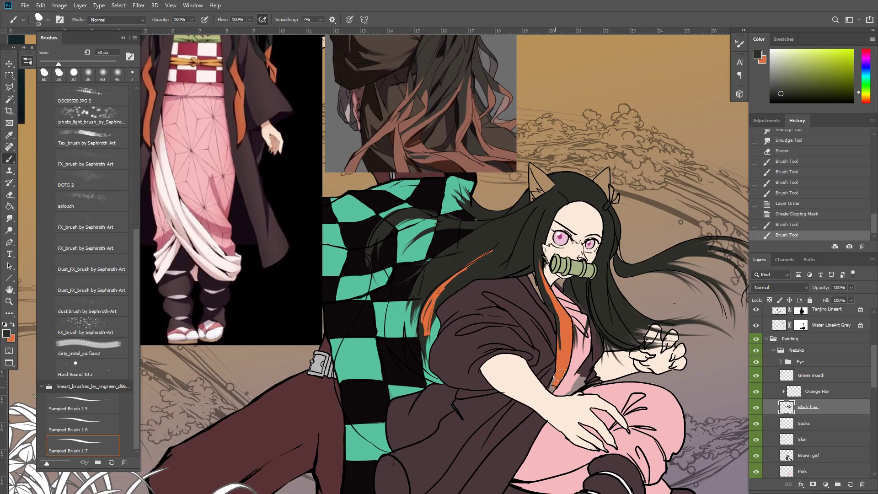
drag(553, 389, 552, 392)
drag(552, 390, 490, 286)
Shrink the brush and fill the lower tip of the strand by Nezuko's forearm on the Black hair layer, trimming with the Eraser
scroll(489, 284, up, 2)
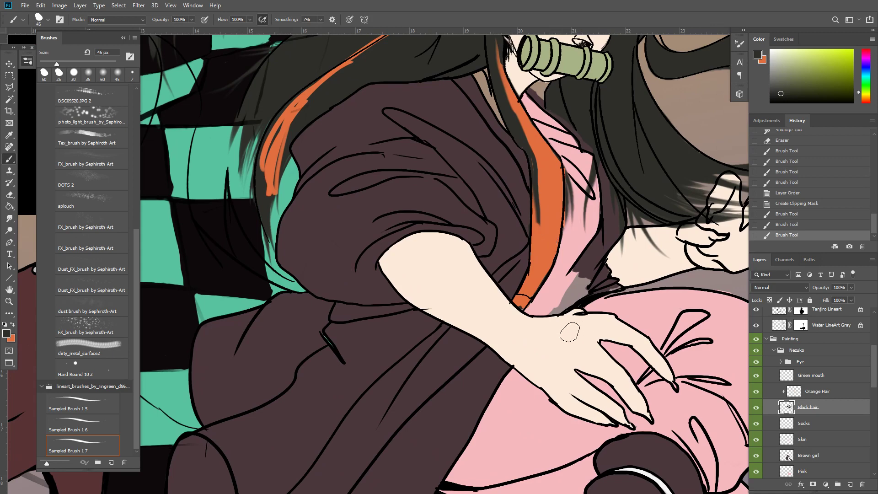
key(bracketleft)
key(bracketleft)
key(bracketleft)
key(bracketleft)
key(bracketleft)
key(bracketleft)
key(bracketleft)
key(bracketleft)
key(bracketleft)
drag(518, 299, 520, 302)
mouse_move(518, 301)
mouse_down()
mouse_move(532, 288)
mouse_move(536, 304)
mouse_move(526, 298)
mouse_up()
key(e)
Smudge the edges of the orange strip beside Nezuko's collar on the Orange Hair layer at 35 px
click(832, 389)
key(r)
drag(553, 247, 542, 298)
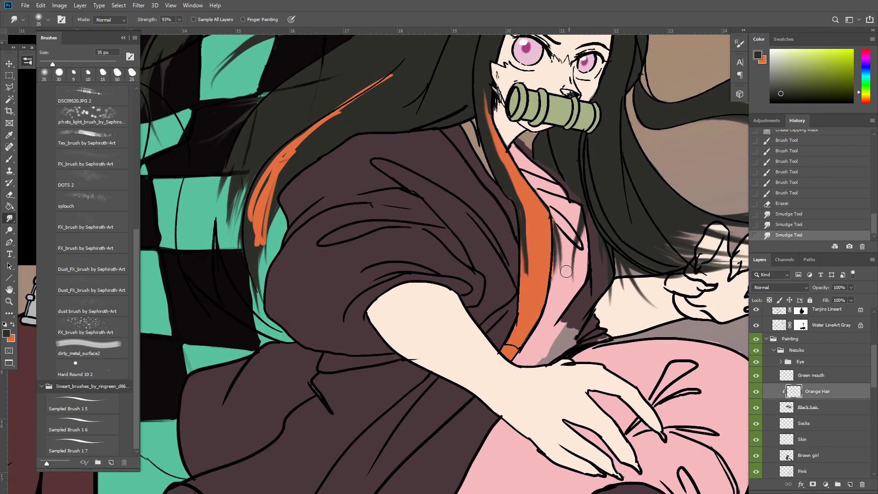
mouse_move(555, 255)
mouse_down()
mouse_move(551, 281)
mouse_move(555, 245)
mouse_up()
mouse_move(555, 246)
mouse_down()
mouse_move(559, 252)
mouse_move(554, 220)
mouse_move(554, 230)
mouse_up()
drag(554, 224, 531, 197)
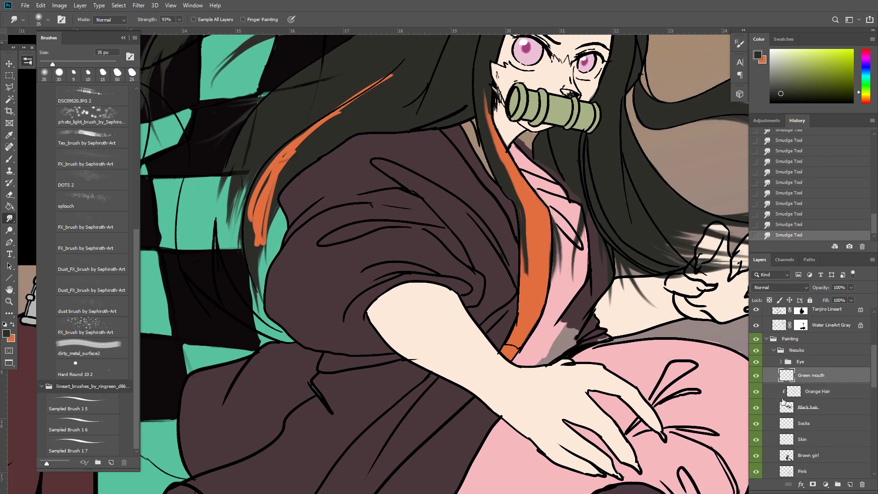
On the Black hair layer, trim the edge of the collar-side strand with the Eraser and touch it up with a 9 px brush
click(817, 407)
key(e)
mouse_move(555, 215)
mouse_down()
mouse_move(559, 270)
mouse_move(564, 250)
mouse_move(552, 300)
mouse_up()
key(b)
drag(548, 240, 550, 215)
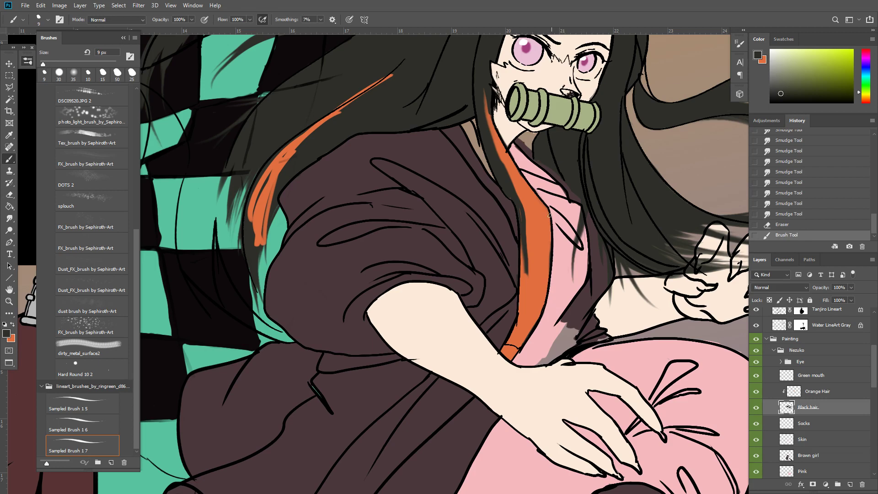
click(512, 200)
On the Orange Hair layer, erase the orange along the robe-side edge of the collar strand at 30 px
click(817, 391)
key(x)
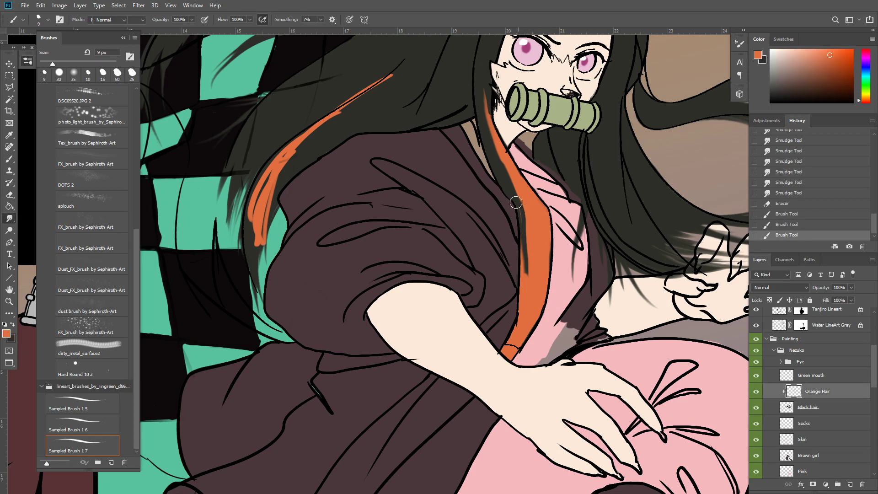
key(e)
drag(517, 199, 523, 224)
drag(516, 201, 521, 237)
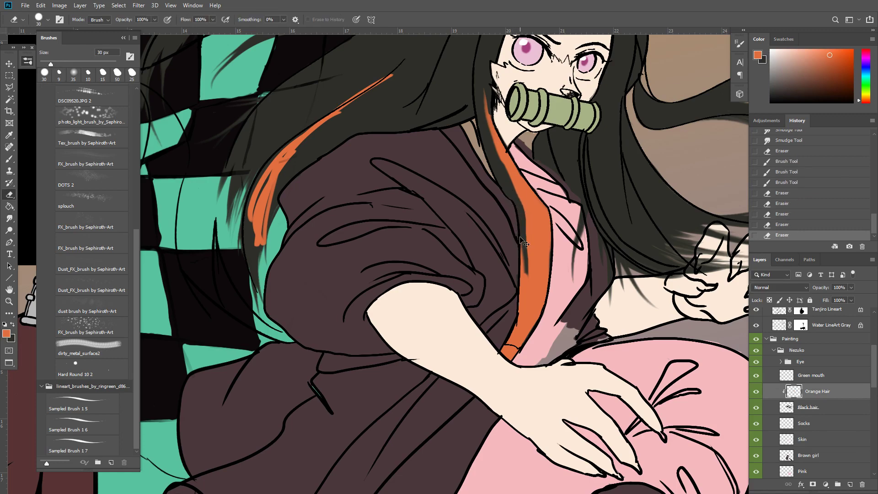
key(ctrl+minus)
key(ctrl+minus)
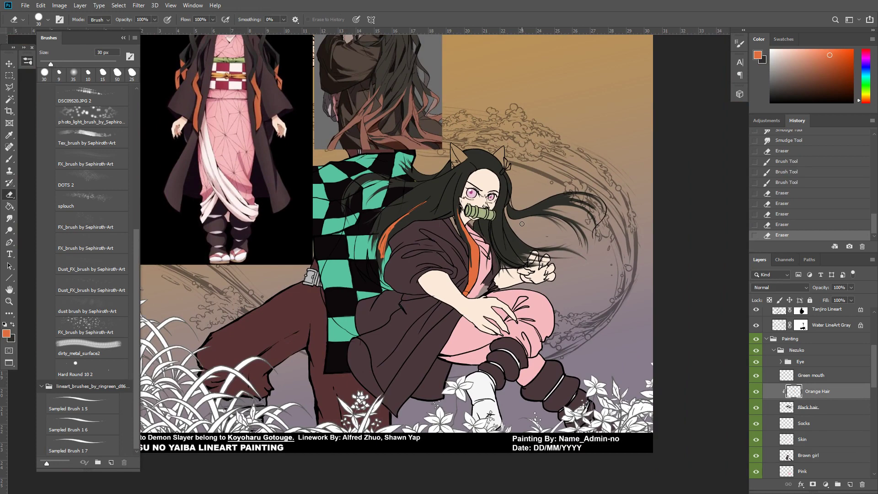
Smudge the orange along the strand beside Nezuko's collar to soften its edges
mouse_move(479, 278)
mouse_down()
mouse_move(489, 264)
mouse_move(477, 250)
mouse_move(477, 268)
mouse_up()
key(r)
drag(479, 252, 476, 269)
drag(479, 251, 478, 266)
mouse_move(427, 207)
mouse_down()
mouse_move(443, 250)
mouse_move(411, 263)
mouse_move(407, 308)
mouse_move(410, 279)
mouse_up()
Enlarge the brush to 80 px and paint orange streaks through Nezuko's hair ends behind her shoulder on the Orange Hair layer
key(b)
key(bracketright)
key(bracketright)
key(bracketright)
key(bracketright)
key(bracketright)
key(bracketright)
key(bracketright)
key(bracketright)
key(bracketright)
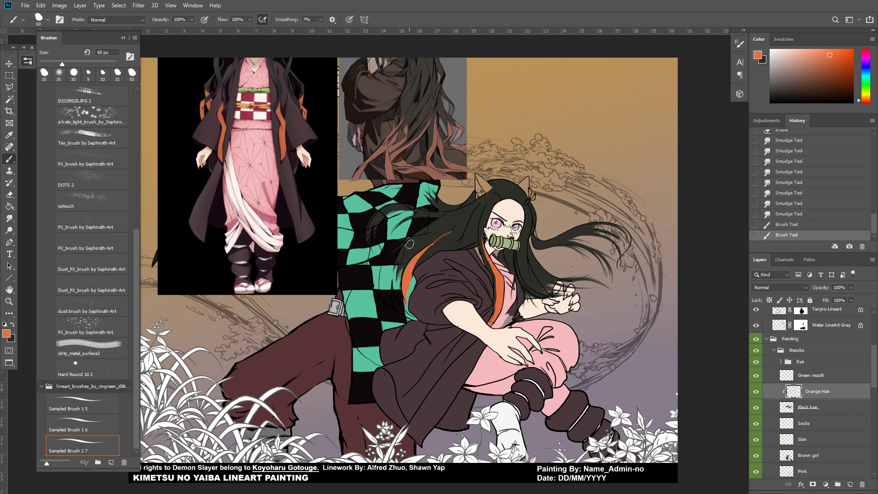
key(bracketright)
key(bracketright)
drag(423, 232, 396, 267)
drag(410, 241, 396, 284)
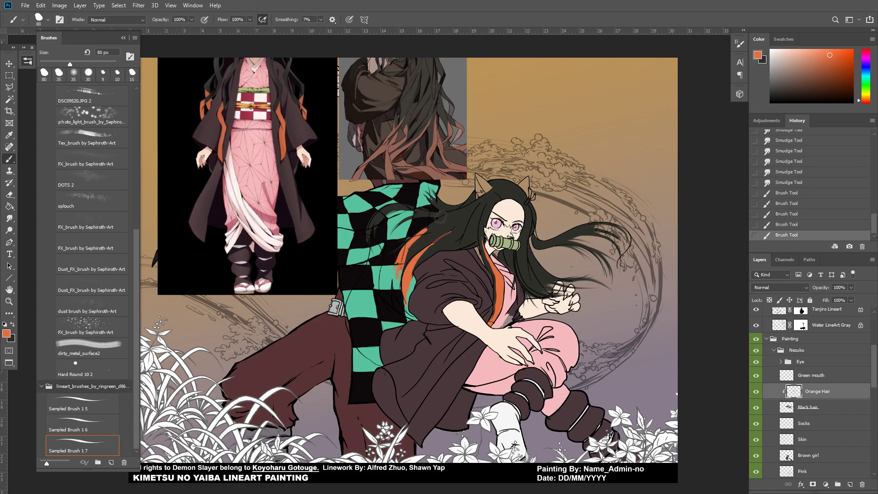
drag(441, 217, 427, 229)
drag(431, 225, 409, 248)
mouse_move(440, 218)
mouse_down()
mouse_move(378, 254)
mouse_move(457, 209)
mouse_move(448, 222)
mouse_move(461, 221)
mouse_move(490, 249)
mouse_up()
Paint orange along the upper flowing lock beside Nezuko's face at 80 px, undoing the first strokes
key(e)
key(r)
key(b)
mouse_move(582, 253)
mouse_down()
mouse_move(597, 258)
mouse_move(577, 248)
mouse_move(586, 256)
mouse_move(591, 247)
mouse_move(519, 261)
mouse_up()
key(ctrl+z)
key(ctrl+z)
drag(602, 240, 604, 266)
Trim the orange on the flowing lock with the Eraser and smudge its transition into the black hair
key(ctrl+plus)
key(e)
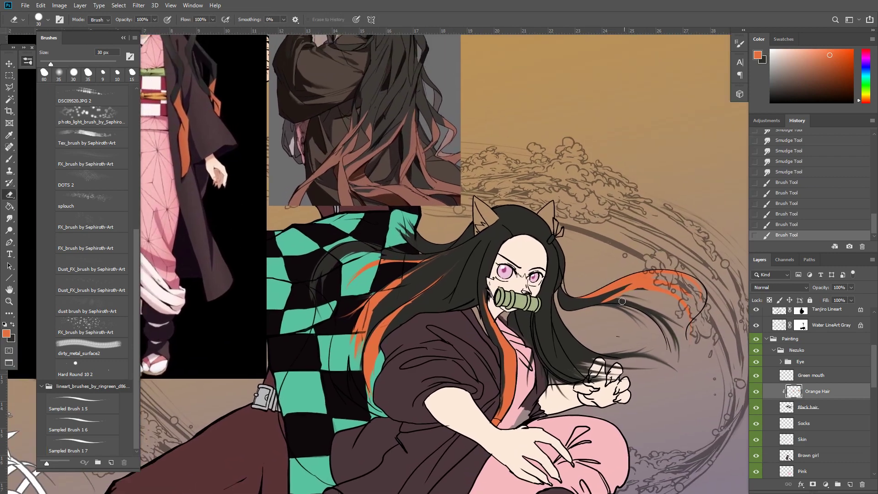
mouse_move(631, 290)
mouse_down()
mouse_move(613, 297)
mouse_move(654, 291)
mouse_move(615, 293)
mouse_move(629, 286)
mouse_up()
key(r)
drag(583, 303, 636, 284)
drag(586, 301, 634, 285)
mouse_move(588, 301)
mouse_down()
mouse_move(638, 283)
mouse_move(609, 294)
mouse_move(617, 294)
mouse_up()
Paint orange on the lower hair wisps around Nezuko's raised hand and smudge the orange at the flowing lock's base
mouse_move(654, 290)
mouse_down()
mouse_move(626, 295)
mouse_move(676, 288)
mouse_move(593, 303)
mouse_move(630, 296)
mouse_move(611, 307)
mouse_move(624, 299)
mouse_move(624, 316)
mouse_move(640, 302)
mouse_move(652, 308)
mouse_move(688, 346)
mouse_move(674, 364)
mouse_move(681, 382)
mouse_move(594, 355)
mouse_up()
key(e)
key(b)
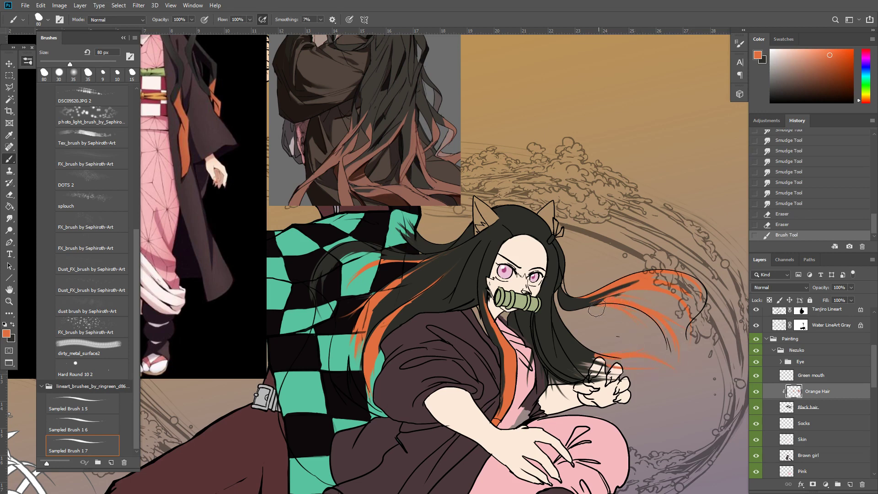
mouse_move(596, 308)
mouse_down()
mouse_move(608, 302)
mouse_move(559, 308)
mouse_move(570, 309)
mouse_up()
key(r)
drag(586, 306, 574, 308)
key(b)
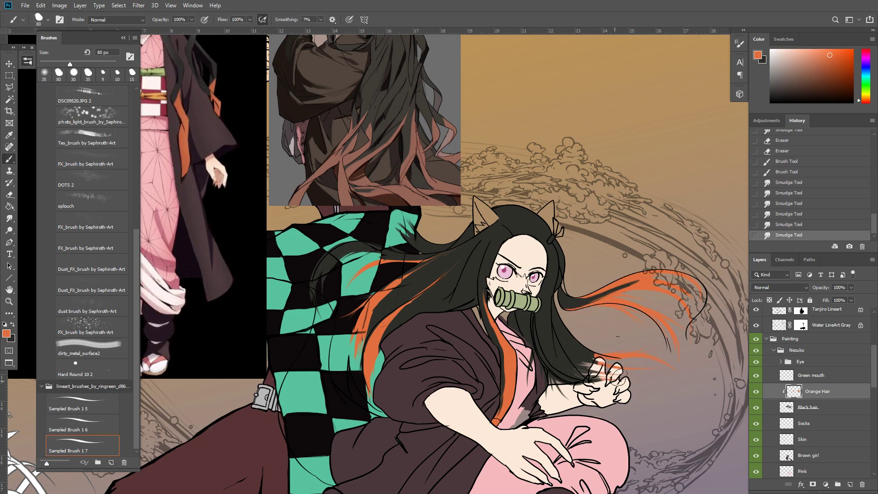
mouse_move(595, 354)
mouse_down()
mouse_move(565, 385)
mouse_move(551, 381)
mouse_up()
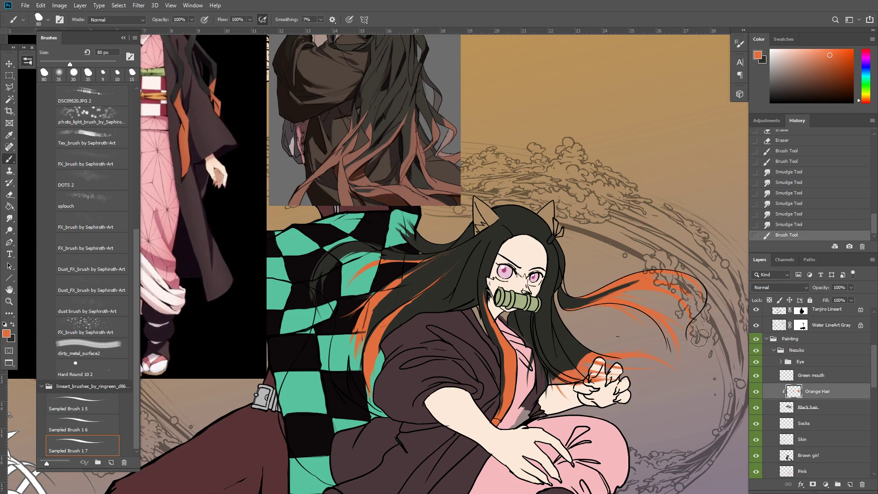
Paste a Nezuko reference picture above Layer 6 in the REF group and place it beside the long-hair reference
click(851, 300)
drag(659, 328, 624, 213)
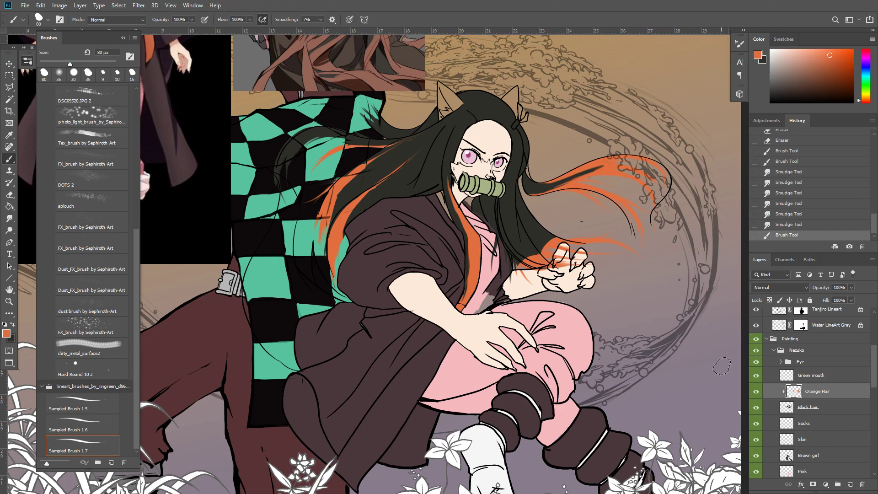
scroll(714, 366, up, 2)
scroll(809, 368, up, 4)
click(800, 326)
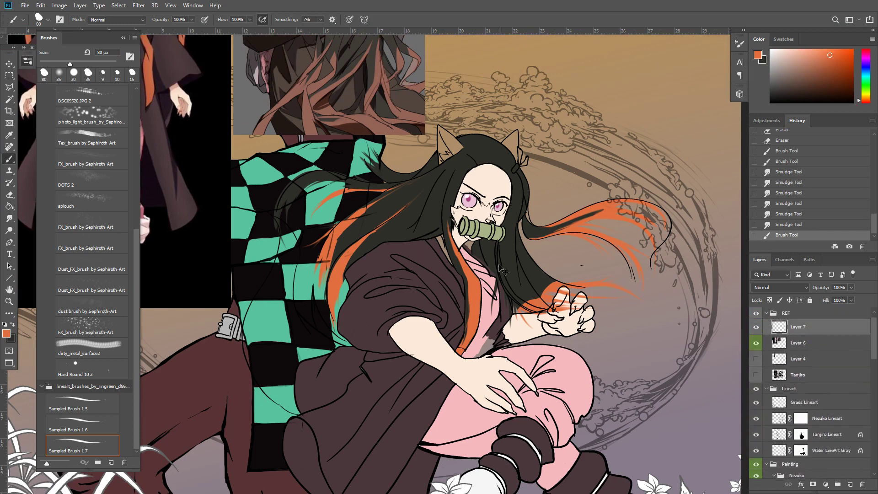
key(ctrl+v)
key(v)
drag(347, 304, 462, 289)
drag(462, 289, 509, 230)
drag(669, 342, 657, 292)
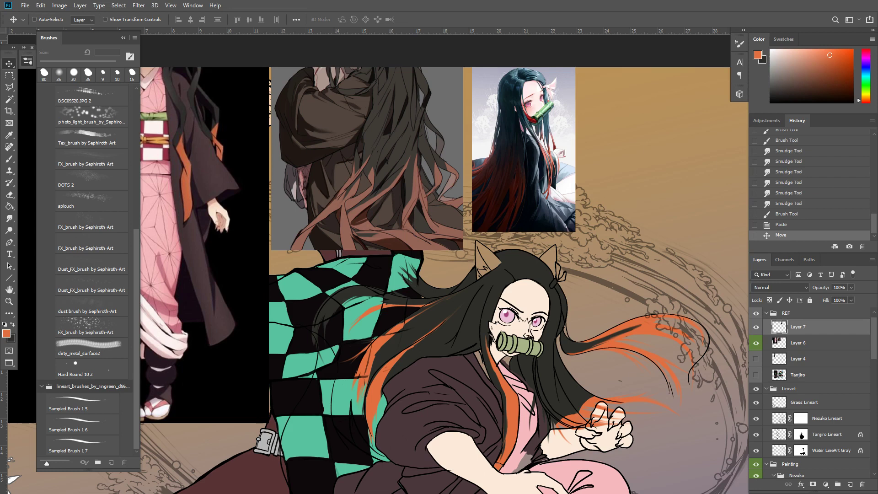
Paste a second Nezuko reference picture, place it beside the previous one, and merge both pasted layers down into Layer 6
drag(598, 344, 592, 263)
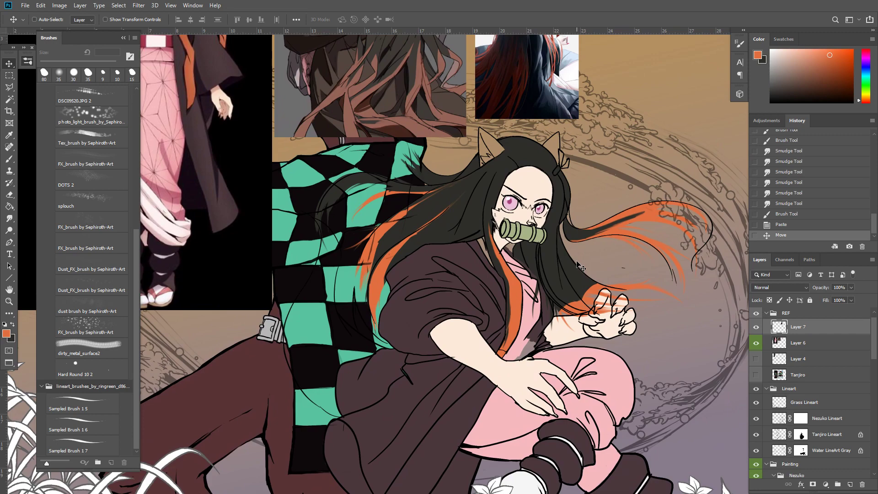
drag(528, 259, 615, 312)
drag(589, 389, 594, 353)
drag(615, 411, 599, 355)
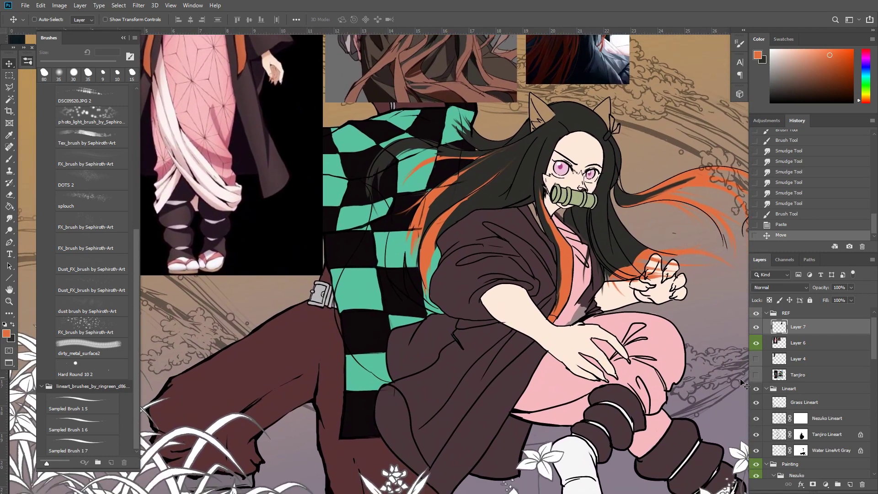
drag(611, 324, 536, 308)
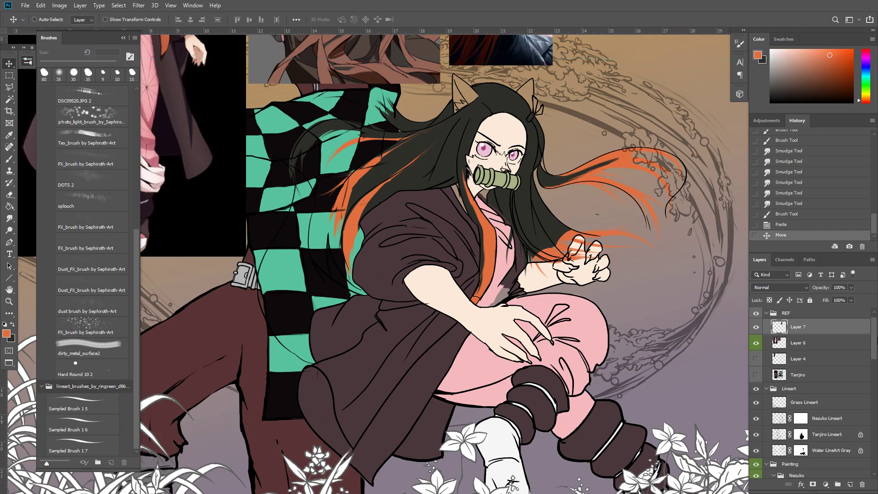
key(ctrl+v)
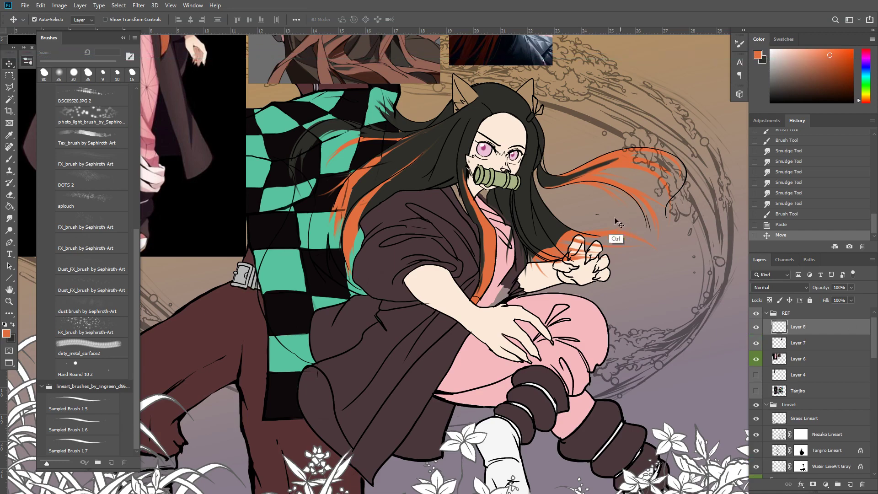
drag(524, 260, 475, 330)
drag(375, 366, 628, 138)
drag(450, 393, 445, 327)
key(ctrl+e)
key(ctrl+e)
Sample Nezuko's skin tone for the Skin layer and try painting the bare leg above the rear leg wrap
ctrl+click(492, 319)
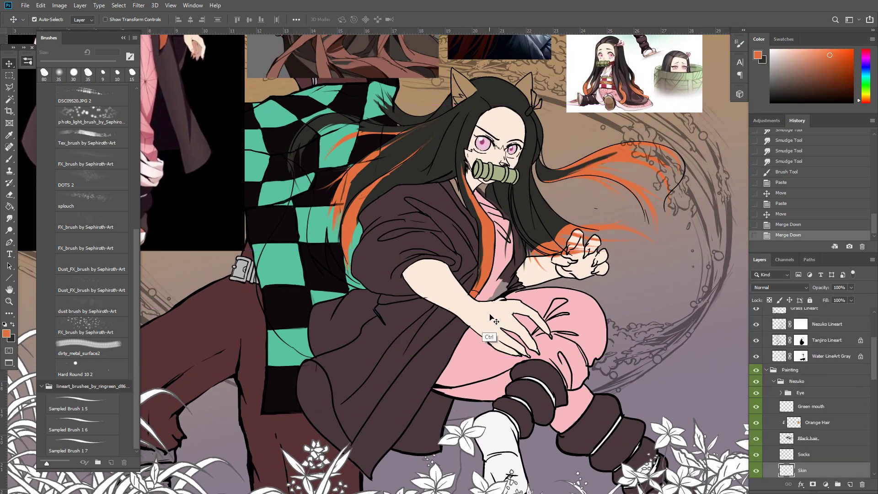
mouse_move(498, 320)
mouse_down()
mouse_move(487, 292)
mouse_move(497, 247)
mouse_up()
key(b)
alt+click(485, 266)
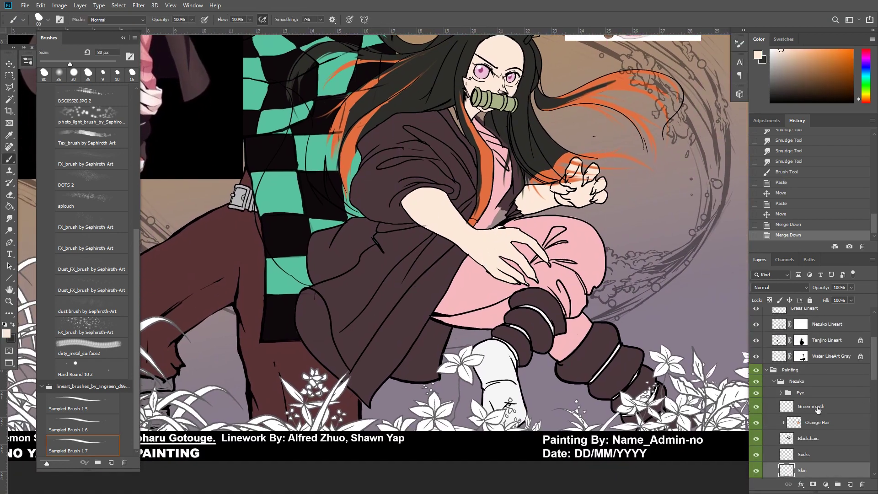
scroll(866, 384, down, 3)
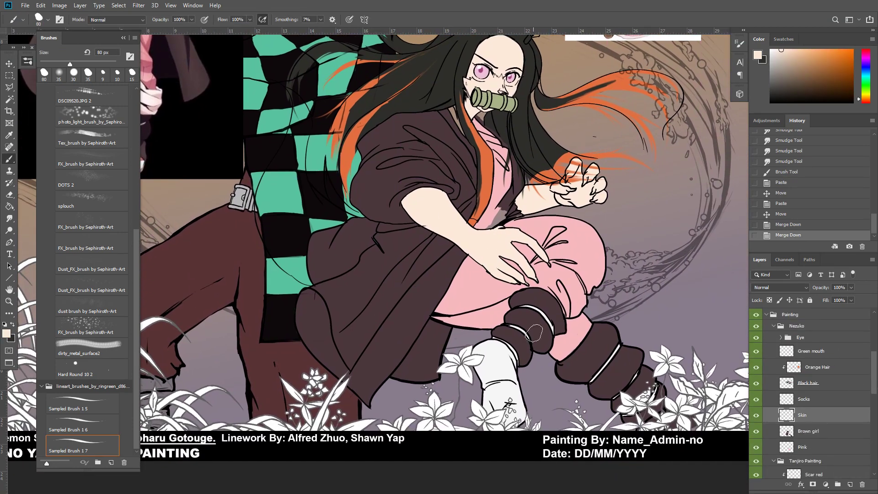
drag(570, 328, 580, 317)
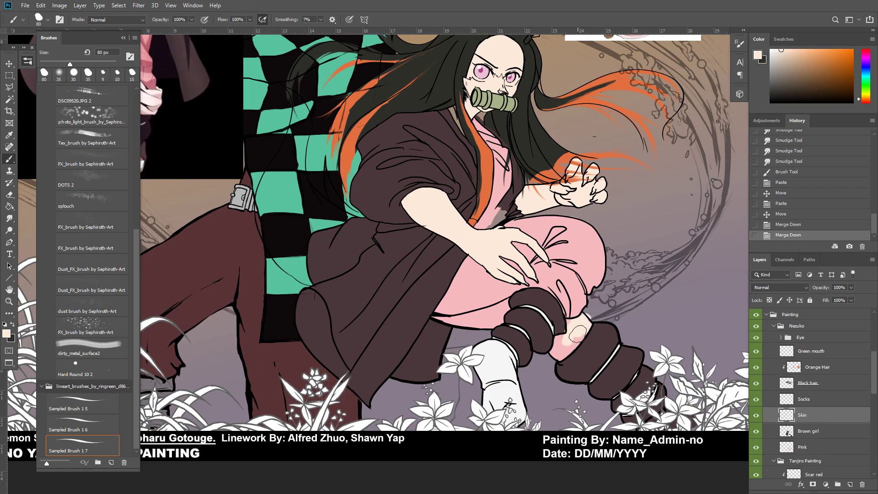
key(ctrl+z)
Select the leg area on the Pink layer with the Magic Wand, paint the bare leg skin tone on the Skin layer, and deselect
click(817, 432)
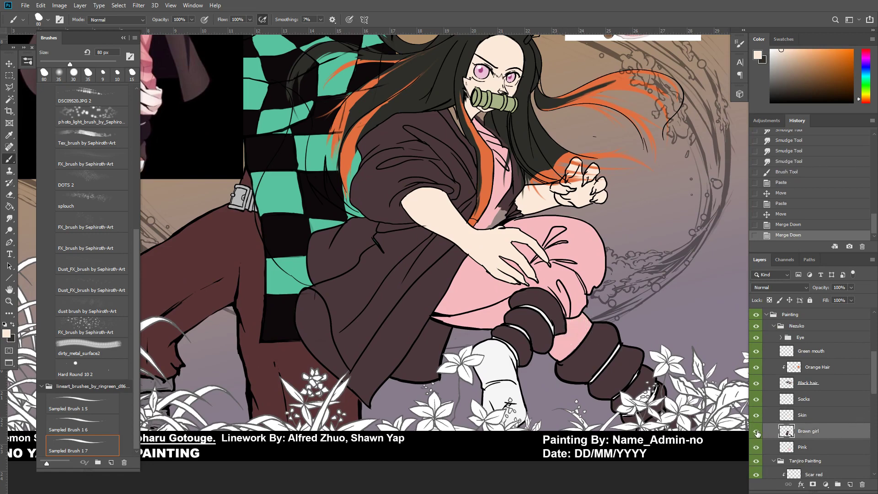
click(817, 400)
click(802, 447)
key(w)
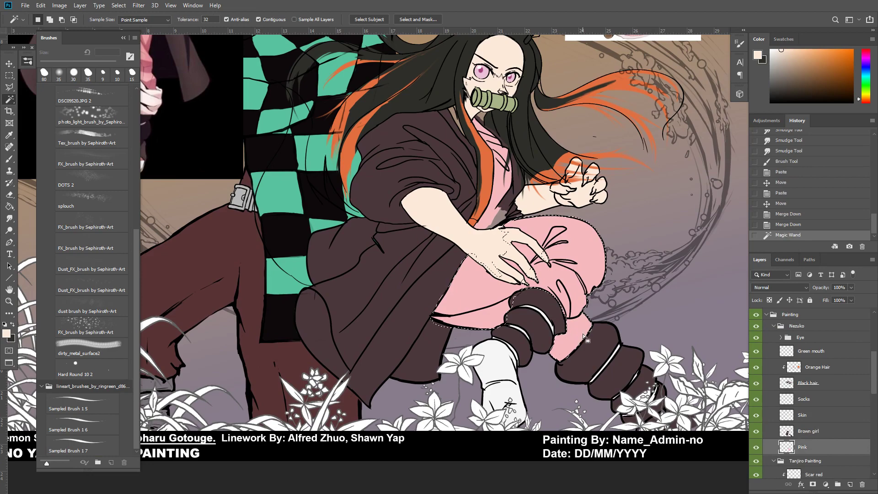
click(573, 334)
scroll(575, 333, up, 2)
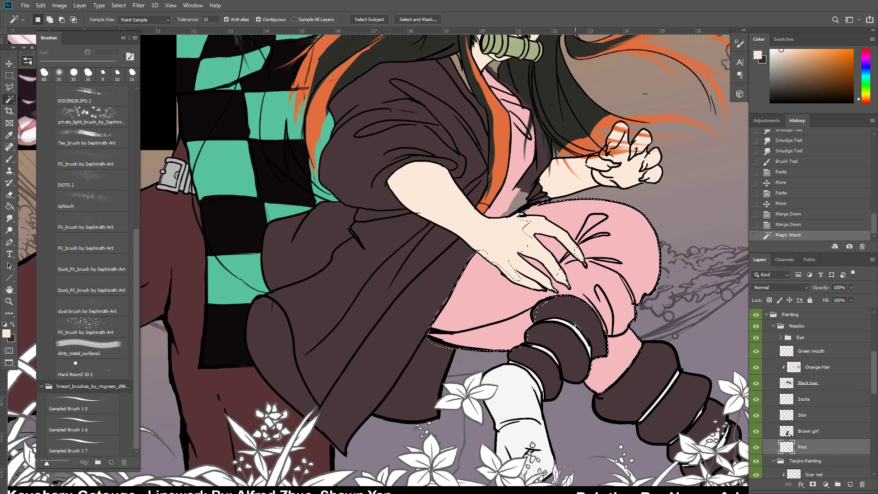
click(817, 418)
key(b)
mouse_move(630, 339)
mouse_down()
mouse_move(610, 347)
mouse_move(628, 332)
mouse_move(608, 344)
mouse_move(628, 348)
mouse_move(616, 370)
mouse_move(630, 357)
mouse_move(606, 365)
mouse_move(592, 380)
mouse_up()
key(ctrl+d)
Paint on the Water LineArt Gray layer's mask to hide the water lines crossing Nezuko's bare leg
key(v)
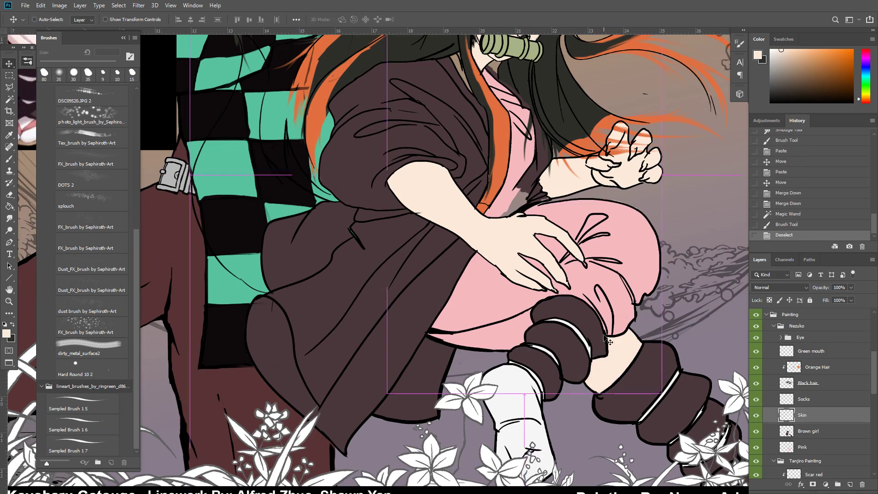
drag(563, 421, 527, 380)
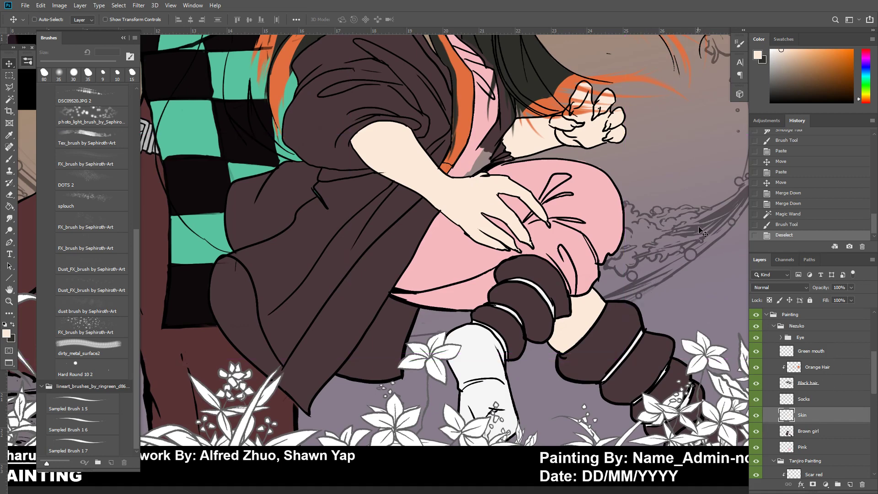
ctrl+click(721, 222)
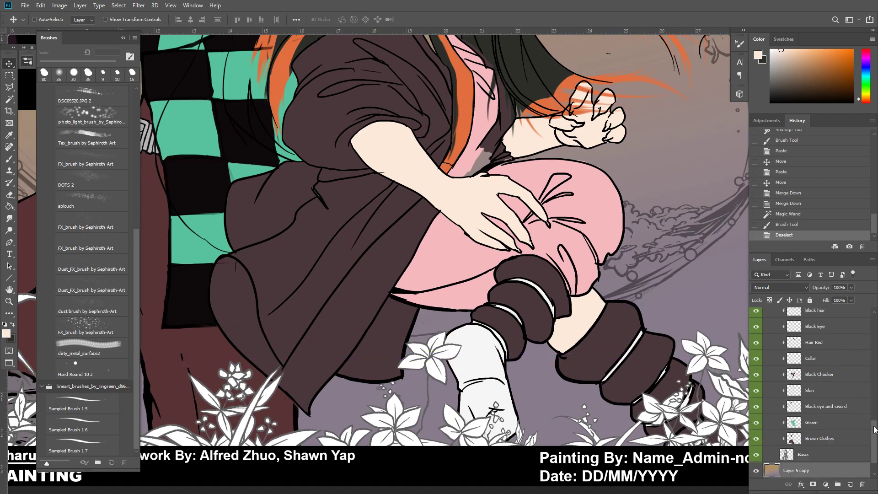
scroll(873, 425, up, 8)
click(834, 374)
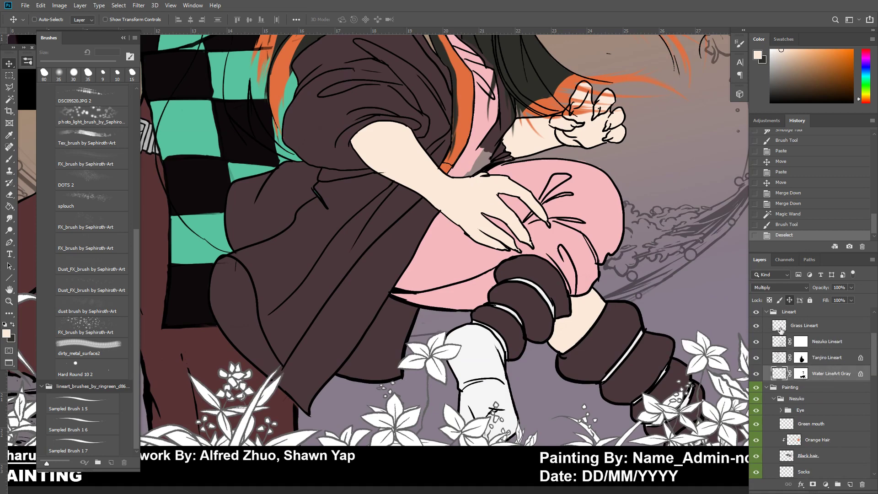
key(b)
click(801, 373)
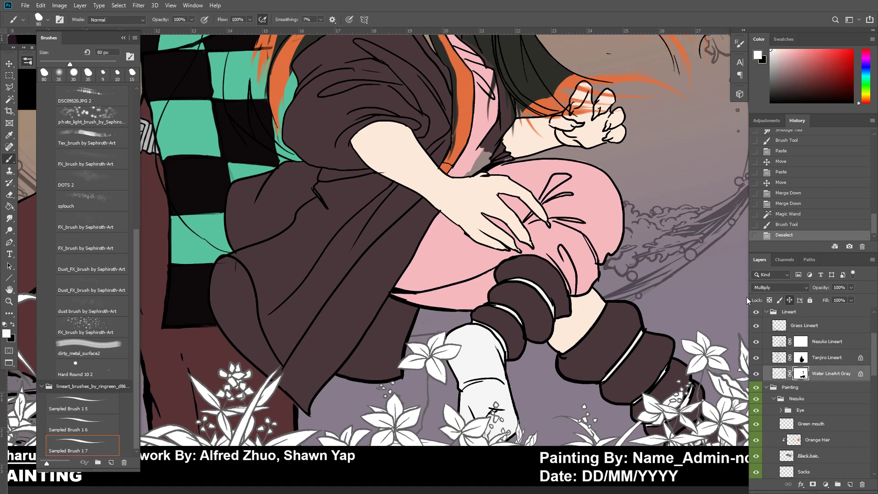
mouse_move(601, 302)
mouse_down()
mouse_move(594, 300)
mouse_move(602, 313)
mouse_move(594, 318)
mouse_up()
key(x)
key(ctrl+minus)
key(ctrl+minus)
key(ctrl+minus)
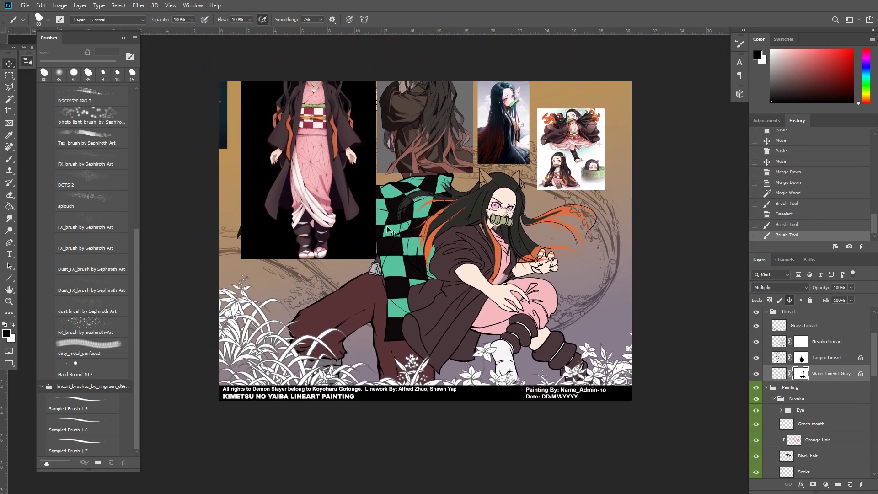
Sample the pink of Nezuko's kimono and dab it on the Pink layer with a 20 px brush
drag(496, 272, 424, 157)
key(ctrl)
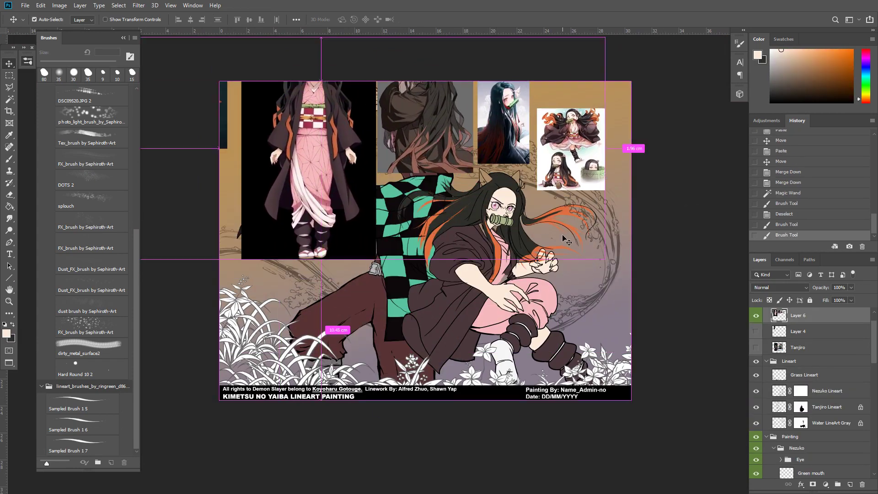
key(ctrl+plus)
key(ctrl+plus)
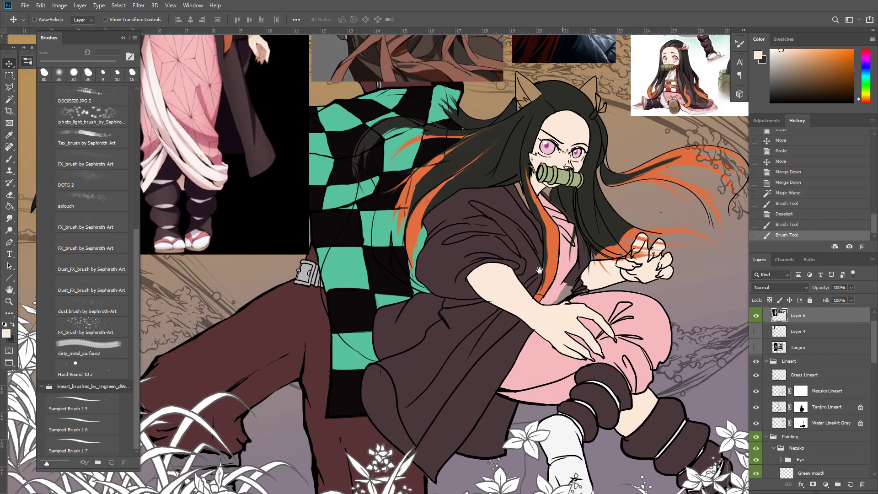
key(ctrl+plus)
key(b)
alt+click(605, 132)
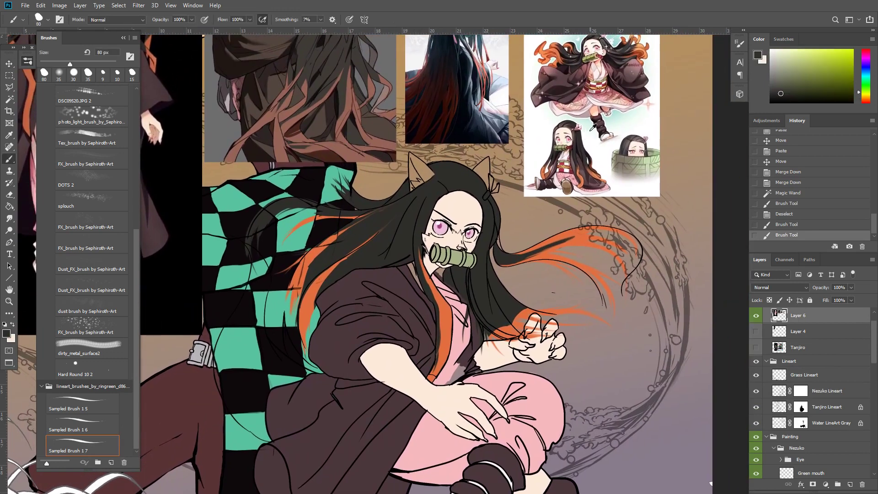
drag(577, 125, 577, 131)
alt+click(541, 432)
scroll(869, 360, down, 6)
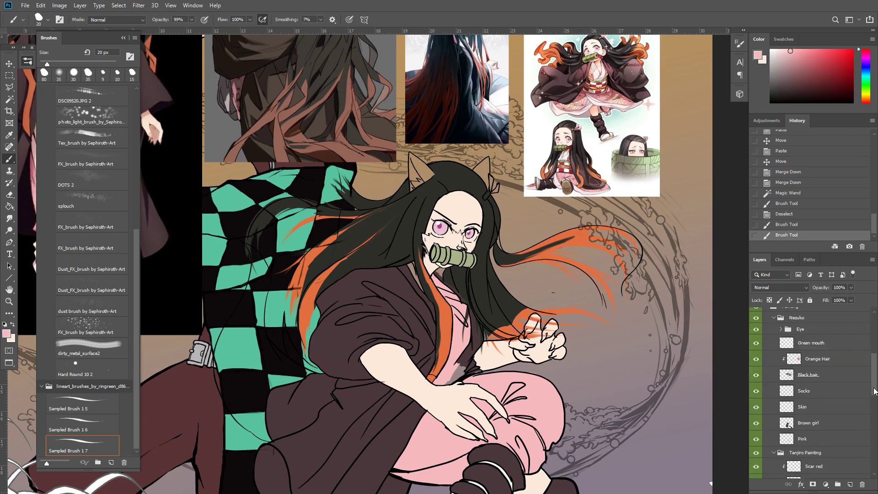
click(830, 432)
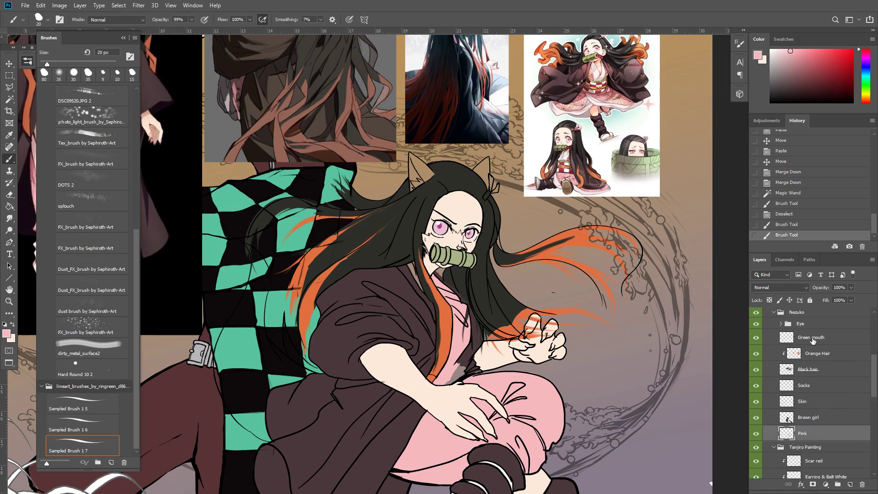
click(589, 342)
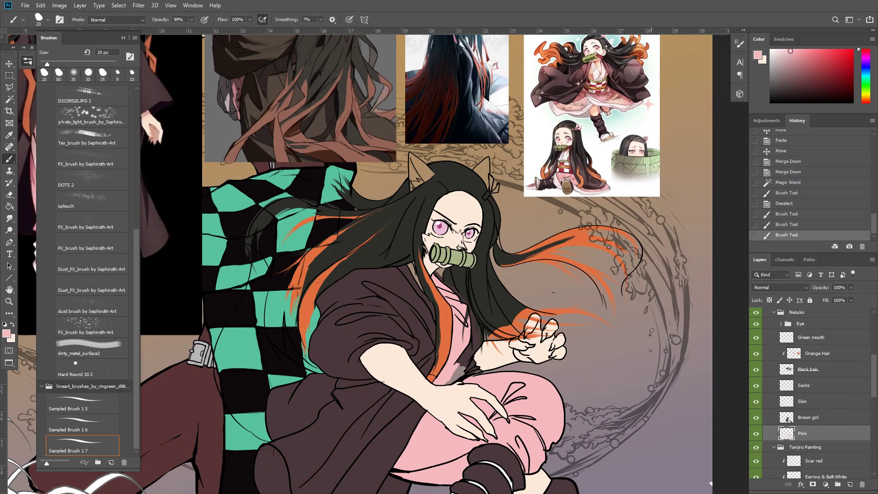
drag(534, 336, 552, 307)
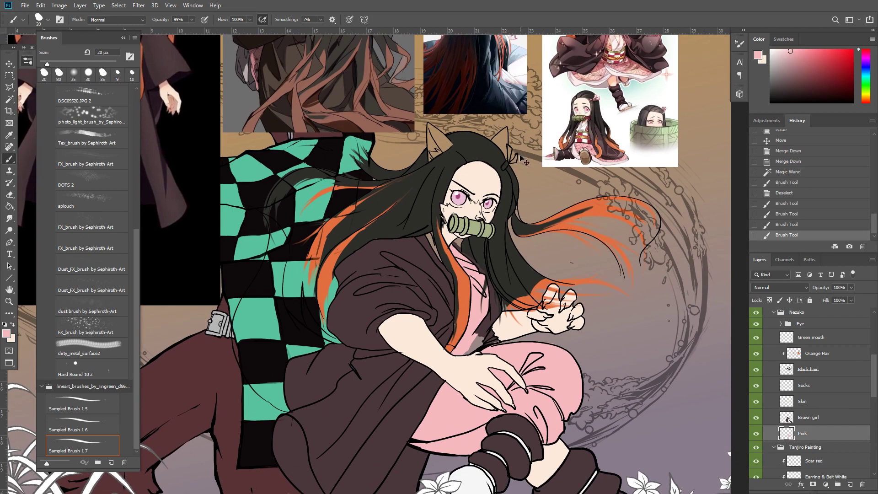
Add a new layer above Green mouth in the Nezuko group and paint the hair ribbon pink on it
key(ctrl+plus)
drag(520, 155, 450, 234)
key(ctrl+plus)
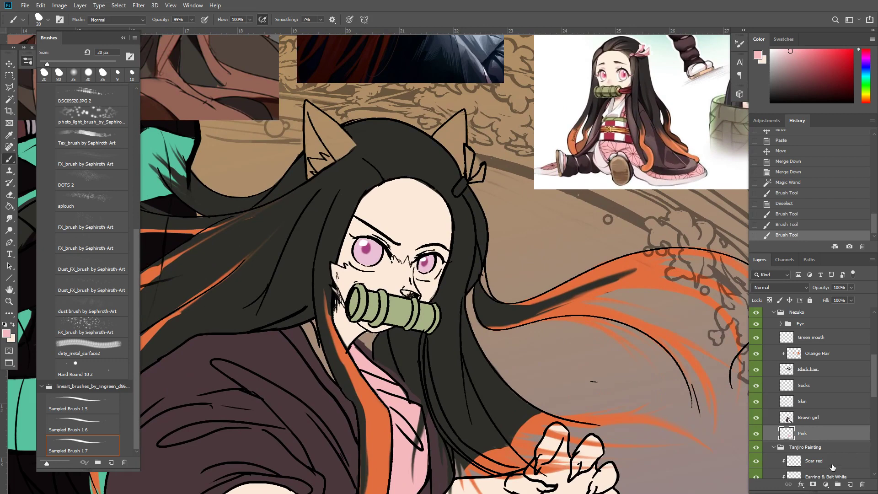
click(850, 484)
drag(834, 432, 826, 331)
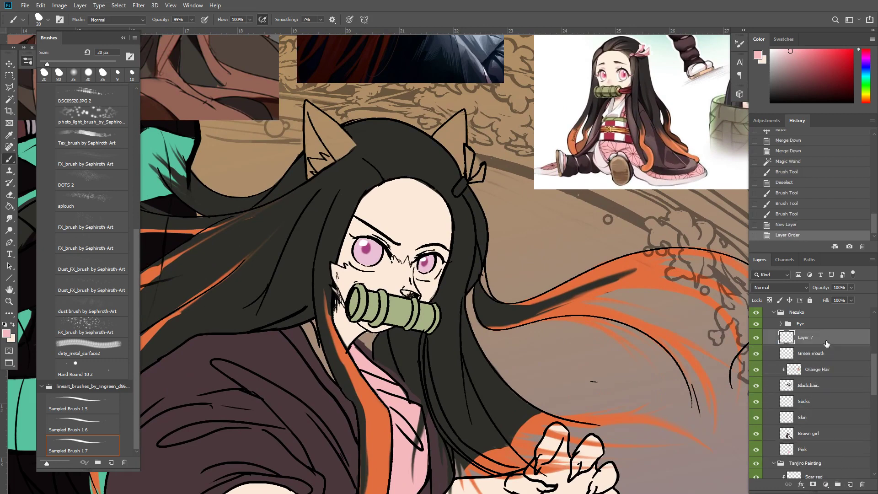
mouse_move(461, 186)
mouse_down()
mouse_move(458, 194)
mouse_move(483, 168)
mouse_move(475, 181)
mouse_up()
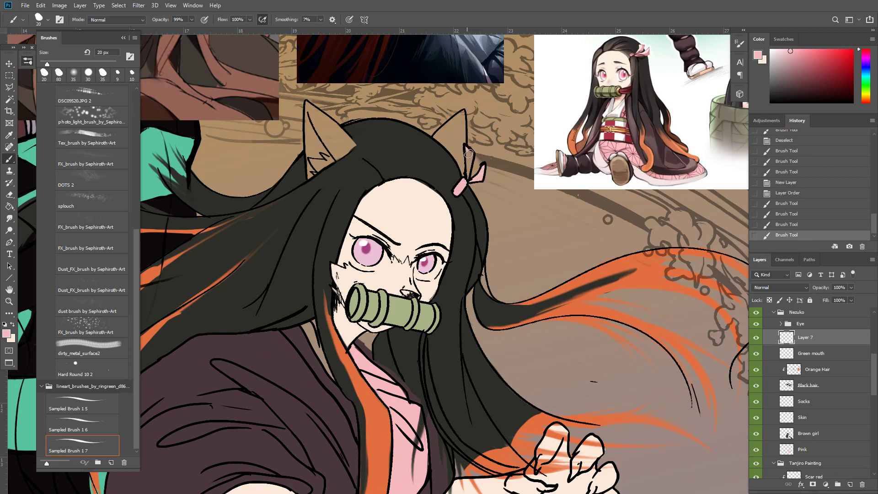
drag(471, 152, 467, 175)
drag(467, 177, 469, 170)
drag(469, 170, 463, 247)
drag(463, 198, 464, 199)
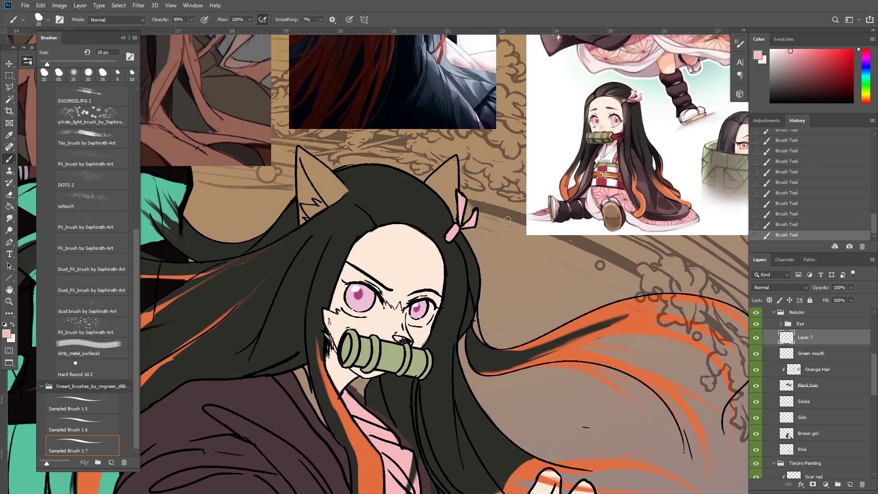
scroll(864, 384, down, 4)
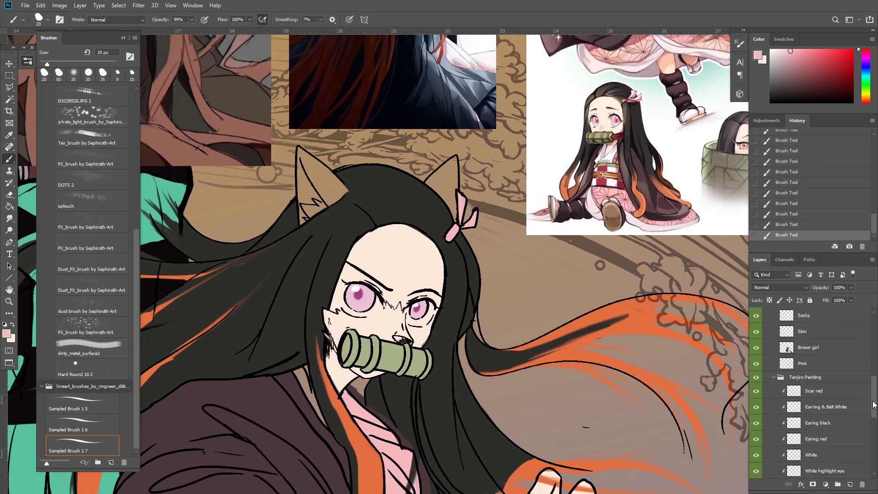
scroll(860, 388, down, 5)
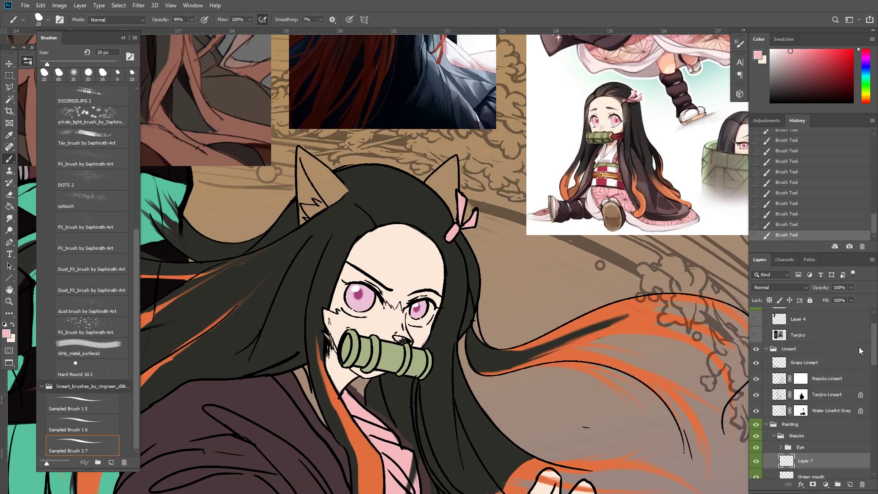
click(827, 396)
key(d)
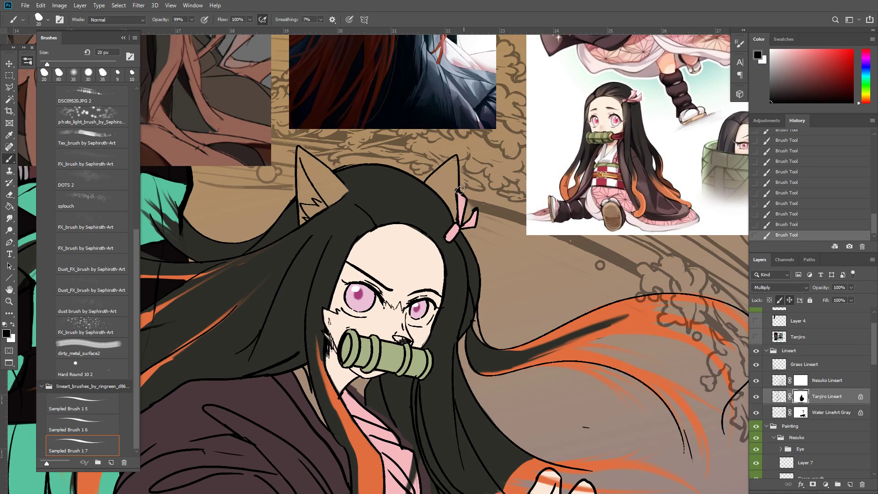
click(823, 412)
alt+click(608, 287)
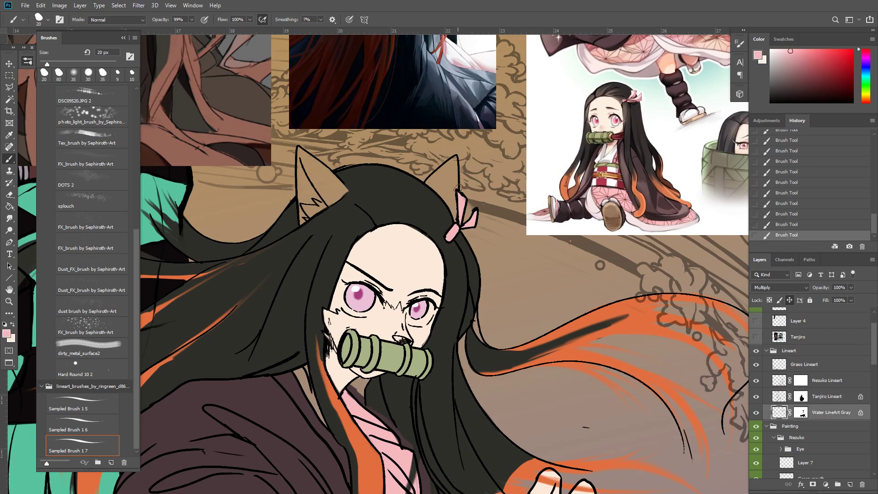
click(801, 412)
key(d)
key(x)
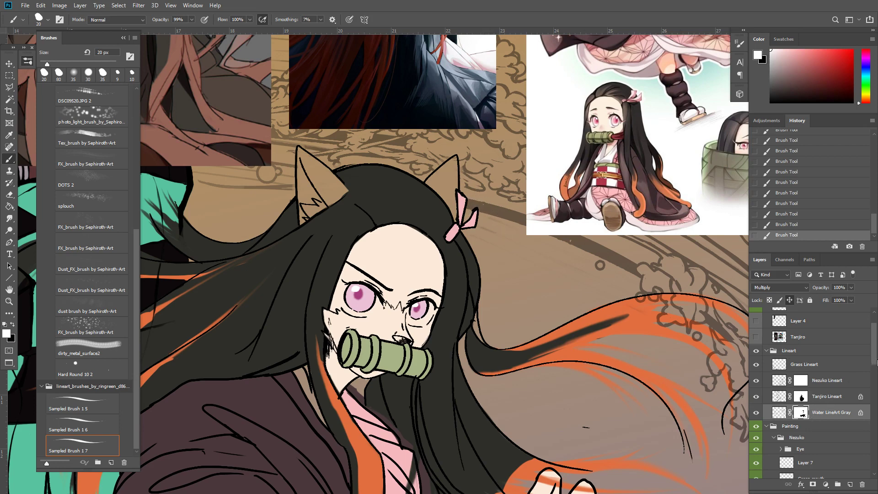
Select Layer 7 and toggle its visibility off and on to check the ribbon's pink paint
drag(876, 361, 877, 405)
click(811, 369)
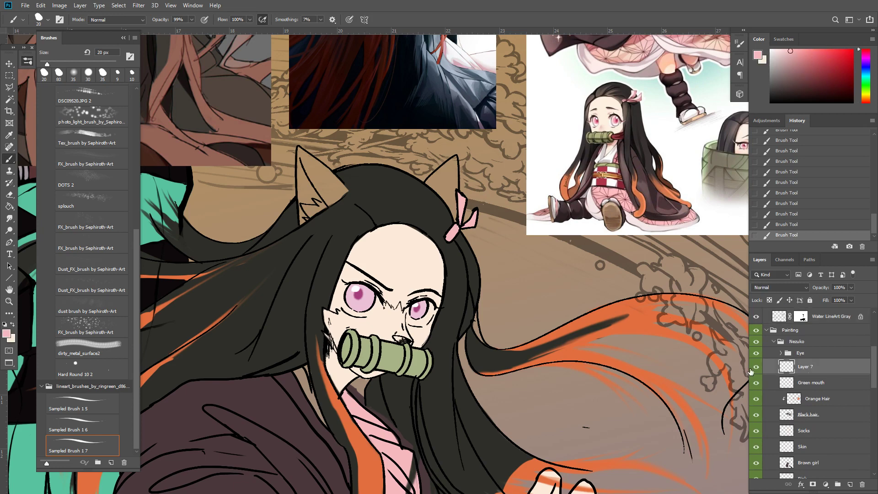
click(756, 367)
click(757, 368)
Shade the pink hair ribbon on Layer 7 using the Burn tool with a 20 px brush
drag(530, 278, 516, 319)
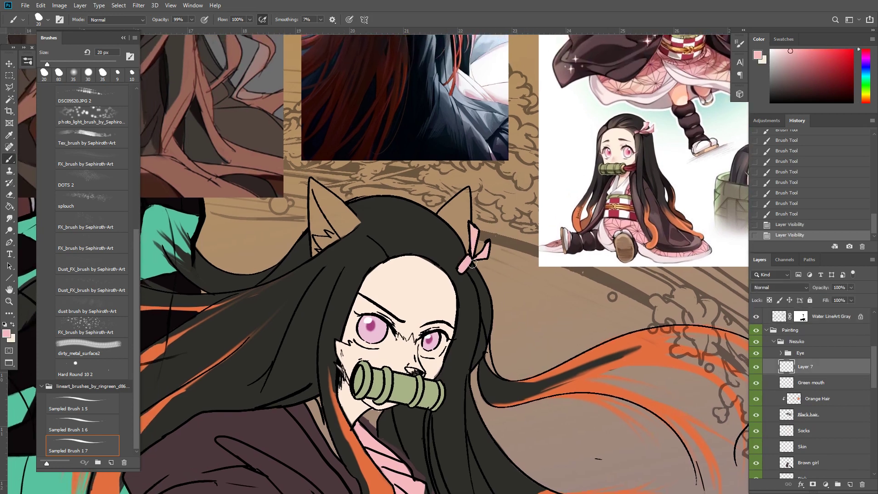
key(o)
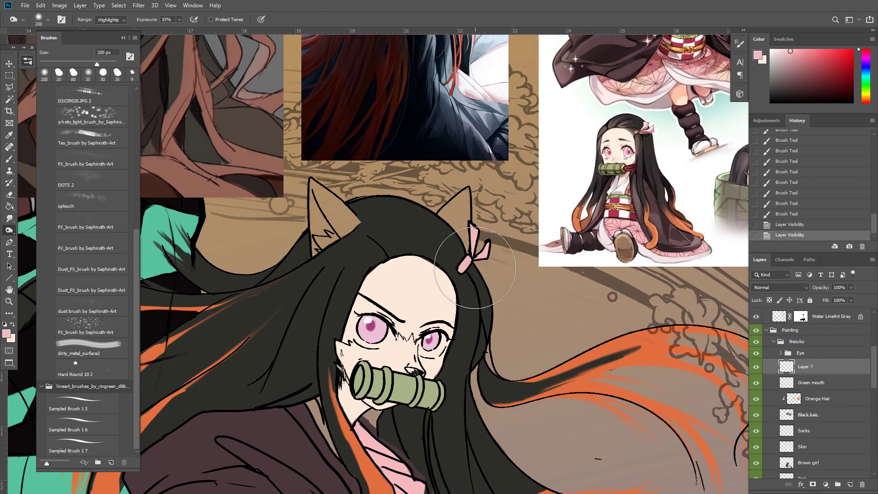
alt+right_click(473, 280)
mouse_move(472, 259)
mouse_down()
mouse_move(460, 274)
mouse_move(481, 254)
mouse_move(473, 261)
mouse_up()
mouse_move(475, 230)
mouse_down()
mouse_move(476, 251)
mouse_move(573, 288)
mouse_up()
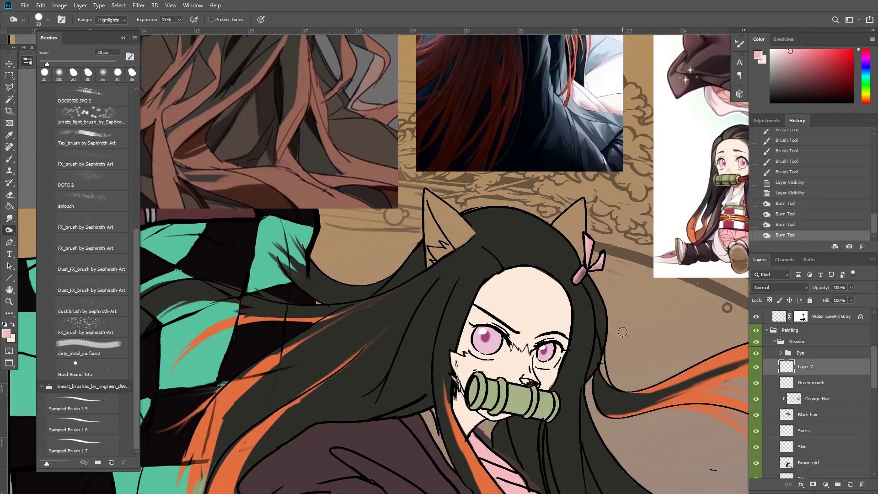
key(ctrl+minus)
key(ctrl+minus)
key(ctrl+minus)
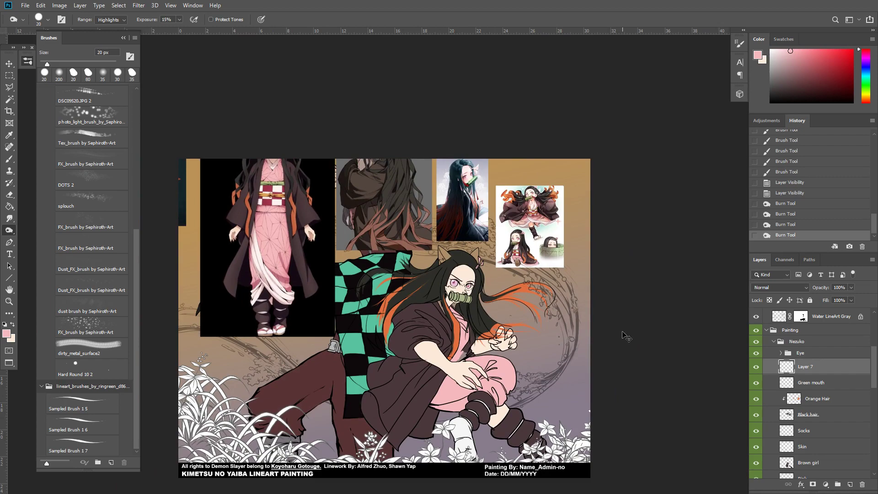
Sample the orange hair colour and paint the curved strands over Tanjiro's checkered haori on the Orange Hair layer
key(ctrl+plus)
key(ctrl+plus)
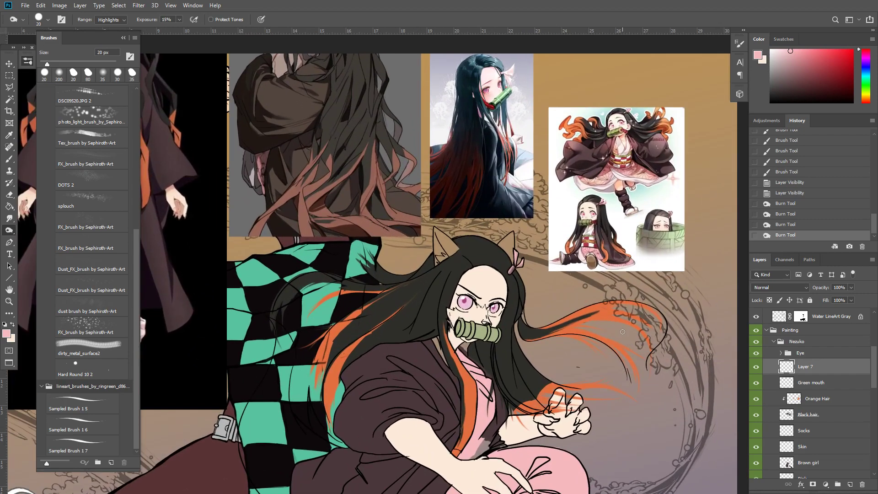
click(816, 398)
drag(350, 329, 428, 339)
key(b)
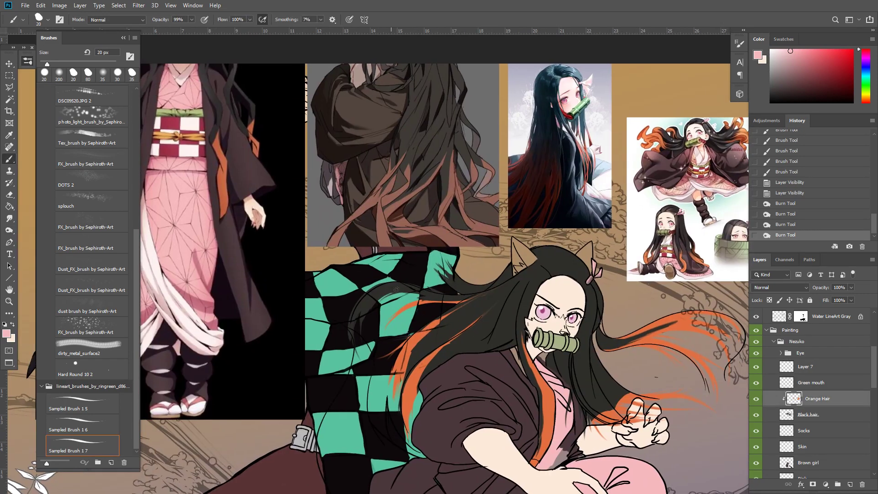
drag(404, 283, 361, 326)
key(ctrl+z)
alt+click(406, 341)
mouse_move(401, 285)
mouse_down()
mouse_move(373, 288)
mouse_move(353, 322)
mouse_up()
mouse_move(375, 282)
mouse_down()
mouse_move(353, 332)
mouse_move(369, 289)
mouse_move(417, 295)
mouse_up()
drag(407, 288, 425, 293)
mouse_move(409, 288)
mouse_down()
mouse_move(429, 296)
mouse_move(407, 286)
mouse_move(416, 293)
mouse_move(345, 300)
mouse_up()
key(r)
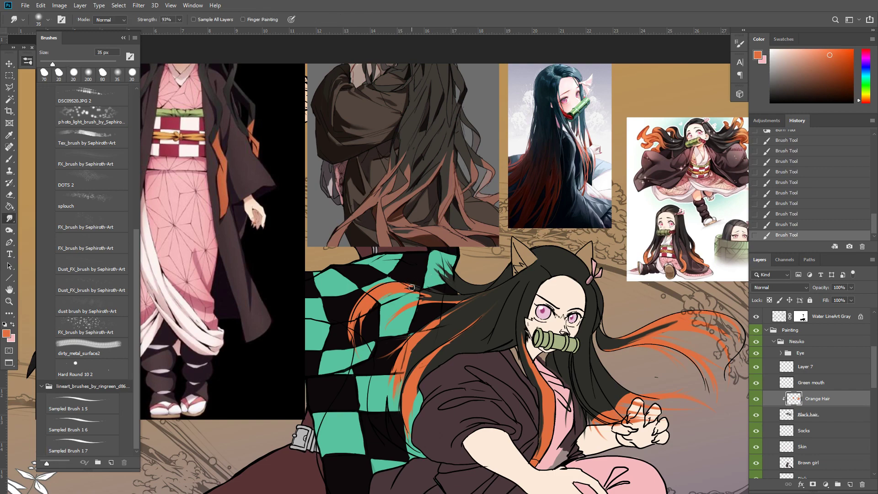
drag(405, 286, 397, 289)
key(ctrl+z)
Refine the start of the orange strands over the haori with a 15 px brush and trim the excess with the Eraser
key(b)
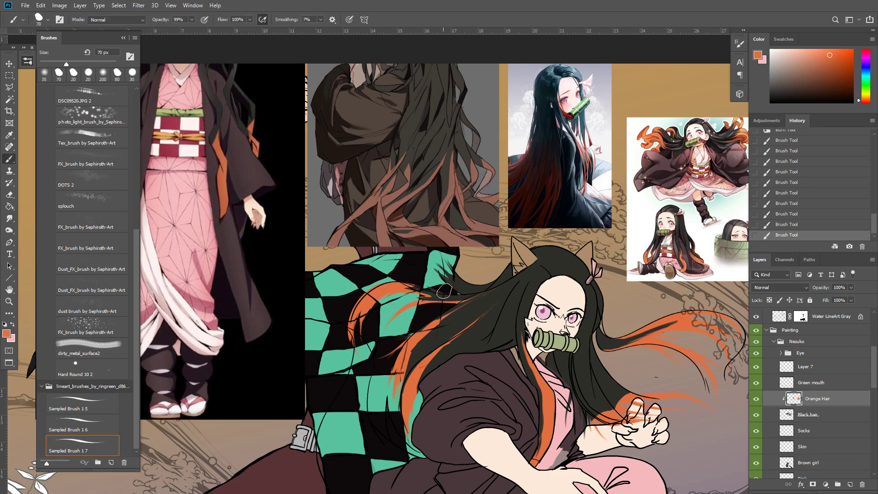
key(bracketleft)
key(bracketleft)
key(bracketleft)
key(bracketleft)
key(e)
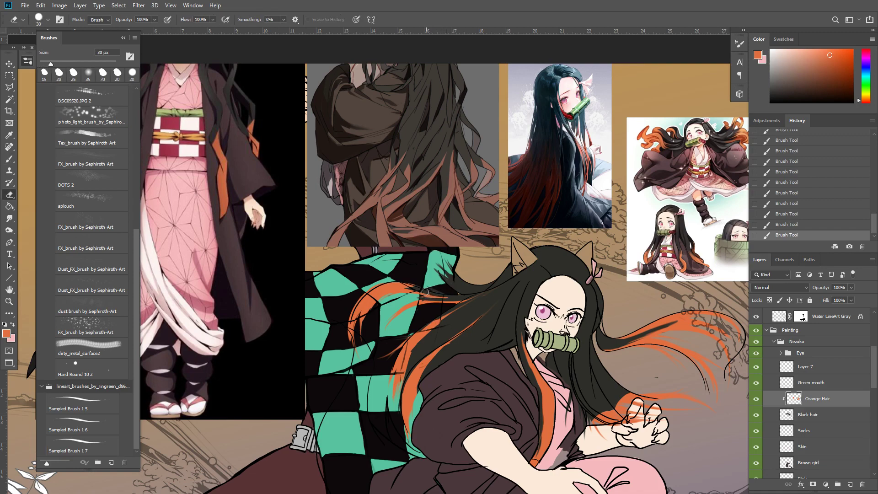
drag(442, 295, 392, 285)
key(b)
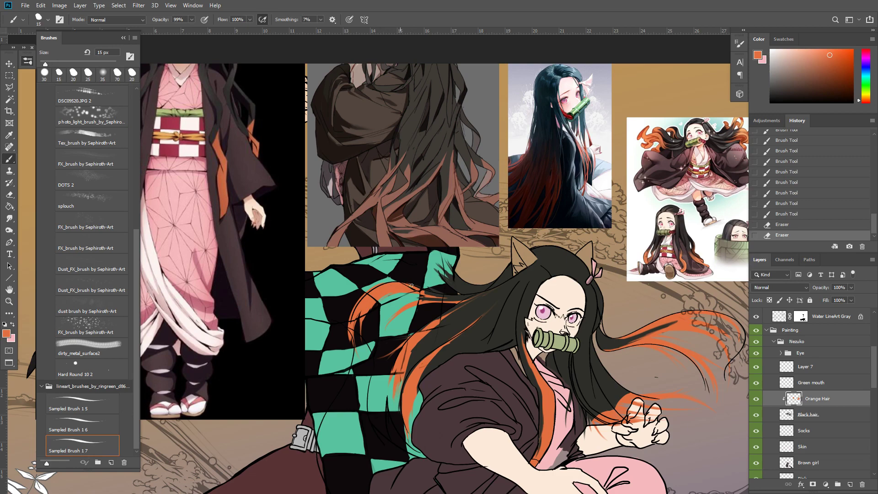
mouse_move(438, 297)
mouse_down()
mouse_move(458, 293)
mouse_move(445, 299)
mouse_move(410, 282)
mouse_move(445, 293)
mouse_up()
key(e)
key(b)
Paint the upper loose hair tips over the haori orange and smudge them into Nezuko's black hair
drag(444, 262, 414, 257)
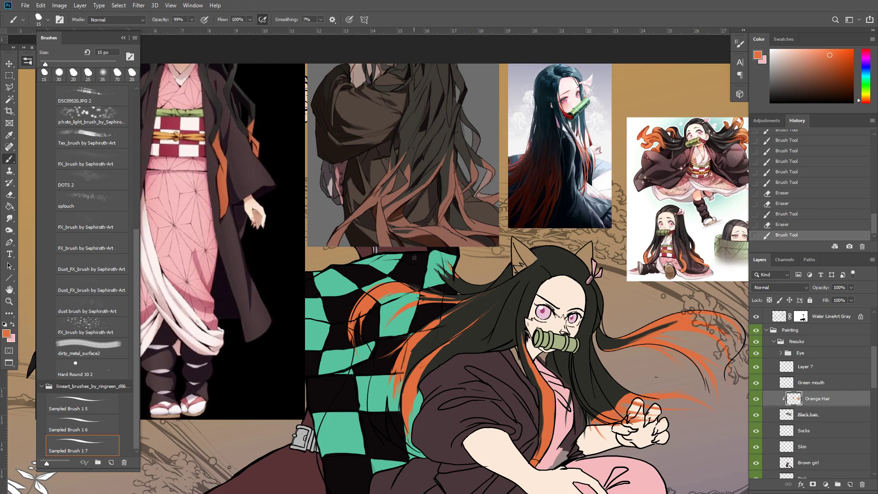
key(bracketright)
key(bracketright)
key(bracketright)
mouse_move(455, 285)
mouse_down()
mouse_move(483, 282)
mouse_move(481, 290)
mouse_move(458, 287)
mouse_move(480, 293)
mouse_move(460, 288)
mouse_move(506, 280)
mouse_move(471, 288)
mouse_up()
key(r)
key(e)
key(r)
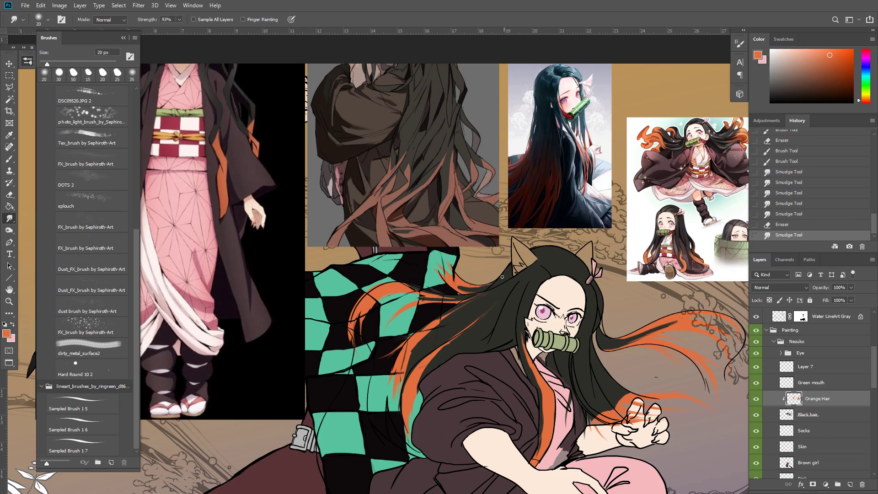
mouse_move(517, 270)
mouse_down()
mouse_move(456, 283)
mouse_move(486, 289)
mouse_up()
drag(503, 282, 434, 291)
Touch up the orange where the loose strands meet the black hair by painting, smudging and erasing
key(b)
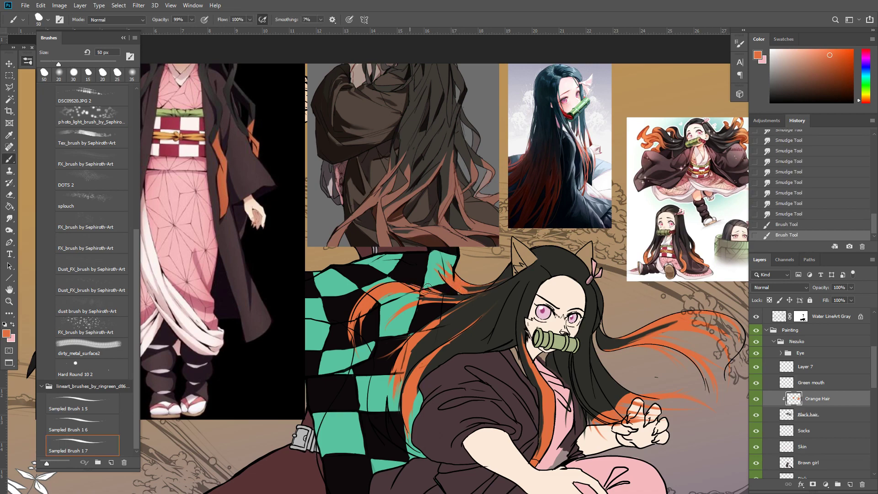
click(434, 290)
key(r)
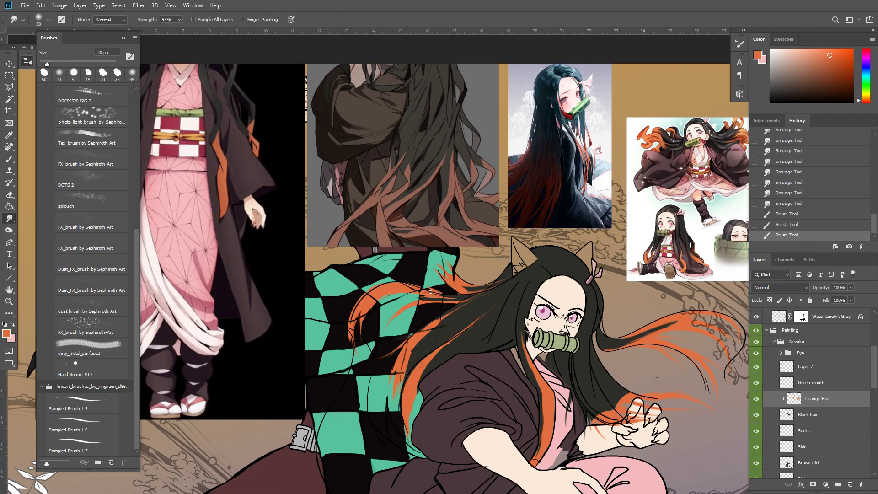
drag(435, 291, 434, 293)
mouse_move(436, 292)
mouse_down()
mouse_move(424, 291)
mouse_move(468, 286)
mouse_up()
key(e)
drag(595, 266, 501, 262)
Paint orange streaks along the hair lock above Nezuko's raised hand with a 50 px brush
key(b)
drag(543, 384, 536, 372)
mouse_move(543, 378)
mouse_down()
mouse_move(530, 363)
mouse_move(547, 393)
mouse_move(532, 352)
mouse_move(529, 368)
mouse_move(524, 334)
mouse_up()
click(529, 362)
click(542, 356)
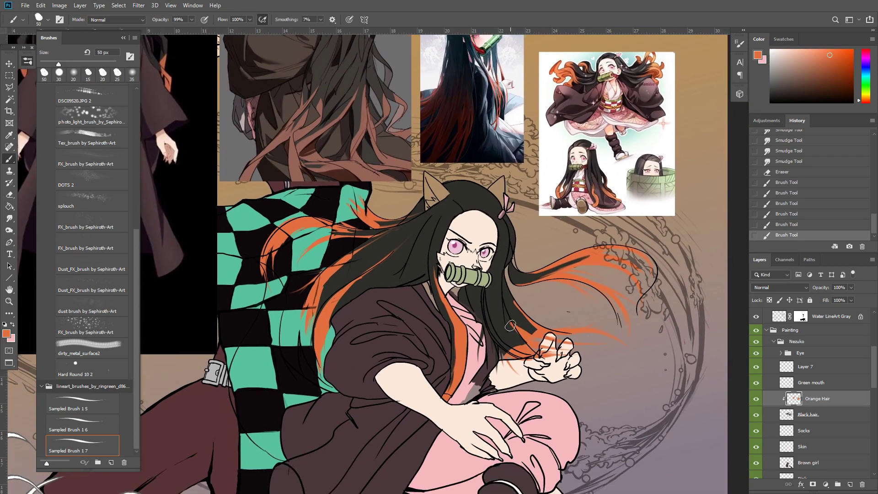
click(508, 321)
click(508, 321)
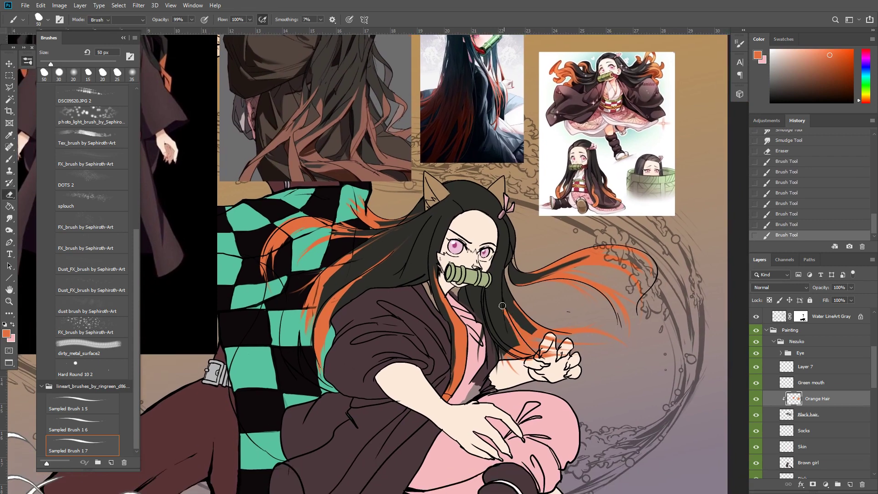
Trim the new orange streaks above Nezuko's raised hand using a 30 px Eraser
key(e)
click(506, 316)
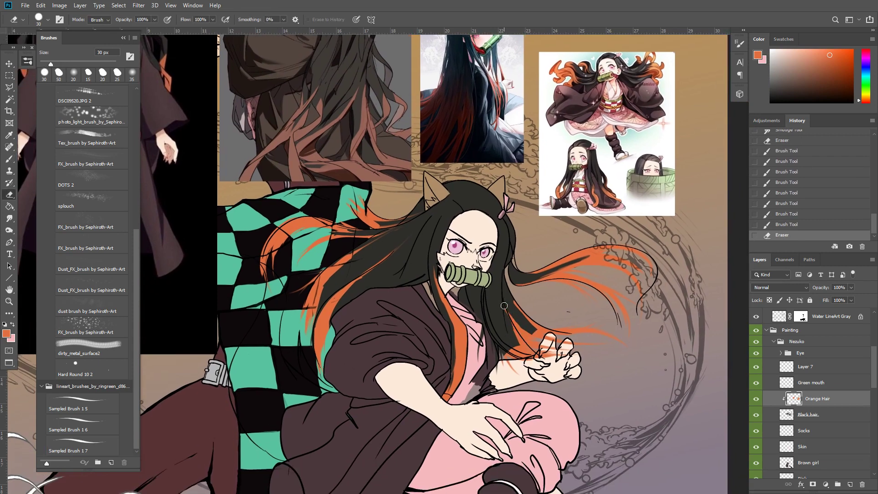
click(531, 334)
key(b)
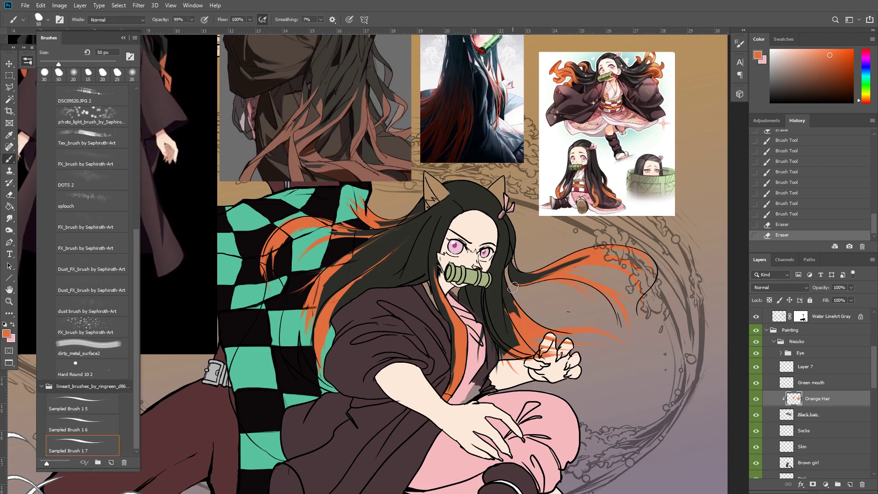
Add 50 px orange streaks to the hair lock between Nezuko's face and raised hand, and undo the last eraser stroke
mouse_move(514, 293)
mouse_down()
mouse_move(495, 300)
mouse_move(516, 356)
mouse_up()
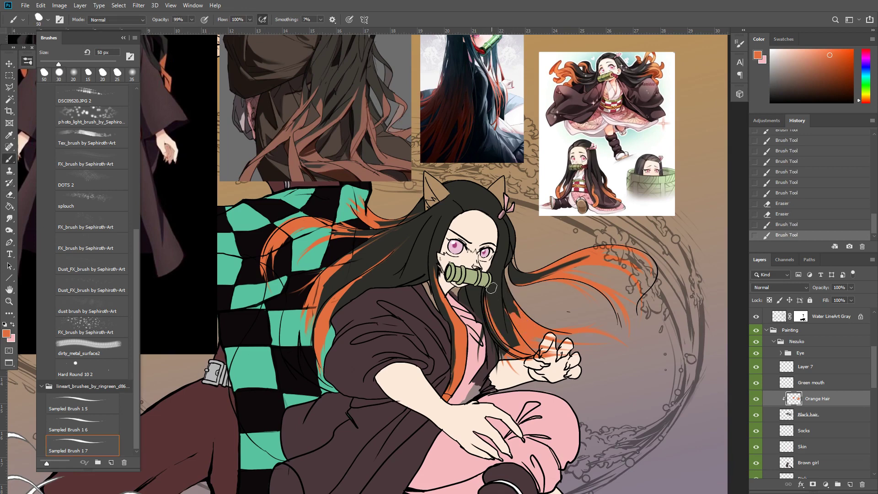
key(e)
mouse_move(488, 328)
mouse_down()
mouse_move(482, 294)
mouse_move(510, 353)
mouse_move(492, 335)
mouse_move(498, 392)
mouse_move(500, 330)
mouse_move(514, 343)
mouse_move(488, 317)
mouse_up()
key(b)
key(e)
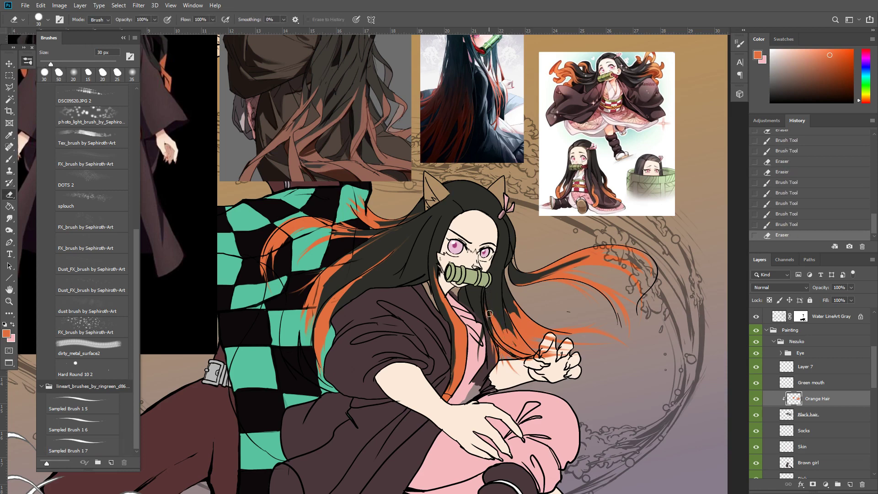
key(ctrl+z)
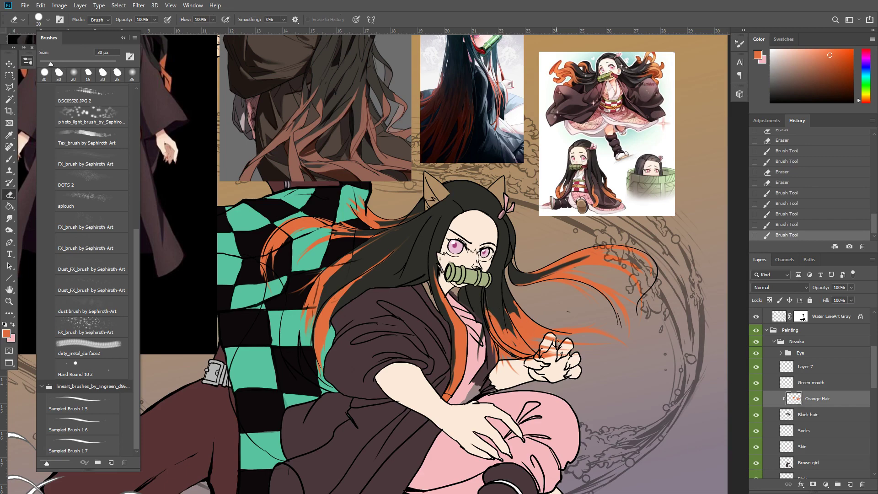
Check the Skin layer's coverage, try placing it above the Green mouth layer, and undo the reordering
mouse_move(535, 329)
mouse_down()
mouse_move(637, 231)
mouse_move(596, 252)
mouse_move(584, 277)
mouse_up()
key(b)
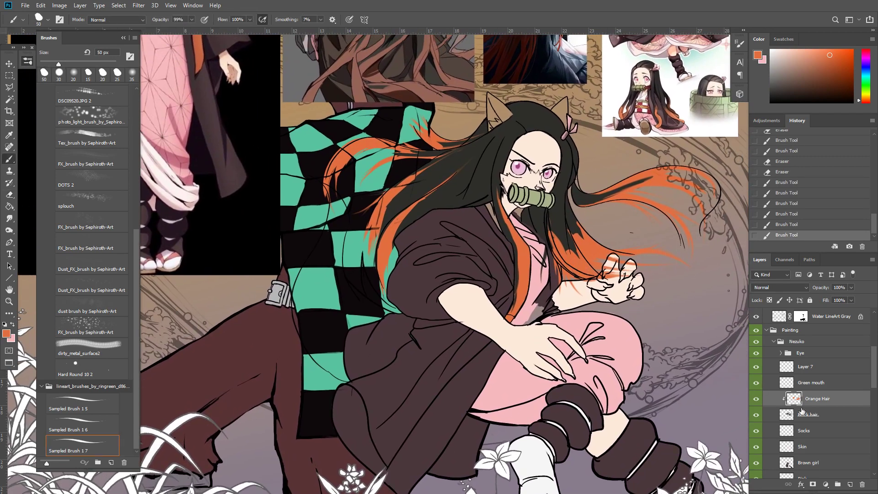
click(808, 446)
click(756, 447)
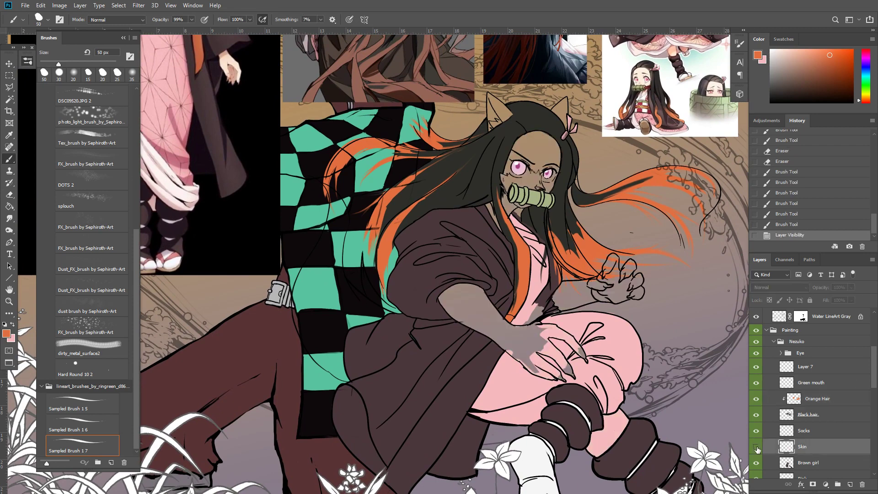
click(756, 447)
drag(816, 451, 820, 386)
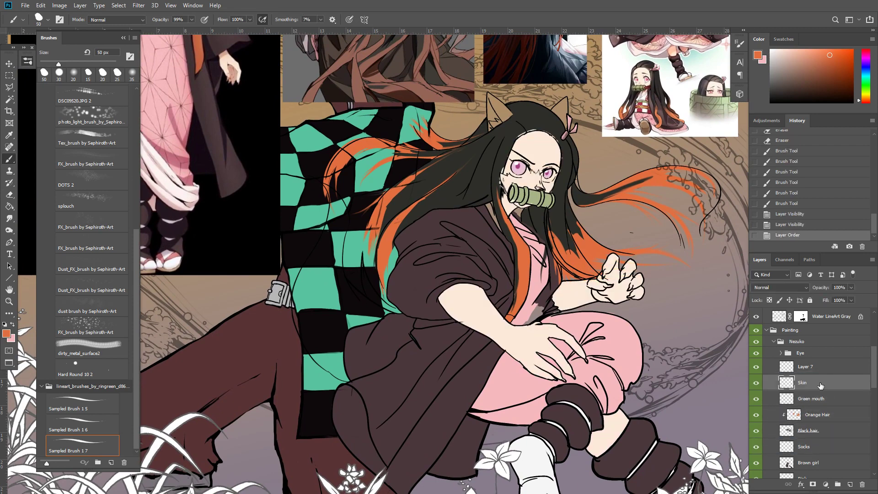
key(ctrl+z)
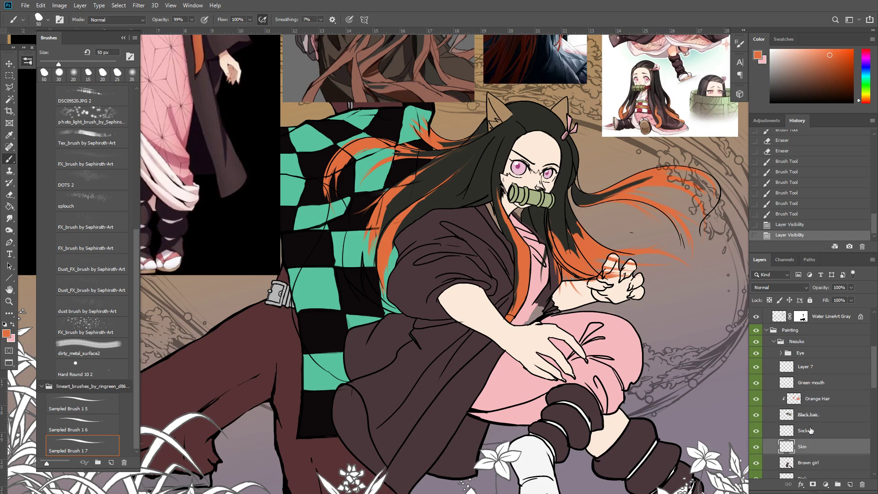
Try moving the Orange Hair and Black hair layers below the Skin layer, and undo the move
click(825, 405)
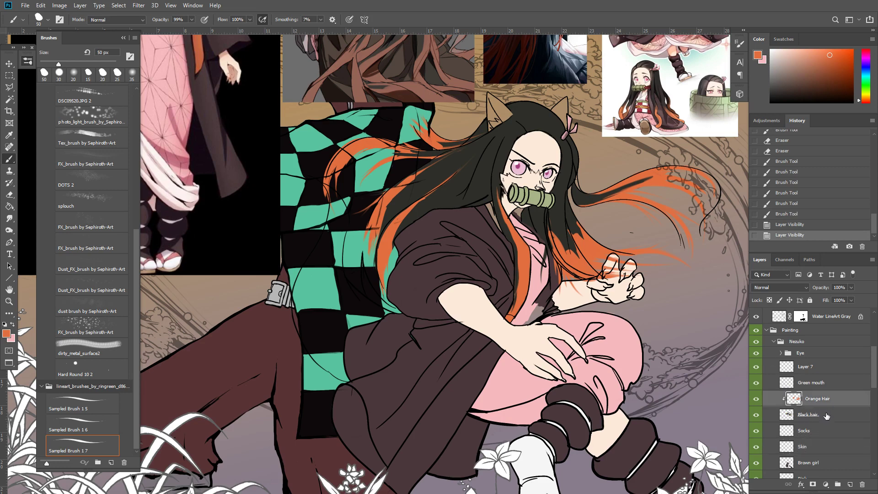
shift+click(836, 416)
drag(835, 415, 821, 453)
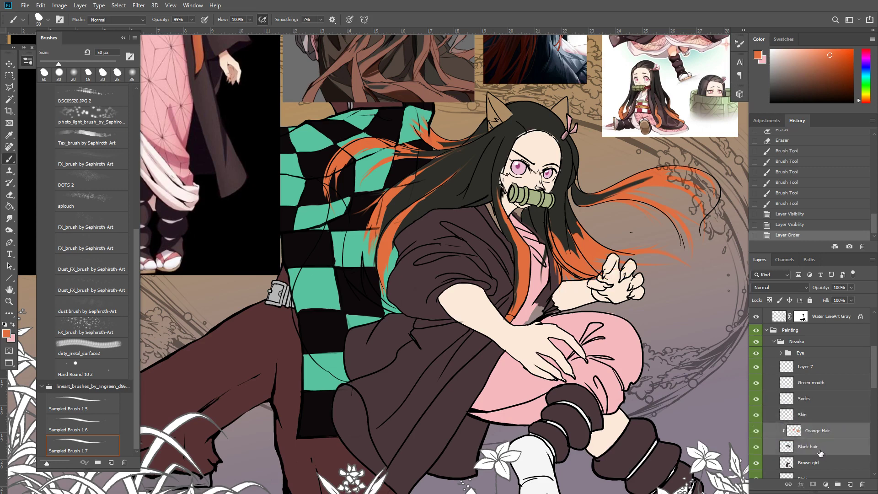
key(ctrl+z)
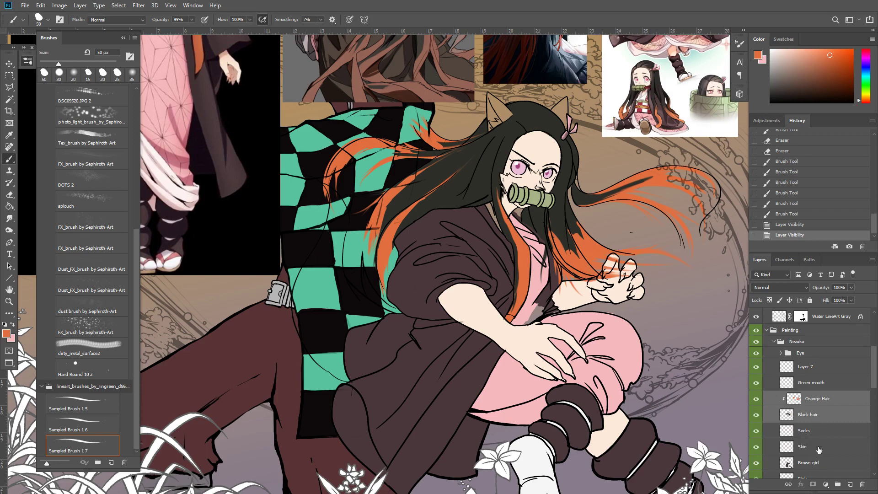
Select the skin areas of Nezuko's raised hand and forearm on the Skin layer with the Magic Wand
click(819, 448)
key(w)
click(615, 288)
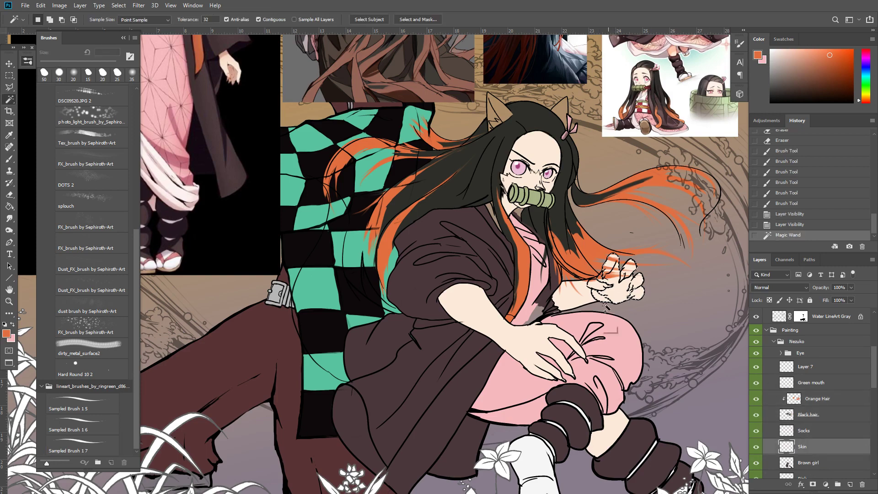
shift+click(572, 307)
shift+click(596, 286)
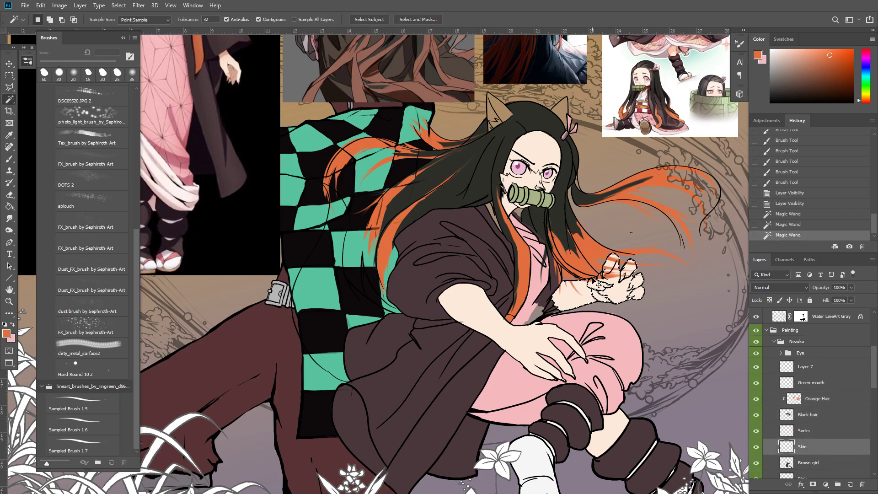
scroll(598, 285, up, 4)
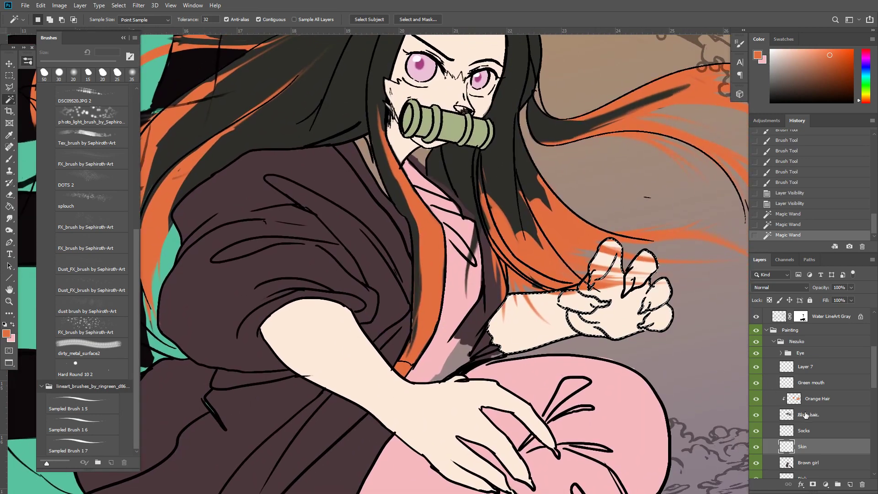
Add a layer mask to Orange Hair from the hand selection and invert it so the hand area is masked out
click(821, 400)
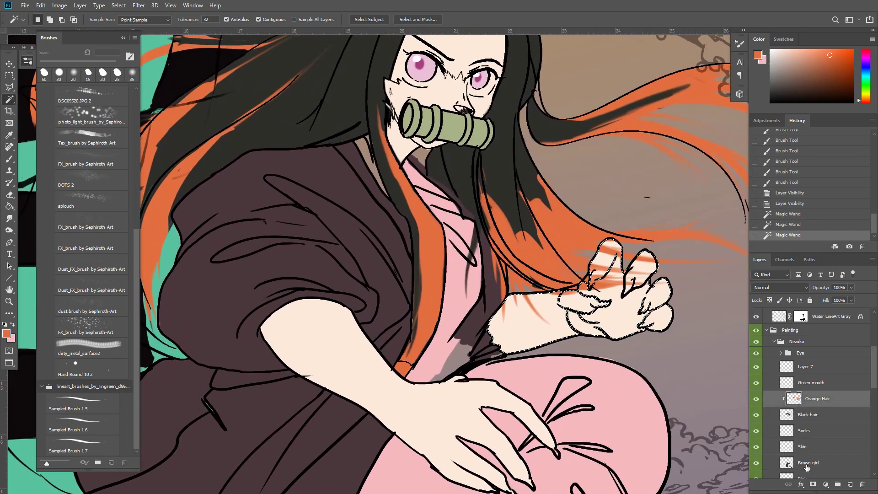
click(812, 485)
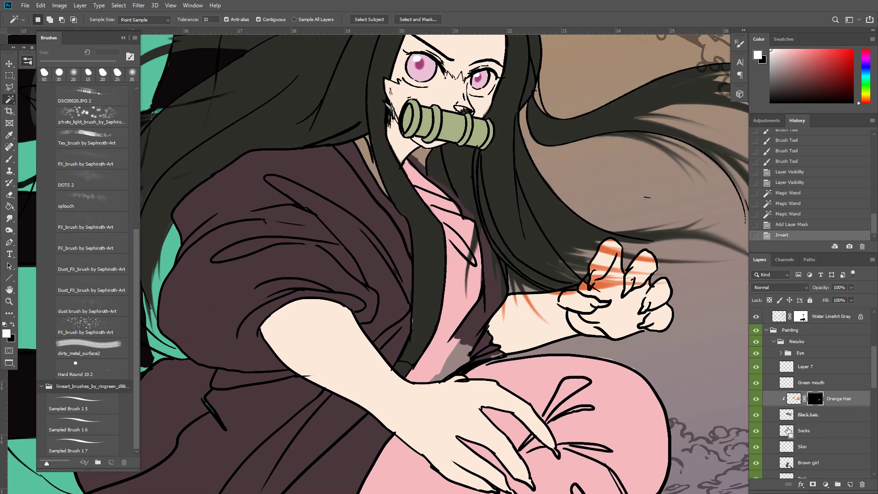
key(ctrl+i)
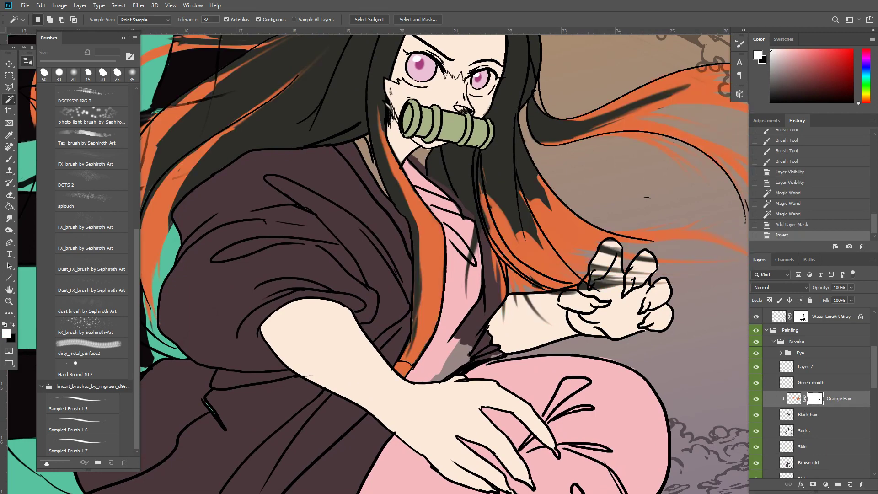
Group the Orange Hair and Black hair layers and name the group Hair
shift+click(835, 416)
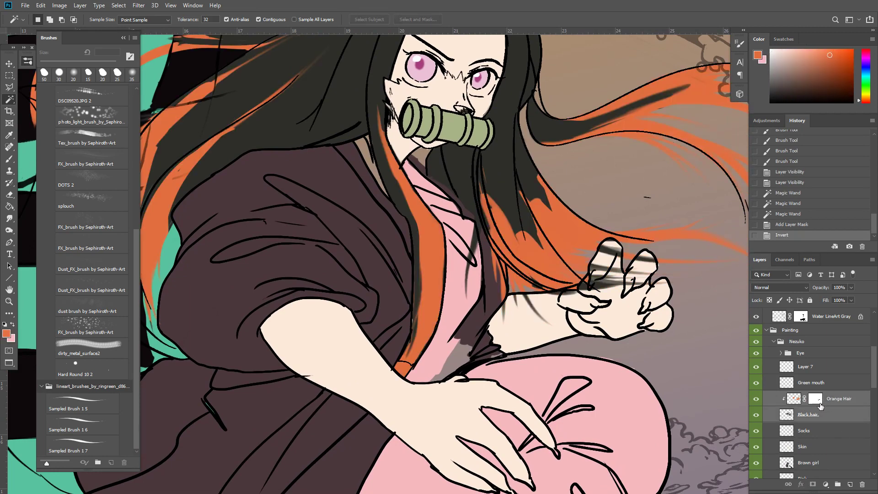
key(ctrl+g)
double_click(806, 396)
text(H)
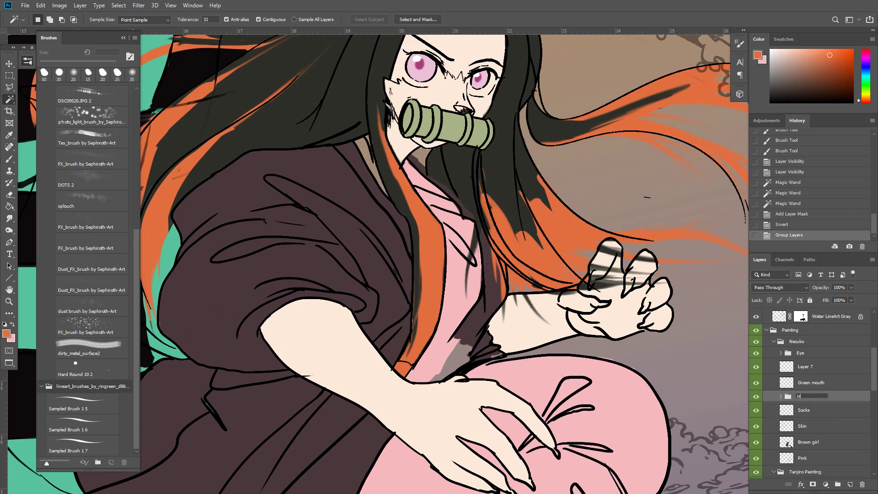
text(air)
key(Return)
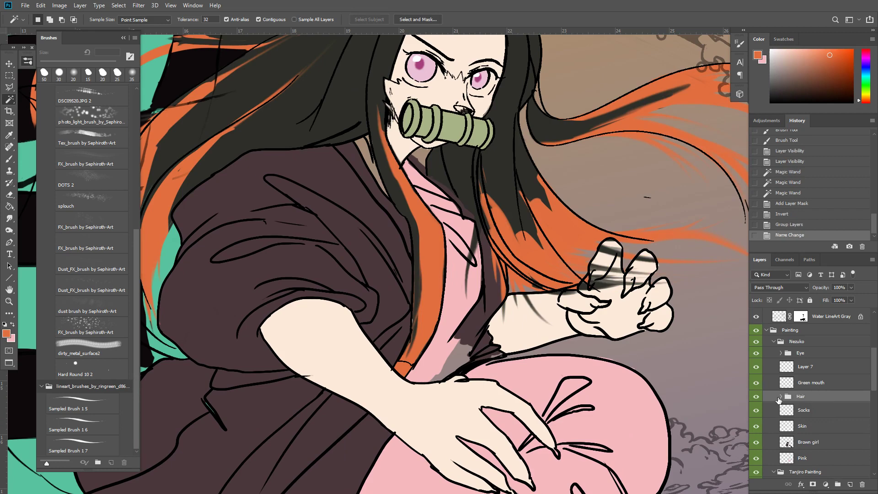
Move the mask from Orange Hair to the Hair group and paint black on it around the raised hand at 25 px
click(782, 397)
drag(819, 416, 821, 398)
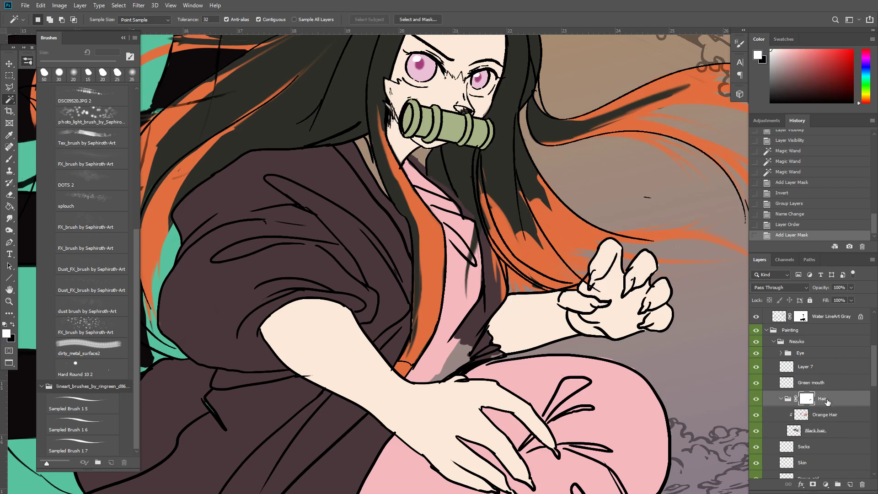
key(b)
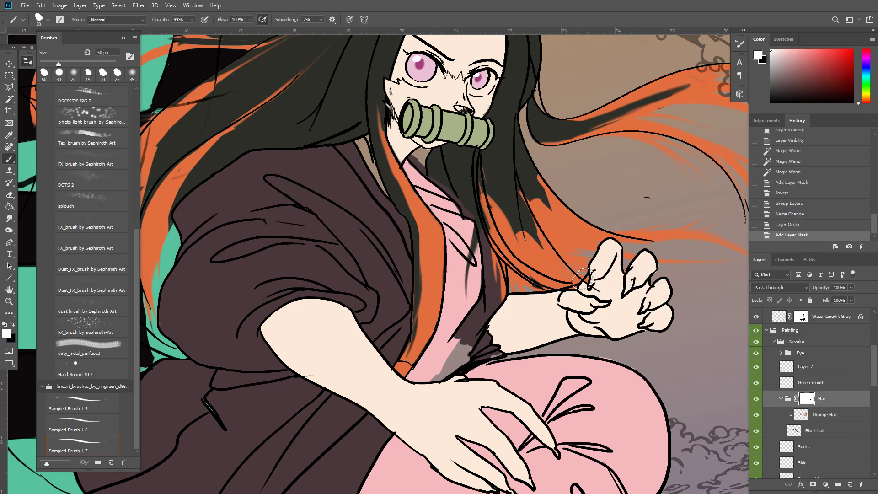
key(x)
key(bracketleft)
key(bracketleft)
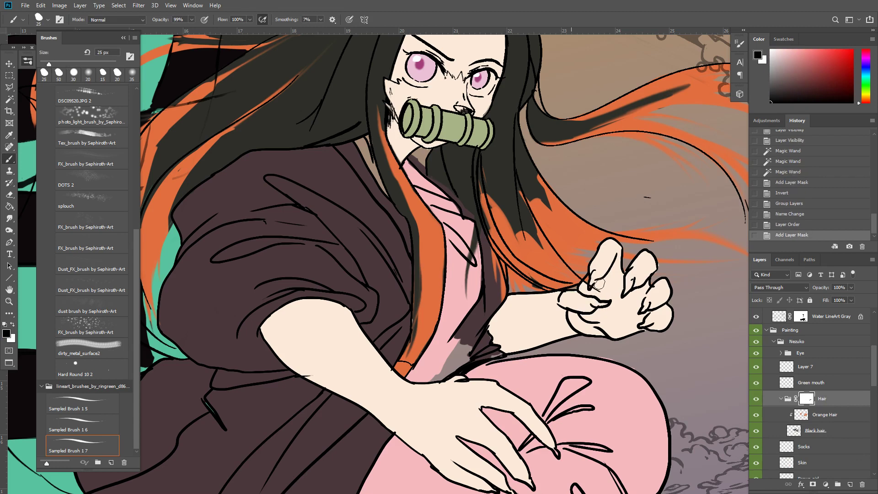
drag(613, 280, 525, 307)
Check the Orange Hair layer by toggling its visibility, and paint orange strokes on it along the lock above the forearm
click(813, 418)
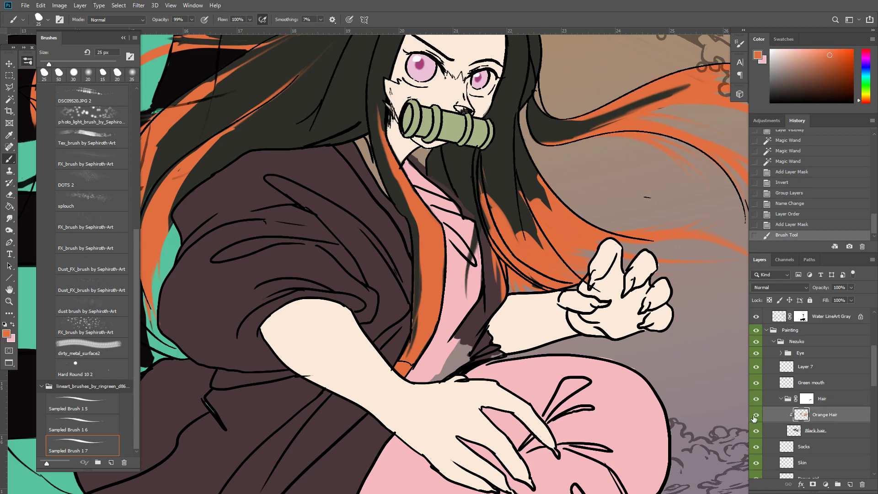
click(756, 414)
click(756, 415)
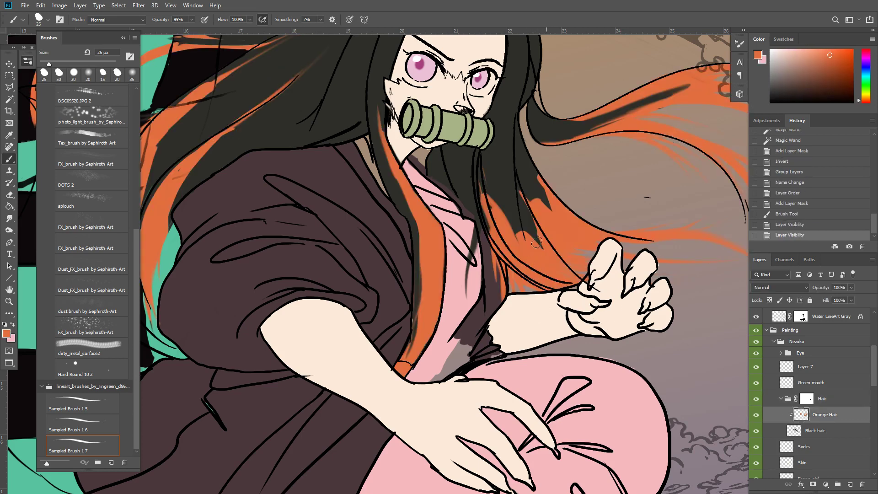
mouse_move(537, 242)
mouse_down()
mouse_move(550, 257)
mouse_move(545, 276)
mouse_up()
drag(505, 233, 517, 294)
Smudge the orange and black together along the lock beside the bamboo muzzle with a 20 px Smudge tool
scroll(504, 233, up, 3)
key(r)
drag(496, 255, 521, 300)
mouse_move(490, 251)
mouse_down()
mouse_move(523, 303)
mouse_move(508, 286)
mouse_up()
drag(526, 316, 502, 287)
drag(508, 329, 487, 271)
drag(498, 308, 479, 272)
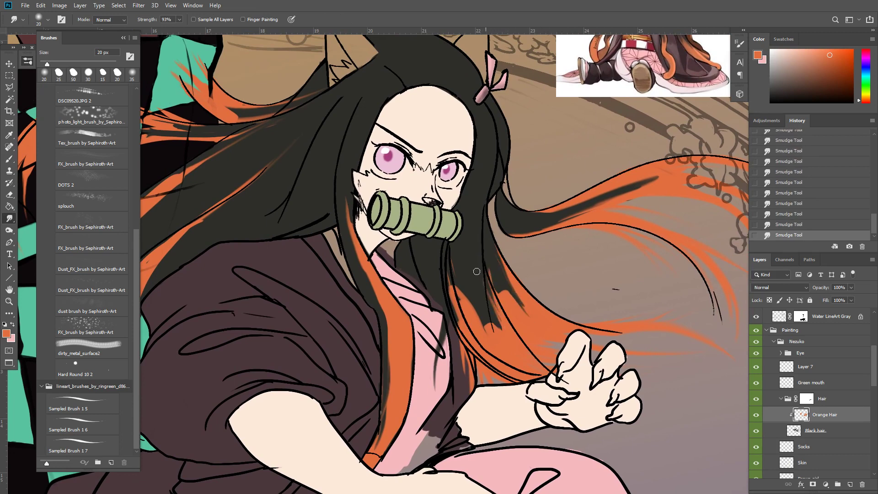
drag(506, 335, 512, 344)
mouse_move(501, 298)
mouse_down()
mouse_move(481, 255)
mouse_move(487, 263)
mouse_up()
drag(502, 296, 487, 261)
mouse_move(503, 292)
mouse_down()
mouse_move(482, 251)
mouse_move(499, 284)
mouse_up()
mouse_move(481, 243)
mouse_down()
mouse_move(491, 300)
mouse_move(478, 240)
mouse_up()
Erase a bit of orange near the top of the lock and smudge its outer edge down toward the hand
key(e)
mouse_move(478, 238)
mouse_down()
mouse_move(486, 291)
mouse_move(488, 254)
mouse_up()
key(r)
drag(507, 285, 502, 273)
mouse_move(507, 287)
mouse_down()
mouse_move(505, 279)
mouse_move(522, 306)
mouse_up()
drag(508, 286, 531, 316)
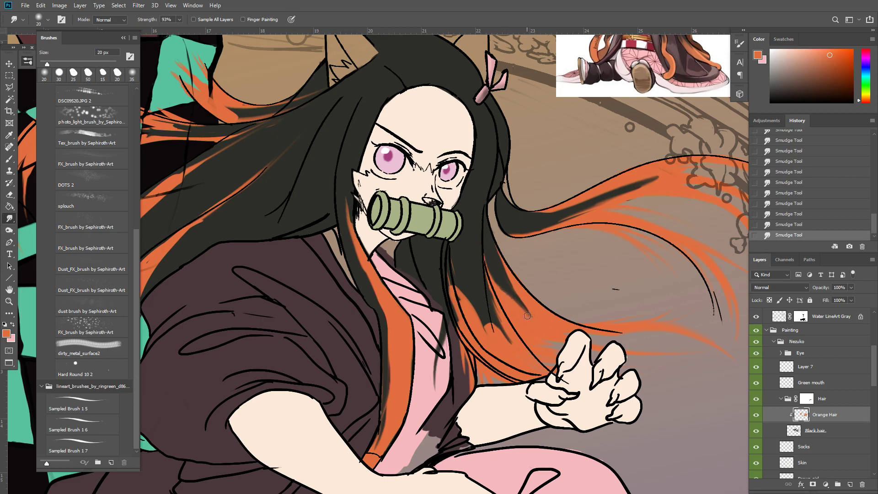
Paint 25 px orange strokes along the outer and inner edges of the lock above Nezuko's raised hand
key(b)
drag(500, 289, 543, 324)
drag(507, 264, 545, 323)
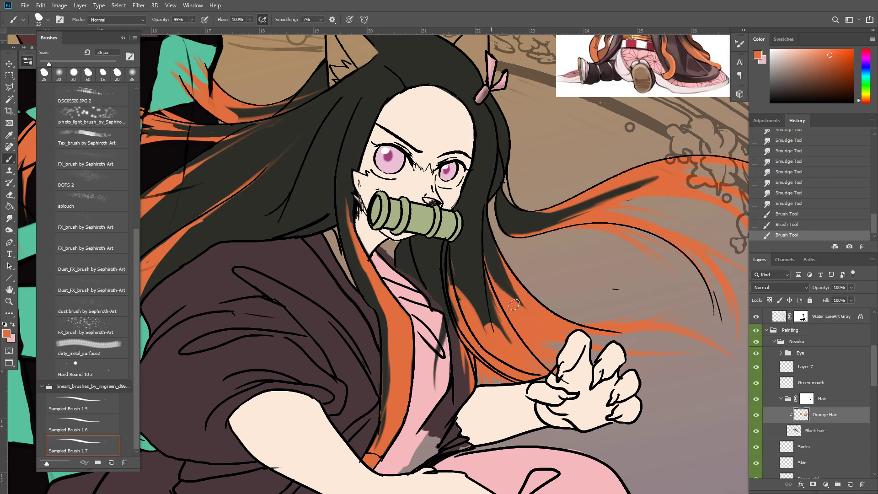
drag(492, 269, 548, 330)
drag(504, 288, 526, 314)
drag(496, 265, 534, 304)
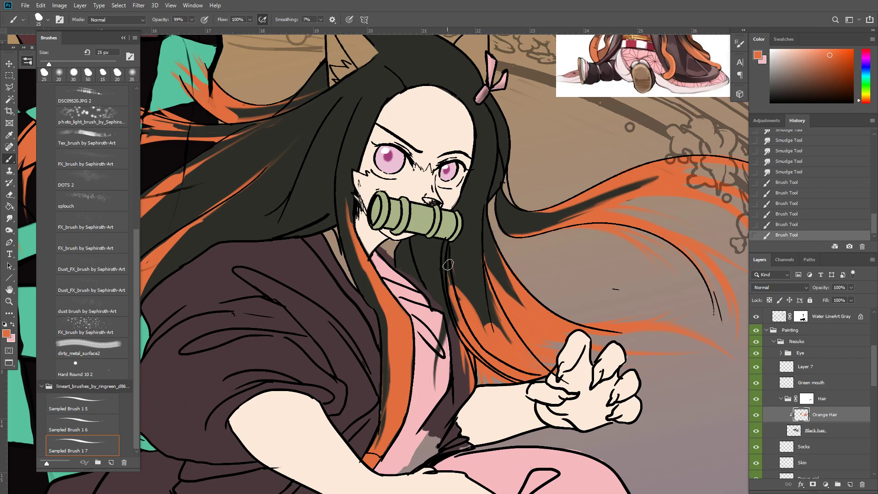
drag(451, 243, 458, 323)
drag(452, 297, 477, 352)
drag(444, 267, 453, 306)
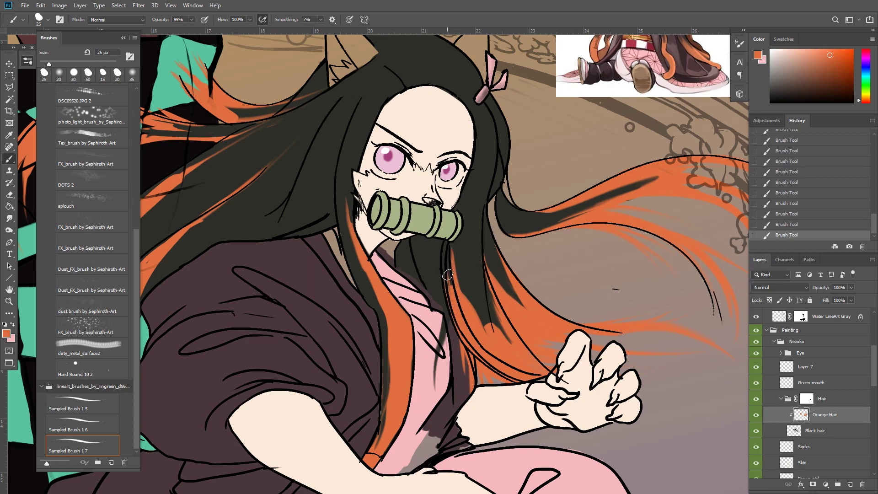
Trim the orange below the bamboo muzzle and in the middle of the lock with a 30 px Eraser
key(e)
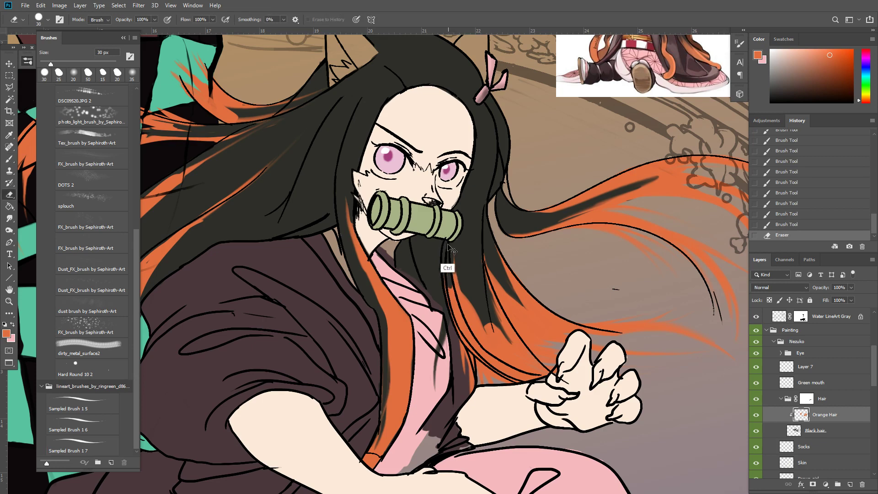
drag(451, 249, 450, 286)
drag(457, 239, 456, 241)
mouse_move(481, 316)
mouse_down()
mouse_move(471, 304)
mouse_move(494, 330)
mouse_up()
mouse_move(471, 270)
mouse_down()
mouse_move(488, 320)
mouse_move(490, 309)
mouse_move(516, 353)
mouse_up()
Repaint orange strands through the lower middle of the lock with the 25 px brush
key(b)
drag(488, 271, 521, 354)
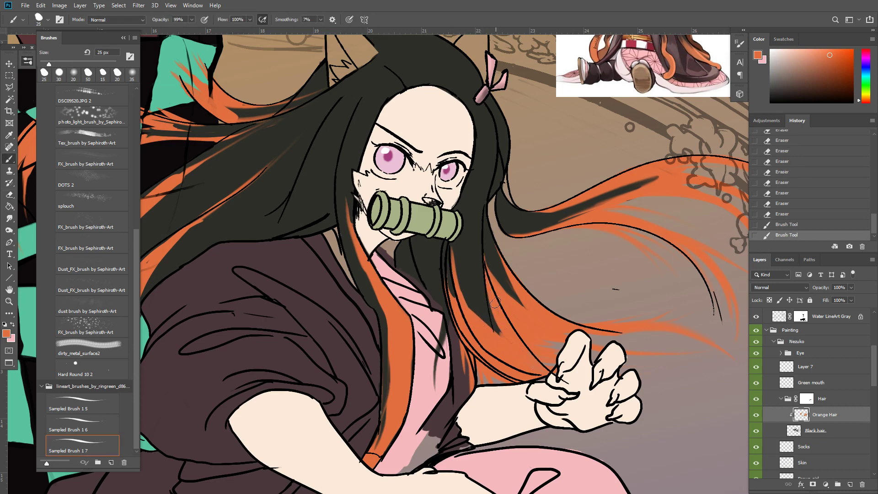
drag(495, 304, 530, 359)
drag(500, 320, 518, 357)
key(ctrl+minus)
key(ctrl+minus)
key(ctrl+minus)
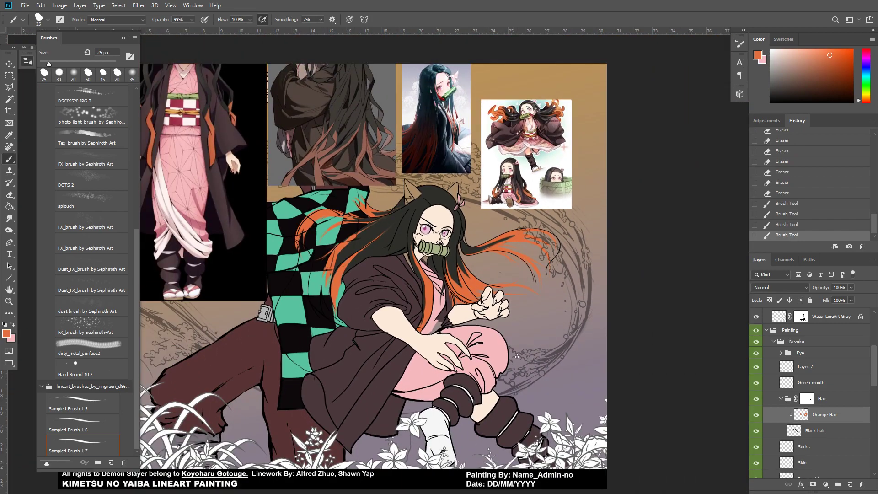
Check what the Brown girl layer holds by toggling its visibility, and make it the active layer
scroll(546, 244, left, 3)
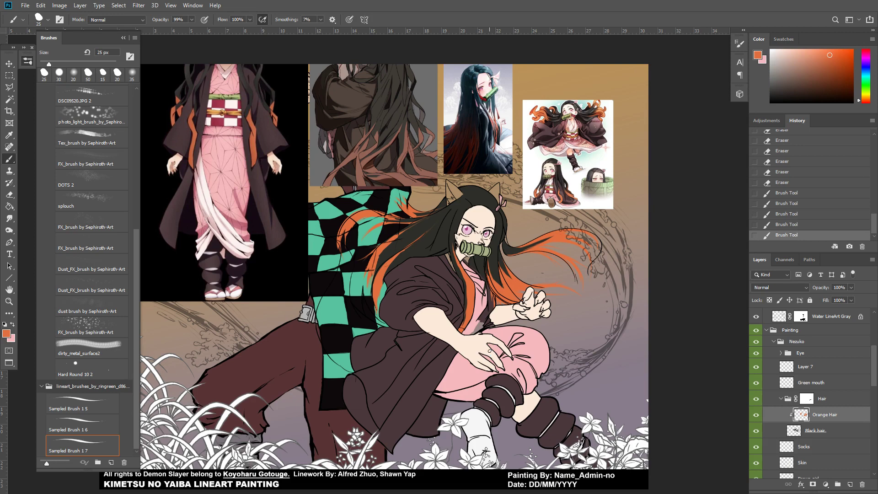
drag(489, 351, 510, 311)
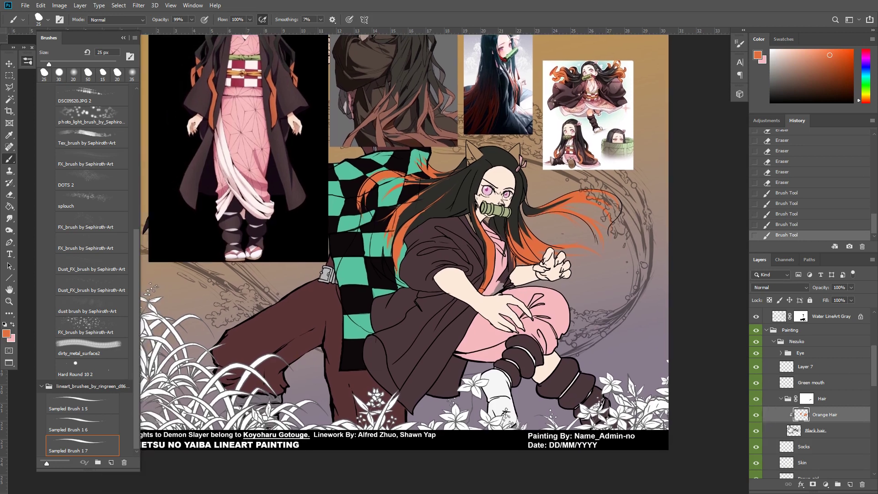
drag(873, 371, 873, 389)
click(821, 421)
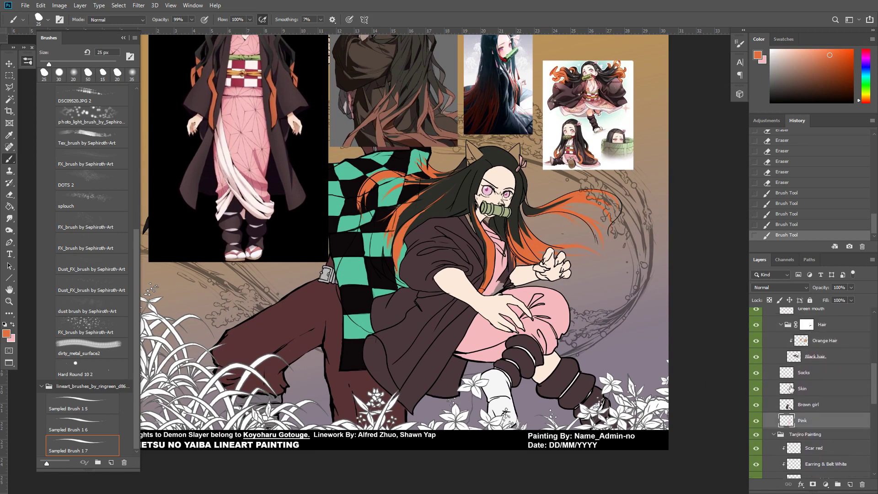
click(757, 406)
click(757, 406)
click(810, 405)
Smudge the brown robe's inner edge beside the pink kimono collar, above Nezuko's forearm, with the Smudge tool at 45 px
key(r)
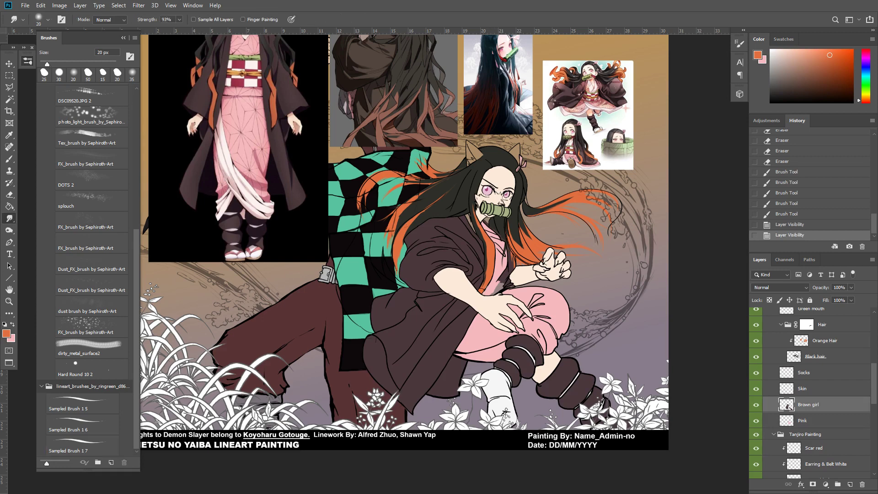
scroll(485, 290, up, 2)
key(bracketright)
key(bracketright)
key(bracketright)
key(bracketright)
key(bracketright)
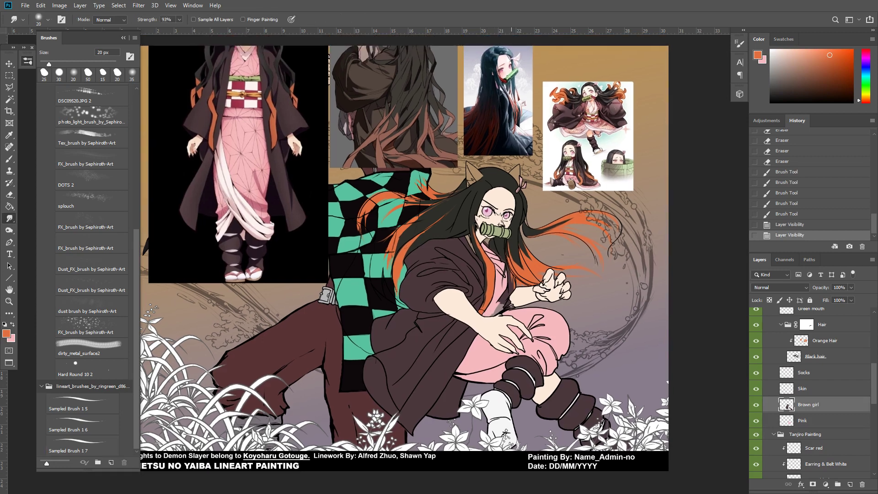
drag(503, 298, 491, 316)
drag(504, 303, 499, 313)
drag(499, 309, 494, 315)
drag(505, 301, 491, 315)
Smudge the lower end of the robe's inner edge down toward Nezuko's lap at 45 px
key(ctrl+plus)
key(ctrl+plus)
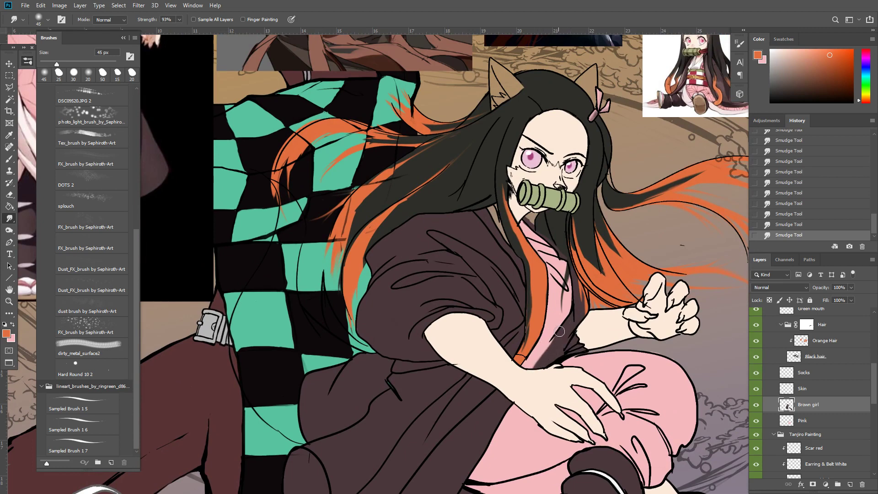
mouse_move(559, 334)
mouse_down()
mouse_move(533, 367)
mouse_move(545, 347)
mouse_up()
key(ctrl+minus)
key(ctrl+minus)
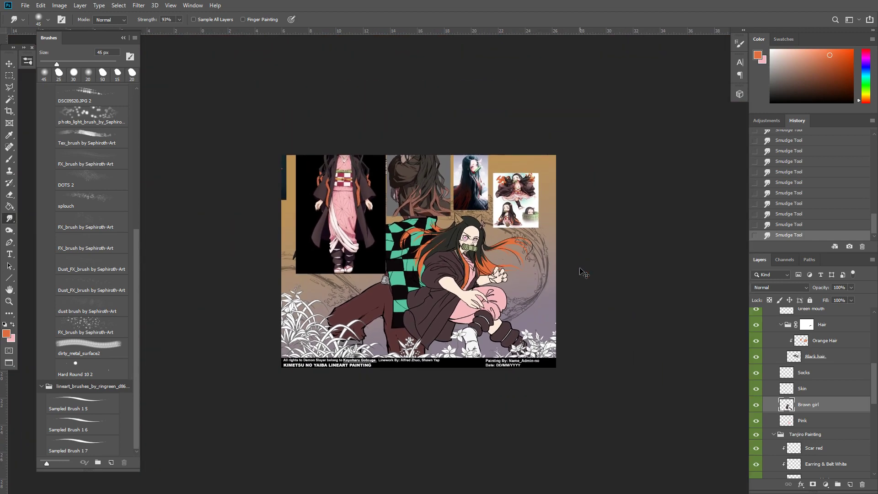
Paint 25 px orange strands on the Orange Hair layer along the hair falling behind Nezuko's shoulder
click(806, 340)
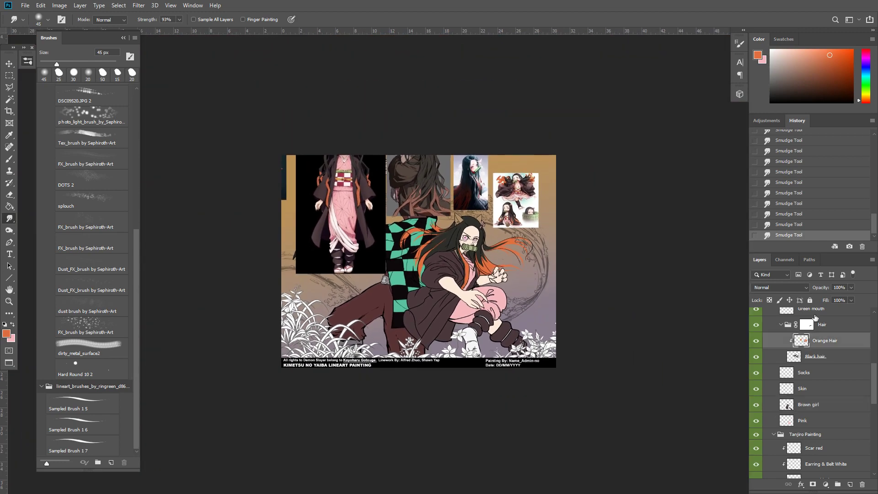
key(ctrl+plus)
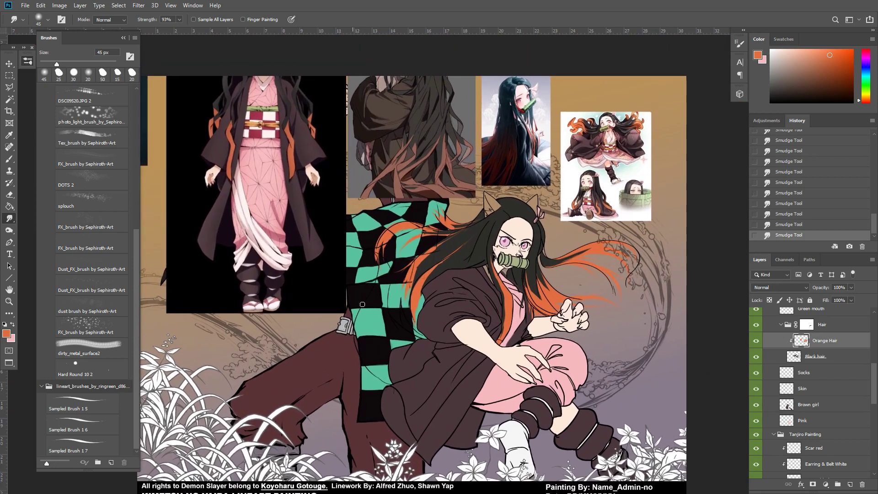
click(445, 274)
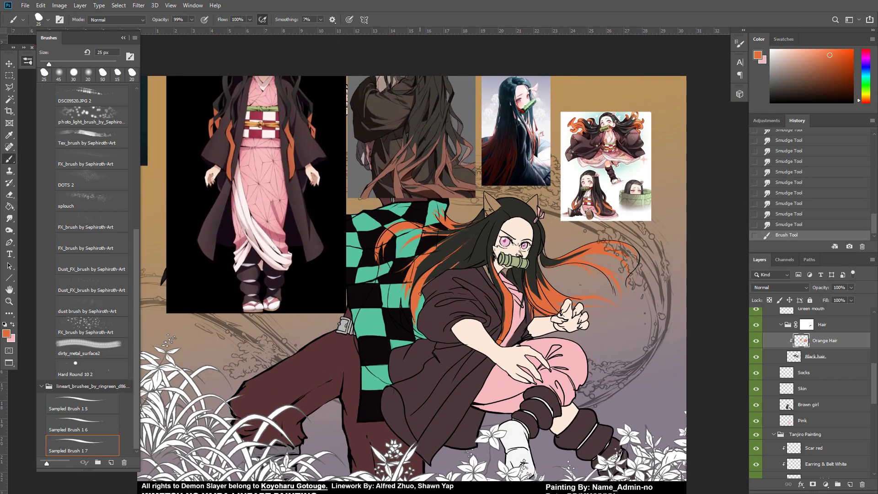
drag(423, 288, 435, 281)
click(437, 276)
Trim the upper tips of the orange strands above Nezuko's shoulder with a 30 px Eraser
key(e)
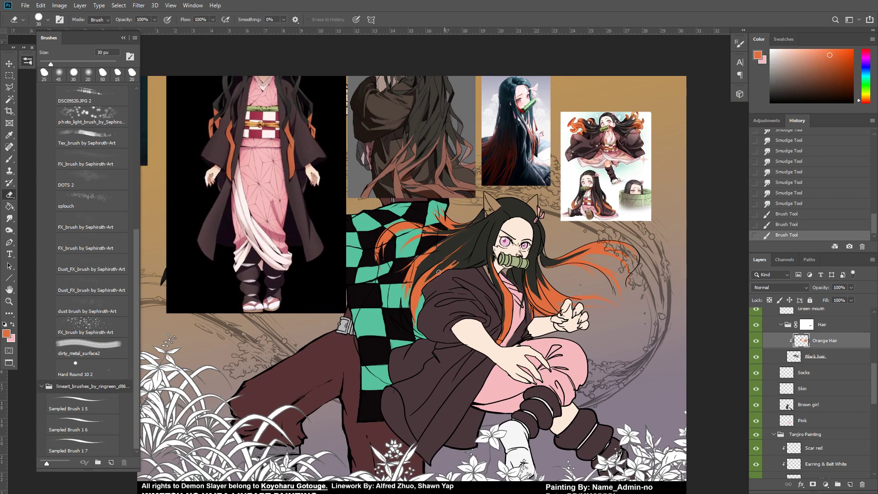
click(461, 261)
click(455, 262)
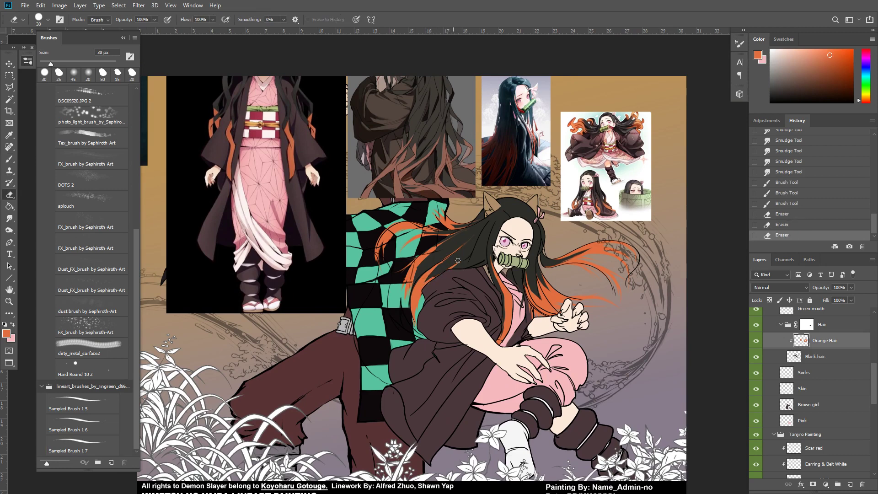
click(439, 277)
Add another 25 px orange stroke to the hair behind the shoulder and erase its upper end at 30 px
key(b)
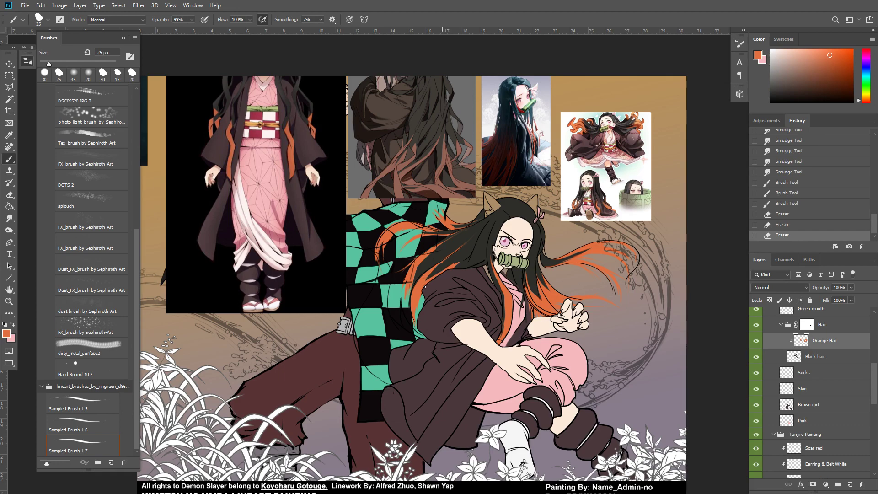
click(424, 278)
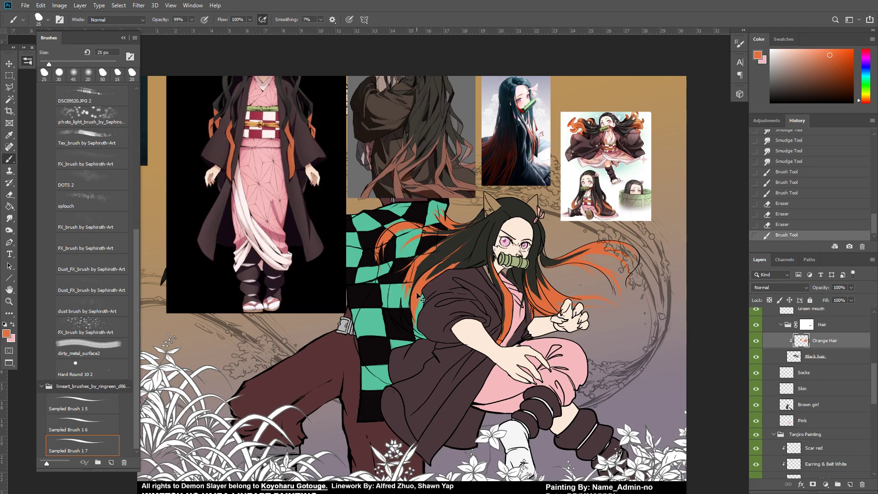
scroll(447, 266, up, 1)
key(e)
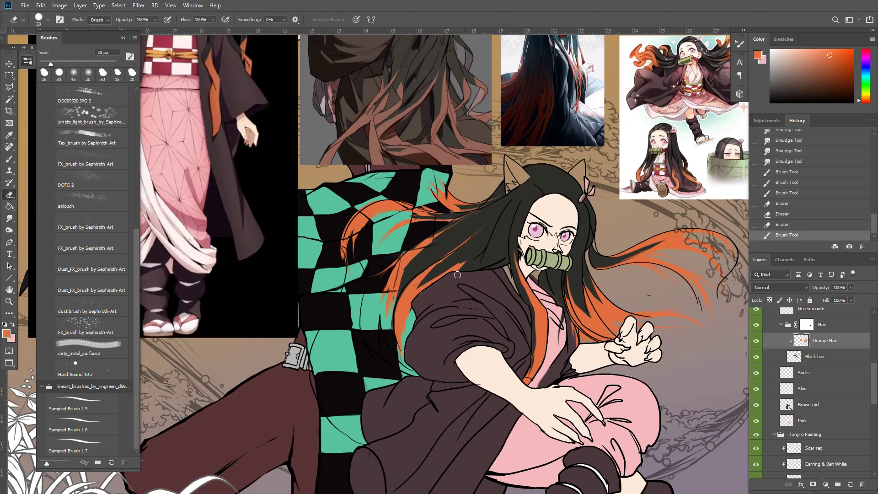
drag(450, 278, 466, 259)
Extend the orange strands up the hair over Nezuko's shoulder, thin their tips with the Eraser, and add a touch of orange higher up
key(b)
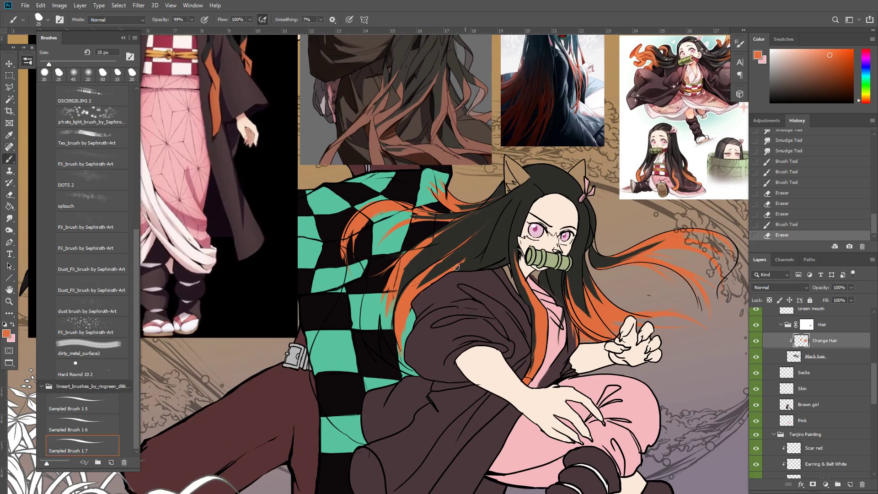
mouse_move(405, 298)
mouse_down()
mouse_move(461, 260)
mouse_move(442, 273)
mouse_up()
key(e)
drag(462, 259, 434, 272)
key(b)
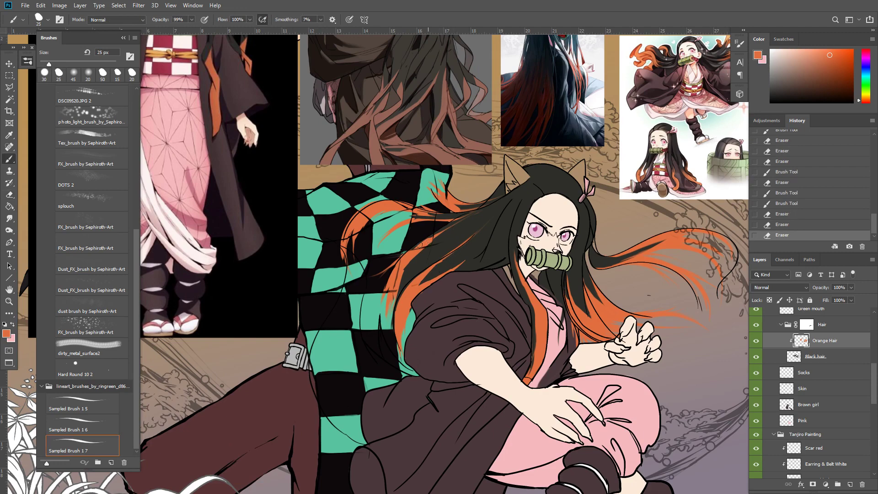
click(416, 247)
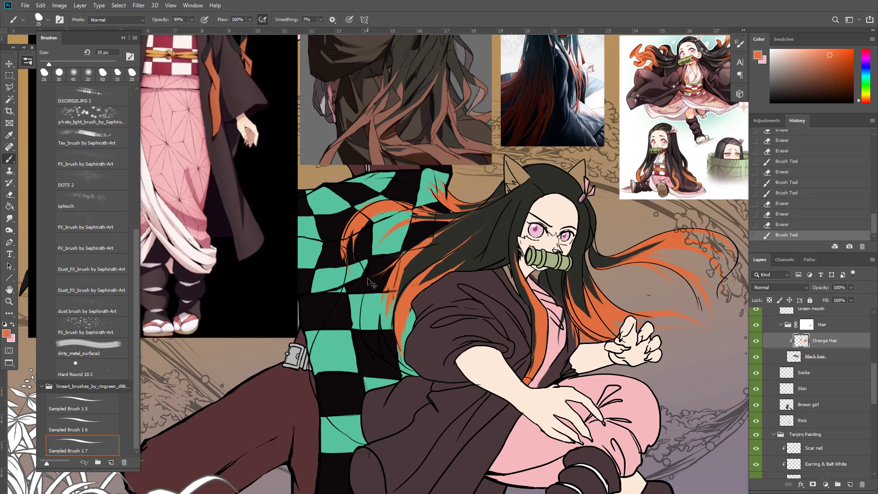
Smudge the orange of the upper lock over Tanjiro's haori into Nezuko's black hair with the Smudge tool at 20 px
key(r)
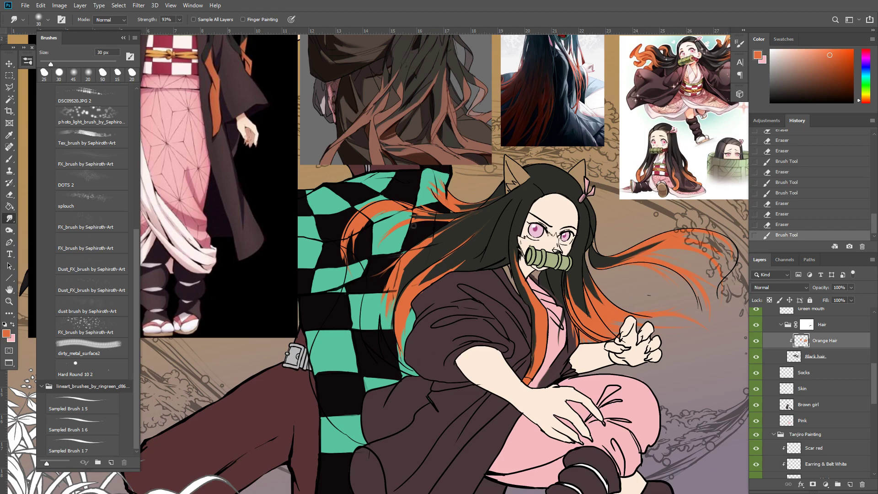
key(bracketleft)
key(bracketleft)
mouse_move(431, 213)
mouse_down()
mouse_move(452, 211)
mouse_move(415, 215)
mouse_up()
drag(414, 217, 484, 210)
key(b)
key(r)
key(ctrl+minus)
key(ctrl+minus)
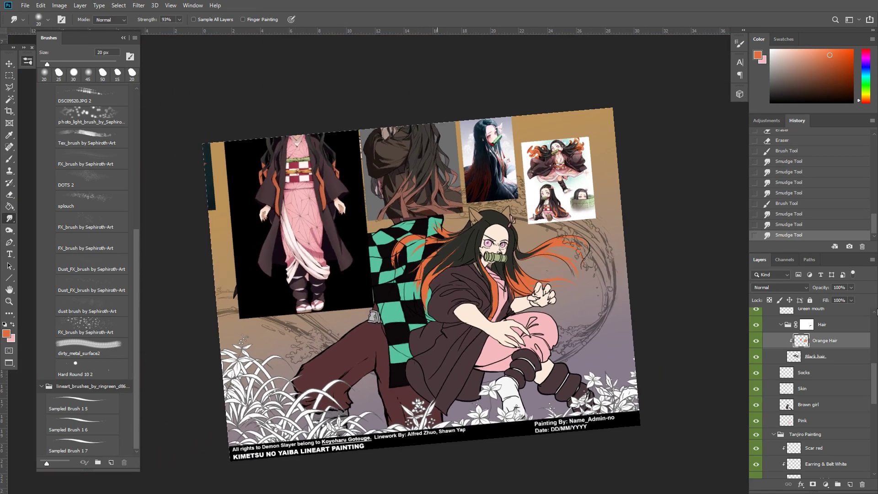
Hide the reference images on Layer 6 and select Nezuko's Skin layer
key(v)
ctrl+click(572, 199)
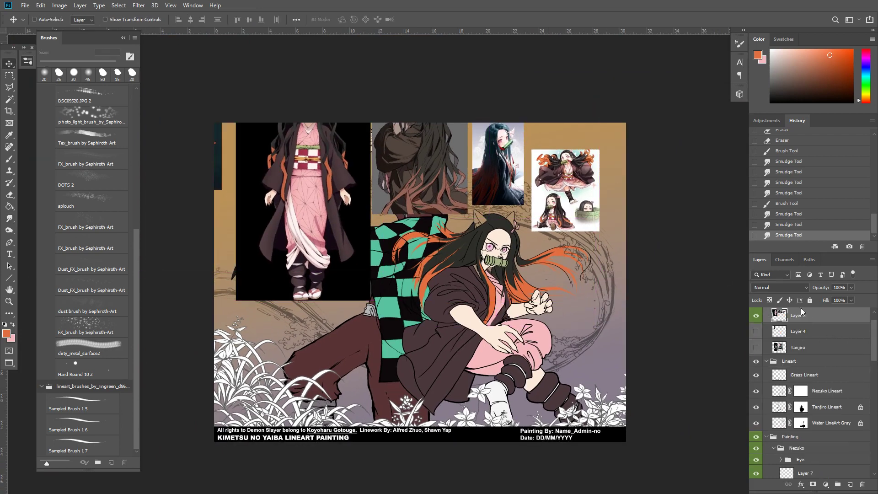
click(756, 315)
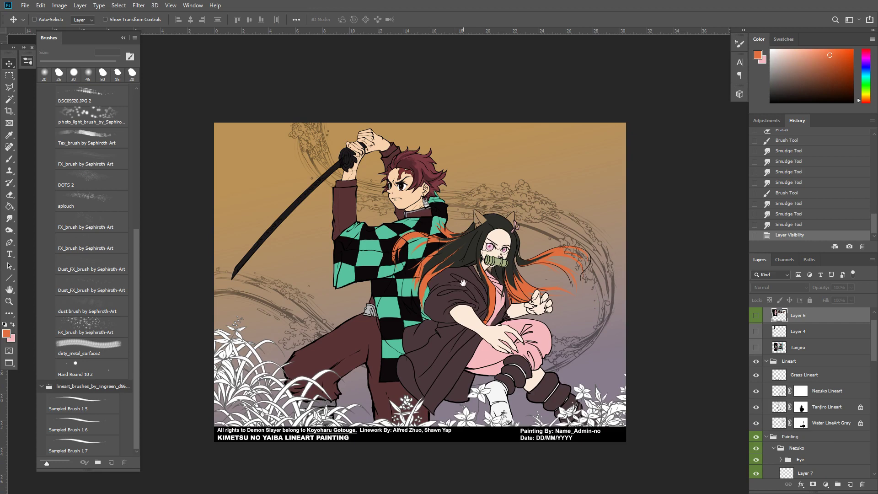
key(ctrl)
ctrl+click(474, 317)
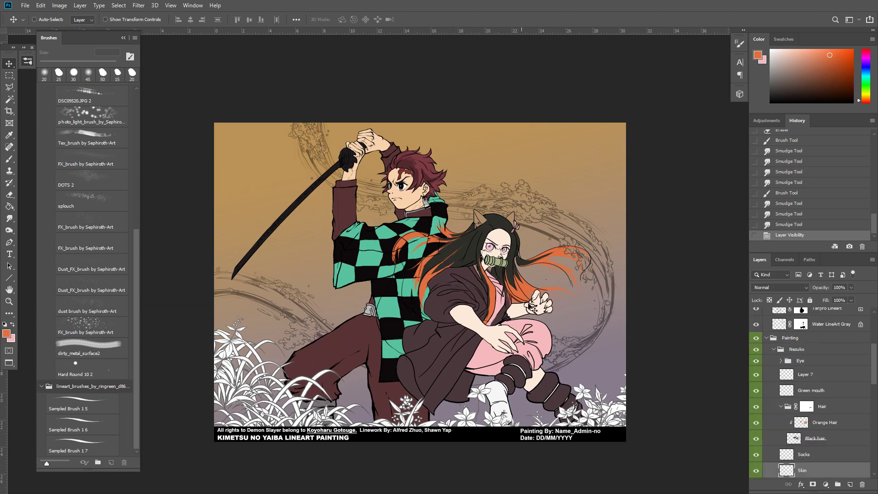
Examine the whole painting and the details of Nezuko's hair and face without the reference images
key(ctrl+plus)
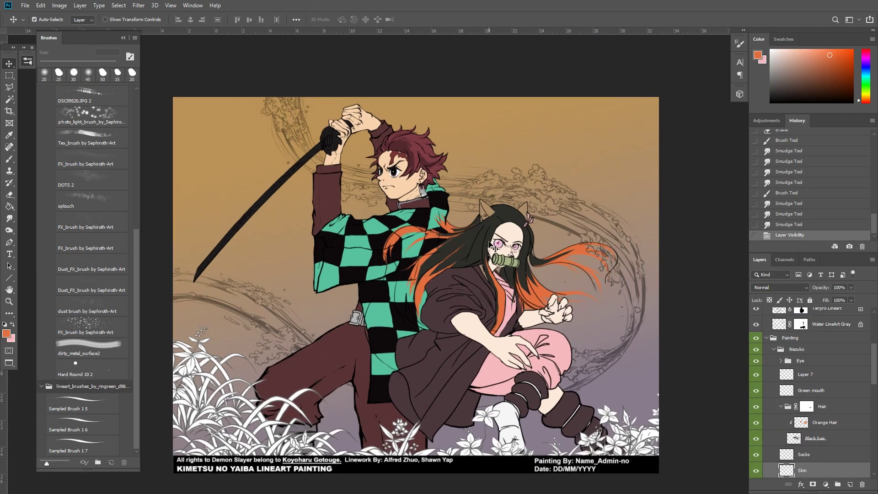
key(ctrl+plus)
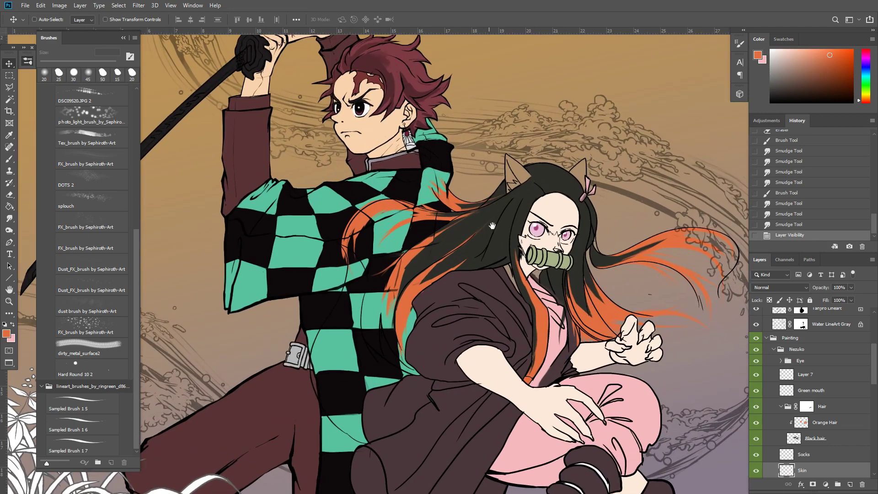
drag(486, 254, 489, 314)
key(ctrl+0)
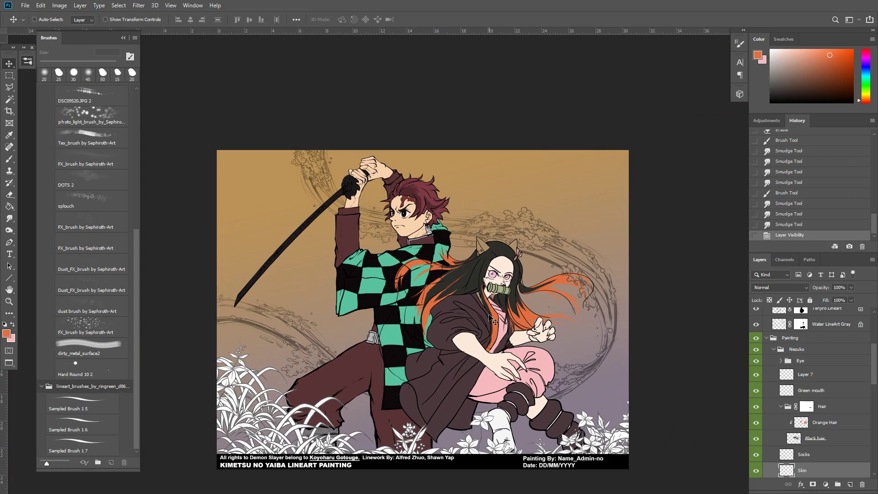
key(ctrl+plus)
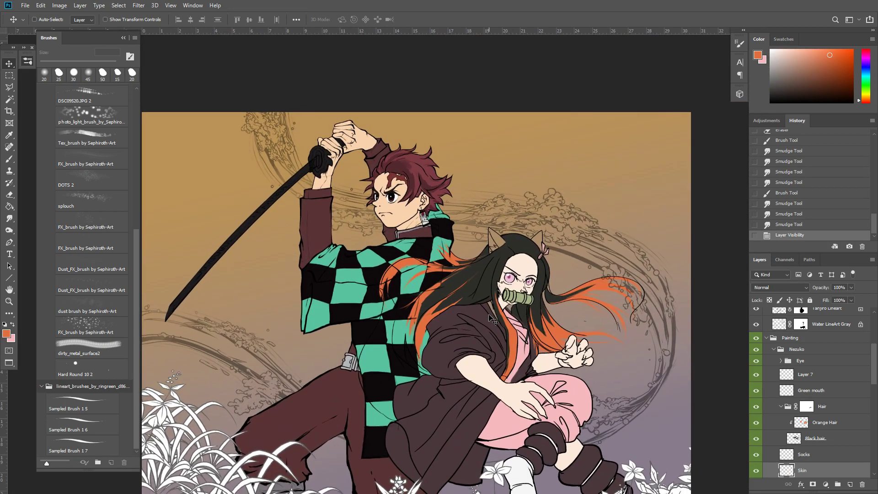
key(ctrl+plus)
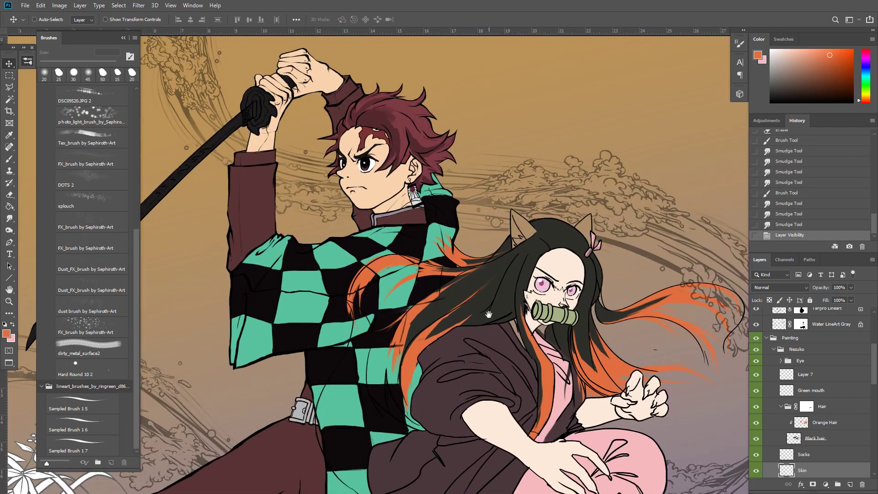
drag(534, 281, 488, 231)
key(ctrl+plus)
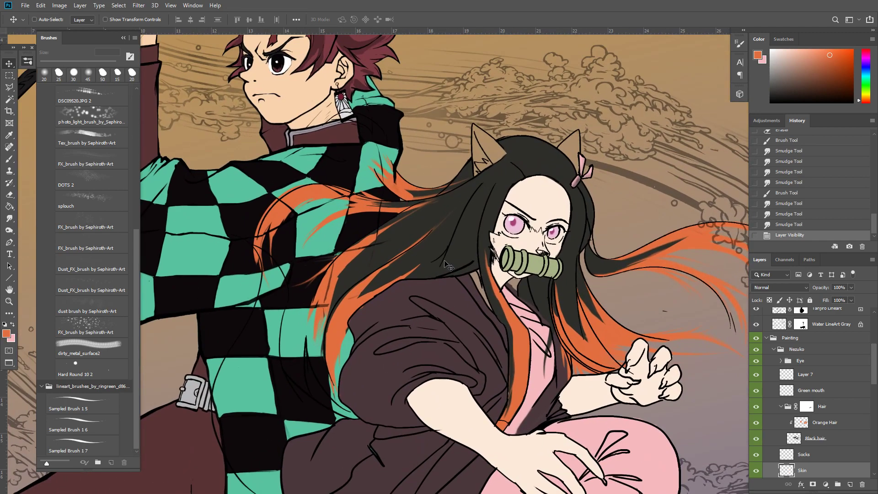
Sample the skin tone from Nezuko's face for the brush and add a new layer above Skin
key(b)
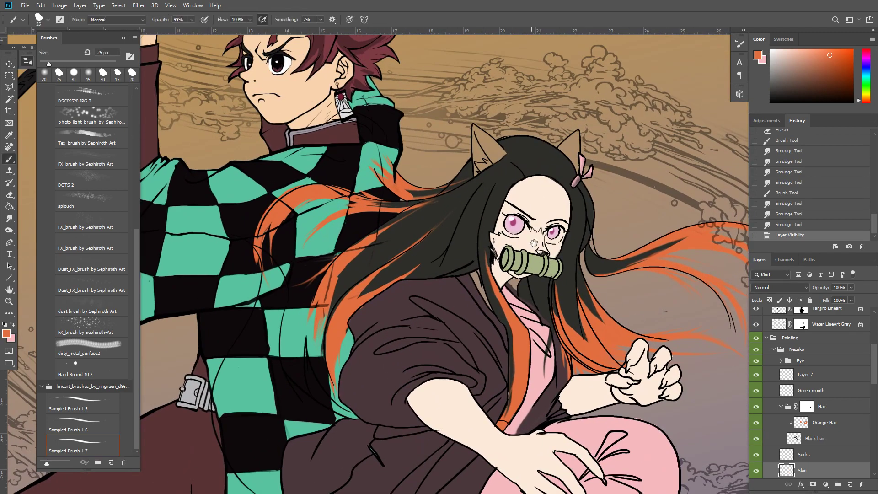
drag(543, 224, 508, 277)
alt+click(516, 267)
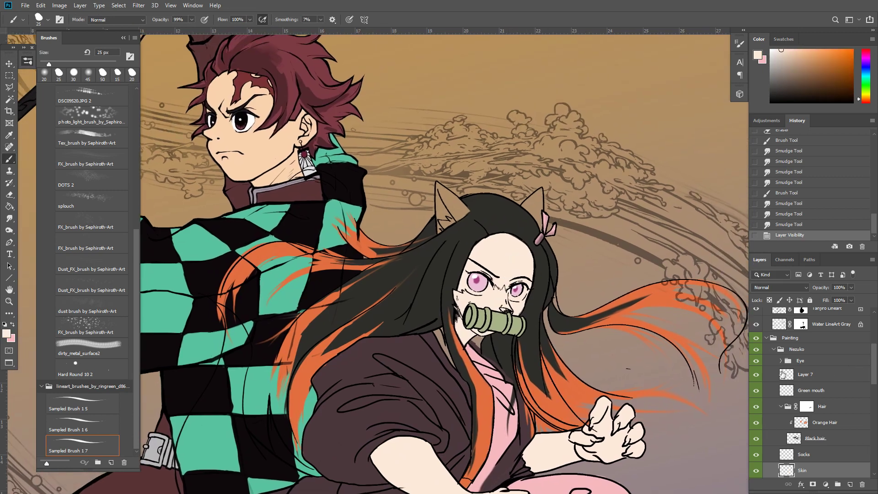
click(850, 484)
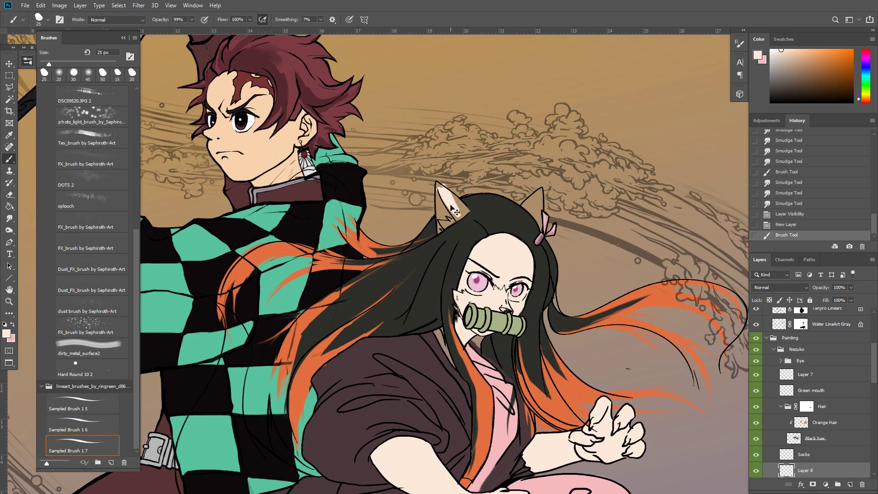
Paint the inside of Nezuko's ear farther from the hair ribbon with 25 px skin-tone strokes
scroll(457, 210, up, 2)
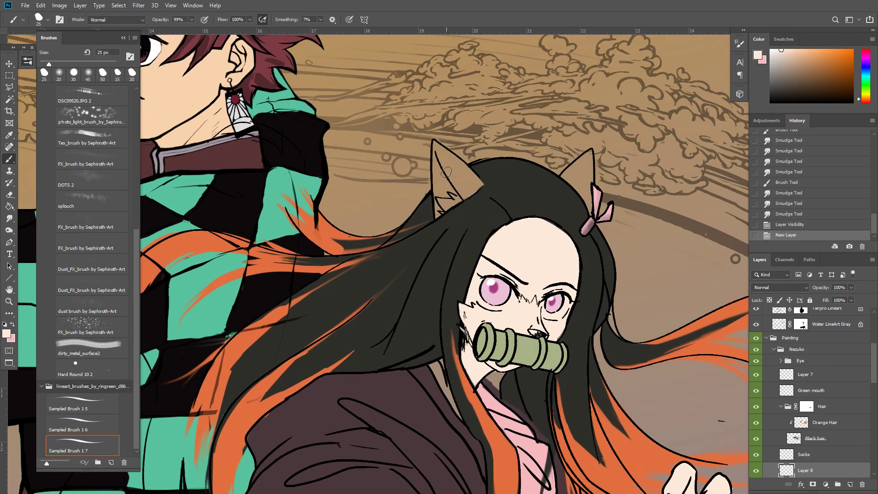
drag(439, 155, 451, 193)
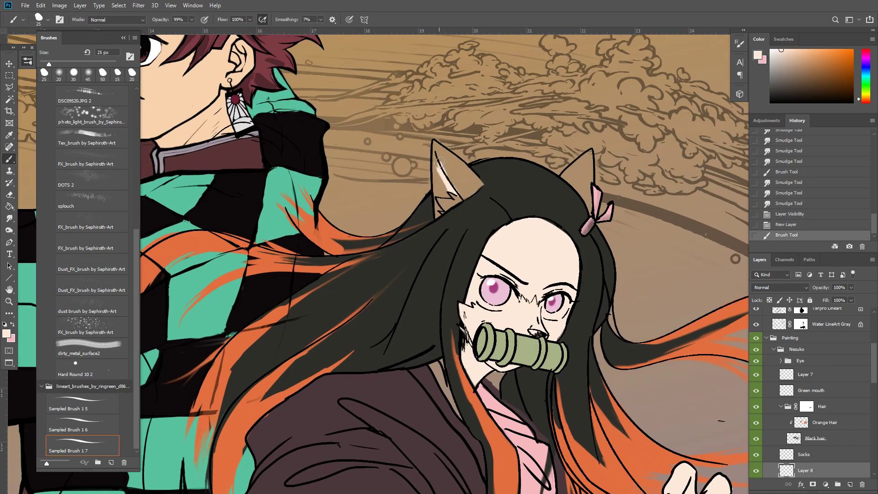
mouse_move(438, 154)
mouse_down()
mouse_move(450, 197)
mouse_move(439, 176)
mouse_move(441, 199)
mouse_move(440, 159)
mouse_move(465, 196)
mouse_up()
Erase the excess skin tone along the ear's outline and smudge the edges of the inner-ear fill
key(e)
drag(438, 148, 444, 180)
key(r)
key(b)
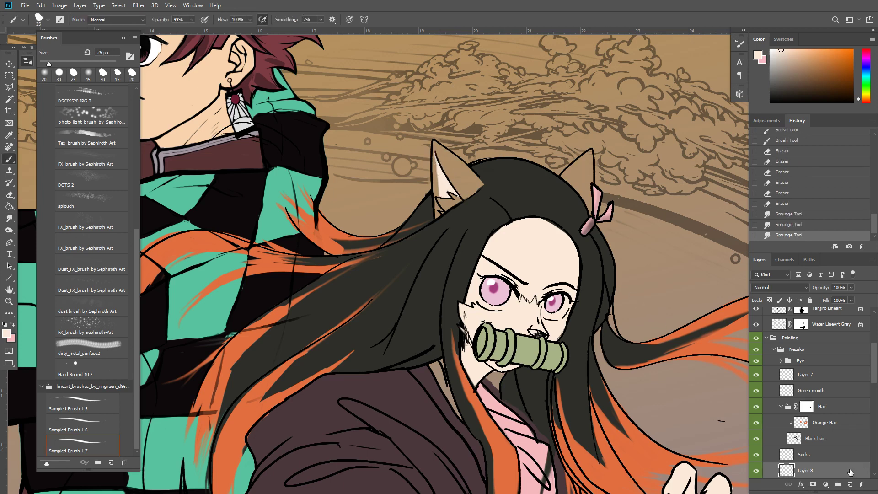
Rename the inner-ear layer as Ear inside and add a new layer named Ear above it
double_click(806, 470)
text(Ear insi)
key(Return)
click(850, 484)
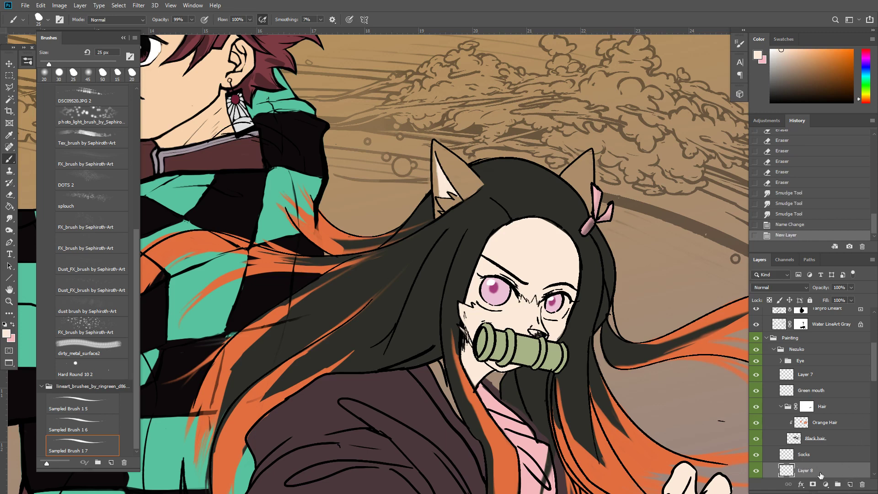
double_click(809, 471)
text(Ear)
key(Return)
Set the brush colour to a muted orange, Magic Wand Nezuko's hair and ear areas on Nezuko Lineart, and return to the Ear layer
key(x)
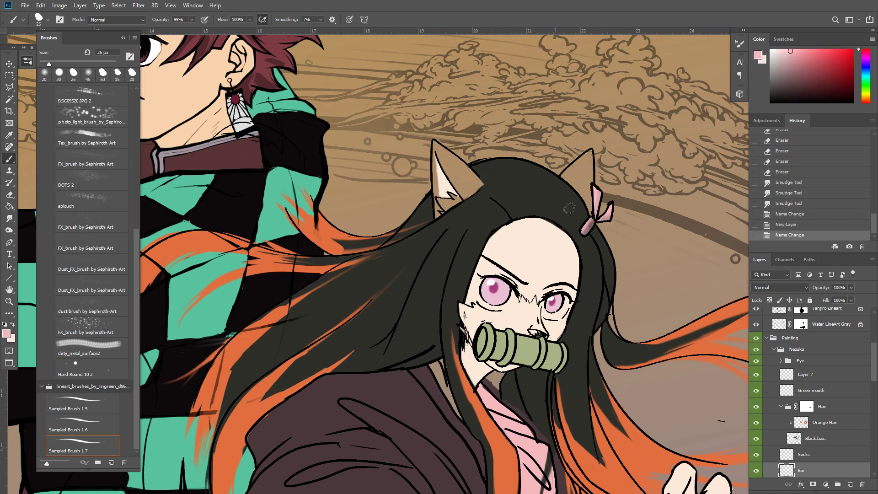
click(866, 98)
click(826, 59)
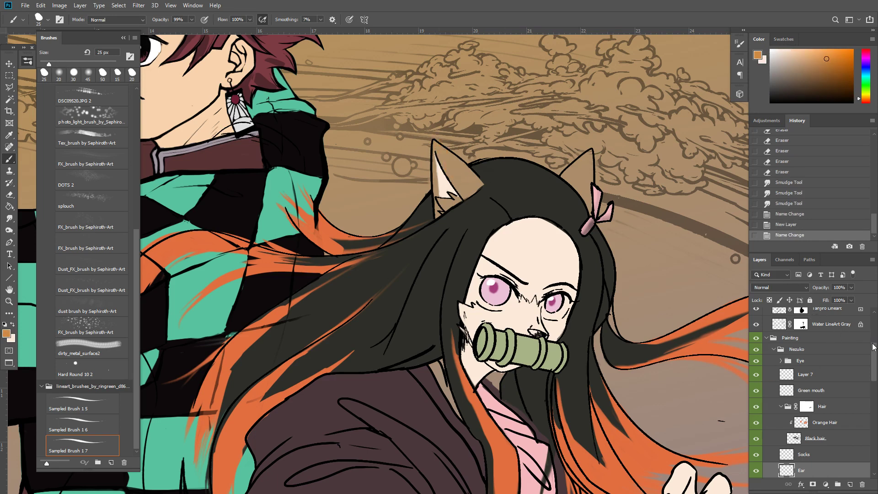
scroll(834, 345, up, 3)
key(w)
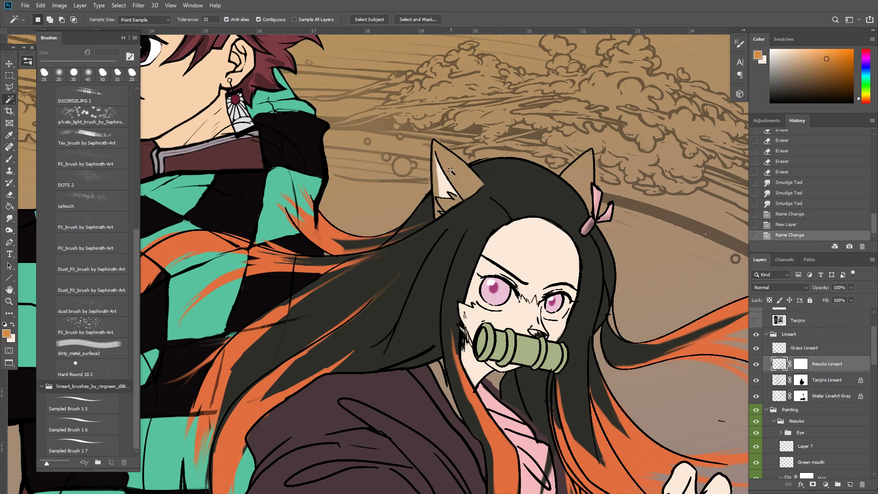
click(529, 191)
shift+click(442, 212)
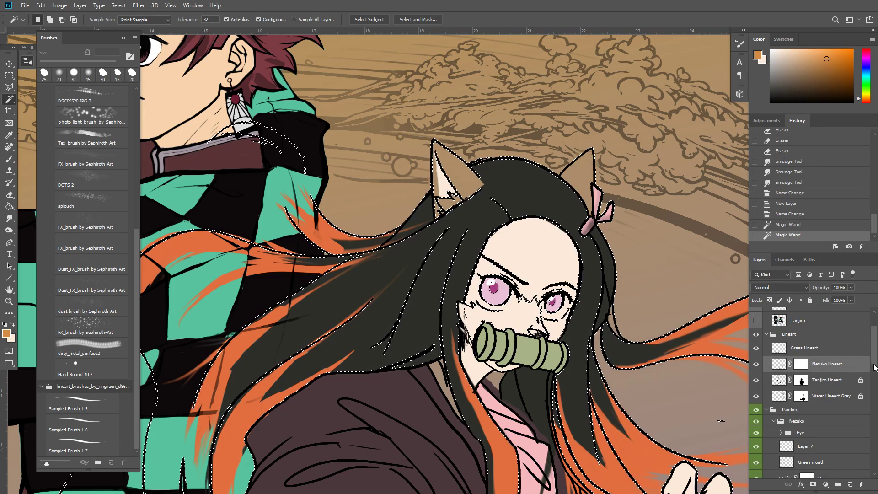
scroll(846, 389, down, 3)
key(ctrl+h)
click(824, 407)
key(b)
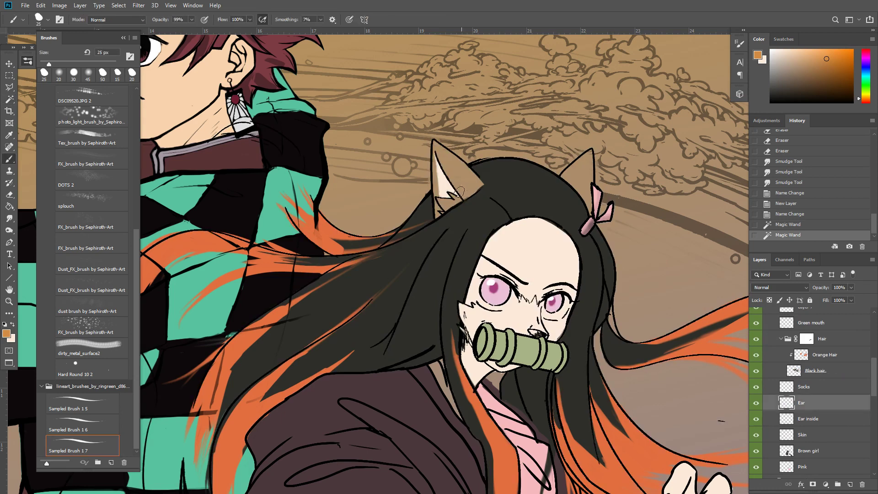
Paint the ear farther from the hair ribbon orange with 45 px strokes on the Ear layer and clear the selection
key(bracketright)
key(bracketright)
mouse_move(437, 145)
mouse_down()
mouse_move(443, 205)
mouse_move(435, 213)
mouse_move(480, 187)
mouse_move(469, 178)
mouse_move(469, 190)
mouse_move(453, 194)
mouse_move(440, 148)
mouse_up()
mouse_move(565, 173)
mouse_down()
mouse_move(580, 161)
mouse_move(479, 301)
mouse_up()
key(ctrl+plus)
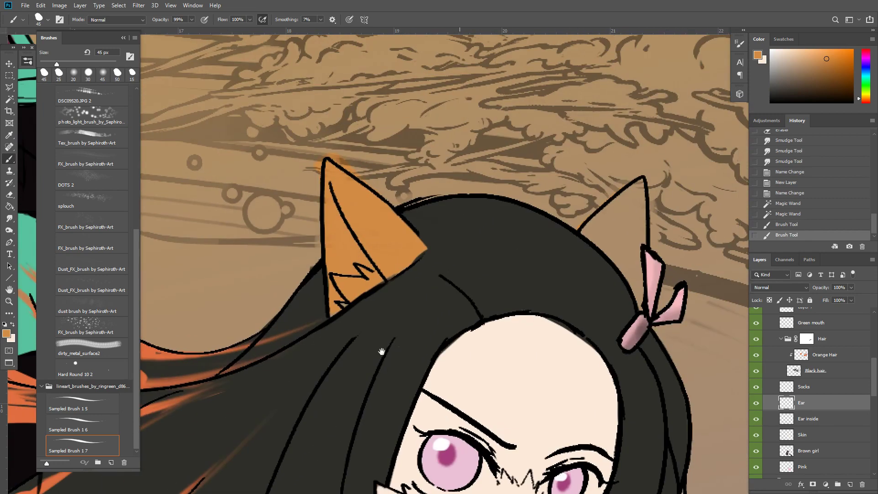
key(ctrl+d)
Erase the orange spill around the tip and outer edge of the ear farther from the ribbon
key(e)
drag(316, 150, 308, 170)
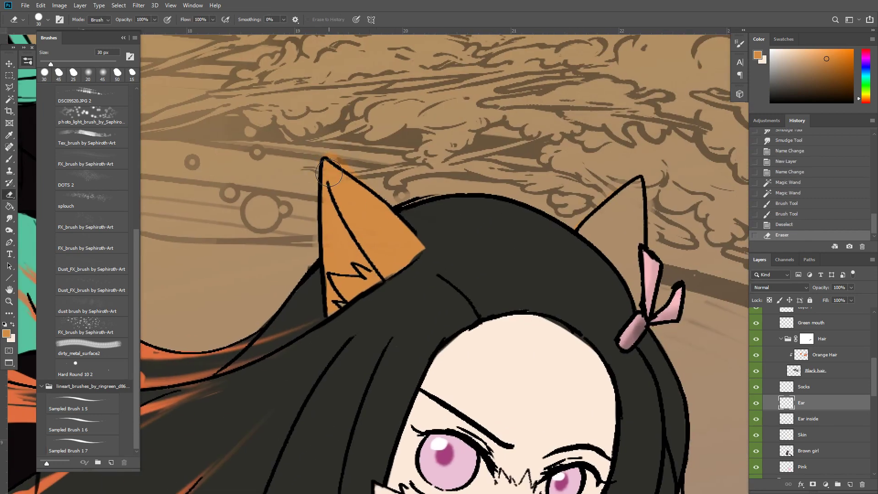
key(bracketleft)
key(bracketleft)
drag(387, 200, 407, 212)
drag(606, 261, 556, 271)
Paint the ear beside the hair ribbon orange with 20 px brush strokes
key(b)
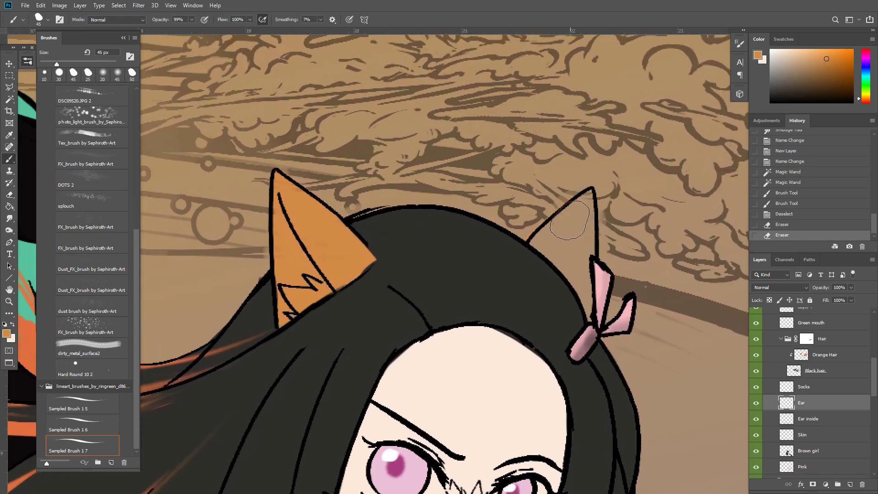
key(bracketleft)
key(bracketleft)
key(bracketleft)
key(bracketleft)
key(bracketleft)
mouse_move(581, 205)
mouse_down()
mouse_move(530, 243)
mouse_move(586, 207)
mouse_move(589, 194)
mouse_move(557, 234)
mouse_move(585, 208)
mouse_move(592, 251)
mouse_move(581, 248)
mouse_move(579, 274)
mouse_move(586, 254)
mouse_move(591, 304)
mouse_move(586, 280)
mouse_up()
drag(586, 280, 587, 304)
drag(587, 303, 559, 256)
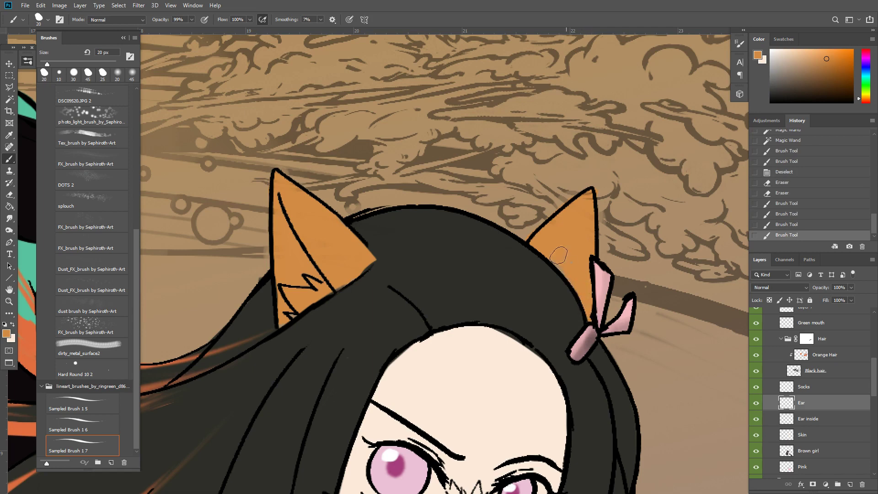
click(555, 254)
Erase the orange spill outside the outline of the ear beside the ribbon with a 10 px eraser
key(e)
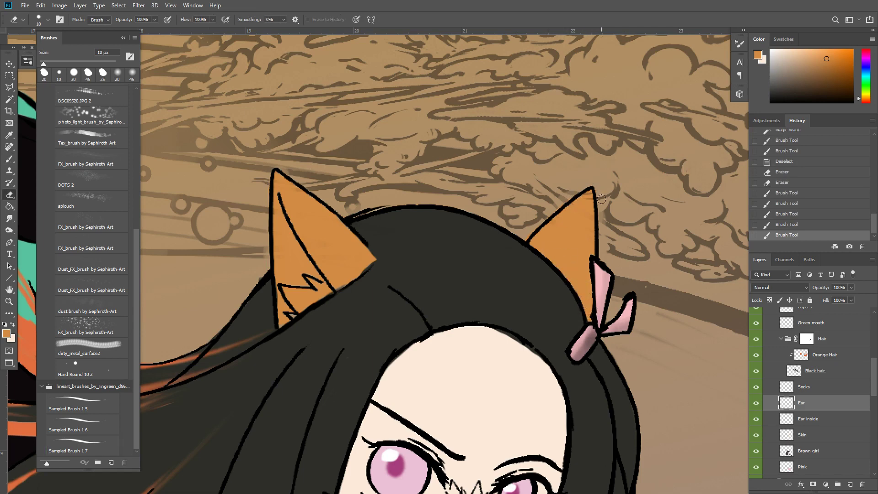
drag(601, 199, 589, 181)
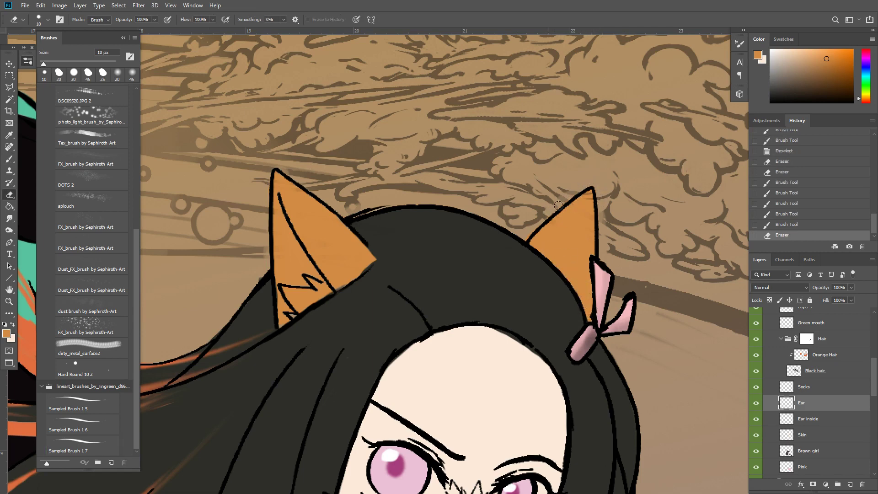
click(527, 235)
scroll(493, 259, down, 5)
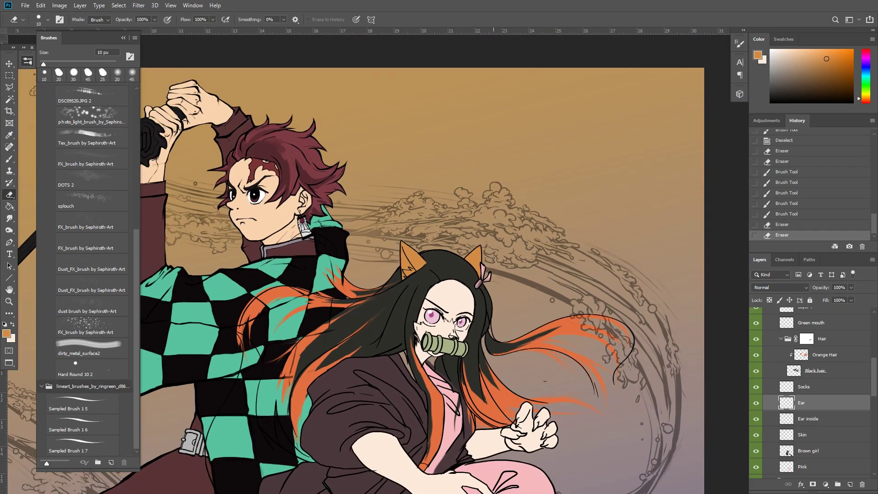
Move the Ear layer below Ear inside and brighten its orange with a Levels adjustment
key(ctrl+bracketleft)
scroll(493, 259, down, 5)
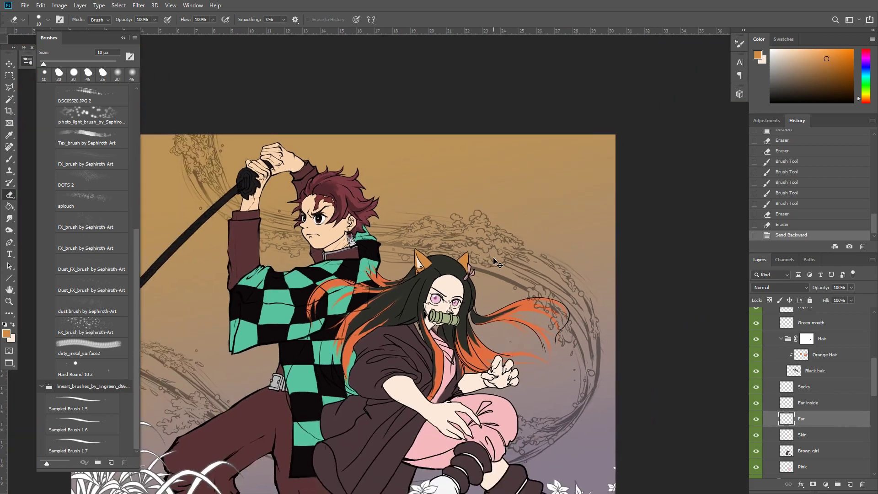
scroll(494, 262, up, 3)
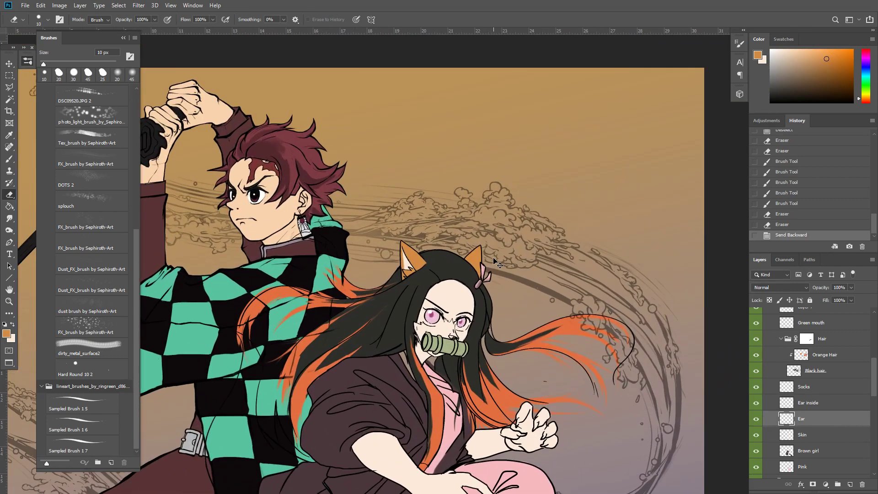
key(ctrl+l)
drag(726, 194, 697, 195)
key(Return)
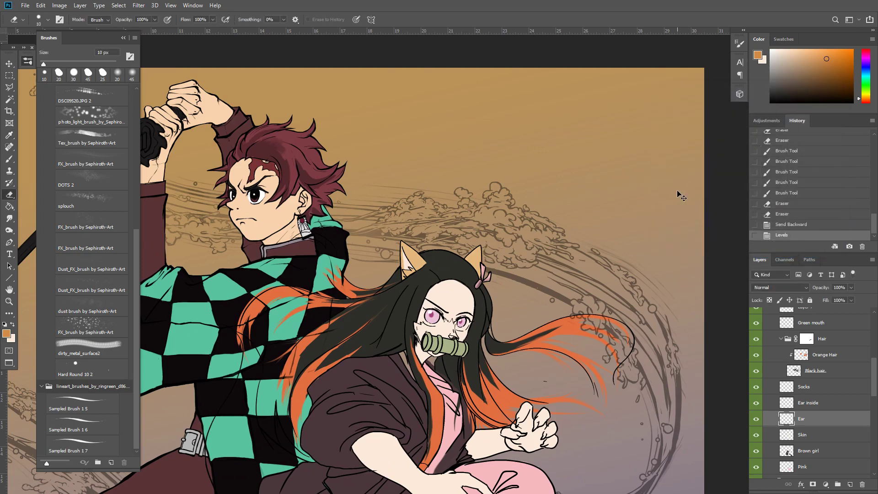
Paint darker orange fur at the base of the ear farther from the ribbon with 20 px strokes
key(ctrl+plus)
key(ctrl+plus)
drag(308, 284, 334, 268)
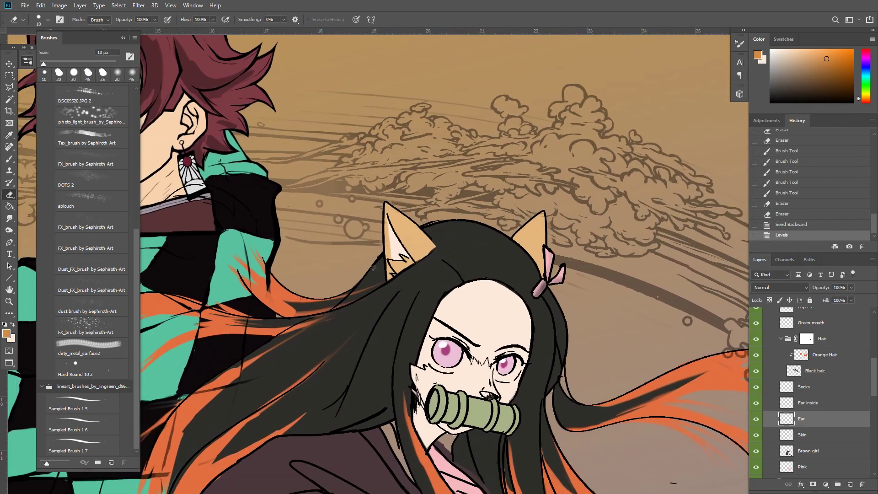
key(b)
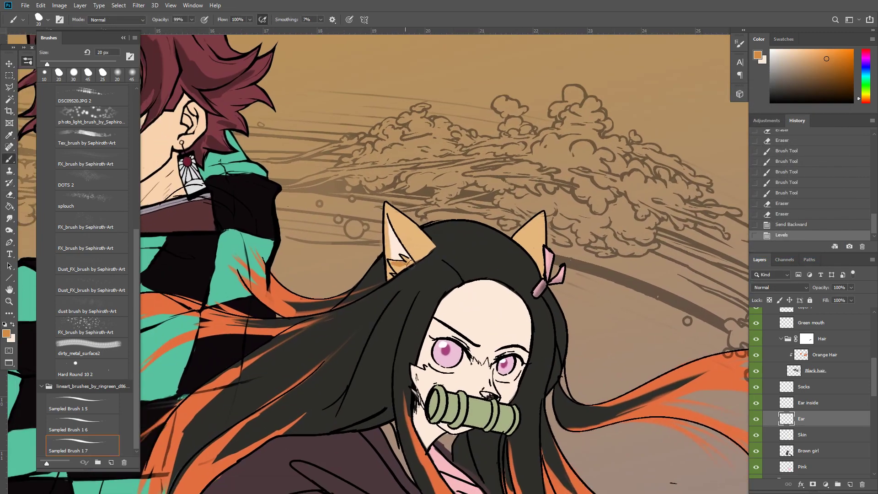
mouse_move(409, 262)
mouse_down()
mouse_move(388, 262)
mouse_move(399, 267)
mouse_up()
drag(396, 273, 405, 260)
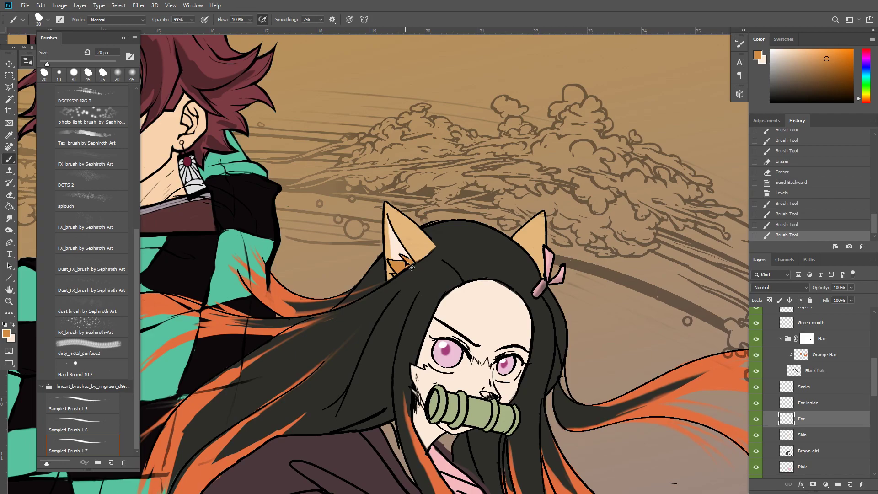
scroll(406, 263, down, 6)
scroll(405, 263, up, 4)
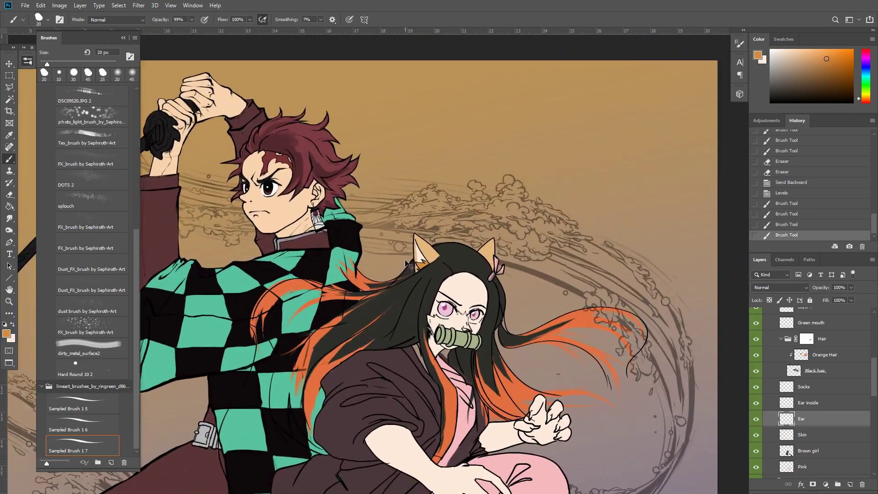
scroll(406, 263, up, 3)
Sample the ear's light orange, smudge the inner-ear colours into each other, and merge the Ear and Ear inside layers
alt+click(383, 237)
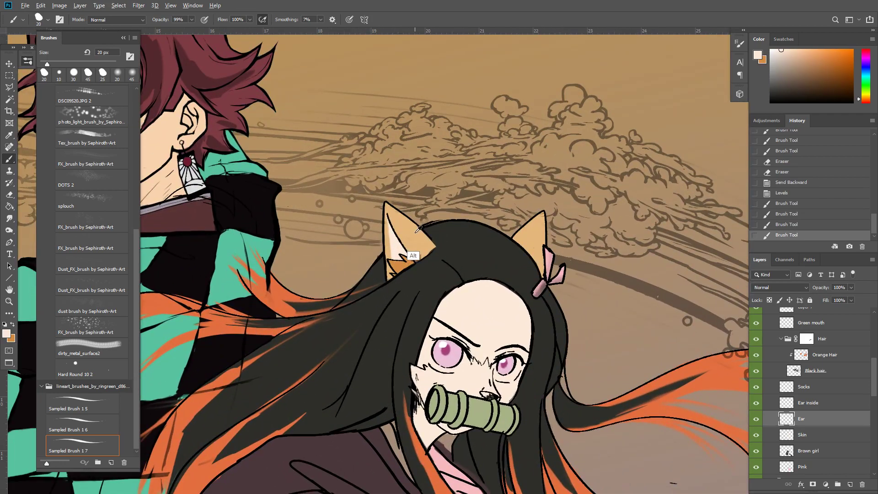
alt+click(415, 232)
key(r)
drag(394, 255, 392, 237)
drag(392, 246, 389, 237)
ctrl+click(826, 404)
key(ctrl+e)
drag(390, 252, 388, 219)
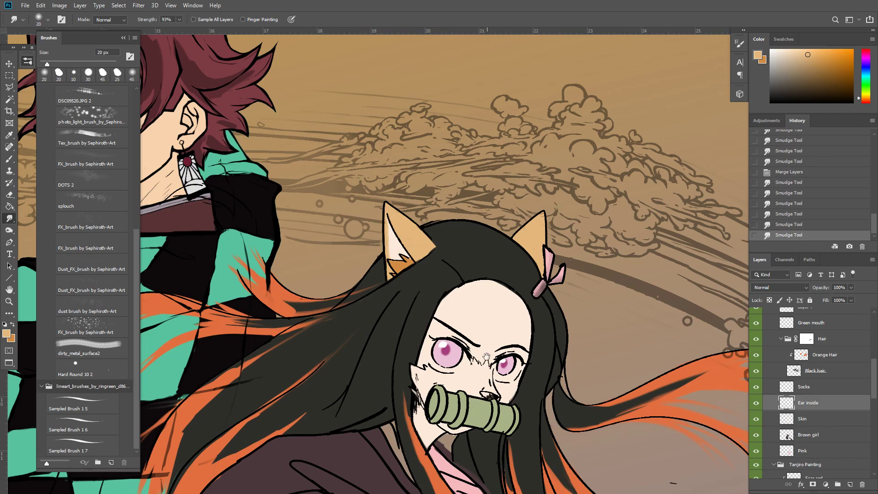
Brush light orange fur marks across the bridge of Nezuko's nose with a 20 px brush and smudge them
scroll(471, 338, down, 2)
key(b)
mouse_move(471, 326)
mouse_down()
mouse_move(484, 341)
mouse_move(486, 330)
mouse_up()
key(r)
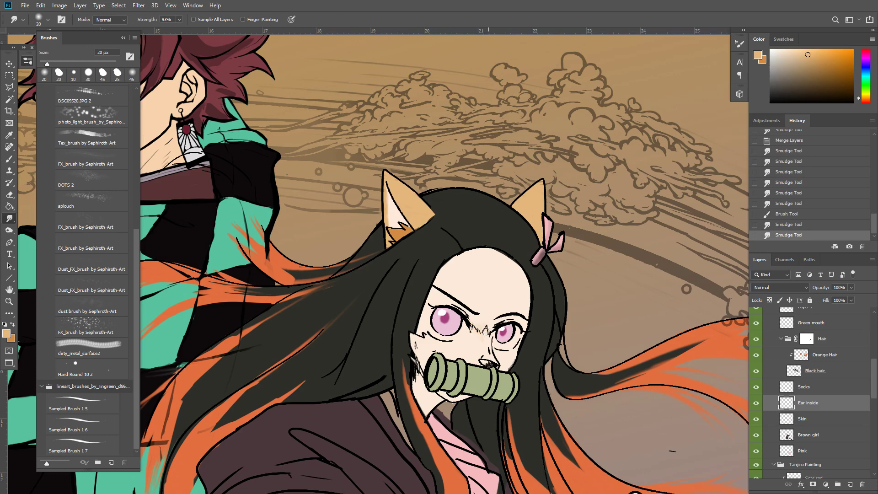
Paint light orange on the fur tuft of Nezuko's cheek and smudge it into the skin
key(b)
mouse_move(424, 336)
mouse_down()
mouse_move(434, 341)
mouse_move(411, 334)
mouse_move(413, 345)
mouse_up()
key(r)
key(b)
key(r)
drag(414, 339, 416, 344)
drag(414, 340, 418, 343)
drag(414, 339, 417, 343)
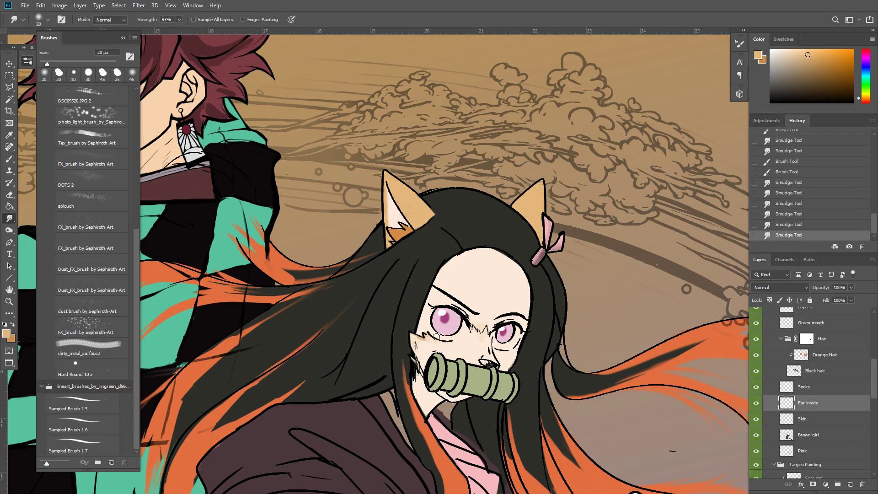
Add and smudge more light orange between the eyes and touch up the cheek edge beside the bamboo muzzle
key(b)
drag(484, 327, 488, 333)
key(r)
mouse_move(488, 347)
mouse_down()
mouse_move(483, 291)
mouse_move(469, 318)
mouse_up()
key(b)
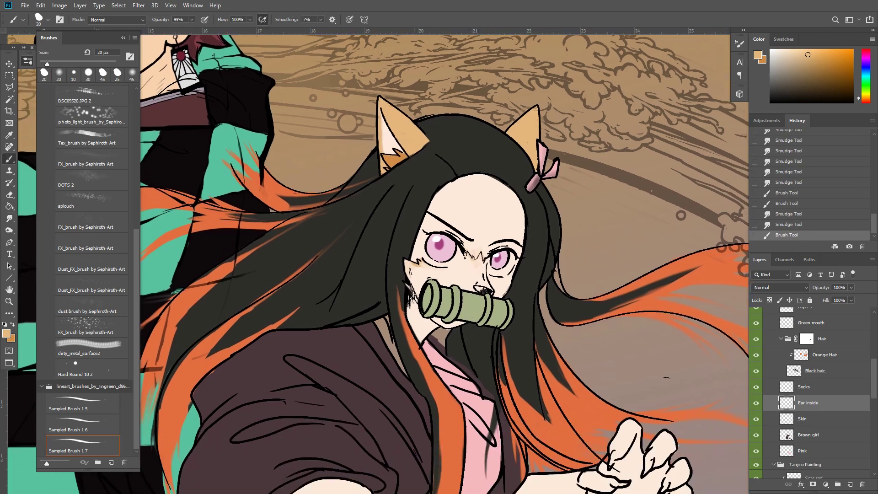
drag(410, 290, 411, 298)
drag(507, 359, 477, 248)
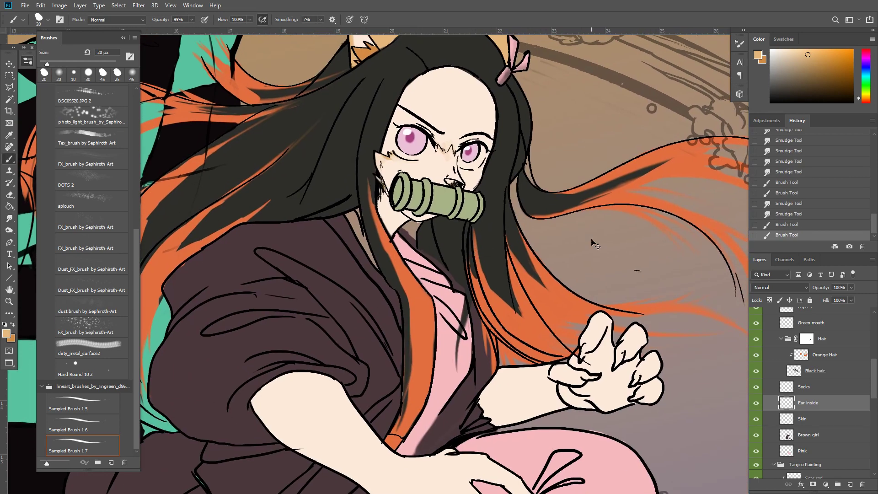
Add a new layer above Layer 7 and set the brush colour to hot pink
key(ctrl+minus)
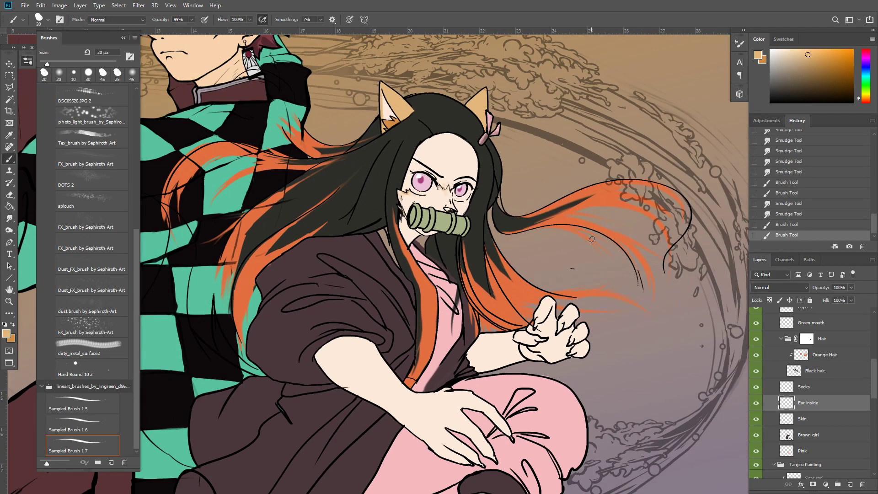
scroll(859, 366, up, 3)
click(846, 362)
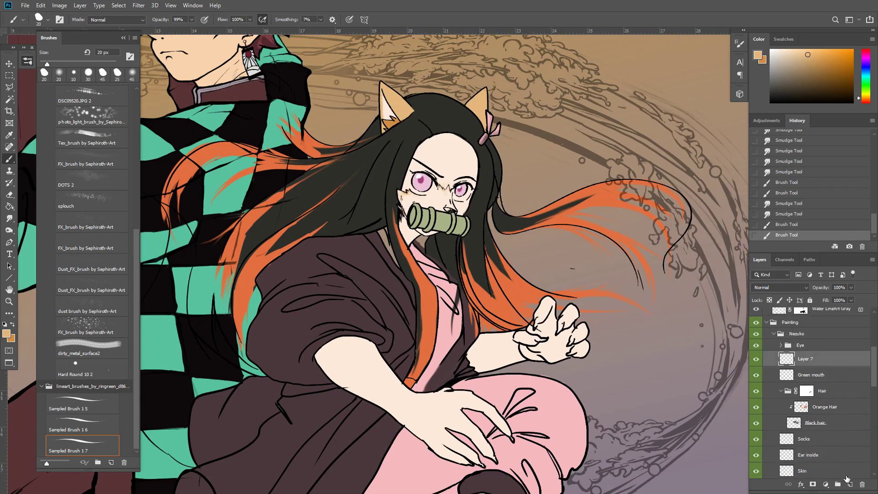
click(849, 484)
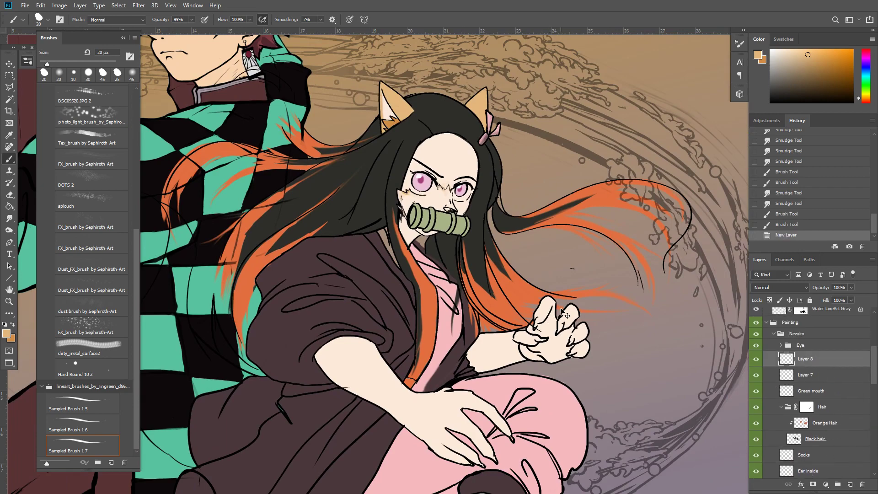
key(ctrl+plus)
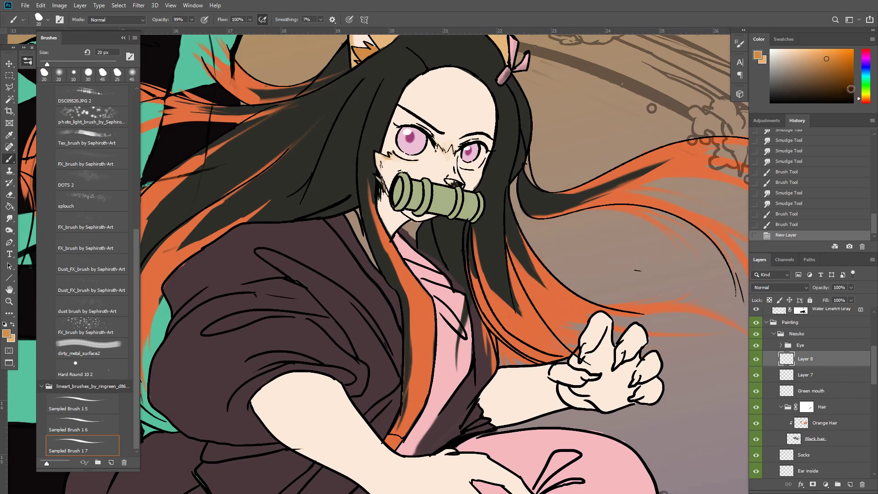
click(865, 60)
click(835, 56)
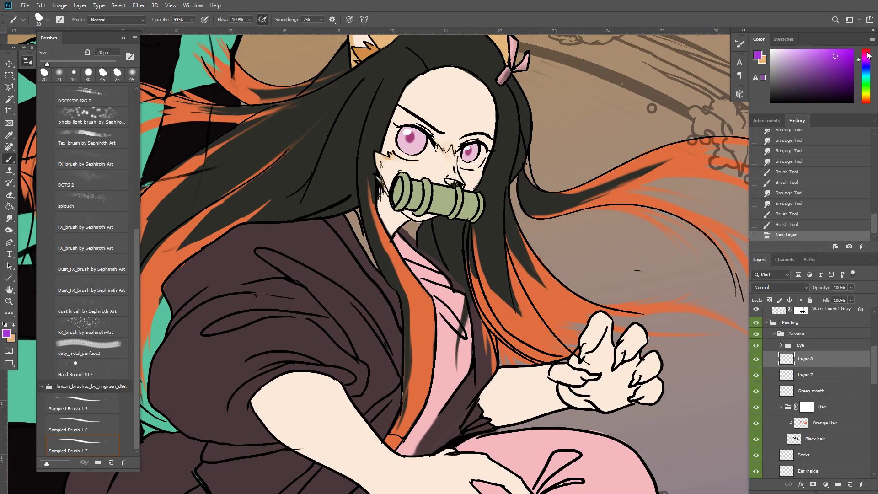
click(867, 52)
Paint the fingernails of Nezuko's raised hand hot pink with 20 px strokes
drag(580, 357, 585, 346)
drag(582, 355, 585, 347)
mouse_move(581, 359)
mouse_down()
mouse_move(586, 348)
mouse_move(623, 353)
mouse_up()
drag(614, 367, 625, 351)
key(ctrl+minus)
key(ctrl+minus)
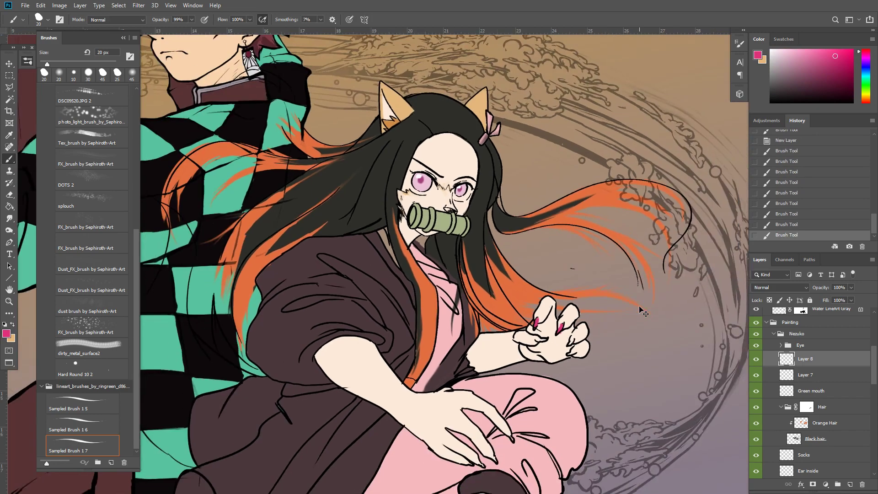
Show the Layer 6 reference images to check Nezuko's design, and hide them again
scroll(874, 350, up, 5)
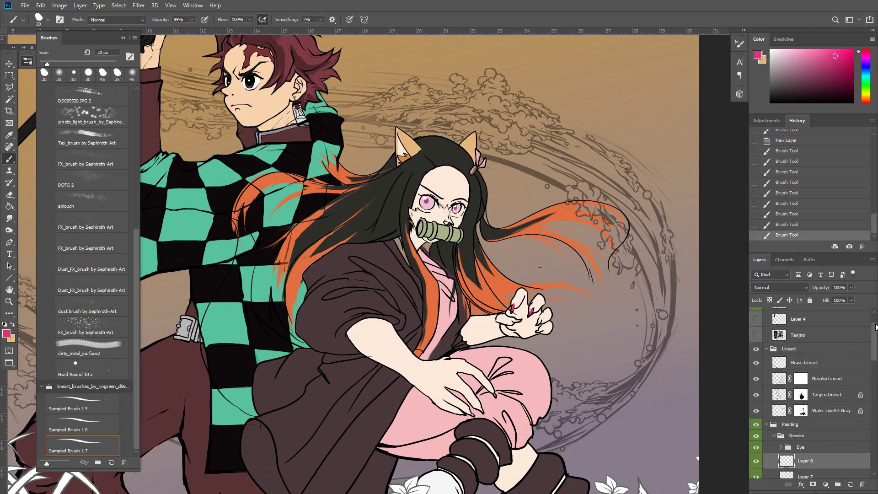
click(757, 336)
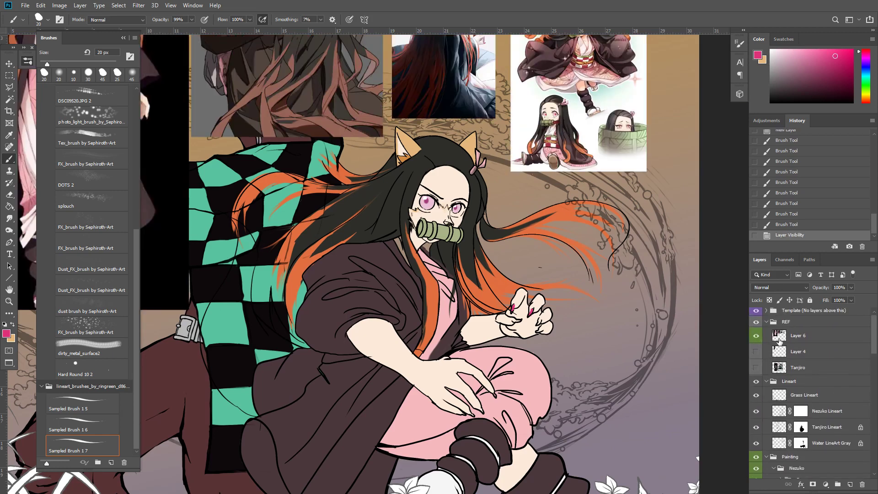
drag(571, 293, 568, 363)
click(756, 337)
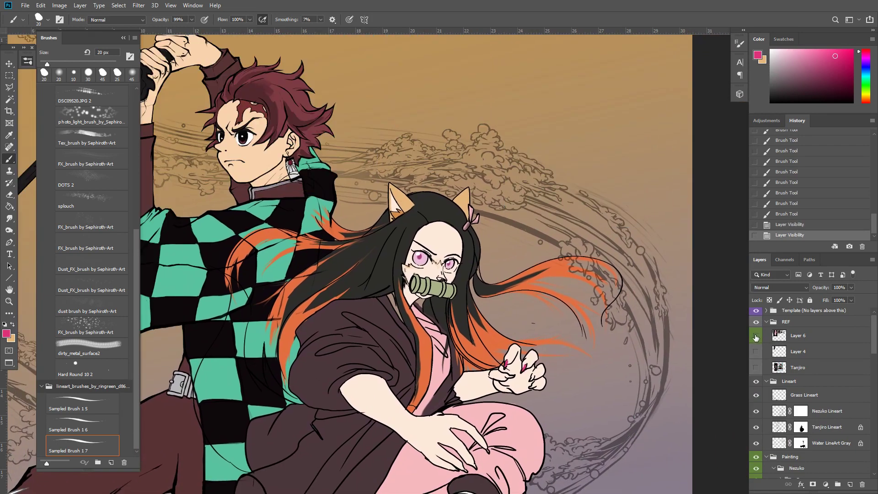
Rename the new fingernail layer, Layer 8, as Finger nails
drag(874, 338, 874, 372)
click(757, 344)
click(757, 344)
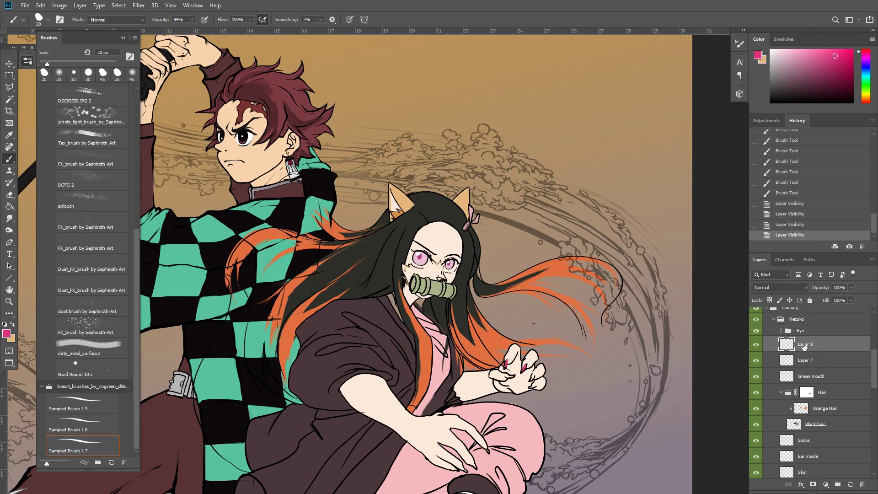
double_click(804, 345)
text(Finger nails)
key(Return)
Check what Layer 7 contains by hiding and showing it, and rename it as Ribbon
click(756, 360)
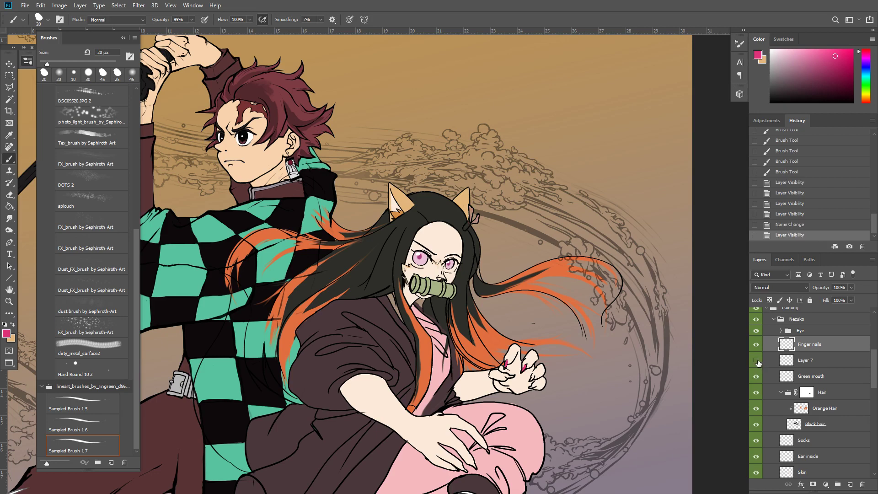
click(756, 360)
double_click(808, 360)
text(R)
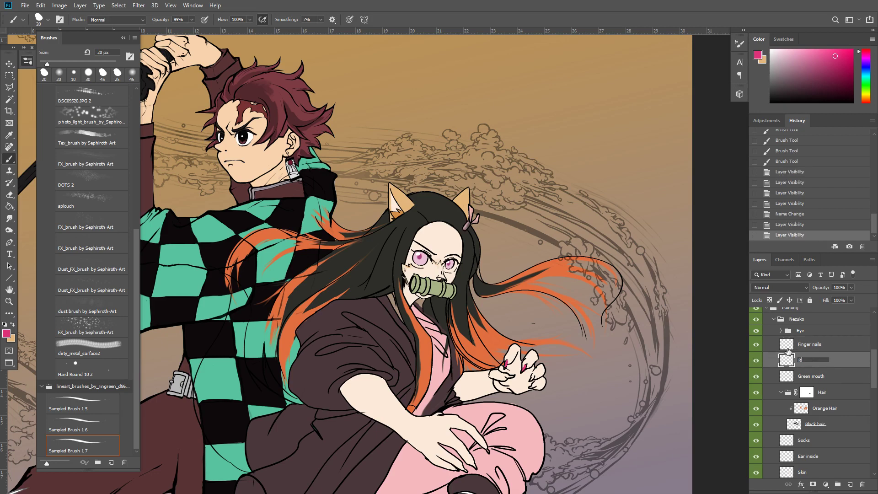
text(ibbon)
key(Return)
Smudge the pink colour at the lower end of Nezuko's hair ribbon with a 20 px Smudge tool
scroll(444, 268, up, 5)
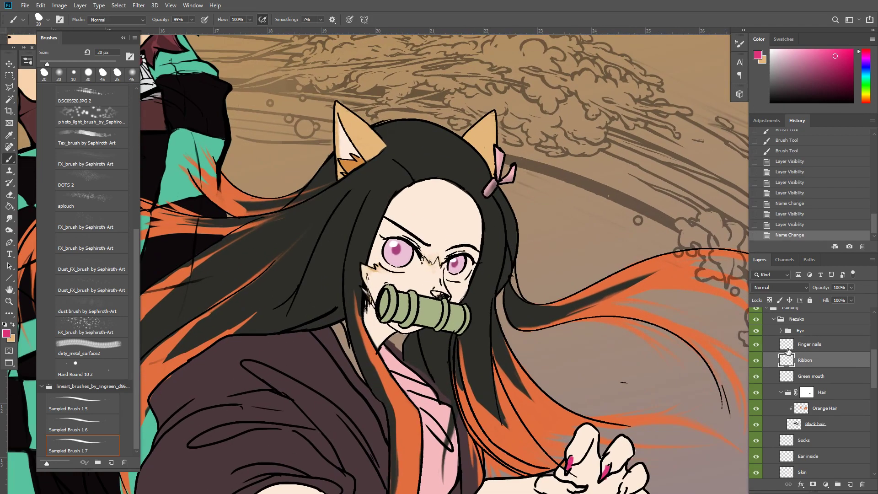
key(r)
drag(486, 191, 493, 184)
drag(486, 190, 495, 182)
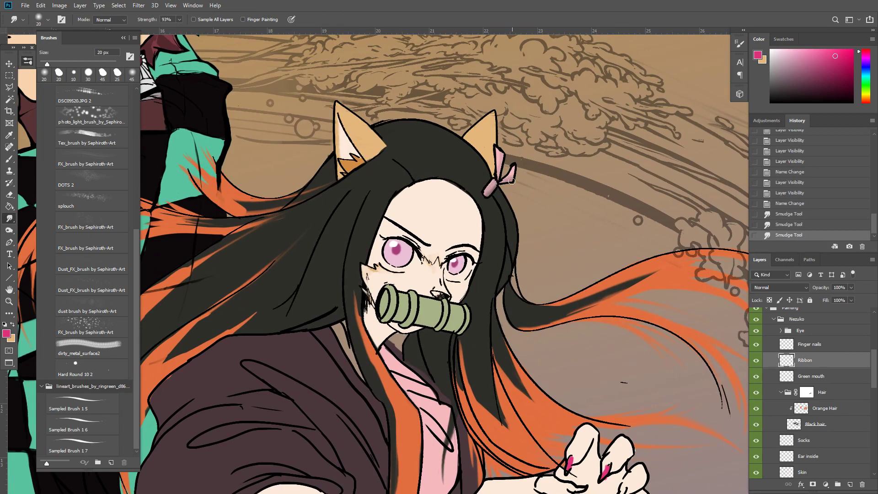
Shift the hue of the Finger nails layer towards red with a Hue/Saturation adjustment
mouse_move(690, 320)
mouse_down()
mouse_move(674, 243)
mouse_move(683, 205)
mouse_up()
click(846, 348)
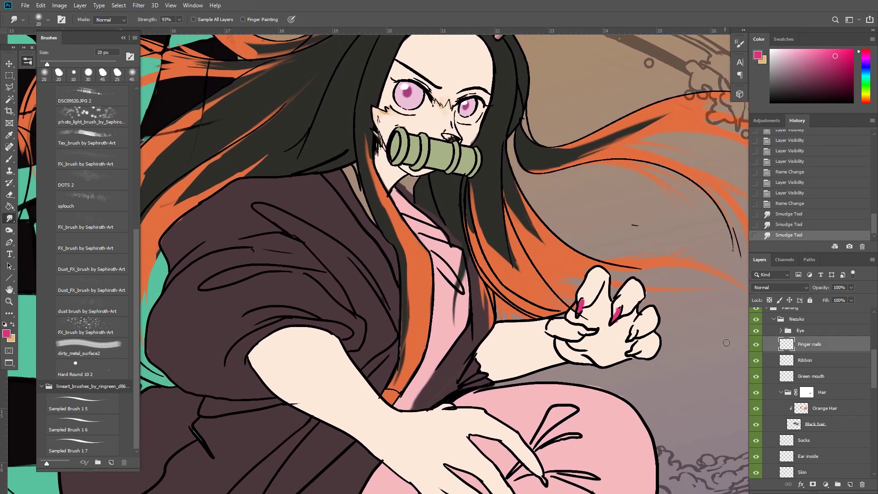
click(757, 347)
click(756, 347)
key(e)
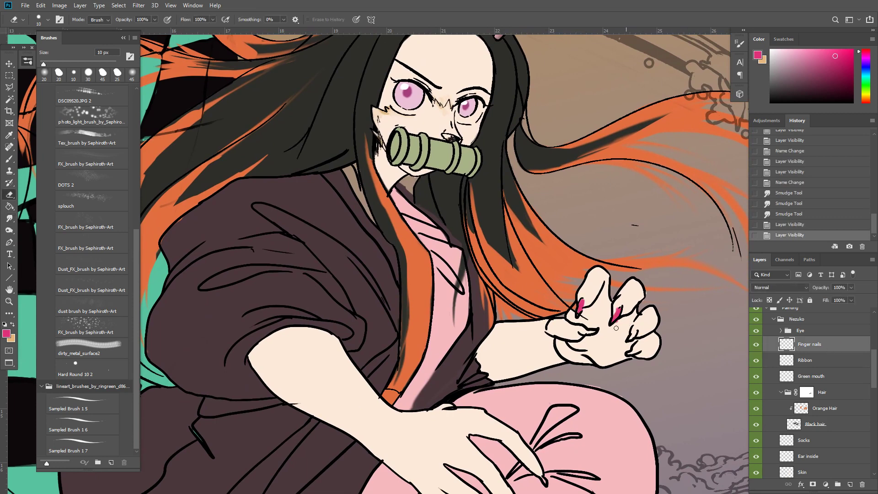
key(ctrl+u)
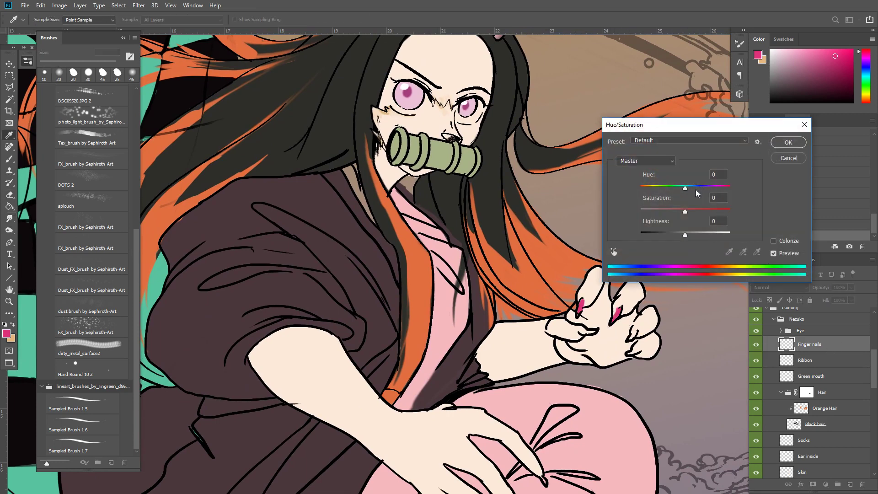
mouse_move(688, 191)
mouse_down()
mouse_move(705, 189)
mouse_move(692, 189)
mouse_up()
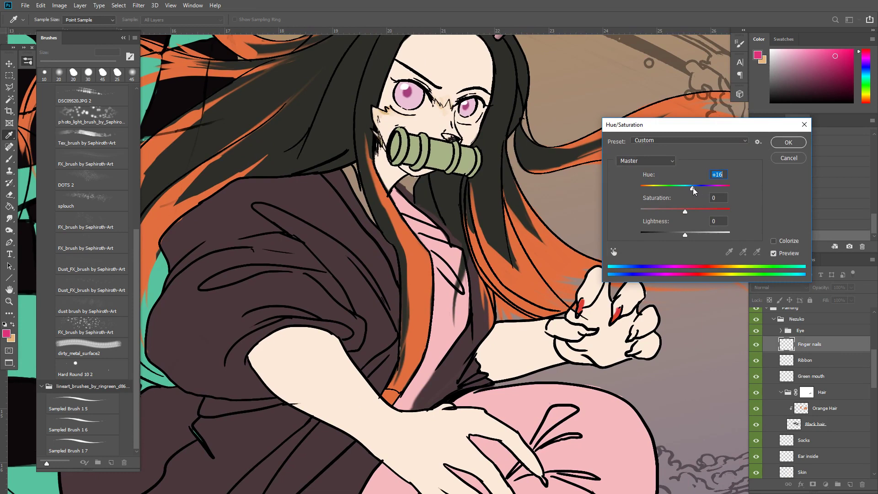
key(Return)
Paint the remaining fingernails on Nezuko's raised and lowered hands crimson with a 20 px brush
key(b)
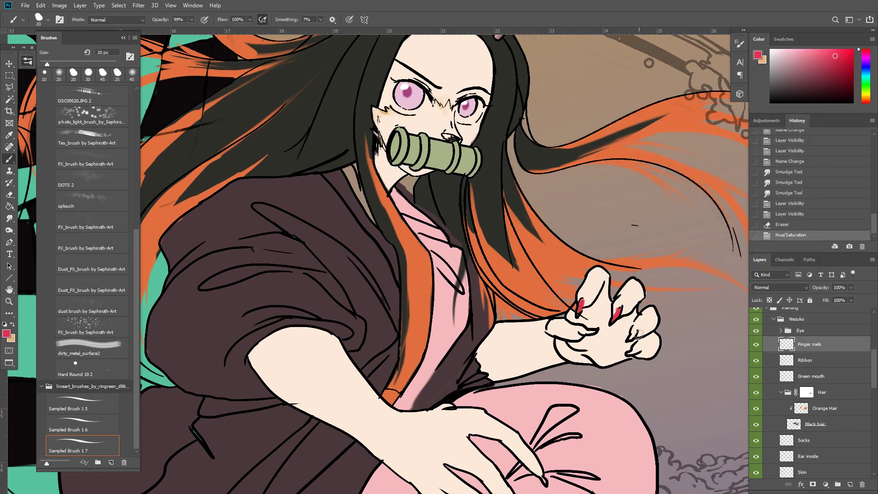
mouse_move(628, 341)
mouse_down()
mouse_move(635, 332)
mouse_move(637, 351)
mouse_up()
drag(587, 332, 597, 330)
drag(588, 333, 627, 264)
drag(571, 390, 573, 395)
drag(542, 424, 551, 432)
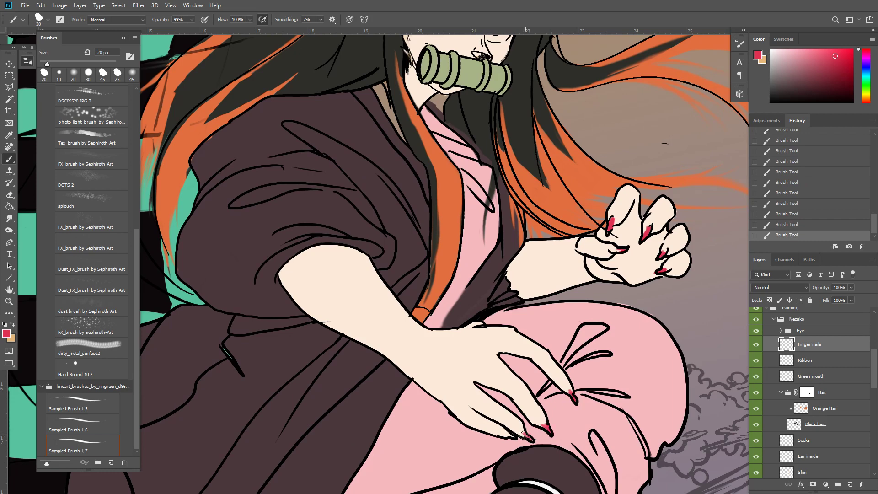
Smudge the crimson nails of the lowered hand into the fingertips at 93% strength, touching up with the brush
mouse_move(504, 432)
mouse_down()
mouse_move(511, 437)
mouse_move(522, 387)
mouse_move(513, 393)
mouse_move(538, 395)
mouse_move(551, 376)
mouse_move(562, 395)
mouse_move(553, 380)
mouse_up()
key(r)
key(b)
key(r)
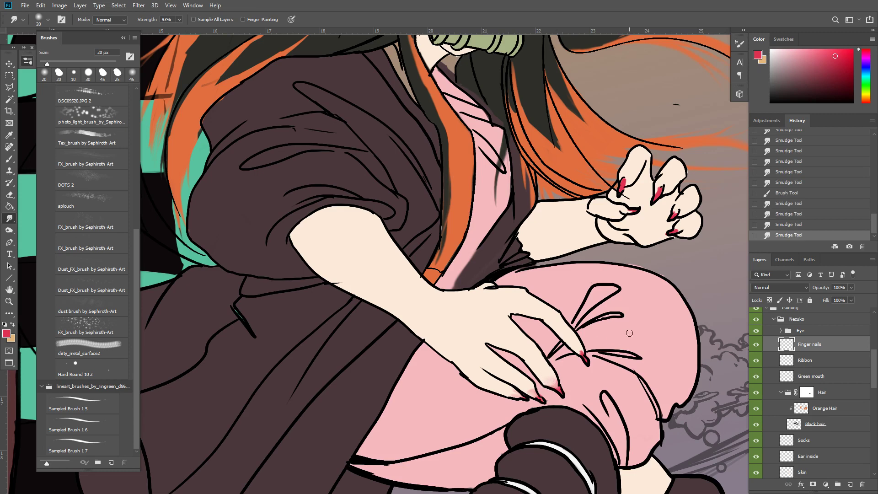
mouse_move(578, 344)
mouse_down()
mouse_move(583, 355)
mouse_move(574, 346)
mouse_up()
key(b)
click(586, 354)
key(r)
Smudge the nails of the raised hand so the crimson fades into the skin of each finger
mouse_move(653, 284)
mouse_down()
mouse_move(610, 308)
mouse_move(617, 303)
mouse_up()
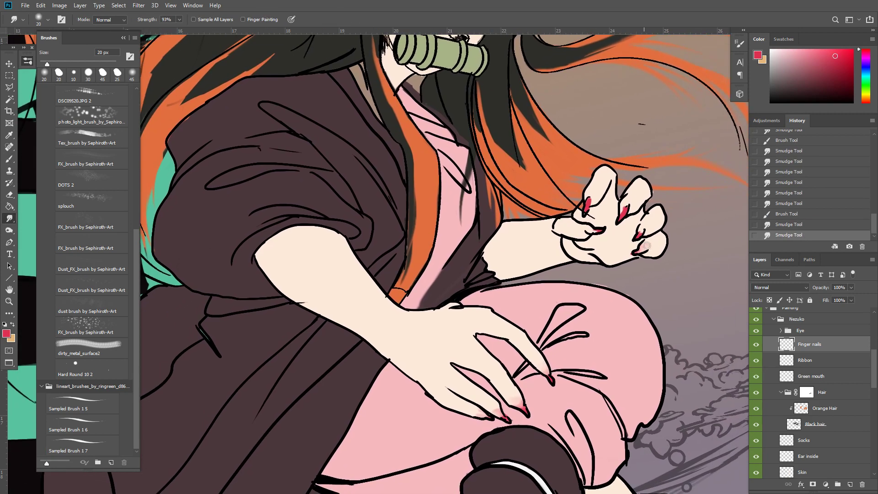
mouse_move(647, 245)
mouse_down()
mouse_move(641, 216)
mouse_move(588, 205)
mouse_up()
mouse_move(587, 210)
mouse_down()
mouse_move(590, 202)
mouse_move(590, 231)
mouse_move(598, 222)
mouse_up()
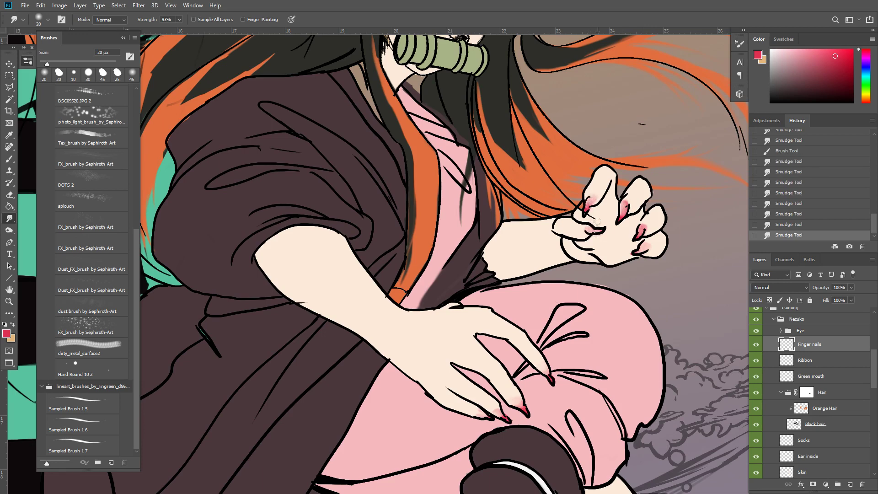
Refine the raised hand's nails by erasing excess colour, blending the fade and repainting the crimson tips
key(e)
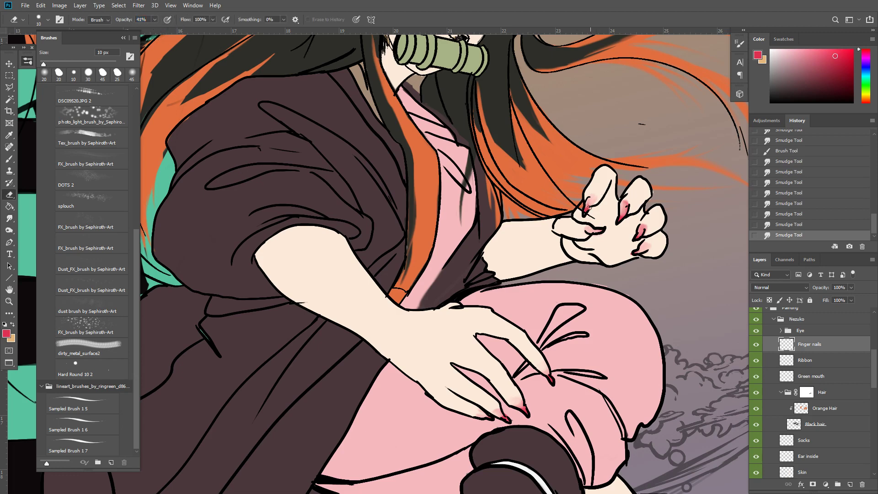
mouse_move(613, 201)
mouse_down()
mouse_move(629, 214)
mouse_move(628, 202)
mouse_move(627, 216)
mouse_up()
key(r)
mouse_move(624, 210)
mouse_down()
mouse_move(655, 229)
mouse_move(643, 226)
mouse_move(637, 237)
mouse_move(659, 235)
mouse_move(648, 251)
mouse_move(637, 253)
mouse_move(648, 234)
mouse_move(632, 254)
mouse_move(644, 230)
mouse_move(637, 236)
mouse_move(636, 221)
mouse_move(584, 229)
mouse_move(635, 208)
mouse_move(620, 218)
mouse_move(628, 209)
mouse_move(586, 207)
mouse_up()
key(e)
key(r)
key(e)
key(r)
key(b)
key(e)
key(r)
key(b)
drag(591, 210, 594, 202)
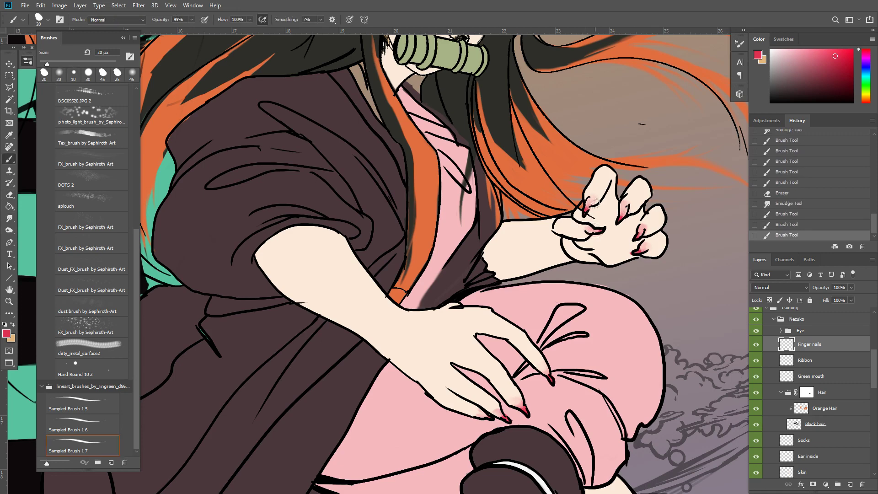
Repaint and smudge the crimson tips on the lowered hand's nails, beginning with the finger over the knee
drag(530, 364, 536, 312)
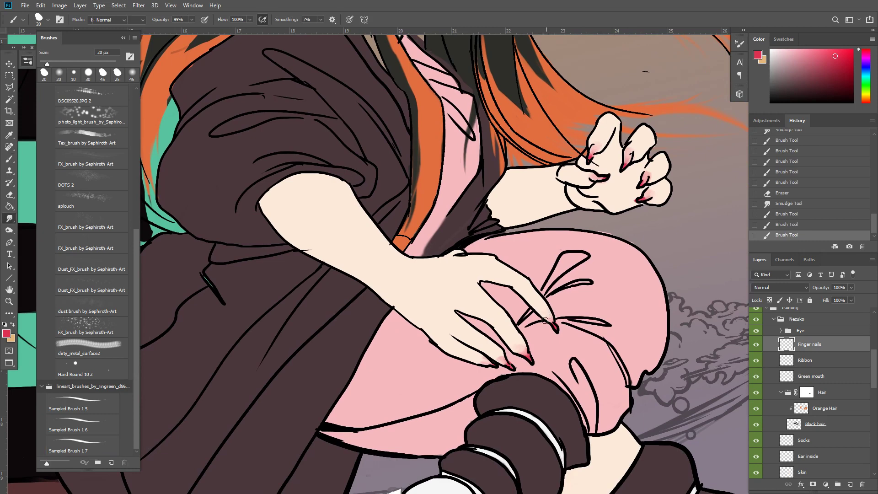
key(r)
drag(525, 349, 523, 352)
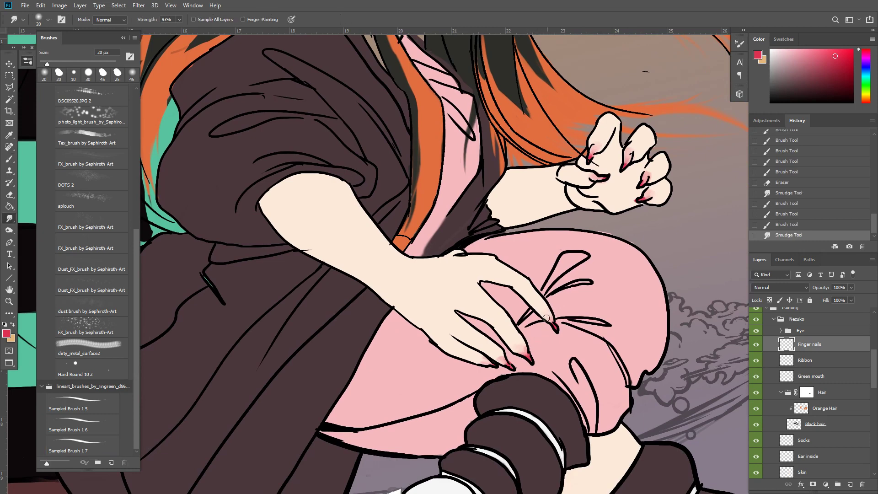
key(b)
drag(545, 315, 548, 318)
key(r)
key(e)
key(r)
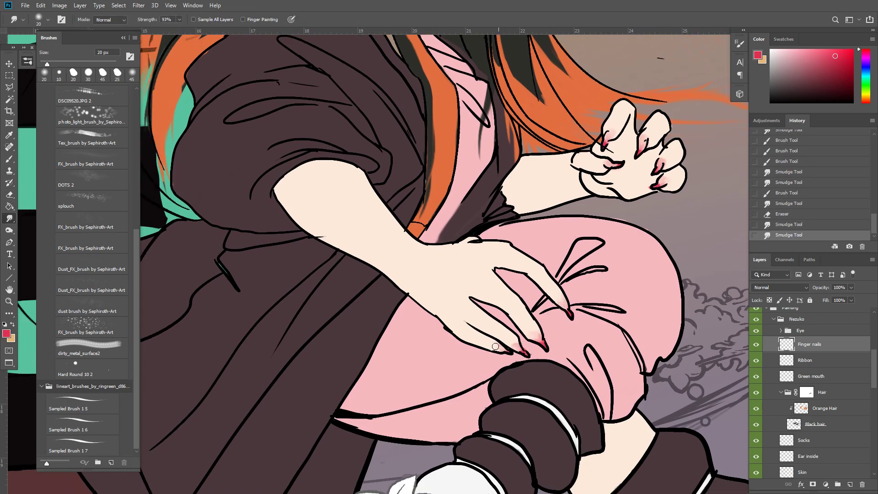
Erase stray crimson around the lowered hand's nails and blend their bases into the skin
mouse_move(498, 347)
mouse_down()
mouse_move(509, 352)
mouse_move(495, 343)
mouse_move(541, 335)
mouse_move(531, 320)
mouse_up()
key(b)
key(r)
key(b)
key(e)
key(r)
key(e)
key(r)
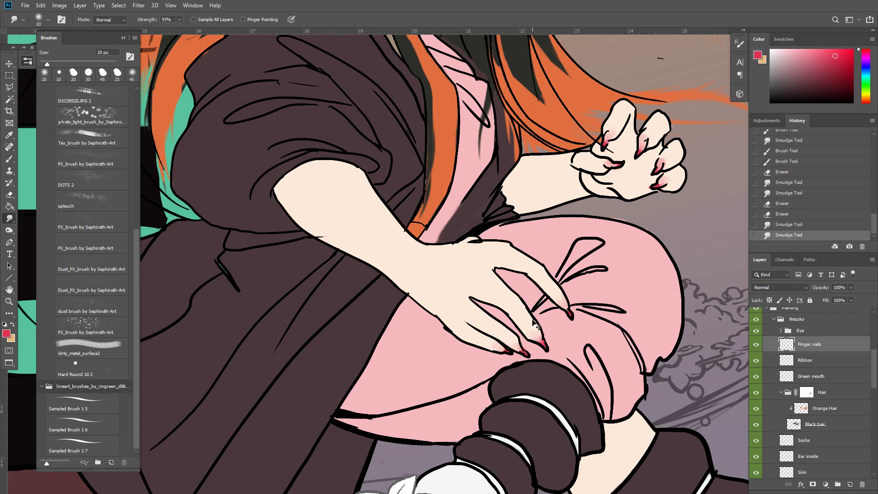
Review the whole painting, and hide and show the Nezuko group to check her colours against Tanjiro's
key(ctrl+minus)
key(ctrl+minus)
key(ctrl+minus)
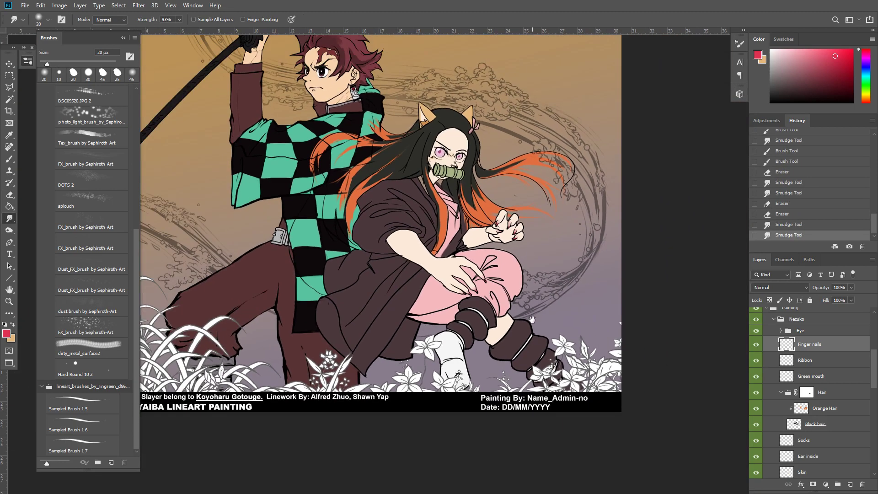
drag(532, 320, 581, 354)
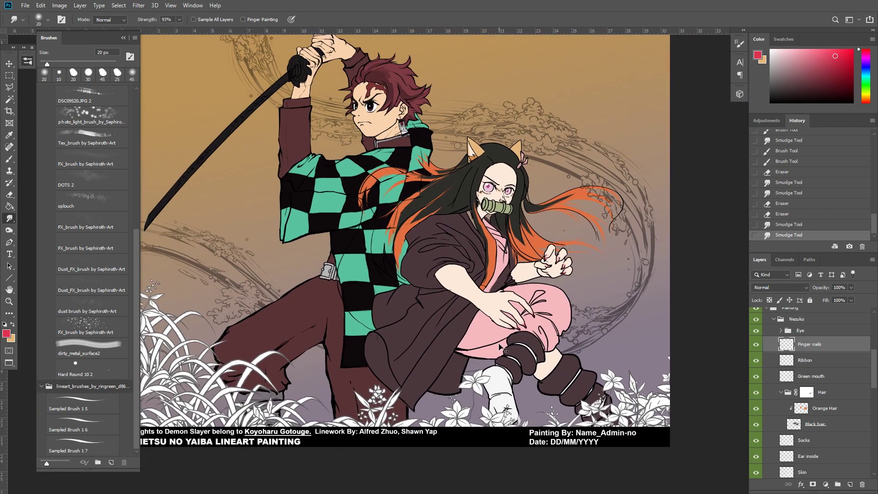
key(ctrl+minus)
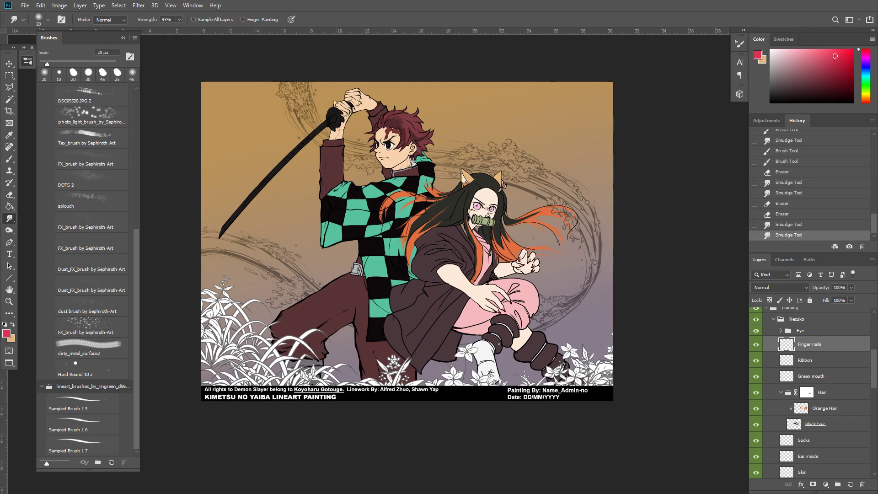
drag(561, 257, 630, 271)
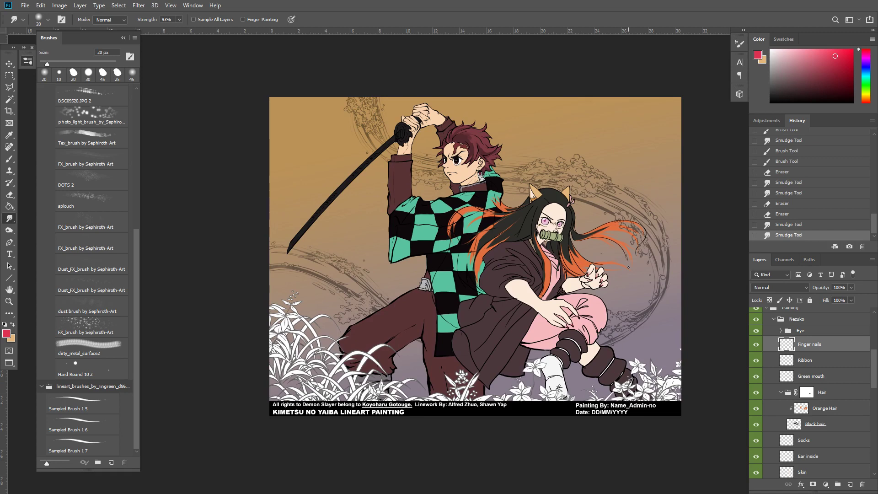
key(ctrl+plus)
key(ctrl+plus)
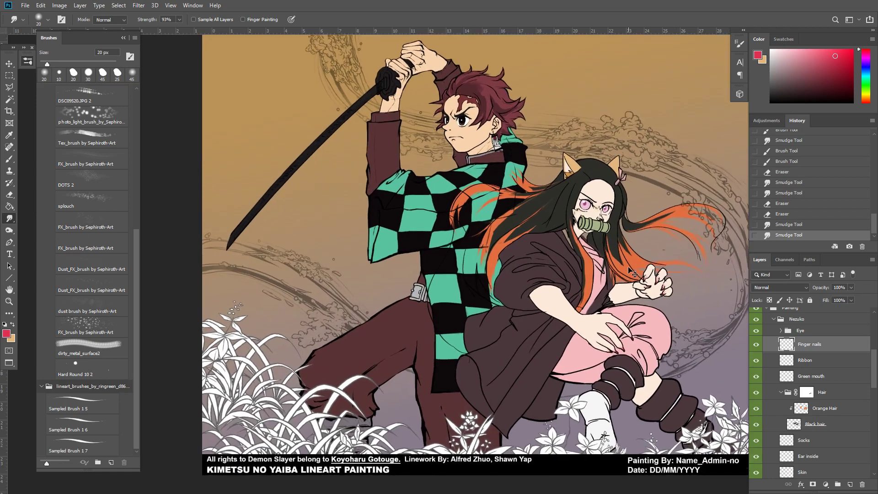
drag(529, 318, 460, 221)
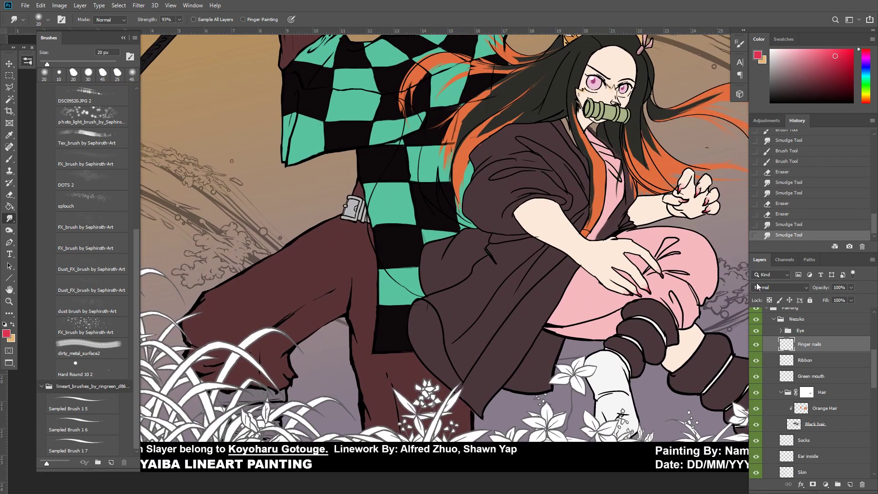
click(774, 319)
click(757, 320)
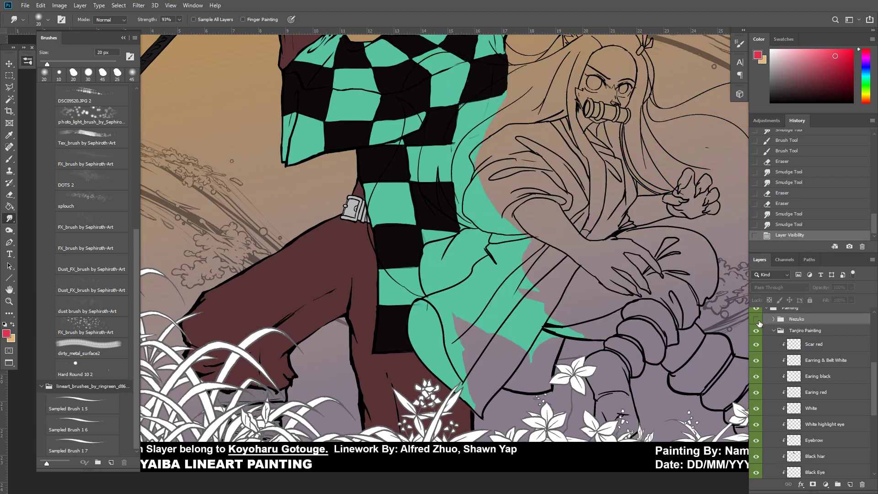
click(757, 320)
On the Brown girl layer, smudge the brown over the green gap between the fold lines of Nezuko's robe
key(ctrl+plus)
key(ctrl+plus)
key(ctrl+plus)
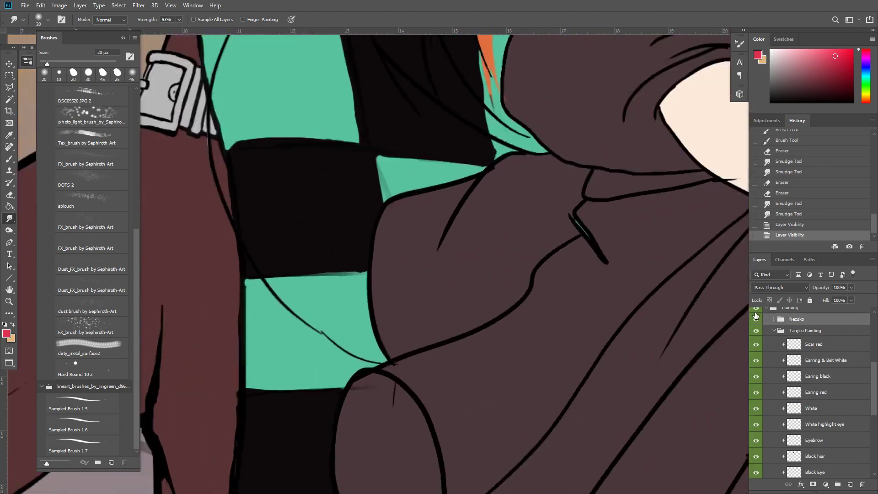
ctrl+click(688, 296)
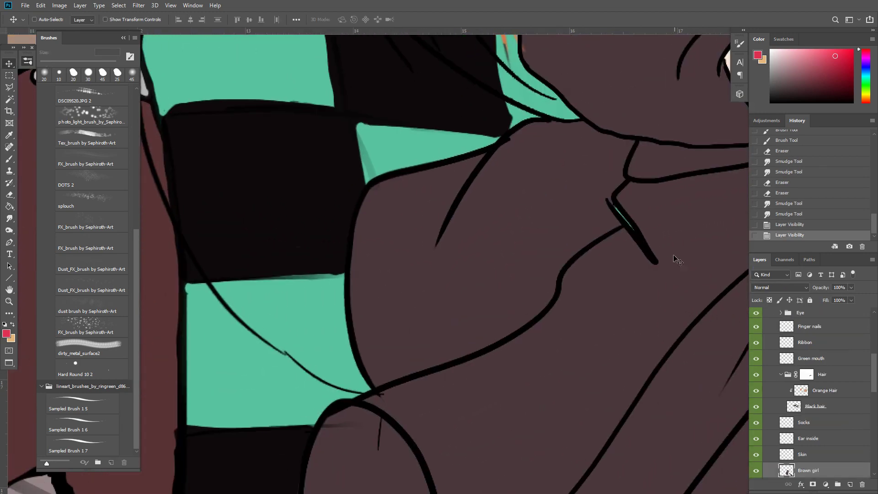
mouse_move(627, 202)
mouse_down()
mouse_move(607, 193)
mouse_move(608, 202)
mouse_up()
mouse_move(612, 204)
mouse_down()
mouse_move(606, 198)
mouse_move(631, 239)
mouse_up()
drag(633, 242, 665, 271)
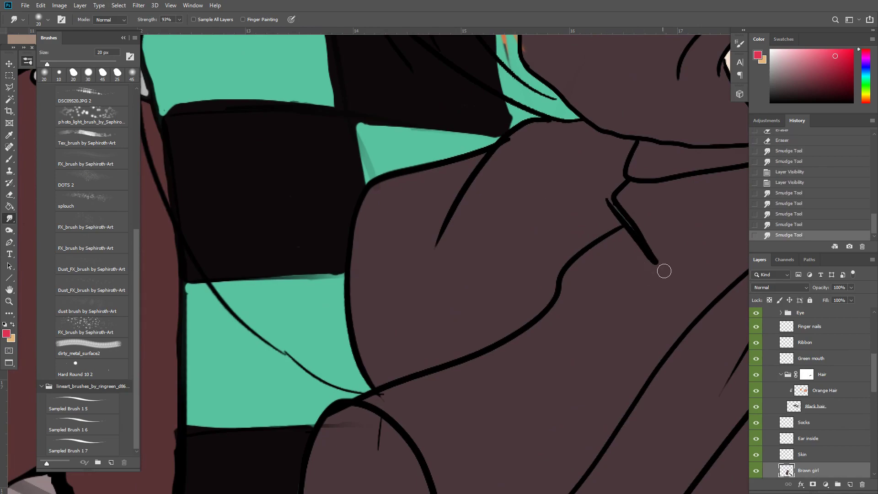
mouse_move(617, 209)
mouse_down()
mouse_move(630, 242)
mouse_move(622, 205)
mouse_up()
mouse_move(622, 205)
mouse_down()
mouse_move(639, 215)
mouse_move(603, 194)
mouse_up()
Examine the full composition of Tanjiro and Nezuko, and open the Windows Start menu
key(ctrl+minus)
key(ctrl+minus)
key(ctrl+minus)
key(ctrl+minus)
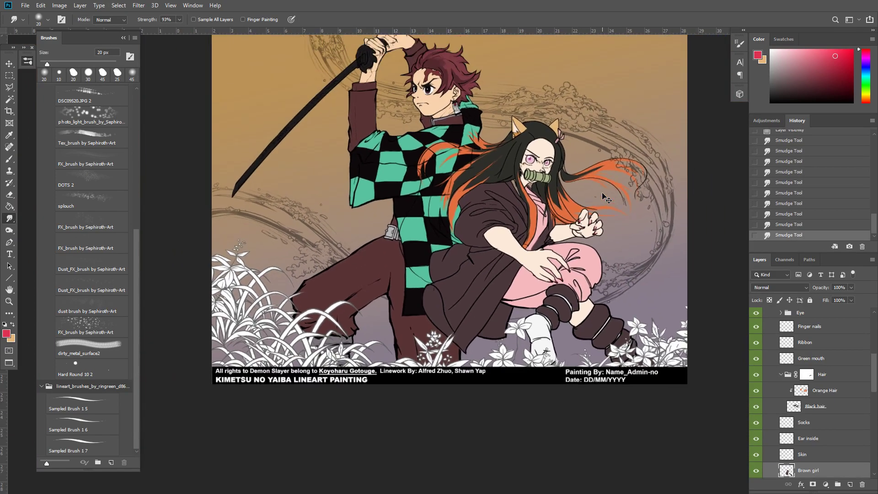
drag(426, 272, 452, 321)
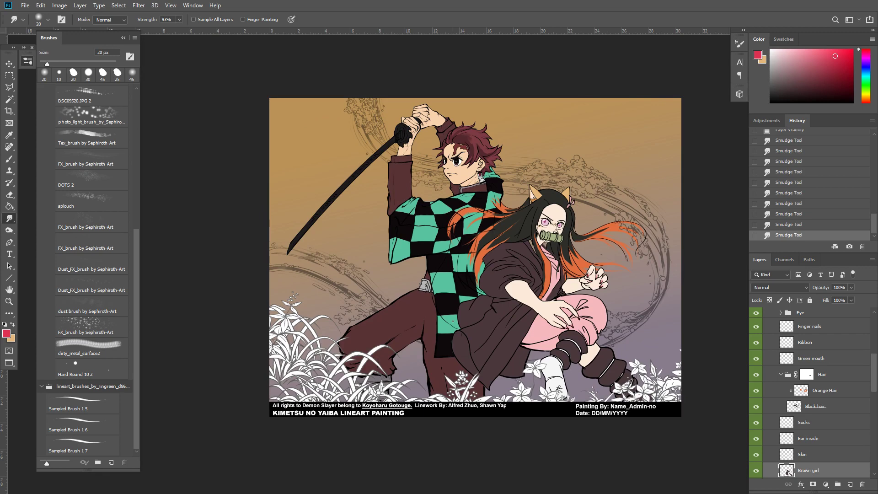
drag(453, 321, 460, 321)
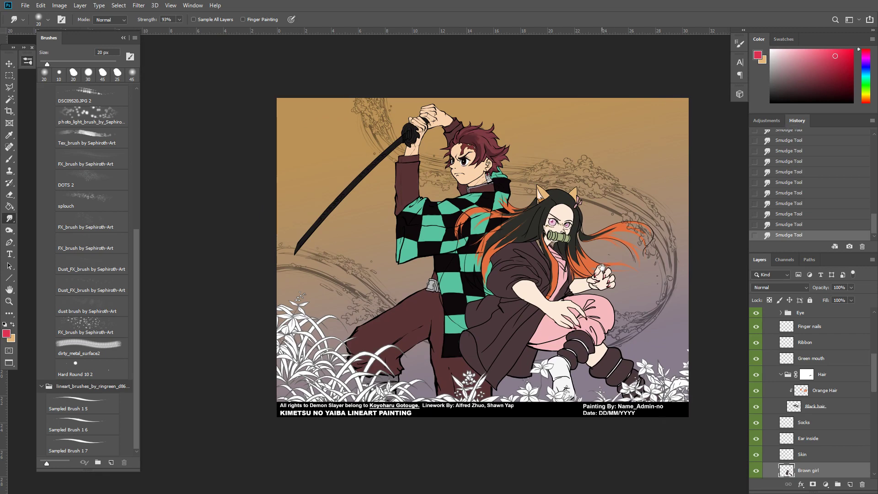
drag(602, 268, 626, 278)
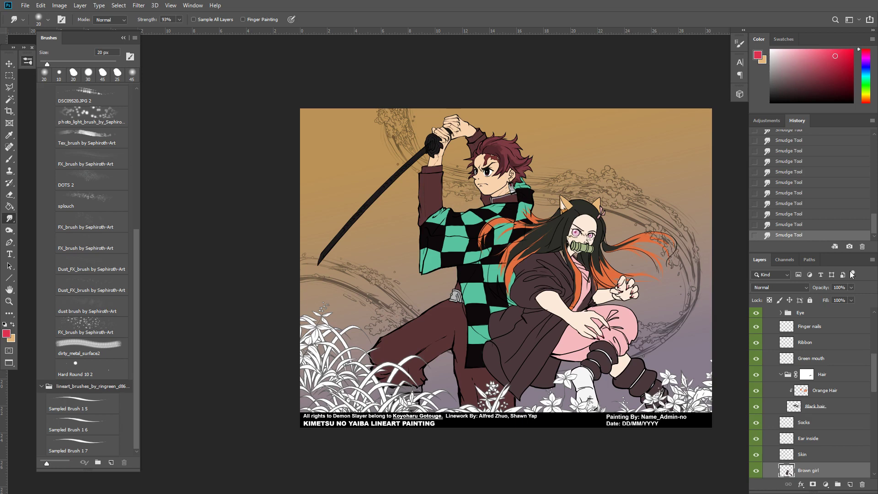
key(super)
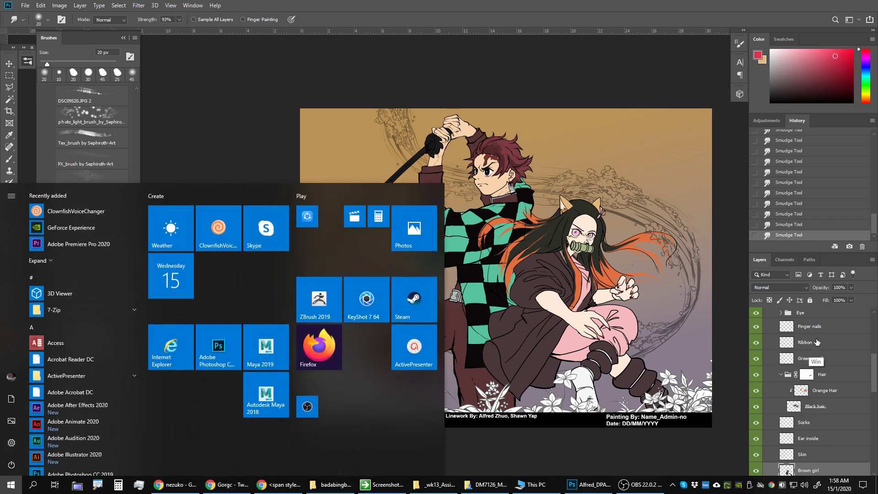
Dismiss the Start menu, then collapse the REF and Painting groups and select the Painting group
key(super)
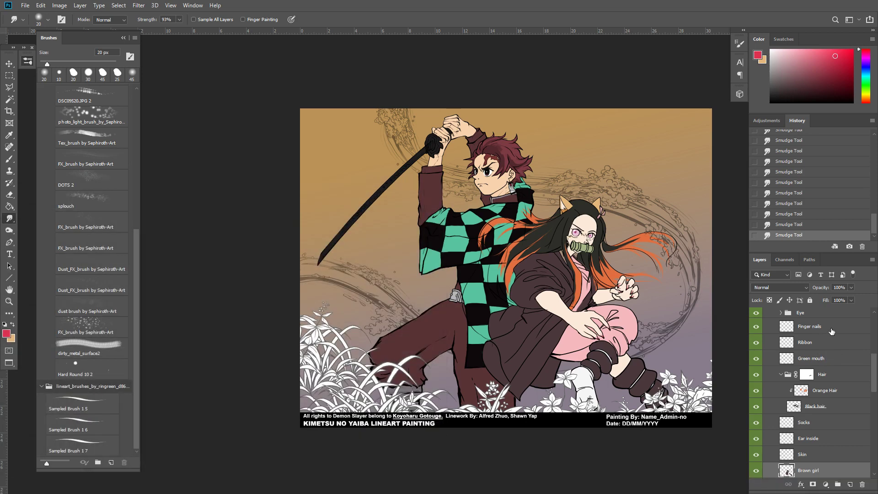
click(832, 331)
scroll(867, 374, down, 10)
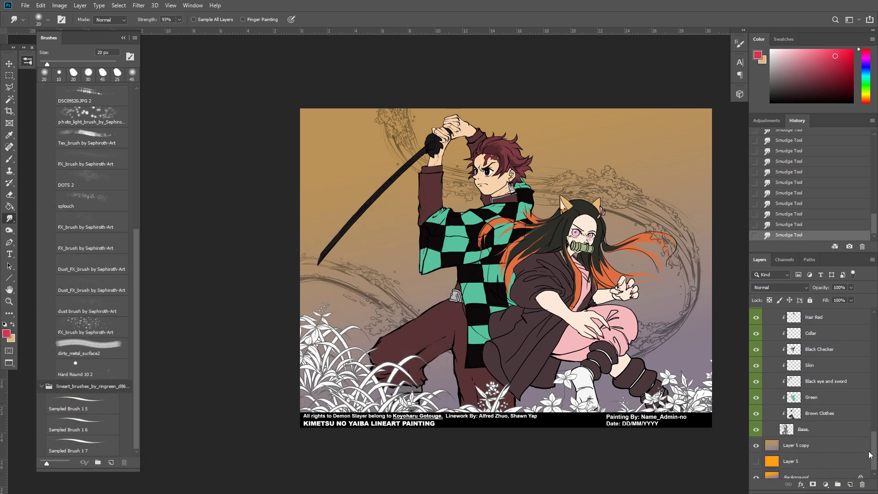
scroll(765, 365, up, 10)
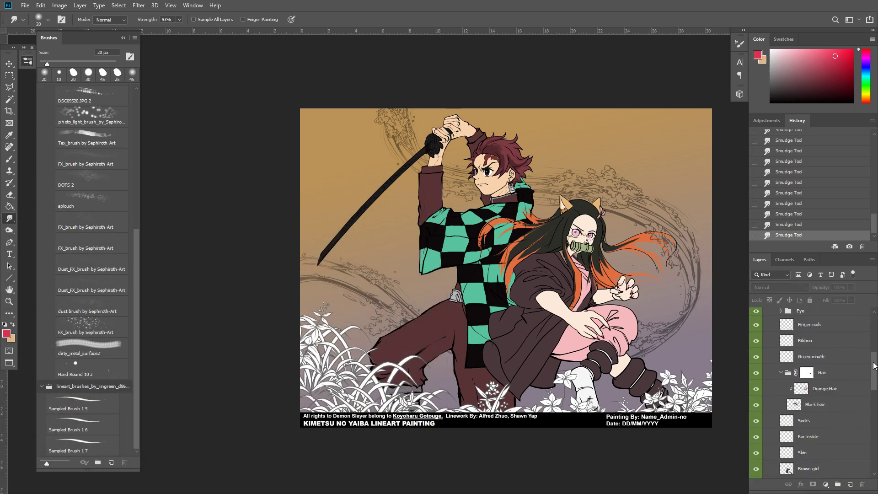
click(766, 366)
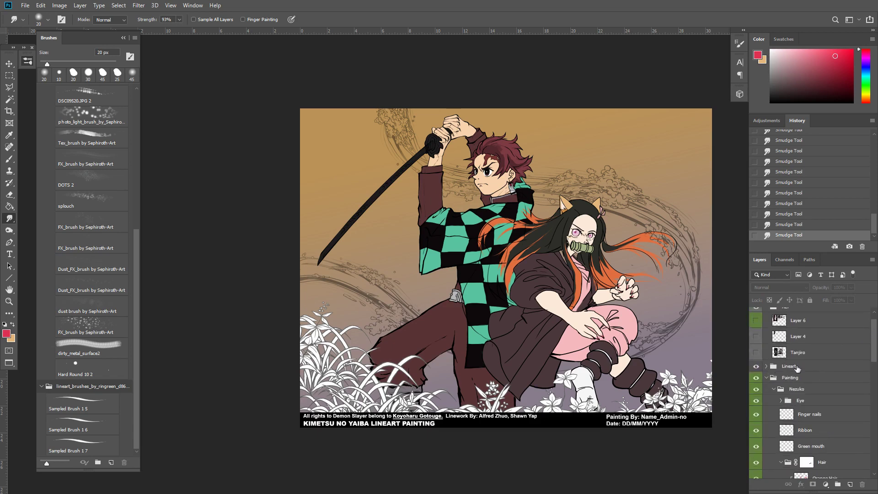
drag(875, 347, 877, 328)
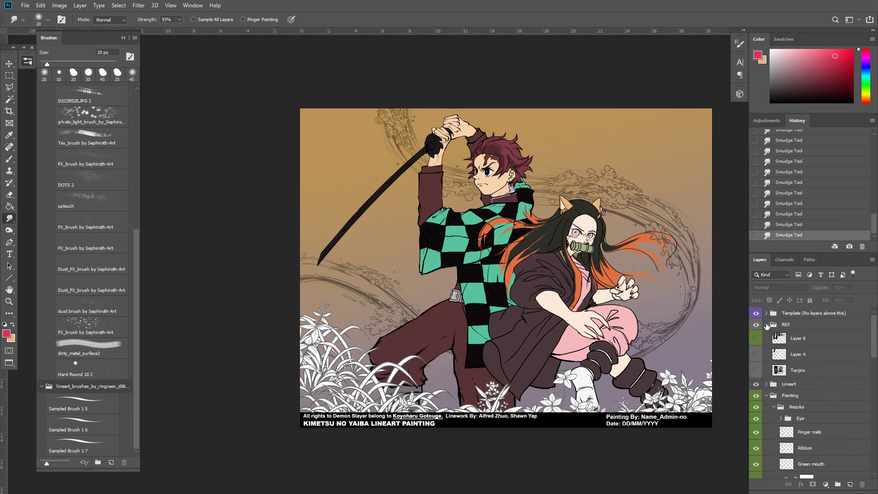
click(766, 324)
click(766, 348)
click(792, 351)
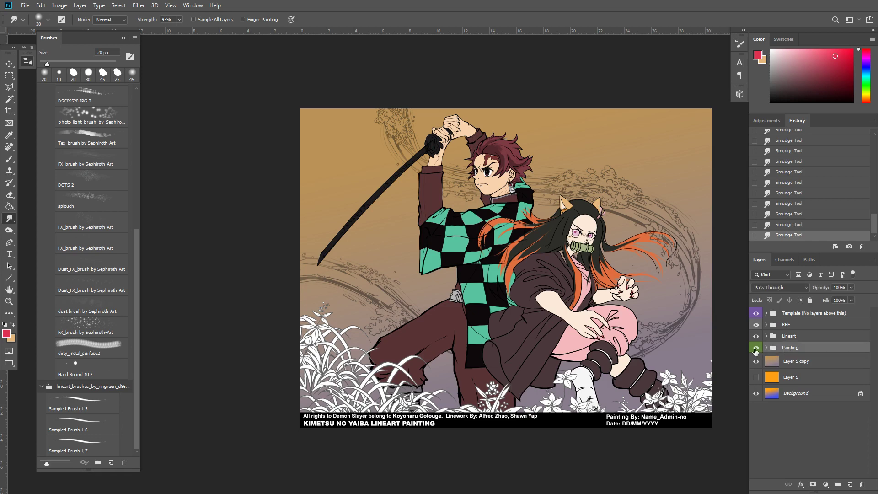
Hide and show the Painting group, Layer 5 copy and the Lineart group to check colours and line art separately
click(756, 348)
click(756, 347)
click(757, 360)
click(757, 361)
click(757, 338)
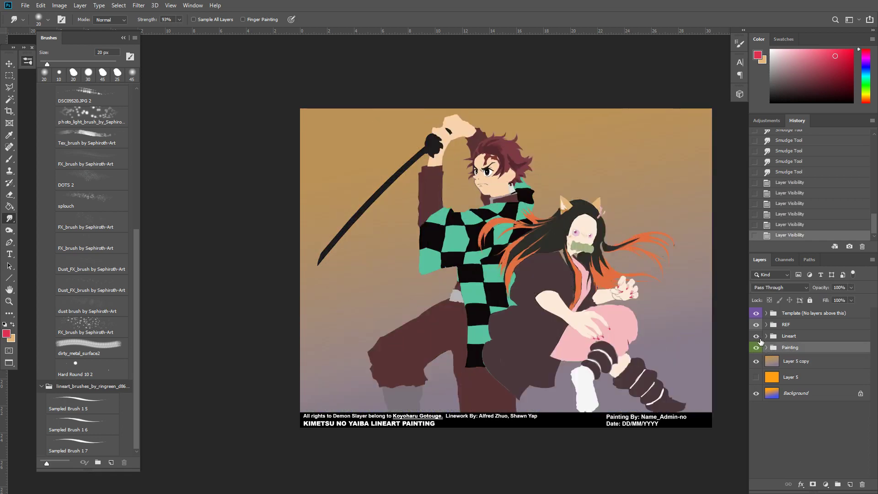
click(757, 338)
click(767, 336)
click(766, 337)
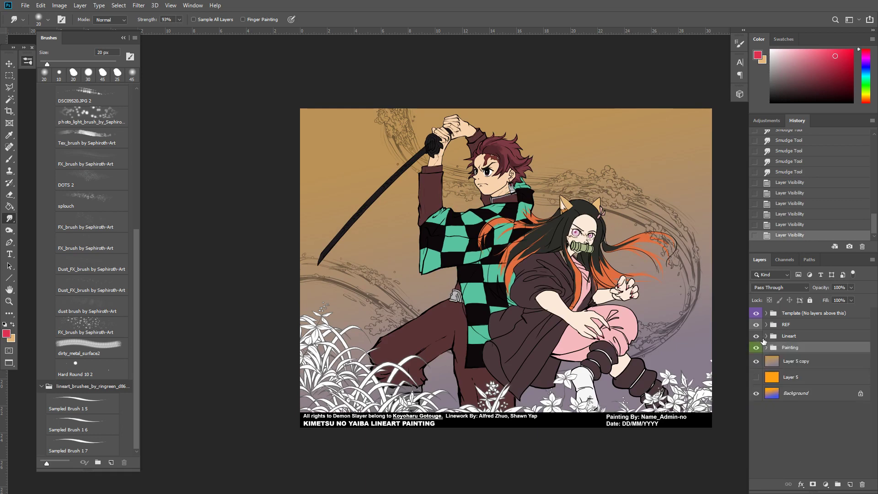
click(756, 336)
click(756, 337)
Create a new layer below Tanjiro Painting inside the Painting group and put it in a group named Water BG
click(766, 349)
click(774, 359)
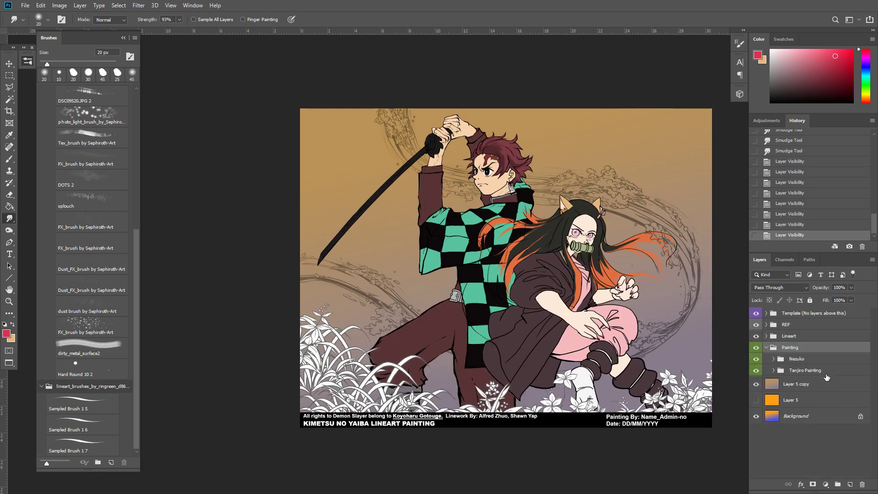
click(829, 375)
click(850, 485)
drag(817, 373, 816, 388)
key(ctrl+g)
double_click(800, 379)
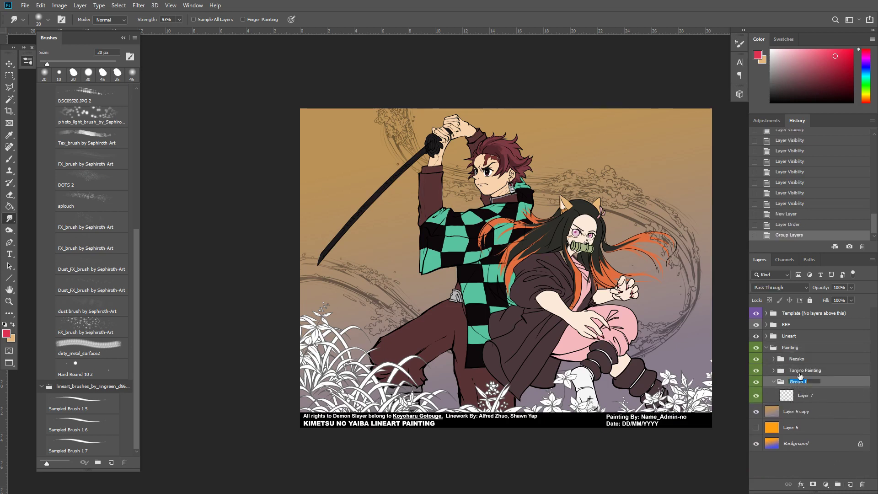
text(Water BG)
key(Return)
On Layer 7, choose a muted violet-blue and brush the upper water stream from the canvas's top edge round to the far side
click(801, 396)
key(b)
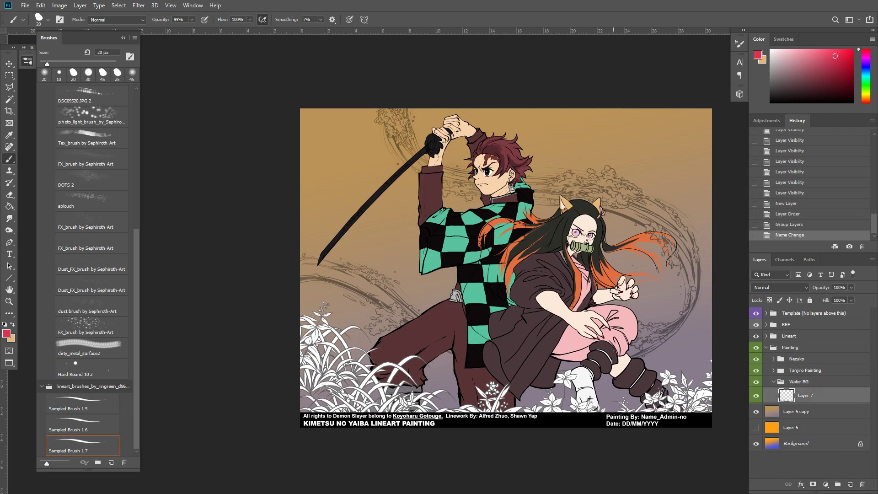
key(x)
alt+click(677, 356)
click(868, 66)
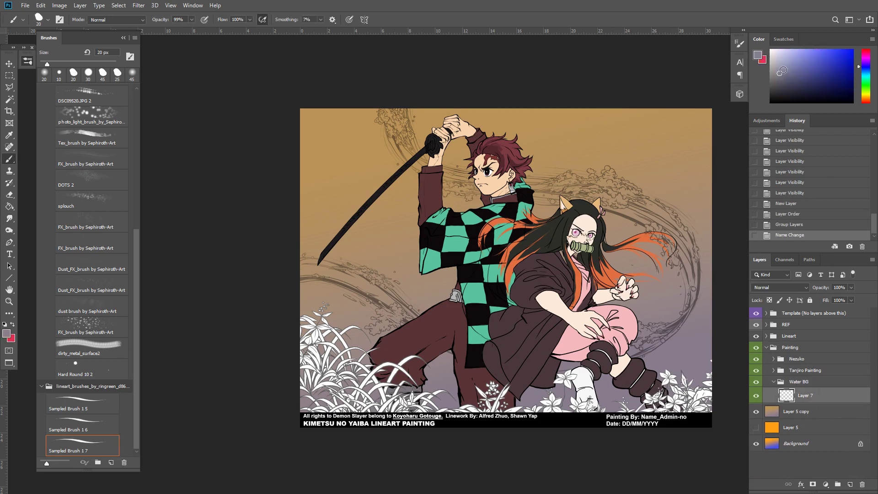
click(807, 61)
drag(391, 106, 399, 135)
key(])
mouse_move(394, 133)
mouse_down()
mouse_move(383, 105)
mouse_move(393, 135)
mouse_move(404, 138)
mouse_move(399, 106)
mouse_move(409, 151)
mouse_move(430, 170)
mouse_move(604, 201)
mouse_move(677, 245)
mouse_move(682, 272)
mouse_move(669, 240)
mouse_move(687, 290)
mouse_move(673, 314)
mouse_up()
With a 200 px brush, paint the lower water stream behind the figures and join it to the curve beside Nezuko
key(])
key(])
key(])
key(])
key(])
key(])
key(bracketright)
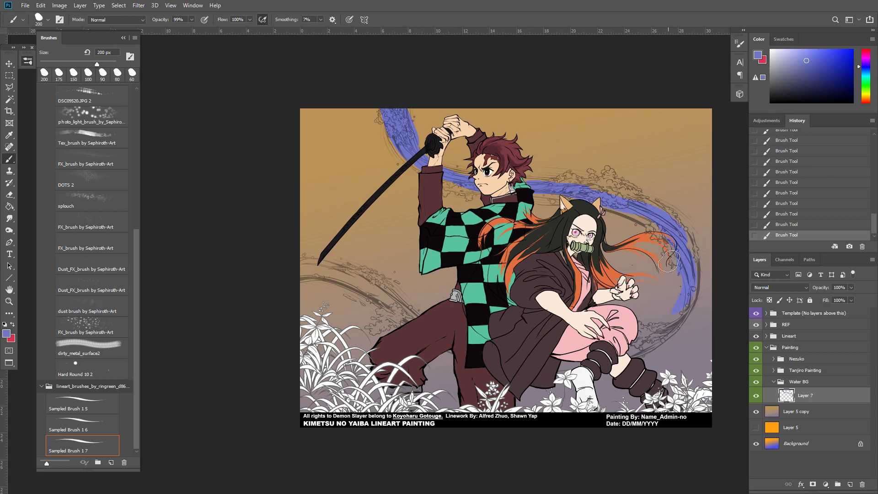
mouse_move(294, 269)
mouse_down()
mouse_move(337, 273)
mouse_move(416, 315)
mouse_up()
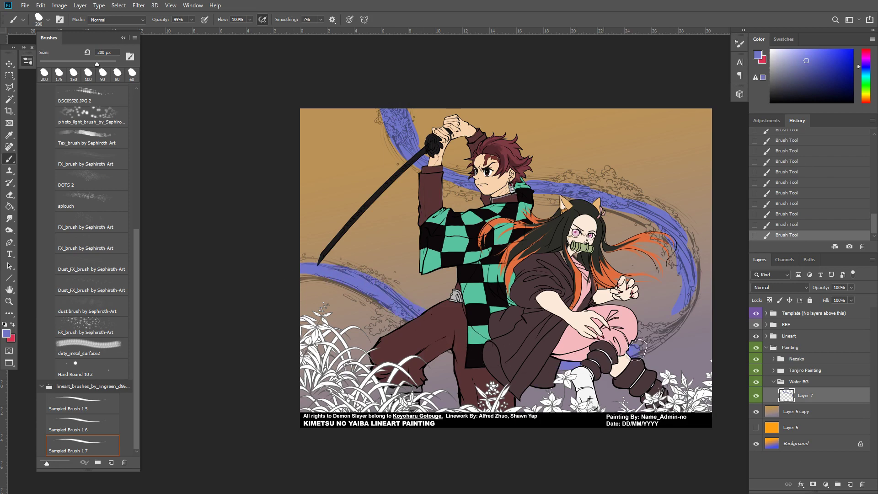
mouse_move(637, 351)
mouse_down()
mouse_move(673, 331)
mouse_move(697, 292)
mouse_move(679, 328)
mouse_up()
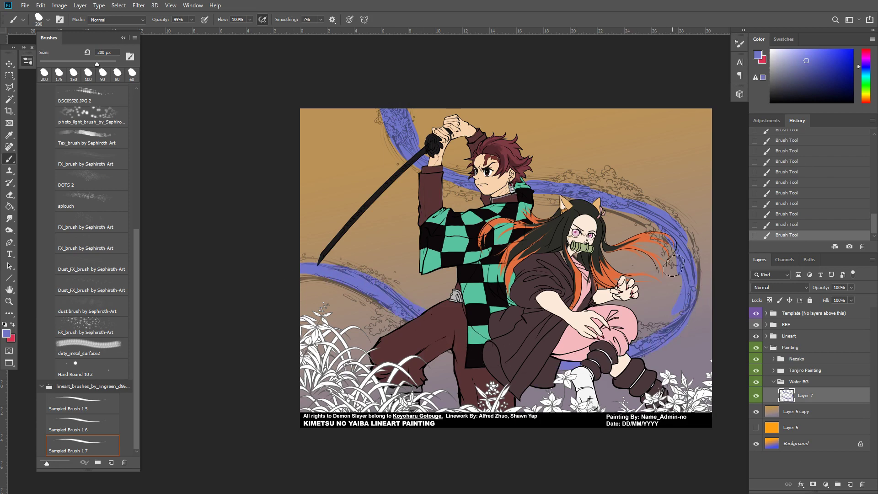
Shift the water layer's hue by -21 with Hue/Saturation, and briefly isolate Layer 7 to inspect its shape
key(ctrl+u)
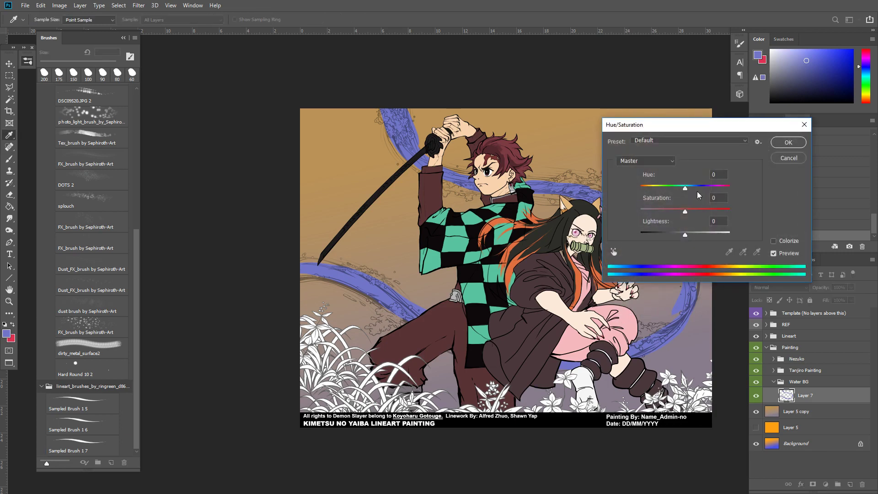
mouse_move(686, 192)
mouse_down()
mouse_move(667, 192)
mouse_move(677, 192)
mouse_up()
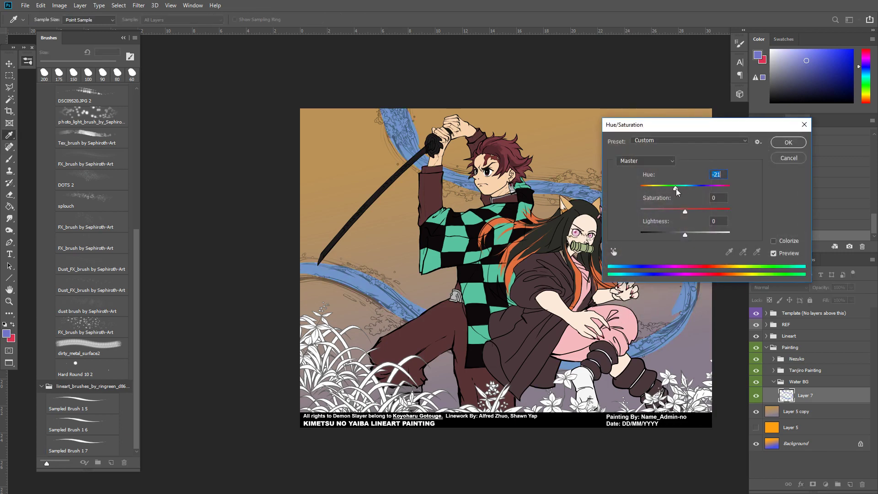
key(Return)
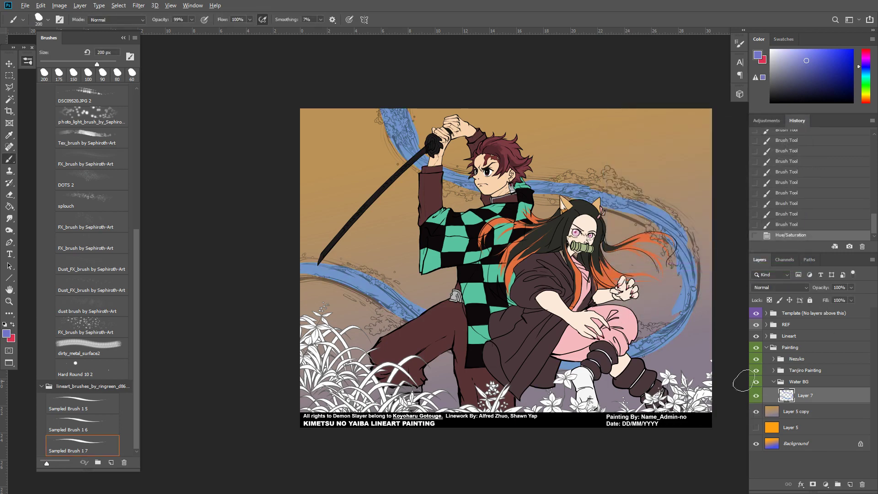
alt+click(756, 396)
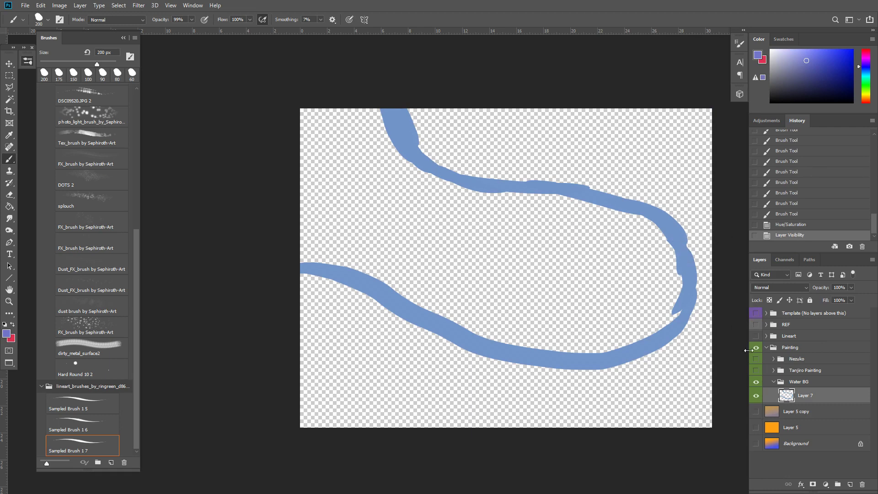
alt+click(756, 395)
Try to fill out the top end of the water stream with a 175 px brush in violet-blue
key(r)
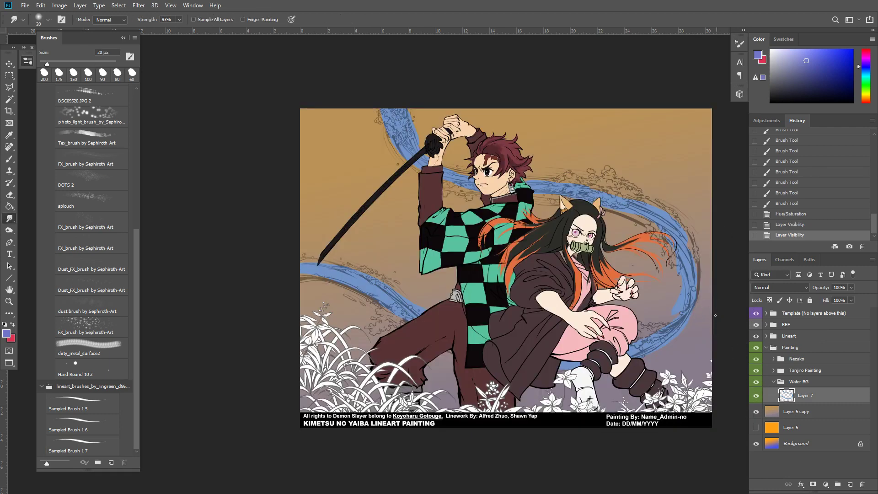
key(b)
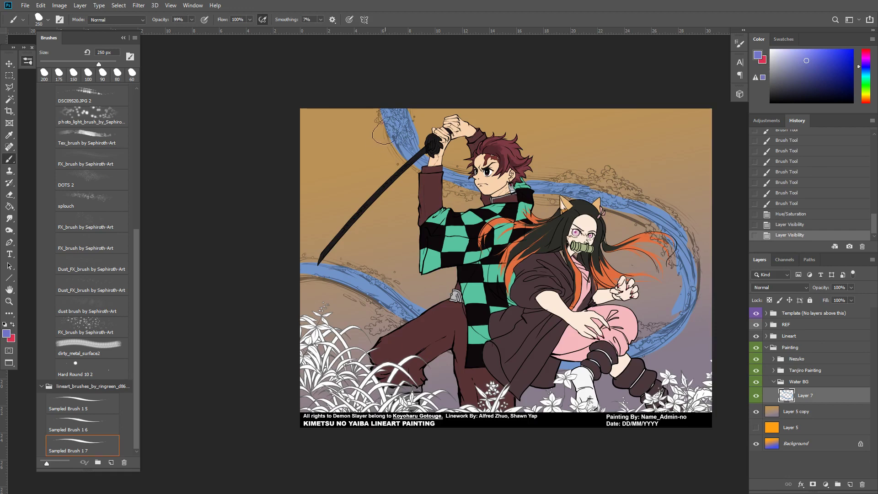
key(bracketright)
key(bracketright)
key(bracketleft)
key(bracketleft)
key(bracketleft)
drag(397, 112, 404, 142)
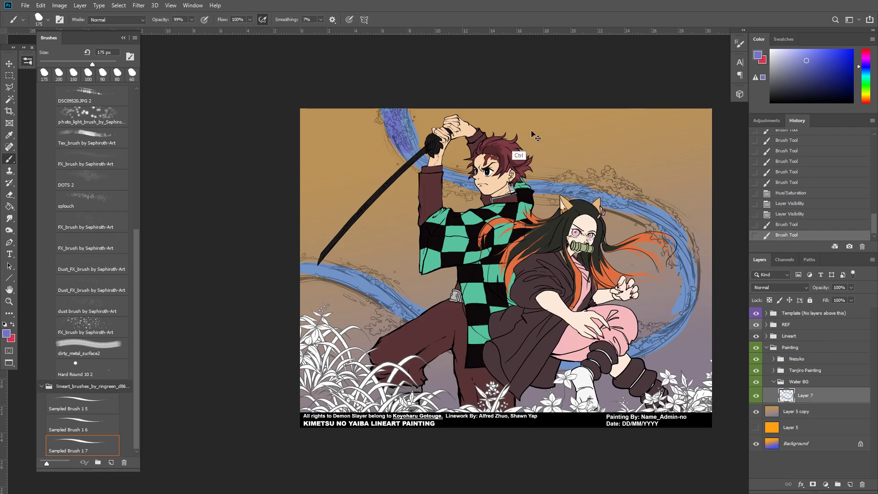
Isolate Layer 7, sample the stream's lighter blue, and repaint and widen its top end with that colour
alt+click(756, 395)
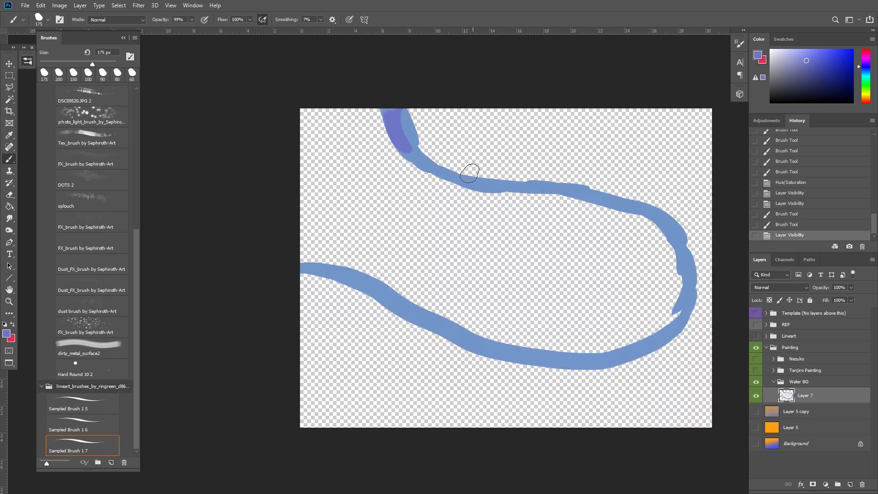
alt+click(422, 155)
drag(395, 113, 405, 149)
mouse_move(401, 149)
mouse_down()
mouse_move(392, 106)
mouse_move(438, 186)
mouse_move(441, 172)
mouse_move(398, 111)
mouse_move(399, 145)
mouse_up()
key(bracketright)
key(bracketright)
key(bracketright)
key(bracketright)
Show all layers again and, with a soft 400 px brush, widen the blue along the upper stream to the curve beside Nezuko
key(shift+comma)
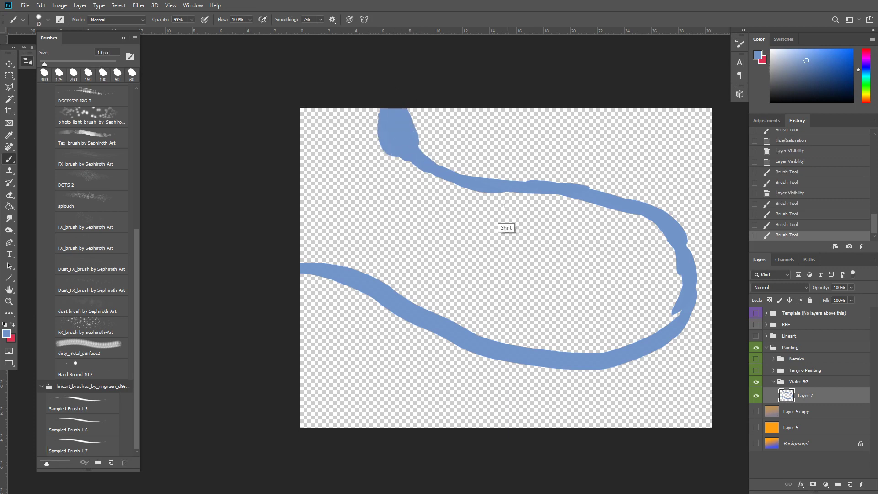
key(bracketright)
alt+click(756, 396)
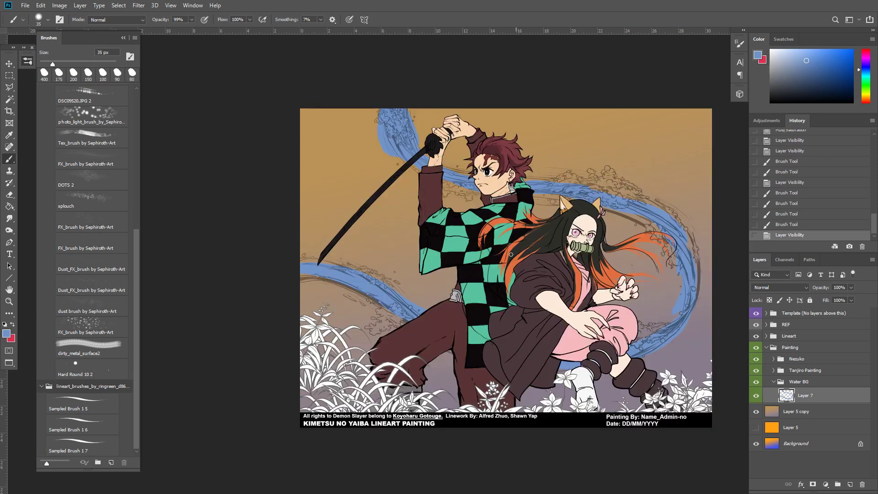
key(bracketright)
key(bracketright)
key(bracketright)
key(bracketright)
key(bracketright)
key(bracketright)
key(bracketright)
key(bracketright)
key(bracketright)
key(bracketright)
key(bracketright)
key(bracketright)
mouse_move(400, 132)
mouse_down()
mouse_move(406, 151)
mouse_move(441, 175)
mouse_move(603, 195)
mouse_move(646, 210)
mouse_move(670, 222)
mouse_move(679, 270)
mouse_up()
Brush soft blue over the curve beside Nezuko and along the lower stream to fill the water line art
drag(674, 238, 679, 260)
drag(673, 241, 675, 289)
mouse_move(680, 265)
mouse_down()
mouse_move(691, 287)
mouse_move(680, 278)
mouse_move(668, 331)
mouse_move(681, 297)
mouse_move(641, 344)
mouse_move(650, 343)
mouse_move(641, 332)
mouse_move(622, 352)
mouse_move(556, 371)
mouse_up()
mouse_move(411, 316)
mouse_down()
mouse_move(405, 299)
mouse_move(414, 295)
mouse_move(406, 309)
mouse_move(336, 277)
mouse_move(271, 269)
mouse_move(316, 277)
mouse_up()
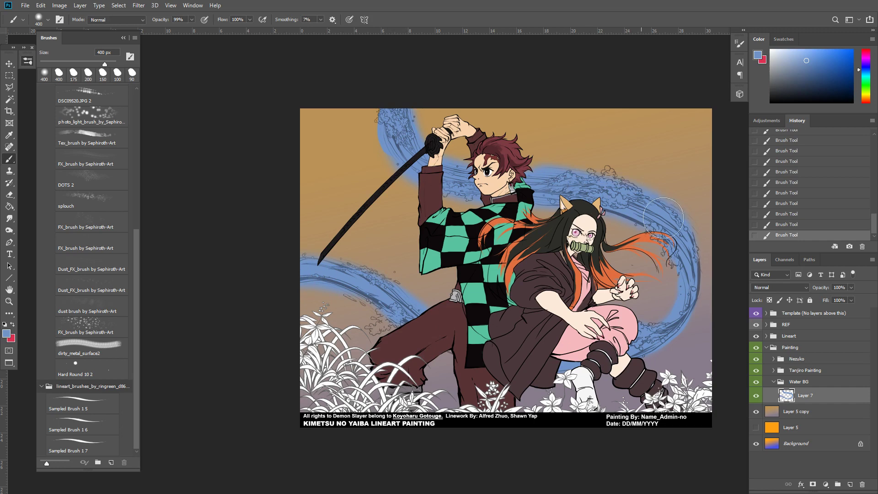
drag(608, 236, 607, 251)
With a 150 px eraser at 41% opacity, trim the blue overspill along the outer edge of the upper stream near the sword
key(e)
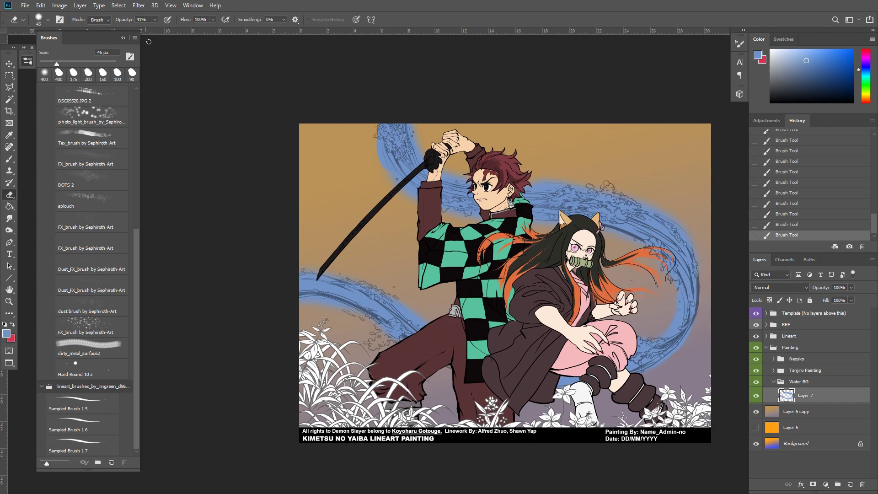
key(bracketright)
key(bracketright)
key(bracketright)
mouse_move(378, 122)
mouse_down()
mouse_move(389, 163)
mouse_move(376, 135)
mouse_move(376, 152)
mouse_move(402, 185)
mouse_up()
drag(384, 161, 400, 186)
mouse_move(379, 145)
mouse_down()
mouse_move(396, 183)
mouse_move(377, 156)
mouse_move(441, 203)
mouse_move(471, 209)
mouse_move(440, 198)
mouse_move(453, 212)
mouse_move(485, 219)
mouse_up()
click(481, 216)
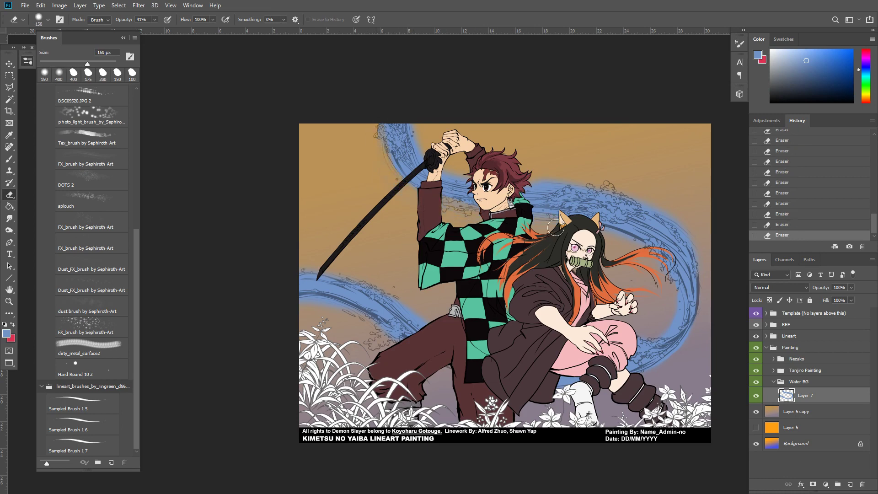
Erase the blue overspill around the curve behind Nezuko, varying the eraser size up to 150 px
click(799, 162)
key(ctrl+z)
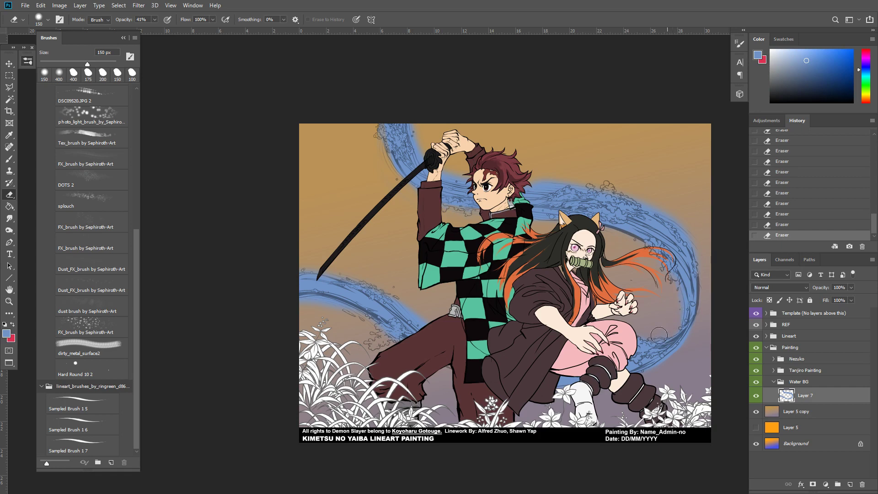
key(bracketleft)
key(bracketleft)
key(bracketleft)
key(bracketright)
key(bracketright)
key(bracketright)
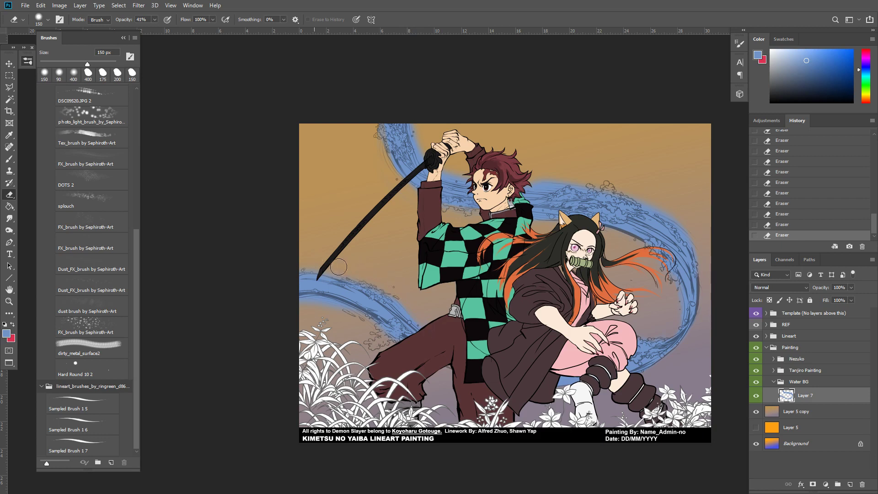
Touch up the lower stream beneath the sword tip with blue, and erase the overspill along its underside
key(b)
mouse_move(325, 267)
mouse_down()
mouse_move(310, 280)
mouse_move(333, 280)
mouse_move(315, 302)
mouse_move(350, 314)
mouse_up()
key(e)
drag(350, 313, 336, 305)
mouse_move(335, 305)
mouse_down()
mouse_move(355, 322)
mouse_move(325, 302)
mouse_move(378, 327)
mouse_up()
key(bracketleft)
key(bracketleft)
mouse_move(305, 301)
mouse_down()
mouse_move(338, 296)
mouse_move(361, 311)
mouse_up()
Undo the last stroke and, with a smaller brush, restore the blue where the lower stream meets Tanjiro's leg
key(b)
key(ctrl+z)
key(bracketleft)
key(bracketleft)
key(bracketleft)
key(bracketleft)
key(bracketleft)
drag(392, 338, 384, 327)
drag(384, 327, 381, 324)
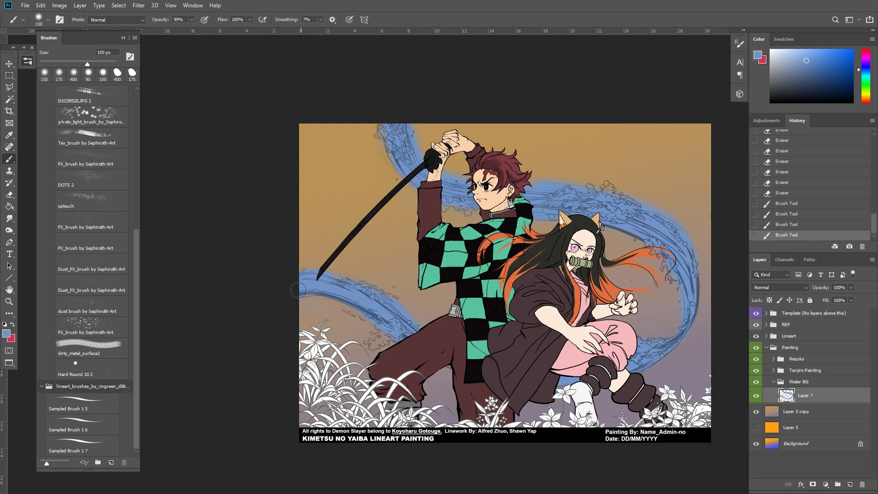
Fill the lower stream's end at the canvas edge with blue, and erase the excess beneath it
drag(298, 290, 313, 291)
drag(313, 291, 296, 301)
key(e)
drag(297, 300, 315, 304)
drag(316, 304, 297, 300)
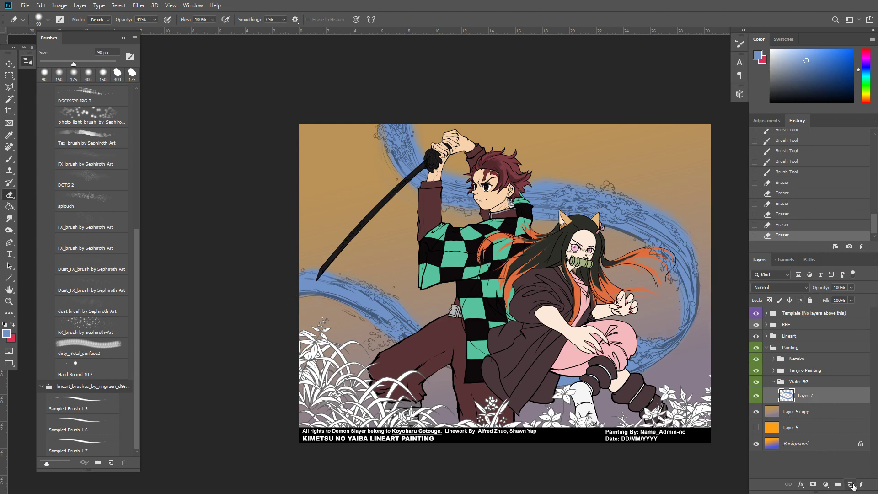
click(851, 484)
key(b)
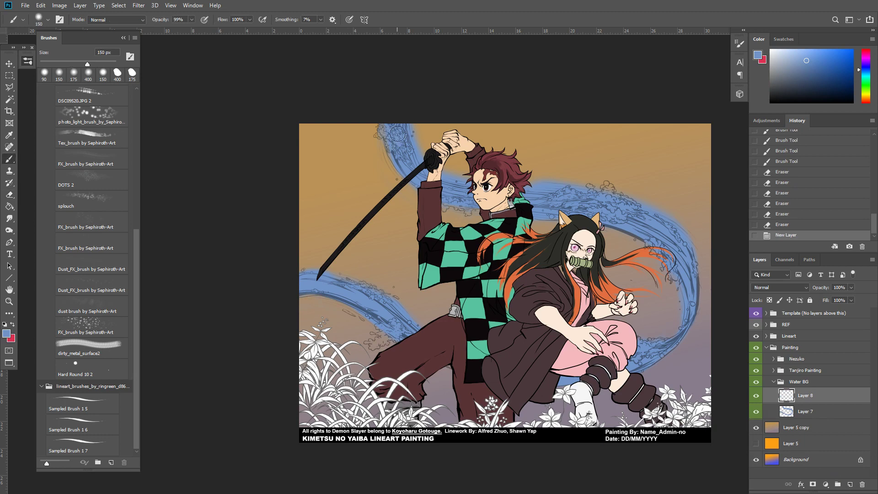
key(x)
click(384, 129)
click(387, 127)
click(388, 126)
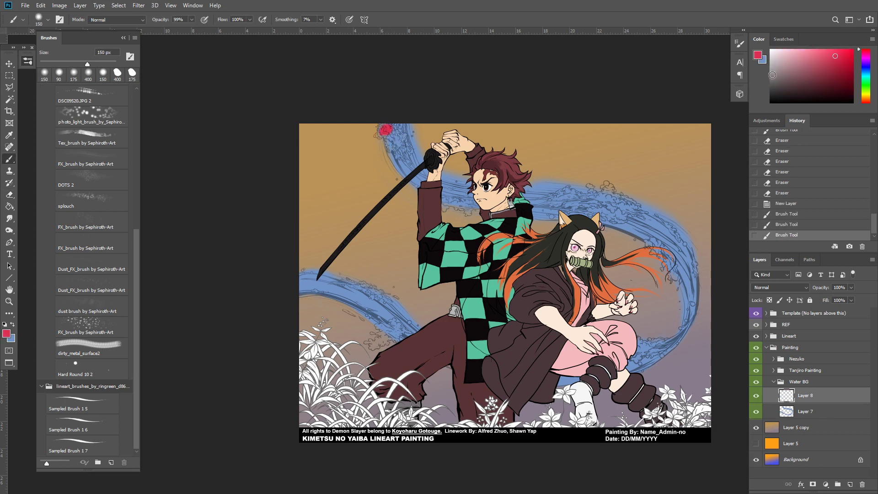
click(800, 48)
key(Delete)
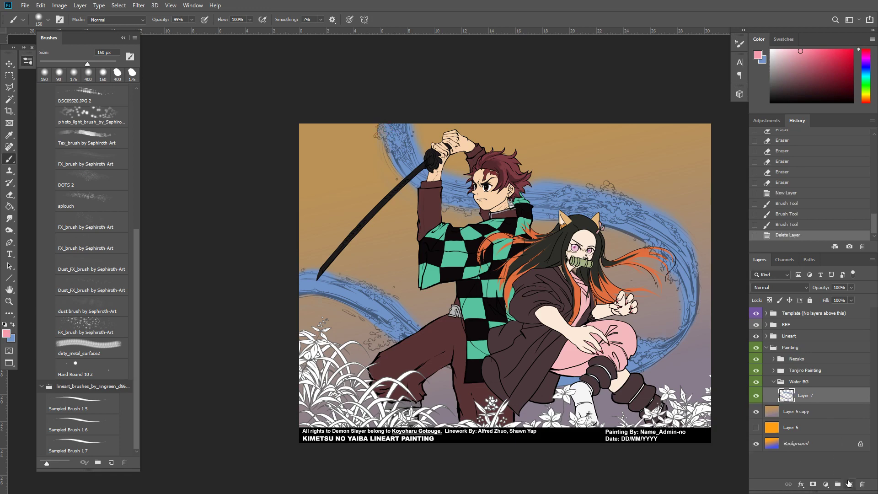
Add a new layer above the blue in the Water BG group and dab white foam onto the swirl's upper end at 150 px
click(851, 484)
key(d)
key(x)
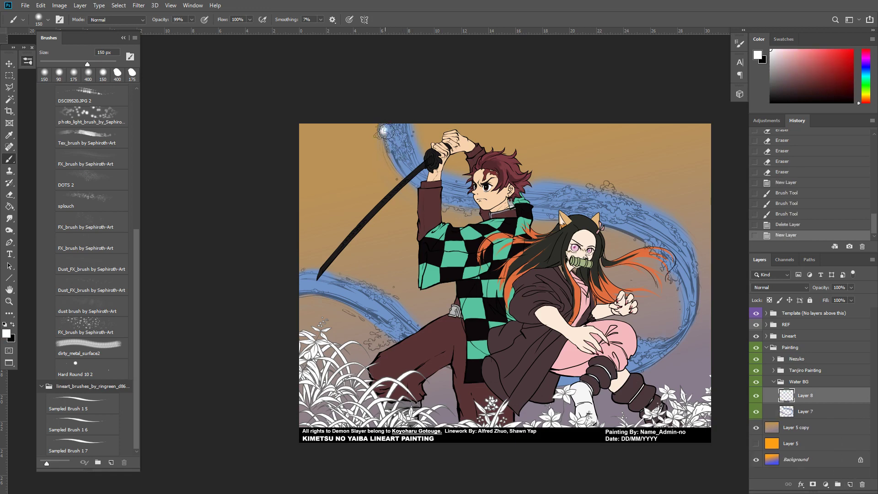
click(385, 130)
click(385, 129)
click(385, 127)
click(384, 128)
click(385, 130)
click(387, 133)
click(386, 131)
click(386, 131)
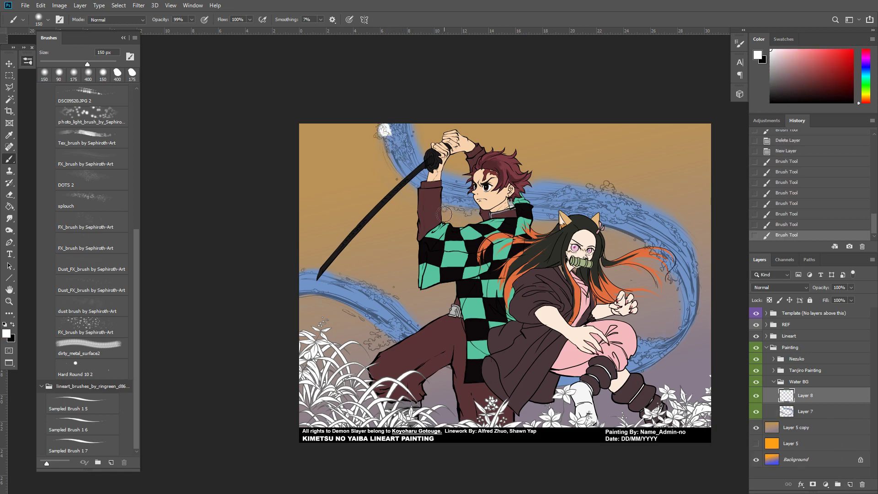
Reduce the brush to 45 px and extend the white foam within the splash outlines at the swirl's upper end
key(bracketleft)
key(bracketleft)
key(bracketleft)
key(bracketleft)
key(bracketleft)
key(bracketleft)
key(bracketleft)
key(bracketleft)
key(bracketleft)
key(bracketleft)
key(bracketleft)
key(bracketleft)
key(bracketleft)
key(bracketleft)
key(bracketleft)
click(399, 135)
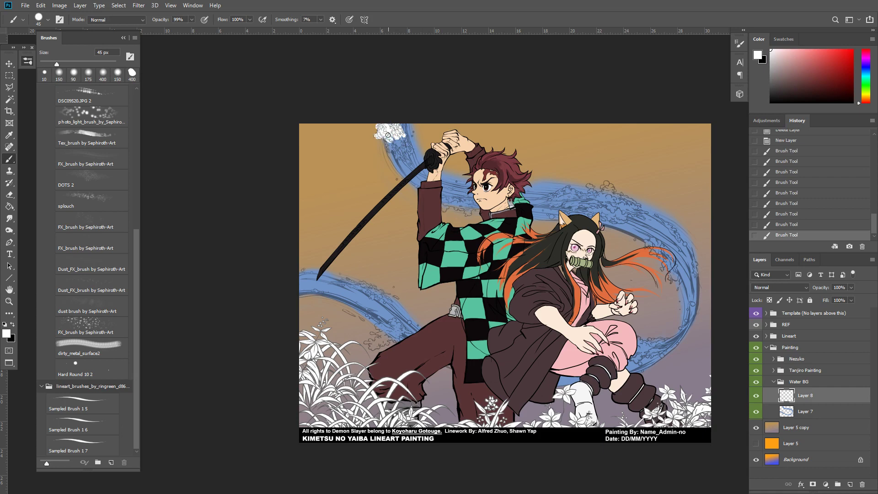
click(398, 151)
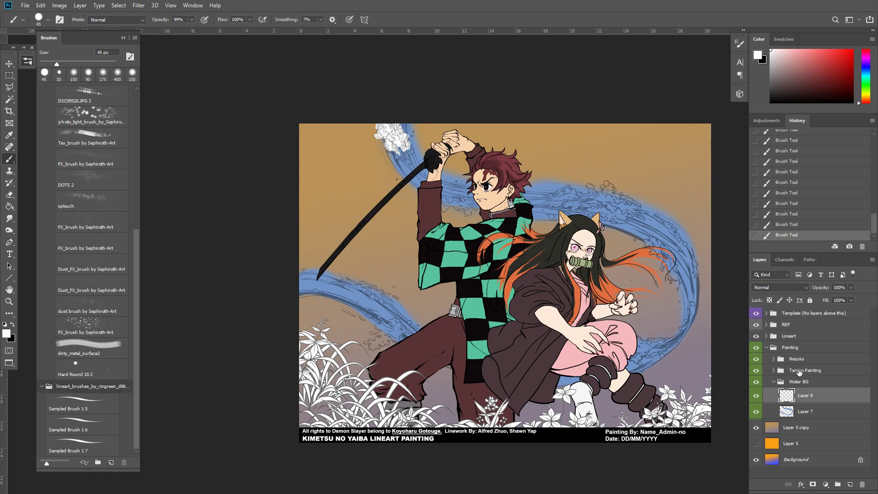
Hide the white foam layer and isolate the Water LineArt Gray layer's artwork for a Magic Wand selection
click(756, 396)
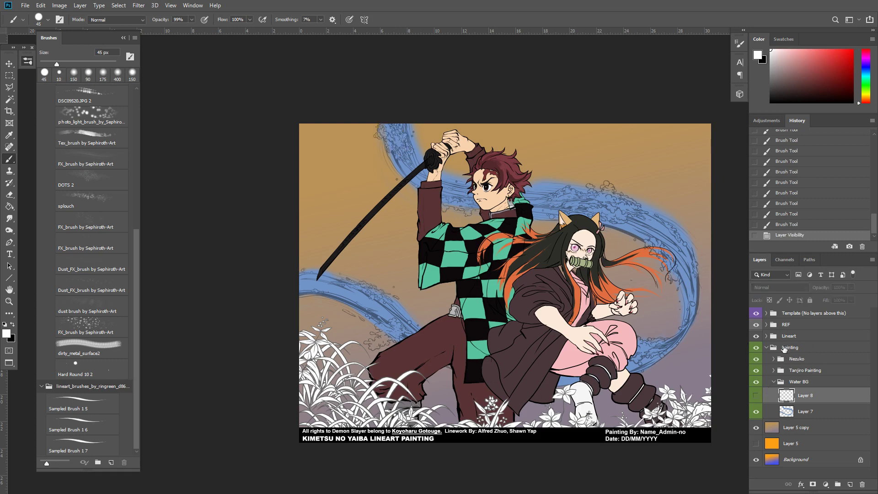
click(767, 337)
click(823, 383)
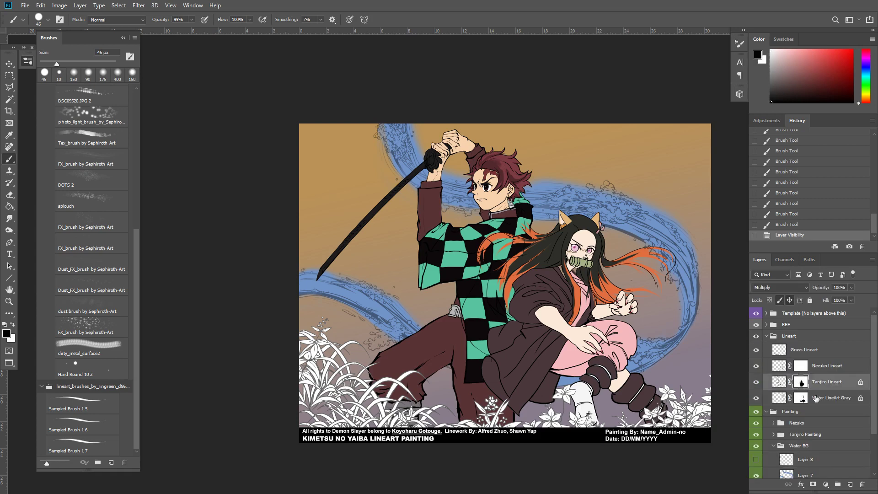
alt+click(756, 398)
click(779, 397)
key(w)
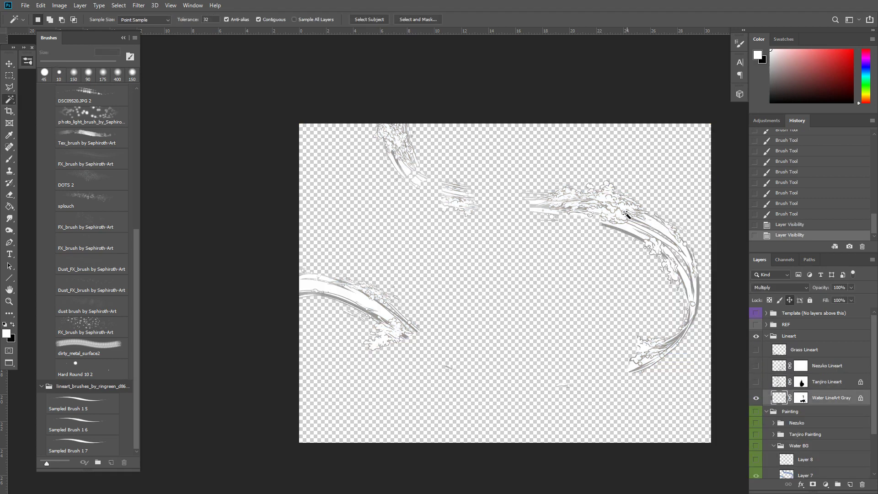
Select the large right wave's white foam and the main upper-left foam areas with the Magic Wand on the Water LineArt Gray layer
click(623, 210)
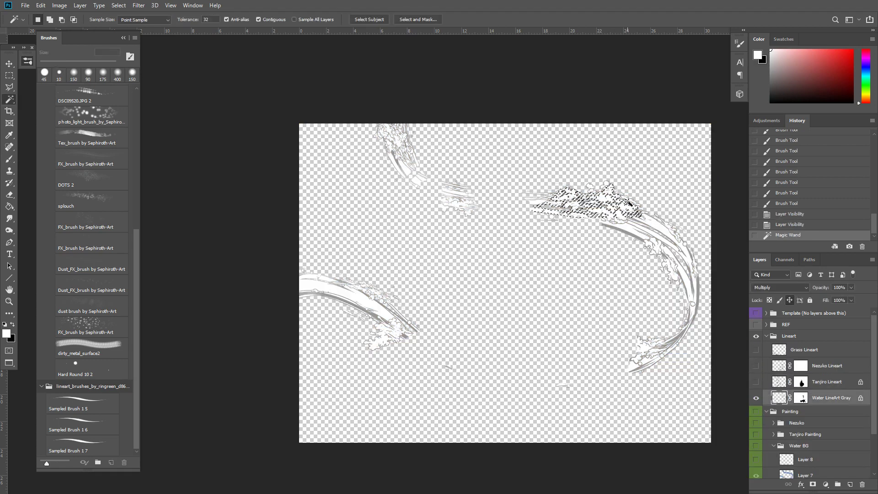
shift+click(395, 139)
shift+click(390, 142)
shift+click(386, 133)
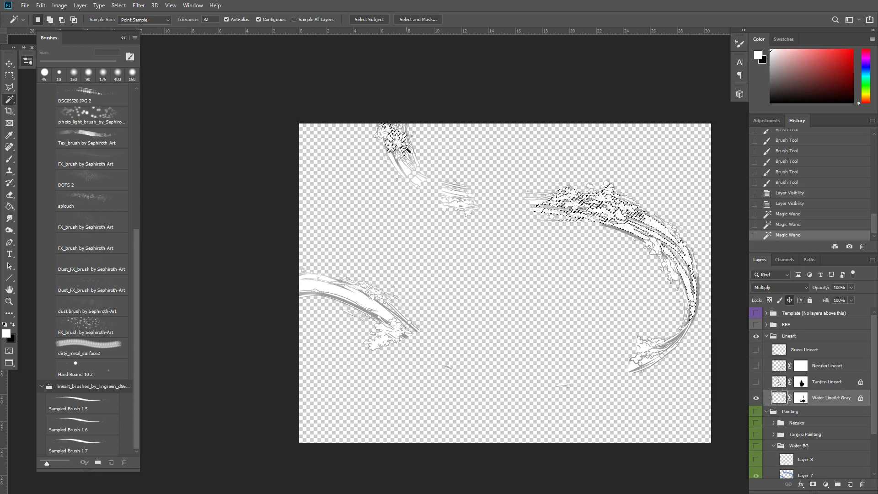
shift+click(383, 143)
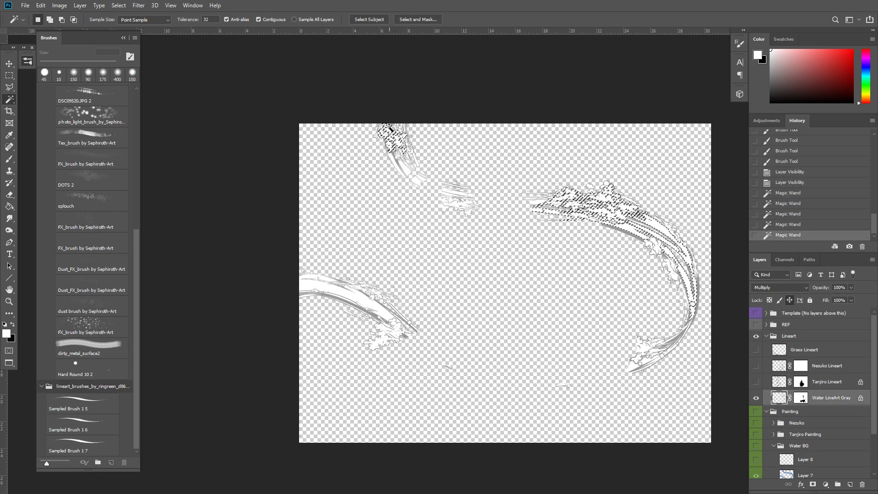
shift+click(388, 124)
Add the small central splash and the remaining foam pieces at the canvas's upper-left edge to the selection
key(Escape)
key(ctrl+plus)
key(ctrl+plus)
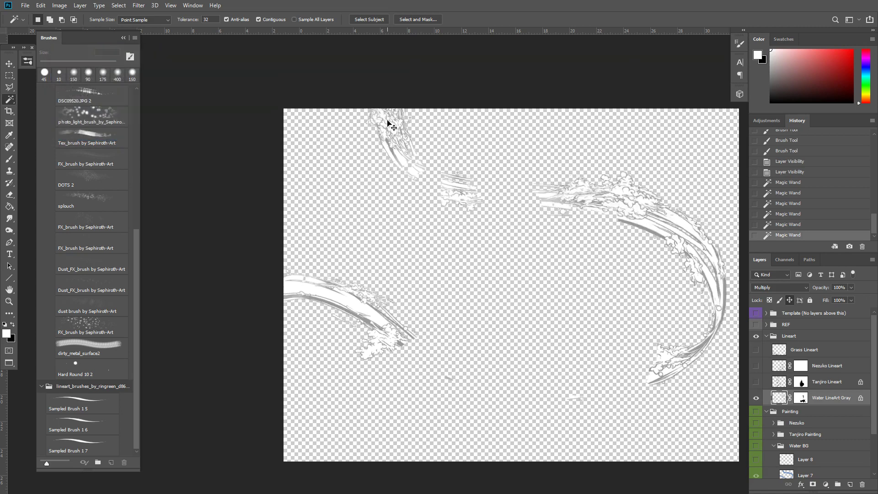
drag(377, 221, 436, 347)
shift+click(533, 274)
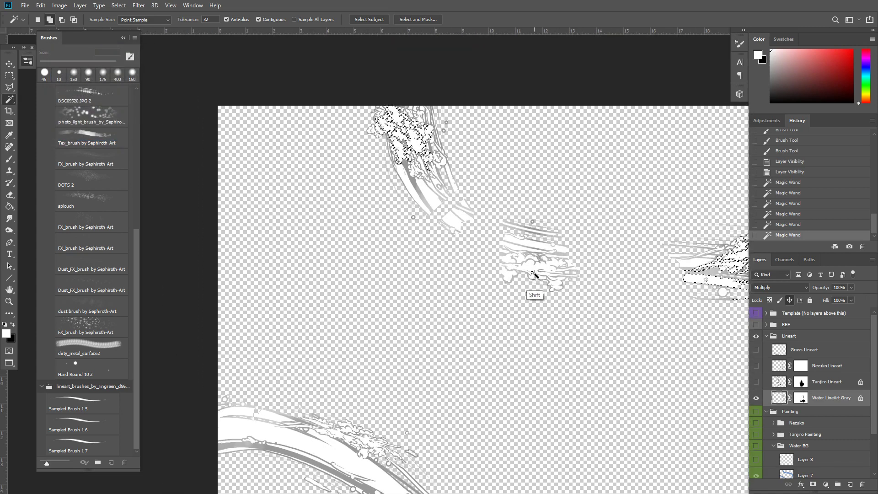
shift+click(382, 117)
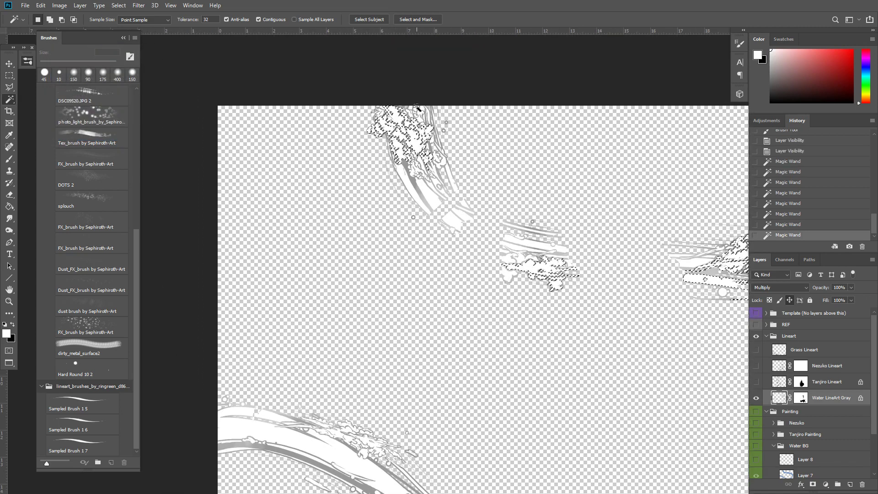
shift+click(380, 120)
Add the foam on the right wave's inner edge and at its lower tail to the selection
drag(735, 414, 289, 183)
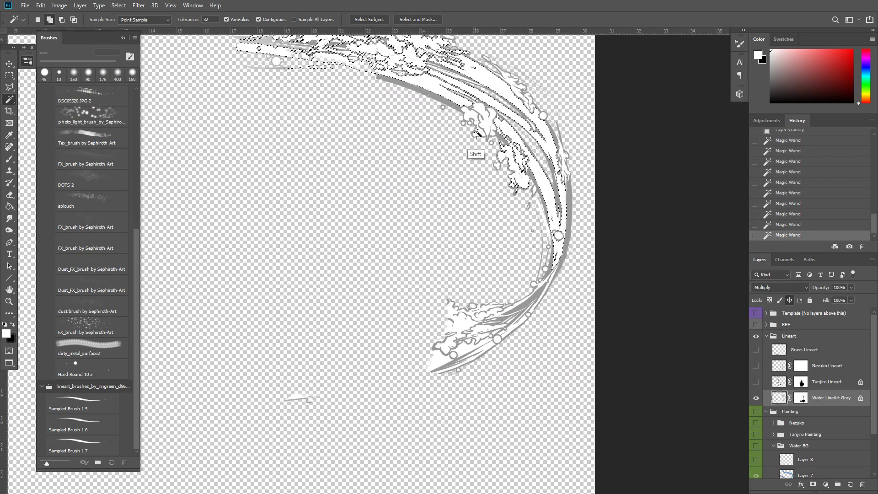
shift+click(473, 120)
drag(473, 304, 526, 257)
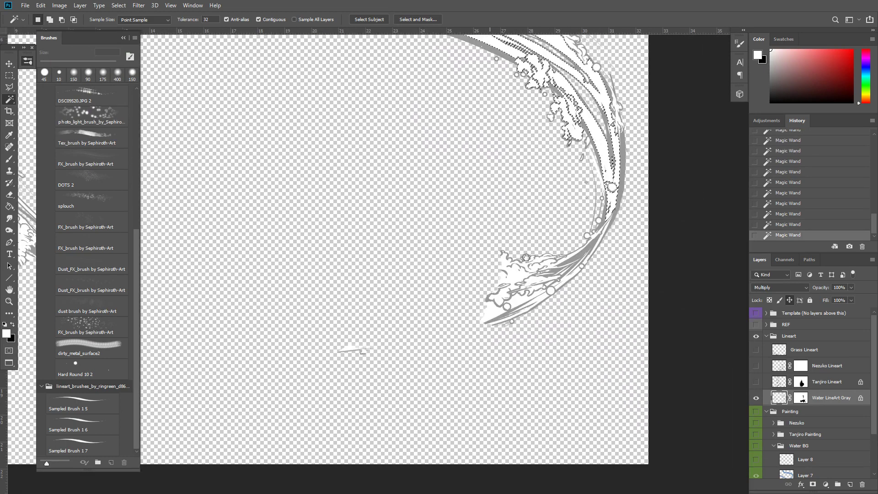
shift+click(530, 280)
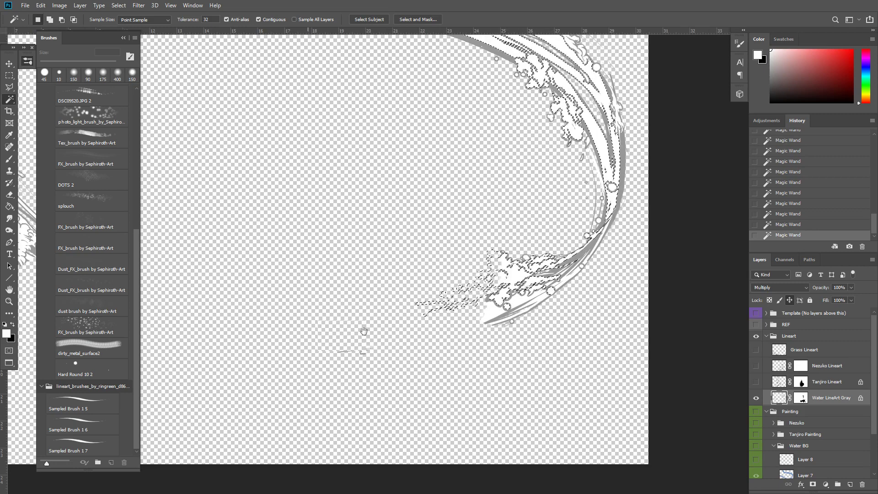
Add the foam clump at the lower-left wave's tip and the foam along its crest to the selection
mouse_move(354, 332)
mouse_down()
mouse_move(460, 320)
mouse_move(377, 366)
mouse_up()
drag(518, 296, 334, 333)
shift+click(588, 243)
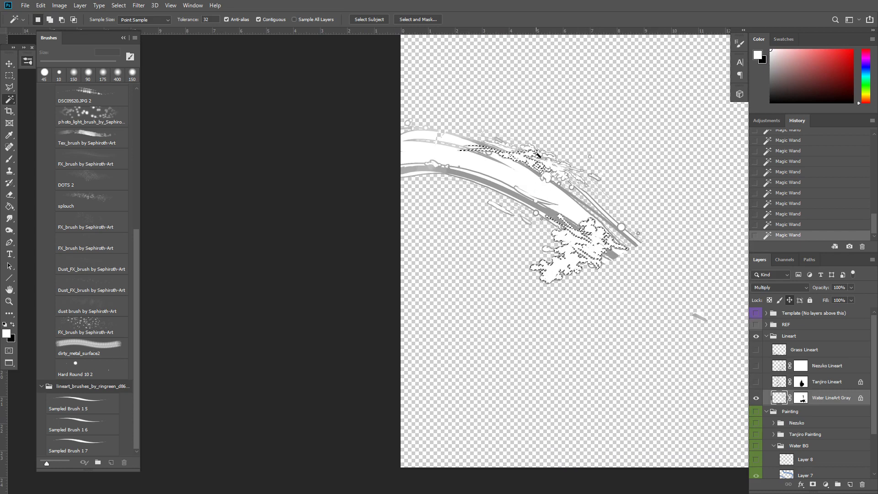
shift+click(552, 153)
shift+click(563, 171)
shift+click(550, 178)
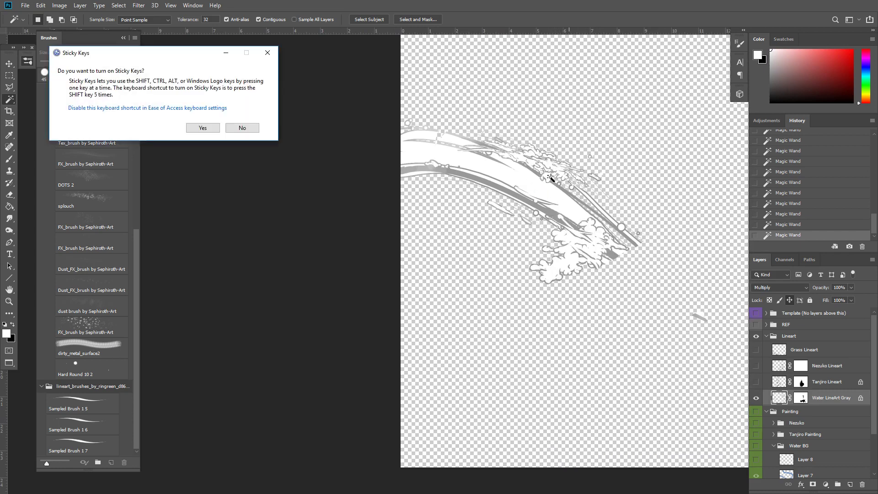
Dismiss the Sticky Keys prompt and add the remaining foam pieces along the lower-left wave's upper edge to the selection
key(Escape)
shift+click(578, 179)
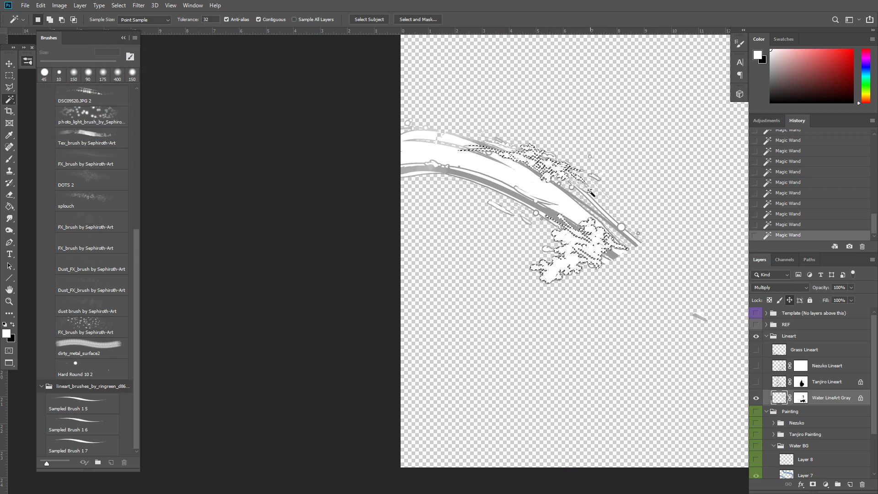
shift+click(584, 196)
key(shift)
key(shift)
key(shift)
key(shift)
key(shift)
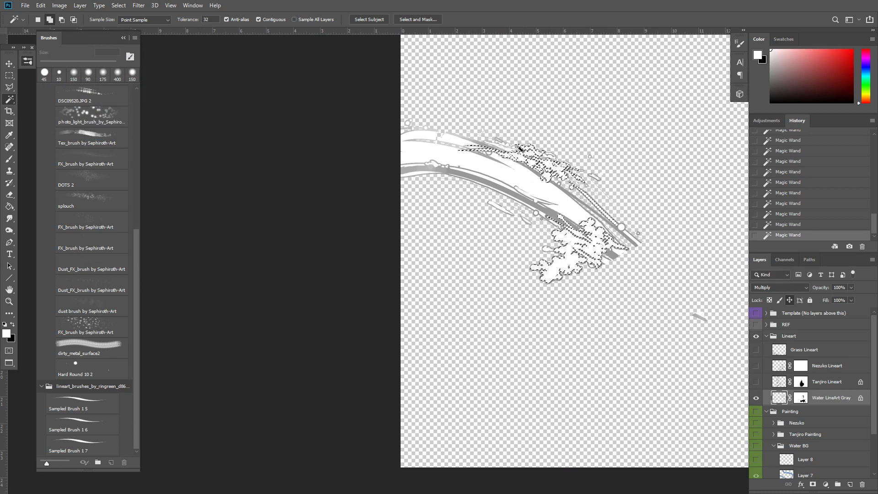
key(Escape)
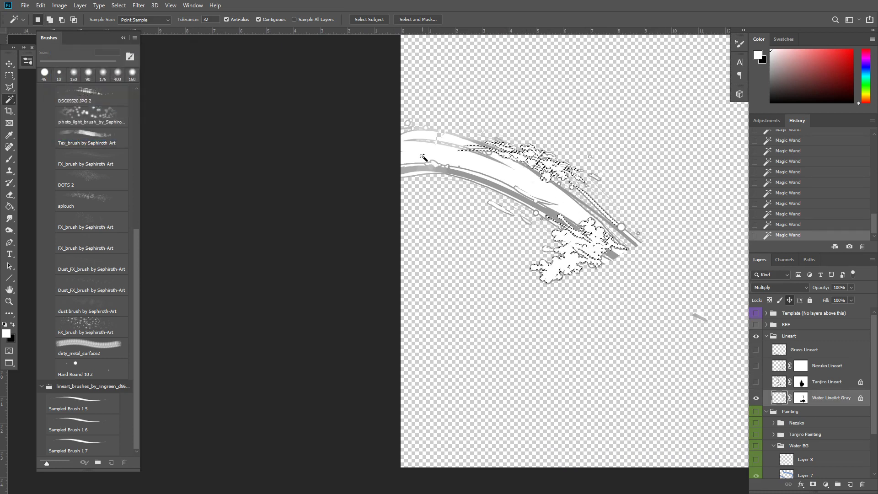
Restore the visibility of the other layers so the full illustration shows with the foam selection
alt+click(756, 397)
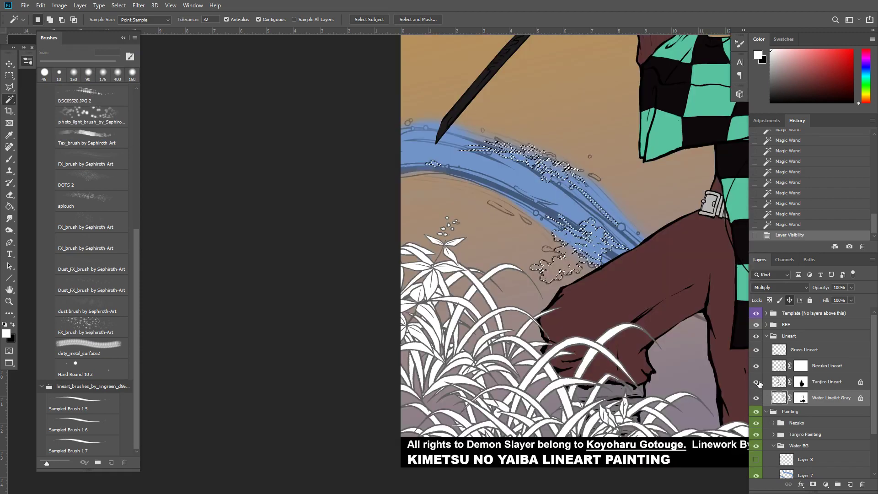
key(ctrl+minus)
key(ctrl+minus)
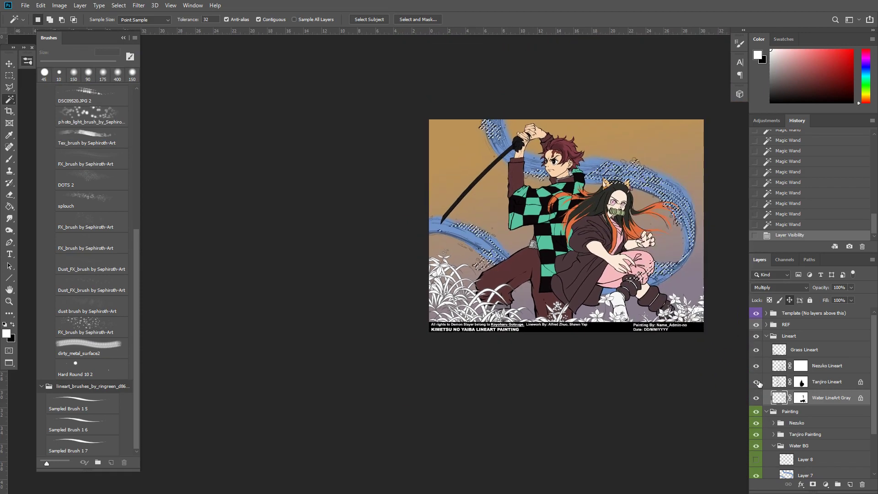
Try the Normal blending mode on the Water LineArt Gray layer and return it to Multiply
click(792, 290)
click(782, 257)
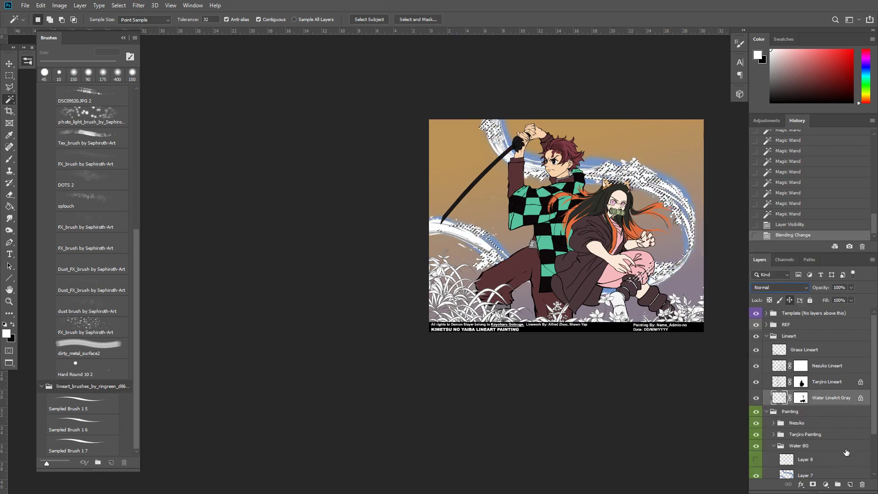
click(789, 288)
click(782, 282)
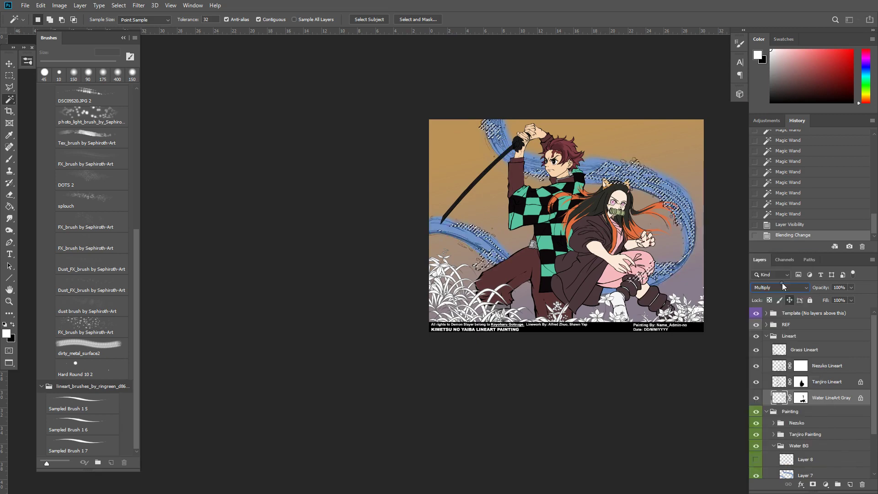
Add a new layer above Layer 8 in the Water BG group, fill the selected foam with white, and deselect
scroll(875, 418, down, 1)
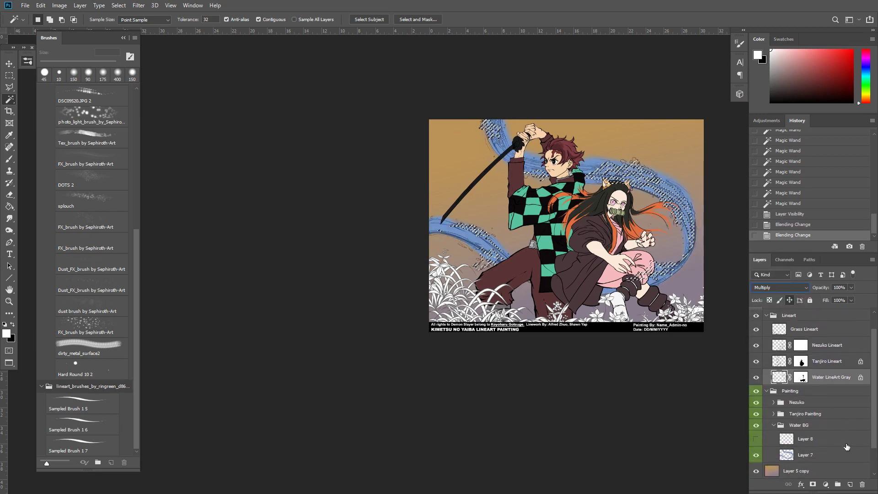
click(819, 439)
click(850, 484)
key(g)
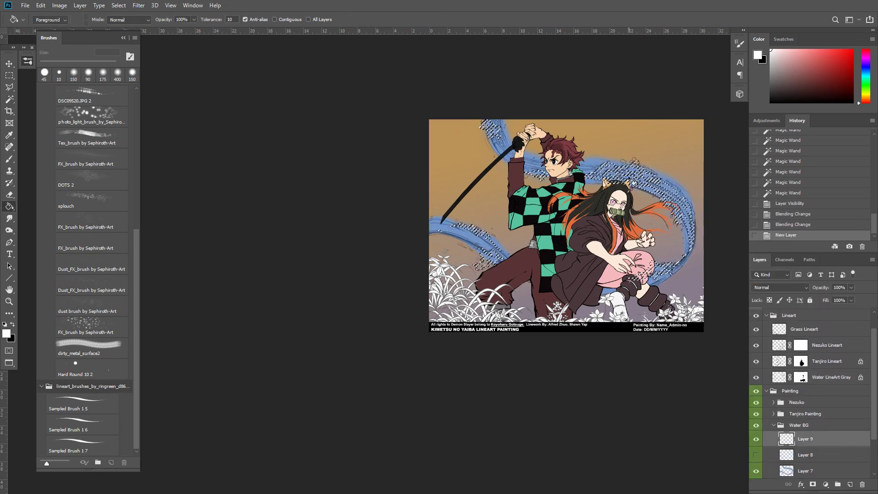
click(662, 212)
key(ctrl+d)
Try a white Paint Bucket fill on Layer 9 outside the foam and undo it
key(alt+v)
drag(645, 318, 628, 366)
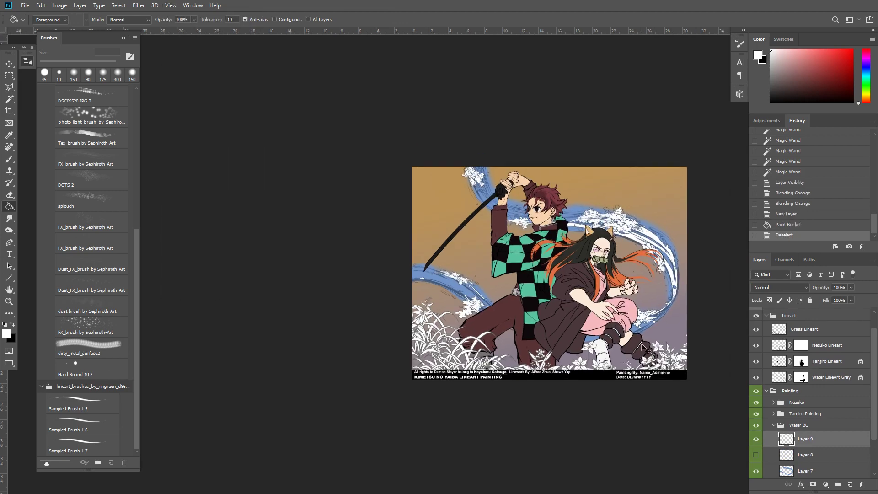
key(ctrl+plus)
drag(548, 319, 508, 310)
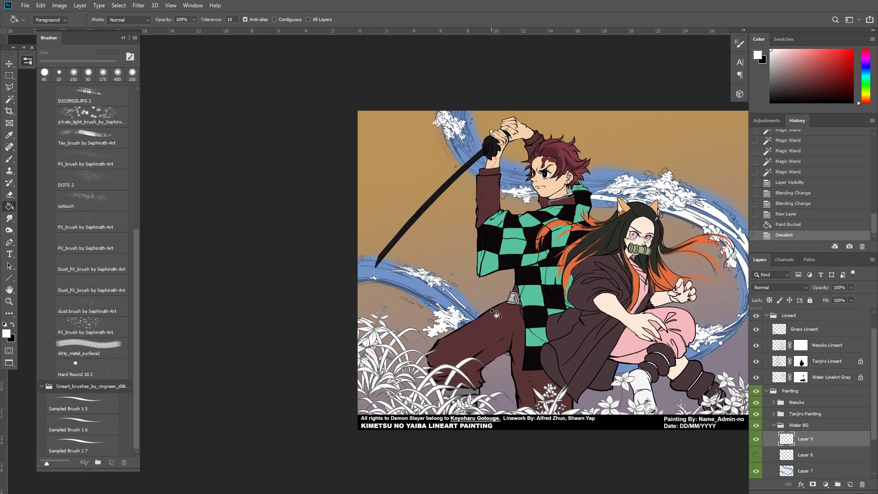
click(492, 310)
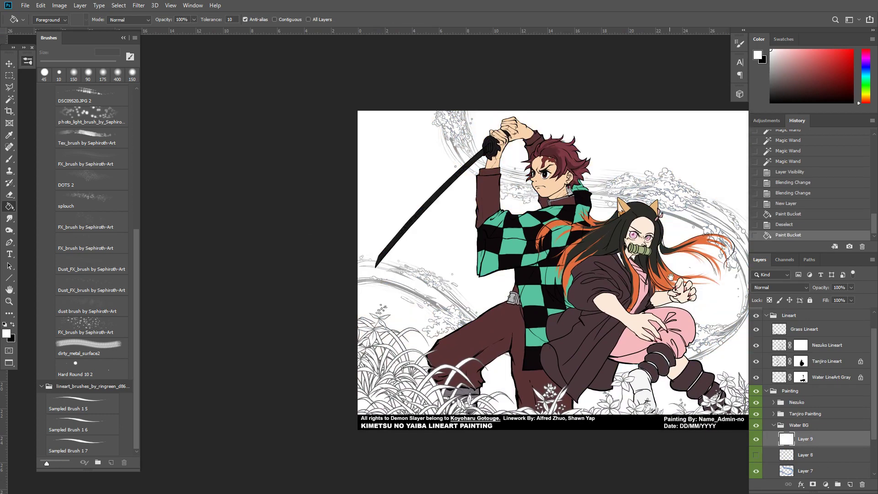
scroll(310, 229, right, 2)
key(ctrl+z)
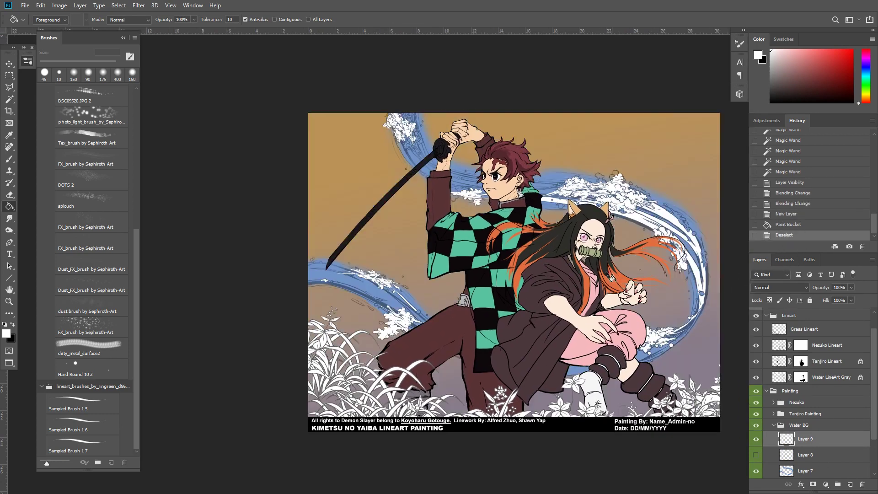
Paint white into the upper edge of the splash beside Tanjiro's face with a small brush of about 10 px
drag(467, 221, 478, 235)
key(b)
key(ctrl+plus)
key(ctrl+plus)
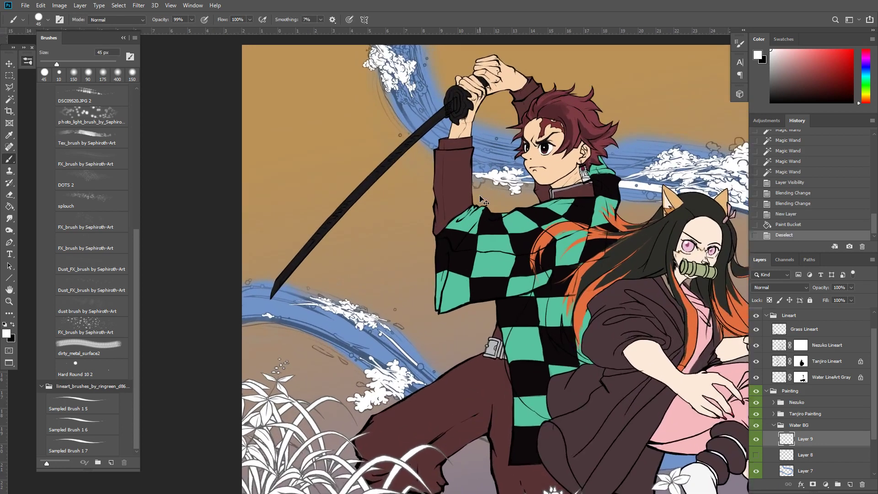
mouse_move(526, 186)
mouse_down()
mouse_move(480, 195)
mouse_move(480, 222)
mouse_up()
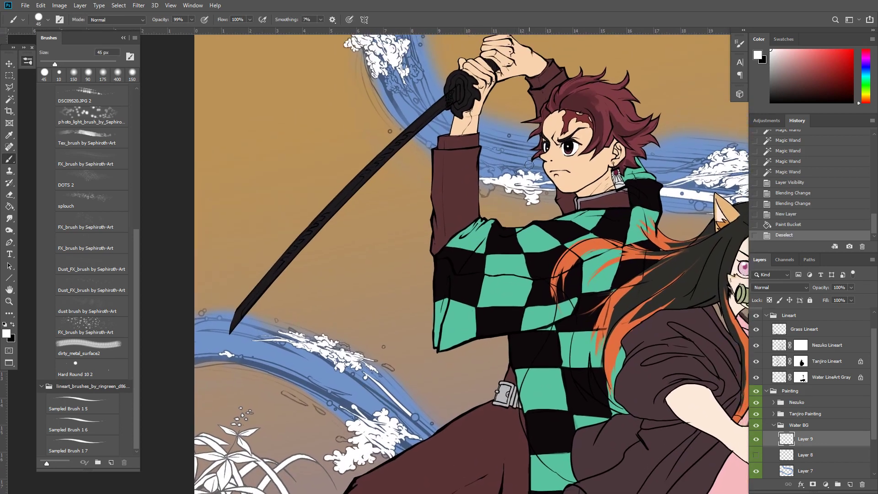
key(bracketleft)
drag(533, 165, 524, 168)
key(bracketleft)
key(ctrl+z)
drag(533, 165, 525, 167)
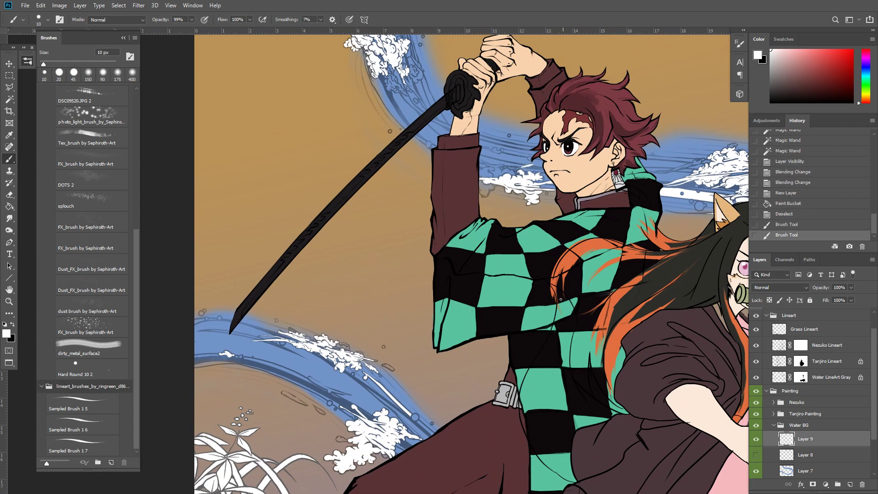
drag(526, 167, 514, 169)
drag(513, 170, 498, 172)
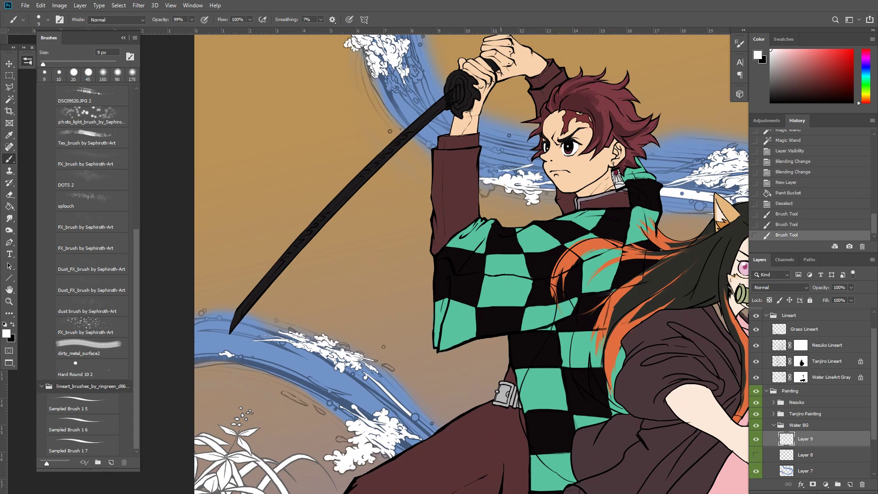
Fill the splash area next to Tanjiro's raised sleeve with white using a 30 px brush
key(bracketright)
key(bracketright)
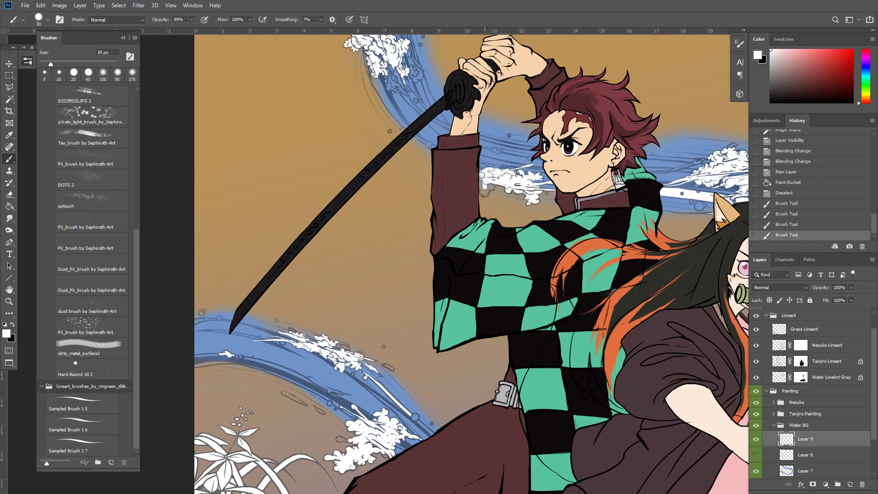
mouse_move(492, 183)
mouse_down()
mouse_move(486, 164)
mouse_move(501, 168)
mouse_move(485, 162)
mouse_move(503, 171)
mouse_up()
key(bracketleft)
Soften the splash's edge next to Tanjiro's sleeve with a 90 px eraser at 41% opacity
key(e)
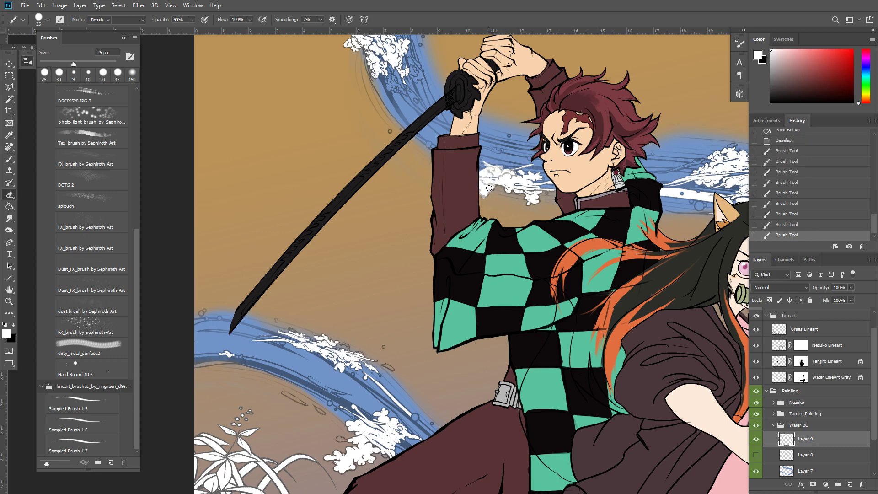
drag(488, 202, 483, 200)
drag(489, 201, 483, 199)
mouse_move(481, 199)
mouse_down()
mouse_move(490, 199)
mouse_move(491, 185)
mouse_up()
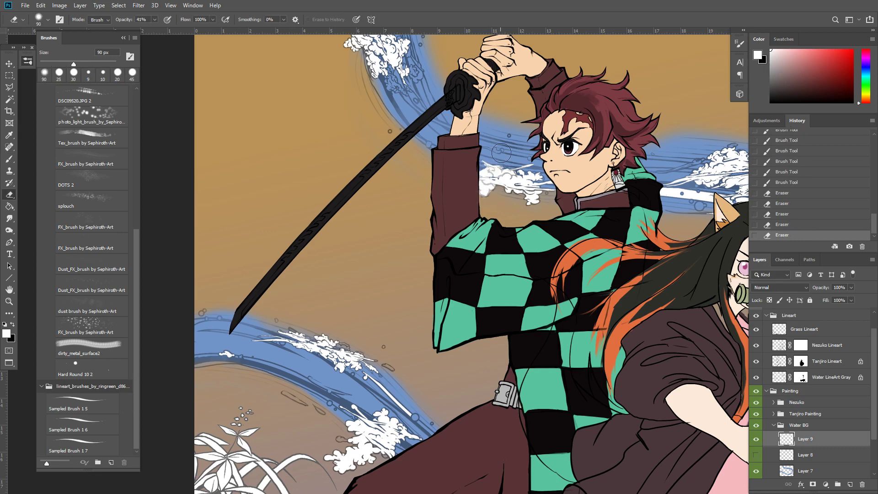
Brush white streaks onto the water trailing between Tanjiro's head and the large foam crest
key(b)
drag(485, 149, 502, 152)
mouse_move(493, 149)
mouse_down()
mouse_move(502, 171)
mouse_move(457, 186)
mouse_up()
drag(621, 195, 612, 192)
drag(612, 193, 578, 199)
Smudge the white streaks at the start of the large foam crest so they taper into the blue water
key(r)
drag(582, 198, 564, 201)
mouse_move(646, 198)
mouse_down()
mouse_move(558, 214)
mouse_move(557, 203)
mouse_move(608, 191)
mouse_up()
key(b)
key(r)
mouse_move(600, 188)
mouse_down()
mouse_move(609, 187)
mouse_move(604, 197)
mouse_up()
key(b)
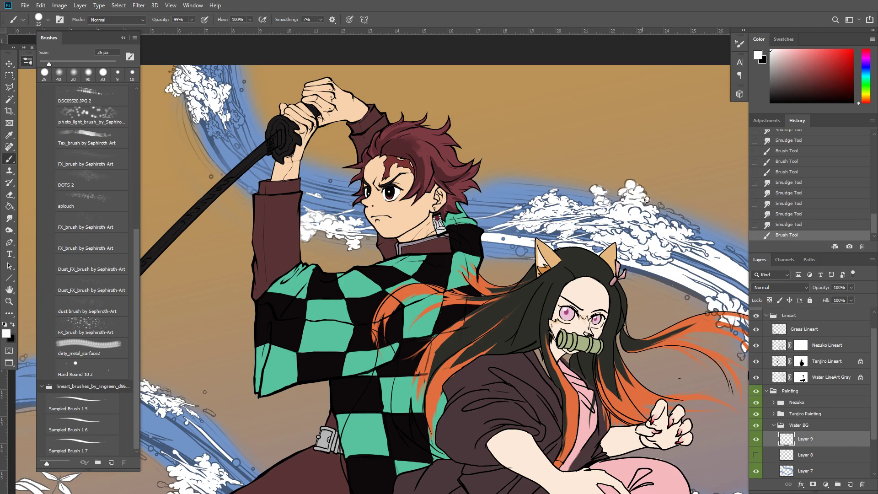
Smudge and touch up the white along the top of the large foam crest above Nezuko
key(r)
drag(648, 199, 642, 192)
drag(642, 193, 635, 184)
mouse_move(641, 188)
mouse_down()
mouse_move(520, 179)
mouse_move(542, 199)
mouse_up()
key(b)
drag(542, 199, 543, 200)
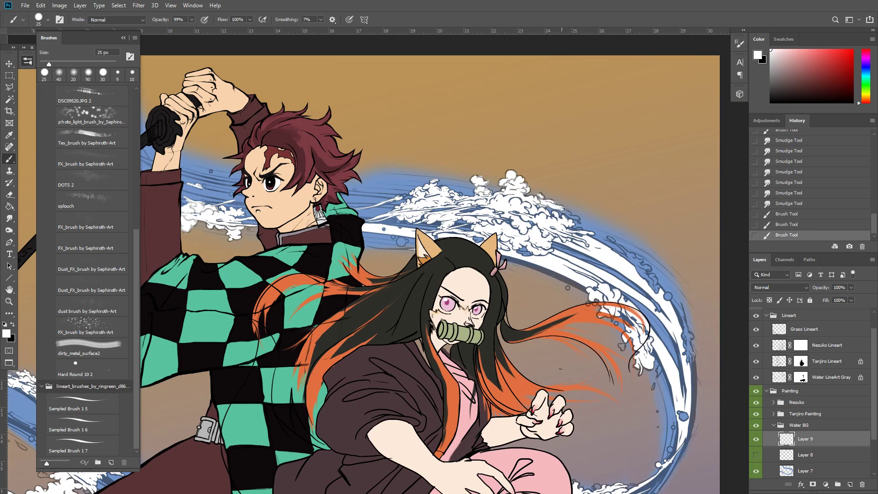
Paint and smudge white along the foam's trailing end where it runs into the right wave's curve
mouse_move(575, 219)
mouse_down()
mouse_move(541, 201)
mouse_move(548, 209)
mouse_up()
key(r)
drag(572, 222, 489, 208)
key(b)
drag(526, 265, 659, 198)
click(665, 221)
Dab white into the gaps of the splash at the wave's lower tail behind Nezuko's knee with a 25 px brush
scroll(548, 275, right, 2)
scroll(547, 275, down, 3)
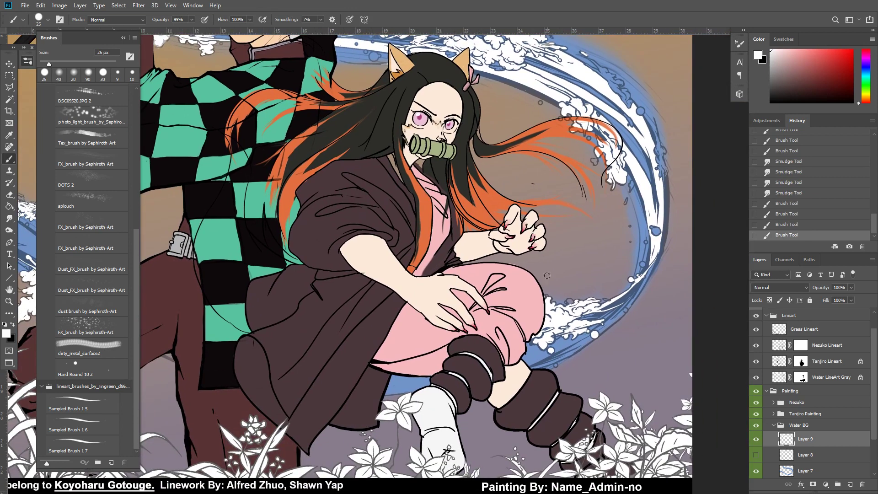
click(572, 302)
click(565, 300)
click(558, 300)
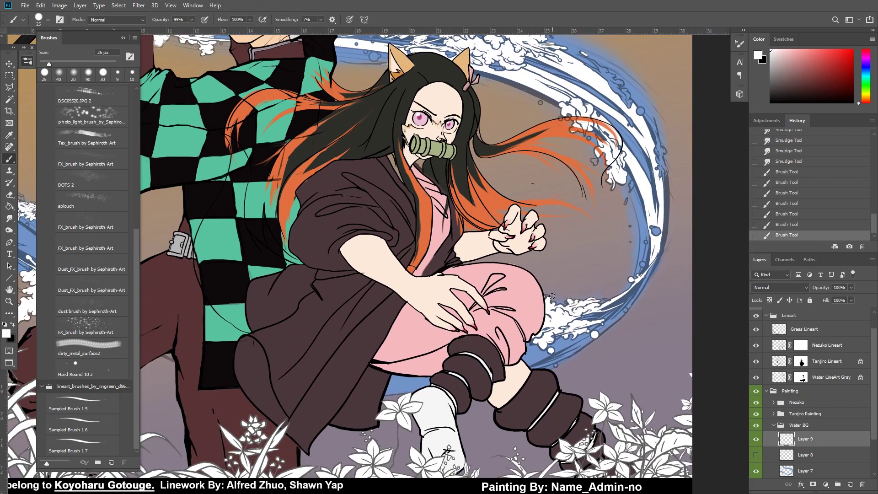
Dab white along the upper edge of the splash behind Nezuko's knee and smudge it into shape
click(547, 298)
click(549, 298)
key(ctrl+plus)
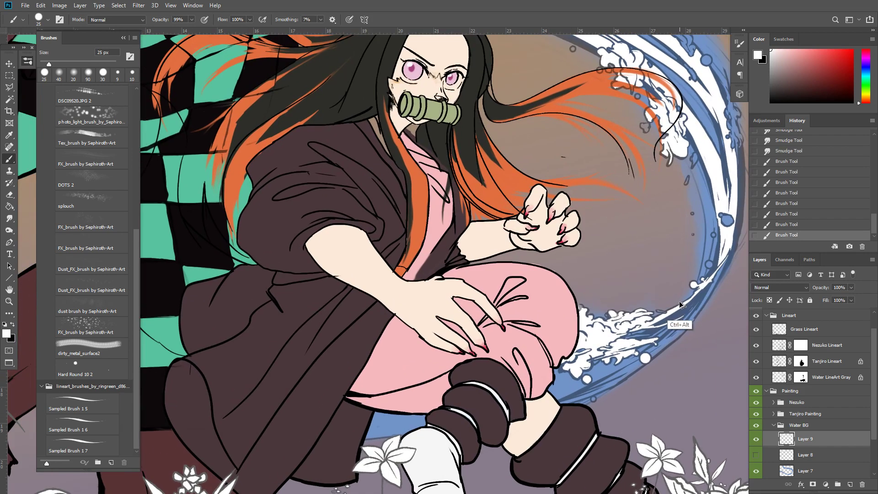
key(ctrl+z)
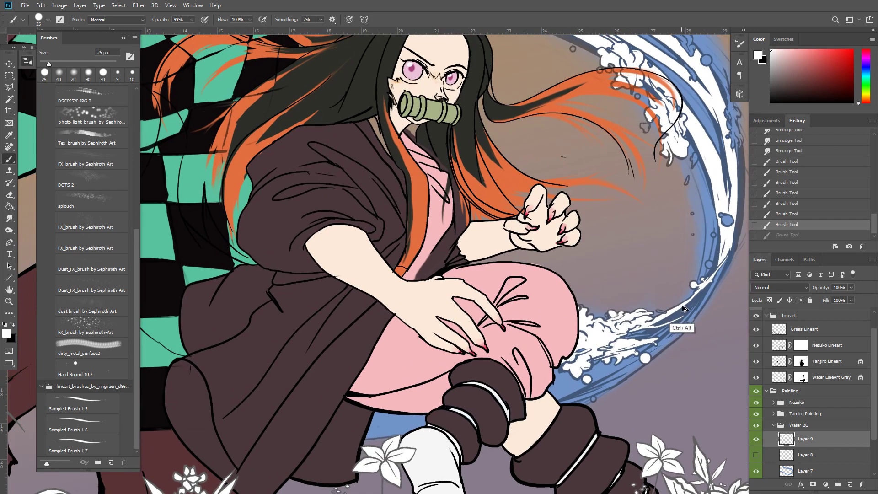
click(580, 308)
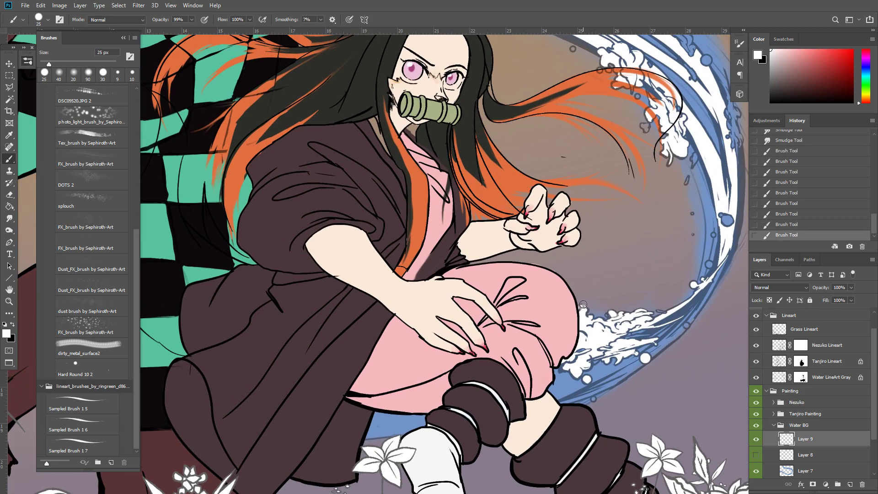
key(r)
drag(586, 304, 579, 305)
scroll(580, 297, down, 4)
Dab white onto the droplets and outer edges of the splash behind Nezuko's knee with the 25 px brush
key(b)
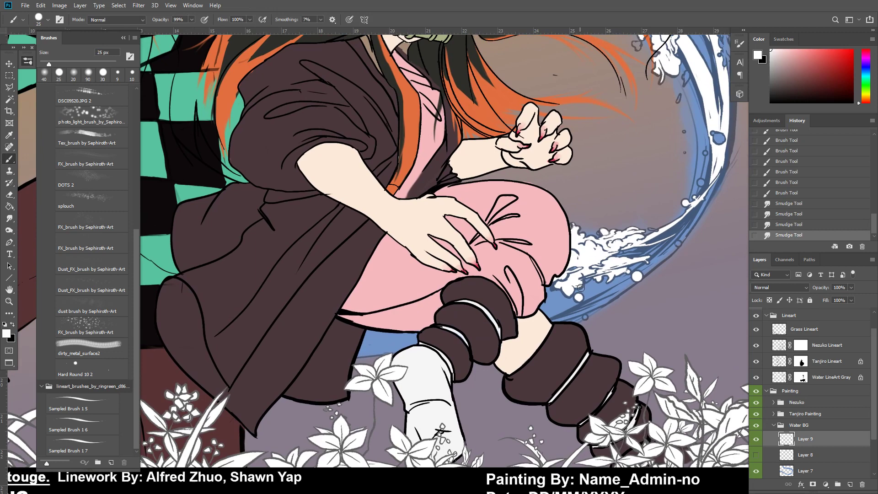
click(623, 273)
drag(549, 338, 576, 317)
click(613, 297)
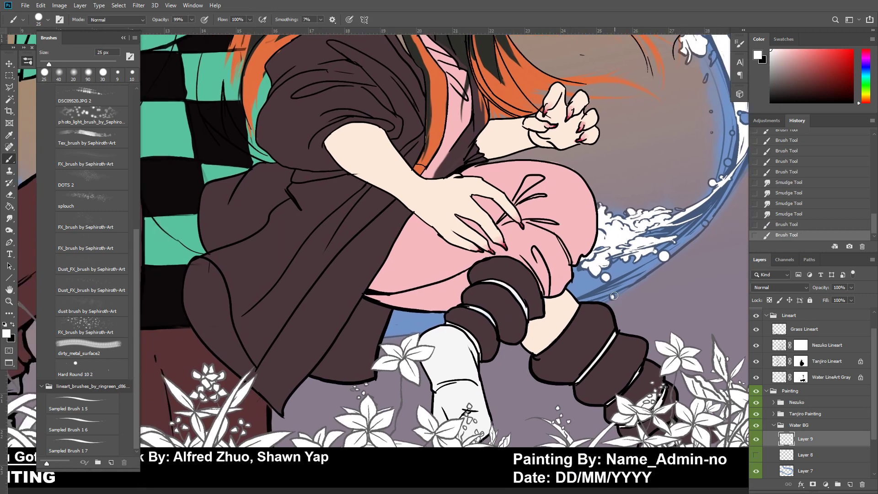
click(613, 295)
drag(652, 260, 566, 310)
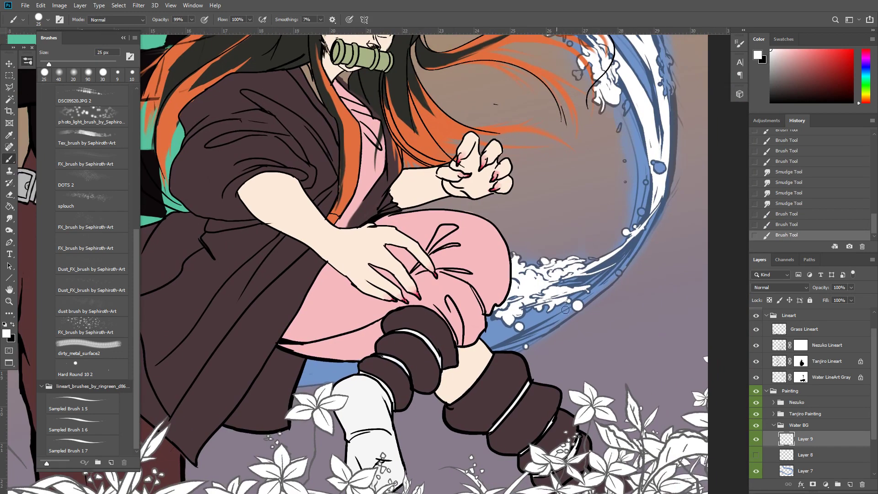
click(620, 273)
click(620, 273)
click(593, 259)
Soften the thin white trail between the knee splash and the right wave's curve with a 90 px eraser at 41% opacity
key(e)
click(588, 256)
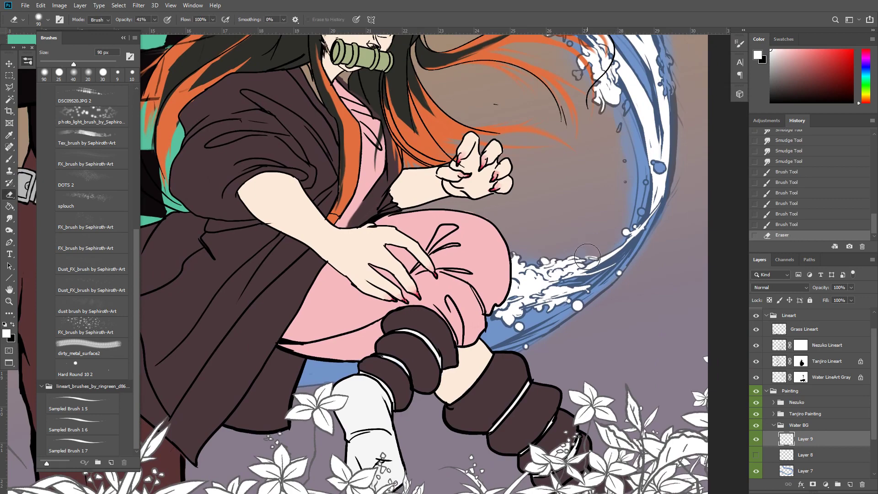
click(585, 259)
click(598, 257)
click(602, 256)
click(604, 256)
click(608, 254)
mouse_move(606, 256)
mouse_down()
mouse_move(586, 274)
mouse_move(637, 231)
mouse_move(635, 208)
mouse_move(615, 240)
mouse_up()
Try to fade the white streaks along the right wave's curve with a 175 px eraser at 41% opacity
drag(616, 202, 570, 318)
key(bracketright)
key(bracketright)
key(bracketright)
key(bracketright)
drag(567, 116, 598, 301)
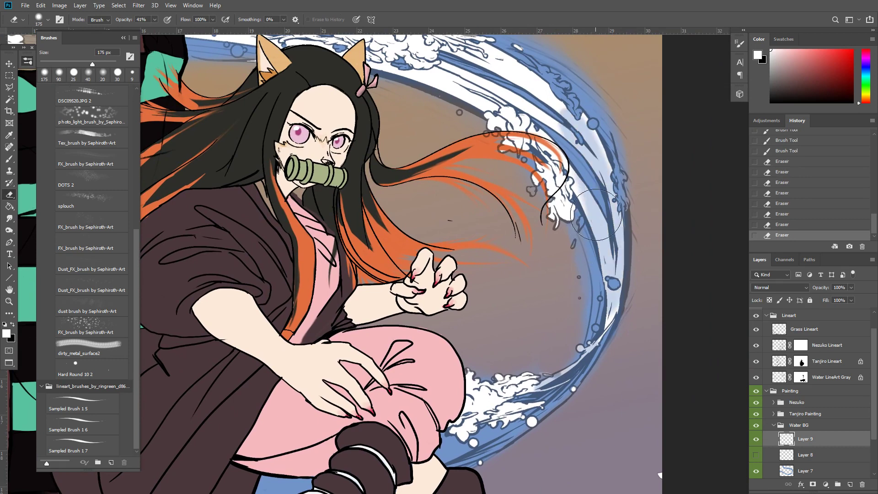
mouse_move(611, 228)
mouse_down()
mouse_move(586, 296)
mouse_move(588, 255)
mouse_move(601, 351)
mouse_move(591, 384)
mouse_move(598, 221)
mouse_move(532, 128)
mouse_move(493, 113)
mouse_move(438, 126)
mouse_move(534, 159)
mouse_move(548, 142)
mouse_up()
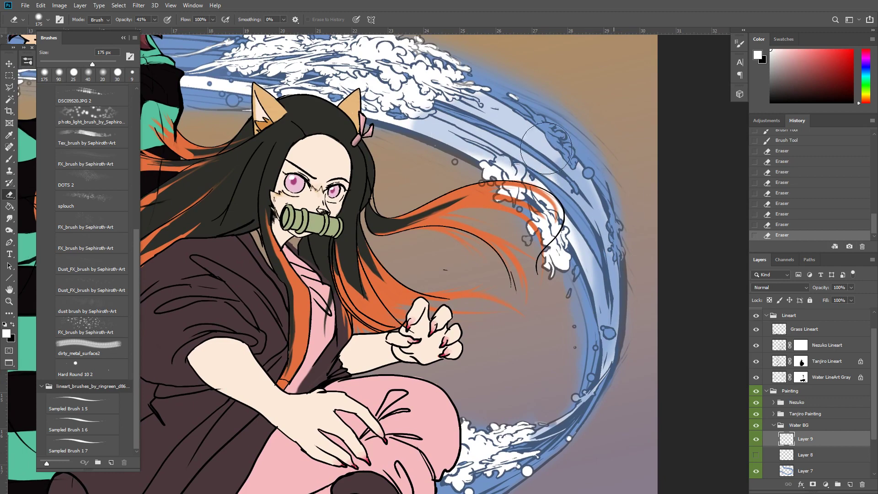
key(ctrl+minus)
key(ctrl+minus)
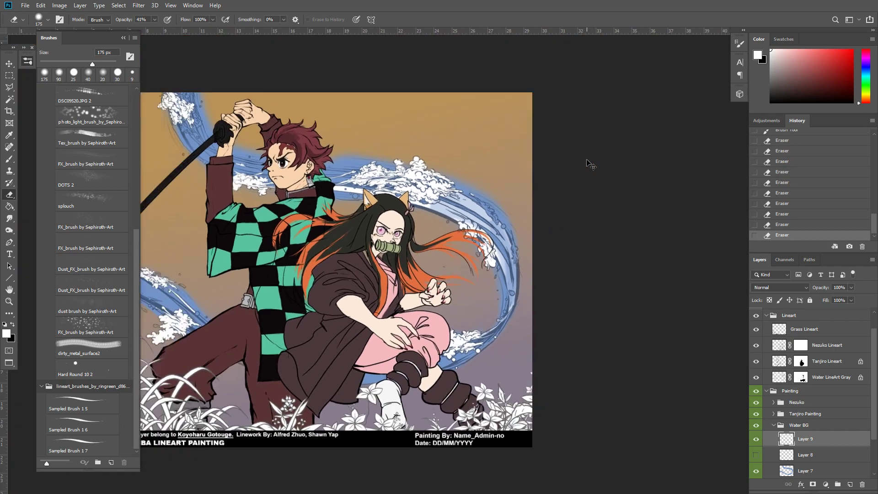
Undo the recent eraser strokes on the right wave's white streaks
key(ctrl+z)
key(ctrl+z)
key(ctrl+z)
key(ctrl+z)
key(ctrl+plus)
key(ctrl+plus)
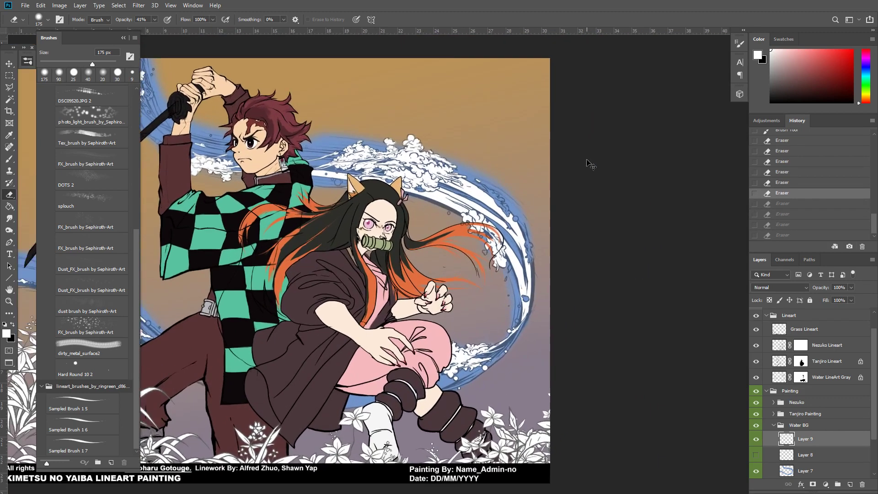
key(ctrl+z)
key(ctrl+z)
key(ctrl+z)
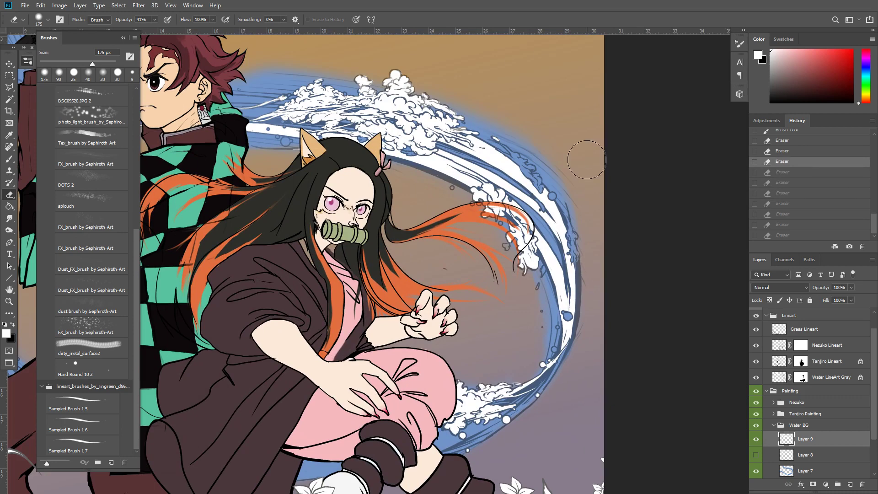
Try a Magic Wand selection of the right wave's stream on the Water LineArt Gray layer
key(l)
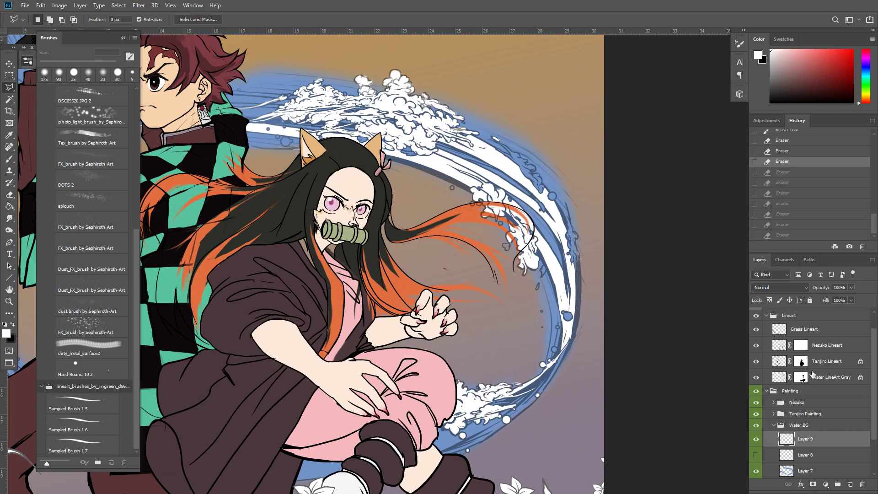
click(826, 378)
key(w)
click(503, 166)
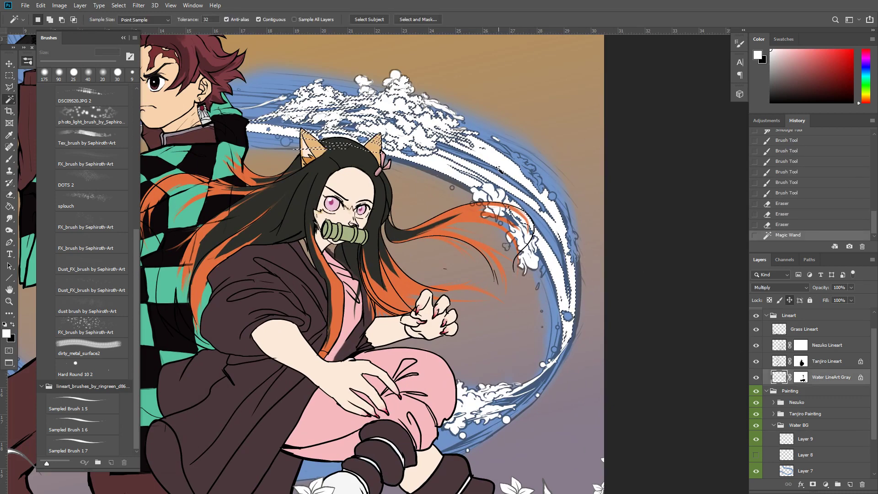
key(ctrl+d)
Outline the right wave's curve with a Polygonal Lasso selection, from beneath the large foam crest down to its tail
key(l)
click(494, 113)
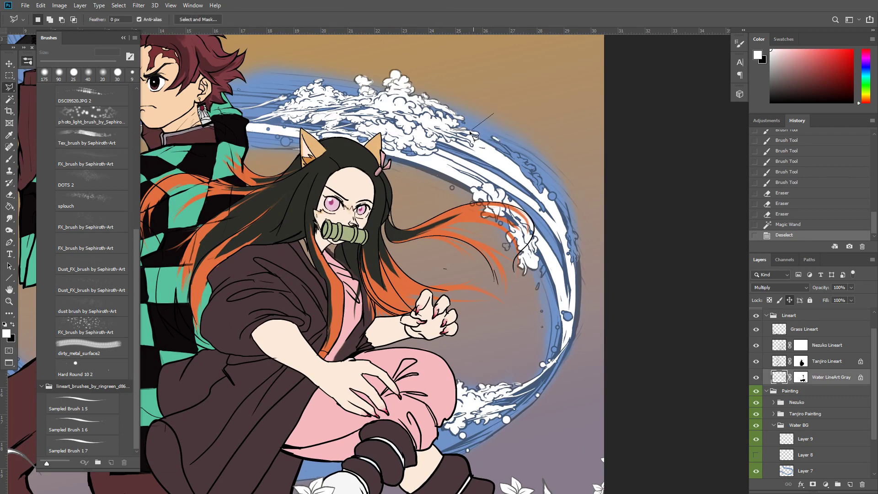
click(456, 136)
click(452, 141)
click(438, 144)
click(438, 150)
click(429, 152)
click(412, 152)
click(398, 148)
click(396, 141)
click(388, 138)
click(382, 141)
click(388, 166)
click(428, 182)
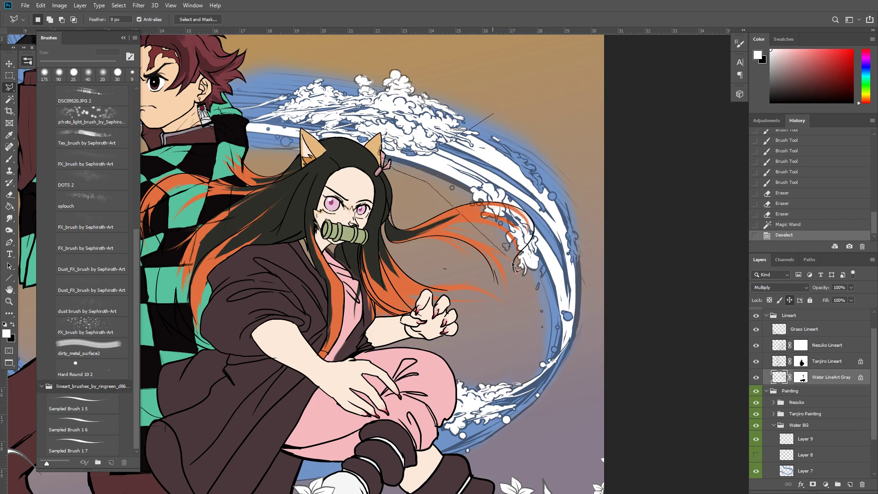
click(525, 346)
click(508, 399)
click(542, 401)
click(582, 381)
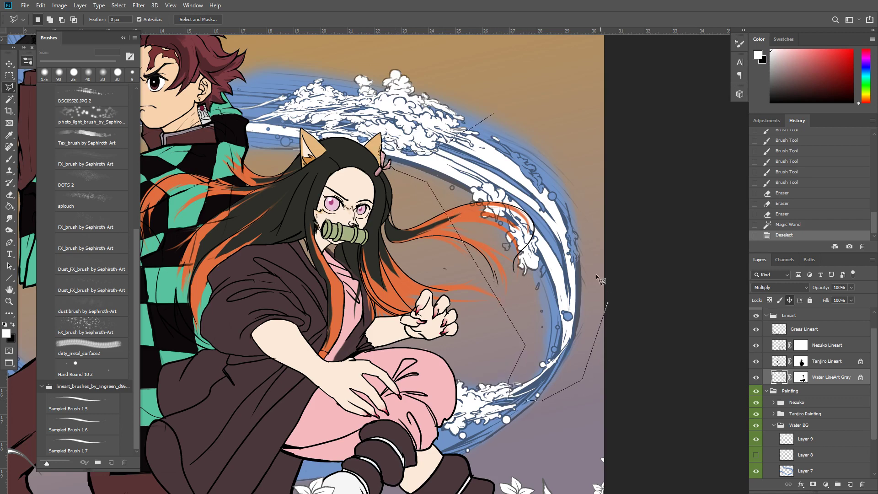
click(606, 302)
click(590, 159)
click(563, 148)
double_click(540, 145)
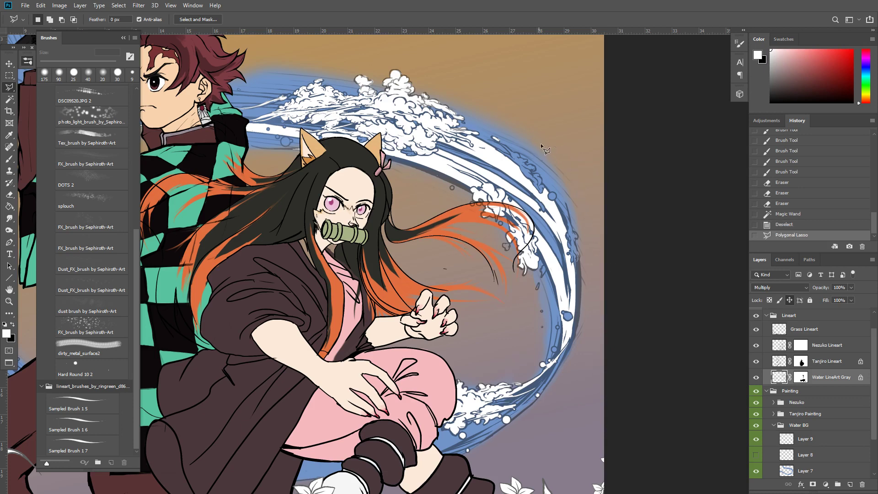
Cut the selected white from Layer 9 to a new layer, name it W2, and check it by toggling its visibility
click(816, 446)
key(ctrl+shift+j)
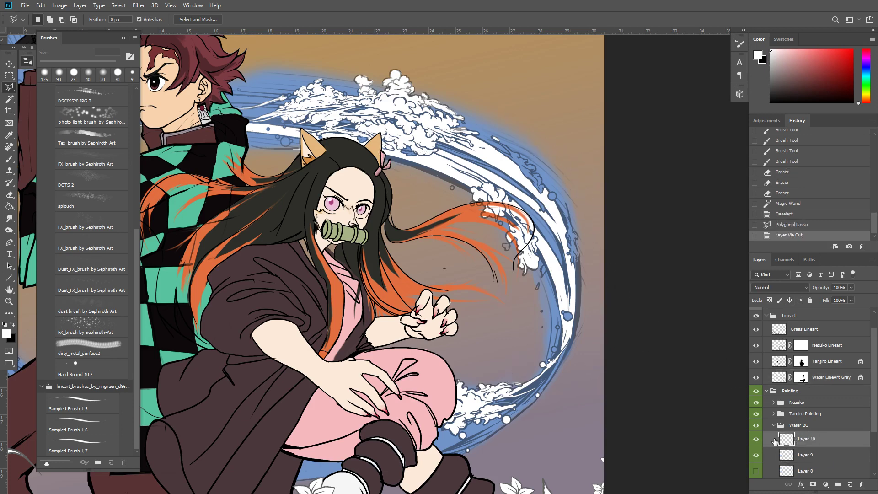
double_click(807, 439)
text(W2)
key(Return)
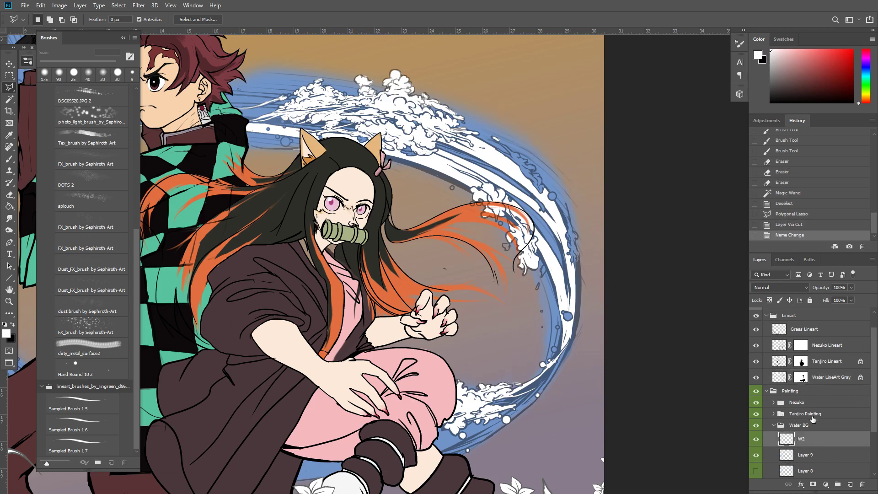
click(756, 440)
click(756, 440)
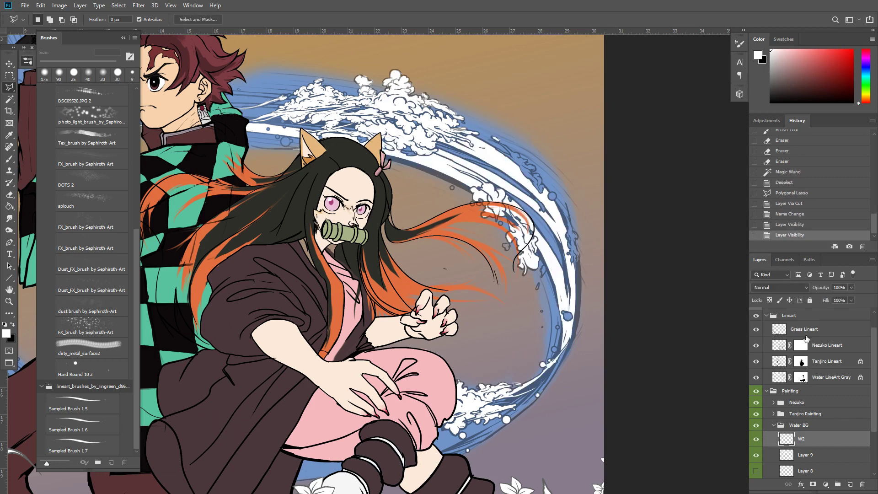
Set the W2 layer's opacity to 61% and move it below Layer 9
mouse_move(826, 291)
mouse_down()
mouse_move(795, 293)
mouse_move(809, 291)
mouse_up()
drag(805, 443, 807, 457)
click(807, 440)
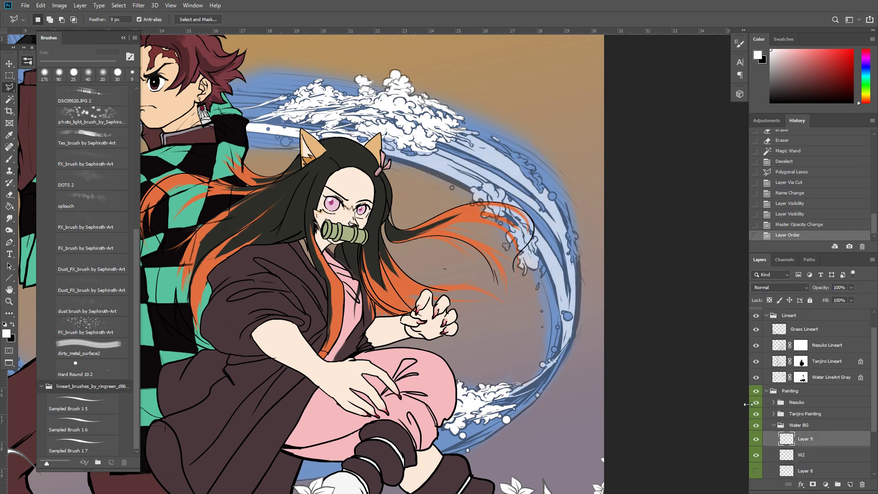
Paint white on Layer 9 where the knee splash tapers into the right wave's curve with the 25 px brush
key(b)
click(511, 390)
click(512, 389)
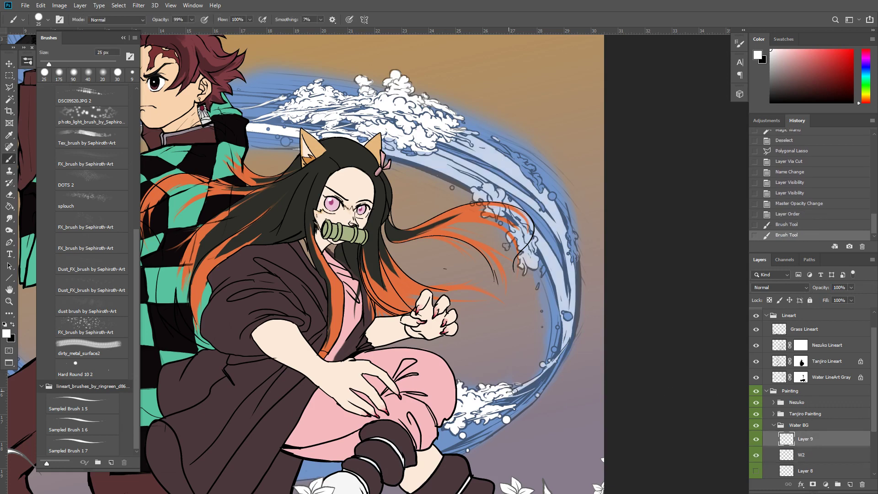
click(515, 389)
click(517, 389)
click(519, 388)
click(524, 386)
drag(524, 386, 514, 390)
mouse_move(525, 386)
mouse_down()
mouse_move(509, 396)
mouse_move(530, 383)
mouse_up()
Touch up the lower edge of the large foam crest beside Nezuko's ear with a 45 px brush and the eraser
click(413, 150)
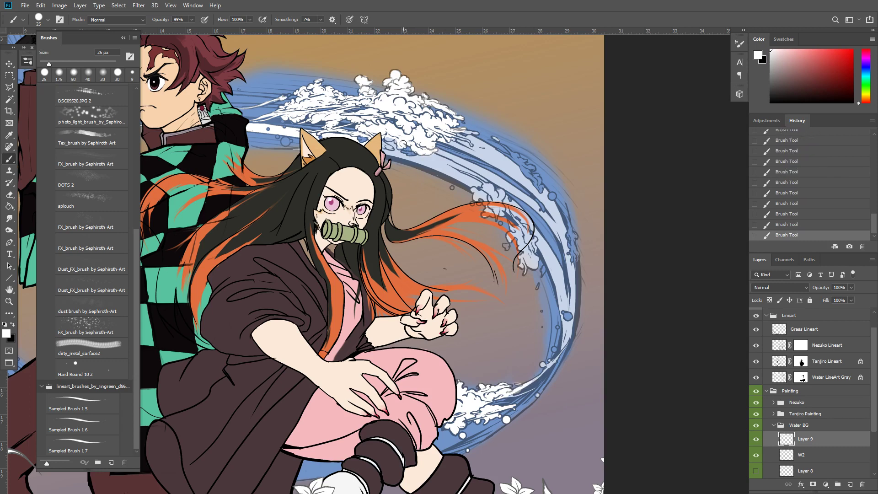
key(bracketright)
key(bracketright)
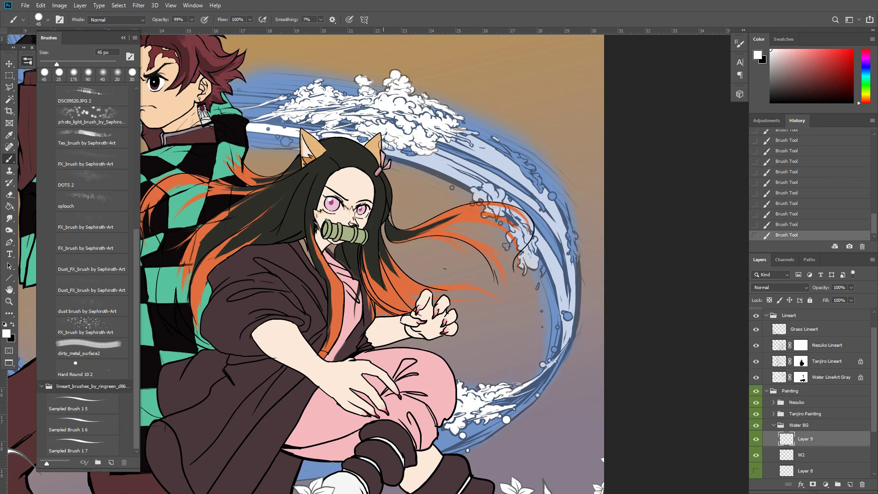
key(e)
mouse_move(386, 143)
mouse_down()
mouse_move(400, 135)
mouse_move(391, 138)
mouse_up()
key(b)
drag(393, 137, 387, 149)
With W2 active, lasso the white stream between Tanjiro's shoulder and Nezuko's ear
mouse_move(389, 145)
mouse_down()
mouse_move(408, 162)
mouse_move(519, 197)
mouse_move(579, 236)
mouse_up()
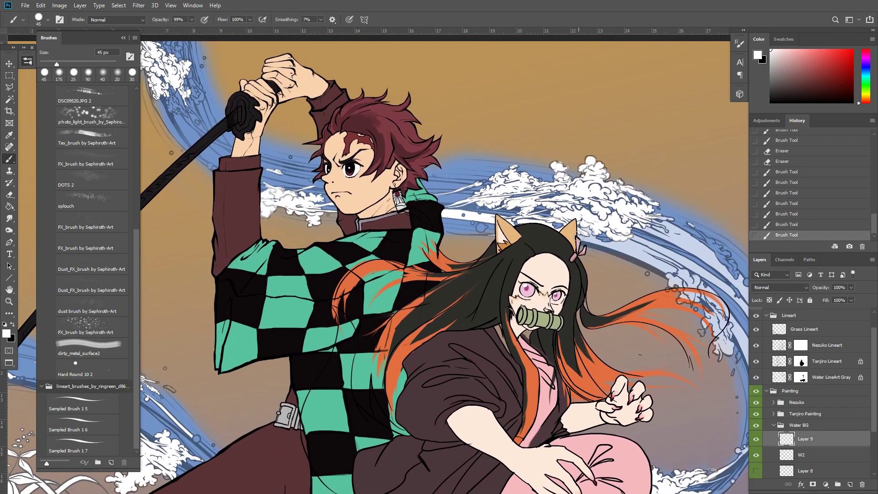
click(805, 455)
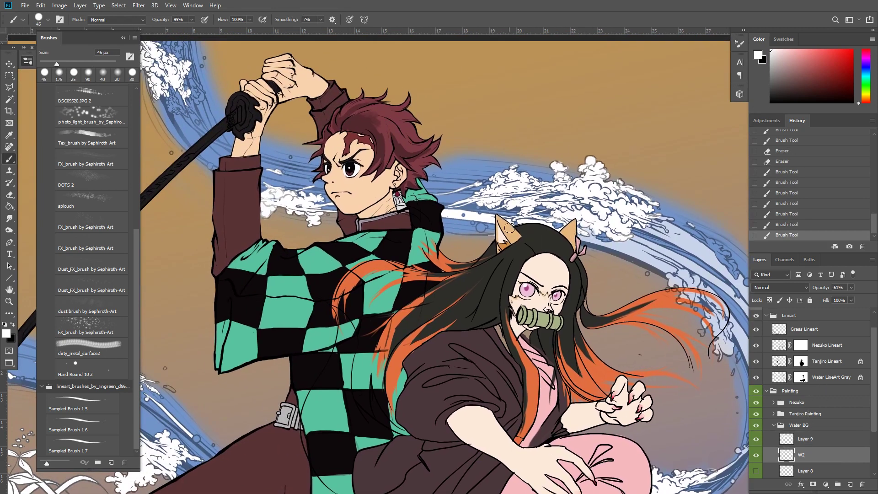
key(l)
click(491, 209)
click(521, 217)
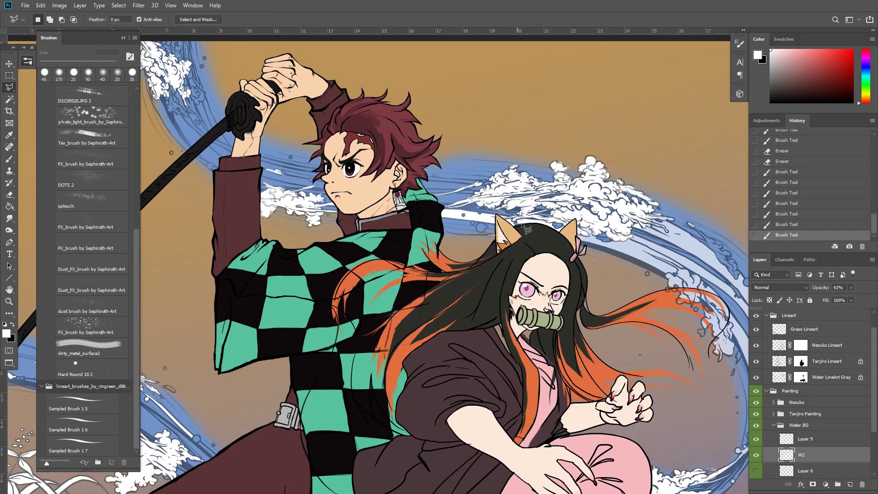
click(524, 231)
click(444, 231)
click(412, 205)
click(427, 201)
click(443, 209)
double_click(447, 207)
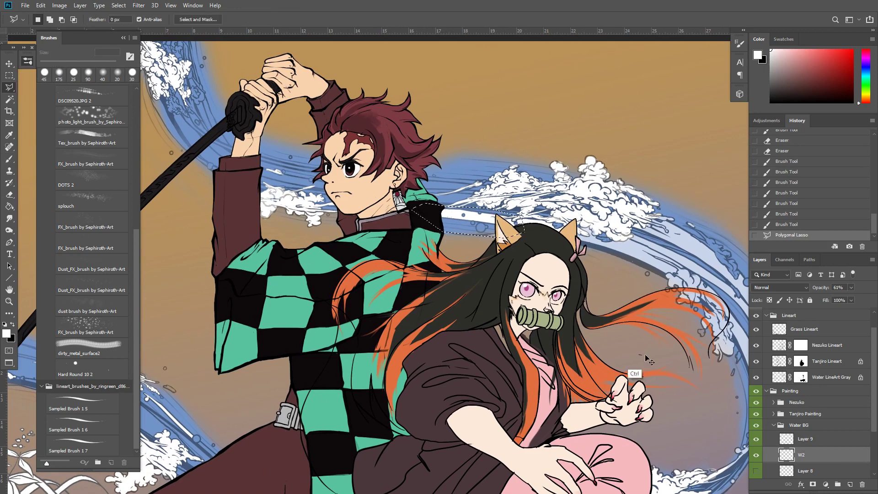
Try to copy the selected stretch of stream from W2 to a new layer
key(ctrl+j)
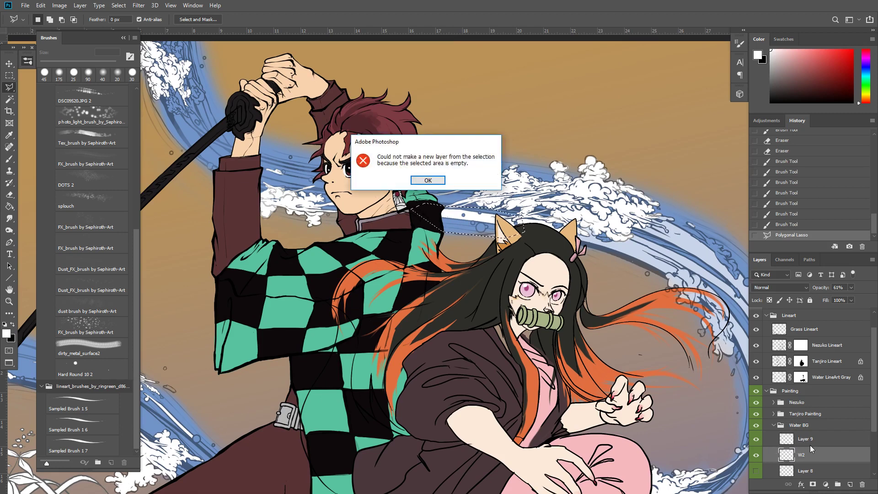
key(Return)
key(ctrl+j)
key(Return)
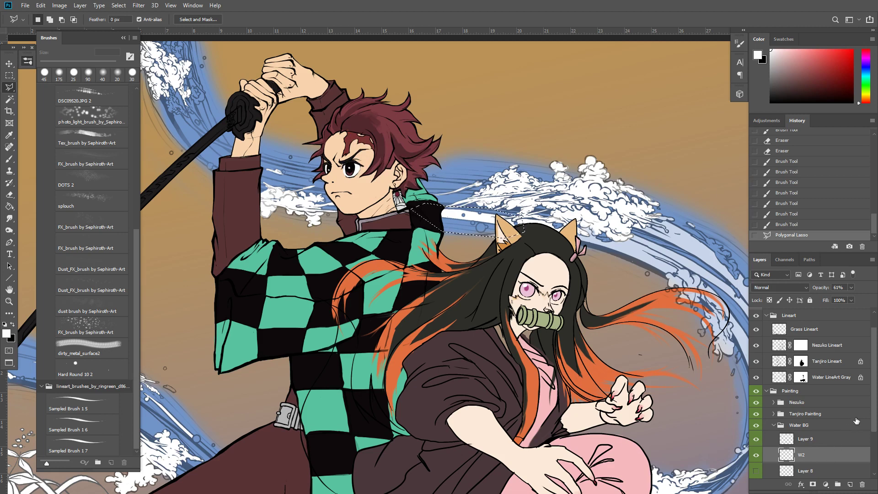
Toggle the W2 layer's visibility to check which white areas it holds
scroll(868, 431, down, 2)
click(757, 426)
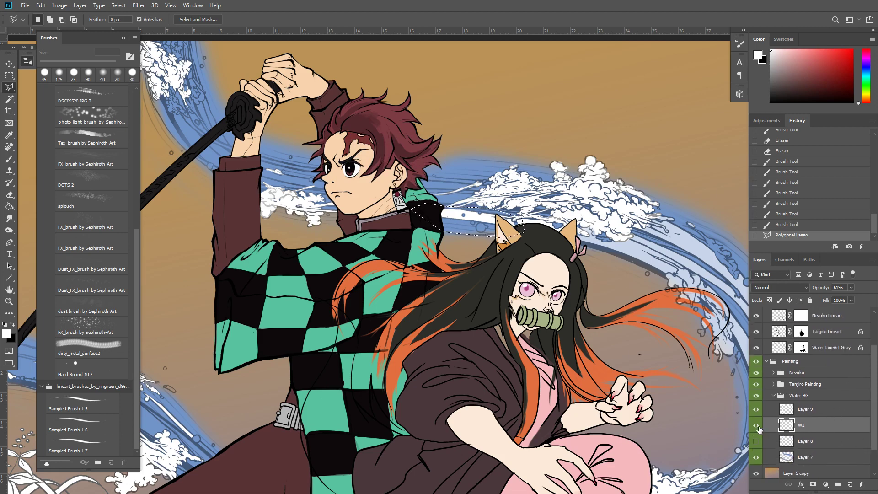
click(756, 426)
click(757, 426)
click(756, 425)
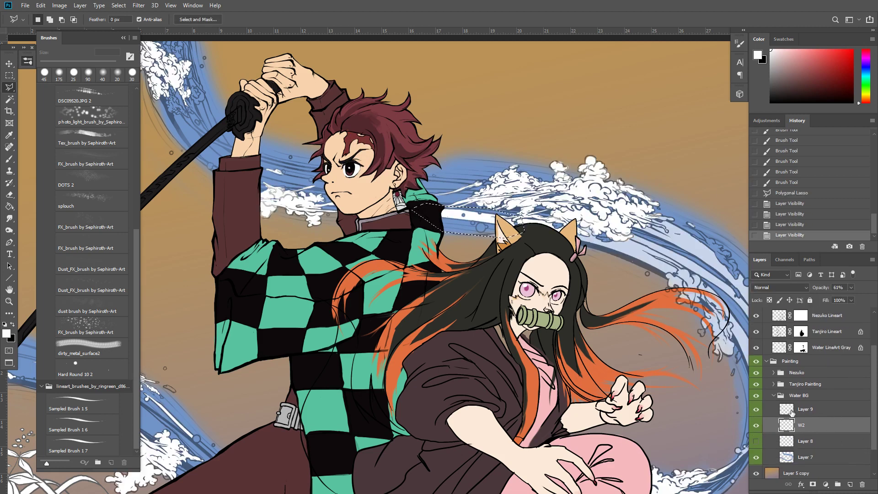
Cut the lassoed stretch of stream from Layer 9 onto a new layer and place it directly above W2
click(785, 414)
click(756, 411)
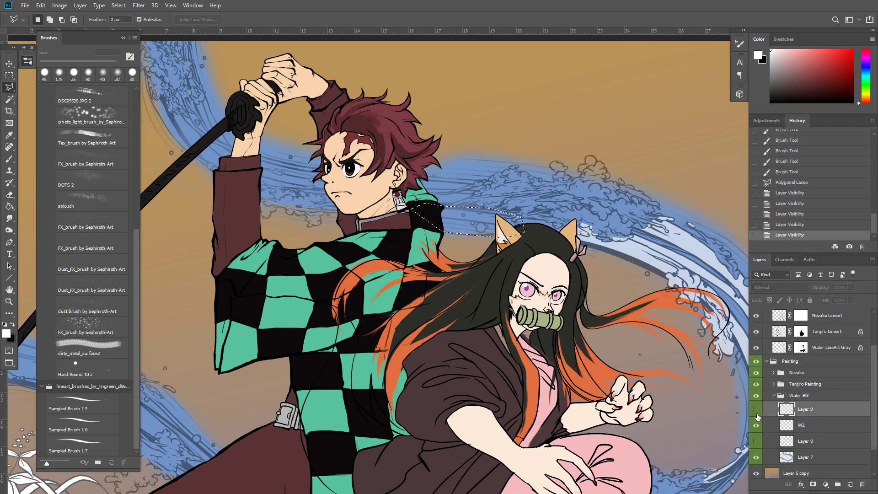
click(757, 410)
key(shift+ctrl+j)
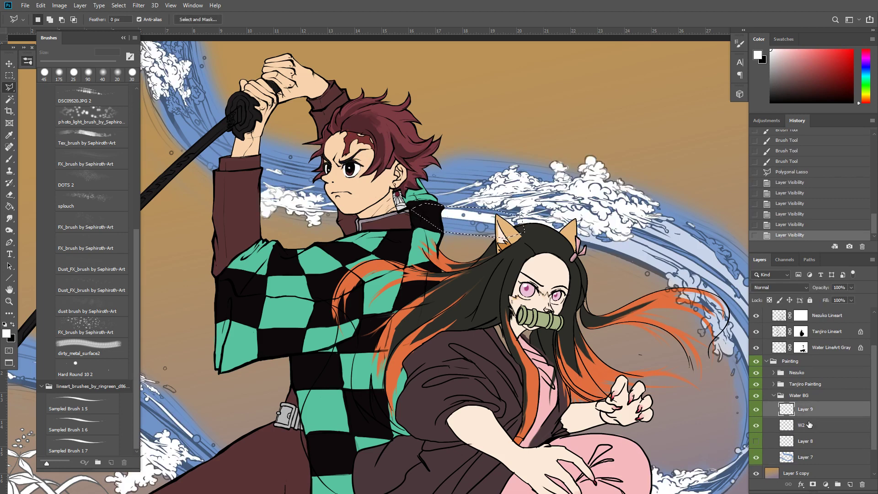
drag(817, 419, 809, 427)
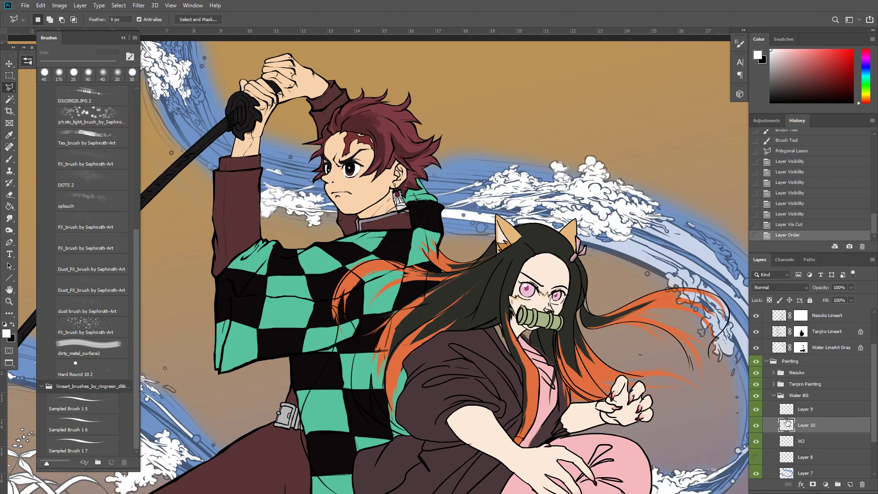
Merge the cut stream layer down into W2, keeping the W2 layer at 61% opacity
click(756, 425)
click(756, 426)
click(806, 442)
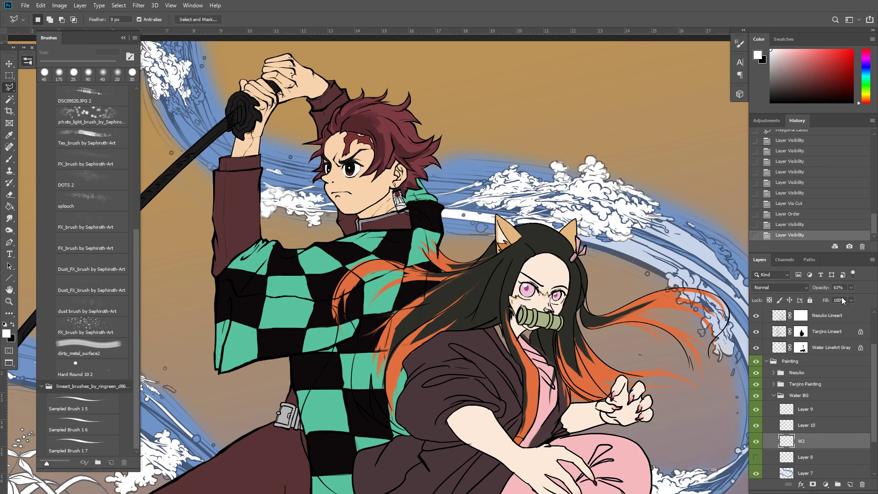
drag(830, 291, 857, 292)
click(812, 426)
key(ctrl+e)
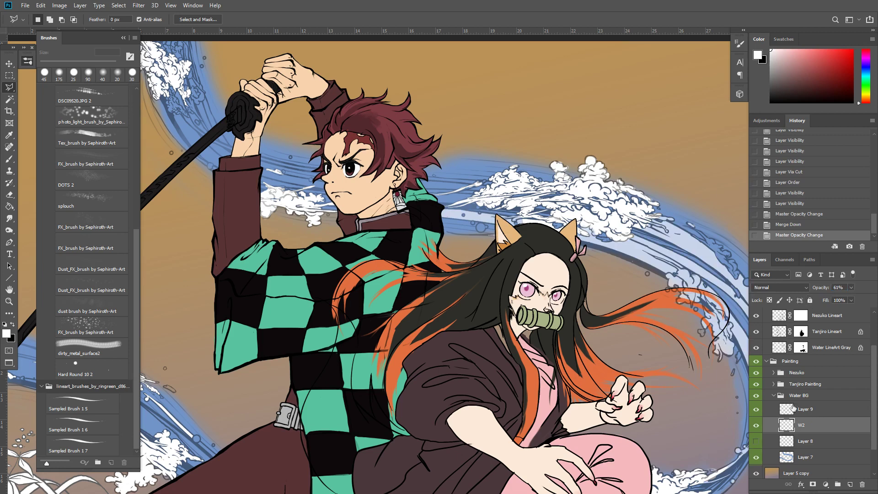
Rename Layer 9 as W1 and toggle its visibility to check which foam it holds
double_click(805, 409)
text(W1)
key(Return)
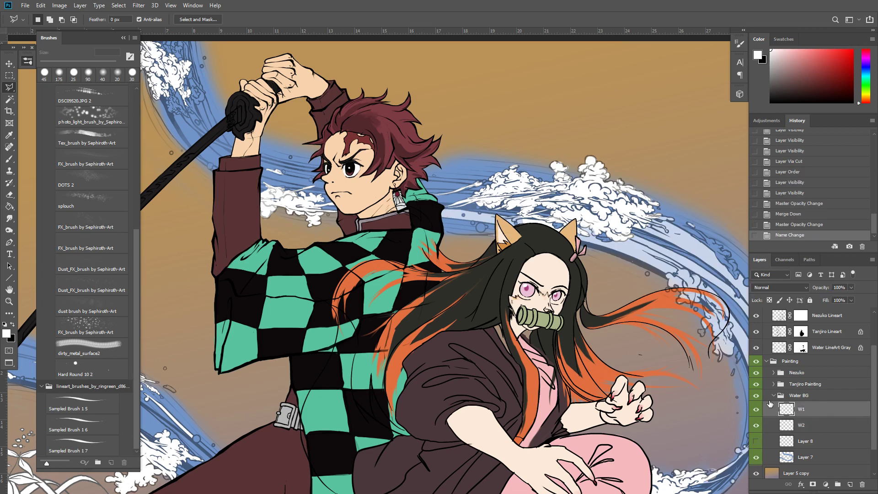
click(756, 410)
click(755, 411)
On W1, paint small white accents along the stream between Tanjiro's shoulder and Nezuko's ear with a 15 px brush
drag(528, 258, 551, 268)
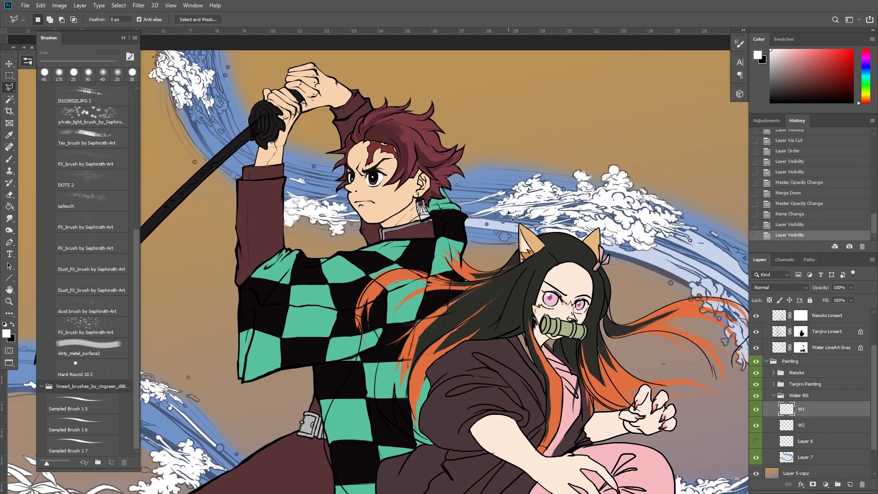
key(b)
key(bracketleft)
key(bracketleft)
key(bracketleft)
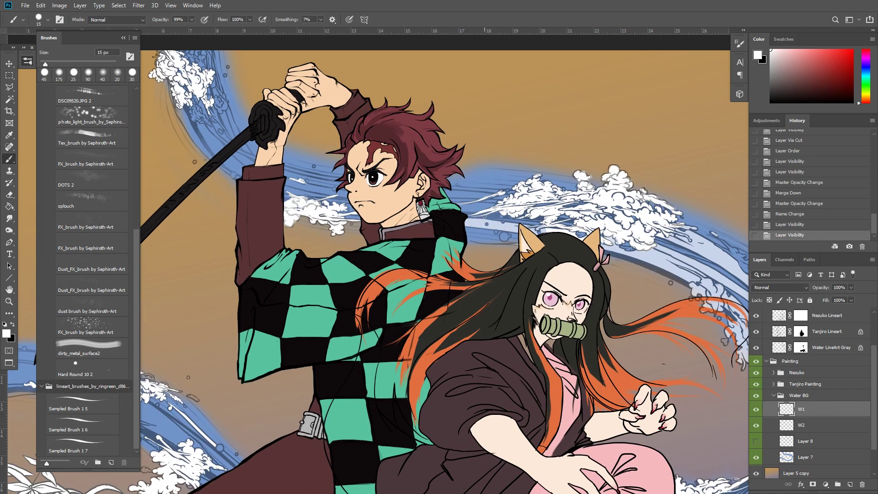
key(bracketleft)
mouse_move(485, 215)
mouse_down()
mouse_move(467, 218)
mouse_move(538, 212)
mouse_move(543, 231)
mouse_up()
key(bracketright)
key(bracketright)
key(ctrl+z)
key(ctrl+z)
key(ctrl+z)
drag(548, 227, 547, 226)
click(547, 227)
click(544, 227)
click(536, 226)
click(520, 227)
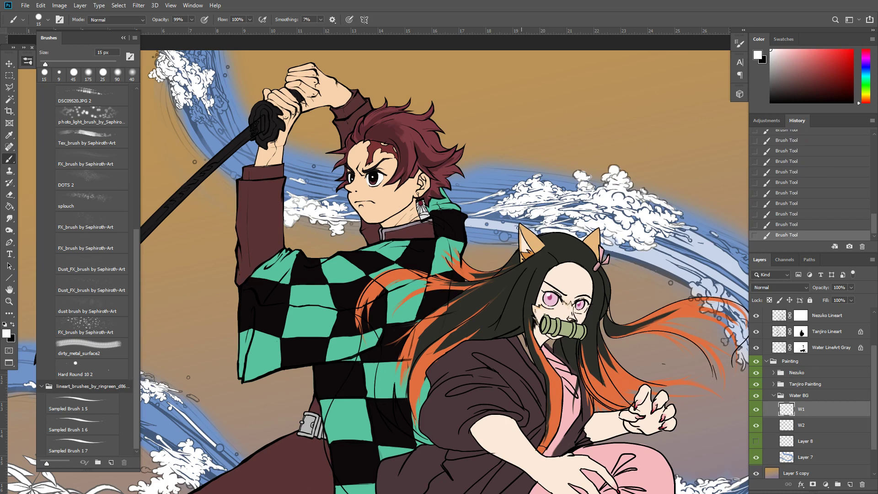
Fill the round droplets in the stream beside Nezuko's ear with white
drag(456, 229, 476, 242)
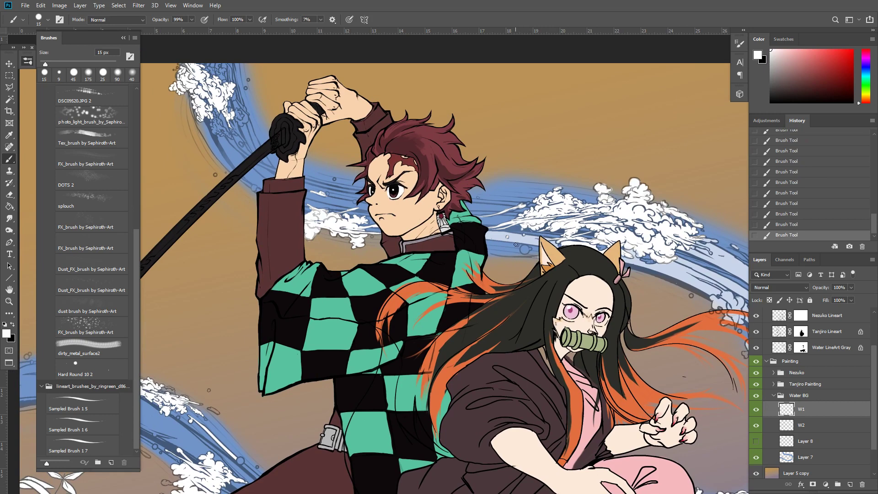
click(526, 248)
drag(548, 207, 587, 272)
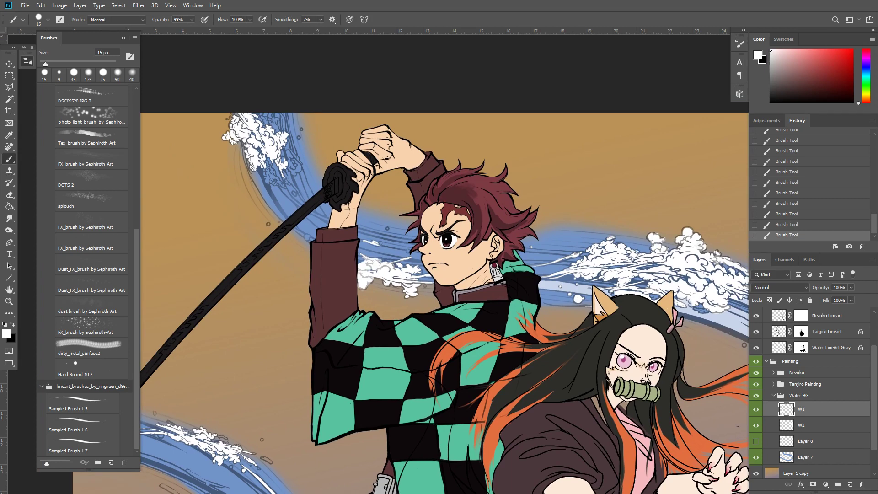
drag(703, 311, 632, 283)
Paint white foam patches and droplets along the wave's outer curve behind Nezuko with a 20 px brush
key(bracketright)
key(bracketright)
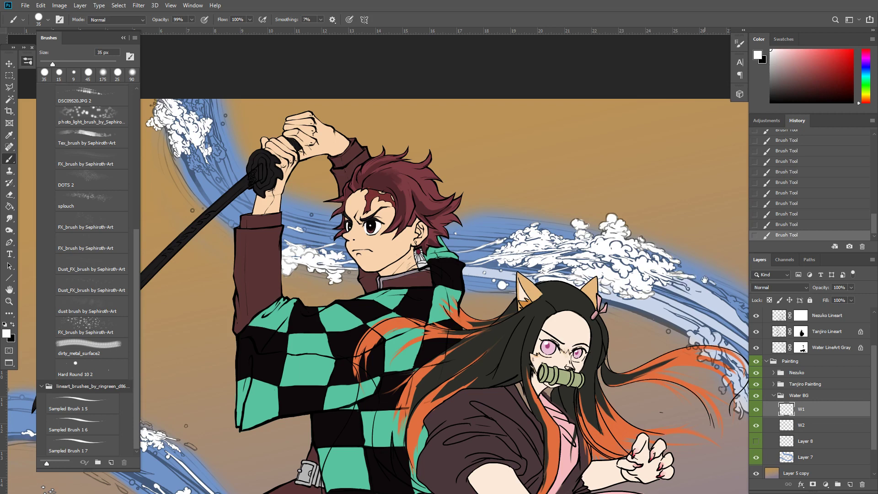
drag(705, 280, 547, 267)
key(bracketleft)
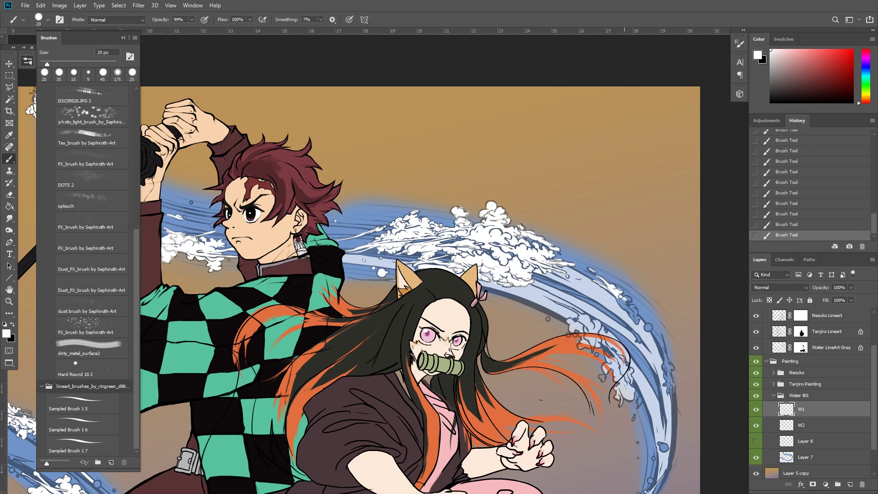
click(634, 320)
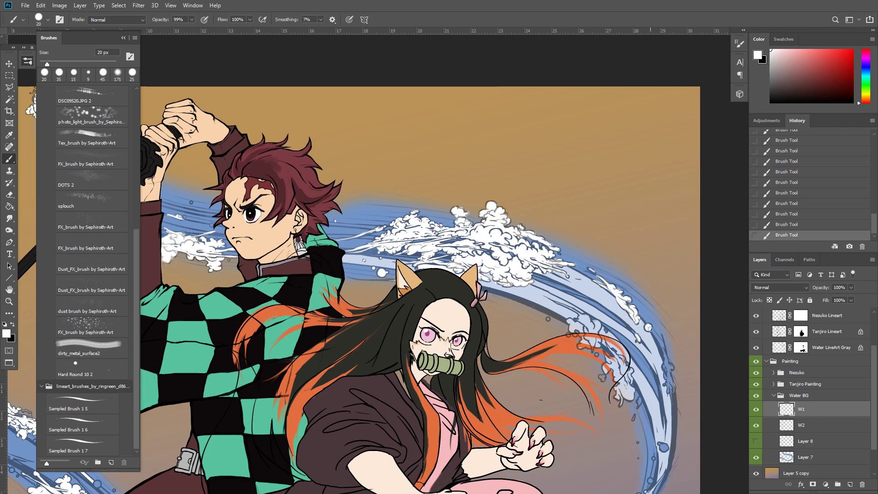
drag(670, 370, 665, 356)
drag(652, 397, 665, 305)
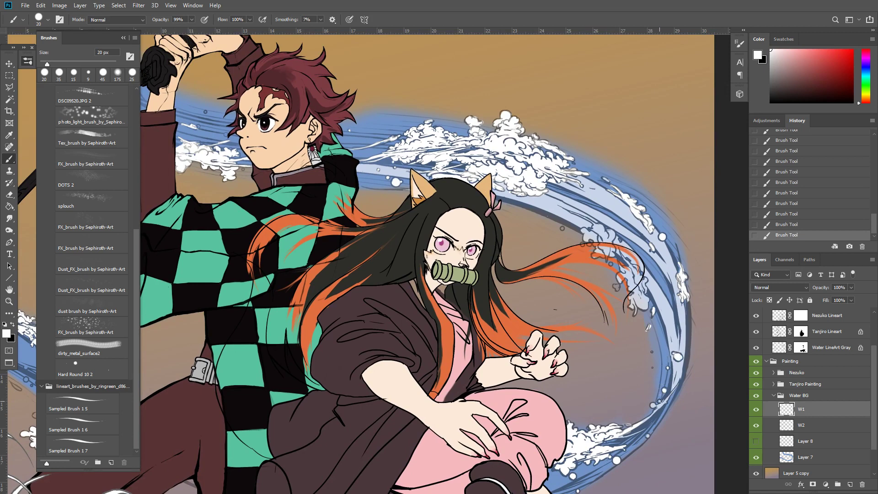
Check W1 by toggling its visibility, and paint small white droplets at the wave's lower bend beyond Nezuko's hand
click(757, 409)
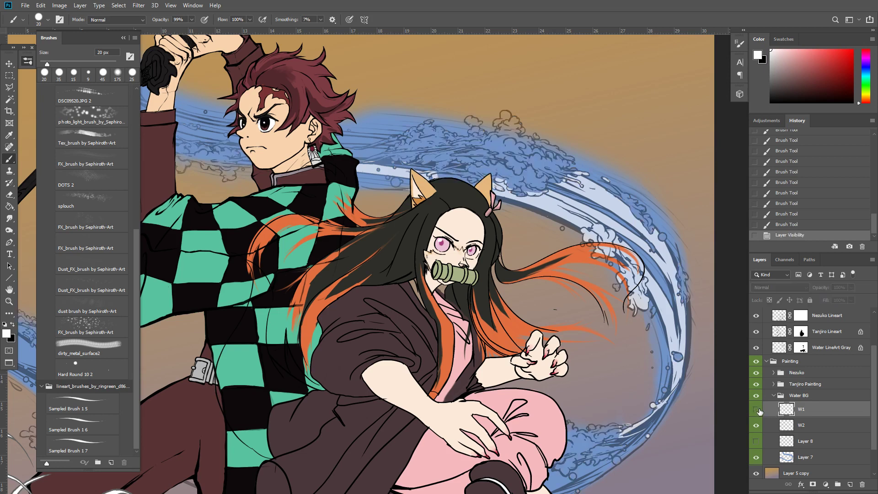
click(756, 410)
drag(634, 429, 644, 422)
drag(638, 427, 649, 417)
drag(645, 419, 654, 409)
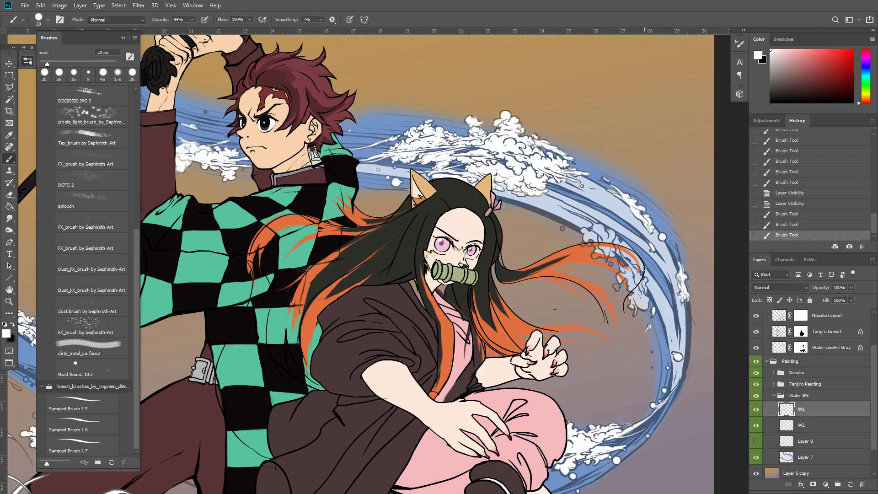
Paint the inner foam splash beside Nezuko's hair tips white and soften its edges with the Smudge tool
drag(638, 283, 636, 289)
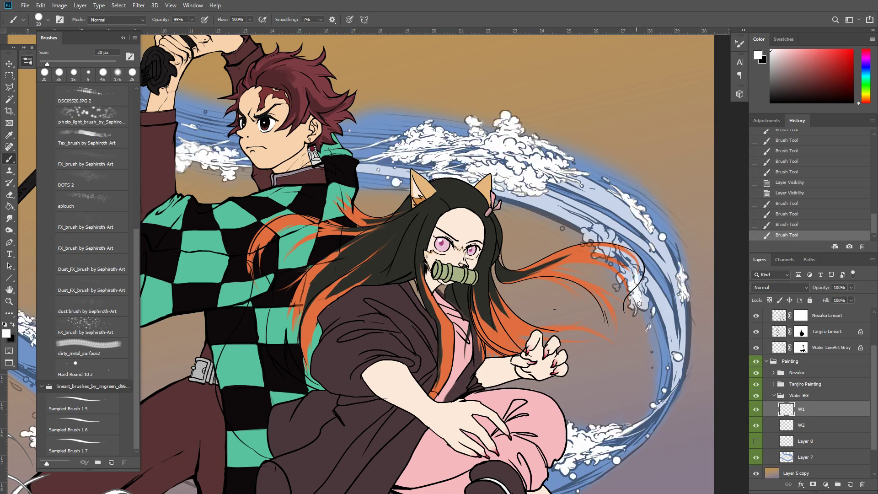
mouse_move(640, 306)
mouse_down()
mouse_move(630, 298)
mouse_move(639, 273)
mouse_move(627, 264)
mouse_move(630, 272)
mouse_up()
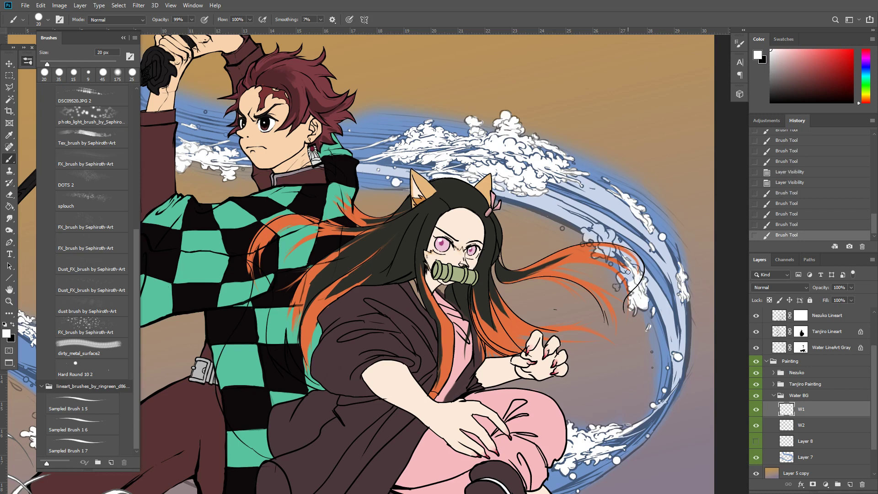
key(r)
key(b)
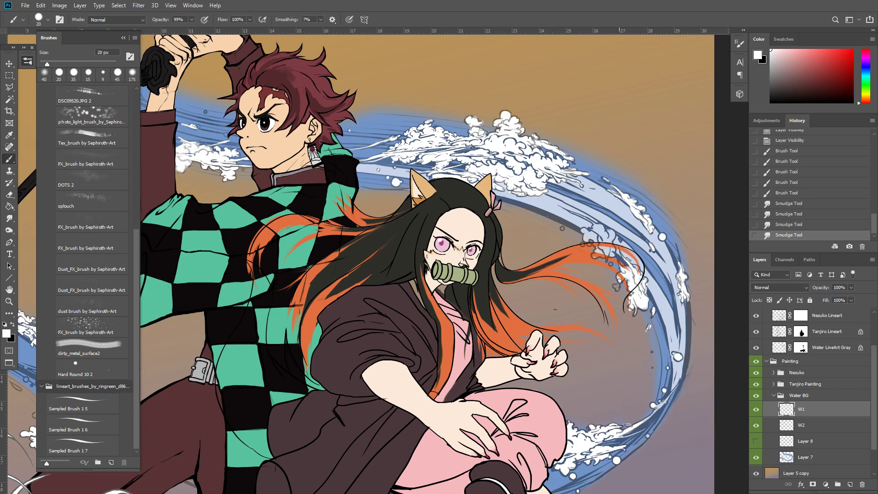
drag(619, 281, 617, 288)
drag(618, 284, 617, 289)
mouse_move(620, 286)
mouse_down()
mouse_move(629, 314)
mouse_move(644, 298)
mouse_up()
key(r)
drag(632, 277, 610, 262)
Extend the white splash along the wave's inner edge above Nezuko's hair, blending with Smudge and filling the small droplets
key(b)
drag(611, 263, 602, 255)
key(r)
mouse_move(602, 254)
mouse_down()
mouse_move(612, 233)
mouse_move(601, 234)
mouse_move(597, 225)
mouse_move(604, 230)
mouse_move(585, 231)
mouse_move(590, 245)
mouse_move(581, 245)
mouse_move(582, 229)
mouse_move(562, 228)
mouse_move(579, 217)
mouse_move(597, 225)
mouse_move(585, 215)
mouse_move(597, 221)
mouse_move(561, 228)
mouse_up()
key(b)
click(589, 245)
click(582, 244)
click(562, 228)
click(561, 228)
key(r)
Paint white foam and droplets on the side of the upper crest facing Tanjiro's hands with a 20 px brush
mouse_move(535, 185)
mouse_down()
mouse_move(603, 210)
mouse_move(567, 222)
mouse_move(723, 293)
mouse_move(742, 312)
mouse_up()
key(b)
key(r)
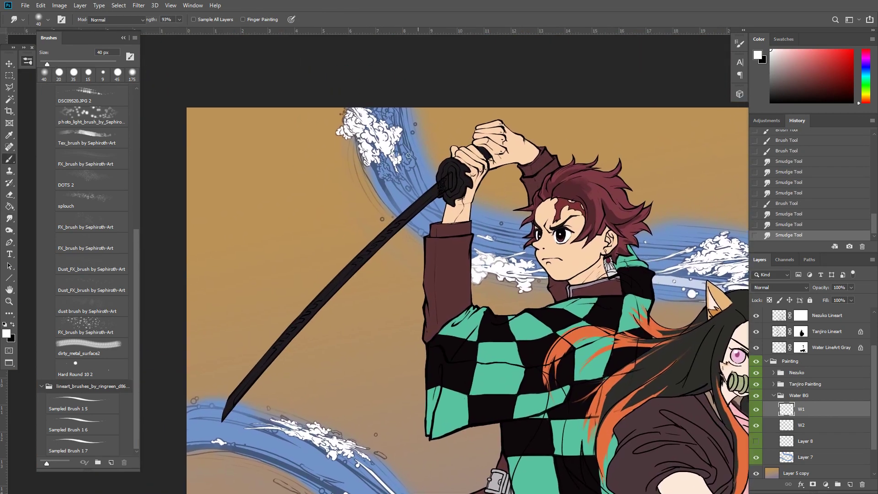
key(b)
mouse_move(412, 165)
mouse_down()
mouse_move(412, 167)
mouse_move(401, 159)
mouse_move(414, 131)
mouse_up()
click(412, 133)
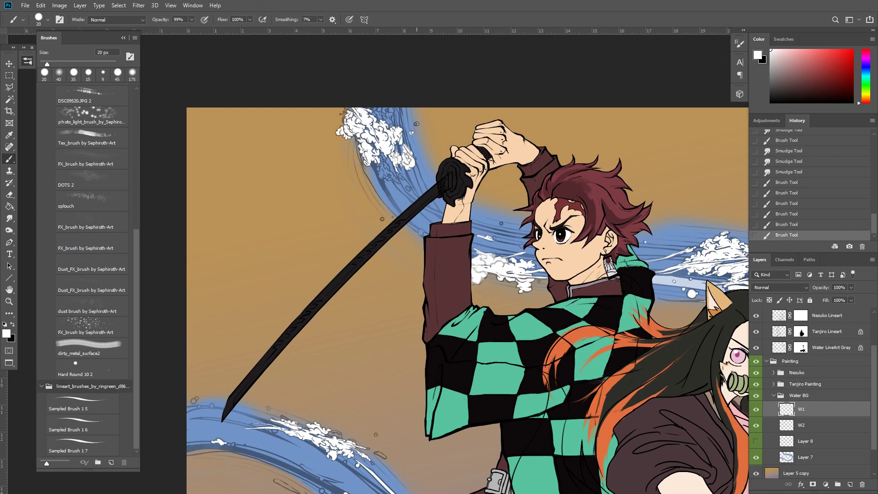
click(416, 124)
click(415, 124)
Soften the white droplets beside Tanjiro's hands with the Eraser and Smudge tools
key(e)
click(414, 133)
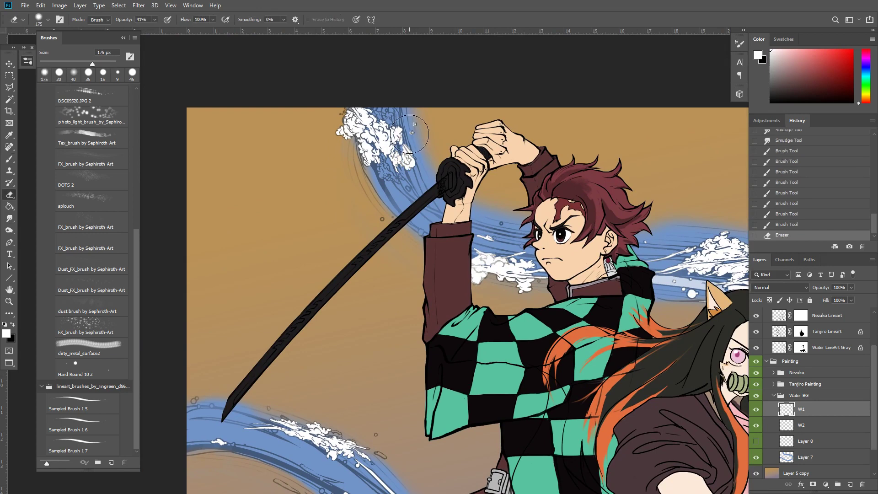
key(r)
drag(413, 133, 413, 125)
Fill the remaining gaps in the upper foam crest with white, along the canvas edge and at the crest's lower tip
key(b)
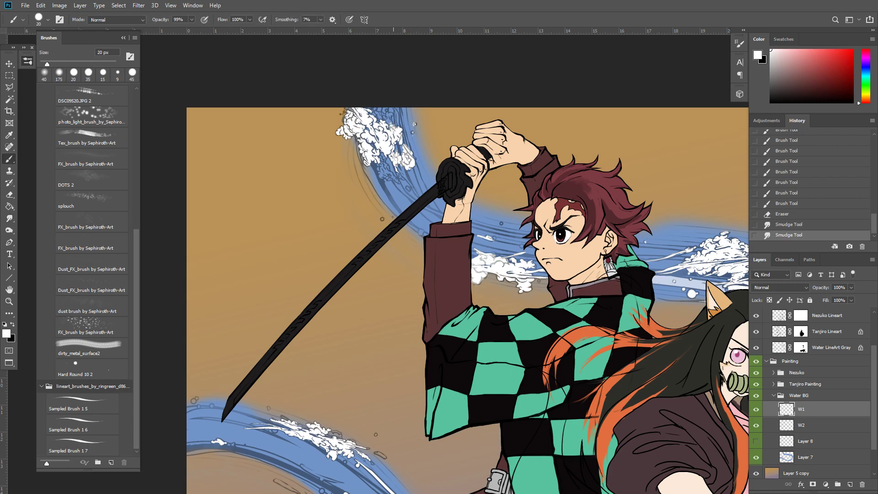
click(392, 115)
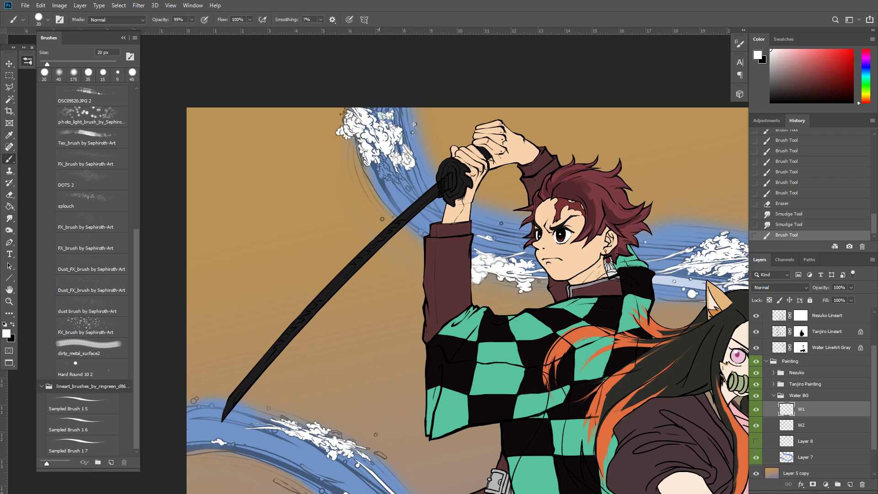
click(380, 117)
click(388, 112)
click(369, 110)
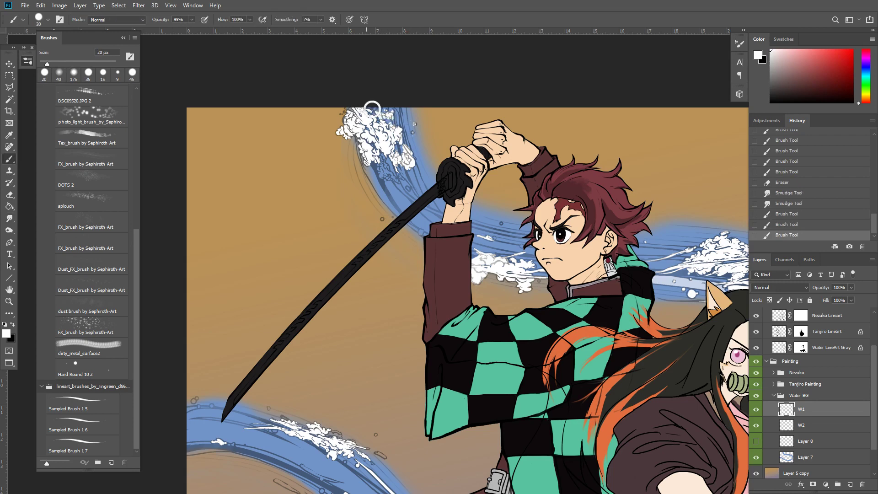
drag(350, 110, 346, 110)
click(347, 110)
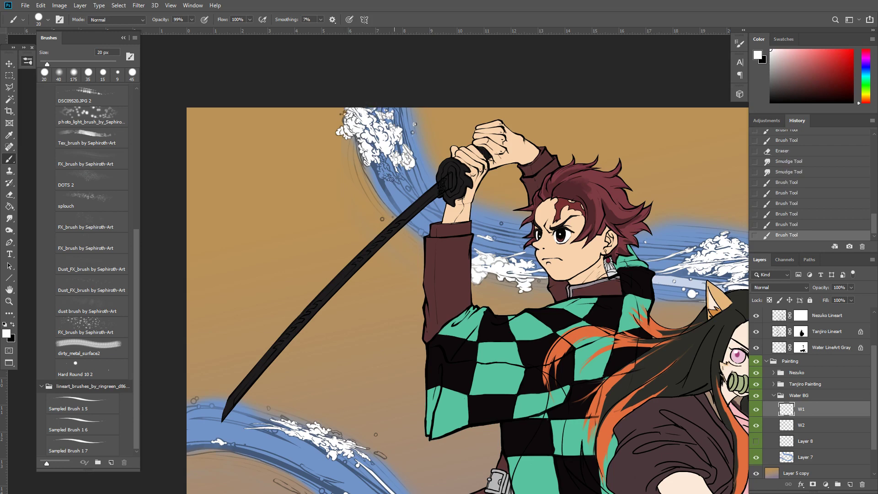
mouse_move(384, 169)
mouse_down()
mouse_move(380, 157)
mouse_move(388, 174)
mouse_move(404, 176)
mouse_up()
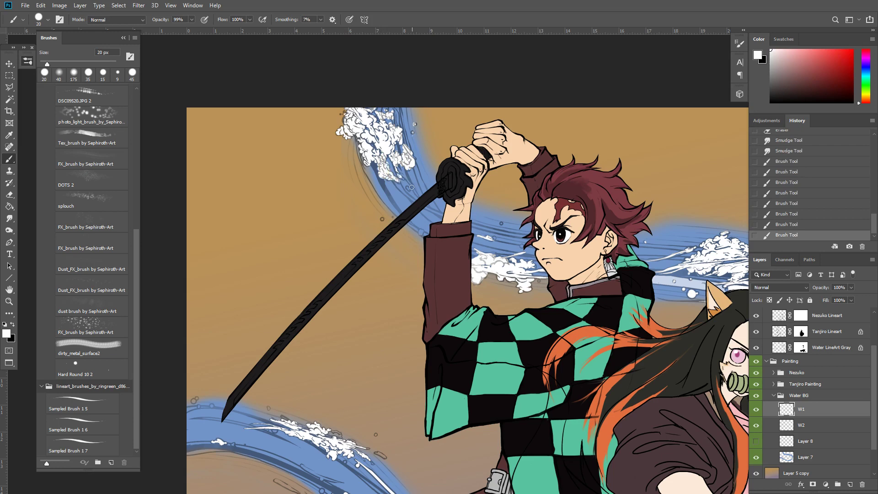
Dab white droplets in the water on both sides of the sword blade below the guard
click(411, 188)
click(419, 233)
click(414, 227)
drag(377, 219, 383, 219)
Erase the excess white around the isolated droplet beside the sword blade and repaint the droplet with the 20 px brush
key(e)
click(377, 223)
click(375, 228)
click(376, 229)
click(375, 225)
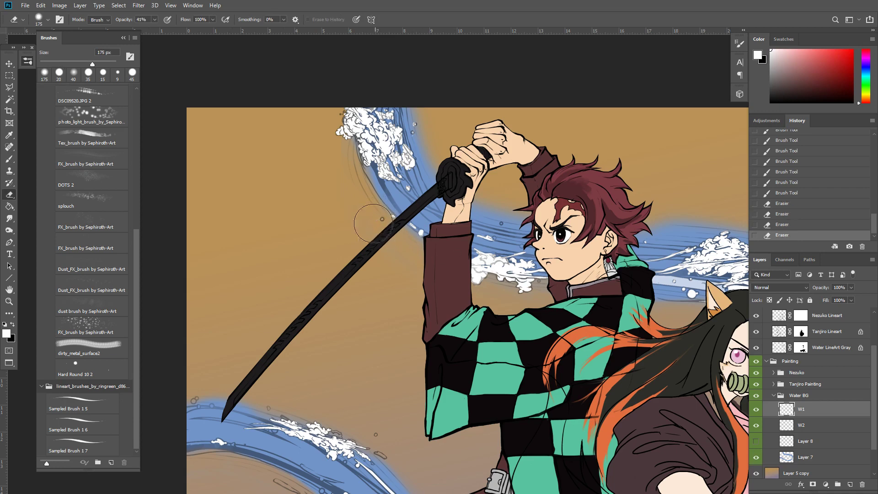
click(374, 223)
click(376, 225)
key(b)
click(383, 222)
click(383, 218)
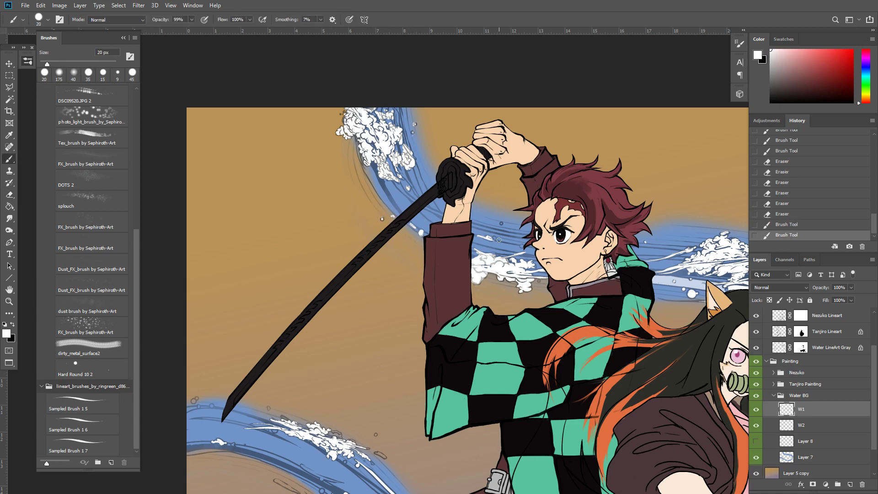
Paint white droplets and specks in the stream between Tanjiro's raised sleeve and his face
click(494, 239)
click(490, 238)
click(493, 239)
click(503, 223)
click(526, 246)
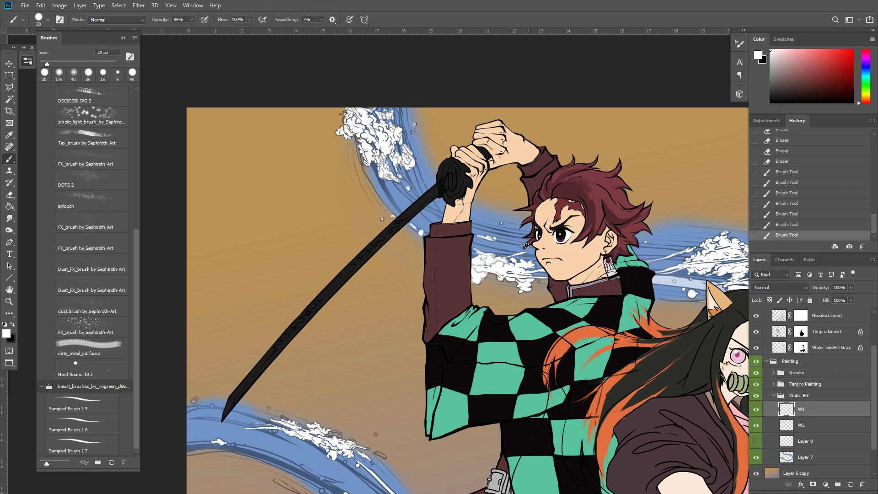
click(523, 247)
click(519, 261)
Touch up the white foam beside Tanjiro's sleeve and smudge its lower edge
drag(498, 254, 490, 258)
mouse_move(498, 266)
mouse_down()
mouse_move(480, 265)
mouse_move(465, 280)
mouse_up()
key(r)
drag(465, 281, 461, 280)
Fill the isolated droplets above the lower wave near the sword tip with white using the 20 px brush
drag(670, 278, 597, 234)
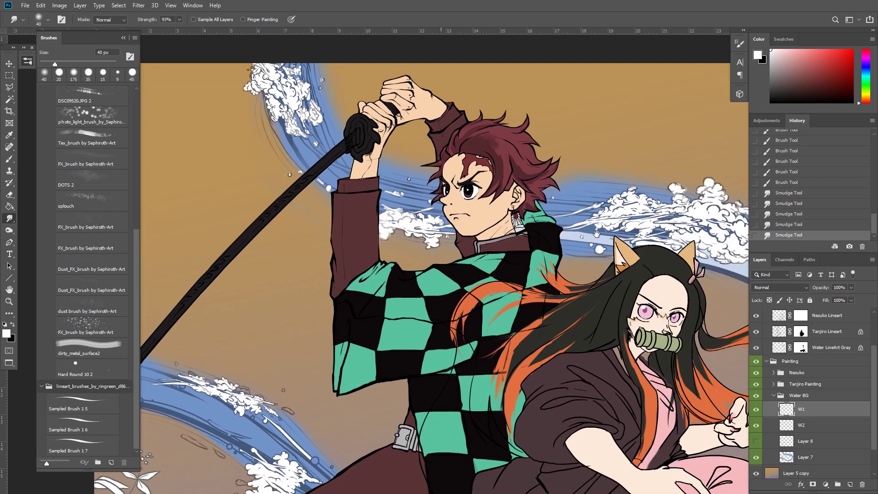
key(b)
click(284, 374)
drag(283, 373, 373, 271)
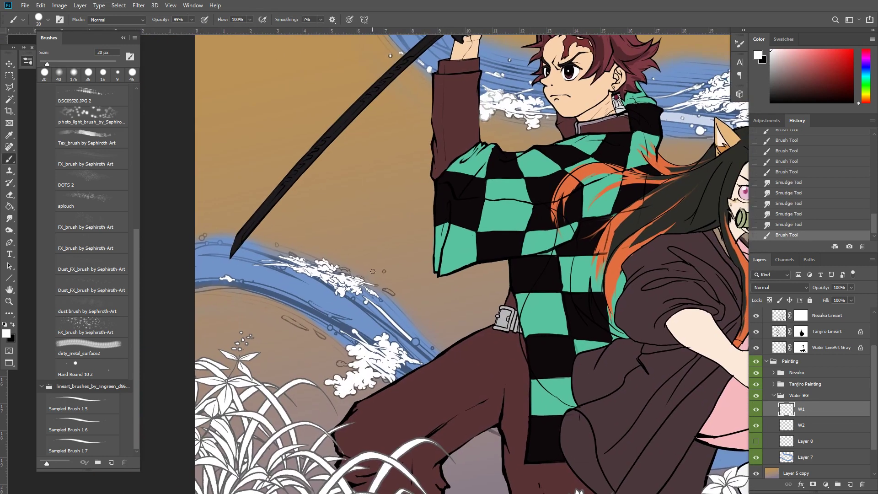
click(383, 272)
click(384, 272)
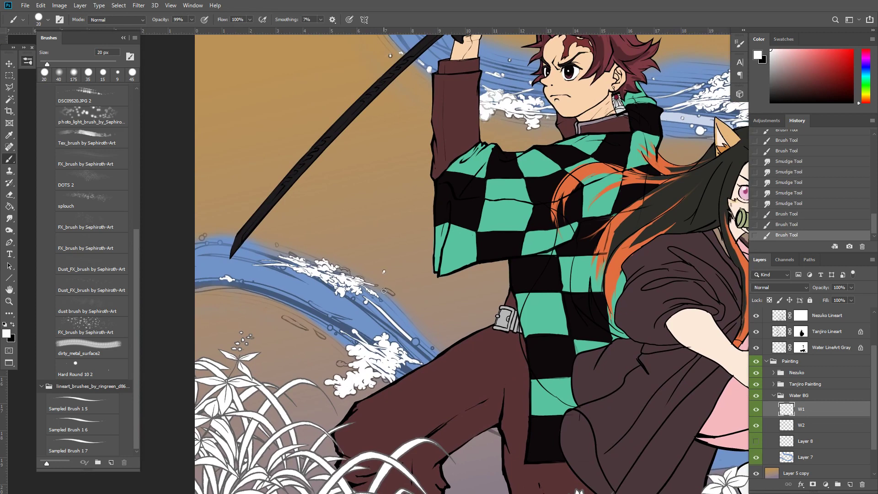
Dab small white droplets along the lower wave's upper edge, just past the end of its foam crest
click(384, 291)
click(386, 291)
click(388, 292)
click(387, 291)
click(387, 292)
click(379, 286)
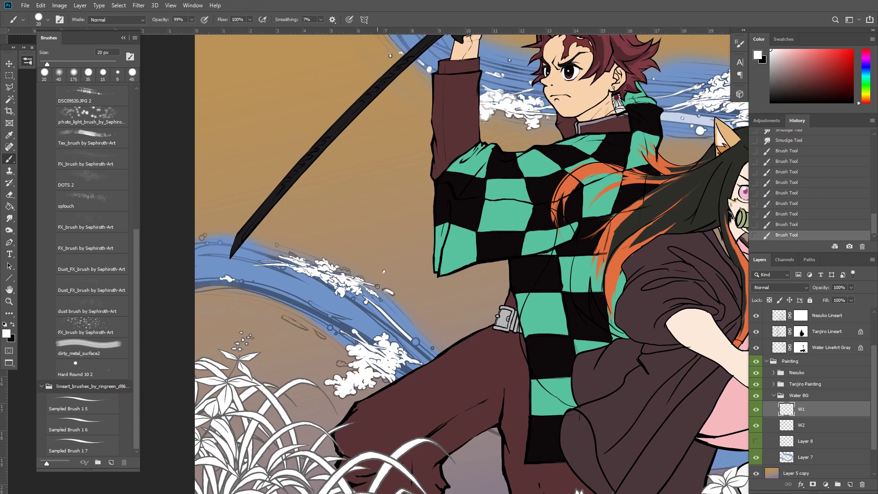
Dab white droplets just past the lower wave's foam crest and clean them up with the Eraser
click(377, 286)
click(373, 286)
key(e)
click(376, 289)
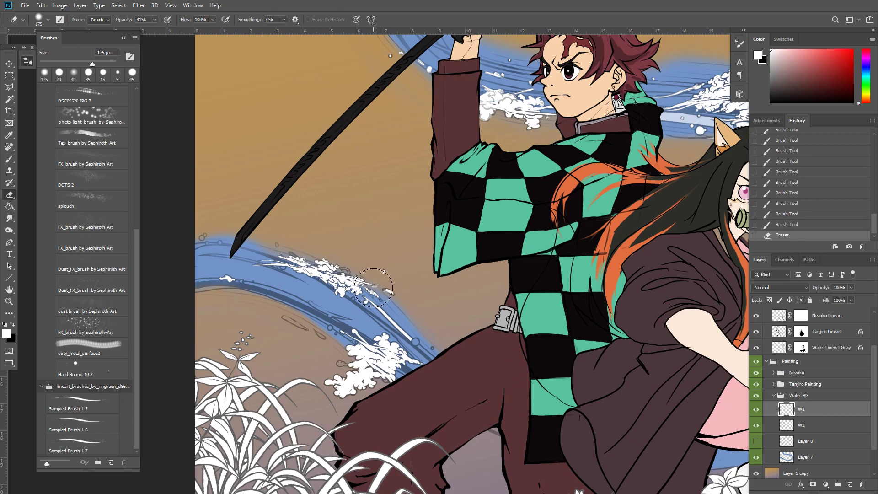
click(377, 291)
click(375, 286)
key(b)
click(377, 285)
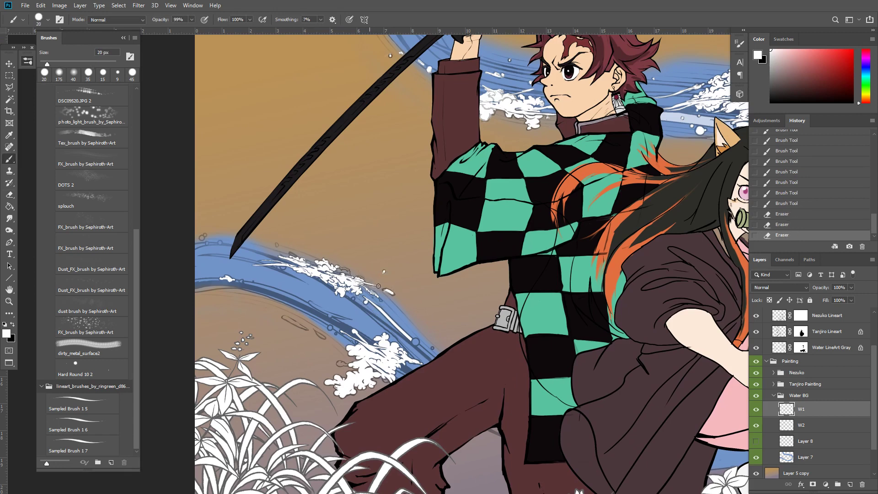
Dab small white droplets down the lower wave's upper edge toward Tanjiro's knee
click(378, 297)
click(380, 299)
click(384, 301)
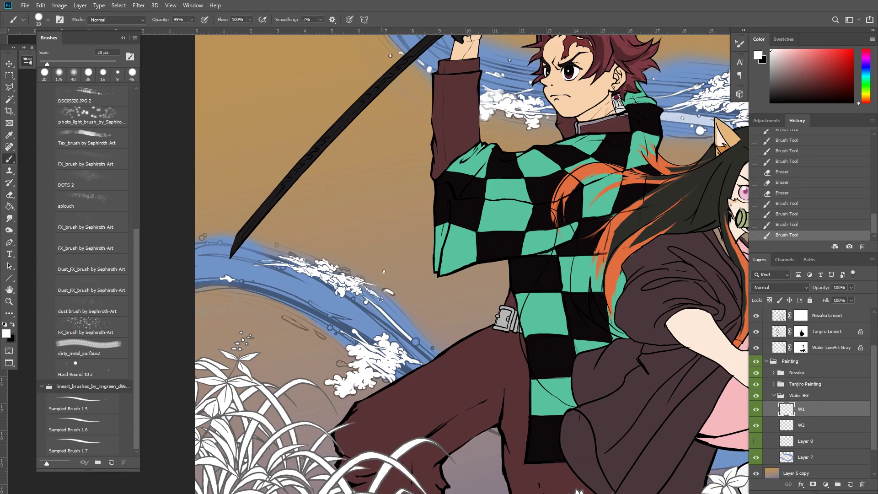
click(388, 304)
click(394, 310)
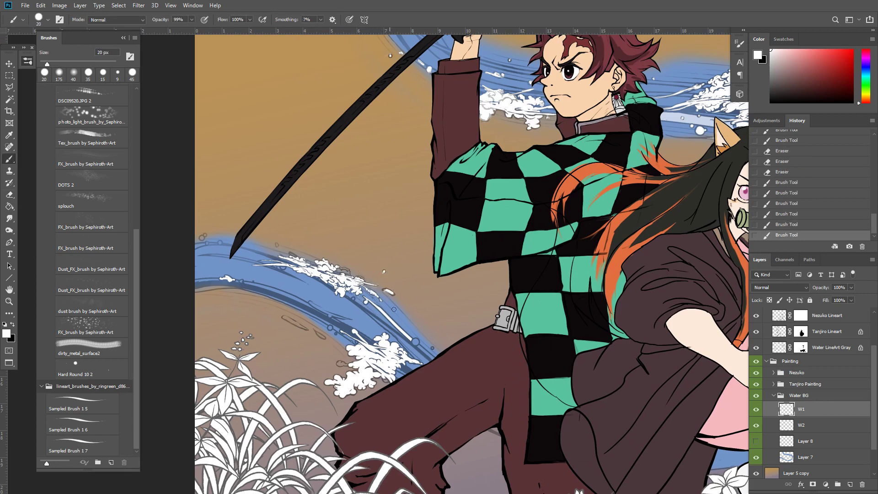
click(414, 341)
click(431, 348)
click(414, 342)
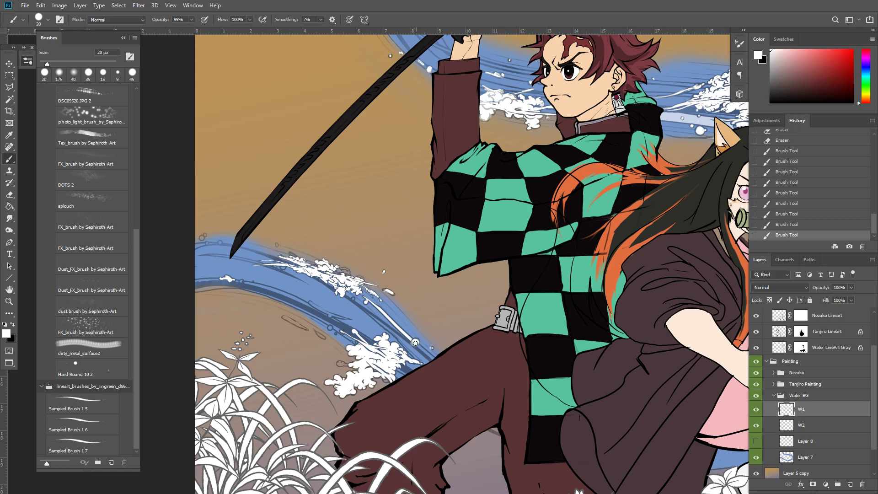
Paint a white highlight streak along the middle of the lower wave and dab droplets beneath it
key(e)
click(403, 315)
key(b)
drag(311, 302, 345, 318)
click(330, 316)
click(330, 327)
click(330, 328)
click(335, 333)
click(336, 333)
click(317, 333)
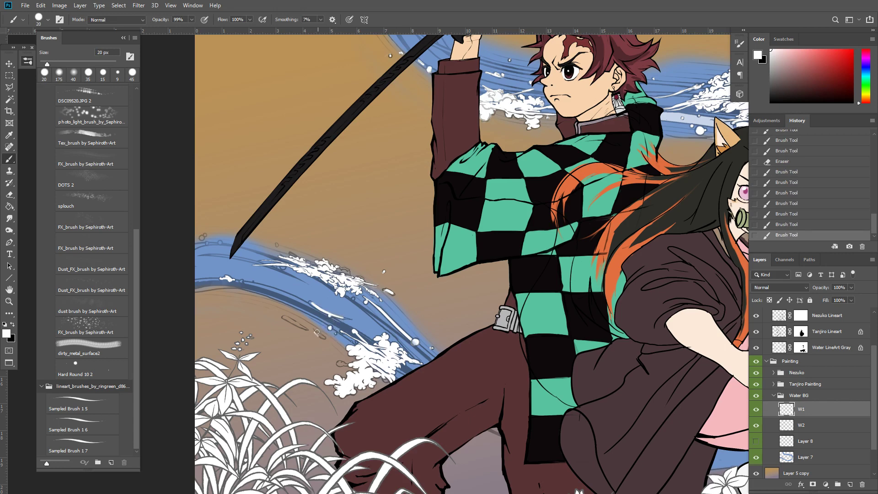
Fill the elongated droplets under the lower wave with white, erasing any overspill
mouse_move(317, 333)
mouse_down()
mouse_move(325, 338)
mouse_move(284, 317)
mouse_up()
click(322, 336)
key(e)
click(318, 336)
click(318, 337)
click(322, 340)
key(b)
click(317, 333)
drag(284, 317, 296, 325)
drag(293, 322, 306, 328)
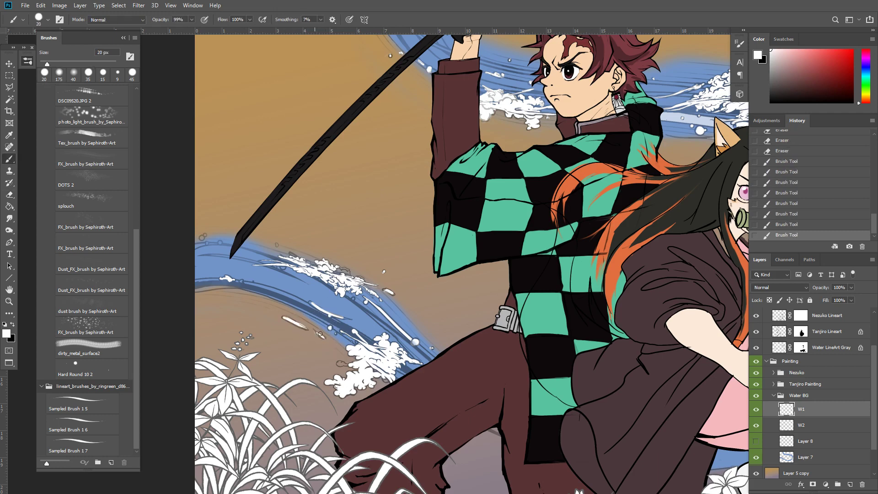
Touch up the white foam above Tanjiro's thigh and undo the last stroke
click(342, 364)
click(345, 365)
click(348, 365)
click(343, 271)
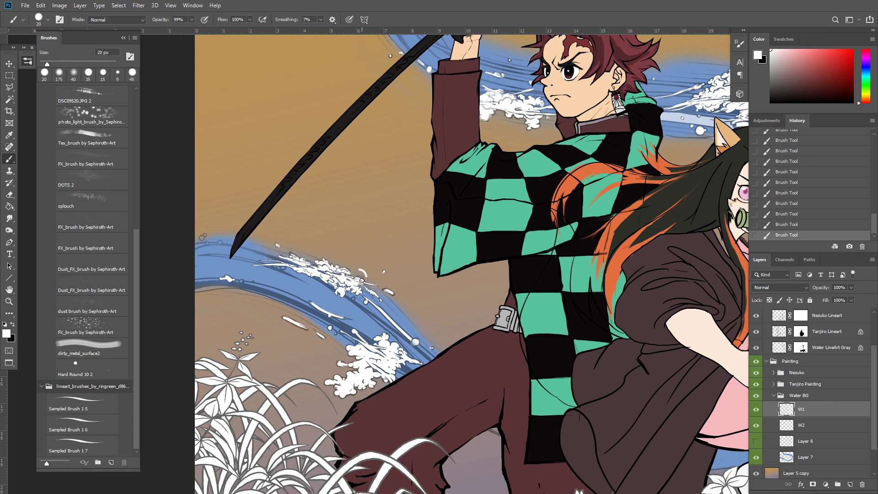
key(ctrl+z)
Erase and repaint the thin white tip of the lower wave's foam crest nearest the sword
key(e)
mouse_move(285, 267)
mouse_down()
mouse_move(288, 275)
mouse_move(279, 263)
mouse_up()
key(b)
click(286, 269)
key(e)
key(b)
drag(285, 265, 280, 264)
drag(286, 267, 273, 263)
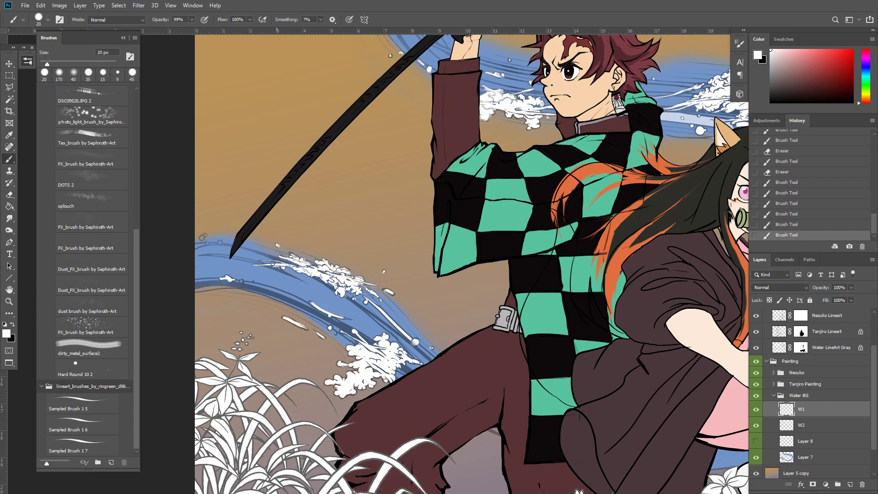
Fill the small droplets above the lower wave beside the sword tip with white
click(219, 242)
click(220, 240)
click(207, 234)
click(203, 237)
Examine the lower wave's foam up close and against the whole composition
drag(453, 299, 509, 185)
key(ctrl+plus)
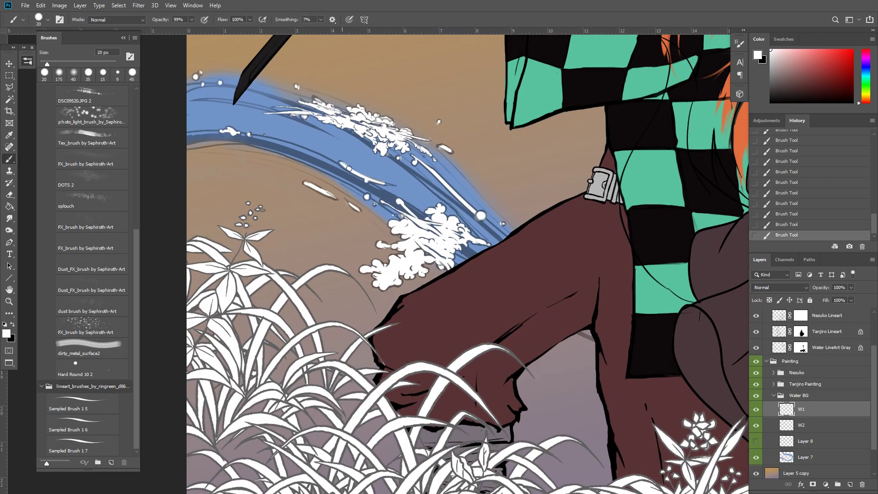
key(ctrl+minus)
key(ctrl+minus)
key(ctrl+minus)
key(ctrl+minus)
key(ctrl+minus)
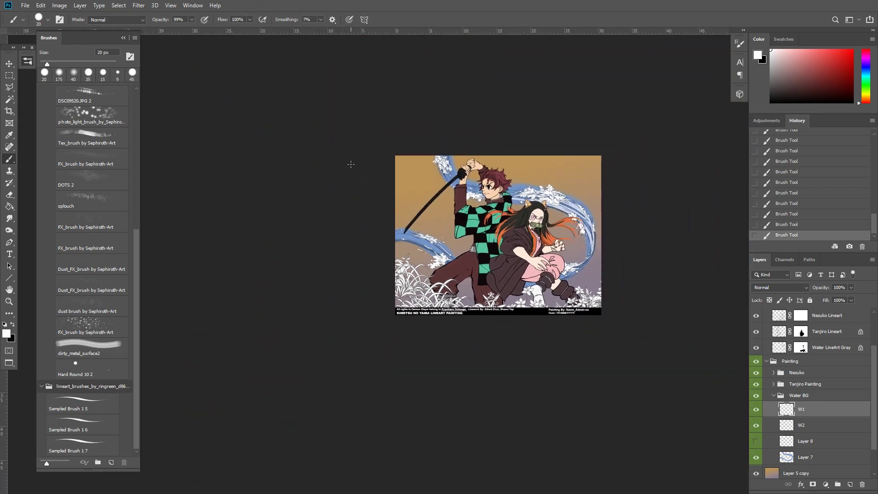
key(super)
click(696, 274)
key(ctrl+plus)
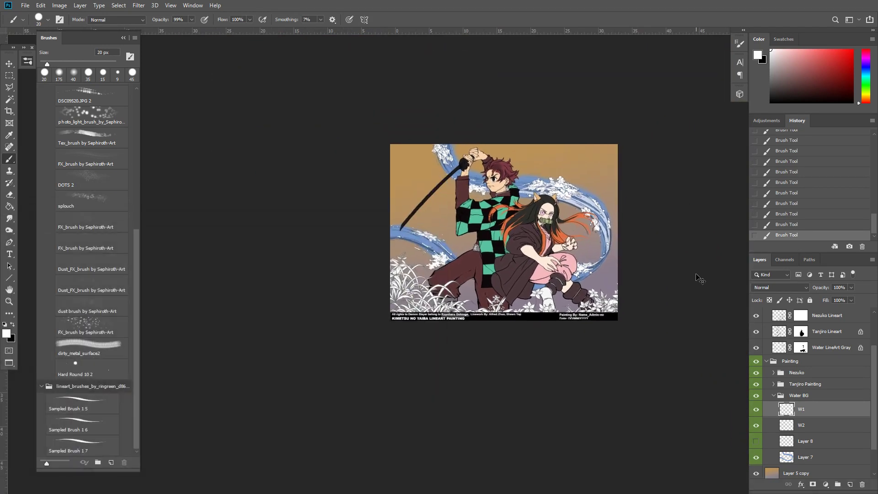
key(ctrl+plus)
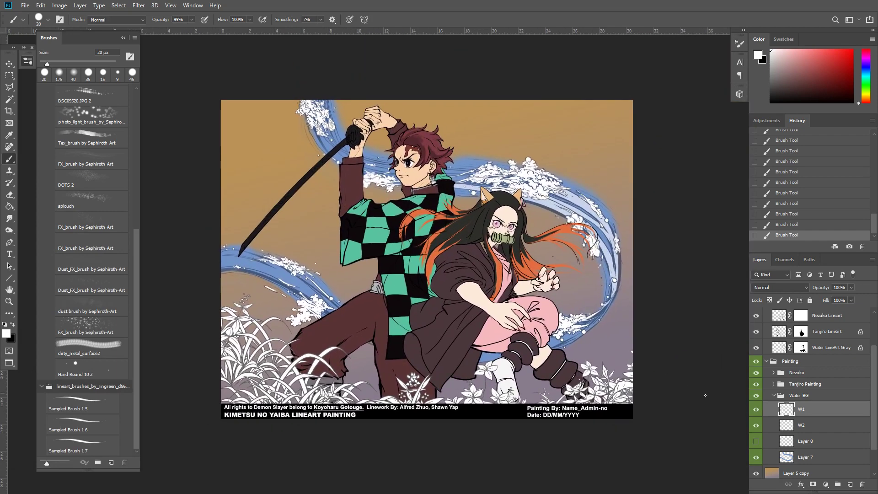
Load the contents of the Grass Lineart layer as a selection
click(836, 344)
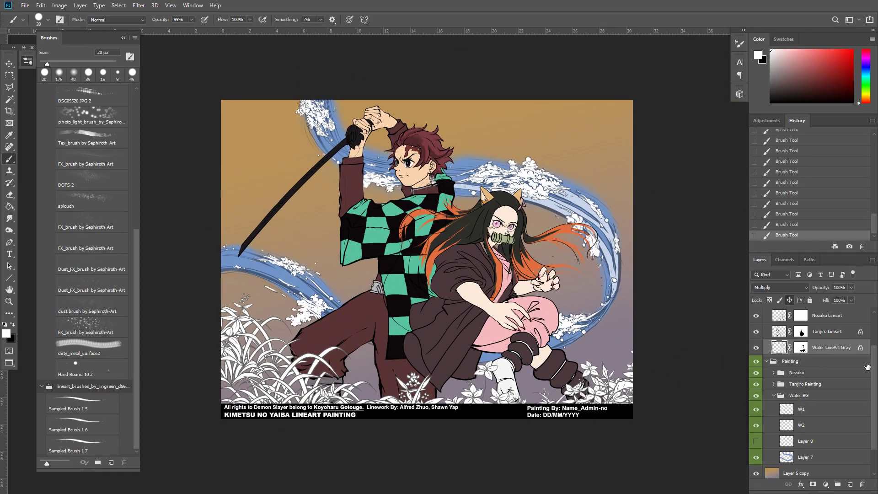
scroll(875, 357, up, 2)
click(810, 325)
ctrl+click(779, 324)
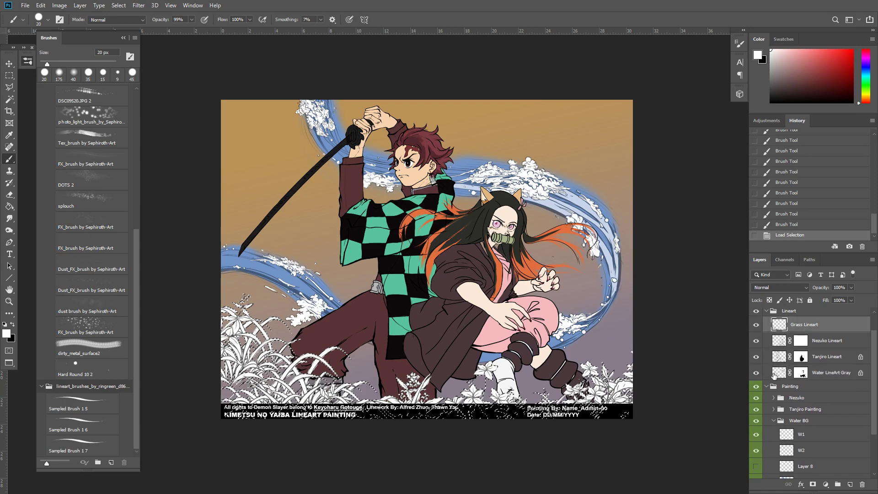
Create a new layer at the top of the Painting group and place it in a group named Grass
click(844, 435)
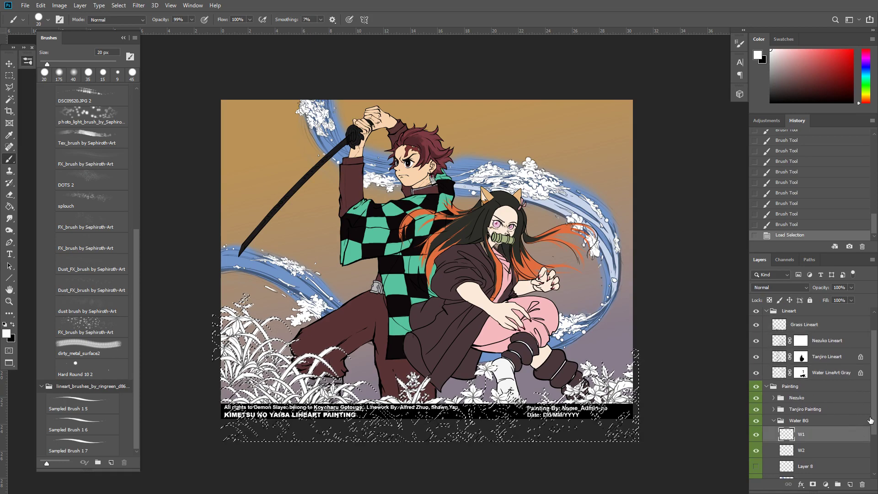
click(773, 421)
click(817, 402)
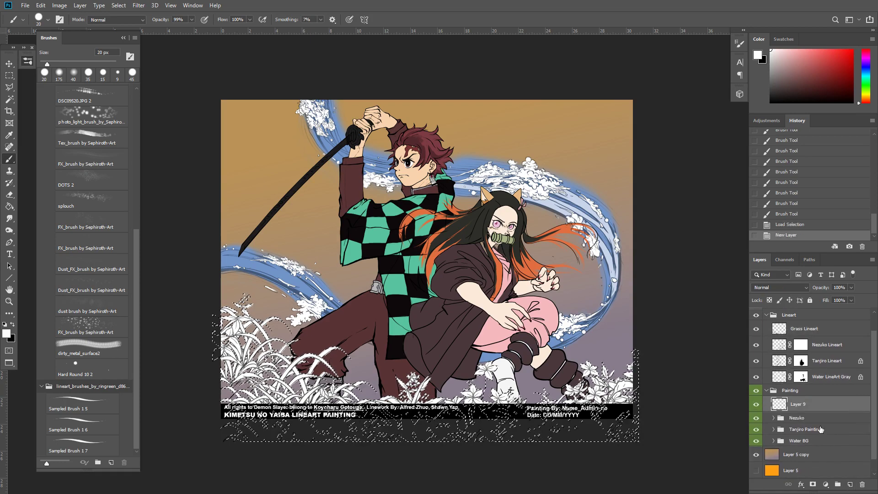
click(849, 484)
key(ctrl+g)
double_click(796, 402)
text(Grass)
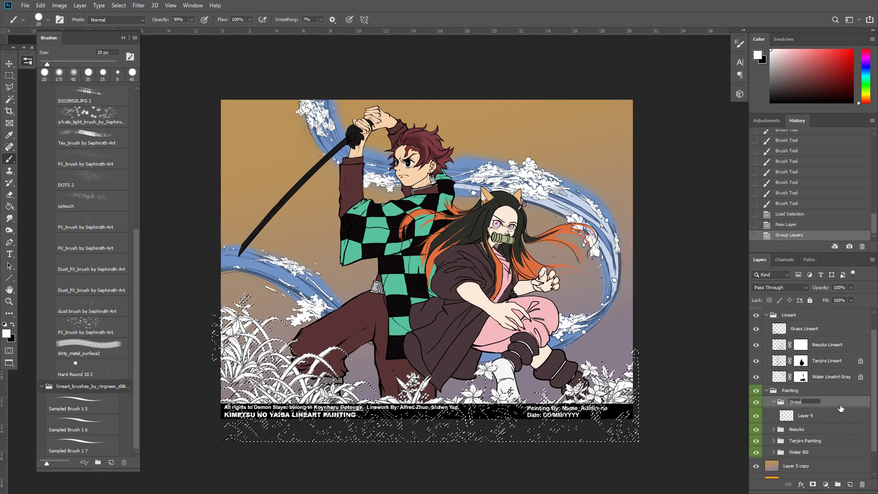
click(819, 415)
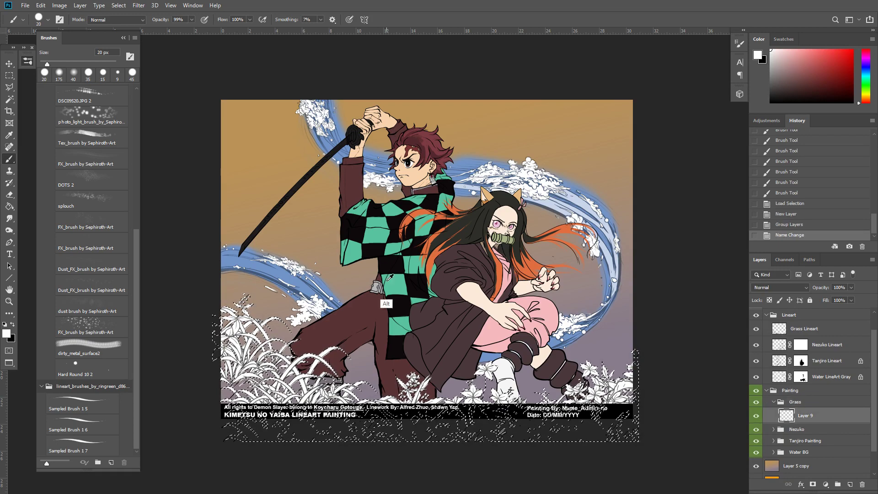
Fill the grass selection with the teal green sampled from Tanjiro's haori, and deselect
alt+click(390, 305)
key(shift+F5)
key(Return)
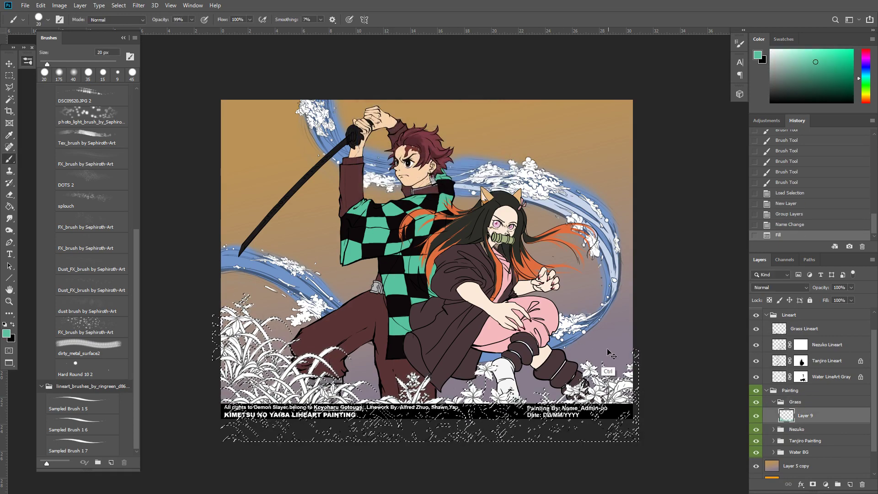
key(g)
click(598, 376)
key(ctrl+d)
Set the Grass Lineart layer's blend mode to Multiply and check the green fill beneath it
key(v)
click(809, 329)
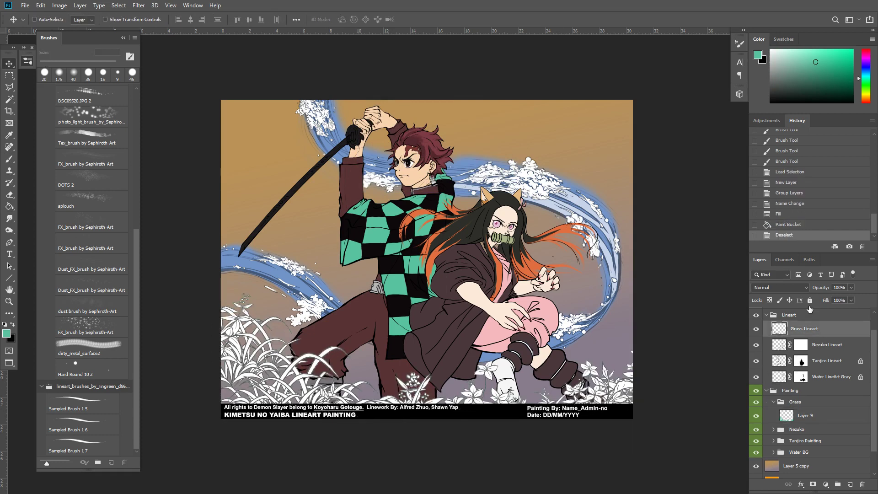
click(793, 287)
click(776, 289)
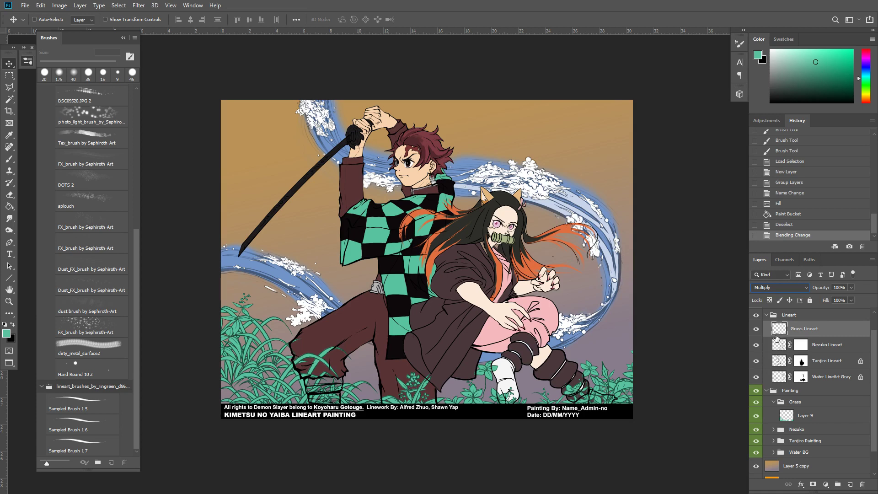
click(756, 415)
click(756, 415)
click(787, 416)
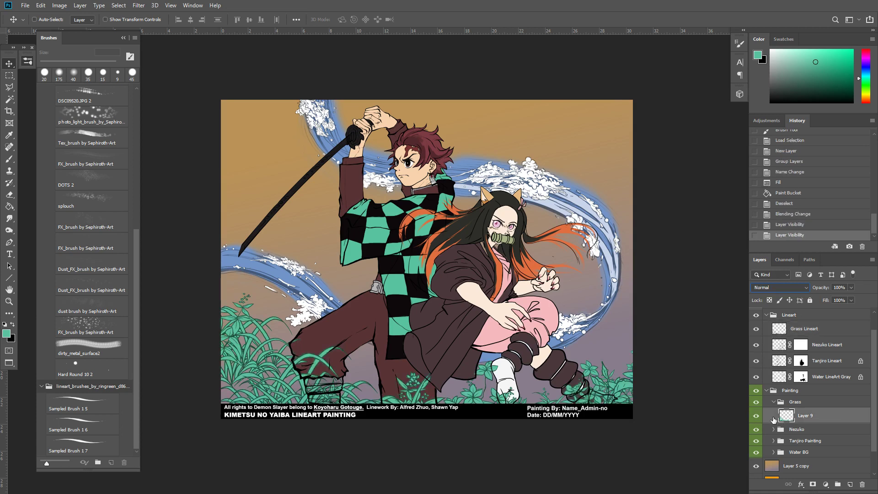
Recolor the grass fill light green using Hue/Saturation with saturation +13 and lightness +42, and compare it without its lineart
key(ctrl+u)
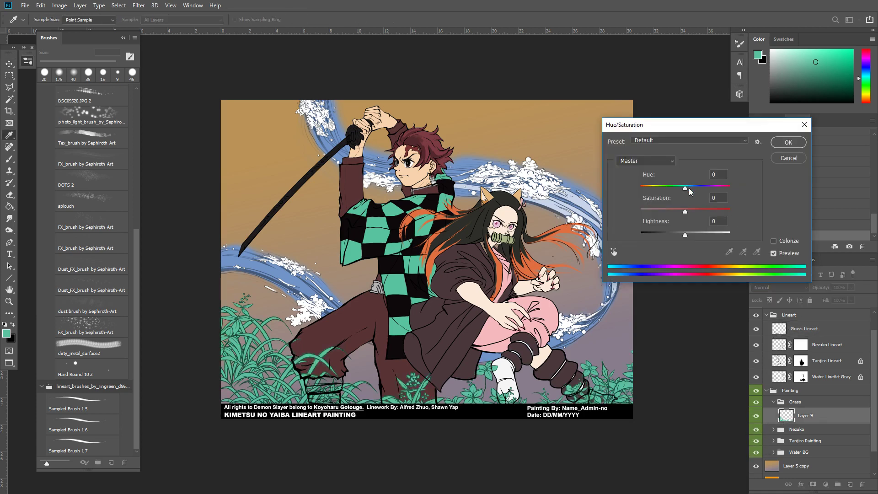
drag(686, 187, 720, 187)
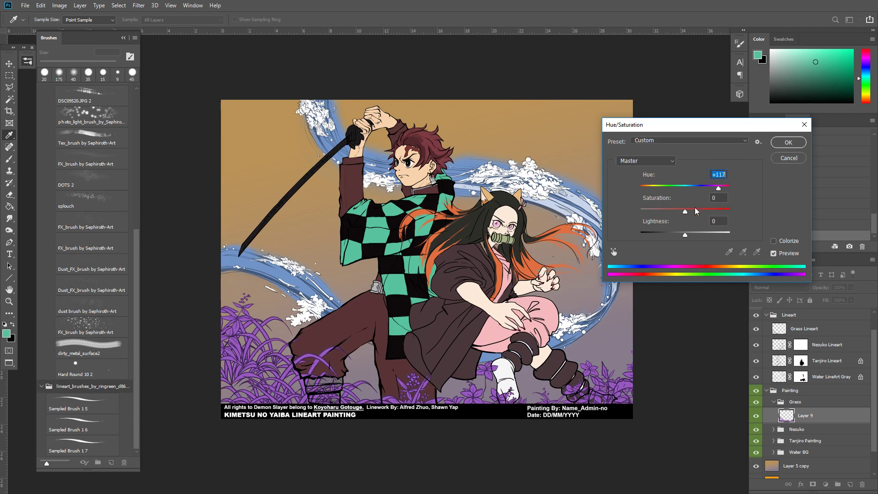
drag(685, 211, 691, 212)
click(704, 234)
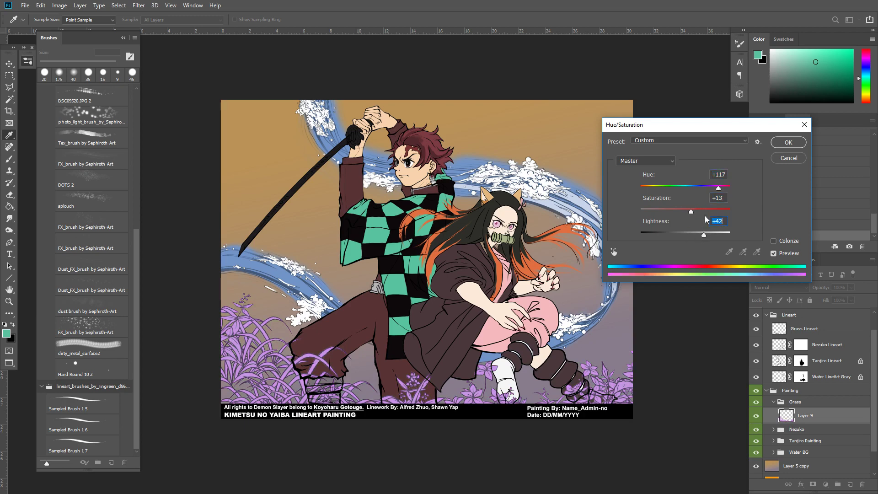
drag(720, 189, 666, 192)
key(Return)
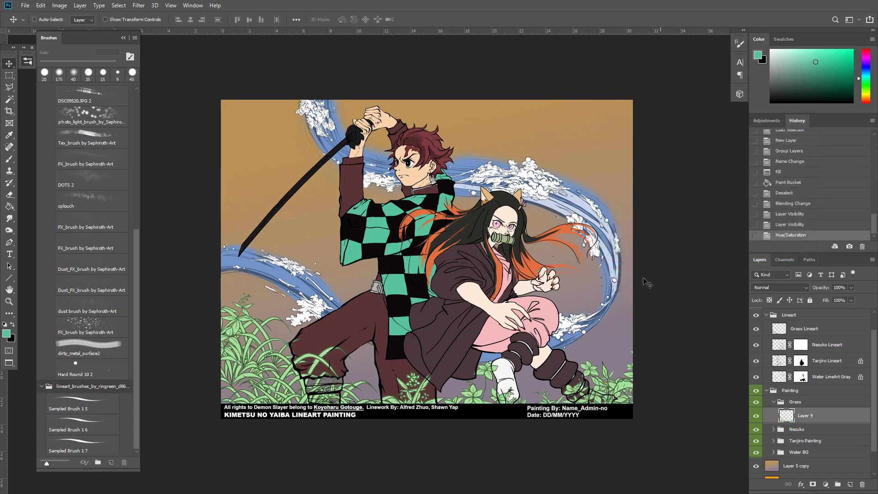
key(v)
click(756, 329)
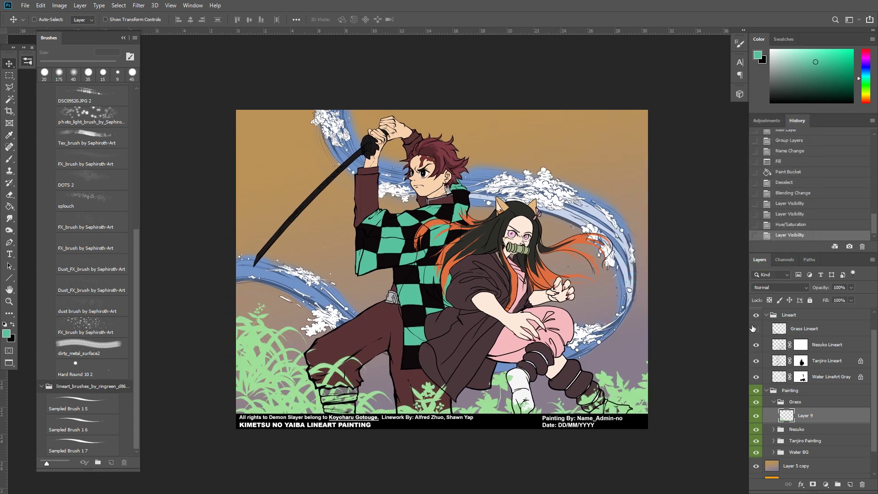
click(756, 328)
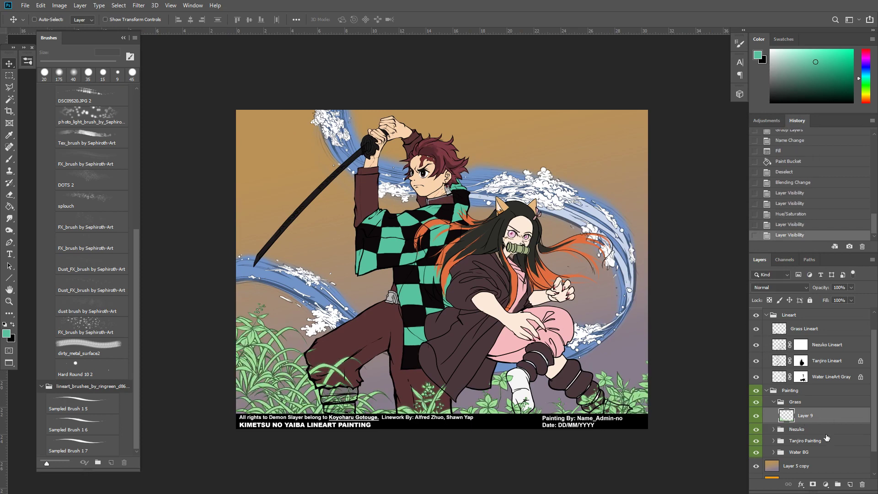
Rename the grass fill layer to G and add a new layer above it
double_click(812, 417)
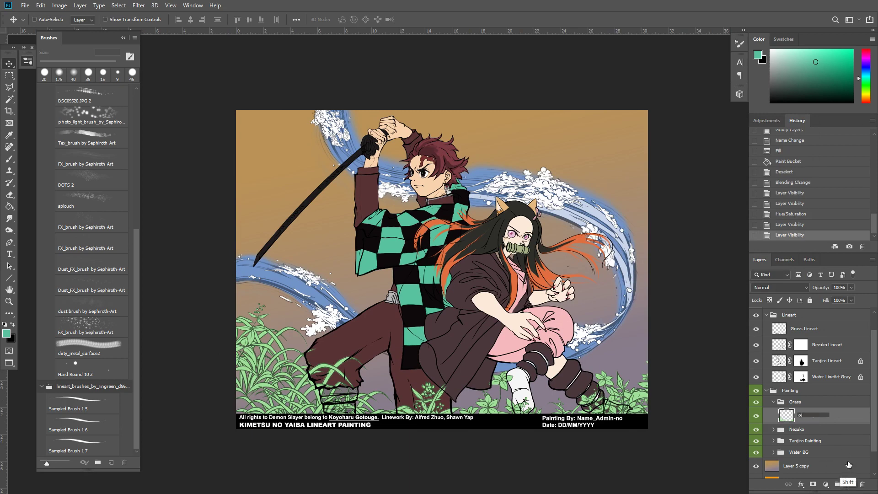
text(G)
key(Return)
click(849, 484)
Paint golden yellow over the flowers beside Nezuko's foot with a soft 600 px brush
key(b)
key(x)
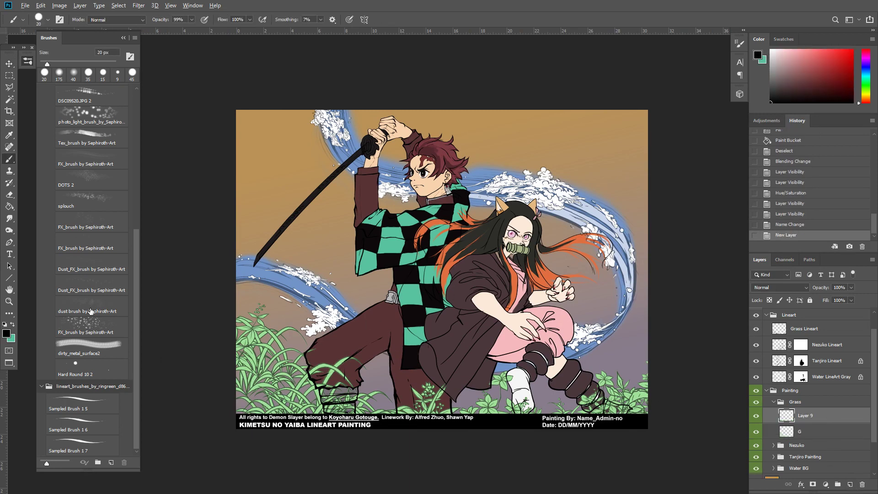
drag(867, 96, 862, 96)
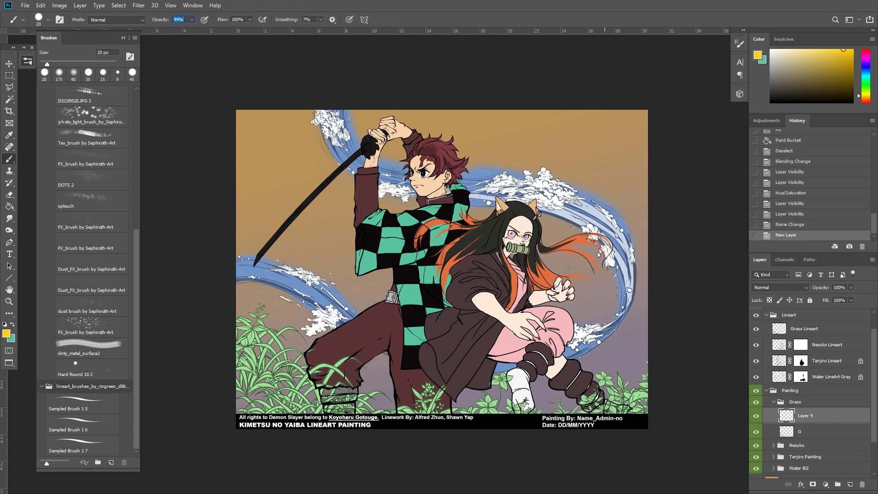
click(499, 378)
key(bracketright)
key(bracketright)
key(bracketright)
key(bracketright)
key(bracketright)
key(bracketright)
key(bracketright)
key(bracketright)
key(bracketright)
key(bracketright)
key(bracketright)
key(bracketright)
key(bracketright)
key(bracketright)
key(bracketright)
key(bracketright)
key(bracketright)
key(bracketright)
key(bracketright)
key(bracketright)
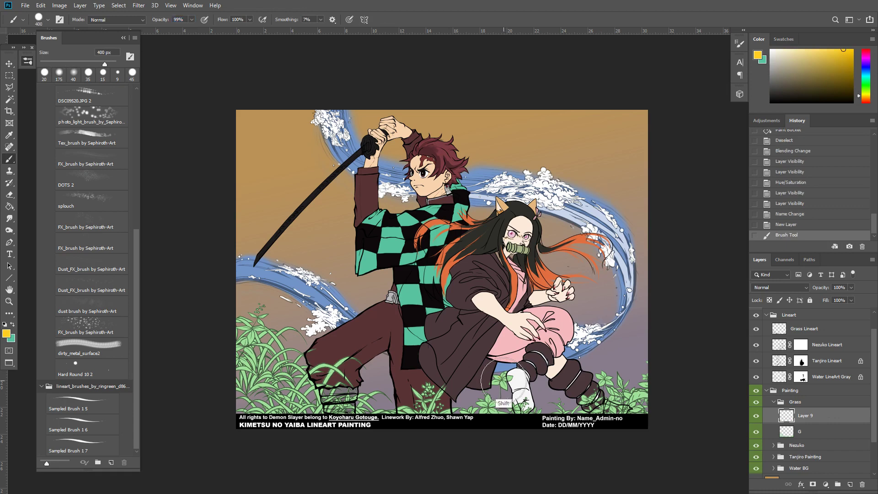
key(shift+bracketleft)
key(shift+bracketleft)
key(shift+bracketleft)
key(shift+bracketleft)
click(501, 383)
click(494, 386)
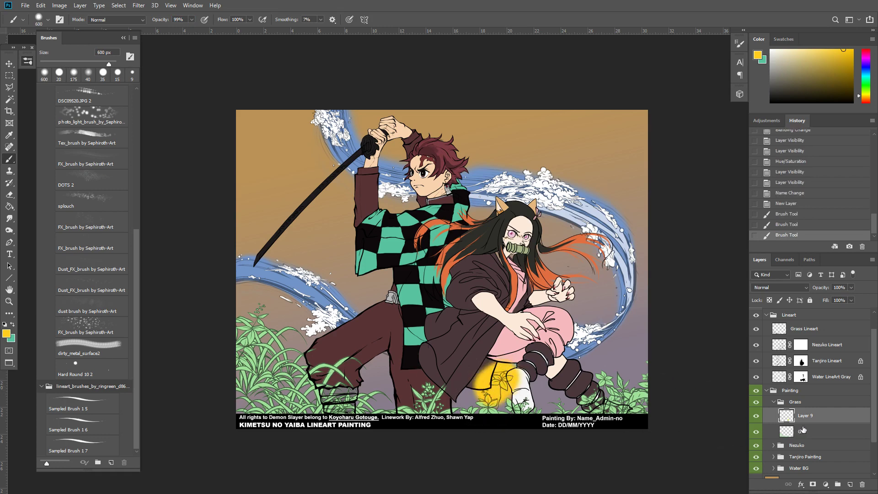
Clip the yellow layer to G and extend the yellow over the lower flowers by Nezuko's foot
alt+click(804, 423)
click(524, 408)
click(516, 409)
click(519, 407)
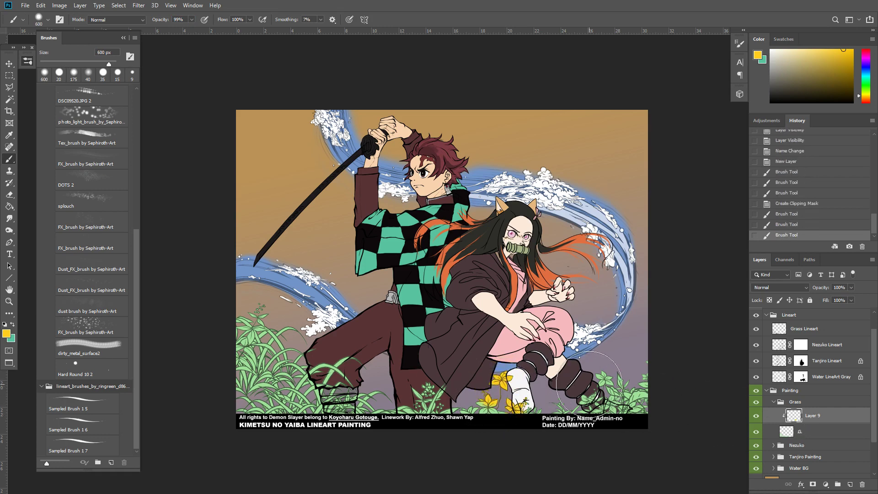
Paint golden yellow over the flowers behind Nezuko's rear foot and on the plant between Tanjiro's legs with the 600 px brush
click(611, 375)
click(612, 374)
click(655, 374)
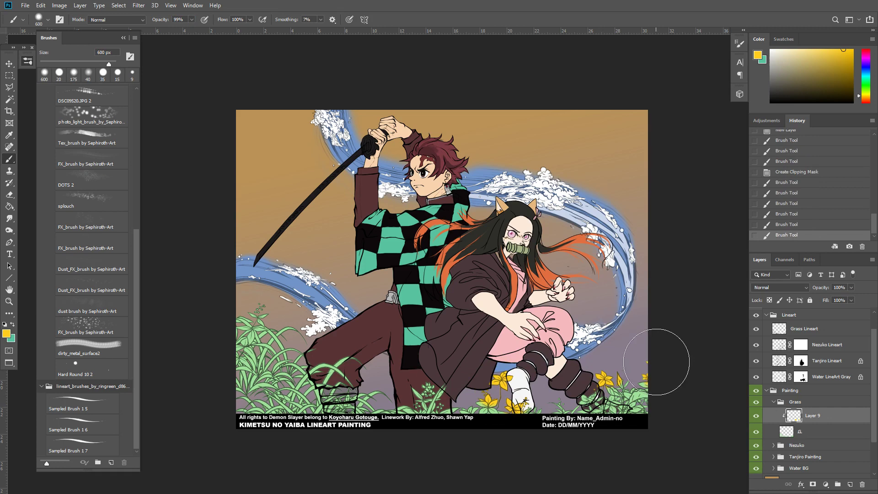
click(559, 407)
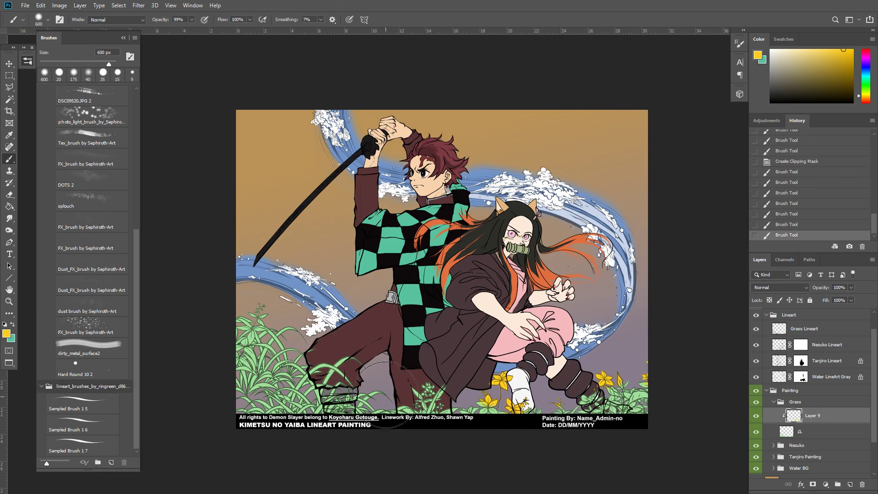
click(428, 391)
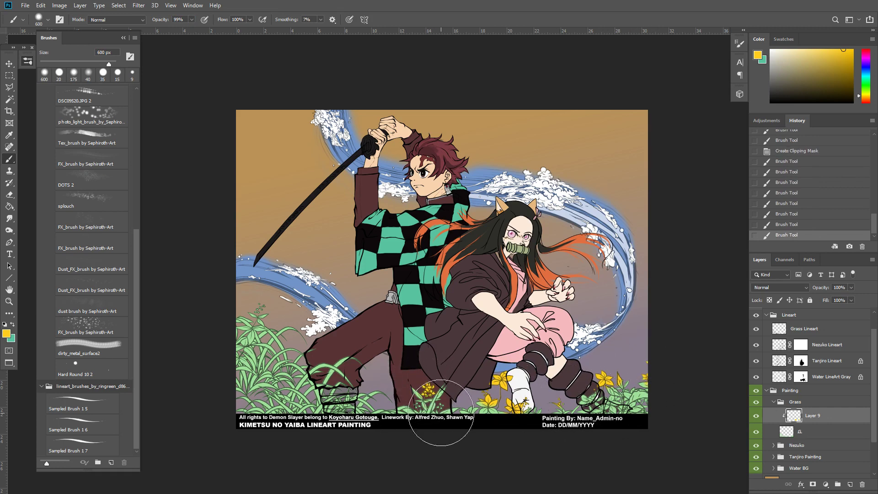
Paint yellow over the remaining flowers around Tanjiro's feet and in the grass clump behind him with a 175 px brush
key(bracketleft)
key(bracketleft)
key(bracketleft)
key(bracketleft)
key(bracketleft)
key(bracketleft)
click(444, 405)
click(442, 405)
click(411, 403)
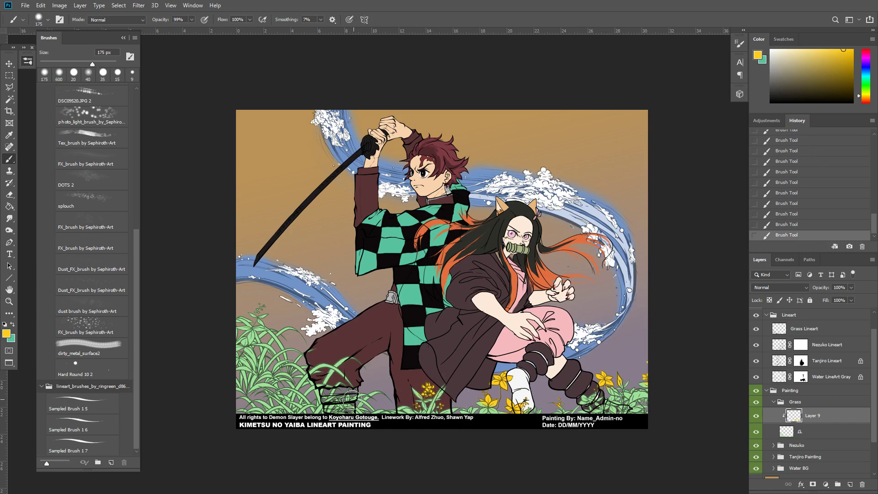
click(261, 311)
click(252, 333)
click(241, 360)
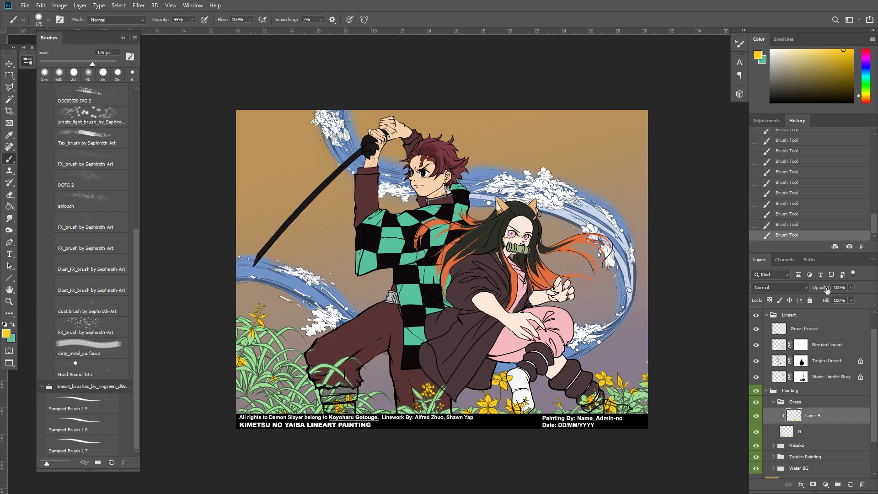
Lower the yellow layer to 41% opacity and 74% fill, and rename it Y
drag(827, 290, 790, 292)
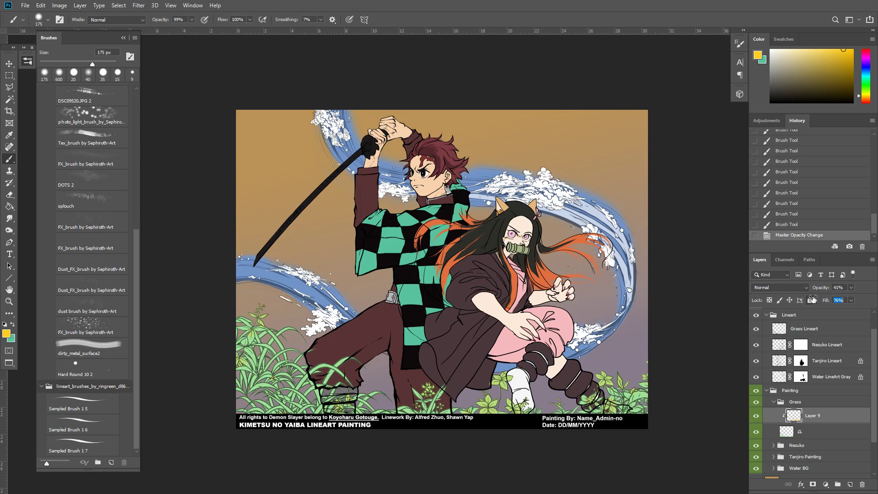
drag(812, 300, 811, 300)
key(x)
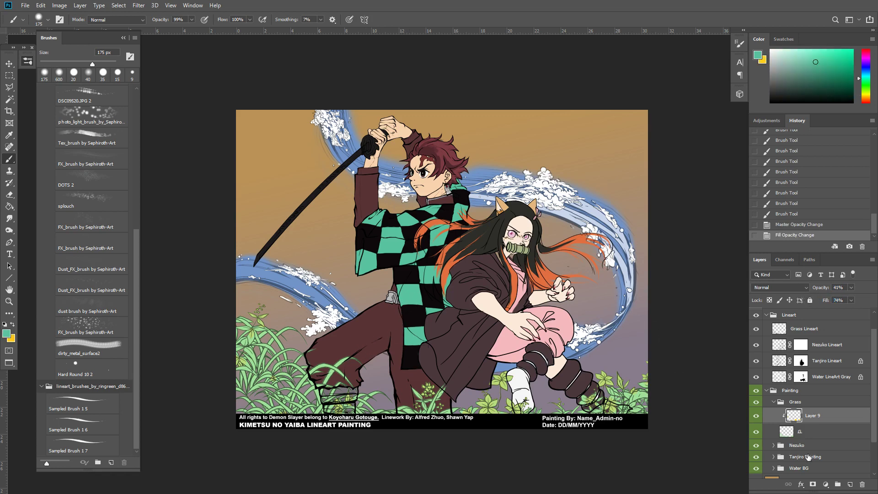
double_click(813, 415)
text(Y)
key(Return)
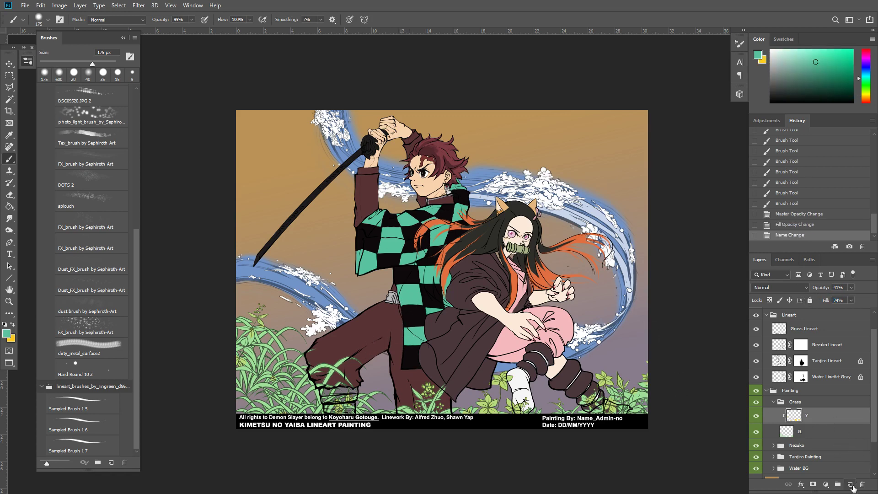
Paint teal on a new layer over the grass behind Nezuko's rear foot and the plant between Tanjiro's legs
key(ctrl+shift+alt+n)
mouse_move(639, 403)
mouse_down()
mouse_move(653, 414)
mouse_move(624, 411)
mouse_up()
drag(420, 406, 417, 423)
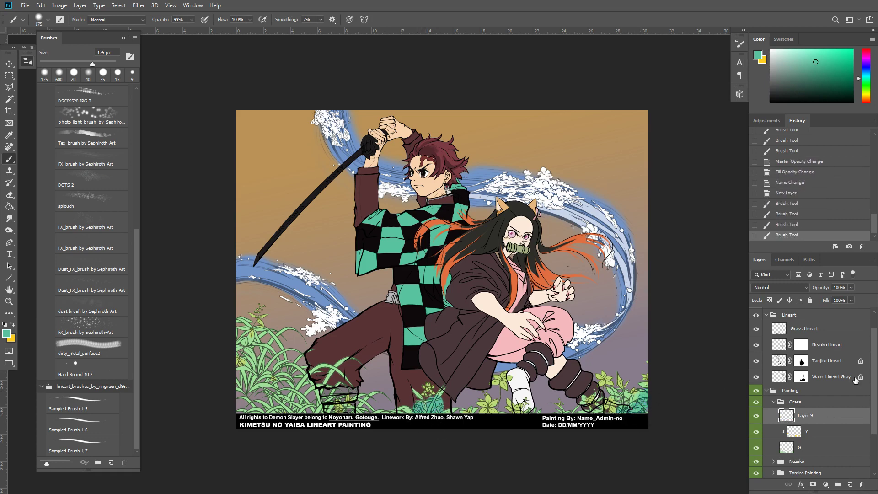
Clip the teal layer to the grass fill and rename it D G
alt+click(802, 422)
double_click(812, 415)
text(D)
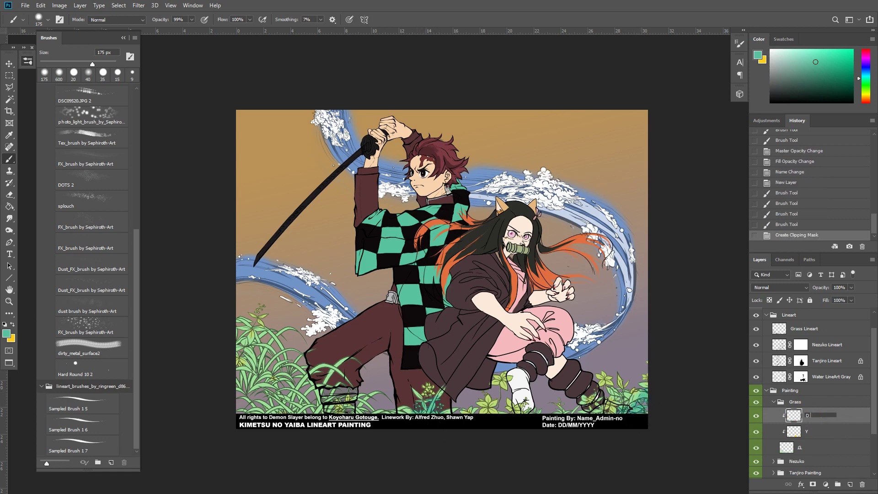
text( G)
key(Return)
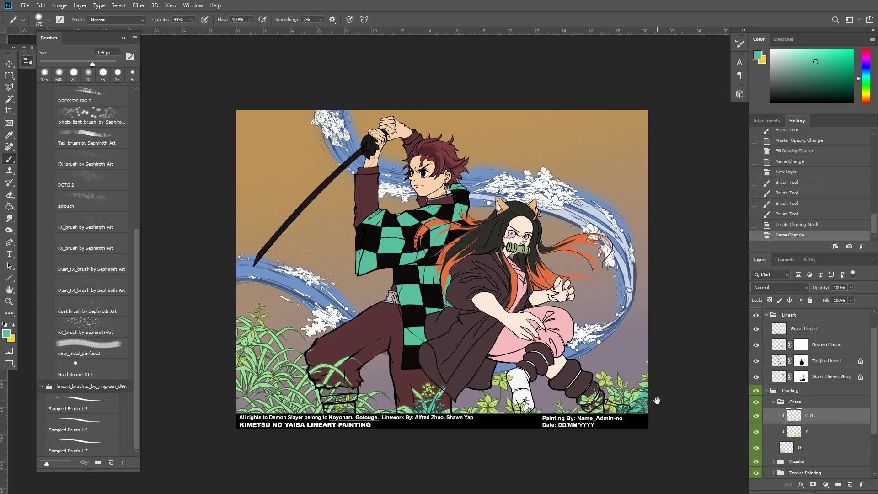
Soften the teal behind Nezuko's rear foot and between Tanjiro's legs with a 175 px eraser at 41% opacity
key(e)
mouse_move(651, 401)
mouse_down()
mouse_move(624, 398)
mouse_move(646, 396)
mouse_up()
drag(648, 396, 628, 424)
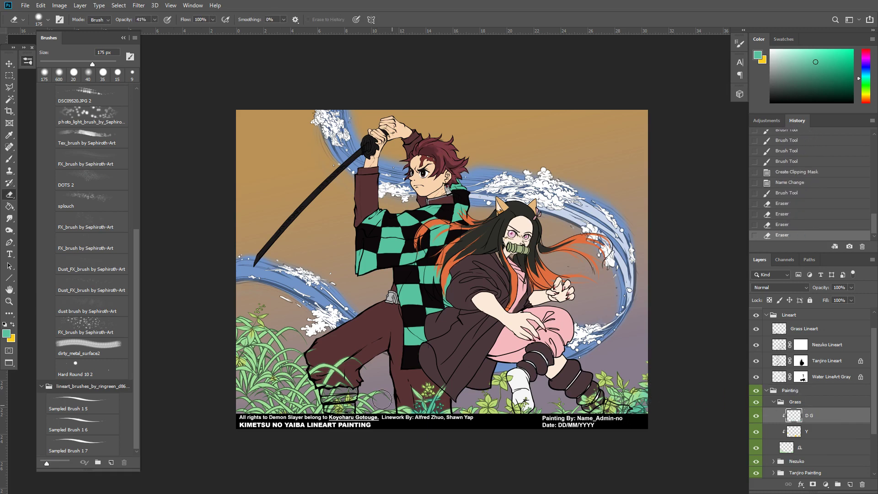
drag(423, 413, 428, 408)
drag(427, 412, 431, 406)
drag(429, 410, 440, 393)
drag(439, 394, 389, 416)
key(b)
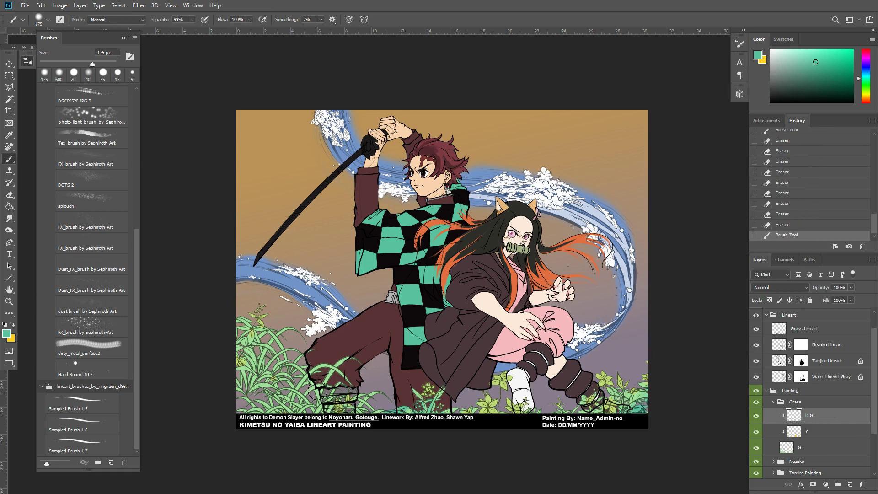
Brush teal shading over the grass around Tanjiro's front foot and the large clump at the canvas edge
mouse_move(319, 385)
mouse_down()
mouse_move(318, 412)
mouse_move(317, 398)
mouse_up()
drag(362, 355, 286, 410)
drag(304, 381, 297, 406)
drag(310, 394, 308, 407)
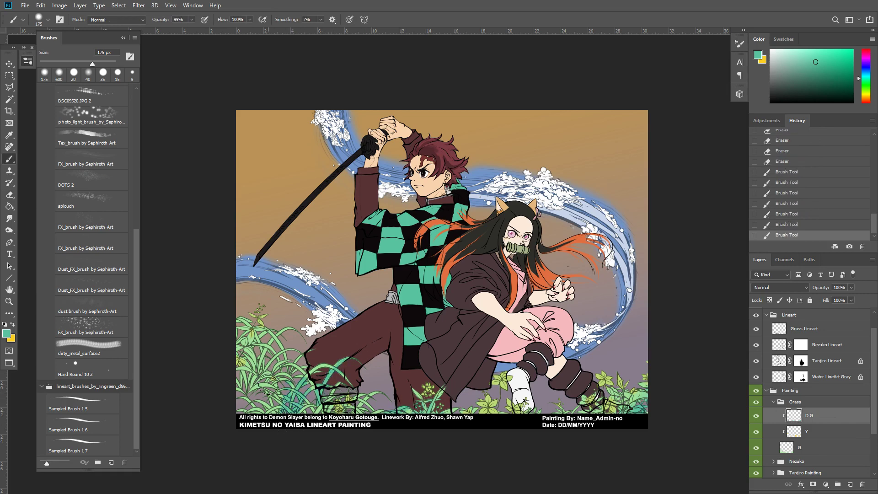
drag(266, 382, 265, 390)
mouse_move(257, 356)
mouse_down()
mouse_move(239, 387)
mouse_move(235, 365)
mouse_up()
drag(235, 363, 245, 377)
drag(237, 339, 267, 356)
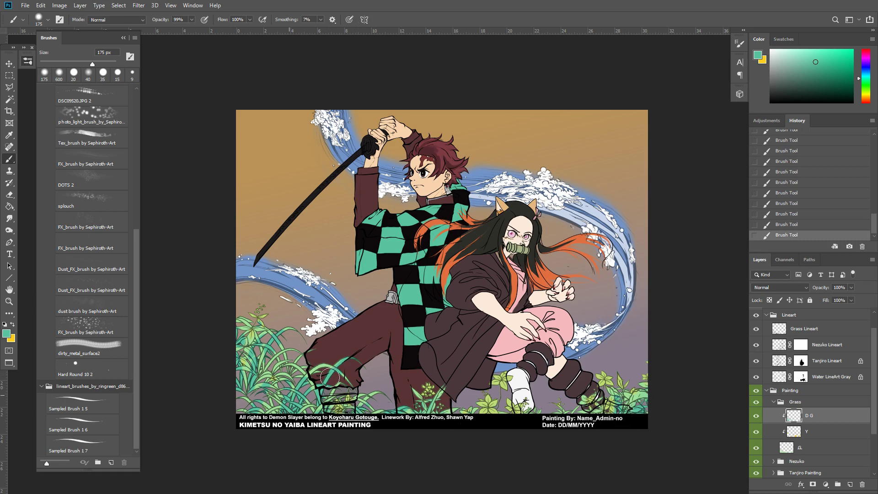
Fade the teal shading across all the foreground grass with a 500 px eraser at 41% opacity
key(e)
key(bracketright)
key(bracketright)
key(bracketright)
key(bracketright)
key(bracketright)
drag(625, 395, 560, 403)
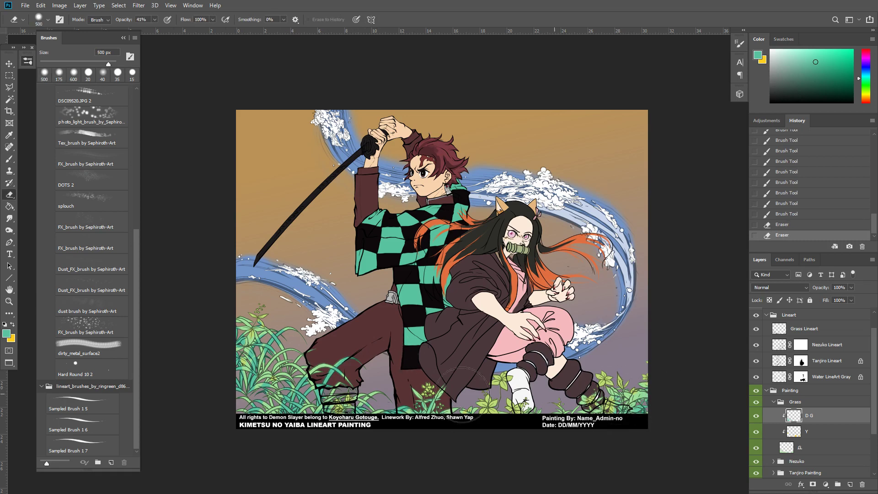
mouse_move(402, 412)
mouse_down()
mouse_move(419, 390)
mouse_move(347, 404)
mouse_up()
drag(326, 396, 279, 411)
drag(285, 396, 277, 412)
drag(280, 370, 270, 359)
drag(261, 352, 244, 327)
drag(245, 330, 256, 325)
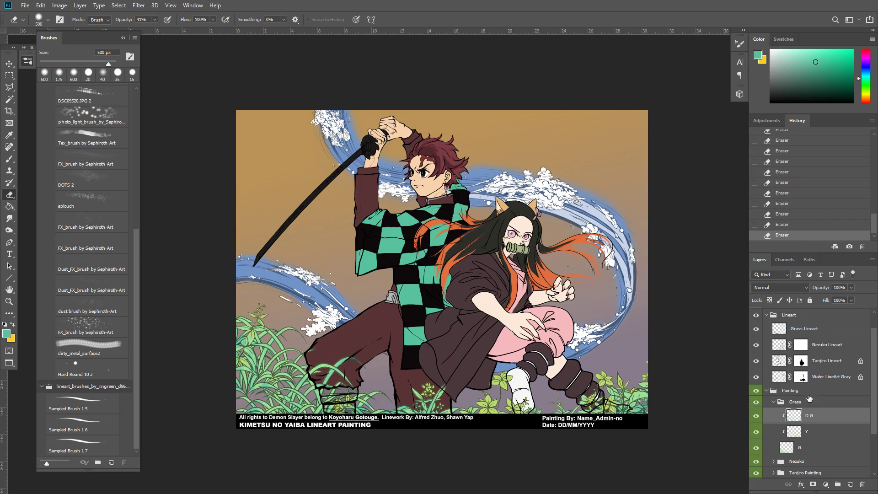
Collapse the Grass group, expand Water BG, and select the blue water layer, Layer 7, checking it by toggling its visibility
key(v)
drag(580, 302, 592, 318)
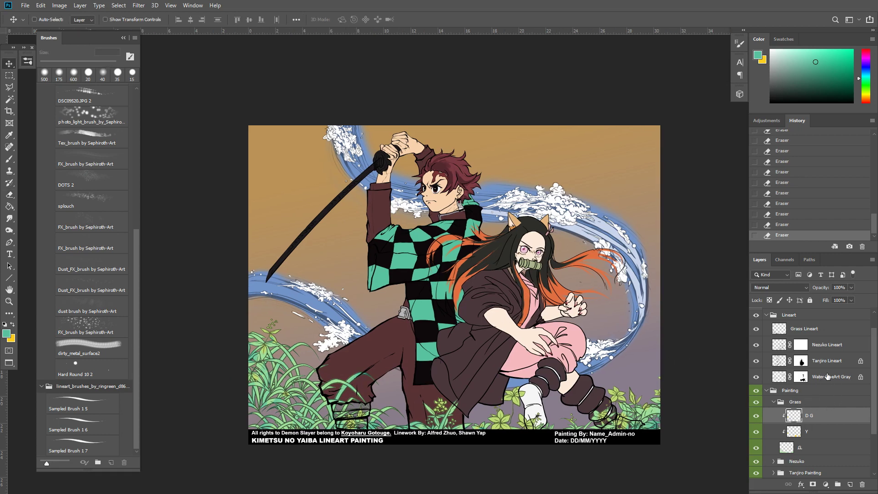
mouse_move(875, 352)
mouse_down()
mouse_move(875, 362)
mouse_move(874, 337)
mouse_up()
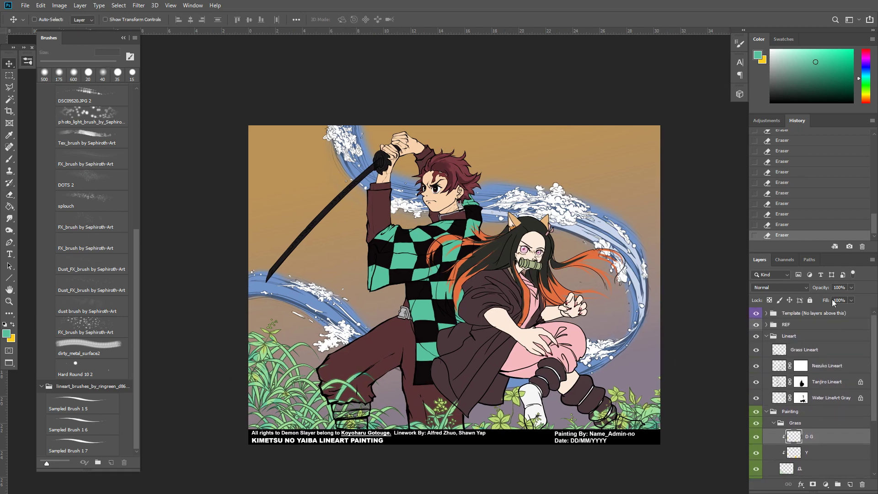
drag(664, 326, 673, 340)
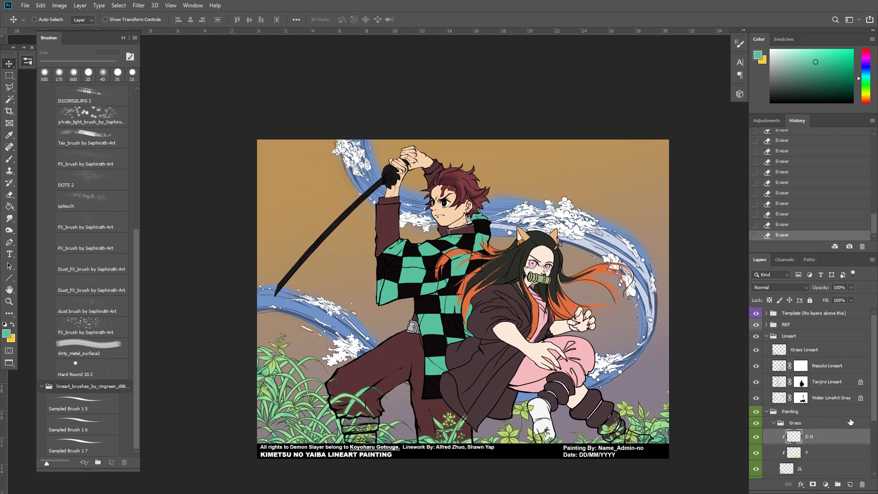
click(776, 424)
click(774, 457)
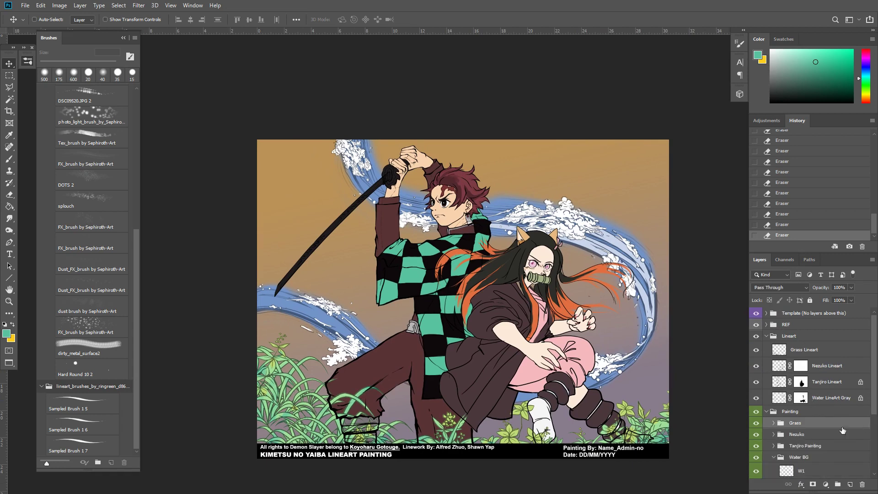
scroll(823, 412, down, 3)
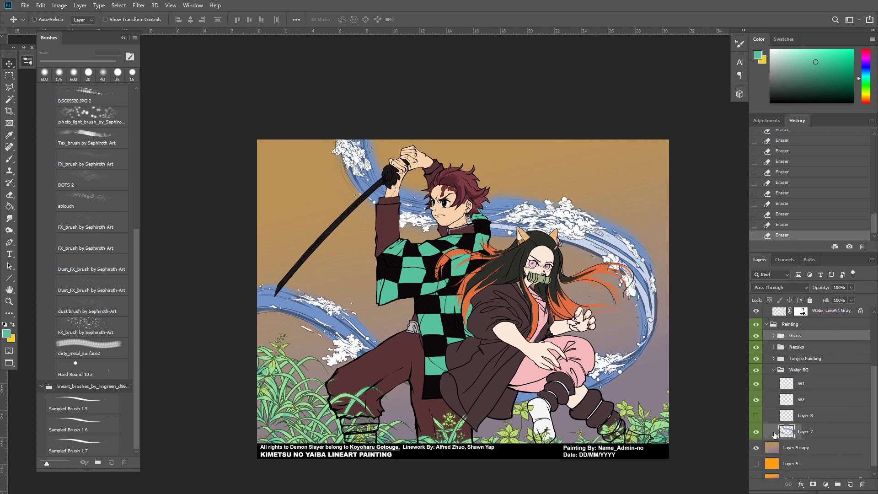
click(787, 432)
click(756, 431)
click(757, 432)
key(ctrl+i)
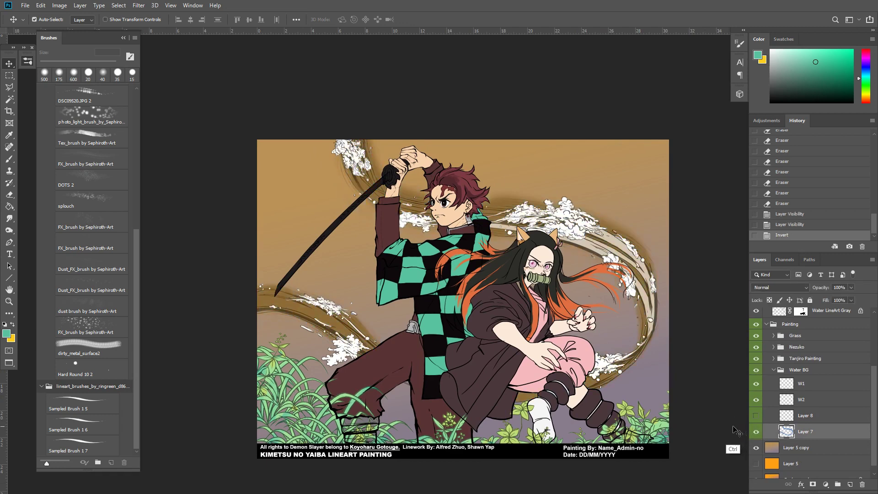
key(ctrl+z)
key(ctrl+u)
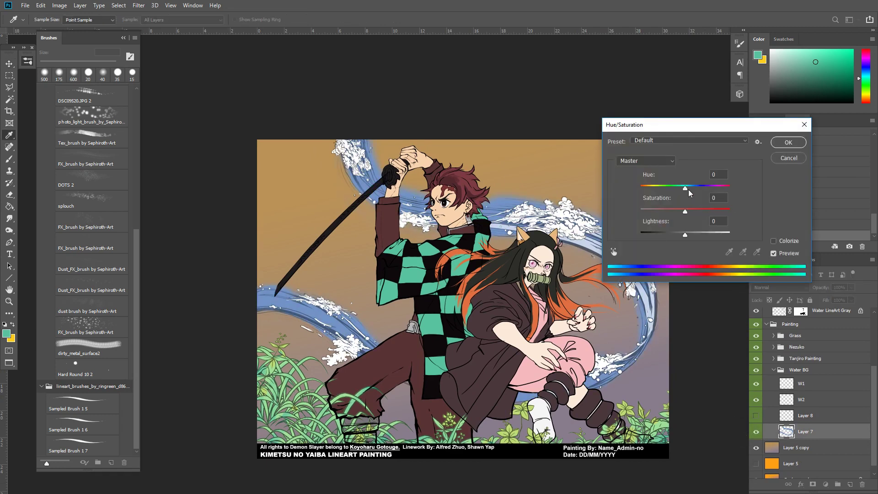
drag(686, 188, 705, 188)
key(Escape)
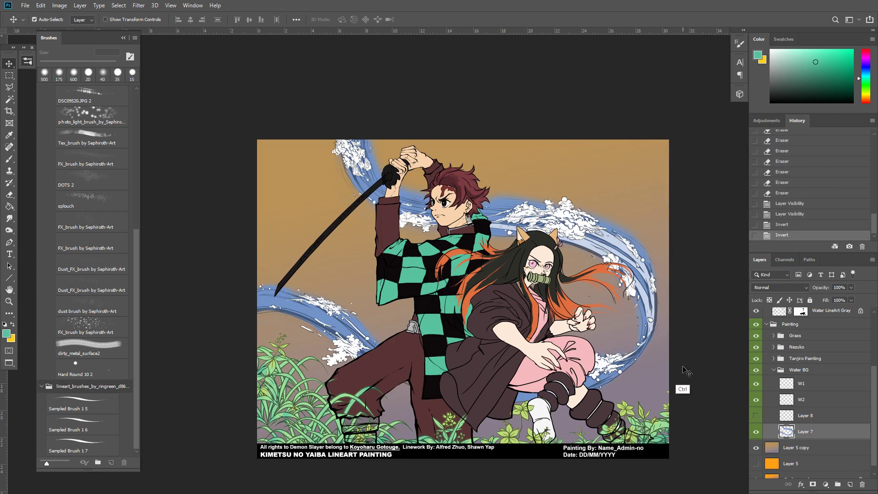
Duplicate Layer 7, set the copy's blend mode to Multiply, and rename it Dark blue
key(ctrl+j)
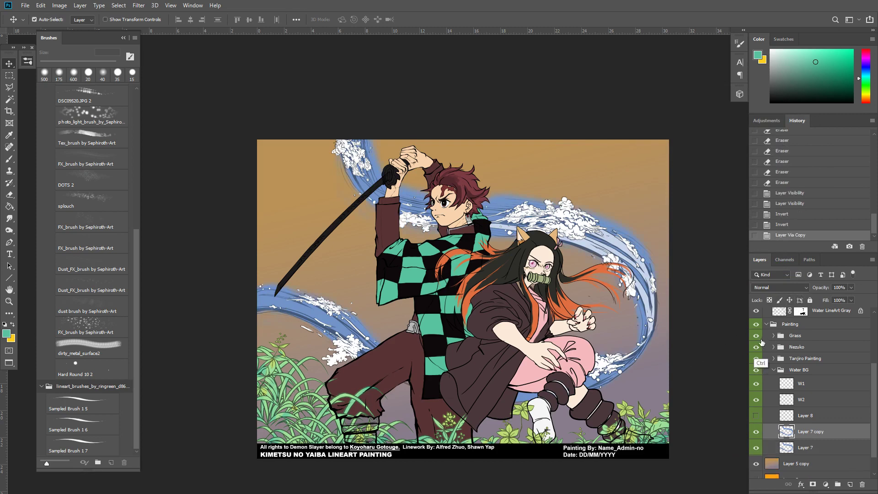
click(791, 287)
click(761, 282)
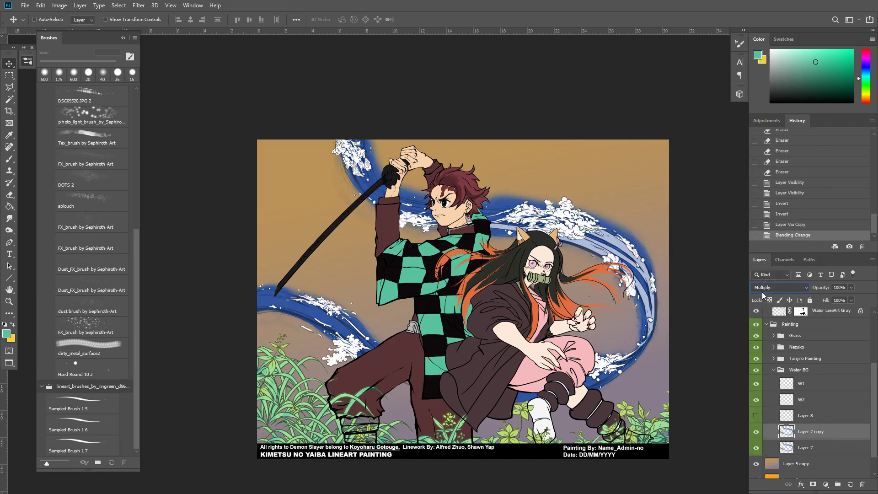
double_click(809, 432)
text(Dark blue)
key(Return)
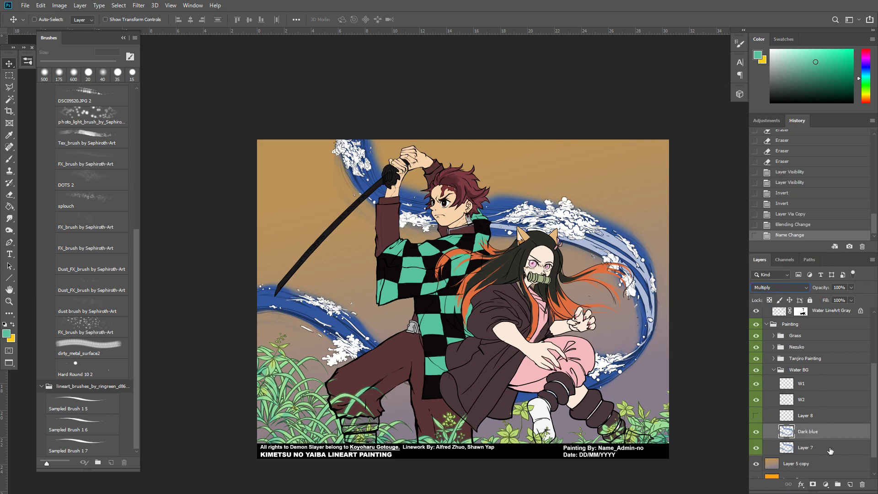
Add a black layer mask to Dark blue and move the layer above W1 in the Water BG group
click(812, 486)
key(ctrl+i)
key(b)
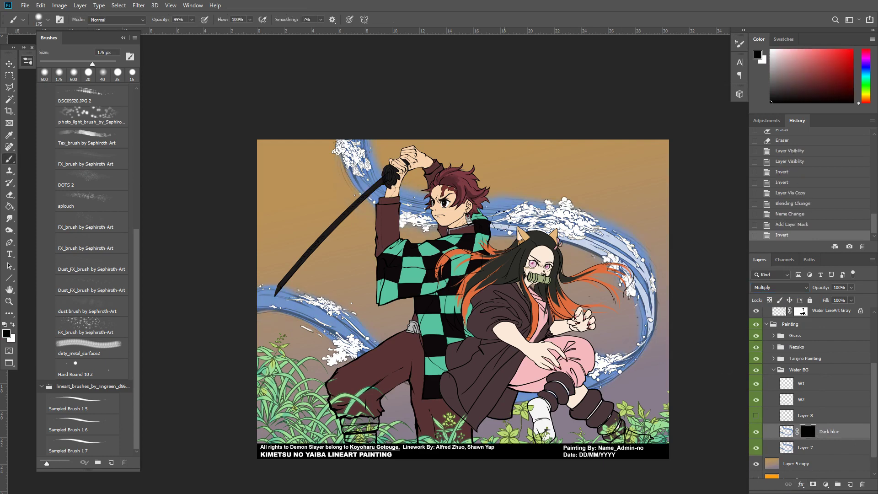
drag(654, 285, 686, 303)
key(ctrl+z)
drag(835, 429, 831, 377)
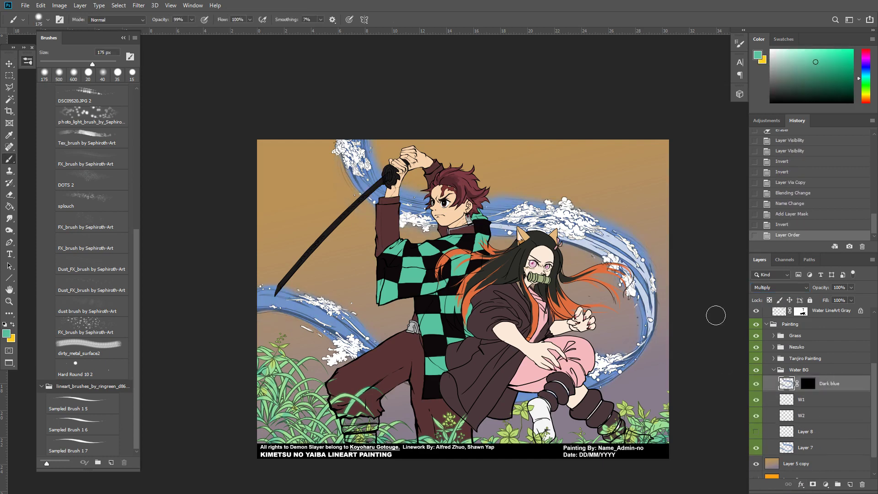
Paint thin white strokes on the Dark blue mask to darken the water curving down behind Nezuko's hair
key(x)
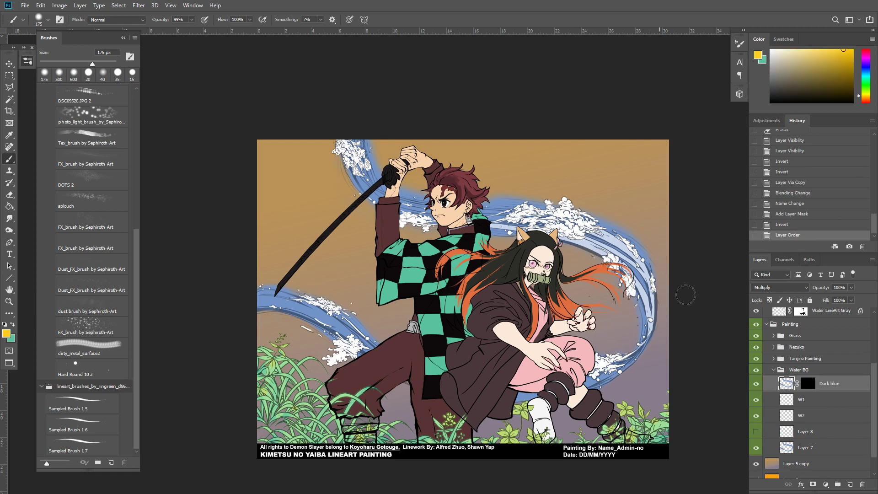
key(d)
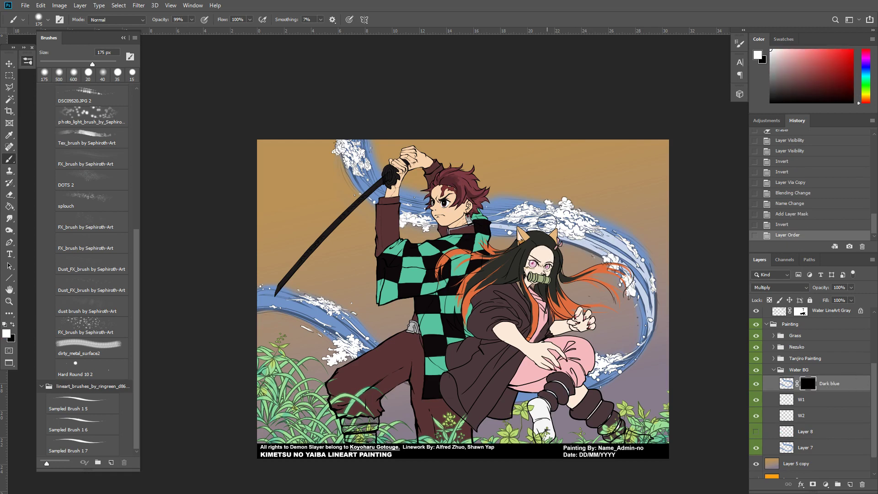
drag(547, 224, 655, 275)
key(ctrl+z)
key(bracketleft)
key(bracketleft)
key(bracketleft)
key(bracketleft)
mouse_move(585, 233)
mouse_down()
mouse_move(635, 278)
mouse_move(621, 255)
mouse_move(649, 312)
mouse_up()
key(bracketleft)
key(bracketleft)
key(bracketleft)
mouse_move(621, 257)
mouse_down()
mouse_move(646, 315)
mouse_move(647, 305)
mouse_move(647, 336)
mouse_up()
Reveal more dark blue along the lower water curve toward Nezuko's legs, enlarging the mask brush to 175 px
key(bracketright)
key(bracketright)
key(bracketright)
key(bracketright)
key(bracketright)
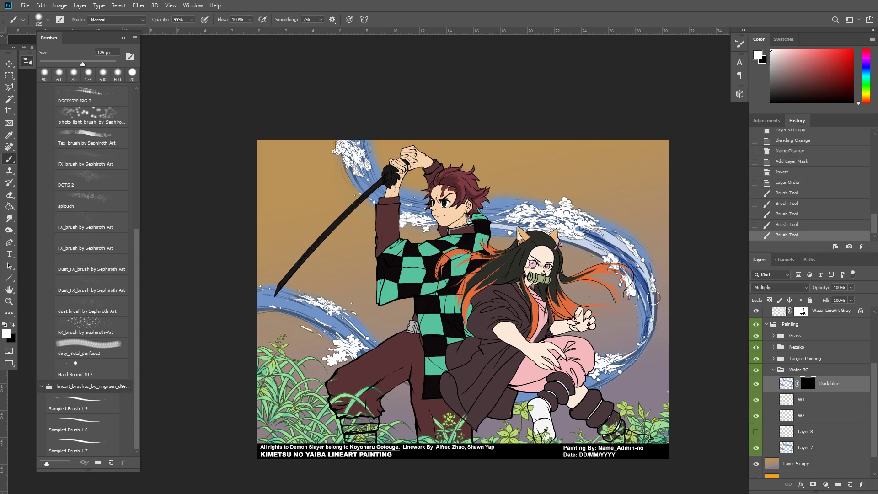
key(bracketright)
mouse_move(647, 293)
mouse_down()
mouse_move(639, 352)
mouse_move(595, 382)
mouse_move(611, 377)
mouse_move(494, 373)
mouse_up()
key(bracketright)
mouse_move(563, 378)
mouse_down()
mouse_move(526, 389)
mouse_move(478, 385)
mouse_up()
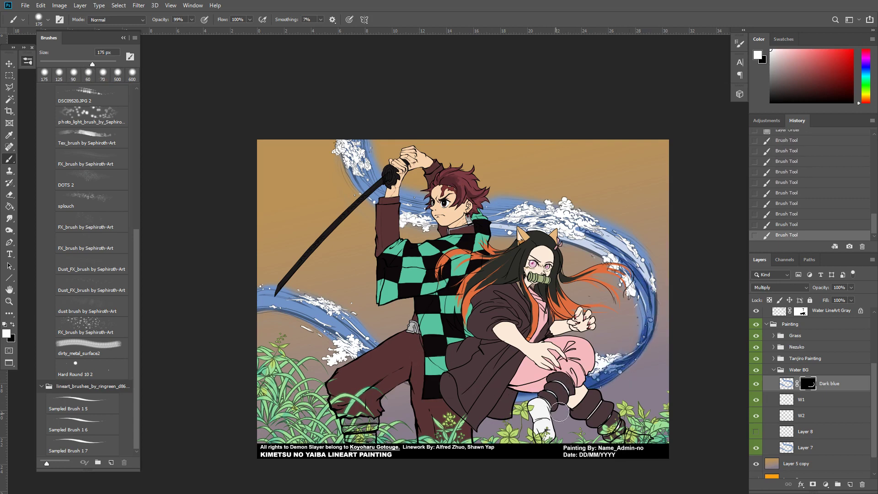
Deepen the dark blue on the water curve from beside Nezuko's hand to her knees with a 200 px brush
key(shift+comma)
key(bracketright)
key(bracketright)
key(bracketright)
key(bracketright)
key(bracketright)
key(bracketright)
key(bracketright)
key(bracketright)
key(bracketright)
key(bracketright)
key(bracketright)
key(bracketright)
key(bracketright)
key(bracketright)
key(bracketright)
key(bracketright)
key(bracketright)
mouse_move(650, 312)
mouse_down()
mouse_move(619, 360)
mouse_move(565, 363)
mouse_move(600, 383)
mouse_move(526, 389)
mouse_up()
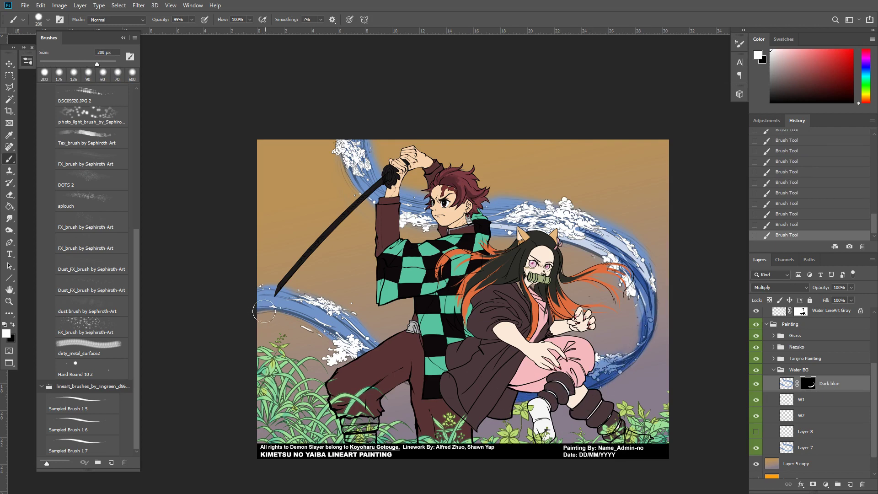
Reveal dark blue on the water stream below the sword tip with a 200 px brush, then reduce the brush to 50 px
mouse_move(261, 310)
mouse_down()
mouse_move(327, 334)
mouse_move(362, 366)
mouse_up()
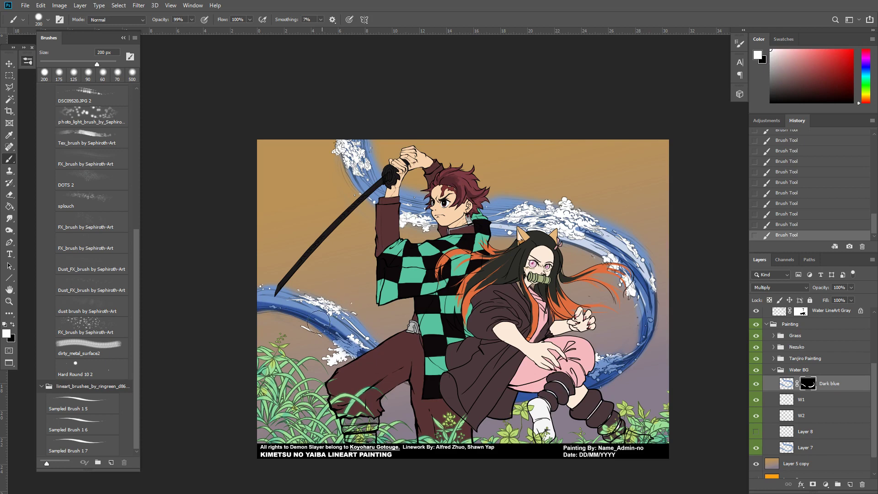
key(bracketleft)
key(bracketleft)
key(bracketleft)
key(bracketleft)
key(bracketleft)
drag(339, 312, 362, 324)
key(bracketleft)
key(bracketleft)
key(bracketleft)
key(ctrl+z)
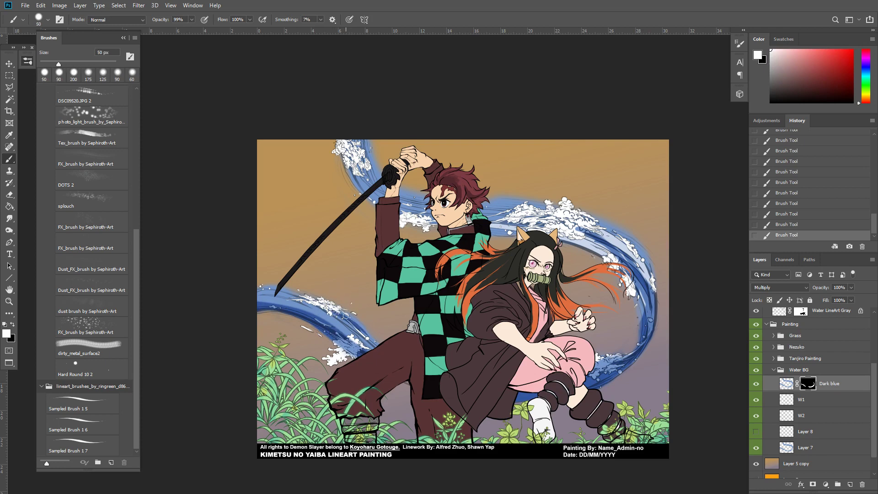
Refine the dark blue on the stream from the sword tip to Tanjiro's knee, alternating black and white at 100 px on the mask
key(x)
key(bracketright)
key(x)
key(x)
drag(304, 324, 370, 360)
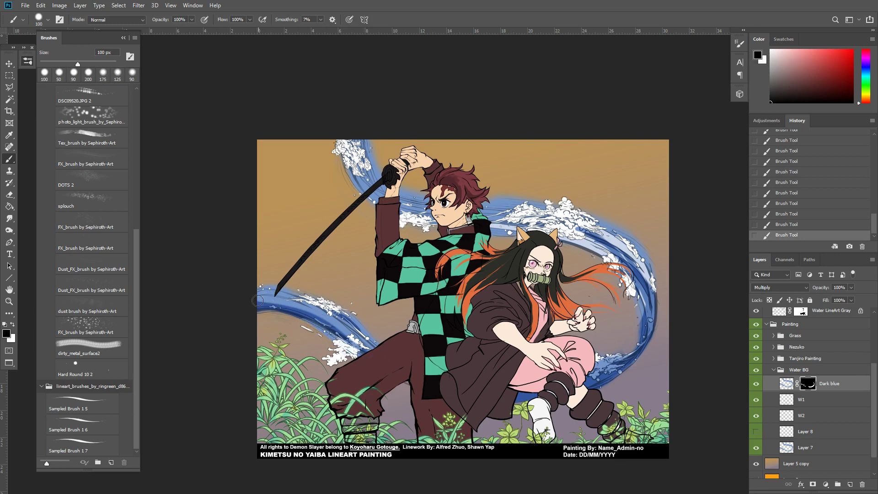
key(x)
mouse_move(258, 300)
mouse_down()
mouse_move(304, 308)
mouse_move(280, 293)
mouse_move(304, 309)
mouse_up()
key(x)
key(ctrl+z)
drag(251, 297, 317, 313)
key(x)
key(x)
Break up the dark blue along the water curve beside Nezuko's hair and hand with alternating black and white mask strokes
mouse_move(590, 241)
mouse_down()
mouse_move(622, 257)
mouse_move(646, 309)
mouse_move(645, 328)
mouse_up()
key(x)
mouse_move(625, 283)
mouse_down()
mouse_move(638, 312)
mouse_move(627, 357)
mouse_move(649, 300)
mouse_move(642, 349)
mouse_up()
key(x)
mouse_move(606, 381)
mouse_down()
mouse_move(623, 354)
mouse_move(609, 363)
mouse_move(594, 352)
mouse_move(619, 353)
mouse_move(606, 351)
mouse_move(592, 371)
mouse_move(615, 353)
mouse_move(593, 363)
mouse_move(591, 379)
mouse_move(604, 361)
mouse_move(599, 385)
mouse_up()
key(x)
key(x)
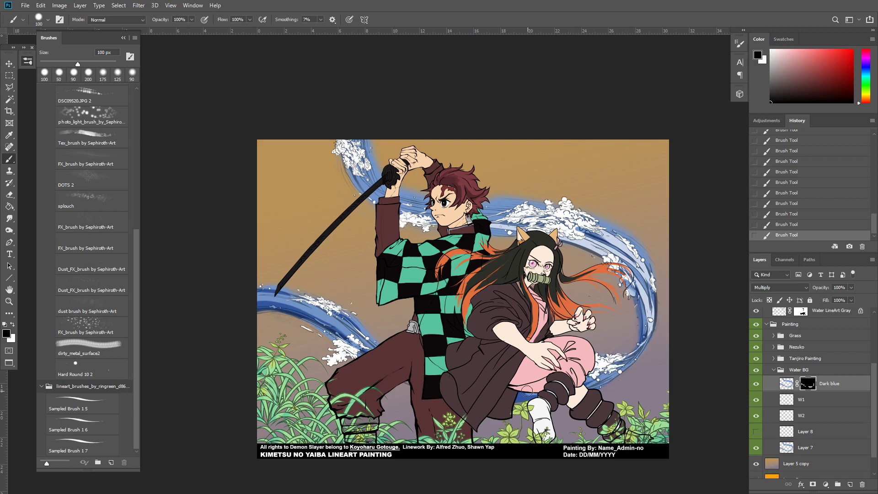
key(x)
key(x)
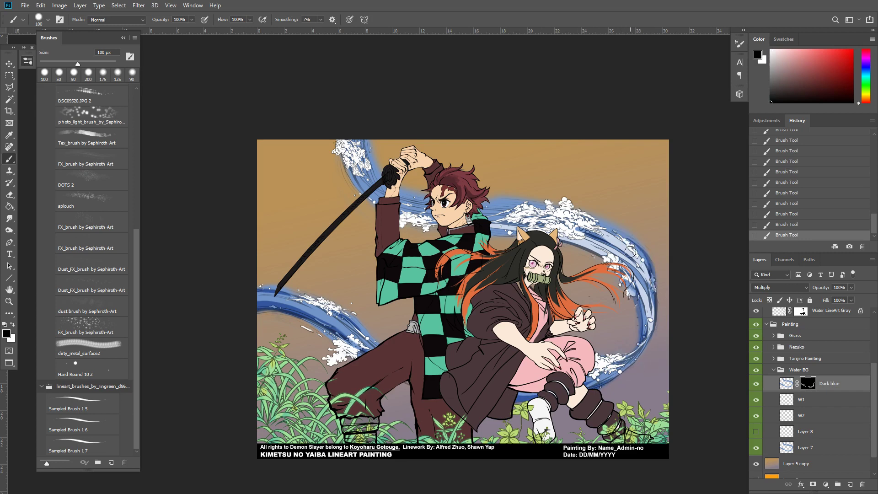
key(x)
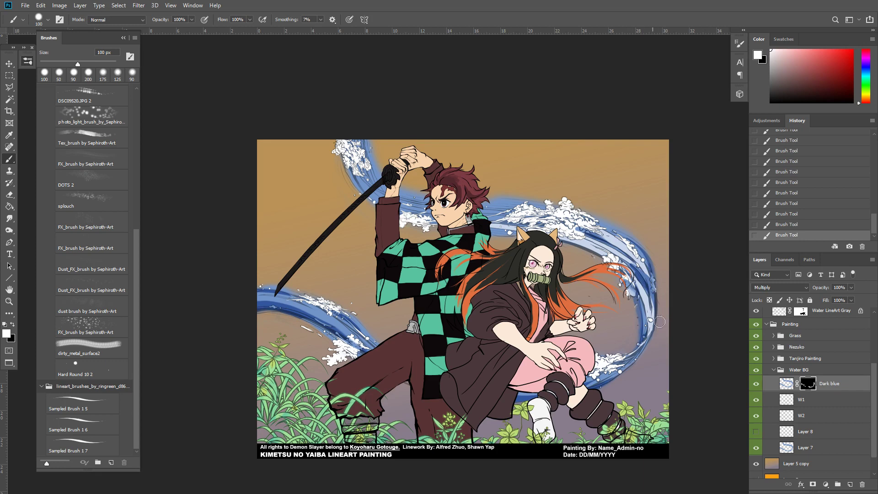
key(x)
key(x)
Paint dark blue bands on the mask along the water from above Nezuko to behind Tanjiro's head
mouse_move(613, 227)
mouse_down()
mouse_move(462, 189)
mouse_move(507, 200)
mouse_move(551, 190)
mouse_move(502, 190)
mouse_move(627, 226)
mouse_move(493, 202)
mouse_move(549, 197)
mouse_move(488, 194)
mouse_move(418, 210)
mouse_up()
key(x)
key(x)
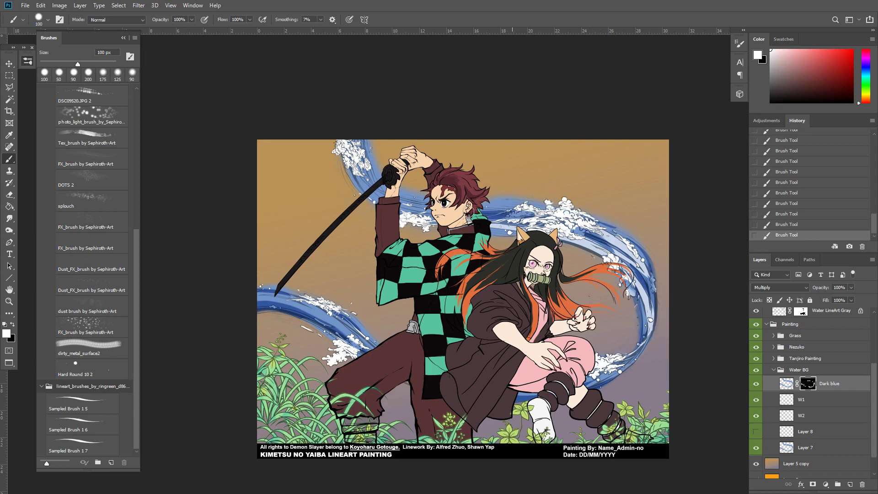
mouse_move(471, 213)
mouse_down()
mouse_move(543, 215)
mouse_move(461, 204)
mouse_up()
key(x)
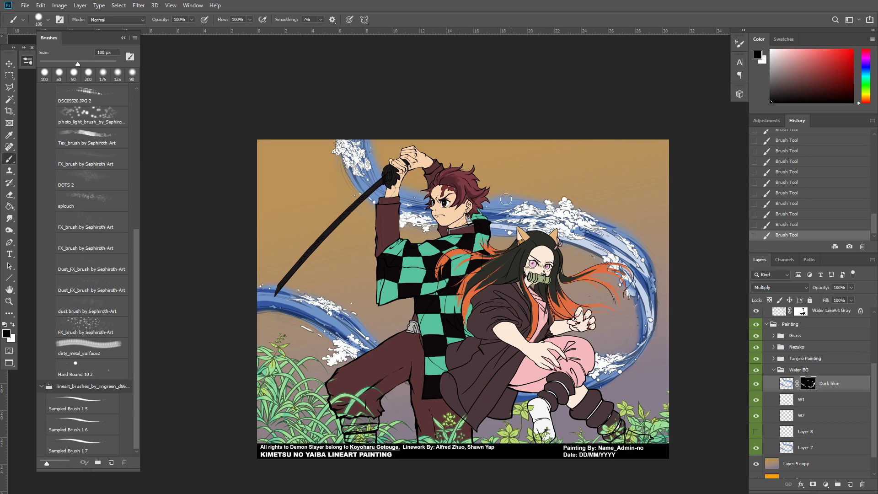
key(x)
key(x)
drag(426, 209, 407, 208)
key(x)
Darken the upper water stream beside the sword hilt with 100 px mask strokes, alternating white and black
drag(357, 143, 371, 173)
drag(349, 143, 383, 190)
drag(341, 143, 377, 204)
key(x)
drag(352, 155, 370, 184)
key(x)
mouse_move(343, 142)
mouse_down()
mouse_move(361, 188)
mouse_move(379, 201)
mouse_up()
key(x)
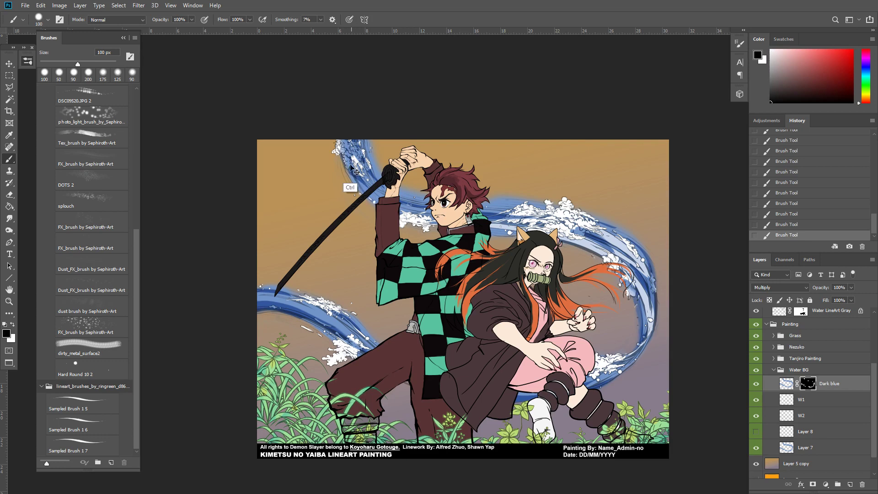
key(ctrl+z)
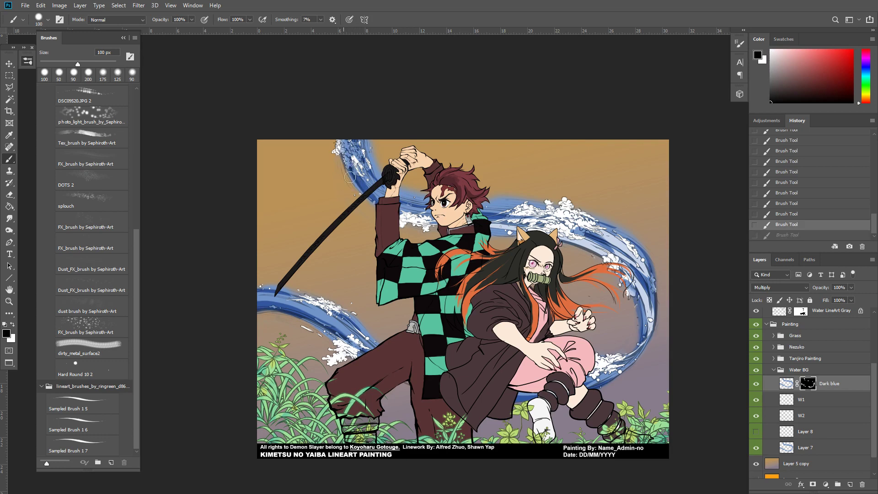
key(ctrl+shift+z)
key(x)
drag(341, 152, 396, 212)
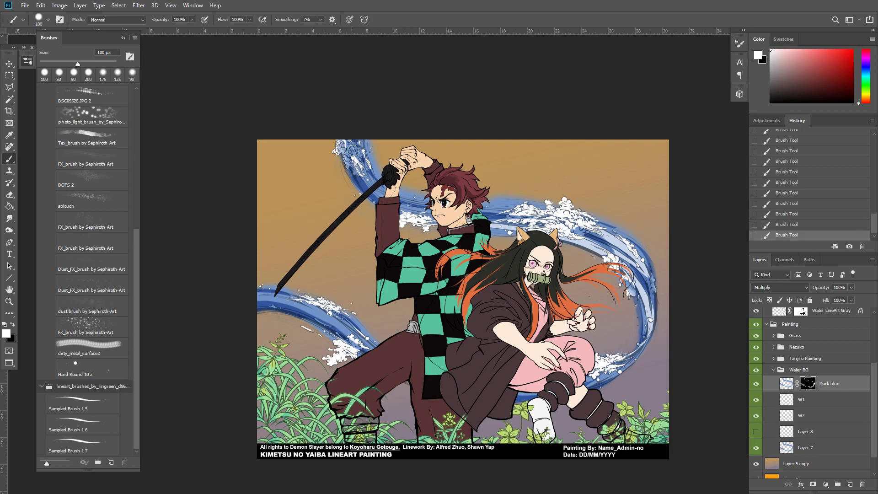
Reveal dark blue across the water and foam above Nezuko's head with mask strokes
key(x)
key(x)
drag(486, 209, 552, 209)
key(x)
mouse_move(533, 209)
mouse_down()
mouse_move(485, 201)
mouse_move(596, 224)
mouse_up()
key(x)
key(x)
key(x)
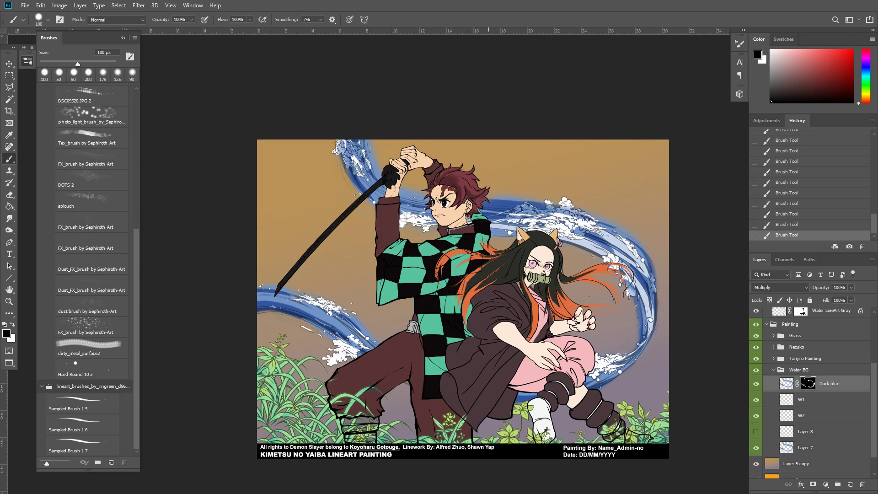
Hide the dark blue over the foam above Nezuko's head by painting black on the mask with a 250 px brush
drag(504, 208, 603, 235)
key(ctrl+alt+z)
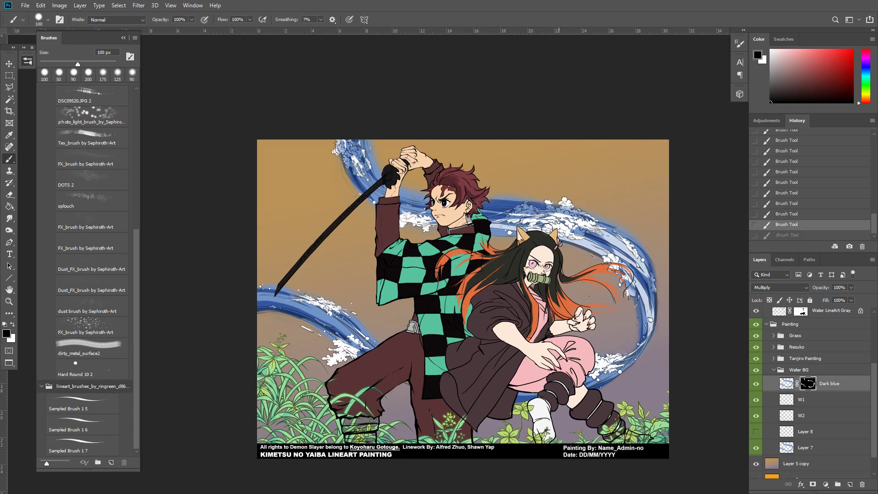
key(bracketright)
key(bracketright)
key(bracketright)
key(bracketright)
key(bracketright)
mouse_move(557, 204)
mouse_down()
mouse_move(433, 188)
mouse_move(512, 193)
mouse_up()
key(x)
key(x)
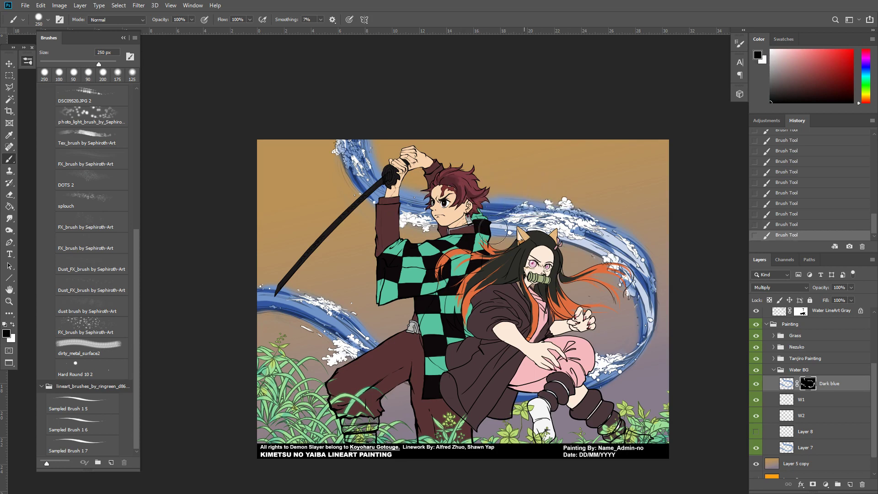
key(x)
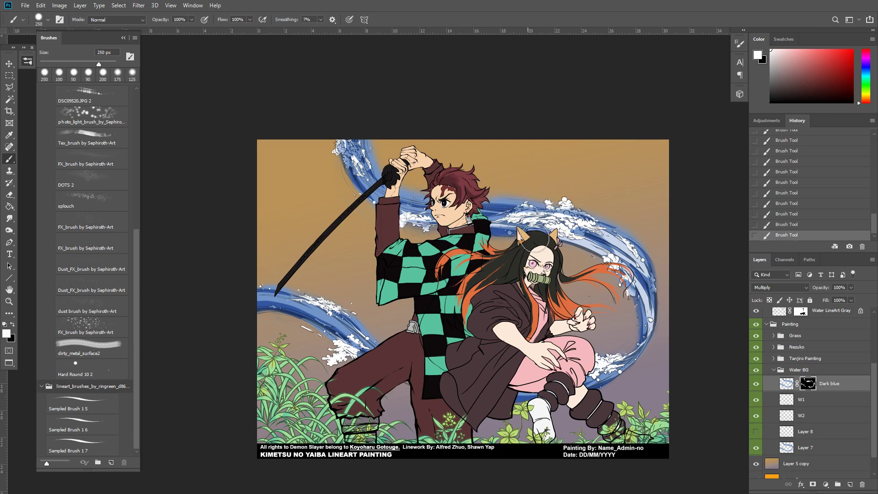
key(x)
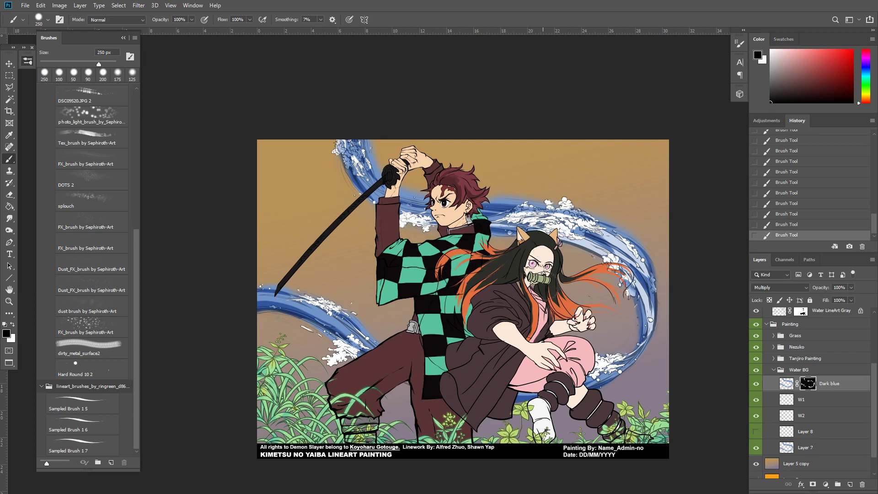
Add dark blue to the water just behind Tanjiro's head with a 90 px white brush on the mask
key(bracketleft)
key(bracketleft)
key(bracketleft)
key(bracketleft)
key(bracketleft)
key(bracketleft)
key(bracketleft)
key(bracketleft)
key(bracketleft)
key(bracketleft)
key(bracketleft)
key(bracketleft)
key(bracketleft)
key(bracketleft)
key(bracketleft)
key(bracketleft)
key(bracketleft)
key(bracketleft)
key(bracketleft)
key(bracketleft)
key(bracketright)
key(bracketright)
key(bracketright)
key(x)
mouse_move(489, 204)
mouse_down()
mouse_move(556, 203)
mouse_move(461, 212)
mouse_up()
key(x)
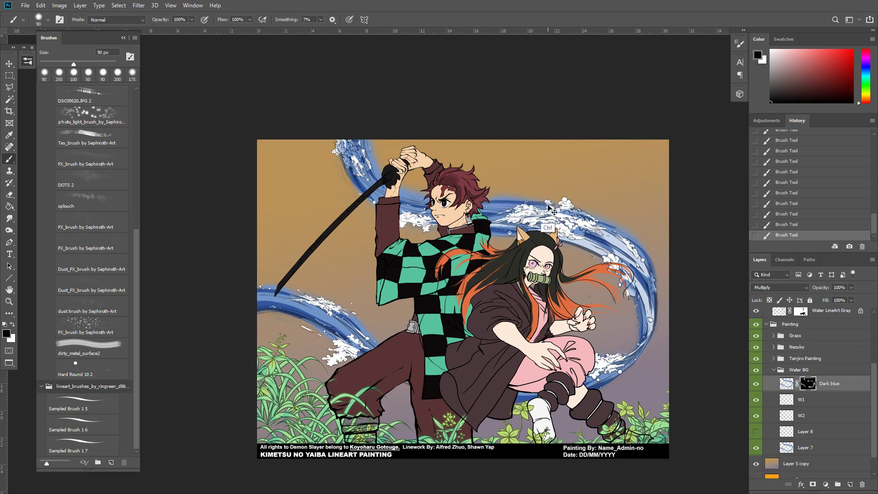
Trim the dark blue between Tanjiro's head and the foam with 90 px black mask strokes, retrying the stroke as needed
key(ctrl+z)
drag(560, 208, 437, 224)
key(ctrl+z)
drag(556, 212, 481, 216)
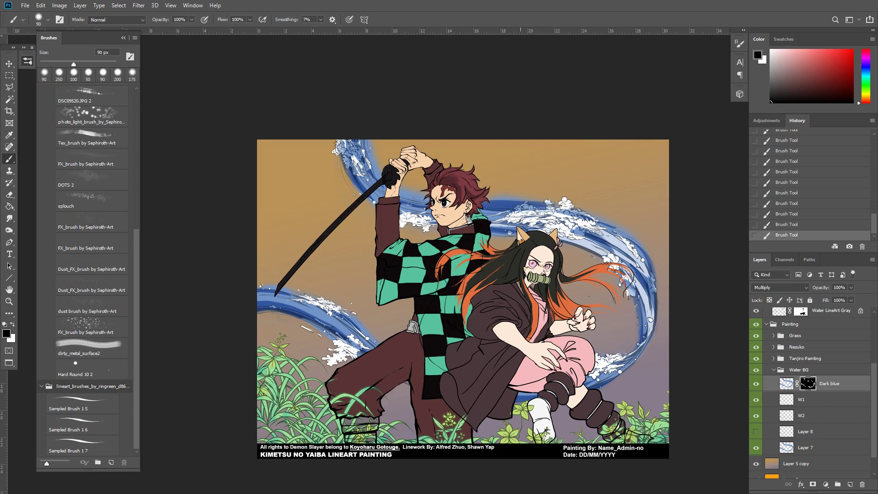
key(ctrl+z)
drag(549, 209, 444, 205)
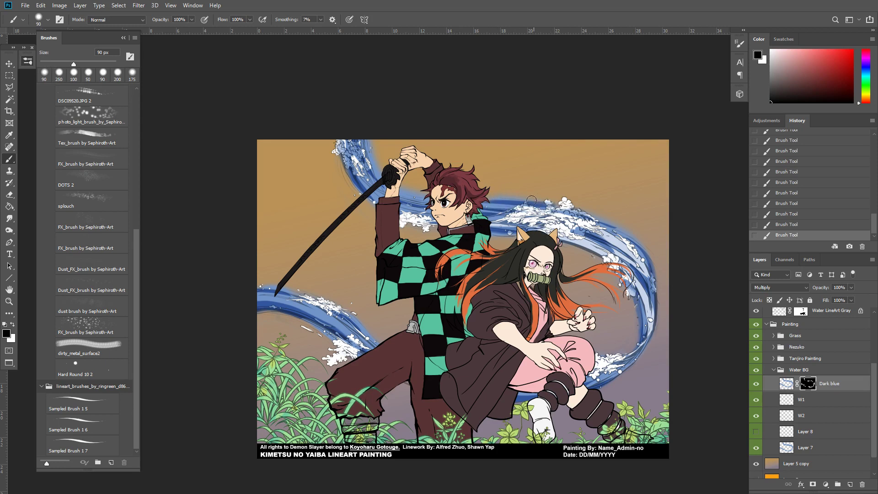
Move the Dark blue layer below W2 and make its mask active with default black and white colors and a 175 px brush
drag(840, 385, 826, 419)
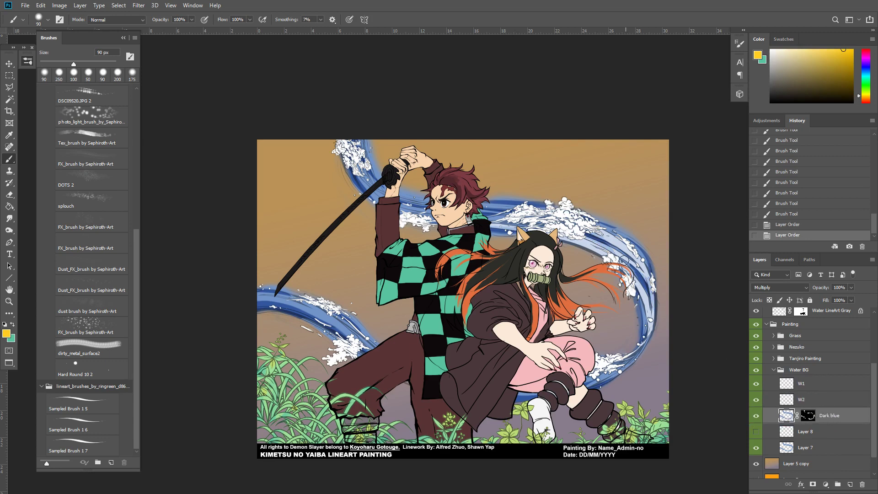
drag(503, 195, 529, 209)
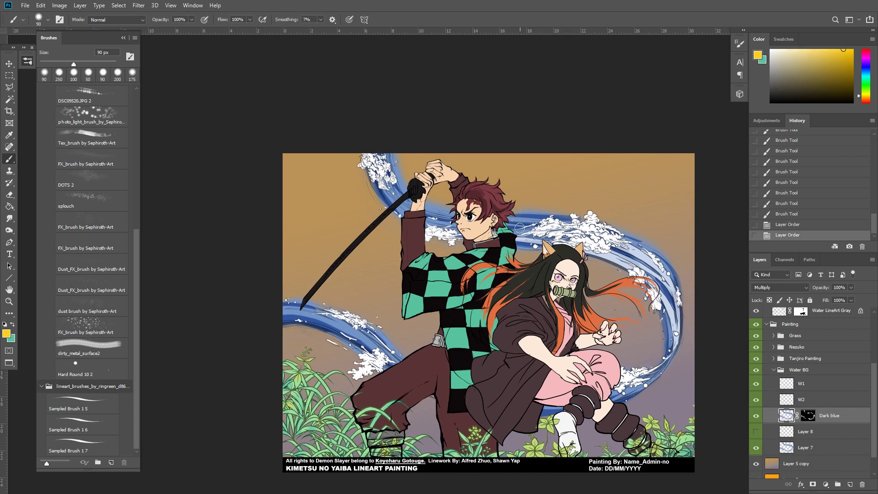
key(bracketright)
key(bracketright)
key(bracketright)
key(bracketright)
click(808, 416)
key(d)
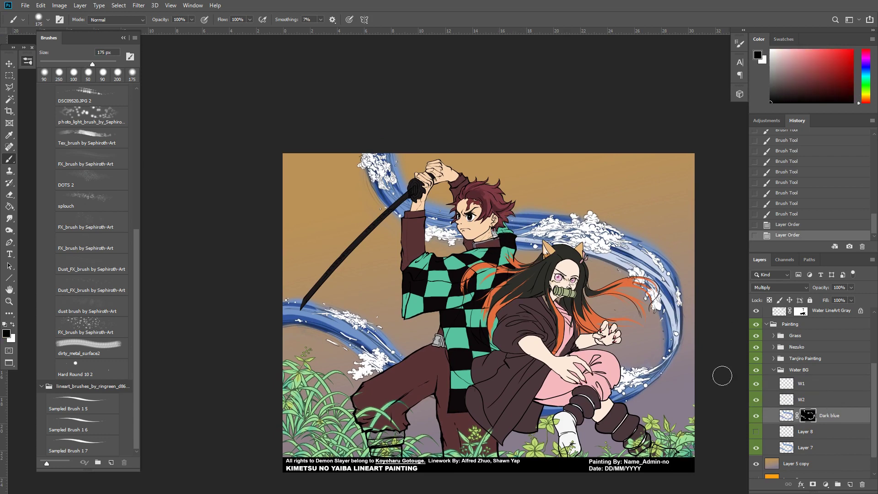
Rework the dark blue mask along the upper water arc from Tanjiro's head to beyond Nezuko's hair, alternating white and black
mouse_move(438, 209)
mouse_down()
mouse_move(531, 224)
mouse_move(521, 224)
mouse_up()
key(ctrl+z)
key(x)
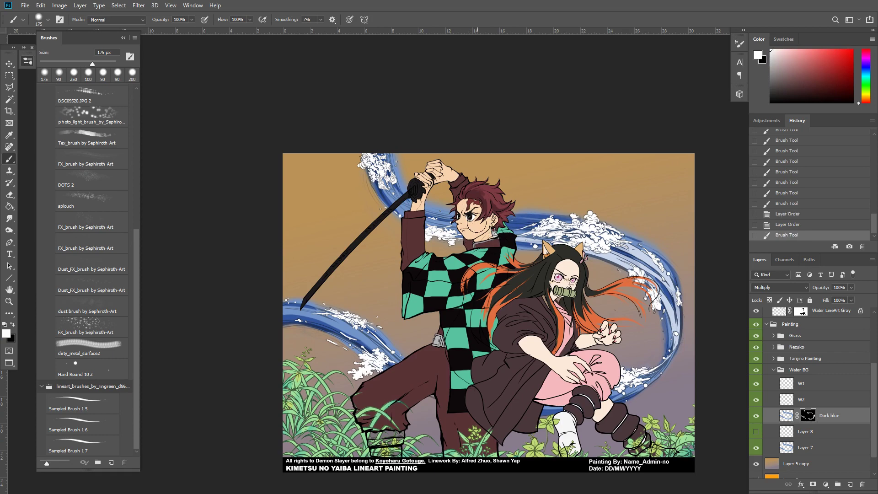
mouse_move(517, 224)
mouse_down()
mouse_move(645, 249)
mouse_move(508, 213)
mouse_move(671, 251)
mouse_up()
key(x)
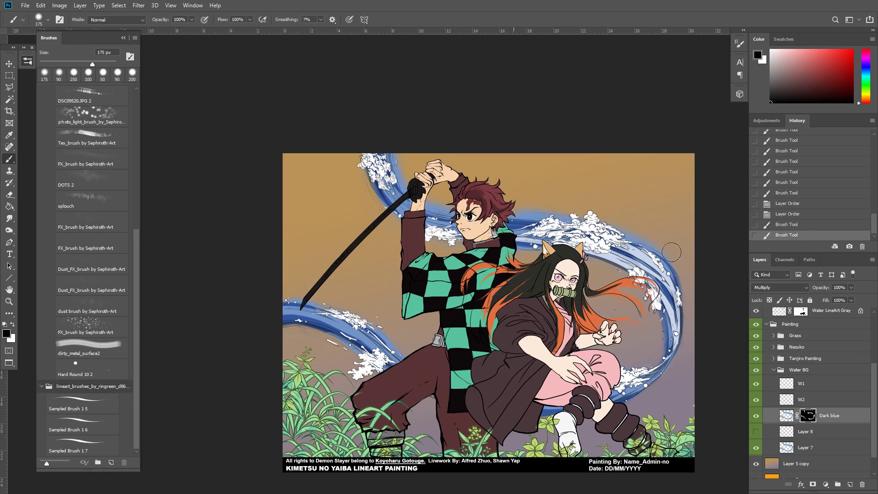
drag(559, 215, 692, 260)
drag(478, 210, 590, 219)
key(x)
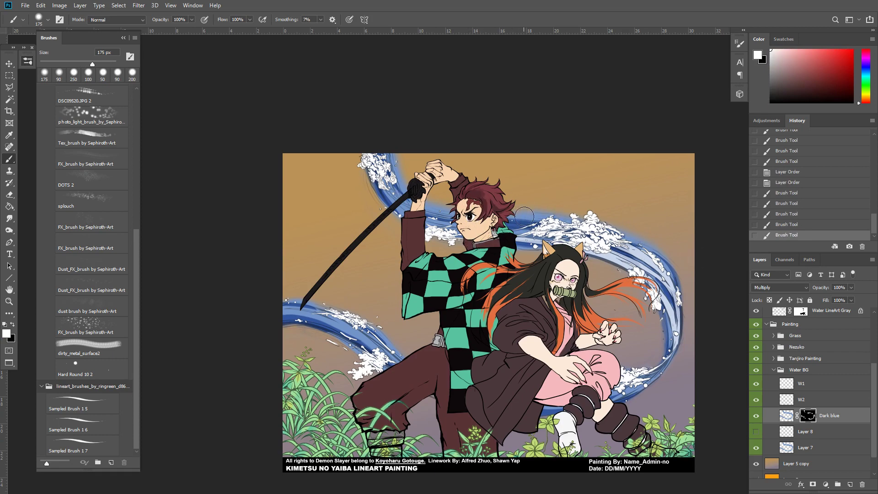
Touch up the dark blue along the top edge of the water above Nezuko with a 90 px brush
key(bracketleft)
key(bracketleft)
key(bracketleft)
key(bracketleft)
drag(536, 213, 631, 240)
key(ctrl+z)
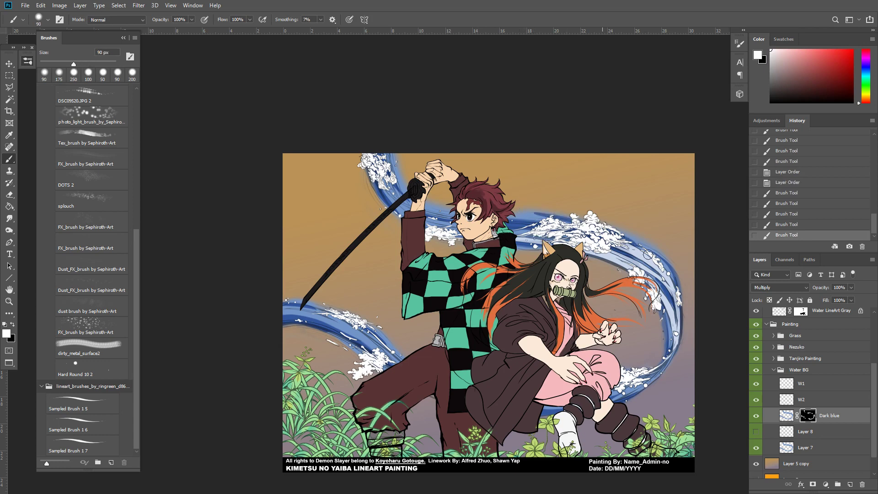
key(x)
drag(534, 213, 633, 239)
key(ctrl+z)
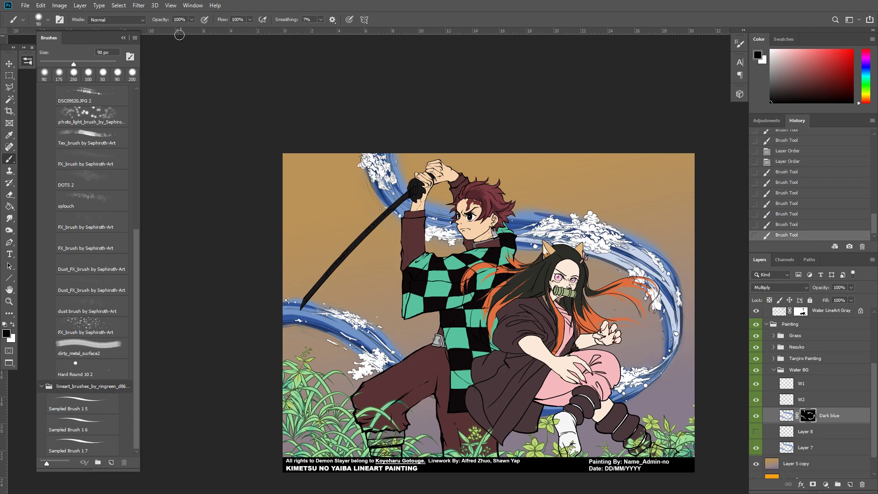
Set the brush opacity to 60% and soften the dark blue along the water's top edge above Nezuko
drag(168, 23, 150, 24)
drag(536, 214, 571, 217)
drag(631, 236, 635, 240)
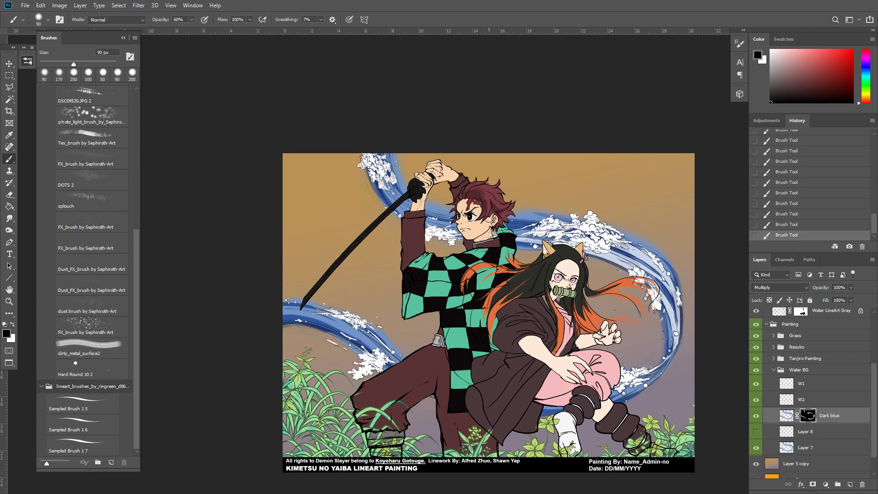
drag(508, 221, 561, 227)
key(ctrl+z)
Add softer dark blue to the water between the sword hilt and Tanjiro's head with a white mask stroke
key(x)
drag(428, 213, 477, 220)
key(x)
key(x)
key(x)
key(x)
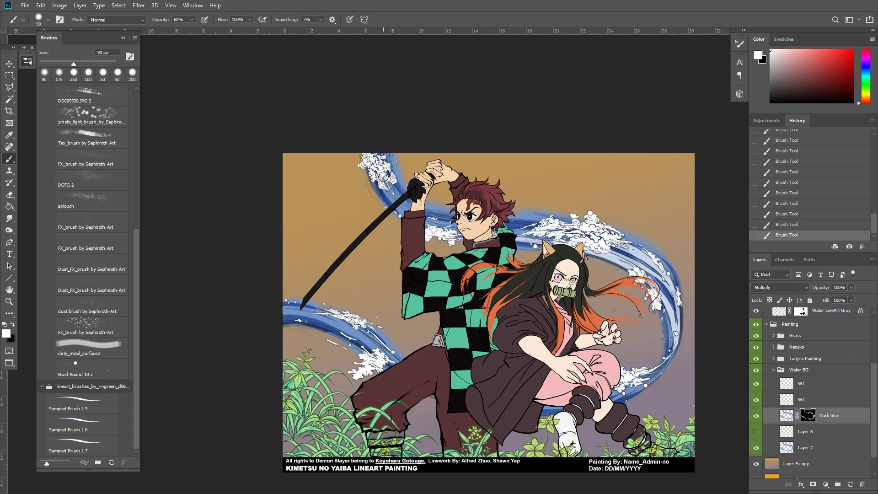
Adjust the dark blue on the stream between the sword tip and Tanjiro's knee with a mask stroke at 60% opacity
key(x)
key(x)
key(x)
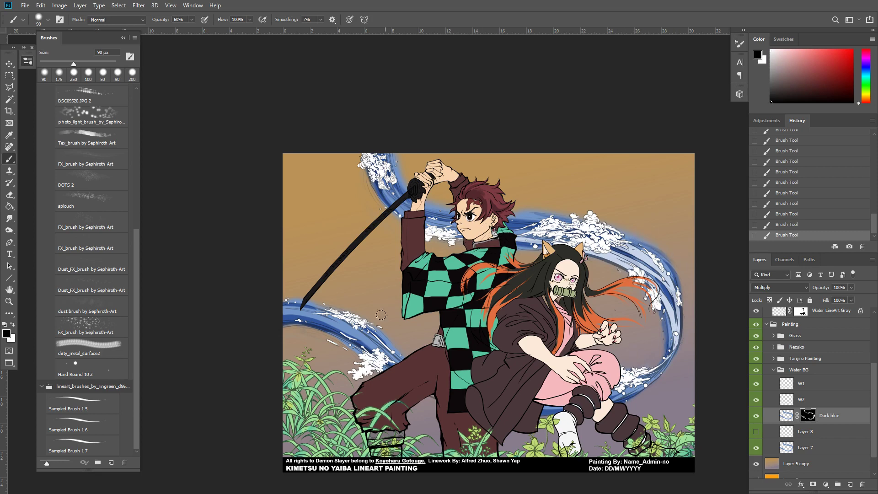
key(x)
key(x)
drag(320, 323, 359, 340)
key(ctrl+minus)
key(ctrl+minus)
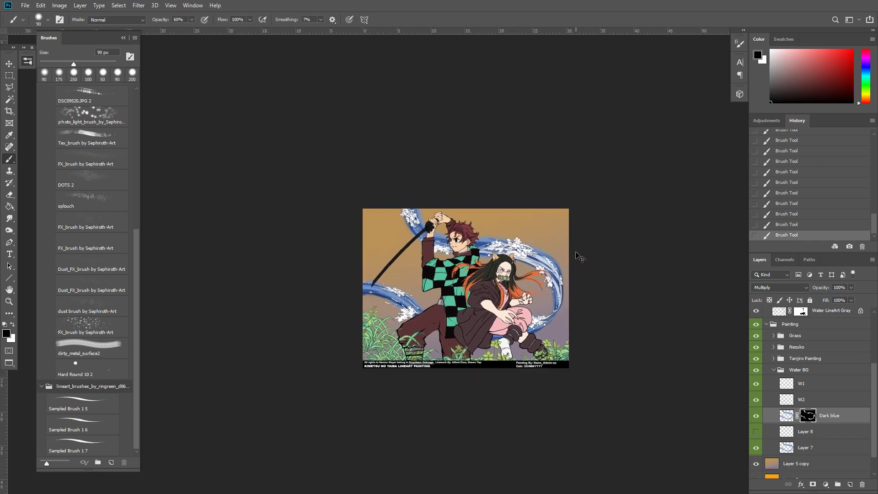
key(ctrl+plus)
key(ctrl+plus)
key(r)
drag(693, 456, 696, 458)
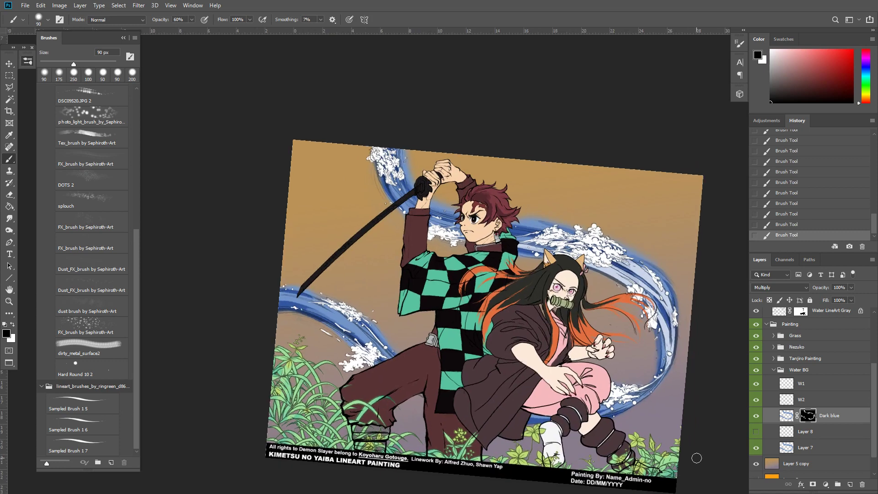
key(Escape)
key(x)
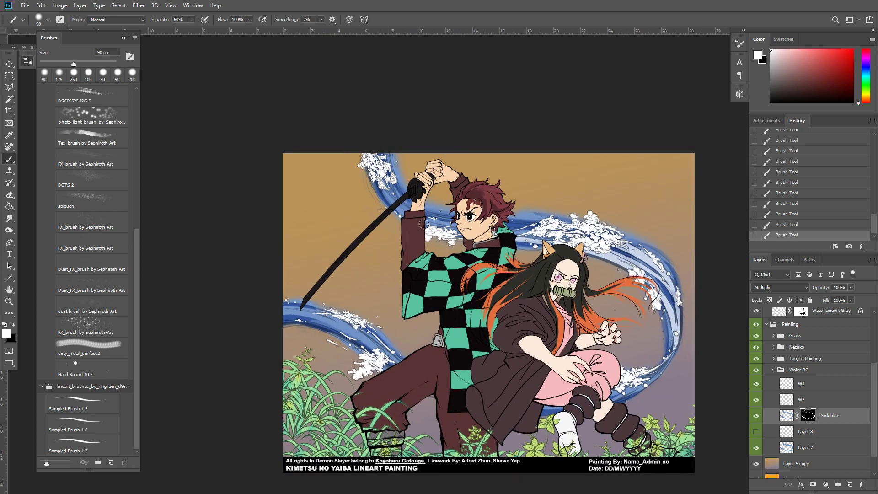
Adjust the dark blue on the water above Nezuko's flowing hair with a mask stroke at 60% opacity
key(x)
key(x)
key(x)
key(x)
key(x)
key(x)
key(x)
drag(630, 238, 609, 228)
Add a layer mask to Layer 7 and paint black on it around the top of Nezuko's head
click(757, 449)
click(801, 447)
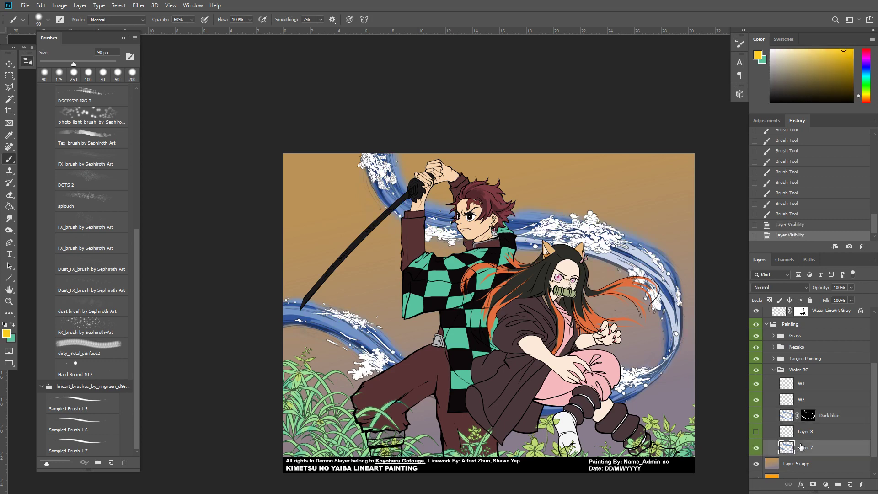
click(813, 484)
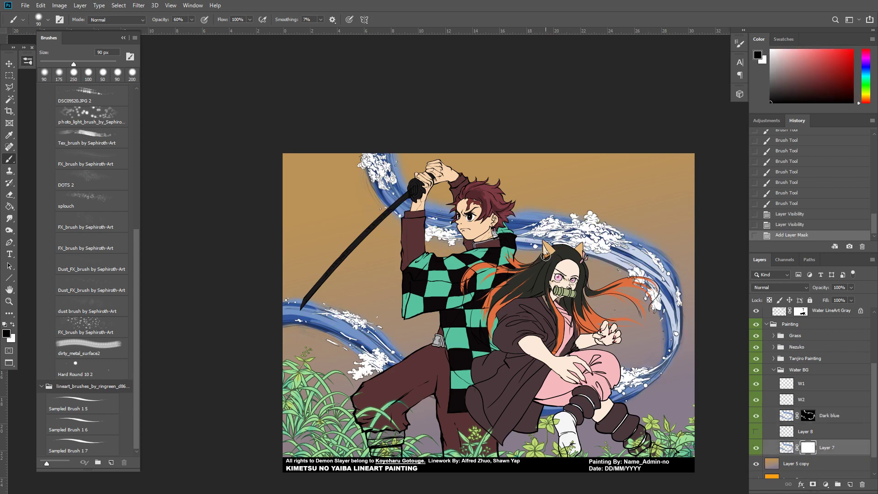
click(544, 254)
click(542, 254)
click(564, 254)
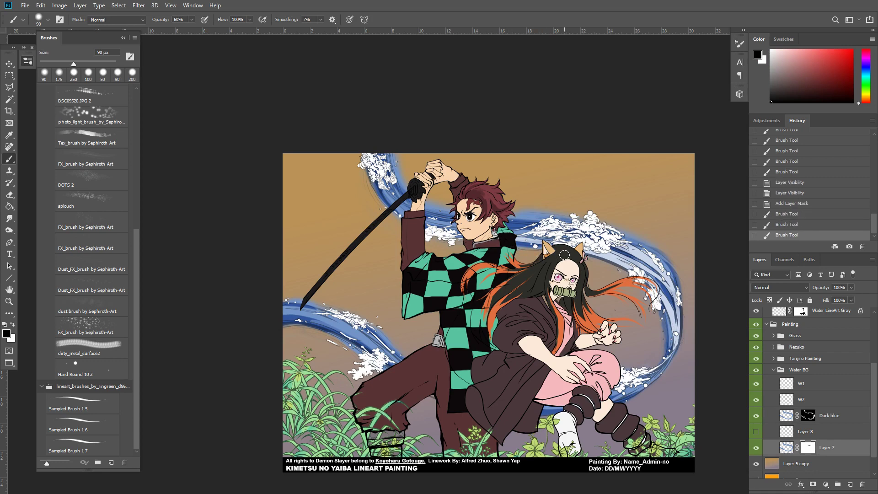
Set the Water BG group's opacity to 80% and collapse the group
key(ctrl+minus)
click(824, 371)
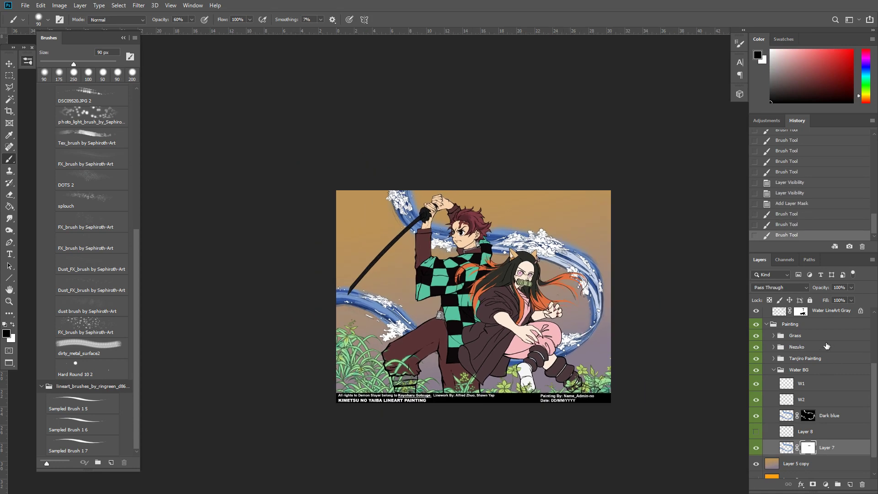
mouse_move(828, 291)
mouse_down()
mouse_move(802, 290)
mouse_move(846, 288)
mouse_move(810, 302)
mouse_up()
key(ctrl+plus)
text(80)
key(Return)
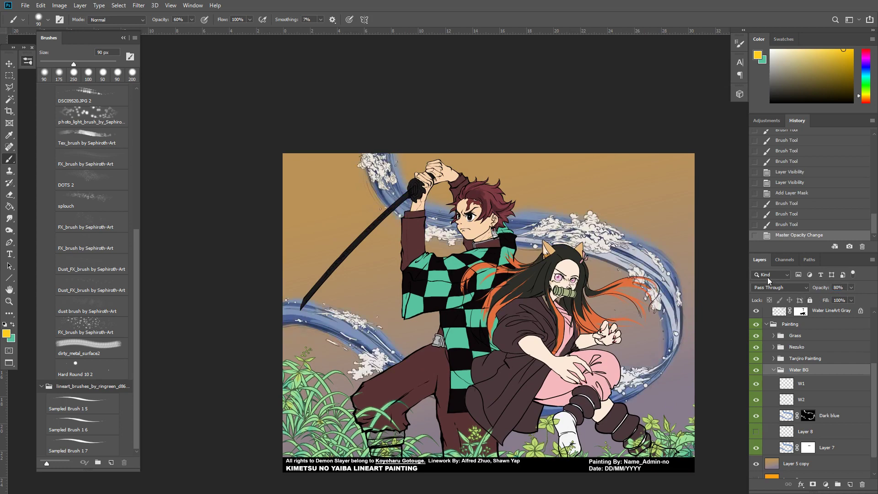
drag(588, 309, 578, 283)
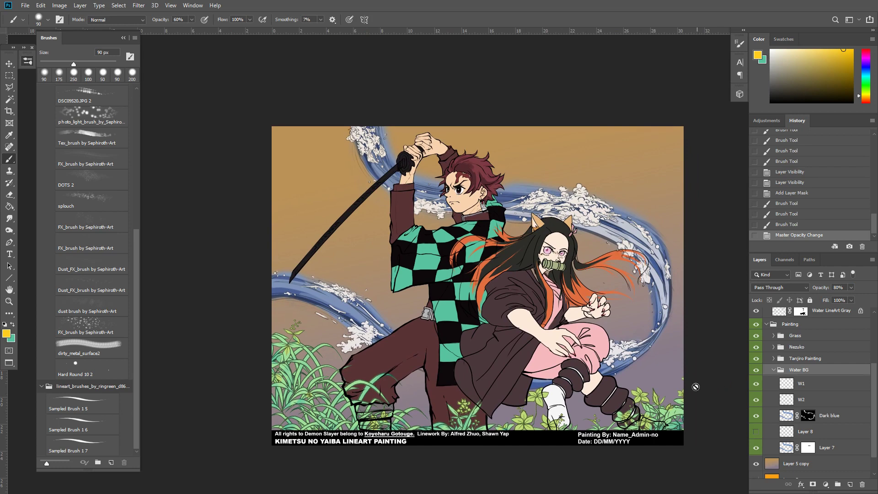
click(773, 371)
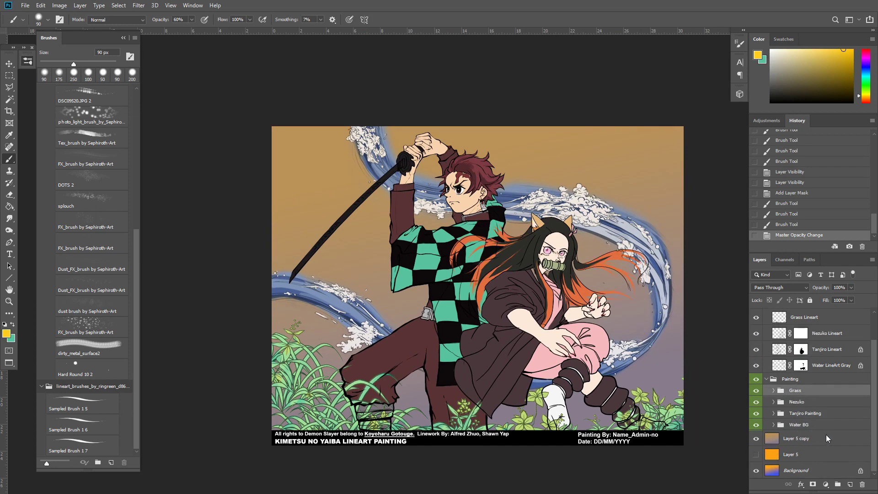
key(super)
key(super)
Toggle the Painting group's visibility to compare the artwork with and without its colours
click(757, 395)
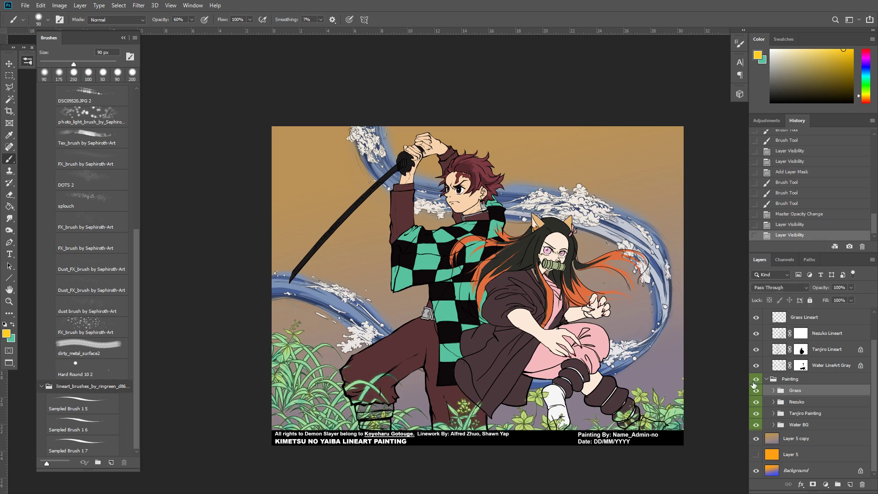
click(755, 379)
click(755, 380)
click(787, 383)
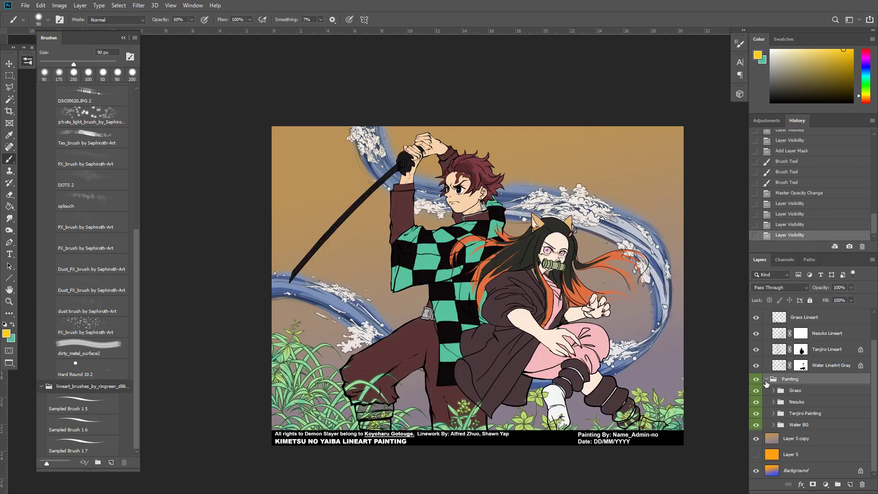
click(757, 380)
click(757, 381)
click(758, 381)
click(757, 381)
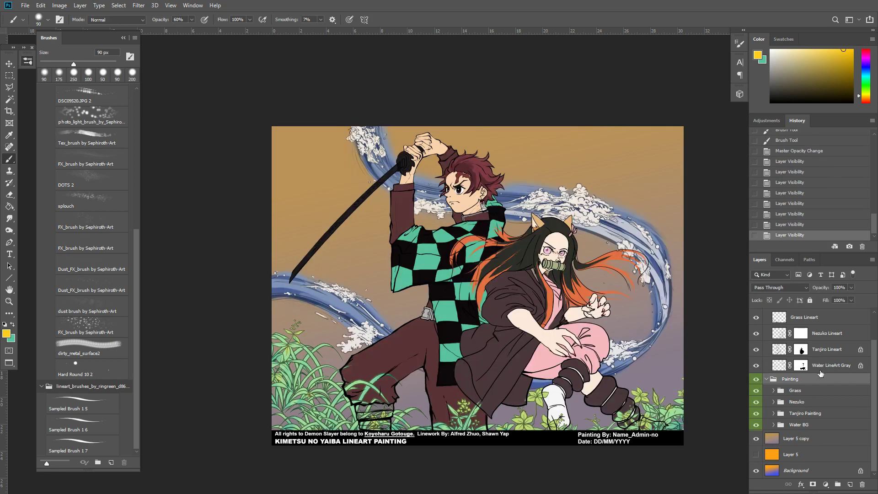
Leave full-screen view and open Name_adminNo_DPAINT-2B_Color_test_v01.psd from the week 13 assignment folder
key(f)
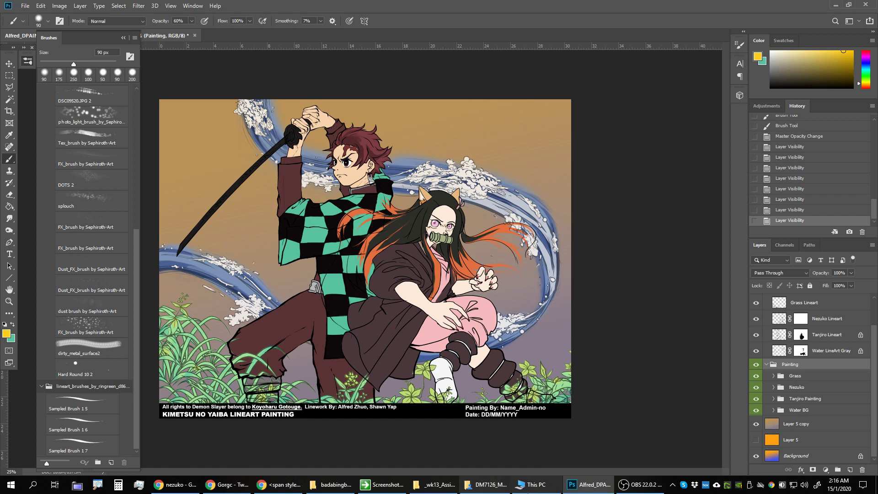
click(532, 484)
click(533, 484)
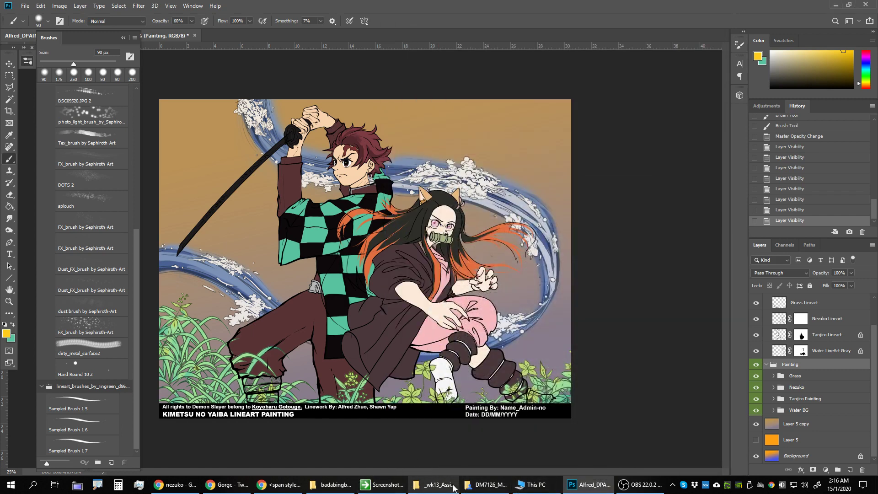
mouse_move(454, 489)
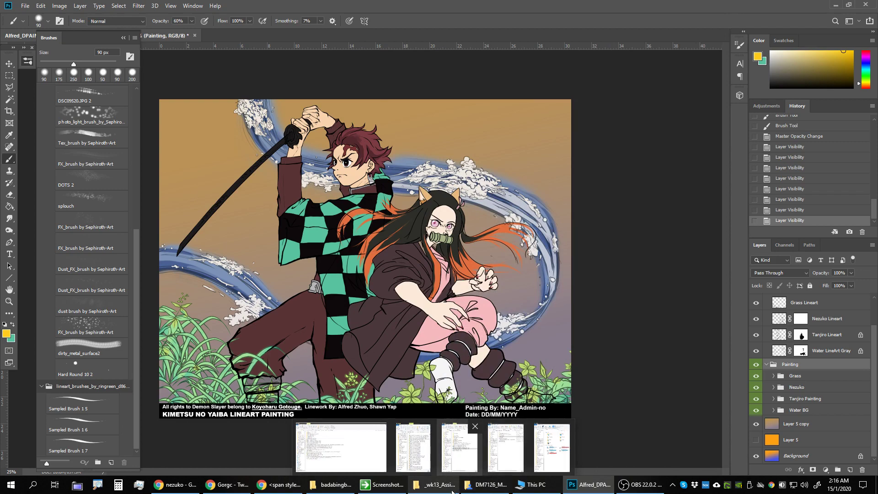
click(452, 490)
click(449, 490)
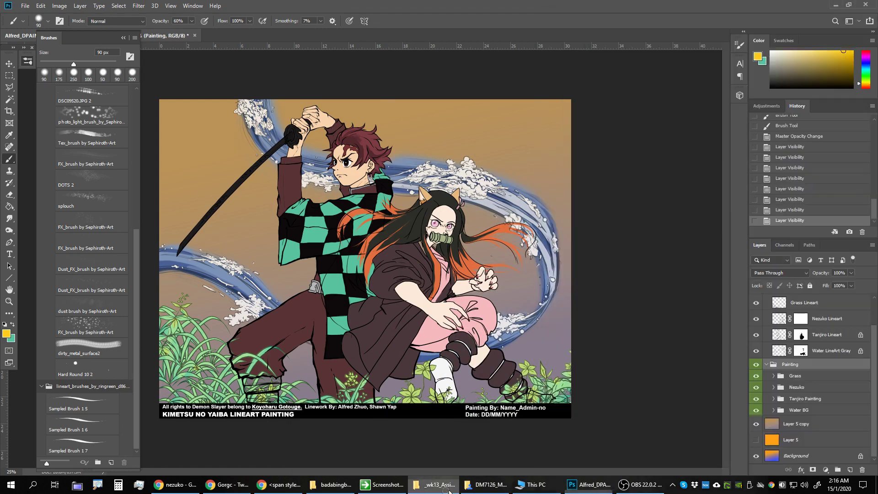
click(448, 490)
click(749, 237)
double_click(749, 237)
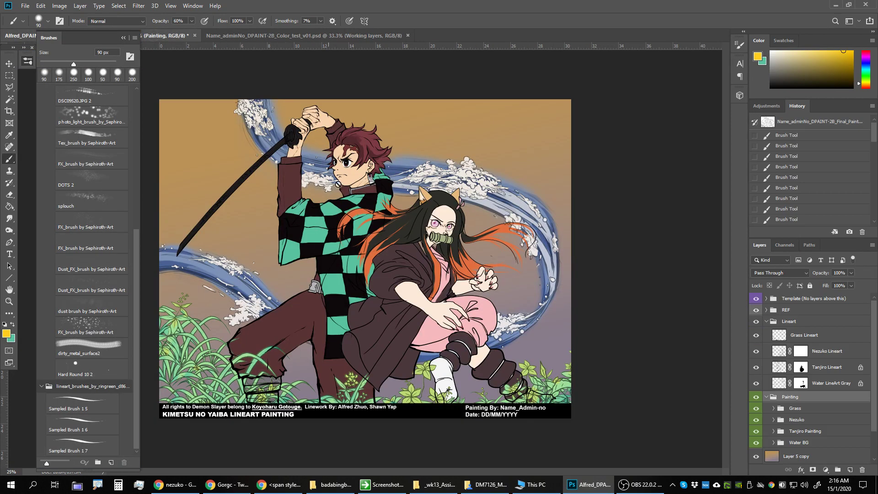
Return to the painting document, collapse the Lineart and Painting groups, and check their contents by hiding and reshowing them
click(150, 35)
click(766, 322)
click(767, 333)
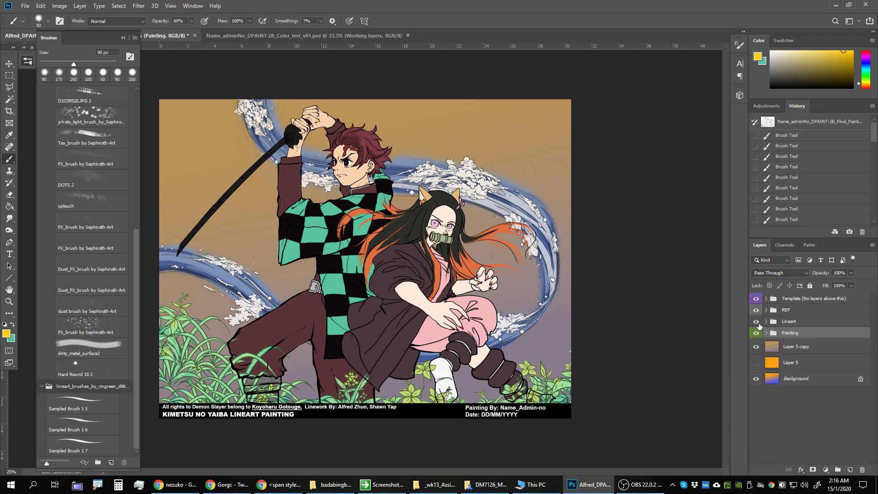
click(757, 331)
click(756, 322)
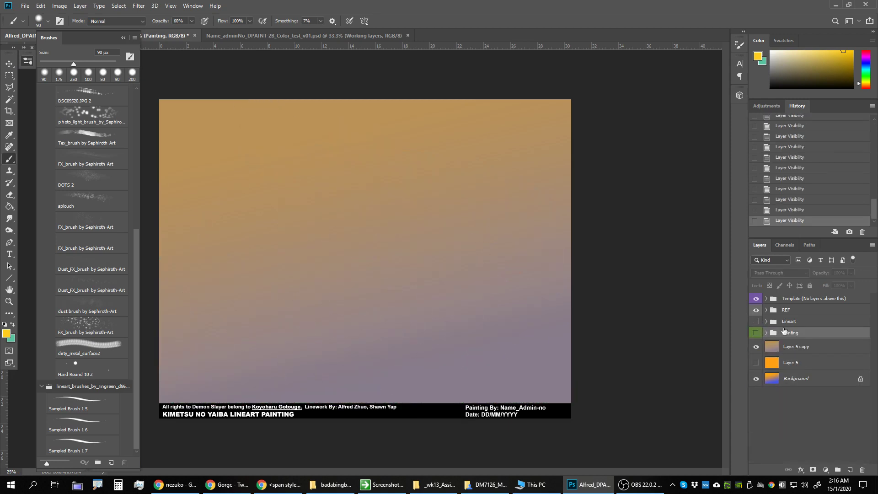
click(757, 322)
click(757, 333)
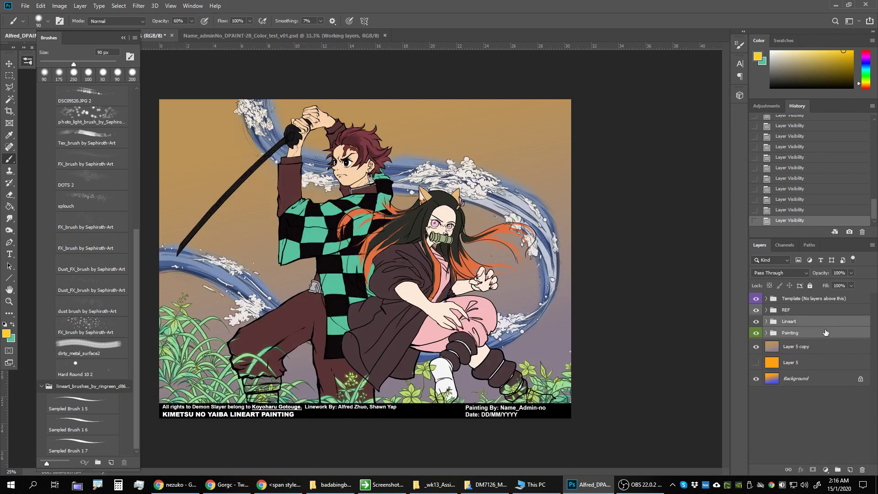
Duplicate and merge the Lineart, Painting and background layers into one layer, hide that merged copy and save the file
shift+click(809, 380)
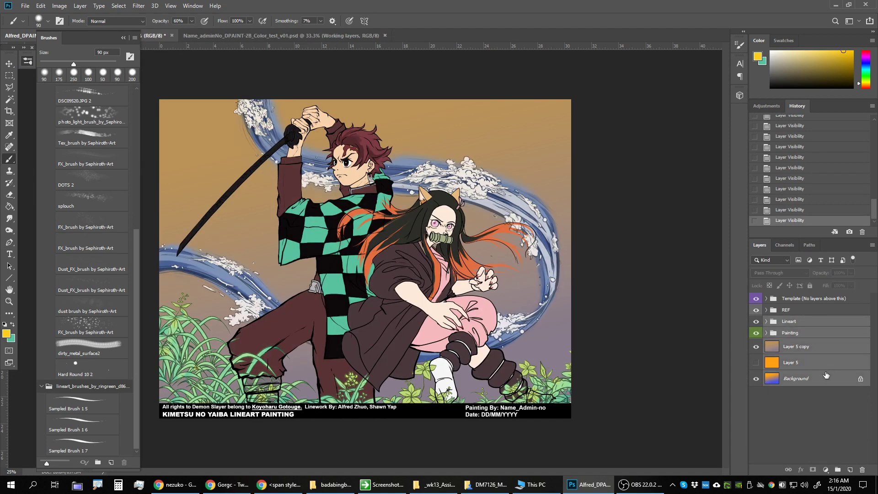
drag(835, 383, 847, 469)
key(ctrl+e)
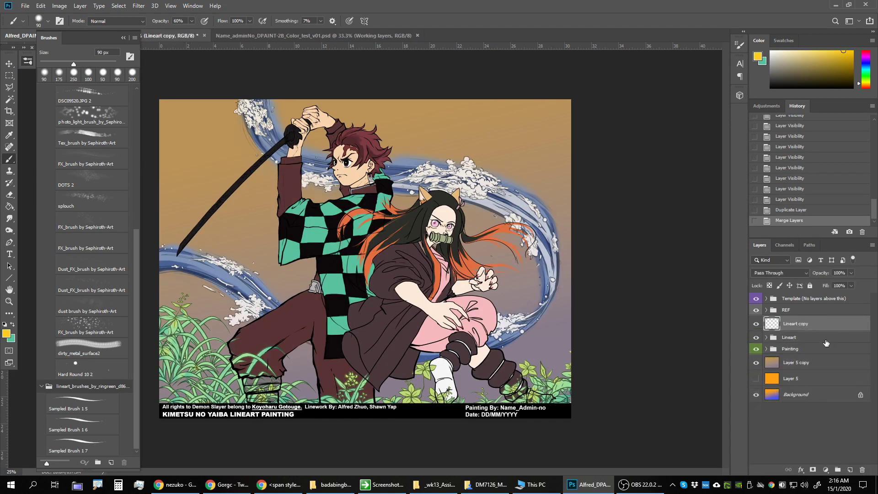
click(756, 323)
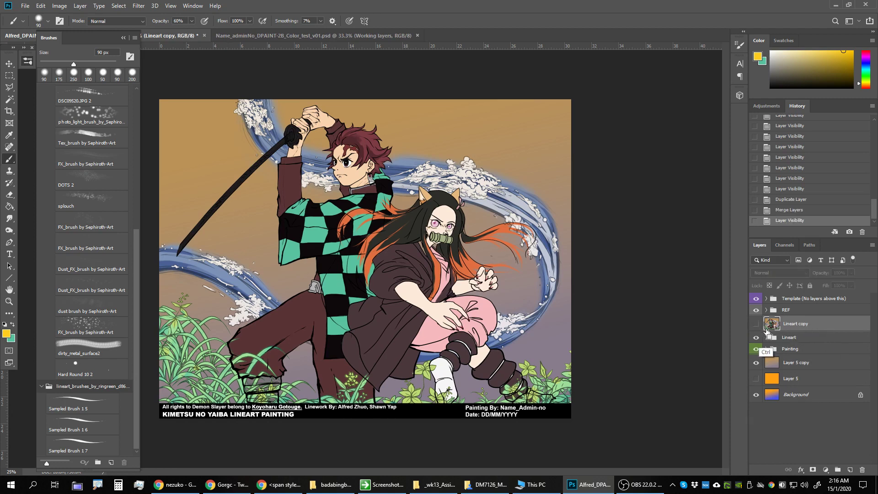
key(ctrl+s)
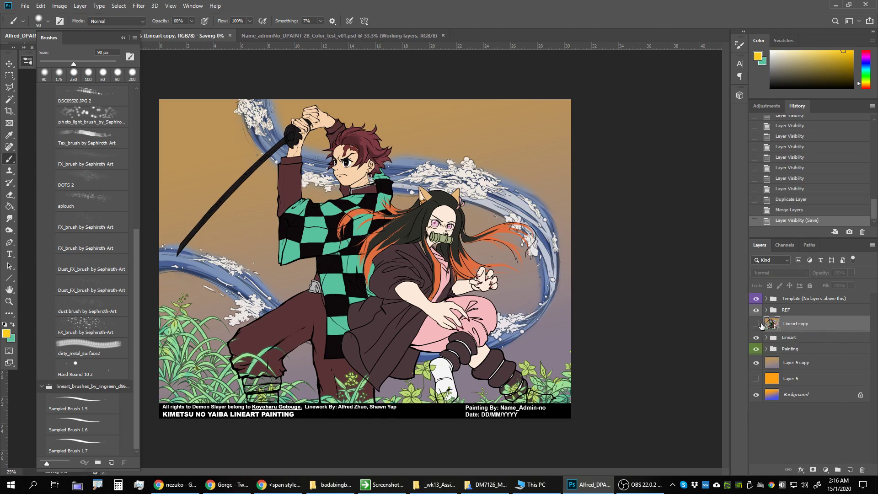
Paste the merged artwork into the color test document and scale it to about 43% to fit the Color Test 1 frame
click(365, 34)
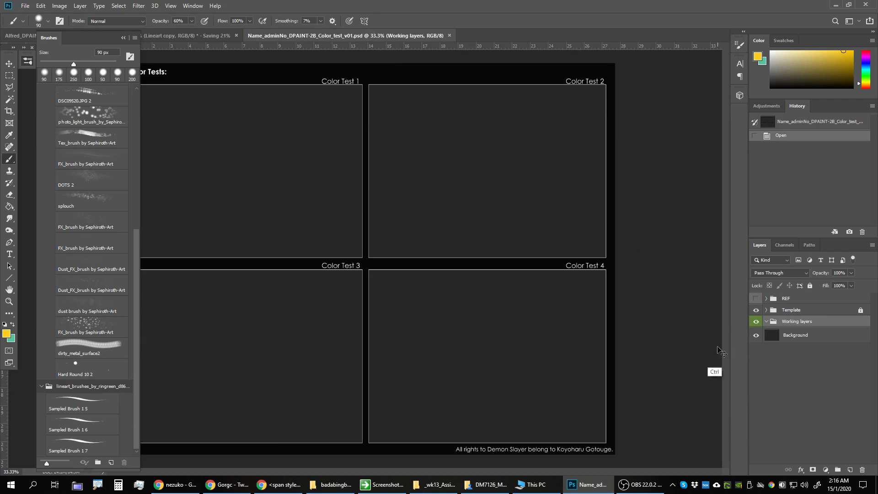
key(ctrl+v)
key(ctrl+t)
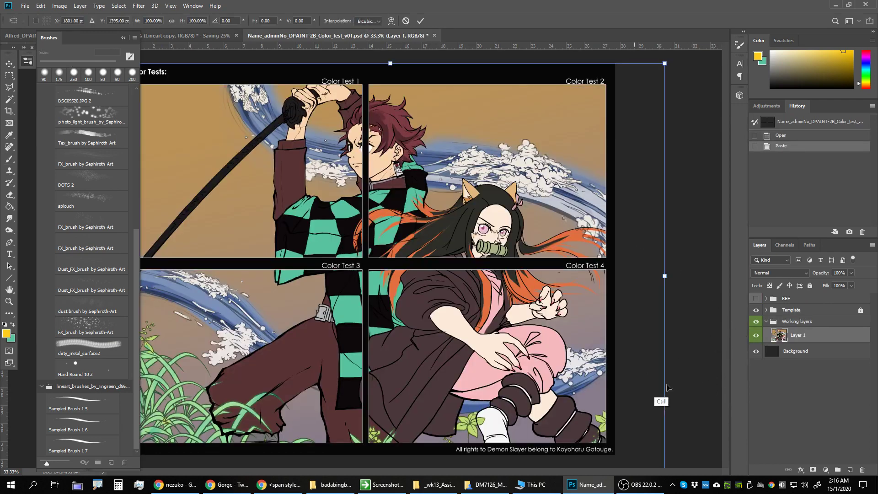
drag(665, 63, 479, 196)
drag(429, 269, 314, 152)
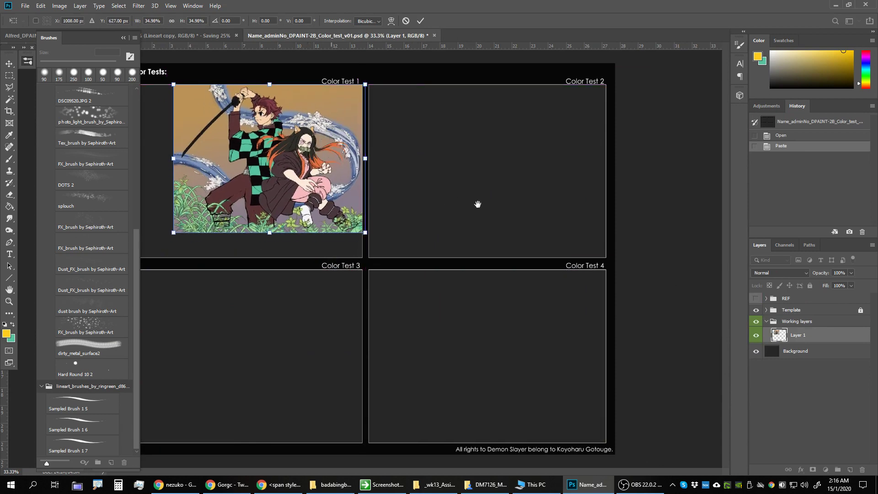
key(shift)
drag(123, 255, 125, 256)
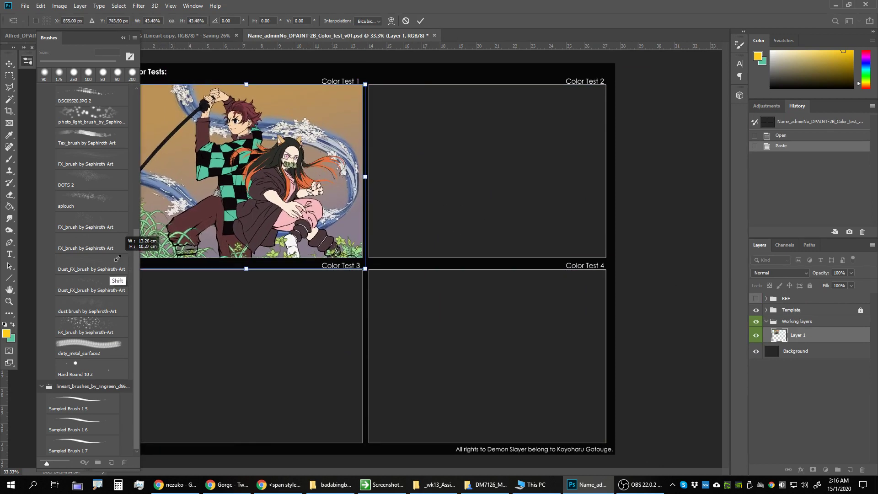
key(Return)
scroll(426, 281, left, 5)
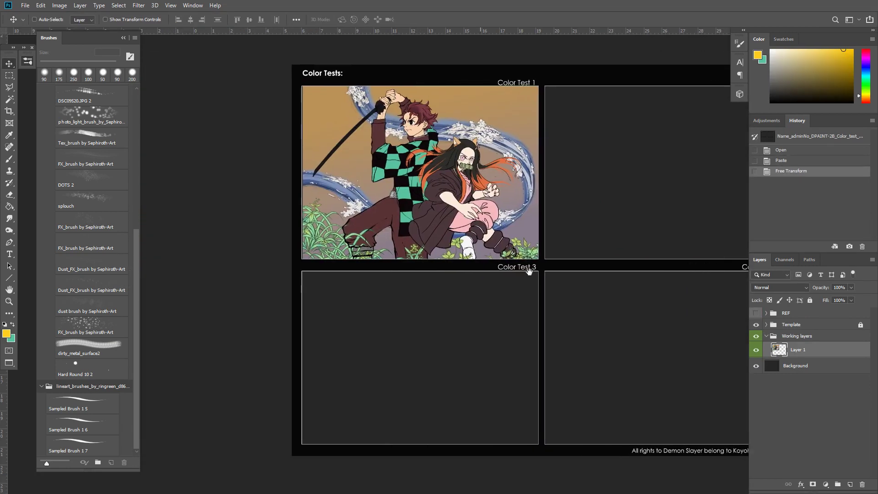
Nudge the pasted artwork about 10 px left to line it up with the Color Test 1 frame
key(ctrl+t)
key(Left)
key(Left)
key(Left)
key(Left)
key(Left)
key(Left)
key(Left)
key(Left)
key(Left)
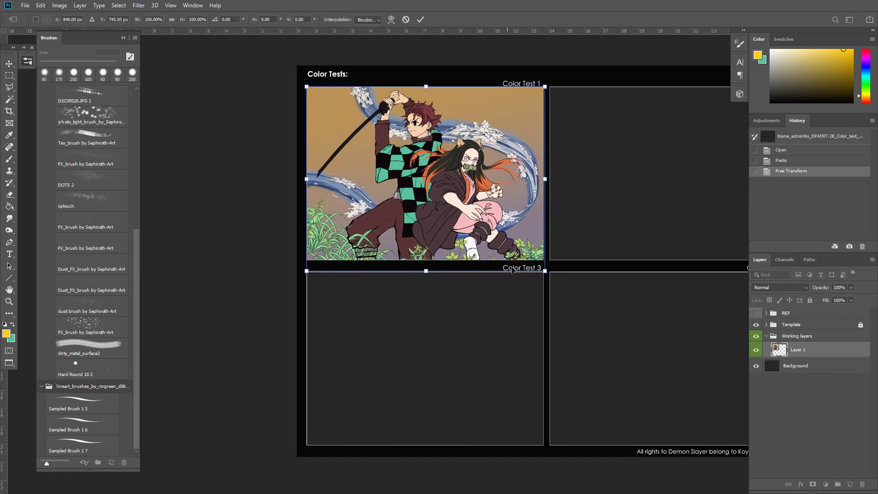
key(Return)
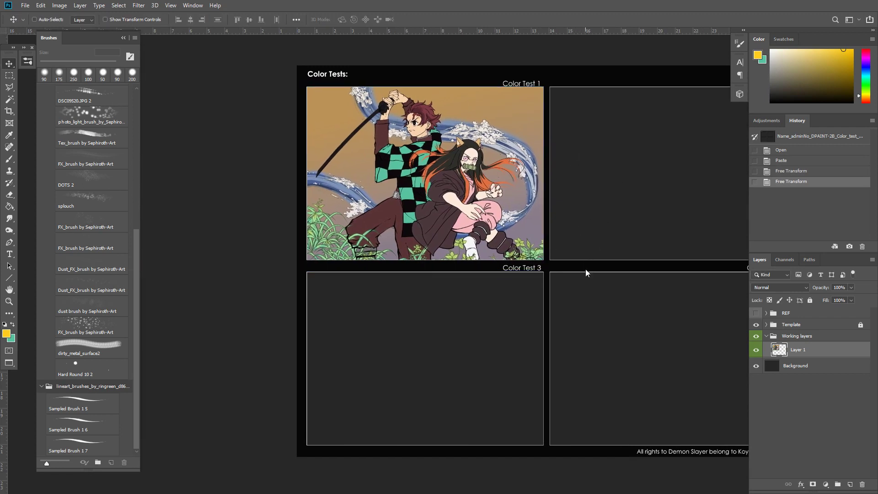
key(Left)
Rename the pasted artwork layer as Base and place it in a new group
double_click(798, 350)
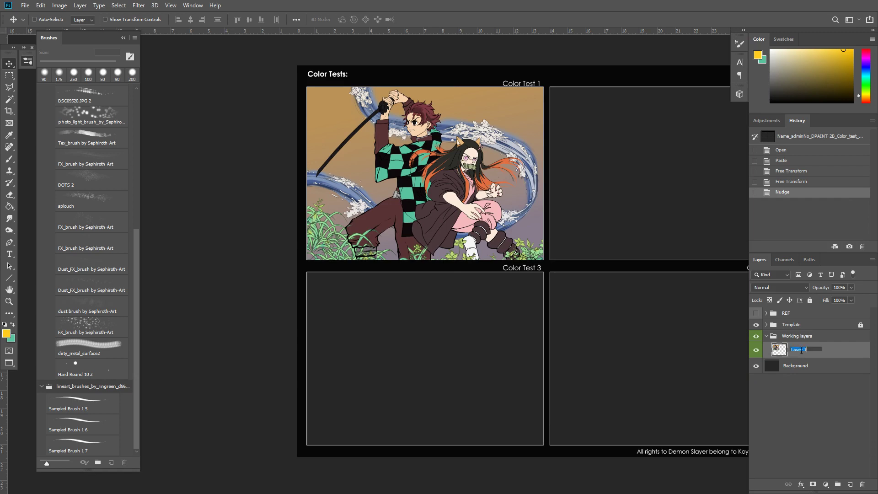
text(Base)
key(Return)
key(ctrl+g)
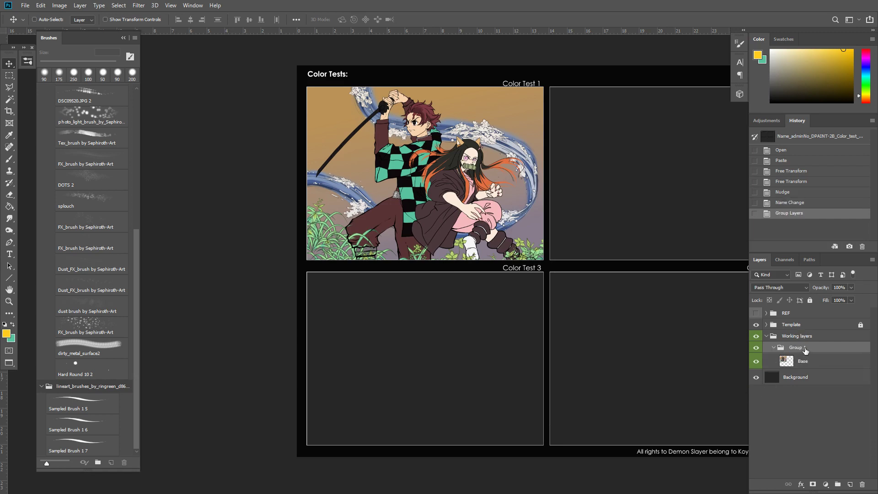
Duplicate the artwork group into the Color Test 3 frame and nudge the copy up to align it
drag(510, 215, 516, 398)
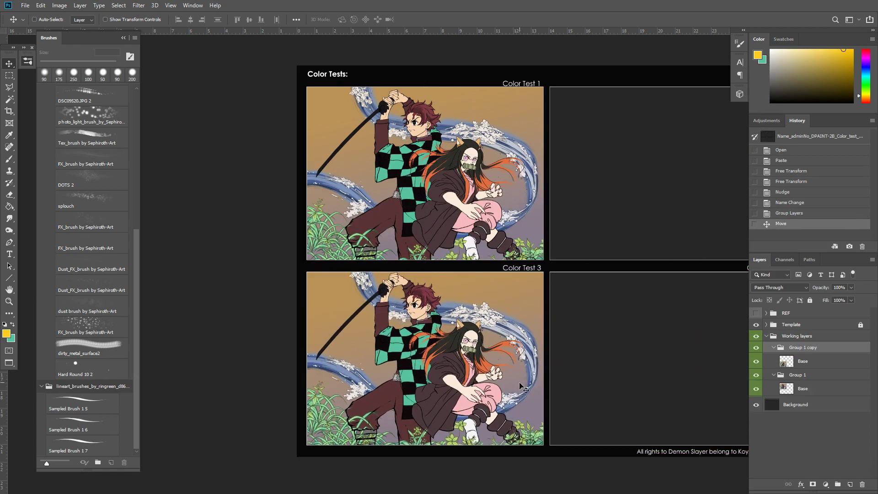
key(Up)
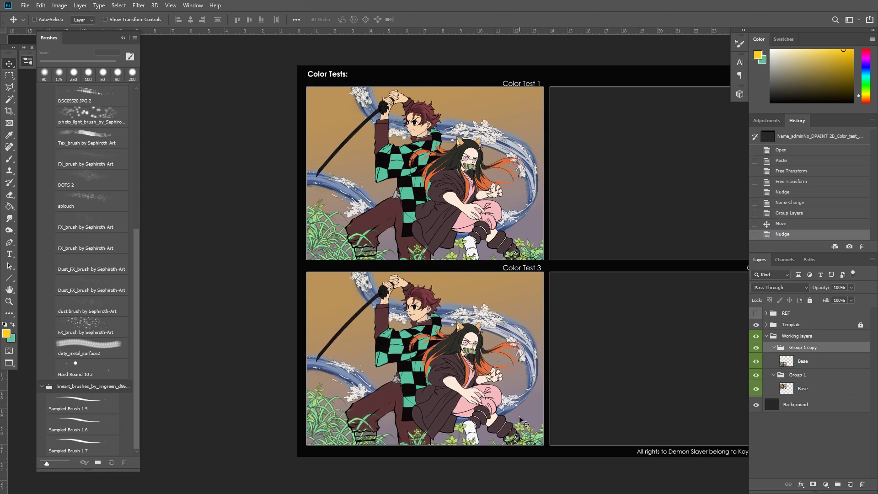
scroll(650, 355, left, 3)
Rename the copied group as 2 and the original group as 1, leaving group 2 selected
double_click(814, 348)
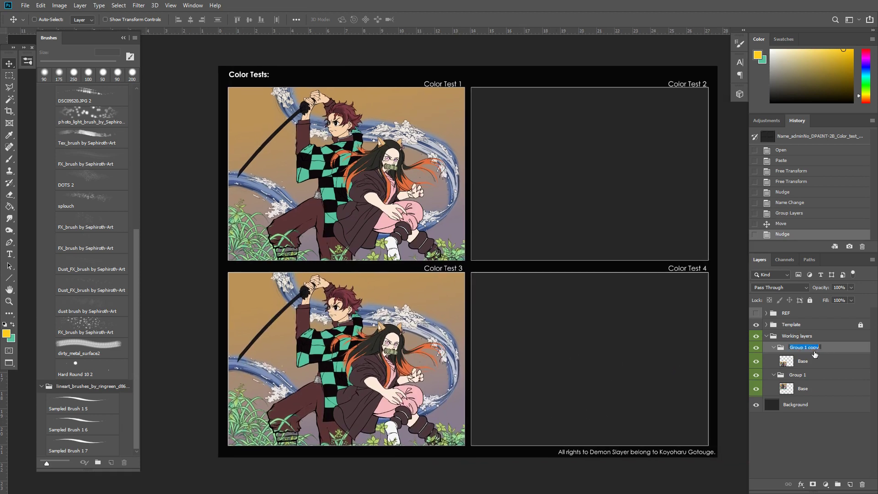
text(2)
double_click(800, 375)
text(1)
click(798, 349)
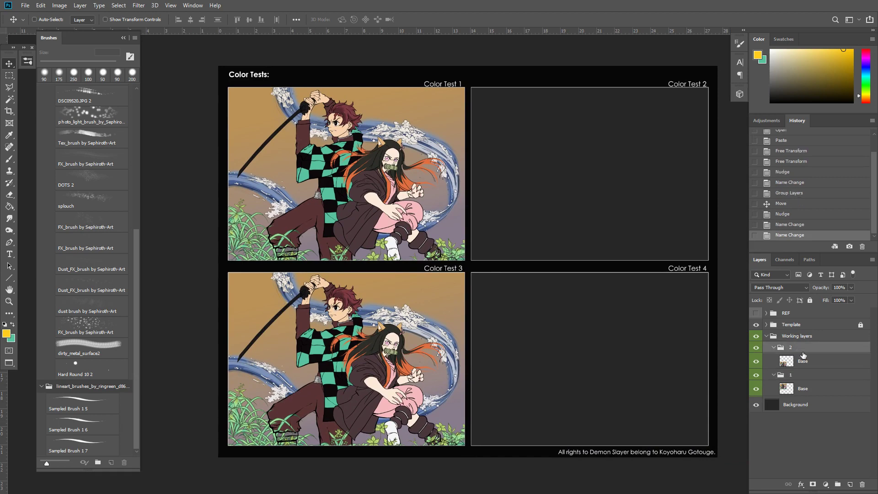
Rename the Color Test 3 artwork group as 3
double_click(799, 349)
key(Escape)
double_click(791, 348)
text(3)
Duplicate groups 1 and 3 together and place the copies in the Color Test 2 and Color Test 4 frames
click(805, 374)
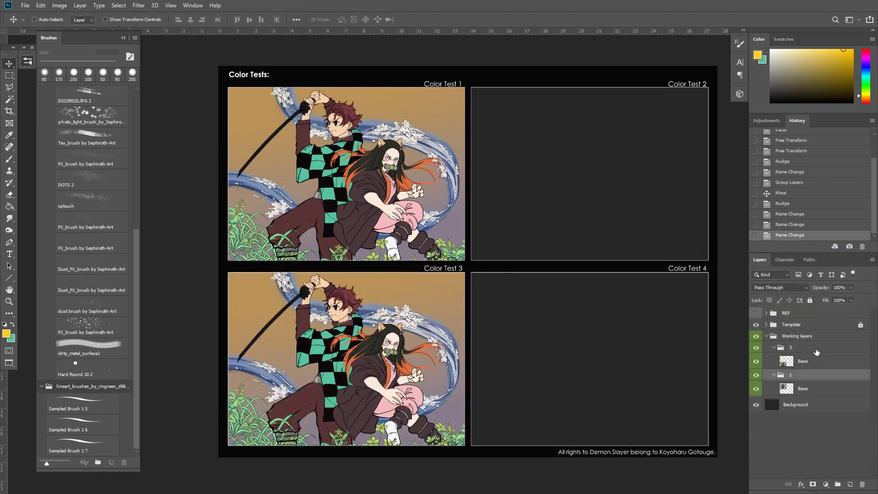
ctrl+click(807, 348)
drag(504, 340, 748, 340)
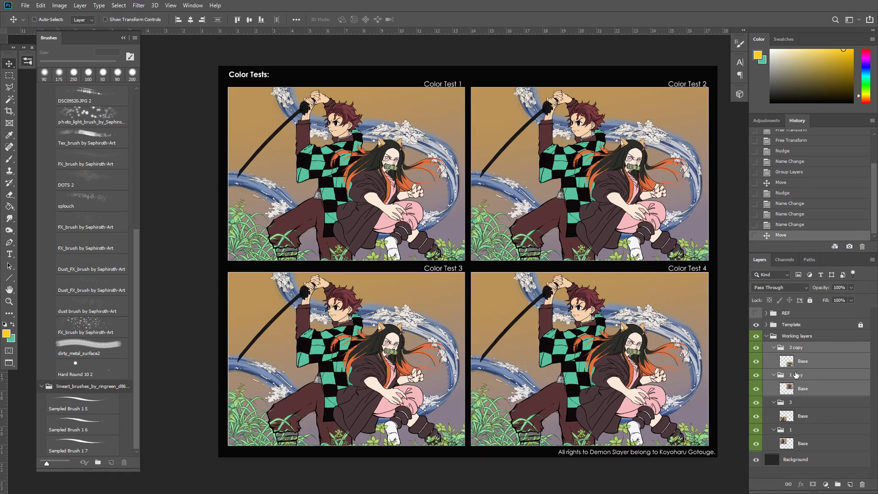
Rename the copied group 3 as 4 and the copied group 1 as 2
double_click(800, 349)
text(4)
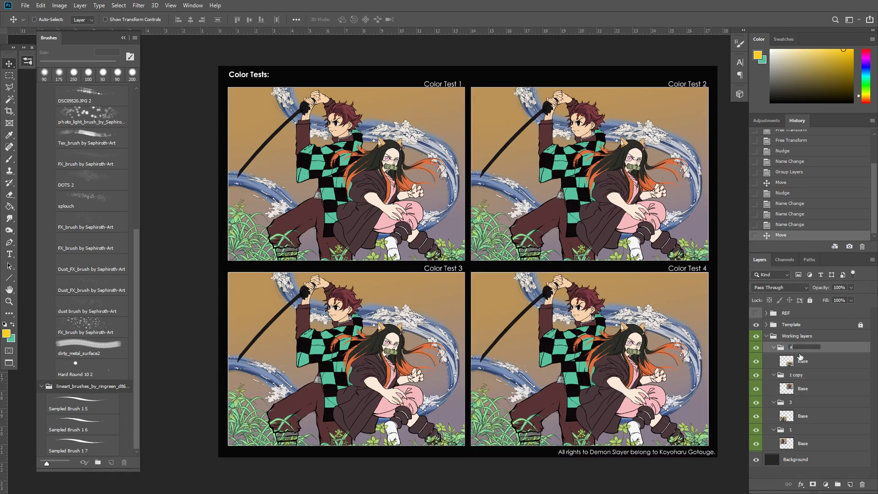
key(Return)
double_click(797, 374)
text(2)
key(Return)
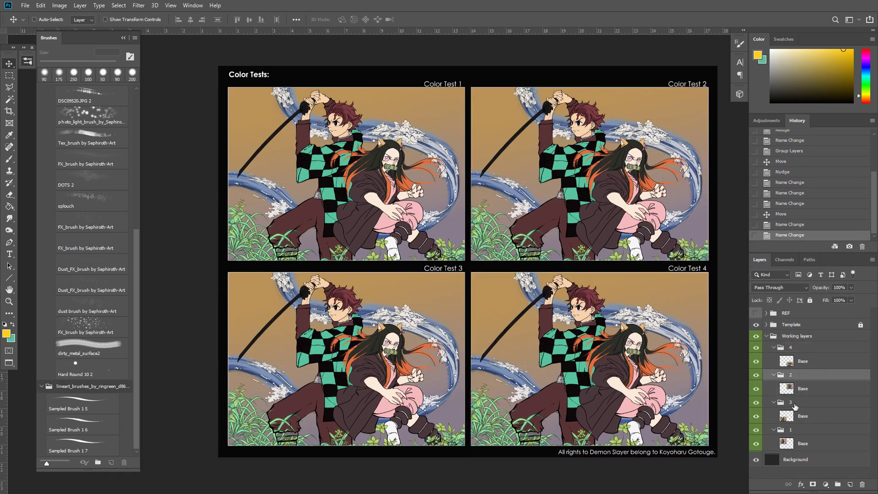
Reorder the artwork groups so that group 3 sits between groups 4 and 2, outside group 4
drag(795, 407, 807, 370)
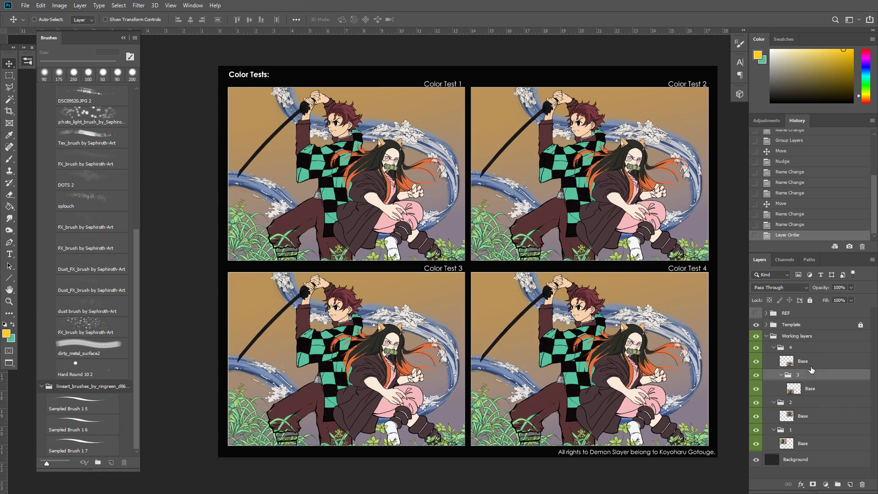
click(774, 349)
click(774, 359)
click(774, 370)
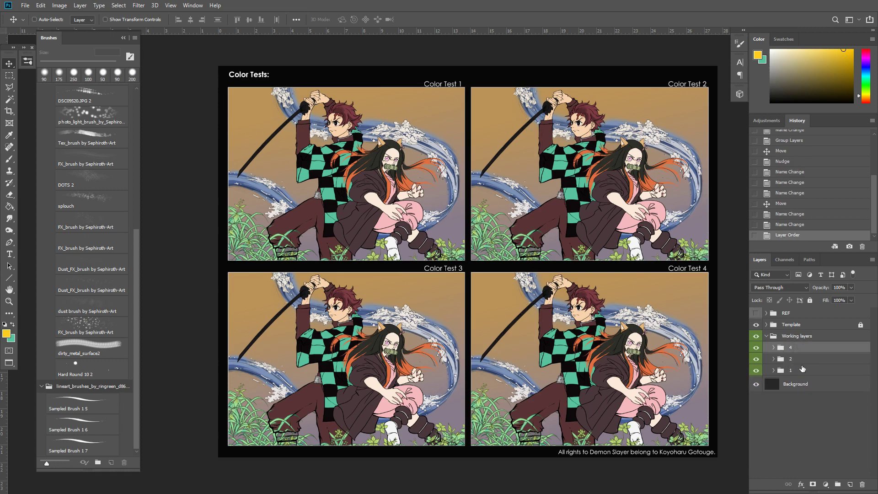
click(774, 360)
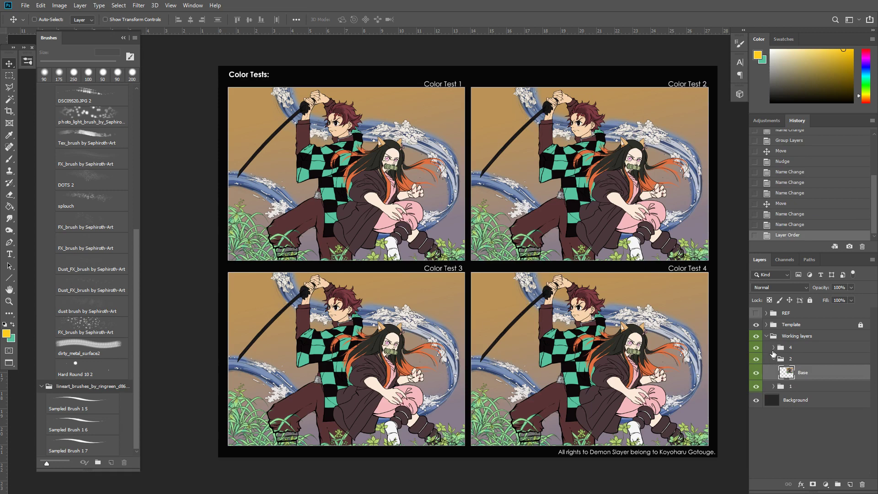
click(774, 348)
click(798, 375)
key(ctrl+bracketleft)
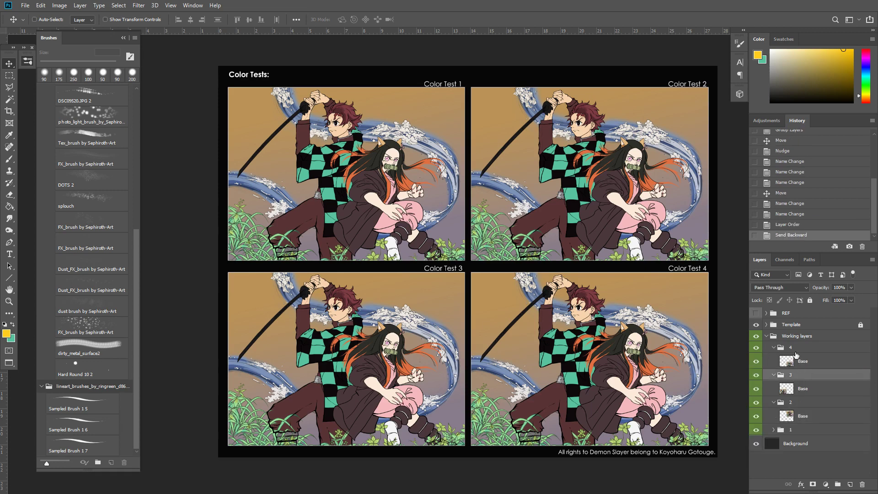
drag(783, 348, 780, 371)
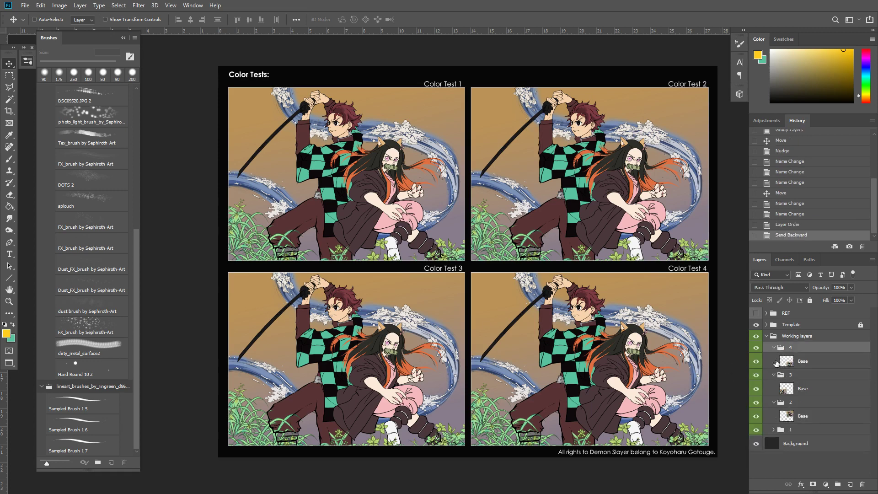
Collapse groups 4, 3 and 2, and expand group 1 with its Base layer selected
click(773, 375)
click(774, 347)
click(774, 370)
click(774, 371)
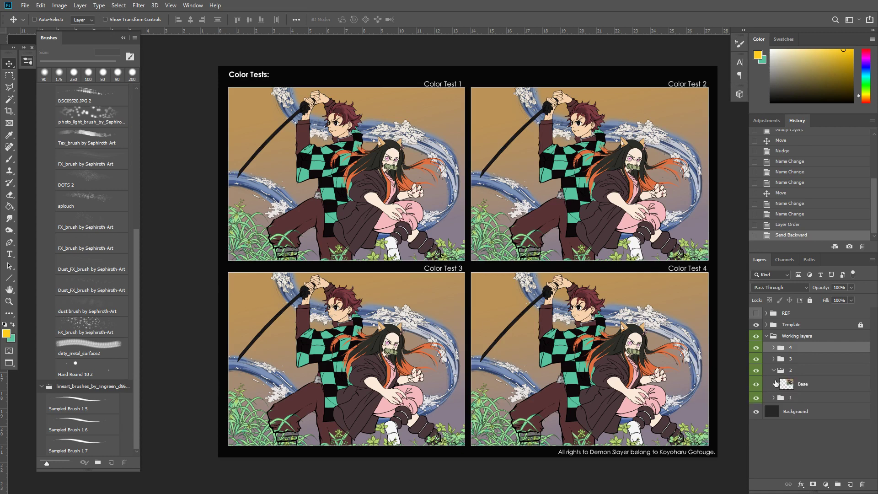
click(774, 370)
click(774, 382)
click(802, 395)
Create a new layer above Base in group 1 and choose a bright red brush colour
drag(483, 246, 534, 279)
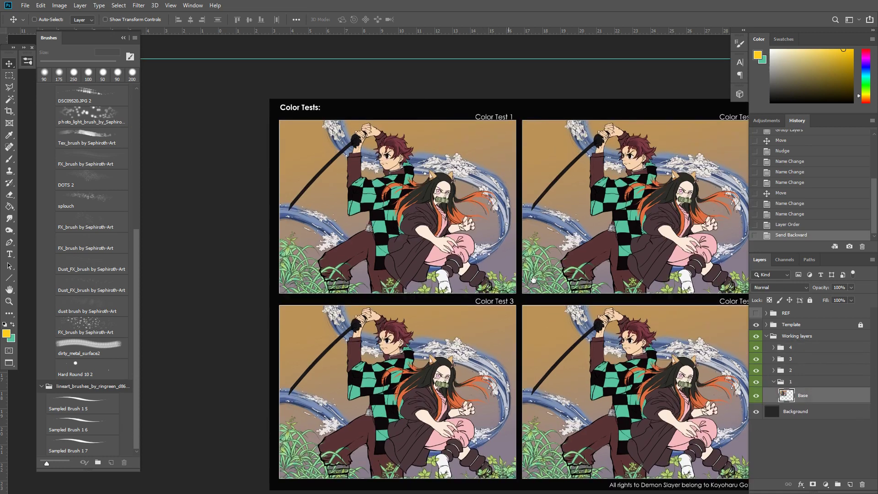
key(b)
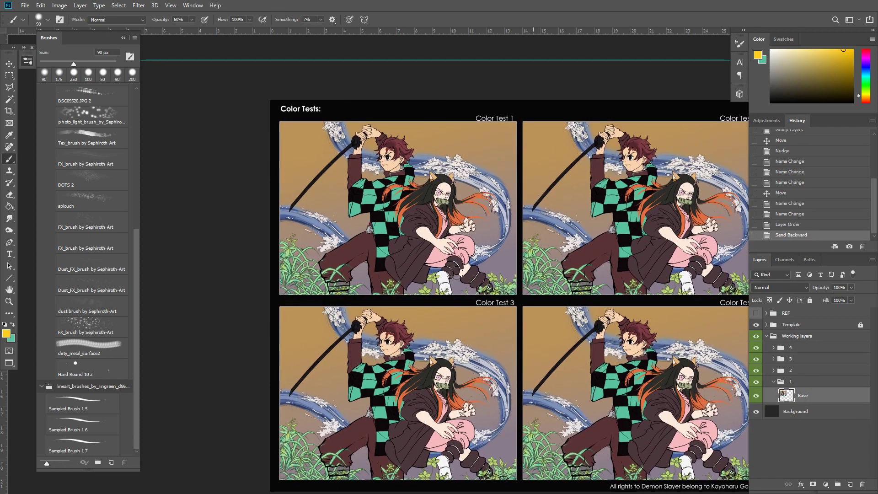
drag(471, 276, 479, 298)
click(849, 485)
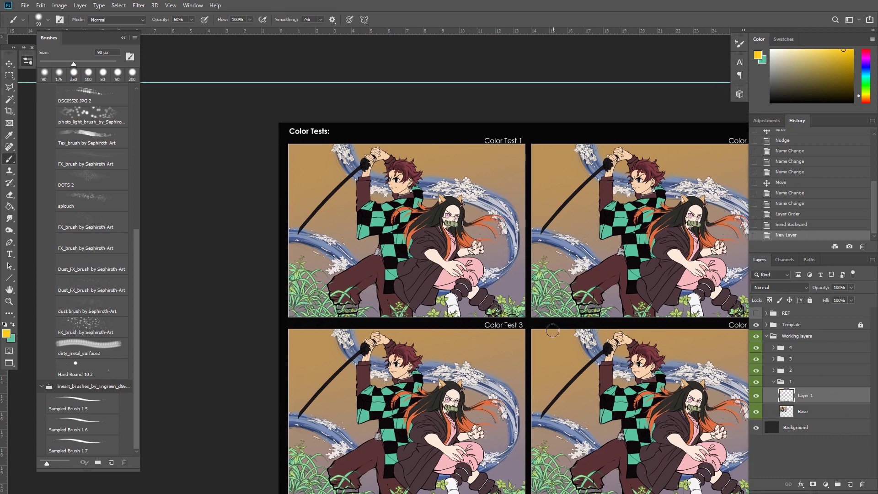
key(x)
drag(866, 67, 866, 49)
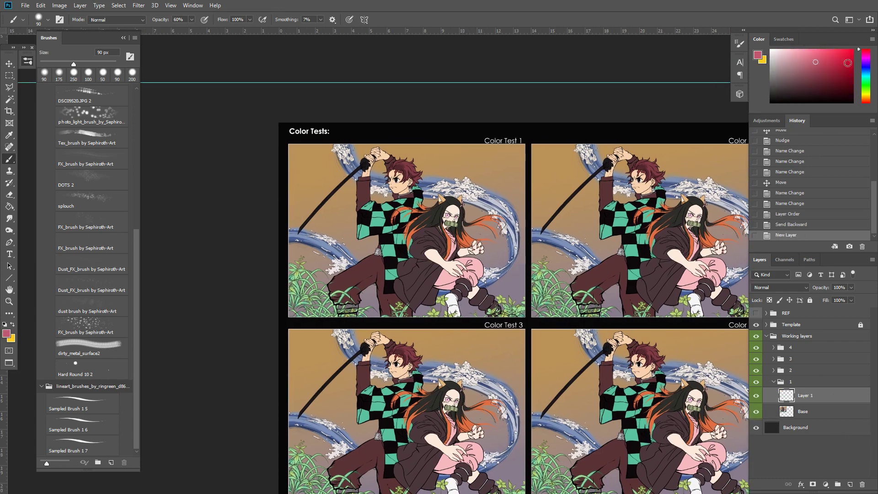
click(853, 49)
Draw a small red arrow in the upper-left corner of the Color Test 1 artwork with a 10 px brush, and enlarge the brush to 30 px
key(bracketleft)
key(bracketleft)
key(bracketleft)
key(bracketleft)
key(bracketleft)
key(bracketleft)
key(bracketleft)
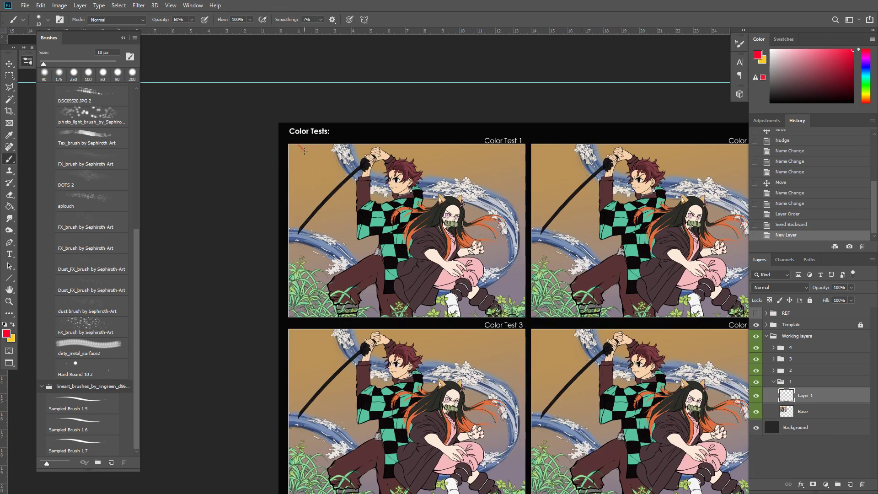
drag(304, 151, 309, 148)
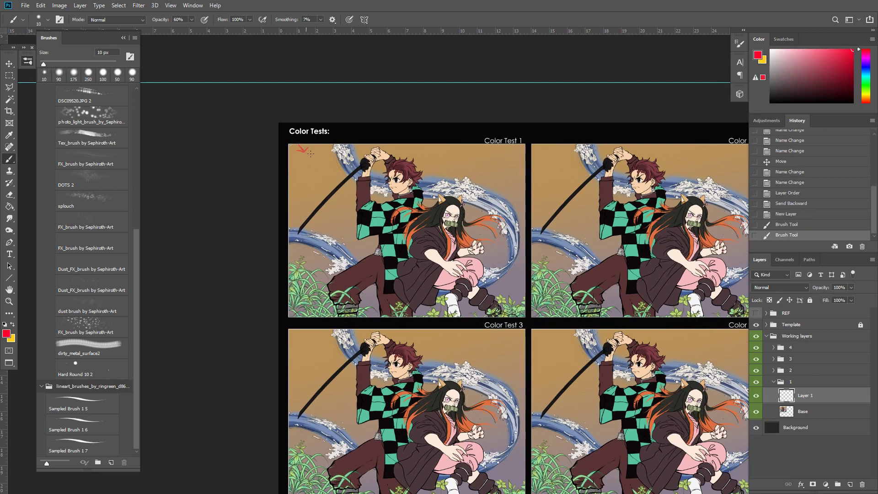
key(bracketright)
key(bracketright)
Try inverting the Base layer in group 1, undo it, and lower the layer's saturation with Hue/Saturation instead
click(803, 414)
click(756, 412)
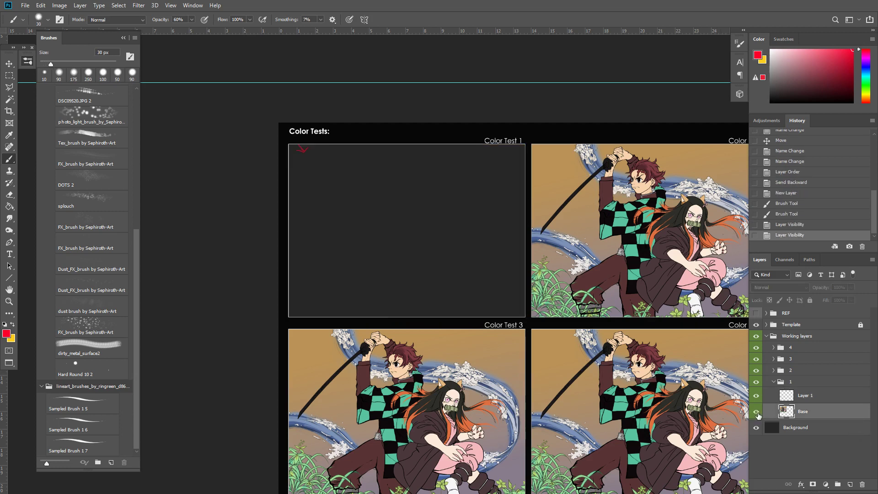
click(756, 412)
key(ctrl+i)
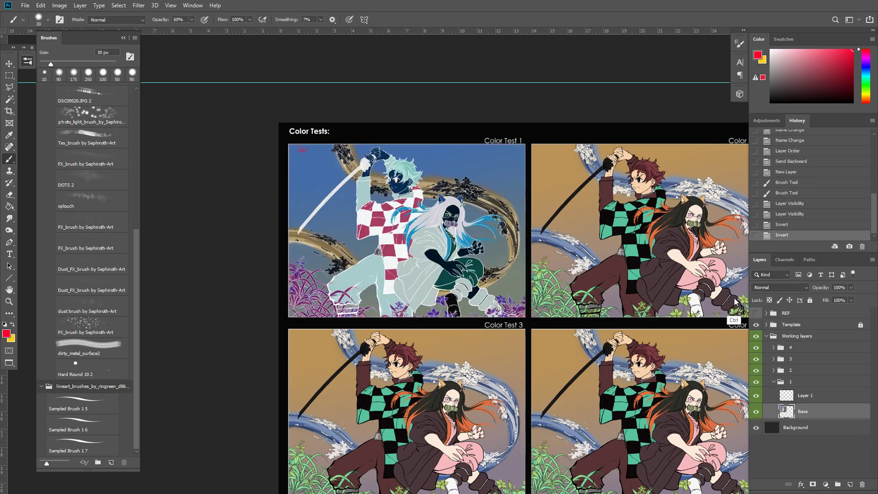
key(ctrl+z)
key(ctrl+u)
mouse_move(685, 210)
mouse_down()
mouse_move(642, 211)
mouse_move(671, 211)
mouse_up()
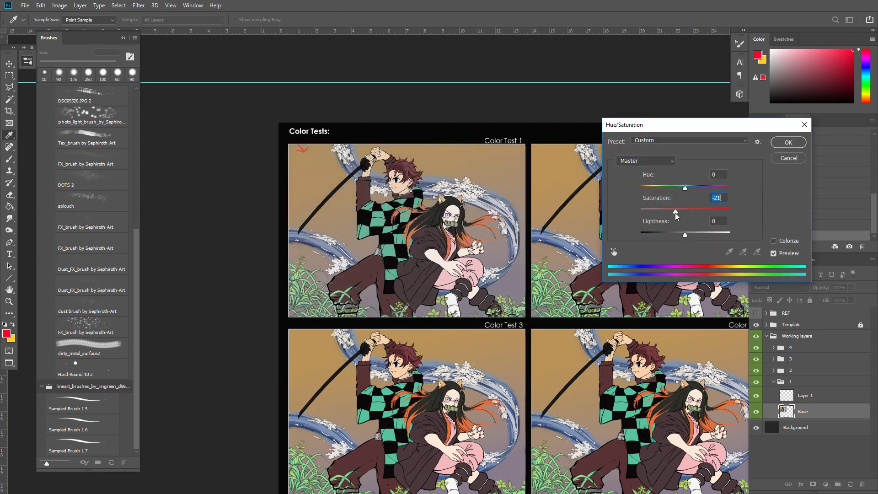
key(Return)
key(b)
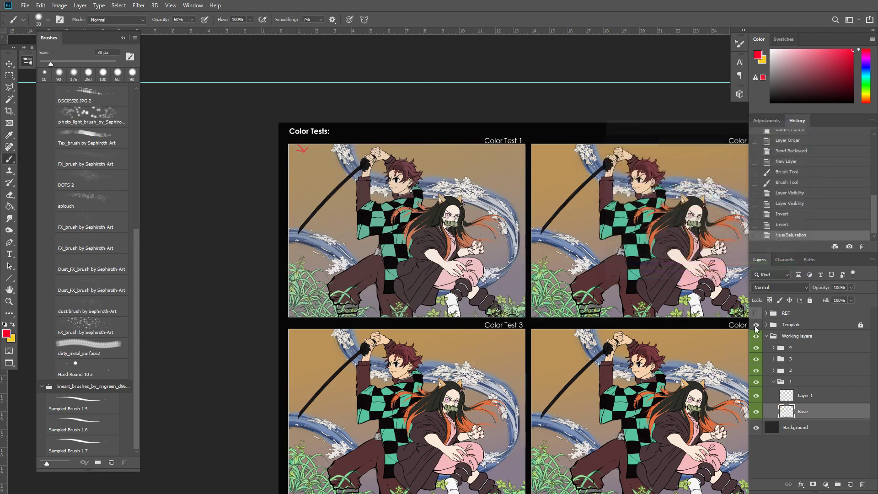
Add a new layer directly above Base in group 1 and choose a fully saturated orange brush colour
drag(596, 299, 623, 290)
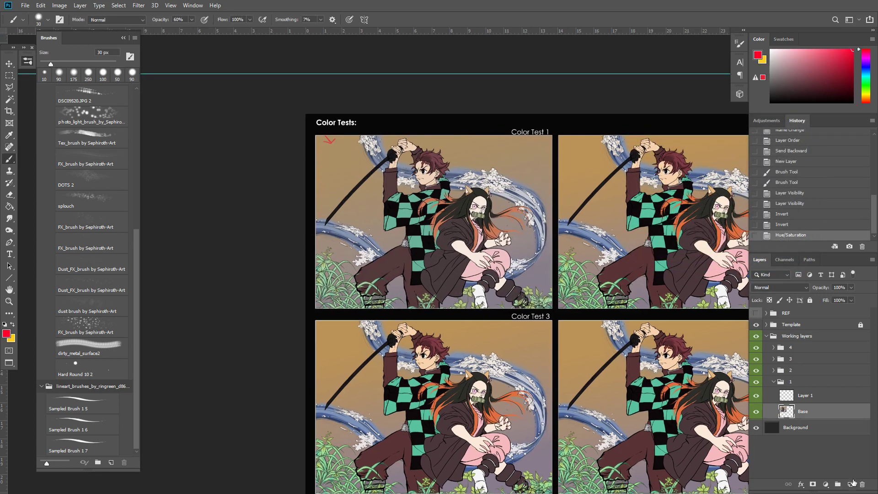
click(852, 484)
key(x)
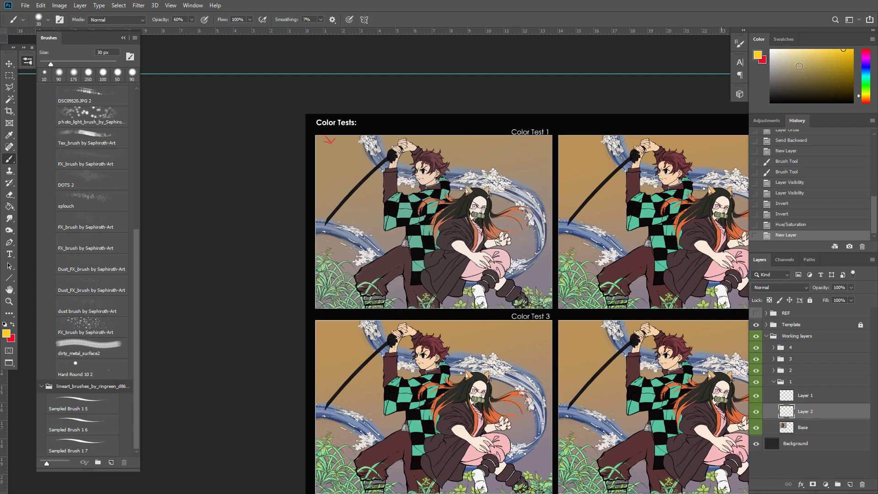
click(866, 97)
click(853, 50)
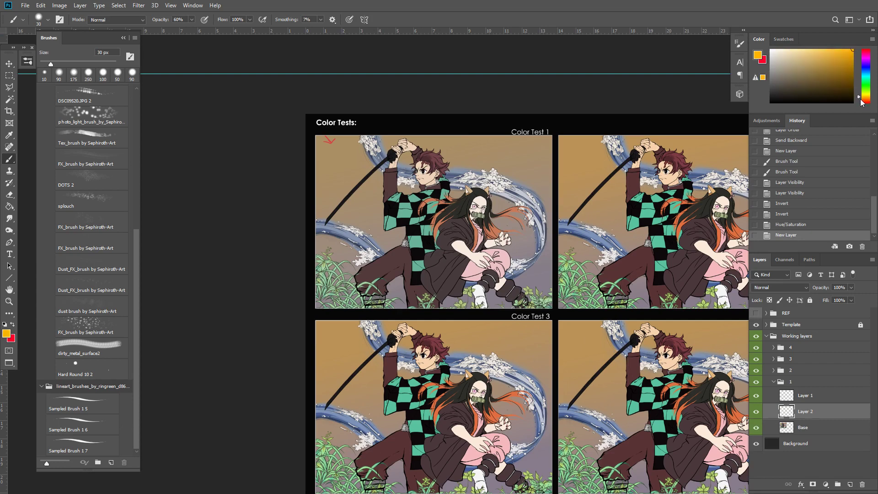
click(861, 98)
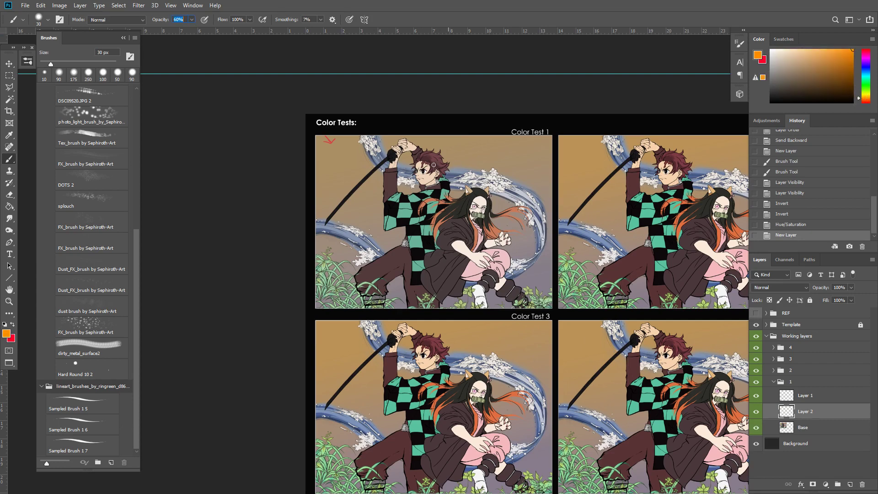
Paint orange highlights on Tanjiro's raised sleeve and hair in Color Test 1, and set the layer's blending mode to Color Dodge
mouse_move(385, 203)
mouse_down()
mouse_move(386, 178)
mouse_move(386, 204)
mouse_up()
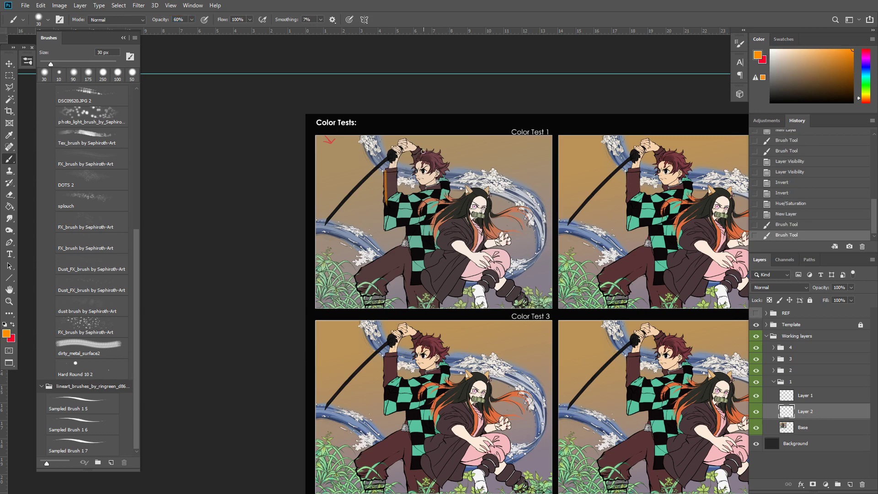
drag(424, 151, 418, 157)
drag(425, 152, 423, 155)
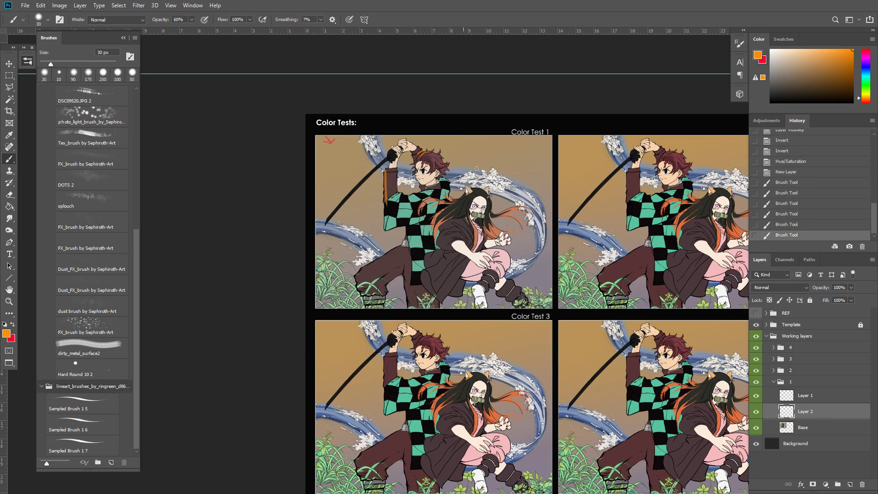
click(781, 287)
click(789, 330)
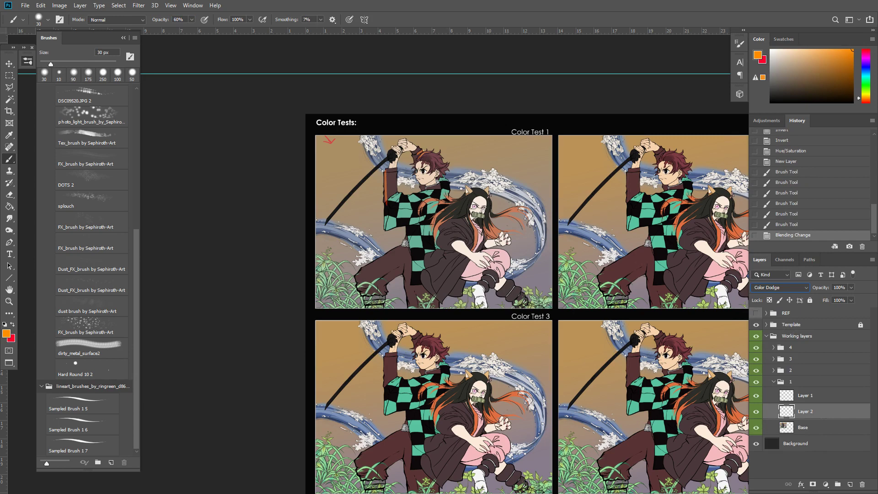
Paint more orange highlights across the top of Tanjiro's hair
drag(434, 156, 429, 153)
drag(443, 157, 434, 154)
drag(437, 156, 425, 155)
drag(441, 151, 420, 157)
Paint an orange highlight along Tanjiro's sword from the hilt down the blade
click(391, 150)
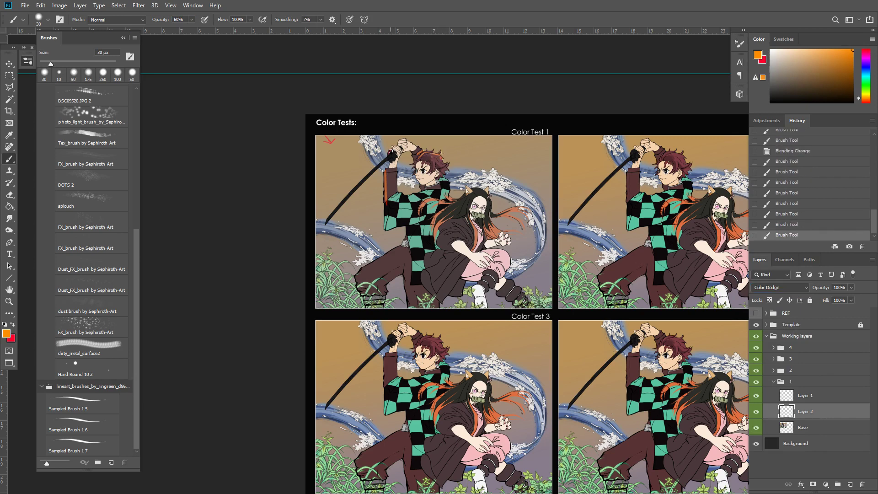
click(390, 153)
click(387, 158)
shift+click(351, 193)
shift+click(338, 205)
Smudge the orange highlight along the sword blade to blend it, and return to the Brush tool
key(r)
drag(339, 200, 330, 215)
drag(337, 207, 365, 177)
key(b)
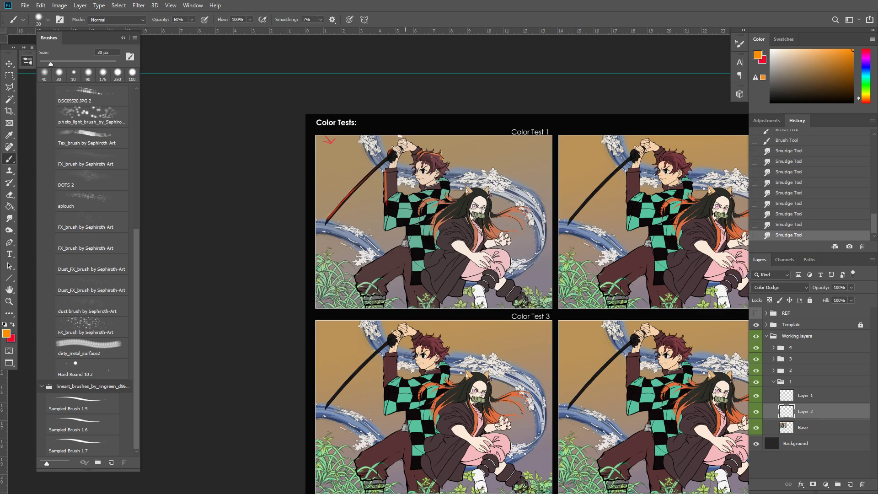
Add a highlight to Tanjiro's raised hands and enlarge the brush to 50 px
click(402, 140)
drag(403, 140, 443, 213)
key(bracketright)
key(bracketright)
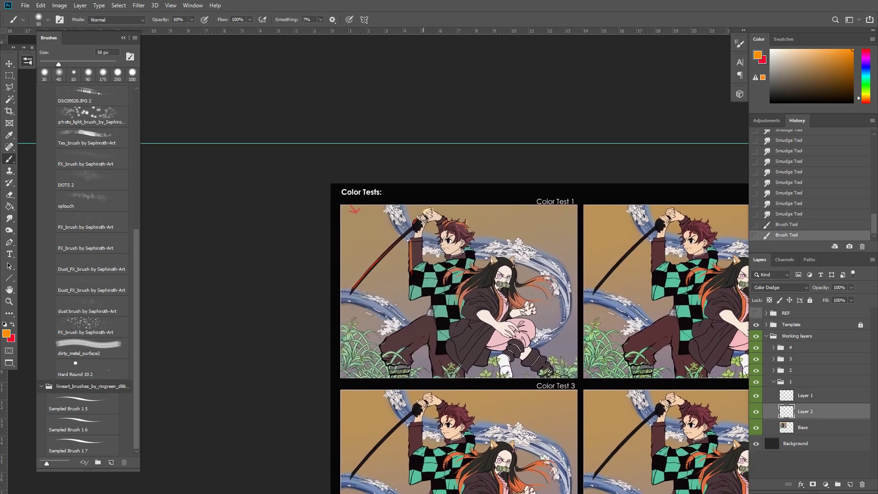
Set the foreground colour to a light tint of the orange and enlarge the brush to 60 px
key(x)
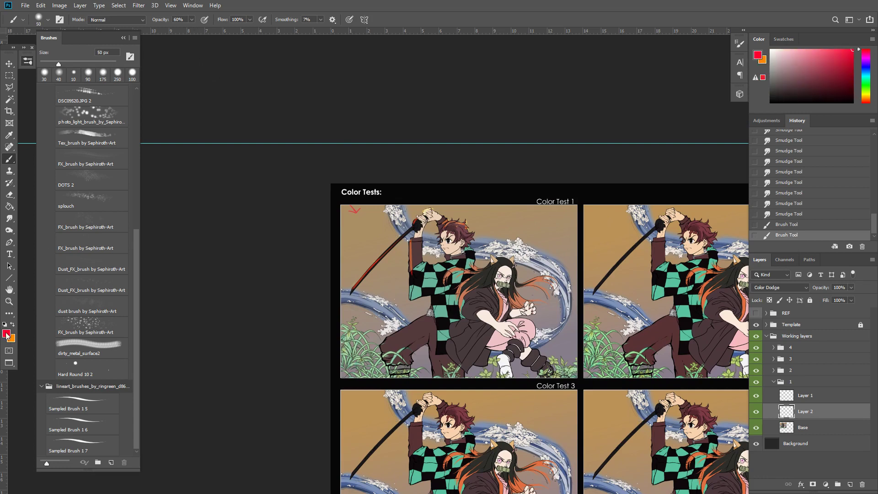
click(6, 334)
click(447, 213)
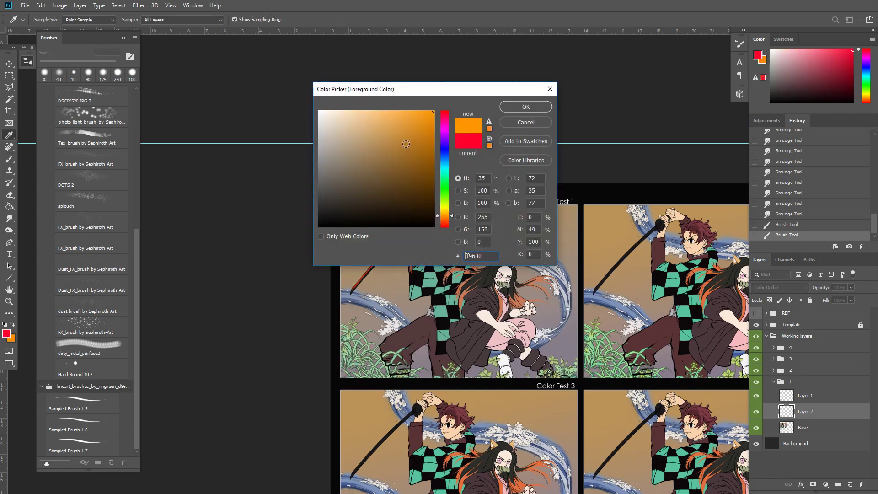
click(382, 113)
key(Return)
key(bracketright)
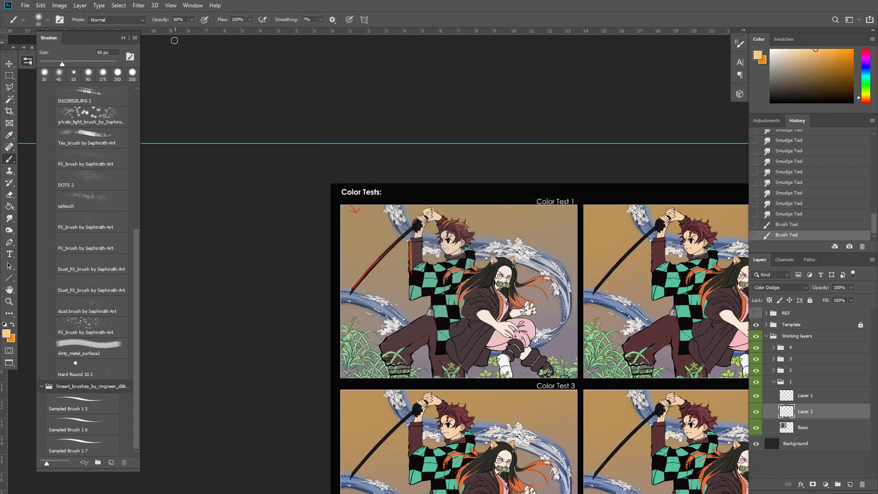
Paint light orange highlights on Tanjiro's raised hands and forearm and blend them with the Smudge tool
click(161, 20)
mouse_move(424, 221)
mouse_down()
mouse_move(420, 257)
mouse_move(413, 240)
mouse_up()
drag(416, 238, 424, 215)
key(r)
mouse_move(427, 213)
mouse_down()
mouse_move(415, 238)
mouse_move(428, 216)
mouse_up()
drag(433, 212, 414, 238)
Extend the glowing highlight down Tanjiro's raised sleeve onto the checkered haori's shoulder and smudge it
key(b)
key(r)
mouse_move(418, 233)
mouse_down()
mouse_move(411, 244)
mouse_move(420, 266)
mouse_up()
drag(422, 269, 411, 293)
key(b)
Swap back to the saturated orange and change the highlight layer's blending mode to Linear Dodge (Add)
key(x)
click(792, 287)
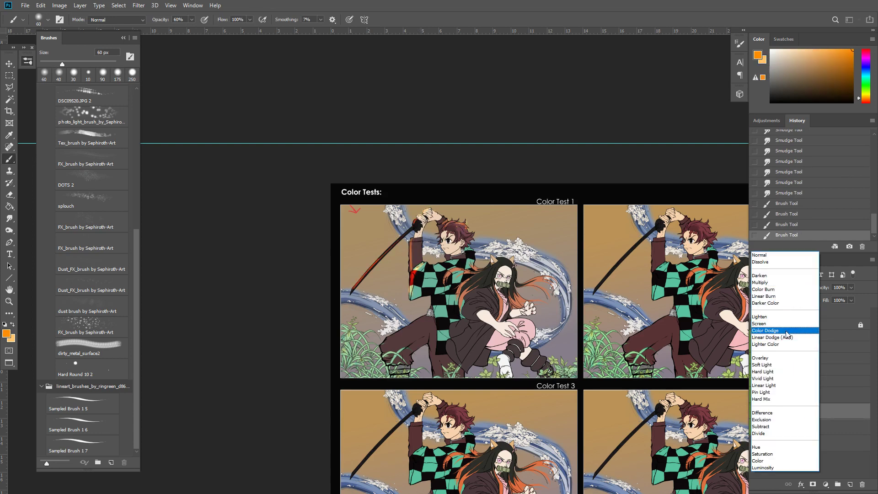
click(783, 305)
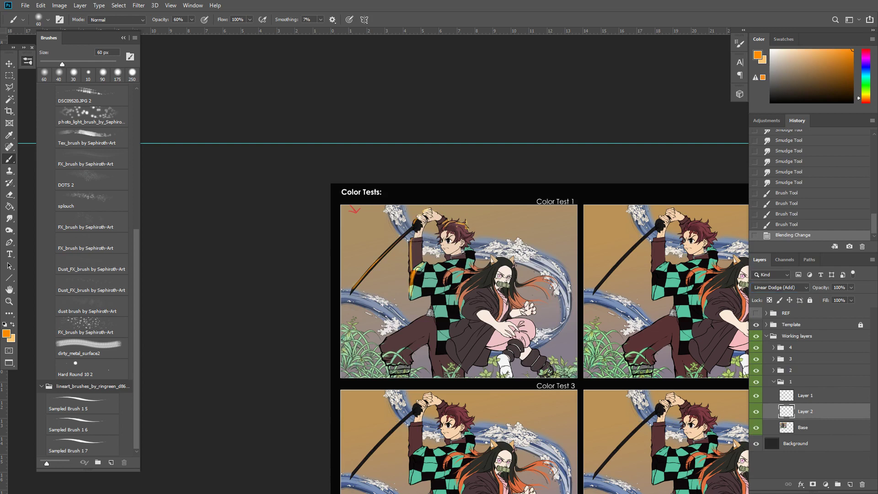
Paint more orange glow on the shoulder of Tanjiro's checkered haori in Color Test 1 and smudge it
drag(419, 270, 416, 274)
drag(424, 263, 417, 293)
key(r)
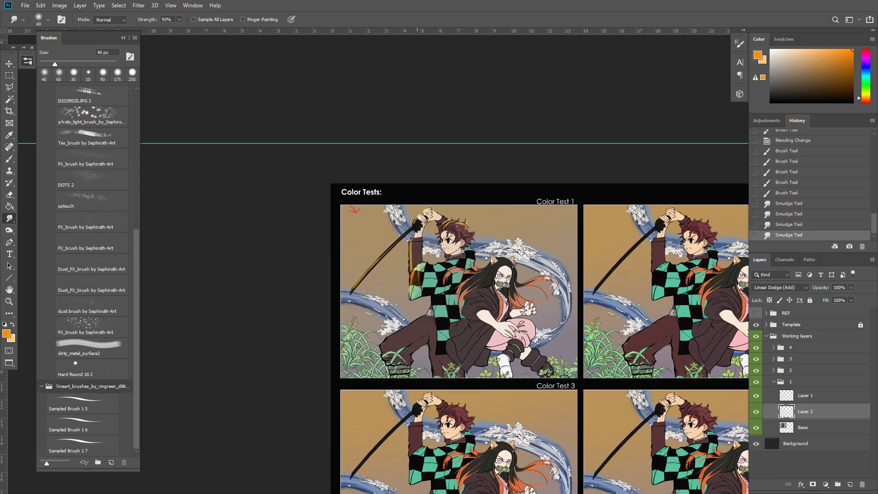
Shift the highlight layer's hue towards red-orange with a Hue/Saturation adjustment
key(ctrl+u)
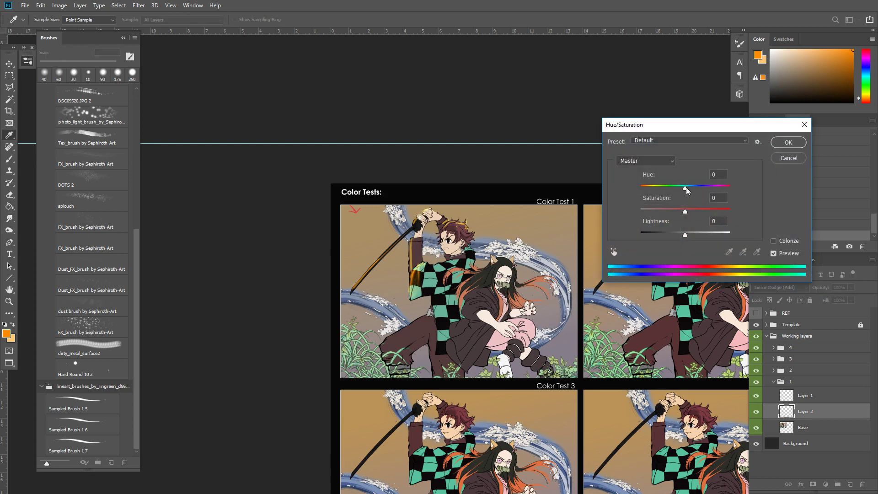
mouse_move(686, 190)
mouse_down()
mouse_move(699, 189)
mouse_move(680, 193)
mouse_up()
key(Return)
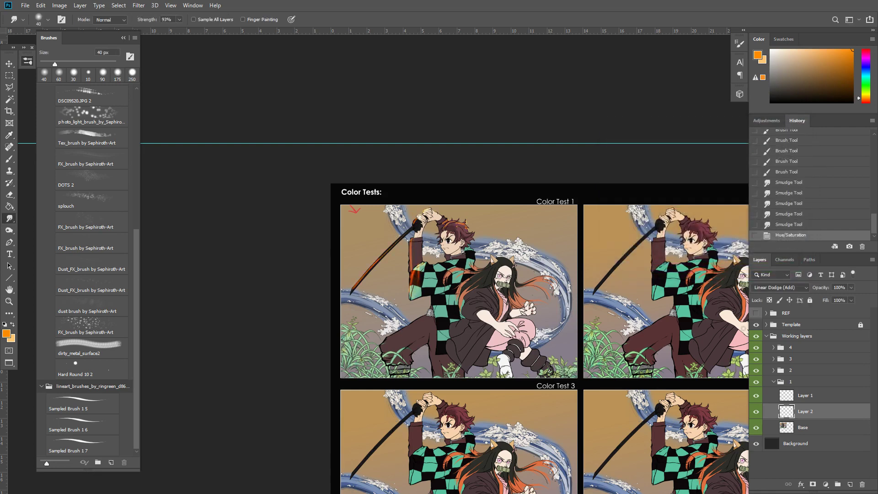
Isolate the highlight layer to sample its red-orange as the foreground colour, and show all layers again
alt+click(756, 412)
key(b)
alt+click(414, 275)
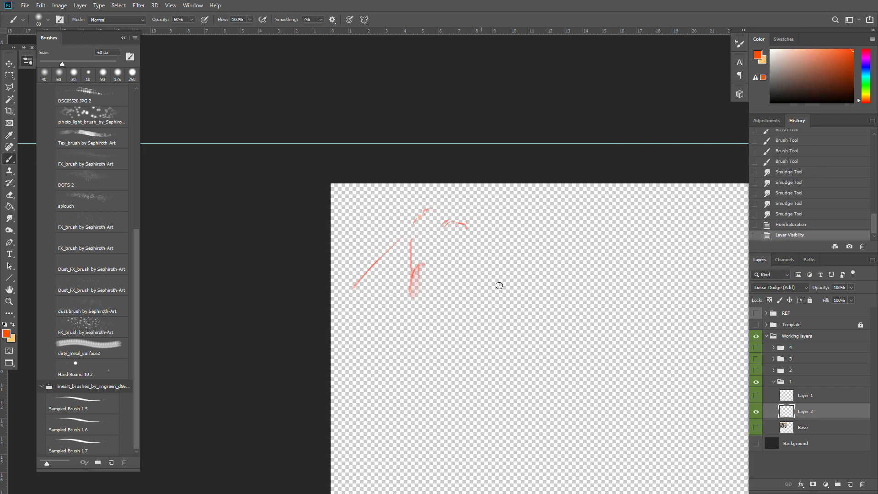
alt+click(756, 412)
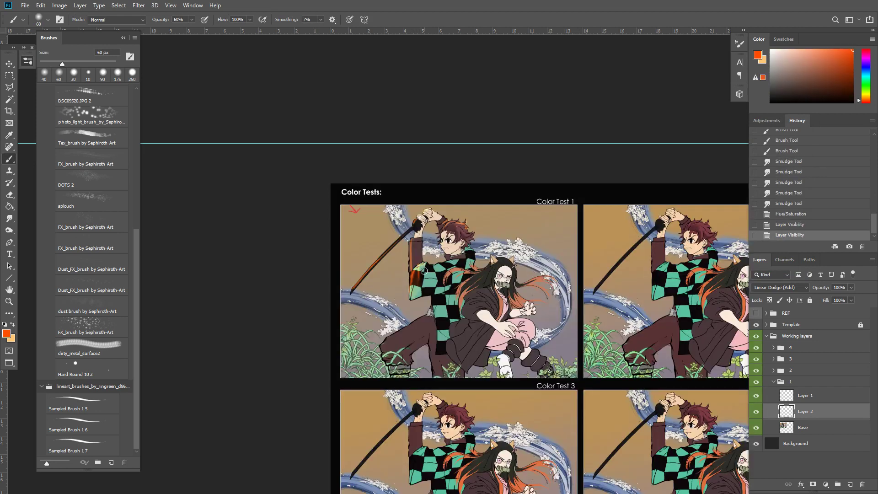
mouse_move(424, 271)
mouse_down()
mouse_move(448, 267)
mouse_move(443, 238)
mouse_up()
key(r)
key(b)
key(ctrl+z)
key(ctrl+z)
Reduce the brush to 25 px and paint thin red-orange rim light along Tanjiro's face, collar and bent leg
key([)
key([)
key([)
drag(444, 234, 443, 239)
drag(444, 235, 443, 240)
mouse_move(491, 265)
mouse_down()
mouse_move(456, 246)
mouse_move(461, 241)
mouse_up()
drag(458, 238, 460, 241)
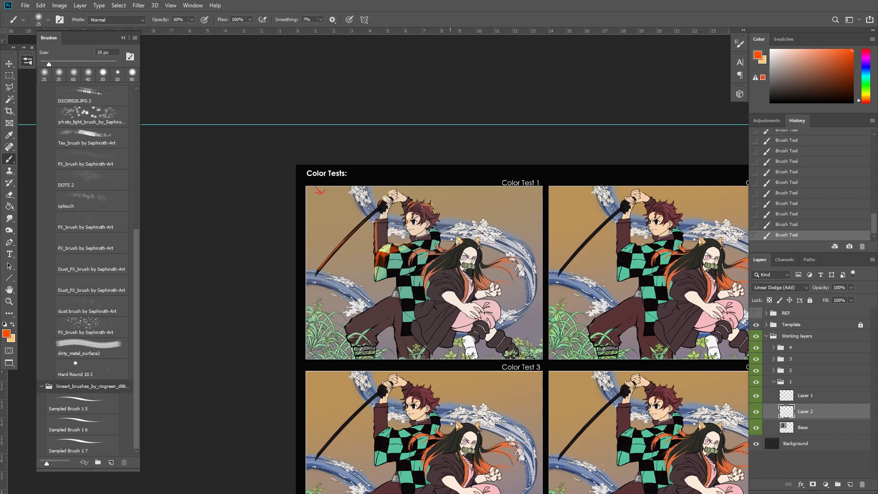
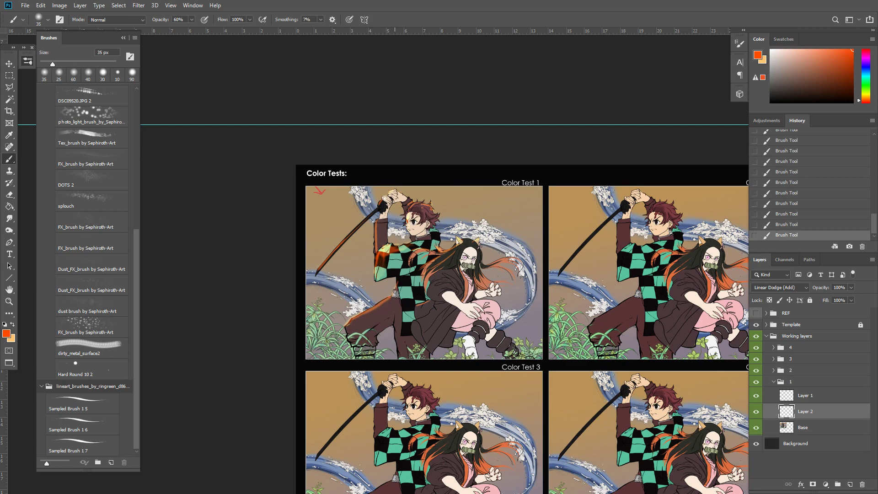
Soften the glow on Tanjiro's leg and haori with the Eraser at 41% opacity, reducing its size to 200 px
key(e)
click(401, 284)
click(365, 329)
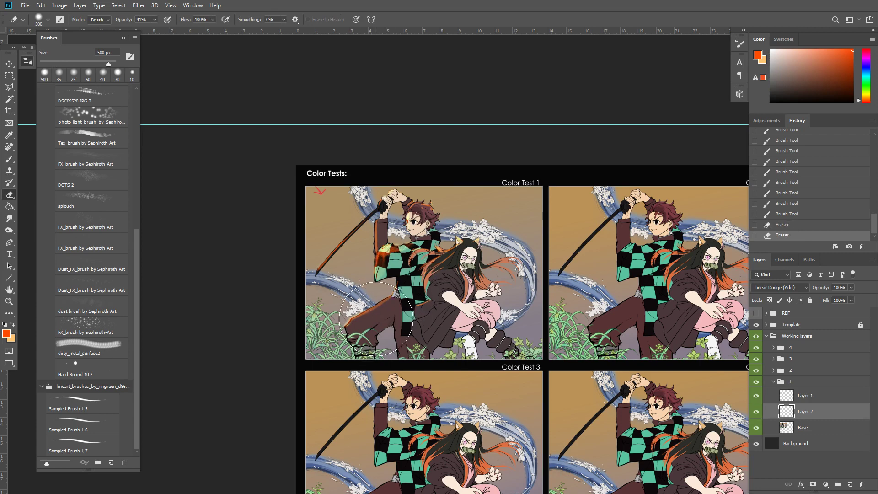
key(bracketleft)
key(bracketleft)
key(bracketleft)
key(bracketleft)
click(379, 321)
click(391, 260)
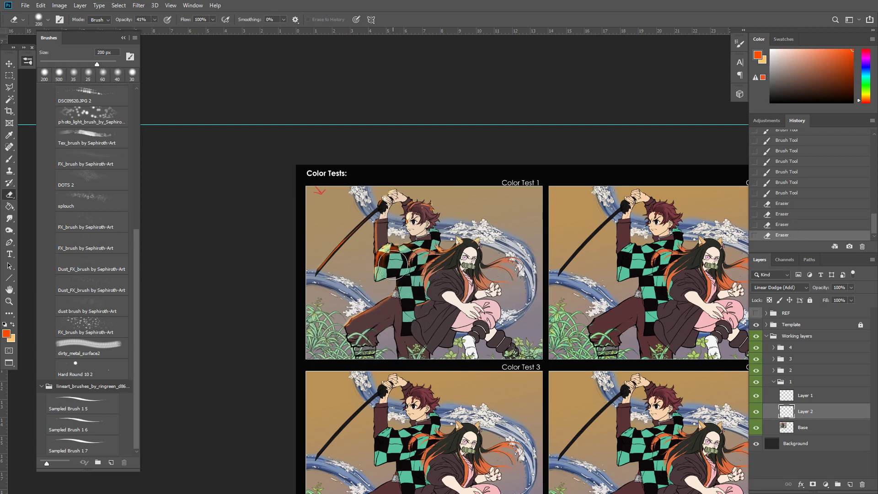
drag(415, 271, 439, 268)
Paint red-orange light along Tanjiro's raised sleeve, undoing unwanted strokes, and fade the shoulder glow with the Eraser
key(b)
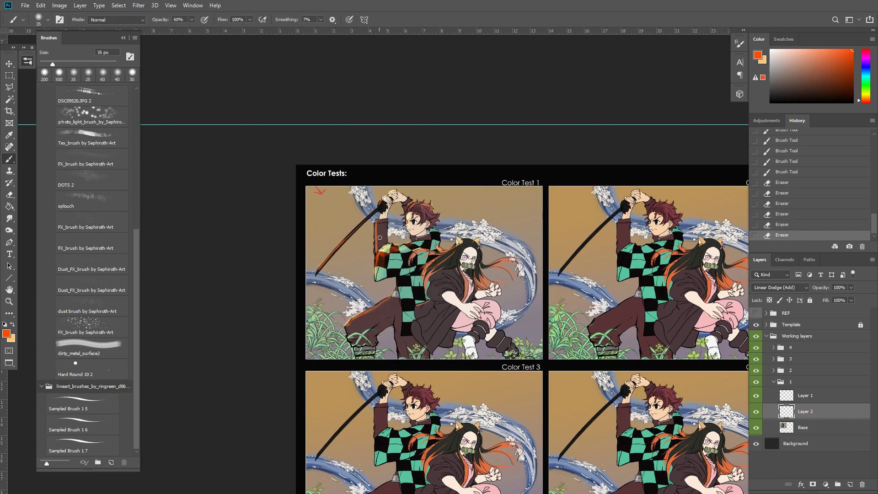
drag(379, 237, 380, 251)
key(ctrl+z)
mouse_move(378, 220)
mouse_down()
mouse_move(373, 256)
mouse_move(390, 247)
mouse_move(394, 256)
mouse_up()
key(ctrl+z)
key(e)
drag(396, 250, 397, 261)
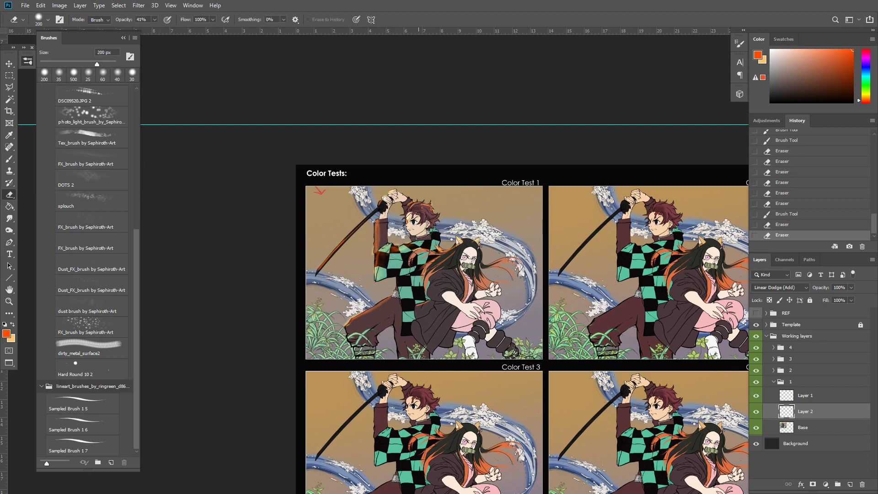
Add red-orange light to Tanjiro's face, raised hands and forearm, and soften the strokes with the Eraser
key(b)
key(b)
mouse_move(412, 224)
mouse_down()
mouse_move(413, 236)
mouse_move(413, 228)
mouse_up()
key(e)
mouse_move(412, 227)
mouse_down()
mouse_move(415, 238)
mouse_move(413, 229)
mouse_up()
key(b)
drag(391, 195, 388, 205)
drag(390, 198, 379, 234)
key(e)
drag(412, 233, 387, 236)
Enlarge the brush and paint a broad orange glow down the back of Nezuko's kimono
key(b)
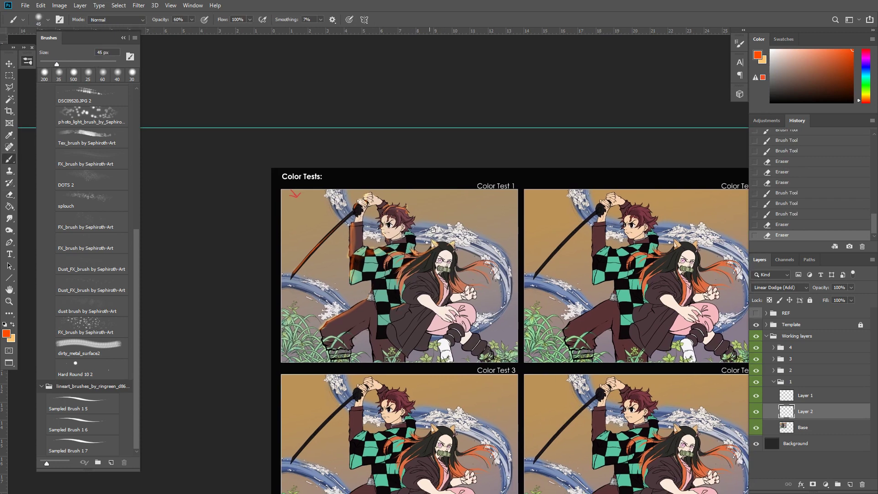
key(bracketright)
key(bracketright)
key(bracketright)
key(bracketright)
key(bracketright)
mouse_move(413, 278)
mouse_down()
mouse_move(398, 306)
mouse_move(396, 346)
mouse_move(426, 325)
mouse_up()
Reduce the brush to 50 px and dab orange highlights on Nezuko's arm and leg wraps
key(bracketright)
key(bracketright)
key(bracketright)
key(bracketleft)
key(bracketleft)
key(bracketleft)
key(bracketleft)
key(bracketleft)
key(bracketleft)
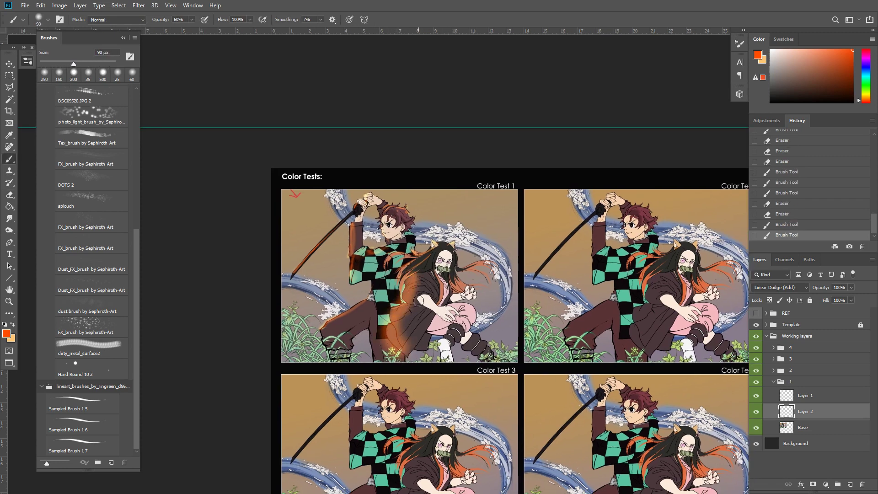
key(bracketleft)
key(bracketleft)
click(420, 296)
click(430, 308)
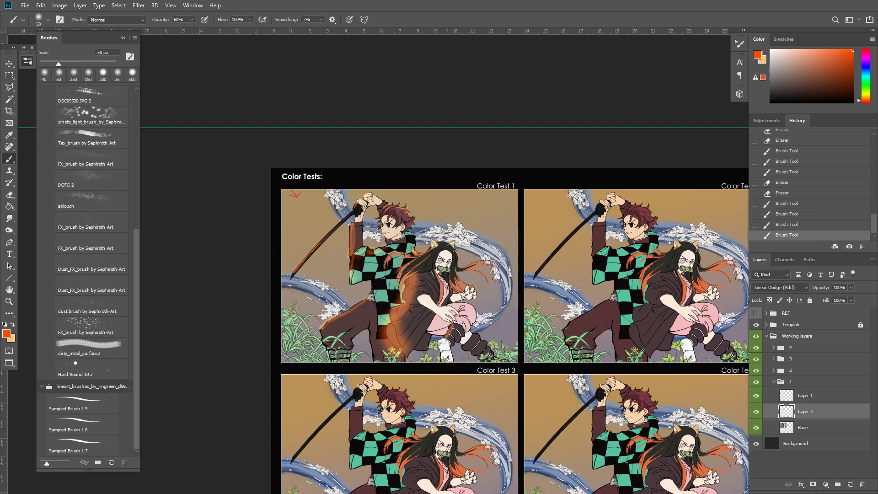
click(465, 340)
drag(465, 347, 469, 343)
drag(441, 350, 439, 342)
Erase most of the broad glow over Nezuko's back and the lower part of her kimono
key(e)
drag(418, 284, 405, 357)
mouse_move(402, 353)
mouse_down()
mouse_move(390, 333)
mouse_move(375, 333)
mouse_move(387, 352)
mouse_move(382, 317)
mouse_up()
drag(420, 285, 412, 296)
drag(400, 343, 404, 366)
Reduce the brush to 30 px and paint thin orange rim light along Nezuko's shoulder, sleeve and kimono edge
key(b)
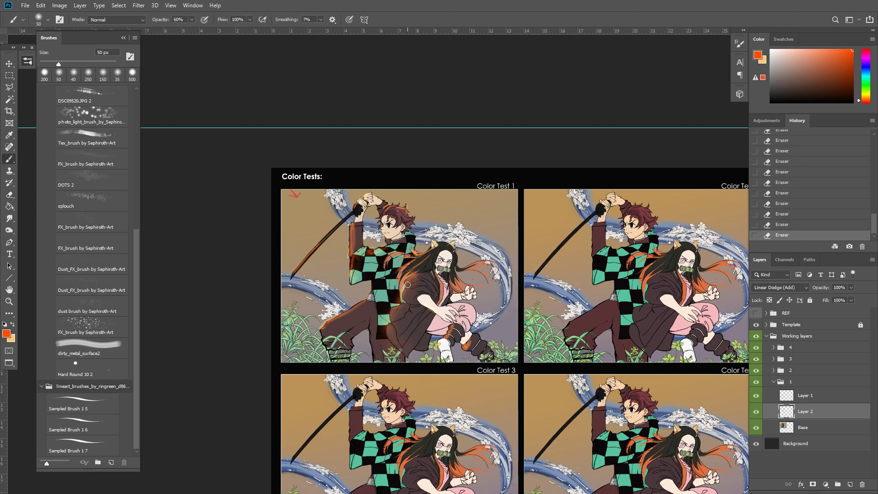
key(bracketleft)
key(bracketleft)
drag(423, 286, 414, 286)
drag(415, 285, 411, 281)
drag(408, 282, 415, 276)
mouse_move(414, 276)
mouse_down()
mouse_move(390, 325)
mouse_move(416, 308)
mouse_move(396, 333)
mouse_up()
Soften the rim light on the lower part of Nezuko's kimono with the Eraser
key(e)
drag(398, 320, 396, 343)
drag(405, 323, 392, 339)
key(b)
key(e)
mouse_move(399, 339)
mouse_down()
mouse_move(411, 357)
mouse_move(342, 331)
mouse_move(336, 341)
mouse_move(313, 341)
mouse_move(301, 322)
mouse_up()
Paint small orange accents on the grass and white blossoms, undoing and redoing the last strokes to compare
key(b)
drag(301, 322, 293, 317)
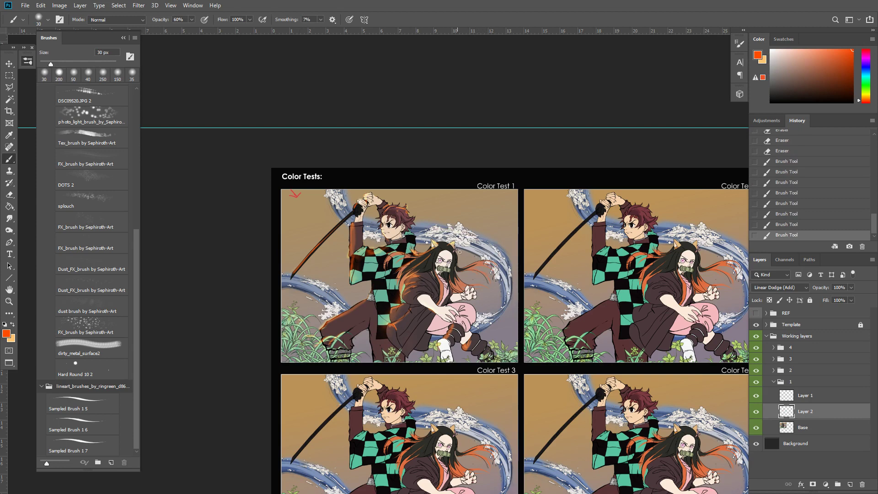
drag(438, 226, 436, 227)
mouse_move(441, 226)
mouse_down()
mouse_move(430, 231)
mouse_move(453, 225)
mouse_up()
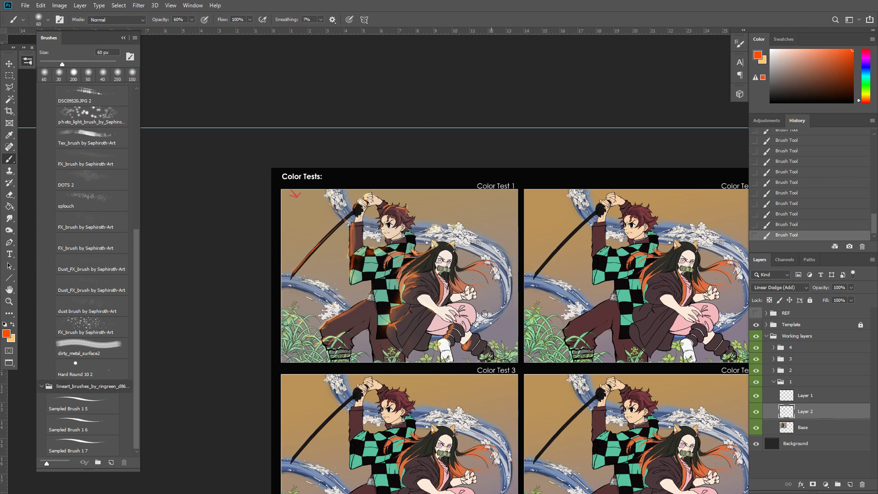
key(ctrl+z)
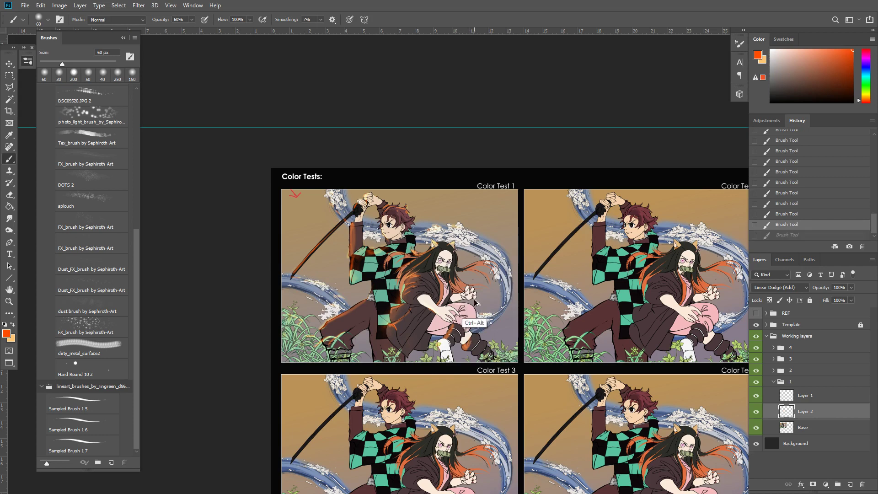
key(ctrl+z)
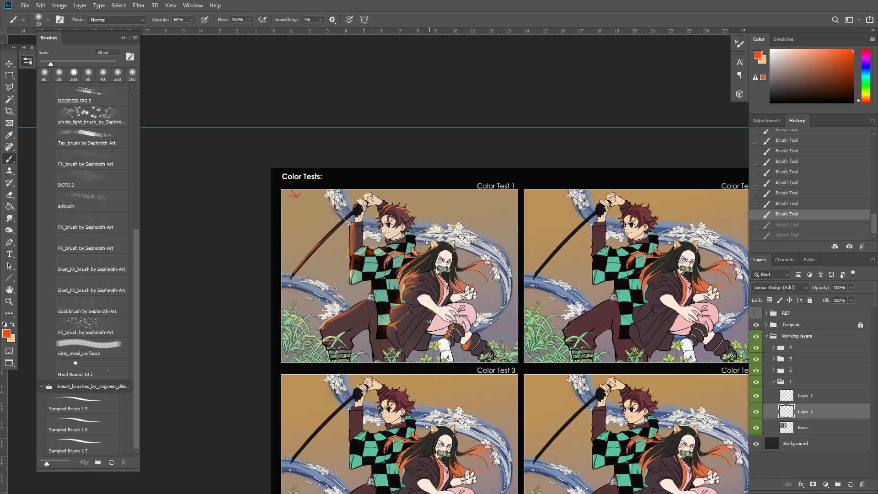
key(ctrl+shift+z)
key(ctrl+shift+z)
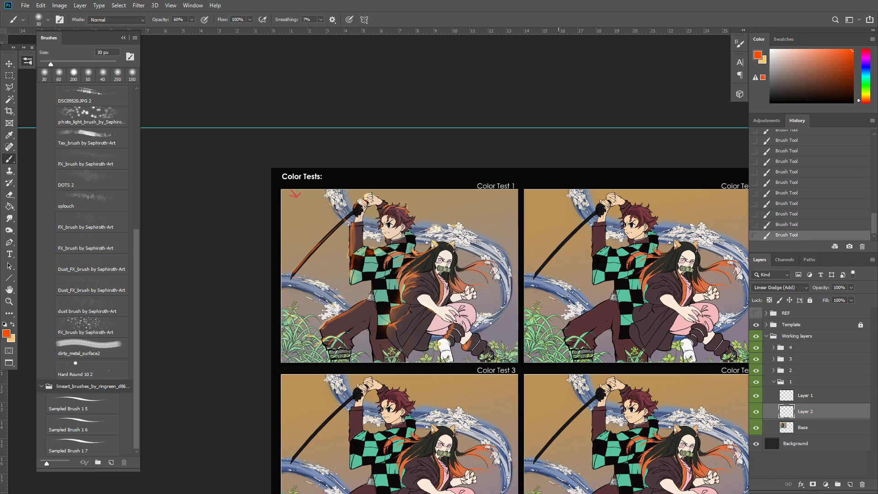
Rename the highlight layer to Light
double_click(808, 411)
text(Light)
key(Return)
Brush more orange light onto Nezuko's hair and the blossoms around the water swirl, fading it with the Eraser
drag(411, 268, 460, 274)
mouse_move(480, 239)
mouse_down()
mouse_move(491, 240)
mouse_move(437, 230)
mouse_up()
key(e)
drag(433, 230, 429, 228)
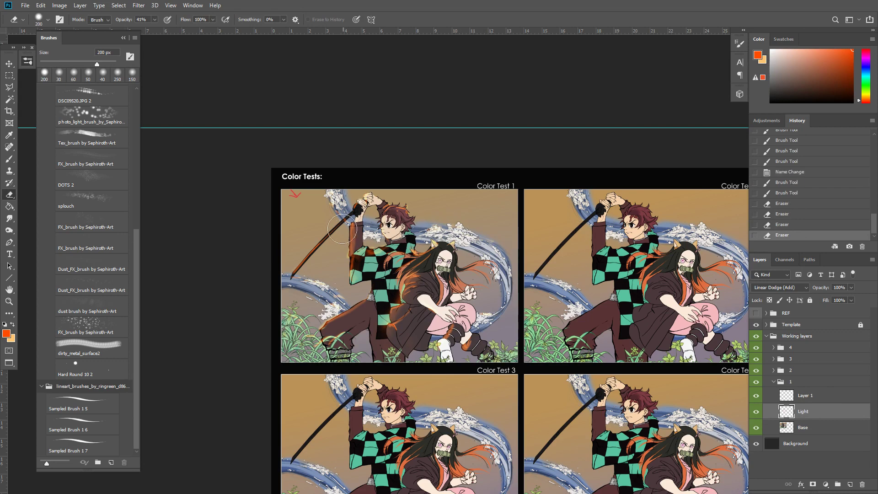
mouse_move(342, 229)
mouse_down()
mouse_move(322, 219)
mouse_move(339, 215)
mouse_up()
key(b)
mouse_move(337, 211)
mouse_down()
mouse_move(333, 193)
mouse_move(341, 217)
mouse_move(306, 197)
mouse_up()
key(e)
Rename Layer 1 to Shadow and place it below the Light layer
double_click(808, 398)
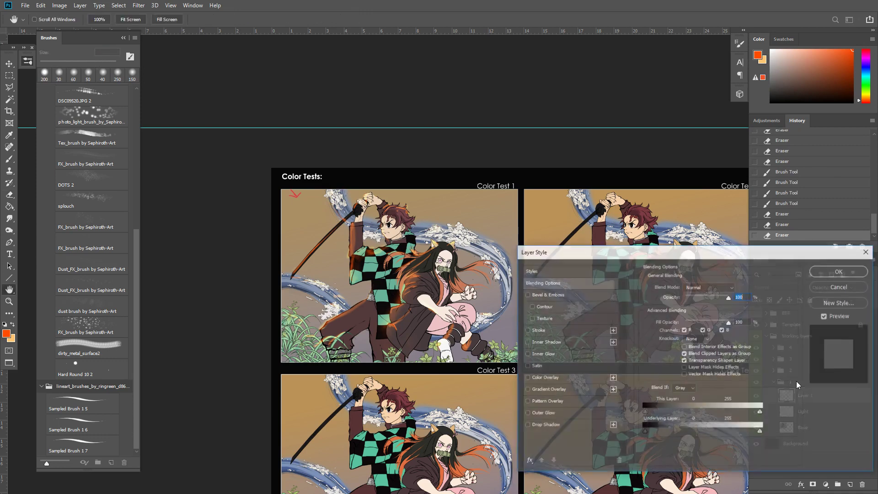
key(Escape)
double_click(807, 395)
text(Shad)
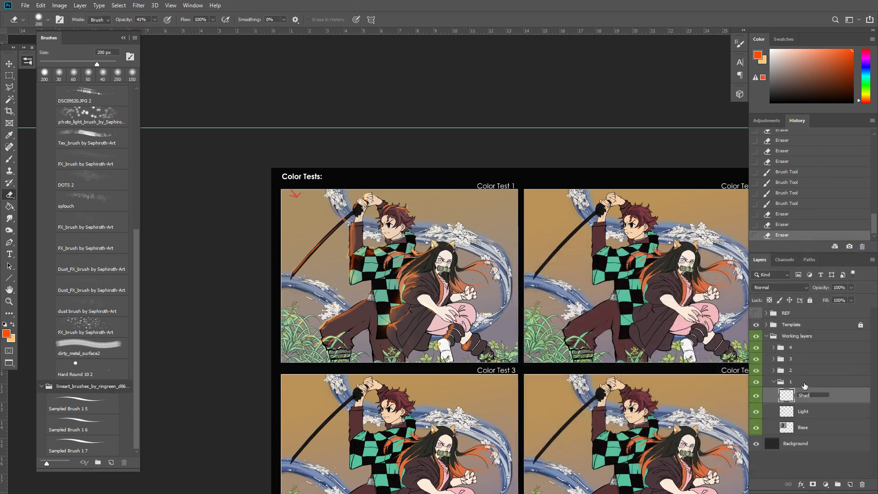
text(ow)
key(Return)
drag(805, 412, 810, 415)
Pick a dark greyish blue as the foreground colour and paint a shadow stroke across Tanjiro's haori
key(b)
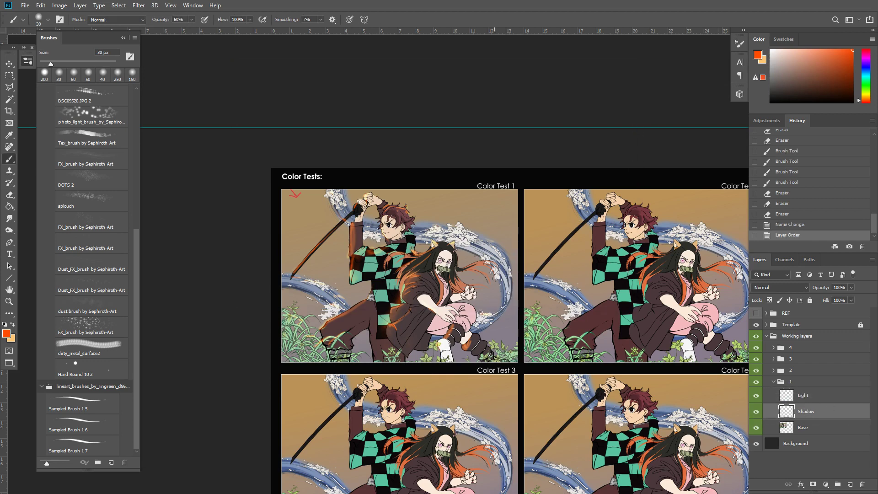
key(x)
alt+click(378, 229)
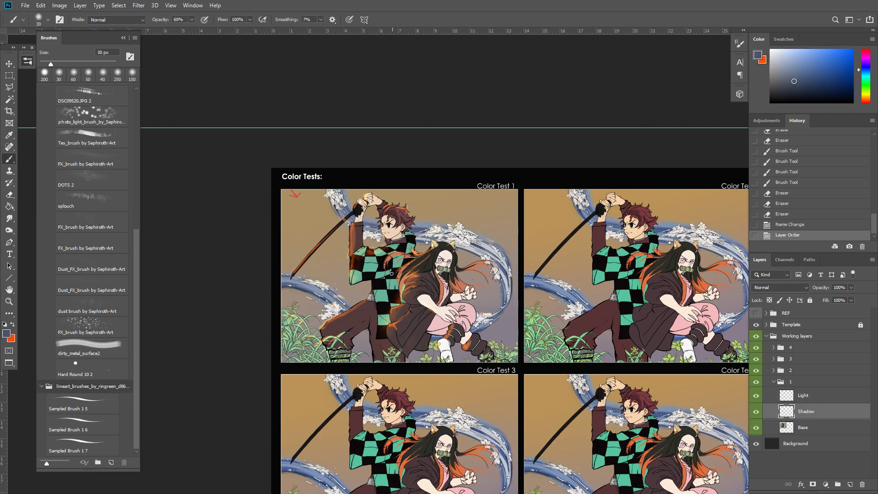
drag(362, 252, 404, 244)
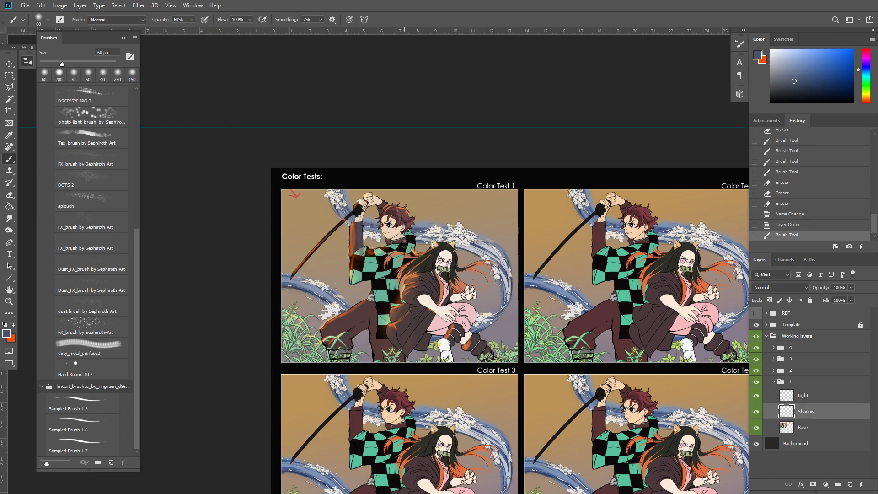
Try the Multiply blending mode on the Shadow layer and return it to Normal
click(797, 286)
click(783, 286)
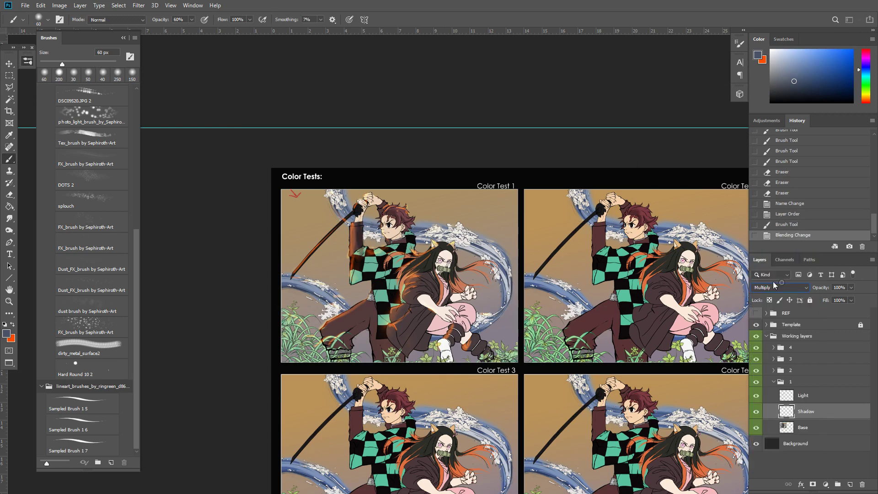
click(771, 289)
click(771, 254)
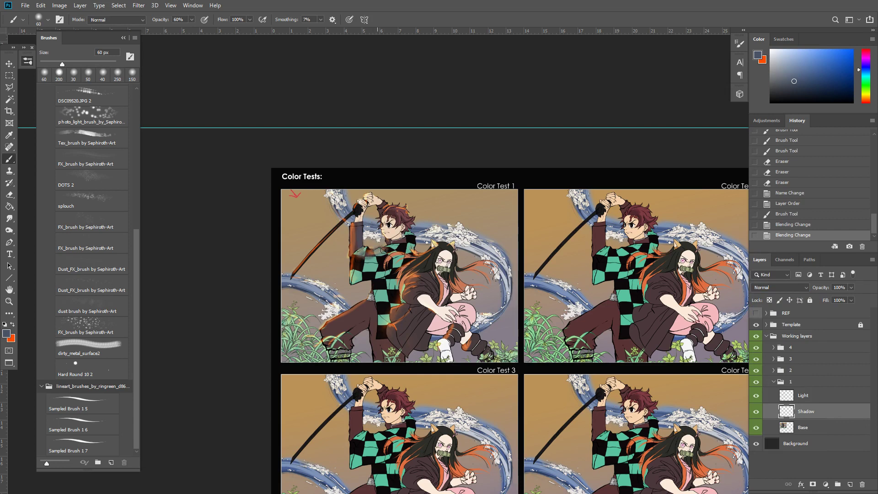
Erase the excess greyish-blue shadow from Tanjiro's haori and paint shadow over his face and hair
mouse_move(384, 250)
mouse_down()
mouse_move(415, 246)
mouse_move(372, 257)
mouse_up()
key(e)
drag(372, 258, 363, 262)
drag(366, 265, 380, 255)
drag(377, 257, 384, 252)
drag(382, 252, 396, 234)
key(b)
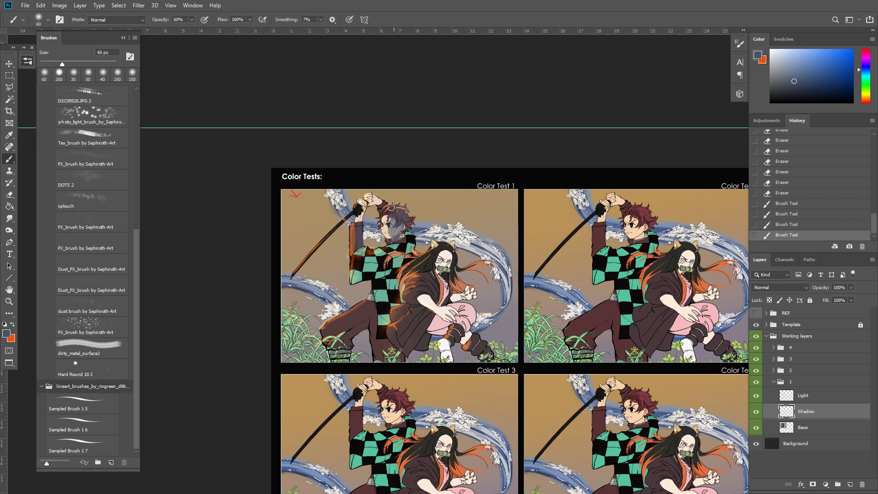
drag(391, 207, 387, 204)
Set the Shadow layer's blending mode to Darken and its opacity to 64%
click(796, 287)
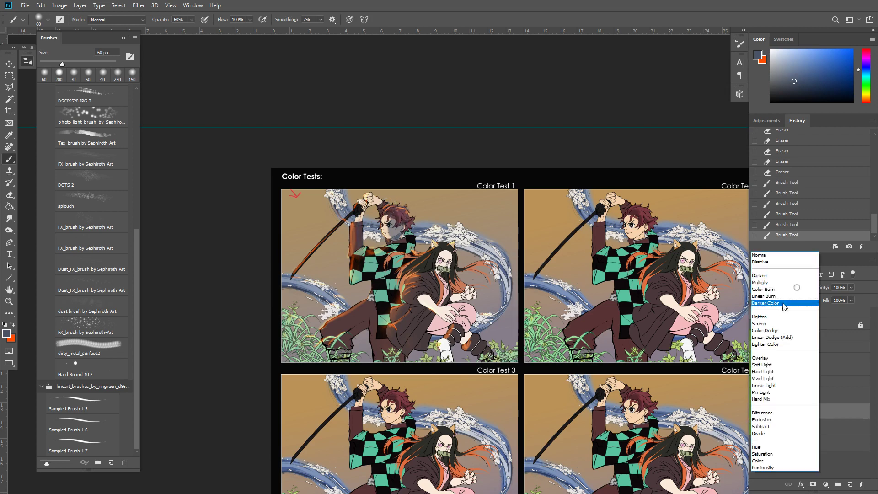
click(777, 276)
drag(823, 287, 798, 288)
Enlarge the brush to 100 px and paint shadow over Tanjiro's upper body and trousers and Nezuko's kimono
drag(403, 235, 408, 231)
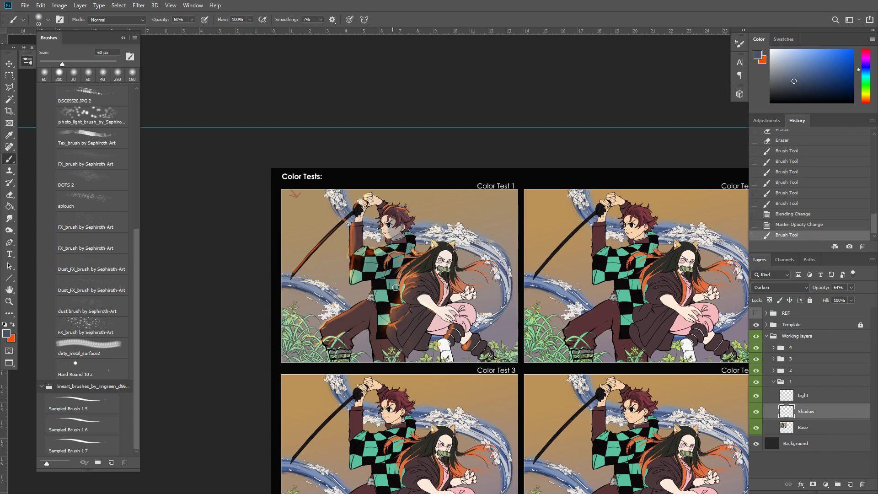
key(bracketright)
key(bracketright)
key(bracketright)
drag(381, 313, 361, 326)
key(bracketright)
mouse_move(366, 316)
mouse_down()
mouse_move(355, 325)
mouse_move(383, 343)
mouse_up()
drag(412, 316, 423, 327)
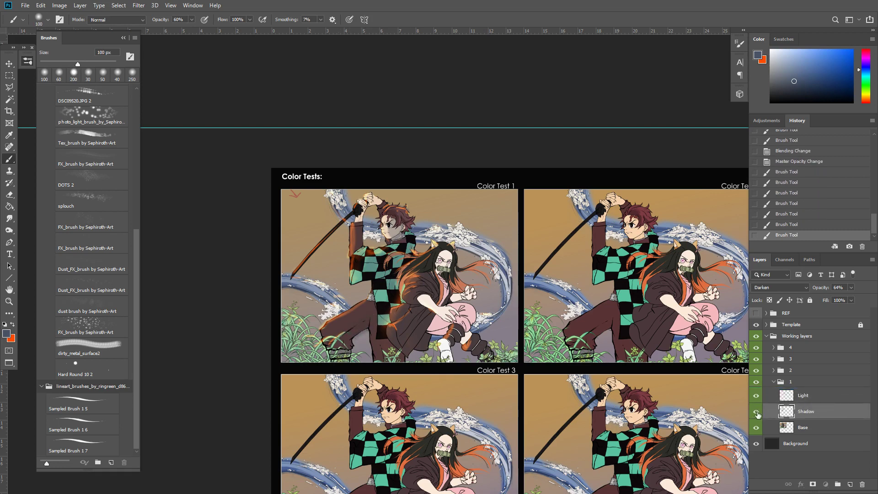
Toggle the Shadow layer's visibility to compare, and deepen the shadow on Tanjiro's trousers and Nezuko's kimono
click(757, 413)
click(757, 412)
drag(371, 319, 355, 327)
drag(364, 321, 348, 331)
drag(389, 327, 400, 338)
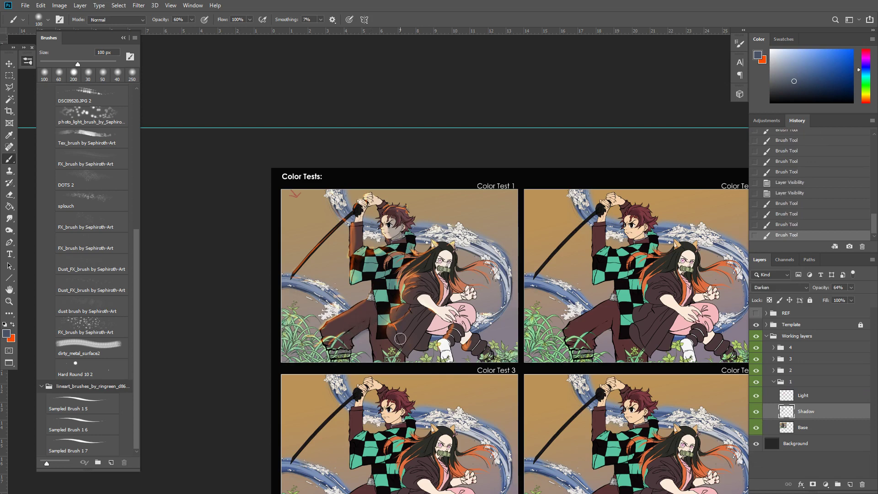
Change the Shadow layer's blending mode to Multiply
click(780, 287)
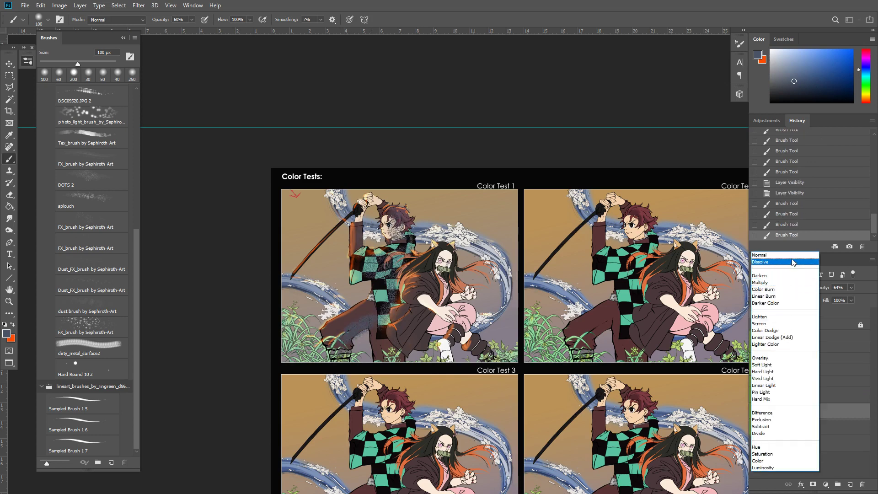
click(769, 282)
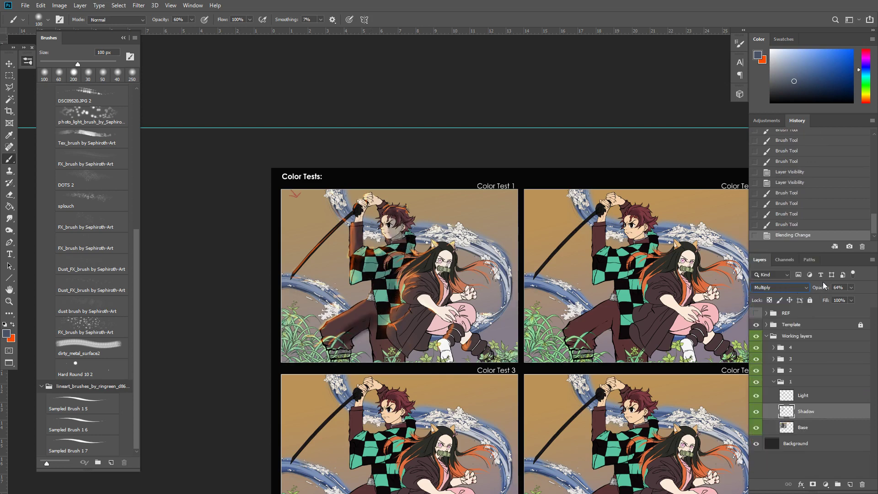
Lower the Shadow layer's opacity to 39% and paint shadow along Tanjiro's lower trousers and the hem of Nezuko's kimono
drag(823, 287, 809, 291)
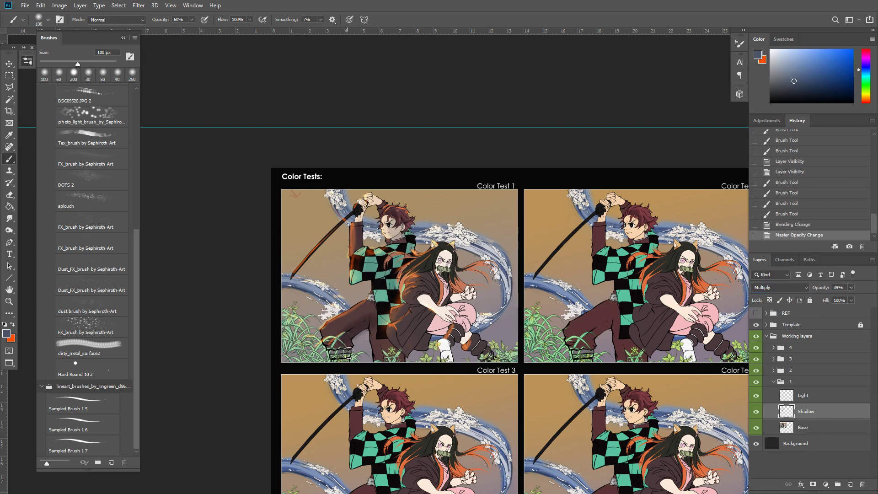
drag(349, 353, 348, 359)
mouse_move(348, 355)
mouse_down()
mouse_move(345, 364)
mouse_move(363, 341)
mouse_move(395, 361)
mouse_up()
drag(399, 352, 408, 362)
drag(399, 346, 402, 353)
mouse_move(400, 339)
mouse_down()
mouse_move(409, 350)
mouse_move(417, 342)
mouse_up()
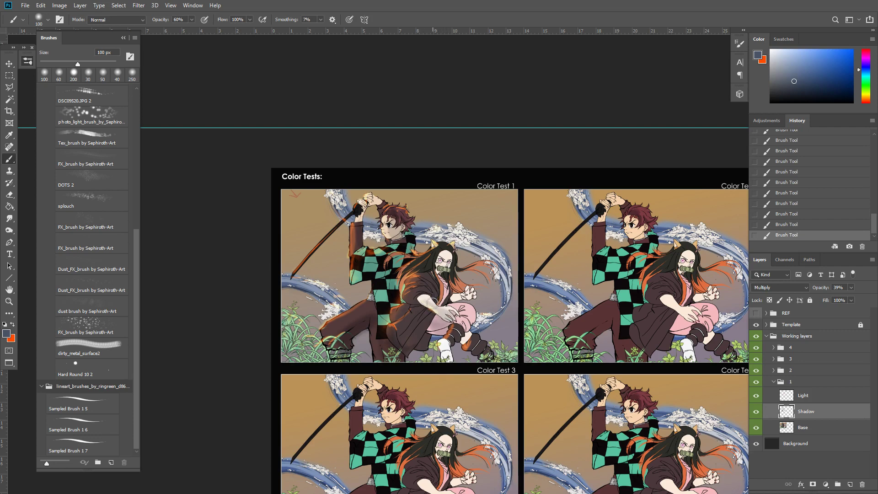
Alternately paint and erase shadow on Nezuko's pink-clad leg and forearm to shape the shaded areas
key(e)
click(441, 318)
click(469, 326)
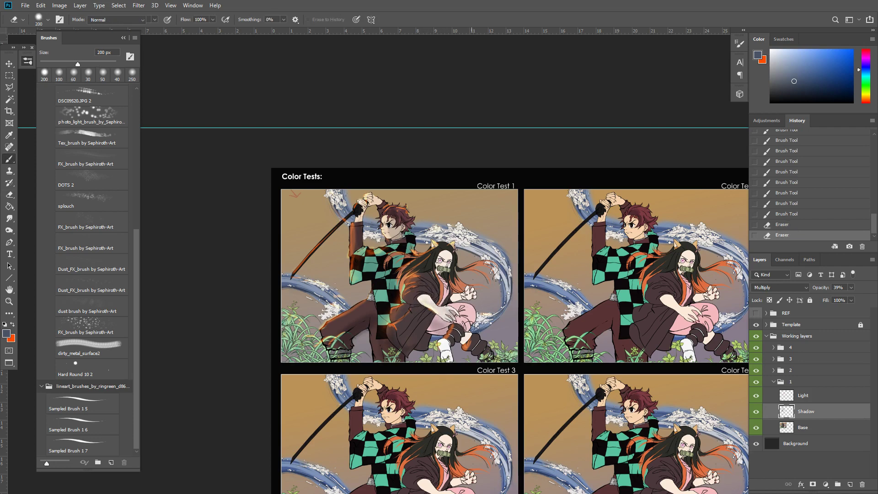
key(b)
mouse_move(471, 336)
mouse_down()
mouse_move(480, 350)
mouse_move(449, 357)
mouse_move(473, 313)
mouse_move(468, 305)
mouse_move(440, 321)
mouse_up()
key(e)
click(474, 308)
click(473, 310)
click(460, 311)
drag(442, 320, 443, 320)
drag(446, 318, 428, 335)
key(b)
drag(428, 334, 439, 324)
Smudge the shadow edges around Nezuko's lower hand and knee
key(e)
key(r)
drag(435, 321, 434, 324)
drag(433, 326, 436, 322)
drag(434, 327, 437, 322)
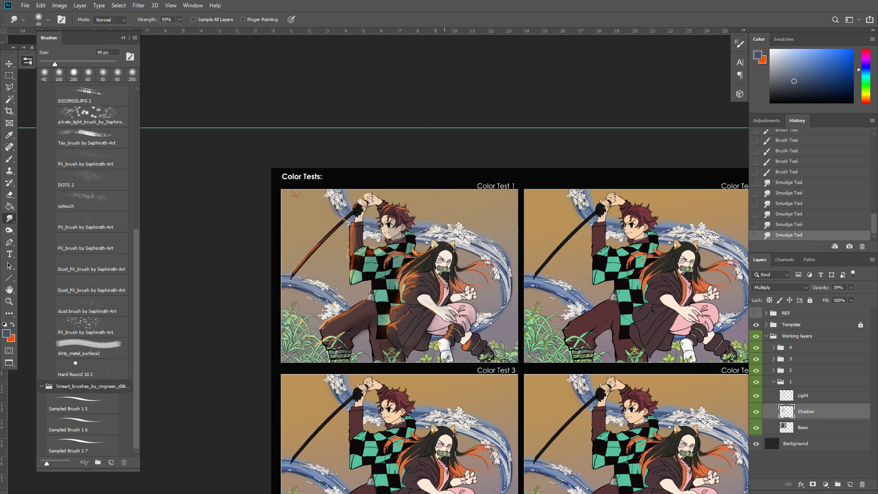
Paint shadow over Nezuko's face and flowing hair, and erase the excess with the 200 px eraser
key(b)
drag(447, 255, 456, 271)
mouse_move(462, 286)
mouse_down()
mouse_move(459, 272)
mouse_move(478, 259)
mouse_move(470, 271)
mouse_move(470, 262)
mouse_up()
key(e)
mouse_move(467, 261)
mouse_down()
mouse_move(483, 260)
mouse_move(466, 266)
mouse_up()
key(b)
drag(468, 260, 433, 274)
mouse_move(435, 258)
mouse_down()
mouse_move(430, 293)
mouse_move(441, 246)
mouse_move(450, 247)
mouse_move(432, 248)
mouse_move(450, 269)
mouse_up()
key(e)
drag(453, 263, 451, 269)
drag(454, 263, 453, 268)
drag(454, 268, 421, 255)
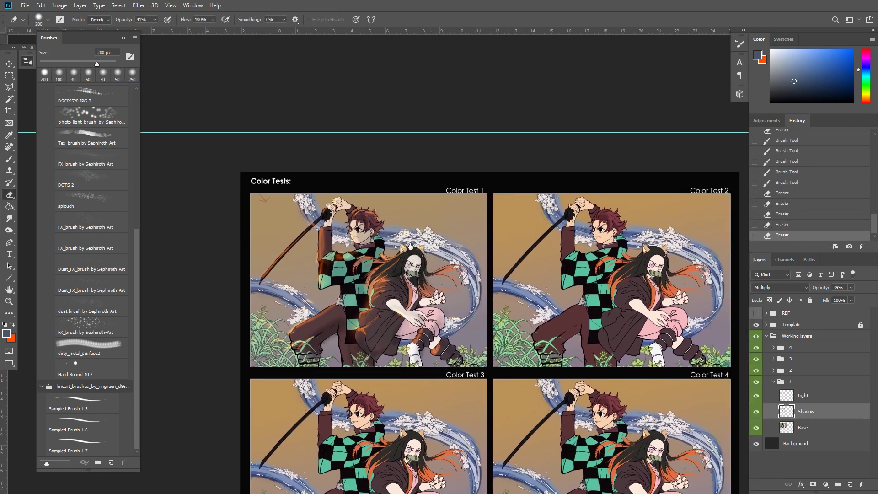
Brush shadow onto the water swirl beside Nezuko's hair, and toggle the Light layer's visibility to compare
key(b)
click(446, 247)
scroll(458, 247, down, 2)
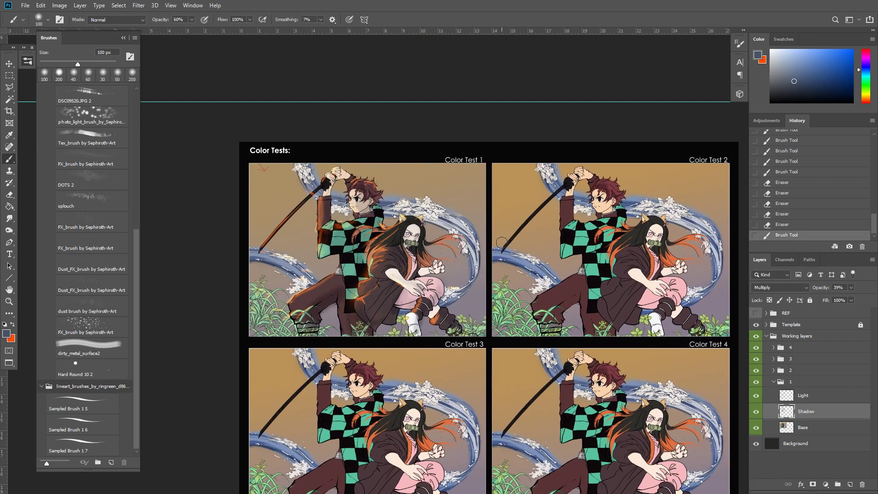
click(456, 231)
click(450, 229)
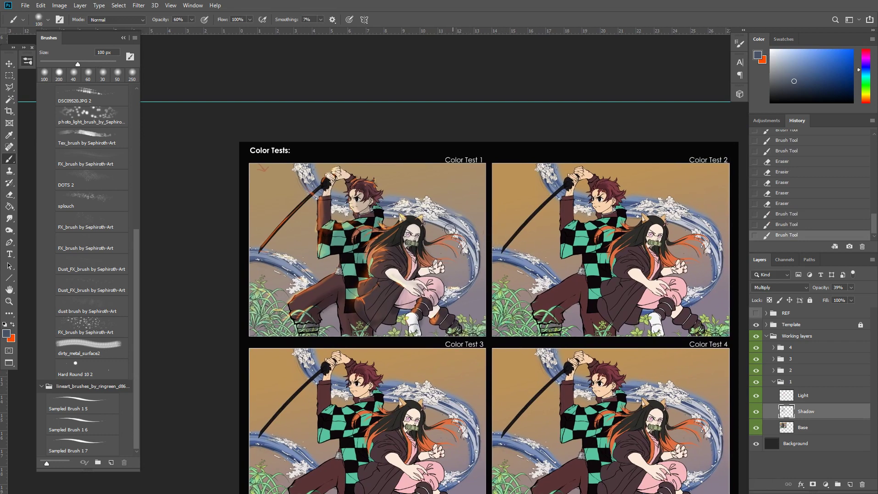
drag(444, 226, 456, 234)
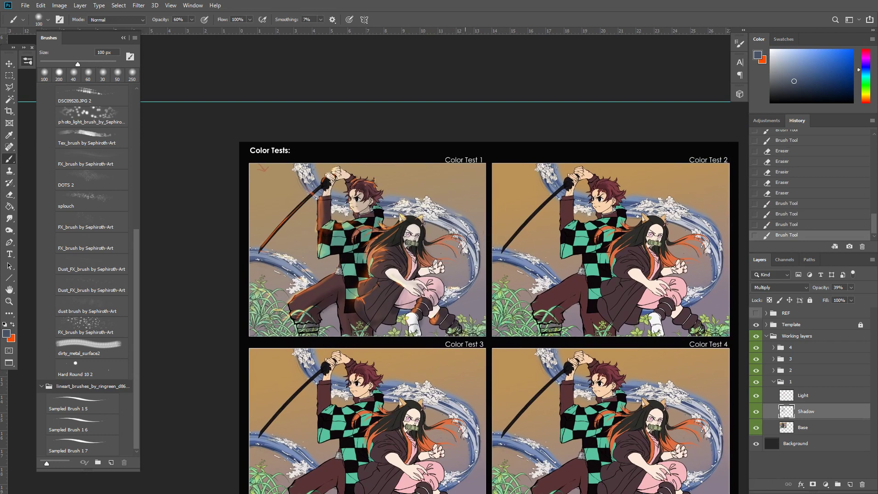
click(756, 396)
click(756, 396)
Erase excess shadow around Nezuko's raised hand and knee, and smudge the shadow near her lower forearm
key(e)
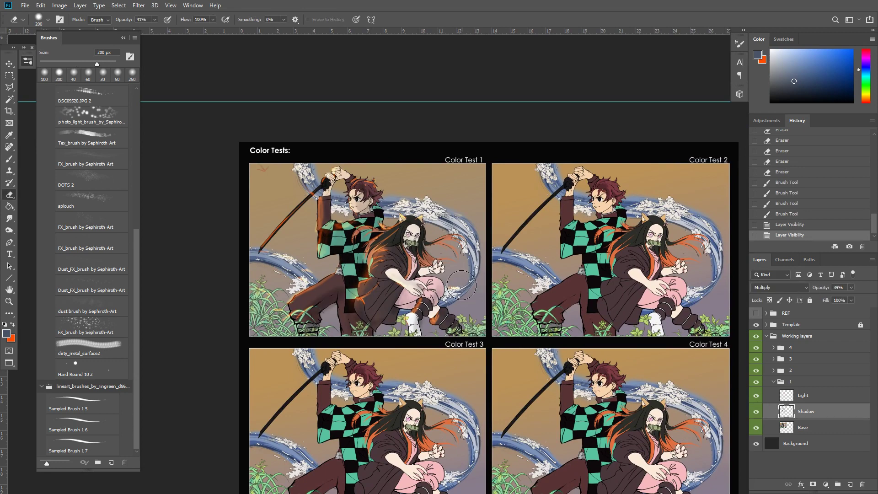
drag(436, 278, 429, 280)
drag(430, 276, 447, 287)
key(r)
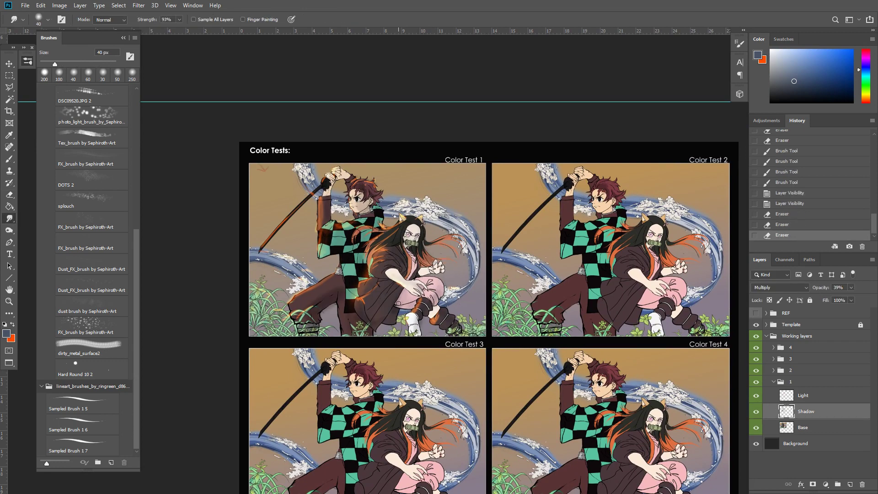
drag(397, 302, 401, 305)
scroll(400, 306, up, 1)
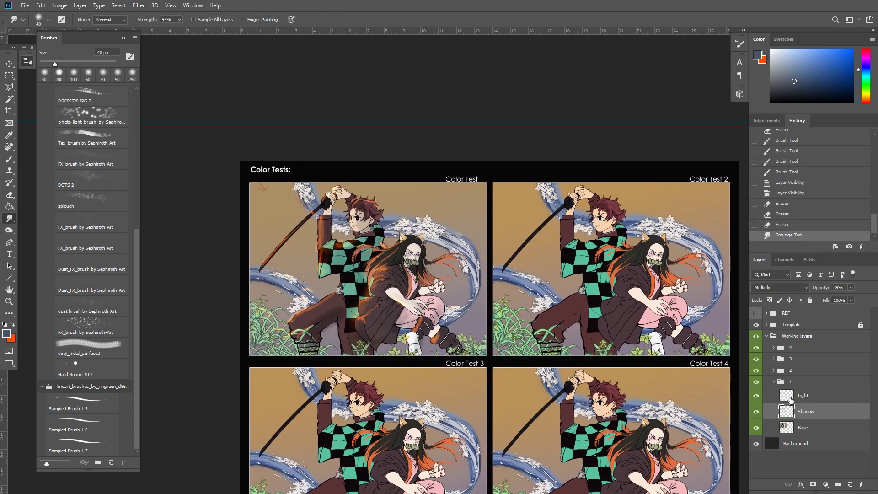
Add a layer above Light and brush a soft orange glow into Color Test 1's upper-left corner at 1300 px
click(777, 401)
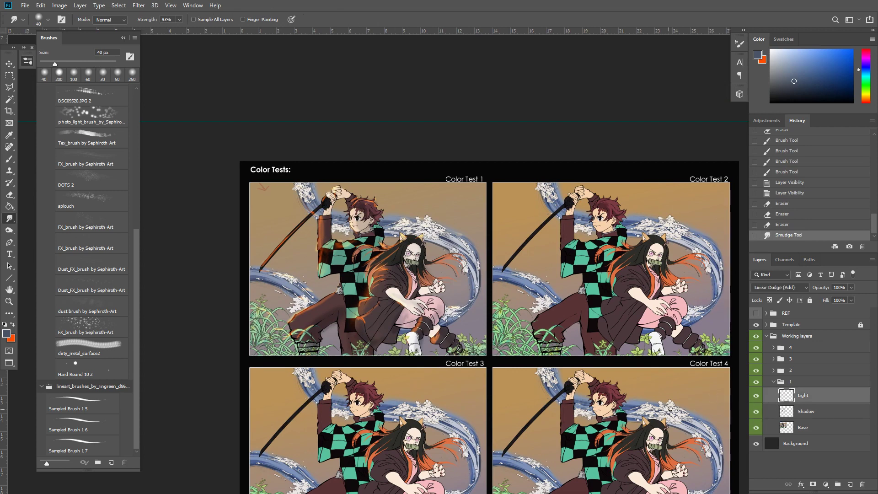
click(850, 486)
key(b)
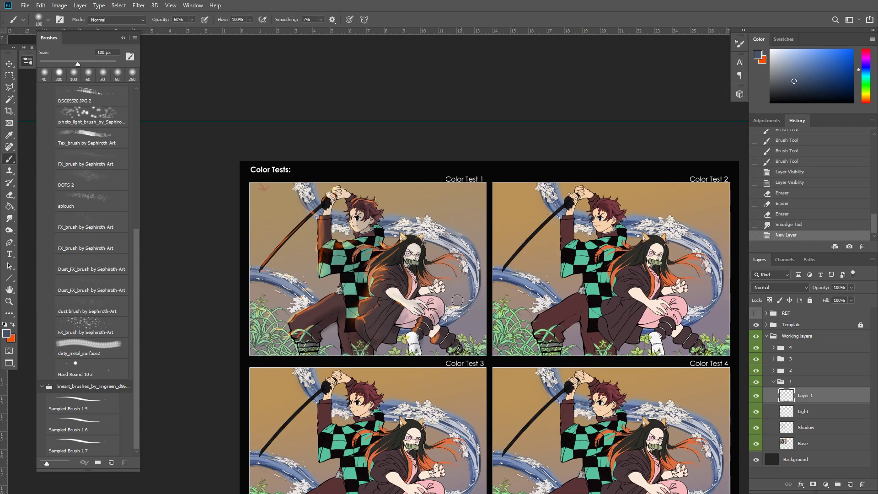
key(x)
key(bracketright)
key(bracketright)
key(bracketright)
key(bracketright)
key(bracketright)
key(bracketright)
key(bracketright)
key(bracketright)
key(bracketright)
key(bracketright)
key(bracketright)
key(bracketright)
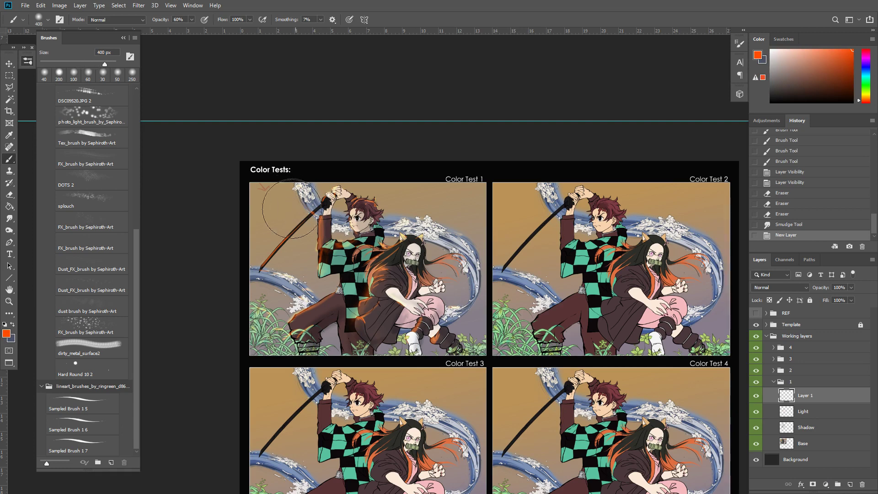
mouse_move(283, 210)
mouse_down()
mouse_move(299, 196)
mouse_move(296, 171)
mouse_up()
key(ctrl+z)
drag(298, 170, 322, 165)
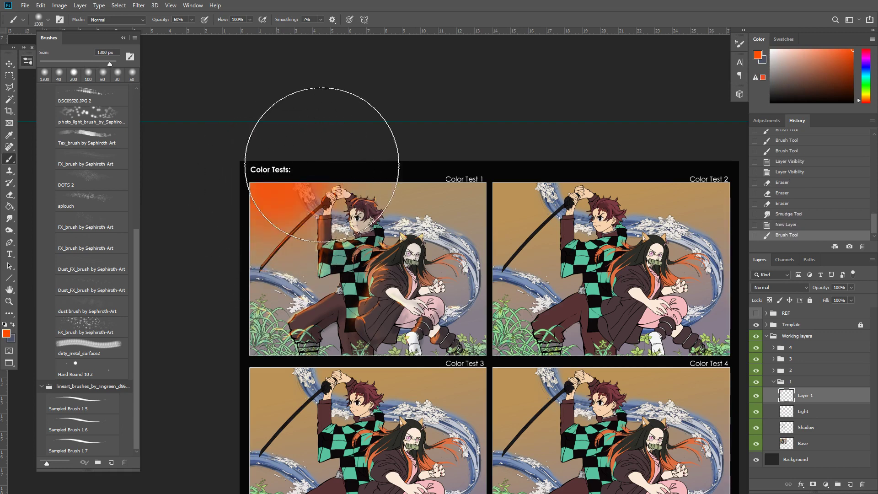
Set the glow layer's blending mode to Linear Dodge (Add) and its fill to 71%
click(792, 287)
click(792, 330)
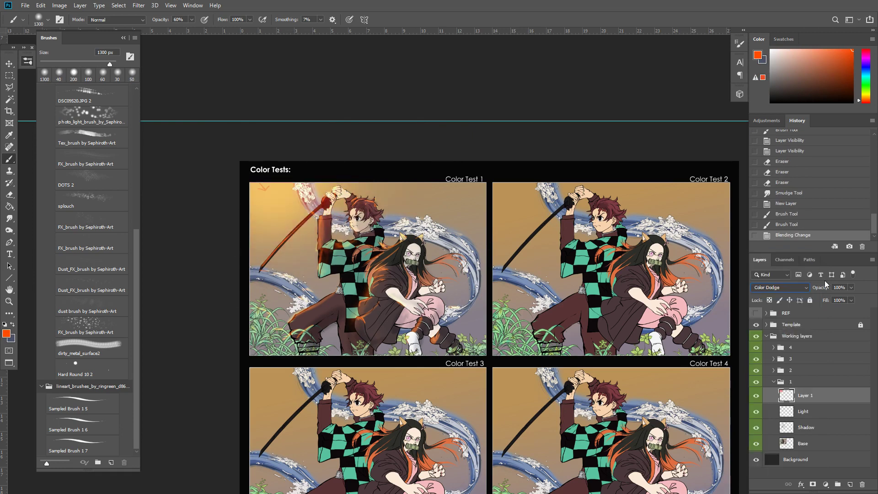
mouse_move(831, 299)
mouse_down()
mouse_move(793, 302)
mouse_move(841, 300)
mouse_up()
click(775, 287)
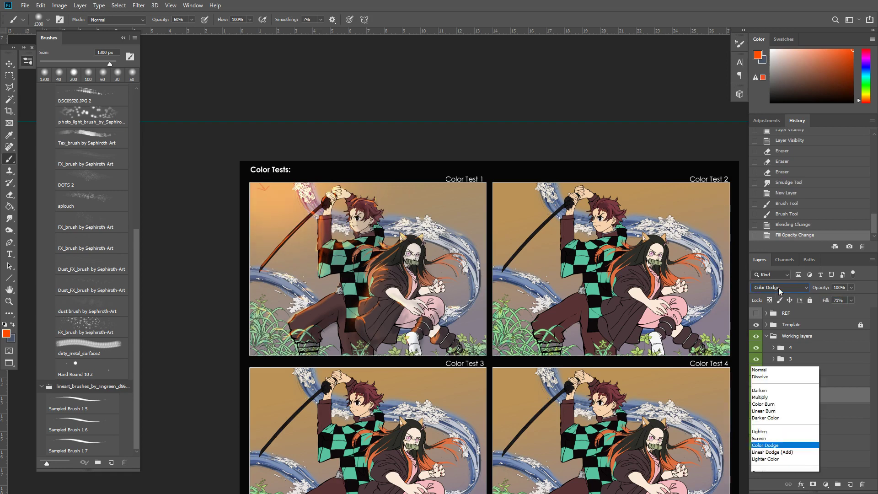
click(777, 333)
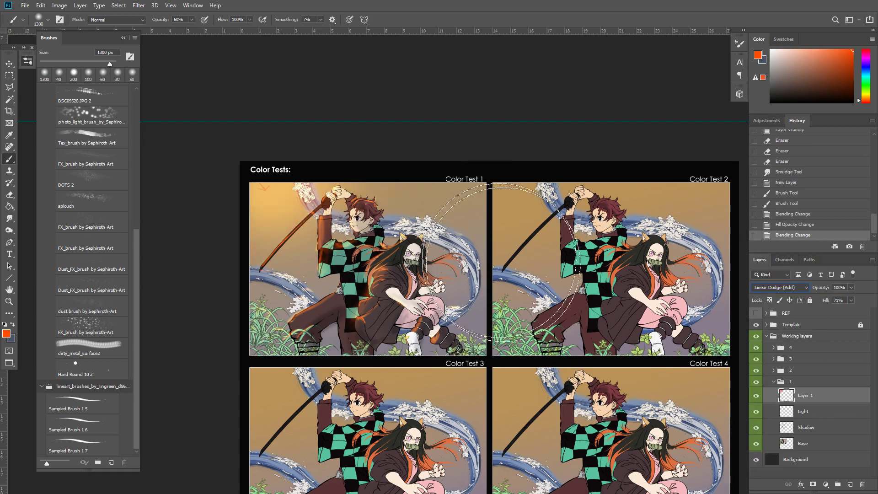
Strengthen the orange glow in Color Test 1's upper-left corner with one more soft brush dab
drag(268, 201, 228, 229)
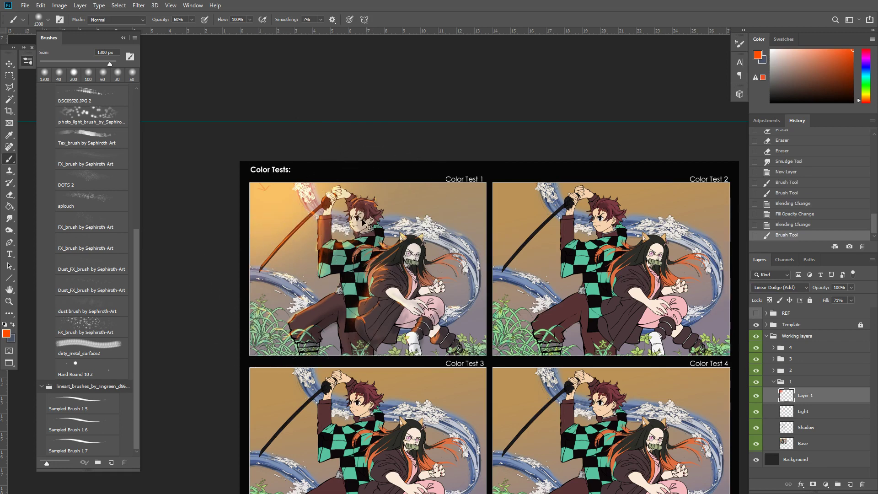
key(ctrl+z)
click(233, 163)
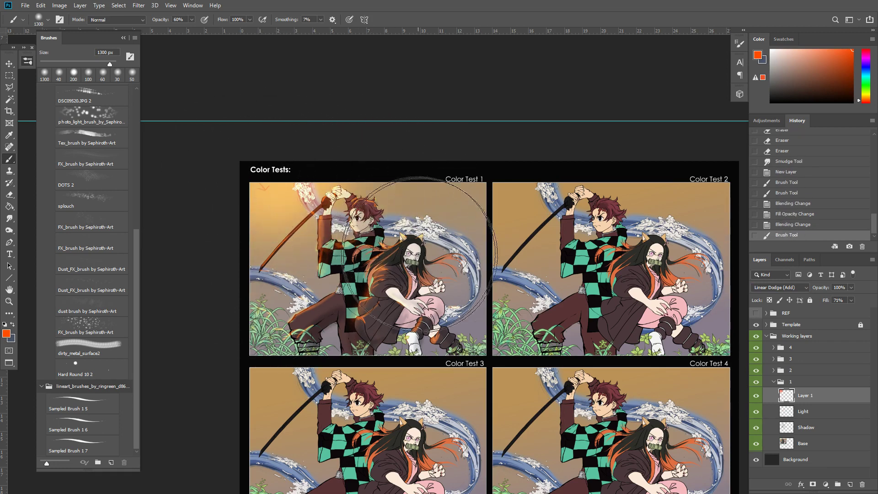
Reduce the brush to as small as 15 px and paint orange light accents on Nezuko's head, hair and raised hand
key(bracketleft)
key(bracketleft)
key(bracketleft)
key(bracketleft)
key(bracketleft)
key(bracketleft)
key(bracketleft)
key(bracketleft)
key(bracketleft)
key(bracketleft)
key(bracketleft)
key(bracketleft)
key(bracketleft)
key(bracketleft)
key(bracketleft)
key(bracketleft)
key(bracketleft)
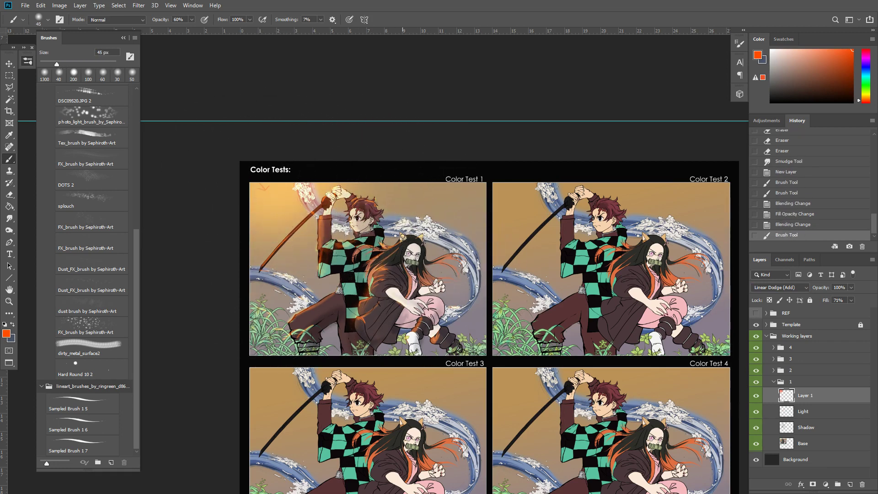
key(bracketleft)
key(bracketleft)
key(bracketleft)
mouse_move(402, 236)
mouse_down()
mouse_move(445, 256)
mouse_move(425, 270)
mouse_up()
key(bracketleft)
key(bracketleft)
drag(443, 278, 419, 266)
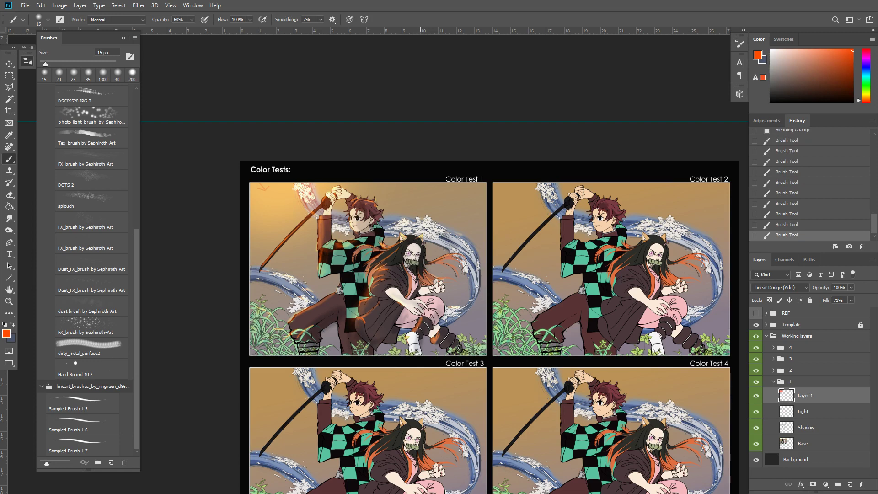
drag(407, 270, 406, 272)
Toggle the Shadow layer to compare, and clear the leftover arrow mark from its upper-left corner in Color Test 1
scroll(553, 379, down, 3)
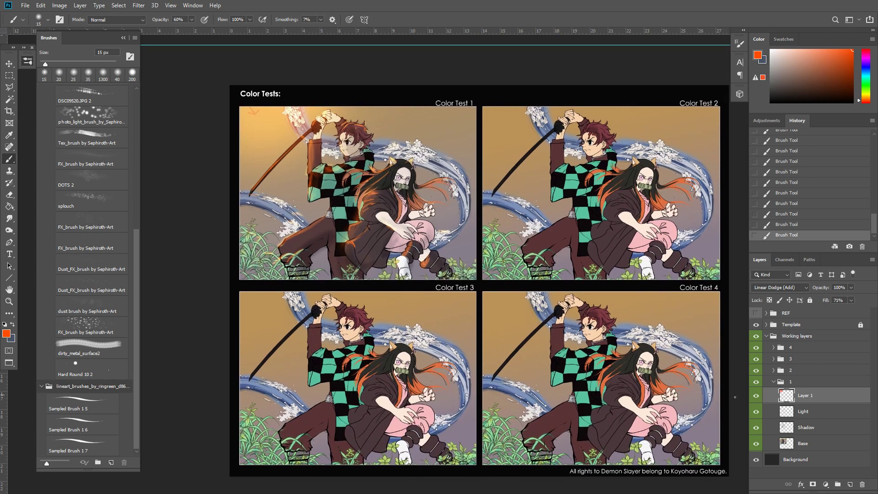
click(756, 427)
click(756, 427)
click(757, 427)
click(756, 427)
click(806, 427)
key(m)
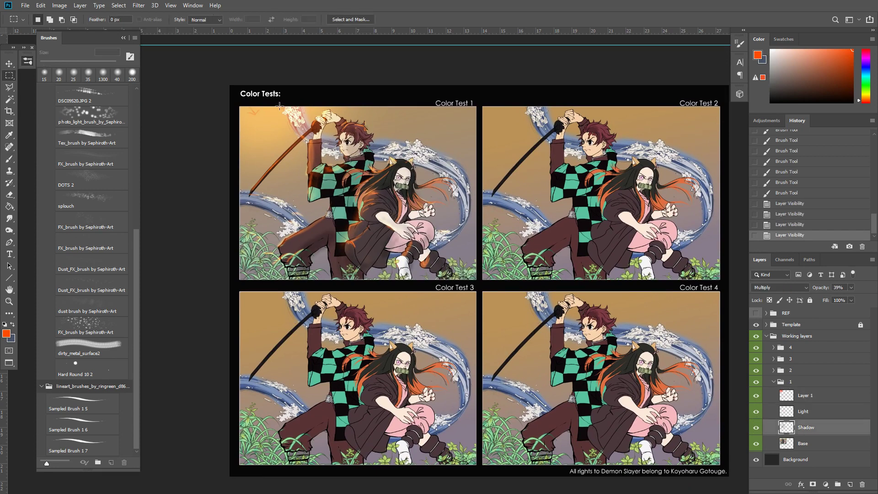
drag(274, 128, 192, 97)
key(Delete)
key(ctrl+d)
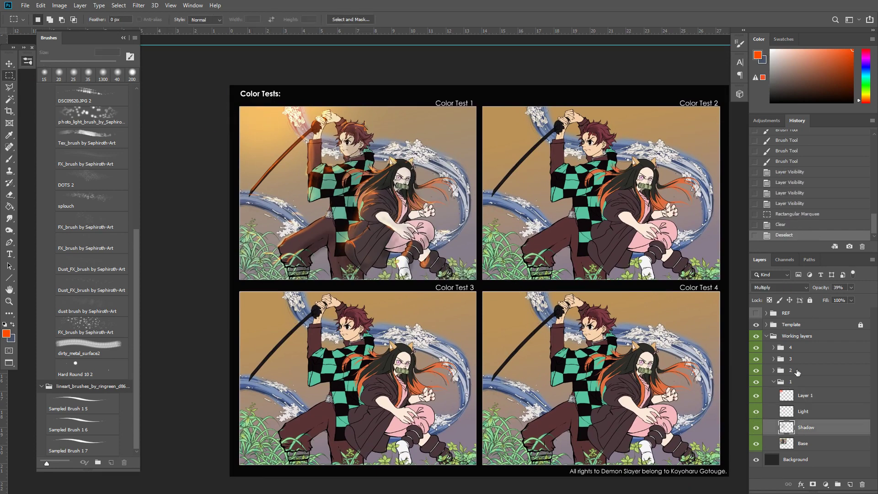
Add a layer above Base in group 2 and draw a red light-direction arrow in Color Test 2's upper-right corner
click(774, 383)
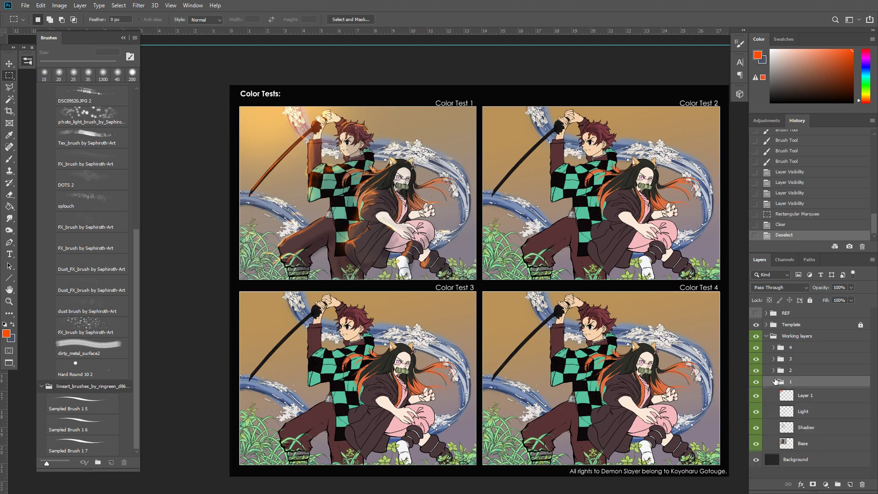
click(774, 382)
click(774, 370)
click(805, 385)
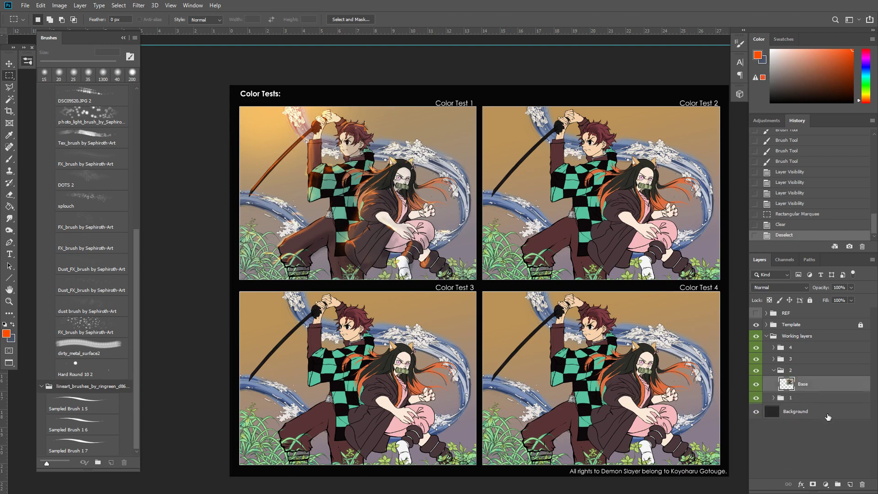
click(851, 483)
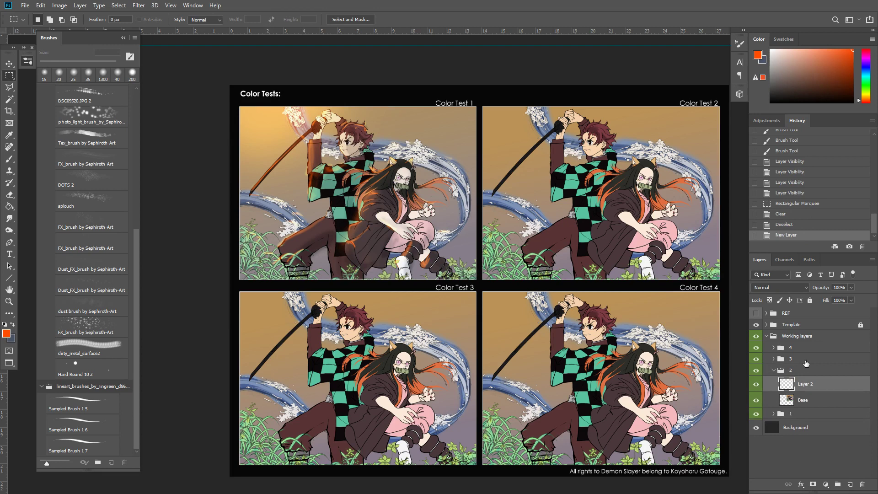
drag(658, 284, 583, 306)
key(b)
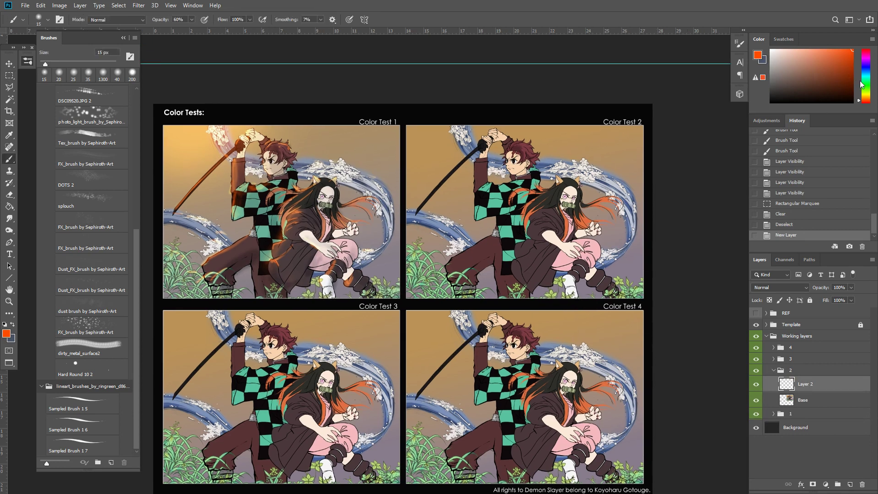
drag(869, 61, 870, 49)
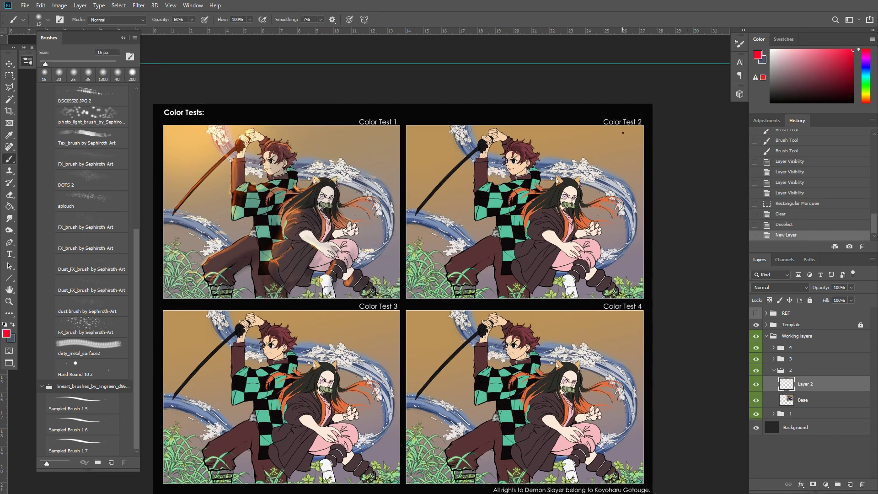
mouse_move(633, 146)
mouse_down()
mouse_move(615, 163)
mouse_move(606, 158)
mouse_move(614, 159)
mouse_up()
key(ctrl+z)
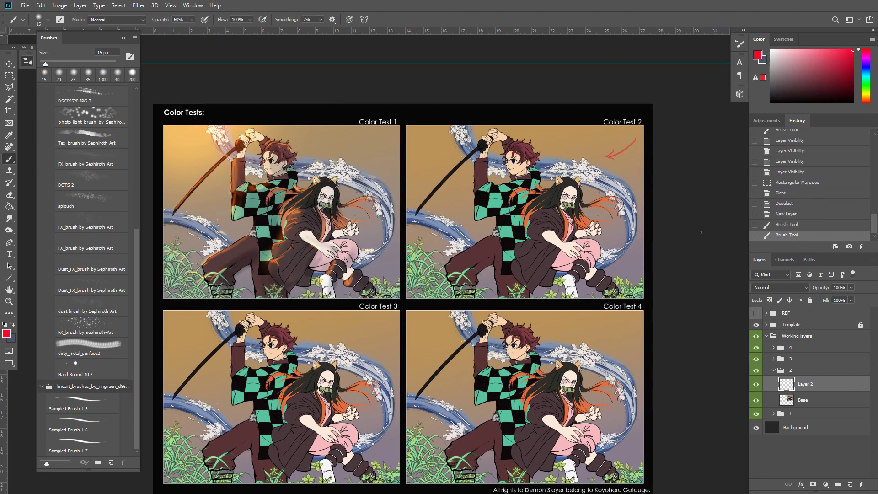
Add another layer in group 2 and fill only the Color Test 2 frame with blue sampled from the water swirl
click(849, 484)
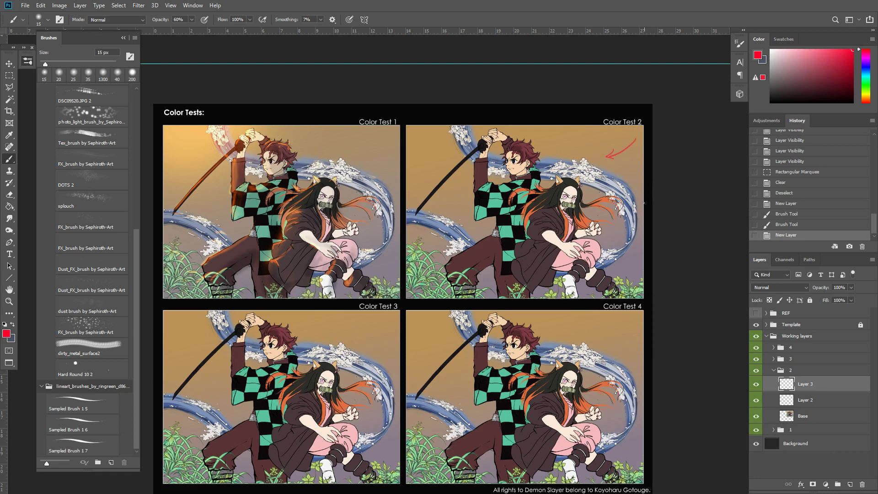
alt+click(630, 203)
key(g)
click(622, 210)
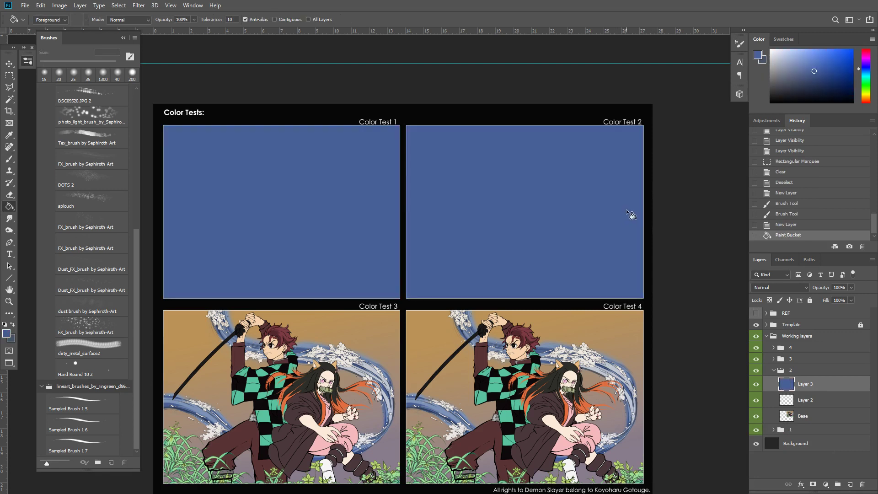
key(ctrl+z)
key(m)
mouse_move(650, 117)
mouse_down()
mouse_move(404, 285)
mouse_move(405, 299)
mouse_up()
key(g)
click(567, 287)
key(ctrl+d)
key(v)
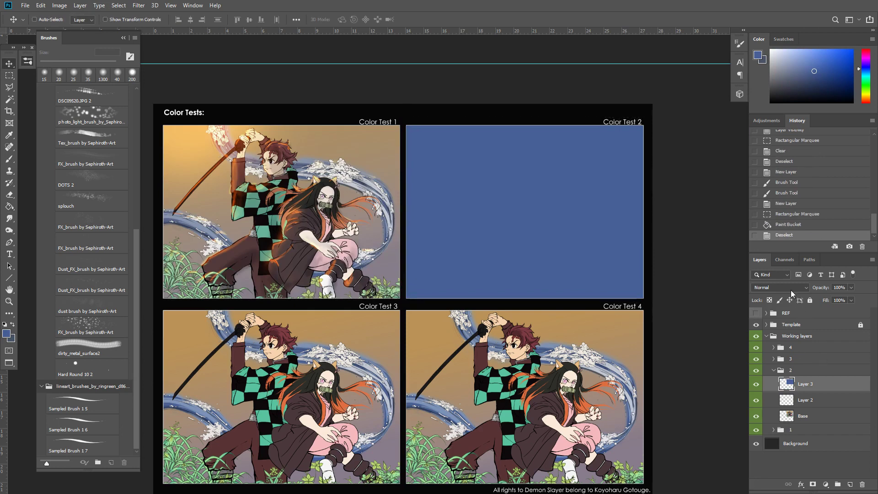
Set the blue fill layer's blending mode to Multiply and move it below the red arrow layer
click(792, 288)
click(791, 283)
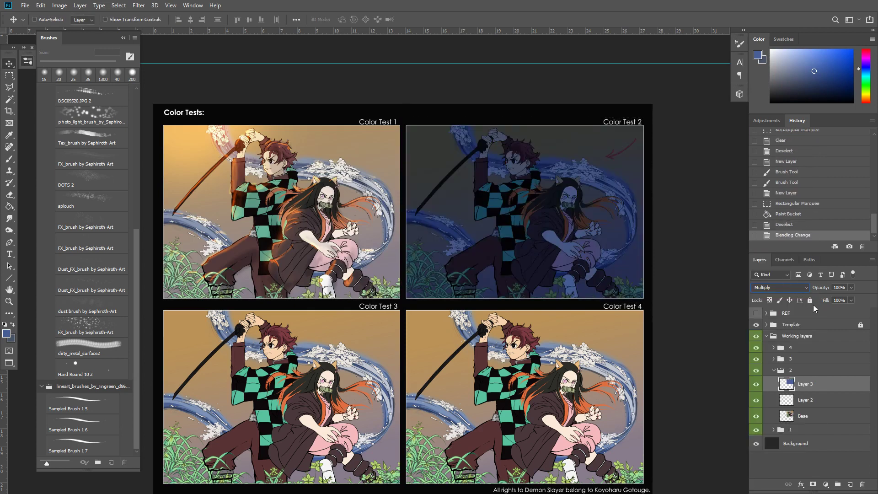
drag(655, 319, 660, 330)
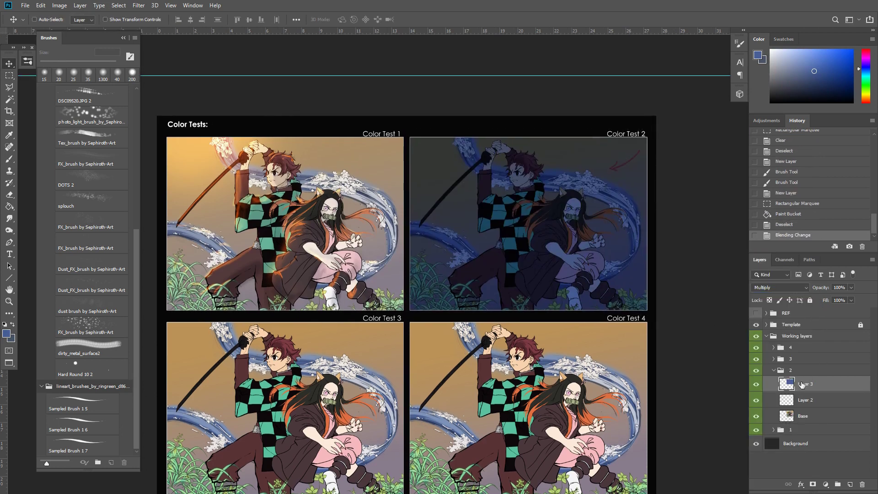
mouse_move(802, 385)
mouse_down()
mouse_move(819, 362)
mouse_move(808, 401)
mouse_move(811, 394)
mouse_up()
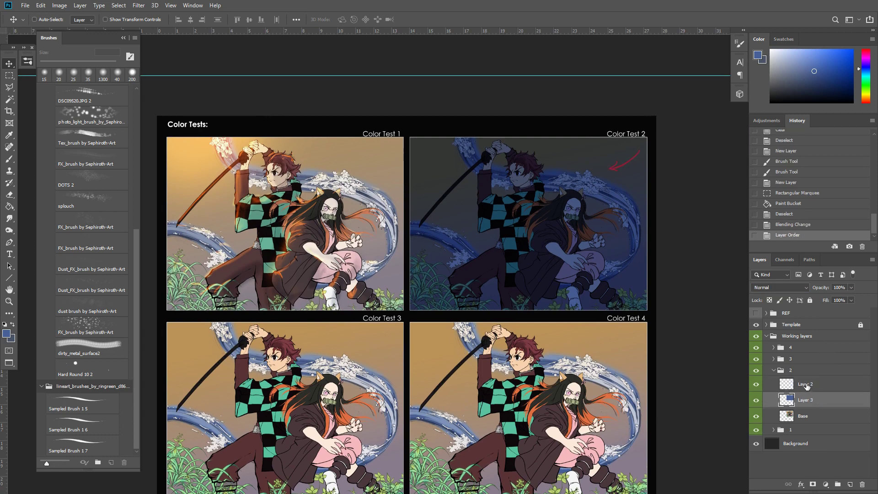
Rename the layer holding the red arrow in group 2 as Arrow
double_click(805, 384)
text(Arrow)
key(Return)
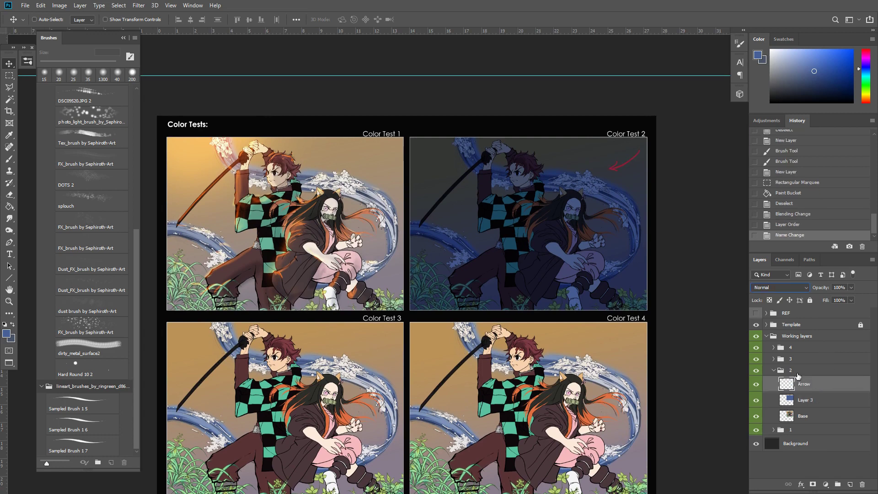
click(821, 403)
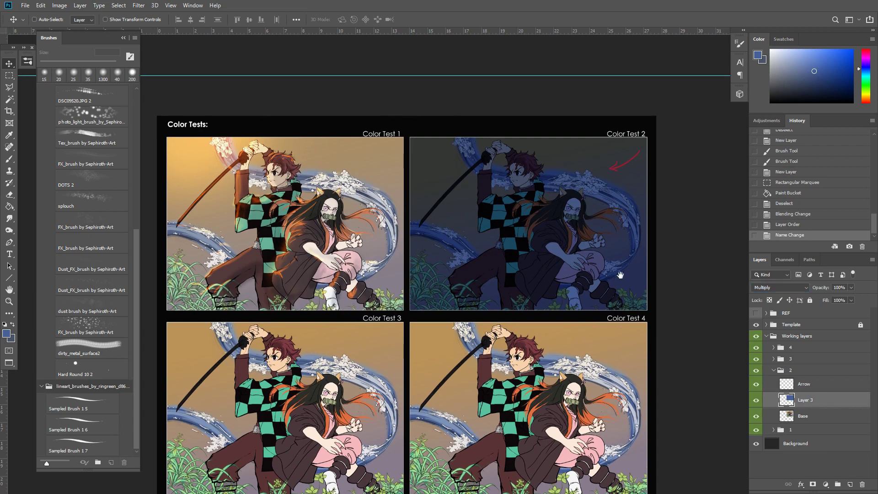
drag(620, 275, 621, 281)
key(b)
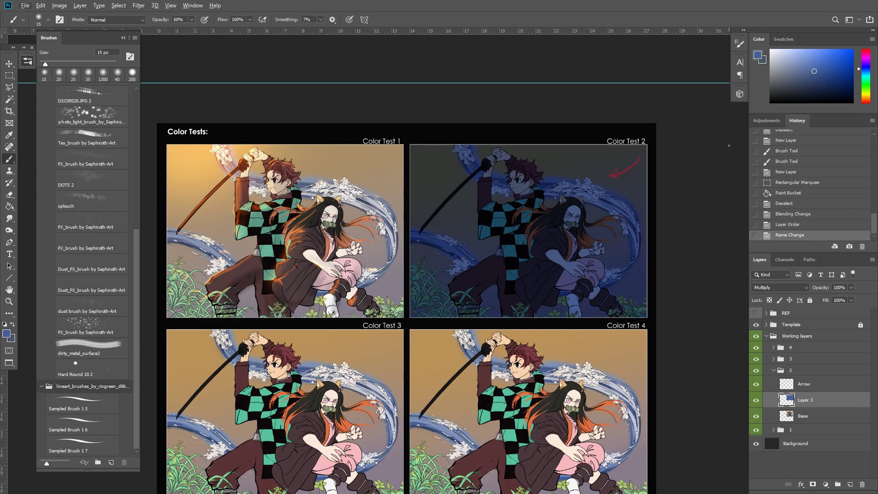
Move the red arrow up toward the upper-right corner of Color Test 2 and invert its color
click(807, 385)
click(757, 384)
click(756, 384)
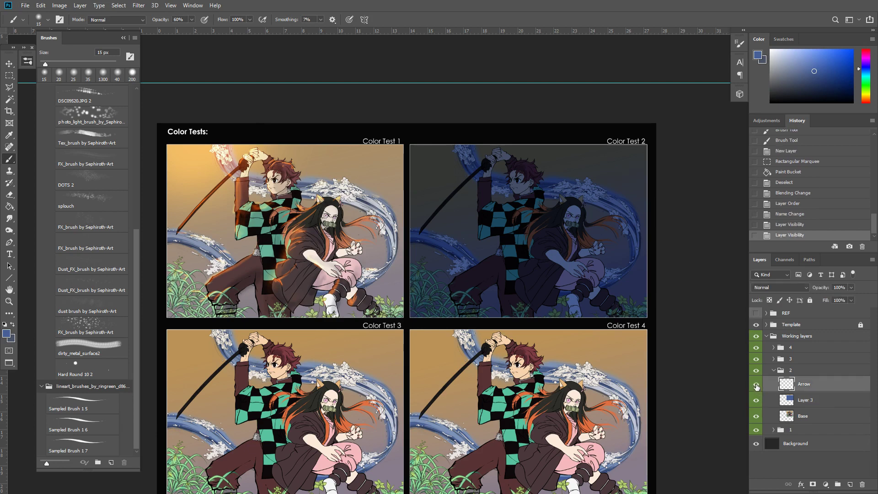
key(v)
drag(657, 175, 663, 159)
key(ctrl+i)
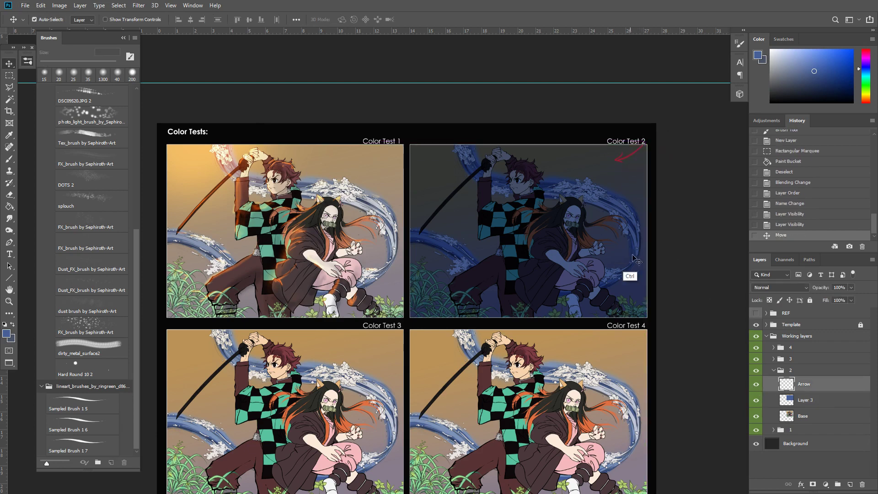
Sample the arrow's teal, brighten it as the brush color, and add a new layer directly above Layer 3
key(b)
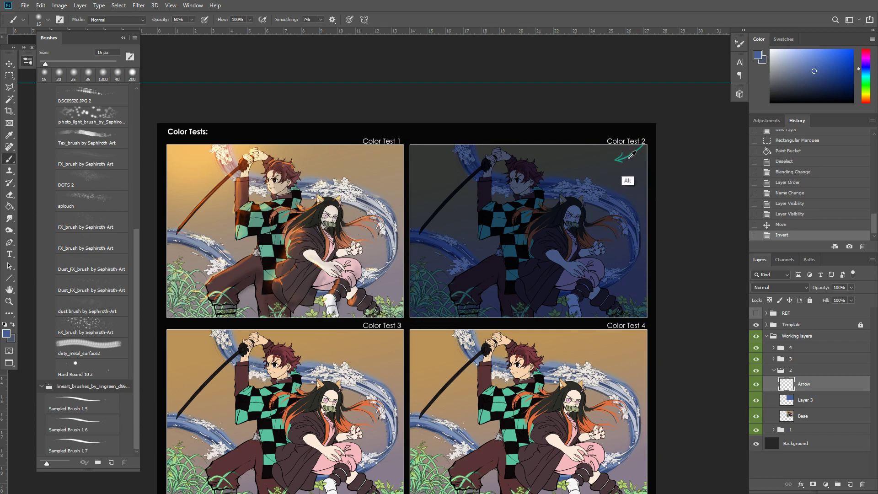
alt+click(631, 155)
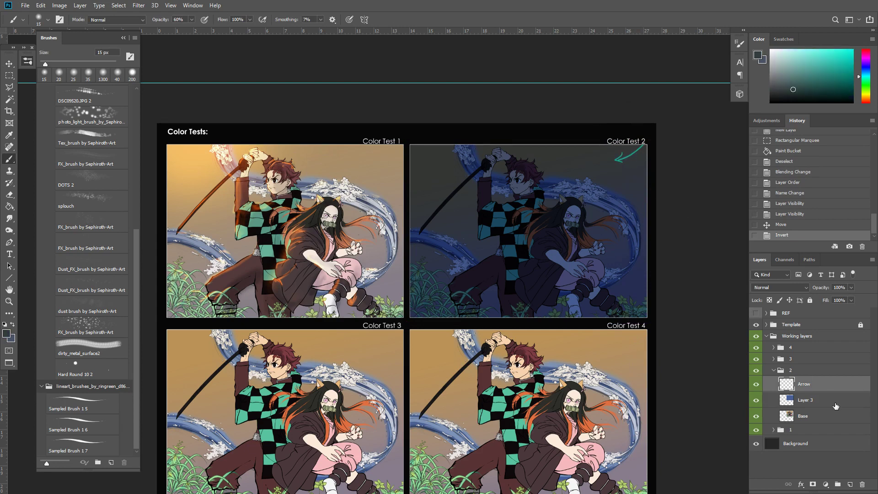
click(824, 70)
click(756, 384)
click(817, 404)
click(850, 484)
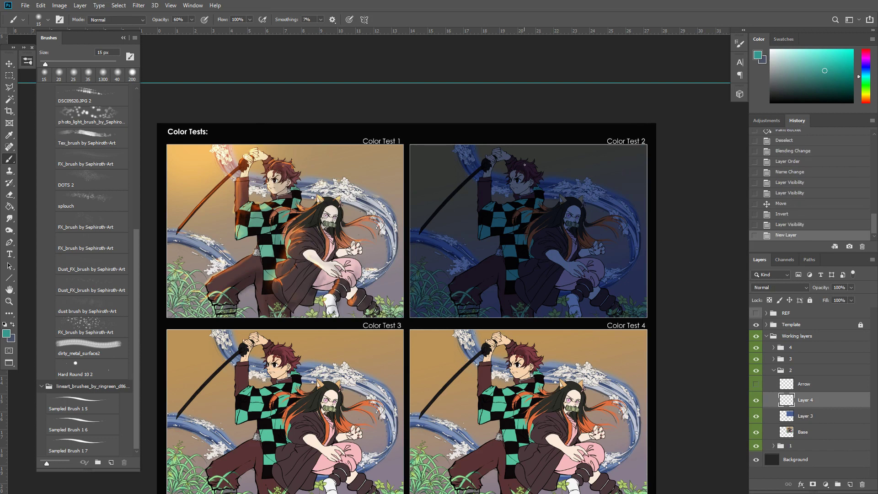
Paint teal rim light on the boy's hair in Color Test 2 and set Layer 4 to Linear Dodge (Add)
click(533, 165)
drag(533, 165, 538, 169)
click(756, 384)
drag(535, 166, 540, 172)
drag(537, 168, 540, 173)
drag(539, 169, 542, 174)
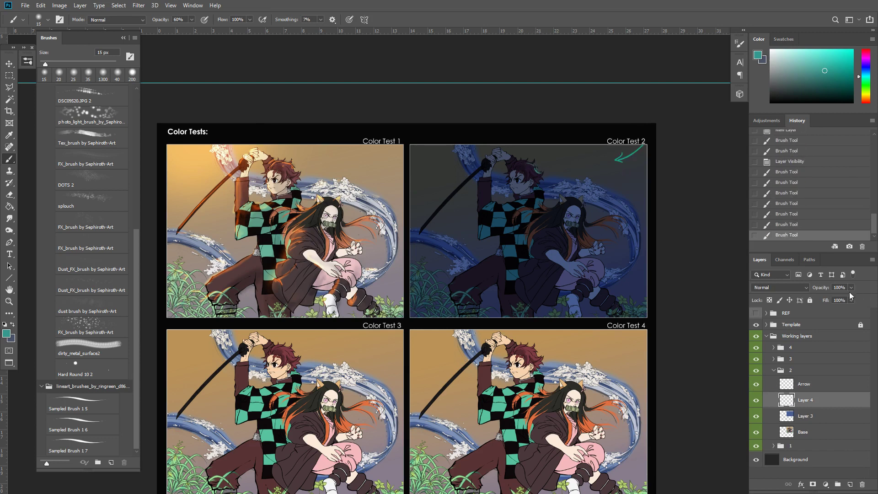
click(800, 290)
click(773, 391)
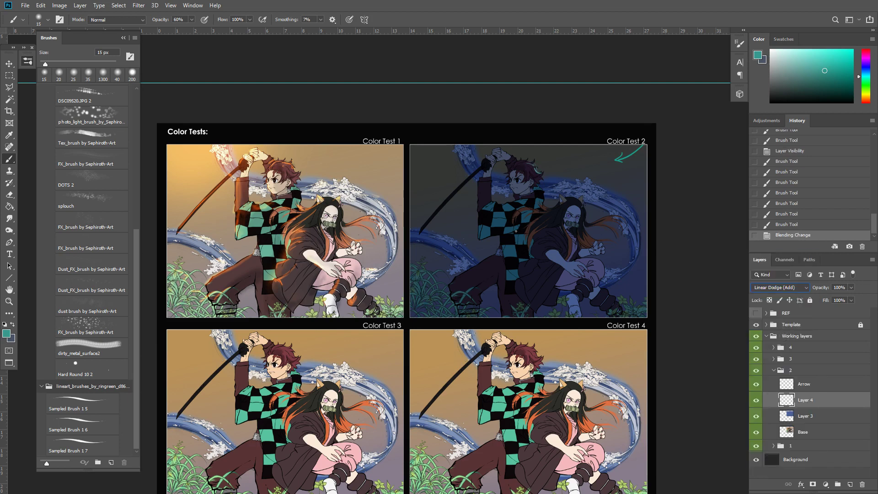
Paint teal highlights around the boy's face and ear and along his raised arm in Color Test 2
click(535, 186)
click(524, 184)
click(517, 182)
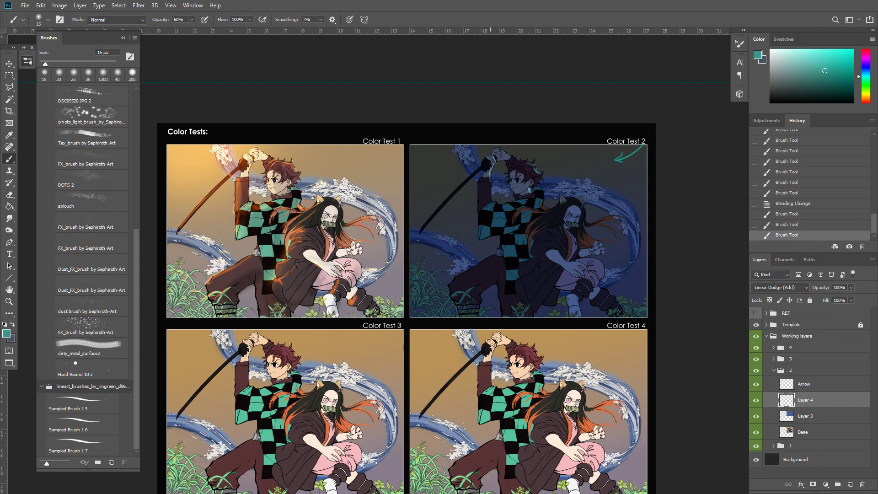
drag(490, 197, 490, 200)
drag(489, 185, 489, 201)
Enlarge the brush to 35 px and paint a teal rim light down the boy's neck and shoulder
key(])
key(])
key(])
drag(538, 187, 541, 191)
drag(539, 188, 543, 200)
drag(543, 197, 543, 204)
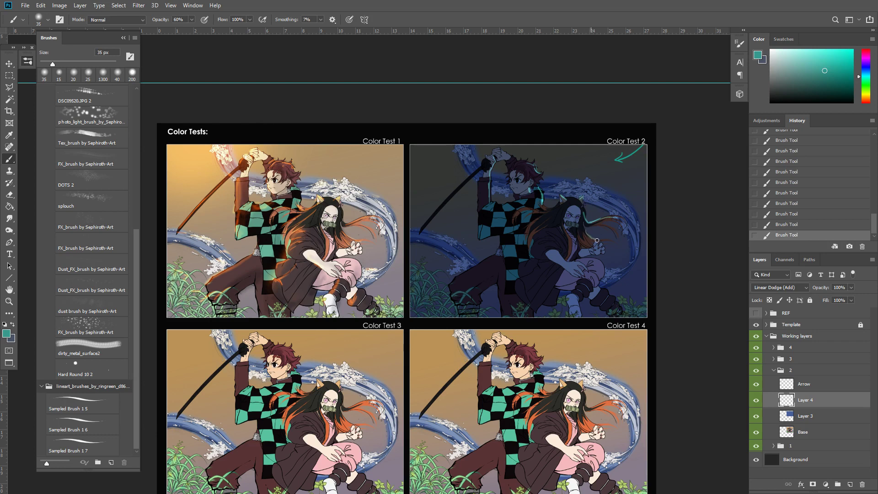
Reduce the brush size and smudge the teal highlight on the girl's knee to soften it
key(bracketleft)
key(bracketleft)
key(r)
drag(586, 267, 581, 265)
drag(584, 267, 579, 266)
drag(584, 267, 580, 265)
drag(580, 265, 582, 266)
Paint teal rim light on the girl's head, hair strands and lower leg with a 15 px brush
key(b)
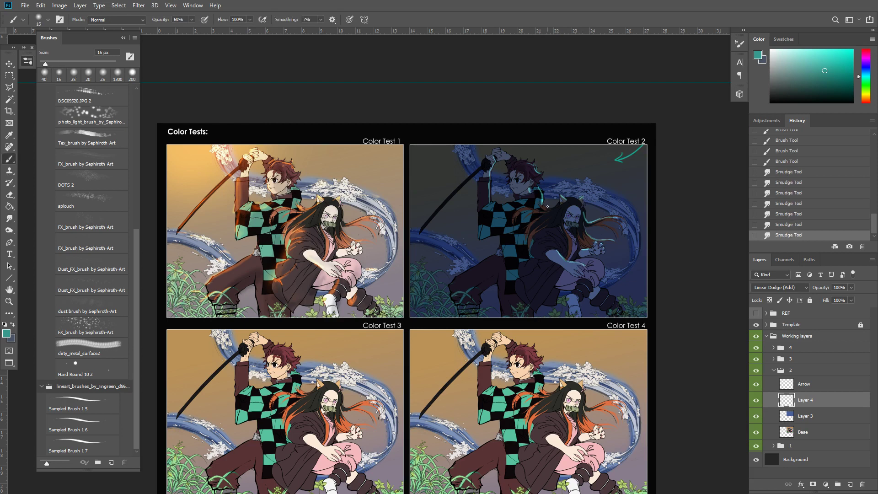
drag(558, 206, 551, 209)
drag(557, 206, 552, 209)
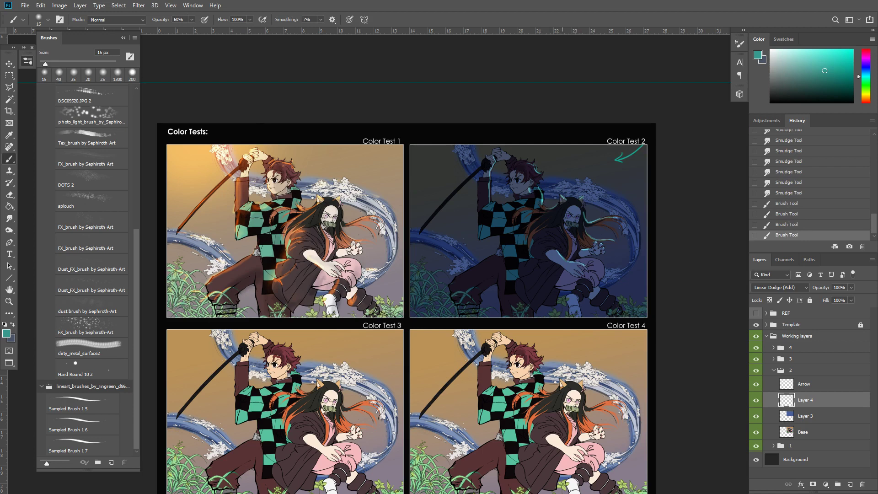
drag(584, 233, 587, 239)
drag(585, 237, 583, 242)
mouse_move(604, 276)
mouse_down()
mouse_move(585, 261)
mouse_move(601, 289)
mouse_up()
drag(603, 290, 607, 292)
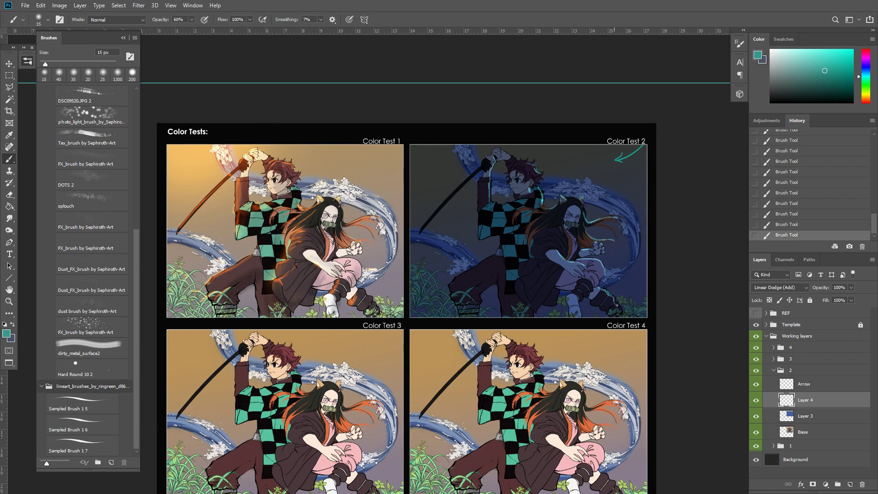
Erase part of the teal highlight on the girl's lower leg and blend the rest with a larger Smudge brush
key(e)
mouse_move(605, 291)
mouse_down()
mouse_move(609, 300)
mouse_move(604, 289)
mouse_up()
key(r)
key(bracketright)
key(bracketright)
key(bracketright)
key(bracketright)
key(bracketright)
drag(605, 291, 609, 289)
drag(609, 287, 615, 295)
Dab small teal highlights onto the blossoms above the girl's head with a 9 px brush
drag(620, 251, 613, 266)
key(b)
key(bracketleft)
key(bracketleft)
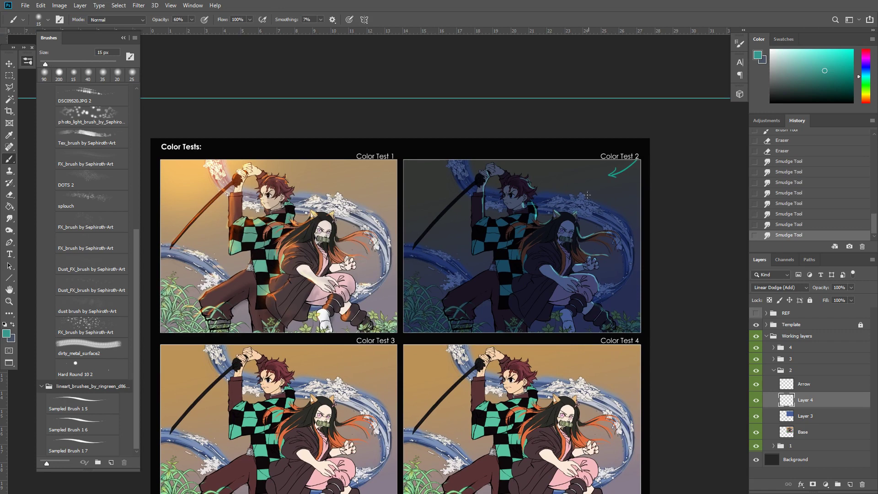
click(582, 200)
click(581, 200)
click(582, 200)
click(583, 201)
click(583, 202)
click(585, 203)
click(586, 204)
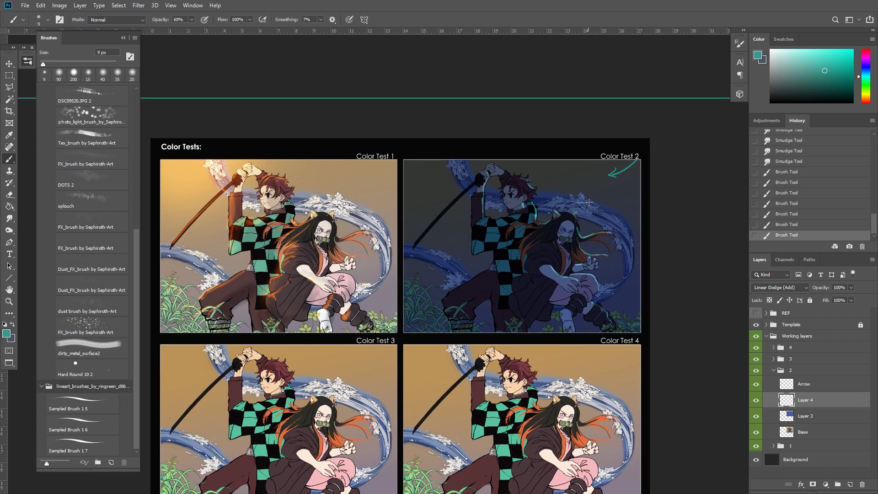
click(588, 211)
click(586, 207)
click(571, 204)
click(565, 203)
Smudge the teal dabs on the blossoms above the girl's head into the surrounding flowers
key(r)
mouse_move(586, 204)
mouse_down()
mouse_move(594, 186)
mouse_move(584, 198)
mouse_move(597, 210)
mouse_move(590, 196)
mouse_up()
key(b)
key(r)
drag(587, 196, 595, 197)
drag(590, 195, 599, 196)
Paint a teal highlight along the girl's hair strand blowing behind the boy's shoulder
drag(569, 268, 588, 251)
key(b)
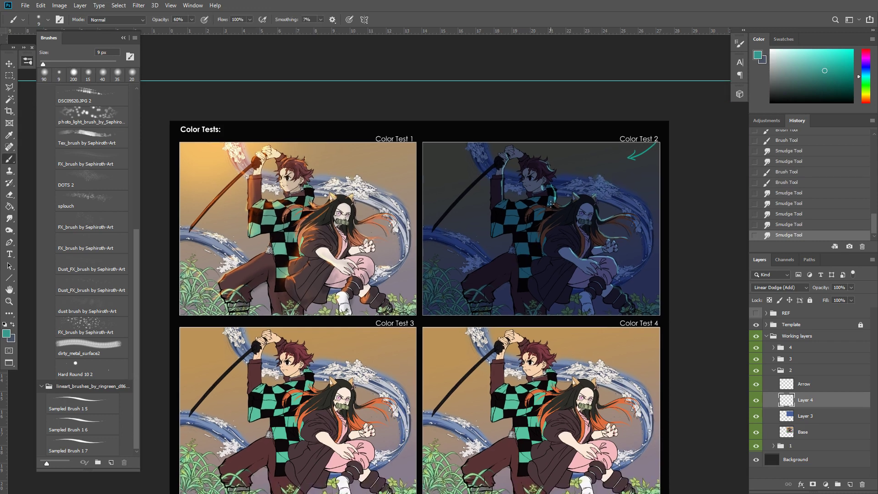
mouse_move(551, 208)
mouse_down()
mouse_move(560, 206)
mouse_move(531, 212)
mouse_up()
Enlarge the brush to 25 px and paint teal rim light on the boy's hands, raised arm and sword
key(bracketright)
key(bracketright)
key(bracketright)
key(bracketright)
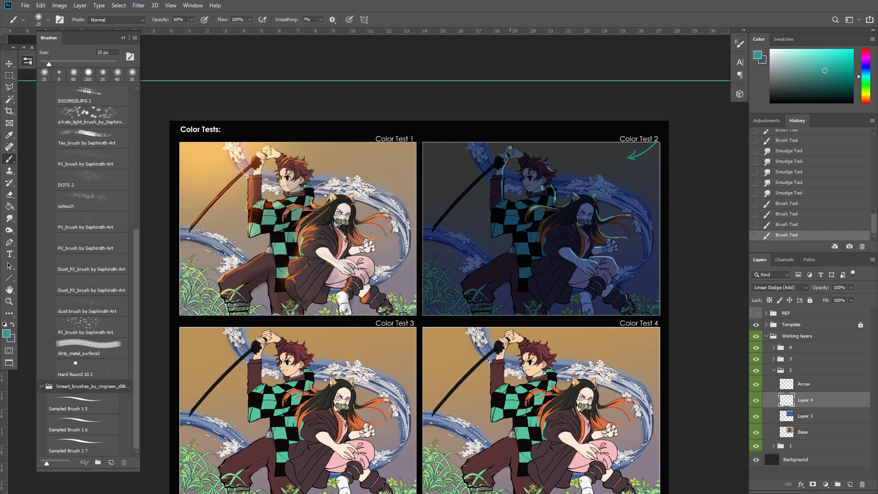
drag(510, 147, 528, 157)
mouse_move(525, 156)
mouse_down()
mouse_move(488, 168)
mouse_move(503, 169)
mouse_up()
key(ctrl+z)
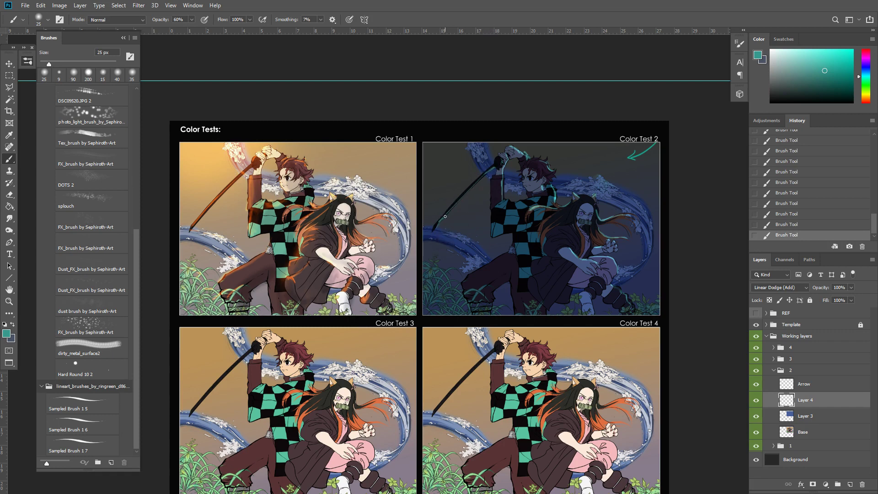
Refine the teal glow along the boy's sword by erasing the excess and smudging the edge
key(e)
mouse_move(447, 212)
mouse_down()
mouse_move(436, 225)
mouse_move(455, 197)
mouse_move(458, 212)
mouse_move(449, 213)
mouse_move(458, 197)
mouse_move(479, 204)
mouse_up()
key(b)
click(459, 200)
key(r)
key(e)
key(r)
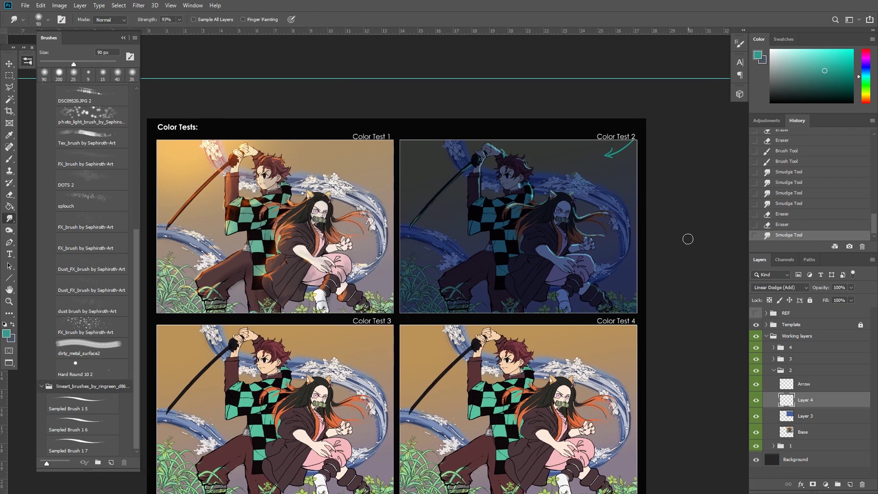
Dab teal highlights onto the fingers of the girl's outstretched hand with the 25 px brush
key(b)
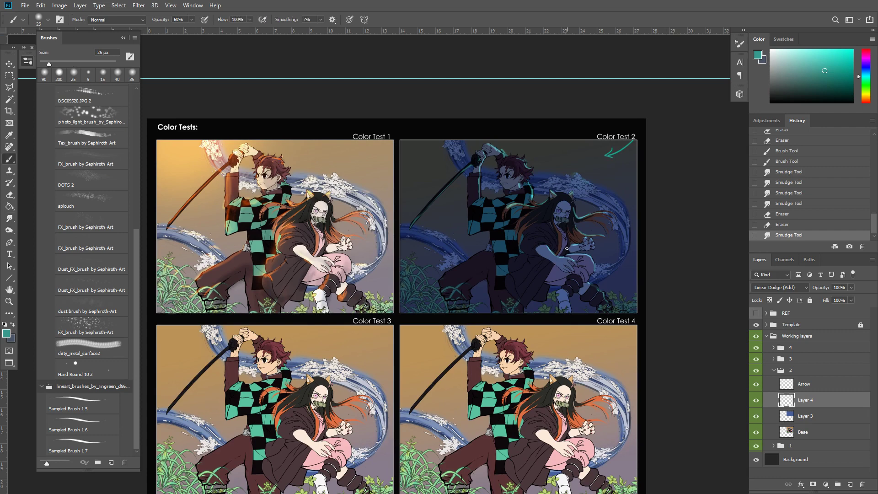
click(594, 245)
click(595, 249)
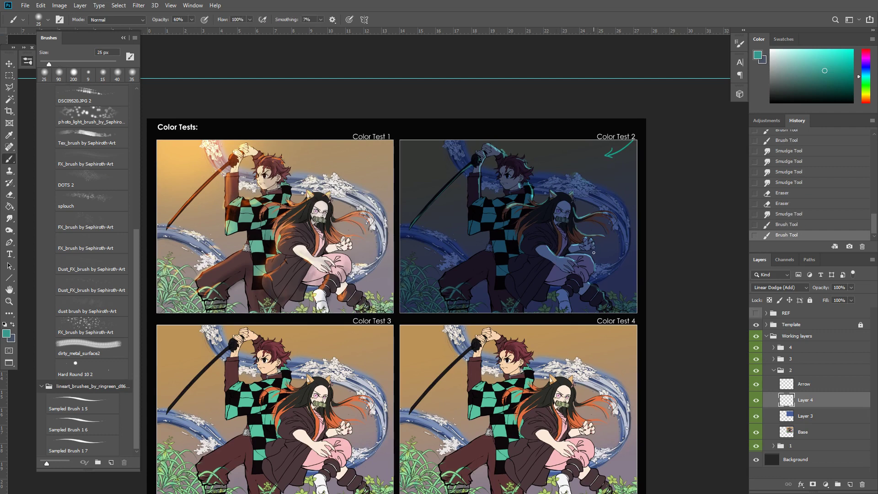
click(593, 246)
click(600, 244)
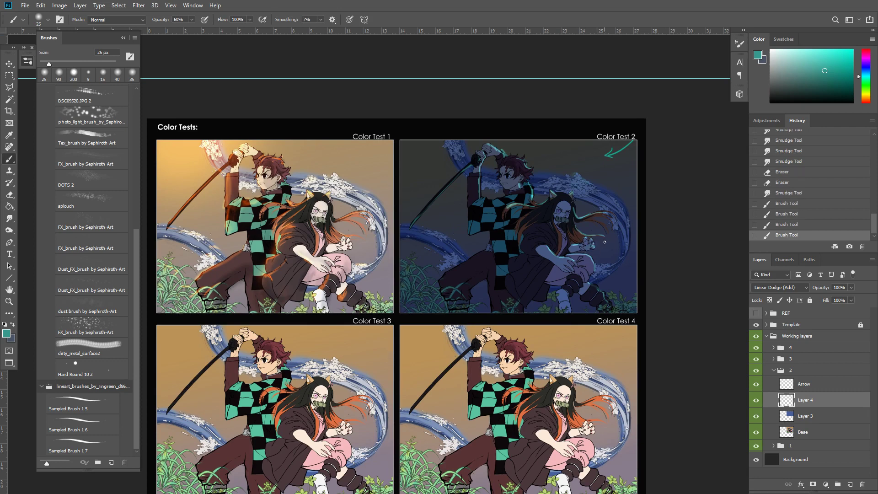
Paint teal light on top of the girl's head between her ears and soften it with the Smudge tool
click(561, 193)
click(559, 192)
click(566, 192)
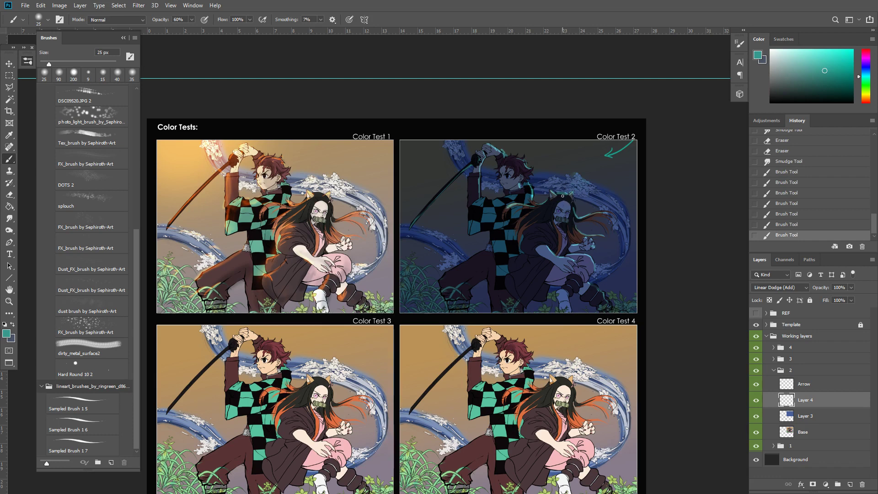
key(r)
drag(563, 195, 569, 189)
drag(565, 193, 564, 191)
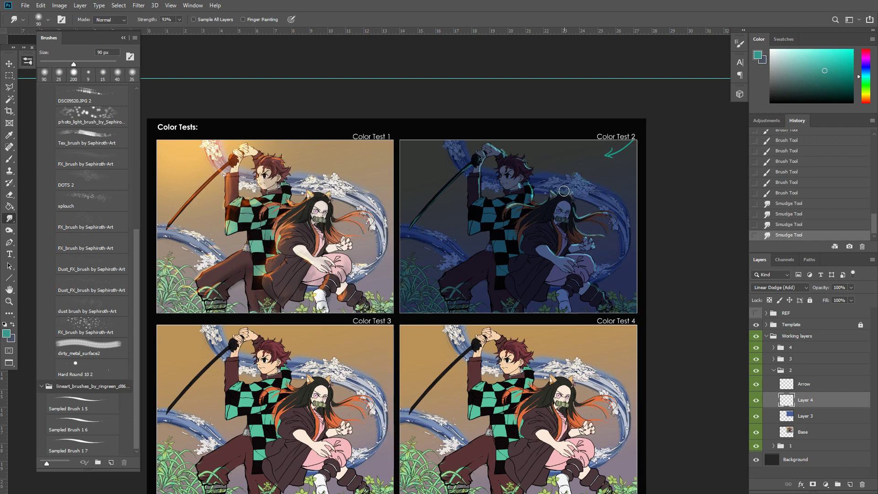
click(562, 190)
click(564, 197)
click(571, 192)
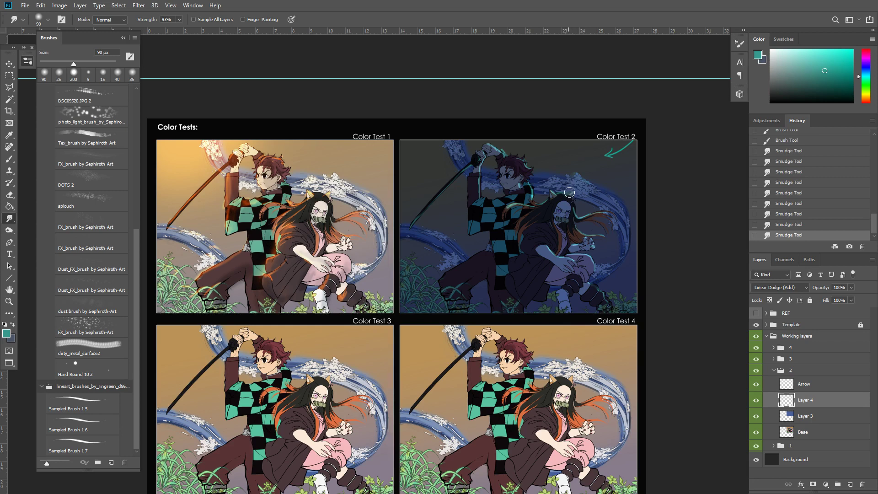
click(570, 192)
click(571, 191)
Paint teal light on the girl's ear nearest the light and smudge the hair just below it
key(b)
click(570, 193)
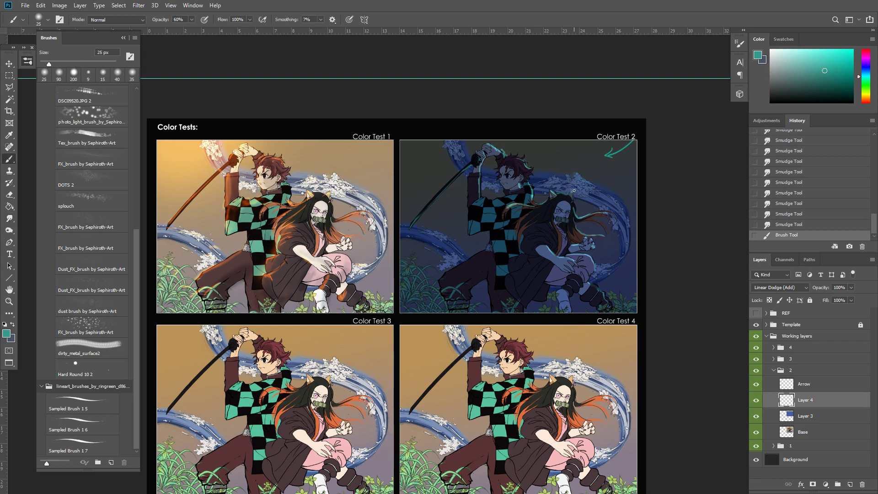
click(572, 194)
click(574, 197)
key(r)
click(573, 207)
click(573, 206)
Paint teal highlights on the hair beside the girl's face and smudge them down along her cheek
key(b)
click(574, 206)
click(573, 207)
click(573, 207)
click(572, 208)
key(r)
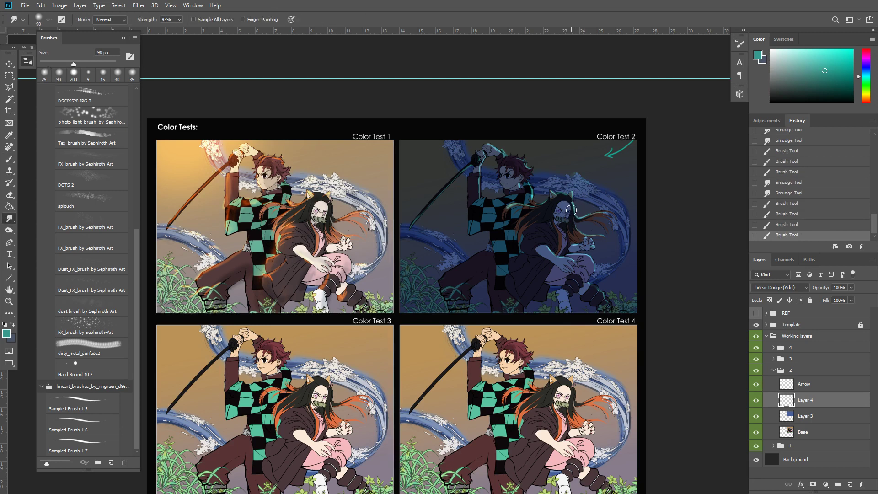
click(572, 210)
click(571, 211)
click(570, 212)
click(570, 213)
click(569, 214)
click(568, 216)
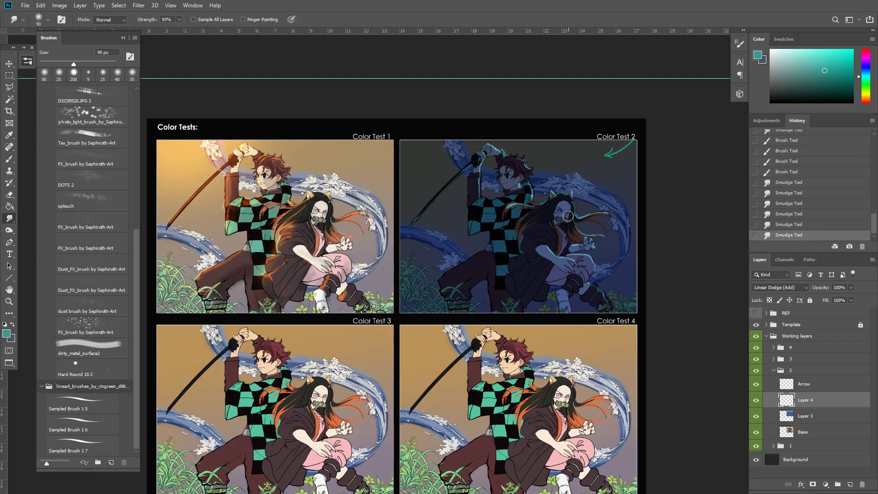
Paint teal light along the girl's upper windblown hair strands and smudge it toward her head
key(b)
click(581, 211)
click(583, 211)
click(587, 211)
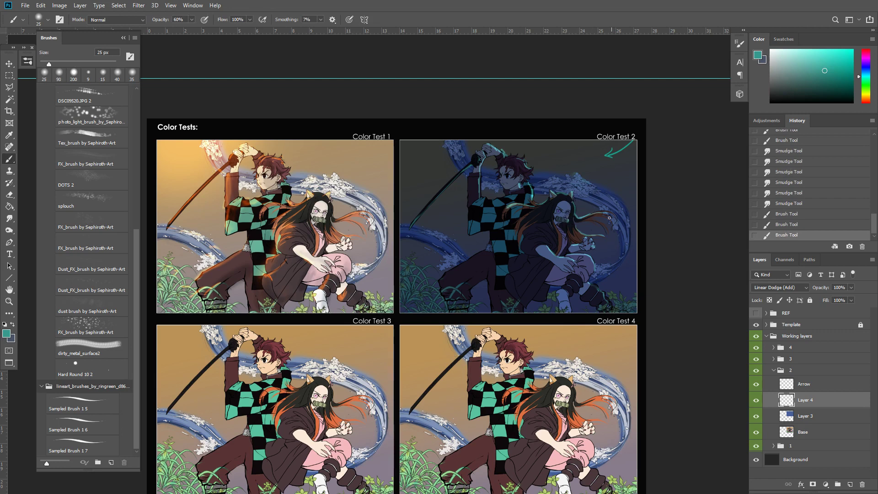
key(r)
click(607, 217)
click(604, 215)
click(602, 214)
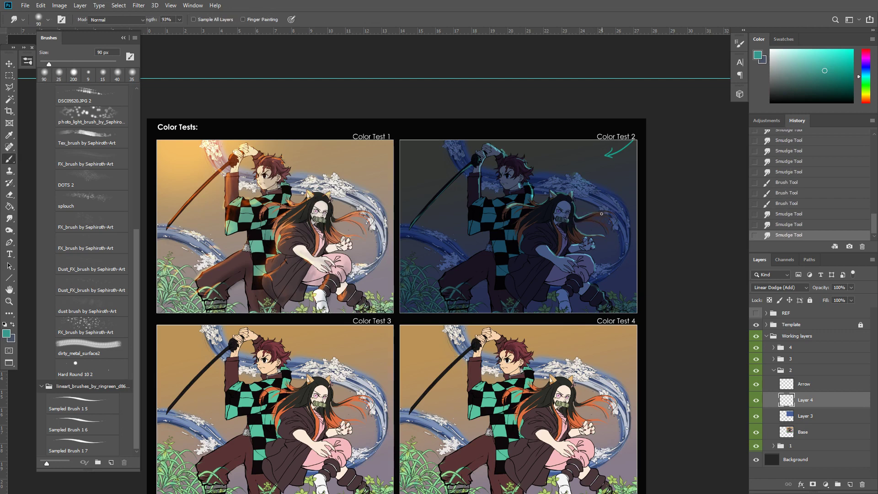
Add more teal light to the tips of the girl's windblown hair strands and blend it in
key(b)
click(603, 214)
click(611, 213)
key(r)
click(598, 218)
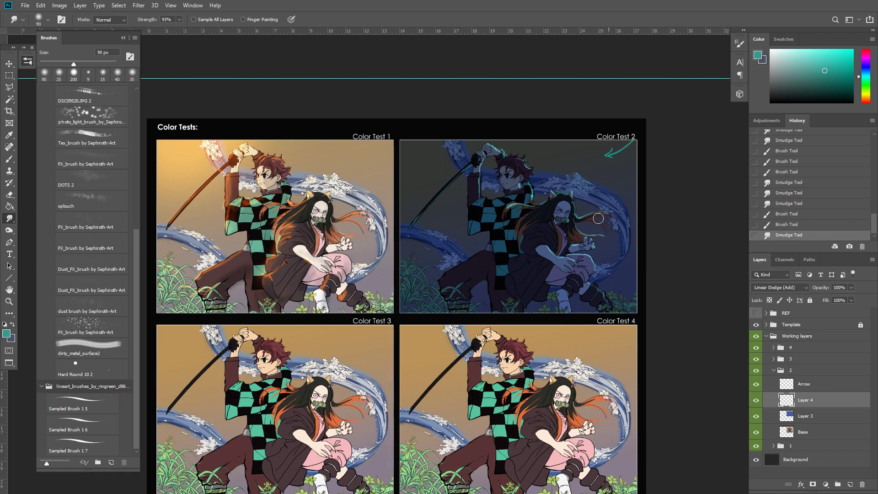
Paint and smudge teal light on the underside of the girl's windblown hair, and erase the overspill
key(b)
mouse_move(598, 218)
mouse_down()
mouse_move(591, 217)
mouse_move(604, 222)
mouse_move(597, 223)
mouse_up()
key(r)
drag(598, 223, 594, 226)
key(e)
mouse_move(595, 224)
mouse_down()
mouse_move(615, 213)
mouse_move(602, 217)
mouse_up()
drag(582, 277, 595, 229)
key(b)
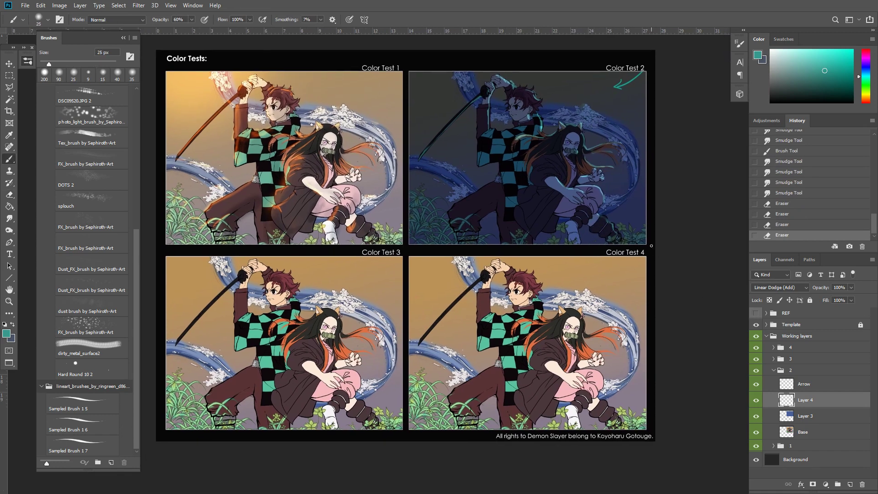
Paint teal rim light along the girl's knee and lower leg in Color Test 2
click(581, 197)
click(592, 208)
click(604, 218)
drag(604, 218, 611, 224)
drag(601, 216, 615, 227)
click(623, 225)
click(626, 226)
click(630, 228)
click(633, 230)
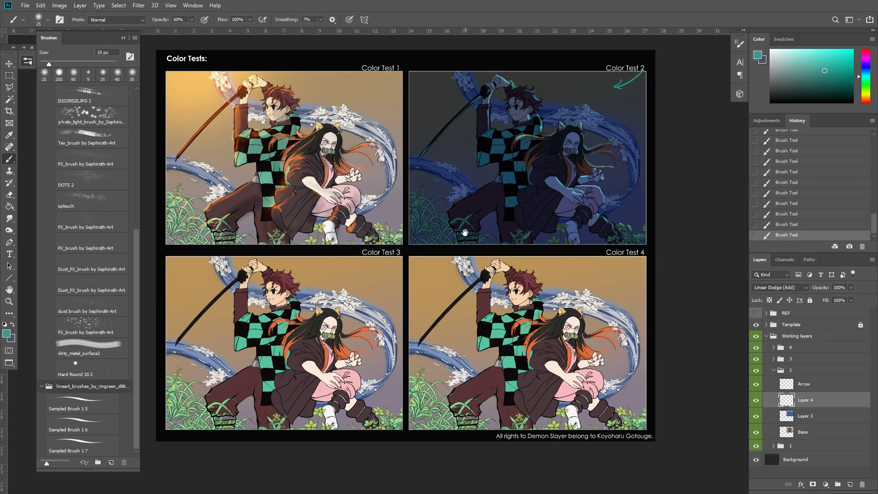
drag(465, 233, 469, 256)
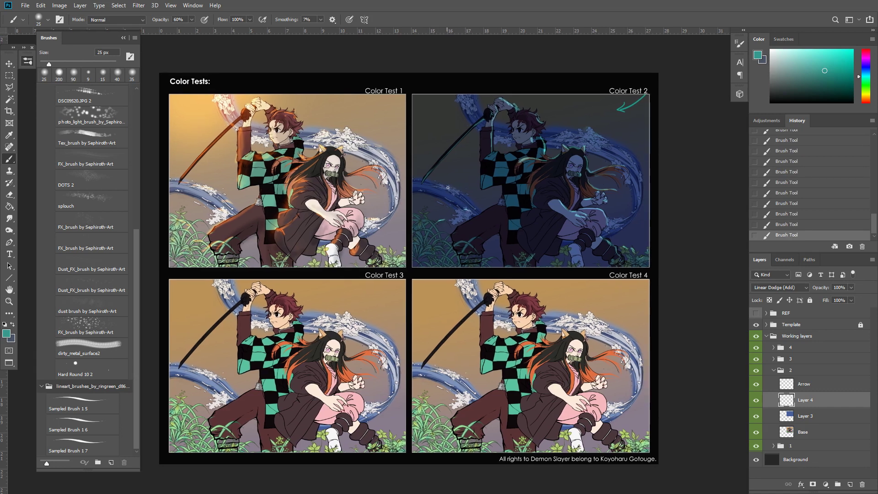
Erase teal light around the lower-left grass of Color Test 2 with a soft 200 px eraser
key(e)
drag(446, 194, 427, 234)
drag(425, 237, 421, 243)
drag(420, 244, 425, 247)
drag(493, 262, 519, 220)
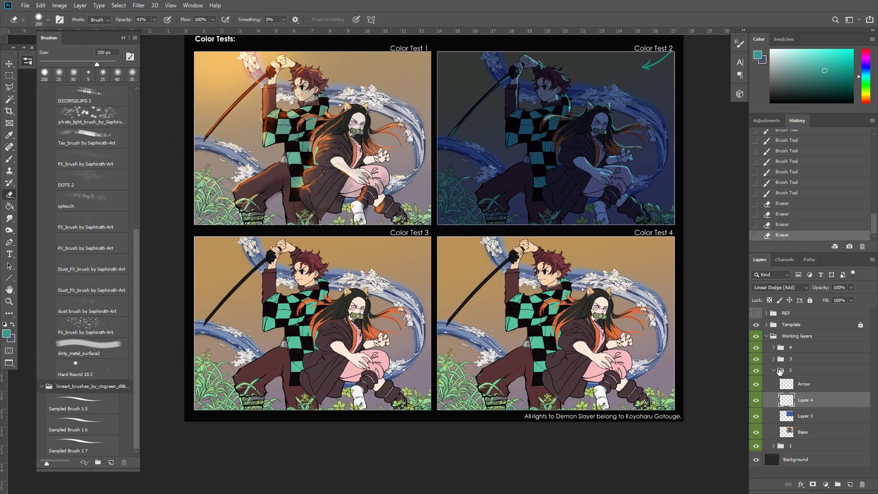
Add a new layer above Base in group 3 and fill the Color Test 3 panel area with teal
click(780, 370)
click(774, 370)
click(774, 359)
click(803, 373)
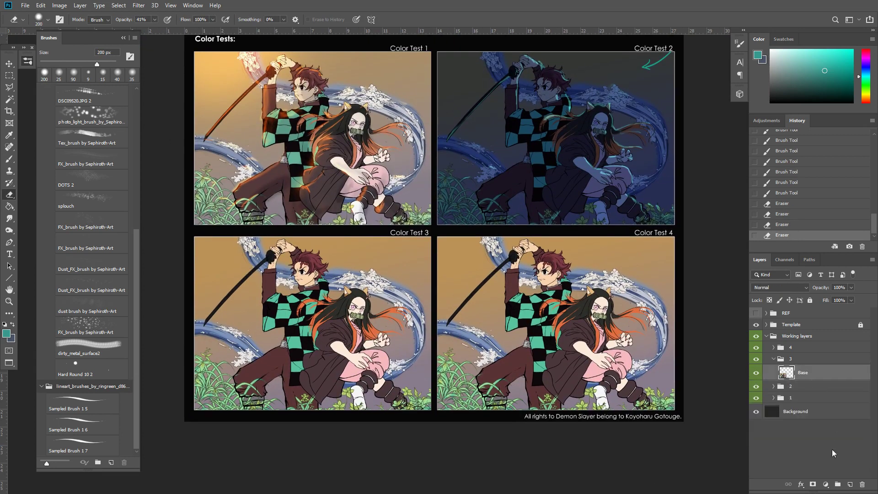
click(851, 485)
key(m)
mouse_move(435, 236)
mouse_down()
mouse_move(229, 396)
mouse_move(185, 416)
mouse_up()
key(g)
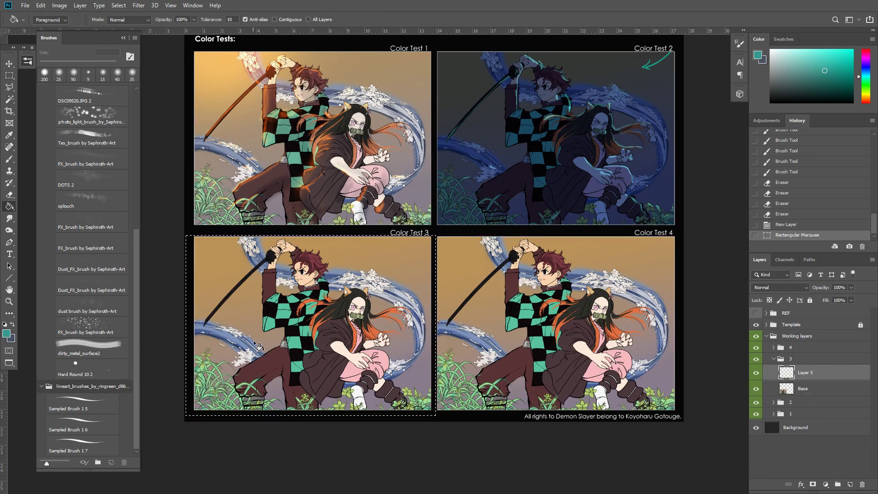
click(288, 337)
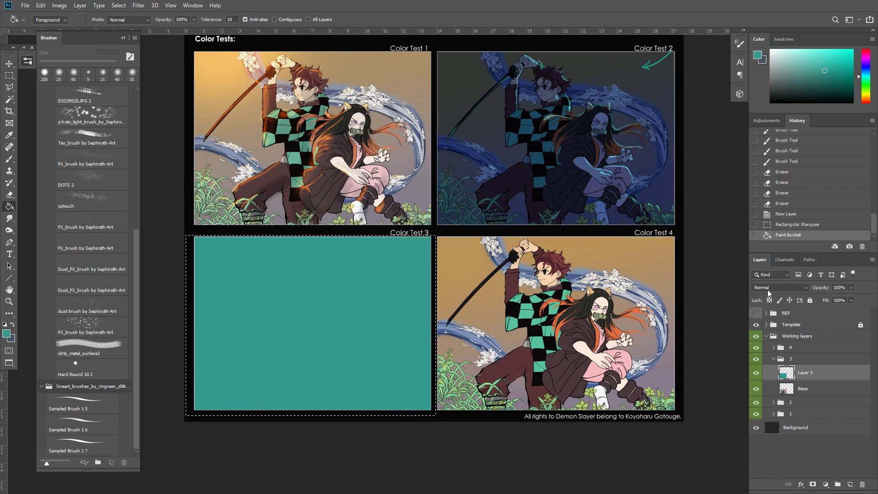
Invert the teal fill, deselect the area, and set the layer to Multiply with 70% fill
key(ctrl+i)
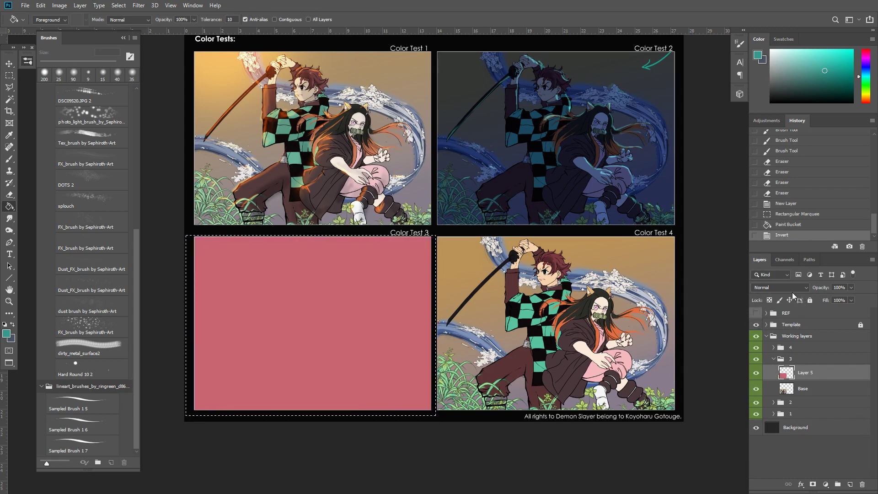
key(ctrl+d)
key(v)
click(792, 287)
click(796, 289)
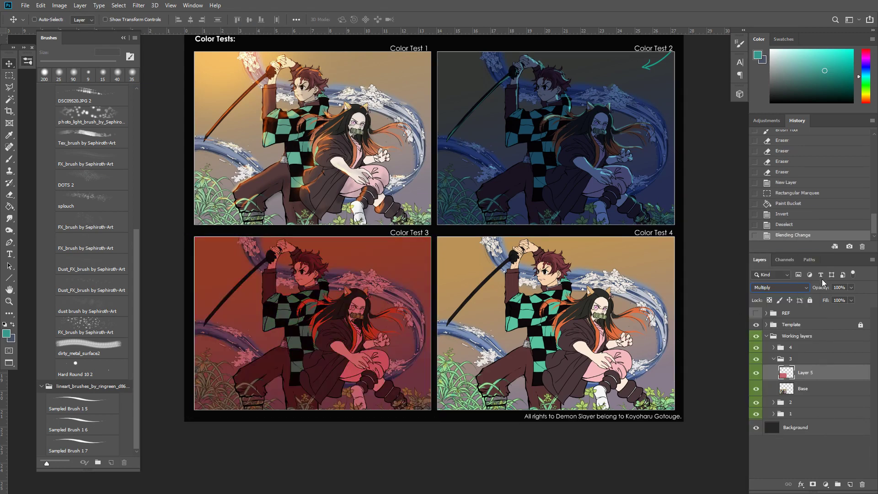
drag(825, 302, 809, 303)
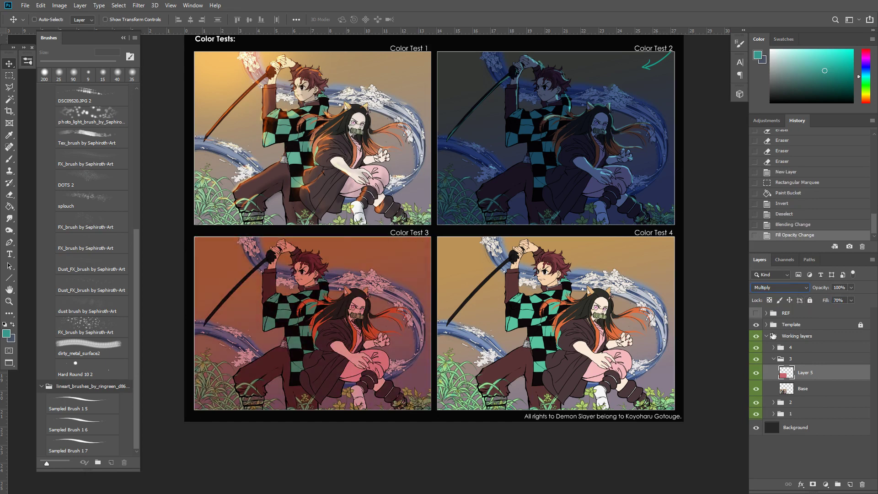
key(ctrl+u)
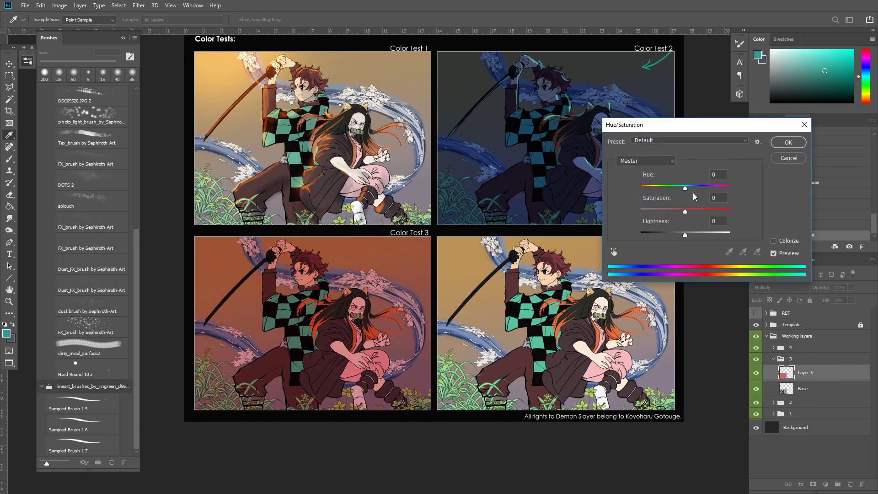
drag(686, 188, 687, 212)
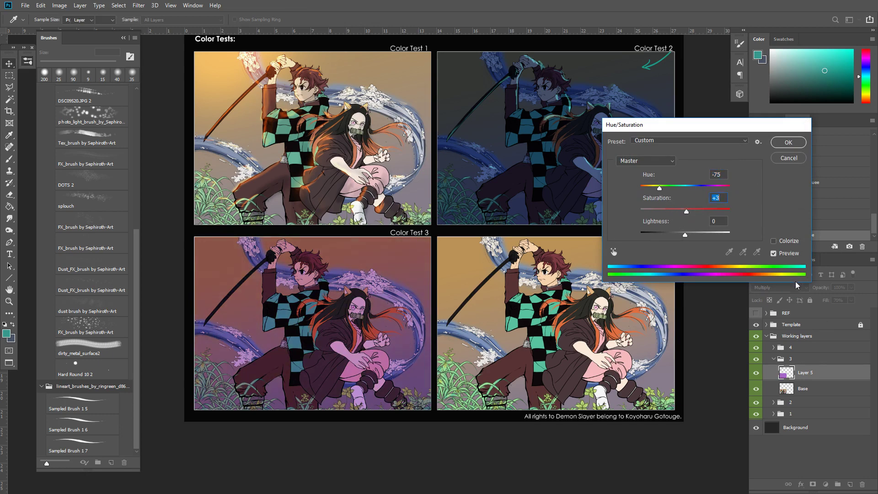
click(789, 158)
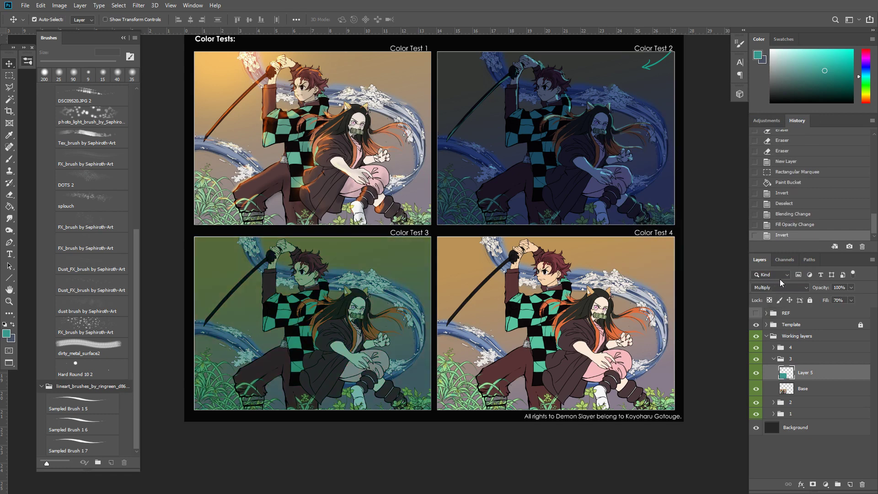
Refill the Color Test 3 overlay with a medium blue based on Color Test 2 and set its fill to 98%
key(b)
alt+click(489, 160)
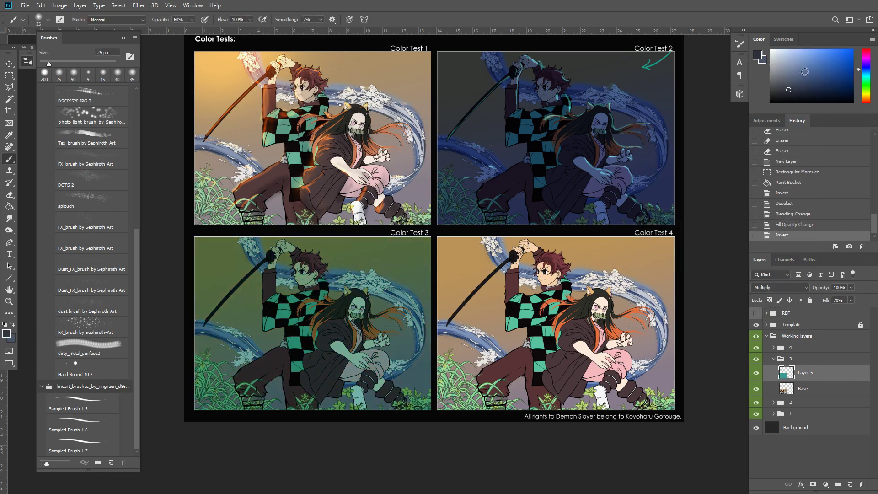
click(810, 70)
key(g)
click(322, 303)
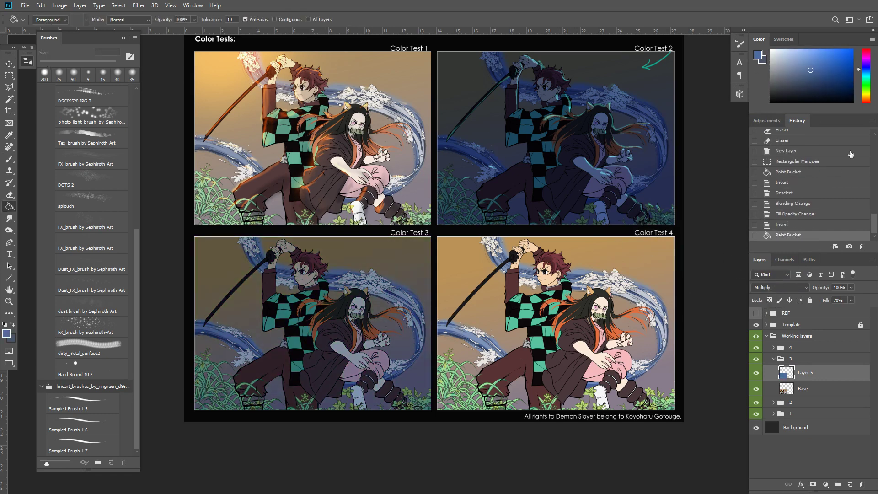
drag(825, 301, 850, 299)
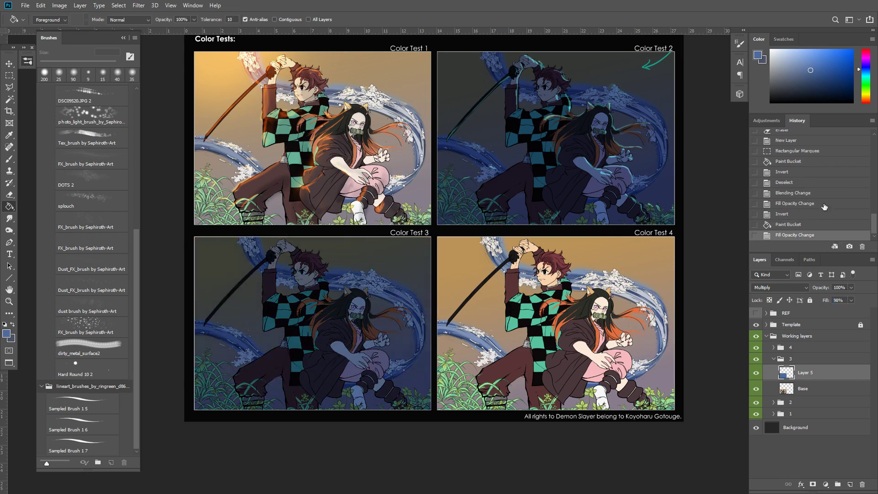
Toggle the visibility of group 3 and its blue overlay to compare Color Test 3 with and without them
click(791, 361)
click(773, 359)
click(757, 360)
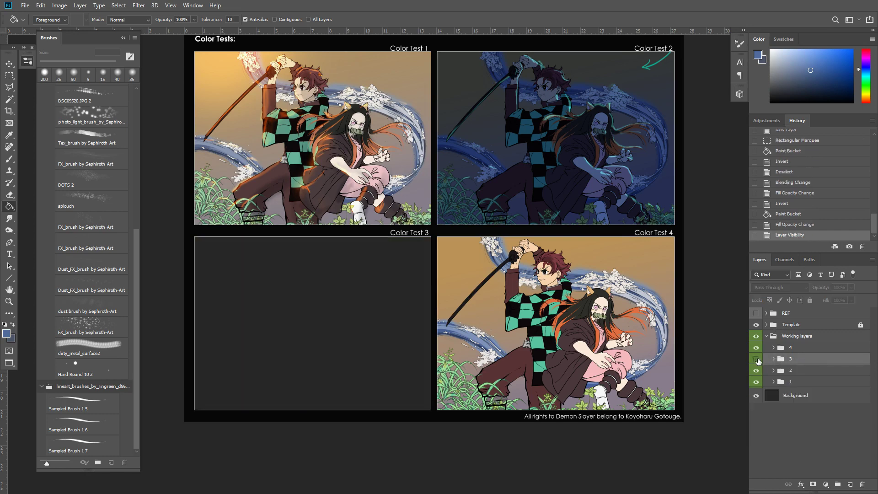
click(756, 359)
click(774, 360)
click(756, 373)
click(756, 373)
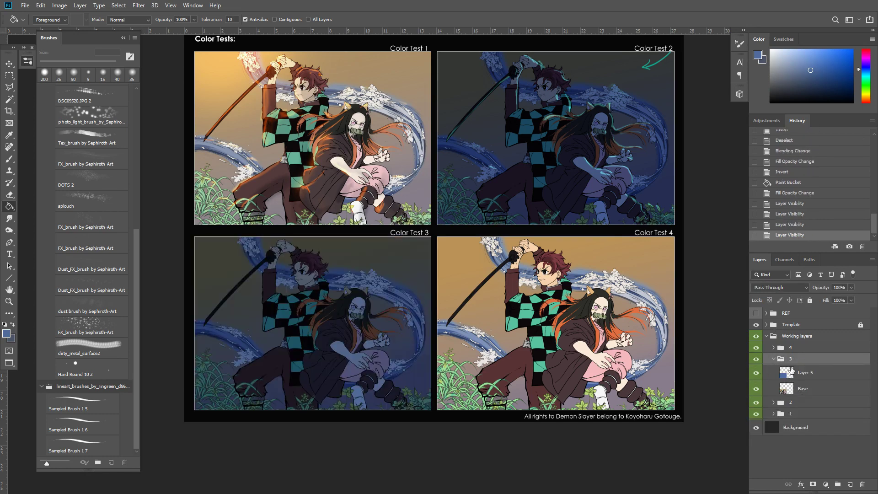
click(773, 373)
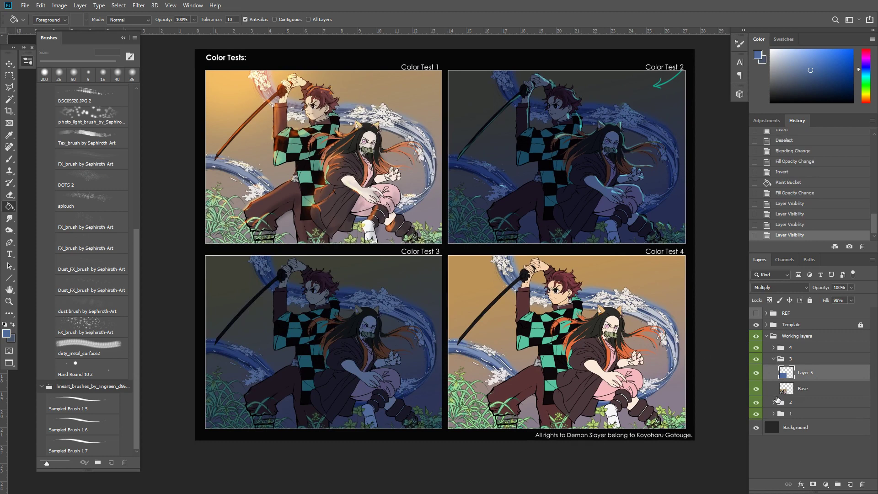
Hide the Arrow layer in group 2 and add a new layer above Layer 4 for painting
click(774, 402)
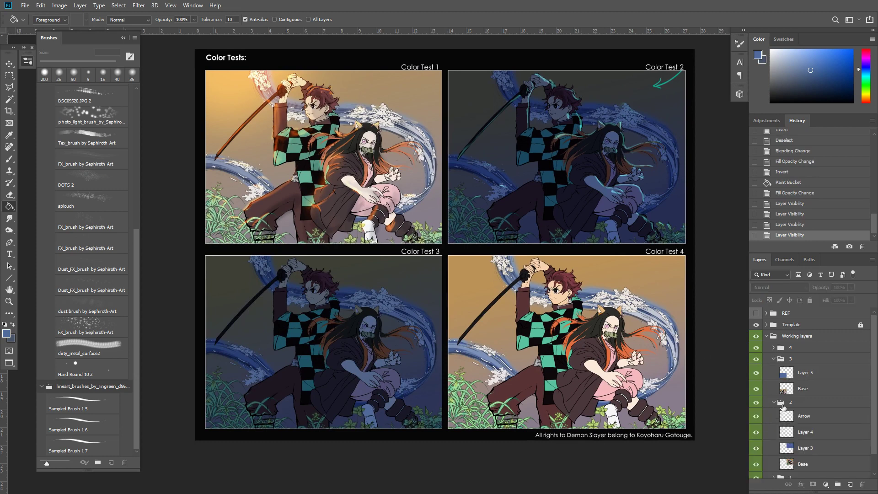
click(813, 422)
click(756, 417)
click(813, 435)
click(850, 484)
key(b)
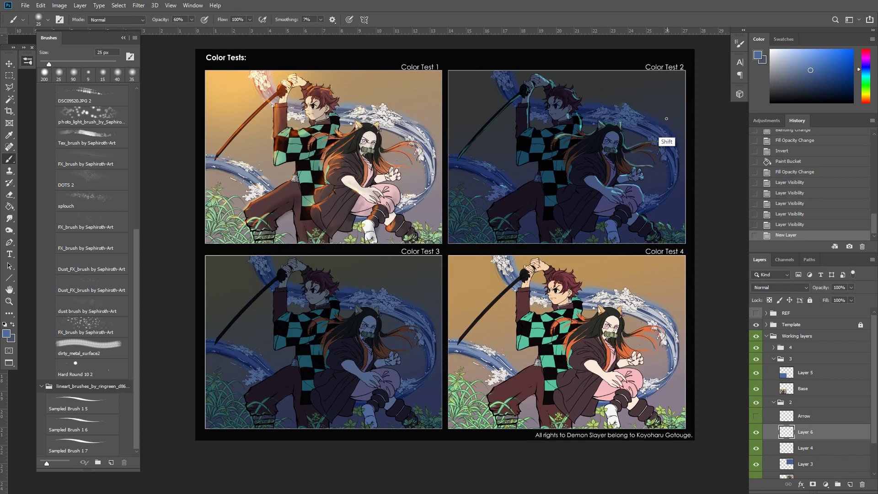
Paint a soft blue glow across the upper-right corner of Color Test 2 with a 900 px brush
key(bracketright)
key(bracketright)
key(bracketright)
key(bracketright)
key(bracketright)
key(bracketright)
key(bracketright)
key(bracketright)
key(bracketright)
key(bracketright)
key(bracketright)
key(bracketright)
key(bracketright)
key(bracketright)
key(bracketright)
key(bracketright)
key(bracketright)
key(bracketright)
key(bracketright)
key(bracketright)
click(675, 80)
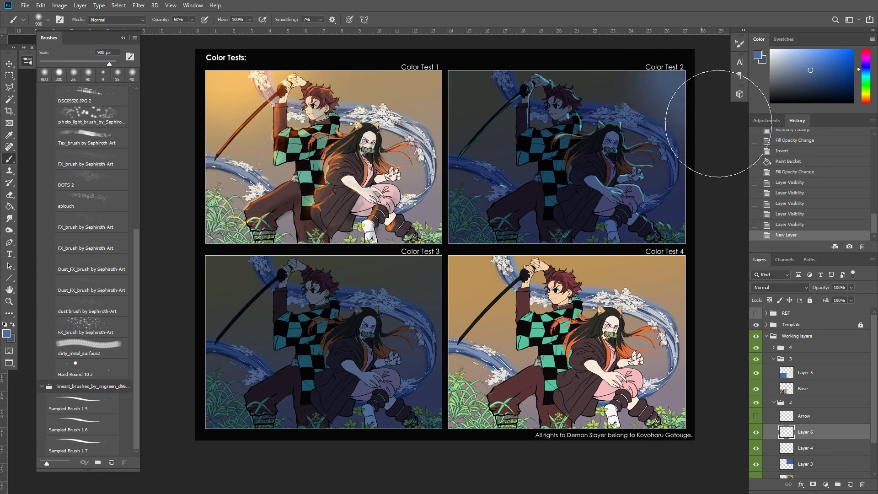
key(ctrl+z)
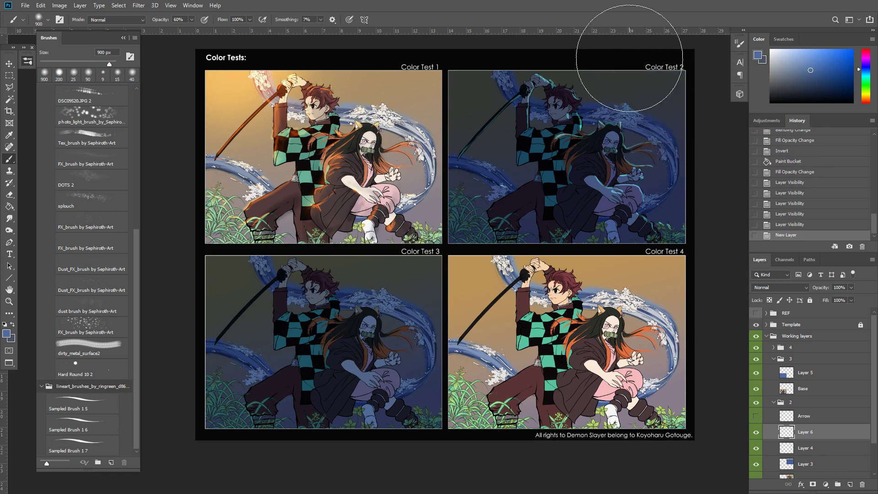
mouse_move(629, 58)
mouse_down()
mouse_move(730, 103)
mouse_move(709, 110)
mouse_move(735, 132)
mouse_up()
Set the glow layer to Linear Dodge (Add) with 69% fill and paint more blue light in the upper-right corner
click(780, 287)
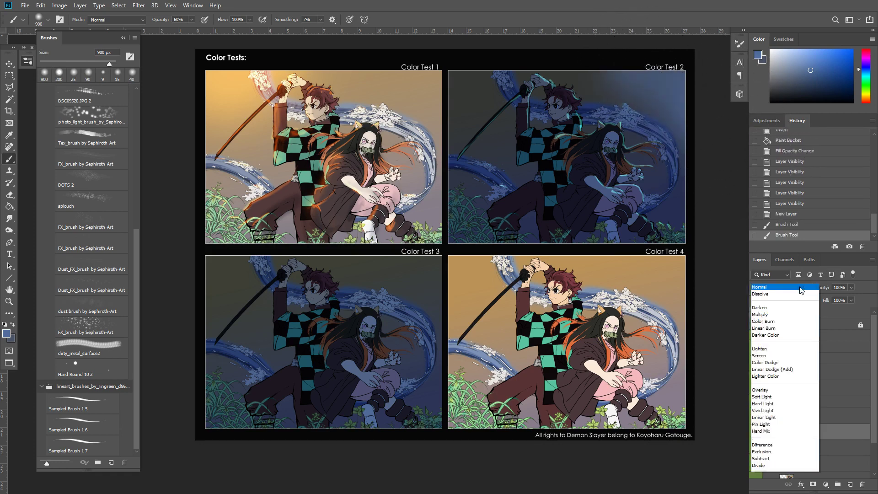
click(787, 333)
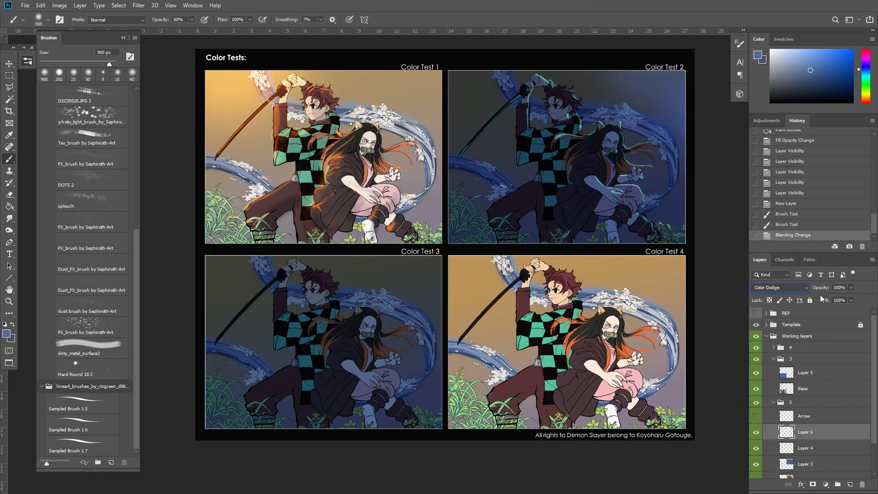
drag(824, 300, 814, 303)
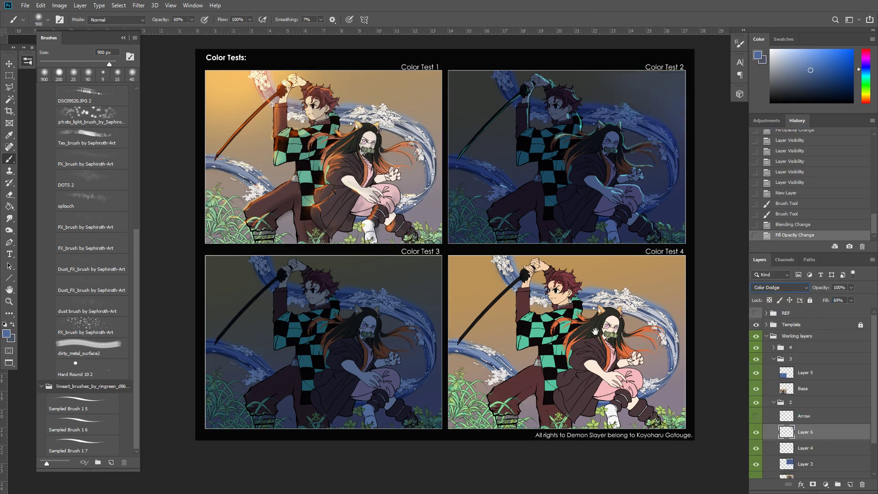
drag(660, 115, 673, 121)
click(781, 290)
click(781, 290)
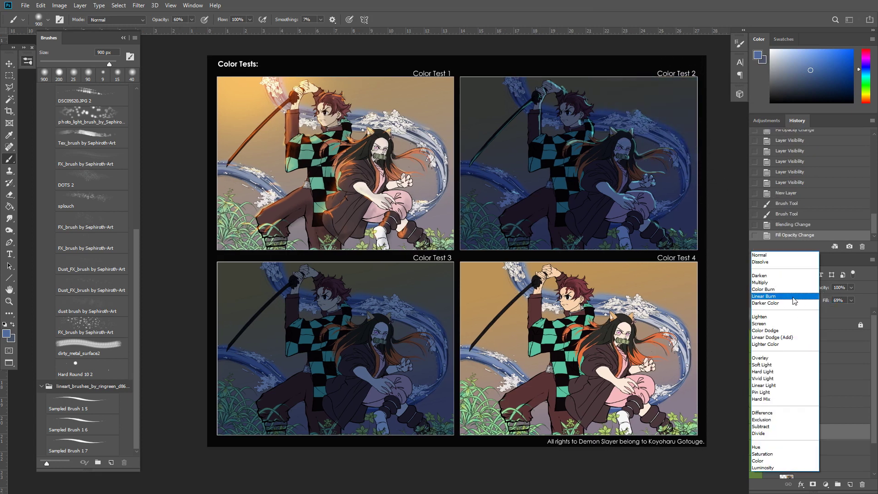
click(787, 327)
drag(680, 201, 681, 201)
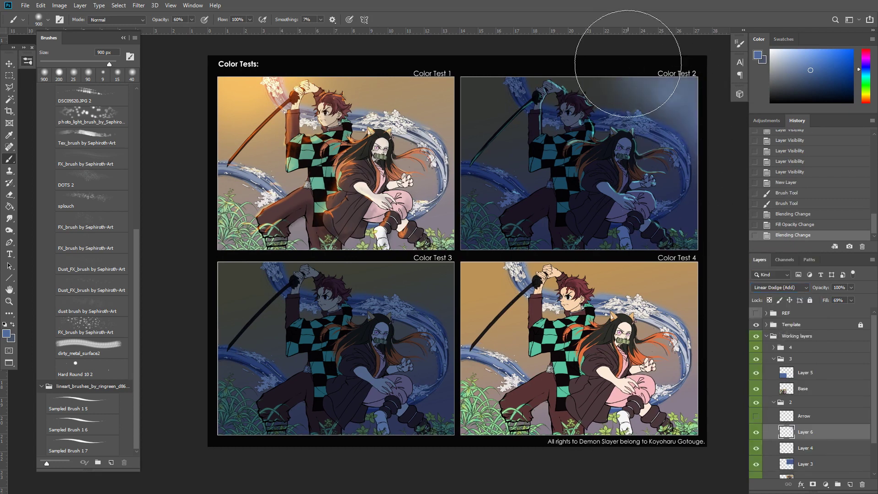
mouse_move(628, 62)
mouse_down()
mouse_move(699, 70)
mouse_move(716, 76)
mouse_up()
drag(728, 83, 734, 87)
Soften and trim the blue corner glow over the figures and background with a 900 px eraser
key(e)
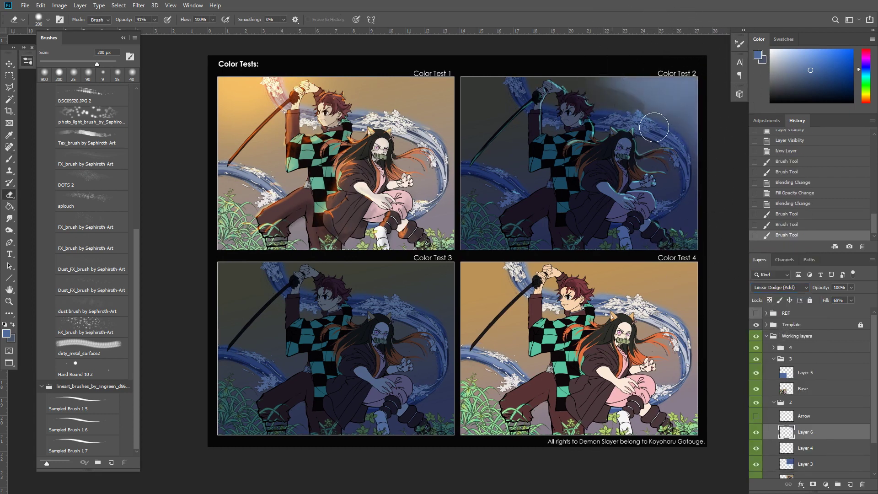
key(bracketright)
key(bracketright)
key(bracketright)
key(bracketright)
key(bracketright)
key(bracketright)
key(bracketright)
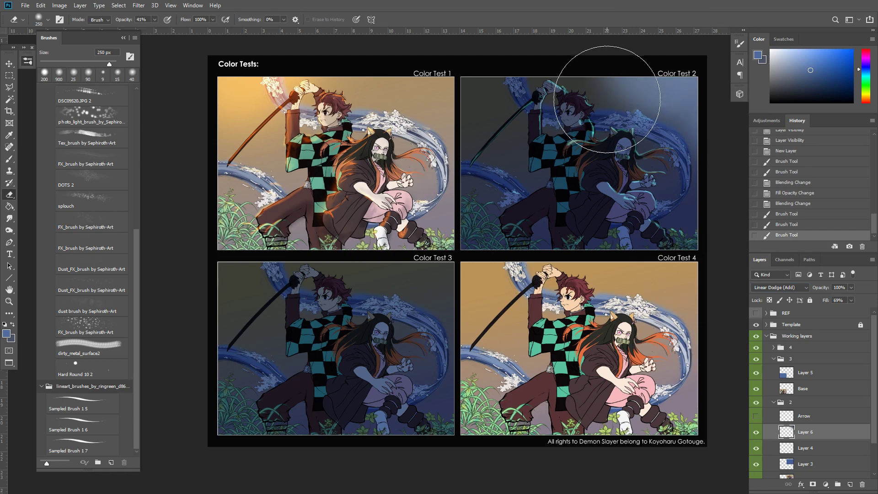
mouse_move(680, 187)
mouse_down()
mouse_move(673, 142)
mouse_move(648, 116)
mouse_move(650, 170)
mouse_up()
key(ctrl+z)
mouse_move(714, 225)
mouse_down()
mouse_move(718, 264)
mouse_move(700, 265)
mouse_move(588, 59)
mouse_move(686, 113)
mouse_move(696, 87)
mouse_up()
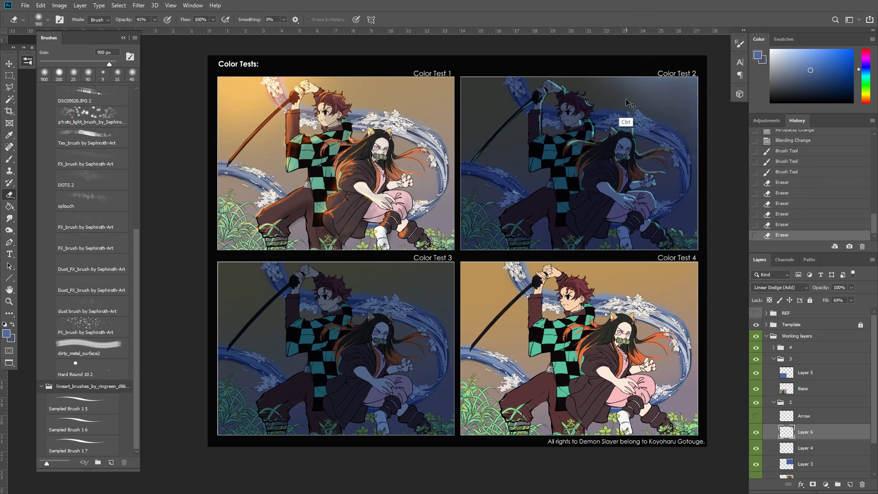
drag(598, 69, 652, 247)
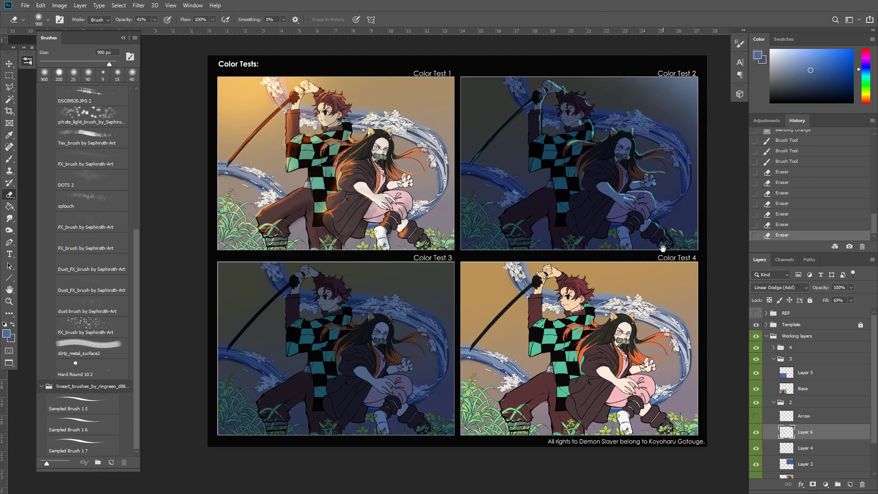
drag(662, 102, 644, 150)
drag(619, 282, 654, 143)
drag(678, 211, 672, 218)
drag(671, 108, 721, 301)
drag(629, 244, 615, 261)
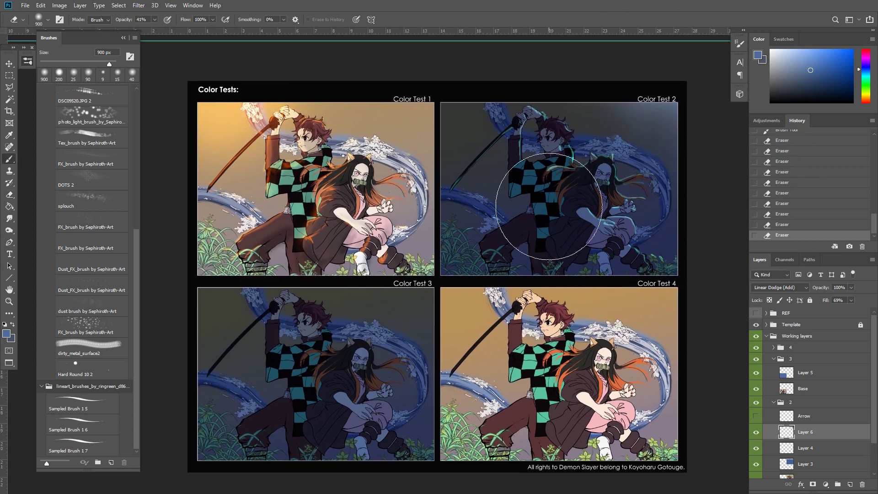
key(b)
mouse_move(450, 197)
mouse_down()
mouse_move(522, 233)
mouse_move(636, 256)
mouse_up()
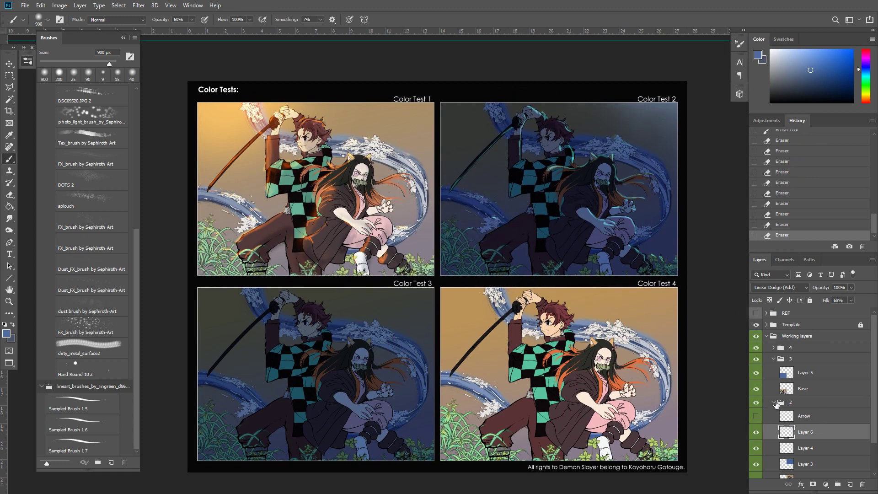
Check Color Test 3 with its blue overlay off and on, and add a new layer above it in group 3
click(774, 403)
click(809, 372)
click(756, 373)
click(756, 373)
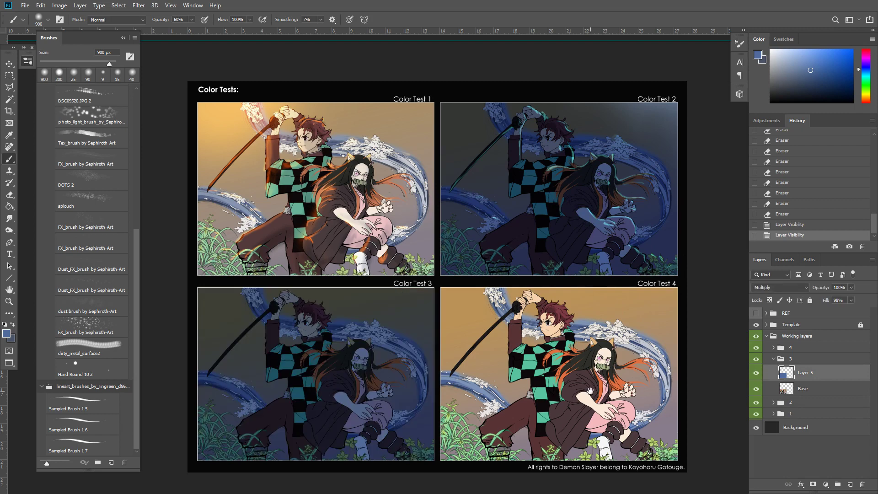
drag(590, 390, 636, 356)
click(850, 485)
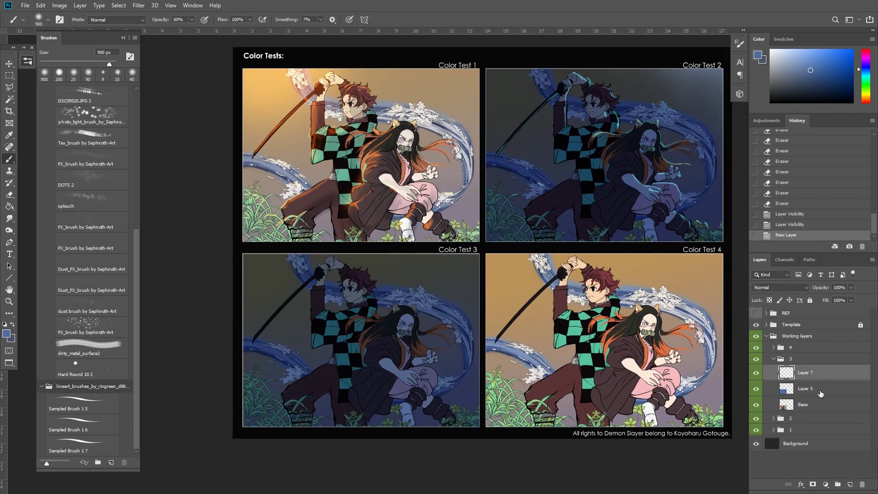
Rename the new layer in group 3 to arrow
double_click(809, 372)
text(arrow)
key(Return)
Draw a small yellow downward arrow near the upper edge of Color Test 3 with a 15 px brush, marking the light direction
drag(344, 329, 352, 314)
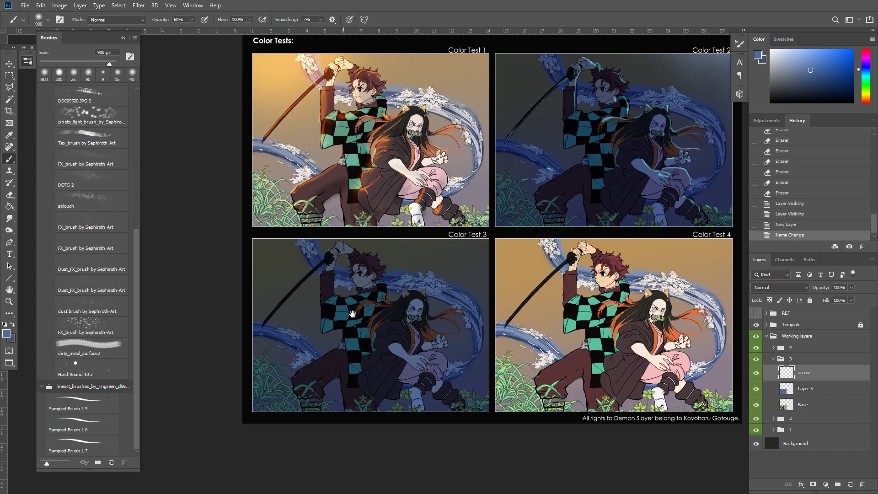
key(bracketleft)
key(bracketleft)
key(bracketleft)
key(bracketleft)
key(bracketleft)
key(bracketleft)
key(bracketleft)
key(bracketleft)
key(bracketleft)
key(bracketleft)
key(bracketleft)
key(bracketleft)
key(bracketleft)
key(bracketleft)
key(bracketleft)
key(bracketleft)
key(bracketleft)
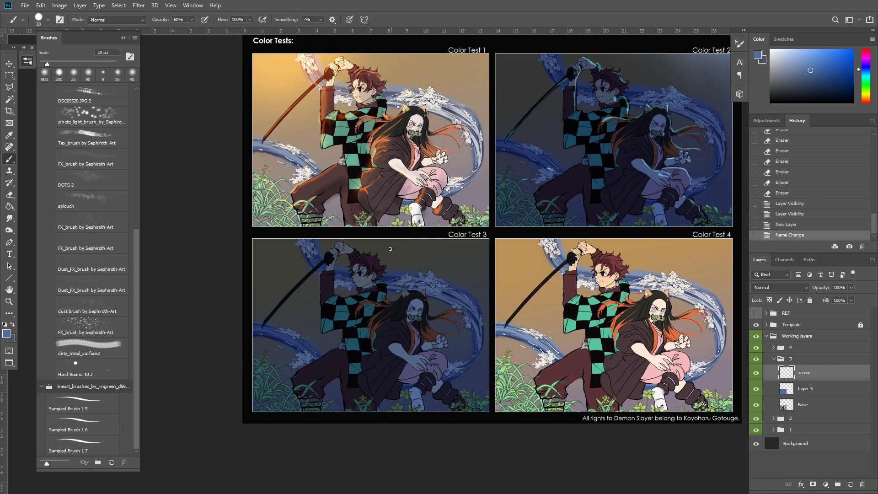
key(bracketleft)
click(866, 97)
drag(845, 86, 854, 33)
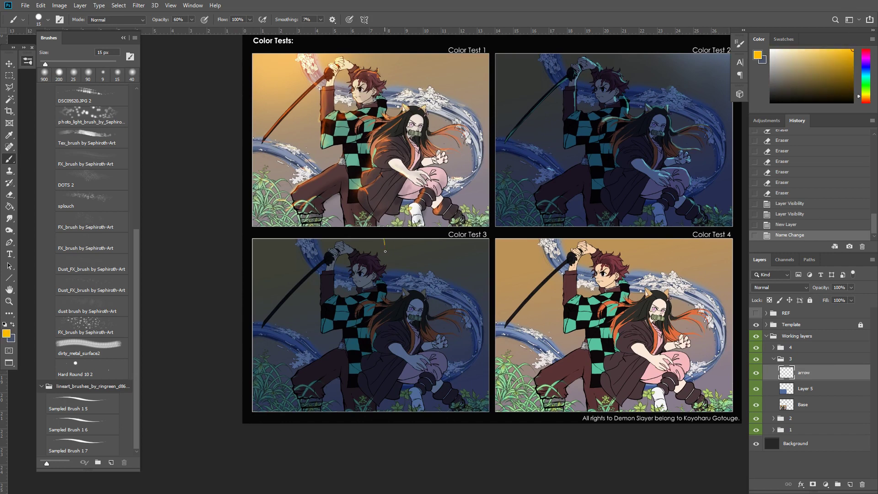
drag(385, 251, 387, 245)
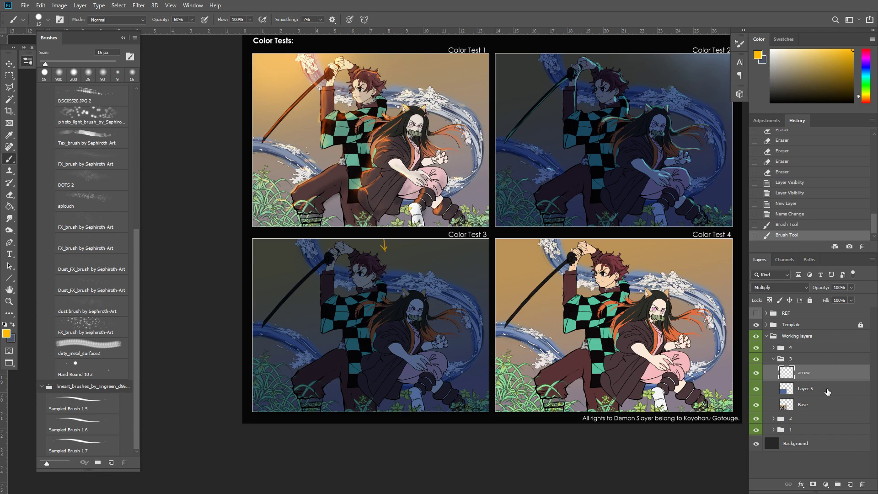
Add a new layer above arrow and paint a thin yellow highlight on the boy's hair in Color Test 3 with a 9 px brush
click(849, 483)
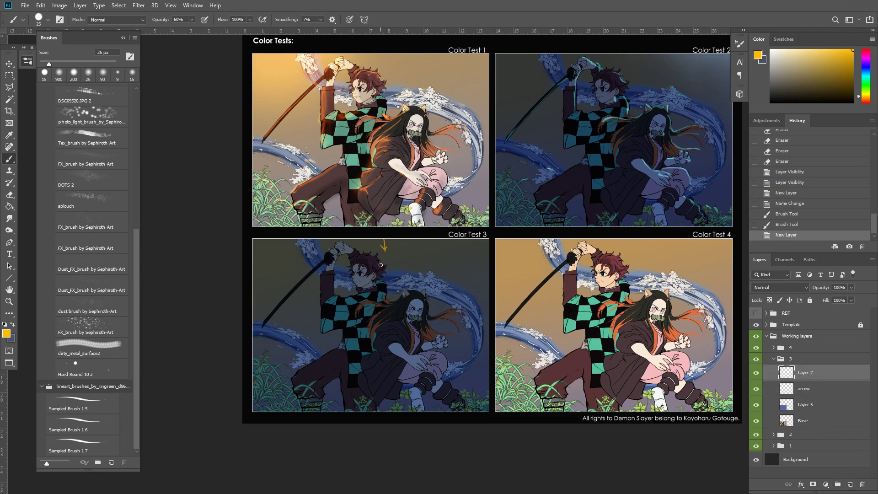
key(bracketleft)
key(bracketleft)
key(bracketleft)
drag(366, 256, 374, 257)
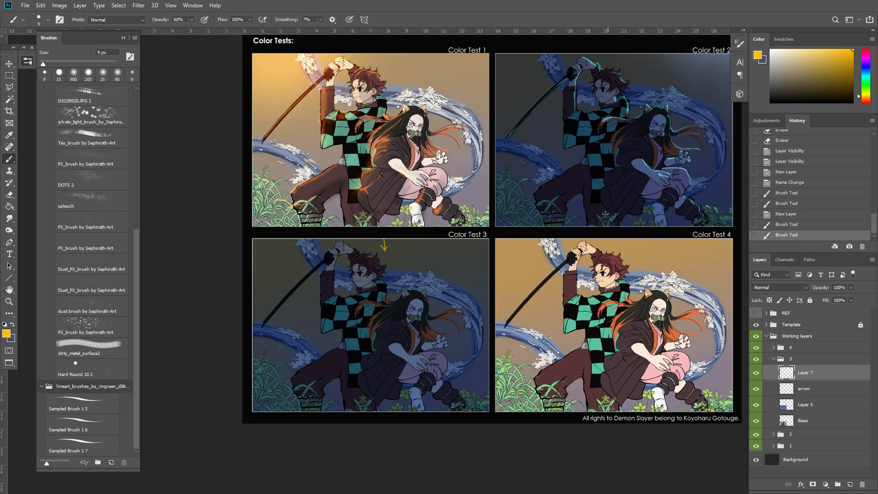
Switch the paint color to orange and add highlights to the boy's hair in Color Test 3, enlarging the brush to 15 px
drag(865, 97, 861, 97)
click(867, 102)
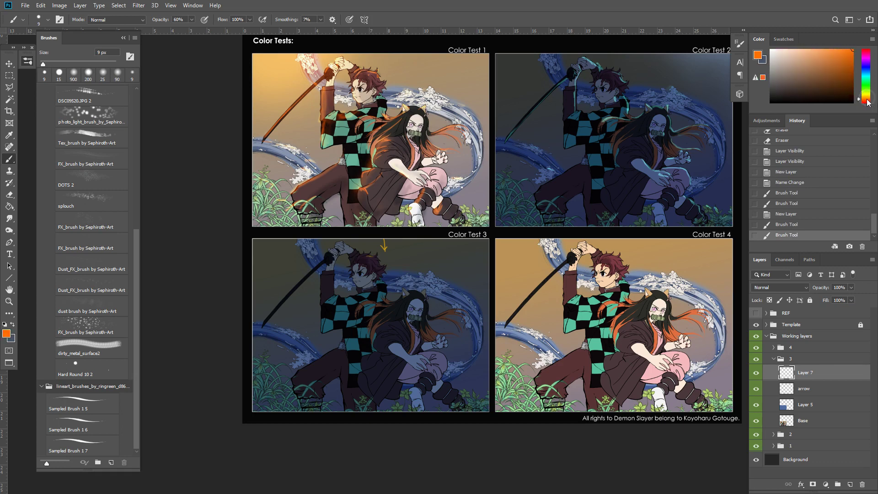
click(366, 255)
key(bracketright)
key(bracketright)
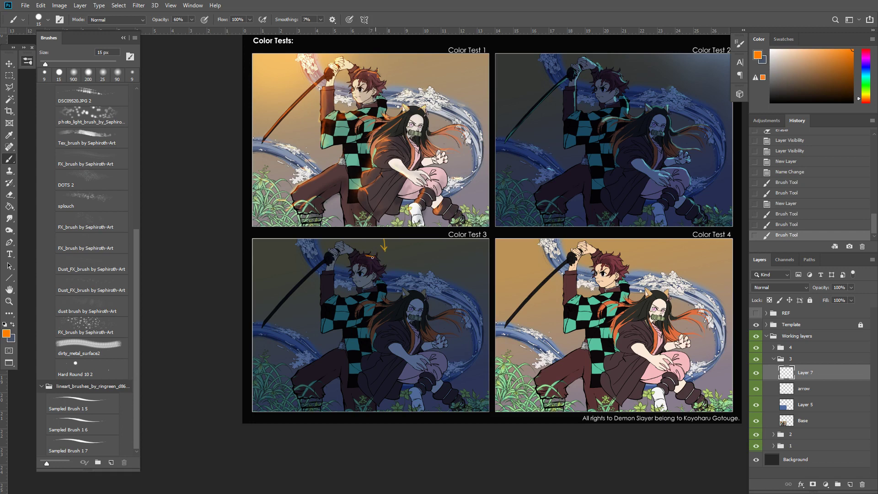
click(372, 258)
click(378, 261)
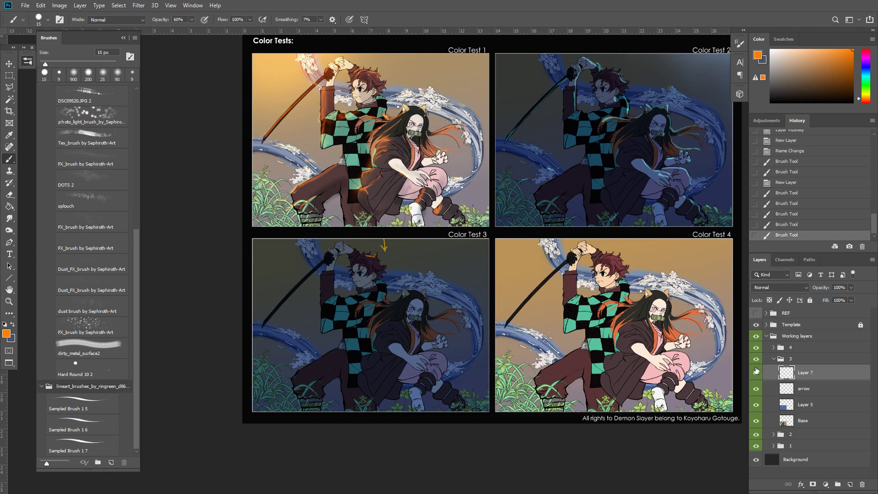
Move the yellow arrow slightly up against the upper edge of Color Test 3
click(805, 388)
key(v)
drag(397, 248, 396, 239)
Paint orange rim light on Layer 7 along the boy's hair and collar in Color Test 3
click(805, 373)
key(b)
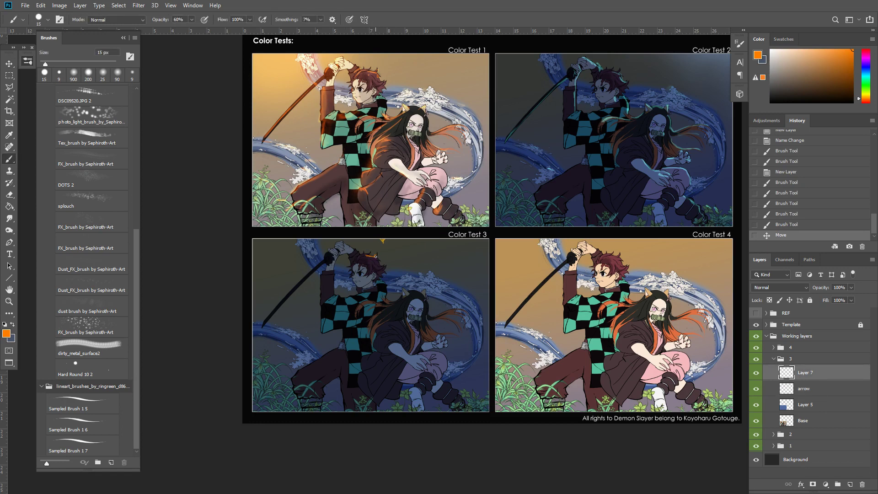
click(376, 256)
mouse_move(402, 289)
mouse_down()
mouse_move(409, 292)
mouse_move(402, 300)
mouse_move(385, 301)
mouse_move(384, 285)
mouse_up()
drag(384, 286, 385, 287)
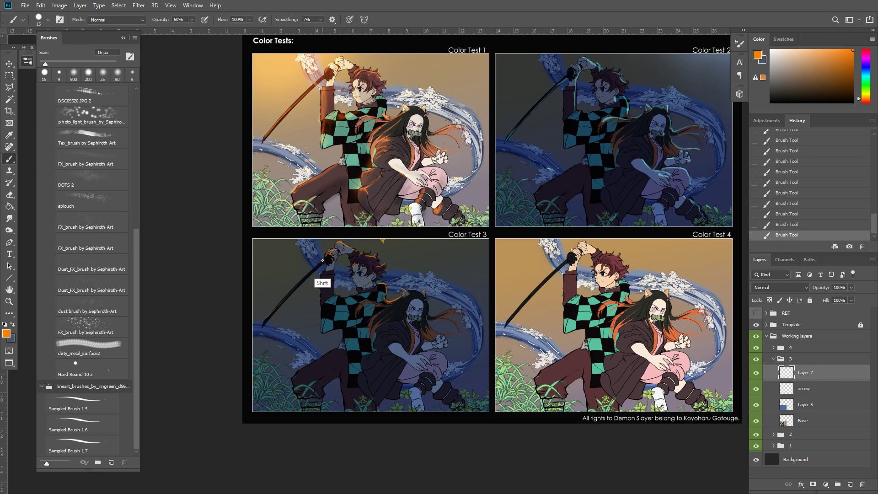
Fade the highlight at the sword's tip and paint orange rim light along the blade, the boy's shoulders and his collar
key(e)
mouse_move(293, 300)
mouse_down()
mouse_move(260, 323)
mouse_move(242, 364)
mouse_move(270, 327)
mouse_up()
key(b)
drag(276, 268, 341, 298)
drag(336, 297, 365, 294)
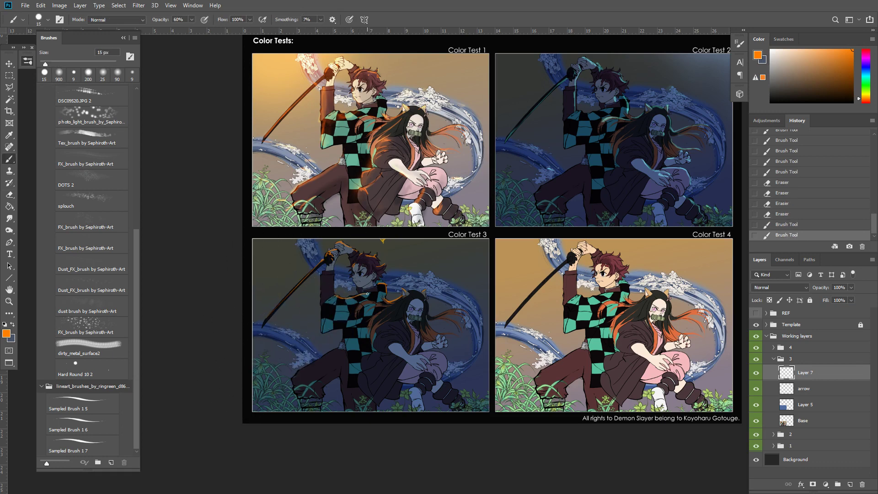
click(376, 292)
click(378, 285)
Soften the orange rim light across both figures' torsos with the eraser and undo the last stroke
key(e)
drag(322, 330, 321, 332)
mouse_move(337, 315)
mouse_down()
mouse_move(358, 314)
mouse_move(365, 324)
mouse_move(419, 291)
mouse_move(419, 316)
mouse_up()
key(b)
key(ctrl+z)
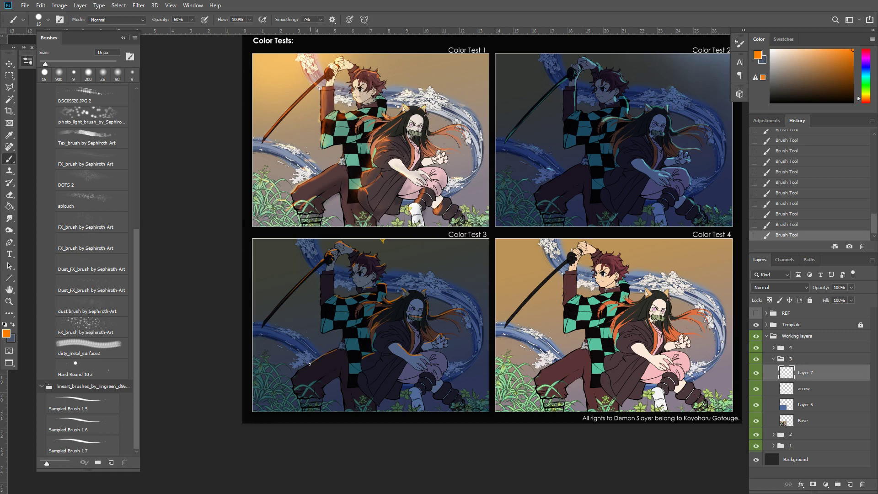
Soften the orange highlights on the boy's thigh and the girl's robe and legs with a 900 px eraser
key(e)
drag(327, 365, 329, 359)
mouse_move(330, 359)
mouse_down()
mouse_move(292, 392)
mouse_move(336, 350)
mouse_up()
key(b)
key(e)
mouse_move(340, 342)
mouse_down()
mouse_move(276, 393)
mouse_move(315, 403)
mouse_move(360, 366)
mouse_up()
drag(359, 366, 378, 380)
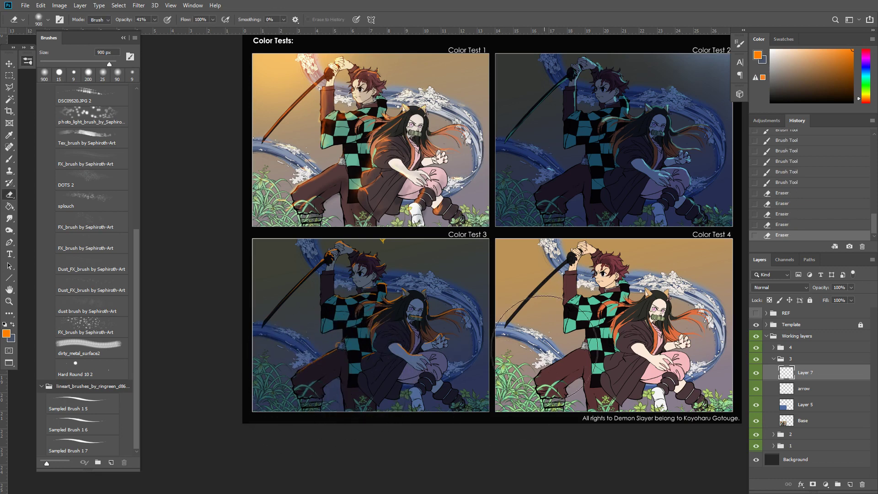
mouse_move(500, 403)
mouse_down()
mouse_move(471, 378)
mouse_move(386, 377)
mouse_move(408, 333)
mouse_up()
Paint orange rim light on the girl's lower leg and foot in Color Test 3 and soften it with the eraser
key(b)
mouse_move(444, 356)
mouse_down()
mouse_move(442, 382)
mouse_move(454, 391)
mouse_up()
key(e)
key(b)
mouse_move(447, 384)
mouse_down()
mouse_move(463, 396)
mouse_move(446, 386)
mouse_move(441, 408)
mouse_up()
key(e)
mouse_move(436, 412)
mouse_down()
mouse_move(418, 403)
mouse_move(414, 384)
mouse_up()
mouse_move(446, 328)
mouse_down()
mouse_move(448, 315)
mouse_move(381, 330)
mouse_up()
Reduce the eraser to 250 px and fade the orange highlights across the boy's chest
key(bracketleft)
key(bracketleft)
key(bracketleft)
key(bracketleft)
key(bracketleft)
key(bracketleft)
key(bracketleft)
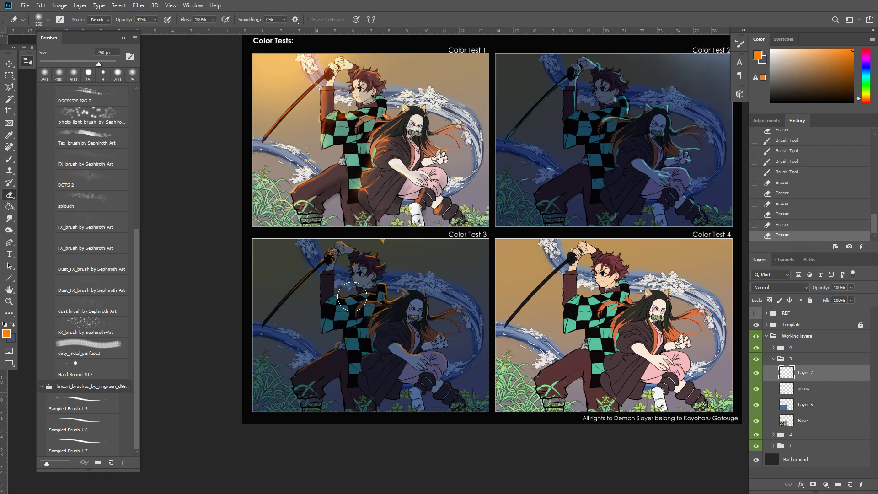
mouse_move(351, 296)
mouse_down()
mouse_move(340, 316)
mouse_move(373, 327)
mouse_up()
Fade the orange highlights around the boy's raised arm, face and hair with the 250 px eraser, undoing one stray stroke
key(b)
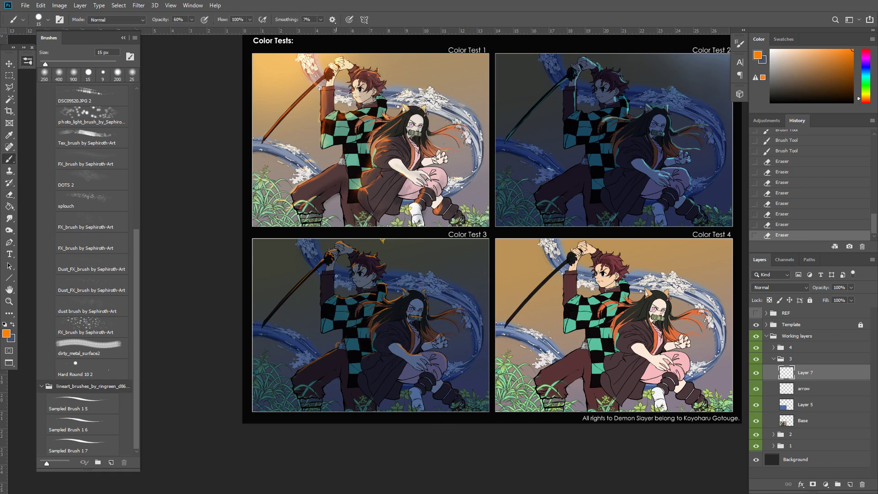
key(ctrl)
key(e)
mouse_move(327, 277)
mouse_down()
mouse_move(327, 265)
mouse_move(352, 262)
mouse_up()
mouse_move(352, 270)
mouse_down()
mouse_move(367, 254)
mouse_move(324, 269)
mouse_up()
mouse_move(259, 289)
mouse_down()
mouse_move(311, 319)
mouse_move(378, 290)
mouse_move(368, 310)
mouse_move(378, 300)
mouse_up()
key(ctrl+z)
mouse_move(396, 334)
mouse_down()
mouse_move(381, 285)
mouse_move(363, 271)
mouse_move(373, 251)
mouse_up()
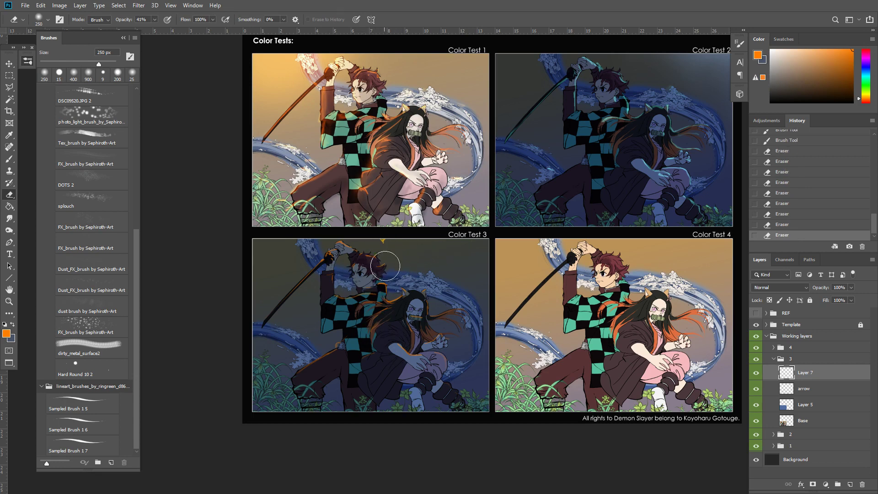
Add small orange touches near the girl's head with the 15 px brush and soften the highlights on both faces
key(b)
drag(431, 273, 431, 274)
drag(431, 274, 431, 276)
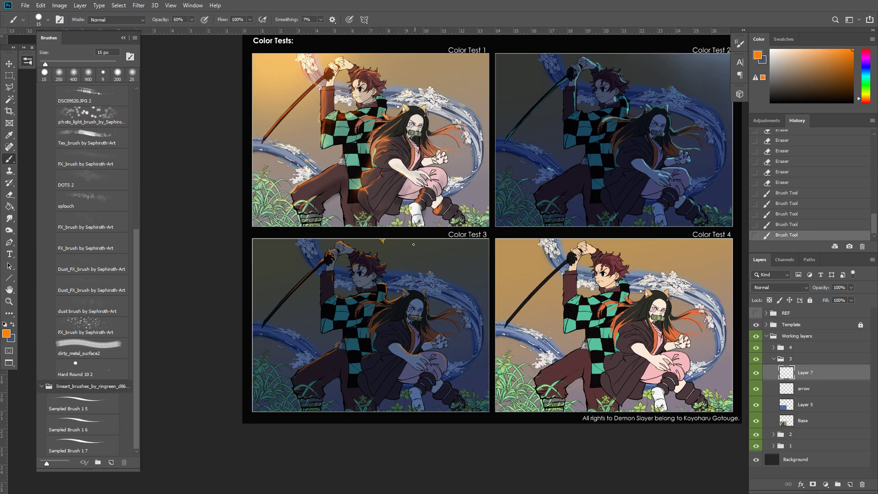
key(e)
mouse_move(372, 287)
mouse_down()
mouse_move(361, 267)
mouse_move(382, 275)
mouse_up()
drag(413, 325, 420, 317)
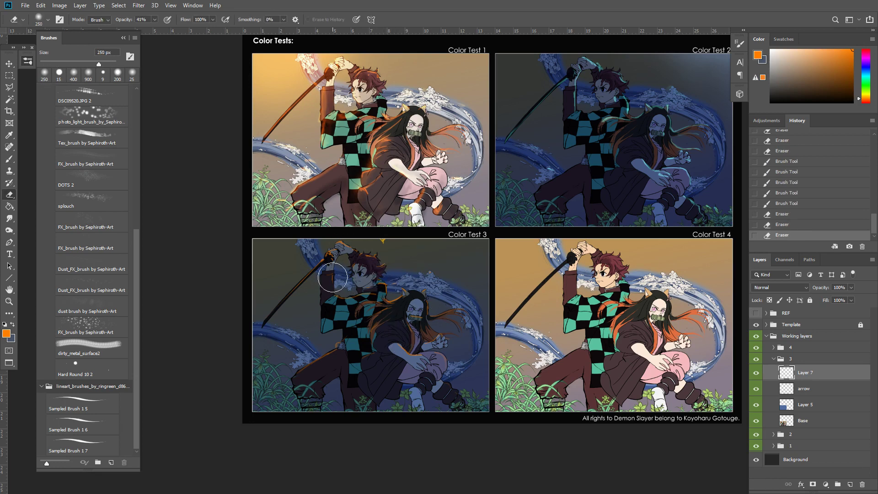
Fade the orange highlights on the raised hands, girl's torso and boy's legs, and check the strokes with the Base layer hidden and reshown
drag(333, 277, 338, 266)
drag(341, 251, 336, 270)
mouse_move(421, 321)
mouse_down()
mouse_move(426, 314)
mouse_move(429, 339)
mouse_up()
drag(366, 402, 359, 394)
drag(343, 386, 337, 381)
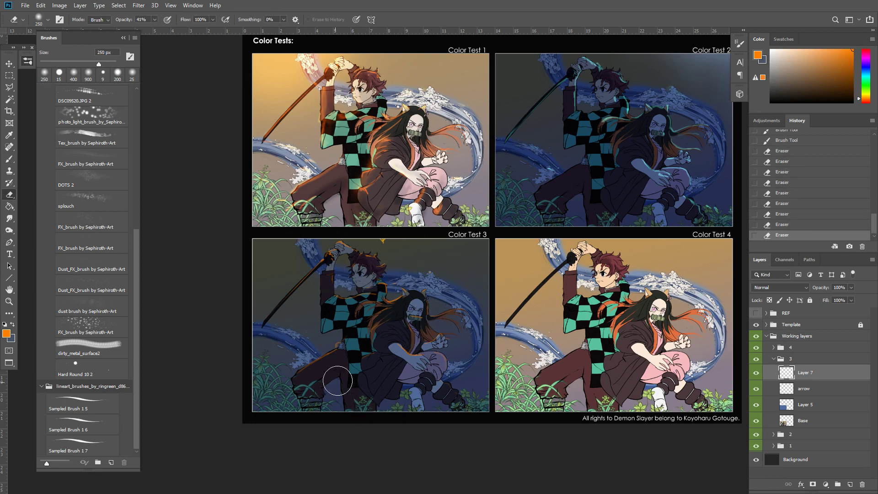
click(476, 324)
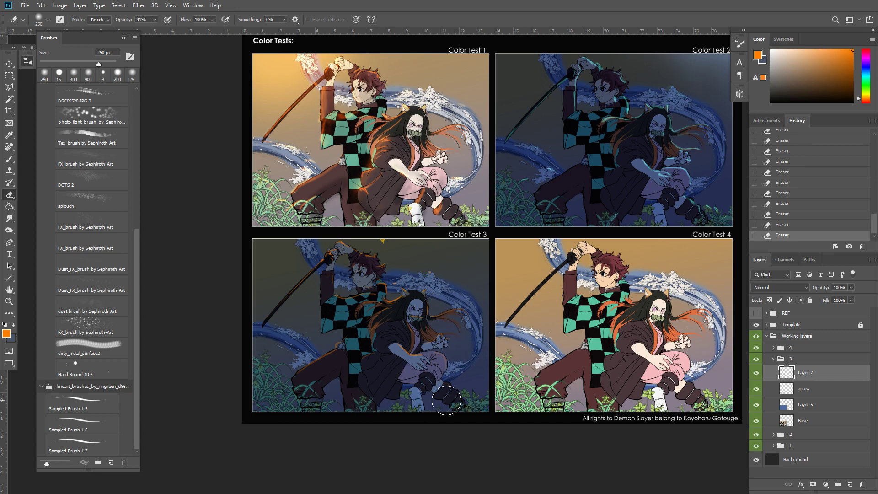
click(755, 421)
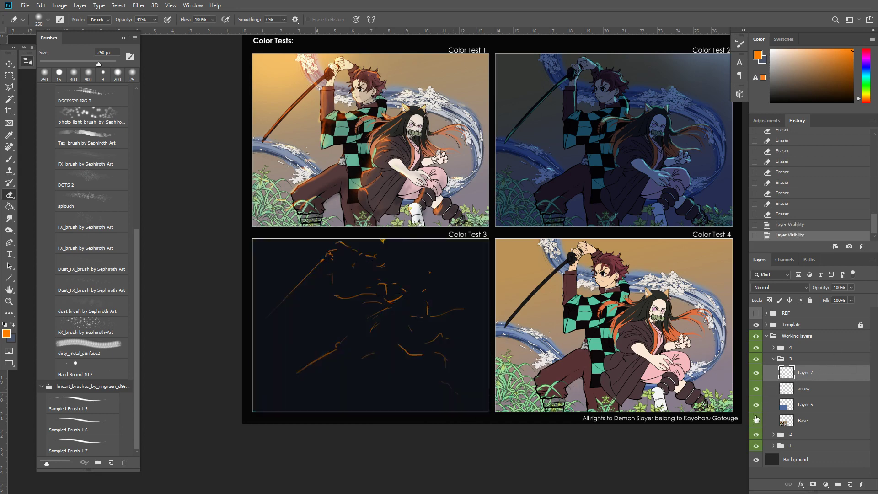
click(756, 421)
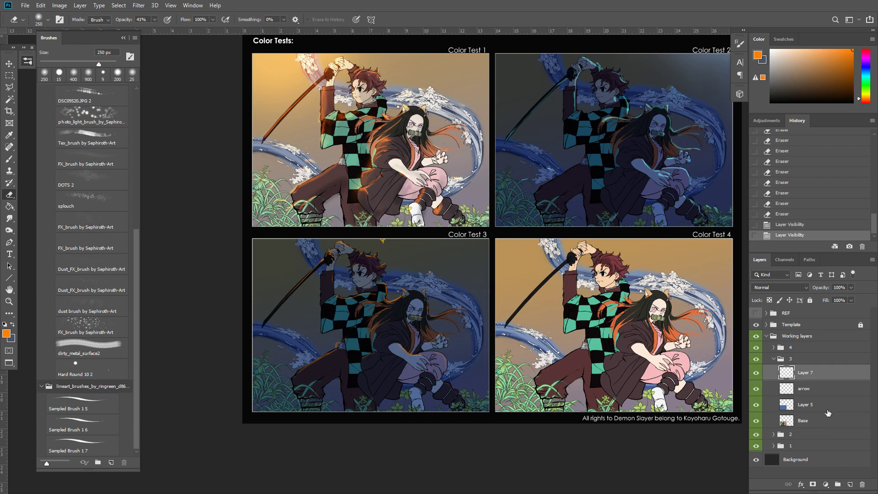
Paint a large soft orange glow over the top of Color Test 3 on a new layer with a 1200 px brush, and blend it as Overlay
click(849, 484)
key(b)
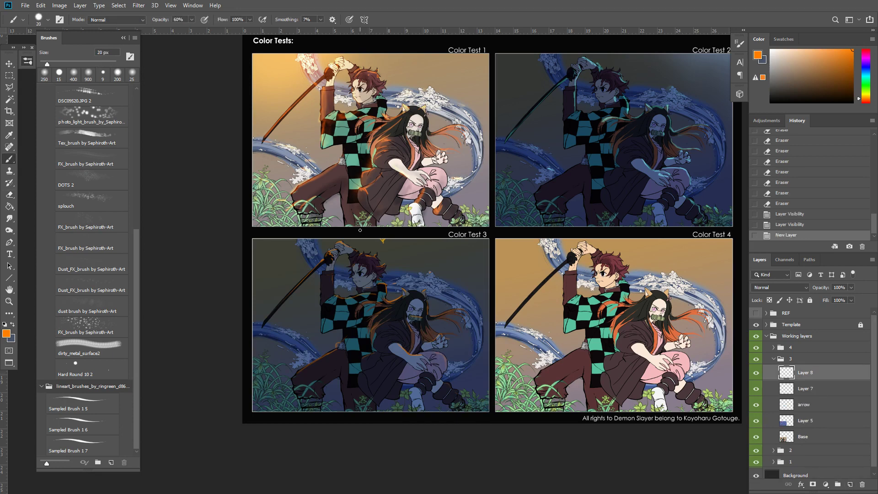
key(bracketright)
key(bracketright)
key(bracketright)
key(bracketright)
key(bracketright)
key(bracketright)
key(bracketright)
key(bracketright)
key(bracketright)
key(bracketright)
drag(334, 229, 455, 217)
key(ctrl+z)
key(bracketright)
key(bracketright)
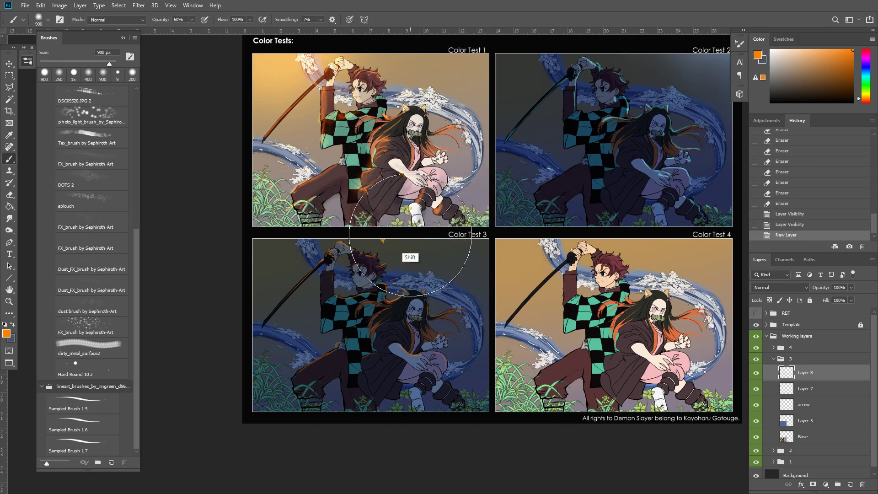
key(bracketright)
mouse_move(367, 214)
mouse_down()
mouse_move(421, 214)
mouse_move(356, 216)
mouse_move(393, 220)
mouse_move(359, 223)
mouse_move(431, 229)
mouse_up()
click(781, 287)
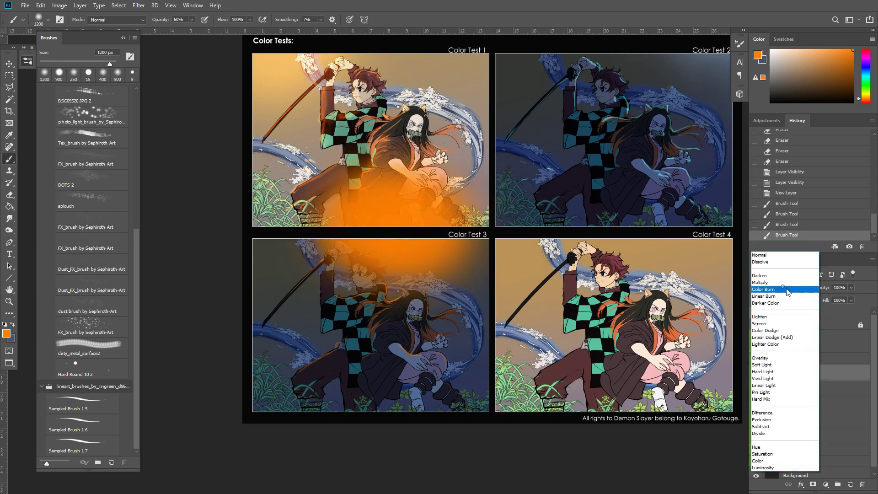
click(783, 358)
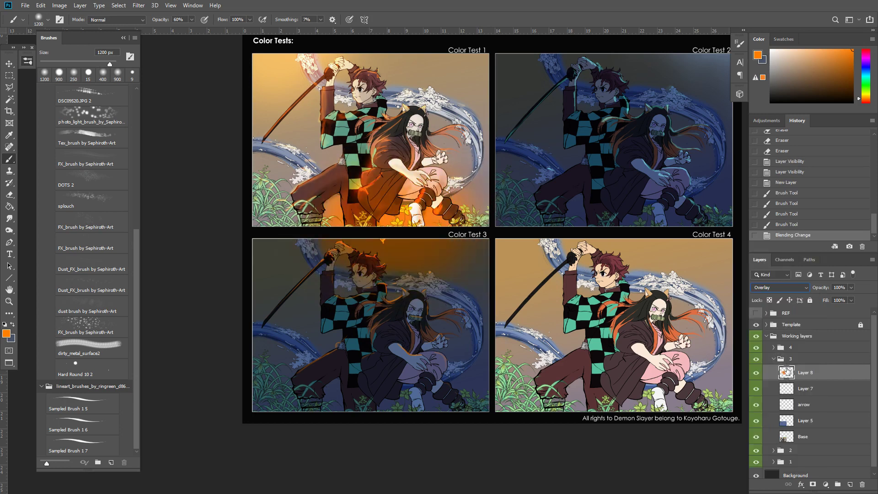
Mask group 3 with a rectangular selection around the Color Test 3 panel so the glow stays inside it
click(780, 358)
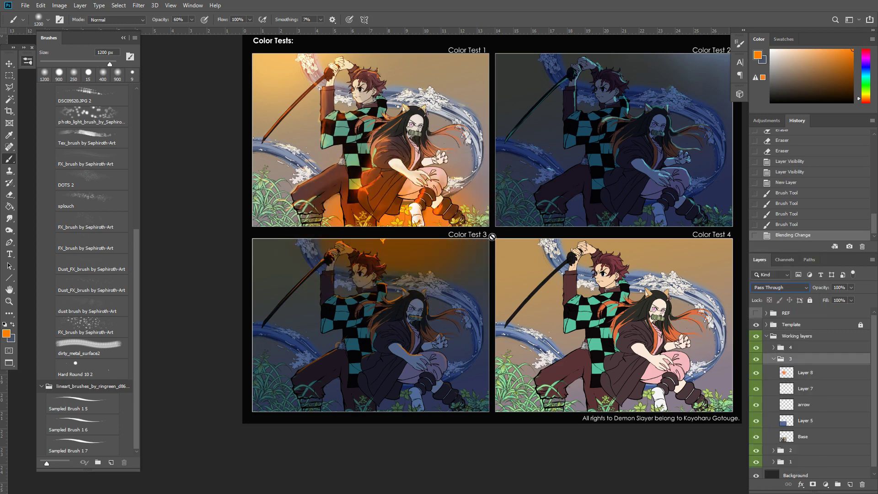
click(492, 237)
key(Return)
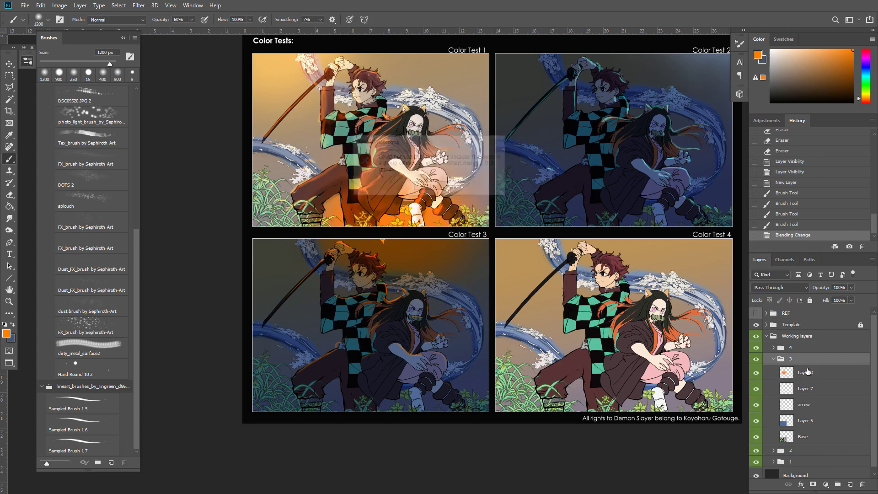
key(m)
drag(493, 235, 245, 420)
click(813, 483)
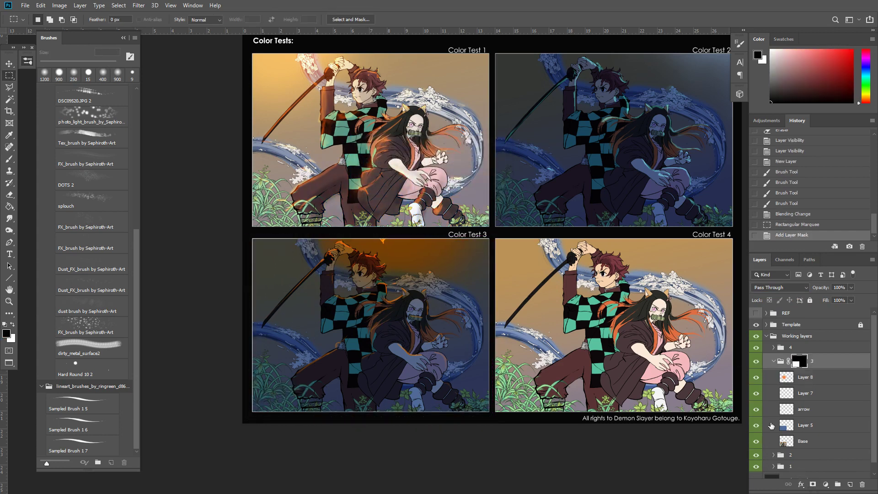
Set the orange glow layer to Linear Dodge (Add) and hide the arrow layer
click(805, 377)
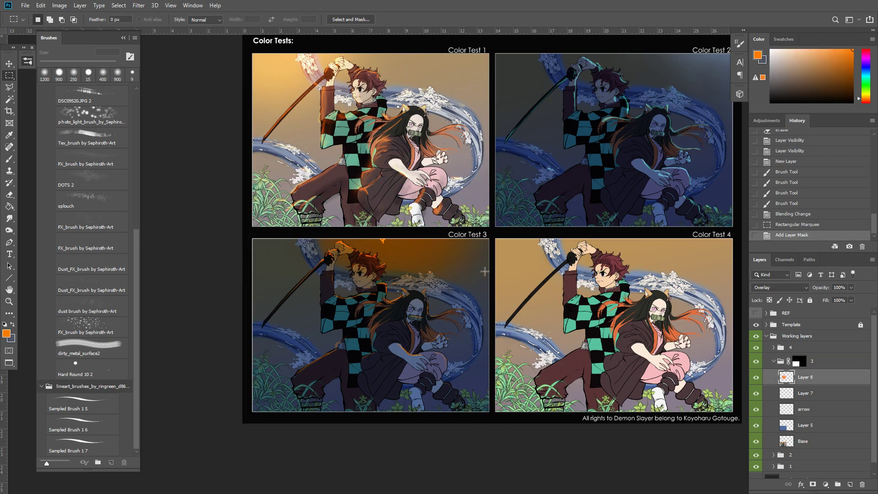
click(791, 286)
click(775, 333)
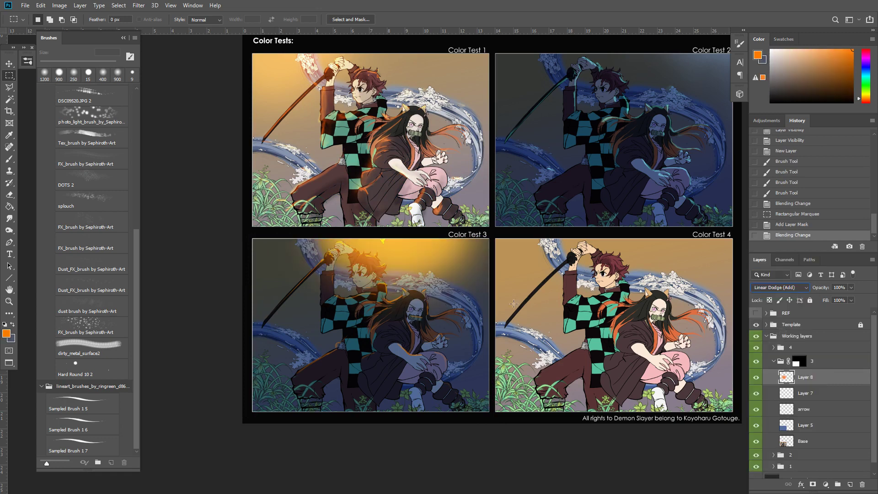
click(757, 409)
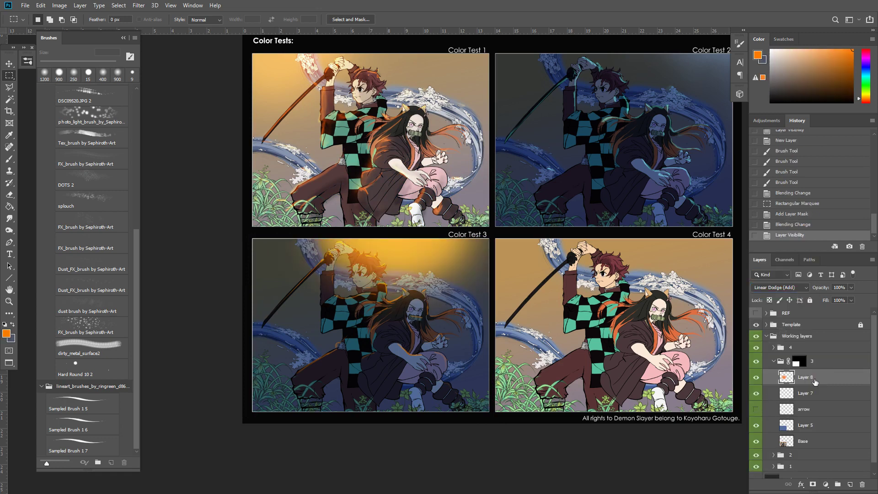
Reposition the orange glow at the upper edge of Color Test 3 and shift its hue slightly toward red with Hue/Saturation
key(v)
drag(359, 204, 375, 242)
mouse_move(459, 284)
mouse_down()
mouse_move(466, 258)
mouse_move(464, 292)
mouse_up()
key(ctrl+u)
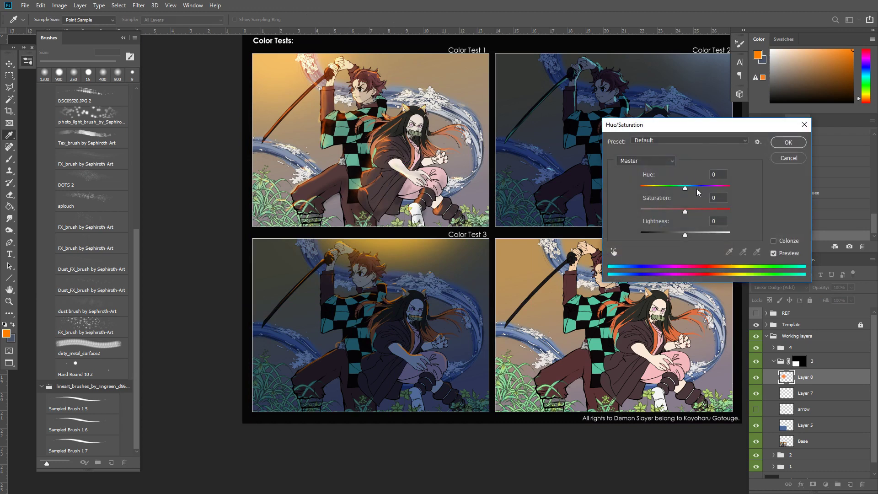
mouse_move(685, 188)
mouse_down()
mouse_move(672, 189)
mouse_move(680, 189)
mouse_up()
key(Return)
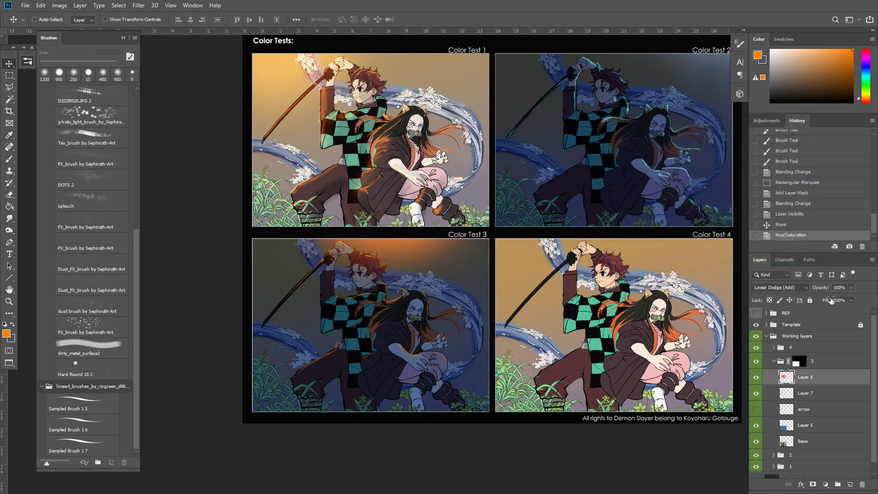
Reduce the orange glow layer's fill to 52% and nudge the glow upward
text(52)
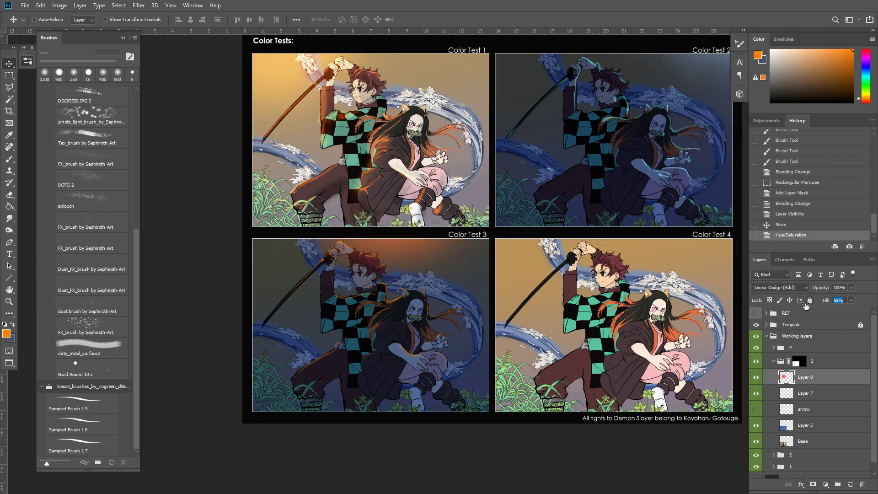
key(Return)
key(shift+Up)
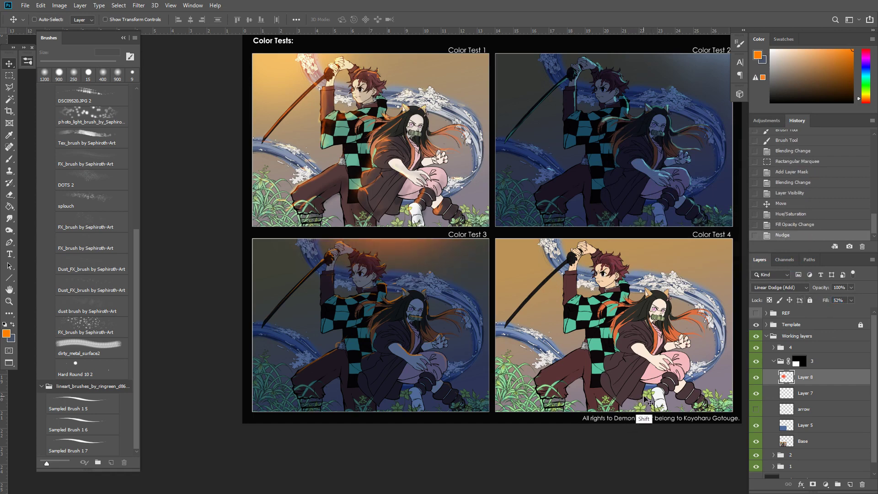
Duplicate the blue Multiply layer in group 3 and give the copy an inverted, all-black layer mask
click(789, 427)
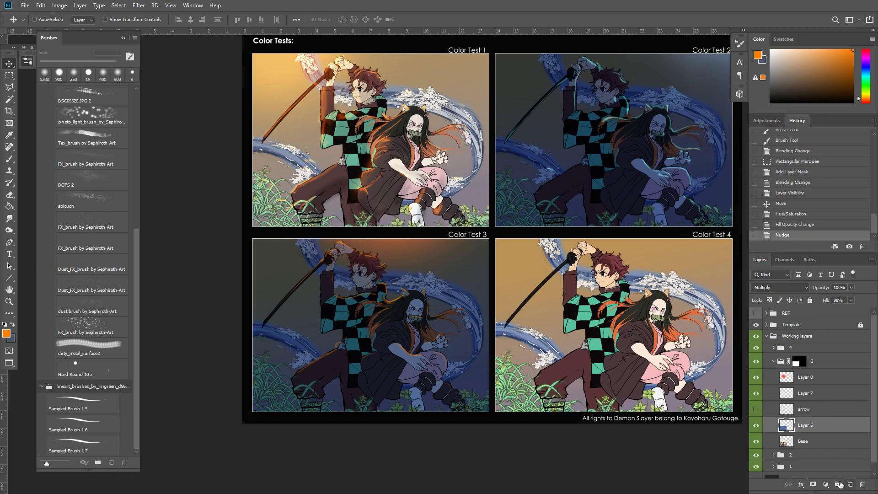
key(ctrl+j)
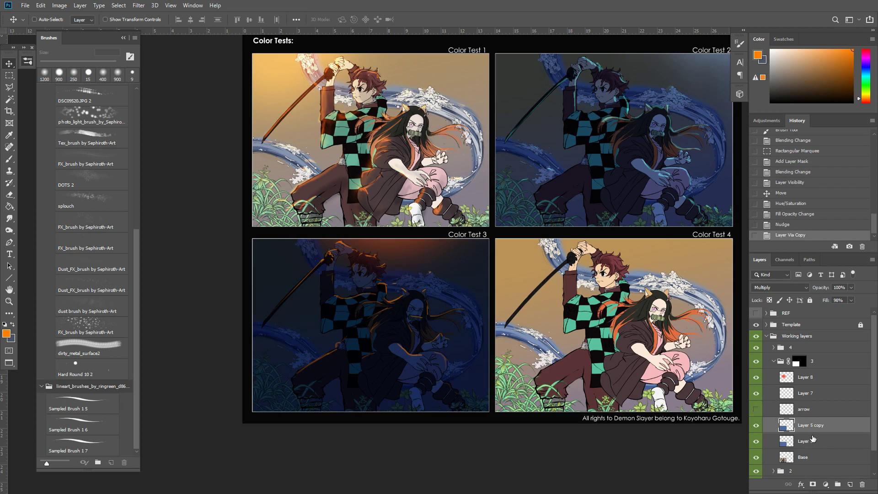
click(813, 484)
key(ctrl+i)
Paint white on the copy's mask with a 1200 px soft brush to darken the lower part and sides of Color Test 3
key(b)
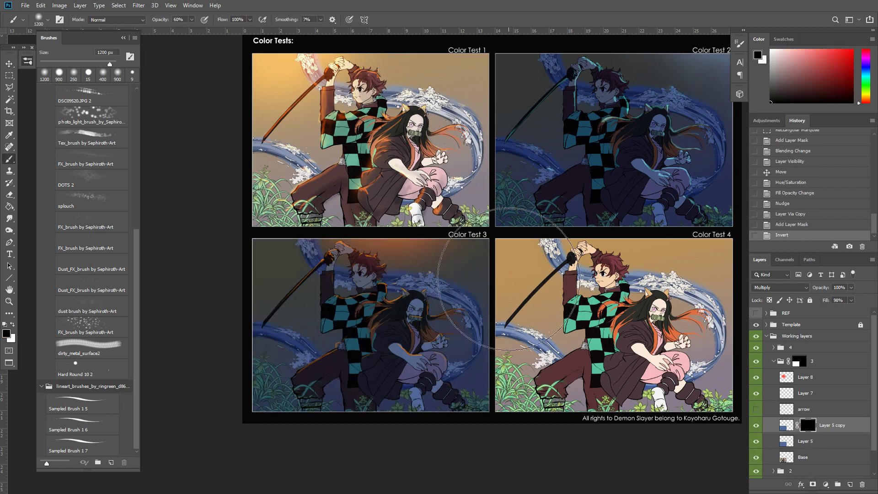
key(x)
drag(410, 392, 485, 361)
mouse_move(484, 362)
mouse_down()
mouse_move(282, 414)
mouse_move(211, 368)
mouse_up()
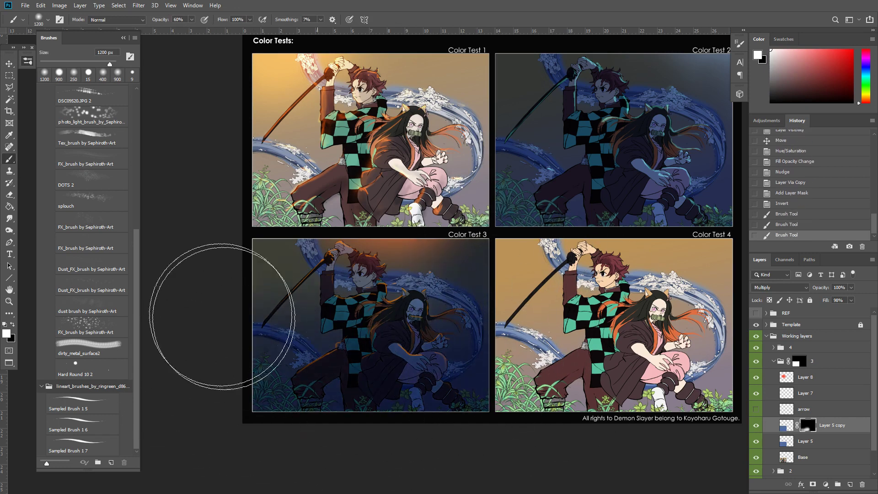
mouse_move(363, 365)
mouse_down()
mouse_move(427, 325)
mouse_move(240, 287)
mouse_move(401, 403)
mouse_move(206, 377)
mouse_move(402, 432)
mouse_move(255, 231)
mouse_move(712, 421)
mouse_up()
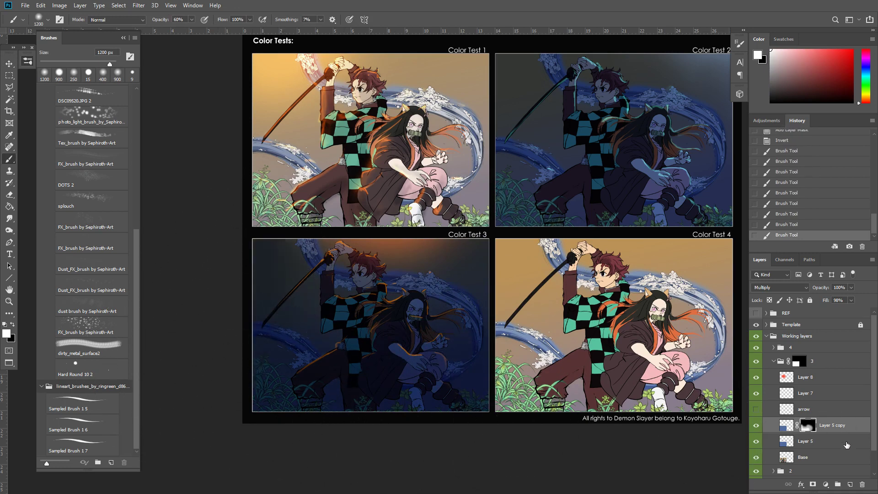
Duplicate the Base layer, move the copy above the masked blue copy, and give it an all-black layer mask
click(805, 457)
key(ctrl+j)
drag(833, 458, 801, 440)
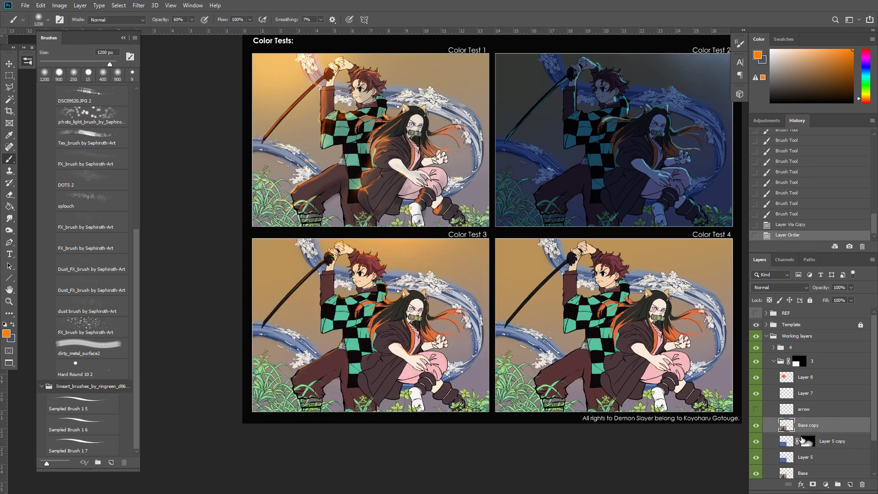
click(813, 485)
key(ctrl+i)
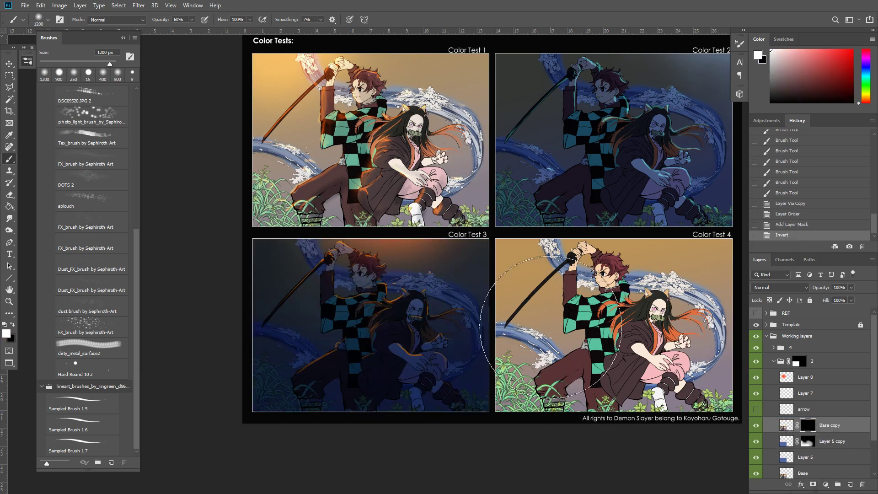
Set the Base copy layer's opacity to 52% and reveal it over the two characters with broad white strokes on its mask
mouse_move(498, 325)
mouse_down()
mouse_move(462, 341)
mouse_move(446, 320)
mouse_up()
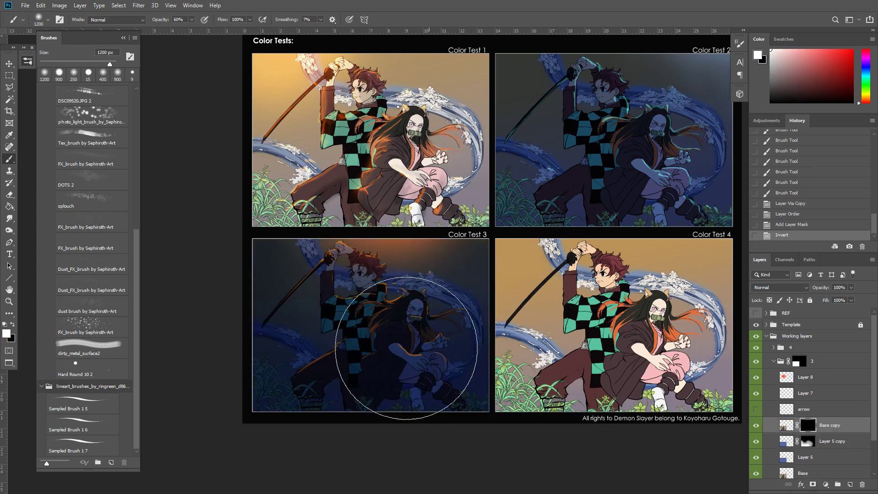
key(ctrl+z)
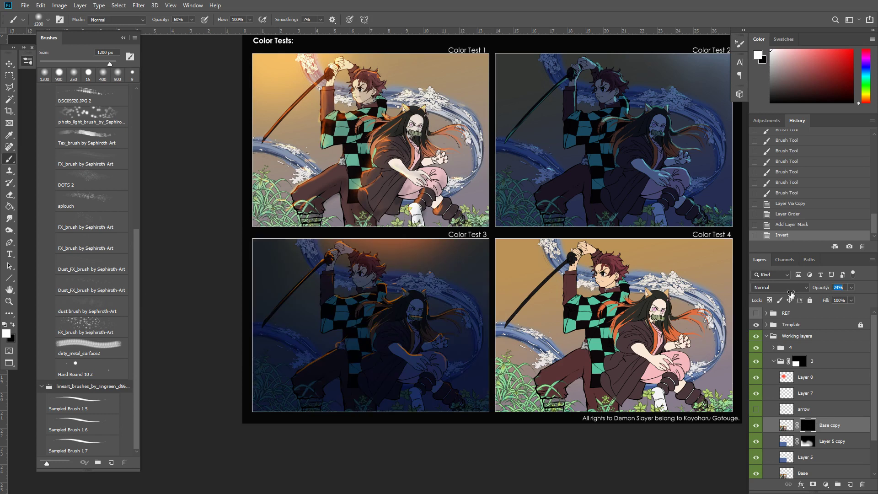
mouse_move(366, 328)
mouse_down()
mouse_move(369, 361)
mouse_move(387, 347)
mouse_move(371, 321)
mouse_move(359, 357)
mouse_move(323, 330)
mouse_move(387, 304)
mouse_move(396, 345)
mouse_move(349, 352)
mouse_move(360, 318)
mouse_move(414, 321)
mouse_move(362, 365)
mouse_move(347, 323)
mouse_move(409, 348)
mouse_move(349, 358)
mouse_move(381, 316)
mouse_move(406, 352)
mouse_move(328, 331)
mouse_move(388, 308)
mouse_move(388, 353)
mouse_move(355, 315)
mouse_move(417, 324)
mouse_move(338, 338)
mouse_move(381, 311)
mouse_move(387, 356)
mouse_move(390, 318)
mouse_move(378, 323)
mouse_move(400, 318)
mouse_move(390, 345)
mouse_move(363, 359)
mouse_move(405, 304)
mouse_up()
key(ctrl+z)
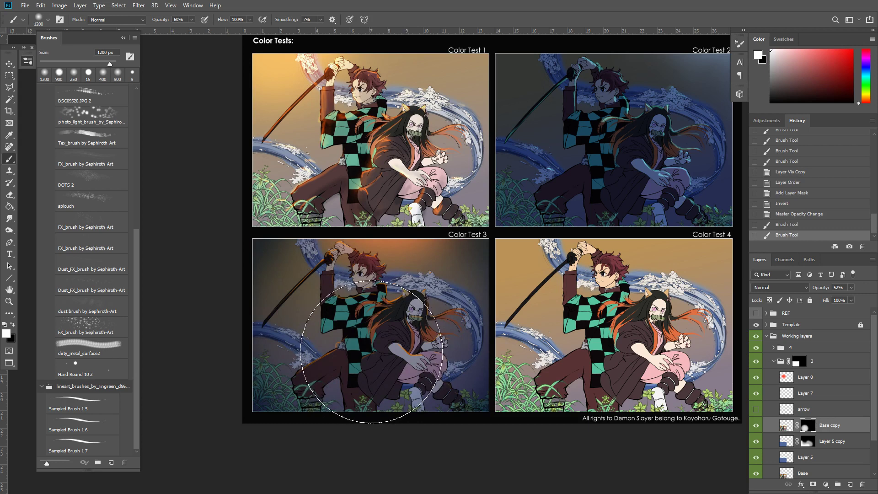
Shrink the brush to 250 px and 175 px and paint white on the mask over the boy's shoulder and face and the girl
key([)
key(bracketleft)
key(bracketleft)
key(bracketleft)
key(bracketleft)
key(bracketleft)
key(bracketleft)
key(bracketleft)
key(bracketleft)
key(bracketleft)
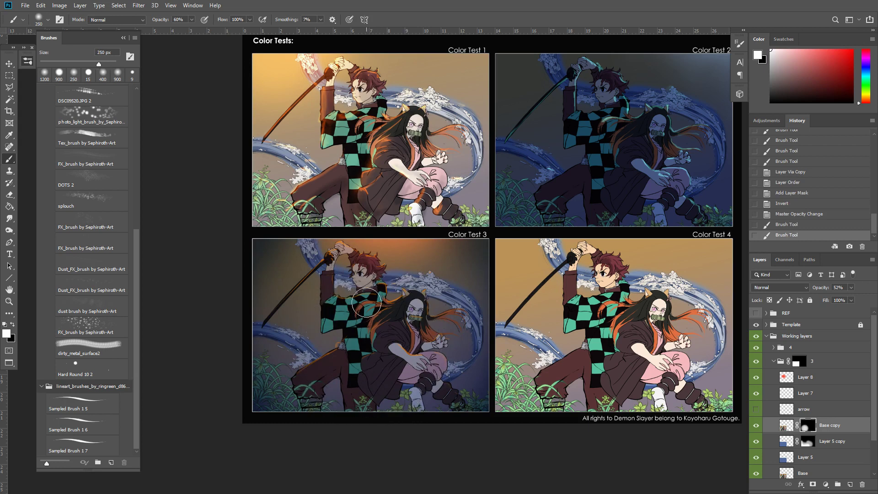
drag(328, 309, 361, 283)
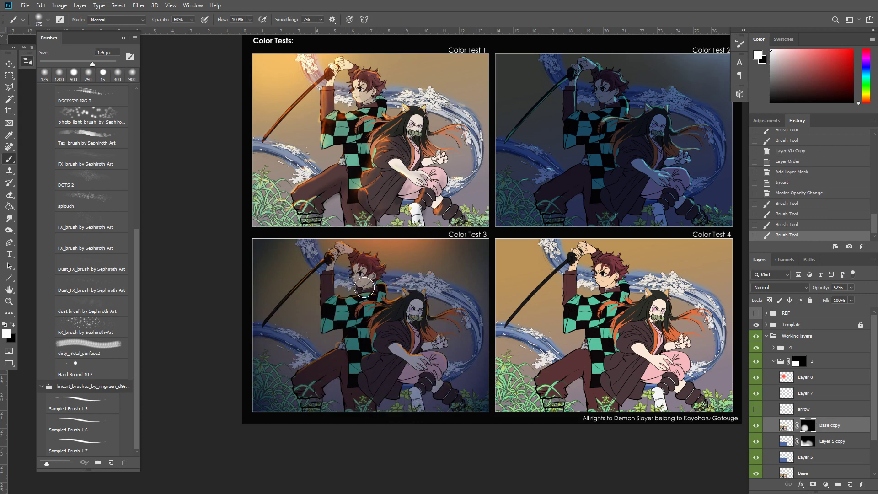
click(364, 287)
drag(412, 306, 408, 311)
mouse_move(406, 320)
mouse_down()
mouse_move(400, 351)
mouse_move(390, 331)
mouse_move(391, 350)
mouse_up()
Paint black on the Base copy mask between the two characters and check the masked areas with the red overlay
key(x)
drag(390, 334, 367, 373)
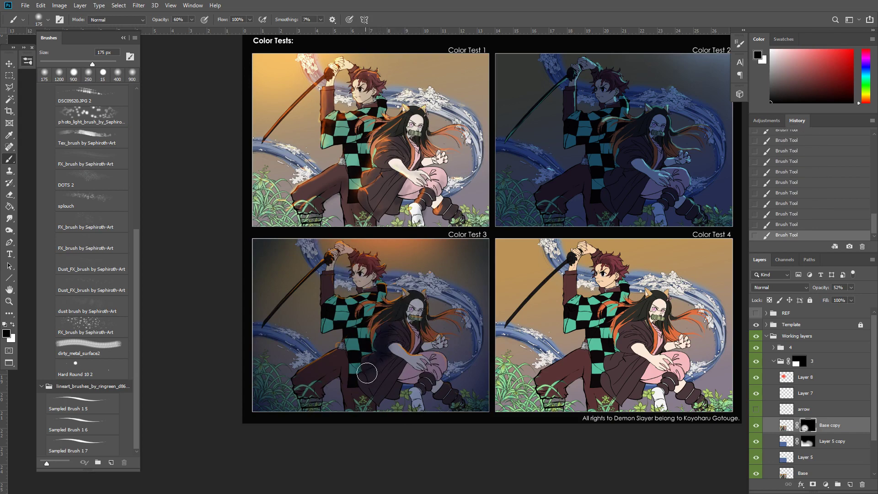
key(backslash)
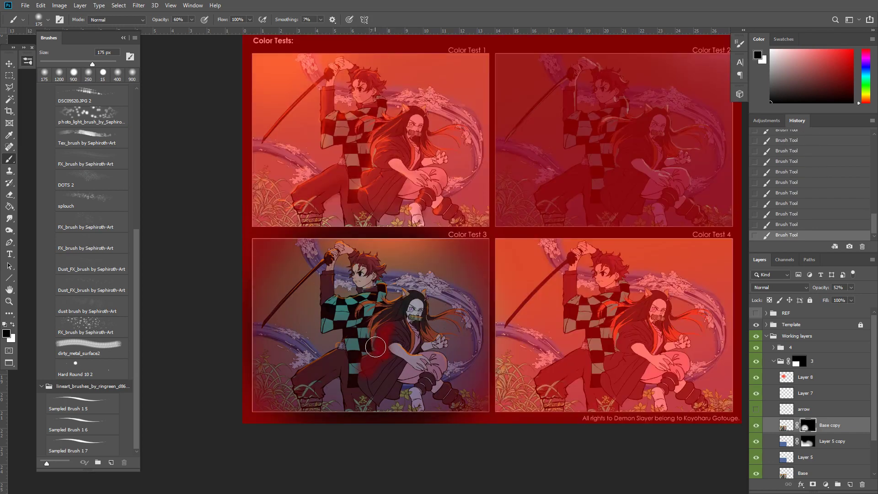
key(backslash)
Enlarge the brush to 500 px and darken the area around the boy's waist and legs on the Base copy mask
key(bracketright)
key(bracketright)
key(bracketright)
key(bracketright)
key(bracketright)
key(x)
mouse_move(380, 339)
mouse_down()
mouse_move(367, 371)
mouse_move(386, 353)
mouse_move(342, 379)
mouse_move(338, 407)
mouse_move(328, 401)
mouse_move(338, 413)
mouse_move(375, 379)
mouse_move(412, 428)
mouse_move(398, 357)
mouse_move(398, 406)
mouse_move(407, 384)
mouse_move(394, 426)
mouse_move(415, 434)
mouse_move(411, 347)
mouse_move(424, 378)
mouse_move(392, 403)
mouse_move(336, 417)
mouse_move(339, 340)
mouse_move(366, 369)
mouse_up()
key(x)
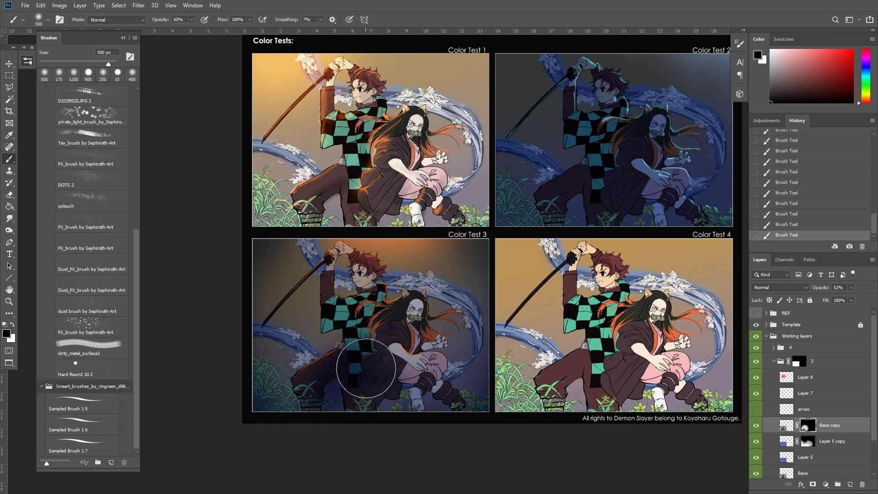
Refine the Base copy mask around the boy's torso and over the girl and her hair with 500 px strokes
key(x)
mouse_move(314, 353)
mouse_down()
mouse_move(326, 311)
mouse_move(349, 319)
mouse_up()
key(x)
key(ctrl+z)
key(x)
key(x)
drag(419, 323, 422, 368)
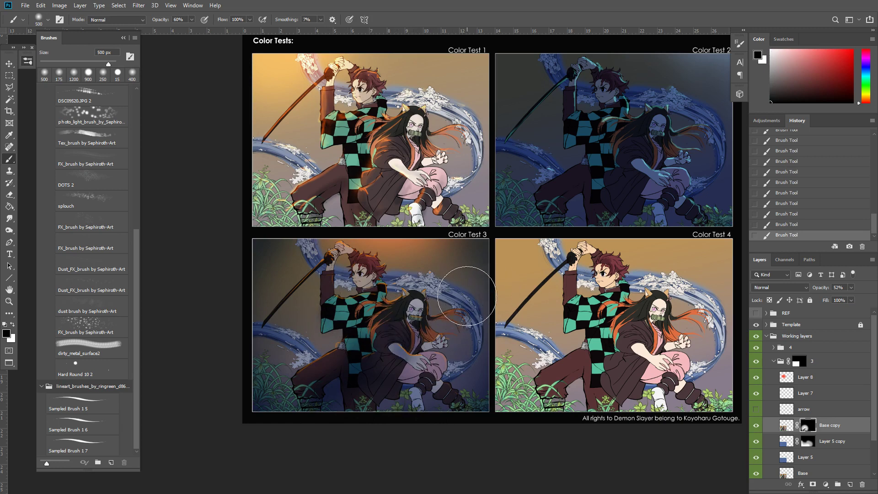
mouse_move(443, 303)
mouse_down()
mouse_move(465, 310)
mouse_move(438, 309)
mouse_up()
key(x)
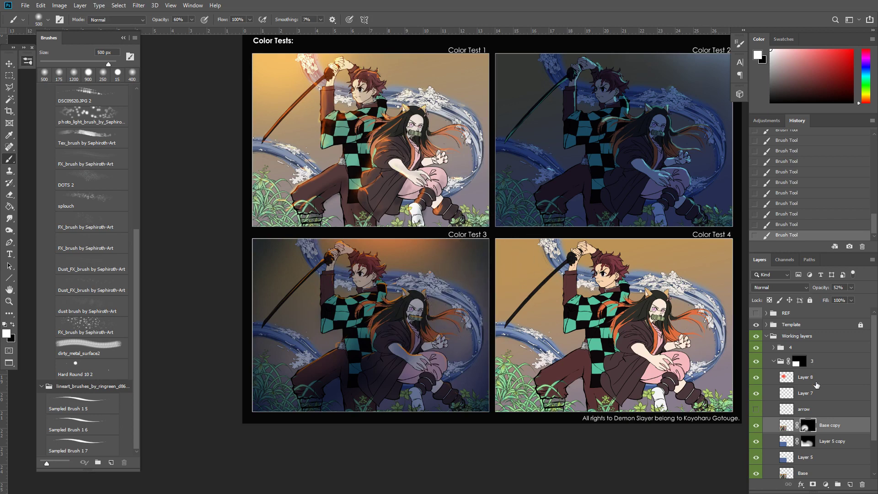
Group the two blue Multiply layers inside group 3 and adjust the new group's opacity
click(774, 362)
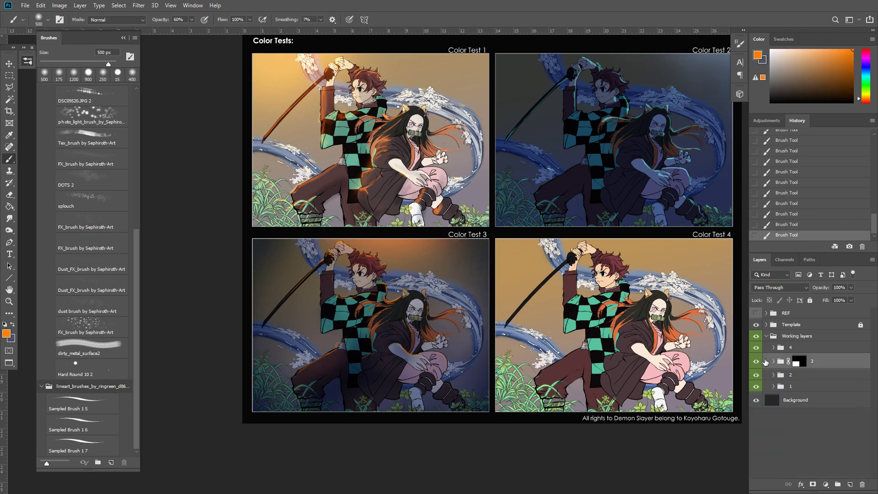
double_click(769, 365)
key(Escape)
click(774, 363)
click(837, 444)
shift+click(836, 459)
key(ctrl+g)
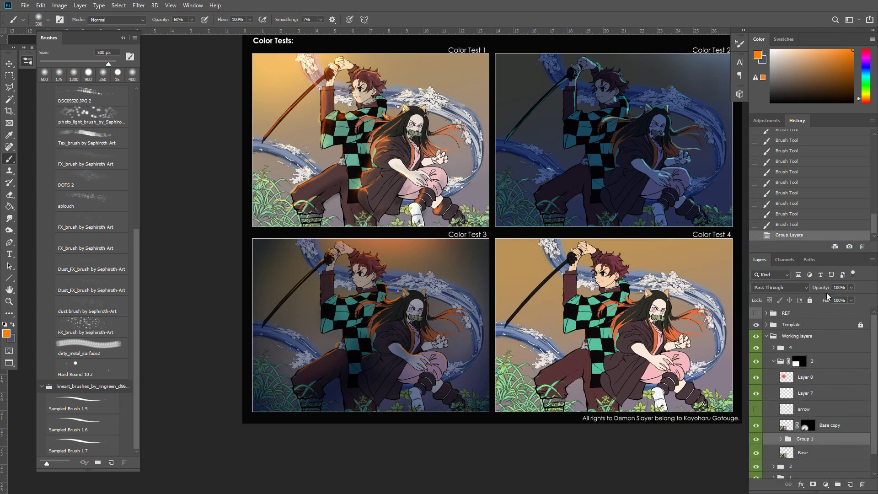
drag(798, 291, 874, 283)
click(840, 287)
Compare Color Test 3 with and without the orange glow layer, and nudge the glow further upward
click(756, 377)
click(756, 377)
click(787, 377)
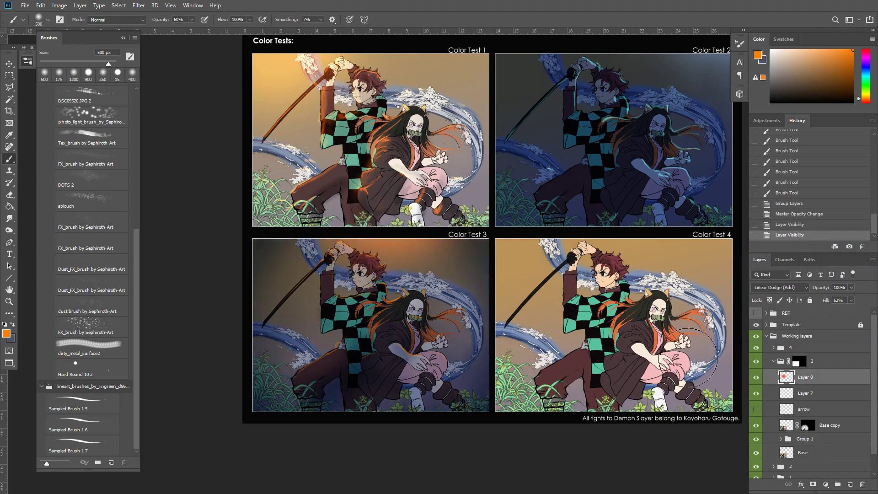
drag(677, 380, 647, 396)
key(v)
key(shift+Up)
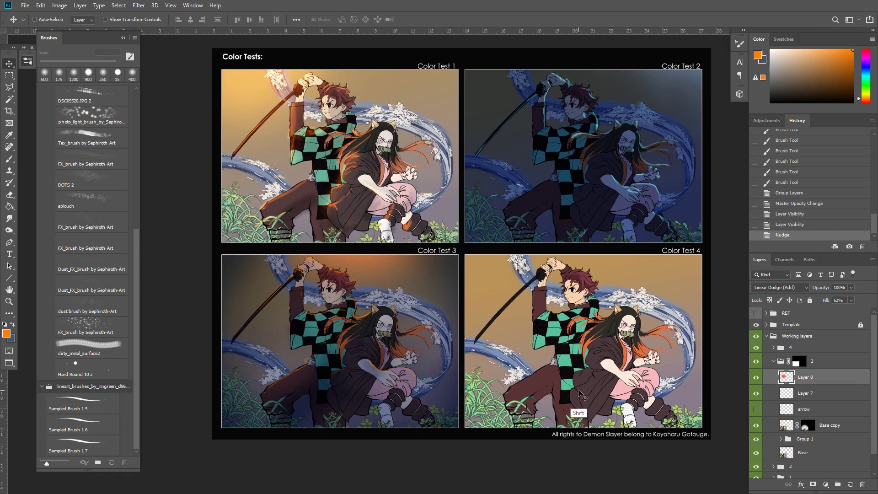
drag(612, 363, 605, 345)
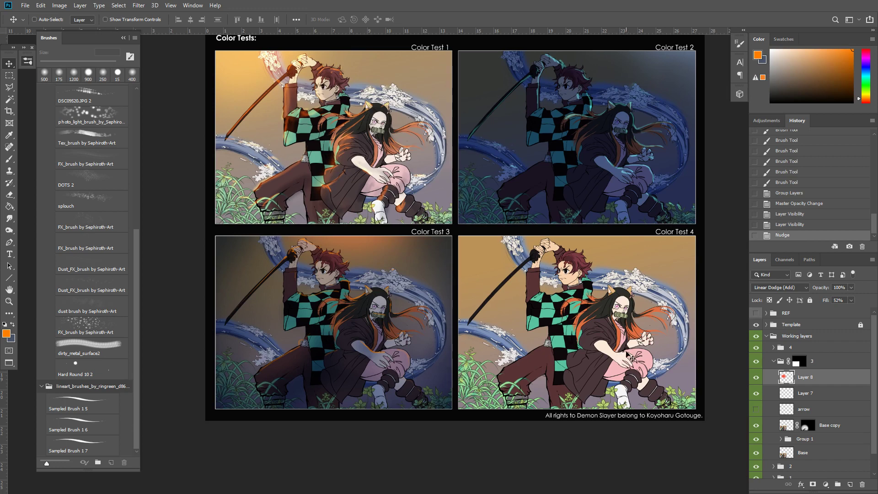
drag(616, 331, 576, 340)
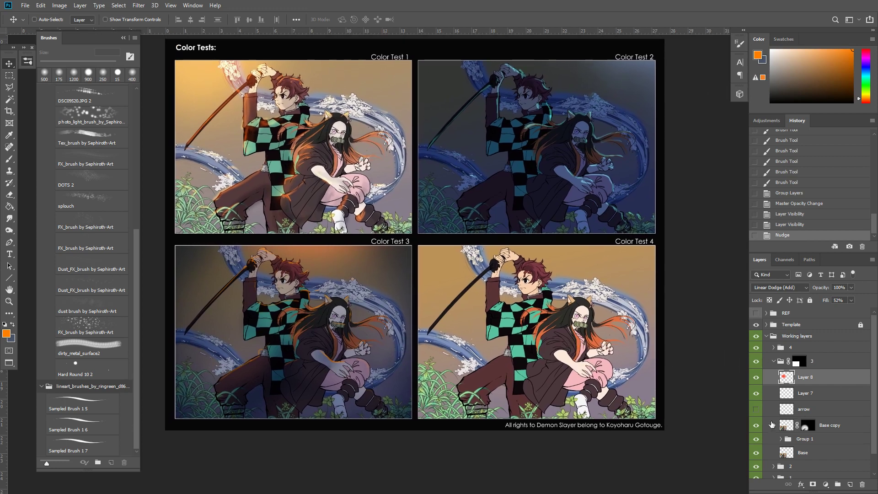
Compare Color Test 3 without the rim-light and Base copy layers, and lower the Base copy layer's fill
click(757, 393)
click(758, 393)
click(757, 427)
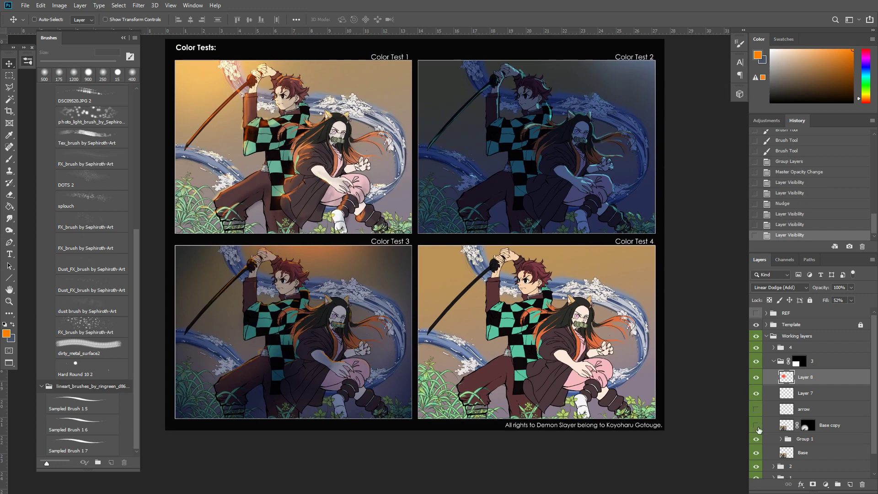
click(758, 427)
click(771, 430)
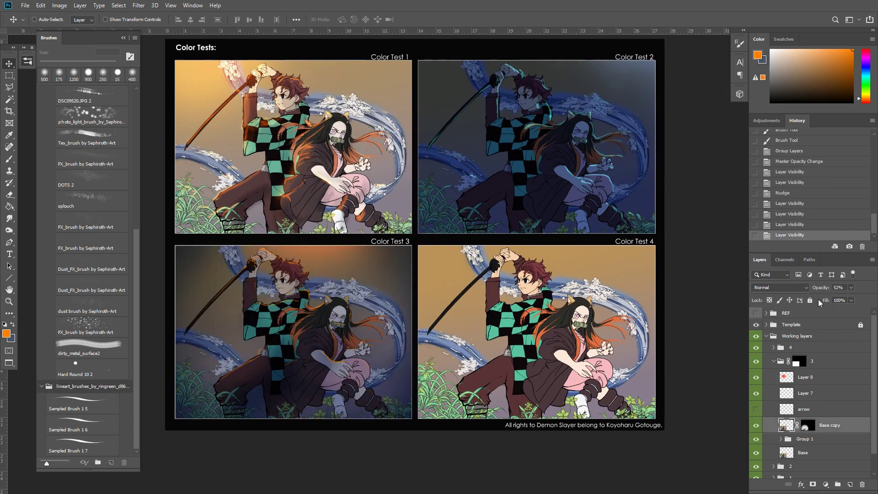
drag(823, 300, 803, 303)
drag(688, 354, 693, 345)
Add a new layer above the rim-light layer, sample a dark blue from Color Test 2, and try a stroke on Color Test 3
click(806, 393)
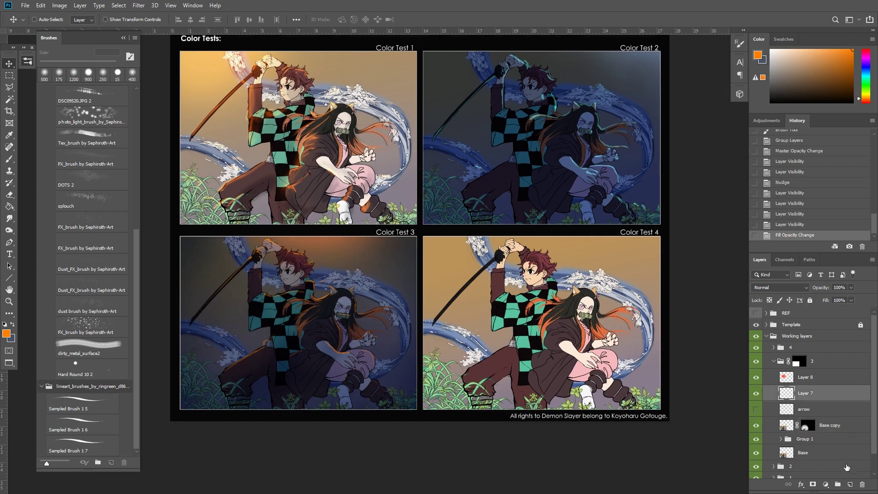
click(850, 484)
key(b)
alt+click(477, 152)
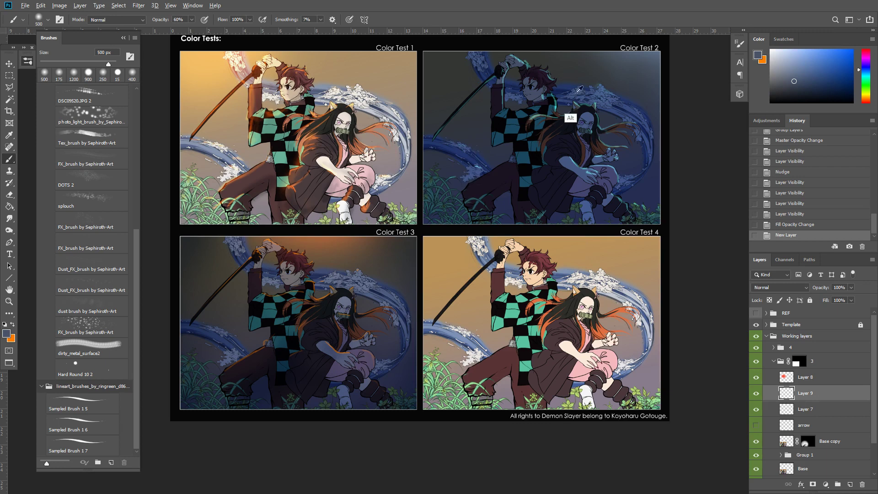
drag(393, 343, 296, 417)
key(ctrl+z)
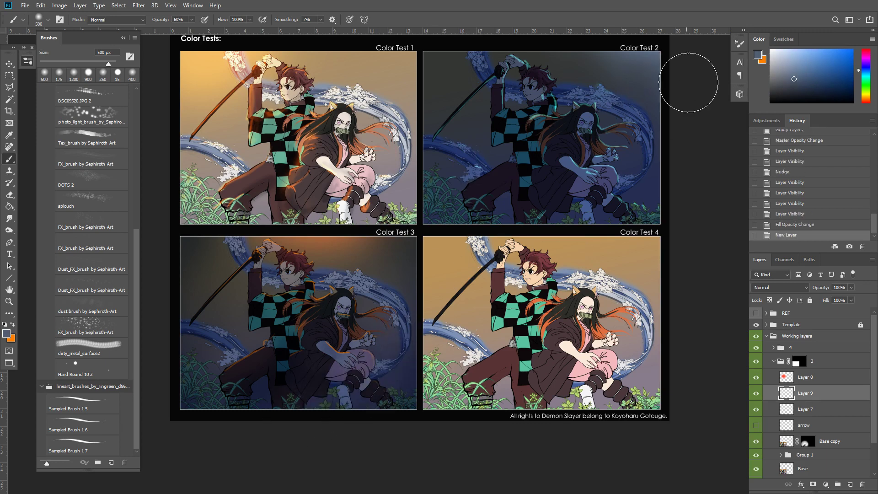
Pick a lighter blue and paint it over the lower part and right side of Color Test 3, enlarging the brush to 900 px
click(809, 67)
mouse_move(414, 339)
mouse_down()
mouse_move(362, 412)
mouse_move(320, 362)
mouse_up()
key(ctrl+z)
mouse_move(415, 267)
mouse_down()
mouse_move(168, 424)
mouse_move(241, 387)
mouse_move(238, 376)
mouse_move(269, 378)
mouse_move(241, 366)
mouse_move(230, 393)
mouse_move(296, 393)
mouse_move(452, 307)
mouse_move(416, 364)
mouse_move(347, 409)
mouse_move(205, 425)
mouse_move(164, 387)
mouse_move(342, 357)
mouse_up()
key(bracketright)
key(bracketright)
key(bracketright)
key(bracketright)
mouse_move(342, 357)
mouse_down()
mouse_move(202, 372)
mouse_move(414, 314)
mouse_move(440, 231)
mouse_up()
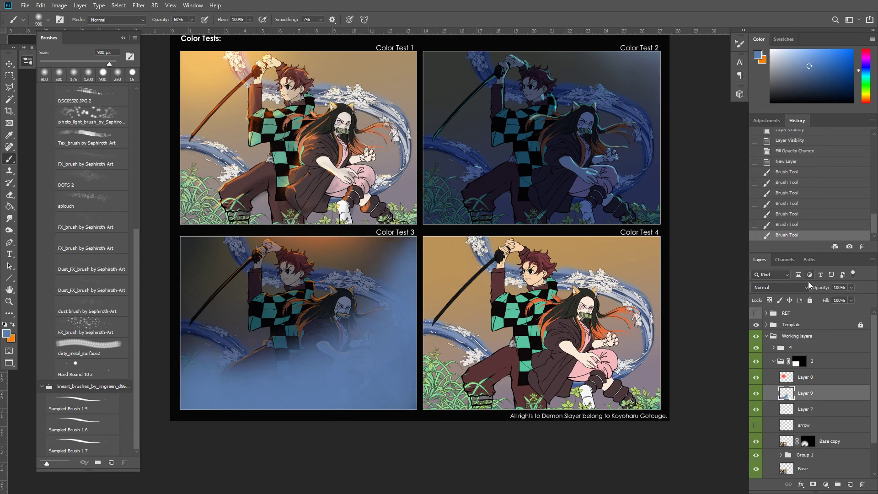
Blend the blue layer as Overlay and add more blue along the left side and lower right corner of Color Test 3
click(780, 287)
click(776, 342)
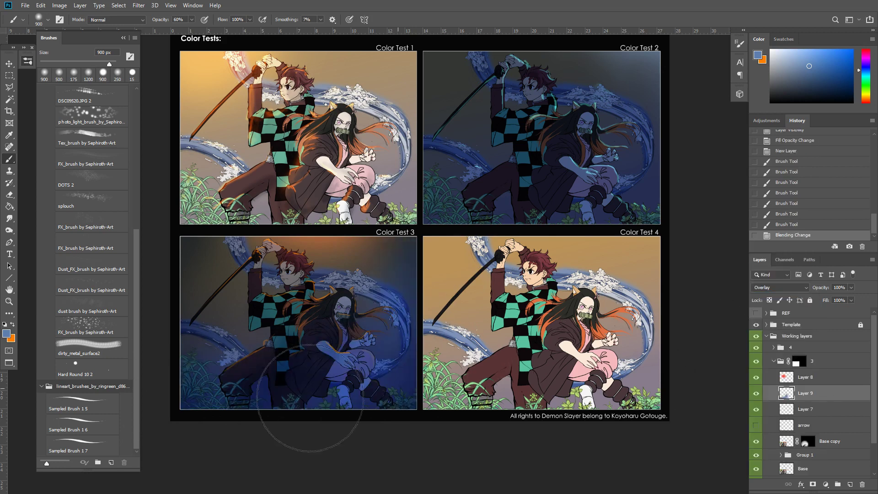
drag(151, 371, 205, 352)
mouse_move(208, 350)
mouse_down()
mouse_move(219, 327)
mouse_move(233, 322)
mouse_up()
mouse_move(403, 386)
mouse_down()
mouse_move(176, 275)
mouse_move(425, 315)
mouse_move(191, 314)
mouse_move(406, 378)
mouse_up()
click(405, 377)
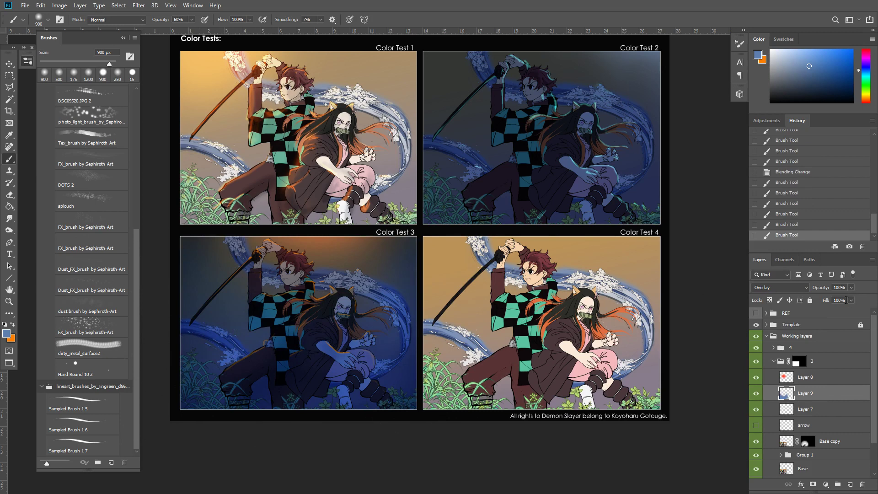
Set the blue layer's opacity to 46% and rename it "Blue overlay"
drag(827, 287, 791, 295)
double_click(806, 393)
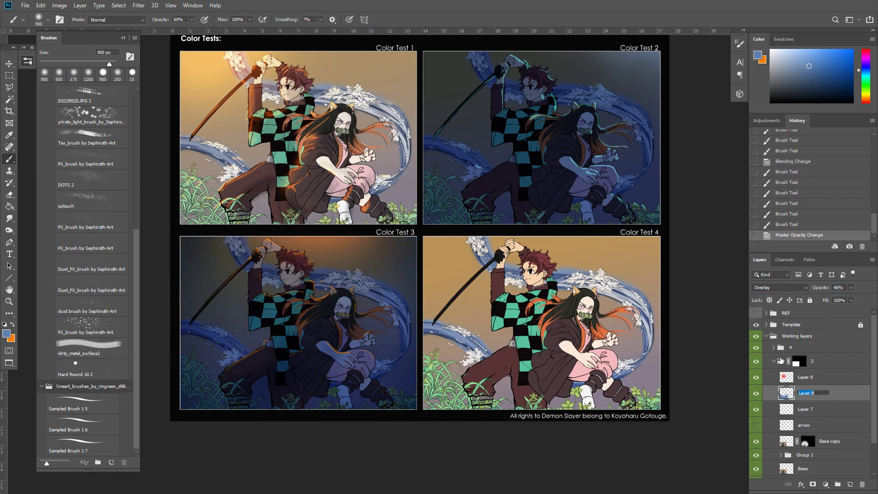
text(Blue overlay)
key(Return)
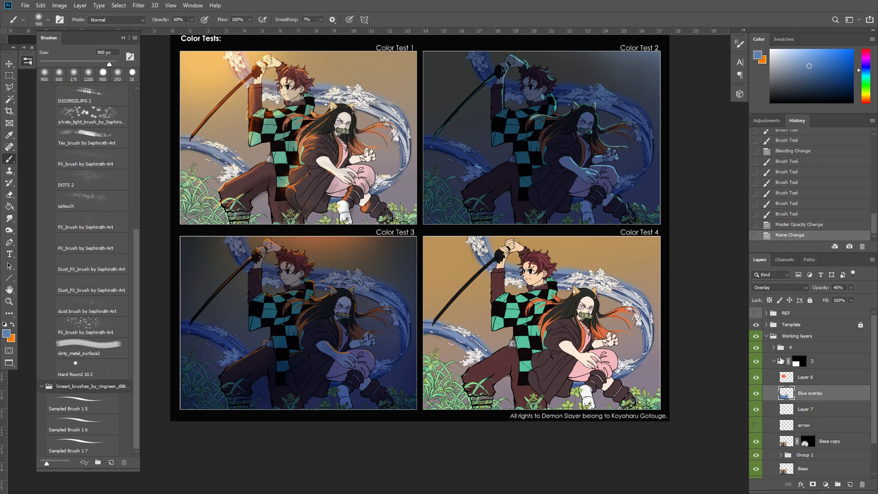
Compare Color Test 3 with and without the "Blue overlay" layer, and set the layer's fill to 56%
click(756, 394)
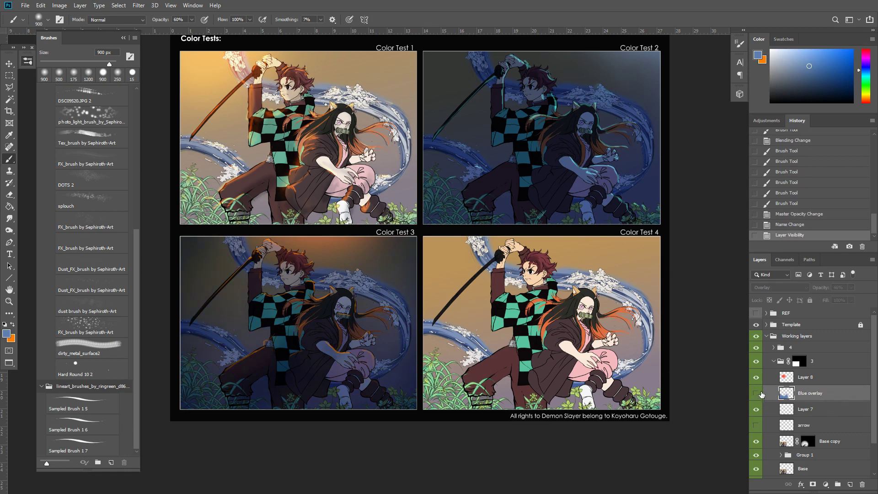
click(759, 394)
drag(828, 300, 809, 300)
drag(652, 380, 621, 379)
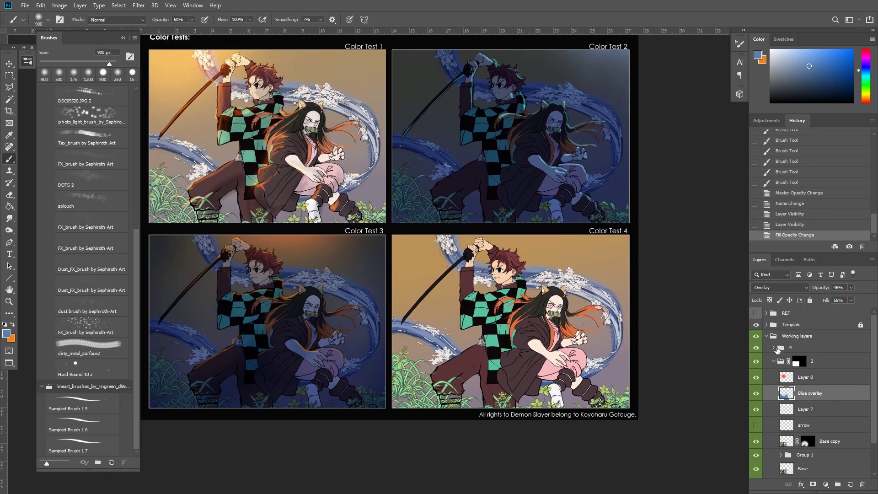
Mask layer group 4 to a rectangular selection around the Color Test 4 panel
click(775, 360)
click(774, 351)
click(783, 348)
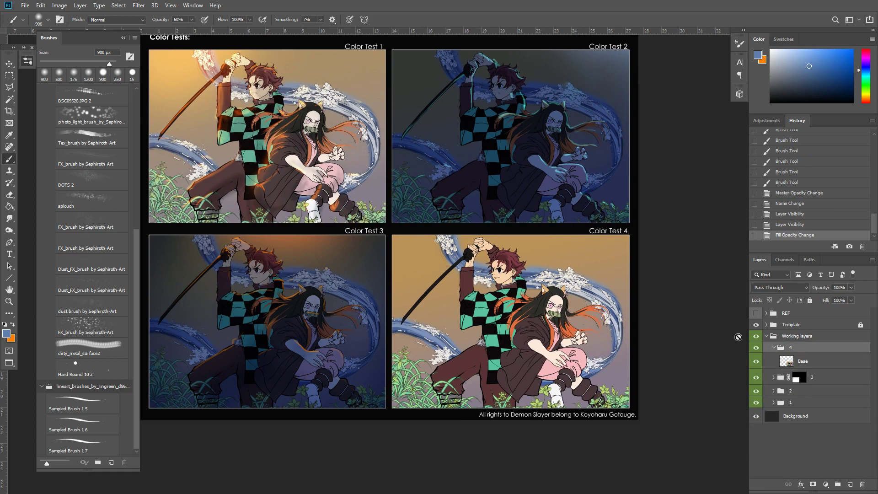
key(m)
drag(635, 232, 390, 412)
click(813, 484)
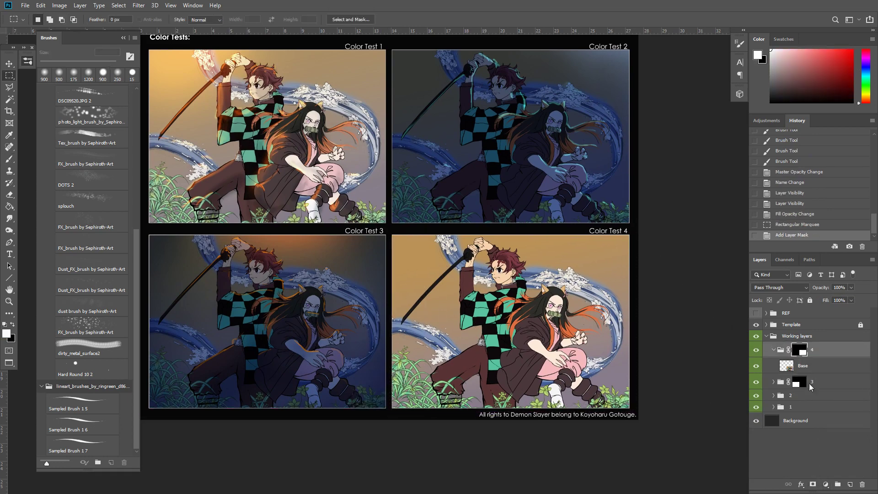
Delete the hidden arrow layer from layer group 3
click(774, 351)
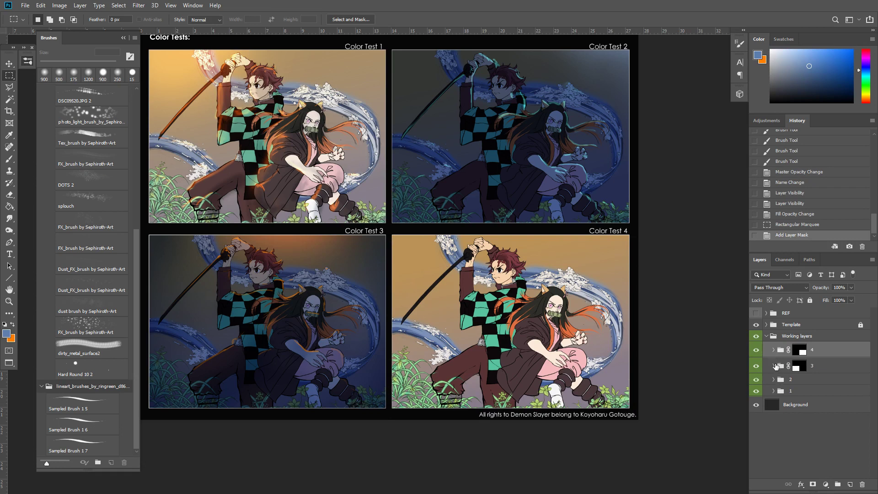
click(773, 366)
click(852, 383)
scroll(846, 388, down, 3)
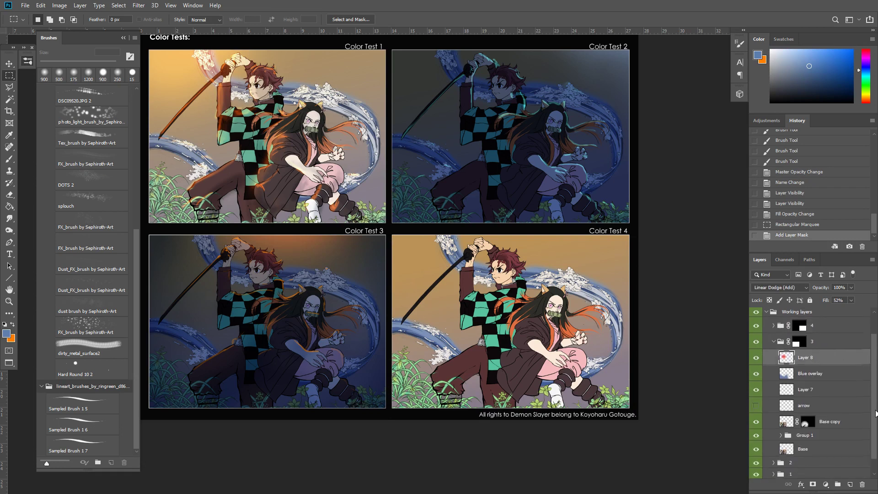
click(840, 389)
key(Delete)
Add a new layer above the Base layer in group 4 and name it "Arrow"
click(781, 330)
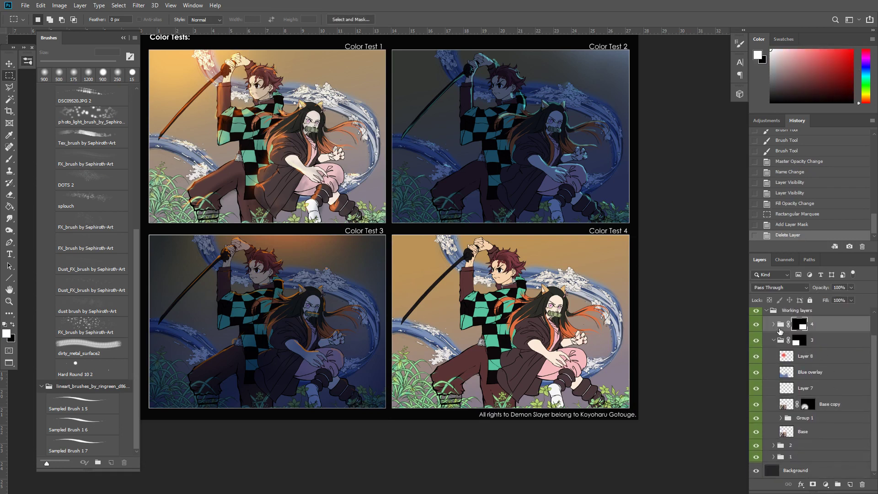
click(773, 324)
click(816, 340)
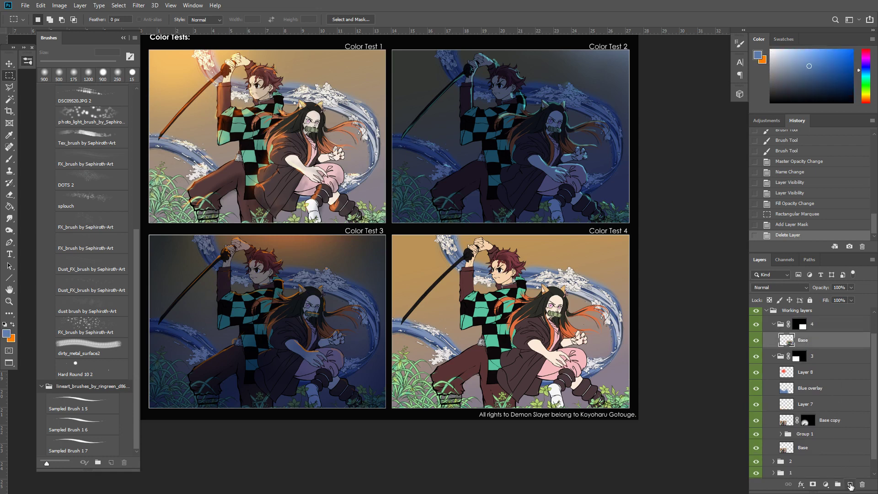
click(850, 484)
double_click(802, 341)
text(Arrow)
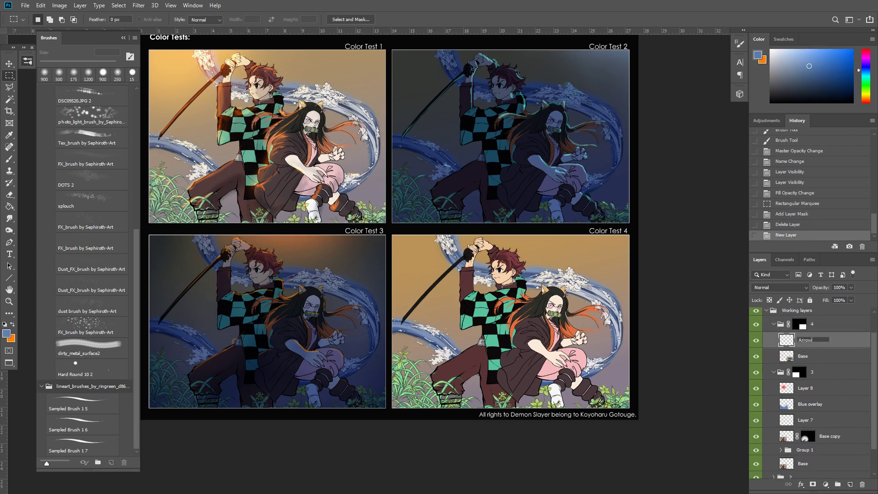
key(Return)
Draw an orange arrow with a hard 25 px brush, pointing inward from the right edge of Color Test 4, undoing unsatisfactory strokes
key(b)
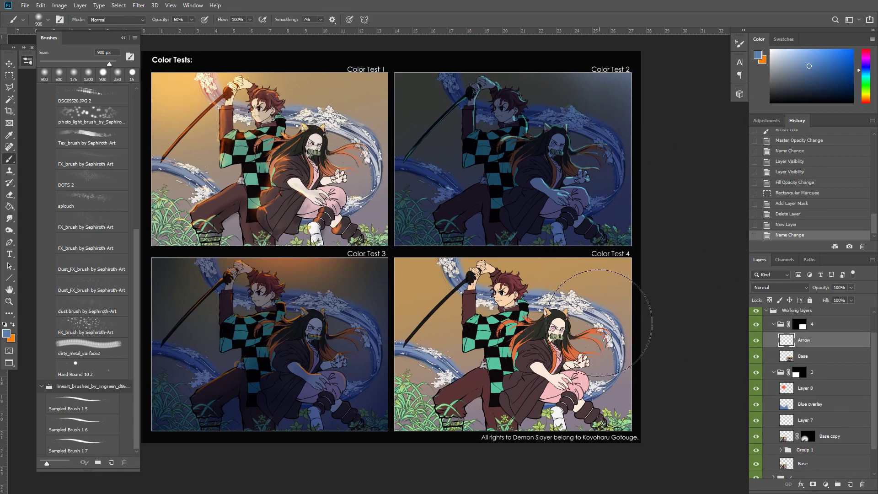
key(x)
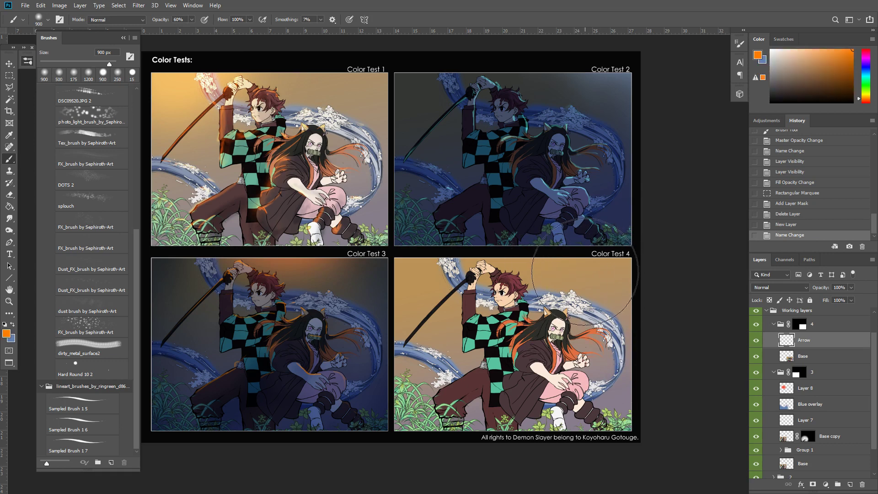
key(comma)
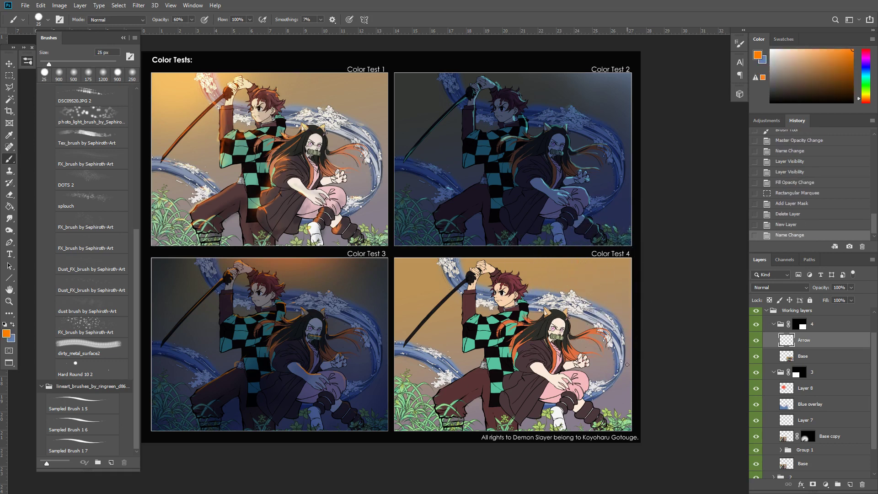
drag(614, 388, 620, 390)
key(ctrl+z)
key(ctrl+z)
drag(418, 344, 450, 341)
key(ctrl+z)
key(ctrl+z)
shift+click(605, 369)
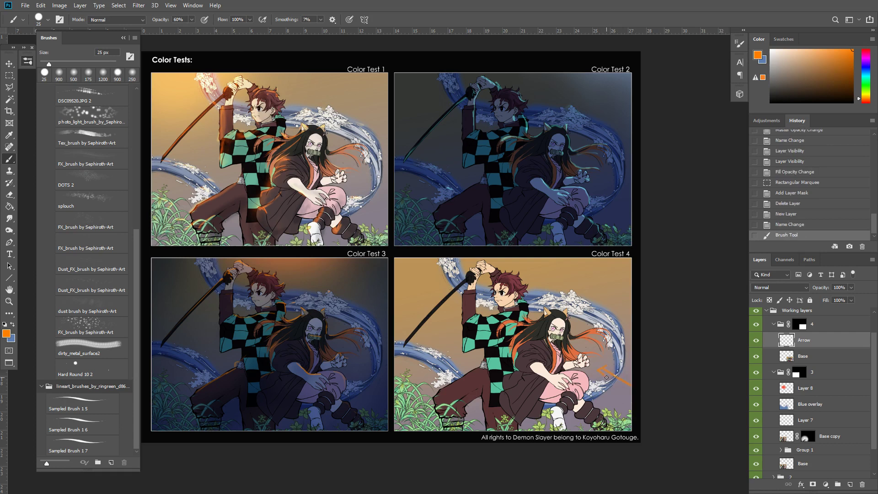
shift+click(607, 378)
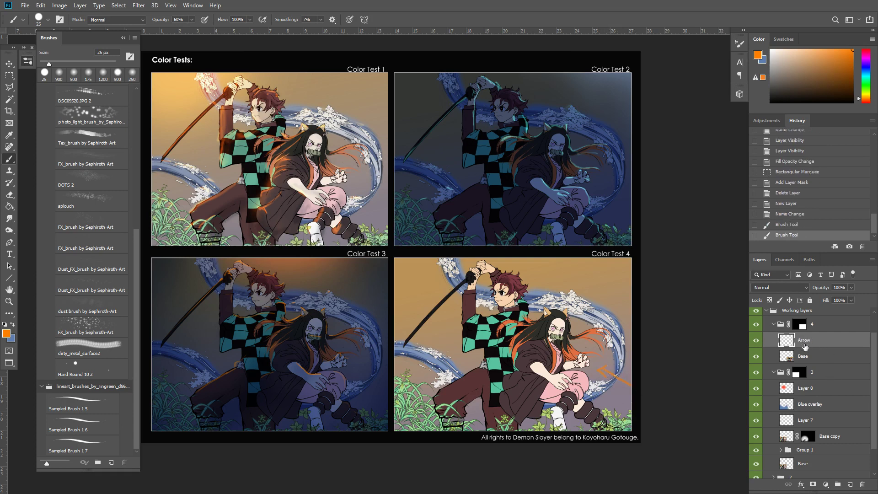
Duplicate group 4's Base layer, desaturate the copy and set its opacity to 53%
click(805, 356)
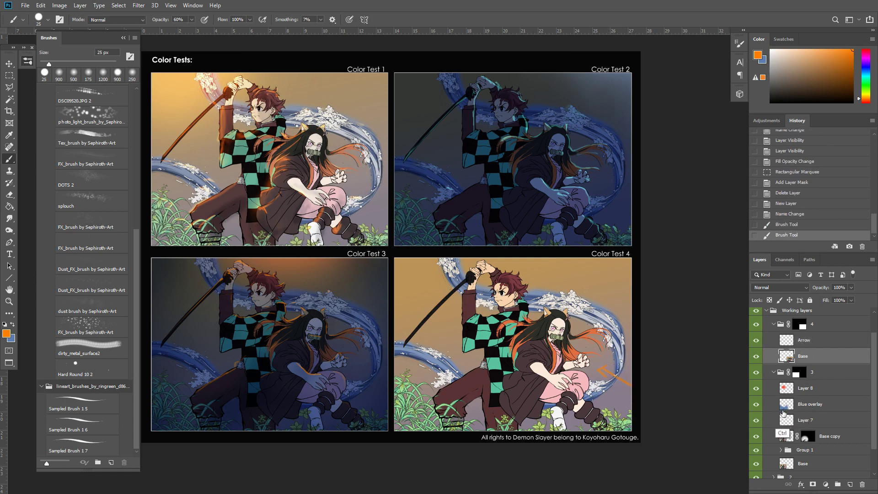
key(ctrl+shift+u)
key(ctrl+z)
key(ctrl+j)
key(ctrl+shift+u)
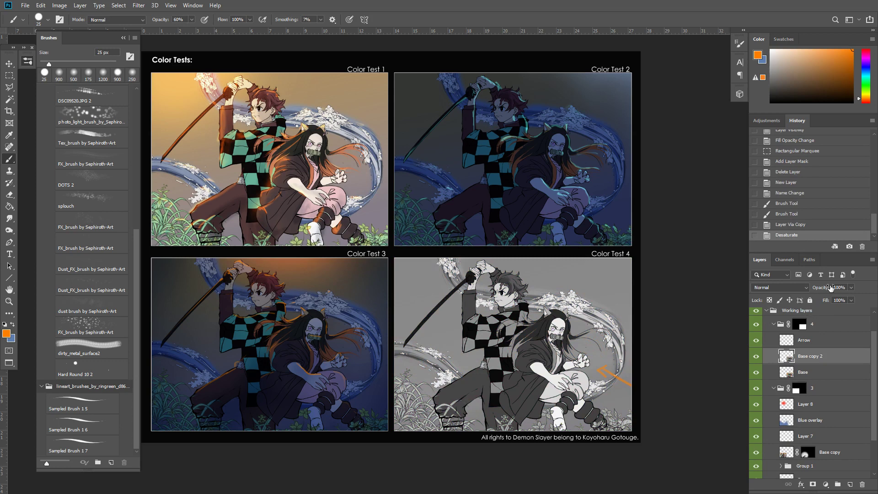
drag(831, 287, 805, 289)
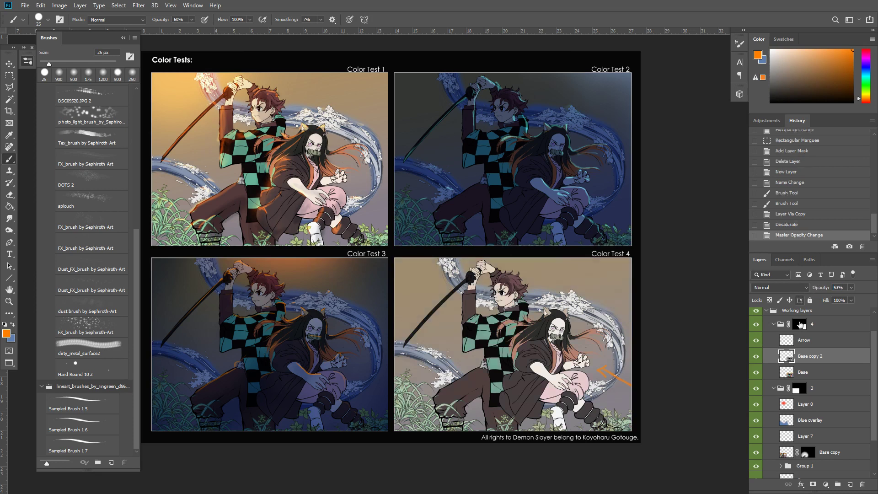
Duplicate the Base layer of group 4 again and merge the duplicate with the desaturated copy
click(824, 374)
key(ctrl+j)
ctrl+click(809, 360)
key(ctrl+e)
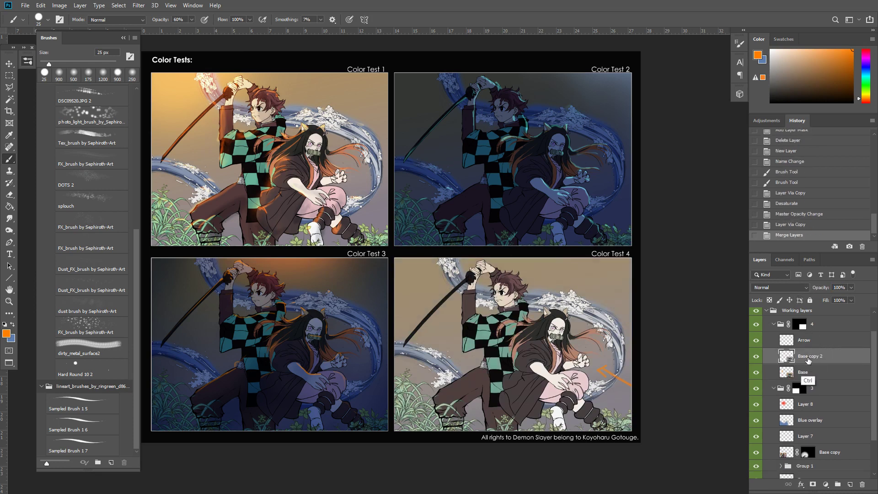
Darken the merged copy with Levels, setting the midtone input to 0.62 and lowering the white output level
key(ctrl+l)
drag(780, 234, 763, 235)
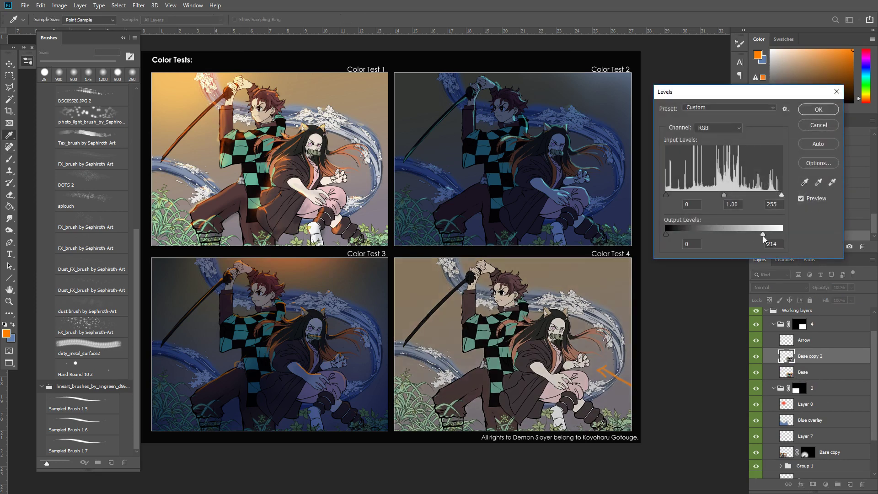
mouse_move(724, 195)
mouse_down()
mouse_move(773, 195)
mouse_move(731, 197)
mouse_move(740, 197)
mouse_up()
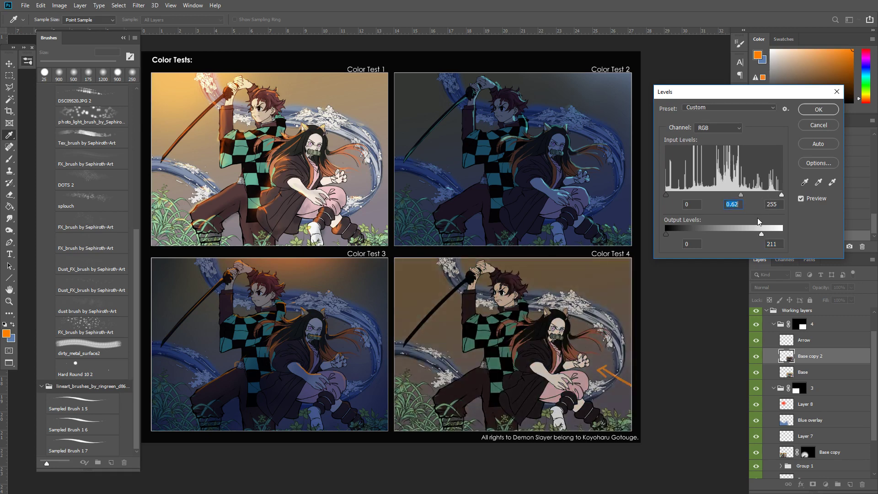
drag(762, 235, 758, 234)
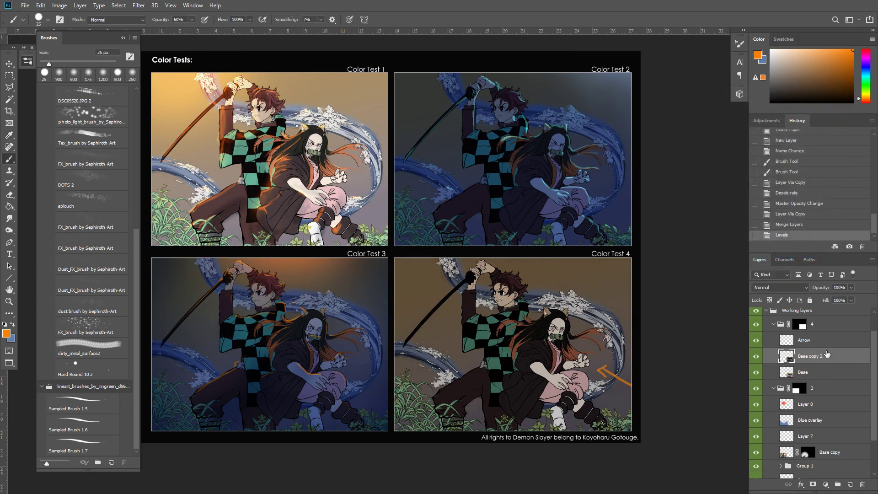
Add a layer above Arrow and paint a soft orange glow along Color Test 4's right edge with a 900 px brush
click(828, 342)
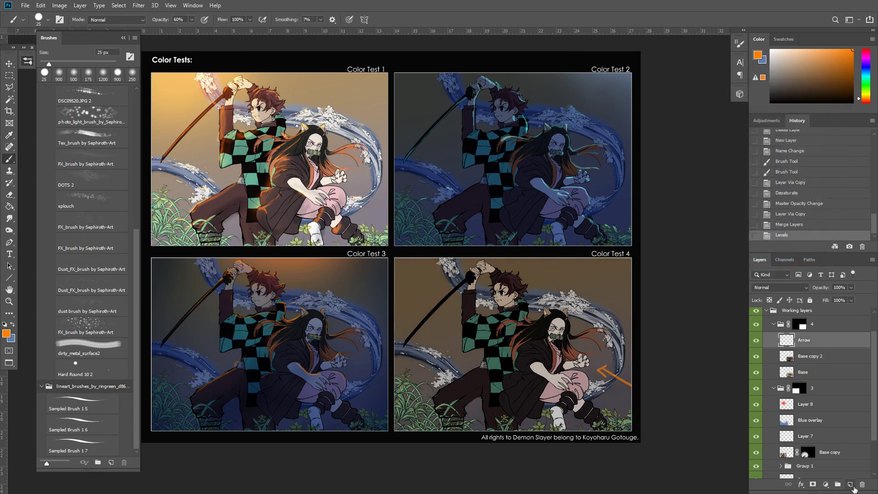
click(851, 486)
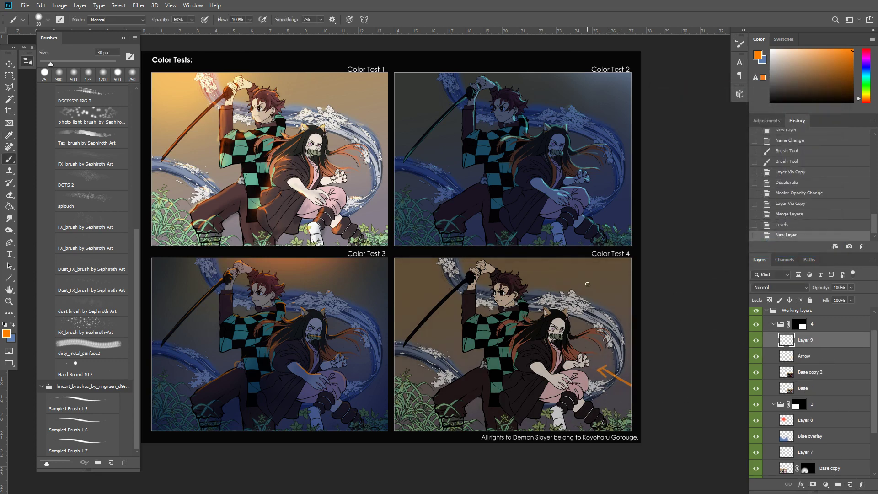
key(bracketright)
key(bracketright)
key(bracketright)
key(bracketright)
key(bracketright)
key(bracketright)
key(bracketright)
key(bracketright)
key(bracketright)
key(bracketright)
key(bracketright)
key(bracketright)
key(bracketright)
key(bracketright)
key(bracketright)
key(bracketright)
key(bracketright)
key(bracketright)
key(bracketright)
drag(649, 292, 686, 414)
key(ctrl+z)
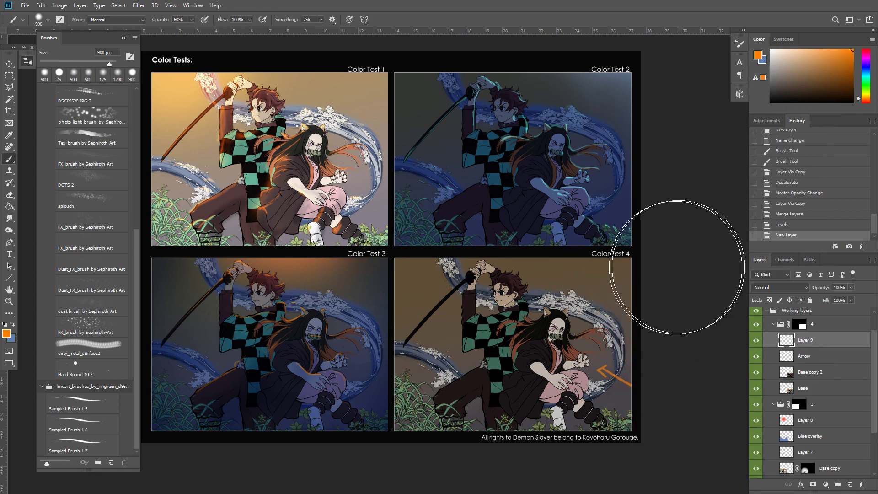
drag(677, 267, 706, 329)
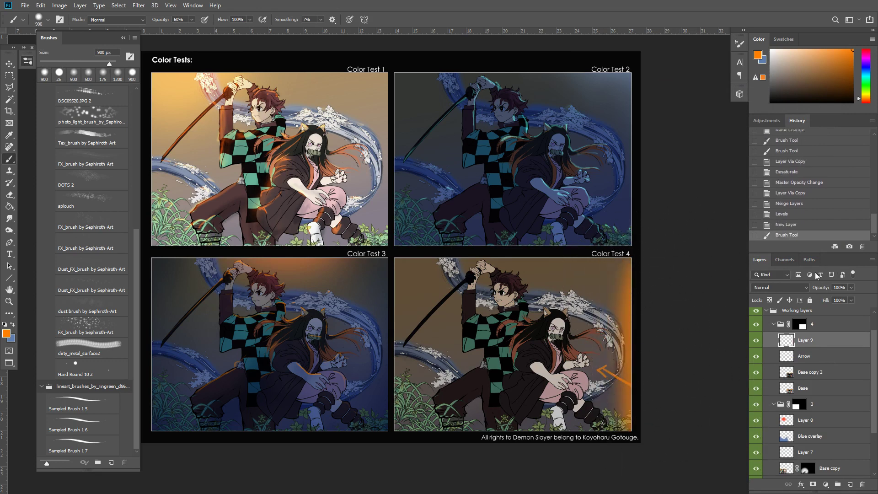
Blend the orange glow layer as Color Dodge and hide the Arrow layer
click(780, 287)
click(786, 352)
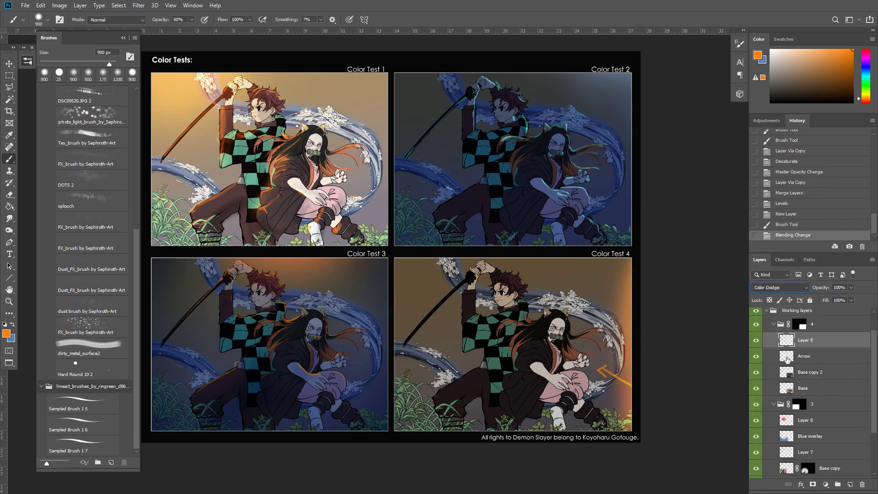
click(755, 356)
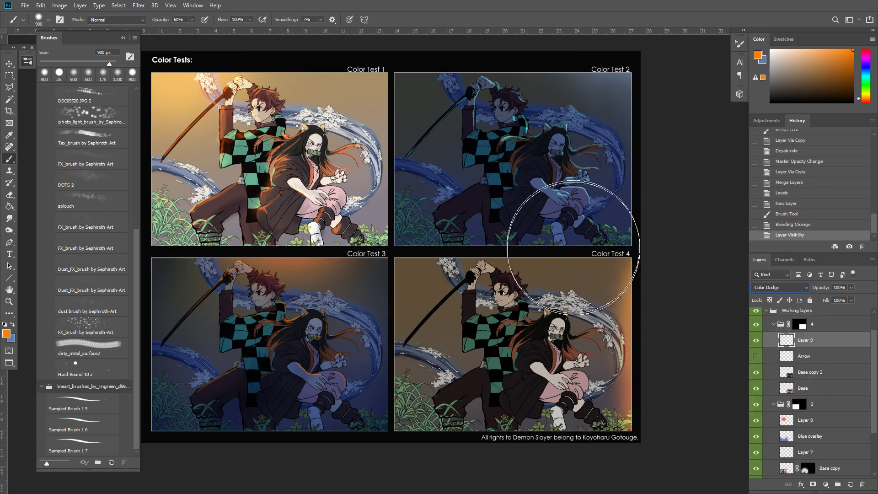
Stretch the orange glow horizontally to the left so that it covers the whole Color Test 4 panel
key(ctrl+t)
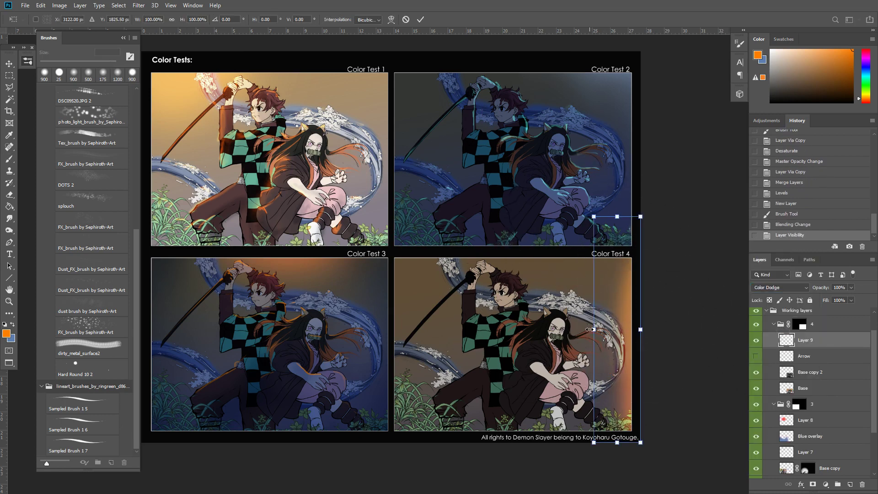
drag(591, 329, 242, 323)
key(Return)
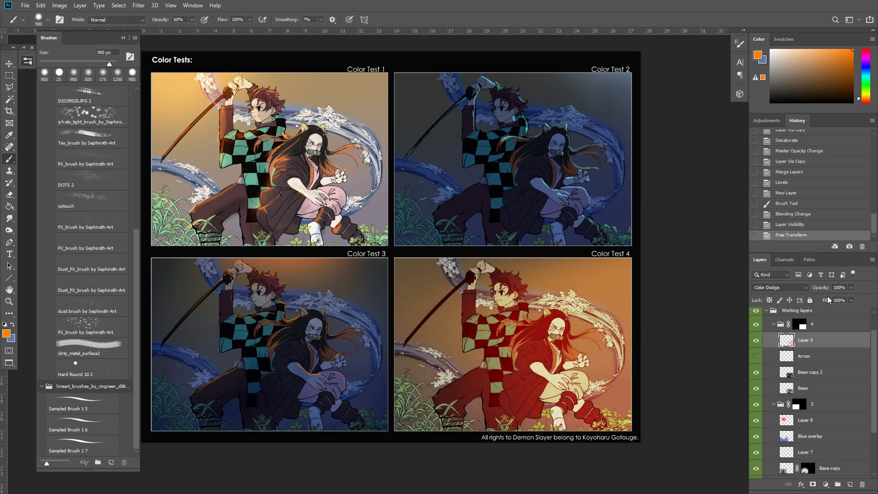
Set the glow layer's opacity to 47% and fill to 89%, and compare the panel with and without it
mouse_move(795, 291)
mouse_down()
mouse_move(788, 293)
mouse_move(802, 292)
mouse_up()
drag(616, 320, 615, 308)
mouse_move(825, 301)
mouse_down()
mouse_move(799, 304)
mouse_move(820, 306)
mouse_up()
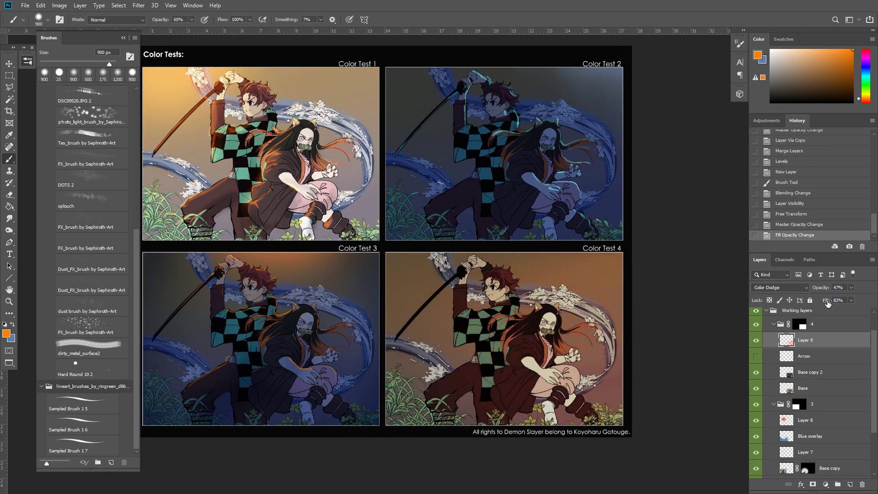
click(826, 302)
drag(643, 358, 653, 338)
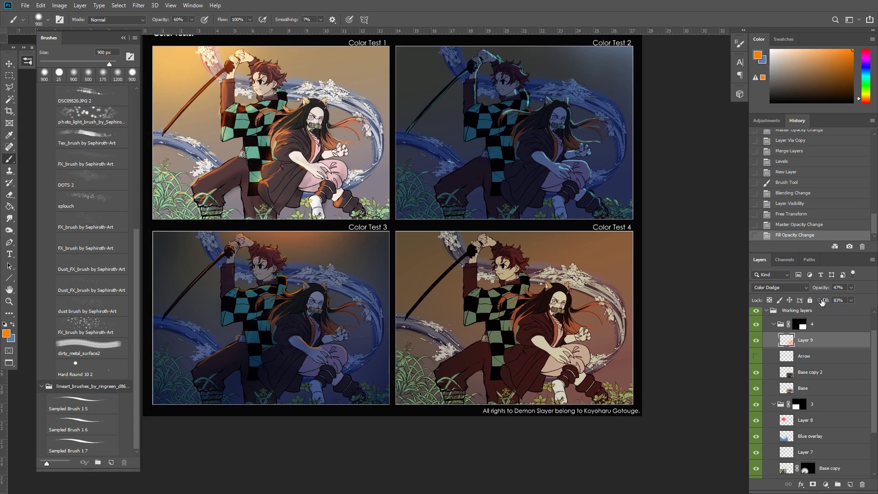
drag(823, 302, 831, 302)
scroll(698, 353, up, 1)
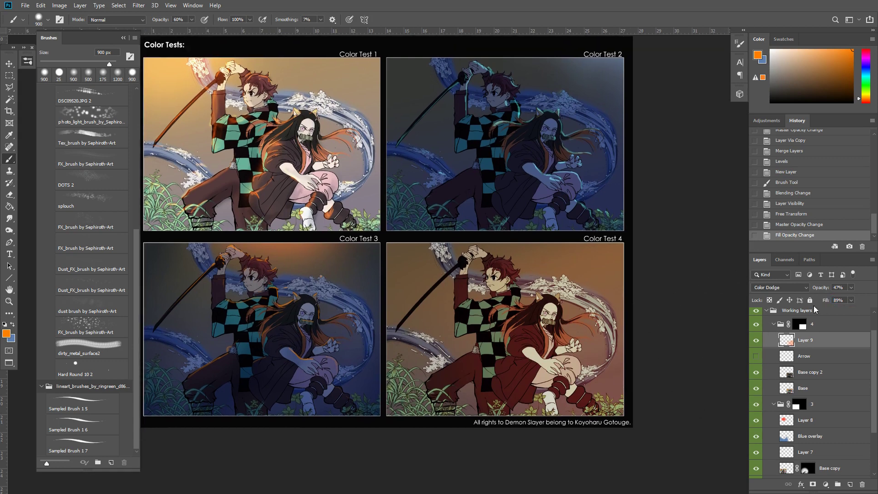
click(757, 342)
click(757, 343)
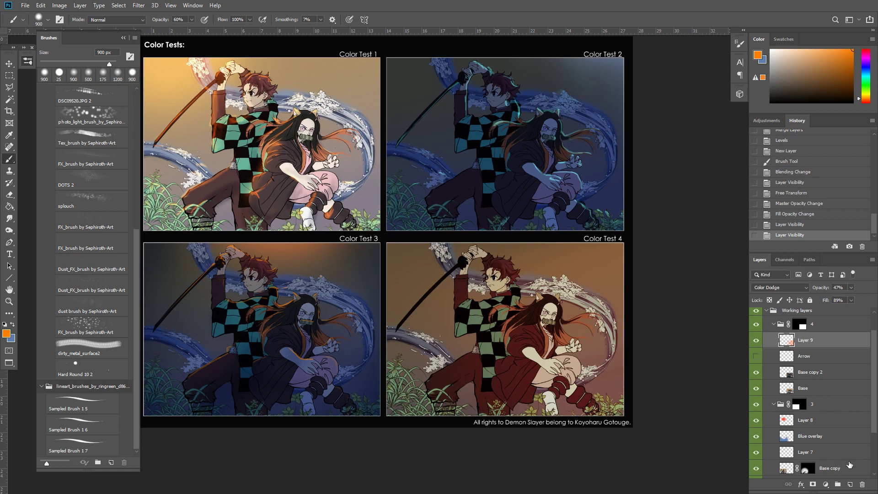
Add a layer above the orange glow and paint rim light on the boy's hair in Color Test 4 with a 20 px brush
click(851, 484)
drag(622, 359, 589, 324)
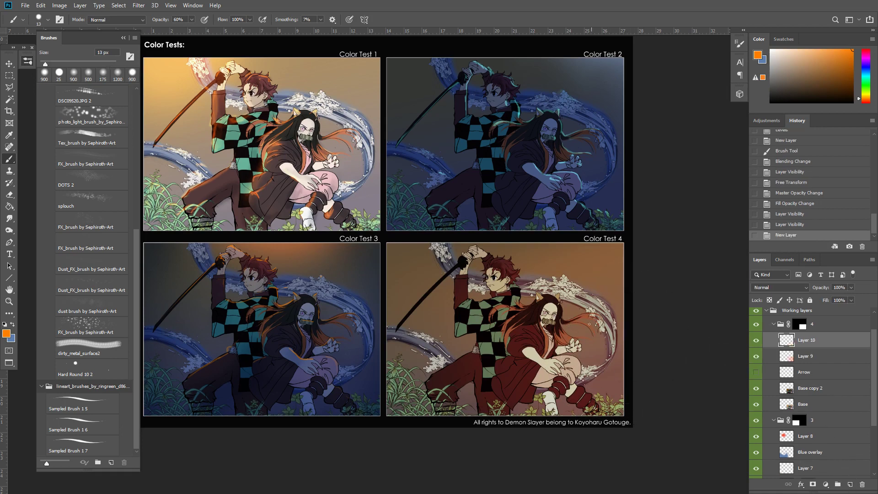
key(bracketright)
key(bracketright)
click(505, 262)
click(514, 266)
click(512, 266)
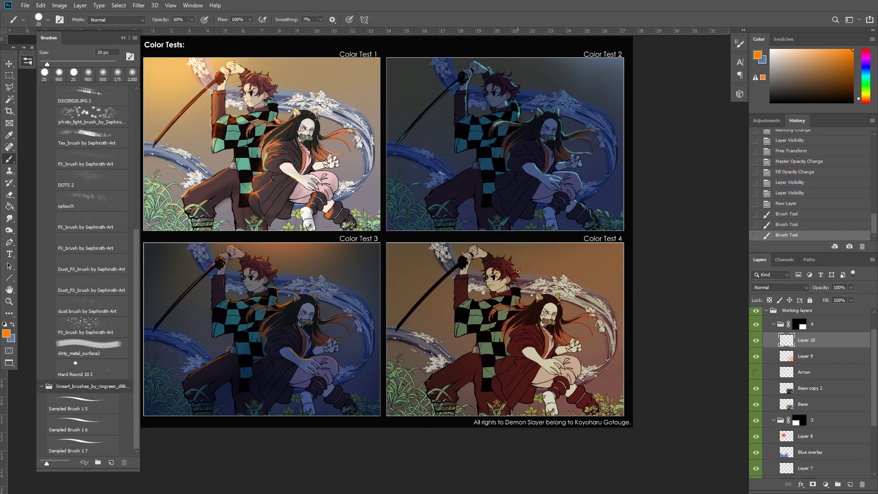
drag(518, 270, 518, 275)
key(ctrl+z)
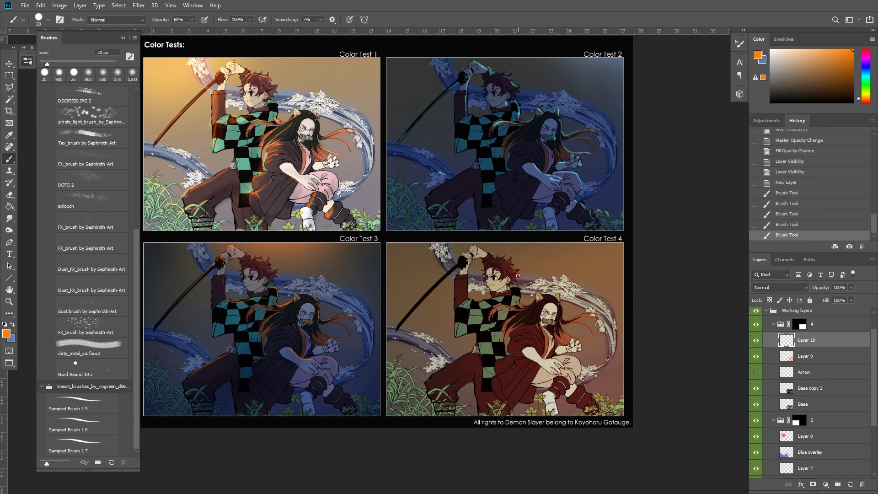
Paint orange rim light down the back of the boy's head and neck and along the top of the girl's hair
click(517, 277)
click(515, 282)
click(514, 286)
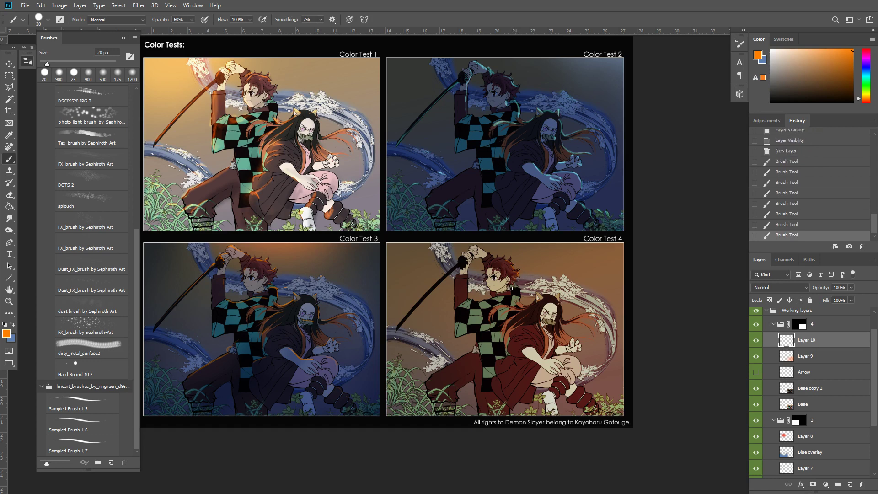
click(526, 270)
click(508, 269)
click(559, 295)
click(556, 293)
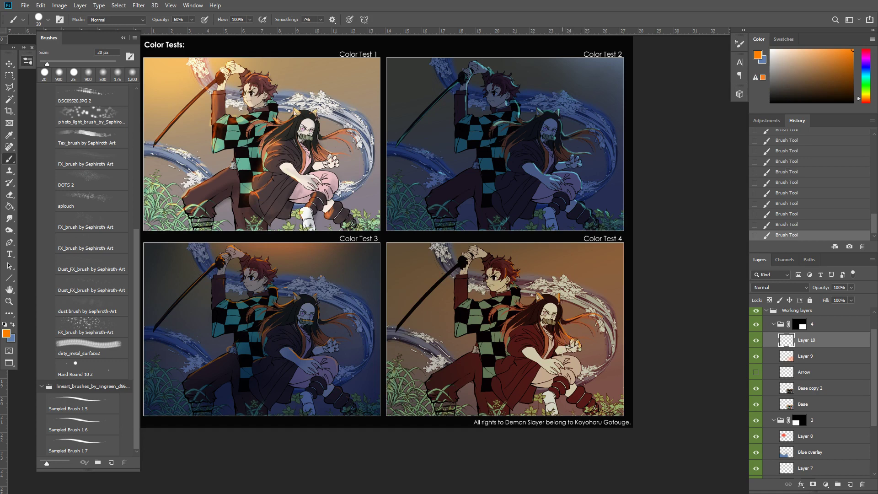
Blend the rim-light layer as Linear Dodge (Add) and paint light along the girl's knee, lower leg and foot
click(787, 287)
click(779, 332)
mouse_move(563, 364)
mouse_down()
mouse_move(558, 355)
mouse_move(581, 367)
mouse_up()
drag(580, 364, 580, 379)
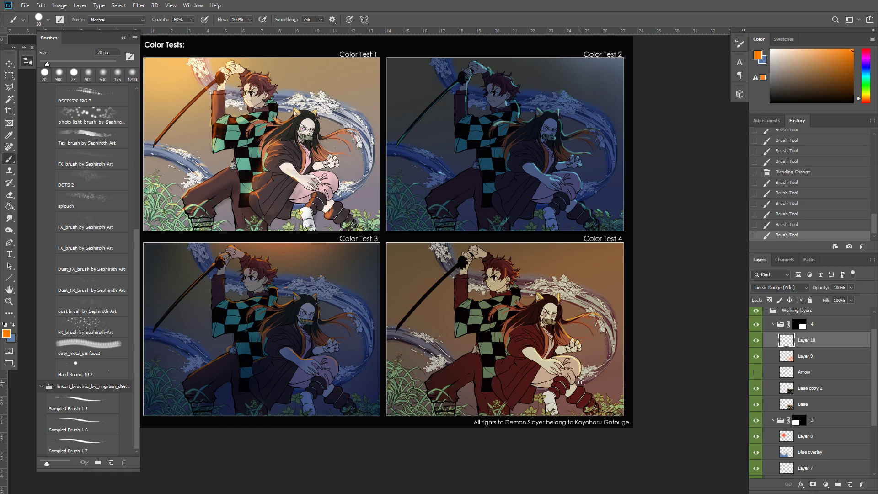
drag(592, 398, 593, 398)
click(597, 404)
Show the Arrow layer as a guide for the light direction
click(756, 373)
click(756, 373)
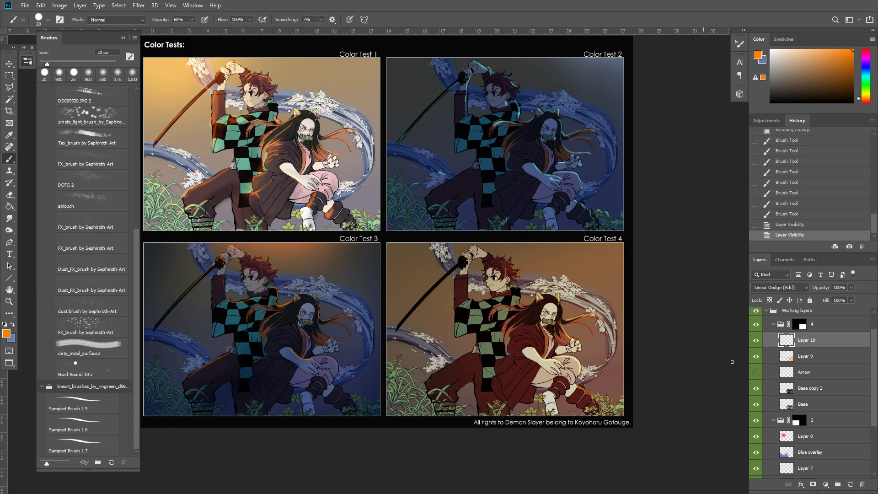
click(755, 373)
Paint orange light on the boy's raised arm and sword, and soften it along the blade with a 250 px eraser
mouse_move(468, 300)
mouse_down()
mouse_move(473, 246)
mouse_move(489, 255)
mouse_move(465, 263)
mouse_up()
key(ctrl+z)
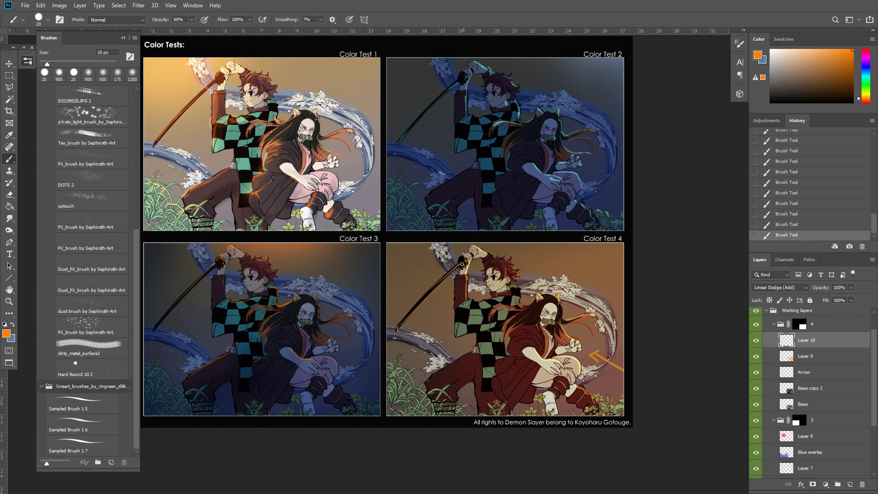
key(ctrl+z)
key(e)
drag(446, 287, 388, 341)
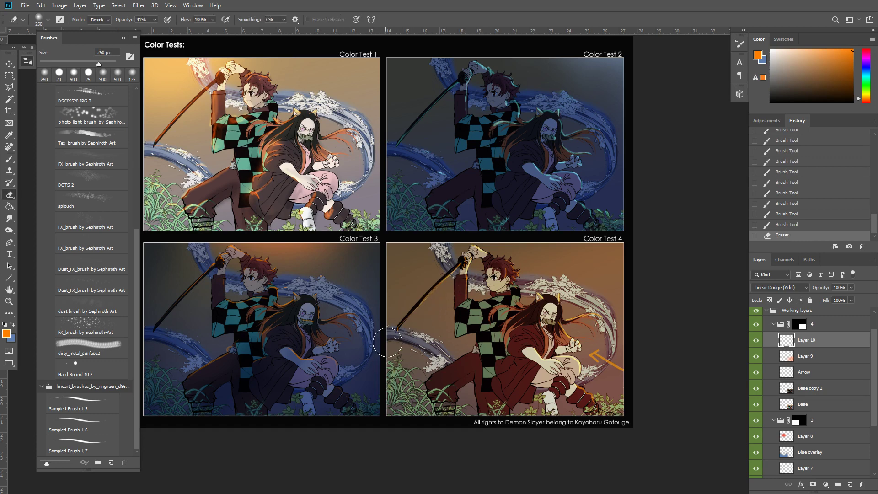
drag(421, 314, 387, 353)
Repaint the highlight along the sword blade and blend it with the Smudge tool and eraser
key(b)
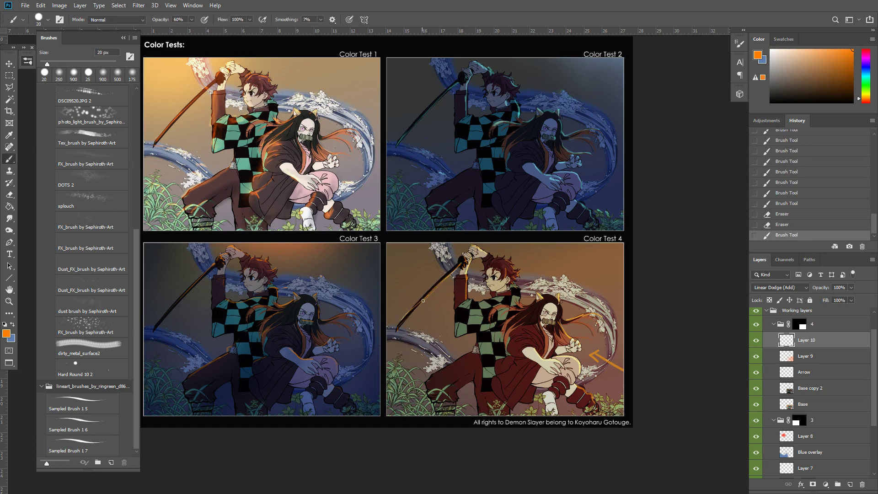
mouse_move(424, 322)
mouse_down()
mouse_move(419, 304)
mouse_move(392, 336)
mouse_move(421, 299)
mouse_move(403, 332)
mouse_up()
key(e)
key(r)
key(e)
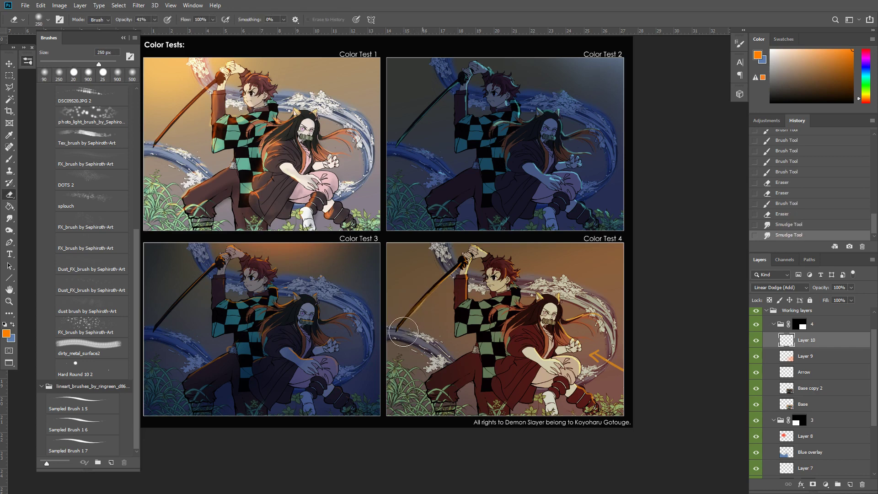
mouse_move(428, 305)
mouse_down()
mouse_move(404, 332)
mouse_move(434, 297)
mouse_up()
drag(434, 297, 425, 310)
Paint orange rim light along the lower edge of the girl's robe and up to her knee
key(b)
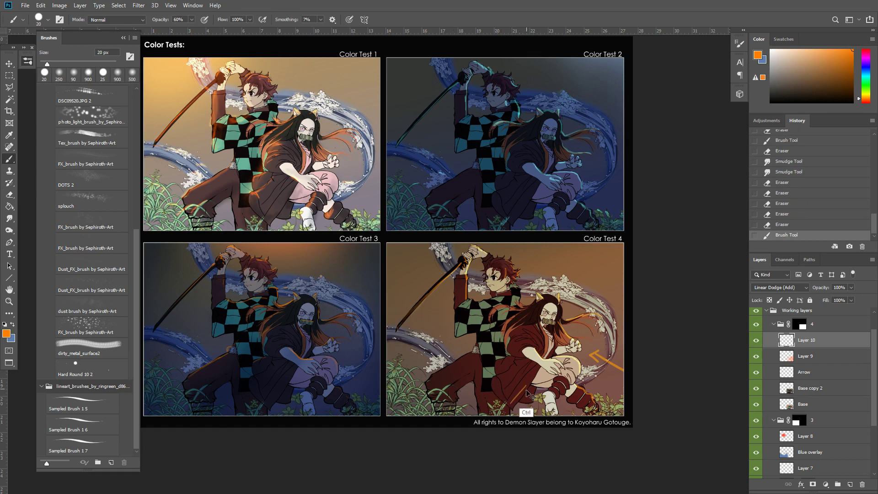
mouse_move(532, 385)
mouse_down()
mouse_move(517, 403)
mouse_move(543, 366)
mouse_up()
drag(545, 362, 553, 349)
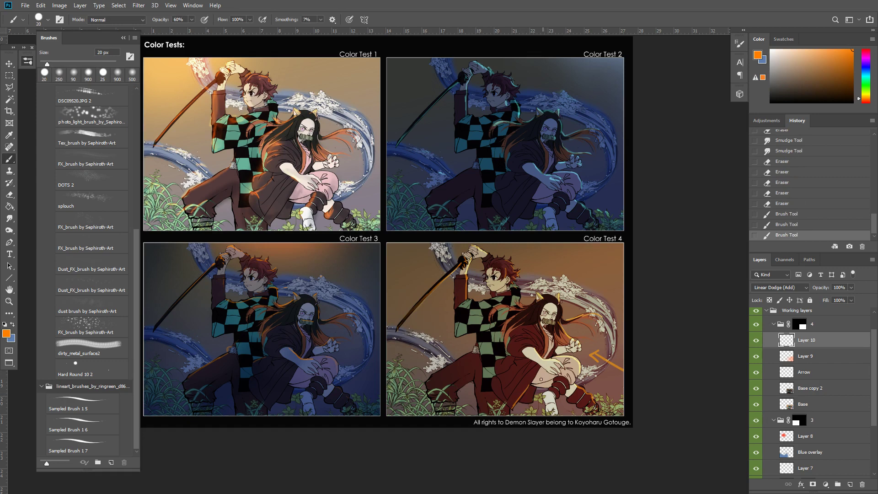
mouse_move(530, 387)
mouse_down()
mouse_move(547, 340)
mouse_move(578, 348)
mouse_move(574, 355)
mouse_up()
Smudge the light around the girl's knee and add a rim highlight to her lower leg
key(r)
mouse_move(578, 358)
mouse_down()
mouse_move(553, 360)
mouse_move(564, 392)
mouse_move(556, 401)
mouse_up()
key(b)
mouse_move(556, 397)
mouse_down()
mouse_move(558, 407)
mouse_move(561, 386)
mouse_up()
key(r)
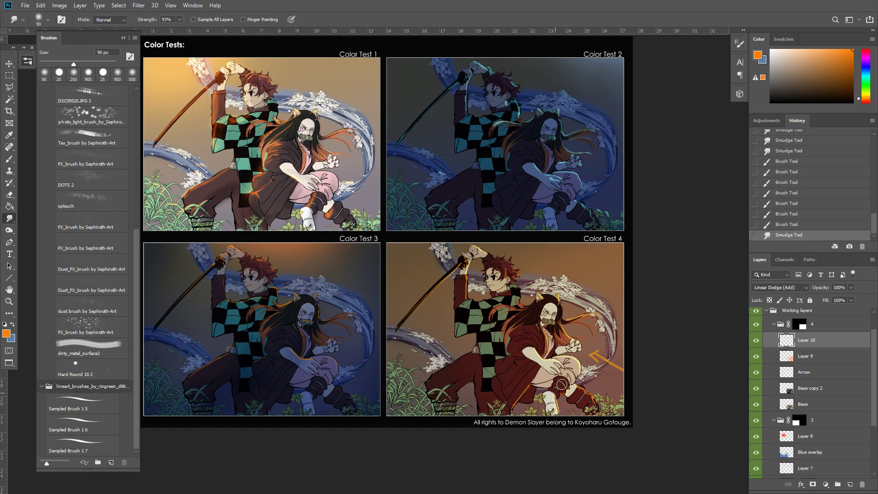
Smudge the light on the girl's flowing hair and blend the highlight on the boy's shoulder
drag(569, 324, 588, 317)
key(b)
drag(516, 294, 515, 300)
key(ctrl+z)
key(r)
drag(517, 300, 521, 286)
Paint rim light along the boy's thigh and smudge the light on the side of his coat
key(b)
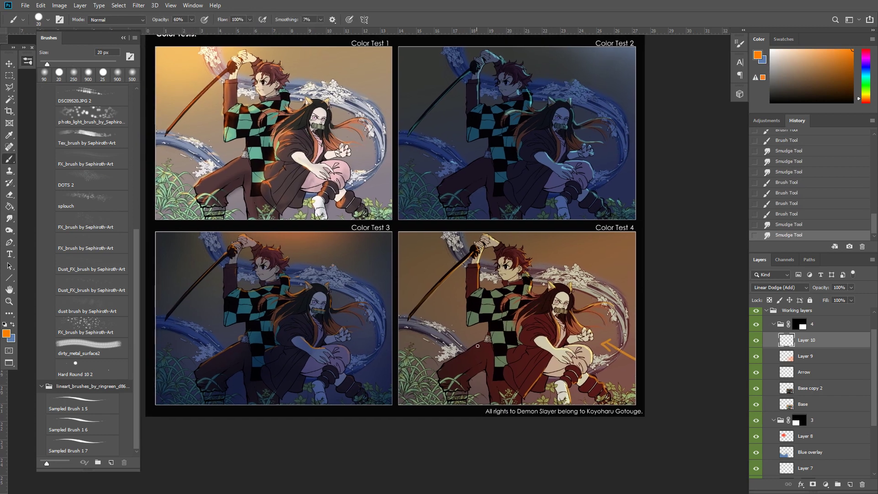
drag(487, 340, 441, 373)
key(r)
drag(467, 319, 464, 303)
Highlight the girl's flowing hair strands, try strokes on the water swirl beside the boy, and undo the last two strokes
key(b)
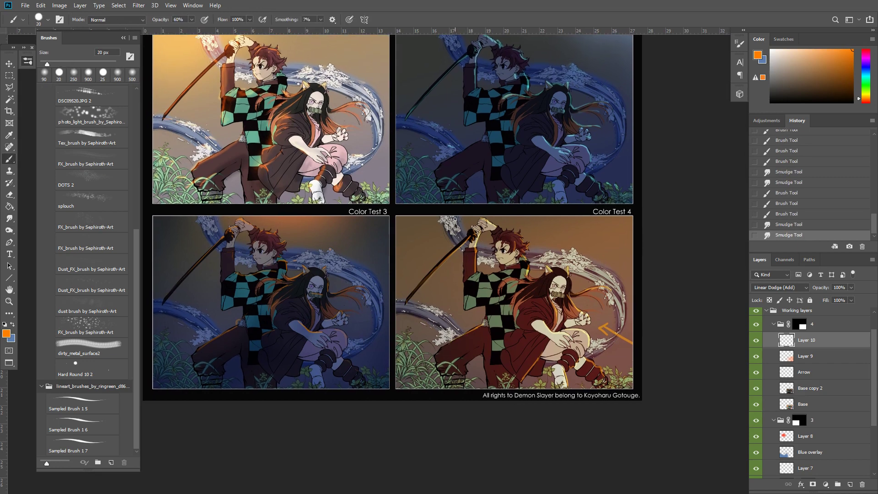
drag(592, 288, 609, 294)
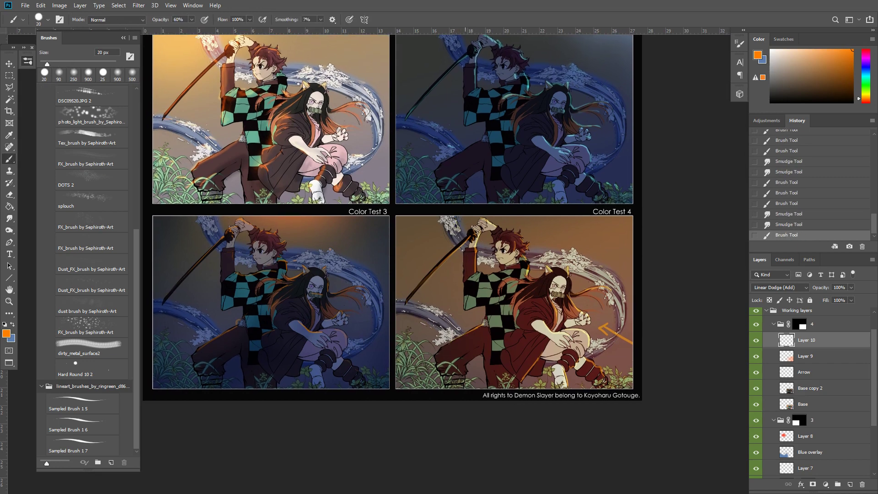
drag(448, 329, 451, 330)
mouse_move(457, 319)
mouse_down()
mouse_move(463, 361)
mouse_move(470, 337)
mouse_move(456, 333)
mouse_move(473, 350)
mouse_up()
key(ctrl+z)
key(ctrl+z)
key(r)
key(b)
Paint orange highlights on the leaves and grass along the bottom of Color Test 4
drag(635, 394, 639, 396)
drag(637, 395, 645, 402)
drag(648, 391, 640, 392)
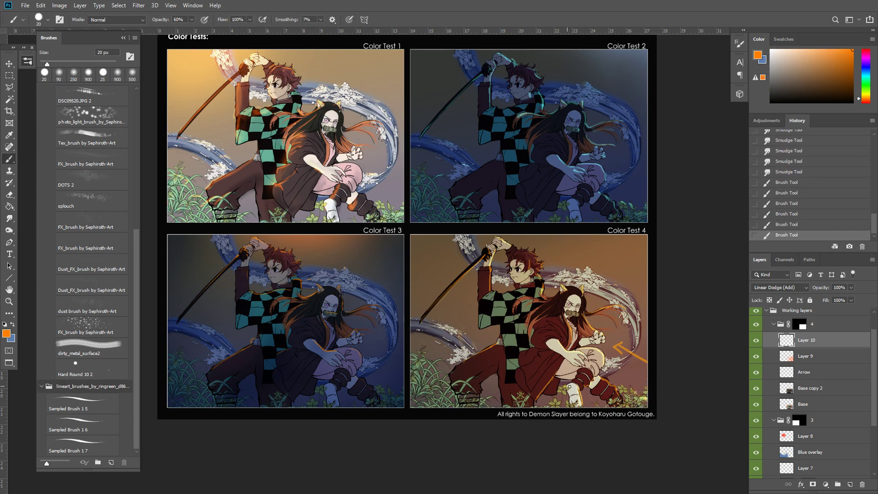
drag(574, 406, 575, 405)
drag(575, 405, 575, 404)
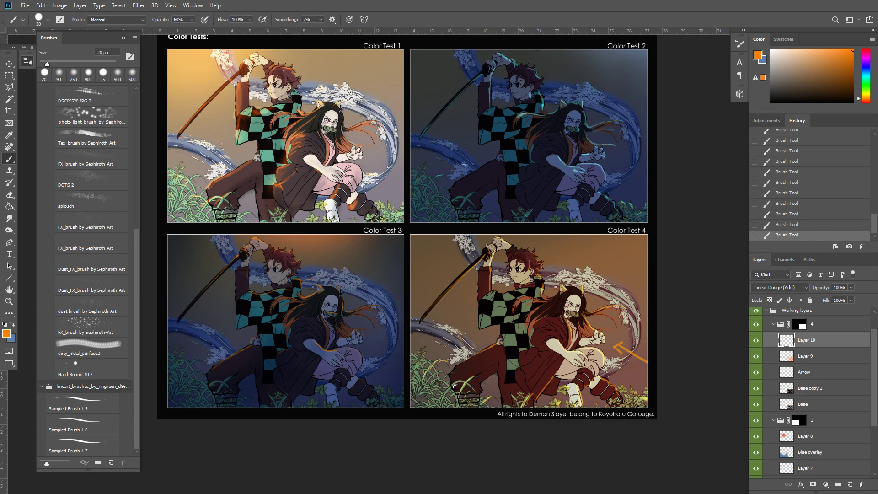
drag(490, 376, 486, 384)
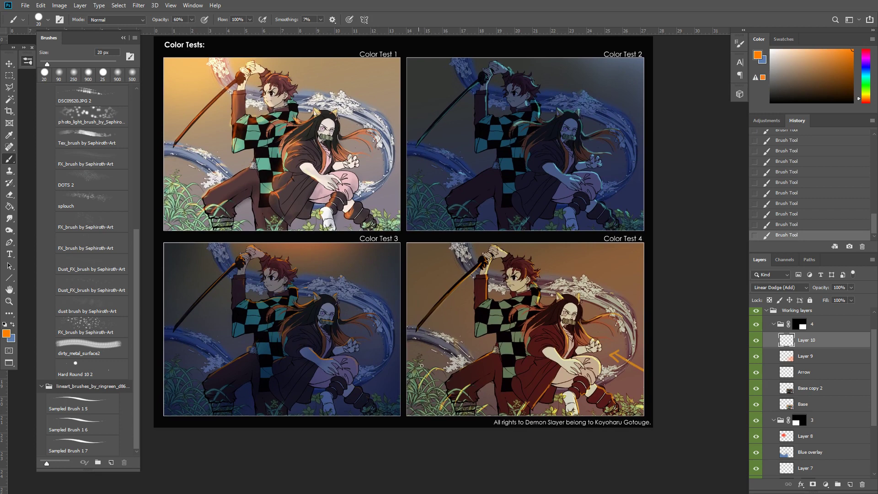
Soften the orange highlights on the foliage along the bottom of Color Test 4 with the eraser
key(e)
mouse_move(448, 382)
mouse_down()
mouse_move(459, 399)
mouse_move(472, 385)
mouse_up()
drag(427, 402, 441, 404)
drag(482, 406, 519, 410)
drag(546, 408, 561, 406)
drag(645, 417, 654, 412)
drag(662, 406, 650, 398)
Add orange highlights to the girl's flowing hair and erase the excess light around her face
key(b)
drag(618, 300, 625, 309)
drag(625, 309, 620, 307)
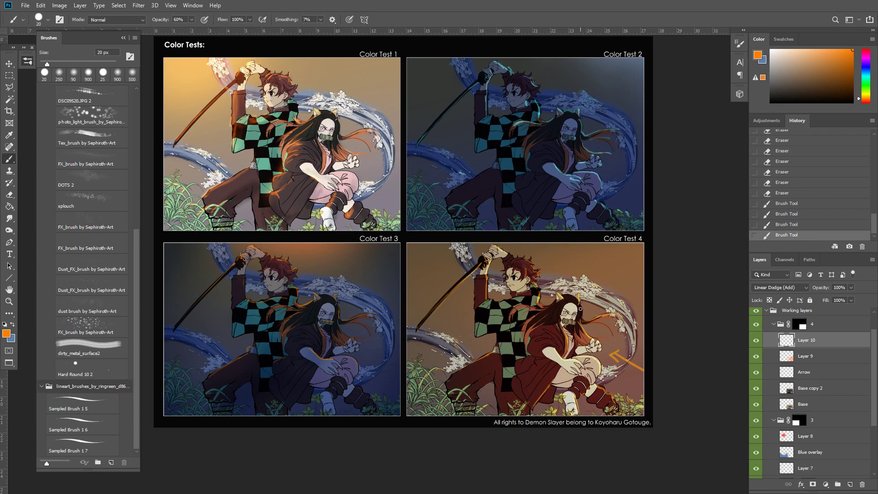
key(e)
drag(571, 307, 575, 324)
Paint orange light on the girl's mouthpiece and raised hand, softening it with the eraser
key(b)
drag(574, 319, 574, 323)
drag(572, 320, 571, 320)
key(e)
drag(573, 321, 599, 351)
key(b)
drag(599, 350, 594, 352)
drag(594, 350, 591, 352)
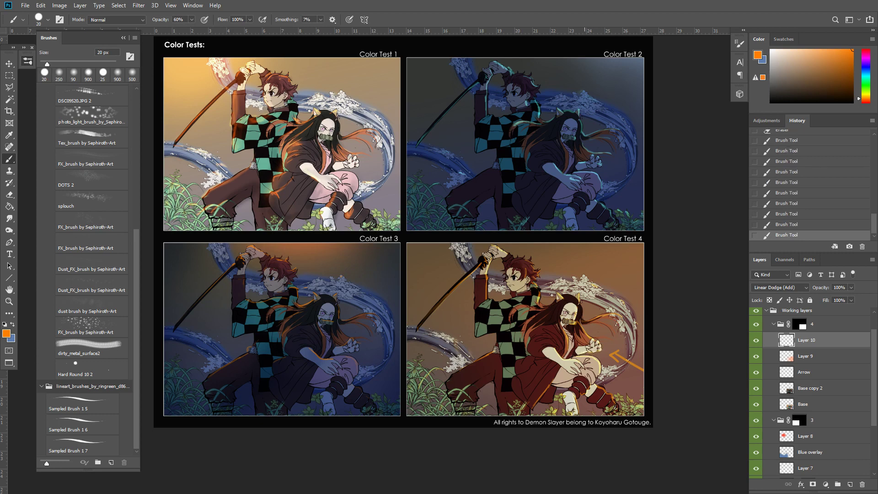
Paint a highlight on the girl's robe and smudge the light on the boy's checkered coat at the waist
drag(553, 366, 555, 380)
key(r)
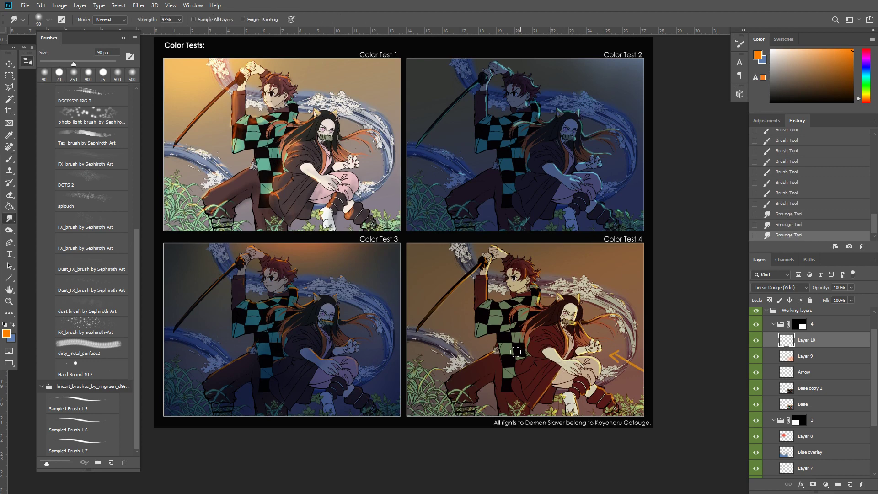
drag(494, 352, 499, 346)
drag(493, 353, 503, 339)
drag(504, 344, 509, 338)
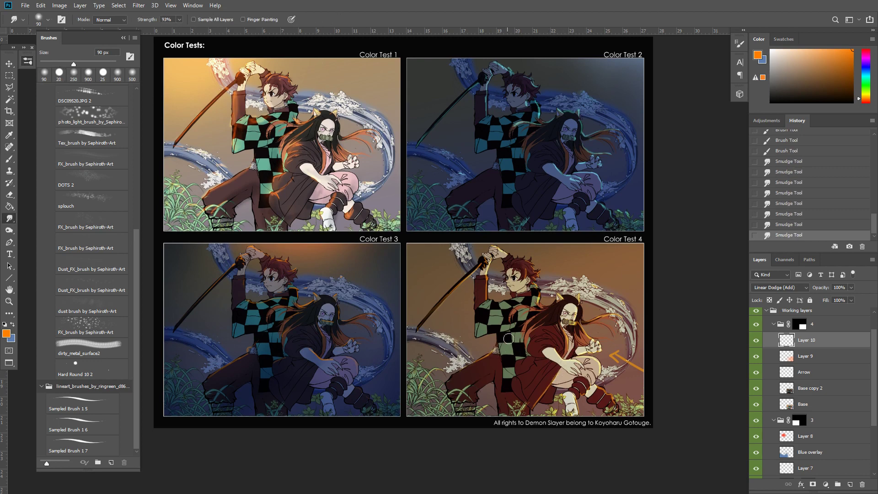
Compare Color Test 4 with and without the Layer 9 glow
key(b)
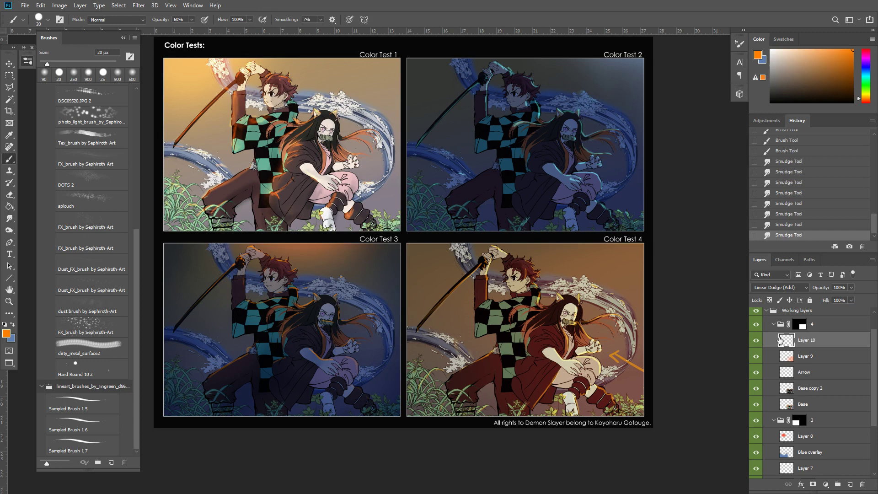
click(756, 357)
click(756, 357)
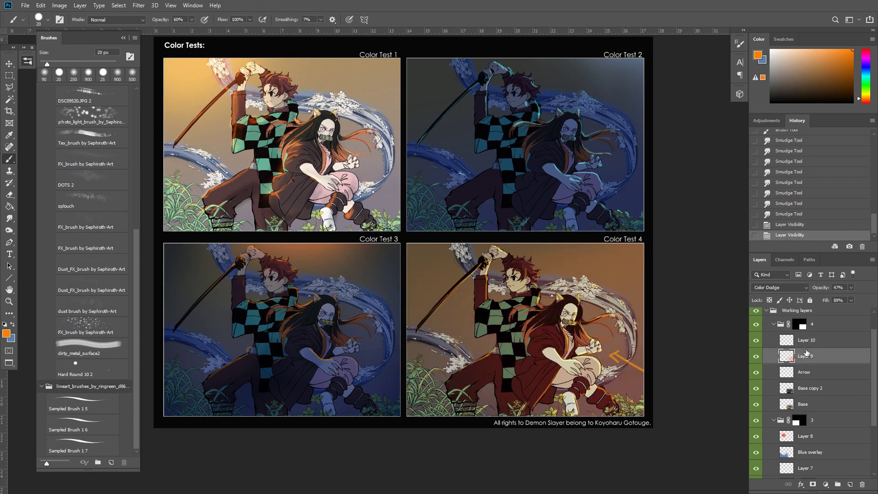
Add a layer above the rim light and paint a soft orange glow along Color Test 4's right edge with a 600 px brush
click(850, 484)
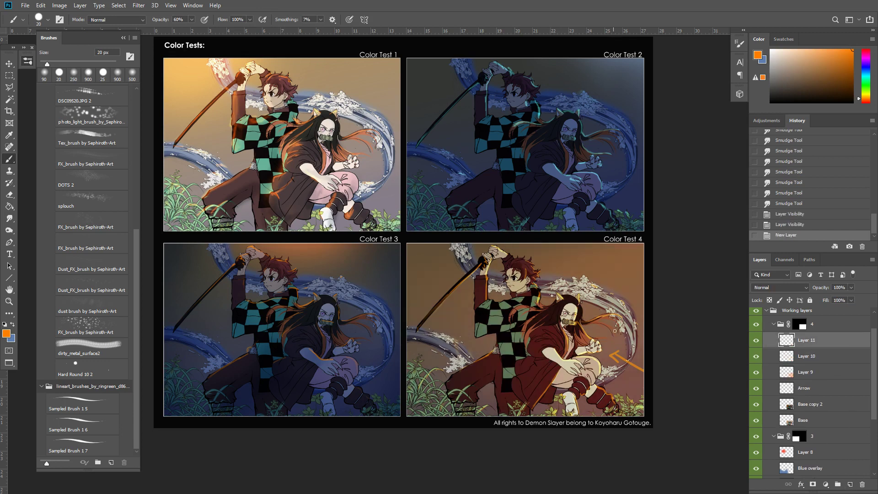
key(bracketright)
key(bracketright)
key(bracketright)
key(bracketright)
key(bracketright)
key(bracketright)
key(bracketright)
key(bracketright)
key(bracketright)
key(bracketright)
key(bracketright)
key(bracketright)
key(bracketright)
key(bracketright)
key(bracketright)
key(bracketright)
key(bracketright)
key(bracketright)
drag(647, 236, 666, 384)
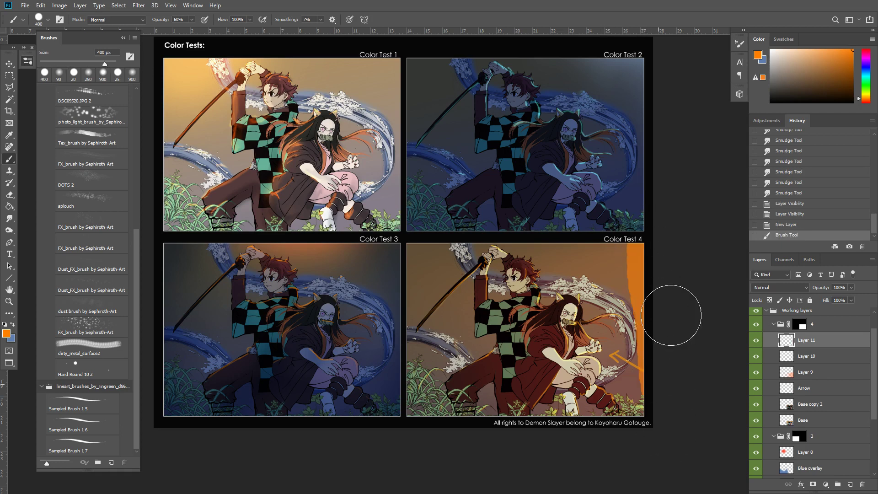
key(ctrl+z)
key(bracketright)
key(bracketright)
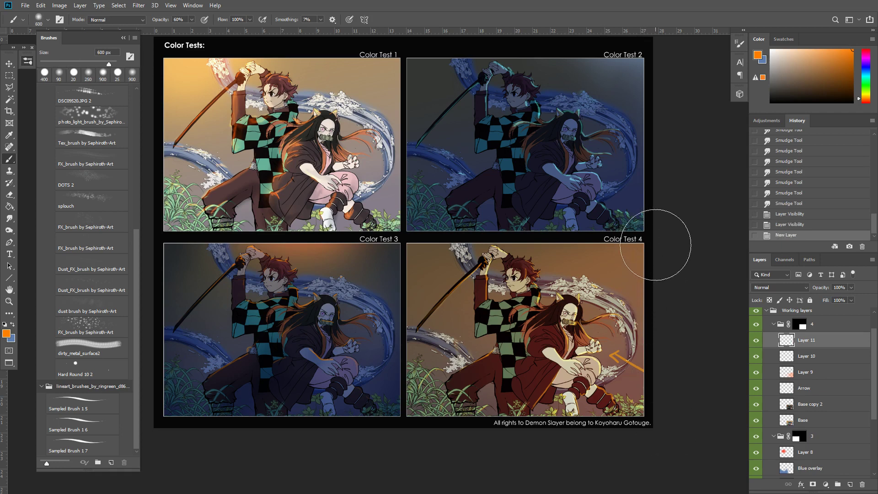
drag(659, 248, 691, 284)
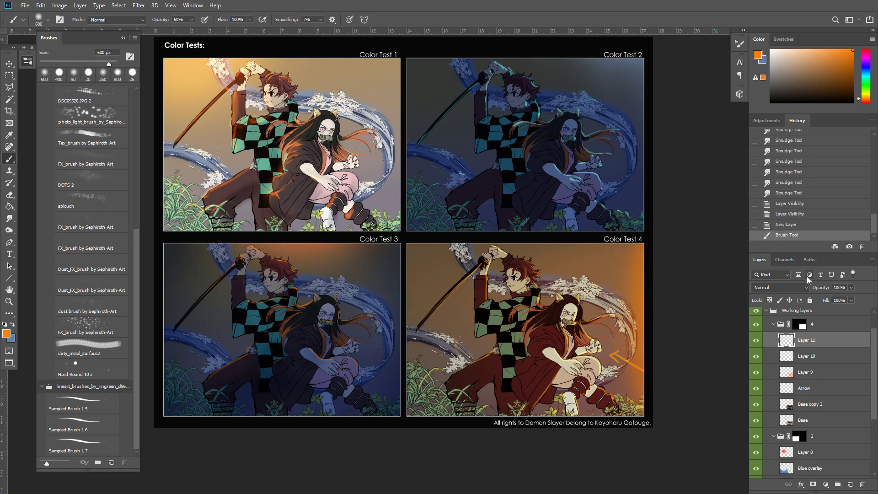
Try Color Dodge and Linear Dodge (Add) blending on the edge glow layer
click(790, 287)
click(783, 324)
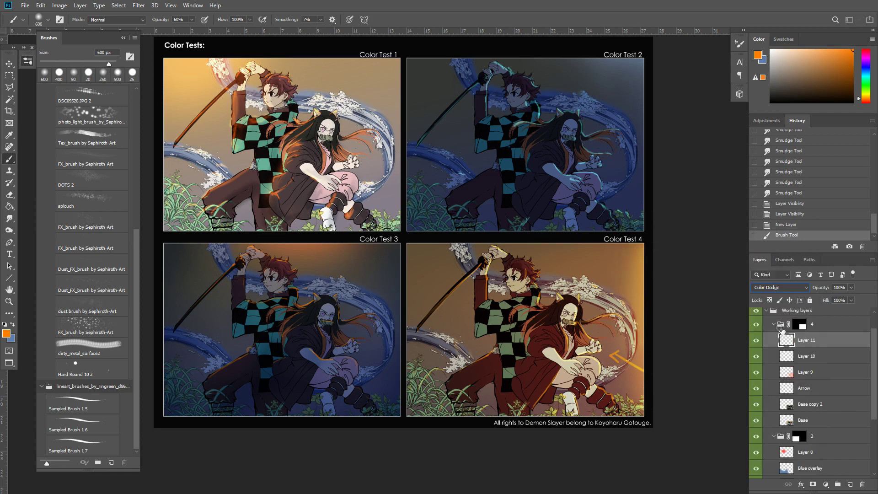
click(797, 288)
click(790, 337)
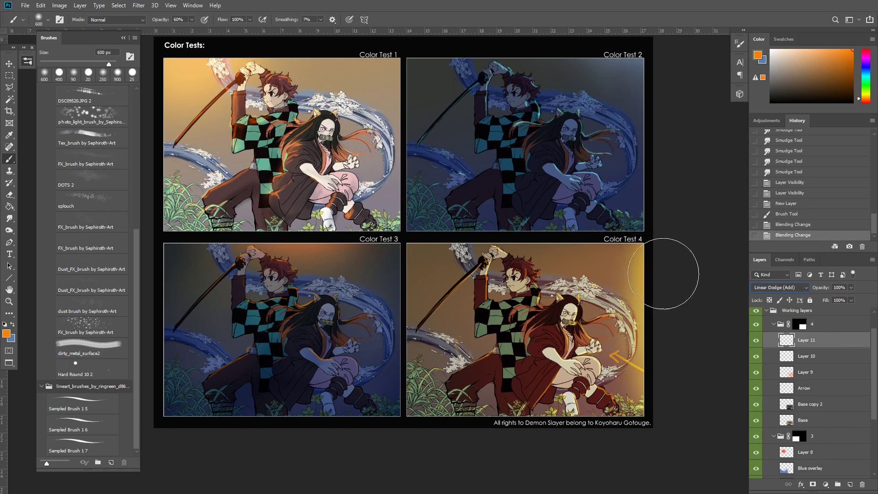
Strengthen the glow along the panel's right edge with a brush enlarged to 1000 px, and undo the last stroke
drag(667, 270, 681, 271)
key(bracketright)
key(bracketright)
key(bracketright)
key(bracketright)
mouse_move(666, 307)
mouse_down()
mouse_move(657, 361)
mouse_move(677, 382)
mouse_move(706, 316)
mouse_up()
key(ctrl+z)
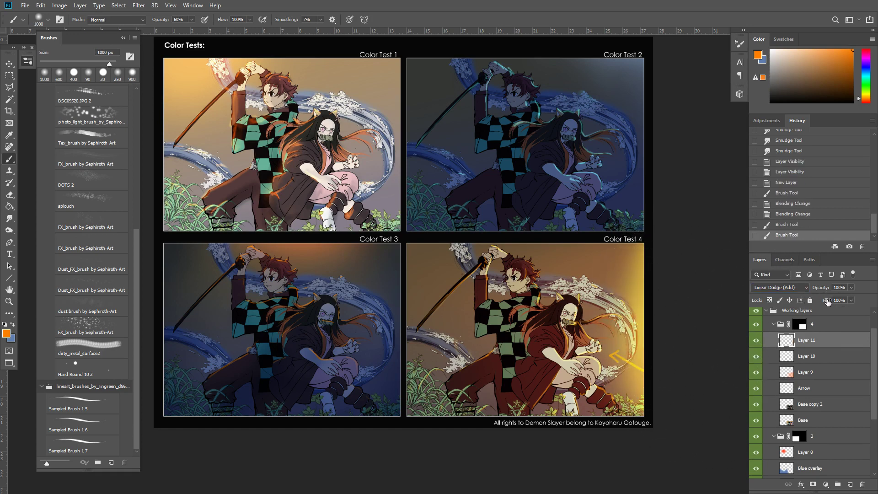
Set the edge glow layer's fill to 75% and blend it as Color Dodge
drag(828, 302, 810, 302)
click(780, 287)
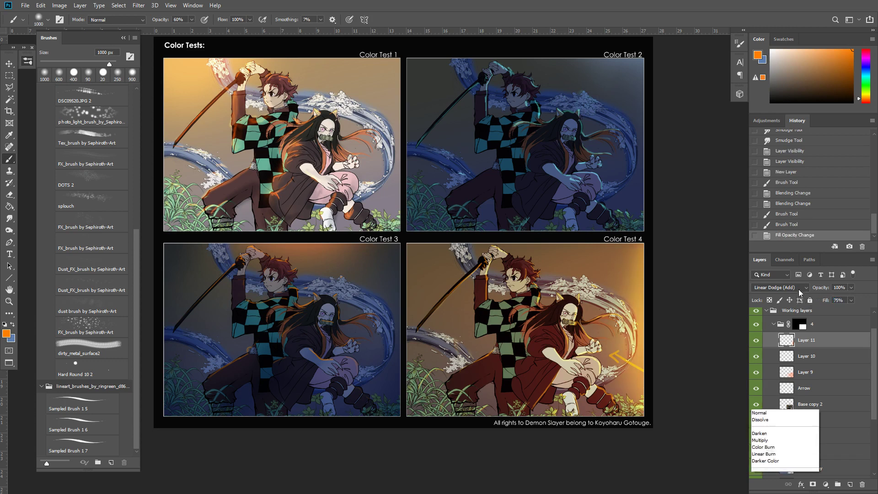
click(784, 331)
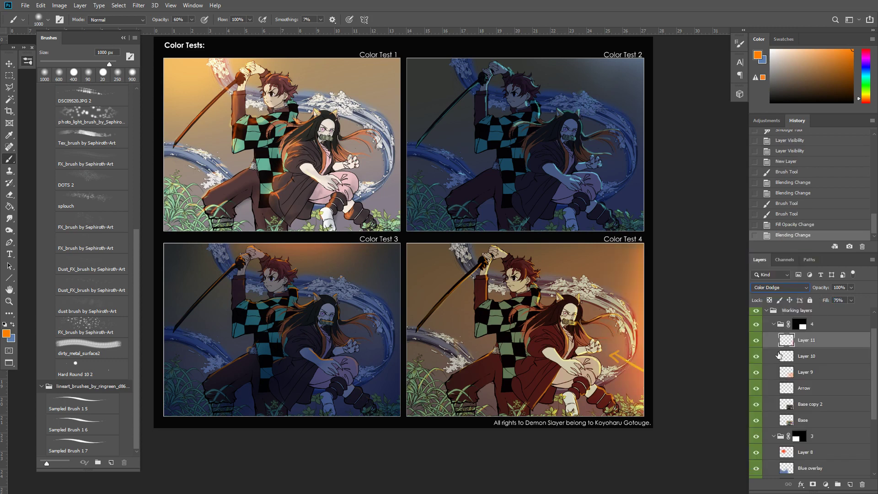
Hide and delete the Arrow layer in group 4
click(757, 389)
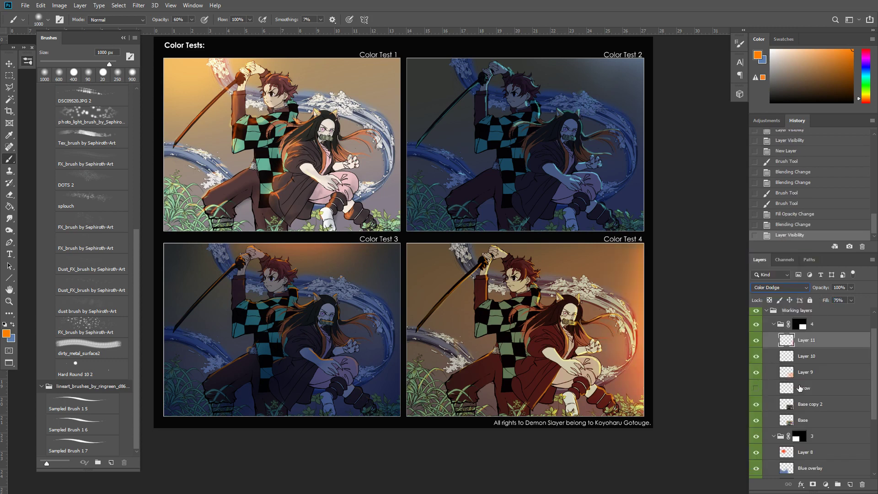
click(801, 388)
key(Delete)
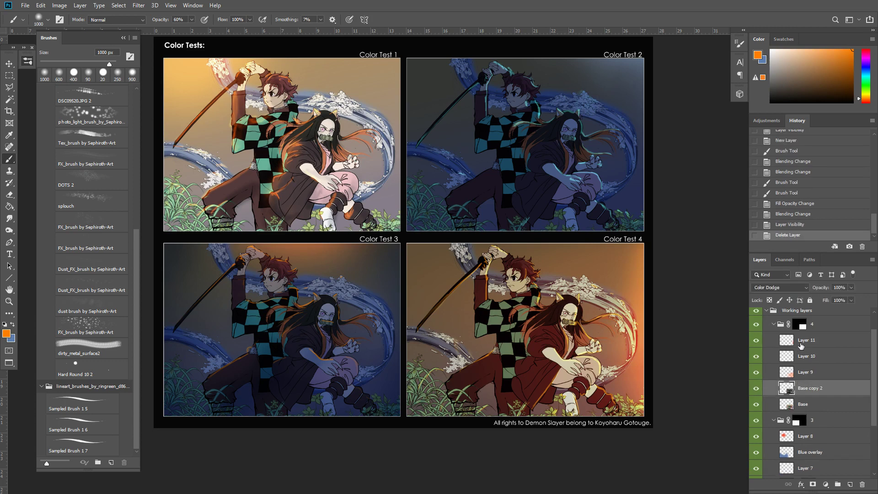
Toggle the edge glow layer to compare it, and lightly erase the glow near Color Test 4's upper-right corner
click(801, 342)
click(757, 344)
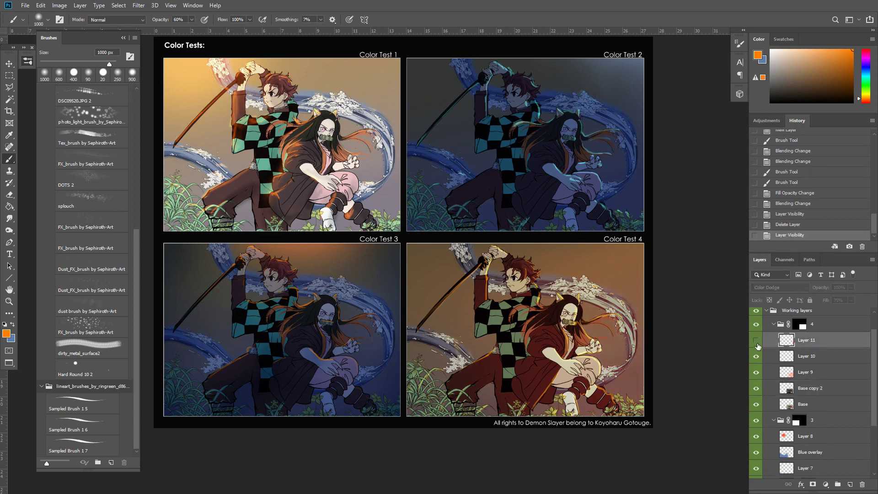
click(757, 343)
key(e)
drag(670, 237, 657, 245)
key(alt+e)
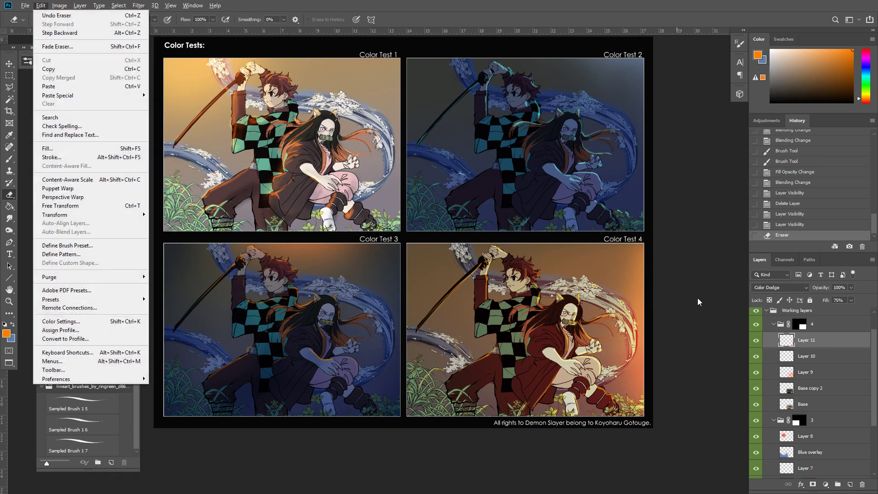
click(698, 299)
key(ctrl+shift+s)
key(Escape)
Soften the glow along Color Test 4's right side with the eraser enlarged to 800 px, undoing one stroke along the way
key(bracketright)
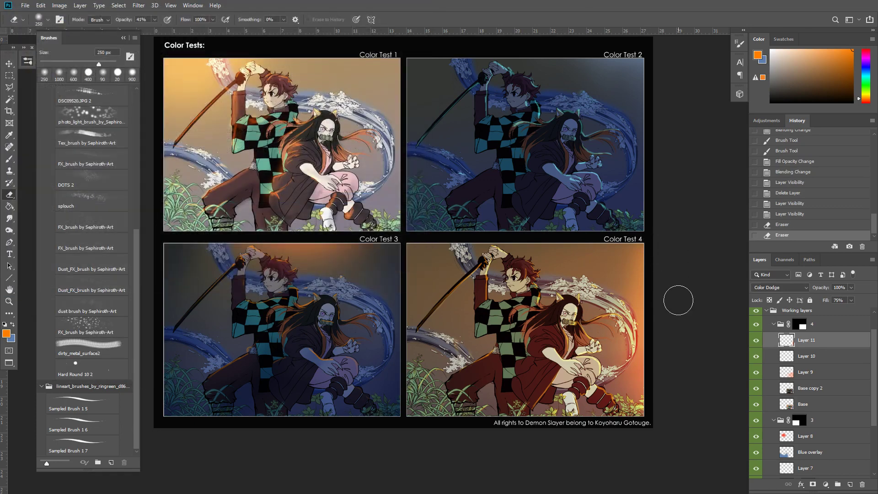
key(bracketright)
key(bracketright)
key(bracketright)
key(bracketright)
key(bracketright)
drag(650, 239, 596, 367)
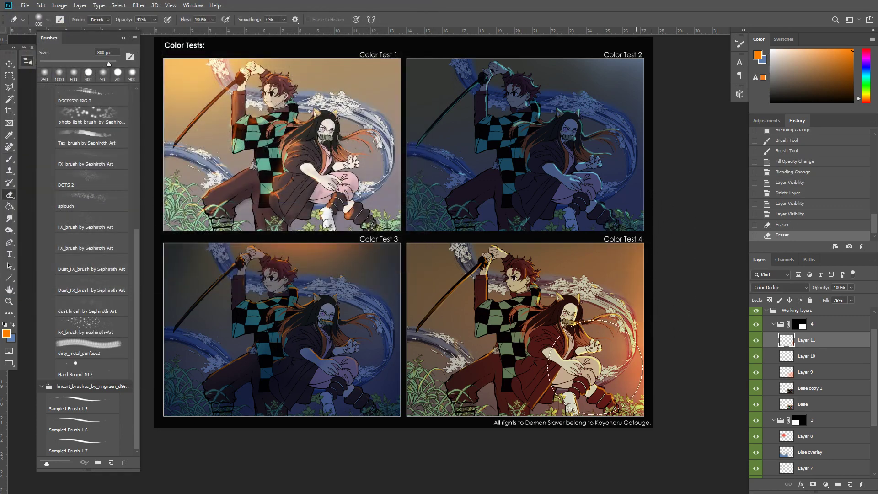
drag(642, 275, 613, 351)
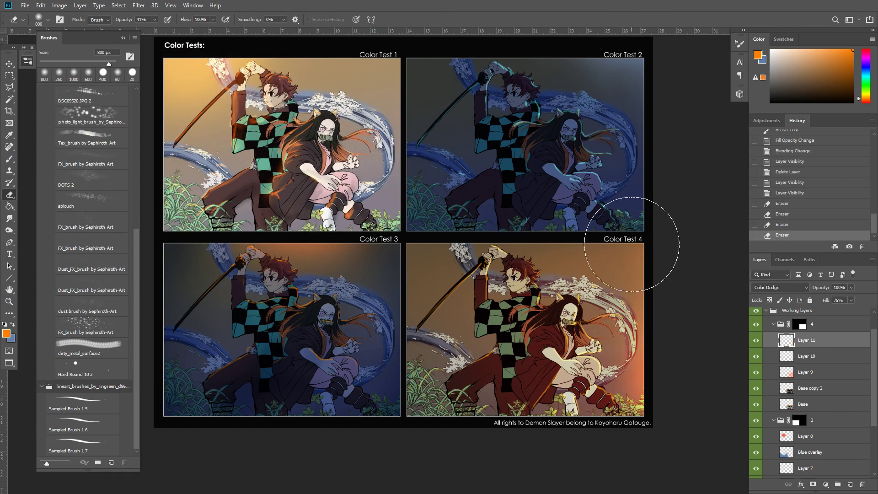
key(ctrl+z)
ctrl+click(643, 266)
drag(599, 295, 589, 360)
drag(615, 273, 613, 270)
drag(629, 255, 641, 245)
drag(687, 214, 695, 241)
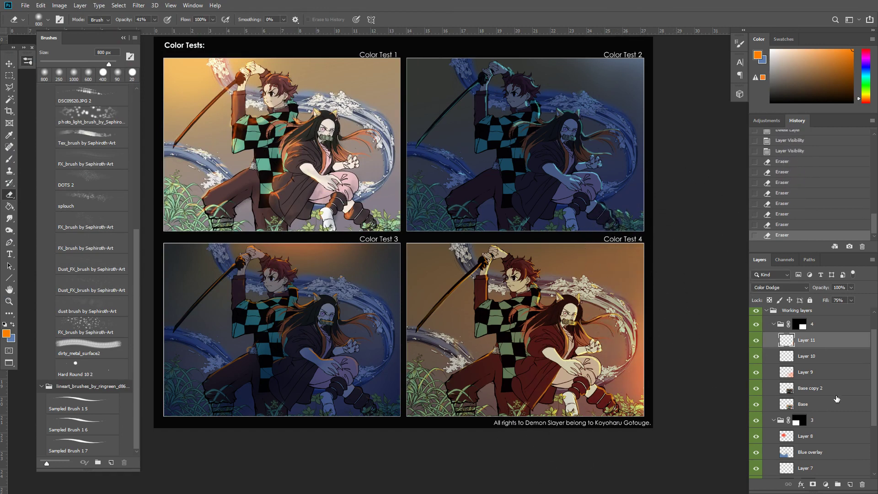
Add a layer above the edge glow and paint soft blue over the left side of Color Test 4, starting with a 1000 px brush
click(848, 484)
key(b)
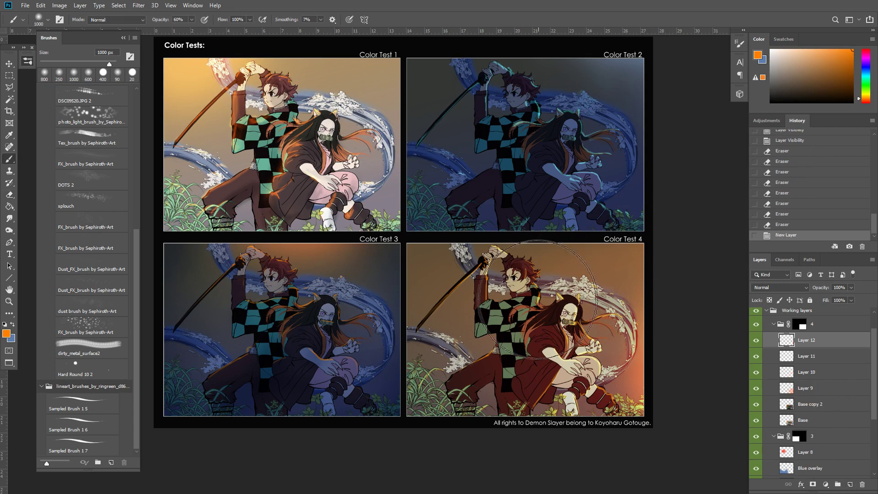
key(x)
mouse_move(430, 237)
mouse_down()
mouse_move(447, 274)
mouse_move(416, 269)
mouse_move(451, 370)
mouse_move(451, 435)
mouse_up()
key(bracketleft)
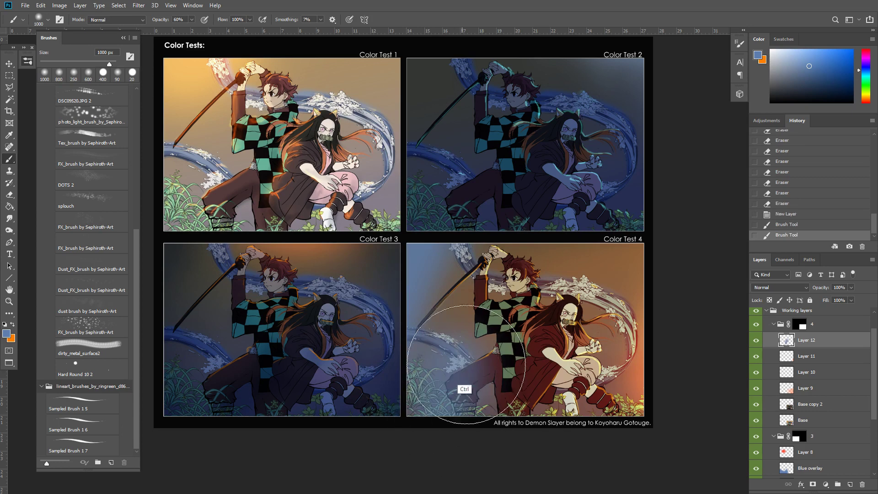
key(bracketleft)
key(bracketleft)
mouse_move(459, 383)
mouse_down()
mouse_move(456, 408)
mouse_move(495, 384)
mouse_move(503, 398)
mouse_move(530, 358)
mouse_up()
Paint soft blue over the lower middle of Color Test 4, between the two characters, with a brush of about 600 px
key(bracketleft)
key(bracketleft)
key(bracketleft)
key(bracketleft)
key(bracketright)
key(bracketright)
key(bracketright)
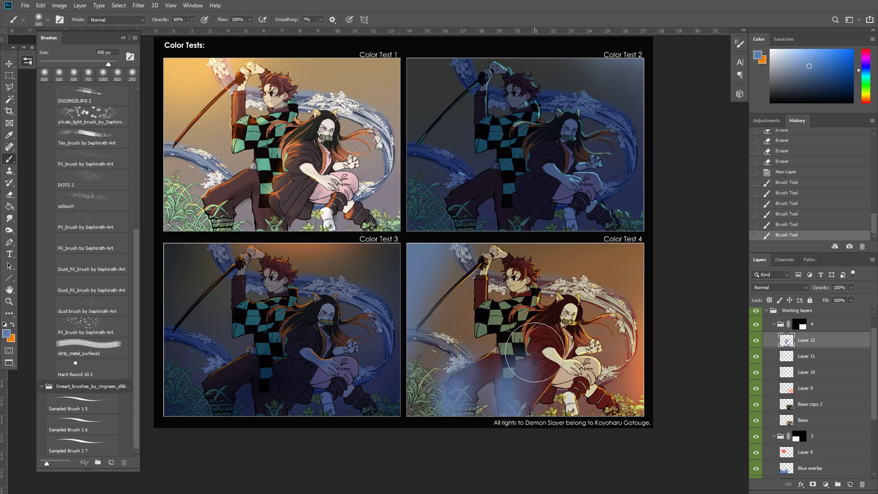
key(bracketleft)
key(bracketleft)
key(bracketleft)
key(bracketright)
key(bracketright)
mouse_move(516, 433)
mouse_down()
mouse_move(543, 309)
mouse_move(513, 406)
mouse_up()
Extend the blue over the boy's face, arm and coat, starting at 400 px and reducing the brush to 150 px
key(bracketleft)
key(bracketleft)
key(bracketleft)
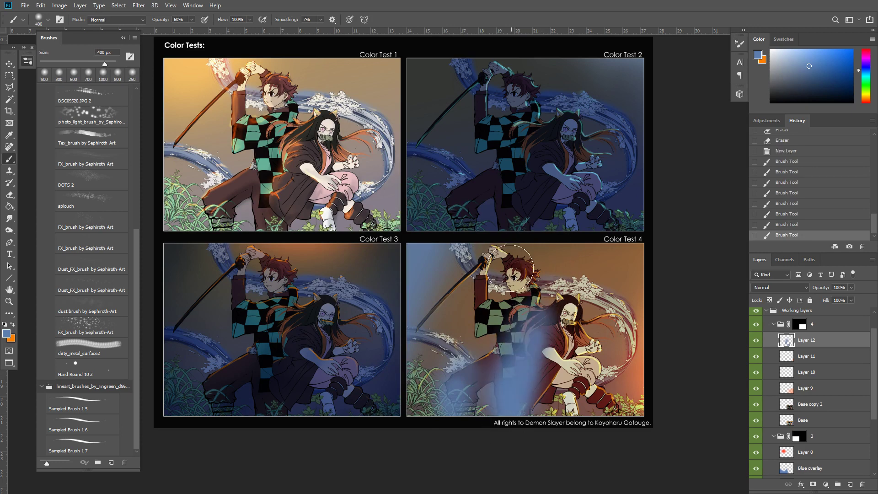
mouse_move(511, 264)
mouse_down()
mouse_move(512, 288)
mouse_move(494, 262)
mouse_move(512, 286)
mouse_move(475, 292)
mouse_move(474, 316)
mouse_up()
key(bracketleft)
key(bracketleft)
key(bracketleft)
key(bracketleft)
key(bracketleft)
key(bracketright)
key(bracketright)
mouse_move(480, 276)
mouse_down()
mouse_move(477, 332)
mouse_move(506, 327)
mouse_move(503, 259)
mouse_up()
key(bracketright)
key(bracketright)
key(bracketright)
key(bracketright)
key(bracketright)
key(bracketleft)
key(bracketleft)
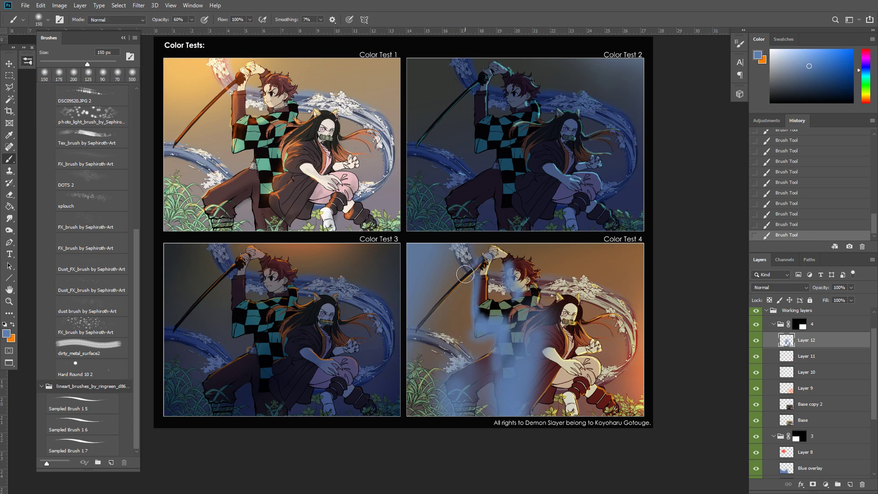
Try Multiply blending at 61% opacity on the blue layer, and return it to Normal
click(780, 287)
click(784, 279)
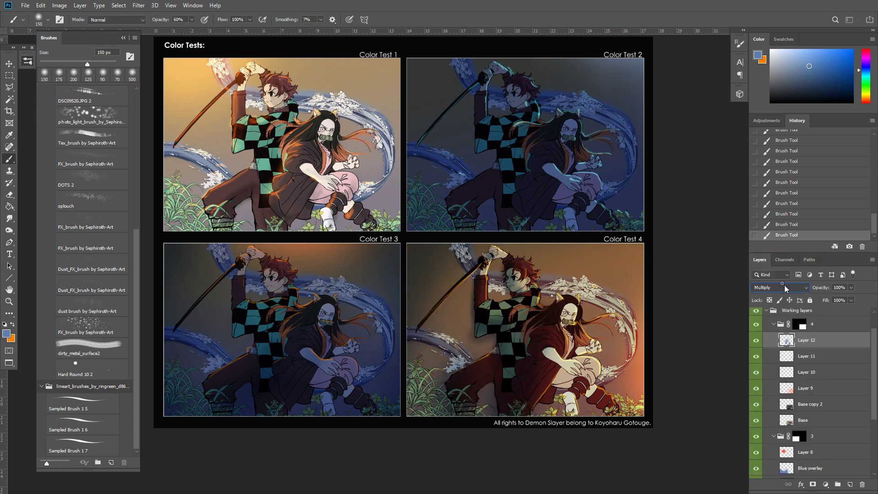
drag(823, 288, 795, 295)
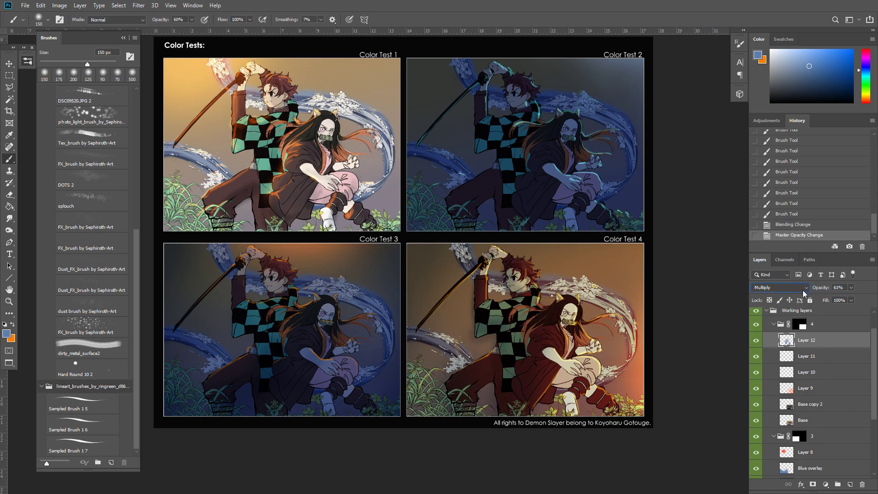
click(804, 289)
click(781, 265)
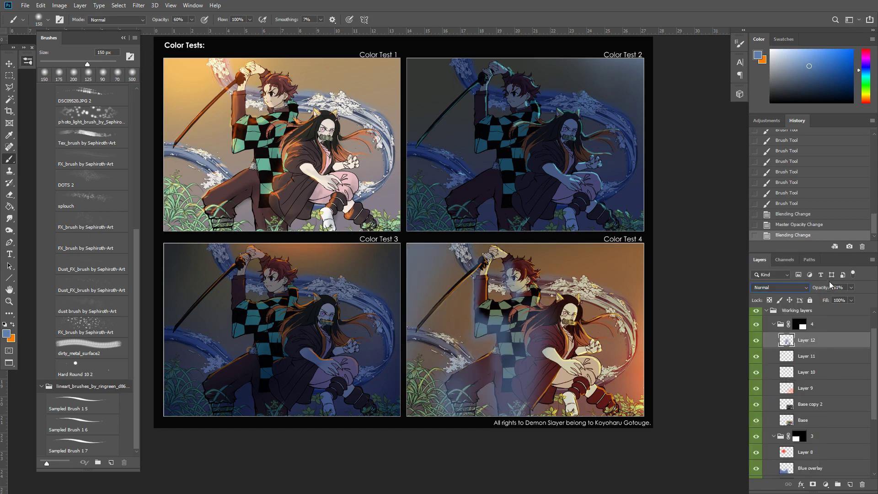
Darken the blue layer with Levels by lowering the white output level to 101
key(ctrl+l)
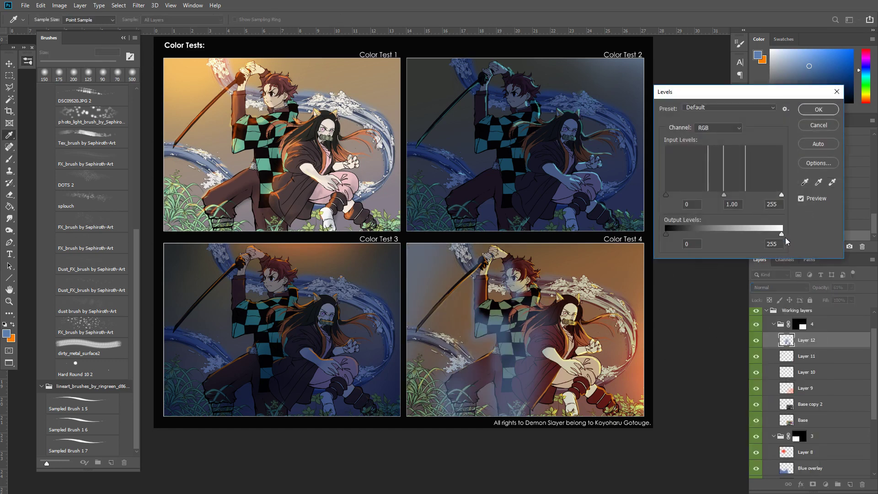
drag(782, 234, 717, 234)
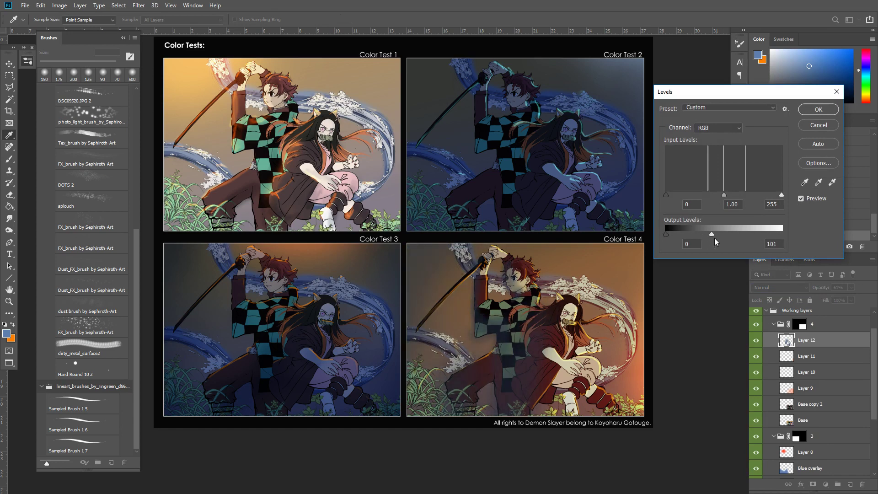
key(Return)
Erase the darkened layer around the boy's arm, chest and face with the eraser reduced to about 200 px
drag(627, 295, 636, 282)
key(e)
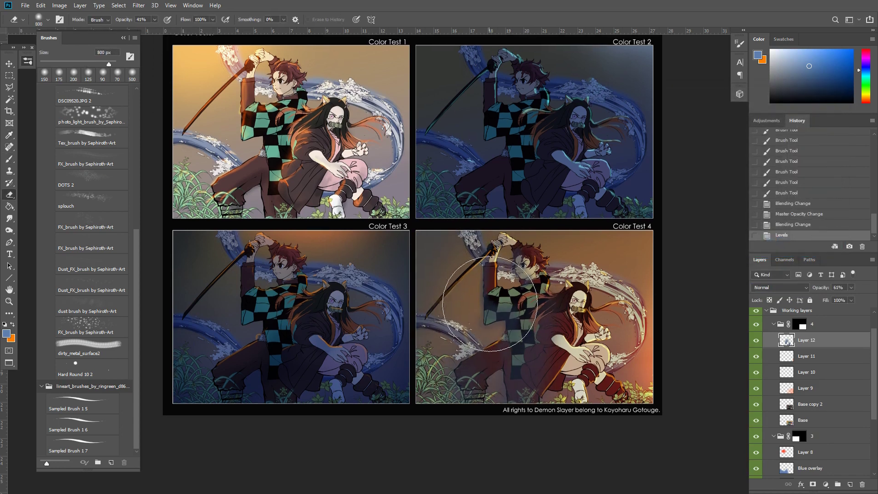
key([)
key([)
key([)
key([)
key([)
key([)
key([)
click(478, 323)
drag(485, 301, 512, 273)
mouse_move(511, 273)
mouse_down()
mouse_move(508, 289)
mouse_move(536, 264)
mouse_up()
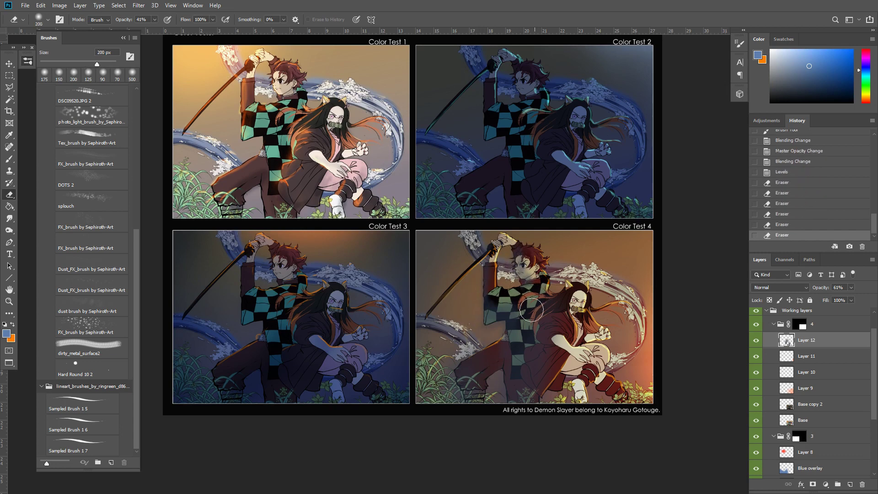
Erase the dark shading between the characters' legs with the eraser enlarged up to 400 px, and toggle the layer to compare
key(bracketright)
drag(526, 348, 530, 363)
key(bracketright)
click(537, 382)
key(bracketright)
key(bracketright)
key(bracketright)
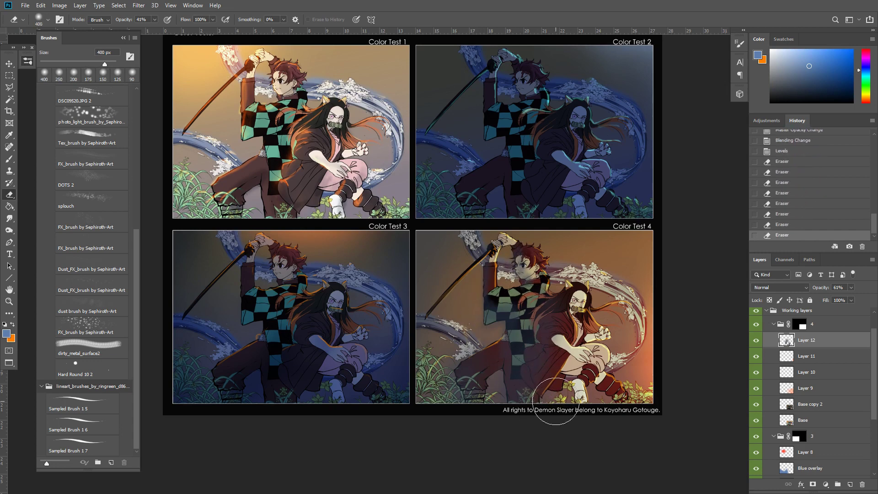
click(756, 340)
click(756, 340)
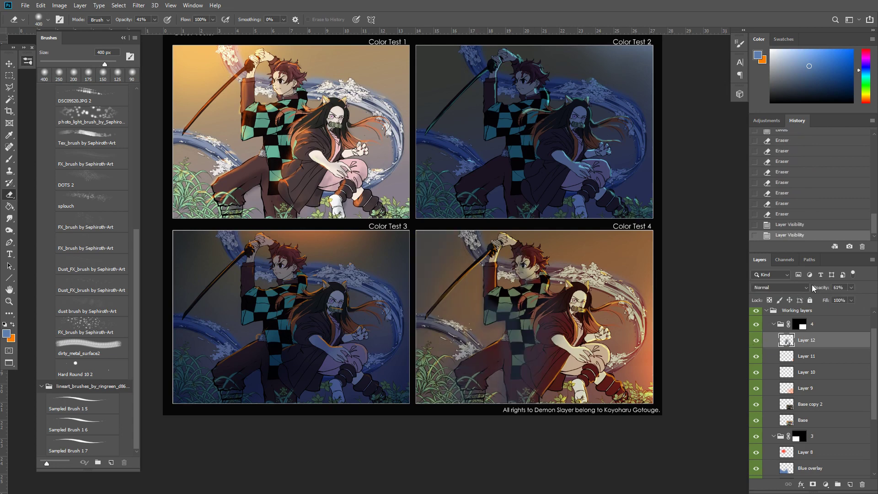
Lower the dark shading layer's opacity to 33%, try Multiply blending, and return it to Normal, toggling the layer to compare
mouse_move(825, 291)
mouse_down()
mouse_move(799, 291)
mouse_move(815, 291)
mouse_up()
click(778, 287)
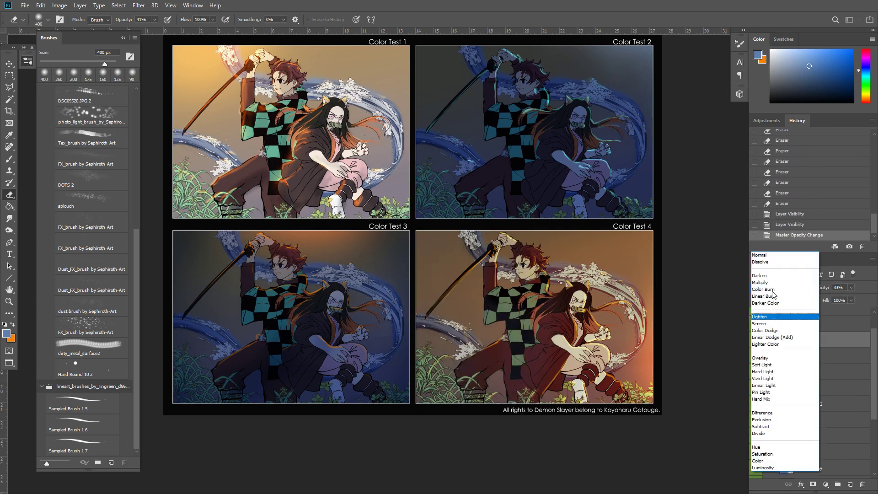
click(778, 283)
click(792, 287)
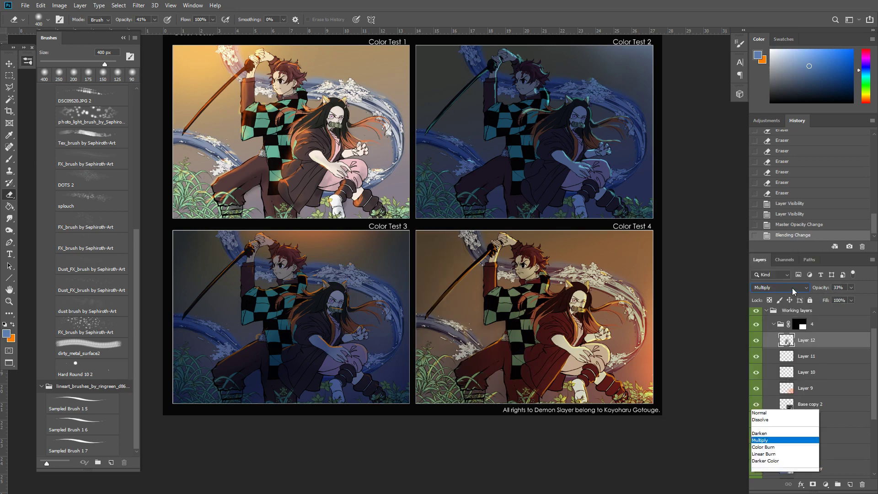
click(773, 254)
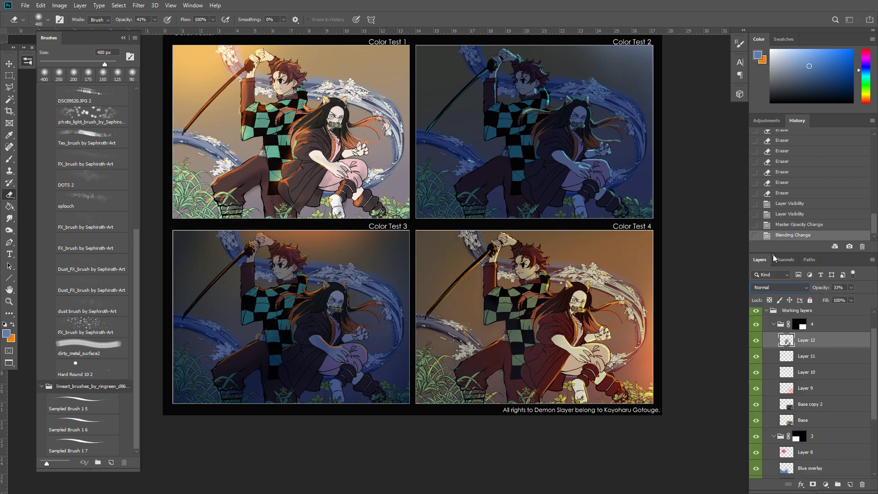
click(757, 339)
click(758, 339)
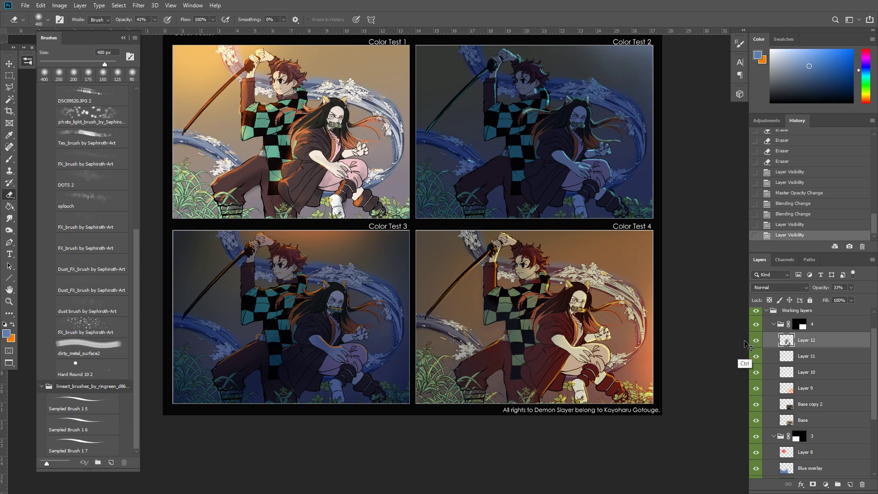
Try inverting the shading layer's colors and shifting its hue to +36
key(ctrl+i)
key(ctrl+i)
key(ctrl+u)
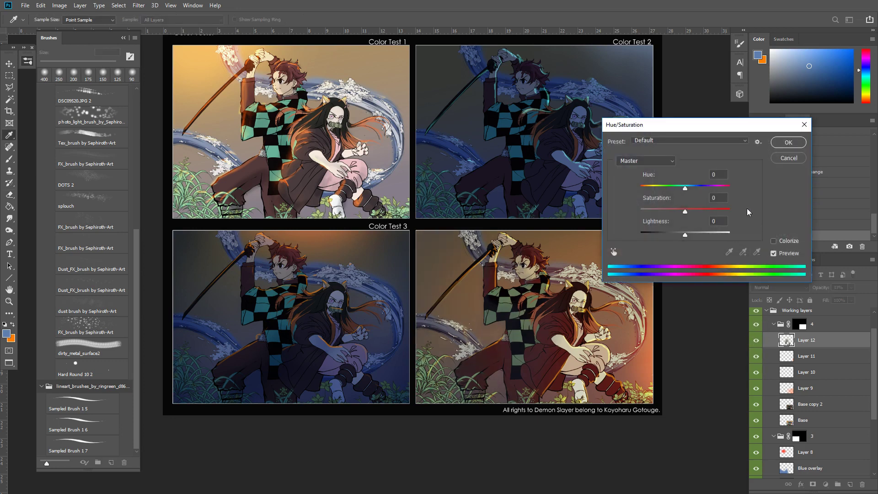
mouse_move(686, 188)
mouse_down()
mouse_move(737, 186)
mouse_move(703, 191)
mouse_up()
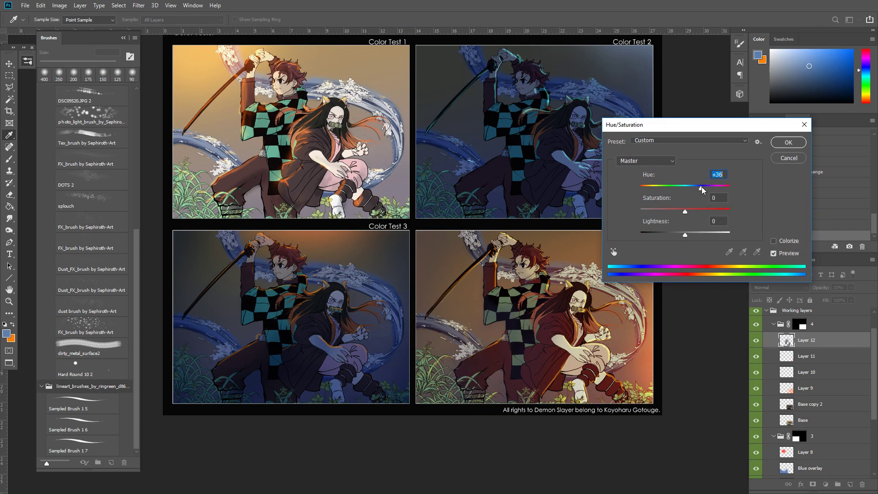
click(795, 157)
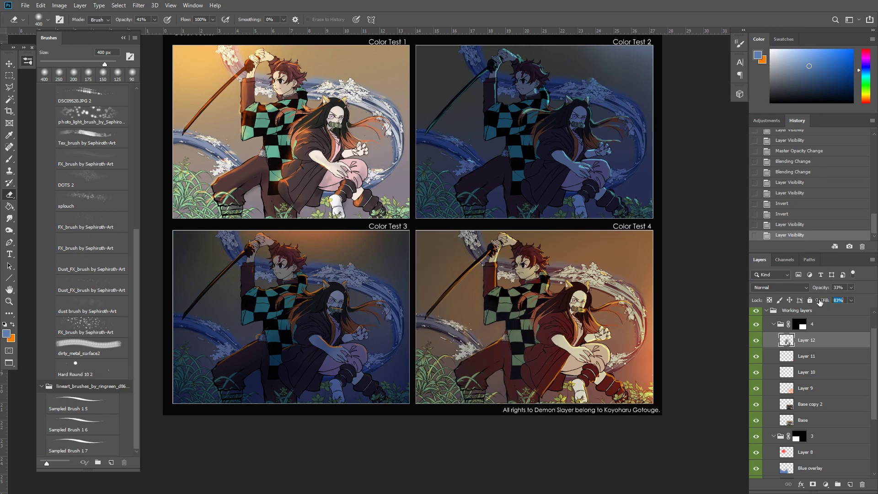
Set the shading layer's fill to 83% and toggle its visibility to compare
drag(819, 302, 819, 302)
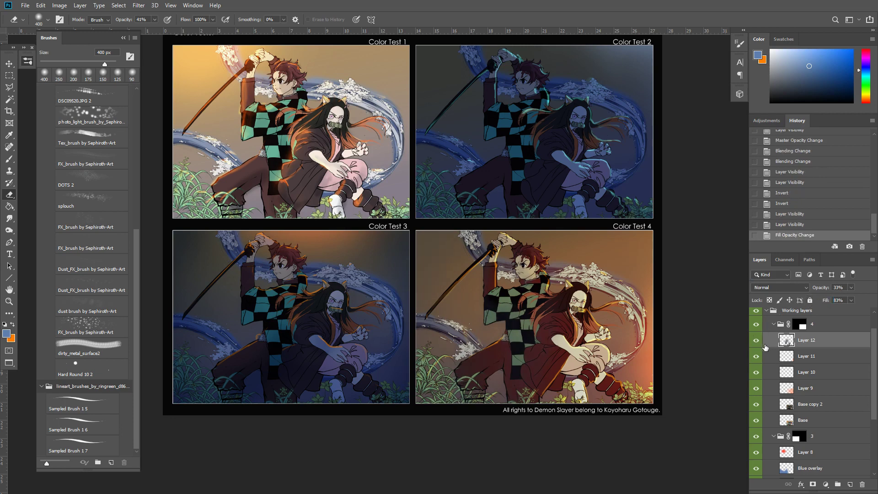
click(757, 341)
click(757, 341)
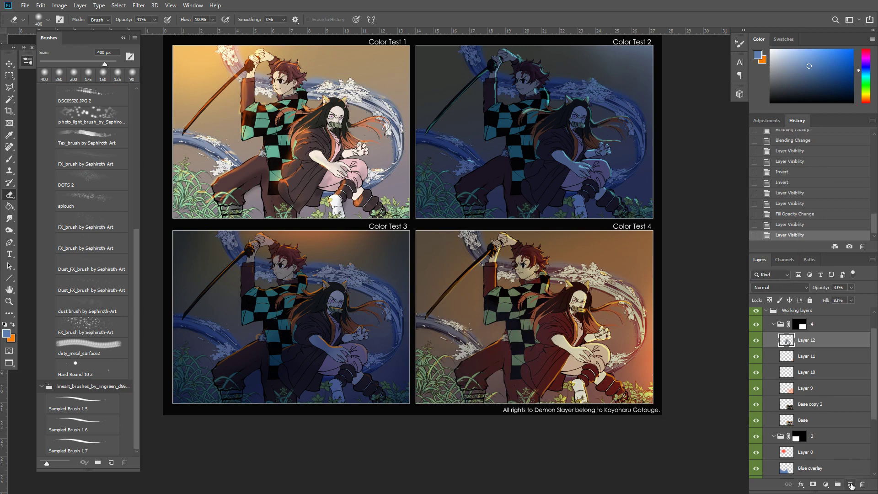
Add a layer above the shading, sample a dark blue from Color Test 2, and paint it over the boy's checkered coat and leg
click(851, 485)
key(b)
key(x)
alt+click(497, 204)
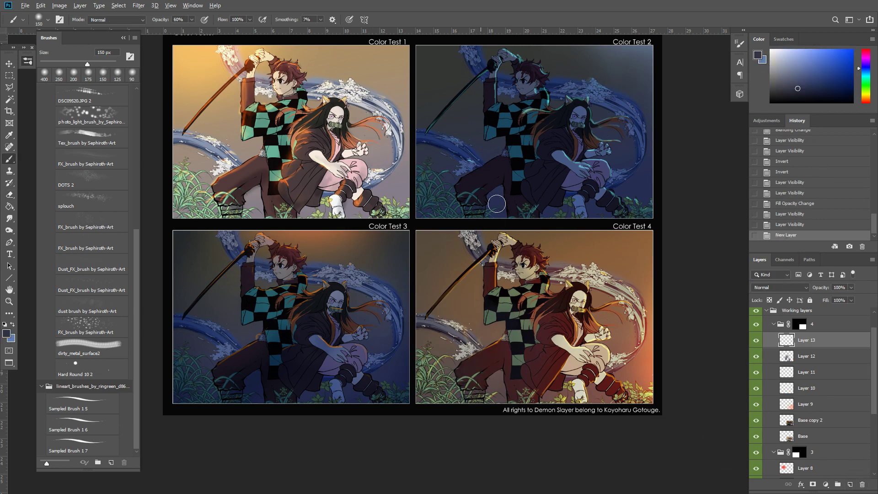
mouse_move(510, 329)
mouse_down()
mouse_move(529, 339)
mouse_move(532, 329)
mouse_move(516, 354)
mouse_up()
click(517, 329)
click(528, 340)
click(519, 378)
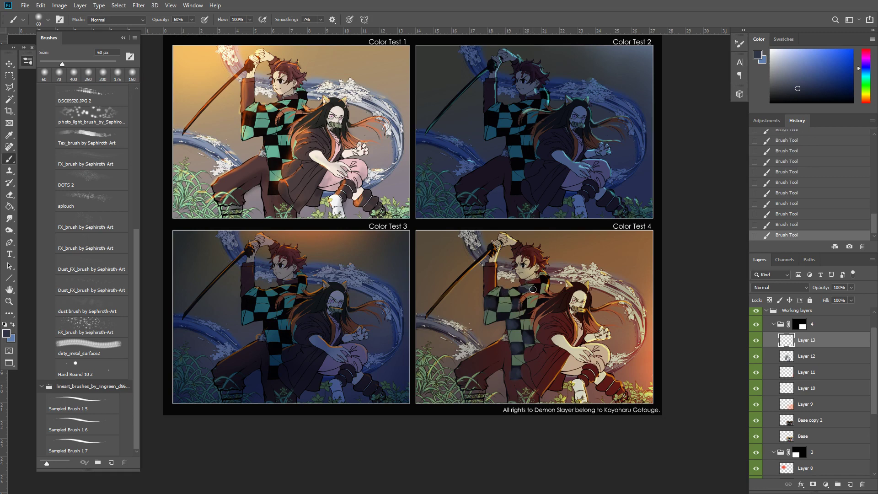
Smudge and touch up the dark blue shading by the boy's shoulder, and set the layer's opacity to 40%
key(r)
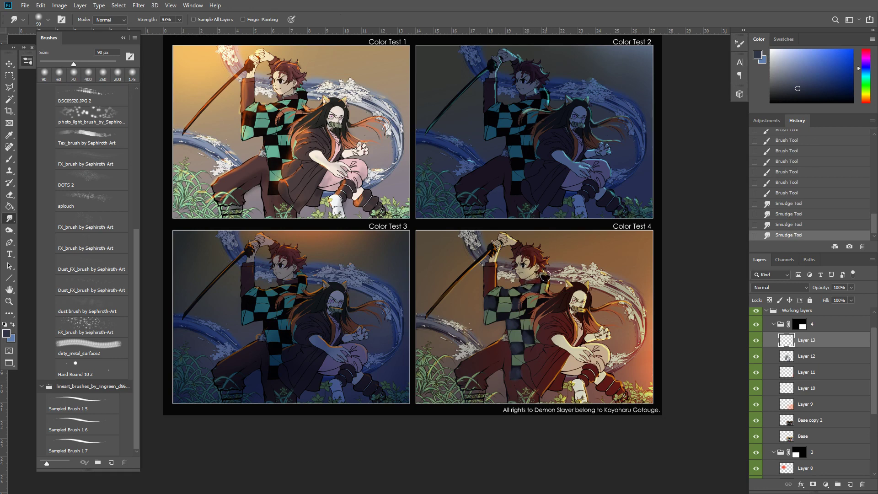
key(b)
drag(545, 276, 571, 278)
drag(815, 288, 799, 290)
drag(632, 321, 648, 331)
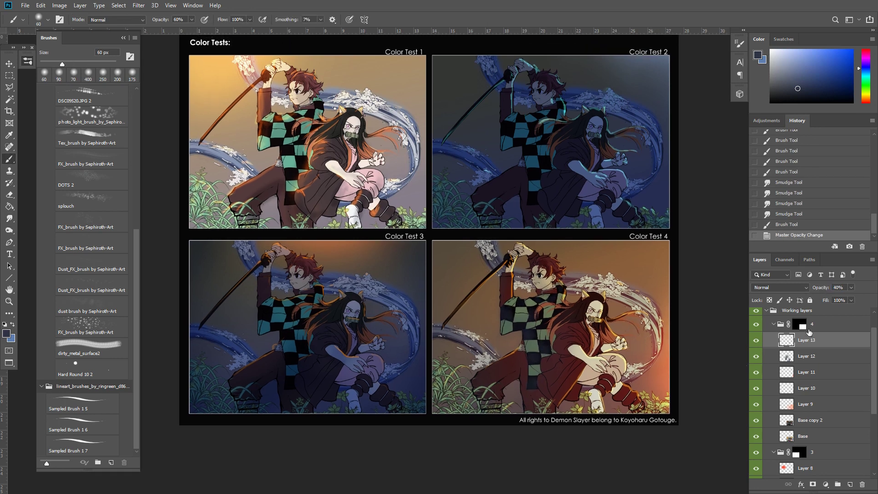
Add a layer above Layer 13 at the top of group 4 and enlarge the brush to 1200 px
click(801, 324)
click(774, 324)
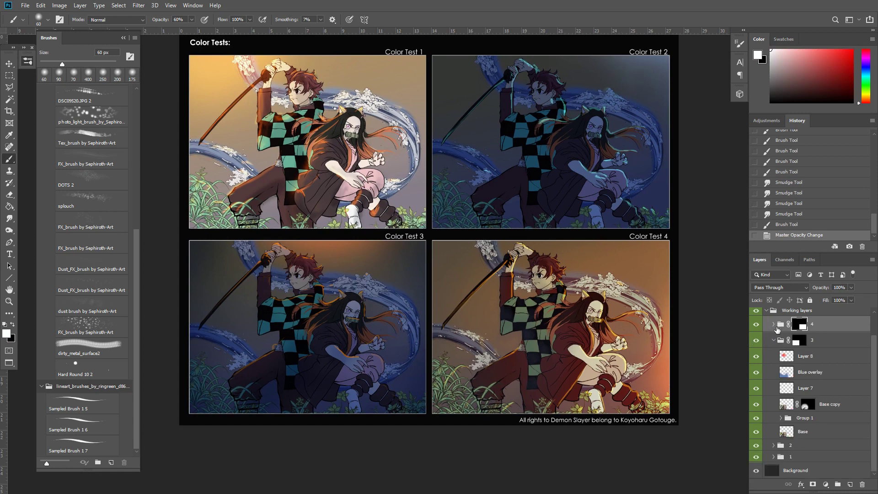
click(774, 325)
click(806, 340)
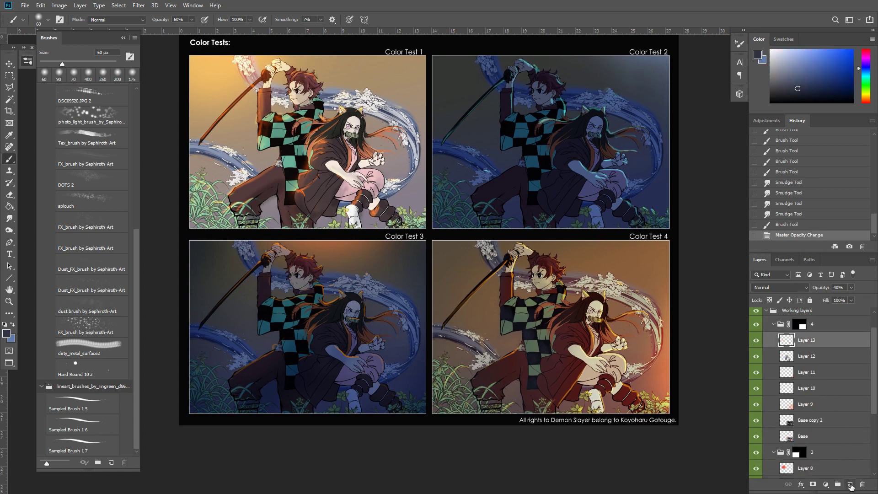
click(851, 485)
key(bracketright)
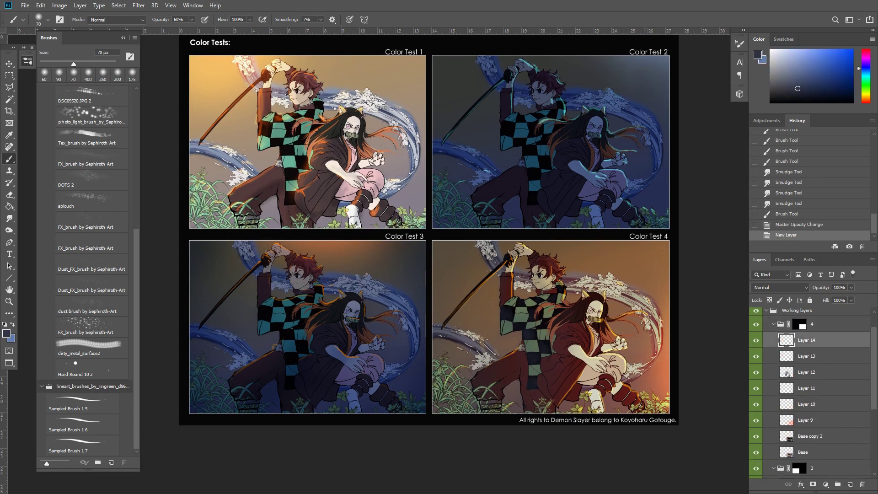
key(bracketright)
key(bracketright)
key(bracketright)
key(bracketright)
key(bracketright)
key(bracketright)
key(bracketright)
key(bracketright)
key(bracketright)
key(bracketright)
key(bracketright)
key(bracketright)
key(x)
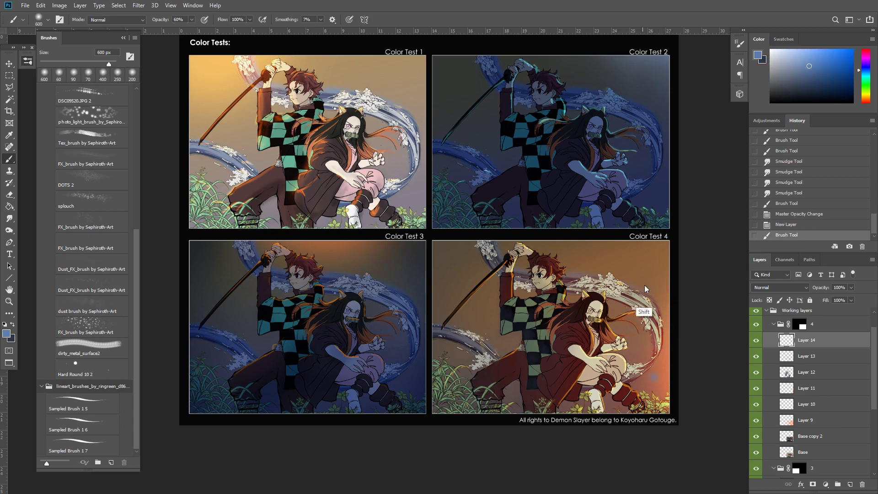
key(bracketright)
key(bracketright)
key(bracketright)
key(bracketright)
key(bracketright)
key(bracketright)
Undo the trial blue stroke and paint a broad orange glow over the right half of Color Test 4
drag(663, 284, 601, 292)
key(ctrl+z)
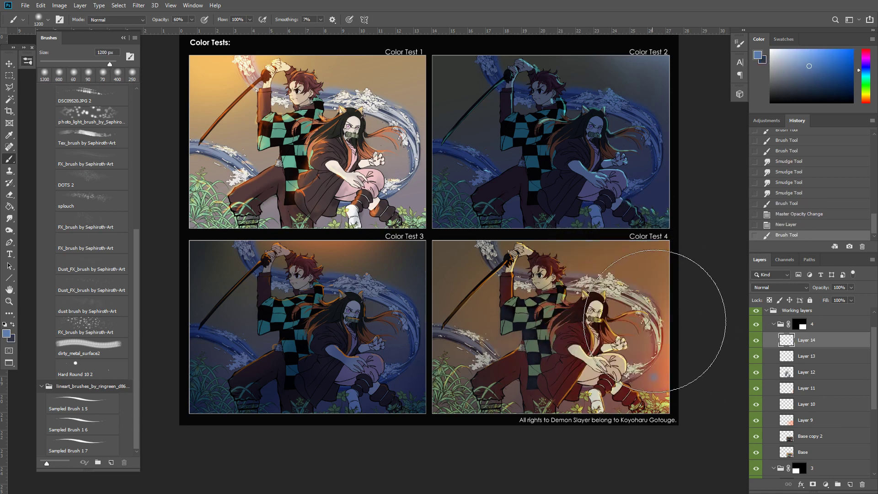
key(x)
mouse_move(571, 359)
mouse_down()
mouse_move(540, 274)
mouse_move(631, 292)
mouse_move(630, 283)
mouse_move(598, 284)
mouse_move(655, 336)
mouse_move(659, 279)
mouse_up()
key(ctrl+z)
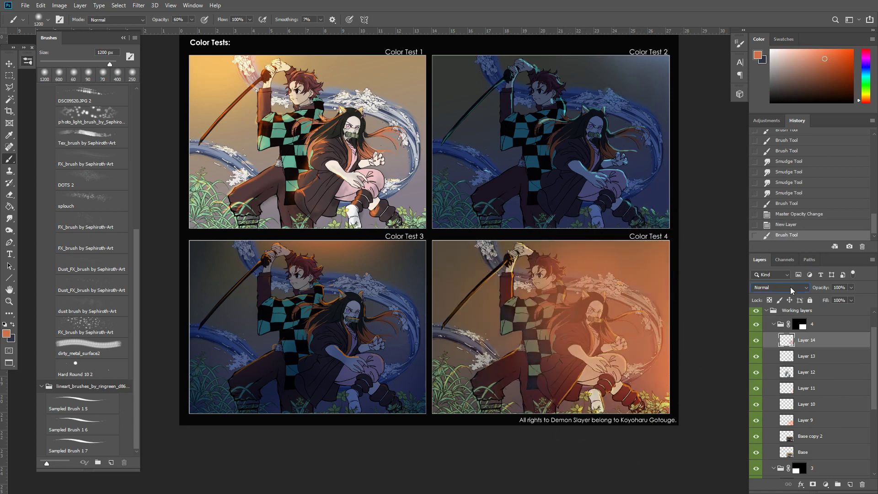
Set the orange glow layer to Screen blending at 40% opacity
click(791, 291)
click(789, 328)
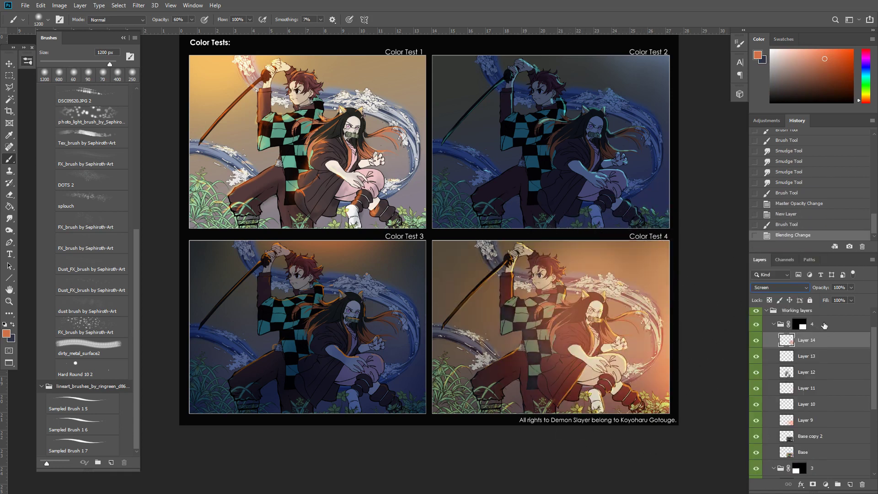
drag(788, 289, 793, 291)
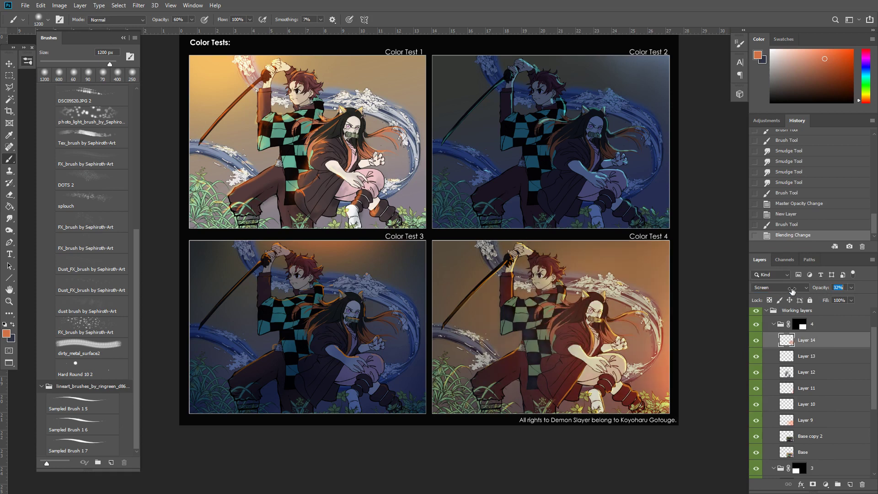
Try Color Dodge blending on the orange glow layer and return it to Screen
click(794, 289)
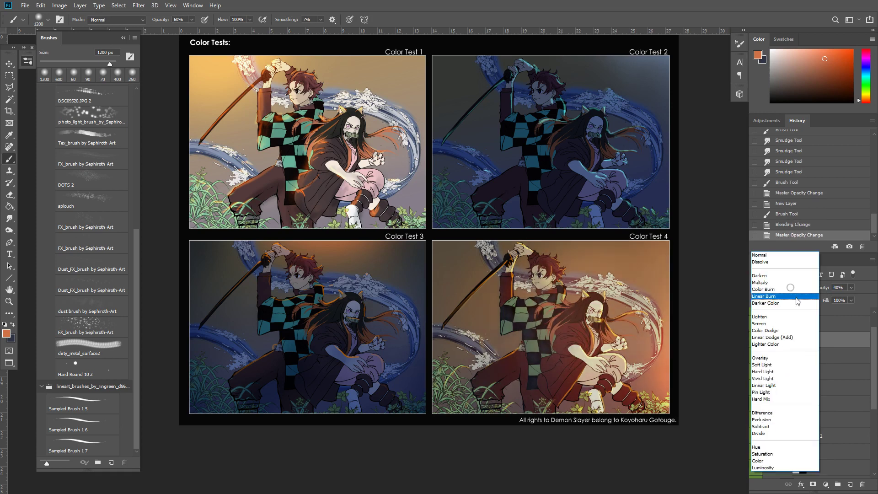
click(792, 330)
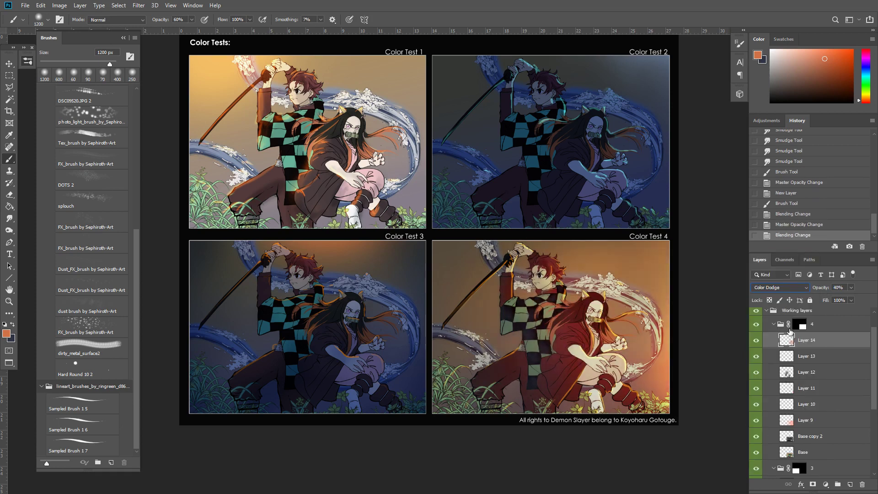
click(802, 289)
click(788, 333)
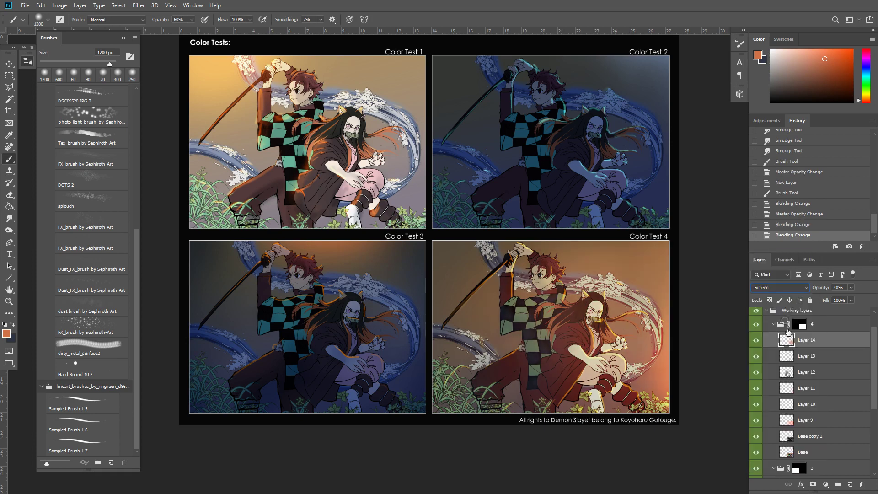
Set the glow layer's fill to 51% and toggle its visibility to compare
key(Down)
key(Down)
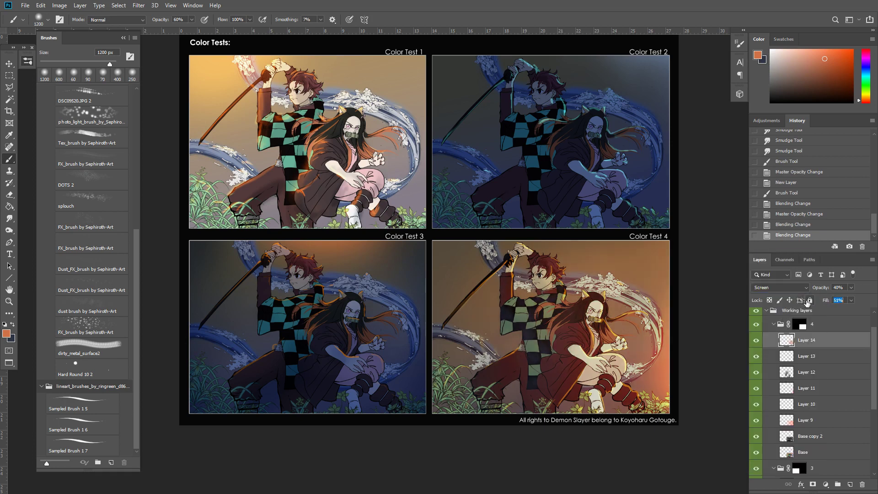
click(756, 340)
click(756, 340)
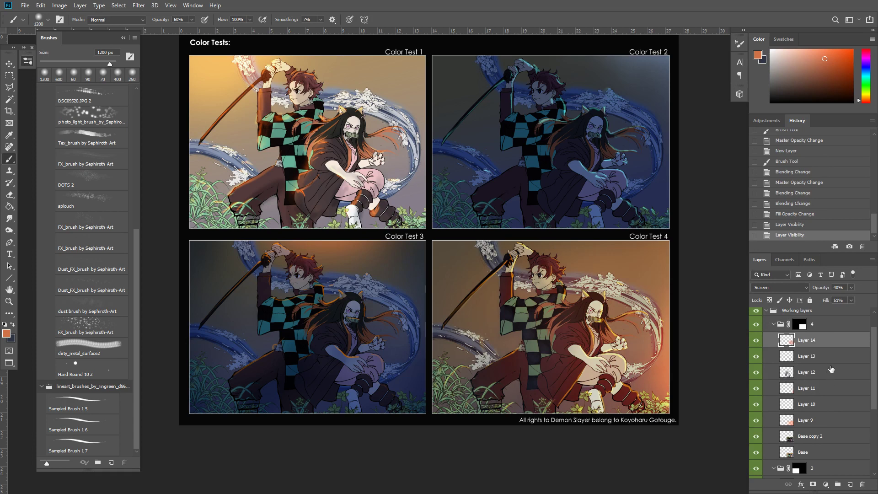
Add a Levels adjustment at the top of group 4 with midtones 0.92 and white input 230
click(827, 484)
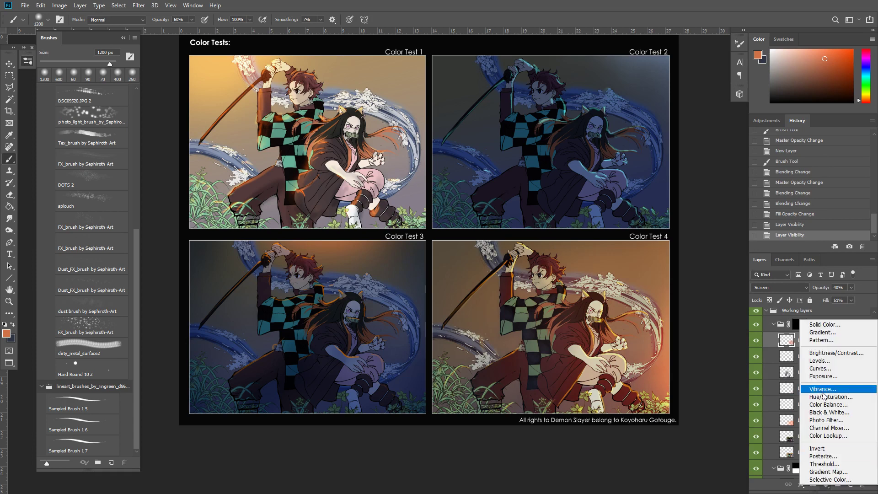
click(820, 360)
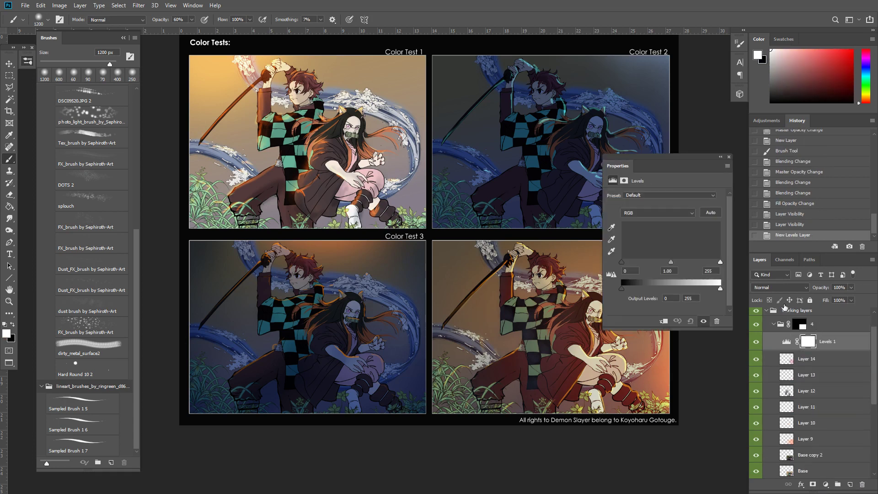
drag(671, 263, 706, 264)
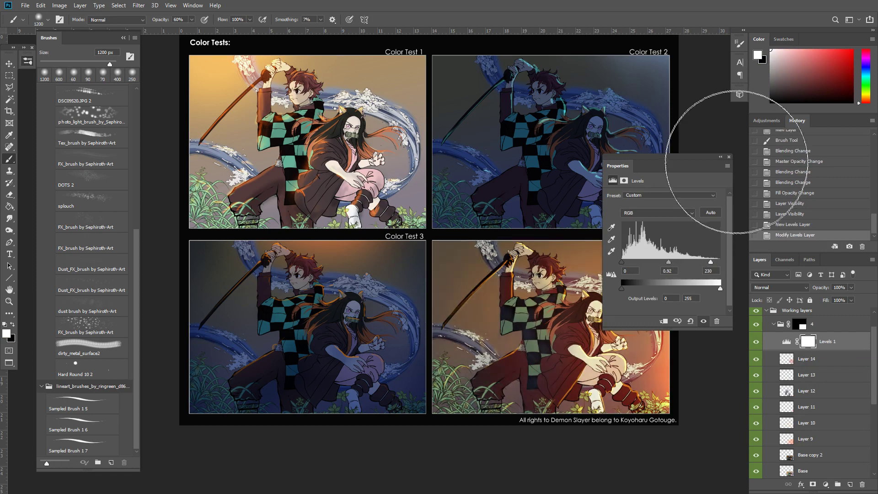
click(729, 157)
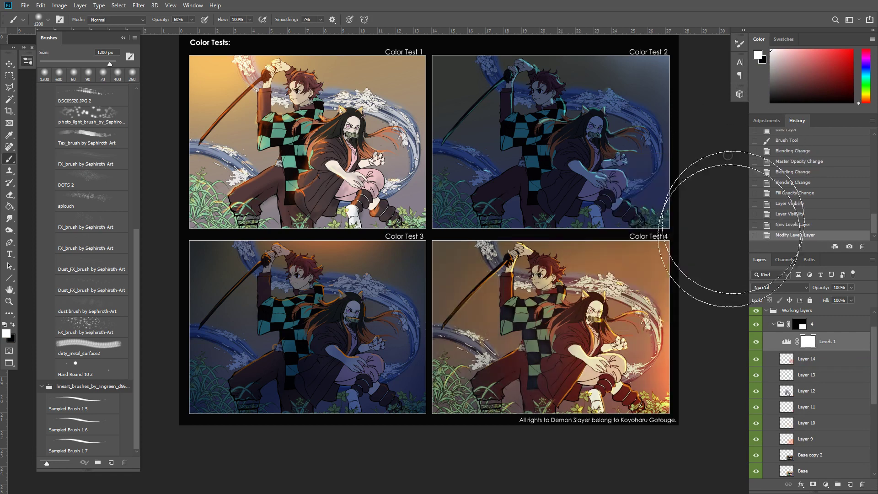
Collapse groups 4 and 3 and toggle group 2's visibility to check Color Test 2
click(773, 324)
click(774, 340)
click(773, 341)
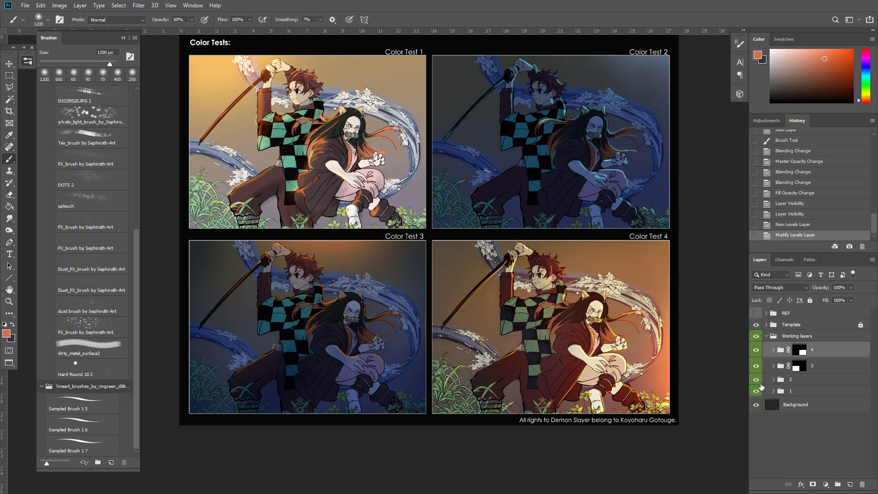
click(756, 380)
click(756, 380)
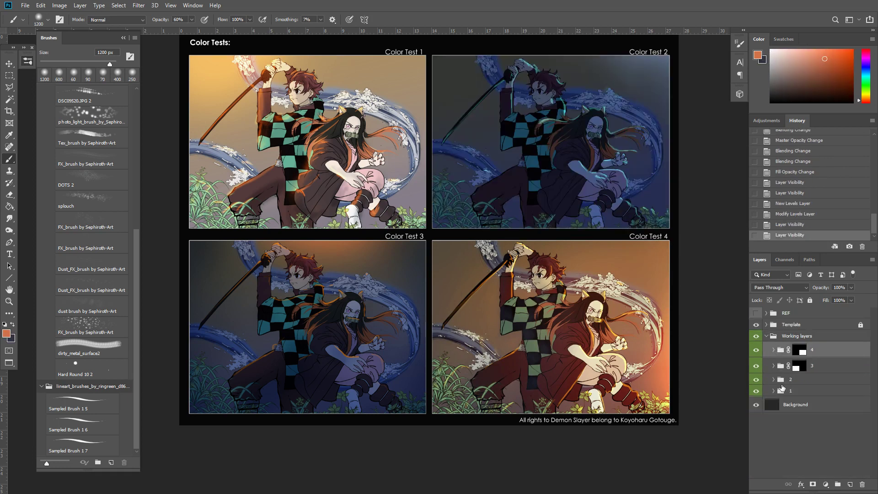
Add a layer above Layer 8 in group 3, undoing the trial strokes made over Color Test 3
click(774, 365)
click(822, 382)
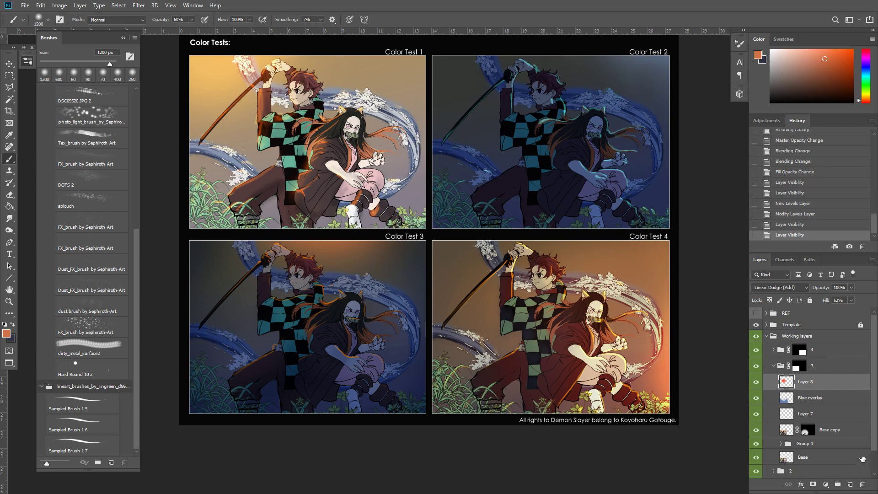
click(851, 485)
key(x)
mouse_move(316, 303)
mouse_down()
mouse_move(358, 338)
mouse_move(294, 332)
mouse_move(315, 313)
mouse_move(305, 350)
mouse_move(311, 305)
mouse_up()
key(ctrl+z)
key(x)
key(ctrl+z)
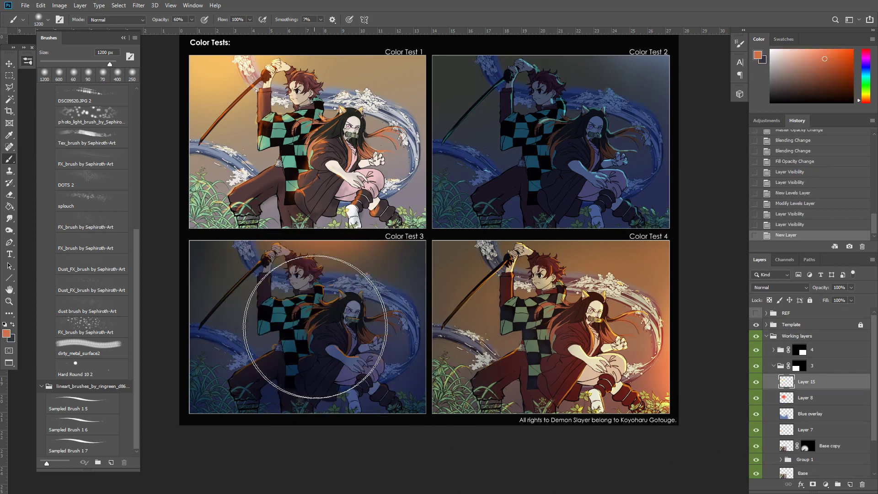
Enlarge the brush to 1900 px and paint a broad orange glow over both characters in Color Test 3
key(bracketright)
key(bracketright)
key(bracketright)
key(bracketright)
key(bracketright)
key(bracketright)
key(bracketright)
click(305, 299)
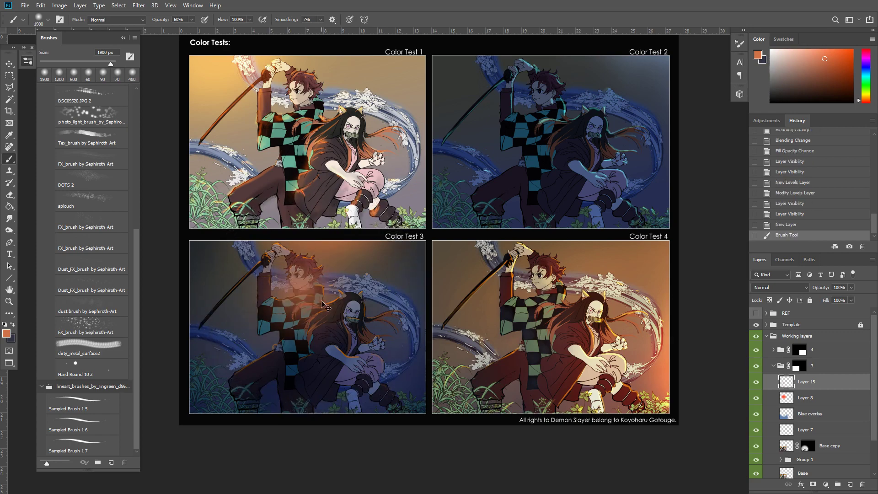
mouse_move(322, 304)
mouse_down()
mouse_move(314, 353)
mouse_move(373, 294)
mouse_up()
Set Color Test 3's new glow layer to Linear Dodge (Add) with 53% fill
click(780, 287)
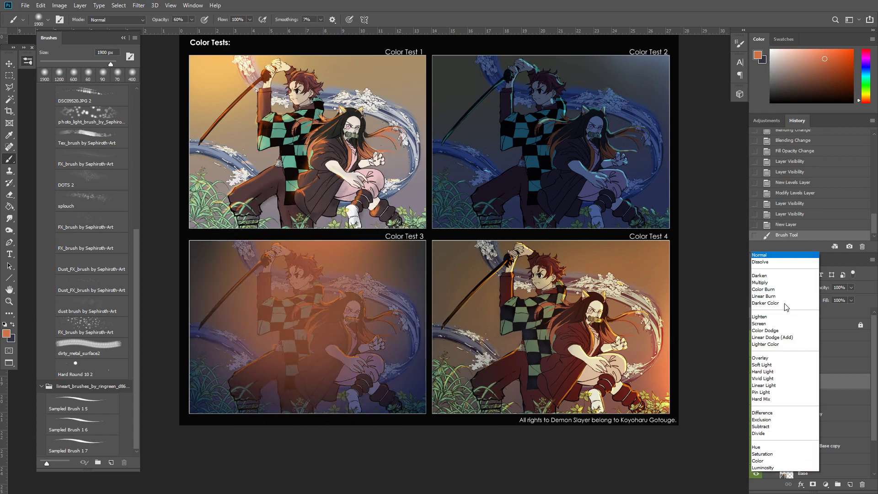
click(783, 337)
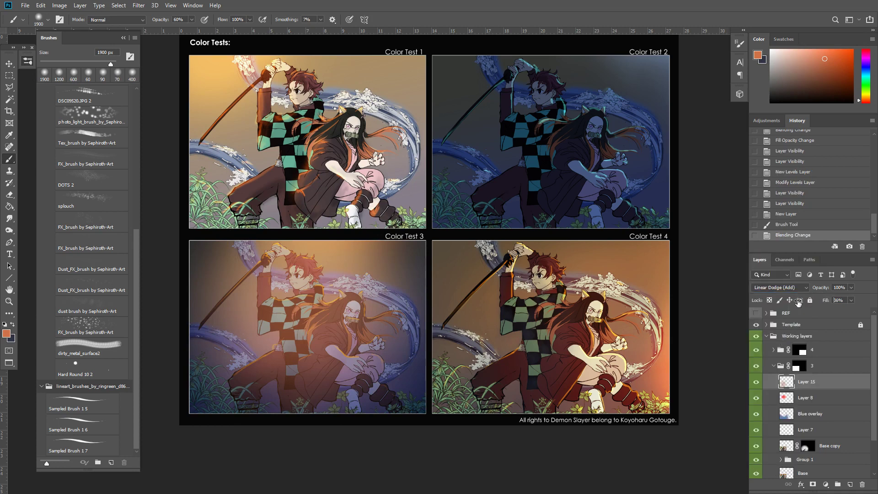
drag(798, 302, 807, 303)
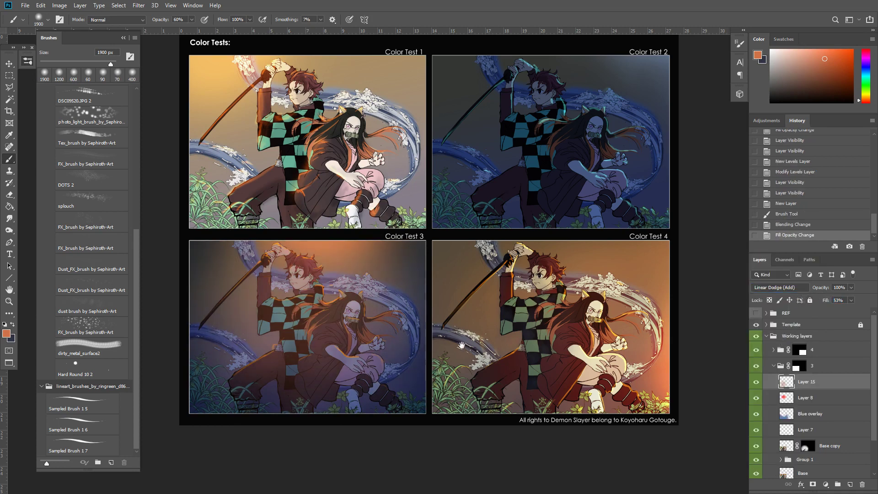
Soften the glow around the boy's head in Color Test 3 with a 700 px eraser and set the layer's opacity to 69%
drag(463, 345, 493, 330)
key(e)
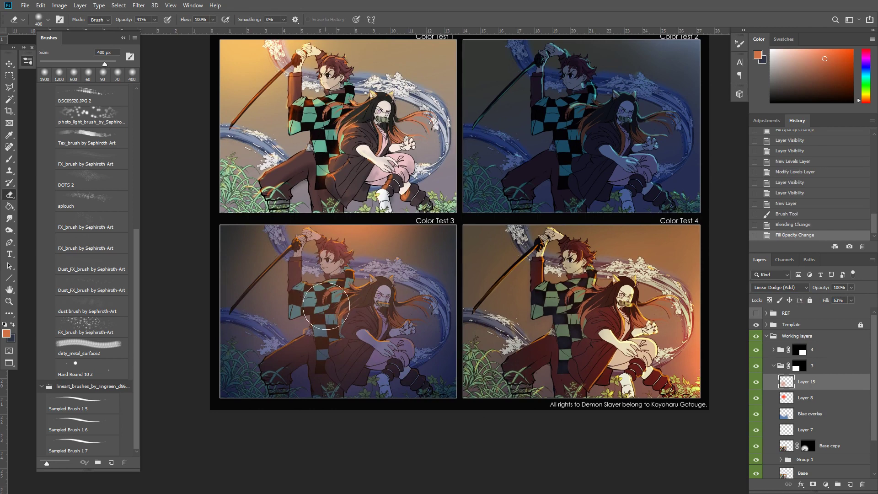
key(bracketright)
key(bracketright)
key(bracketright)
click(308, 261)
click(311, 264)
key(ctrl+z)
key(ctrl+z)
click(310, 257)
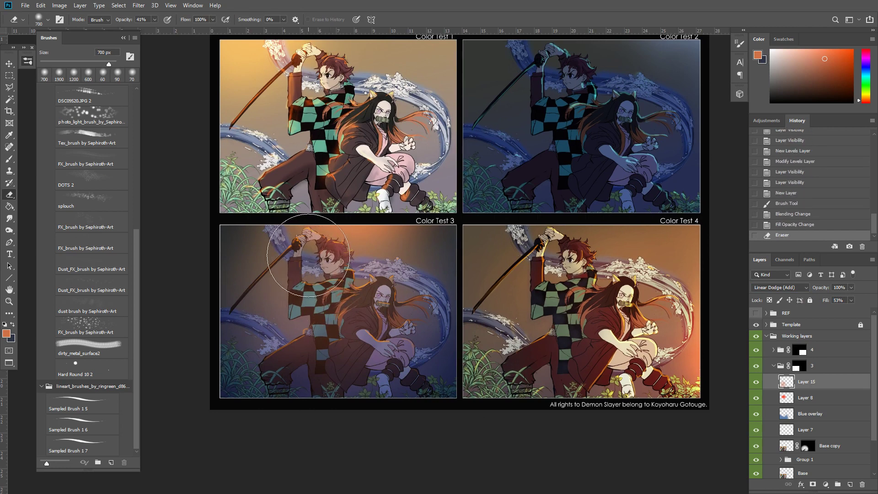
key(ctrl+z)
click(309, 271)
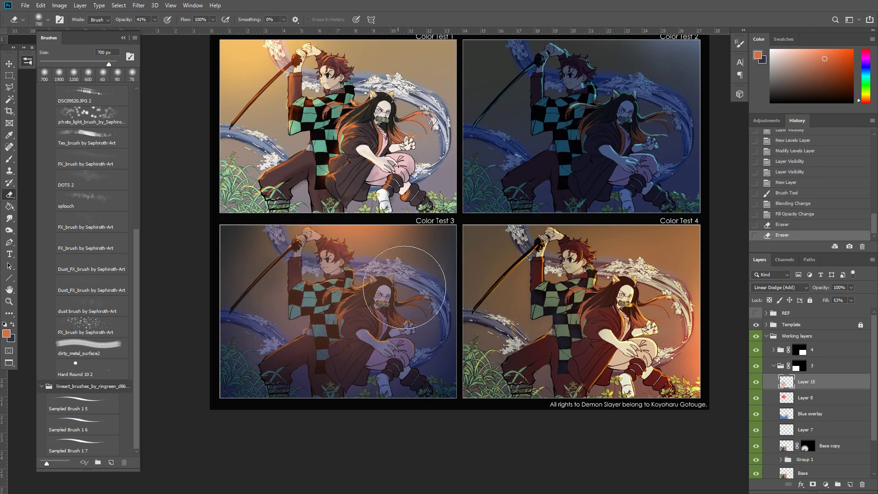
drag(822, 287, 795, 288)
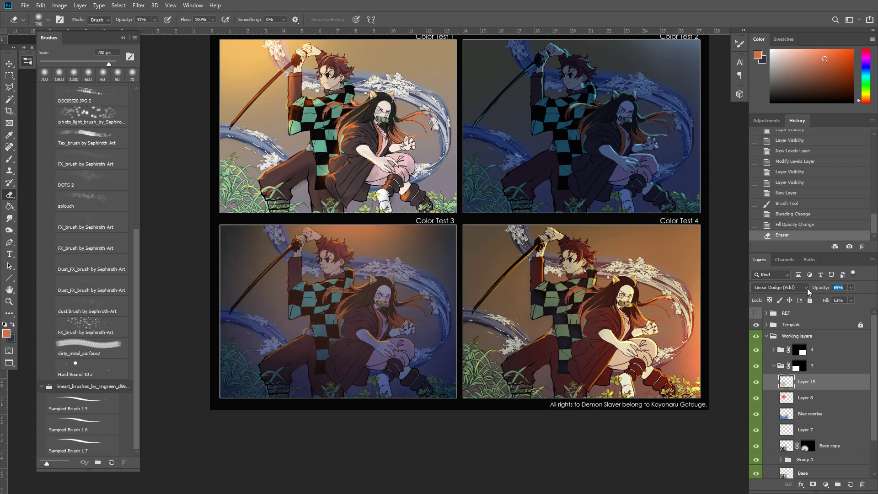
drag(808, 289, 808, 290)
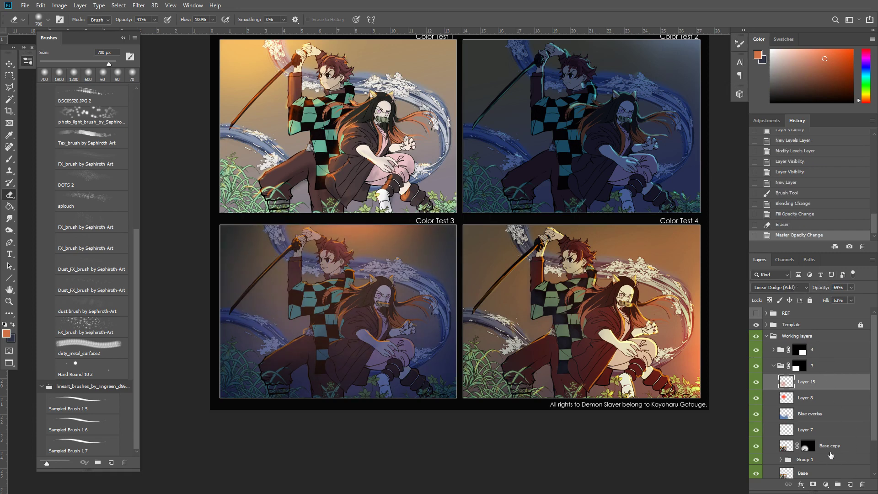
Add a layer above Layer 15 in group 3 and try an orange dab over the girl's head, undoing it
click(851, 484)
key(b)
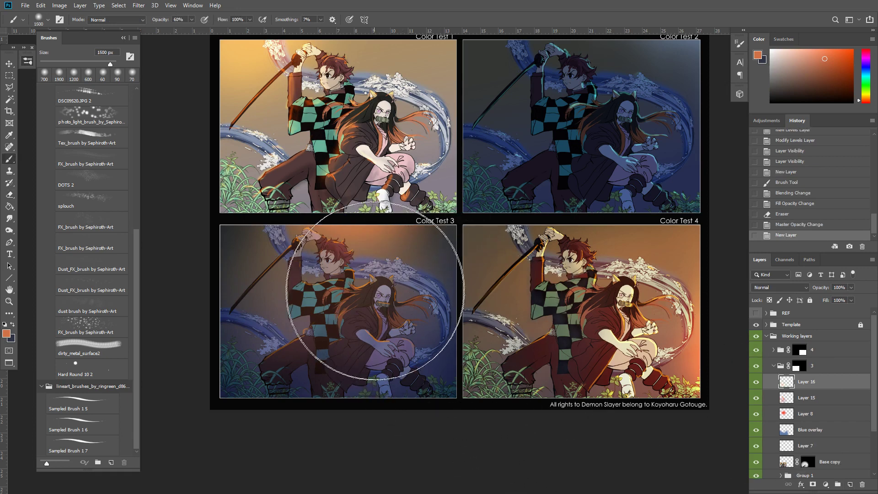
key(bracketleft)
click(376, 291)
key(bracketleft)
key(bracketleft)
key(bracketleft)
key(bracketleft)
key(bracketleft)
key(bracketleft)
key(bracketleft)
key(bracketleft)
key(bracketleft)
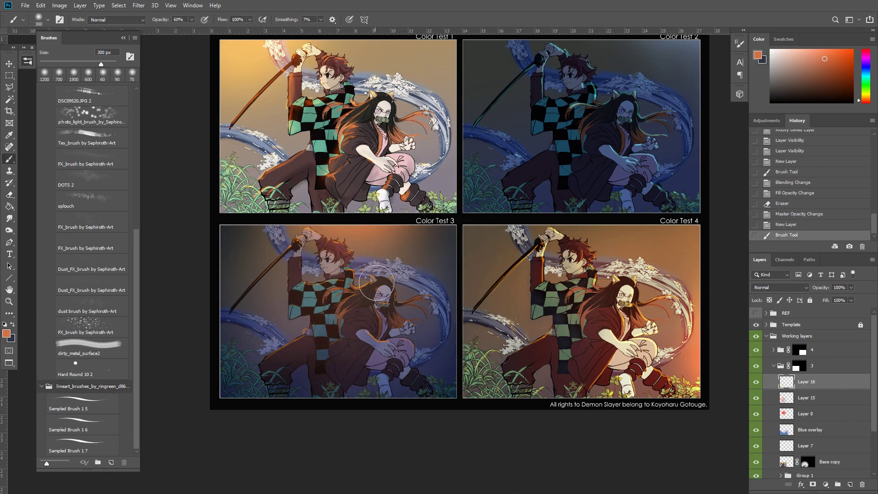
key(ctrl+z)
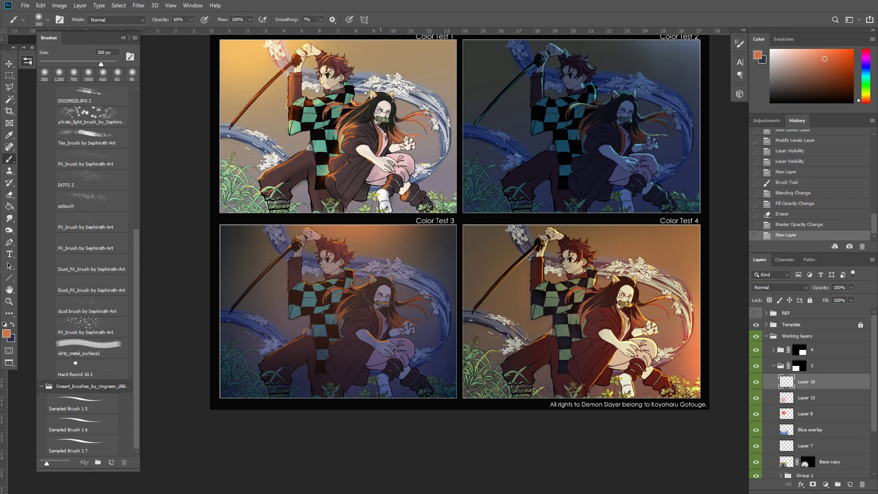
Dab orange light over the girl's head and hair in Color Test 3 on Layer 16, starting with a 600 px brush
key(bracketright)
key(bracketright)
key(bracketright)
click(369, 284)
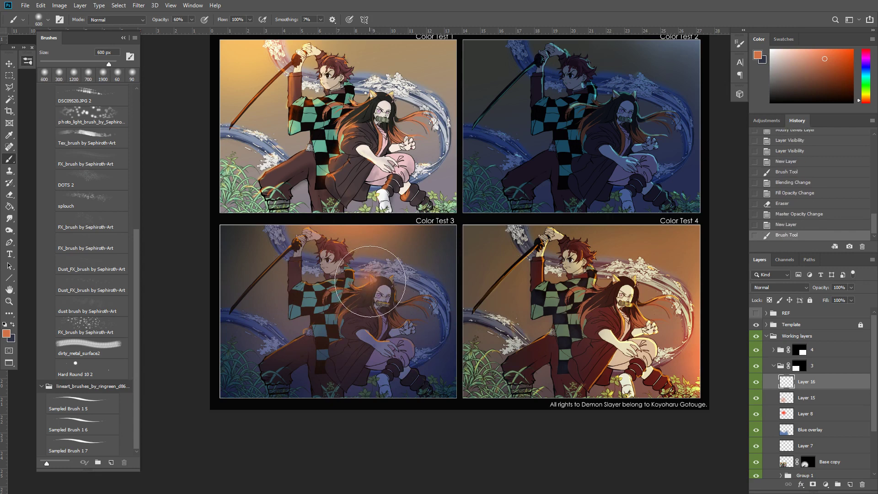
click(350, 285)
key(bracketleft)
click(378, 282)
click(389, 277)
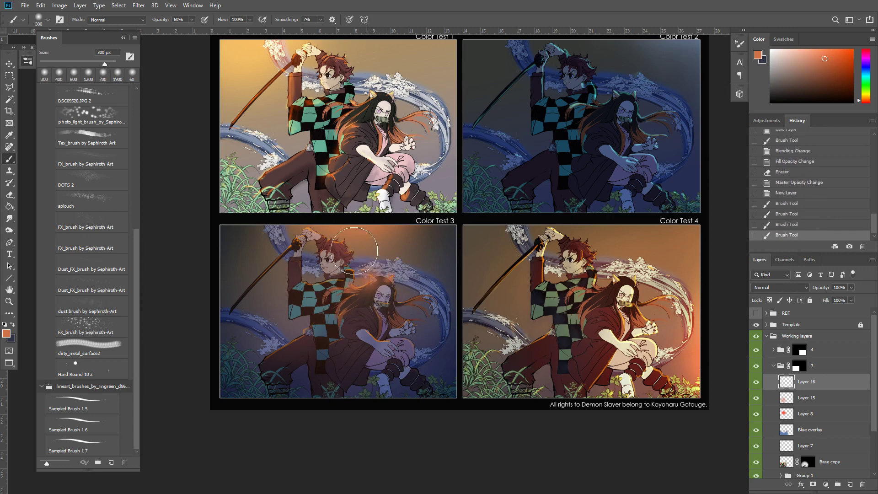
Dab orange light on the boy's hair, raised hands and sleeve in Color Test 3 with a 300 to 400 px brush
key(bracketleft)
click(339, 243)
click(337, 241)
key(bracketleft)
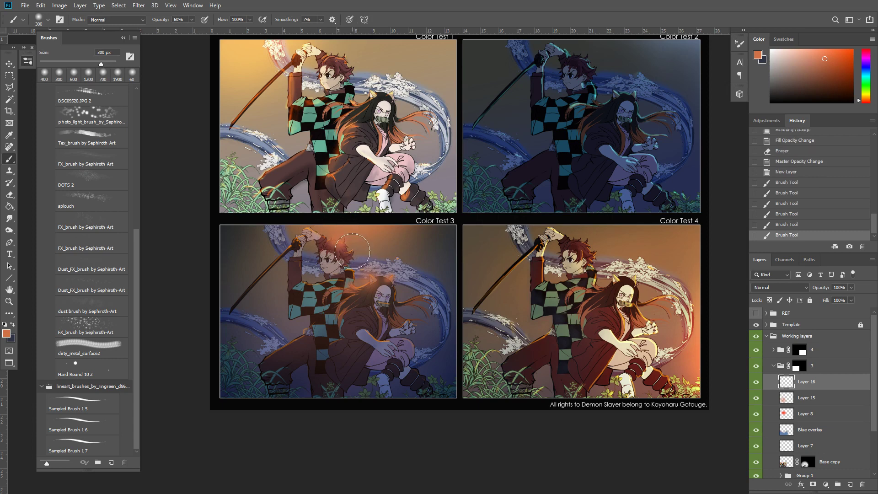
click(353, 251)
key(bracketright)
click(323, 235)
click(293, 238)
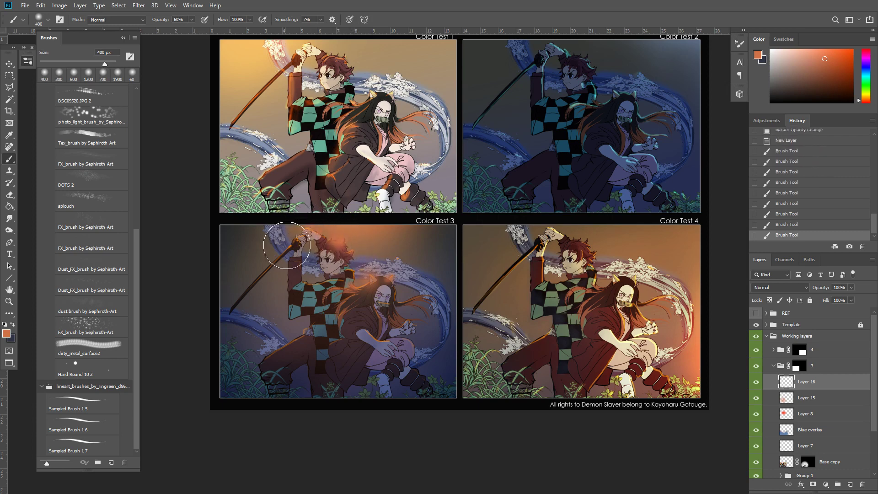
click(294, 242)
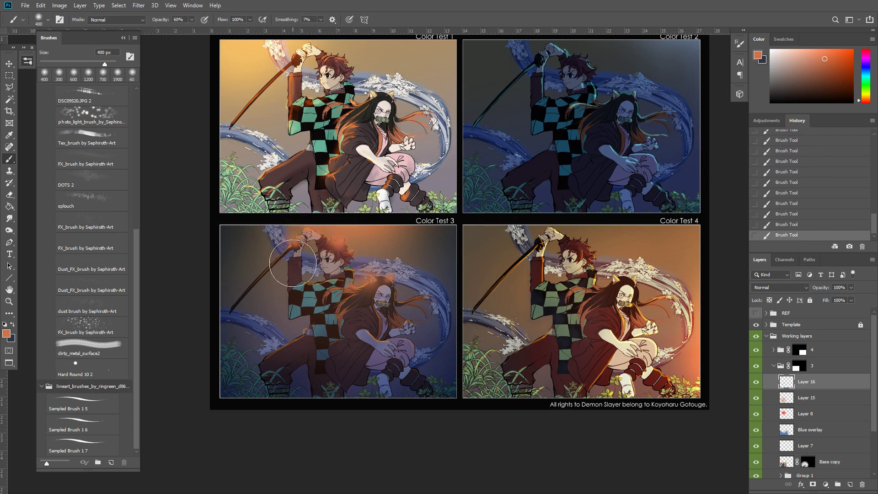
click(292, 263)
key(bracketright)
key(bracketright)
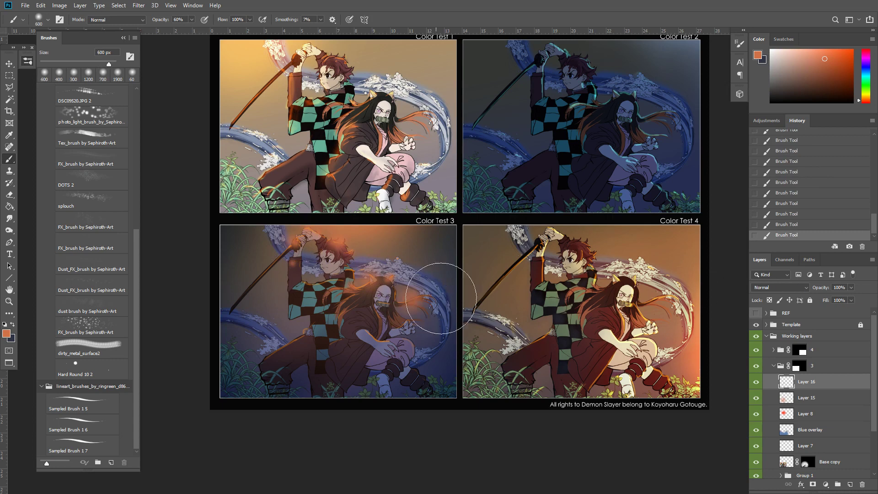
Set Layer 16's blend mode to Color Dodge with 36% fill
click(796, 287)
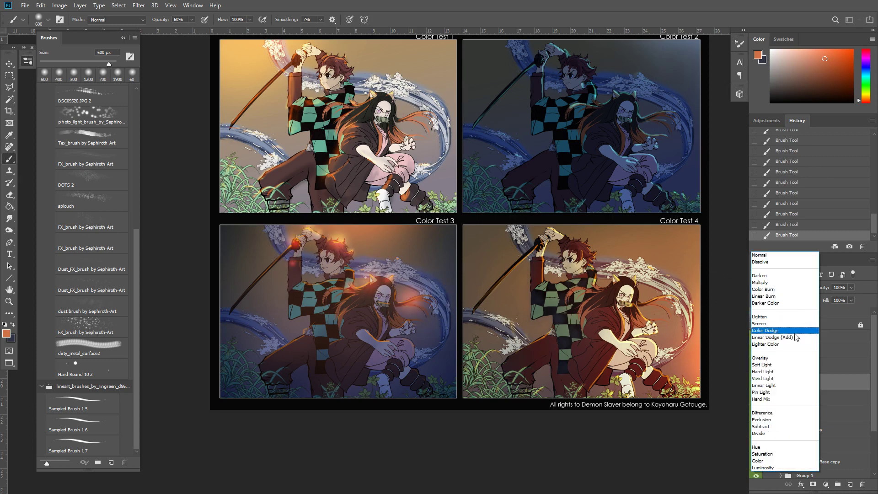
click(798, 330)
mouse_move(829, 302)
mouse_down()
mouse_move(787, 304)
mouse_move(798, 304)
mouse_up()
Paint more orange glow over the girl's body and the boy's checkered robe in Color Test 3 with a 600 px brush
drag(402, 311, 406, 304)
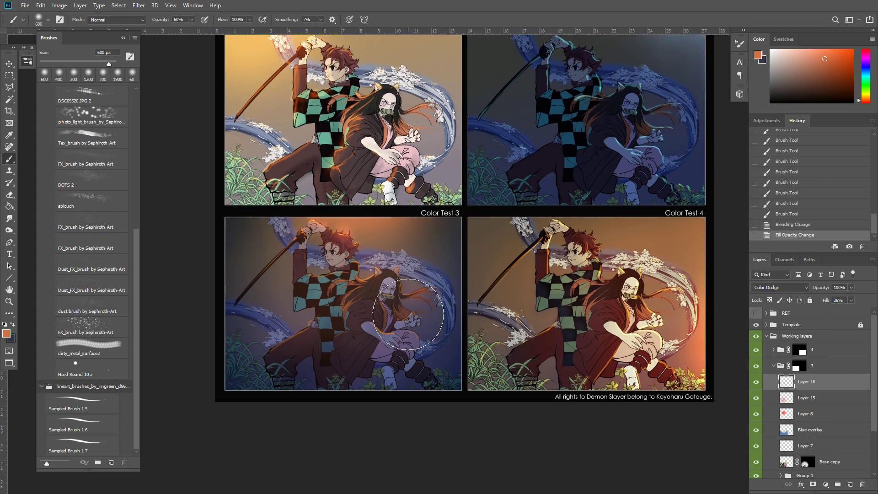
click(402, 305)
click(410, 312)
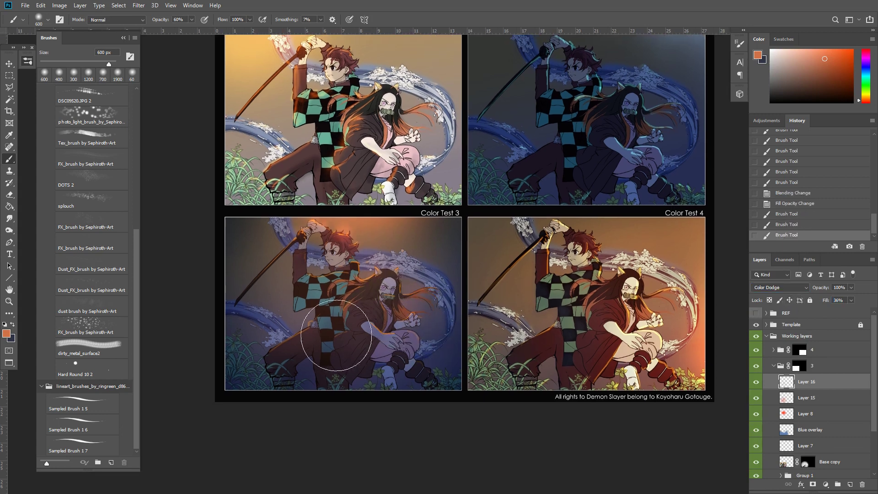
click(324, 323)
mouse_move(312, 323)
mouse_down()
mouse_move(297, 303)
mouse_move(303, 276)
mouse_move(314, 265)
mouse_move(332, 278)
mouse_up()
mouse_move(338, 276)
mouse_down()
mouse_move(345, 266)
mouse_move(336, 292)
mouse_move(349, 269)
mouse_up()
Soften Layer 16's glow around the boy's head and shoulder in Color Test 3 with an eraser of about 300 px
key(e)
key(bracketleft)
key(bracketleft)
key(bracketleft)
key(bracketleft)
drag(367, 223, 347, 224)
key(bracketleft)
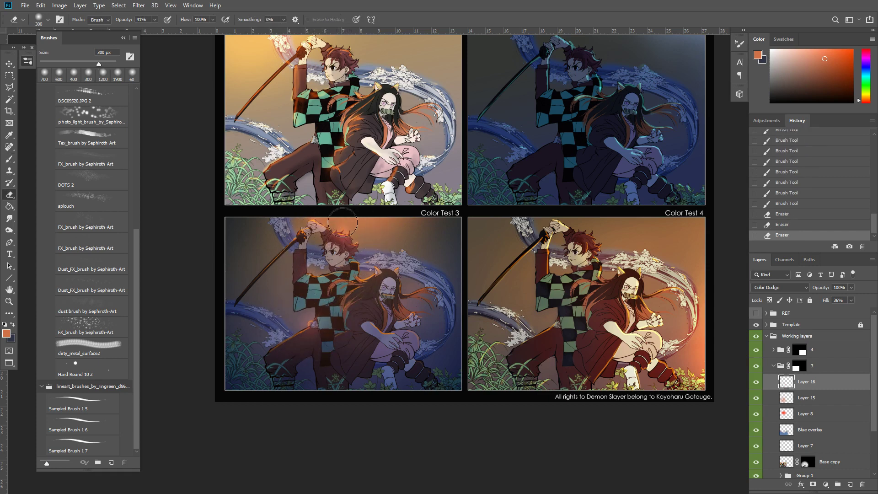
mouse_move(352, 254)
mouse_down()
mouse_move(332, 261)
mouse_move(364, 285)
mouse_up()
Erase excess glow on the boy's lower robe with a 400 px eraser and set Layer 16's opacity to 64%
key(bracketright)
key(bracketright)
drag(338, 320, 342, 344)
drag(342, 344, 346, 333)
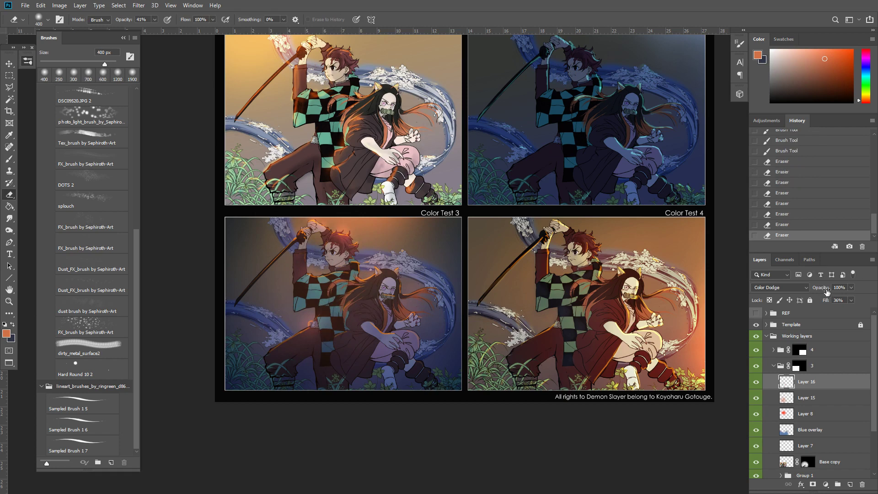
mouse_move(827, 291)
mouse_down()
mouse_move(797, 294)
mouse_move(810, 293)
mouse_up()
Add a Levels adjustment above Layer 16 in group 3 with midtones at 0.74 and a lowered white input level
click(825, 485)
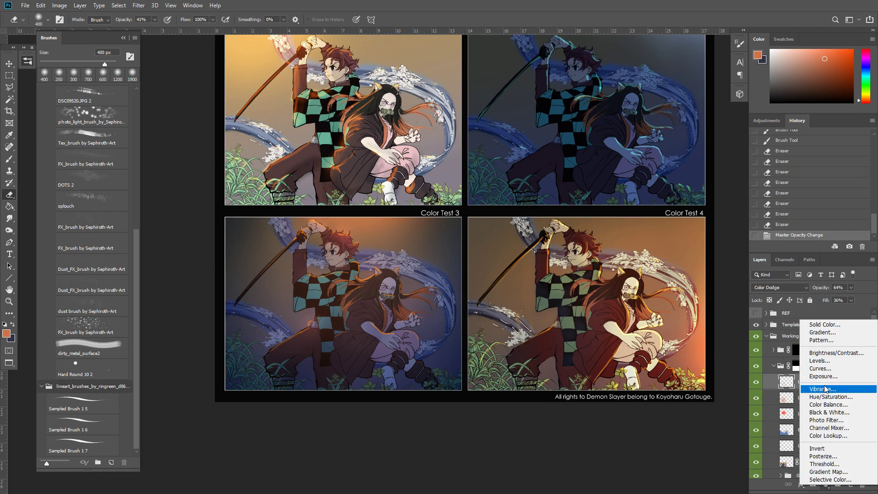
click(821, 366)
drag(674, 262, 710, 263)
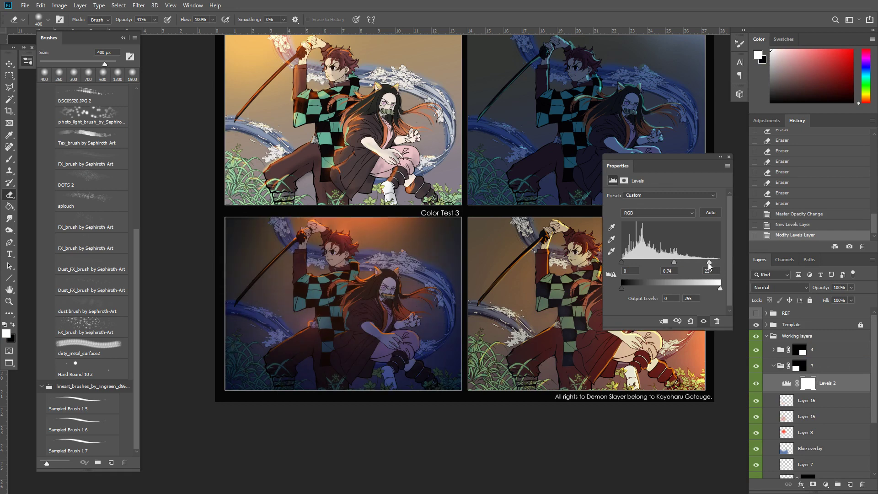
key(Return)
click(728, 158)
Compare Color Test 3 with and without Layer 8 and set that layer's opacity to 69%
drag(654, 341, 625, 392)
click(819, 417)
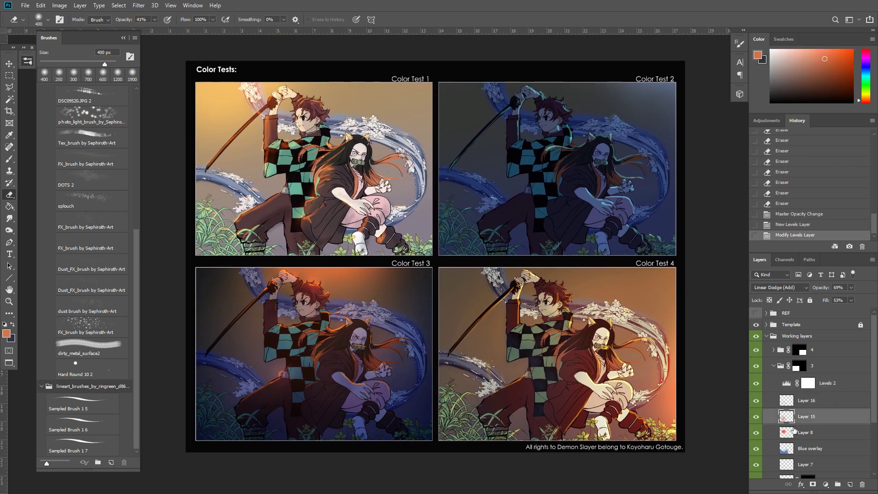
click(756, 433)
click(756, 434)
click(818, 432)
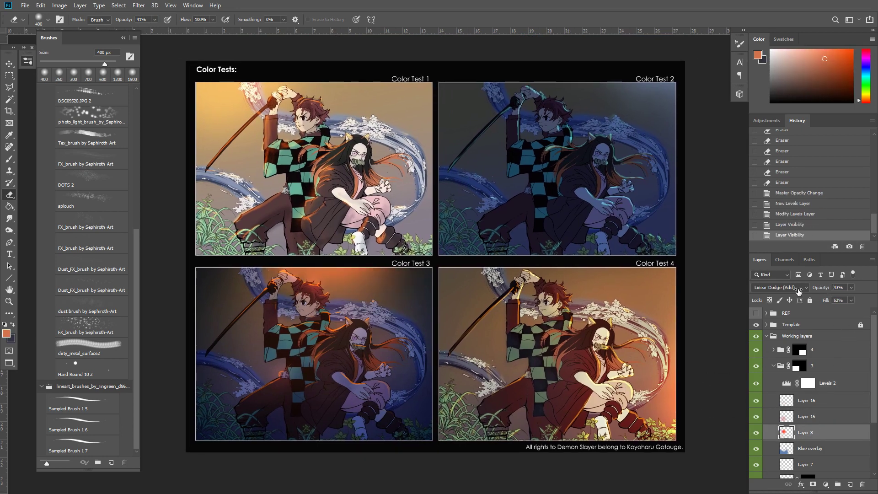
drag(799, 291, 807, 289)
Collapse group 3 and select Layer 6 in group 2
drag(564, 311, 549, 333)
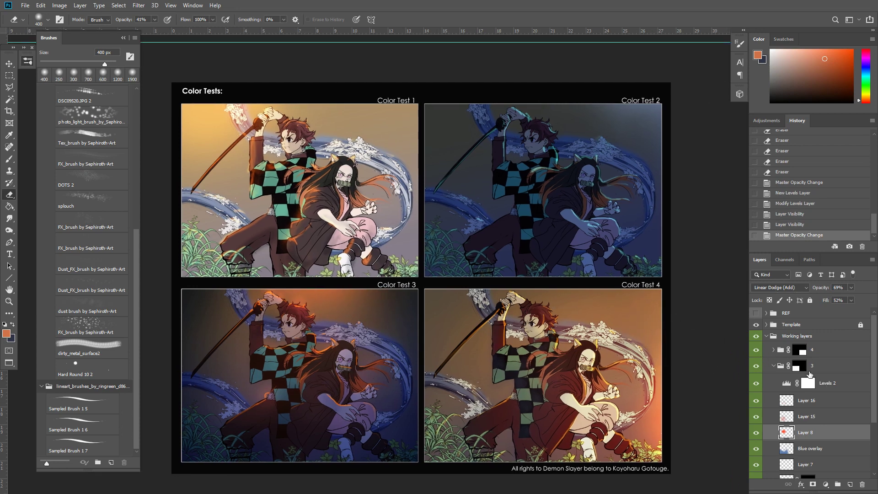
click(779, 368)
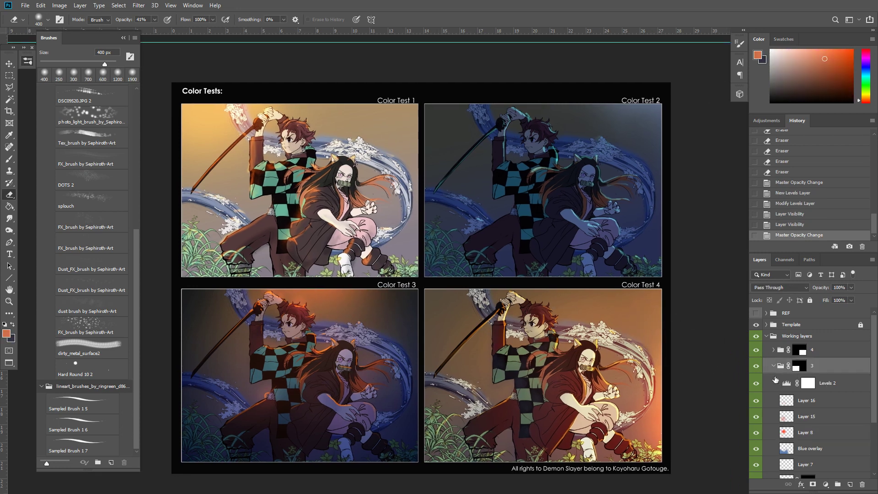
click(774, 365)
click(774, 379)
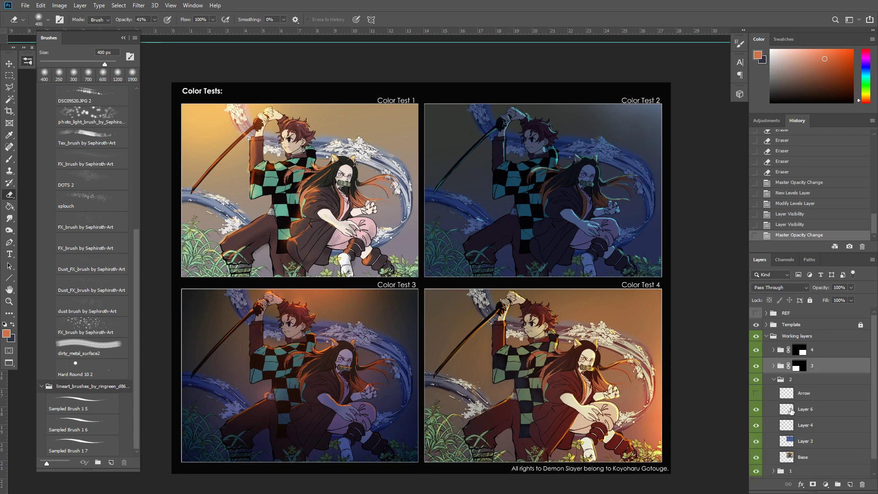
click(792, 412)
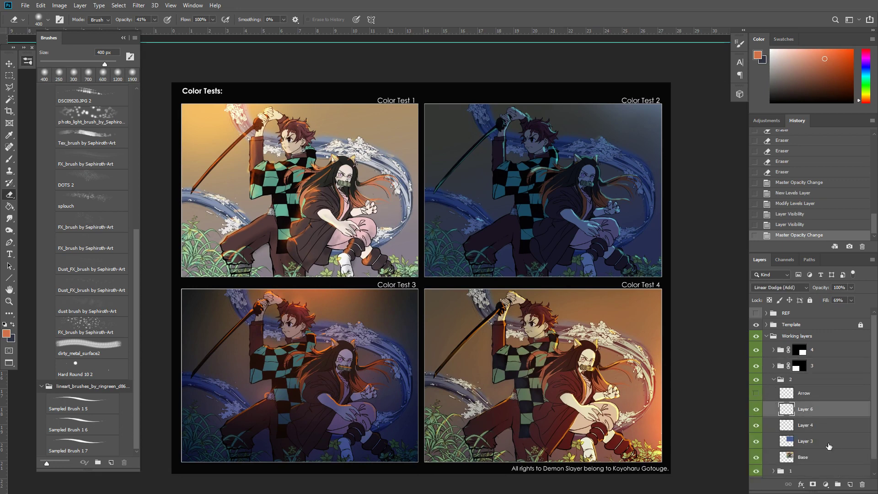
Add a layer above Layer 6 and try a broad orange glow over Color Test 2 with a 1200 to 1500 px brush
click(850, 483)
key(b)
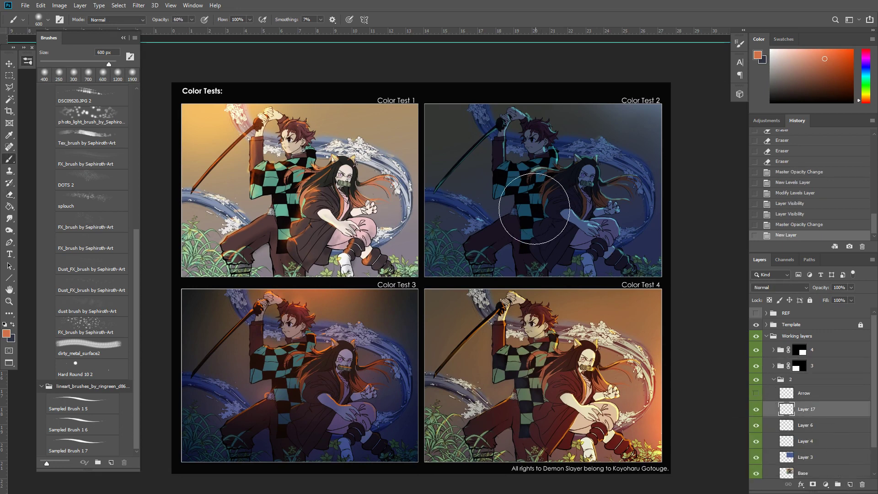
key(])
key(])
key(])
key(])
drag(518, 201, 496, 216)
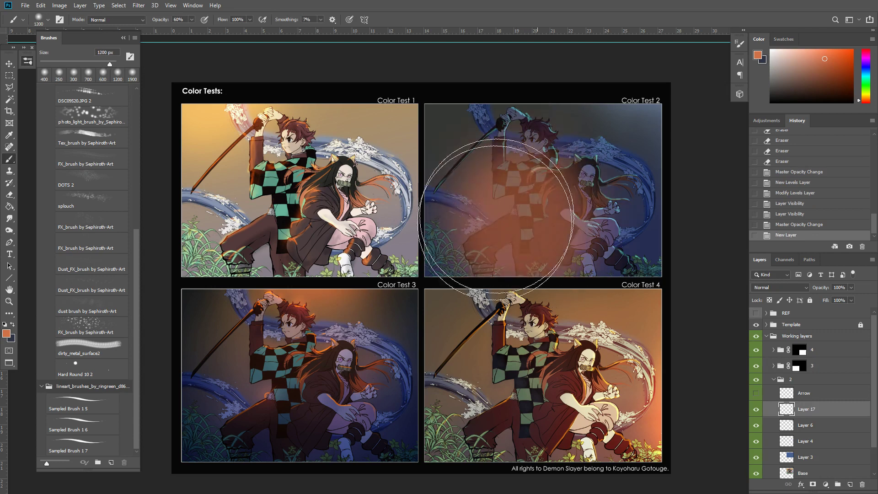
key(])
key(])
drag(529, 245, 478, 254)
Try the glow layer in Linear Dodge (Add) with more orange strokes and 40% fill, and delete the layer
click(796, 289)
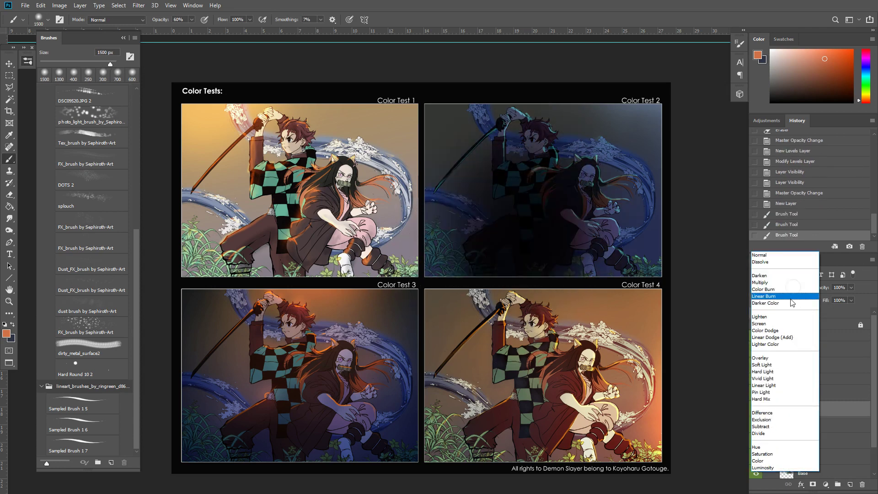
click(782, 325)
click(795, 288)
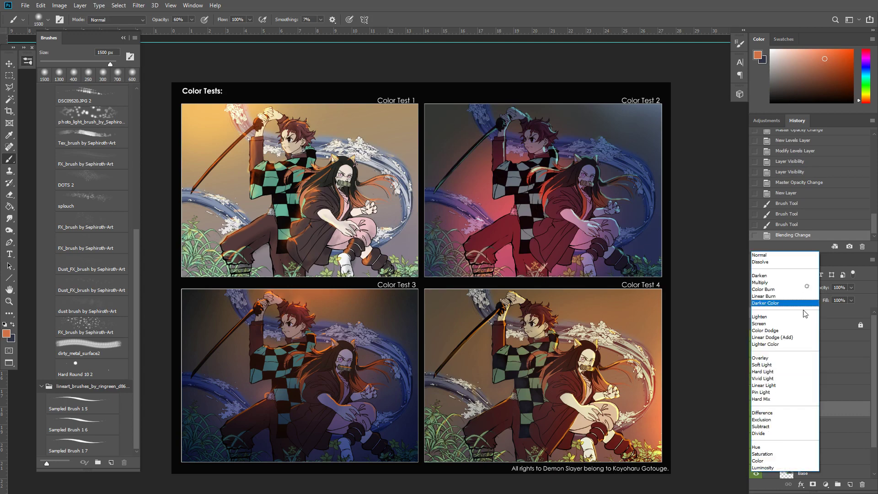
click(782, 334)
click(517, 147)
drag(489, 142, 447, 154)
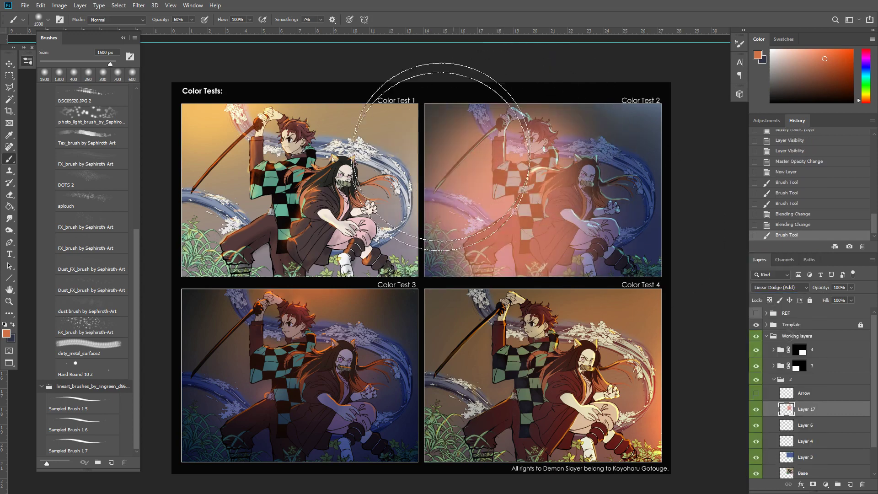
mouse_move(434, 293)
mouse_down()
mouse_move(453, 109)
mouse_move(462, 99)
mouse_up()
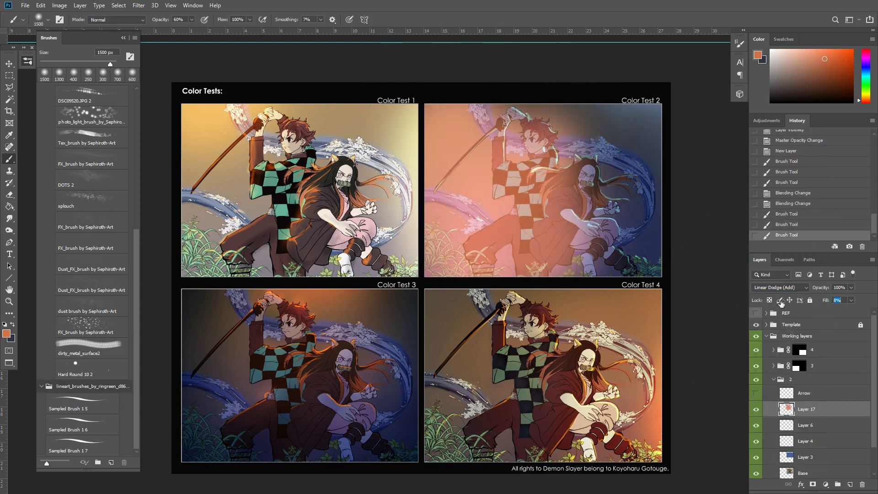
drag(780, 302, 793, 301)
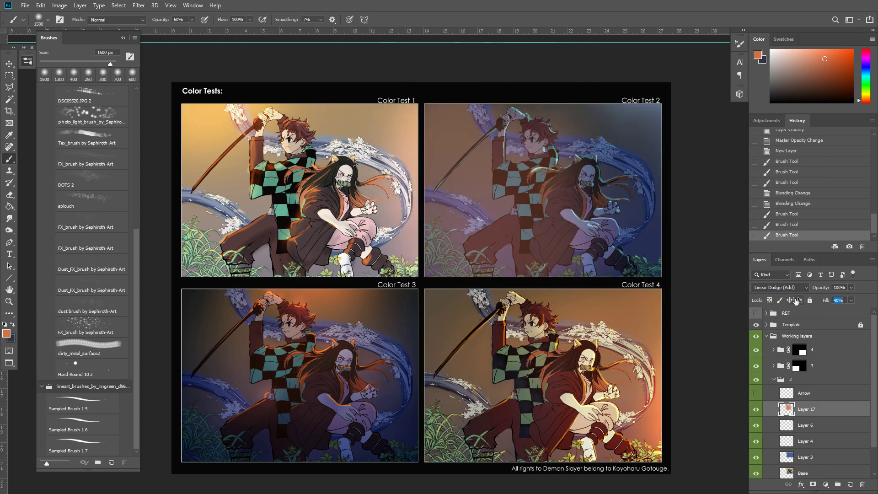
key(Delete)
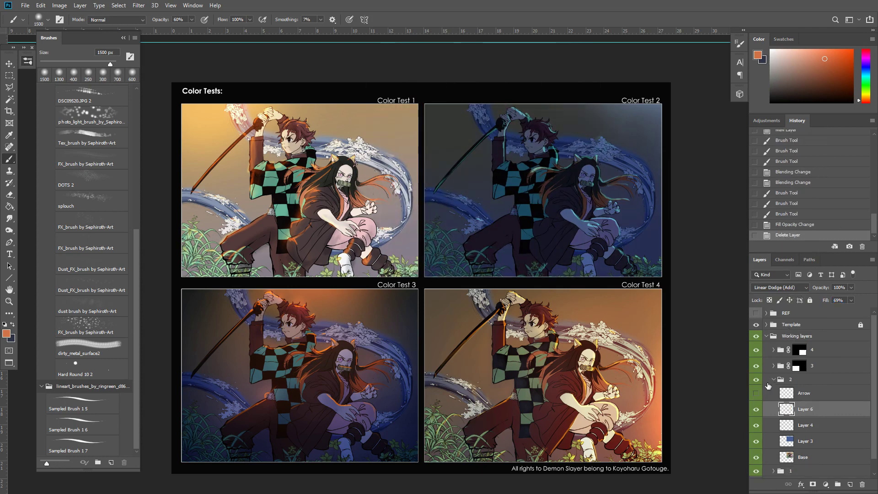
Show the Arrow layer in group 2 to check the light direction, and hide it again
click(756, 393)
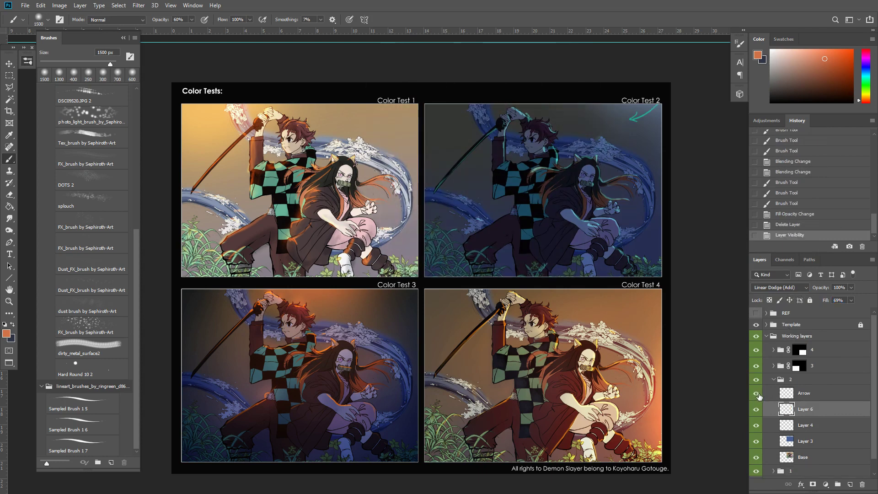
click(757, 394)
scroll(684, 355, up, 1)
scroll(683, 356, left, 1)
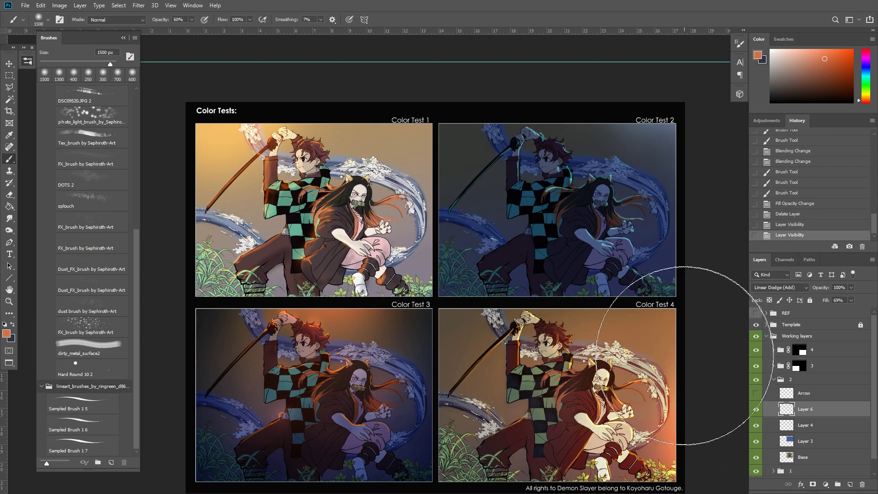
Add a layer above Layer 6, dab a 1500 px orange glow at Color Test 2's center and set it to Color Dodge
click(851, 477)
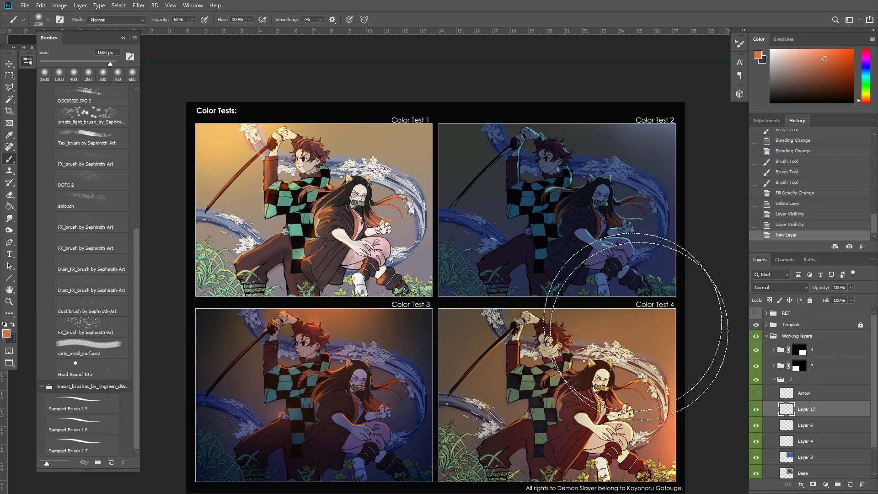
click(565, 197)
click(571, 214)
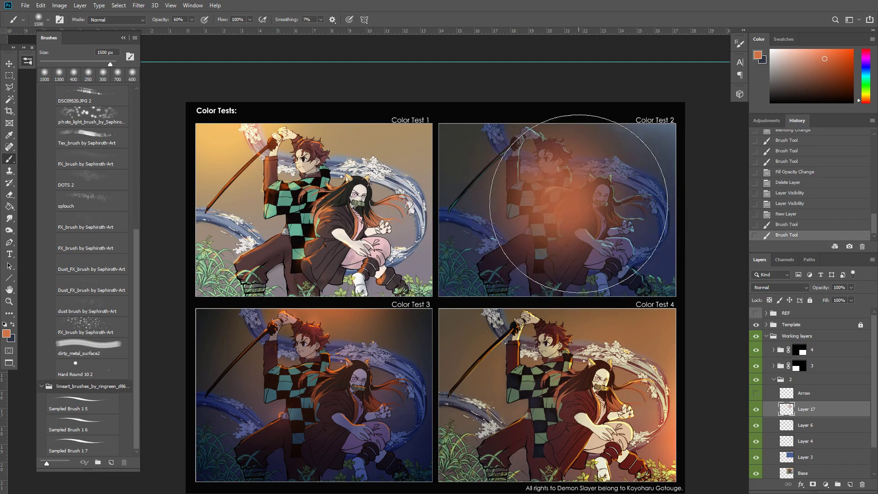
click(769, 288)
click(795, 331)
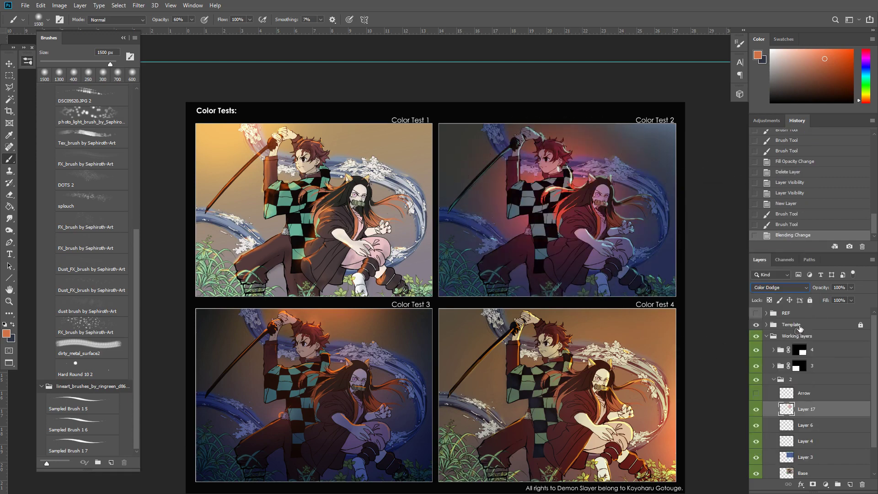
Try more orange strokes over Color Test 2, with the glow layer at 74% fill in Linear Dodge (Add), and delete the layer
mouse_move(598, 199)
mouse_down()
mouse_move(609, 215)
mouse_move(540, 256)
mouse_move(462, 146)
mouse_move(603, 305)
mouse_move(700, 297)
mouse_move(576, 169)
mouse_move(686, 297)
mouse_up()
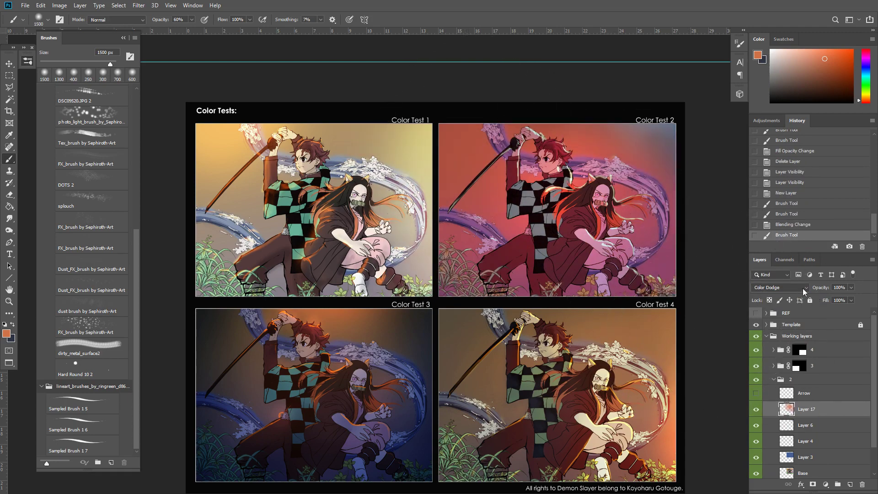
mouse_move(650, 197)
mouse_down()
mouse_move(695, 147)
mouse_move(686, 157)
mouse_move(699, 174)
mouse_up()
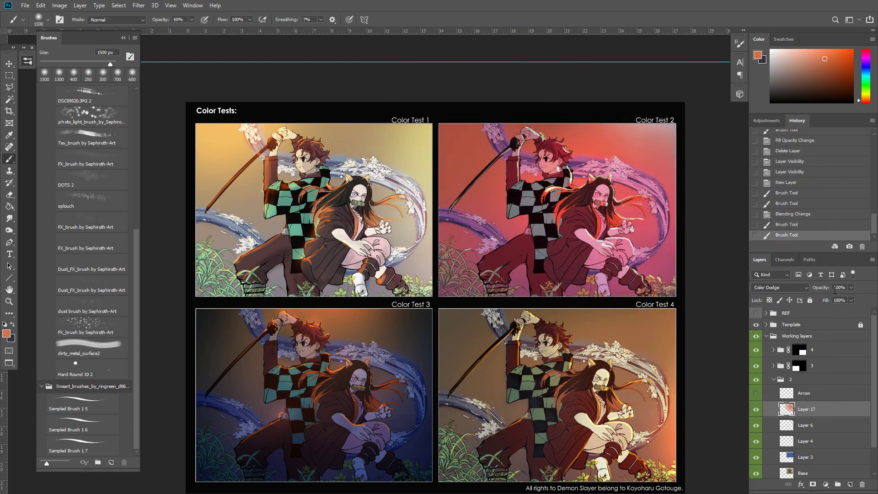
mouse_move(827, 304)
mouse_down()
mouse_move(811, 302)
mouse_move(818, 297)
mouse_up()
click(793, 287)
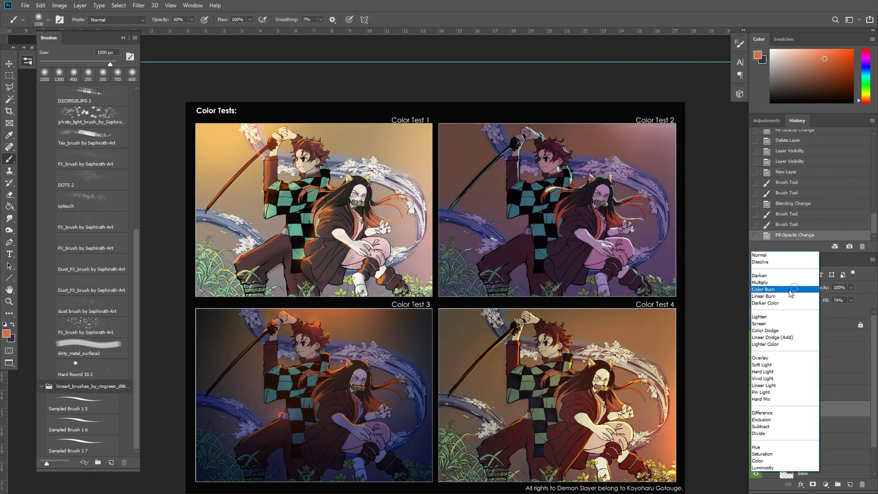
click(798, 339)
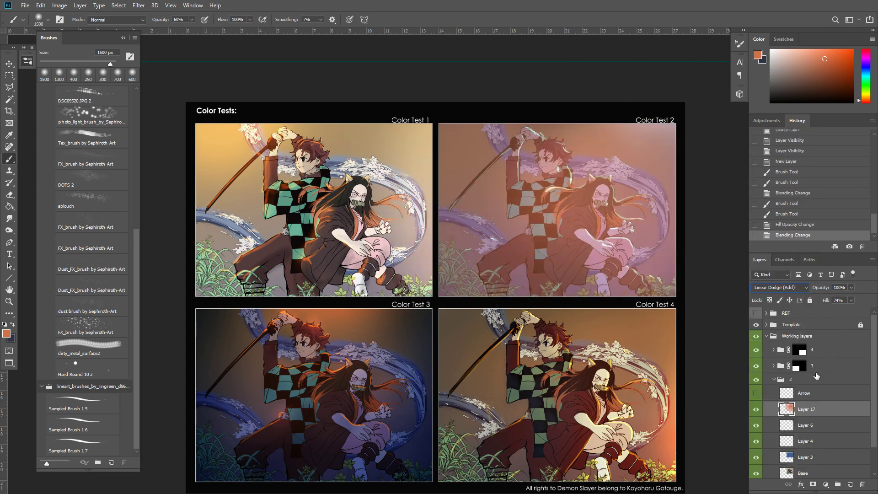
drag(821, 410, 862, 484)
Add a layer above Layer 6, paint broad blue strokes over Color Test 2 with the 1500 px brush and set it to Overlay
drag(637, 327, 650, 361)
click(850, 481)
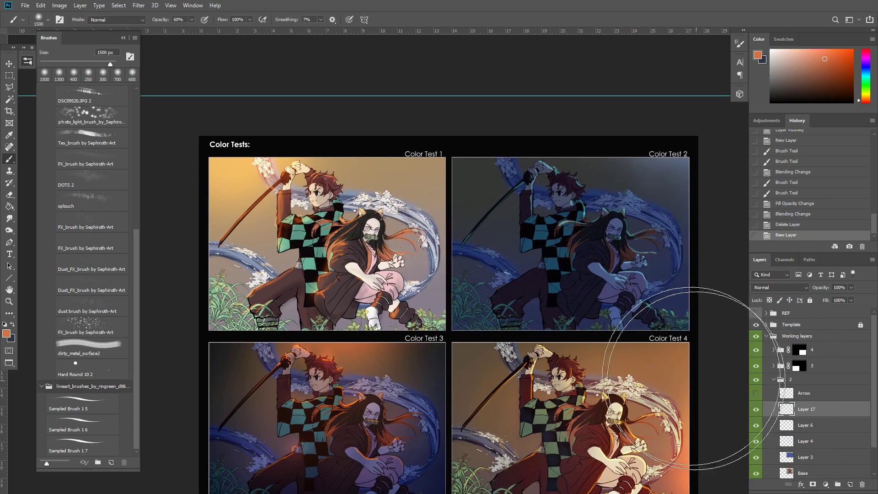
alt+click(551, 204)
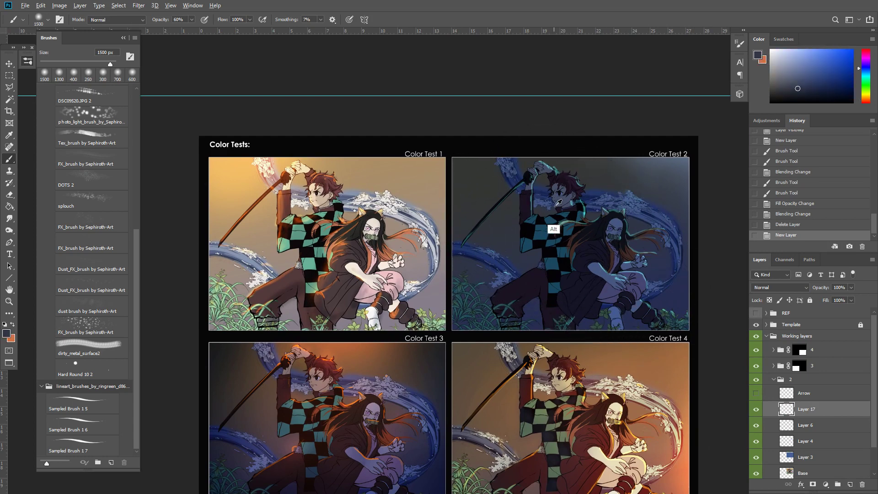
click(816, 77)
click(570, 217)
drag(471, 283, 526, 269)
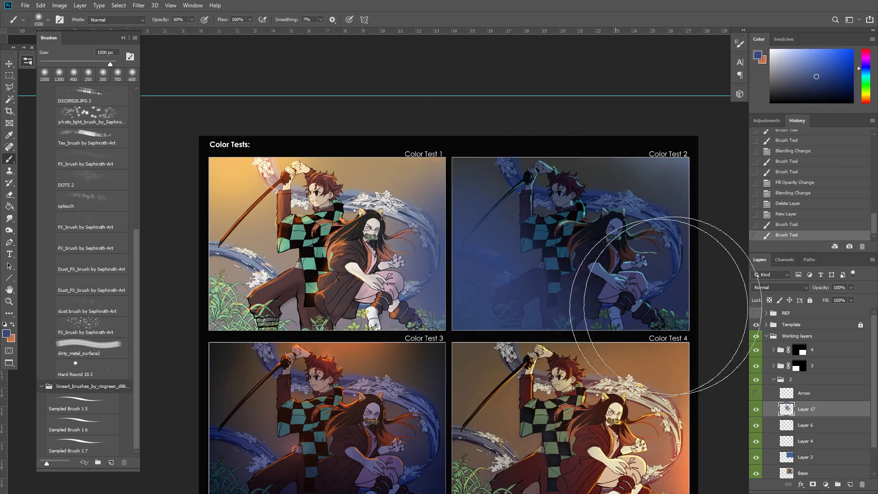
drag(660, 308, 637, 299)
drag(696, 308, 686, 276)
drag(663, 249, 629, 232)
mouse_move(482, 163)
mouse_down()
mouse_move(529, 161)
mouse_move(585, 137)
mouse_up()
click(806, 287)
click(761, 358)
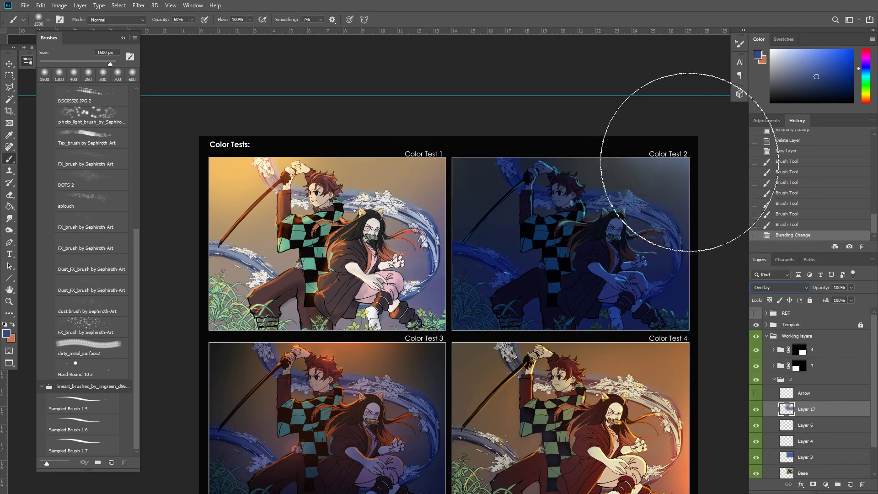
Select a rectangle around Color Test 2 and mask group 2 to it
key(m)
mouse_move(697, 151)
mouse_down()
mouse_move(636, 228)
mouse_move(455, 320)
mouse_move(449, 334)
mouse_up()
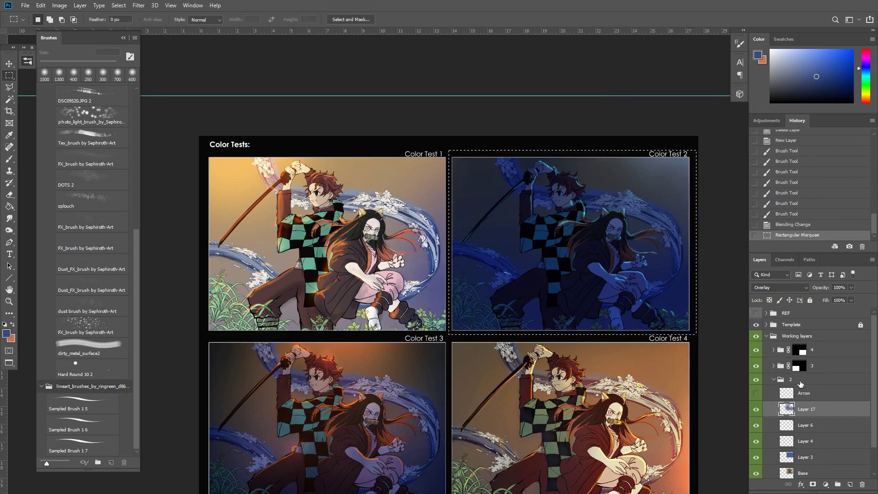
click(805, 379)
click(813, 484)
click(807, 414)
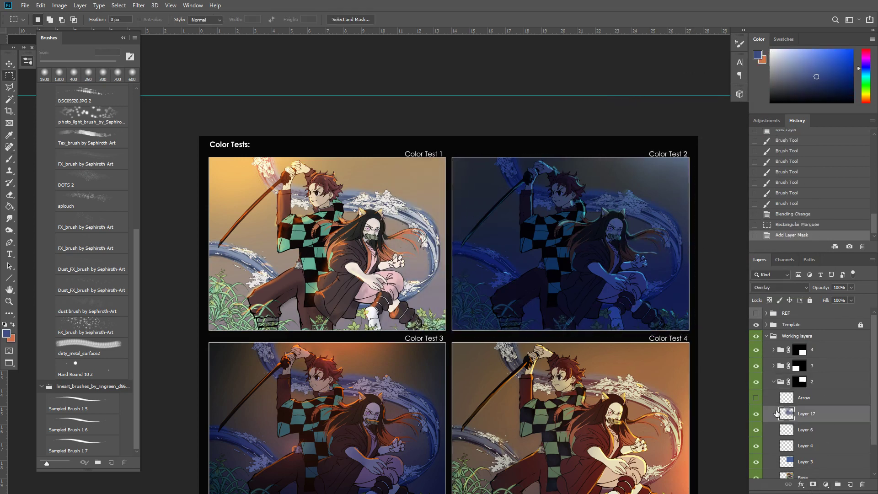
Compare Layer 17 off and on, lower its fill to about 43% and softly erase its blue over the figures with a 400 px eraser
click(756, 414)
click(756, 414)
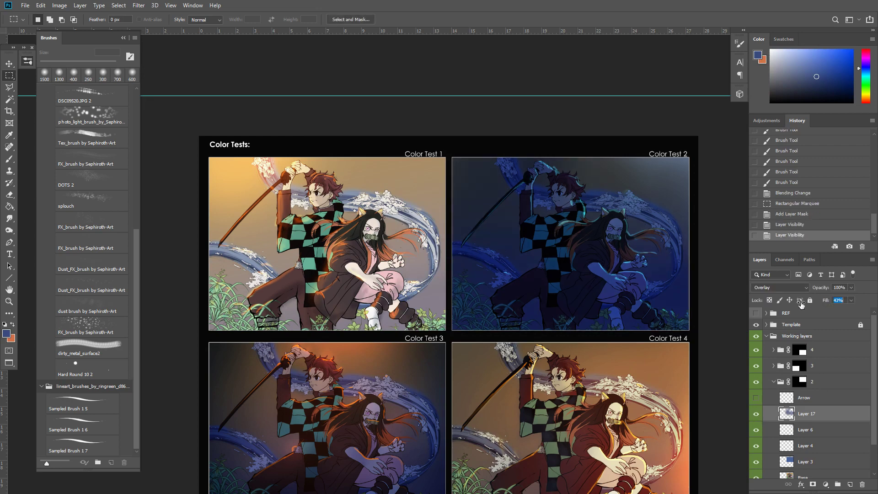
drag(801, 304, 807, 304)
drag(632, 280, 635, 269)
key(e)
mouse_move(536, 162)
mouse_down()
mouse_move(567, 232)
mouse_move(511, 251)
mouse_move(520, 265)
mouse_move(607, 254)
mouse_move(619, 234)
mouse_move(634, 284)
mouse_move(644, 267)
mouse_move(665, 266)
mouse_move(589, 245)
mouse_move(628, 221)
mouse_move(670, 224)
mouse_move(683, 208)
mouse_move(588, 167)
mouse_up()
Add a layer above Layer 1 in group 1, paint broad blue strokes over Color Test 1's lower and outer areas and set it to Overlay
click(774, 381)
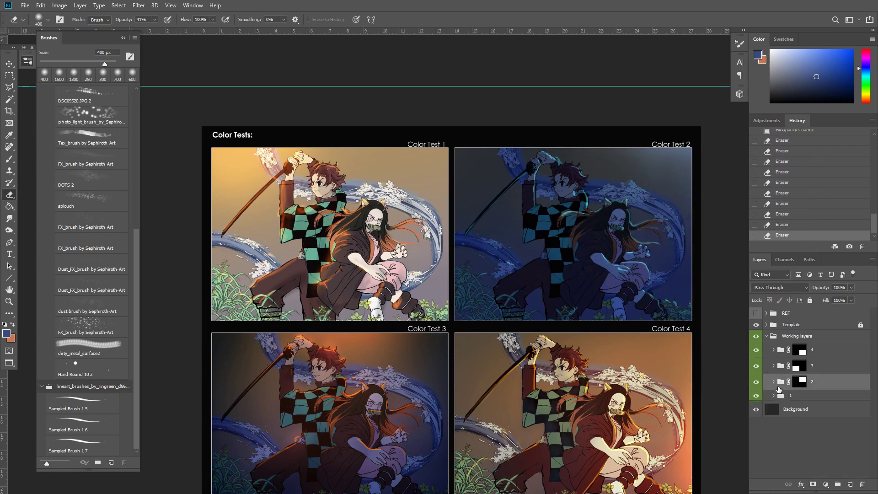
click(775, 396)
click(769, 409)
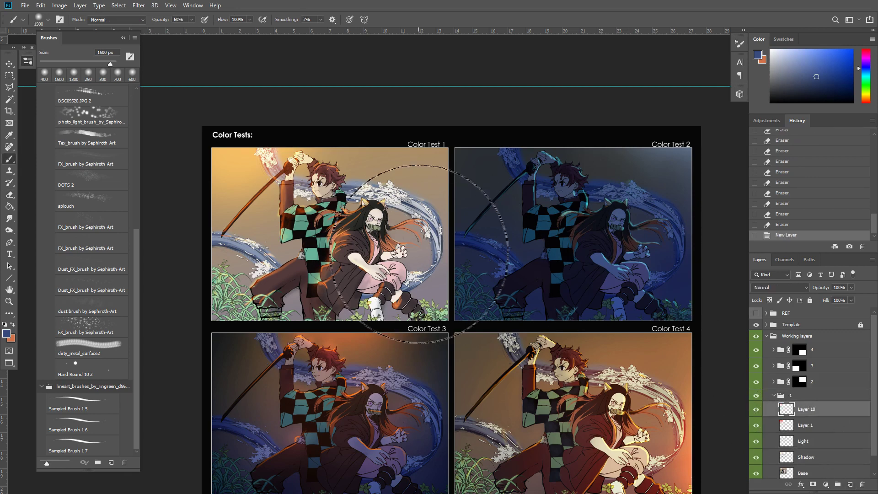
mouse_move(450, 256)
mouse_down()
mouse_move(409, 291)
mouse_move(315, 310)
mouse_move(232, 302)
mouse_move(294, 322)
mouse_move(316, 312)
mouse_up()
mouse_move(432, 161)
mouse_down()
mouse_move(467, 140)
mouse_move(460, 166)
mouse_up()
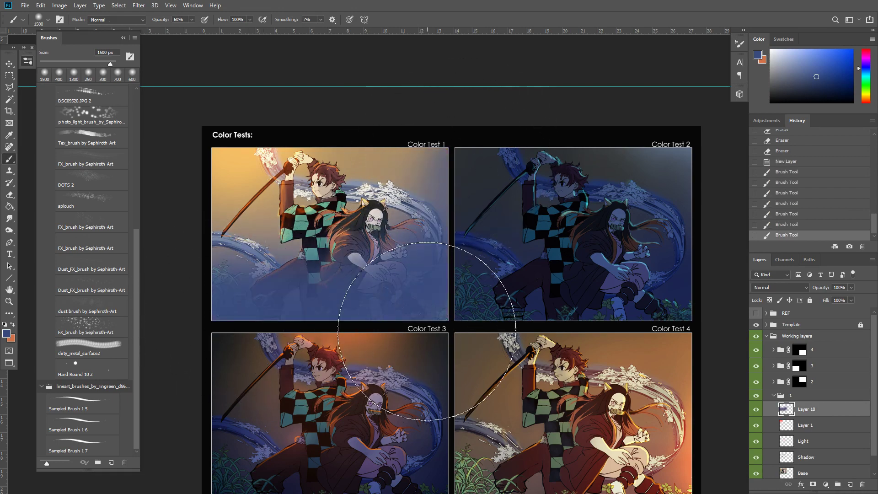
click(791, 287)
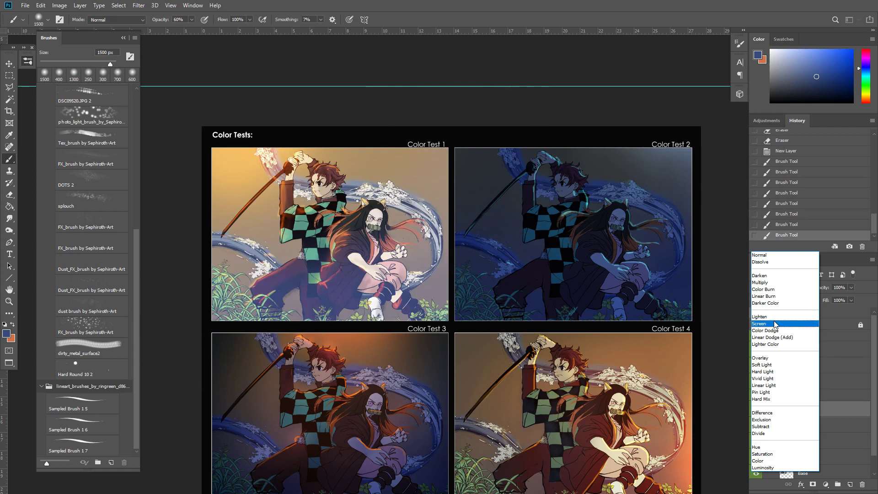
click(774, 359)
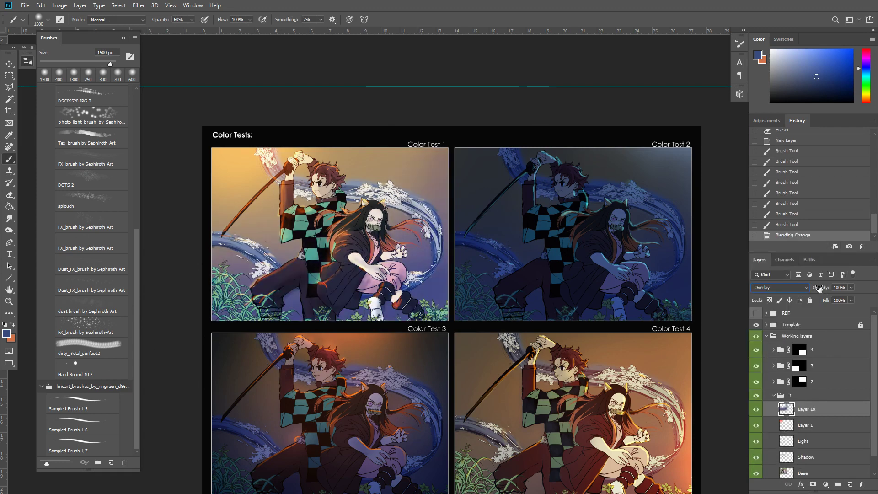
Invert Layer 18's colors, shift its hue by -50 and compare Color Test 1 with the layer off and on
drag(819, 288, 773, 294)
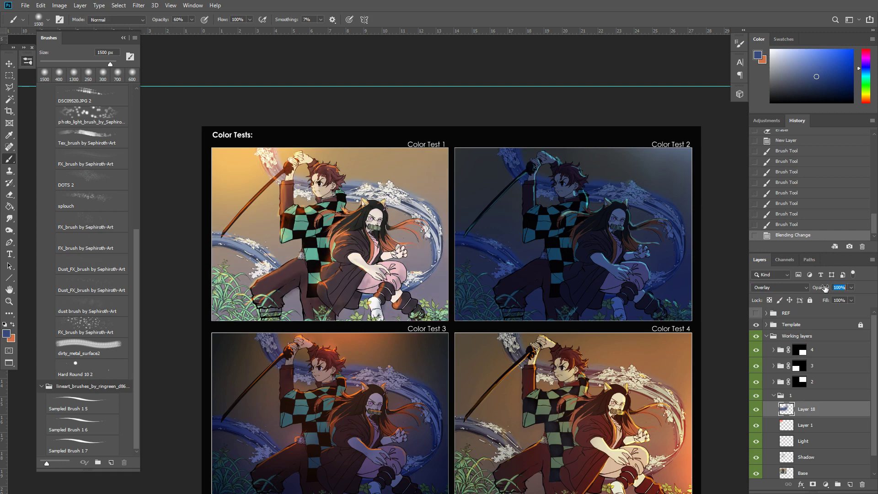
drag(825, 287, 823, 288)
key(ctrl+i)
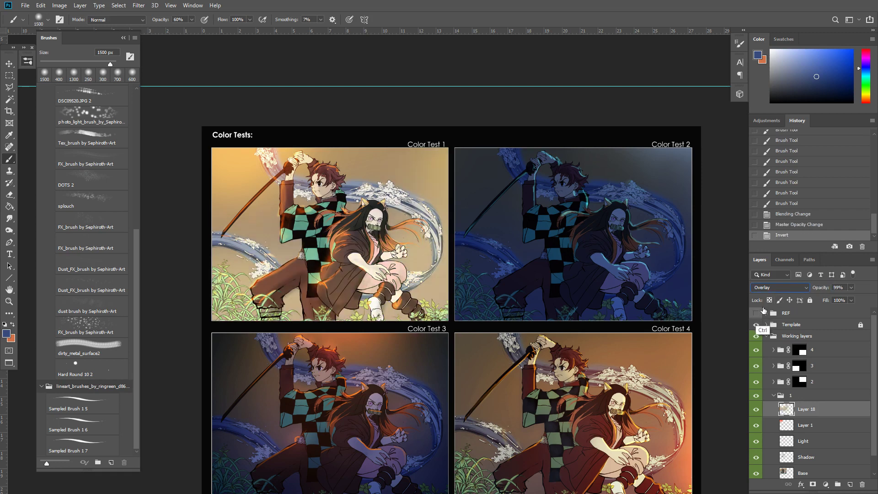
key(ctrl+u)
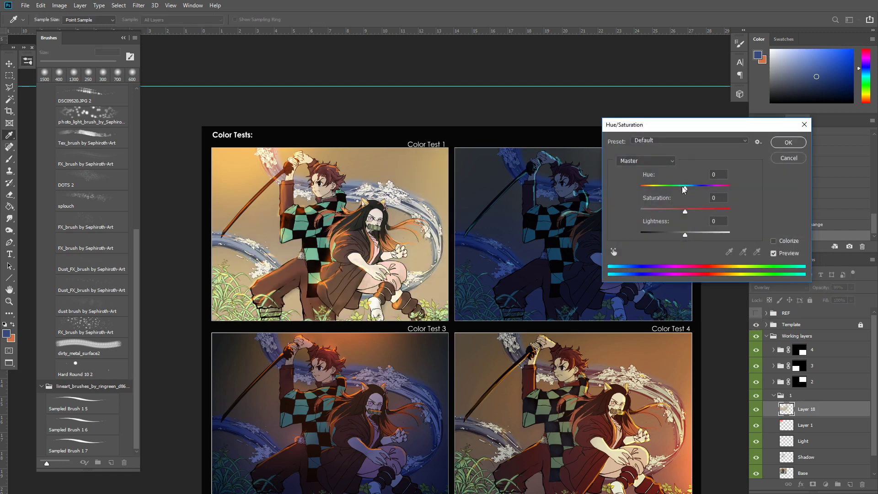
drag(683, 187, 665, 194)
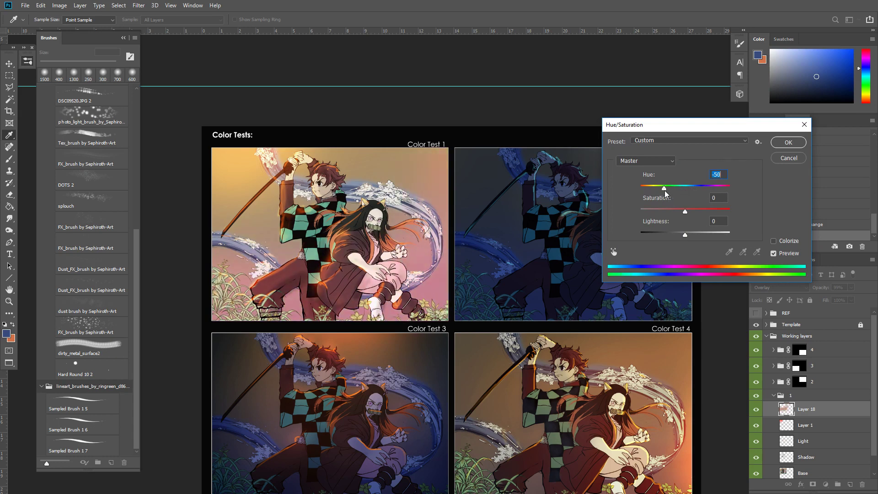
click(789, 143)
click(755, 412)
click(755, 411)
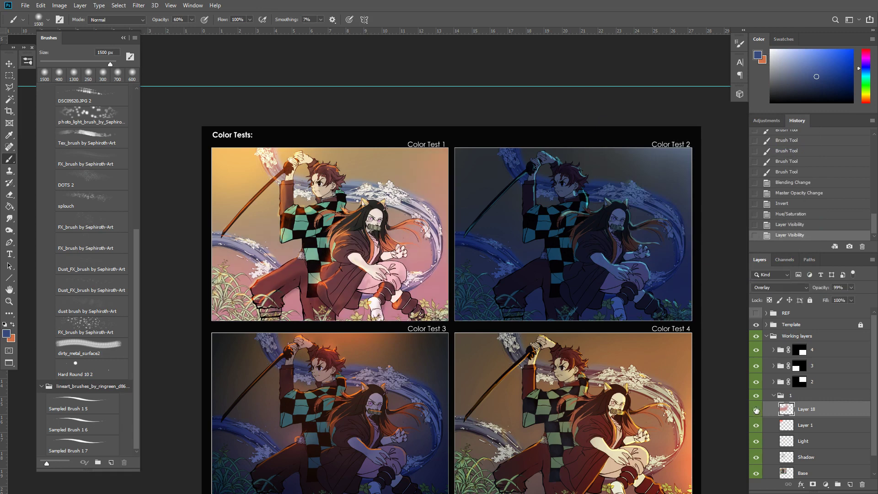
Lower Layer 18's opacity to 30% and compare Color Test 1 with the layer off and on
drag(550, 301, 564, 253)
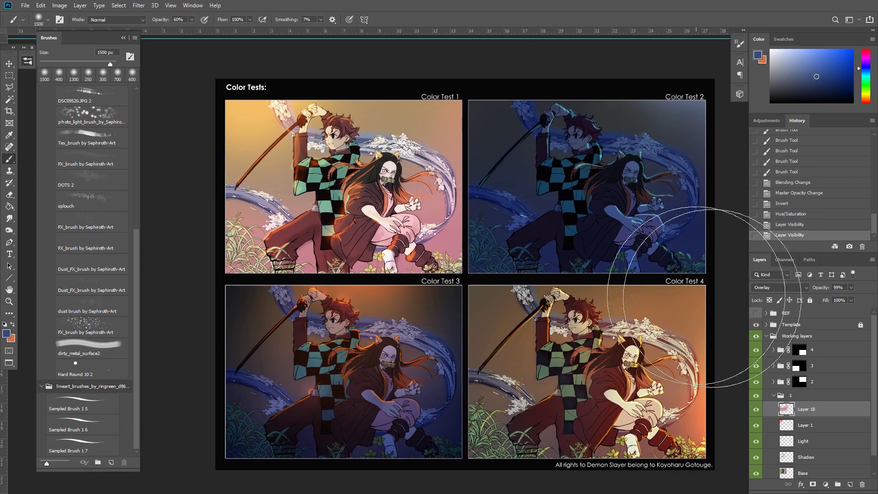
drag(785, 290, 792, 290)
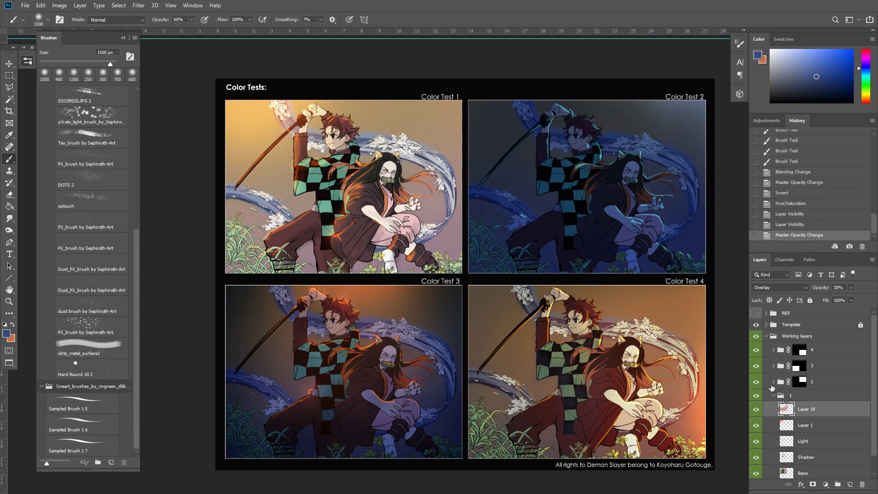
click(755, 410)
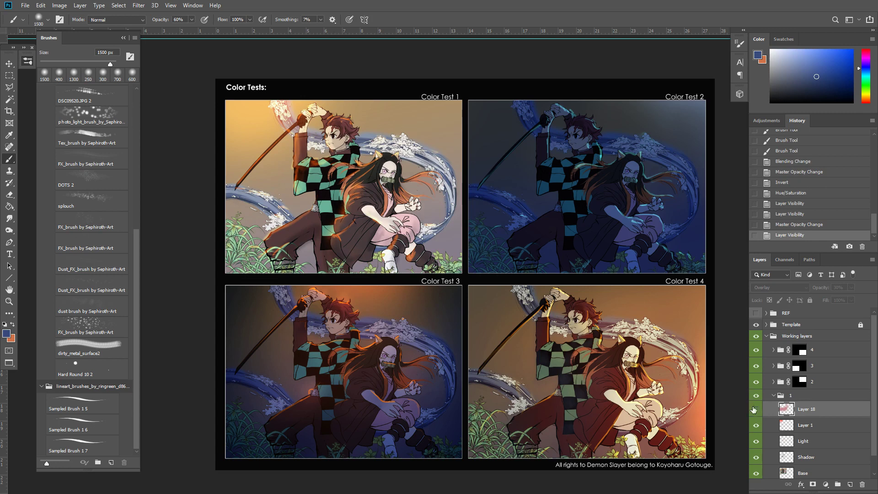
click(756, 410)
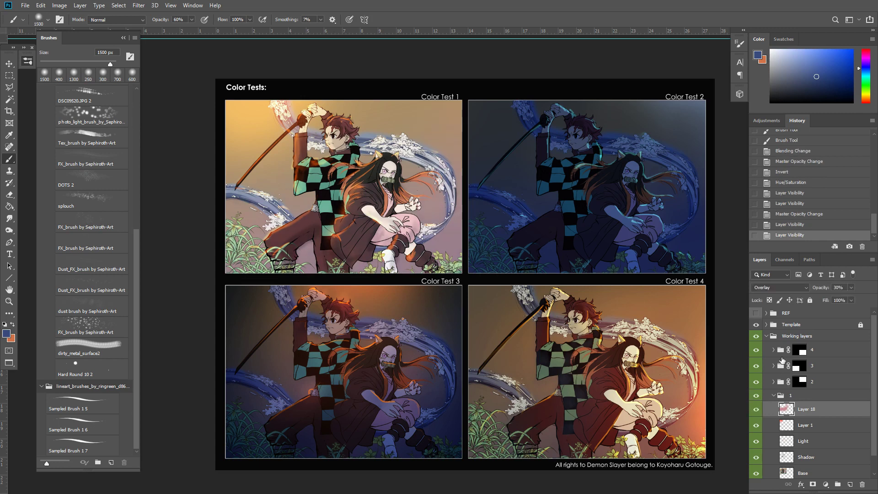
Duplicate Layer 18, set the copy to Multiply at 93% opacity and shift its hue by about +34
key(ctrl+j)
click(780, 289)
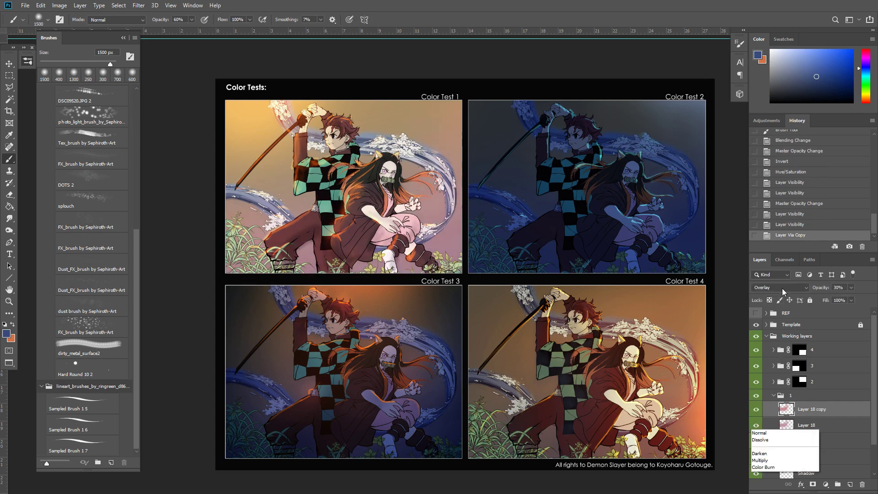
click(778, 281)
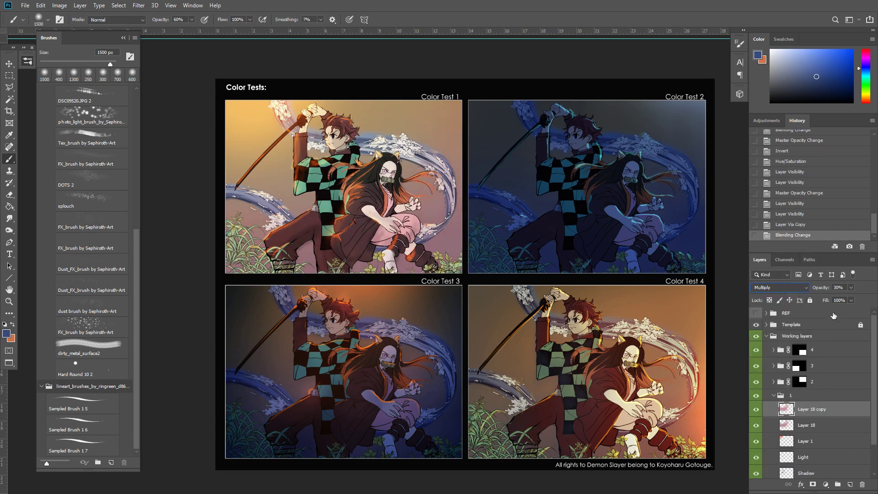
drag(826, 287, 851, 284)
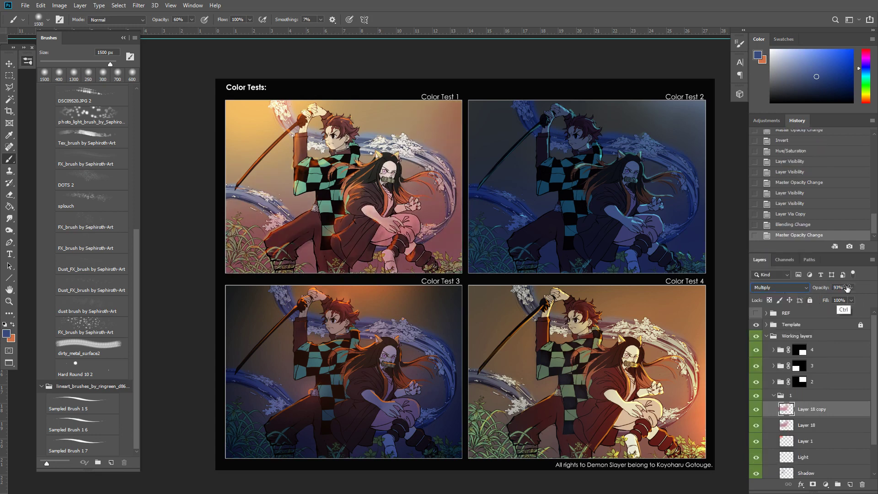
key(ctrl+u)
drag(690, 190, 709, 191)
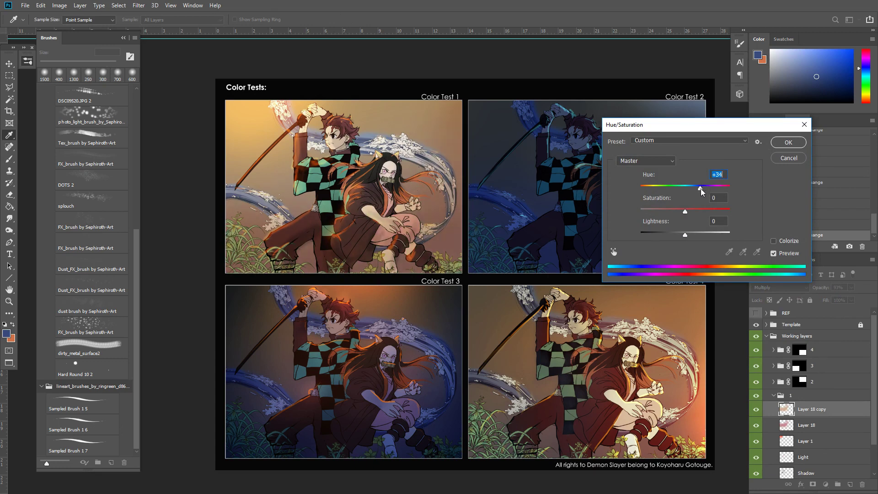
key(Return)
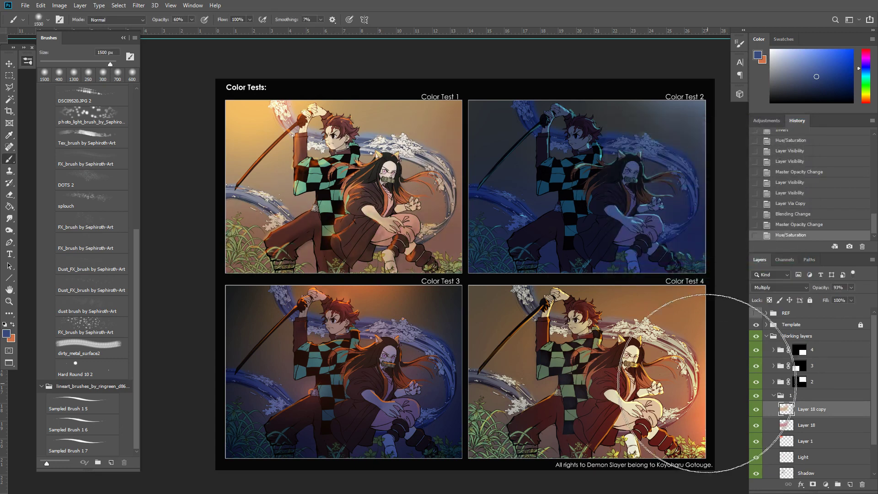
Compare Color Test 1 without the two tint layers, adjust Layer 18's opacity and lower Layer 18 copy's opacity to 49%
click(756, 410)
click(757, 426)
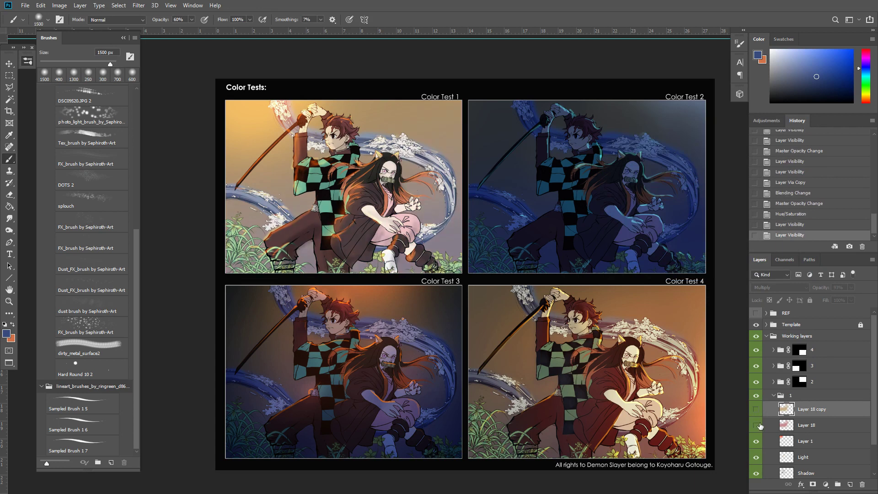
click(757, 425)
click(814, 426)
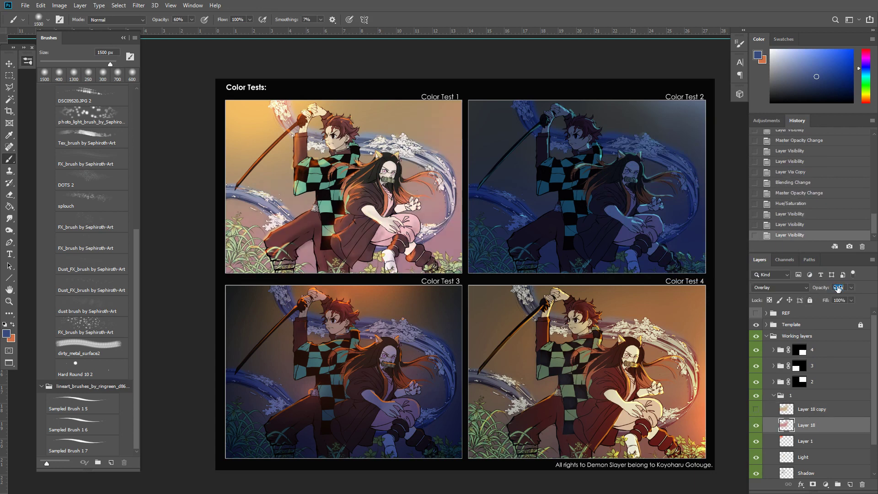
drag(835, 289, 837, 289)
click(756, 410)
click(794, 414)
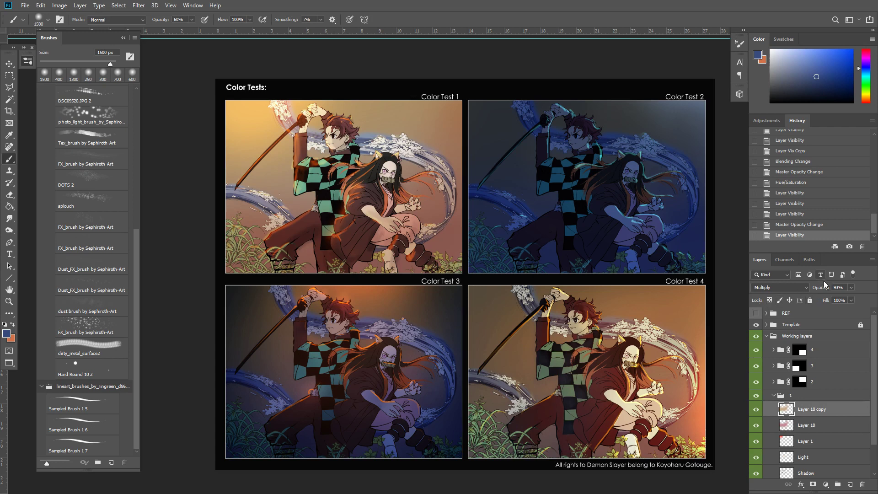
drag(822, 290, 799, 291)
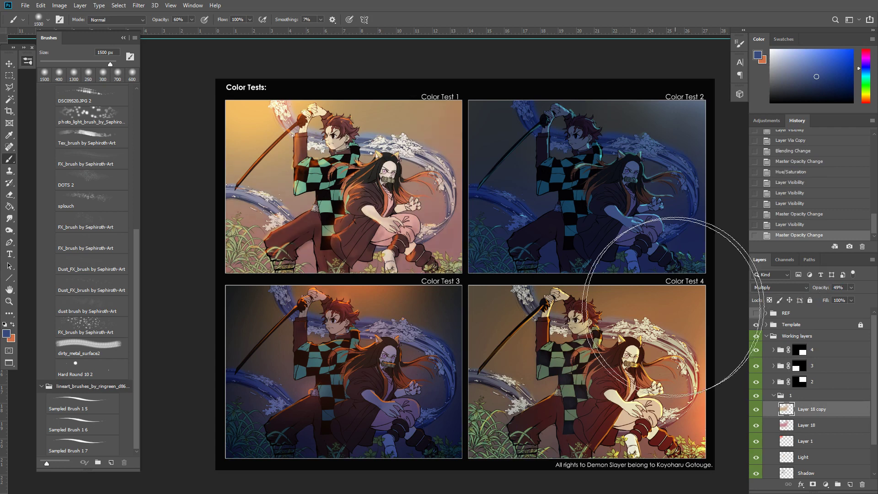
Capture a region screenshot of the four color test panels and return to the standard screen mode
key(c)
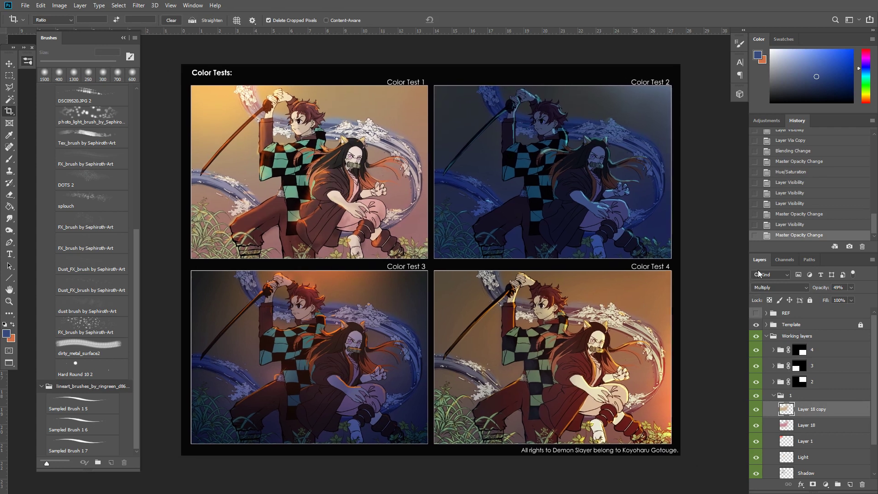
key(Print)
drag(670, 79, 186, 451)
key(Escape)
key(f)
key(f)
Save the document as a PSD in the working_file folder, replacing Name_adminNo in the file name with the author's first name
key(ctrl+shift+s)
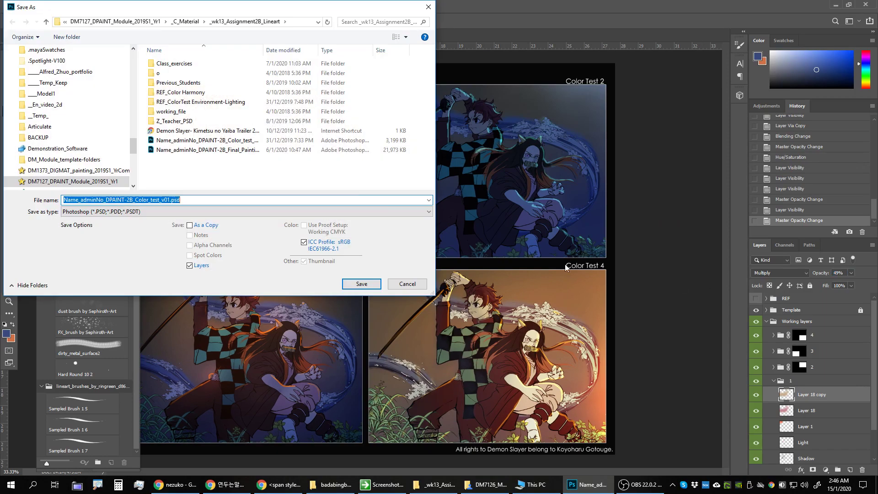
double_click(173, 112)
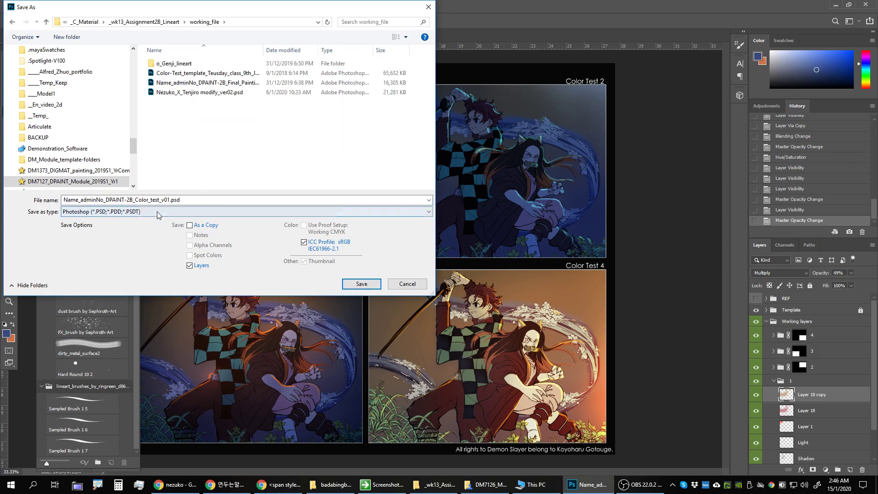
click(166, 200)
drag(105, 200, 1, 201)
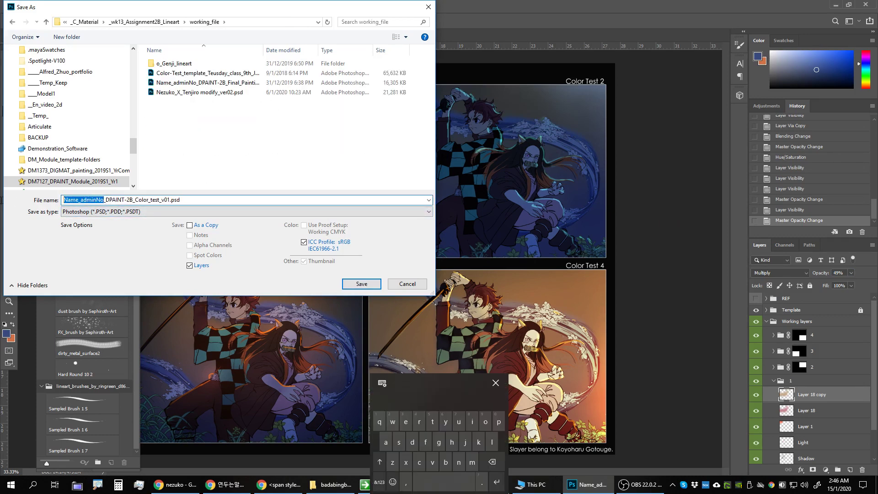
text(Alf)
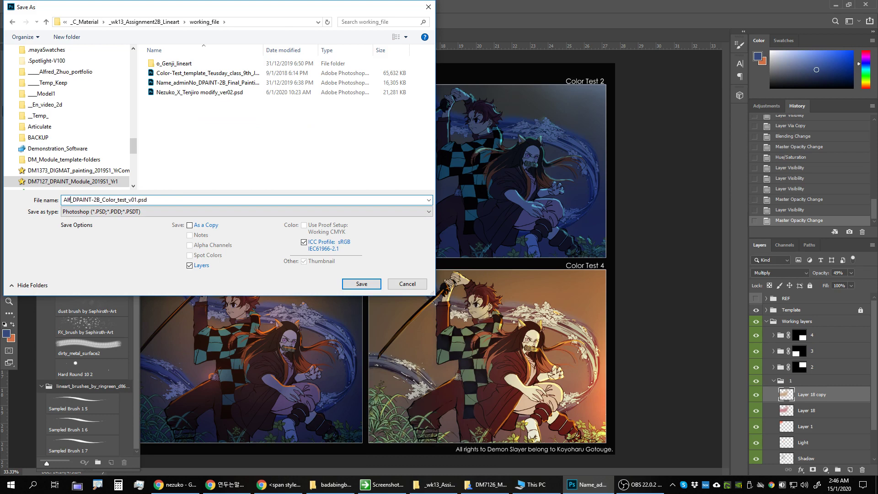
text(red)
key(Return)
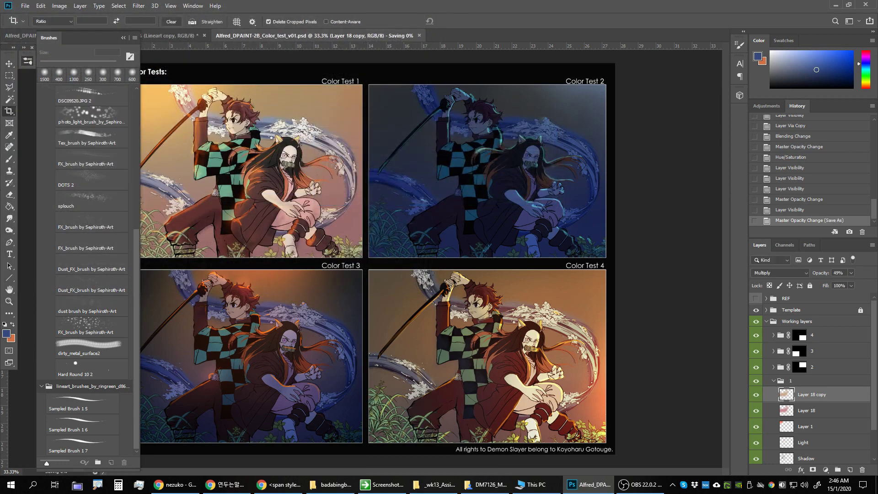